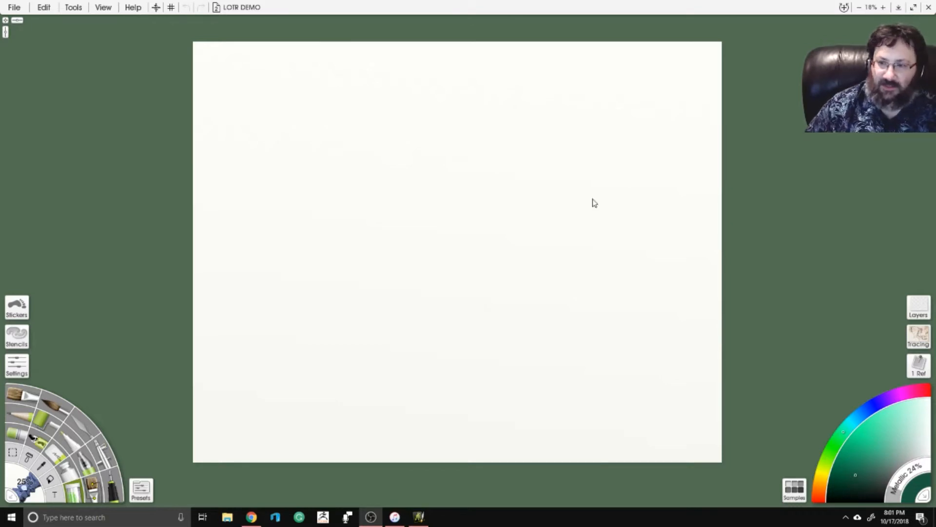
# Show the map tracing image over the blank canvas and set its opacity to 71%.
pyautogui.click(906, 341)
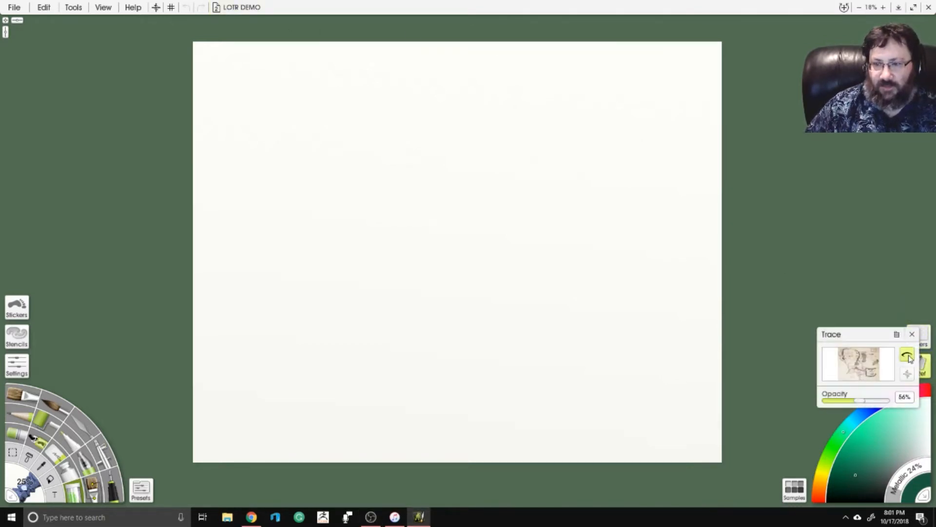
pyautogui.moveTo(863, 402); pyautogui.dragTo(889, 401)
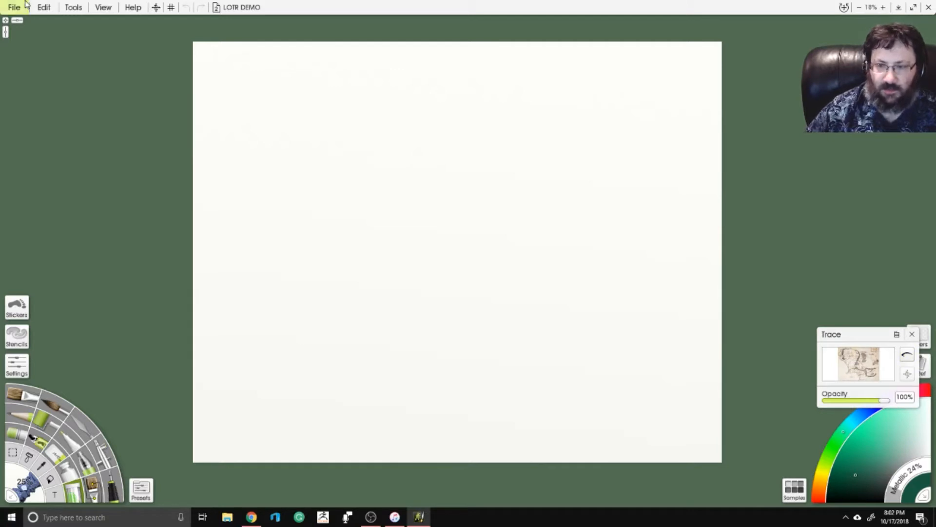
pyautogui.click(908, 356)
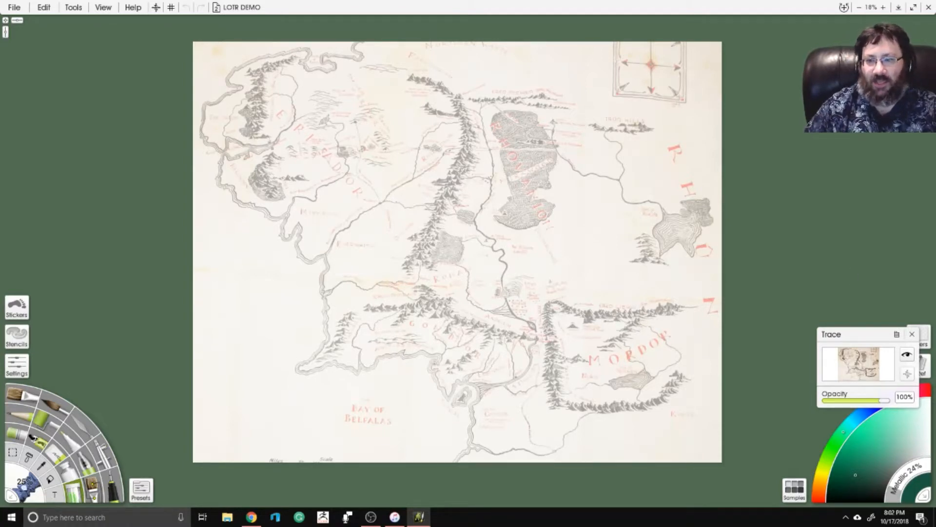
pyautogui.click(907, 355)
pyautogui.click(906, 355)
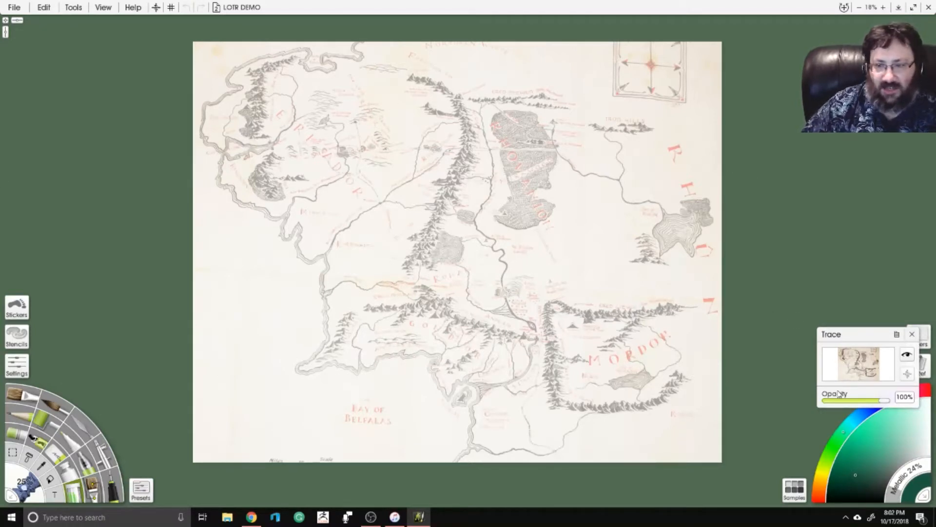
pyautogui.moveTo(888, 401)
pyautogui.mouseDown()
pyautogui.moveTo(840, 407)
pyautogui.moveTo(869, 401)
pyautogui.mouseUp()
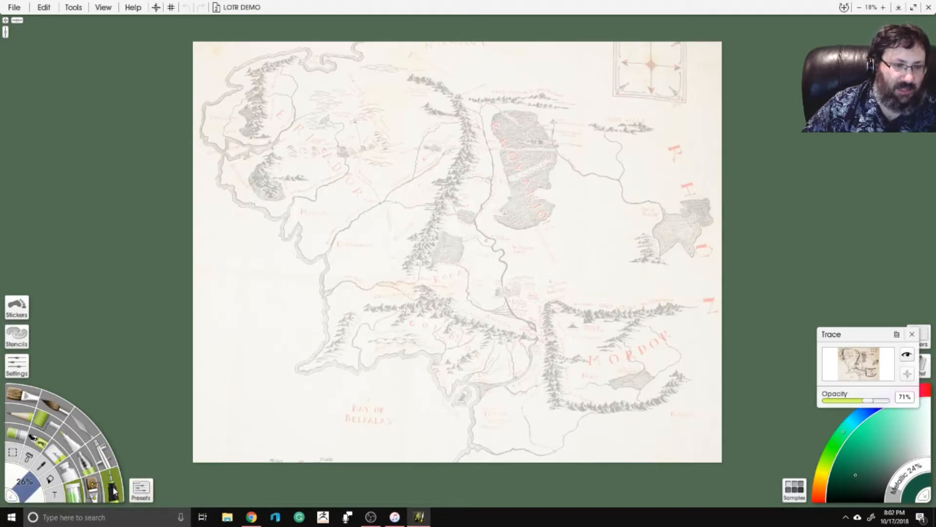
pyautogui.moveTo(292, 354)
pyautogui.mouseDown()
pyautogui.moveTo(369, 277)
pyautogui.moveTo(732, 266)
pyautogui.moveTo(288, 333)
pyautogui.moveTo(309, 405)
pyautogui.moveTo(246, 359)
pyautogui.mouseUp()
pyautogui.moveTo(859, 403)
pyautogui.mouseDown()
pyautogui.moveTo(875, 401)
pyautogui.moveTo(851, 402)
pyautogui.moveTo(870, 401)
pyautogui.mouseUp()
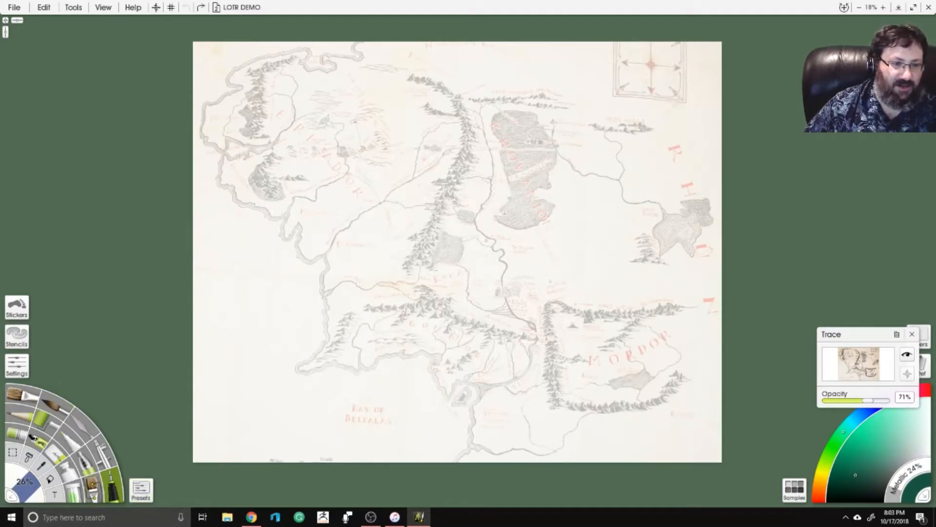
# Choose the Technical Pen preset for the Ink Pen and turn off its Antialias Edge setting.
pyautogui.click(140, 493)
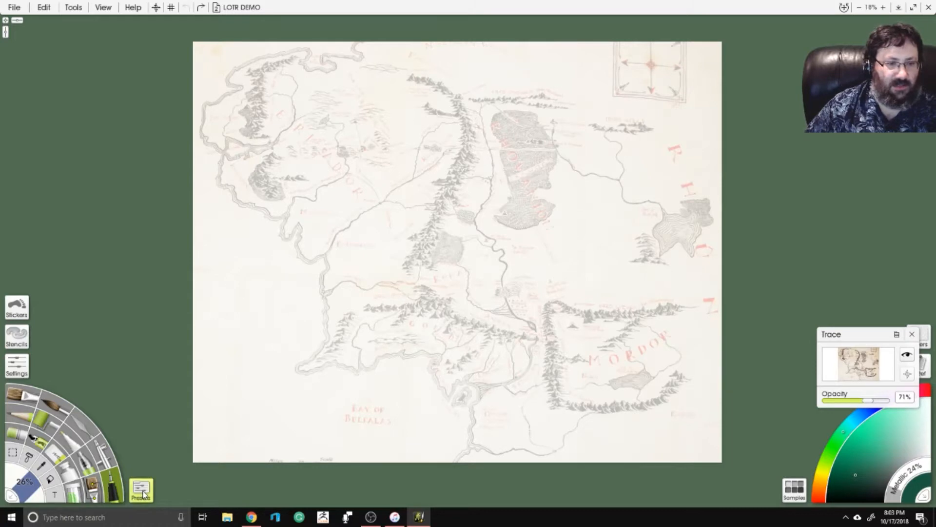
pyautogui.scroll(-2, 178, 213)
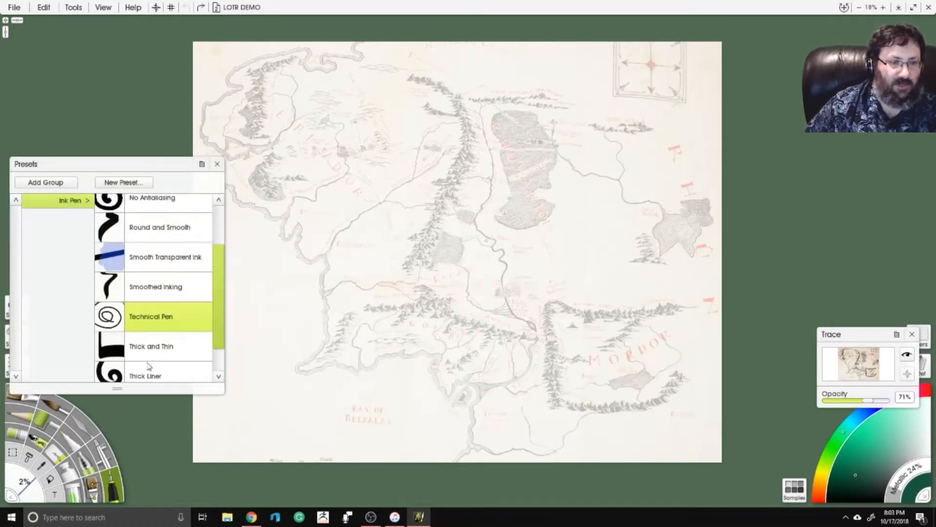
pyautogui.moveTo(109, 164); pyautogui.dragTo(112, 39)
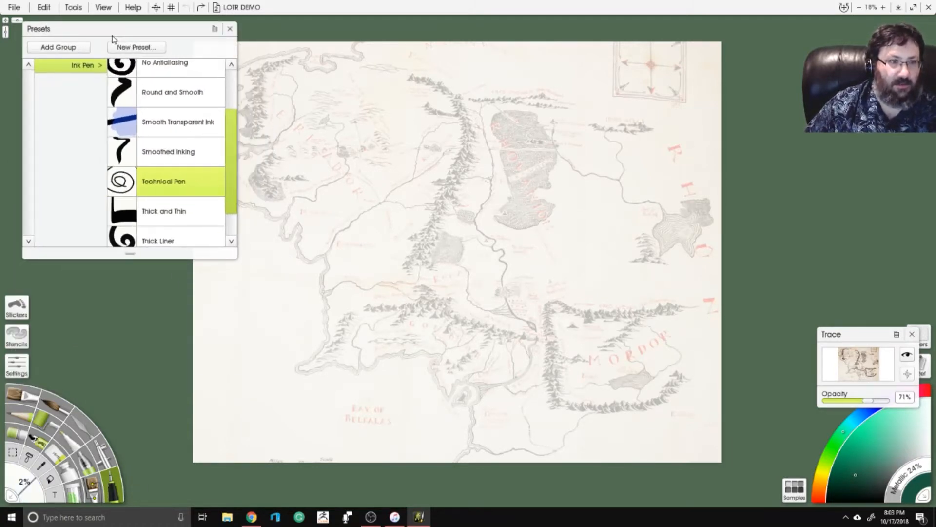
pyautogui.click(20, 362)
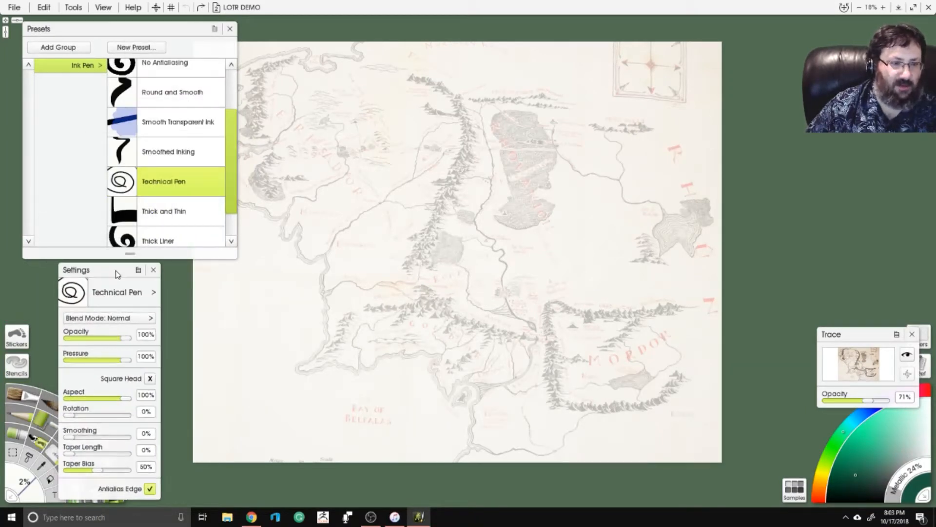
pyautogui.click(150, 488)
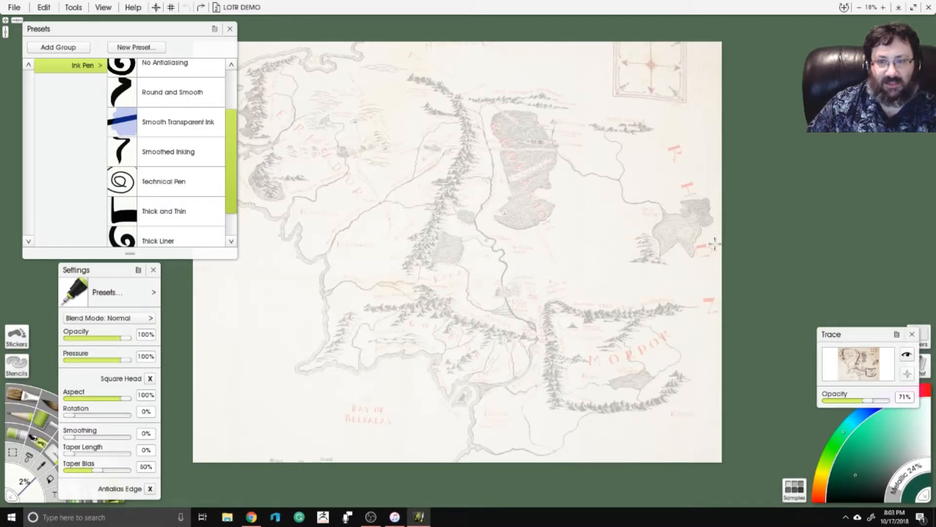
# Lower the map tracing image's opacity to 43%.
pyautogui.moveTo(869, 403); pyautogui.dragTo(858, 403)
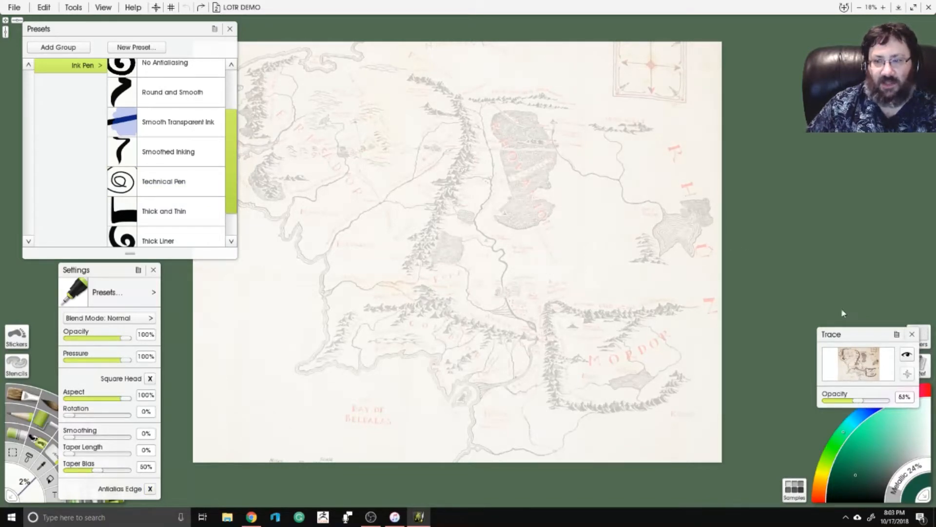
pyautogui.moveTo(682, 195); pyautogui.dragTo(867, 225)
pyautogui.scroll(5, 257, 58)
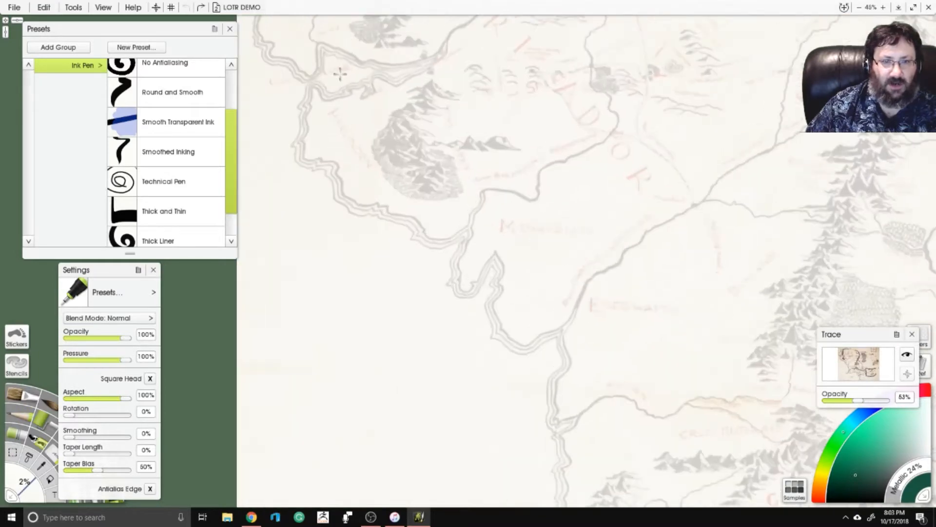
pyautogui.moveTo(341, 73); pyautogui.dragTo(368, 484)
pyautogui.scroll(3, 531, 227)
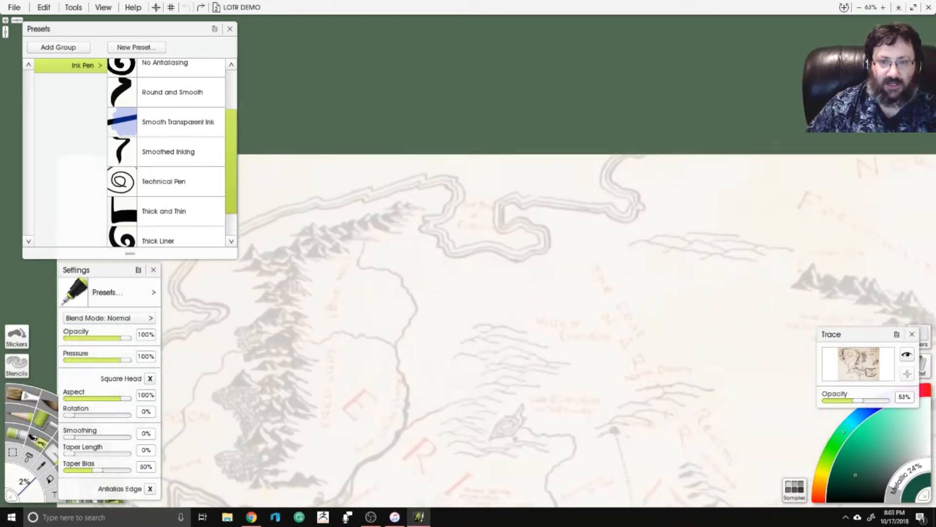
pyautogui.rightClick(559, 227)
pyautogui.click(539, 132)
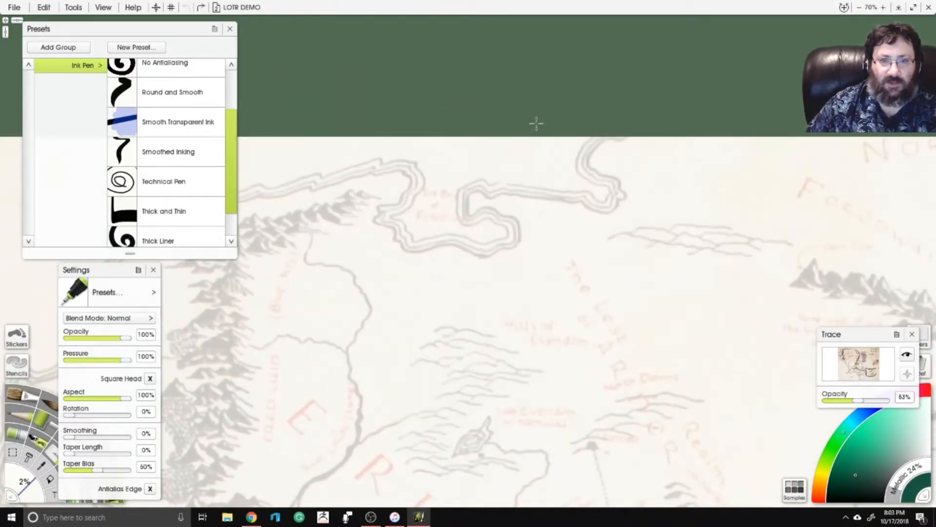
pyautogui.scroll(-2, 555, 140)
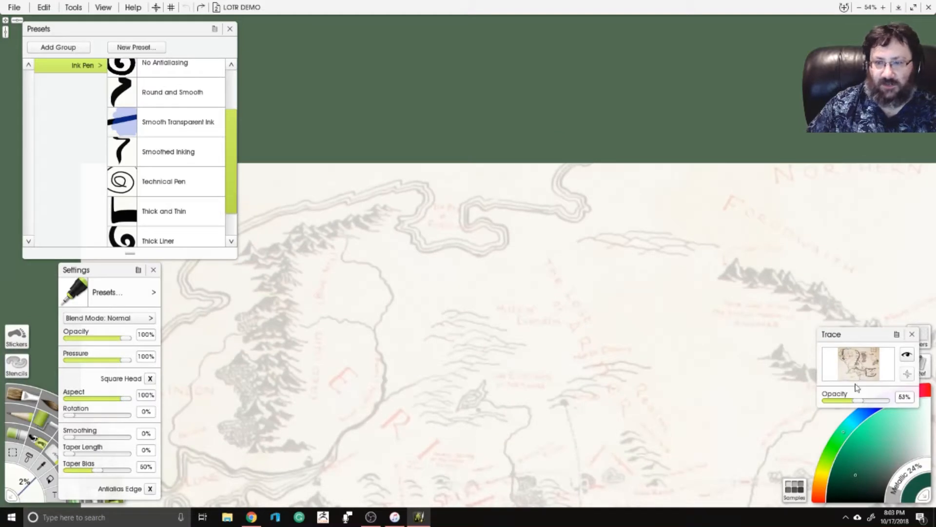
pyautogui.moveTo(862, 401); pyautogui.dragTo(854, 402)
pyautogui.moveTo(867, 464); pyautogui.dragTo(813, 513)
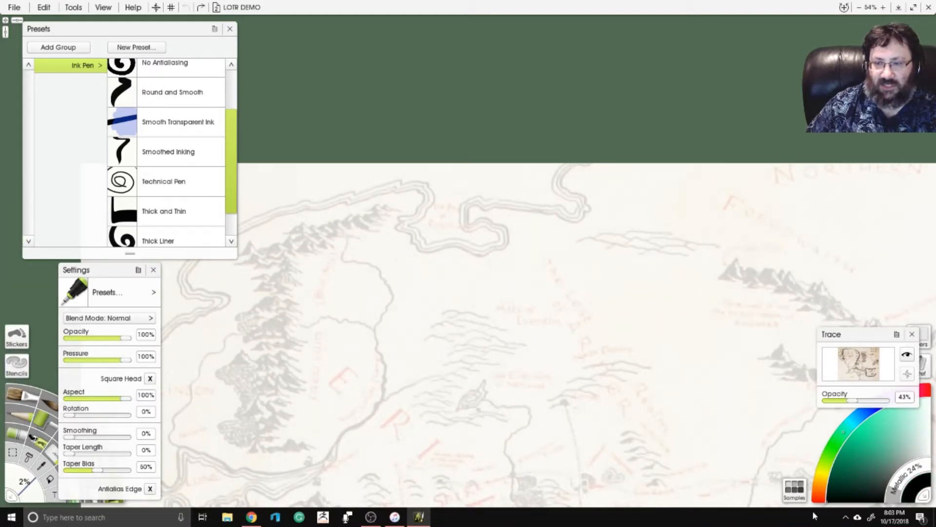
# Switch to the Airbrush and set its tool size to 8%.
pyautogui.press('a')
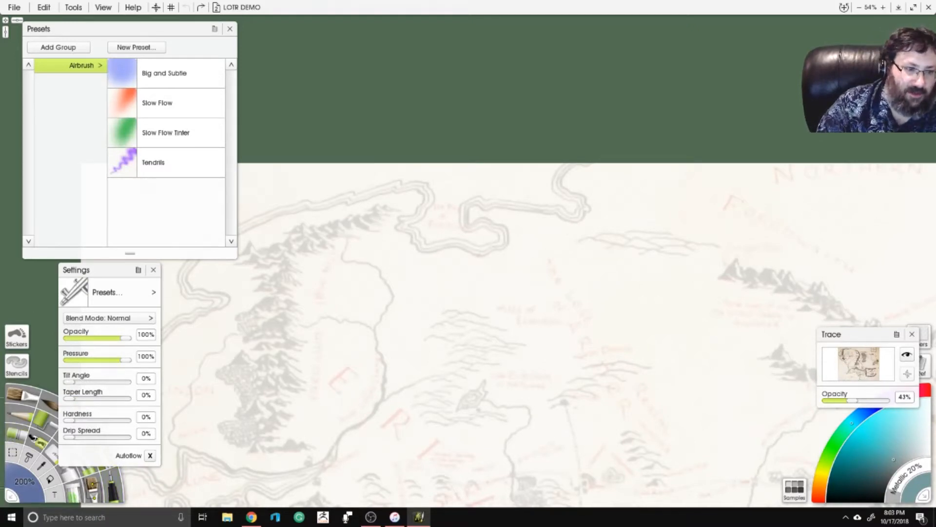
pyautogui.click(27, 485)
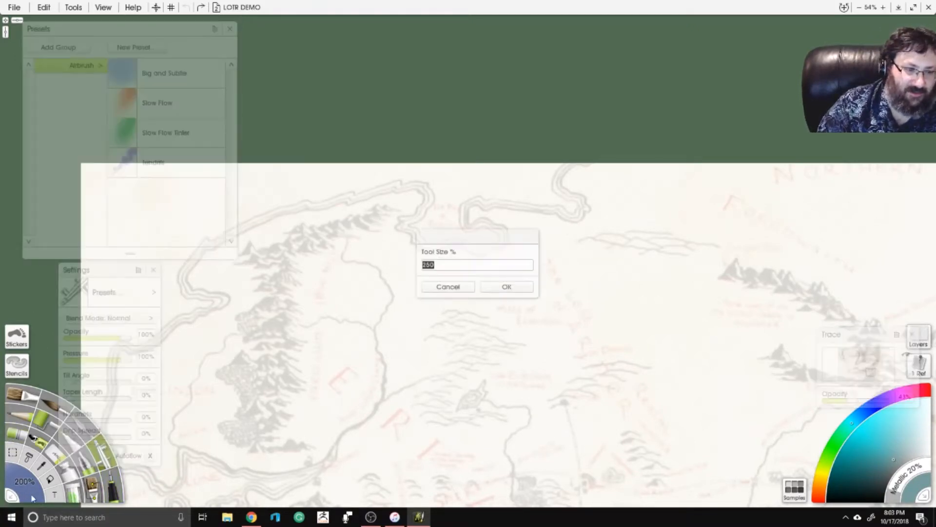
pyautogui.write('4')
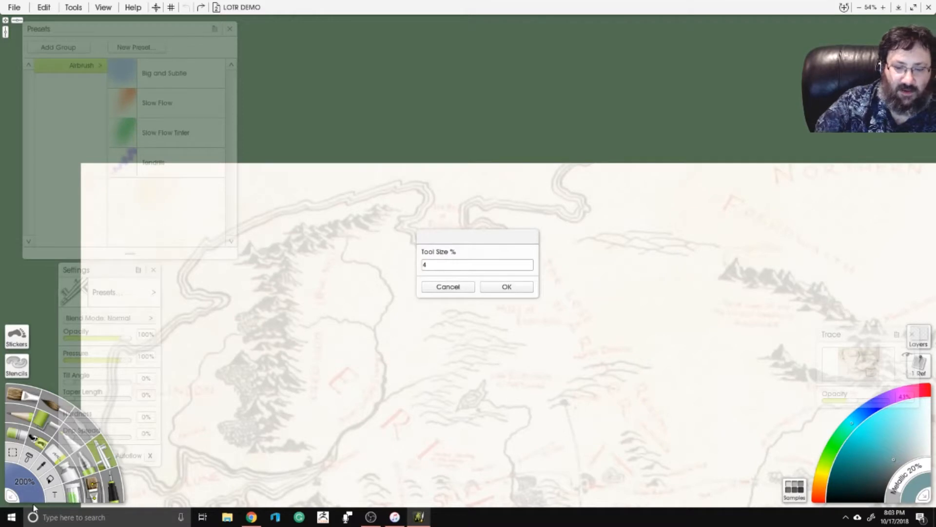
pyautogui.write('8')
pyautogui.press('Return')
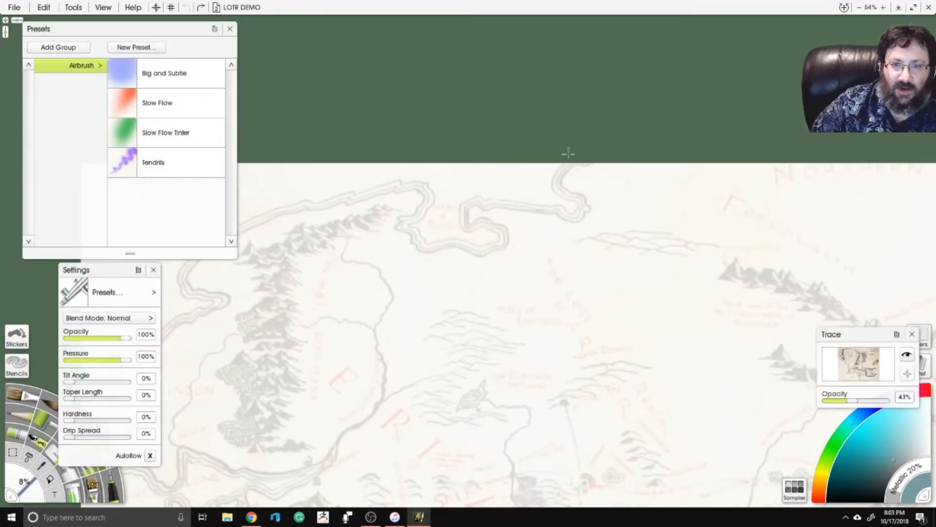
# Trace the northern coastline from the map's upper edge around the bay and along the northwest shore.
pyautogui.moveTo(570, 166)
pyautogui.mouseDown()
pyautogui.moveTo(561, 187)
pyautogui.moveTo(584, 200)
pyautogui.moveTo(582, 214)
pyautogui.moveTo(475, 203)
pyautogui.moveTo(474, 224)
pyautogui.moveTo(499, 225)
pyautogui.moveTo(508, 237)
pyautogui.moveTo(504, 254)
pyautogui.moveTo(476, 257)
pyautogui.mouseUp()
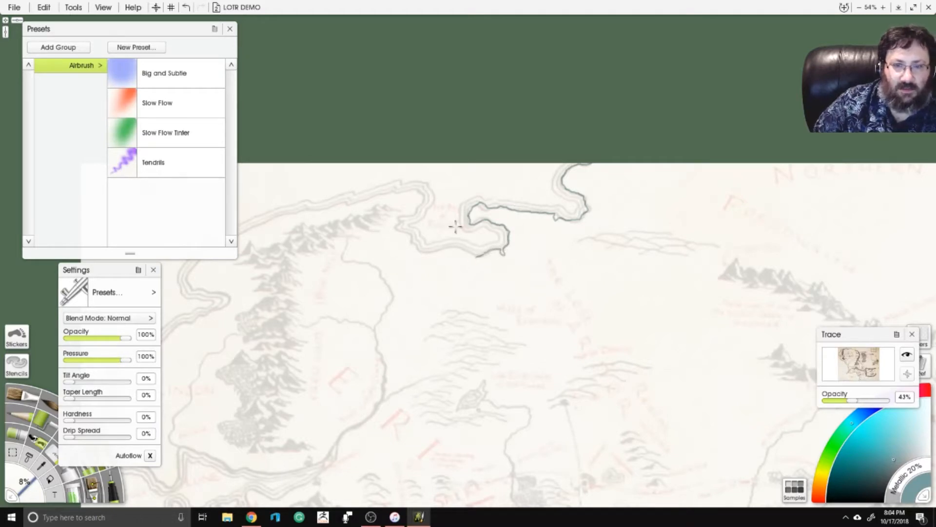
pyautogui.moveTo(403, 222); pyautogui.dragTo(480, 206)
pyautogui.moveTo(467, 173)
pyautogui.mouseDown()
pyautogui.moveTo(501, 179)
pyautogui.moveTo(474, 214)
pyautogui.moveTo(501, 237)
pyautogui.moveTo(554, 240)
pyautogui.mouseUp()
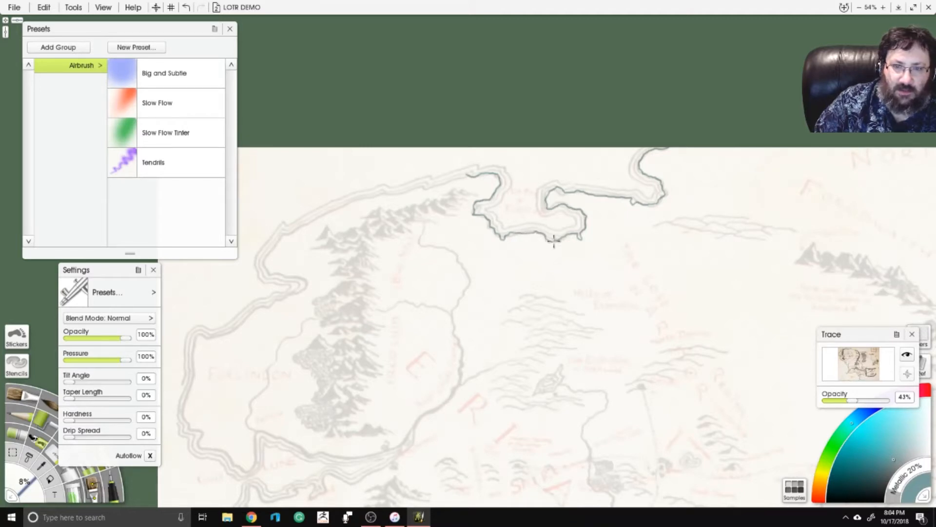
pyautogui.moveTo(355, 173); pyautogui.dragTo(512, 115)
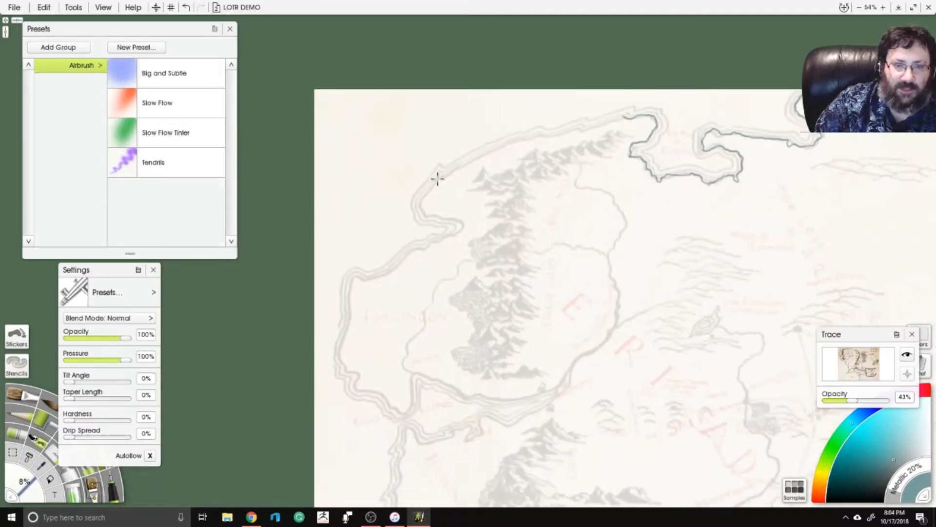
pyautogui.moveTo(439, 176)
pyautogui.mouseDown()
pyautogui.moveTo(539, 133)
pyautogui.moveTo(625, 114)
pyautogui.mouseUp()
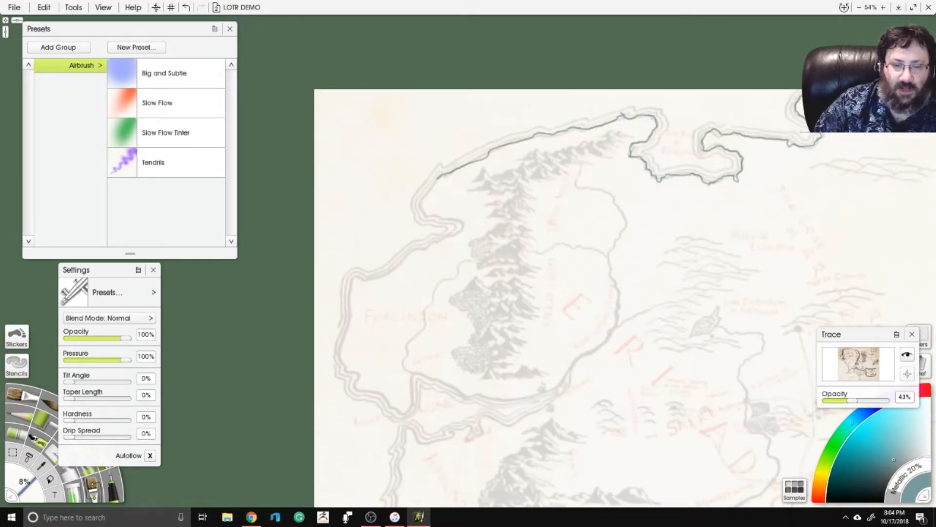
# Trace the west coast around Forlindon and both shores of the narrow gulf south of it.
pyautogui.moveTo(318, 256); pyautogui.dragTo(347, 160)
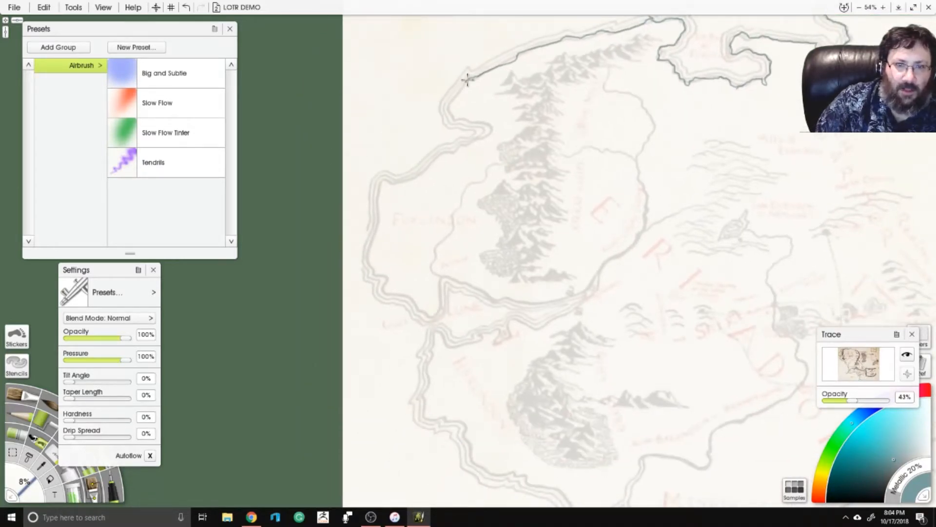
pyautogui.moveTo(467, 80)
pyautogui.mouseDown()
pyautogui.moveTo(454, 118)
pyautogui.moveTo(490, 132)
pyautogui.moveTo(416, 175)
pyautogui.moveTo(381, 183)
pyautogui.moveTo(388, 277)
pyautogui.mouseUp()
pyautogui.moveTo(385, 281)
pyautogui.mouseDown()
pyautogui.moveTo(433, 313)
pyautogui.moveTo(439, 276)
pyautogui.moveTo(502, 299)
pyautogui.moveTo(464, 284)
pyautogui.moveTo(383, 210)
pyautogui.moveTo(442, 232)
pyautogui.moveTo(488, 221)
pyautogui.moveTo(506, 206)
pyautogui.mouseUp()
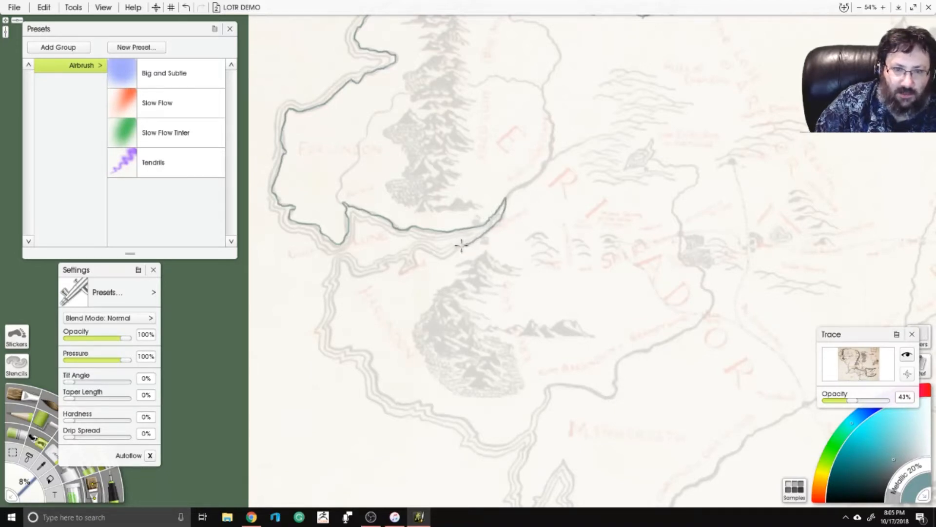
pyautogui.moveTo(461, 245)
pyautogui.mouseDown()
pyautogui.moveTo(435, 255)
pyautogui.moveTo(420, 248)
pyautogui.mouseUp()
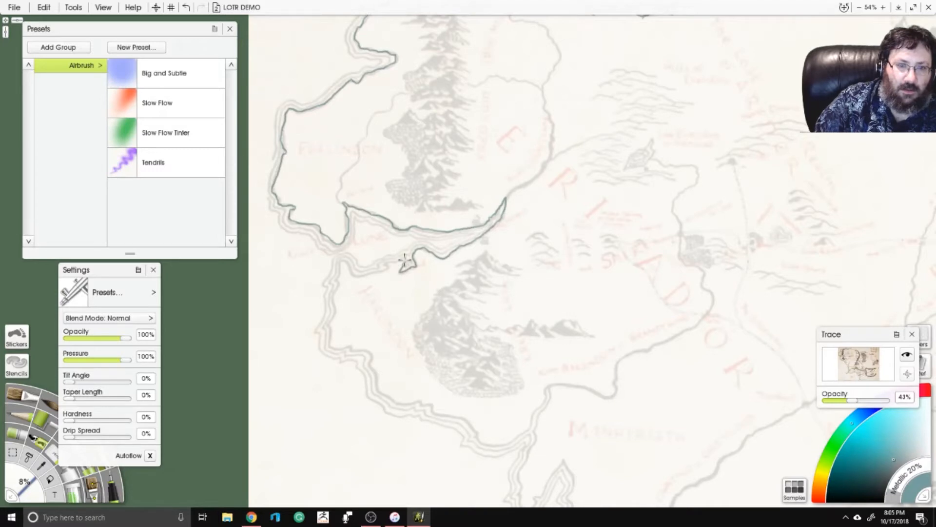
pyautogui.moveTo(405, 261)
pyautogui.mouseDown()
pyautogui.moveTo(387, 264)
pyautogui.moveTo(441, 205)
pyautogui.moveTo(453, 204)
pyautogui.mouseUp()
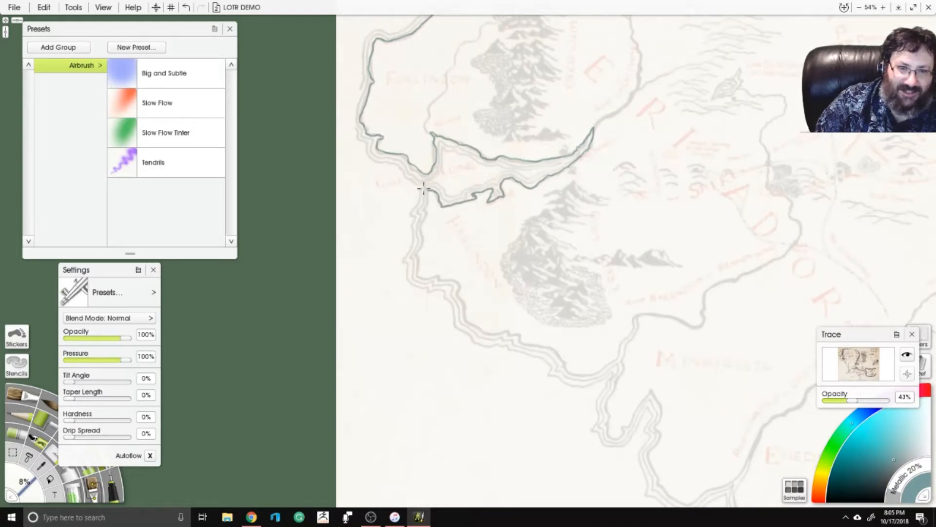
# Trace the coastline from the gulf's southern entrance southeast past the river mouth to the small inlet below Minhiriath.
pyautogui.moveTo(427, 189)
pyautogui.mouseDown()
pyautogui.moveTo(418, 271)
pyautogui.moveTo(438, 274)
pyautogui.moveTo(460, 299)
pyautogui.mouseUp()
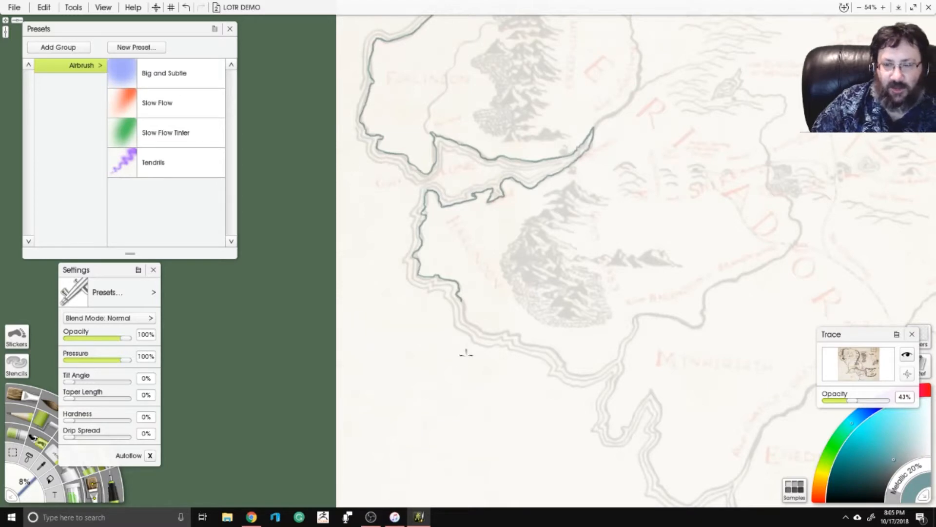
pyautogui.moveTo(466, 353); pyautogui.dragTo(394, 271)
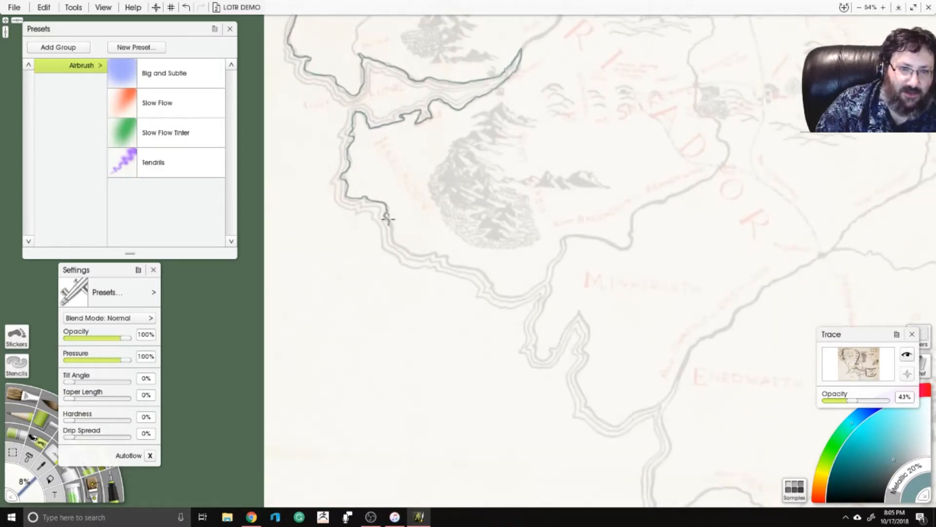
pyautogui.moveTo(392, 238)
pyautogui.mouseDown()
pyautogui.moveTo(481, 269)
pyautogui.moveTo(491, 287)
pyautogui.moveTo(519, 299)
pyautogui.moveTo(537, 290)
pyautogui.moveTo(565, 236)
pyautogui.moveTo(534, 350)
pyautogui.mouseUp()
# Trace the coastline around the Minhiriath headland and down past Enedwaith to the next river mouth.
pyautogui.moveTo(585, 391); pyautogui.dragTo(482, 189)
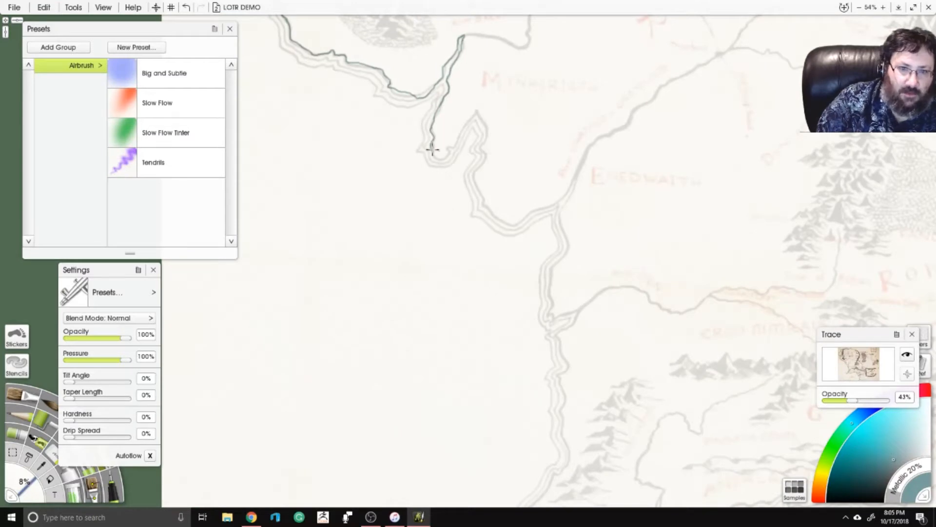
pyautogui.moveTo(432, 148)
pyautogui.mouseDown()
pyautogui.moveTo(447, 152)
pyautogui.moveTo(476, 111)
pyautogui.moveTo(485, 136)
pyautogui.moveTo(470, 180)
pyautogui.moveTo(502, 221)
pyautogui.mouseUp()
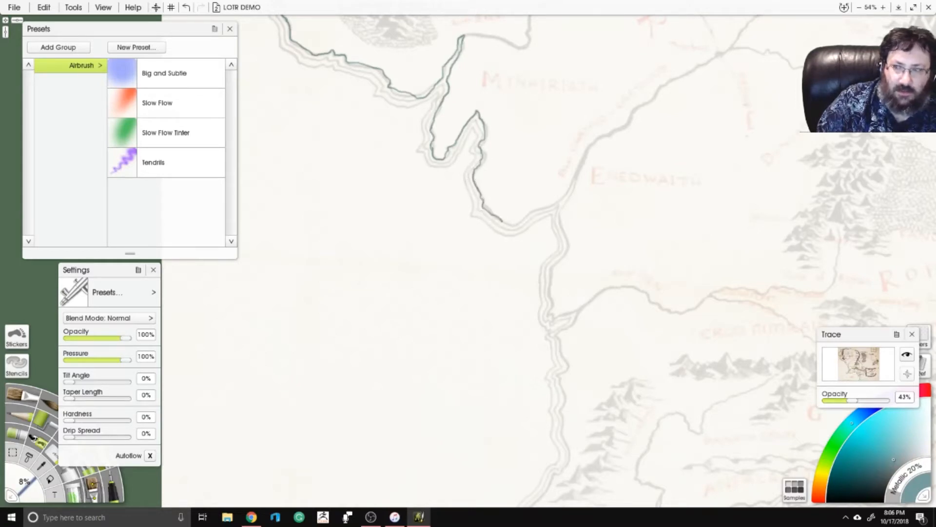
pyautogui.moveTo(553, 262); pyautogui.dragTo(376, 279)
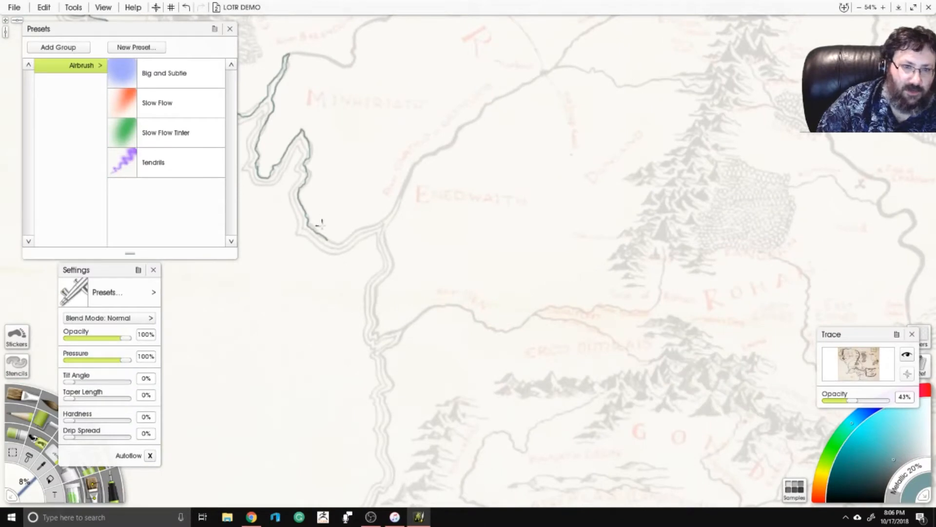
pyautogui.moveTo(330, 240)
pyautogui.mouseDown()
pyautogui.moveTo(383, 222)
pyautogui.moveTo(411, 171)
pyautogui.moveTo(382, 236)
pyautogui.moveTo(390, 268)
pyautogui.moveTo(377, 282)
pyautogui.moveTo(376, 321)
pyautogui.moveTo(387, 333)
pyautogui.moveTo(401, 328)
pyautogui.moveTo(382, 362)
pyautogui.moveTo(415, 120)
pyautogui.mouseUp()
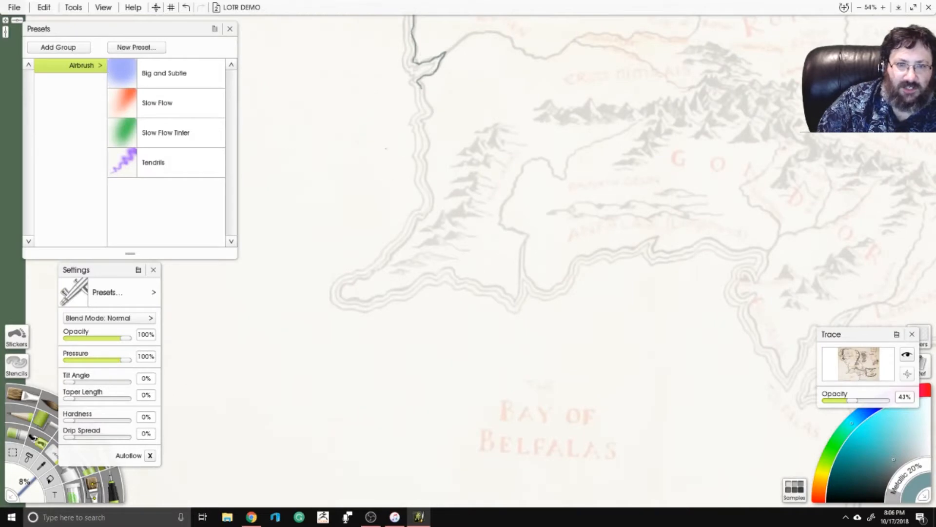
# Trace the coastline from the river mouth below Enedwaith around the southwestern cape and along both sides of the narrow river inlet east of it.
pyautogui.moveTo(419, 84)
pyautogui.mouseDown()
pyautogui.moveTo(422, 159)
pyautogui.moveTo(432, 196)
pyautogui.moveTo(414, 230)
pyautogui.mouseUp()
pyautogui.moveTo(315, 406)
pyautogui.mouseDown()
pyautogui.moveTo(373, 397)
pyautogui.moveTo(380, 384)
pyautogui.mouseUp()
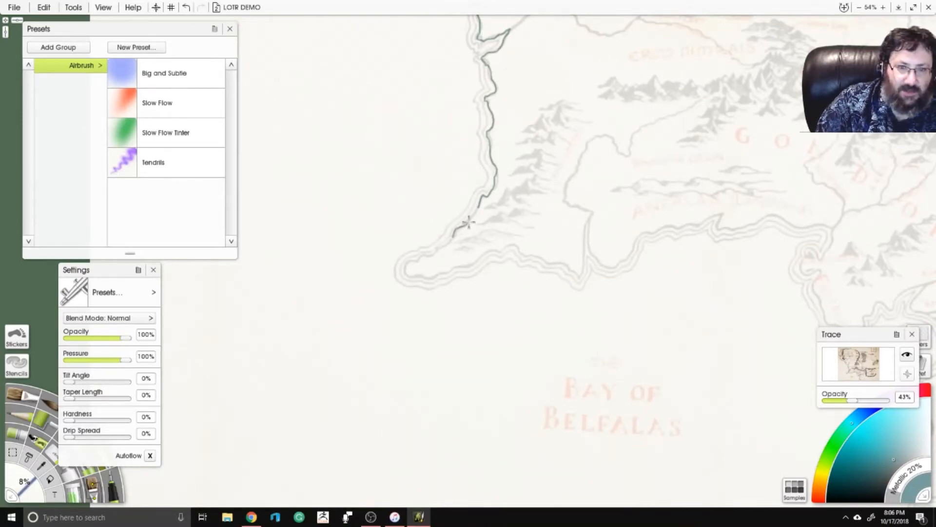
pyautogui.moveTo(463, 219)
pyautogui.mouseDown()
pyautogui.moveTo(449, 243)
pyautogui.moveTo(404, 271)
pyautogui.moveTo(433, 275)
pyautogui.moveTo(509, 247)
pyautogui.moveTo(564, 263)
pyautogui.moveTo(577, 279)
pyautogui.moveTo(589, 213)
pyautogui.mouseUp()
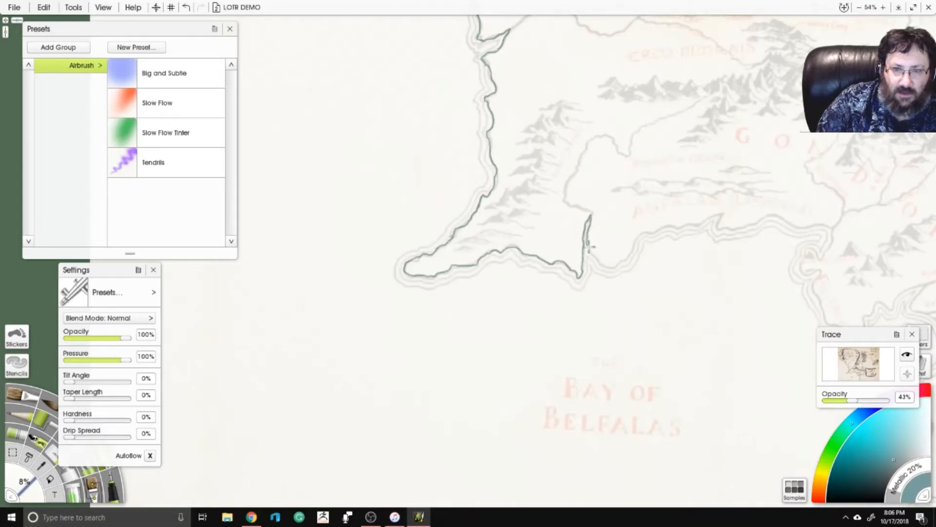
pyautogui.moveTo(597, 256)
pyautogui.mouseDown()
pyautogui.moveTo(610, 265)
pyautogui.moveTo(620, 255)
pyautogui.mouseUp()
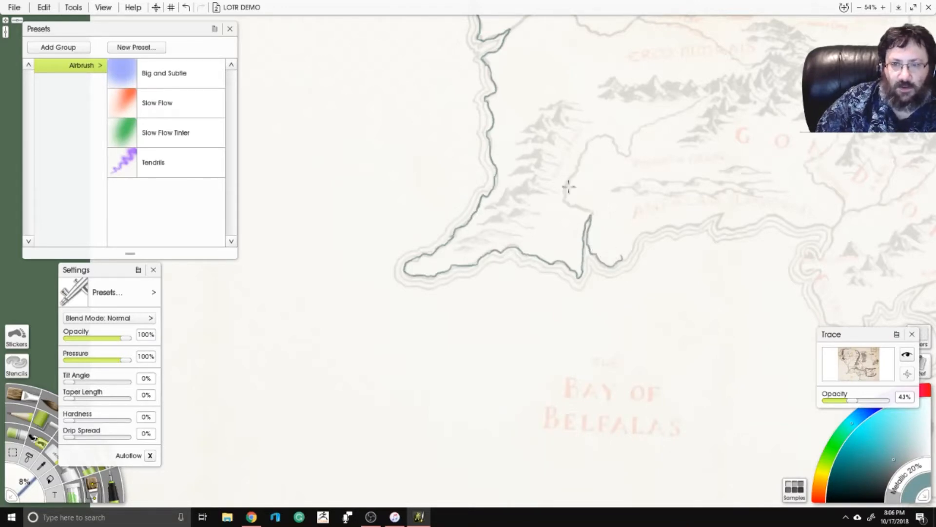
# Trace the northern shore of the Bay of Belfalas eastward and down around the pointed headland at its eastern end.
pyautogui.moveTo(567, 188); pyautogui.dragTo(333, 135)
pyautogui.moveTo(558, 210); pyautogui.dragTo(493, 243)
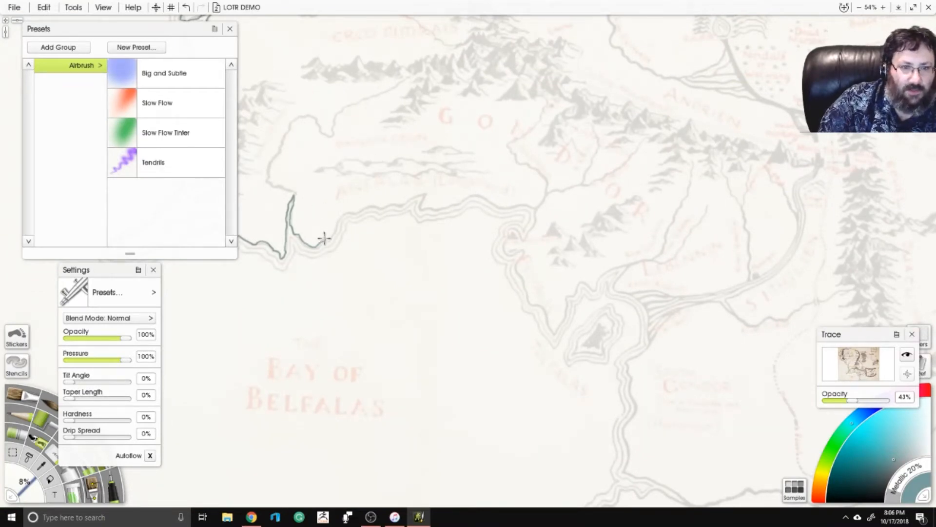
pyautogui.moveTo(333, 238)
pyautogui.mouseDown()
pyautogui.moveTo(344, 214)
pyautogui.moveTo(421, 196)
pyautogui.moveTo(434, 209)
pyautogui.moveTo(477, 196)
pyautogui.moveTo(533, 211)
pyautogui.moveTo(528, 235)
pyautogui.moveTo(508, 230)
pyautogui.moveTo(504, 252)
pyautogui.moveTo(519, 251)
pyautogui.moveTo(517, 272)
pyautogui.moveTo(496, 229)
pyautogui.moveTo(404, 193)
pyautogui.moveTo(444, 252)
pyautogui.moveTo(449, 243)
pyautogui.mouseUp()
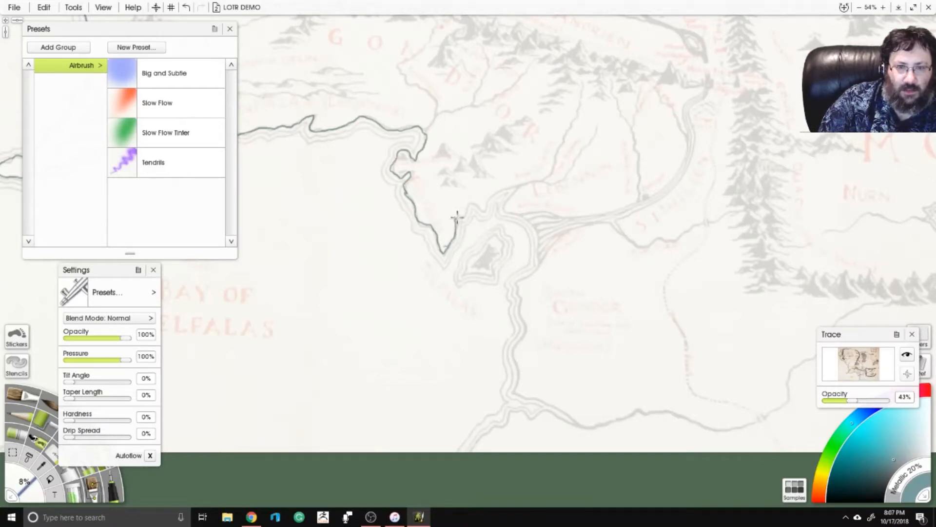
# Trace the river mouth east of the headland, the small island beside it, and the coast south to the map's lower edge.
pyautogui.moveTo(456, 217)
pyautogui.mouseDown()
pyautogui.moveTo(481, 211)
pyautogui.moveTo(506, 188)
pyautogui.moveTo(540, 180)
pyautogui.moveTo(514, 211)
pyautogui.mouseUp()
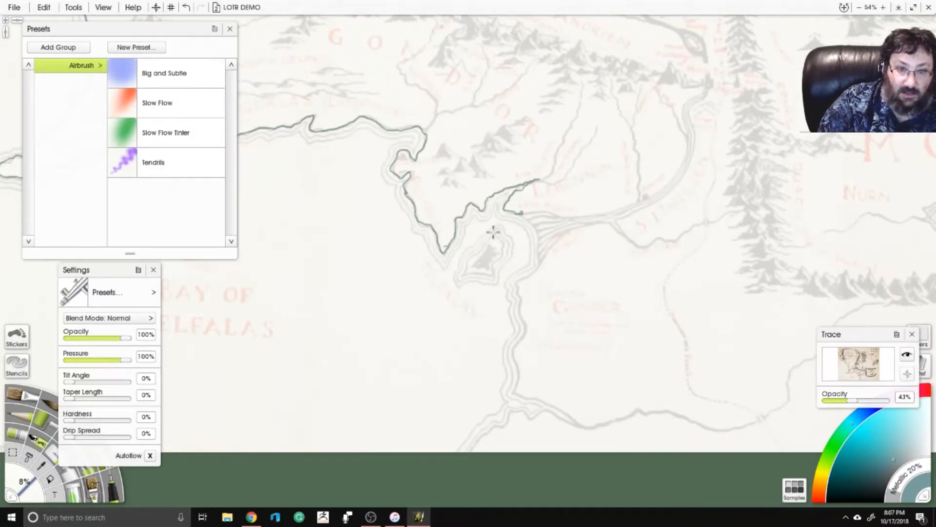
pyautogui.moveTo(473, 254)
pyautogui.mouseDown()
pyautogui.moveTo(461, 276)
pyautogui.moveTo(494, 277)
pyautogui.moveTo(494, 226)
pyautogui.mouseUp()
pyautogui.moveTo(541, 258)
pyautogui.mouseDown()
pyautogui.moveTo(523, 208)
pyautogui.moveTo(498, 246)
pyautogui.moveTo(506, 278)
pyautogui.moveTo(495, 350)
pyautogui.moveTo(526, 355)
pyautogui.moveTo(560, 380)
pyautogui.moveTo(489, 368)
pyautogui.moveTo(441, 406)
pyautogui.mouseUp()
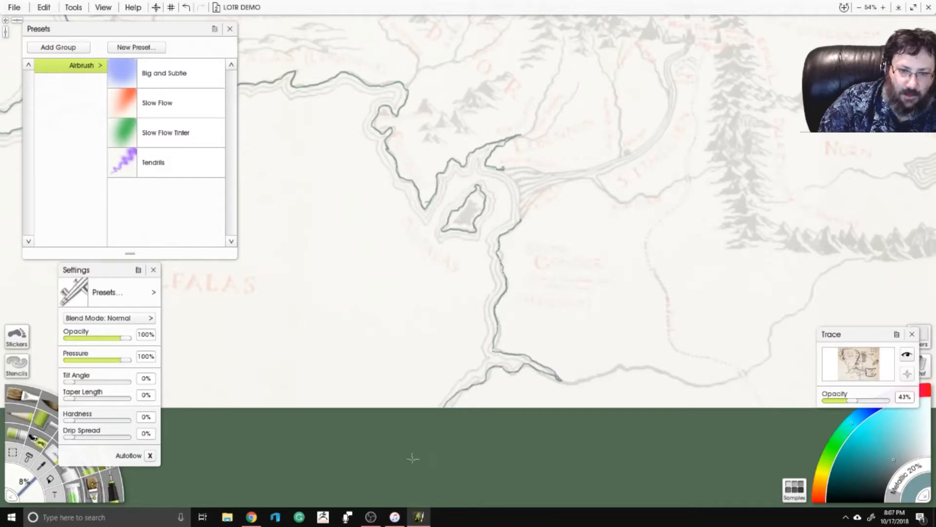
# Trace the complete shoreline of the Sea of Rhun near the map's eastern edge as a closed outline.
pyautogui.scroll(-5, 356, 404)
pyautogui.moveTo(640, 28); pyautogui.dragTo(293, 100)
pyautogui.scroll(2, 640, 235)
pyautogui.scroll(1, 640, 236)
pyautogui.scroll(4, 506, 229)
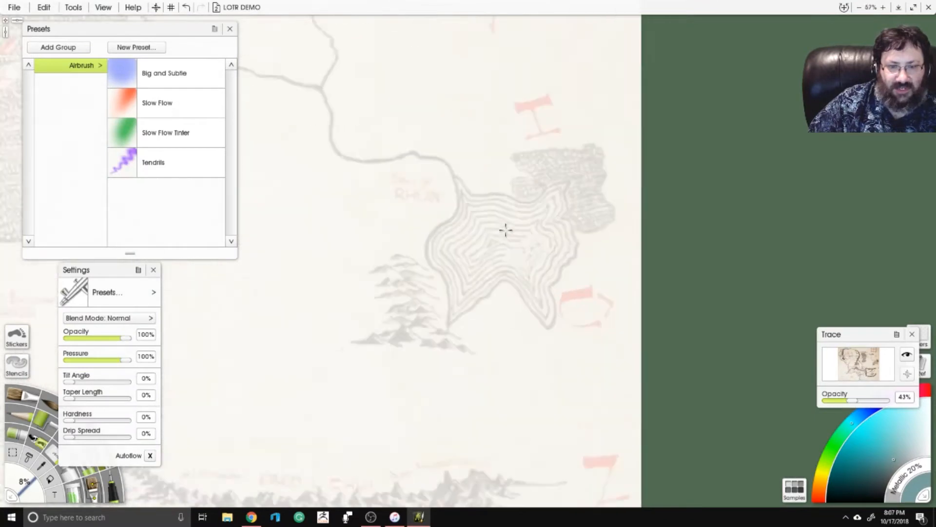
pyautogui.scroll(1, 546, 214)
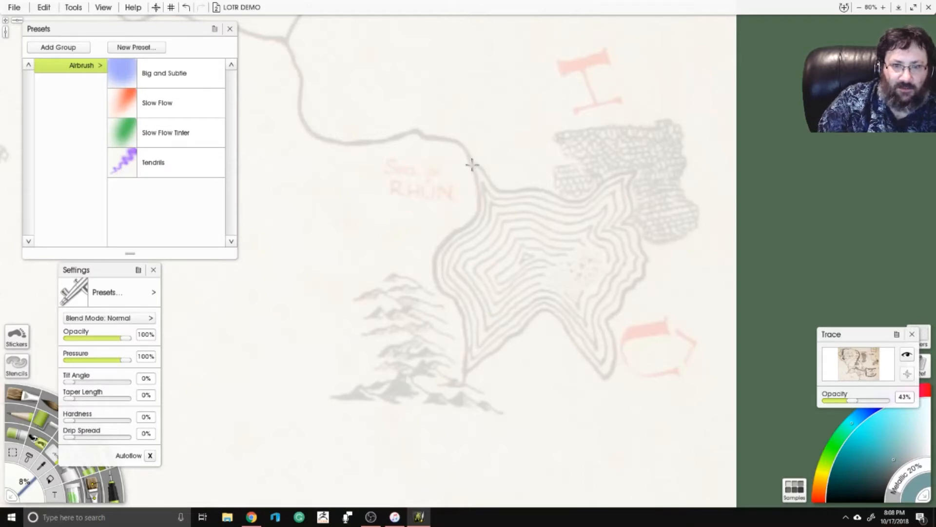
pyautogui.moveTo(472, 165)
pyautogui.mouseDown()
pyautogui.moveTo(481, 193)
pyautogui.moveTo(474, 217)
pyautogui.moveTo(446, 239)
pyautogui.moveTo(433, 272)
pyautogui.moveTo(459, 305)
pyautogui.moveTo(469, 371)
pyautogui.moveTo(541, 307)
pyautogui.mouseUp()
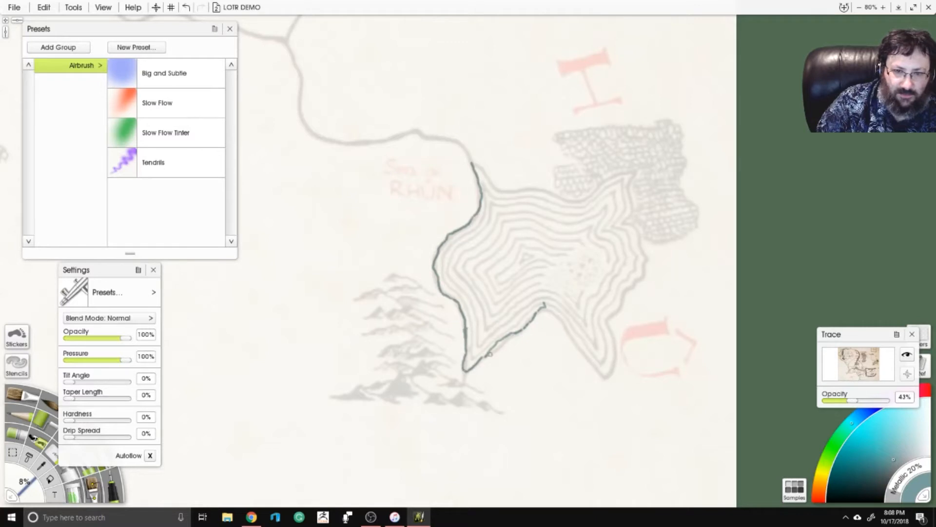
pyautogui.moveTo(515, 332)
pyautogui.mouseDown()
pyautogui.moveTo(544, 309)
pyautogui.moveTo(578, 345)
pyautogui.mouseUp()
pyautogui.moveTo(524, 325); pyautogui.dragTo(497, 308)
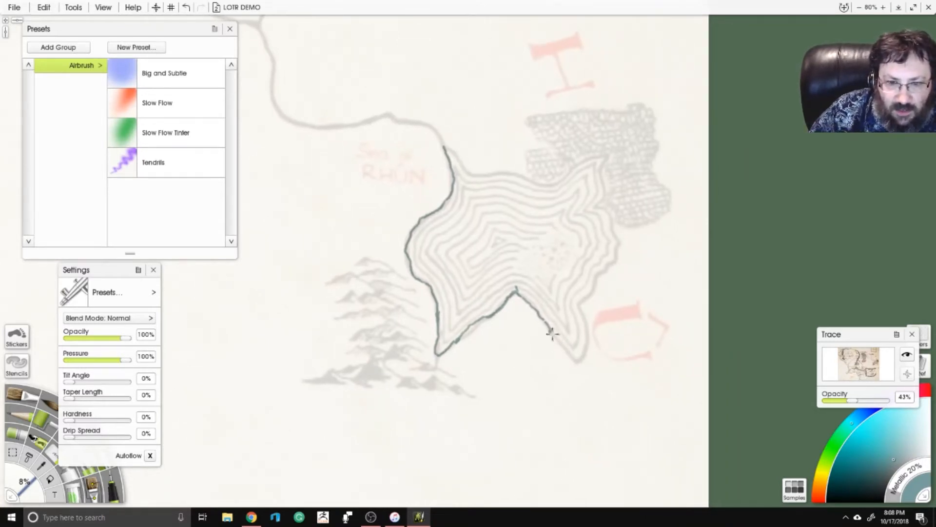
pyautogui.moveTo(552, 333)
pyautogui.mouseDown()
pyautogui.moveTo(580, 360)
pyautogui.moveTo(563, 350)
pyautogui.moveTo(581, 356)
pyautogui.moveTo(580, 303)
pyautogui.moveTo(619, 242)
pyautogui.moveTo(595, 202)
pyautogui.moveTo(607, 155)
pyautogui.moveTo(545, 178)
pyautogui.mouseUp()
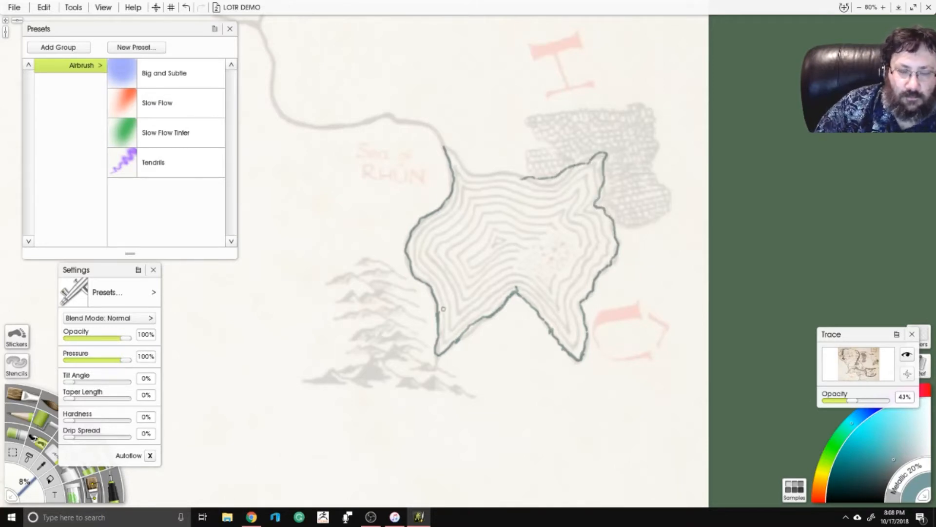
pyautogui.moveTo(269, 306); pyautogui.dragTo(242, 306)
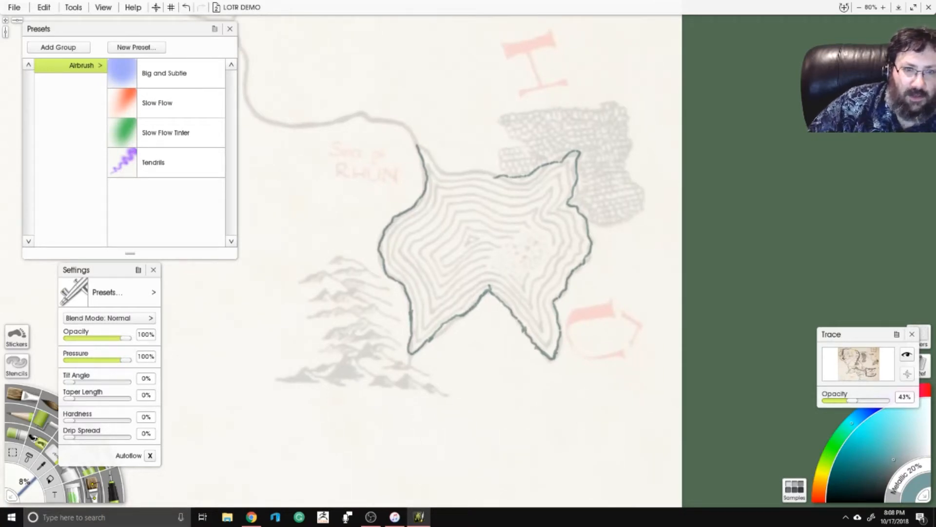
pyautogui.moveTo(419, 144)
pyautogui.mouseDown()
pyautogui.moveTo(453, 172)
pyautogui.moveTo(445, 169)
pyautogui.moveTo(479, 171)
pyautogui.mouseUp()
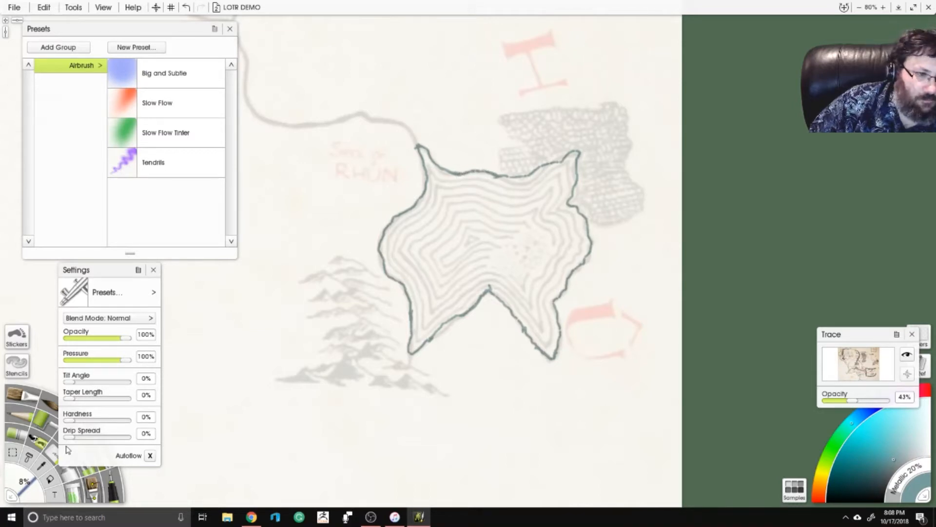
# Set the Airbrush size to 10% and reinforce thin stretches of the Sea of Rhun outline on its eastern, northern and southern shores.
pyautogui.click(24, 496)
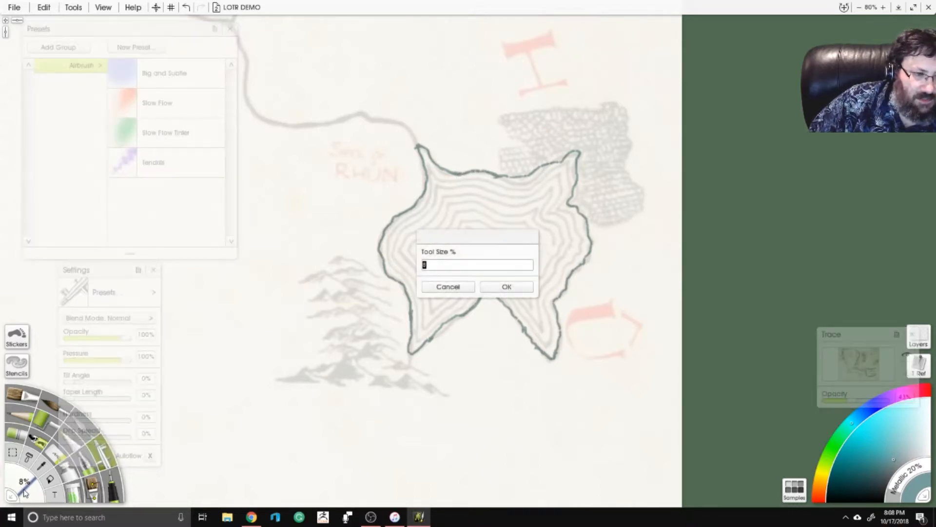
pyautogui.press('Return')
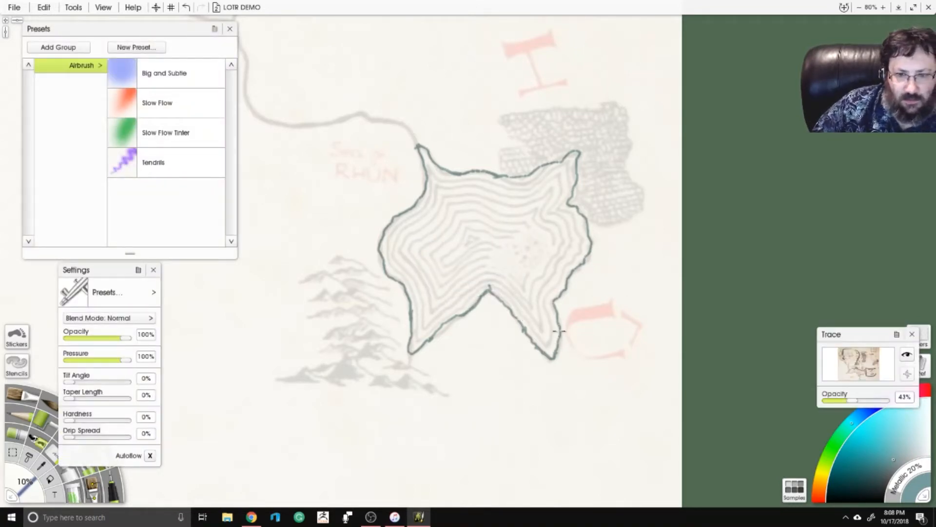
pyautogui.moveTo(558, 331); pyautogui.dragTo(559, 313)
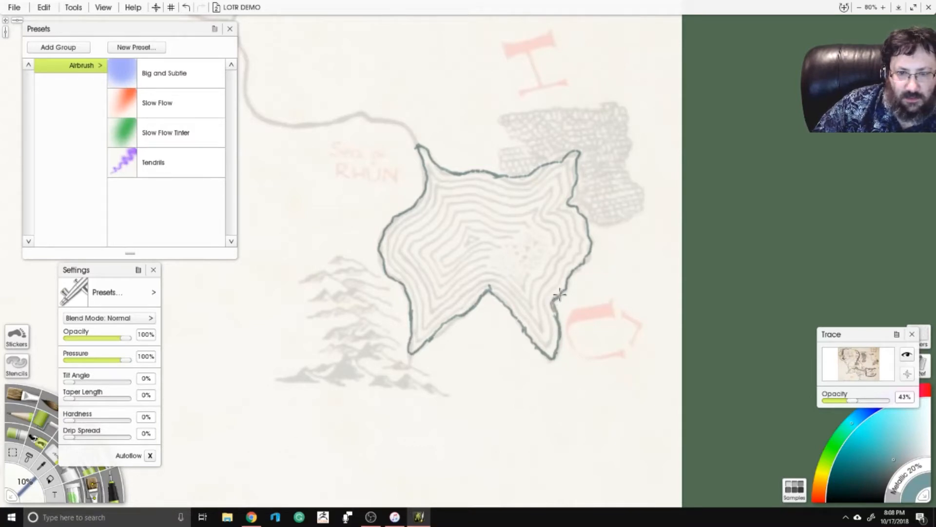
pyautogui.moveTo(574, 271); pyautogui.dragTo(582, 264)
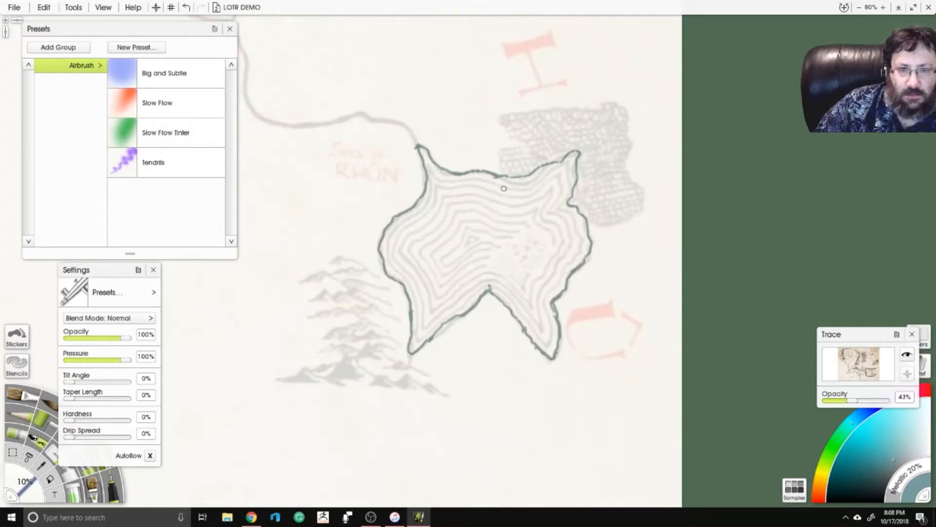
pyautogui.moveTo(473, 169); pyautogui.dragTo(490, 174)
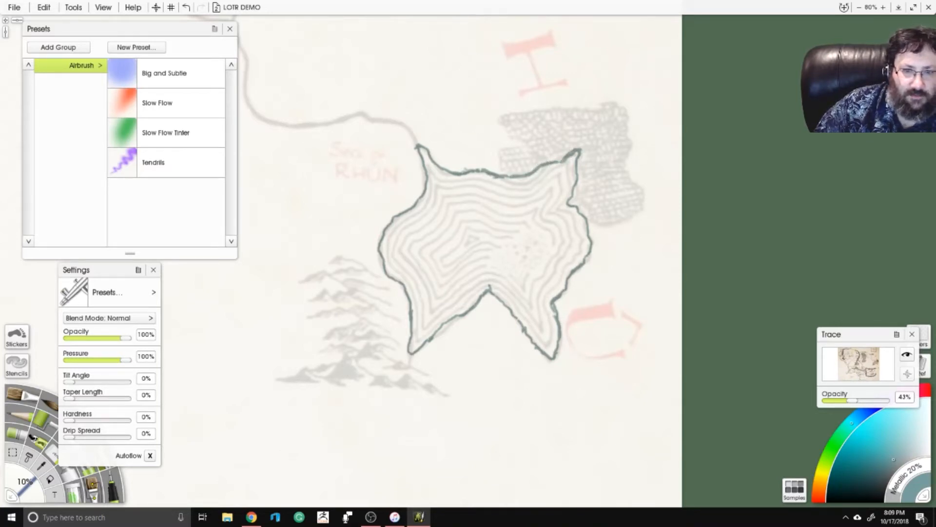
pyautogui.moveTo(493, 292); pyautogui.dragTo(515, 315)
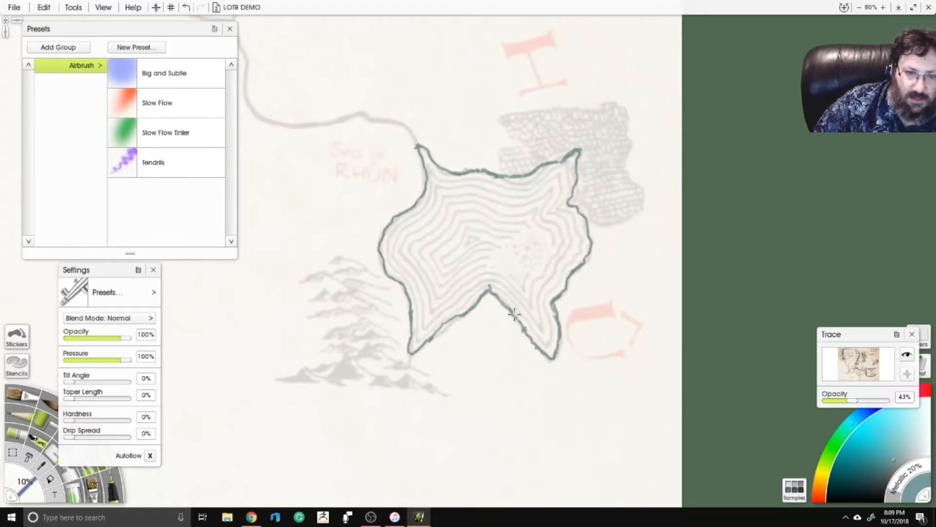
# Trace the northern and western shores of the Sea of Nurnen in Mordor, continuing partway along its southern shore.
pyautogui.moveTo(288, 438); pyautogui.dragTo(545, 151)
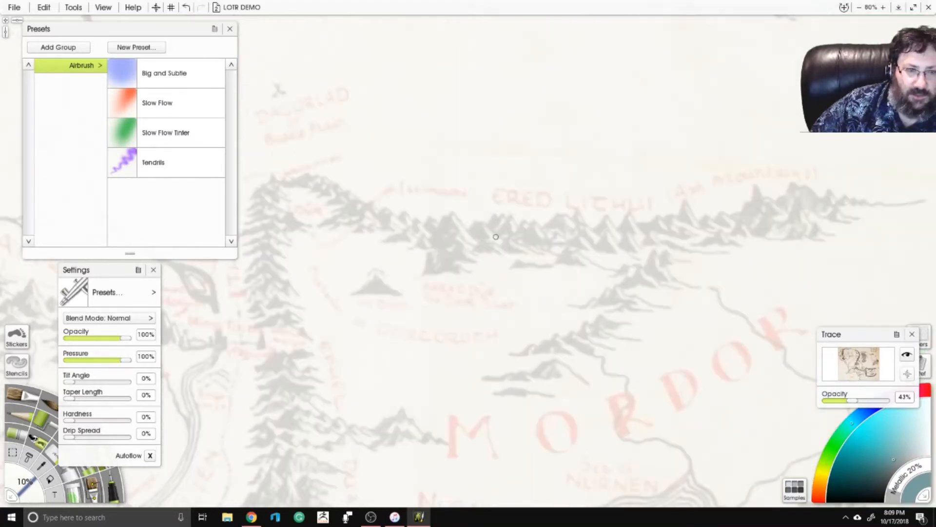
pyautogui.scroll(-3, 496, 236)
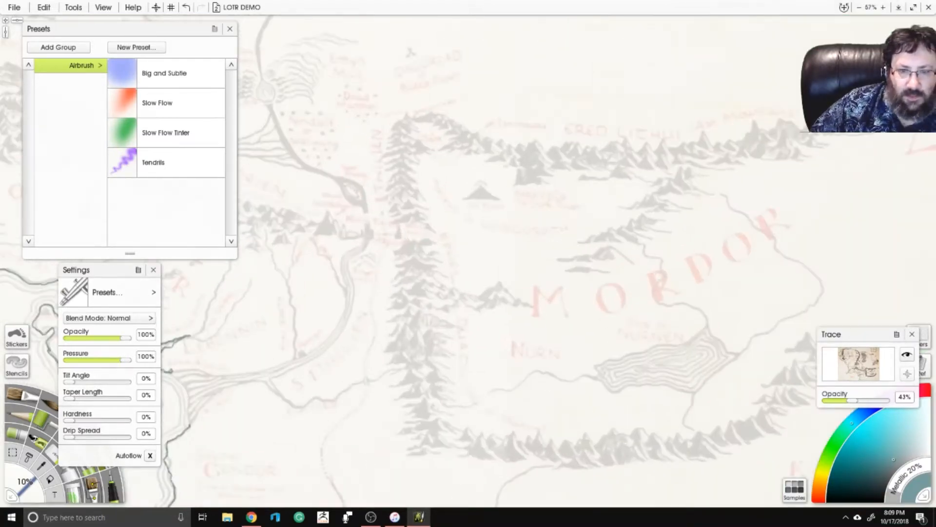
pyautogui.moveTo(654, 265); pyautogui.dragTo(481, 194)
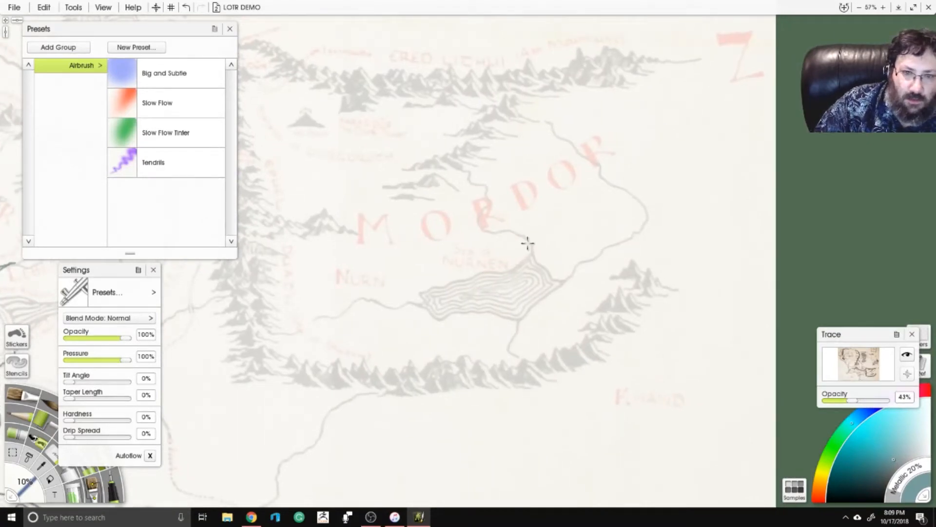
pyautogui.moveTo(530, 239)
pyautogui.mouseDown()
pyautogui.moveTo(514, 268)
pyautogui.moveTo(469, 273)
pyautogui.moveTo(420, 297)
pyautogui.moveTo(434, 317)
pyautogui.moveTo(489, 310)
pyautogui.mouseUp()
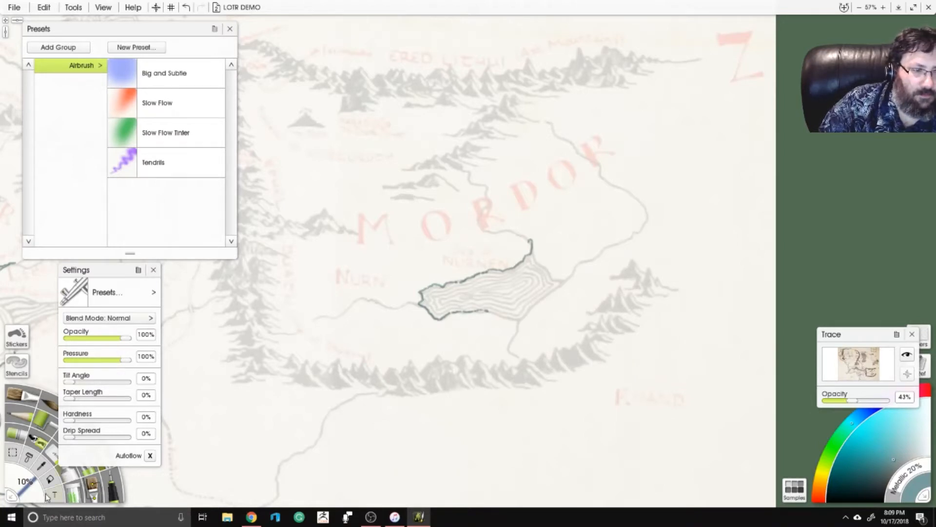
# Finish the Sea of Nurnen outline with the Ink Pen, using size 8% on the southern shore and 4% on the eastern shore.
pyautogui.click(116, 485)
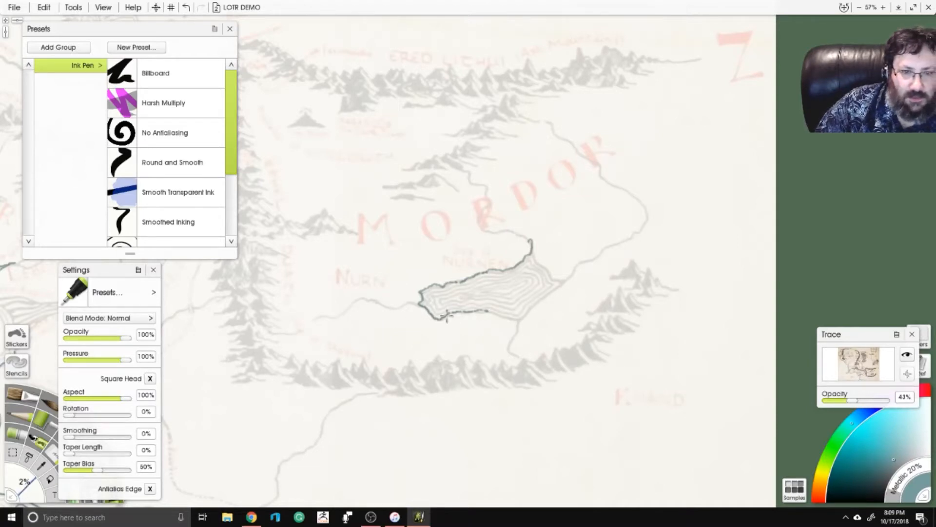
pyautogui.moveTo(464, 310); pyautogui.dragTo(517, 320)
pyautogui.moveTo(26, 486); pyautogui.dragTo(26, 470)
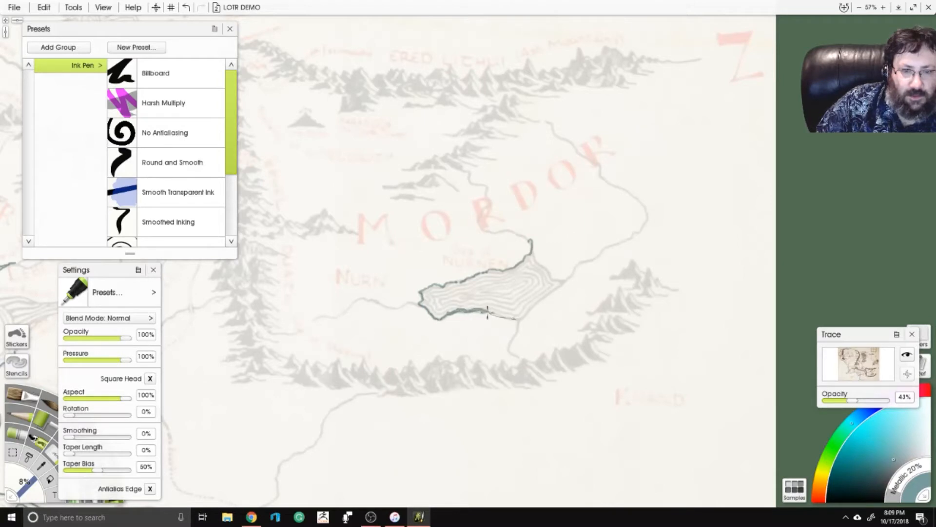
pyautogui.moveTo(487, 312); pyautogui.dragTo(522, 316)
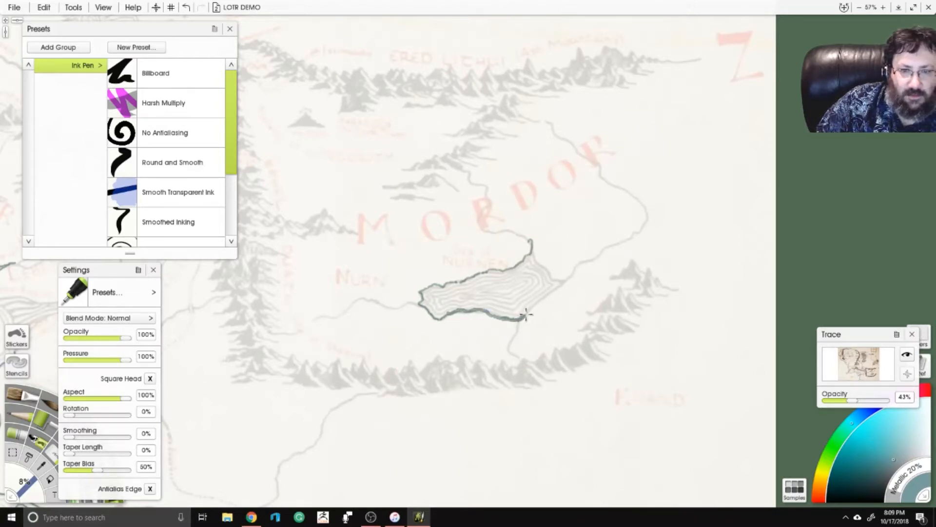
pyautogui.moveTo(29, 496); pyautogui.dragTo(24, 485)
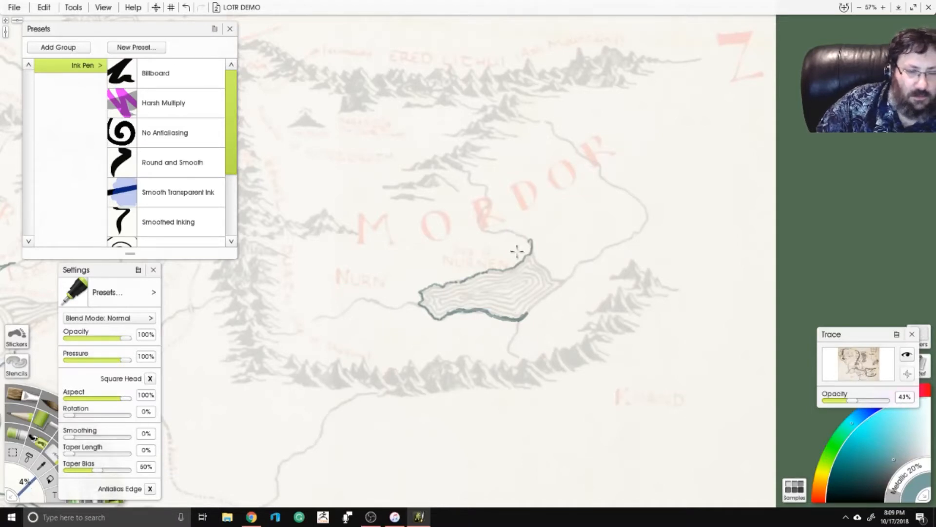
pyautogui.moveTo(528, 313)
pyautogui.mouseDown()
pyautogui.moveTo(566, 279)
pyautogui.moveTo(531, 246)
pyautogui.mouseUp()
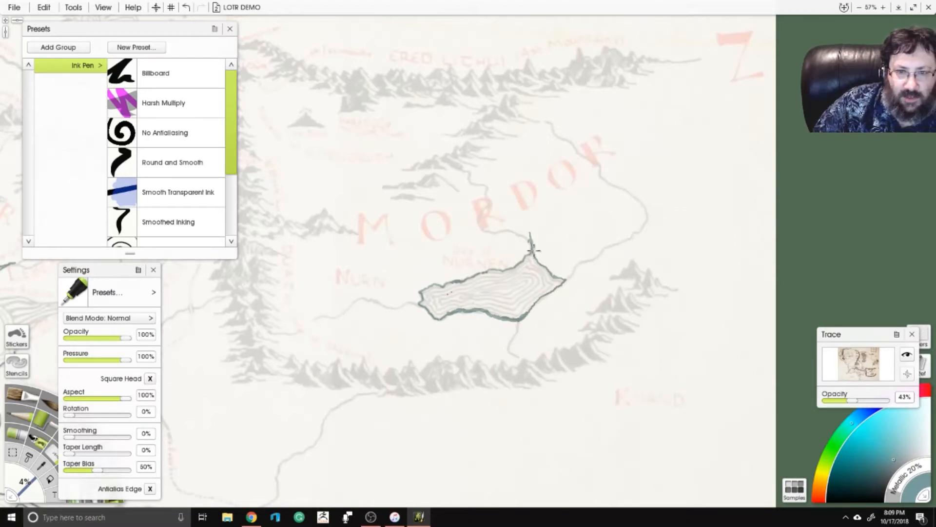
# Switch to the Fill tool with the Gap Protected Fill preset and set its gap tolerance to 17 px.
pyautogui.scroll(-5, 460, 153)
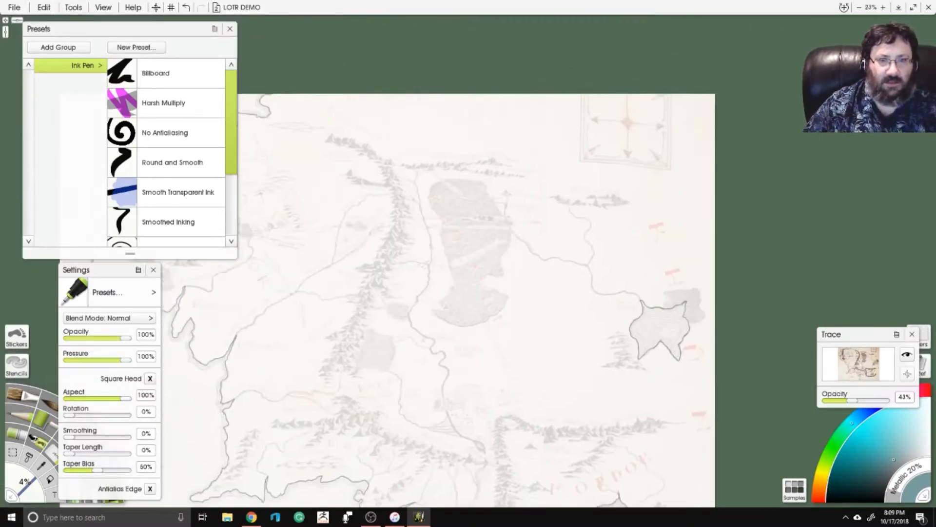
pyautogui.moveTo(640, 401); pyautogui.dragTo(621, 269)
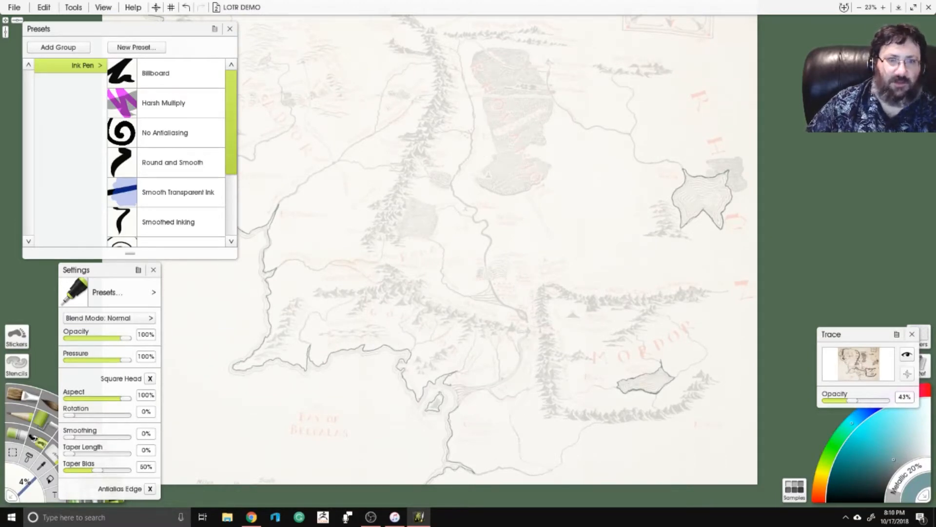
pyautogui.moveTo(396, 156)
pyautogui.mouseDown()
pyautogui.moveTo(530, 256)
pyautogui.moveTo(505, 240)
pyautogui.mouseUp()
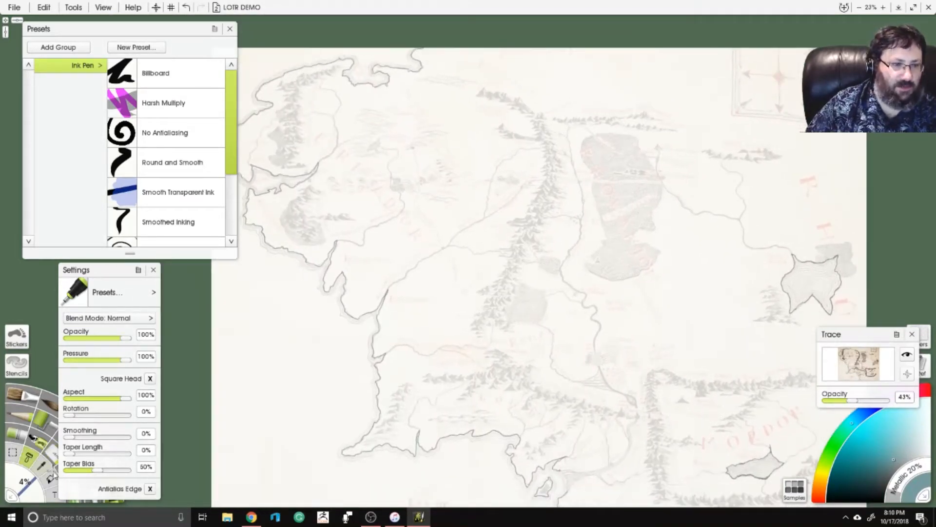
pyautogui.click(50, 477)
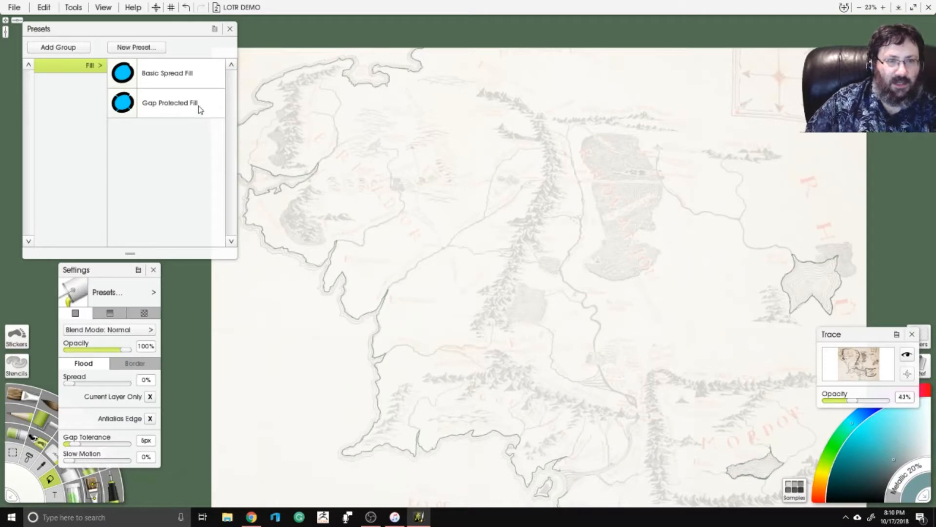
pyautogui.click(199, 109)
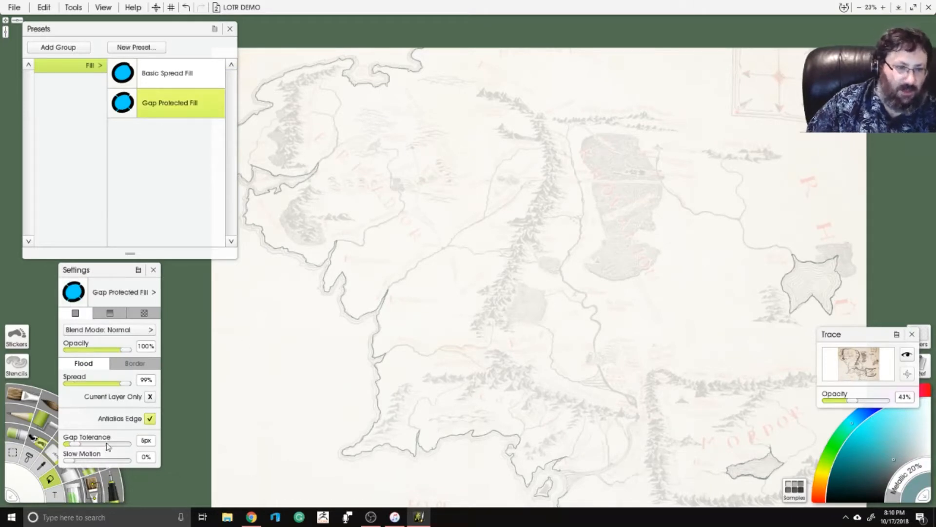
pyautogui.moveTo(75, 442); pyautogui.dragTo(85, 442)
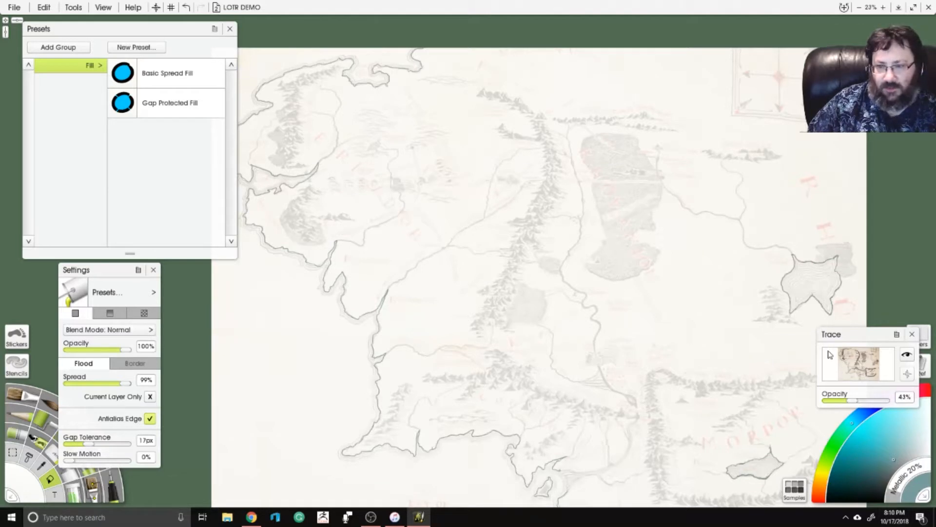
# Move the Trace panel clear of the colour picker and choose a muted grey-green colour.
pyautogui.moveTo(863, 344); pyautogui.dragTo(846, 263)
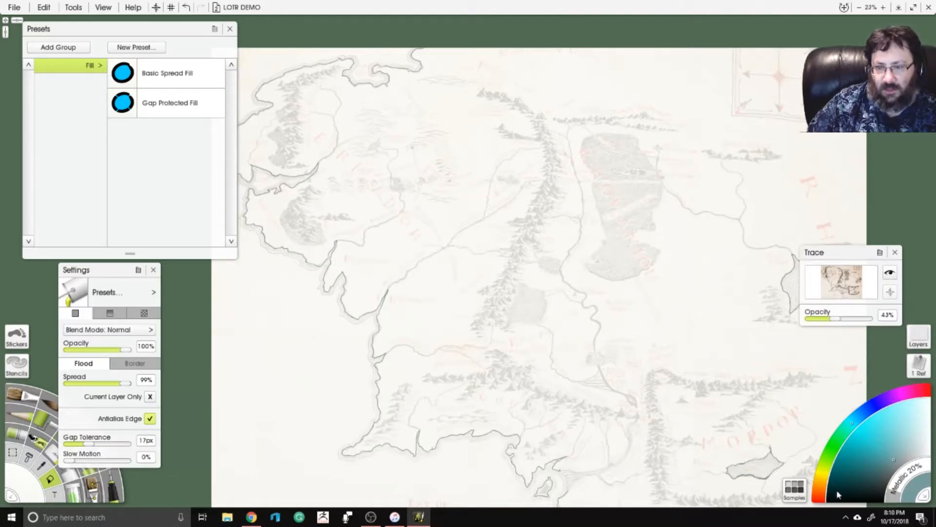
pyautogui.click(833, 448)
pyautogui.moveTo(887, 477)
pyautogui.mouseDown()
pyautogui.moveTo(865, 471)
pyautogui.moveTo(893, 453)
pyautogui.moveTo(899, 462)
pyautogui.mouseUp()
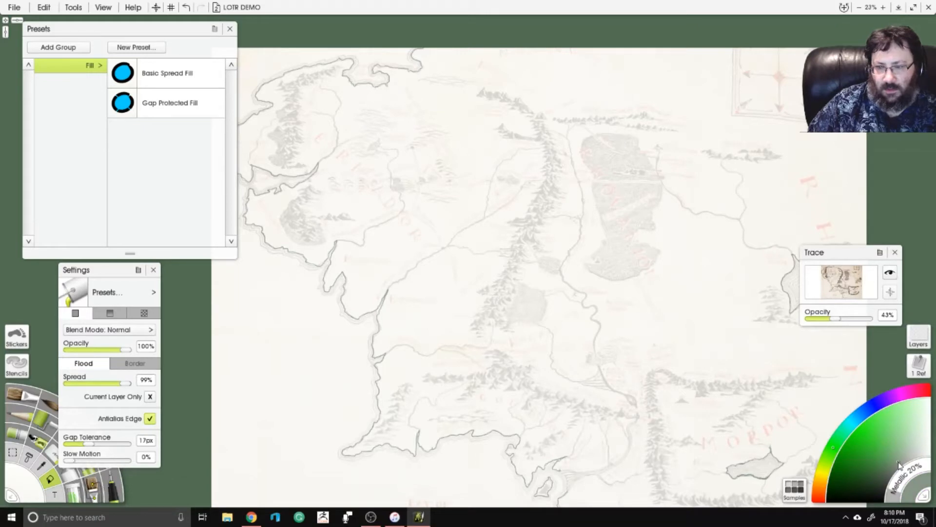
# Try flood-filling the land west of the Misty Mountains with the grey-green, and undo the fill.
pyautogui.click(405, 225)
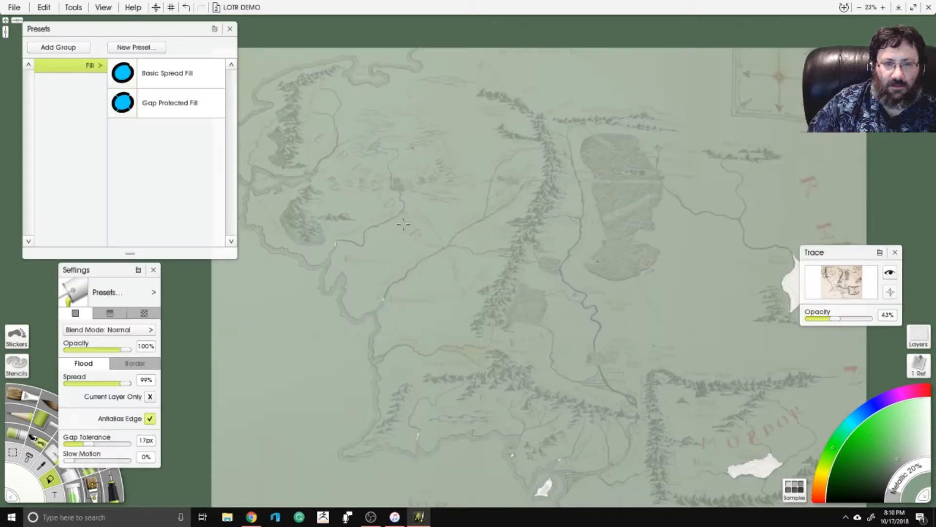
pyautogui.click(523, 267)
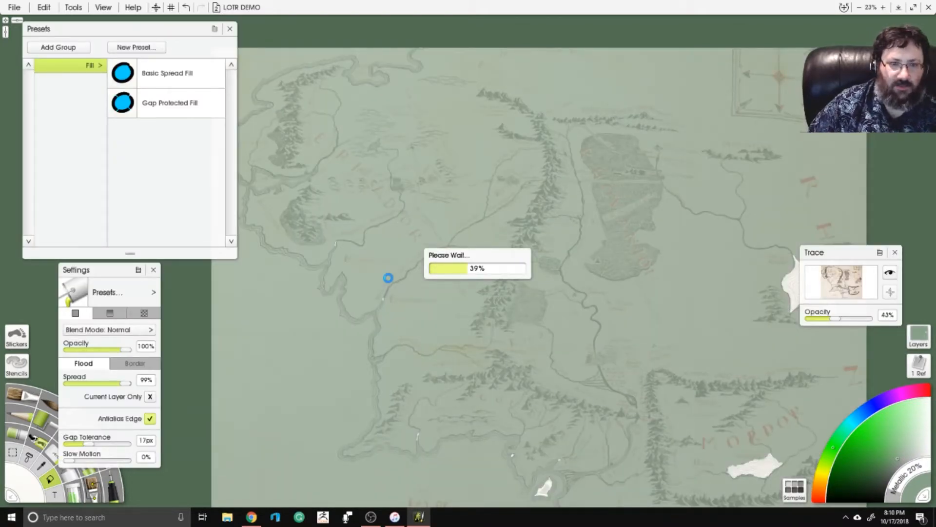
pyautogui.hotkey('ctrl', 'z')
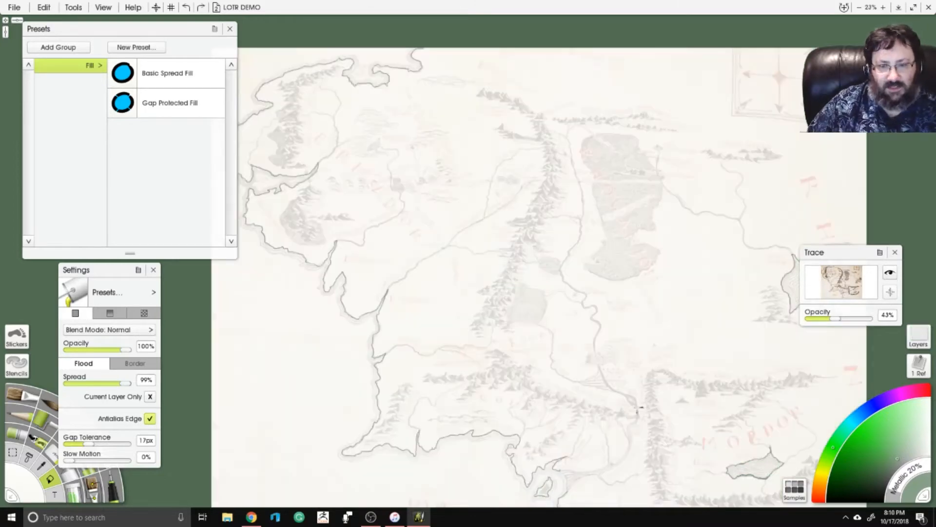
# Switch to the Ink Pen and extend the coastline along the northern and southern edges of the river delta below Lebennin.
pyautogui.scroll(1, 637, 407)
pyautogui.moveTo(637, 407); pyautogui.dragTo(587, 205)
pyautogui.scroll(6, 529, 245)
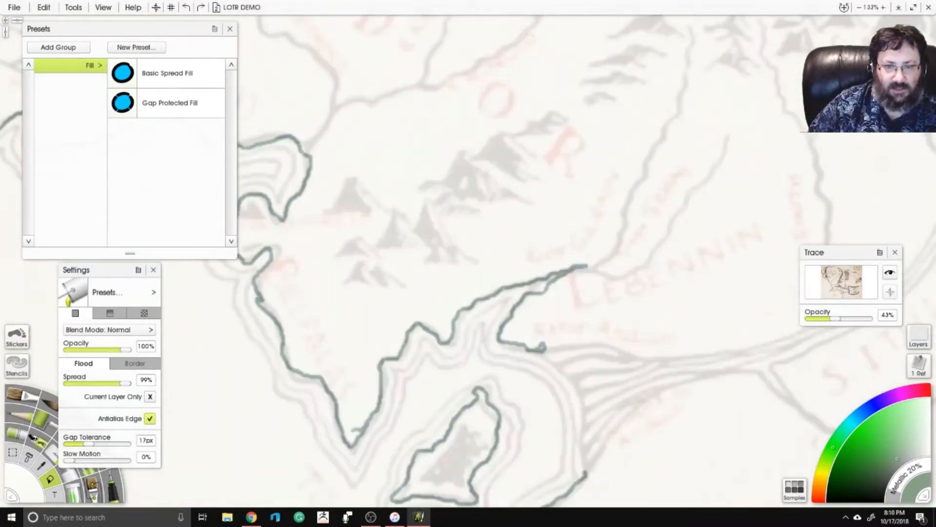
pyautogui.moveTo(579, 389); pyautogui.dragTo(535, 328)
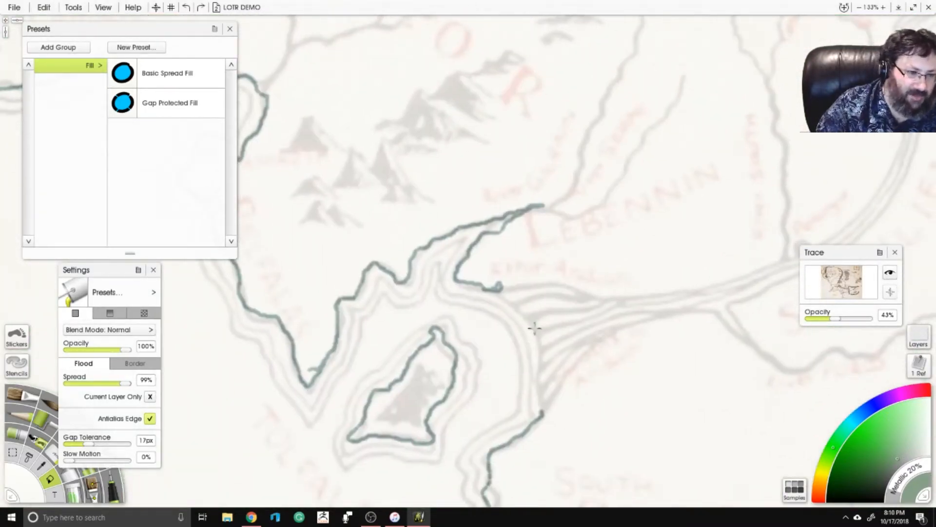
pyautogui.press('i')
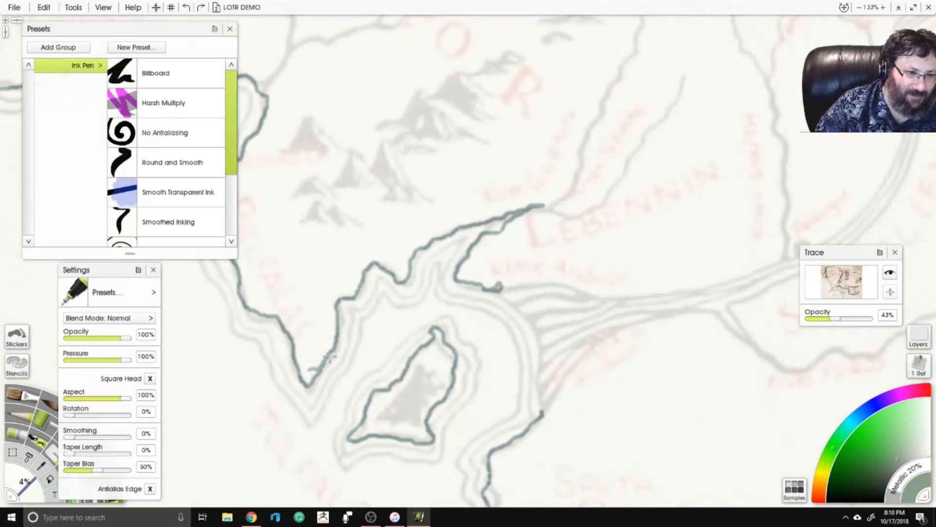
pyautogui.moveTo(497, 287)
pyautogui.mouseDown()
pyautogui.moveTo(564, 278)
pyautogui.moveTo(606, 295)
pyautogui.mouseUp()
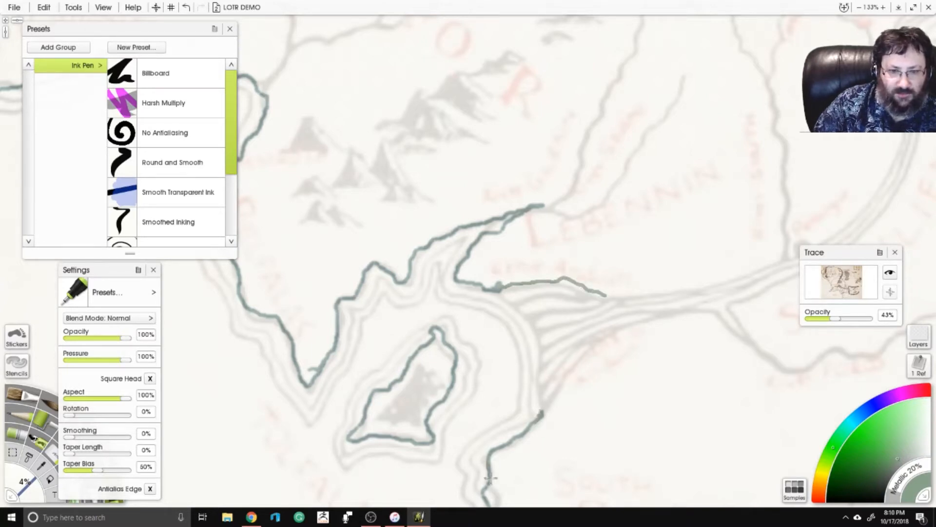
pyautogui.moveTo(543, 412)
pyautogui.mouseDown()
pyautogui.moveTo(591, 344)
pyautogui.moveTo(639, 318)
pyautogui.moveTo(710, 311)
pyautogui.moveTo(762, 352)
pyautogui.mouseUp()
# Trace both banks of the great river from the delta past Ithilien to Minas Tirith, including the tributary fork above South Gondor.
pyautogui.moveTo(624, 282)
pyautogui.mouseDown()
pyautogui.moveTo(573, 307)
pyautogui.moveTo(433, 288)
pyautogui.mouseUp()
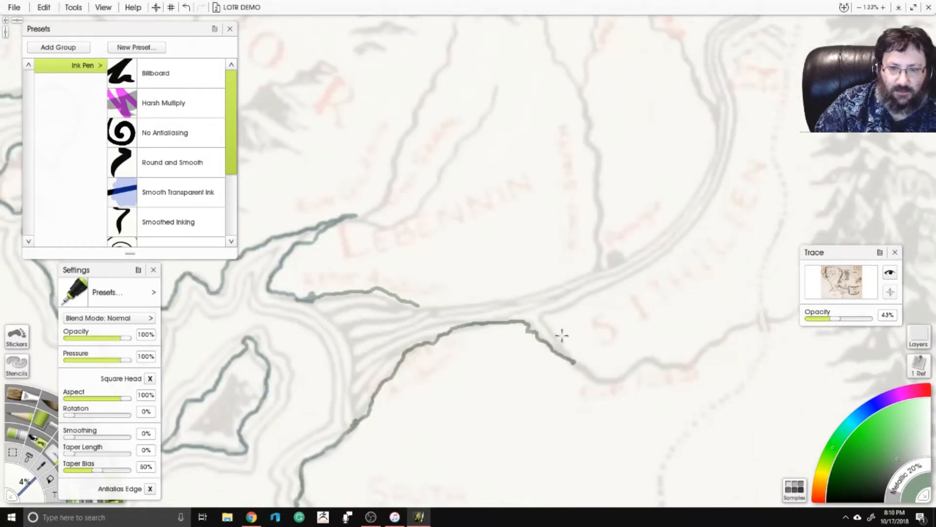
pyautogui.moveTo(572, 361)
pyautogui.mouseDown()
pyautogui.moveTo(541, 310)
pyautogui.moveTo(639, 273)
pyautogui.moveTo(689, 231)
pyautogui.moveTo(716, 184)
pyautogui.moveTo(514, 459)
pyautogui.moveTo(529, 390)
pyautogui.mouseUp()
pyautogui.moveTo(601, 183)
pyautogui.mouseDown()
pyautogui.moveTo(554, 231)
pyautogui.moveTo(570, 292)
pyautogui.moveTo(553, 368)
pyautogui.mouseUp()
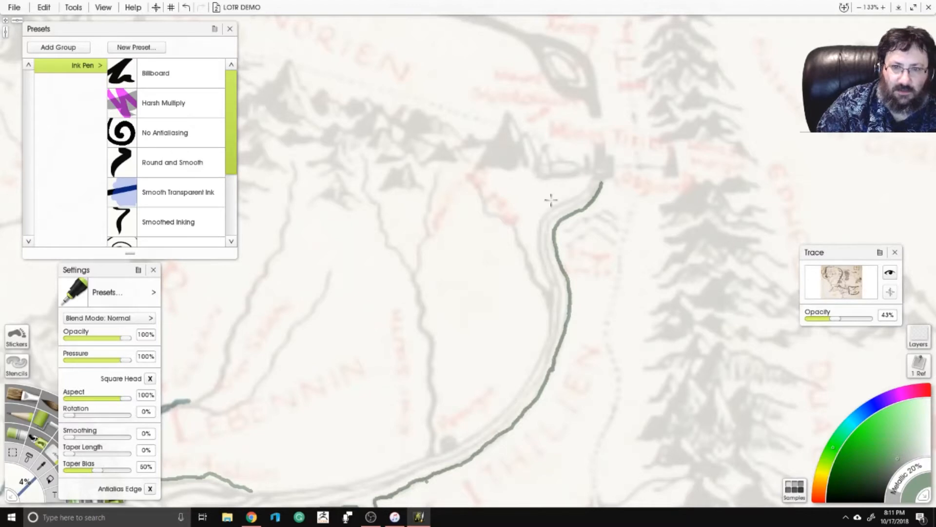
pyautogui.moveTo(592, 177)
pyautogui.mouseDown()
pyautogui.moveTo(542, 222)
pyautogui.moveTo(552, 335)
pyautogui.moveTo(533, 374)
pyautogui.moveTo(475, 436)
pyautogui.moveTo(440, 452)
pyautogui.moveTo(519, 302)
pyautogui.moveTo(463, 331)
pyautogui.mouseUp()
pyautogui.moveTo(386, 341)
pyautogui.mouseDown()
pyautogui.moveTo(518, 259)
pyautogui.moveTo(498, 260)
pyautogui.moveTo(596, 244)
pyautogui.mouseUp()
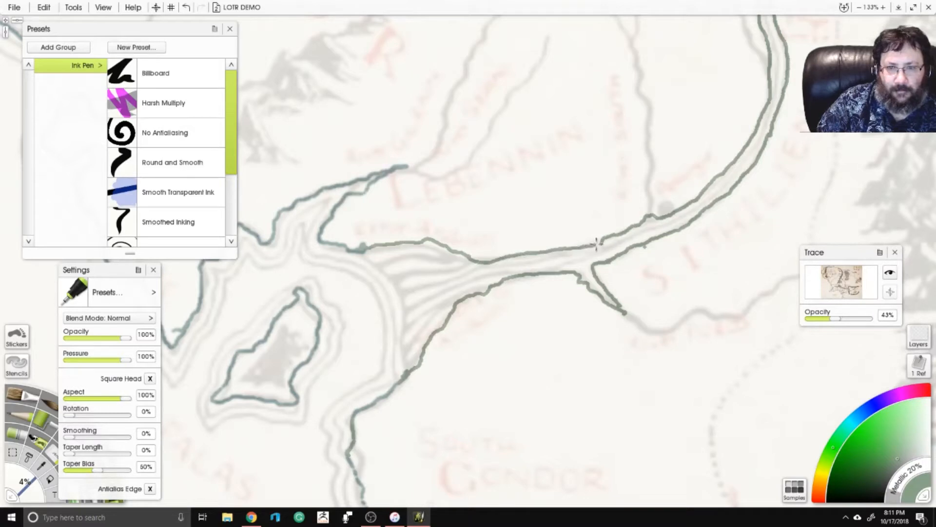
# Outline the small islands between the channels of the delta and in the river channel just upstream.
pyautogui.moveTo(372, 252)
pyautogui.mouseDown()
pyautogui.moveTo(376, 262)
pyautogui.moveTo(435, 254)
pyautogui.moveTo(421, 251)
pyautogui.mouseUp()
pyautogui.moveTo(402, 263)
pyautogui.mouseDown()
pyautogui.moveTo(383, 272)
pyautogui.moveTo(429, 267)
pyautogui.moveTo(402, 259)
pyautogui.moveTo(454, 265)
pyautogui.moveTo(463, 258)
pyautogui.moveTo(401, 288)
pyautogui.moveTo(467, 267)
pyautogui.moveTo(415, 277)
pyautogui.moveTo(402, 299)
pyautogui.moveTo(440, 291)
pyautogui.moveTo(463, 279)
pyautogui.moveTo(405, 294)
pyautogui.mouseUp()
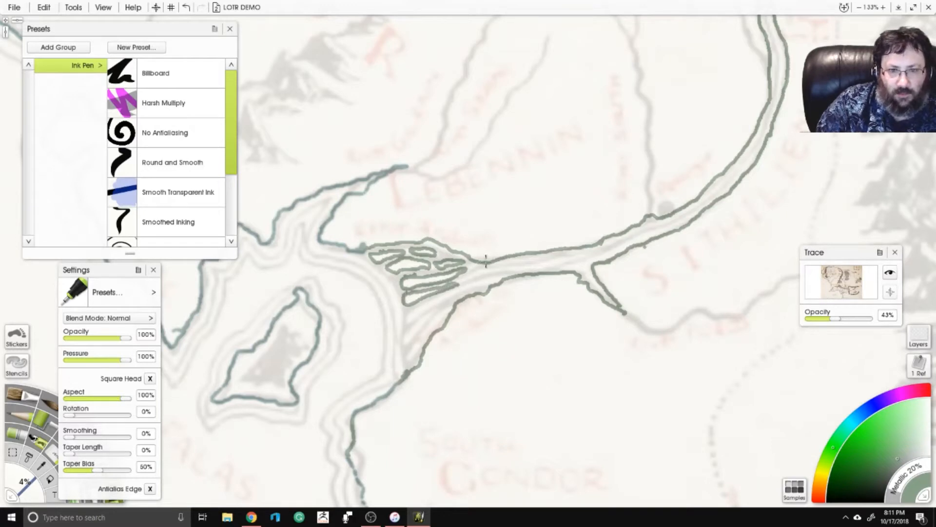
pyautogui.moveTo(485, 261)
pyautogui.mouseDown()
pyautogui.moveTo(473, 278)
pyautogui.moveTo(524, 267)
pyautogui.moveTo(476, 268)
pyautogui.moveTo(537, 259)
pyautogui.mouseUp()
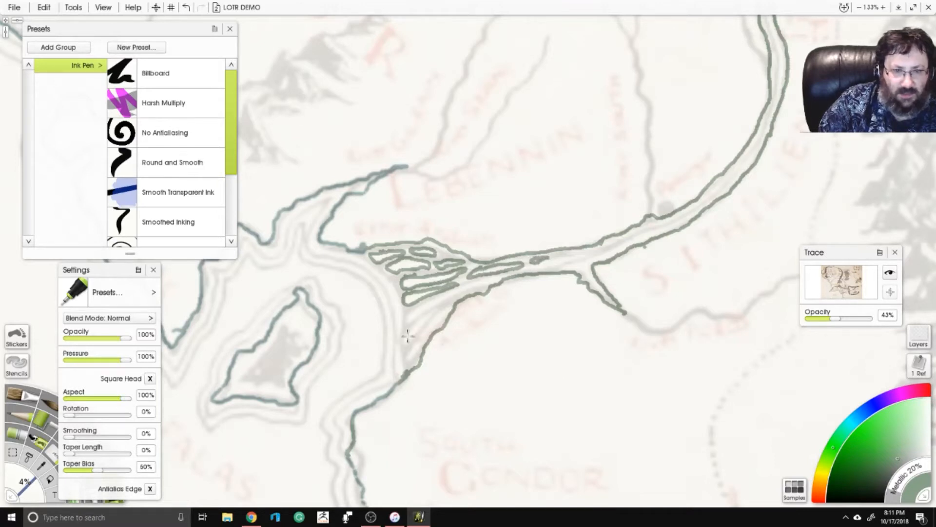
pyautogui.moveTo(431, 310)
pyautogui.mouseDown()
pyautogui.moveTo(401, 348)
pyautogui.moveTo(409, 351)
pyautogui.moveTo(433, 315)
pyautogui.moveTo(411, 313)
pyautogui.moveTo(441, 300)
pyautogui.moveTo(411, 306)
pyautogui.moveTo(447, 293)
pyautogui.moveTo(442, 313)
pyautogui.moveTo(447, 290)
pyautogui.moveTo(465, 282)
pyautogui.mouseUp()
pyautogui.moveTo(579, 254)
pyautogui.mouseDown()
pyautogui.moveTo(568, 258)
pyautogui.moveTo(583, 262)
pyautogui.moveTo(583, 251)
pyautogui.moveTo(566, 254)
pyautogui.mouseUp()
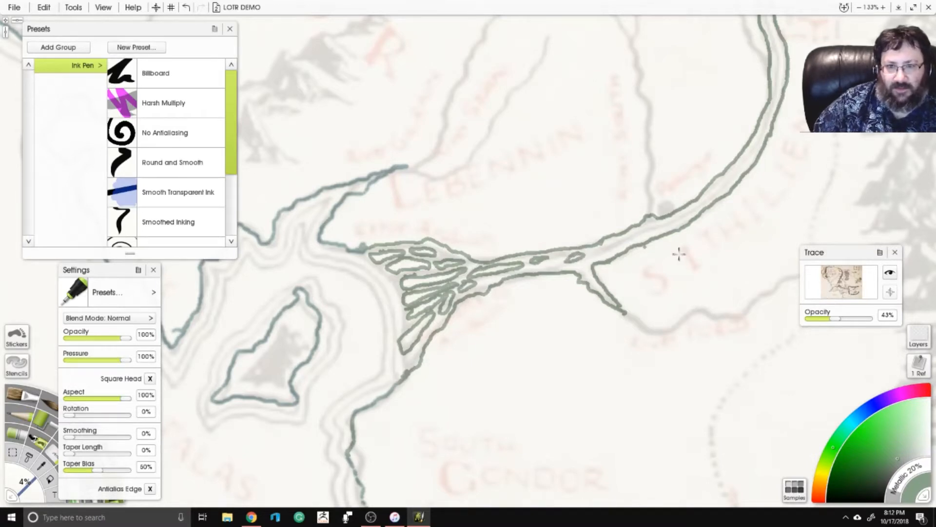
pyautogui.moveTo(622, 243)
pyautogui.mouseDown()
pyautogui.moveTo(636, 234)
pyautogui.moveTo(609, 247)
pyautogui.moveTo(644, 224)
pyautogui.mouseUp()
# Outline the narrow Long Lake beside Esgaroth, east of the large northern forest.
pyautogui.scroll(-10, 653, 315)
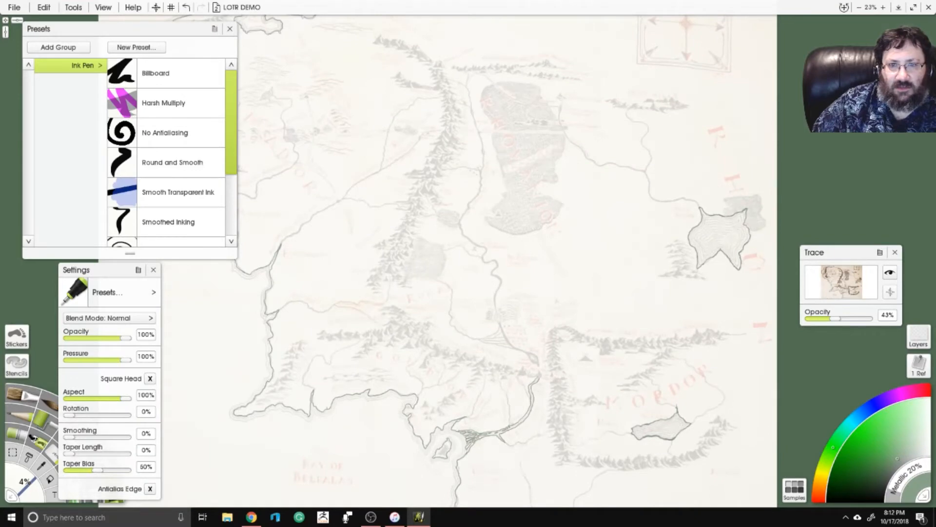
pyautogui.scroll(10, 642, 161)
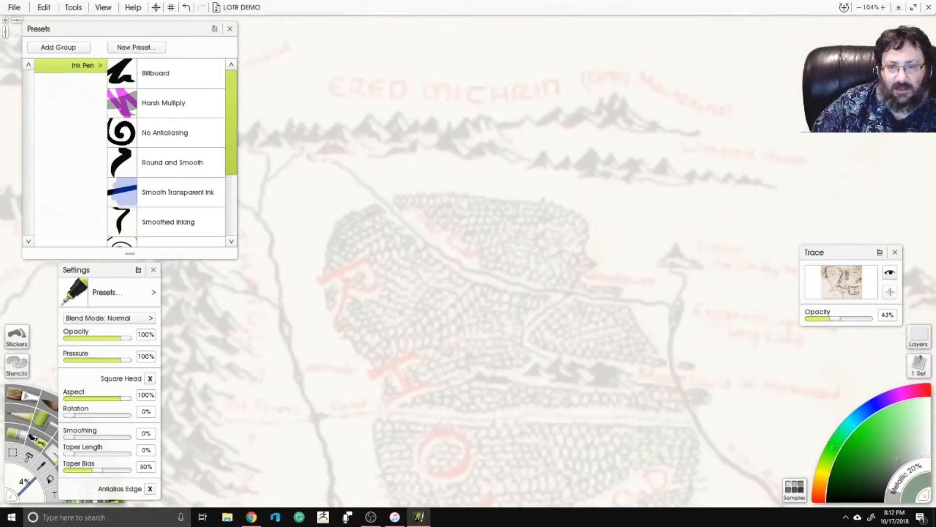
pyautogui.scroll(6, 583, 150)
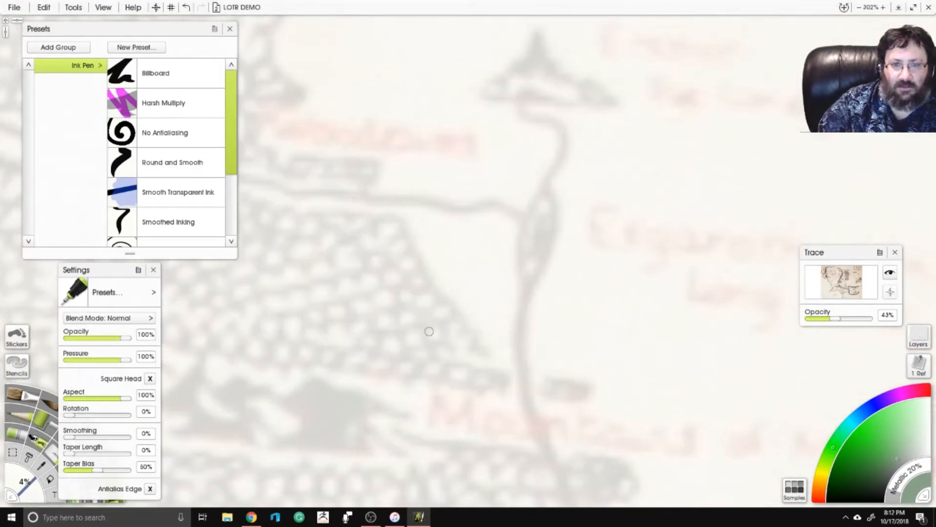
pyautogui.moveTo(553, 167)
pyautogui.mouseDown()
pyautogui.moveTo(522, 209)
pyautogui.moveTo(524, 302)
pyautogui.moveTo(555, 250)
pyautogui.moveTo(562, 209)
pyautogui.moveTo(555, 166)
pyautogui.mouseUp()
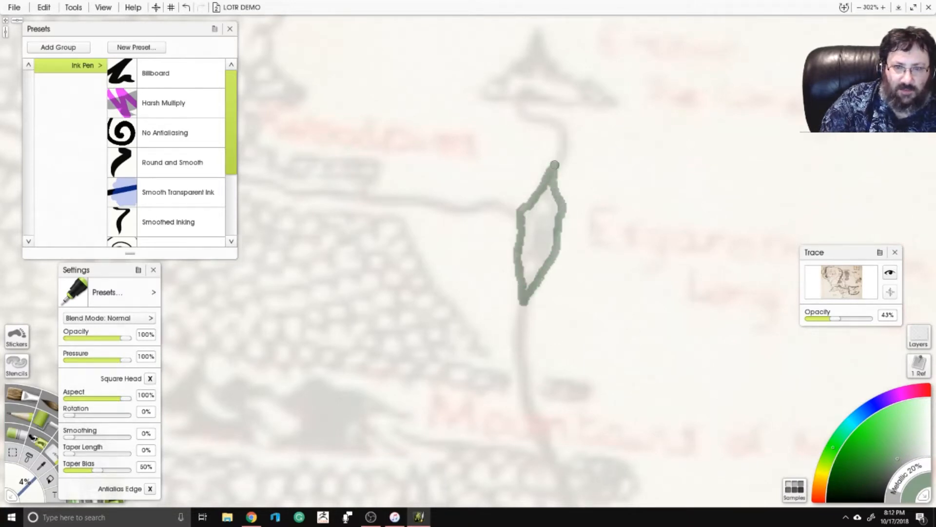
# Continue both riverbanks north from Minas Tirith, enclosing the long split in the channel east of Anorien.
pyautogui.scroll(-10, 539, 122)
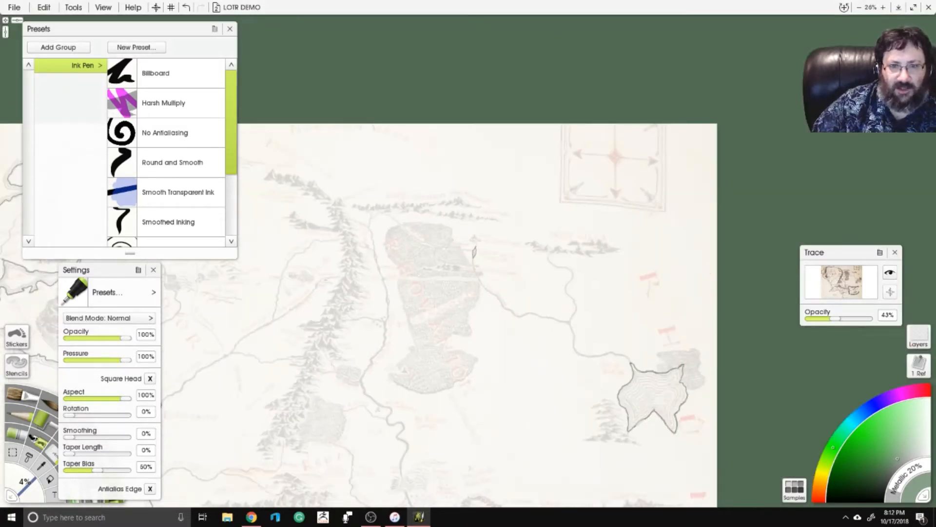
pyautogui.scroll(4, 661, 310)
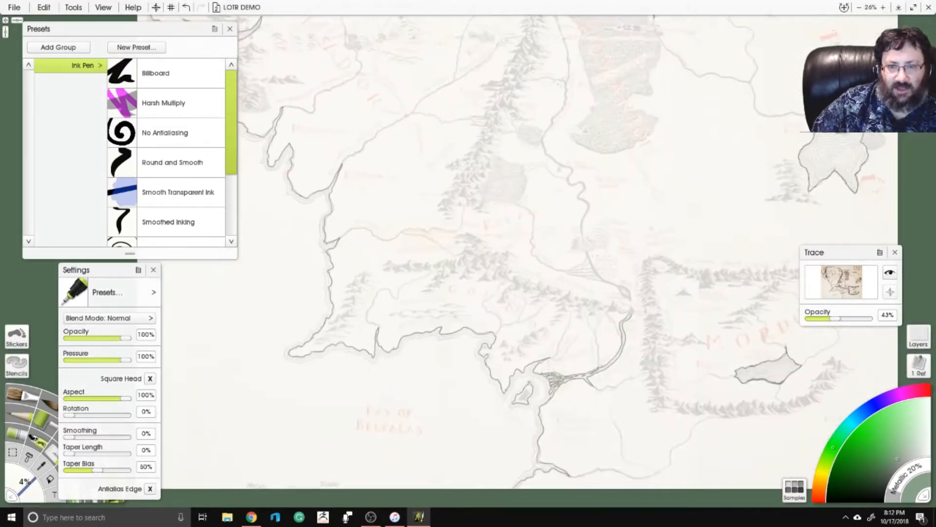
pyautogui.scroll(5, 661, 311)
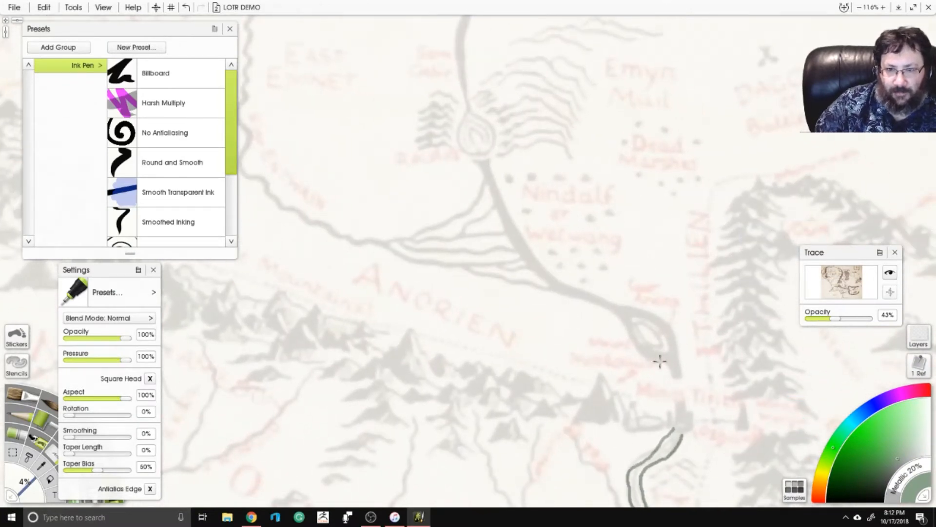
pyautogui.moveTo(663, 363)
pyautogui.mouseDown()
pyautogui.moveTo(680, 396)
pyautogui.moveTo(678, 426)
pyautogui.moveTo(685, 397)
pyautogui.moveTo(660, 326)
pyautogui.moveTo(613, 307)
pyautogui.moveTo(657, 361)
pyautogui.mouseUp()
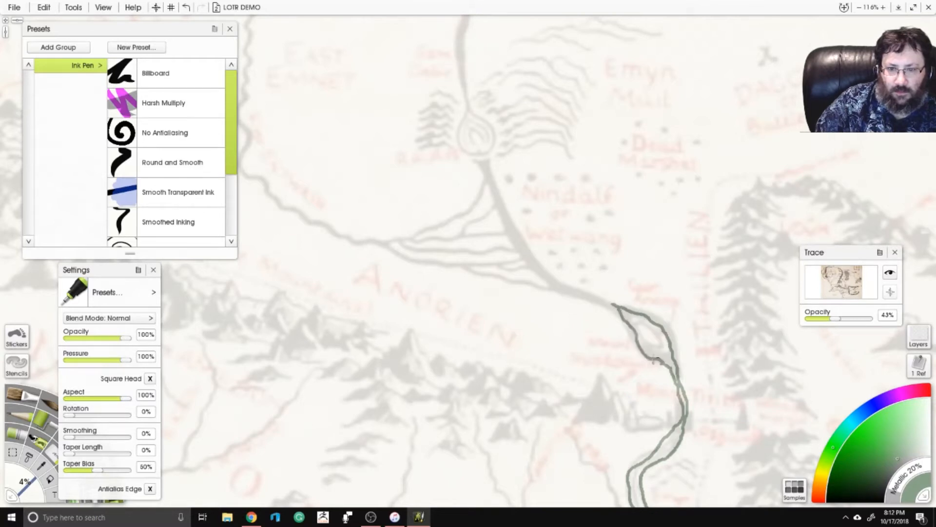
# Outline the small lake at Rauros and the outer edges of the triangular river delta beside Nindalf.
pyautogui.moveTo(440, 132)
pyautogui.mouseDown()
pyautogui.moveTo(498, 311)
pyautogui.moveTo(532, 243)
pyautogui.moveTo(530, 261)
pyautogui.moveTo(560, 291)
pyautogui.moveTo(563, 251)
pyautogui.moveTo(539, 230)
pyautogui.mouseUp()
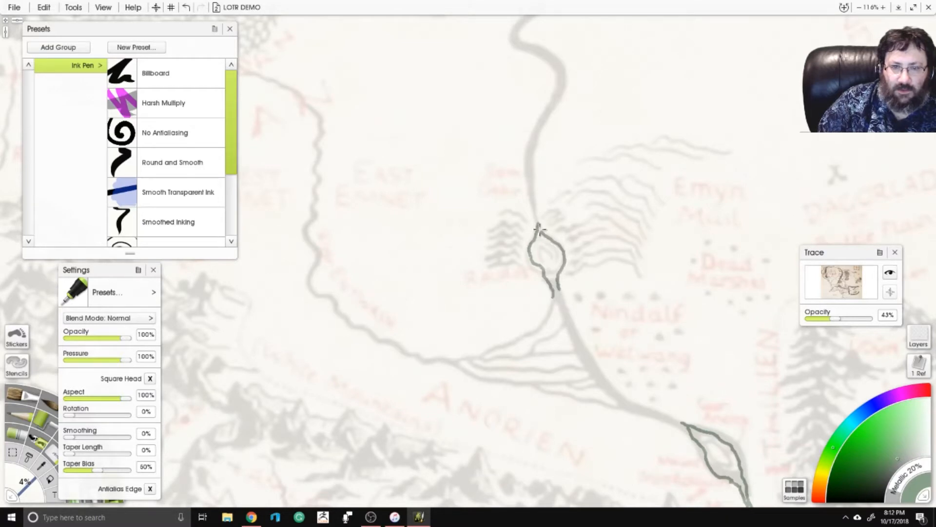
pyautogui.moveTo(451, 361)
pyautogui.mouseDown()
pyautogui.moveTo(521, 340)
pyautogui.moveTo(563, 292)
pyautogui.moveTo(558, 287)
pyautogui.moveTo(632, 406)
pyautogui.moveTo(685, 419)
pyautogui.mouseUp()
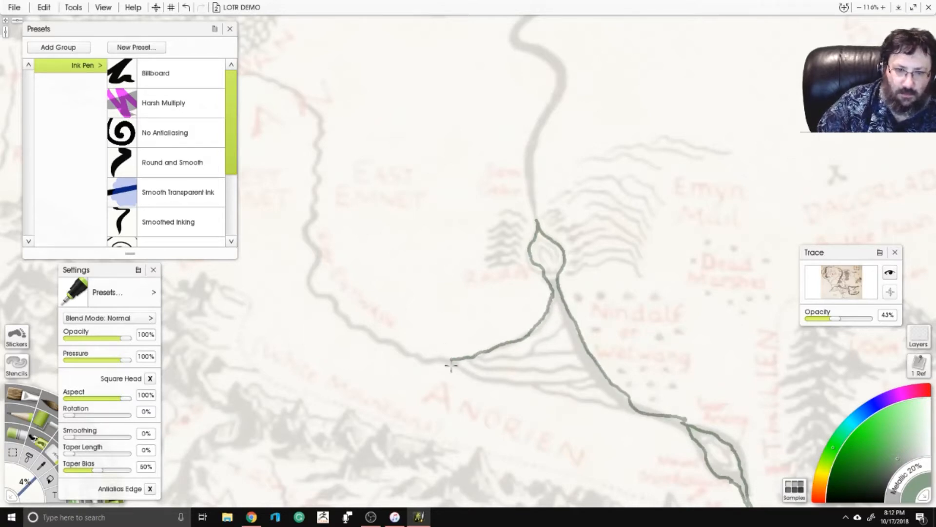
pyautogui.moveTo(448, 358)
pyautogui.mouseDown()
pyautogui.moveTo(479, 376)
pyautogui.moveTo(622, 403)
pyautogui.mouseUp()
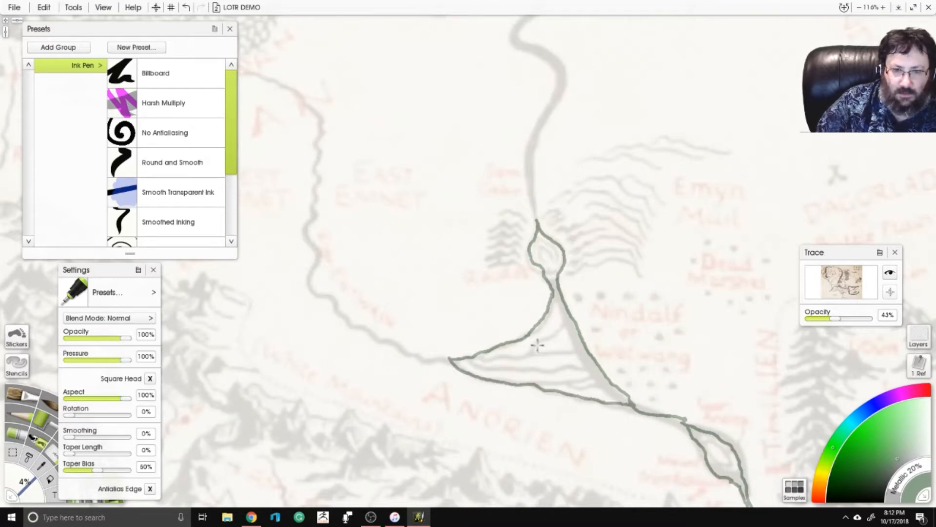
# Outline the strips of land between the channels inside the triangular delta below Rauros.
pyautogui.moveTo(487, 351)
pyautogui.mouseDown()
pyautogui.moveTo(520, 353)
pyautogui.moveTo(490, 353)
pyautogui.moveTo(538, 331)
pyautogui.moveTo(557, 304)
pyautogui.moveTo(563, 320)
pyautogui.moveTo(549, 337)
pyautogui.moveTo(524, 343)
pyautogui.moveTo(565, 326)
pyautogui.moveTo(534, 348)
pyautogui.moveTo(569, 331)
pyautogui.mouseUp()
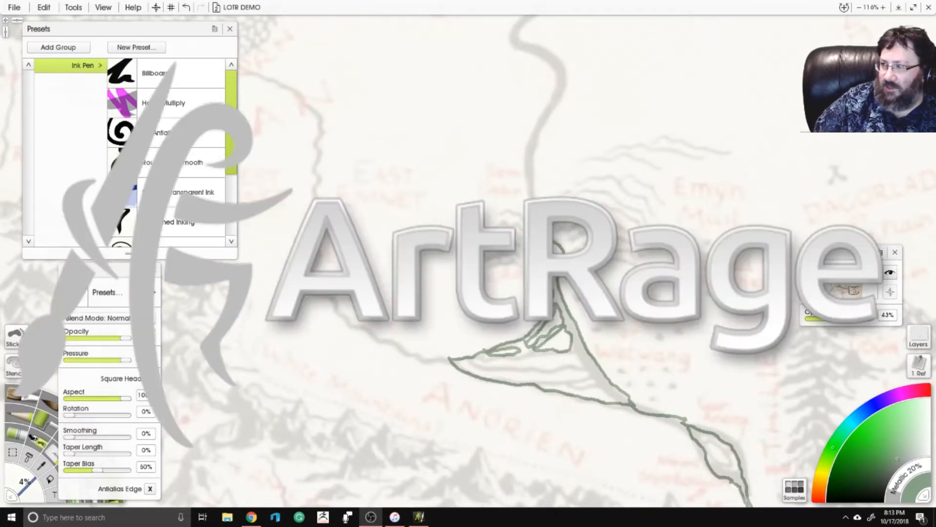
pyautogui.scroll(-3, 431, 318)
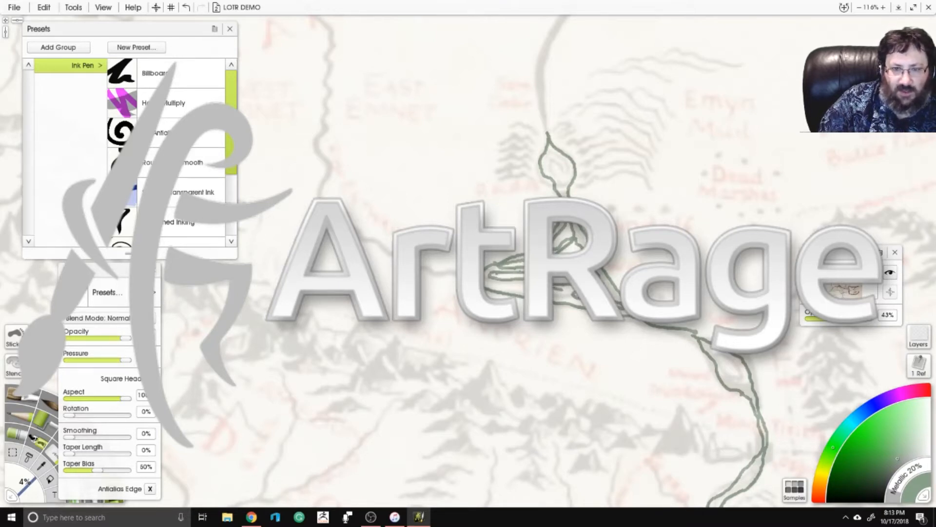
pyautogui.moveTo(515, 283); pyautogui.dragTo(512, 288)
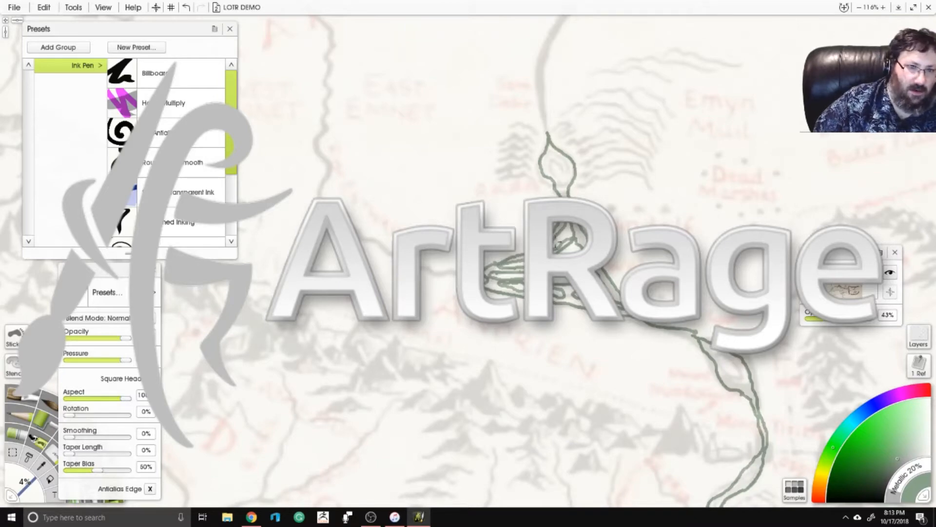
# Outline Lake Evendim in the northwest of the map as a closed shape.
pyautogui.moveTo(558, 242); pyautogui.dragTo(695, 441)
pyautogui.moveTo(483, 99); pyautogui.dragTo(828, 380)
pyautogui.rightClick(510, 295)
pyautogui.press('Escape')
pyautogui.scroll(-5, 501, 279)
pyautogui.scroll(6, 504, 156)
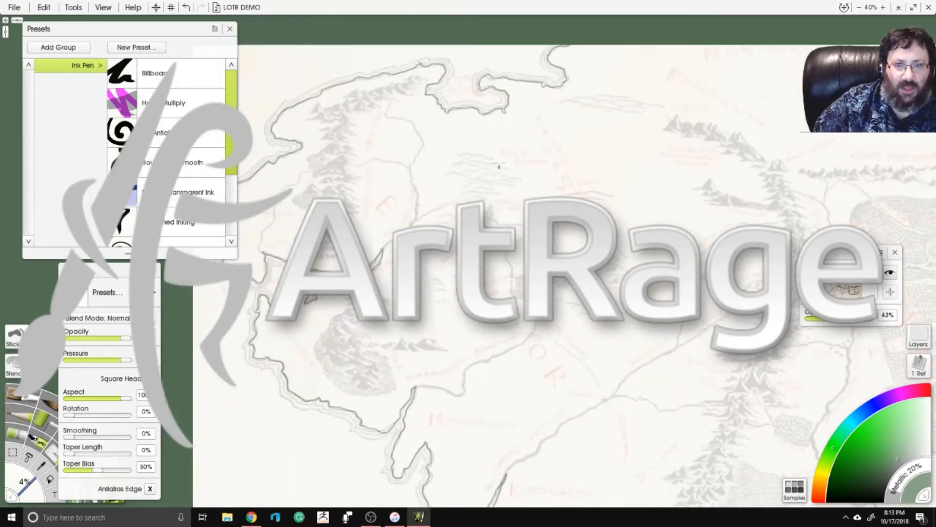
pyautogui.rightClick(504, 157)
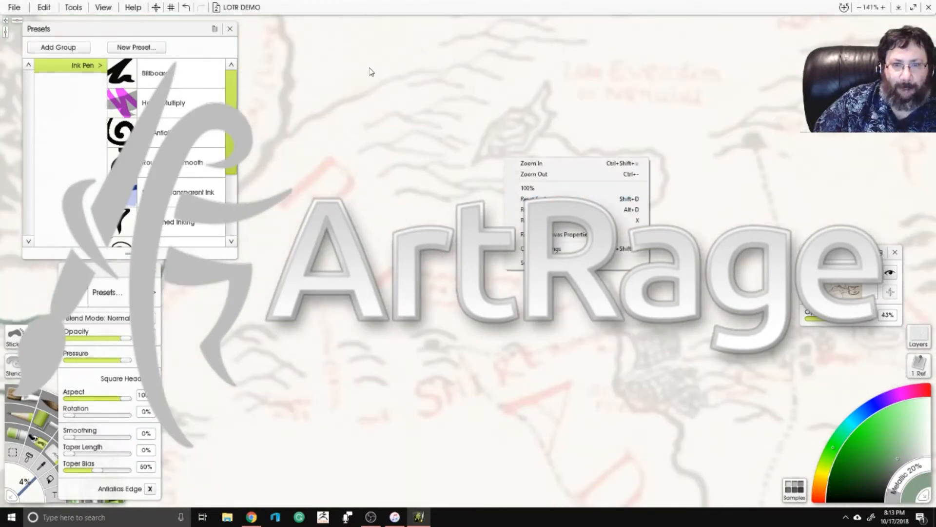
pyautogui.click(406, 70)
pyautogui.moveTo(535, 51)
pyautogui.mouseDown()
pyautogui.moveTo(528, 189)
pyautogui.moveTo(485, 226)
pyautogui.moveTo(517, 248)
pyautogui.mouseUp()
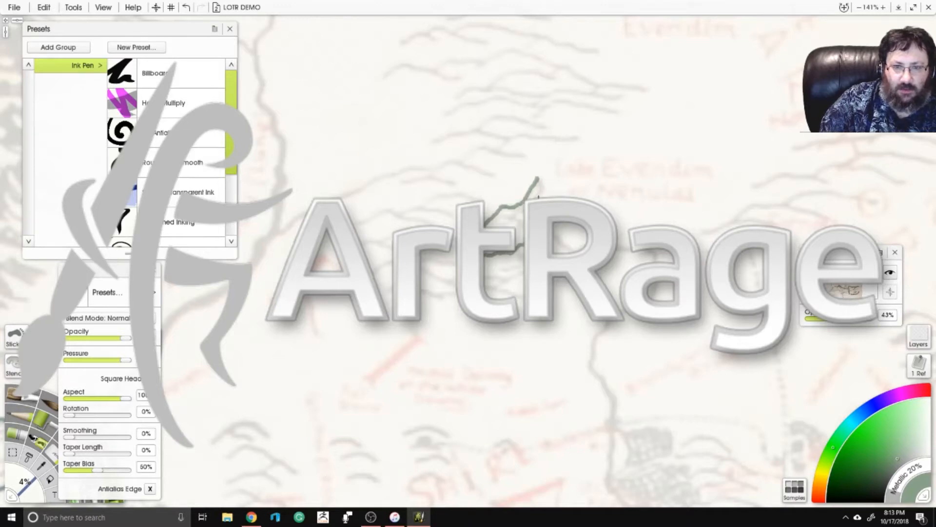
pyautogui.moveTo(538, 197); pyautogui.dragTo(538, 177)
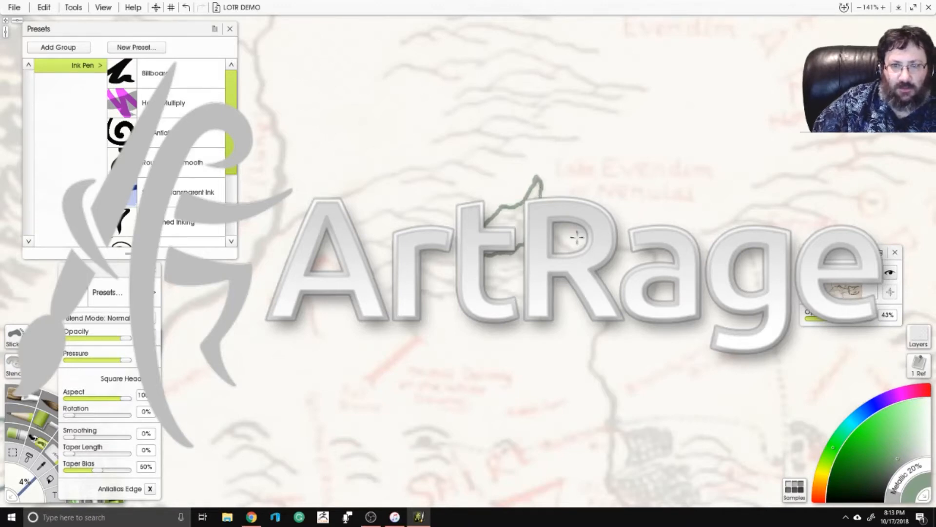
pyautogui.scroll(-5, 576, 235)
pyautogui.moveTo(576, 235); pyautogui.dragTo(414, 81)
pyautogui.scroll(3, 669, 351)
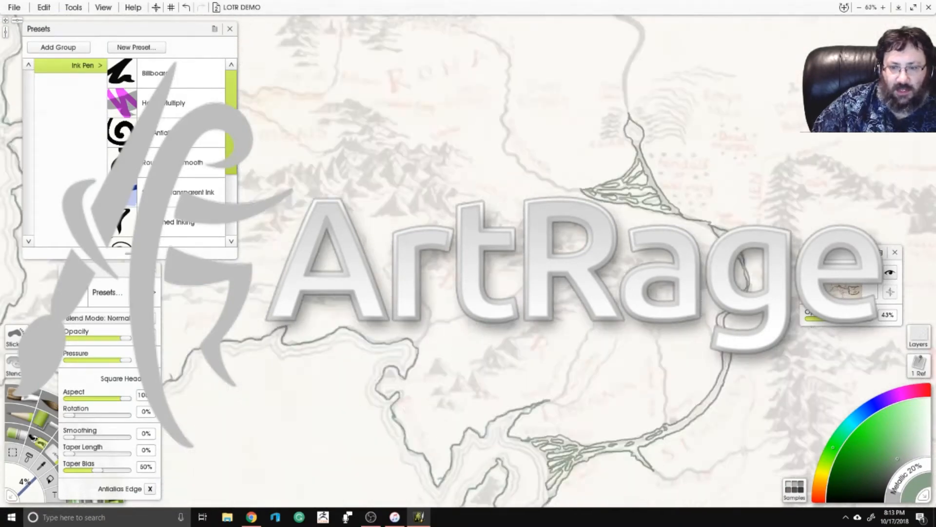
pyautogui.moveTo(634, 195); pyautogui.dragTo(485, 337)
pyautogui.moveTo(568, 103); pyautogui.dragTo(546, 381)
pyautogui.moveTo(488, 161); pyautogui.dragTo(673, 358)
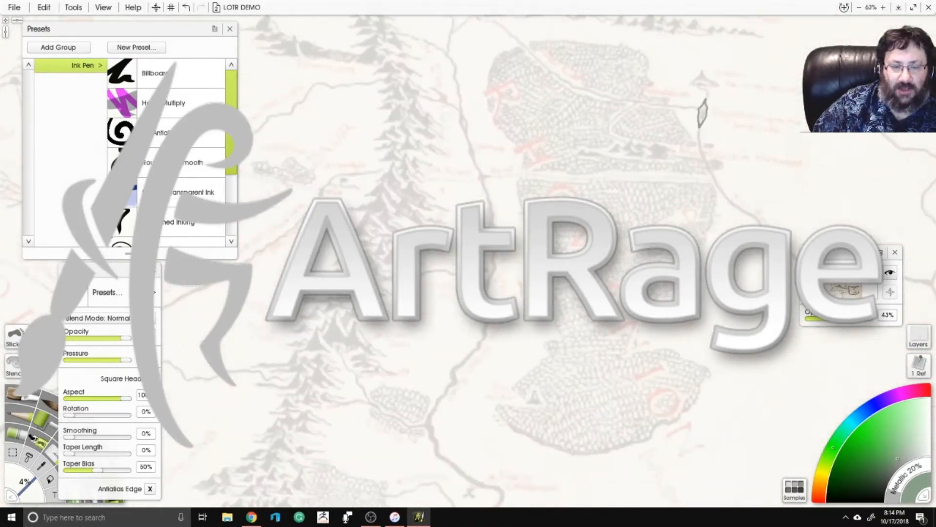
pyautogui.click(24, 483)
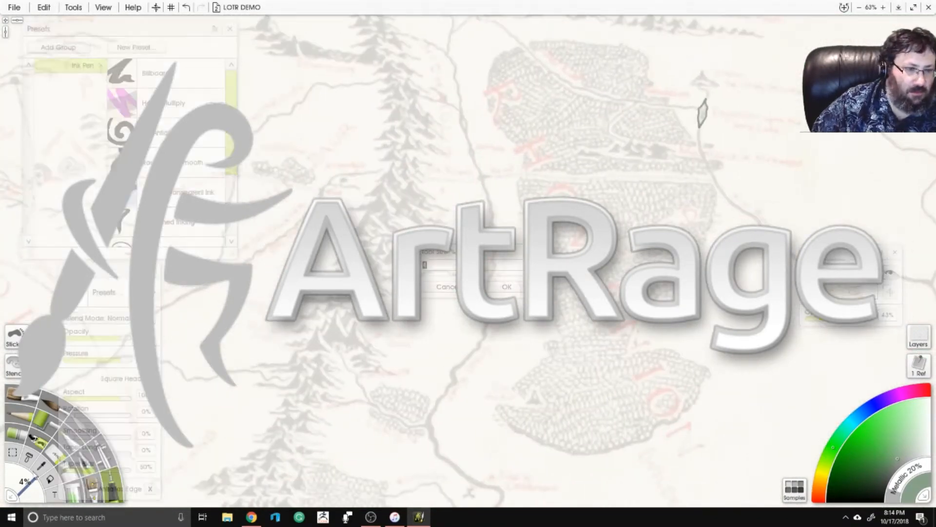
pyautogui.click(446, 287)
pyautogui.click(24, 483)
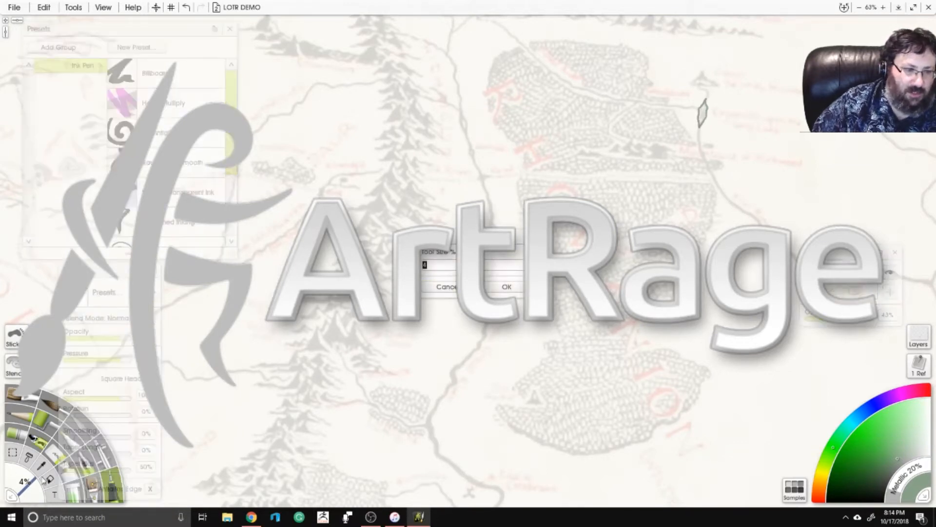
pyautogui.click(447, 286)
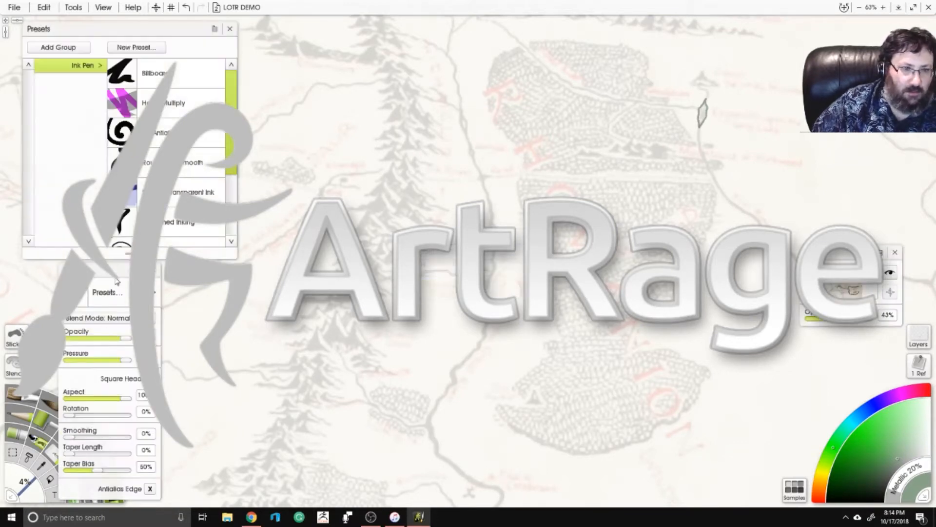
# Switch to the Fill tool and set the colour's metallic level to 0%.
pyautogui.click(48, 479)
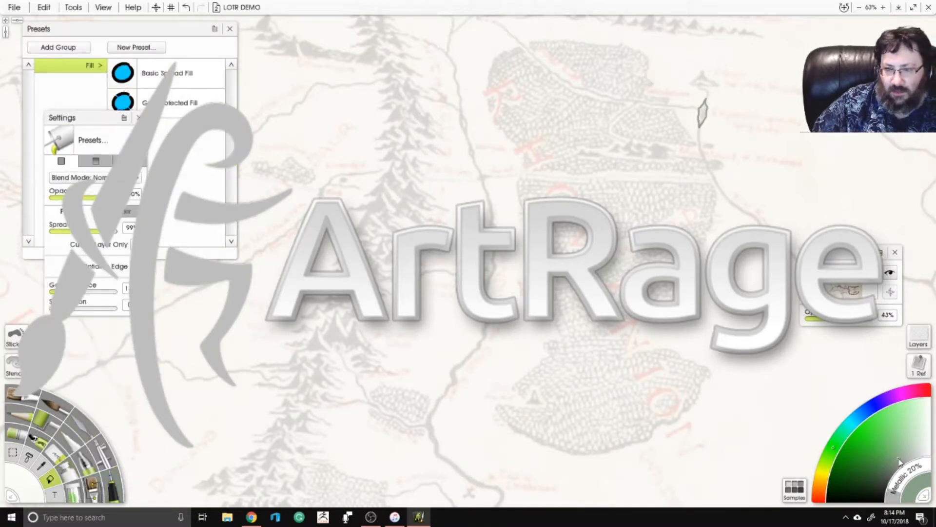
pyautogui.moveTo(891, 487); pyautogui.dragTo(892, 510)
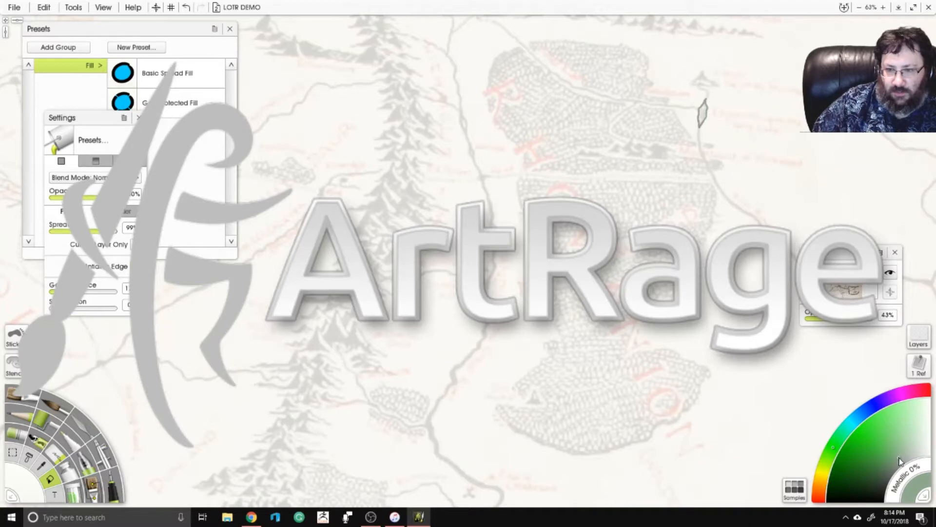
# Try to fill the land with the muted green and undo the fill.
pyautogui.click(710, 369)
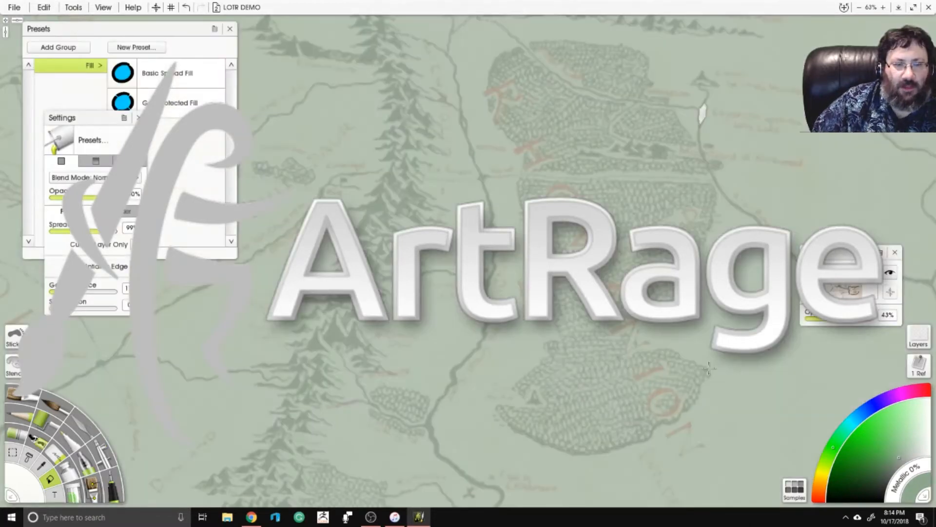
pyautogui.scroll(-10, 554, 165)
pyautogui.scroll(5, 486, 264)
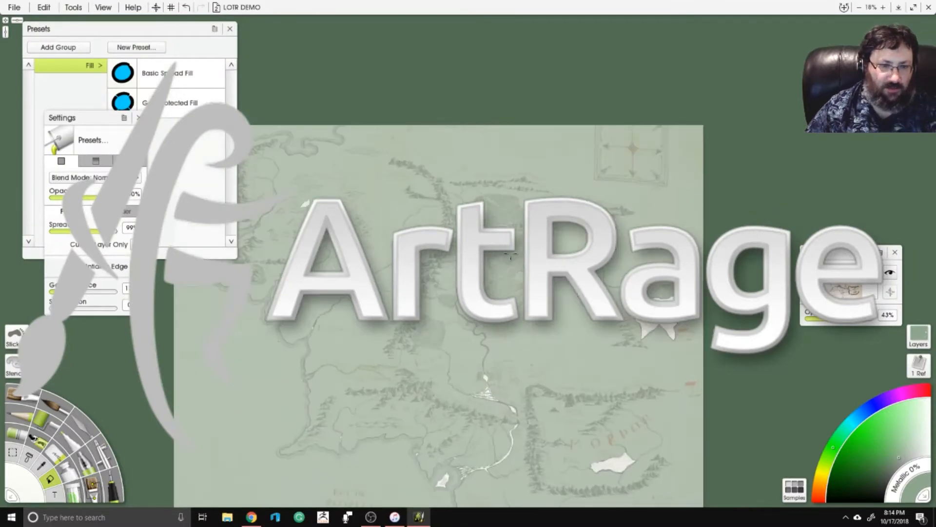
pyautogui.press('super')
pyautogui.click(454, 34)
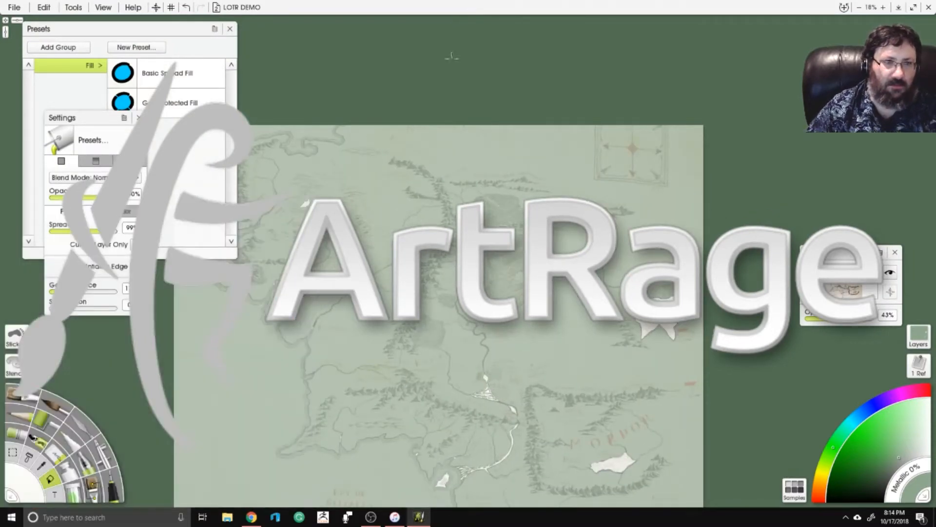
pyautogui.hotkey('ctrl', 's')
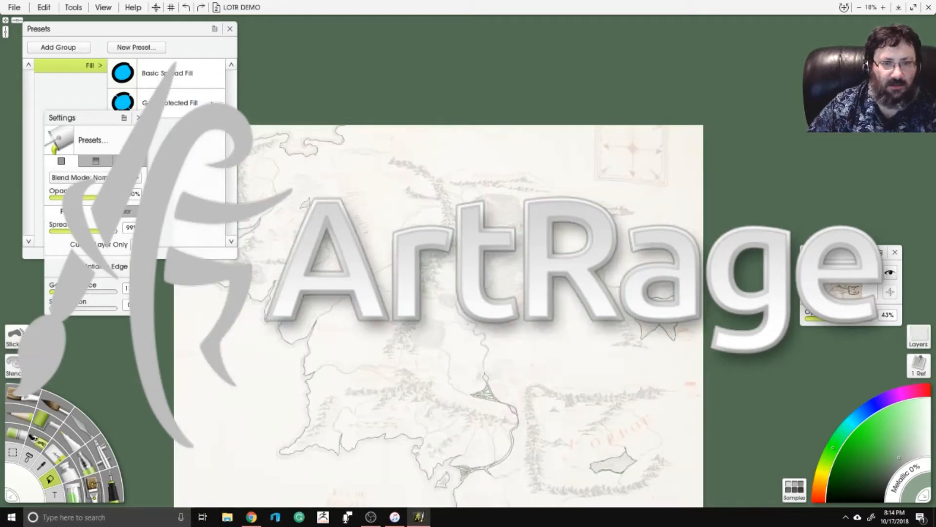
# Choose the Gap Protected Fill preset and try it on the land of South Gondor.
pyautogui.click(210, 101)
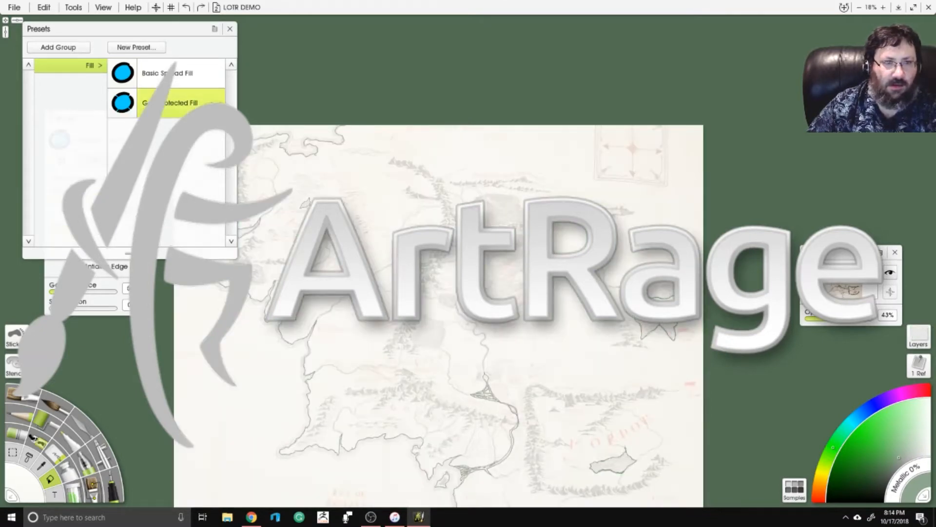
pyautogui.scroll(3, 499, 264)
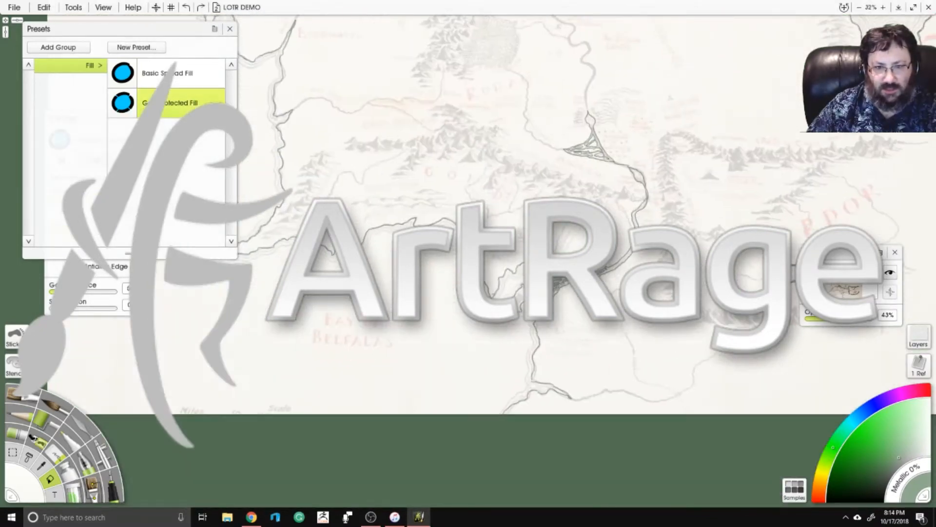
pyautogui.click(601, 344)
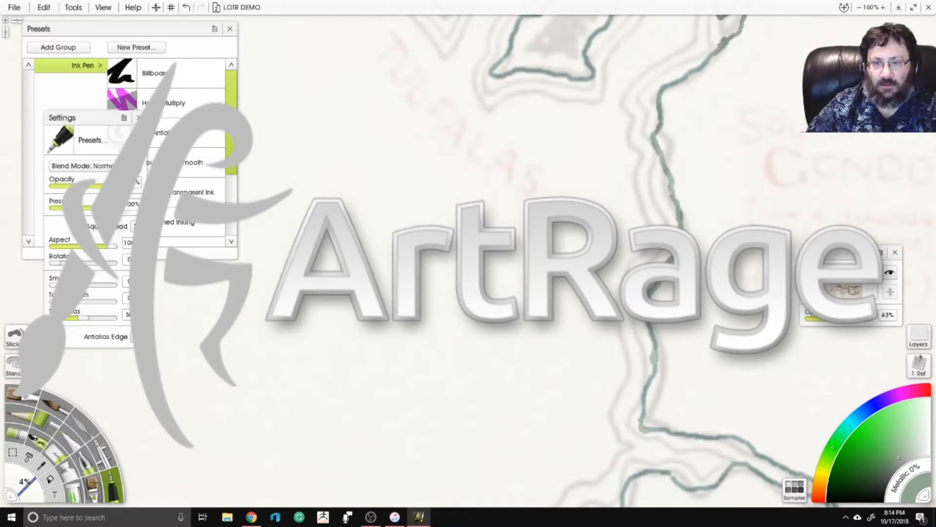
# Examine the traced coastline from the southern bays up to the northern cape for gaps in the outline.
pyautogui.scroll(-7, 838, 342)
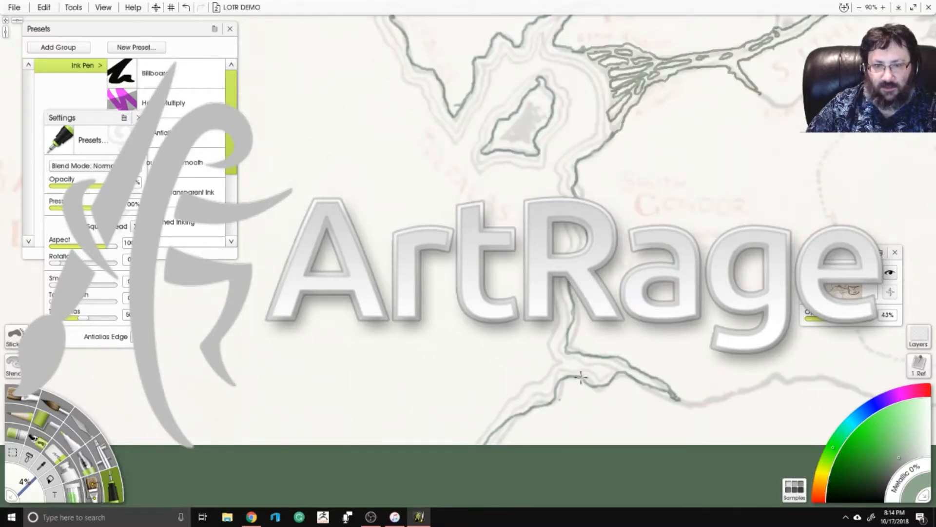
pyautogui.moveTo(581, 377); pyautogui.dragTo(927, 488)
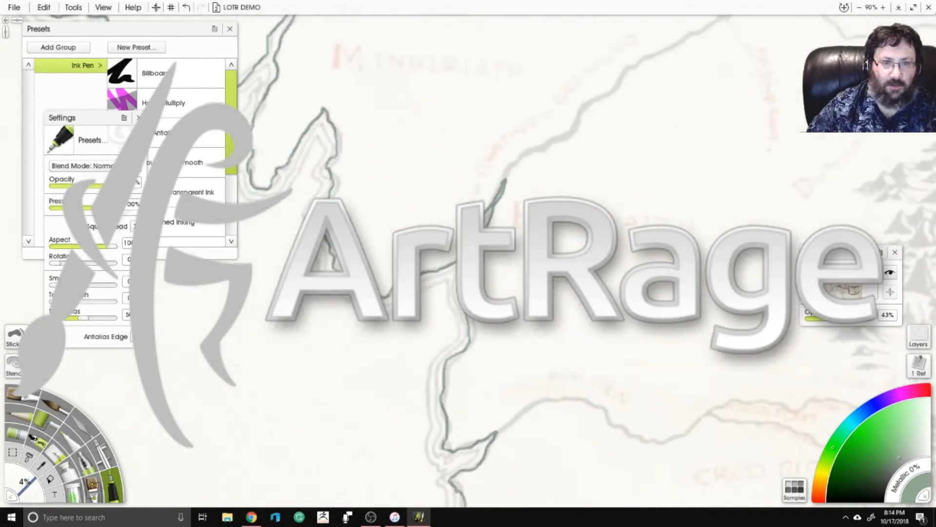
pyautogui.moveTo(597, 159); pyautogui.dragTo(746, 397)
pyautogui.moveTo(536, 146); pyautogui.dragTo(678, 339)
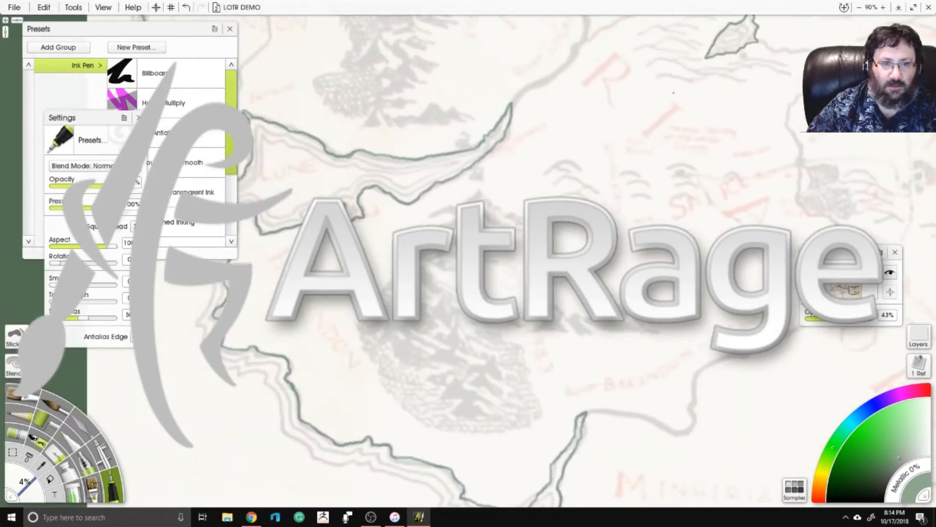
pyautogui.moveTo(587, 122); pyautogui.dragTo(667, 338)
pyautogui.moveTo(667, 136); pyautogui.dragTo(667, 335)
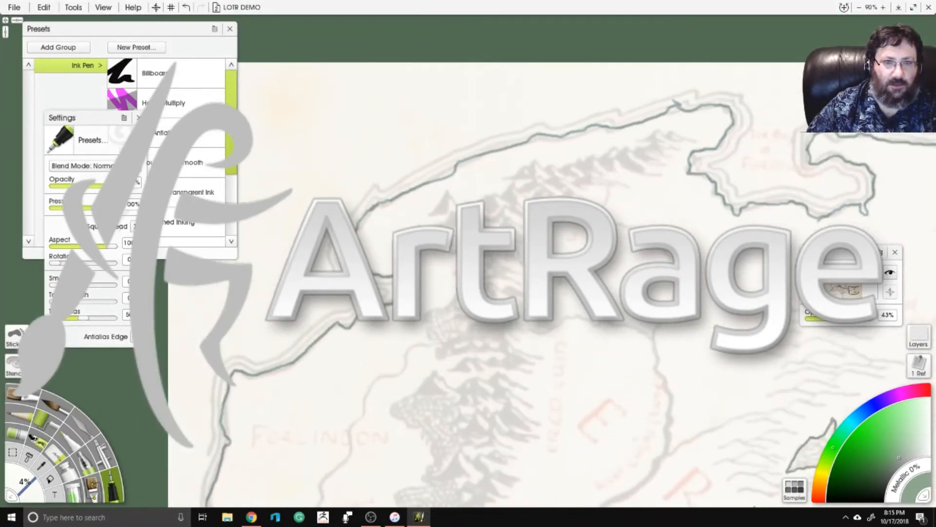
pyautogui.scroll(-8, 512, 205)
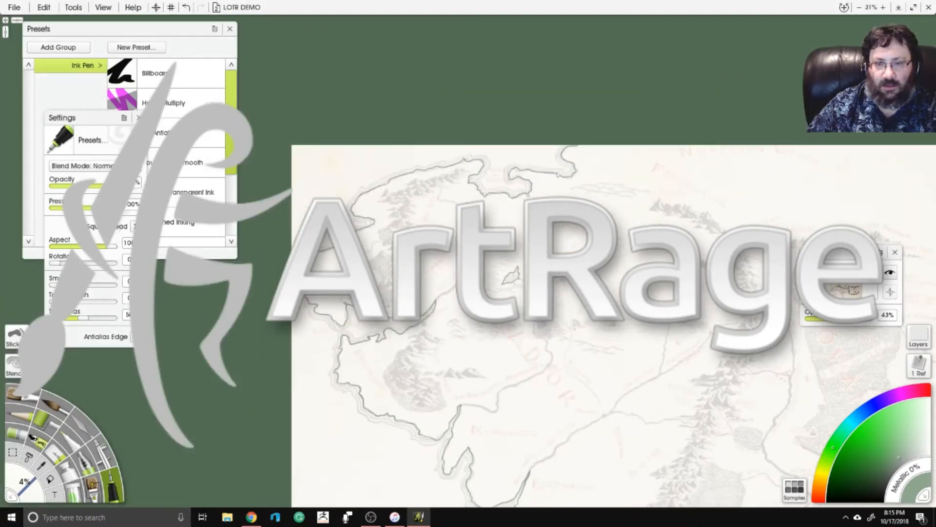
pyautogui.moveTo(561, 341); pyautogui.dragTo(527, 205)
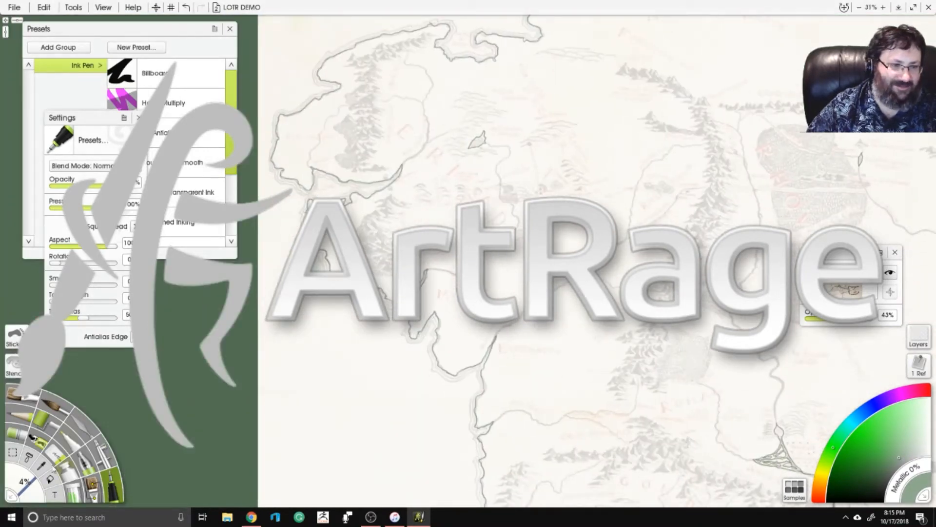
# Adjust the fill's gap tolerance and fill the land mass with the muted green instead of the sea.
pyautogui.click(49, 480)
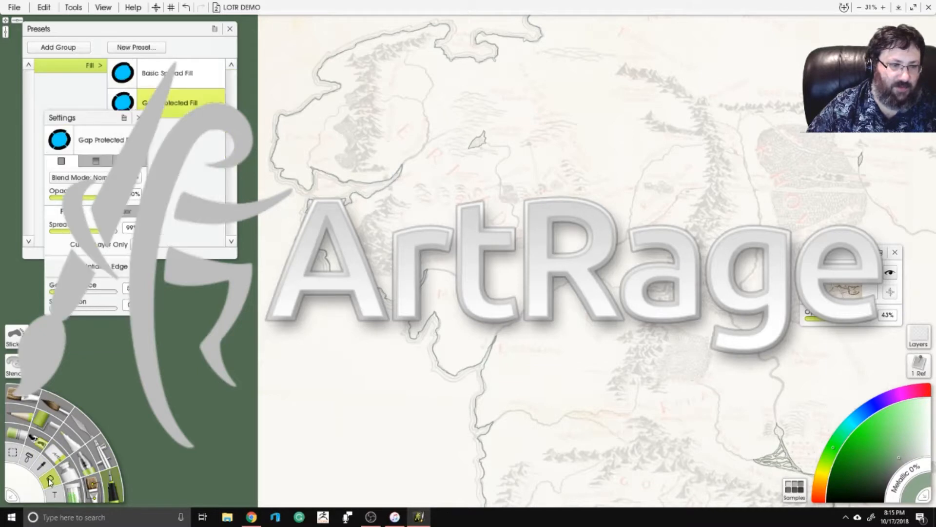
pyautogui.moveTo(53, 291); pyautogui.dragTo(58, 291)
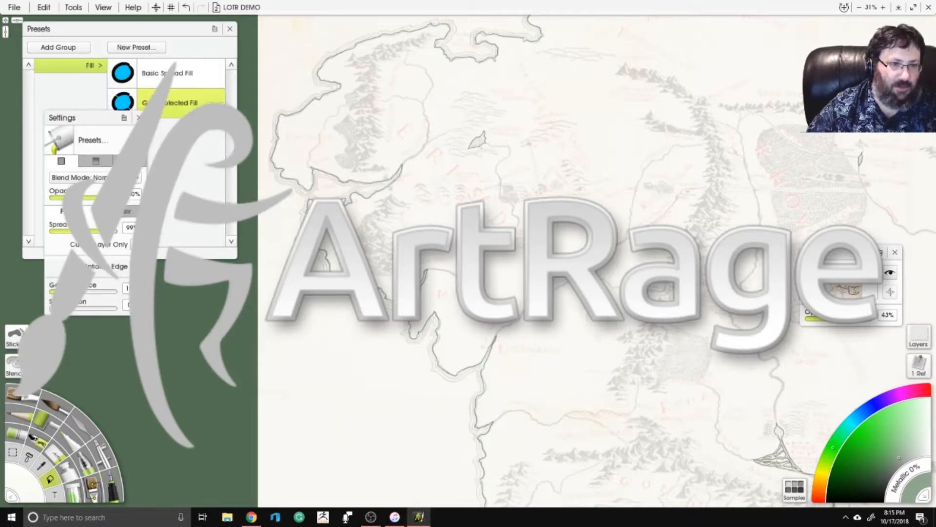
pyautogui.click(361, 355)
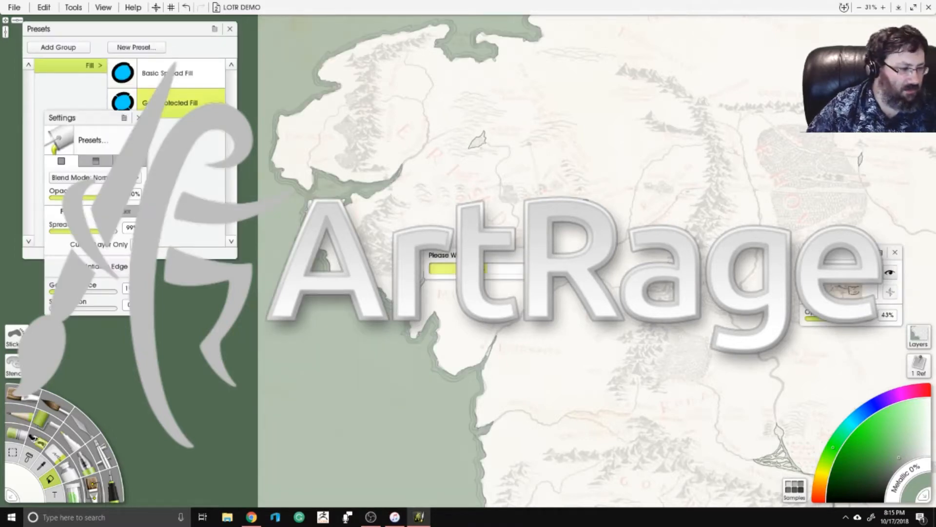
pyautogui.hotkey('ctrl', 'z')
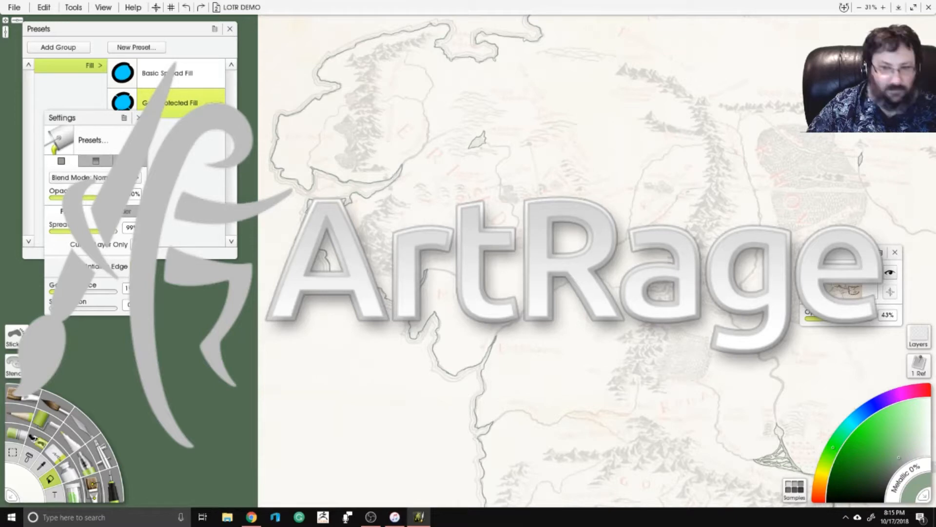
pyautogui.click(690, 210)
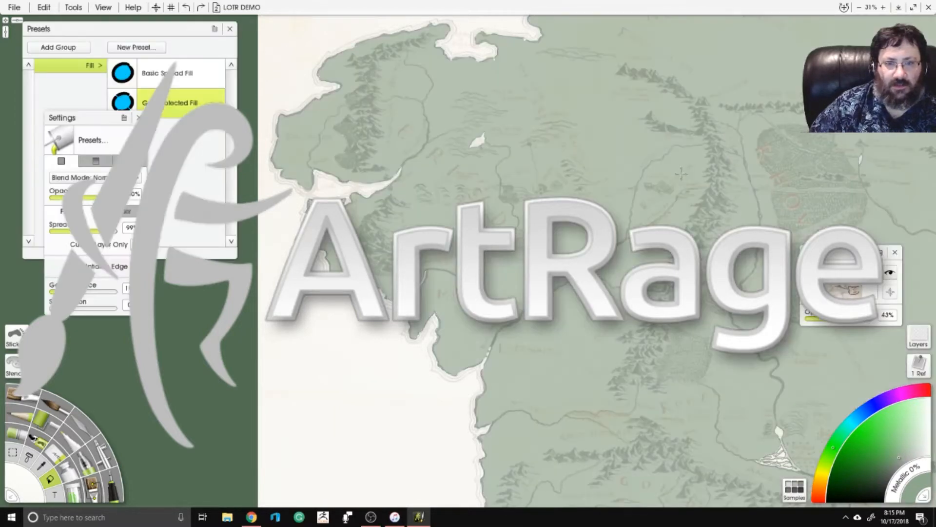
# Switch to the Instant Erase eraser and set its size to 4%.
pyautogui.moveTo(634, 303); pyautogui.dragTo(576, 298)
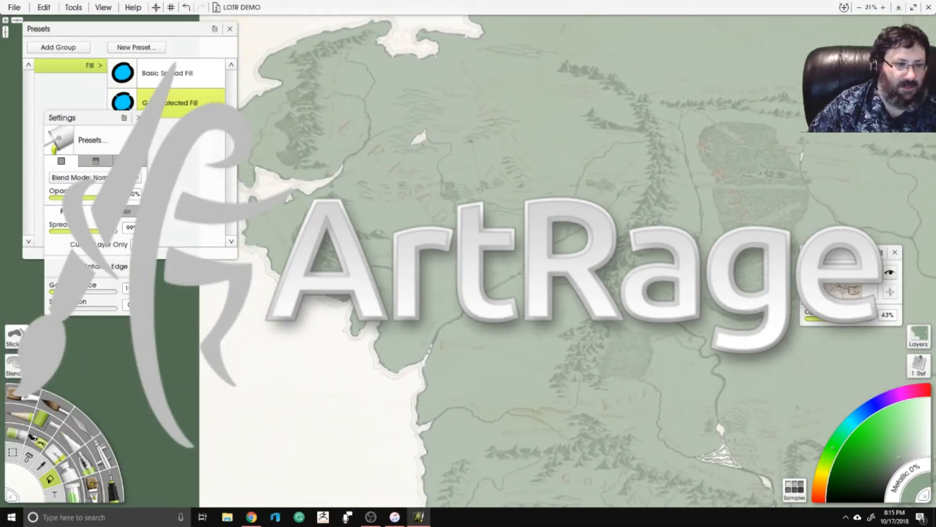
pyautogui.click(57, 454)
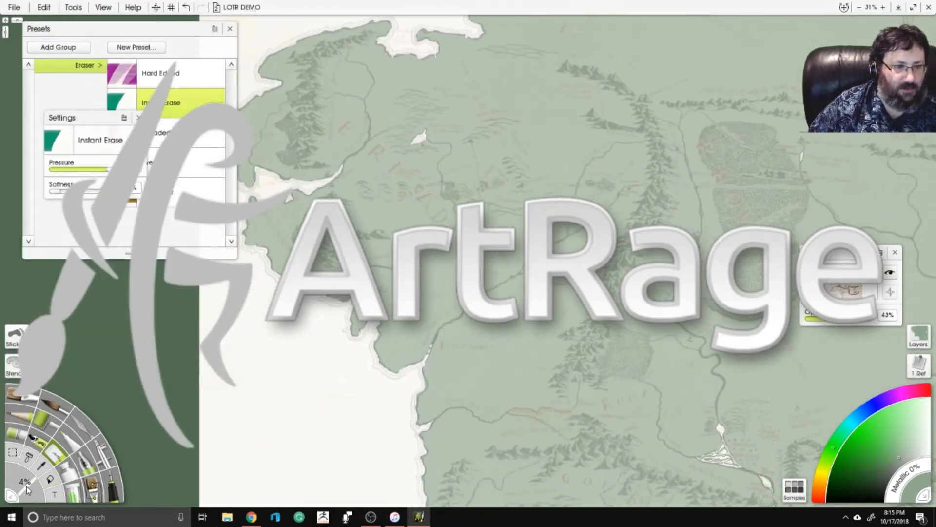
pyautogui.moveTo(27, 489); pyautogui.dragTo(27, 484)
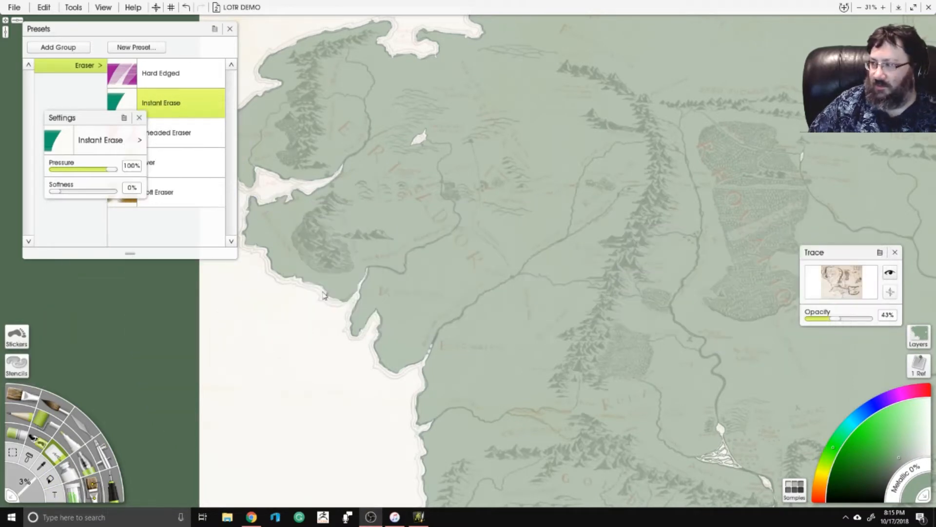
pyautogui.click(25, 481)
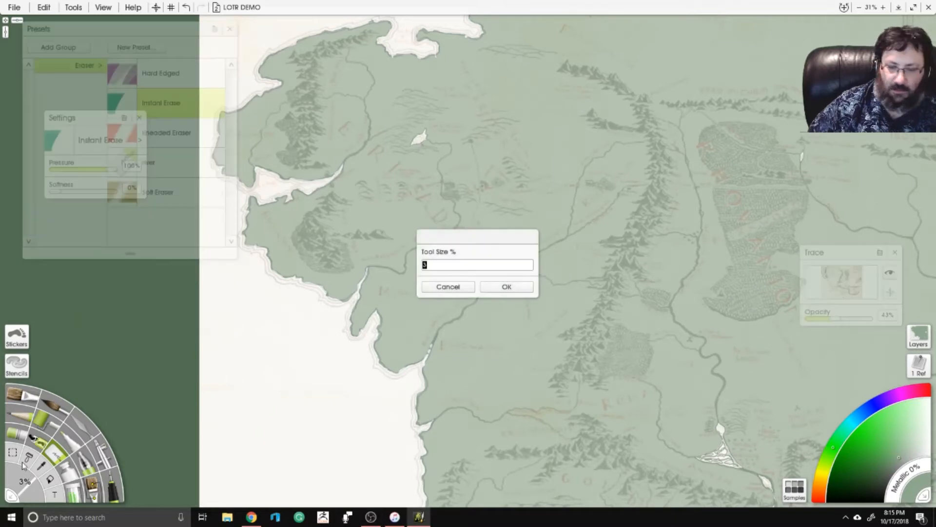
pyautogui.write('4')
pyautogui.press('Return')
# Erase a thin line through the green fill along the river between Minhiriath and Enedwaith, from its mouth inland and east to the mountains.
pyautogui.scroll(3, 216, 406)
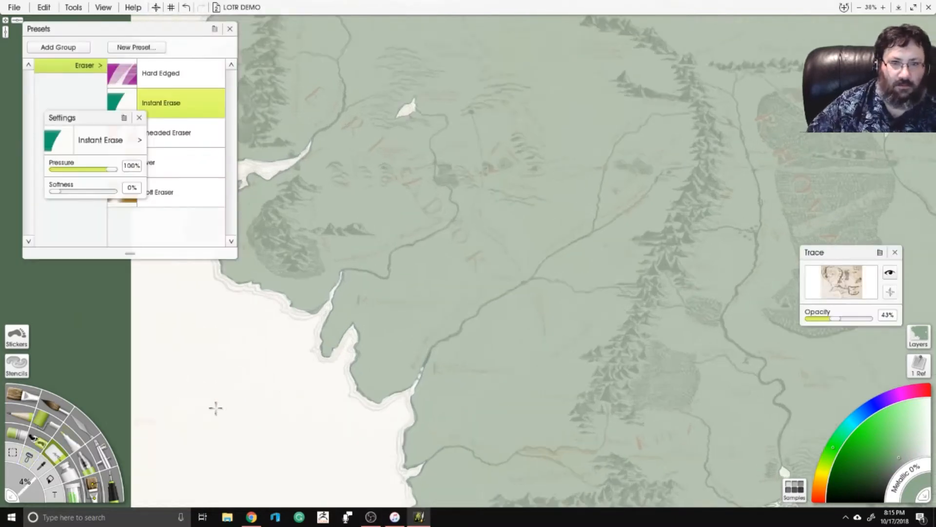
pyautogui.scroll(3, 556, 365)
pyautogui.moveTo(557, 365); pyautogui.dragTo(552, 294)
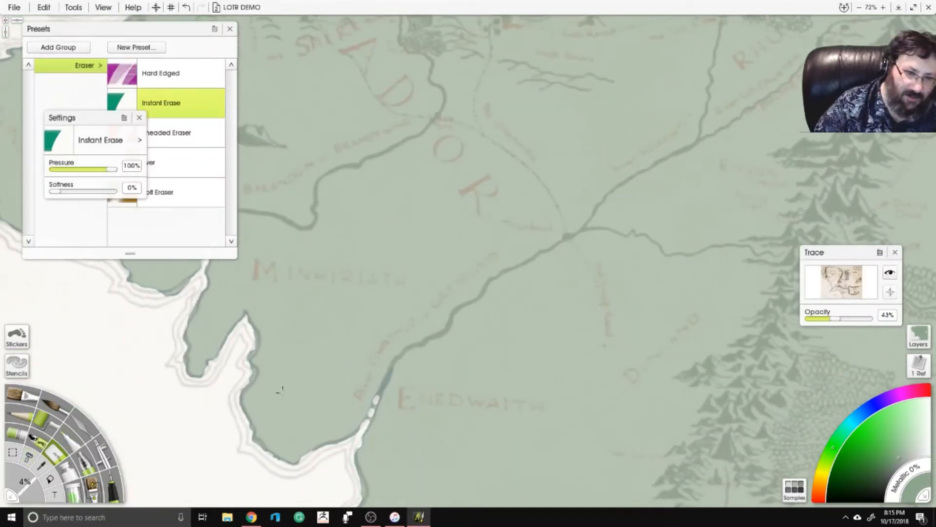
pyautogui.moveTo(364, 418)
pyautogui.mouseDown()
pyautogui.moveTo(401, 353)
pyautogui.moveTo(439, 333)
pyautogui.moveTo(458, 308)
pyautogui.mouseUp()
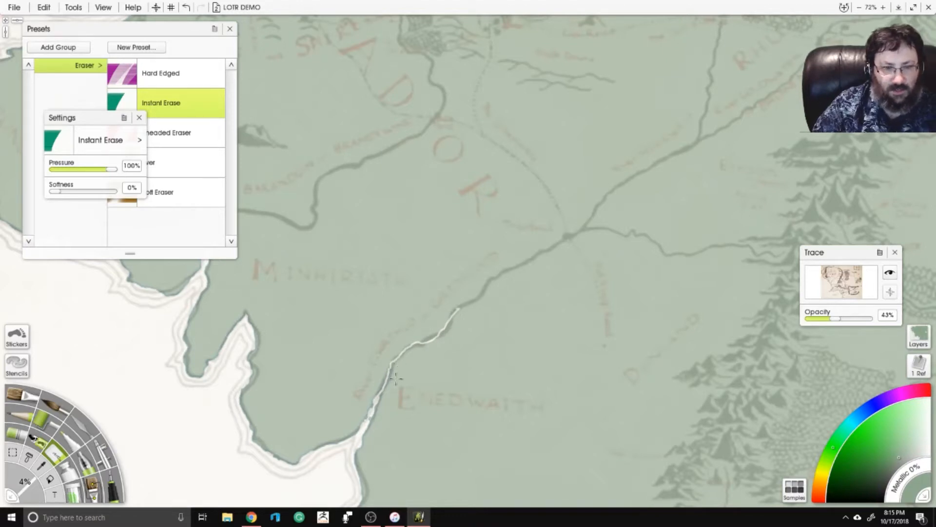
pyautogui.hotkey('ctrl', 'z')
pyautogui.moveTo(368, 417)
pyautogui.mouseDown()
pyautogui.moveTo(397, 356)
pyautogui.moveTo(438, 333)
pyautogui.moveTo(493, 277)
pyautogui.moveTo(586, 227)
pyautogui.moveTo(376, 188)
pyautogui.mouseUp()
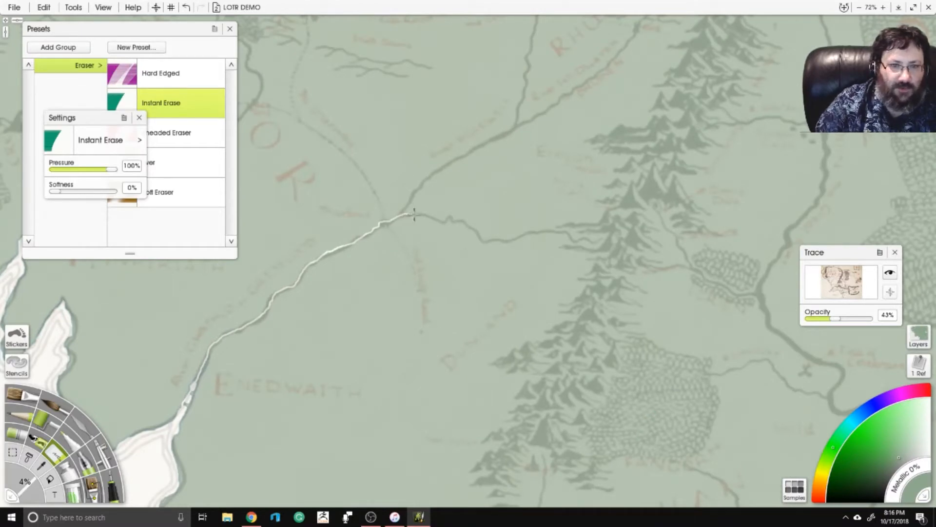
pyautogui.moveTo(414, 215)
pyautogui.mouseDown()
pyautogui.moveTo(471, 224)
pyautogui.moveTo(499, 238)
pyautogui.mouseUp()
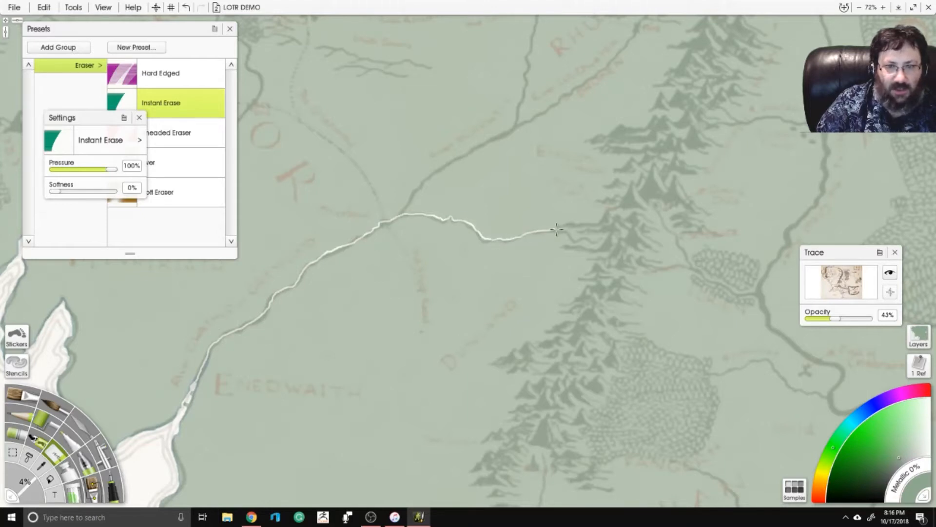
# Erase thin lines along the two tributaries enclosing Rhudaur, from the mountains to the point where they join.
pyautogui.moveTo(557, 229)
pyautogui.mouseDown()
pyautogui.moveTo(585, 239)
pyautogui.moveTo(525, 263)
pyautogui.moveTo(499, 401)
pyautogui.moveTo(561, 409)
pyautogui.mouseUp()
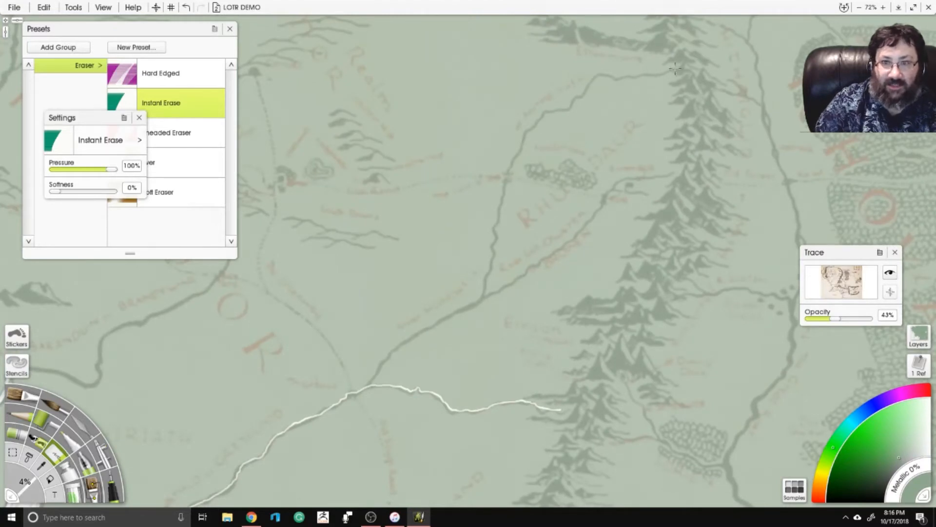
pyautogui.moveTo(665, 74)
pyautogui.mouseDown()
pyautogui.moveTo(599, 76)
pyautogui.moveTo(568, 110)
pyautogui.moveTo(537, 120)
pyautogui.moveTo(509, 174)
pyautogui.mouseUp()
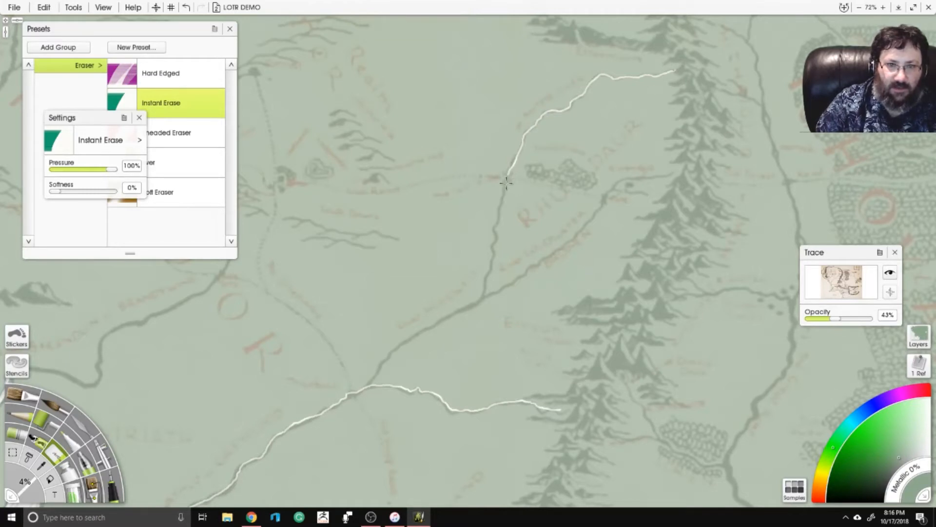
pyautogui.moveTo(502, 208)
pyautogui.mouseDown()
pyautogui.moveTo(485, 298)
pyautogui.moveTo(575, 237)
pyautogui.moveTo(620, 179)
pyautogui.moveTo(679, 167)
pyautogui.mouseUp()
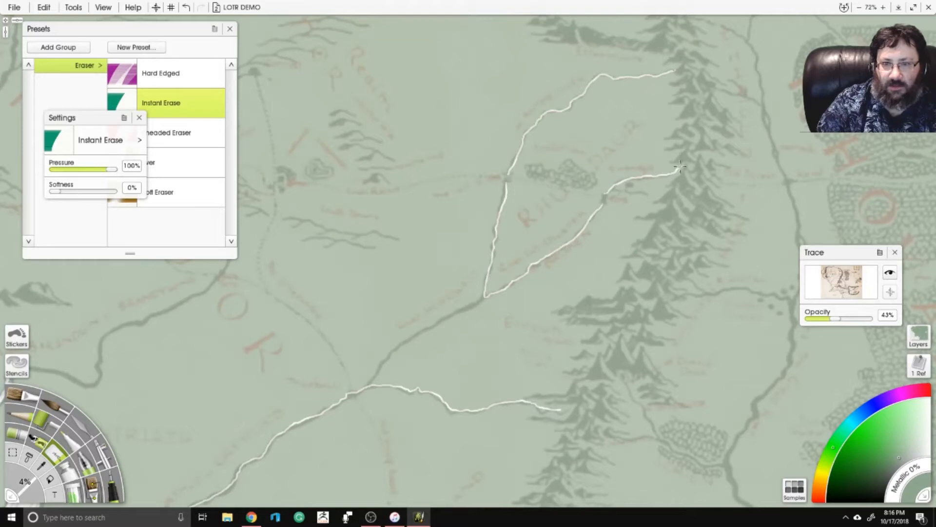
# Erase the short second branch of Rhudaur's eastern tributary at the mountains and the river stretch linking both tributaries to the main river.
pyautogui.moveTo(609, 191); pyautogui.dragTo(665, 190)
pyautogui.moveTo(469, 312); pyautogui.dragTo(535, 223)
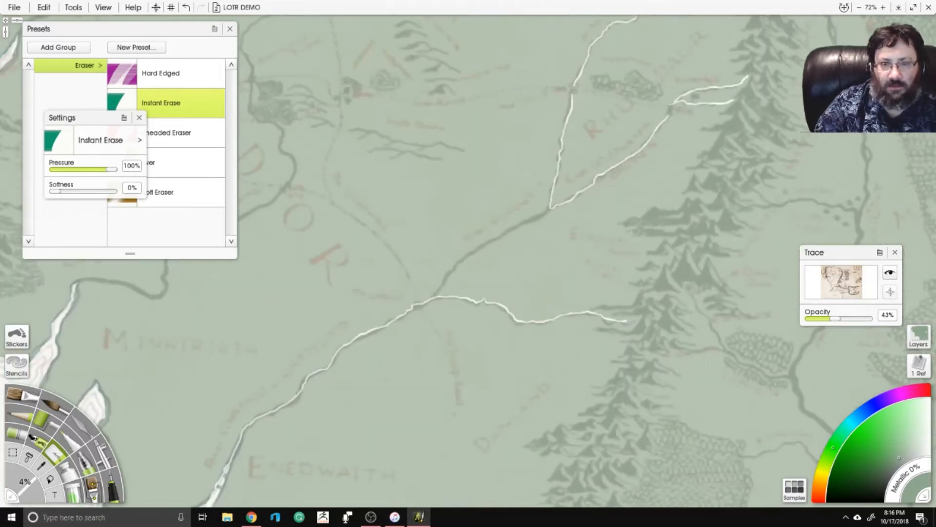
pyautogui.moveTo(431, 295)
pyautogui.mouseDown()
pyautogui.moveTo(455, 261)
pyautogui.moveTo(548, 207)
pyautogui.mouseUp()
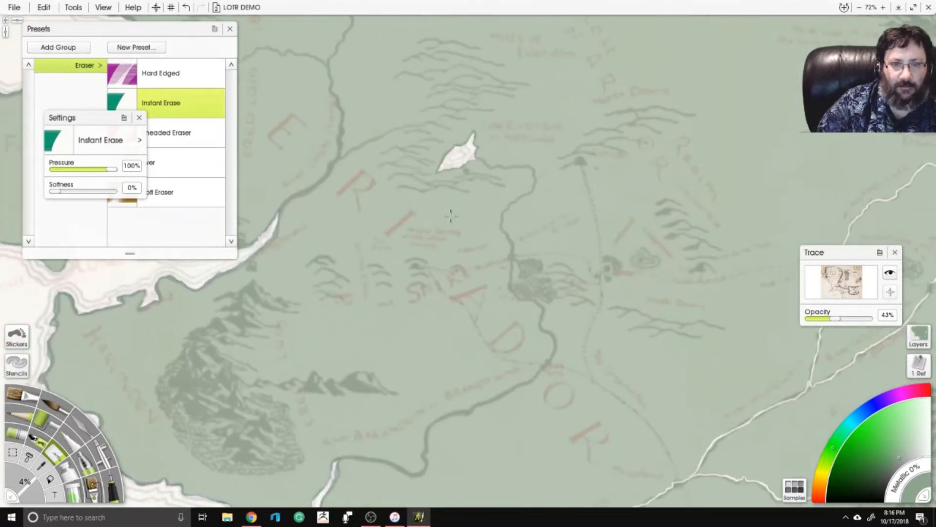
# Erase a thin line along the Eriador river from the small northern lake south and west to its coastal inlet above Minhiriath.
pyautogui.moveTo(474, 154)
pyautogui.mouseDown()
pyautogui.moveTo(534, 169)
pyautogui.moveTo(533, 188)
pyautogui.moveTo(502, 215)
pyautogui.moveTo(513, 248)
pyautogui.mouseUp()
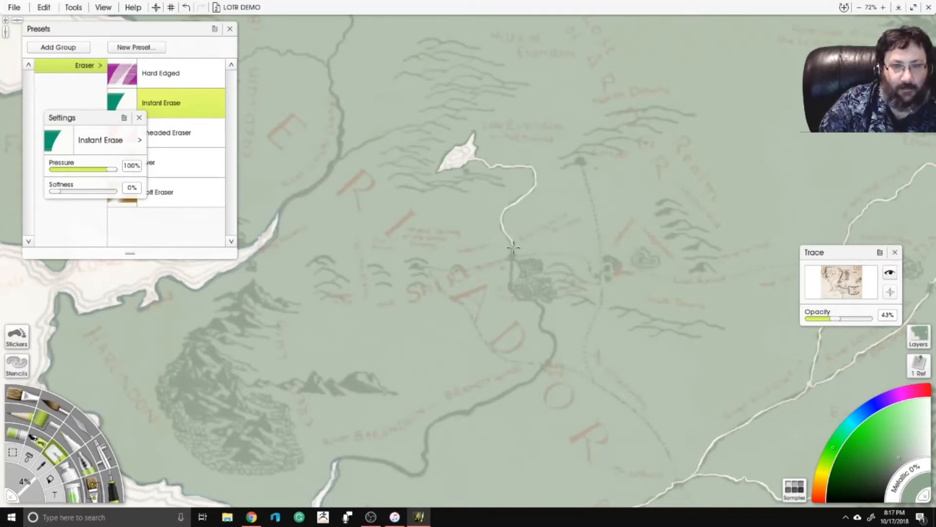
pyautogui.moveTo(510, 289)
pyautogui.mouseDown()
pyautogui.moveTo(544, 307)
pyautogui.moveTo(554, 342)
pyautogui.moveTo(543, 368)
pyautogui.moveTo(566, 189)
pyautogui.mouseUp()
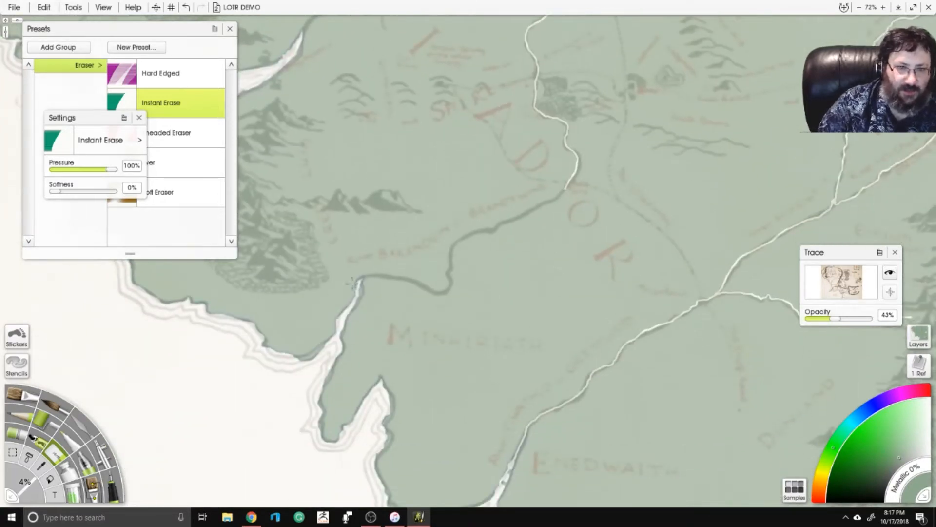
pyautogui.moveTo(379, 274)
pyautogui.mouseDown()
pyautogui.moveTo(446, 288)
pyautogui.moveTo(460, 236)
pyautogui.moveTo(565, 185)
pyautogui.mouseUp()
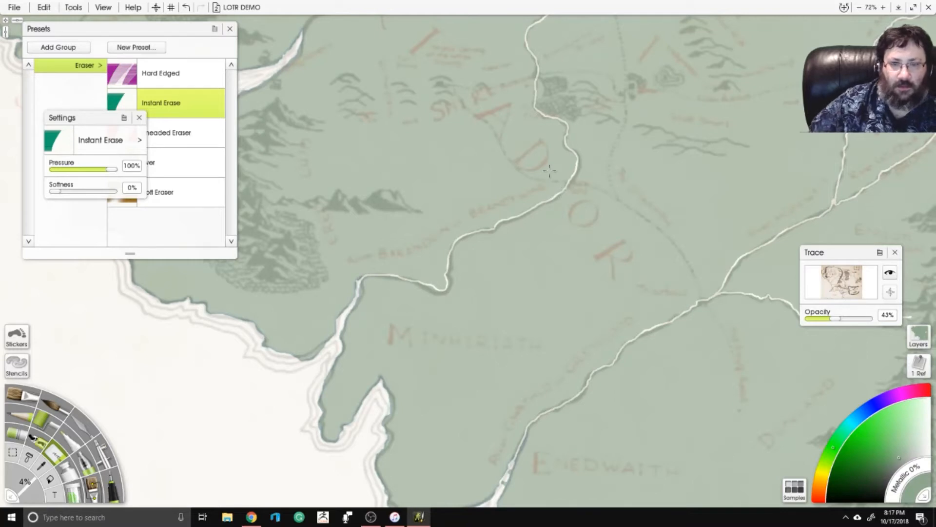
# Erase a thin line along the Forlindon river from the gulf's north shore up to the mountains.
pyautogui.scroll(-5, 610, 206)
pyautogui.scroll(4, 618, 209)
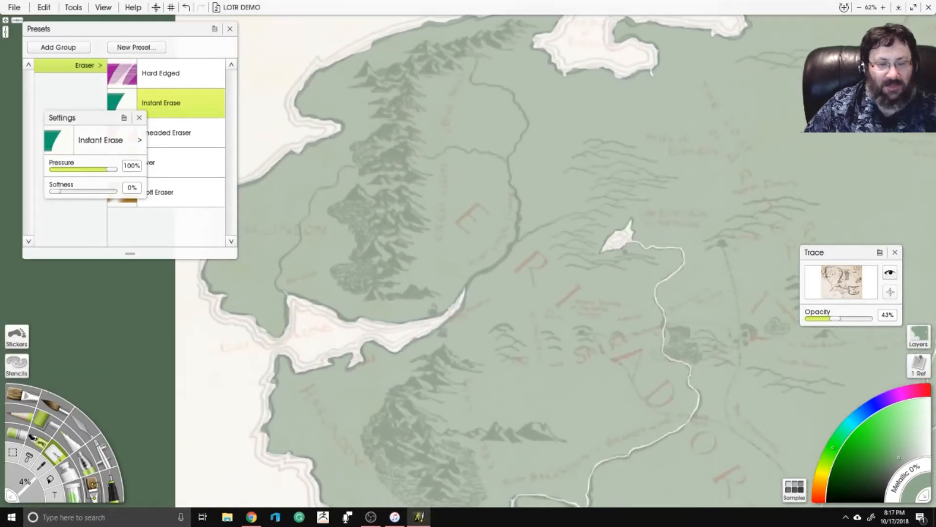
pyautogui.scroll(2, 642, 279)
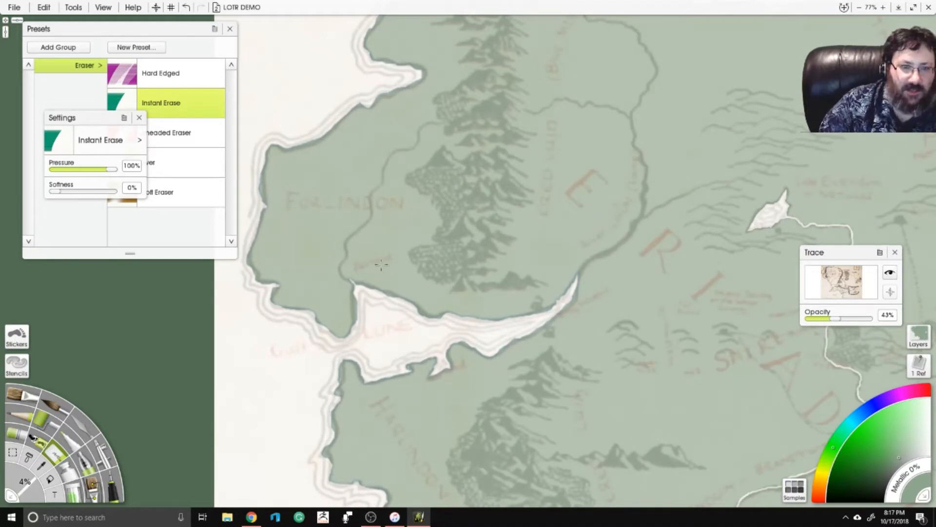
pyautogui.moveTo(351, 283)
pyautogui.mouseDown()
pyautogui.moveTo(343, 248)
pyautogui.moveTo(368, 219)
pyautogui.moveTo(384, 163)
pyautogui.moveTo(417, 144)
pyautogui.moveTo(440, 121)
pyautogui.mouseUp()
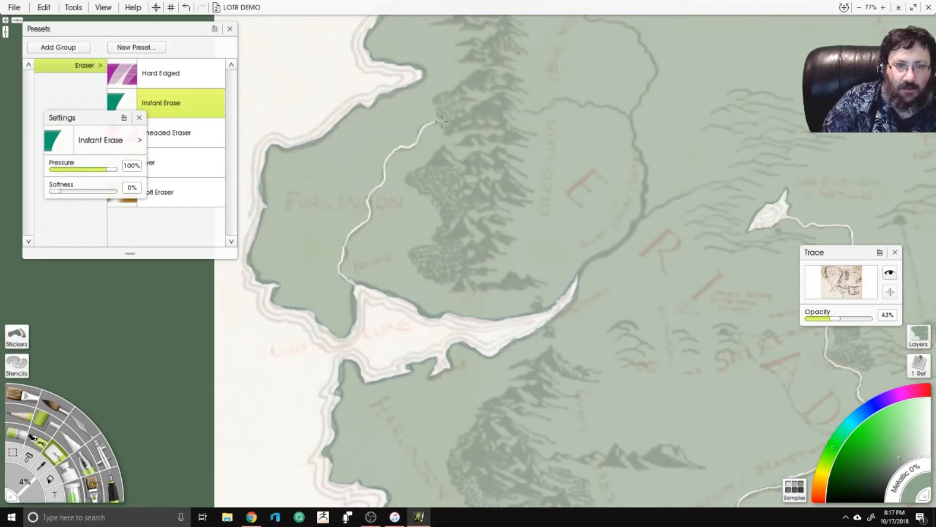
# Erase thin lines along the river feeding the gulf's eastern tip, including its northern course and its eastern and western branches.
pyautogui.moveTo(547, 202); pyautogui.dragTo(453, 285)
pyautogui.moveTo(493, 62)
pyautogui.mouseDown()
pyautogui.moveTo(491, 100)
pyautogui.moveTo(537, 110)
pyautogui.moveTo(559, 157)
pyautogui.moveTo(536, 210)
pyautogui.moveTo(548, 291)
pyautogui.moveTo(527, 326)
pyautogui.moveTo(479, 364)
pyautogui.moveTo(507, 333)
pyautogui.mouseUp()
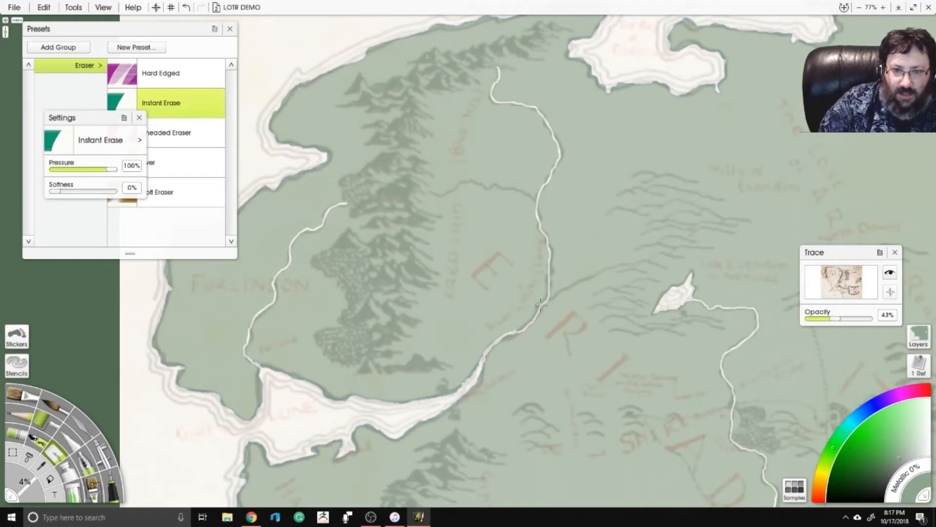
pyautogui.moveTo(540, 304); pyautogui.dragTo(615, 266)
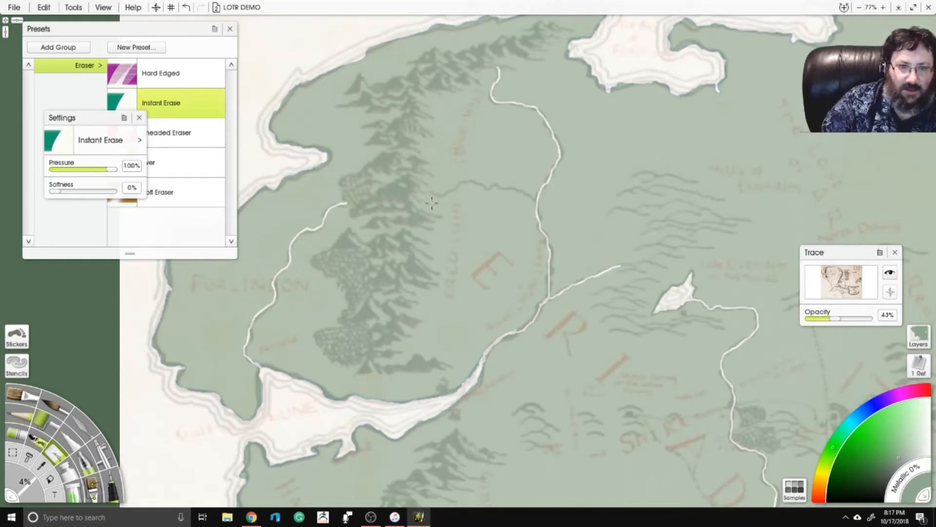
pyautogui.moveTo(430, 193)
pyautogui.mouseDown()
pyautogui.moveTo(478, 180)
pyautogui.moveTo(537, 200)
pyautogui.moveTo(528, 63)
pyautogui.moveTo(509, 46)
pyautogui.mouseUp()
# Erase a thin line along the river south of Enedwaith, from the west coast inland to the southern end of the mountains.
pyautogui.scroll(-3, 527, 180)
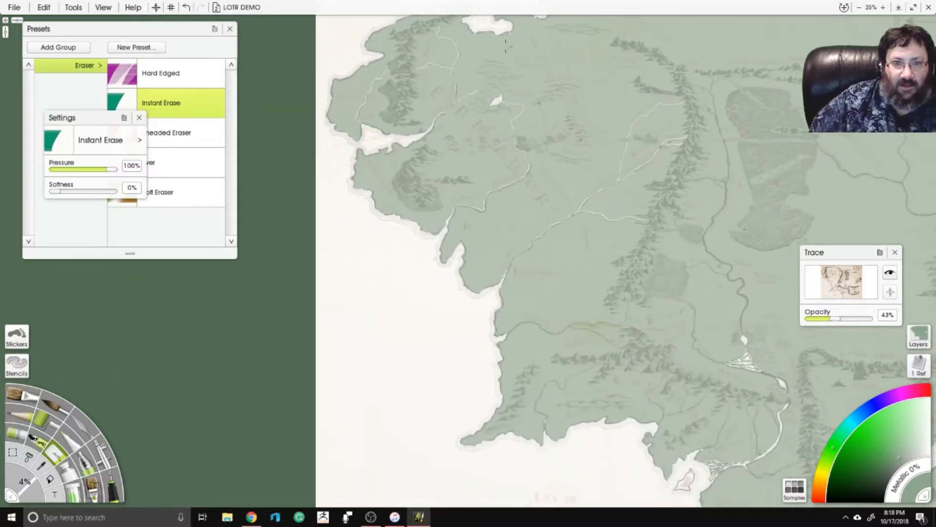
pyautogui.scroll(2, 584, 305)
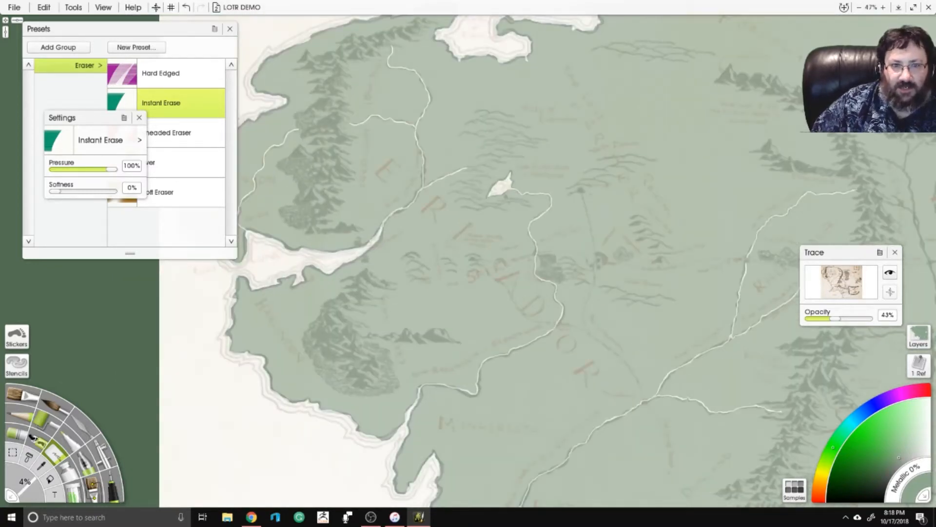
pyautogui.moveTo(683, 366); pyautogui.dragTo(521, 187)
pyautogui.moveTo(615, 379); pyautogui.dragTo(626, 268)
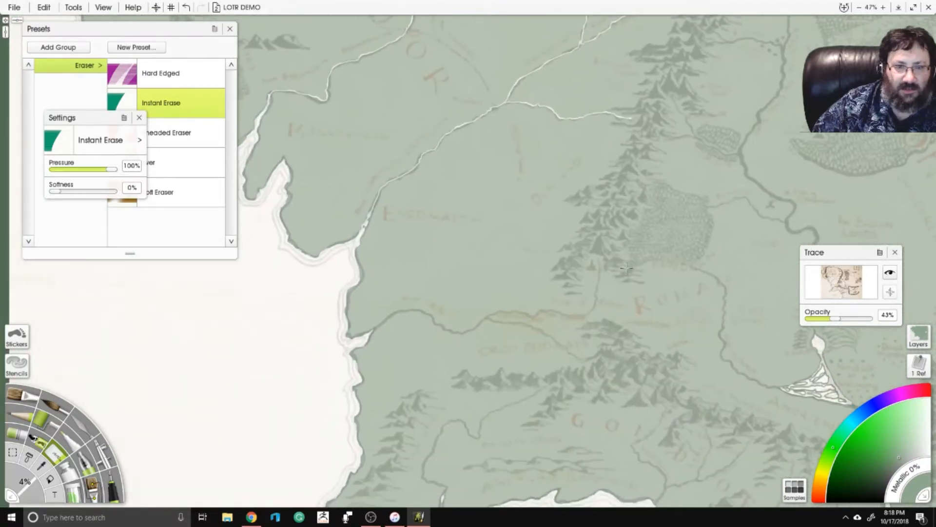
pyautogui.moveTo(366, 337); pyautogui.dragTo(396, 312)
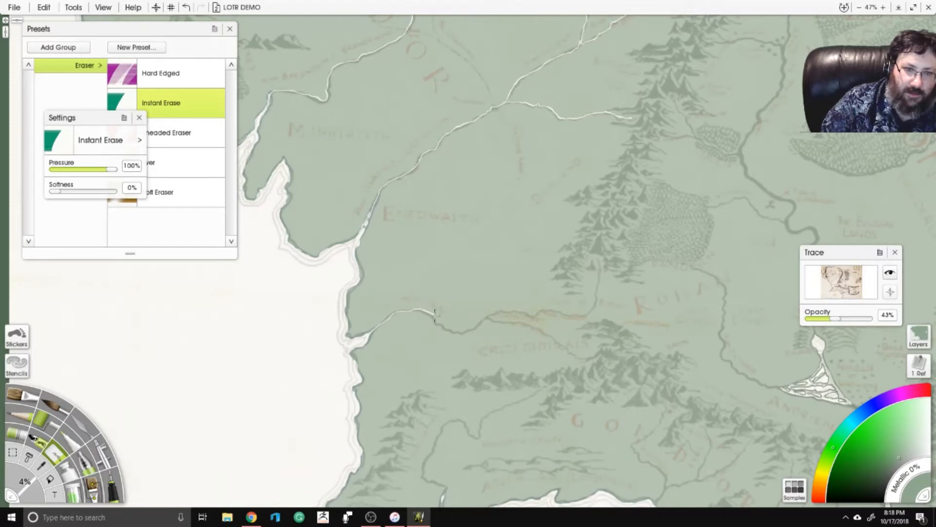
pyautogui.moveTo(436, 321)
pyautogui.mouseDown()
pyautogui.moveTo(459, 333)
pyautogui.moveTo(497, 311)
pyautogui.moveTo(587, 313)
pyautogui.moveTo(599, 266)
pyautogui.moveTo(558, 182)
pyautogui.mouseUp()
# Erase the southern branch of that river, from the Ered Nimrais mountains to where it meets the main course.
pyautogui.scroll(3, 468, 254)
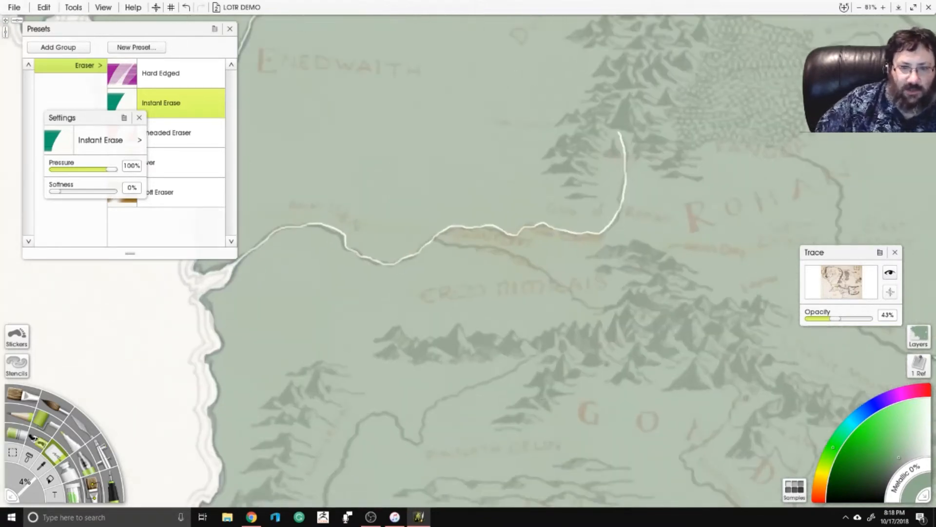
pyautogui.moveTo(553, 397); pyautogui.dragTo(535, 327)
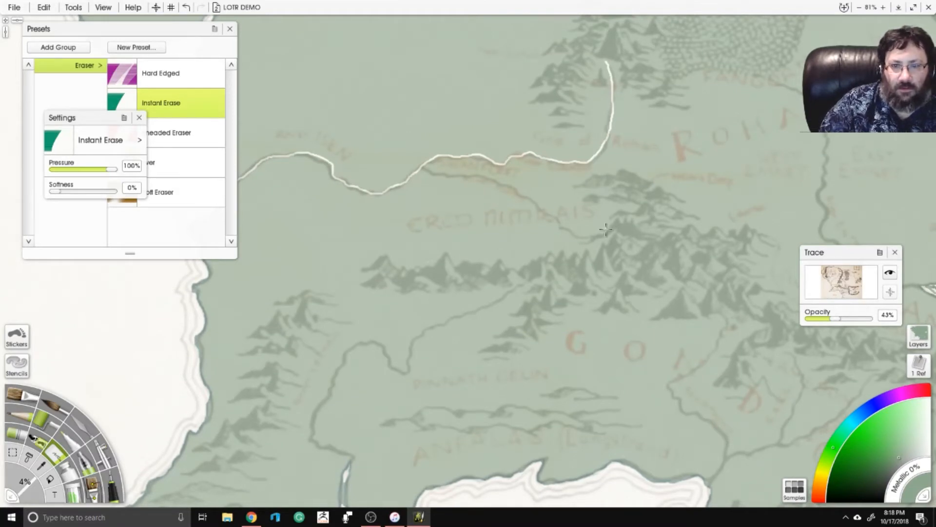
pyautogui.moveTo(605, 228)
pyautogui.mouseDown()
pyautogui.moveTo(558, 227)
pyautogui.moveTo(496, 178)
pyautogui.moveTo(422, 169)
pyautogui.mouseUp()
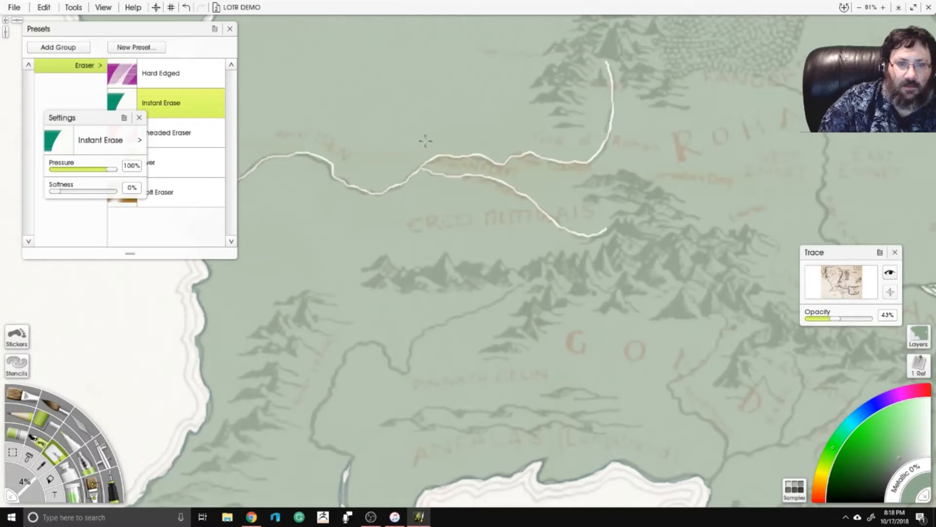
# Erase a thin line along the river west of Anfalas, from its narrow coastal inlet up to the mountains.
pyautogui.moveTo(405, 484); pyautogui.dragTo(511, 277)
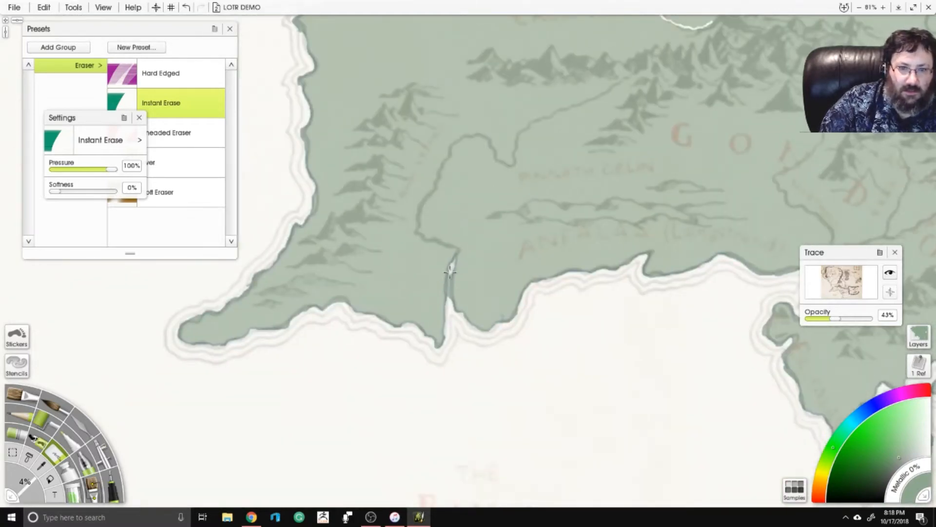
pyautogui.moveTo(452, 267); pyautogui.dragTo(447, 288)
pyautogui.moveTo(445, 243)
pyautogui.mouseDown()
pyautogui.moveTo(417, 215)
pyautogui.moveTo(448, 147)
pyautogui.moveTo(481, 136)
pyautogui.moveTo(495, 159)
pyautogui.moveTo(514, 164)
pyautogui.moveTo(513, 142)
pyautogui.moveTo(534, 123)
pyautogui.moveTo(630, 73)
pyautogui.mouseUp()
# Erase thin lines along Gondor's three-branched river, from the mountains down to the bay east of Anfalas.
pyautogui.moveTo(794, 133); pyautogui.dragTo(443, 154)
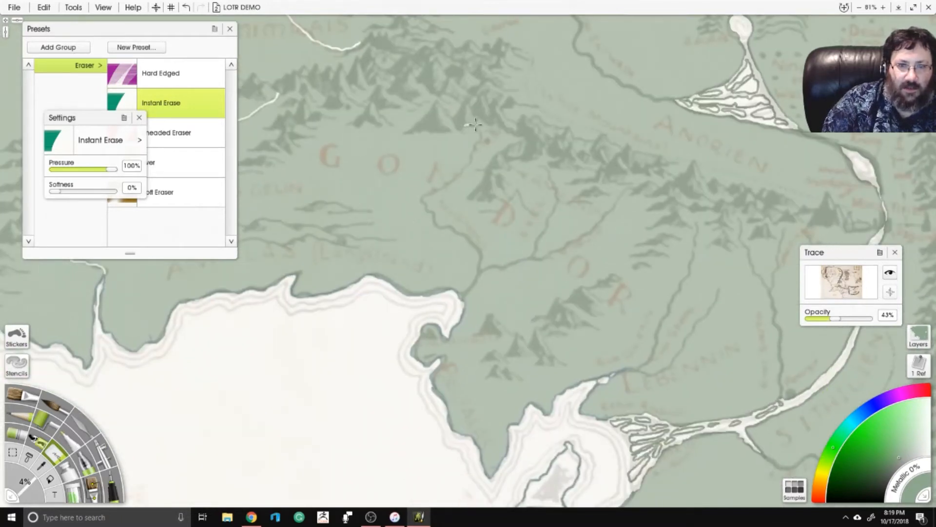
pyautogui.moveTo(474, 126)
pyautogui.mouseDown()
pyautogui.moveTo(466, 168)
pyautogui.moveTo(423, 205)
pyautogui.moveTo(479, 251)
pyautogui.moveTo(476, 278)
pyautogui.moveTo(452, 304)
pyautogui.moveTo(484, 269)
pyautogui.moveTo(533, 249)
pyautogui.moveTo(555, 201)
pyautogui.moveTo(537, 165)
pyautogui.mouseUp()
pyautogui.moveTo(529, 257)
pyautogui.mouseDown()
pyautogui.moveTo(603, 222)
pyautogui.moveTo(633, 191)
pyautogui.mouseUp()
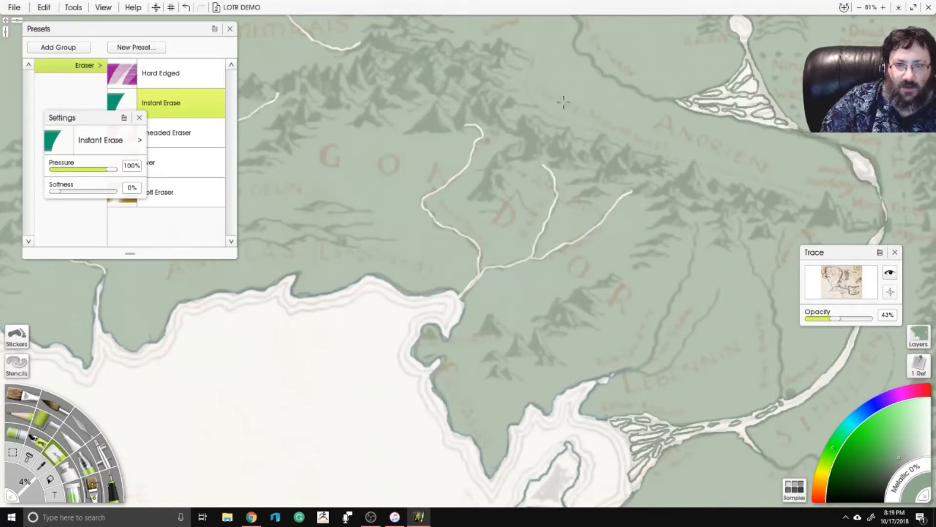
# Erase thin lines along the Lebennin river and its eastern branch, from the coastal inlet inland.
pyautogui.moveTo(566, 93)
pyautogui.mouseDown()
pyautogui.moveTo(462, 363)
pyautogui.moveTo(491, 215)
pyautogui.moveTo(455, 17)
pyautogui.mouseUp()
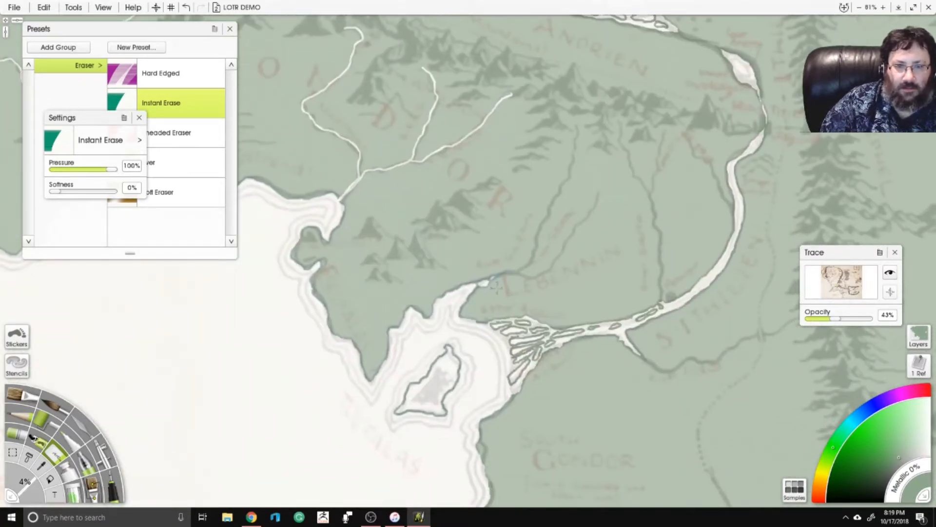
pyautogui.moveTo(487, 279)
pyautogui.mouseDown()
pyautogui.moveTo(529, 262)
pyautogui.moveTo(572, 170)
pyautogui.moveTo(578, 122)
pyautogui.mouseUp()
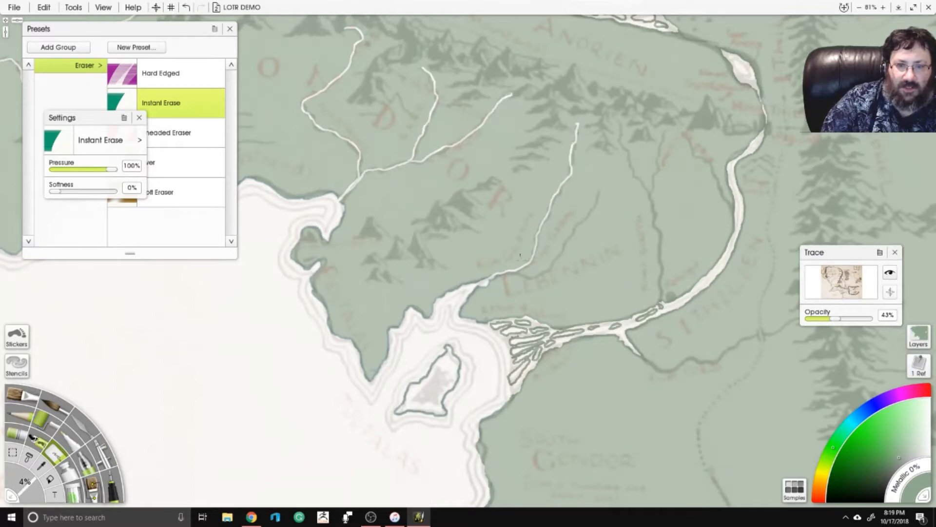
pyautogui.moveTo(536, 276); pyautogui.dragTo(600, 196)
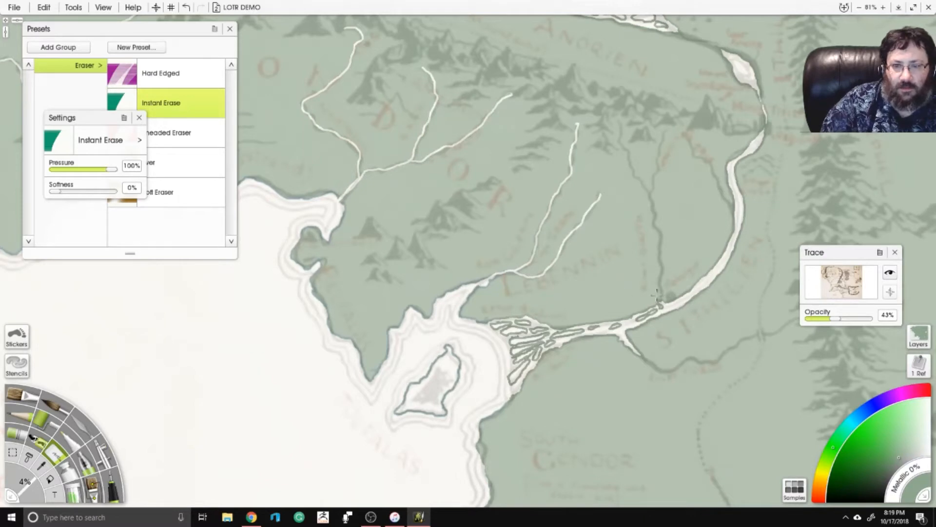
# Erase the forked river east of Lebennin and the short tributary beside it, both flowing into the wide river.
pyautogui.moveTo(662, 306)
pyautogui.mouseDown()
pyautogui.moveTo(651, 201)
pyautogui.moveTo(665, 130)
pyautogui.moveTo(620, 137)
pyautogui.moveTo(651, 190)
pyautogui.mouseUp()
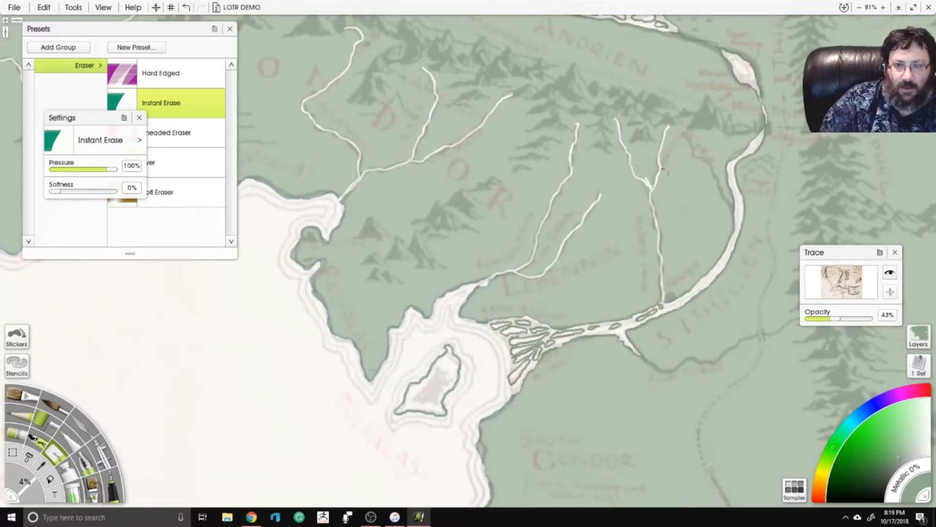
pyautogui.moveTo(694, 140)
pyautogui.mouseDown()
pyautogui.moveTo(539, 134)
pyautogui.moveTo(581, 212)
pyautogui.mouseUp()
# Erase a thin line along the river through Rohan, from the edge of Fangorn forest to the western tip of the delta.
pyautogui.moveTo(503, 100); pyautogui.dragTo(535, 388)
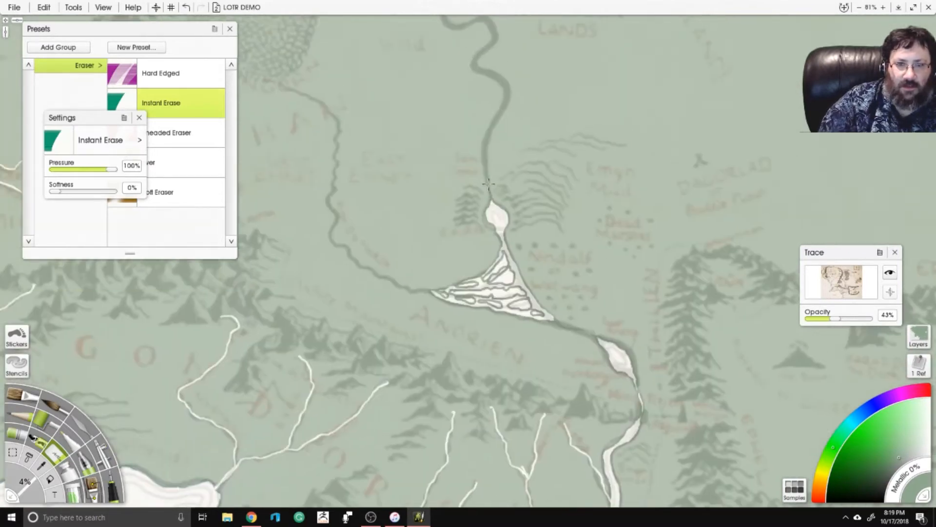
pyautogui.moveTo(512, 195); pyautogui.dragTo(755, 277)
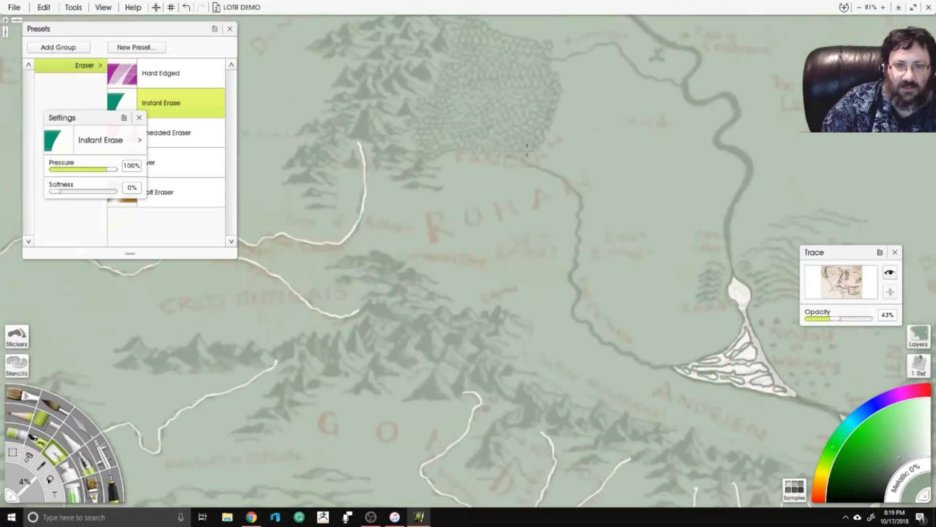
pyautogui.moveTo(507, 155)
pyautogui.mouseDown()
pyautogui.moveTo(578, 185)
pyautogui.moveTo(572, 312)
pyautogui.moveTo(612, 344)
pyautogui.moveTo(396, 256)
pyautogui.moveTo(443, 274)
pyautogui.mouseUp()
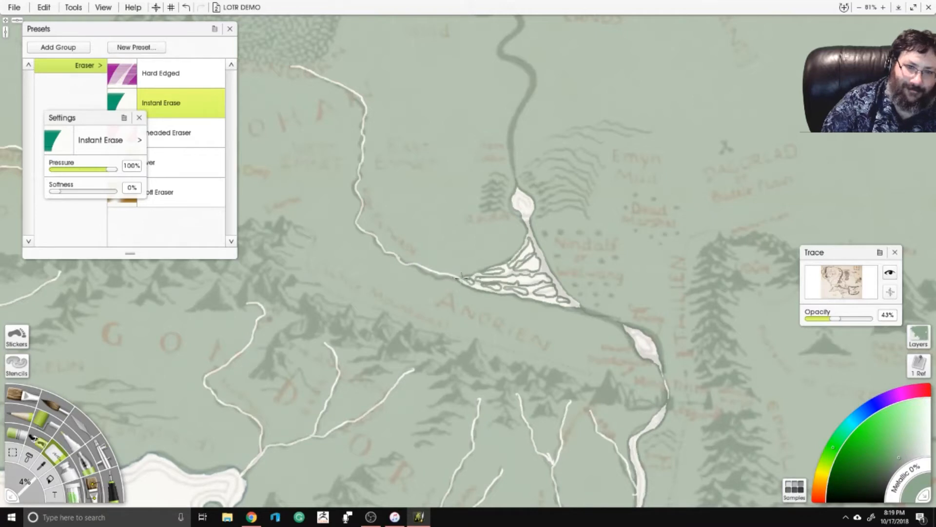
# Erase the tributary running east through Ithilien to the mountains and the long river south of South Gondor, from its mouth to Mordor's southern range.
pyautogui.moveTo(502, 87); pyautogui.dragTo(509, 339)
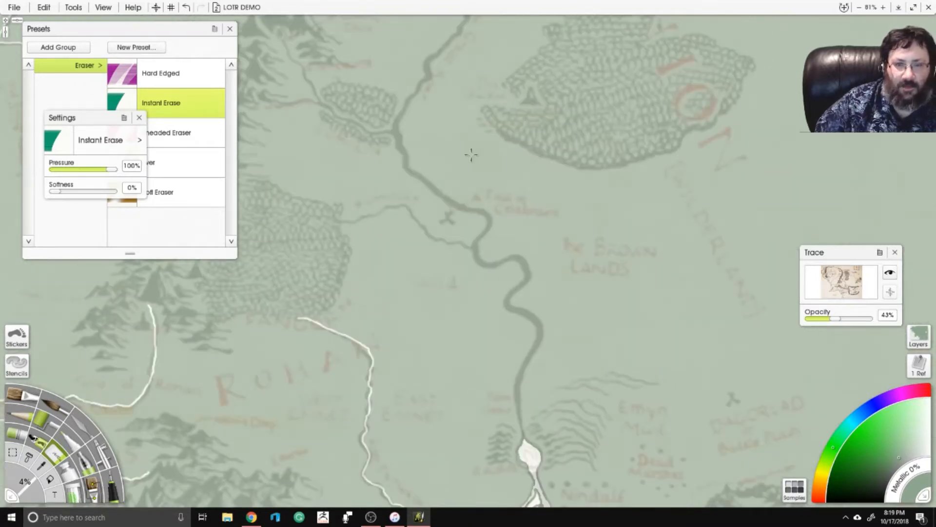
pyautogui.scroll(-10, 471, 156)
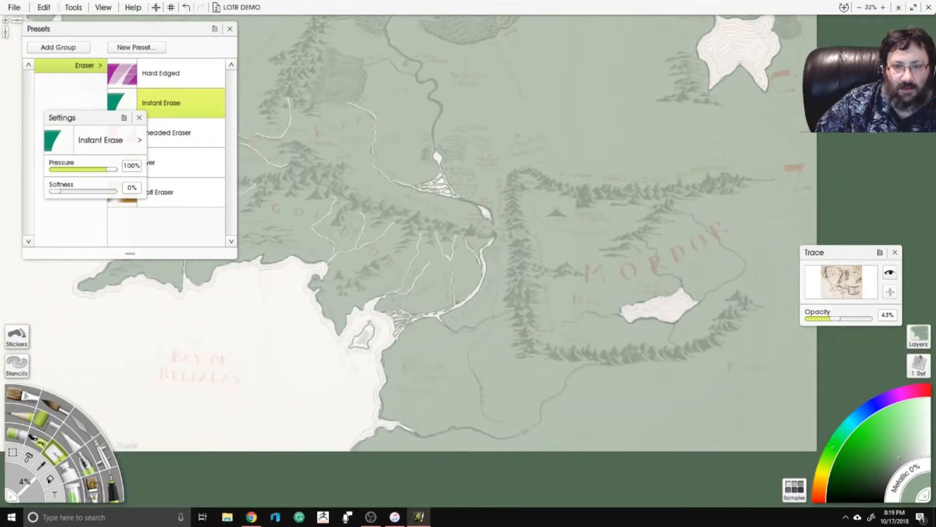
pyautogui.scroll(5, 605, 128)
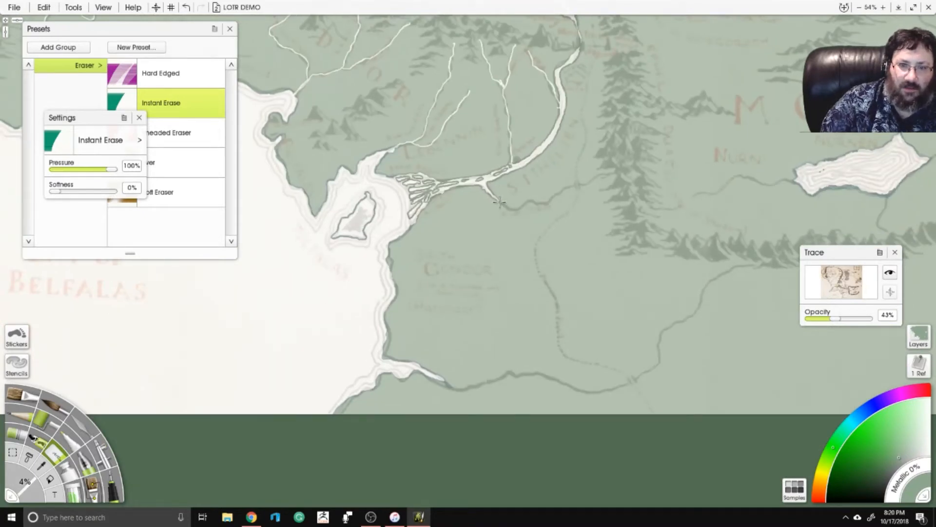
pyautogui.moveTo(542, 201); pyautogui.dragTo(603, 173)
pyautogui.moveTo(411, 390)
pyautogui.mouseDown()
pyautogui.moveTo(313, 276)
pyautogui.moveTo(431, 258)
pyautogui.moveTo(486, 273)
pyautogui.moveTo(531, 265)
pyautogui.moveTo(556, 254)
pyautogui.moveTo(568, 213)
pyautogui.moveTo(610, 166)
pyautogui.moveTo(637, 154)
pyautogui.moveTo(553, 255)
pyautogui.moveTo(508, 351)
pyautogui.mouseUp()
# Erase thin lines along the western, southern, northern and eastern rivers that feed the lake in Mordor.
pyautogui.moveTo(532, 271)
pyautogui.mouseDown()
pyautogui.moveTo(497, 262)
pyautogui.moveTo(458, 282)
pyautogui.moveTo(418, 282)
pyautogui.mouseUp()
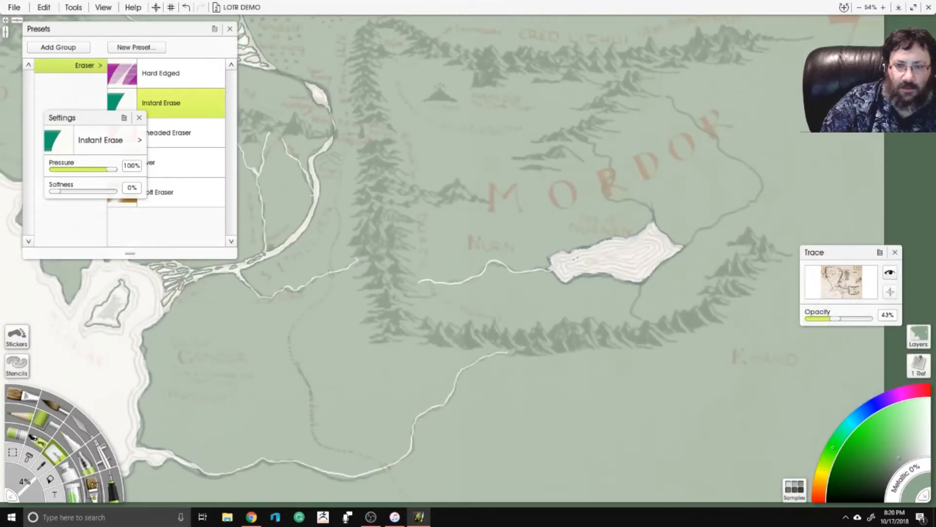
pyautogui.moveTo(637, 295)
pyautogui.mouseDown()
pyautogui.moveTo(630, 309)
pyautogui.moveTo(638, 316)
pyautogui.mouseUp()
pyautogui.moveTo(652, 228)
pyautogui.mouseDown()
pyautogui.moveTo(651, 215)
pyautogui.moveTo(603, 182)
pyautogui.moveTo(611, 164)
pyautogui.mouseUp()
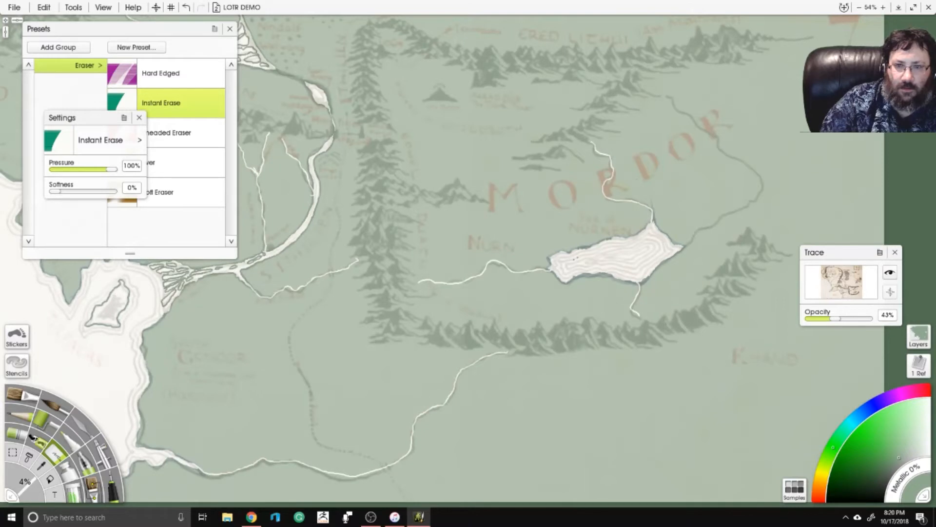
pyautogui.moveTo(678, 247)
pyautogui.mouseDown()
pyautogui.moveTo(757, 185)
pyautogui.moveTo(673, 98)
pyautogui.moveTo(645, 87)
pyautogui.moveTo(454, 362)
pyautogui.mouseUp()
# Erase the forked tributary beside the small forest east of the mountains and the great river from their junction down to the lake above the delta.
pyautogui.moveTo(487, 146); pyautogui.dragTo(520, 394)
pyautogui.moveTo(343, 69); pyautogui.dragTo(520, 218)
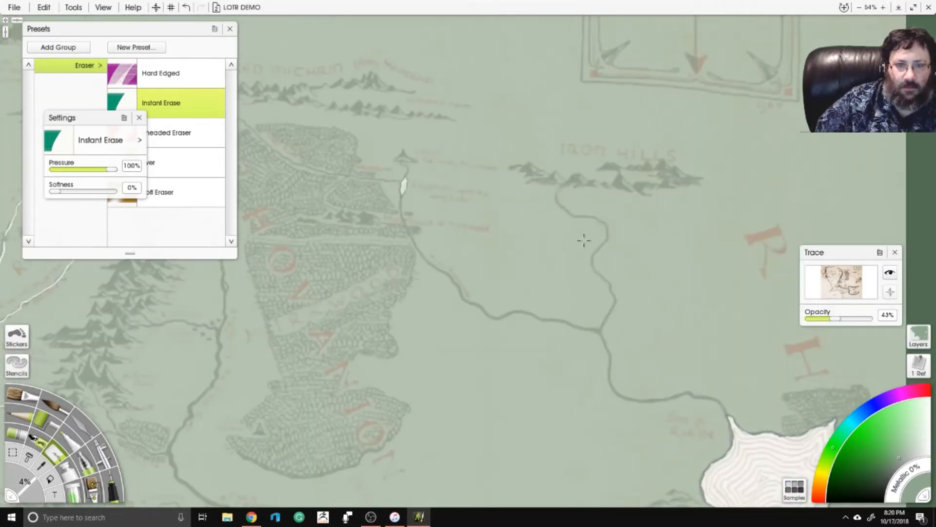
pyautogui.scroll(-3, 584, 240)
pyautogui.moveTo(568, 280); pyautogui.dragTo(664, 201)
pyautogui.scroll(2, 723, 182)
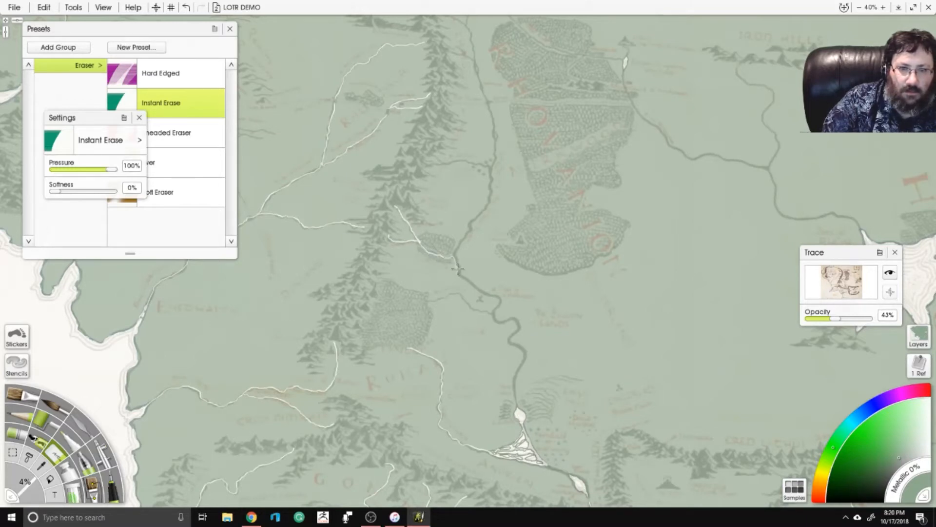
pyautogui.moveTo(457, 267)
pyautogui.mouseDown()
pyautogui.moveTo(462, 281)
pyautogui.moveTo(494, 297)
pyautogui.moveTo(520, 348)
pyautogui.moveTo(520, 417)
pyautogui.mouseUp()
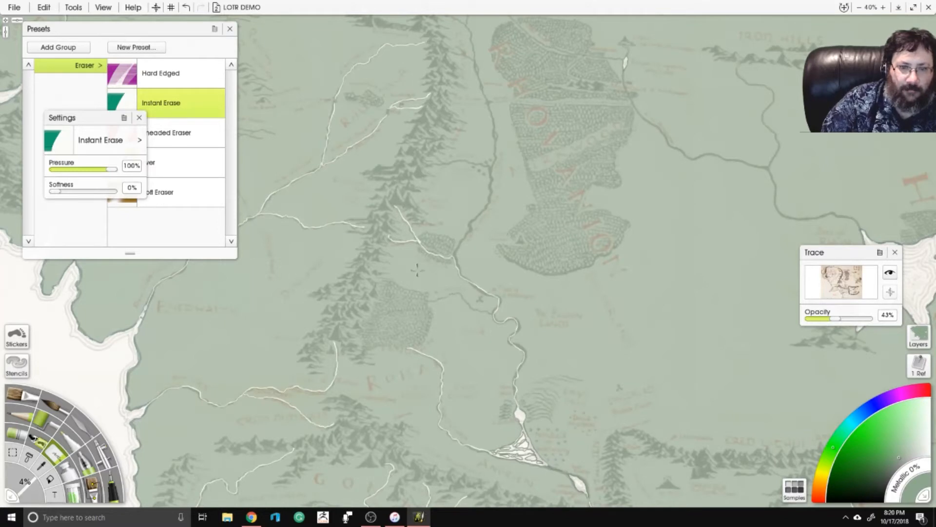
# Erase the tributary from Fangorn forest's edge to the great river, and the great river's northern headwaters and upper course west of the large forest.
pyautogui.moveTo(428, 299)
pyautogui.mouseDown()
pyautogui.moveTo(458, 294)
pyautogui.moveTo(493, 315)
pyautogui.moveTo(28, 374)
pyautogui.mouseUp()
pyautogui.scroll(-5, 282, 292)
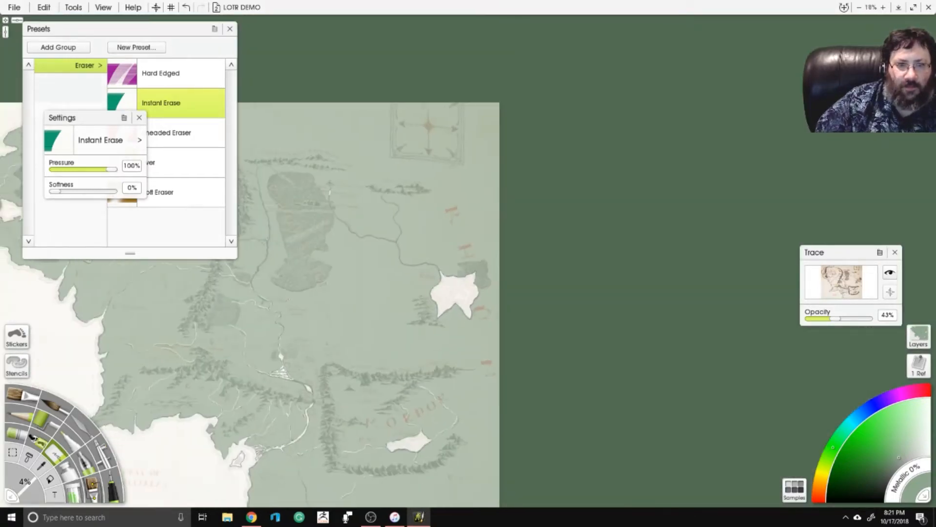
pyautogui.moveTo(282, 291); pyautogui.dragTo(487, 301)
pyautogui.scroll(4, 447, 277)
pyautogui.scroll(4, 464, 190)
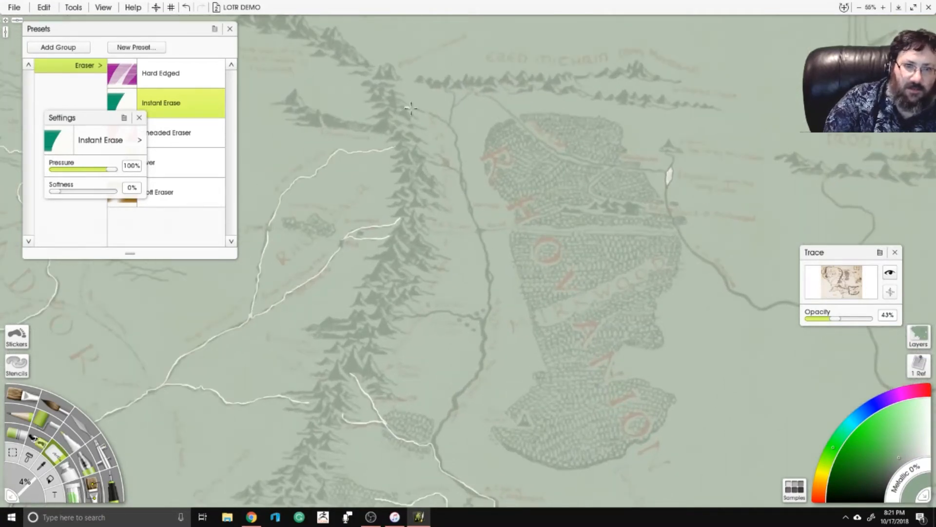
pyautogui.moveTo(406, 107); pyautogui.dragTo(445, 118)
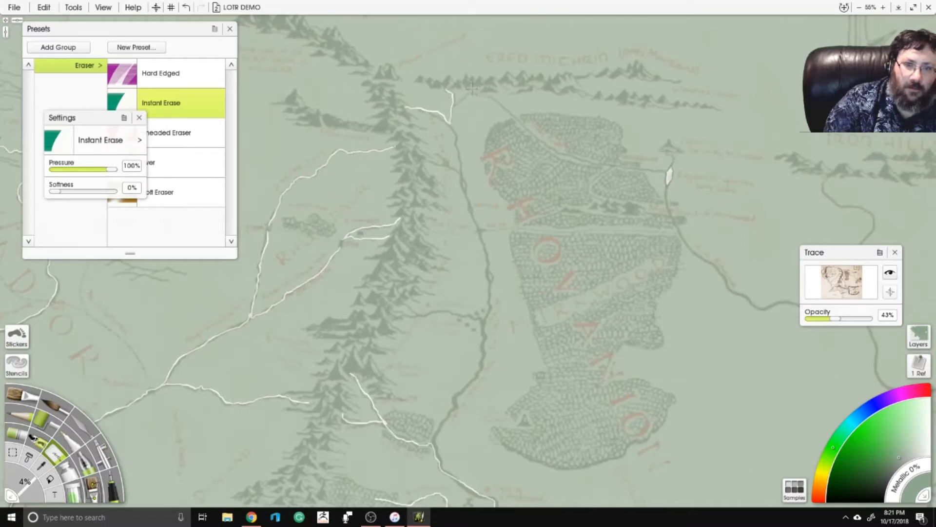
pyautogui.moveTo(473, 88)
pyautogui.mouseDown()
pyautogui.moveTo(457, 103)
pyautogui.moveTo(458, 166)
pyautogui.moveTo(431, 150)
pyautogui.moveTo(429, 161)
pyautogui.moveTo(467, 187)
pyautogui.moveTo(460, 172)
pyautogui.moveTo(484, 249)
pyautogui.mouseUp()
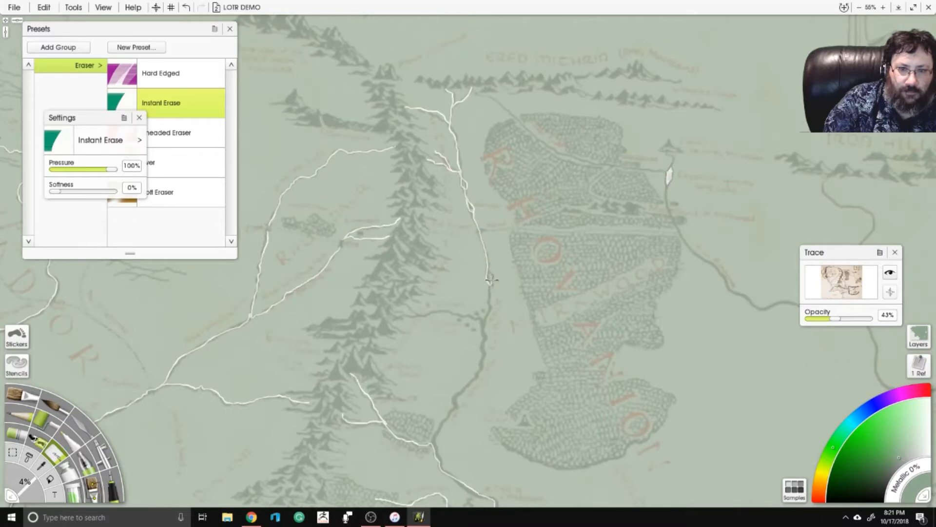
# Erase the great river's middle course down to the junction by the small forest, including the short tributary from the western mountains.
pyautogui.moveTo(490, 274); pyautogui.dragTo(489, 283)
pyautogui.moveTo(406, 367); pyautogui.dragTo(395, 185)
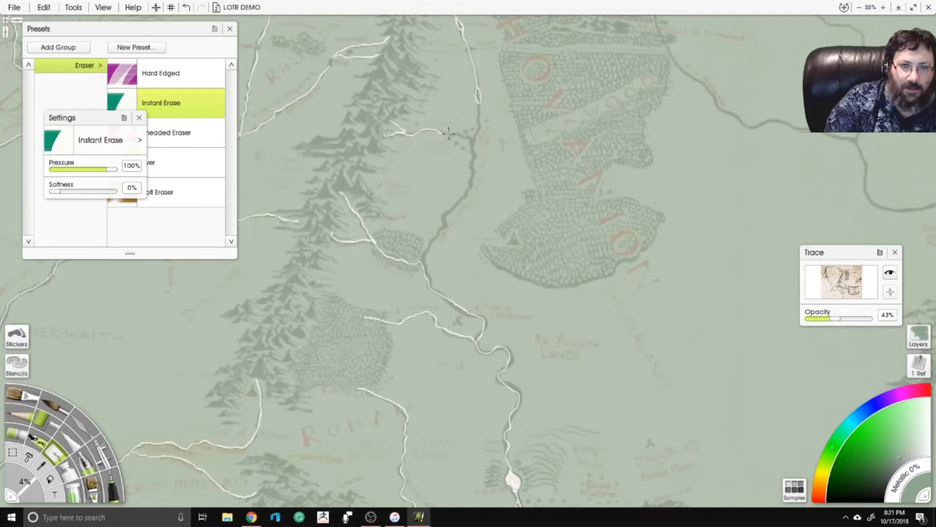
pyautogui.moveTo(459, 135)
pyautogui.mouseDown()
pyautogui.moveTo(471, 141)
pyautogui.moveTo(477, 106)
pyautogui.mouseUp()
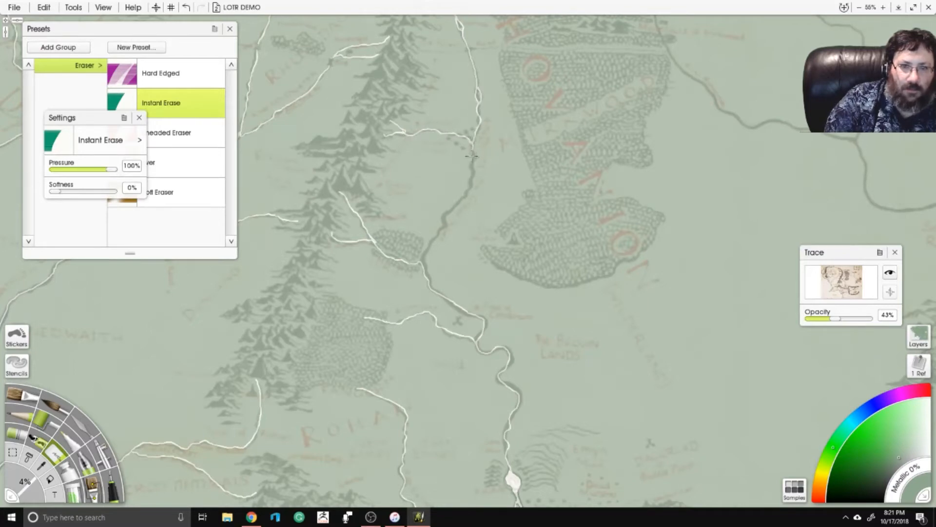
pyautogui.moveTo(468, 192); pyautogui.dragTo(435, 239)
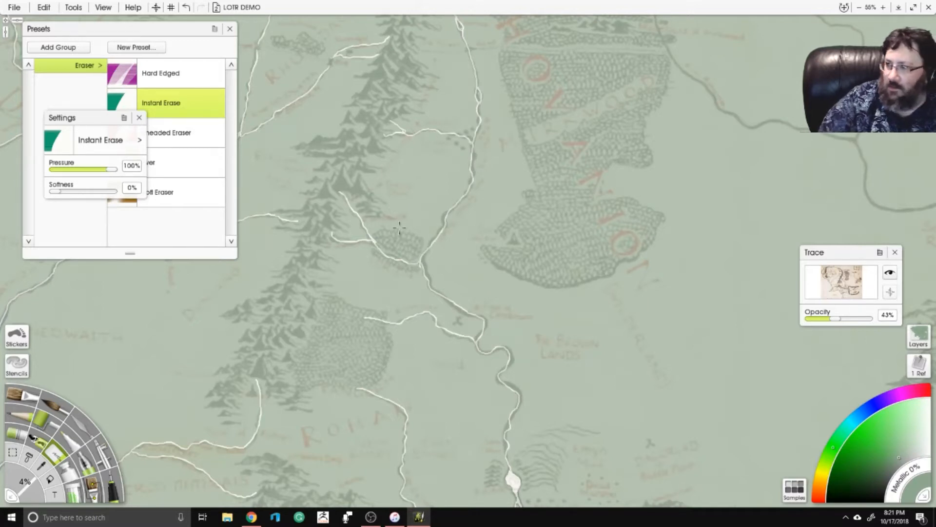
# Erase the river crossing the northern part of the large forest to the small lake, its forked branch and the lake's inlet and outlet.
pyautogui.moveTo(585, 73); pyautogui.dragTo(380, 263)
pyautogui.scroll(-5, 519, 223)
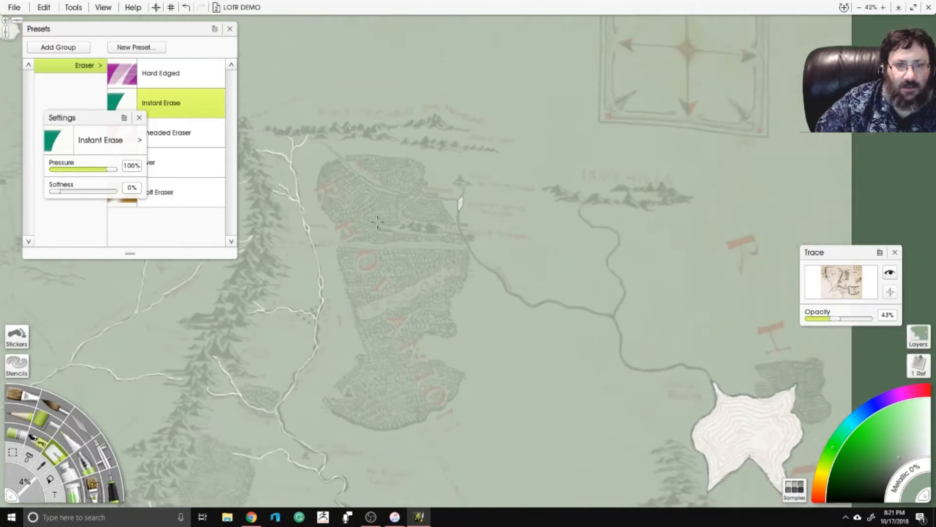
pyautogui.scroll(6, 492, 224)
pyautogui.moveTo(519, 224); pyautogui.dragTo(556, 225)
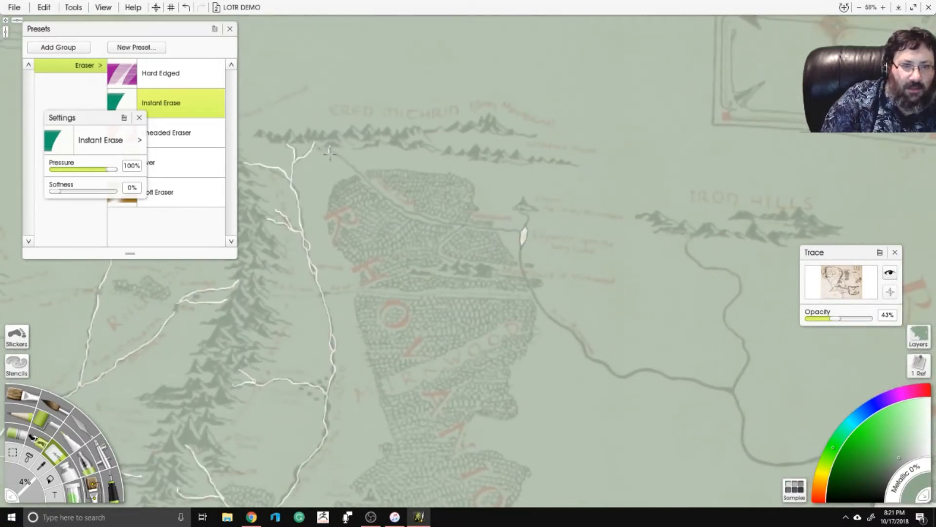
pyautogui.moveTo(355, 169); pyautogui.dragTo(372, 184)
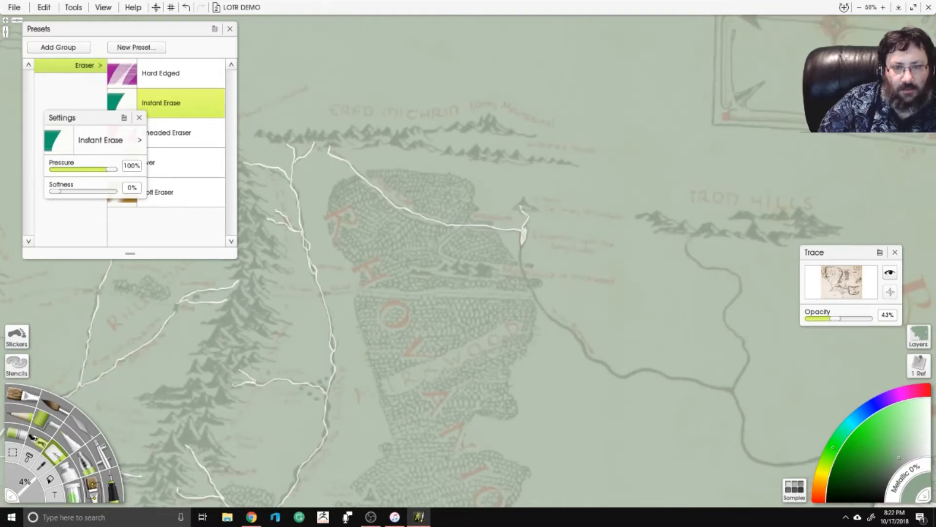
pyautogui.moveTo(499, 277); pyautogui.dragTo(464, 170)
pyautogui.moveTo(489, 122); pyautogui.dragTo(490, 131)
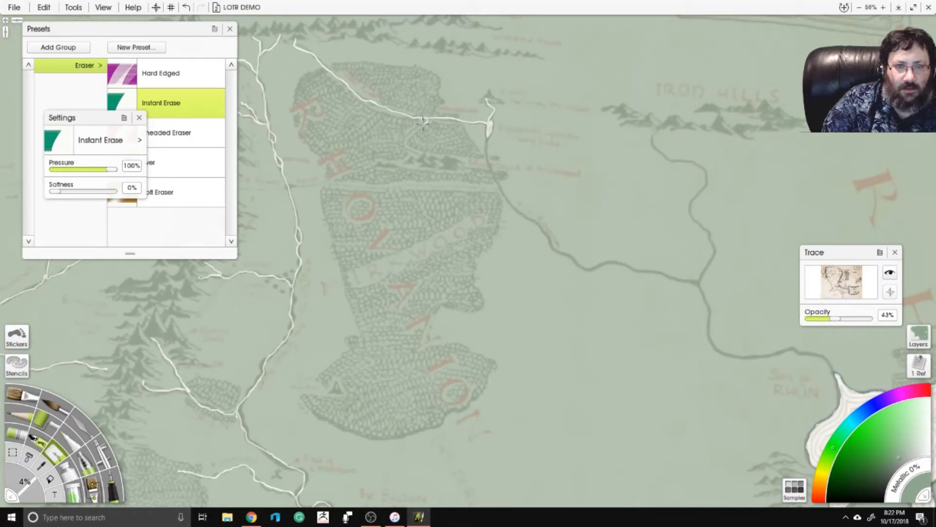
pyautogui.moveTo(414, 128); pyautogui.dragTo(405, 143)
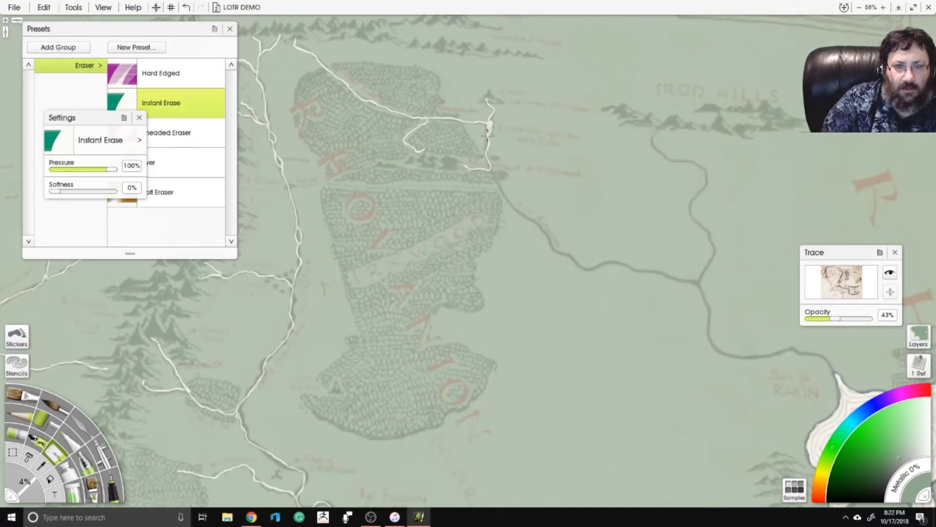
# Erase thin lines along the river from the large forest's eastern edge to the Sea of Rhun and its tributary from the Iron Hills.
pyautogui.scroll(-3, 463, 84)
pyautogui.scroll(2, 463, 84)
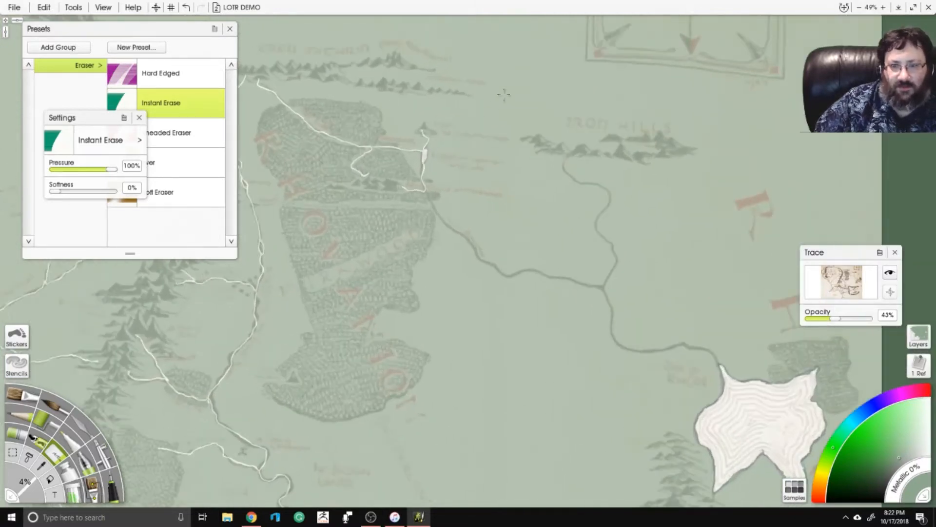
pyautogui.scroll(-1, 463, 84)
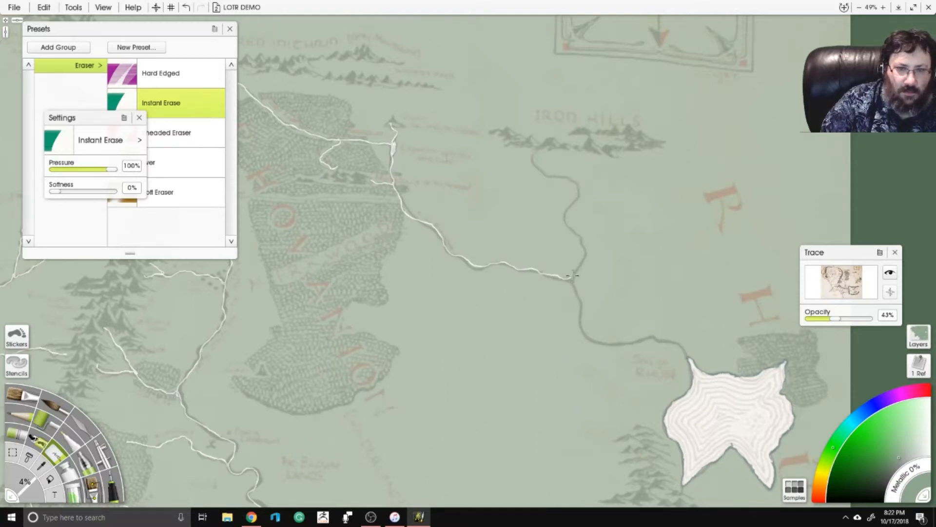
pyautogui.moveTo(583, 254); pyautogui.dragTo(580, 241)
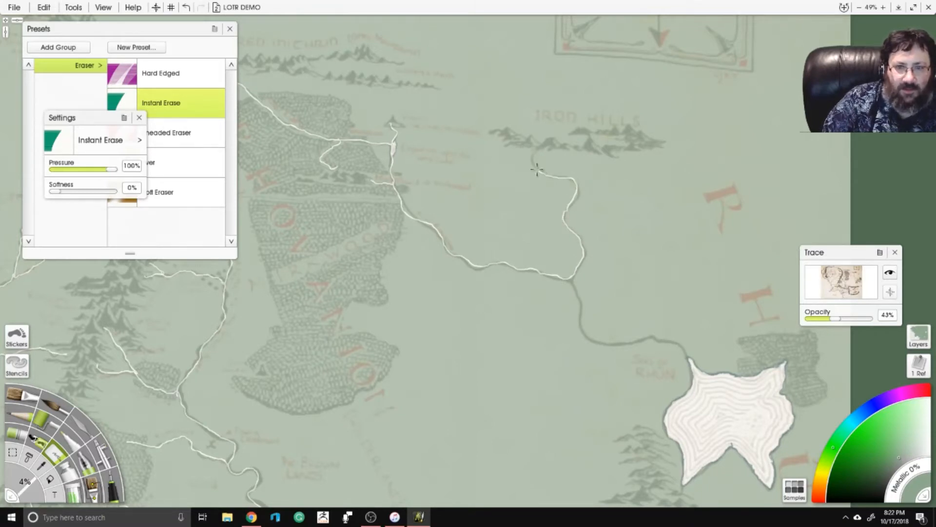
pyautogui.moveTo(595, 341); pyautogui.dragTo(440, 171)
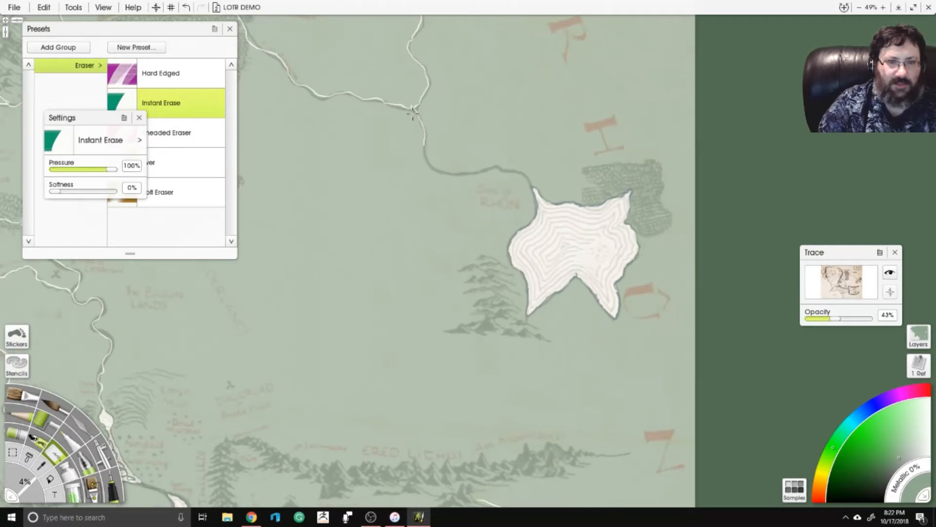
pyautogui.hotkey('ctrl', 'z')
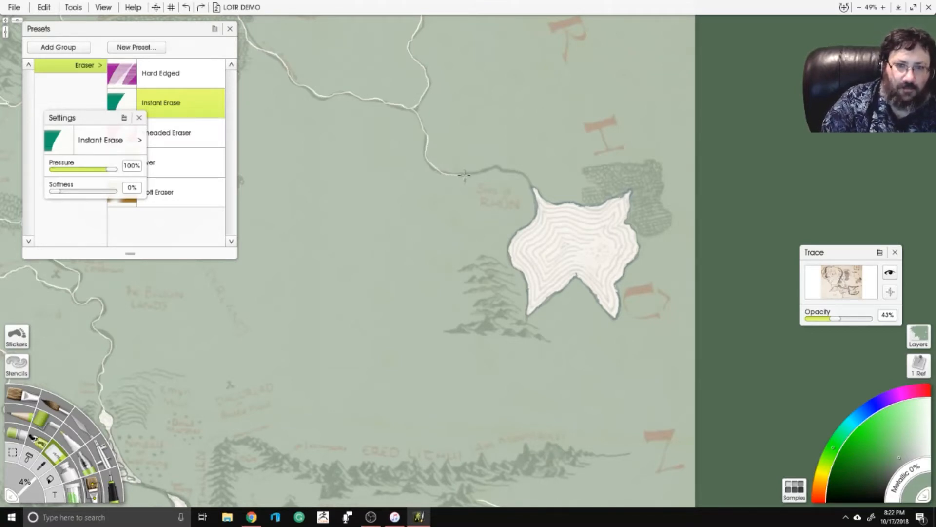
pyautogui.moveTo(530, 181); pyautogui.dragTo(525, 204)
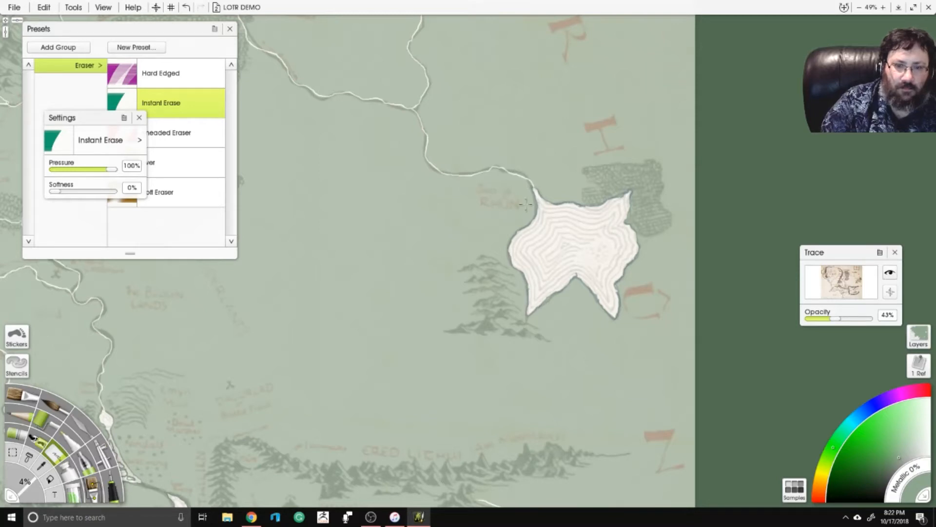
# Hide the tracing image to check the green land and erased rivers on their own.
pyautogui.scroll(-5, 525, 204)
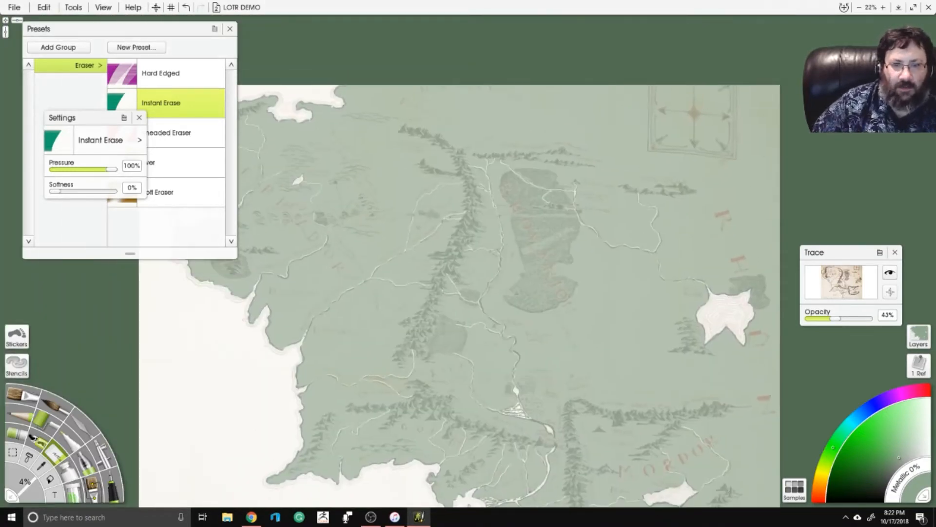
pyautogui.moveTo(526, 204); pyautogui.dragTo(467, 127)
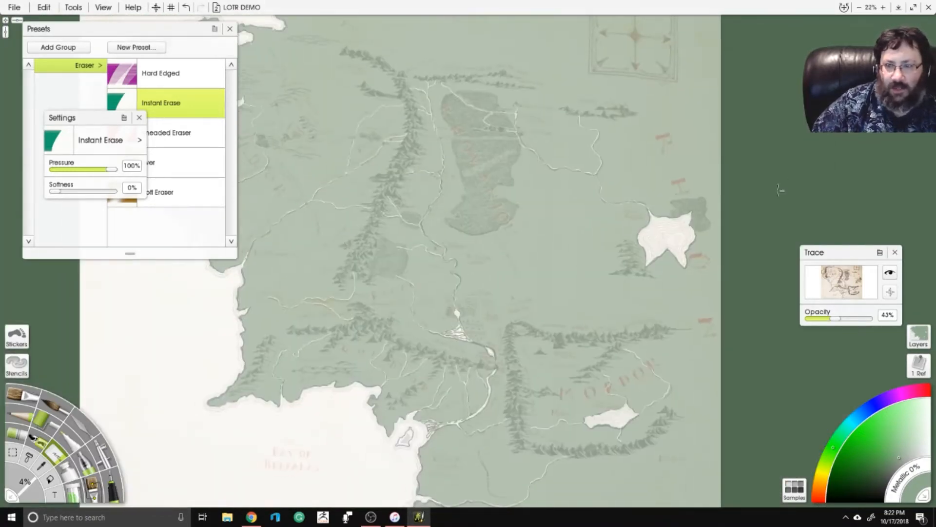
pyautogui.click(889, 274)
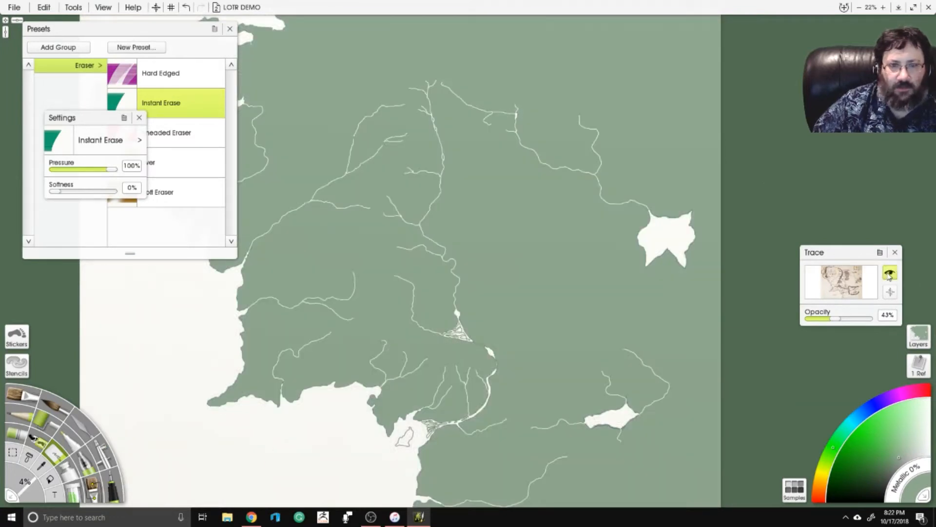
pyautogui.click(889, 274)
pyautogui.click(889, 275)
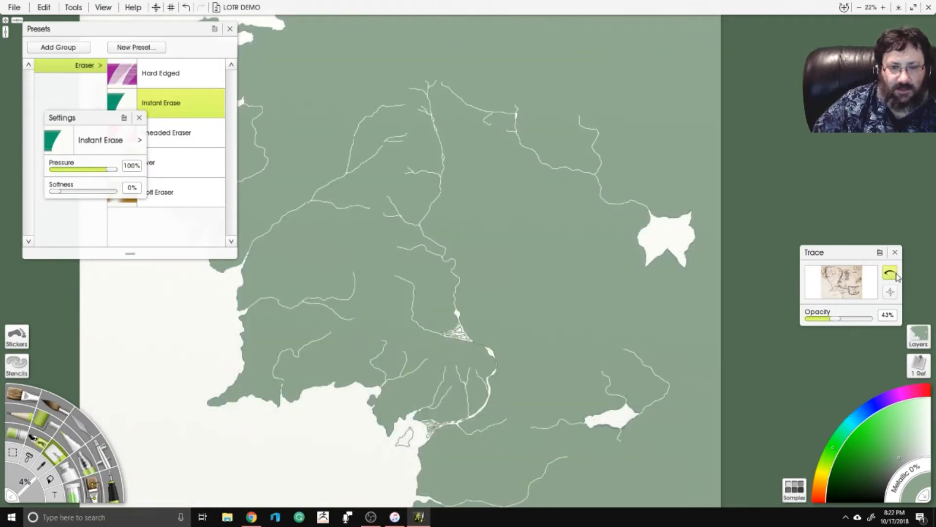
# Flood-fill the outlined island in the bay beside the southern river delta with the muted green.
pyautogui.scroll(3, 510, 281)
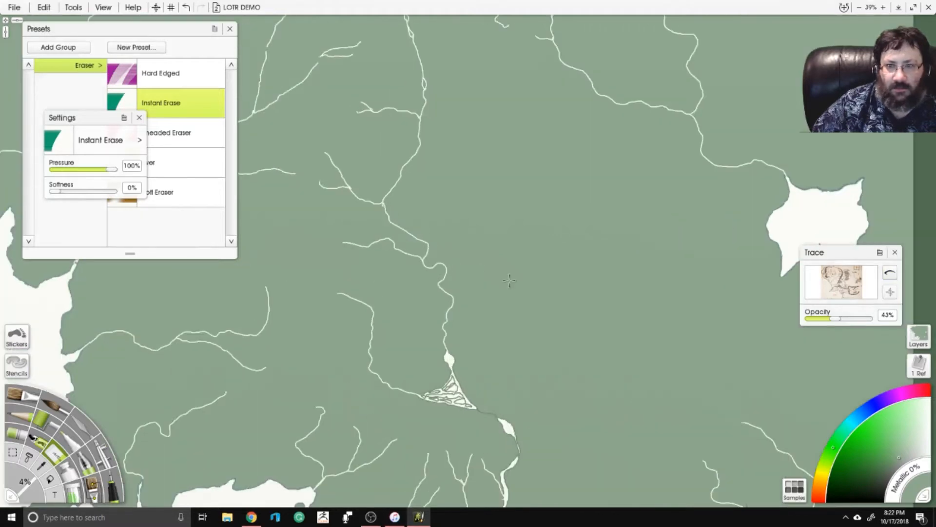
pyautogui.moveTo(516, 312); pyautogui.dragTo(579, 1)
pyautogui.scroll(6, 417, 161)
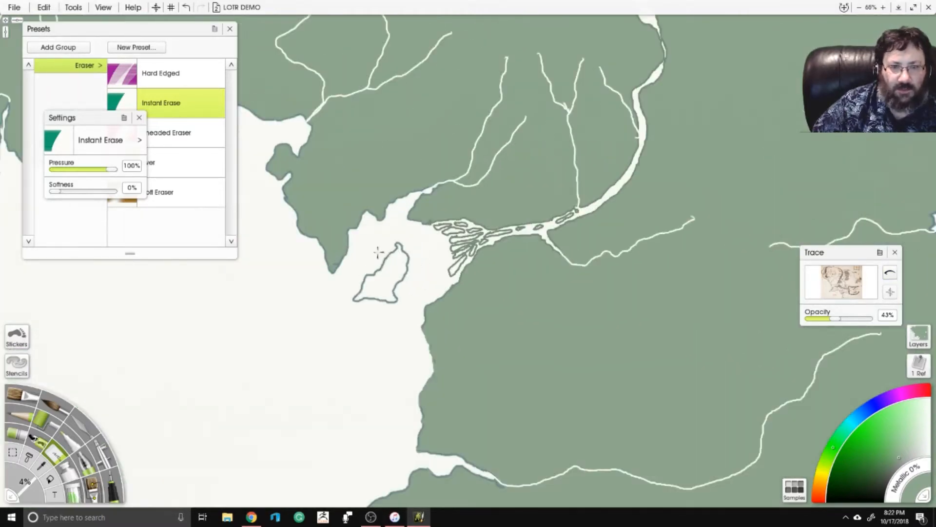
pyautogui.click(49, 478)
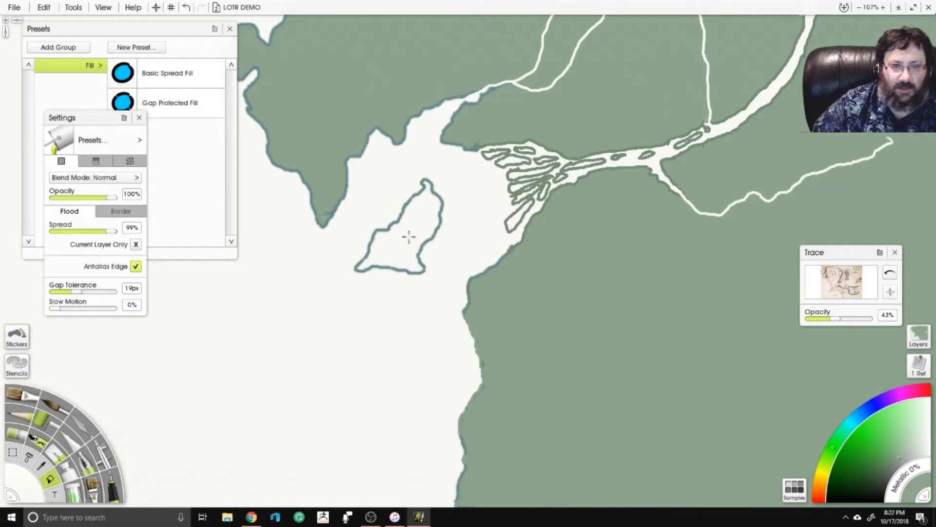
pyautogui.moveTo(409, 236)
pyautogui.mouseDown()
pyautogui.moveTo(501, 150)
pyautogui.moveTo(511, 161)
pyautogui.mouseUp()
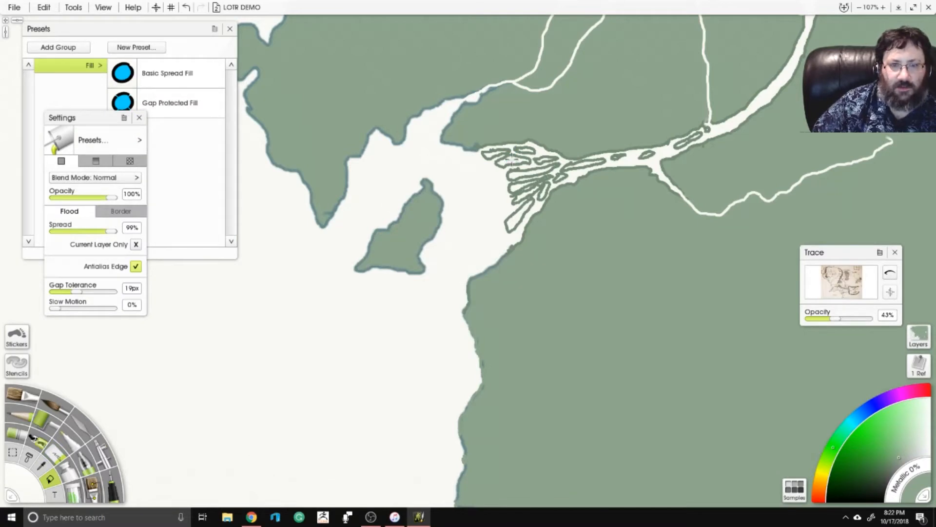
# Flood-fill the larger outlined islands at the mouth of the southern river delta with the muted green.
pyautogui.click(511, 160)
pyautogui.click(514, 164)
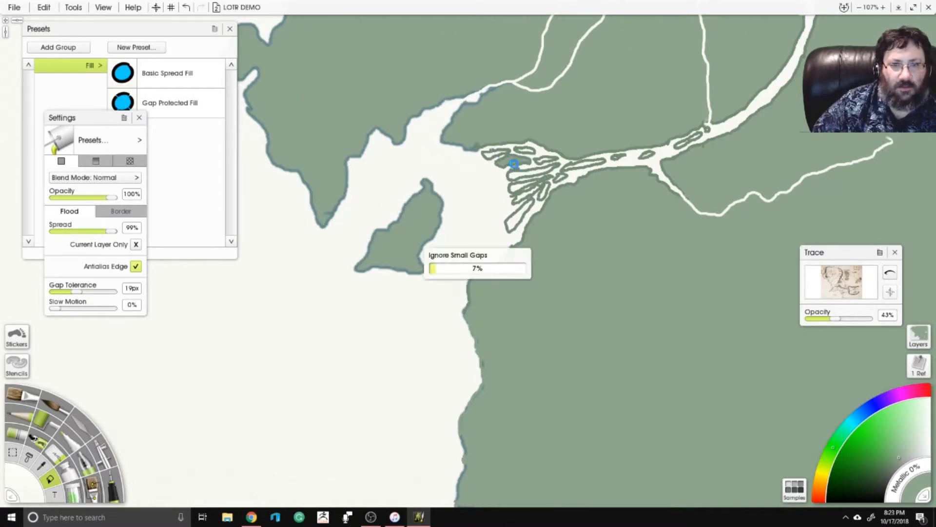
pyautogui.click(513, 175)
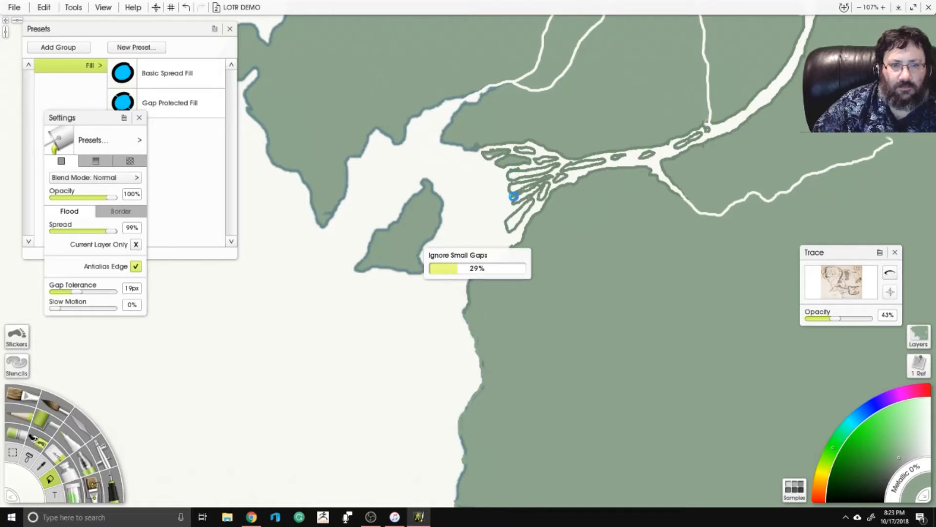
pyautogui.click(513, 197)
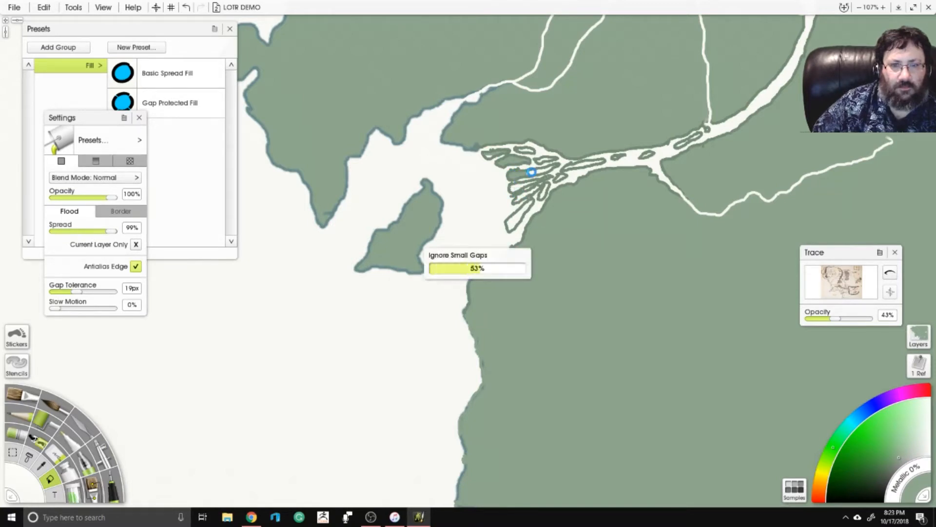
pyautogui.click(531, 172)
pyautogui.click(520, 211)
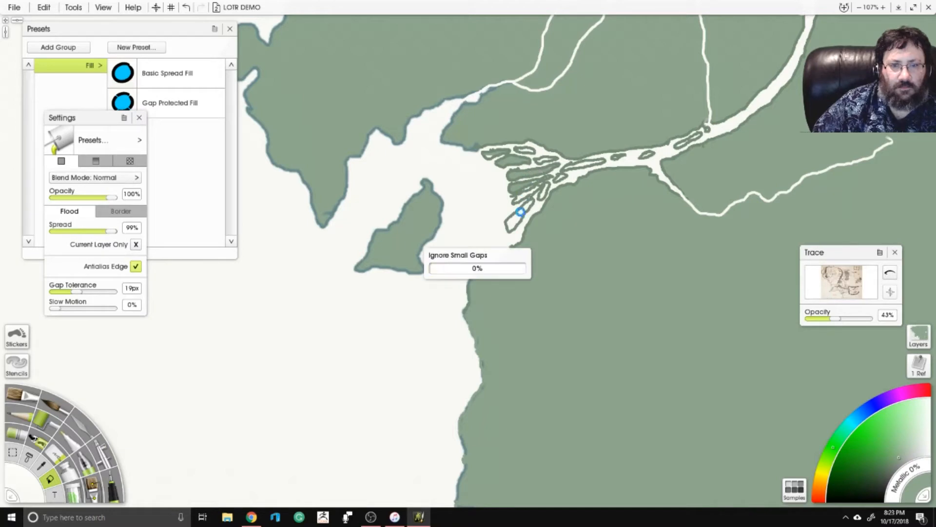
pyautogui.click(515, 215)
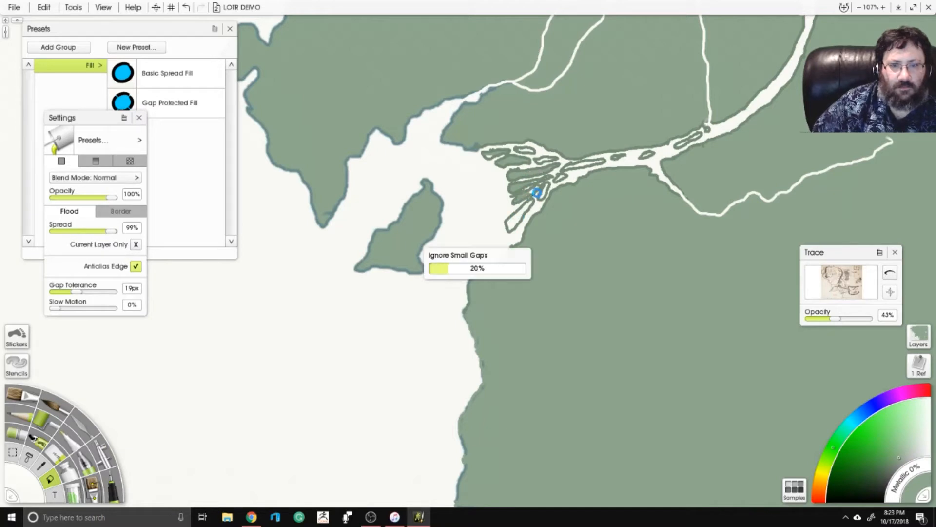
# Fill the remaining small islets in the upper delta and along the river channel with the muted green.
pyautogui.click(583, 173)
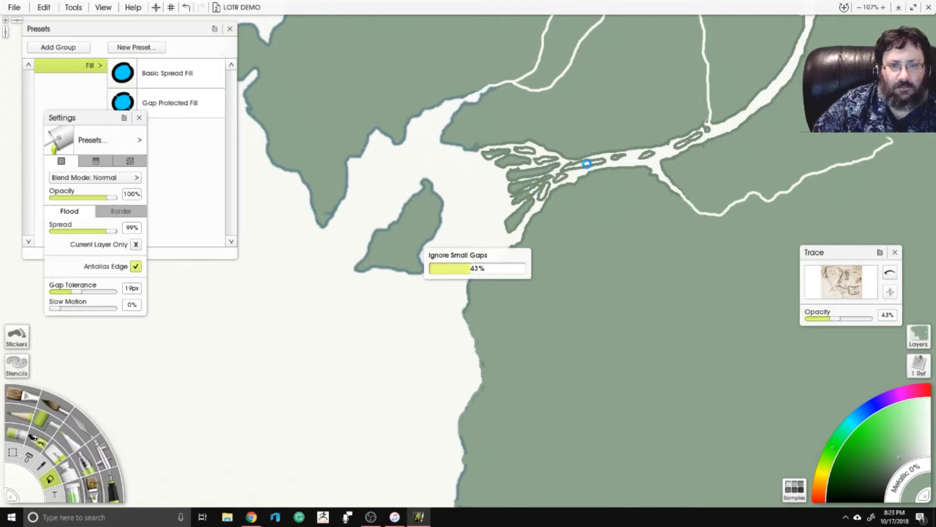
pyautogui.click(562, 176)
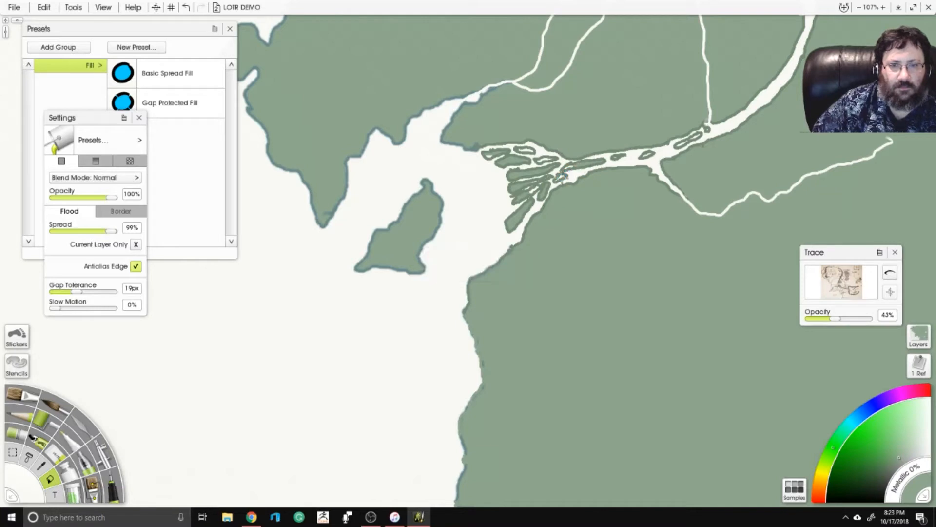
pyautogui.click(551, 162)
pyautogui.click(542, 160)
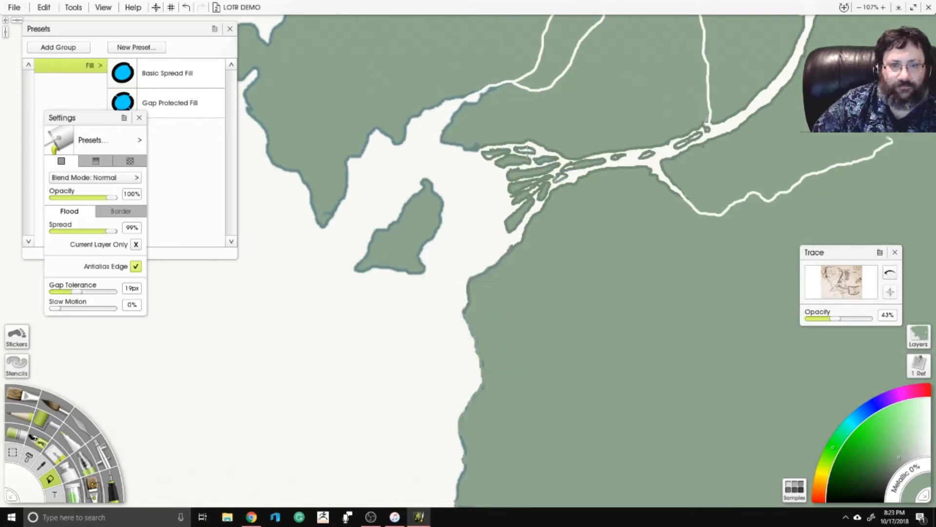
pyautogui.click(527, 149)
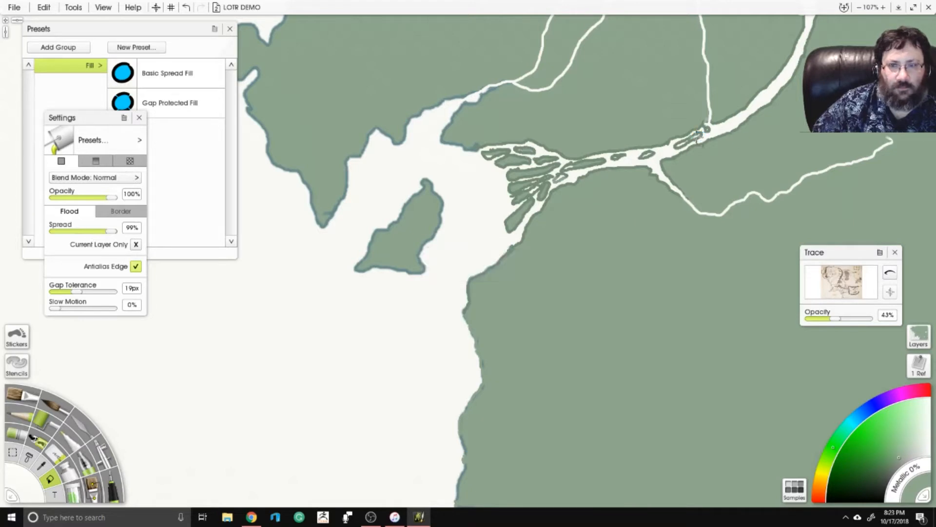
pyautogui.click(675, 144)
pyautogui.click(646, 154)
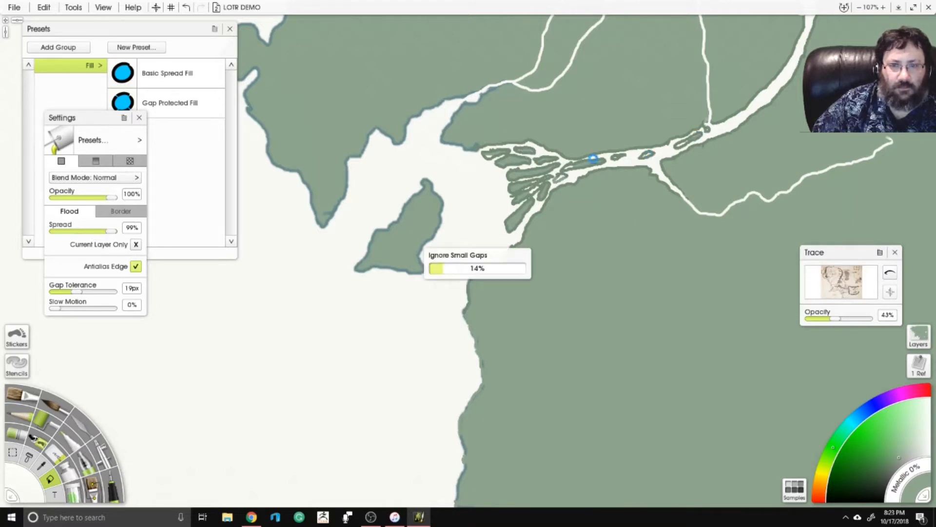
# Lock the transparency of Layer 2.
pyautogui.scroll(-6, 495, 207)
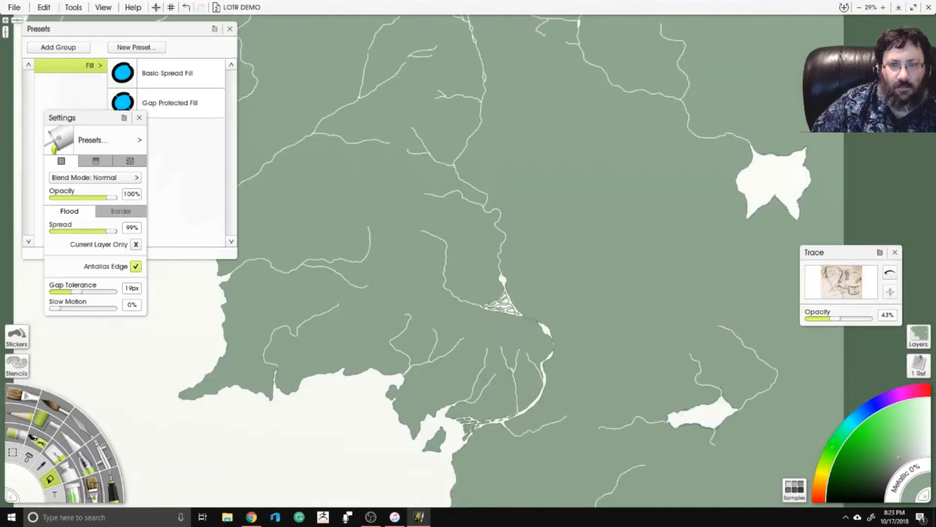
pyautogui.moveTo(496, 346); pyautogui.dragTo(558, 411)
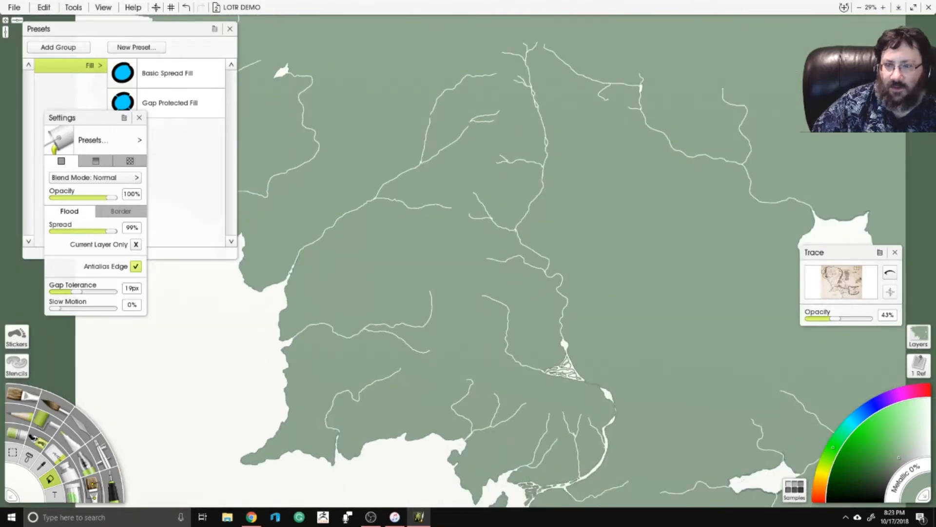
pyautogui.click(890, 272)
pyautogui.click(887, 274)
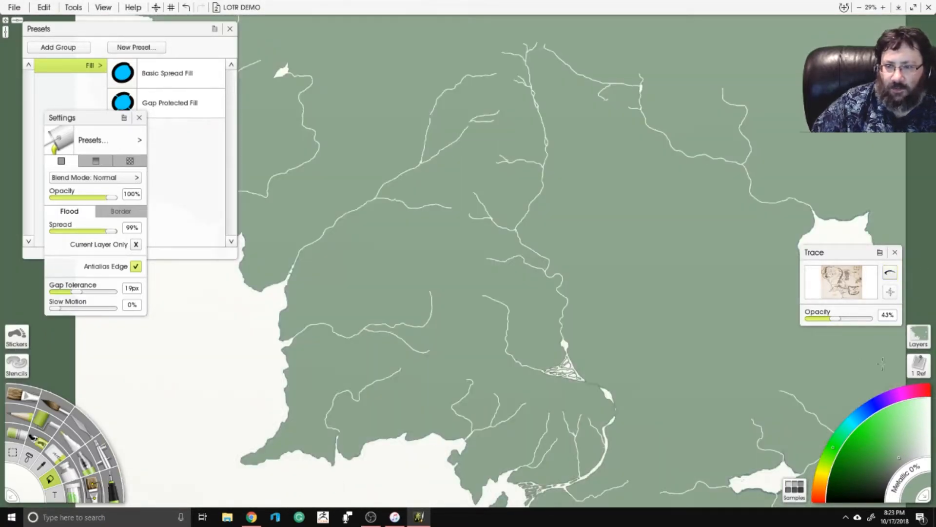
pyautogui.click(902, 331)
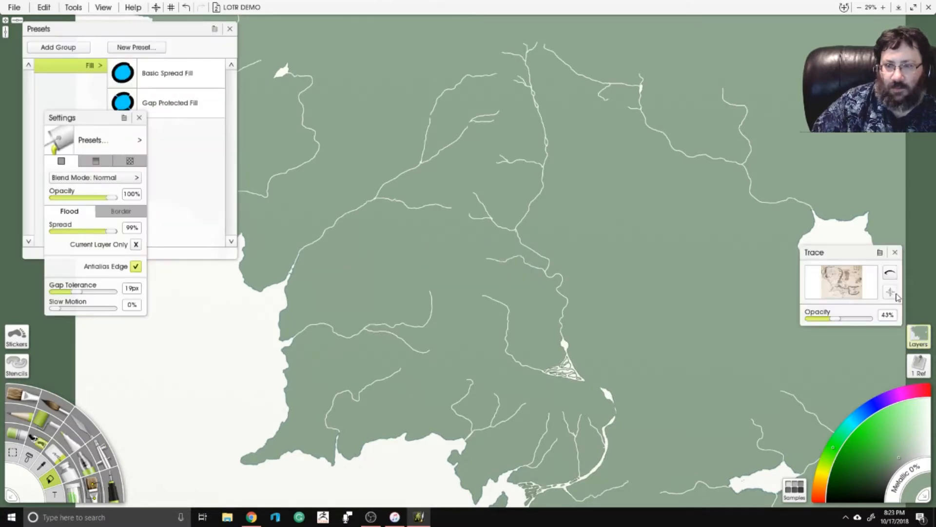
pyautogui.click(918, 335)
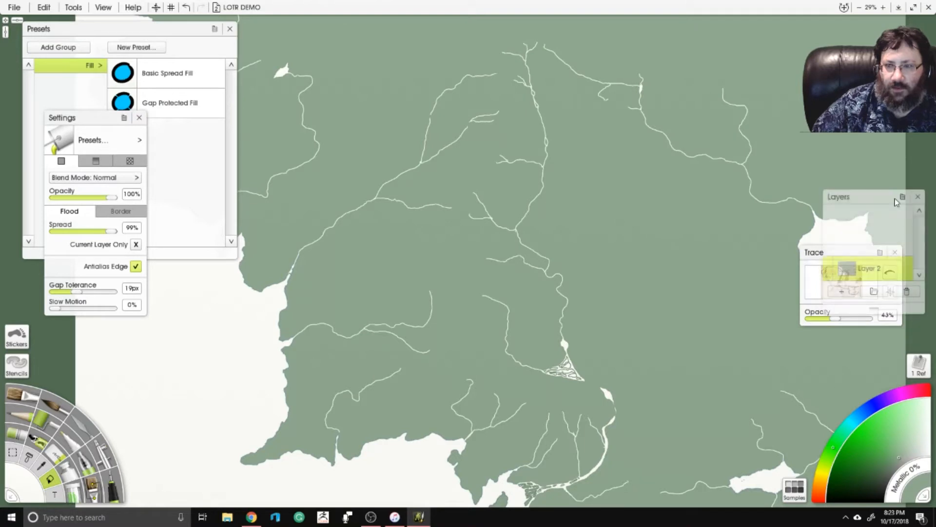
pyautogui.click(907, 267)
pyautogui.click(905, 278)
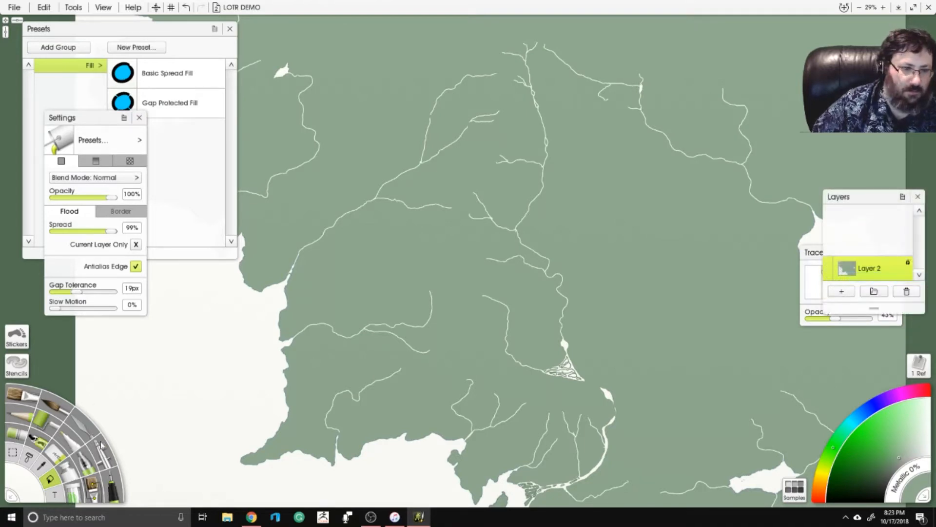
# Squeeze thick muted-green strokes over the western land and coast from north to south, using the Paint Tube at 500% size.
pyautogui.click(108, 493)
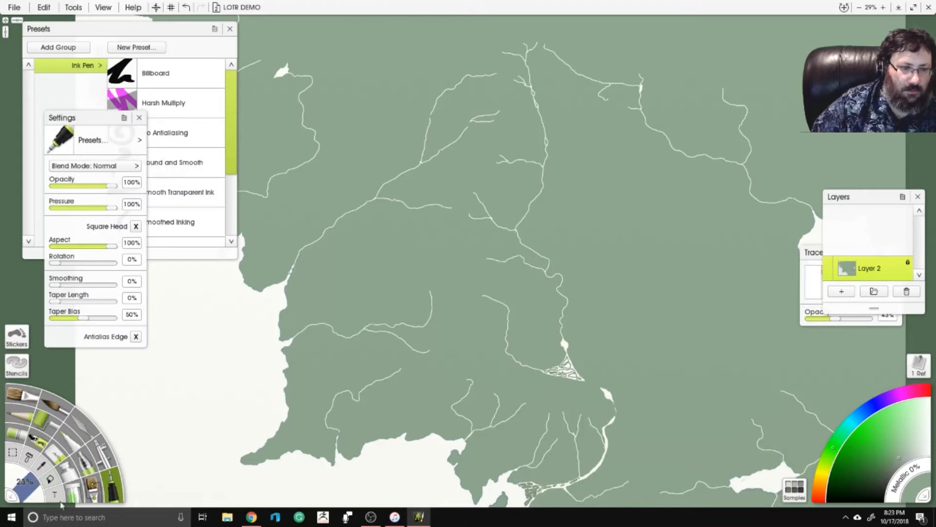
pyautogui.click(63, 477)
pyautogui.scroll(-2, 374, 305)
pyautogui.moveTo(374, 305); pyautogui.dragTo(399, 326)
pyautogui.scroll(2, 468, 247)
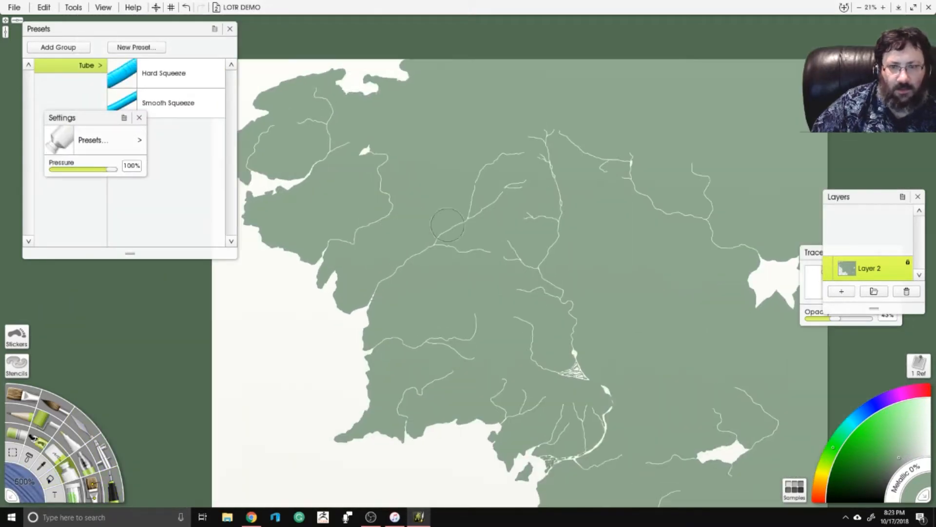
pyautogui.scroll(-2, 477, 258)
pyautogui.moveTo(477, 258); pyautogui.dragTo(496, 276)
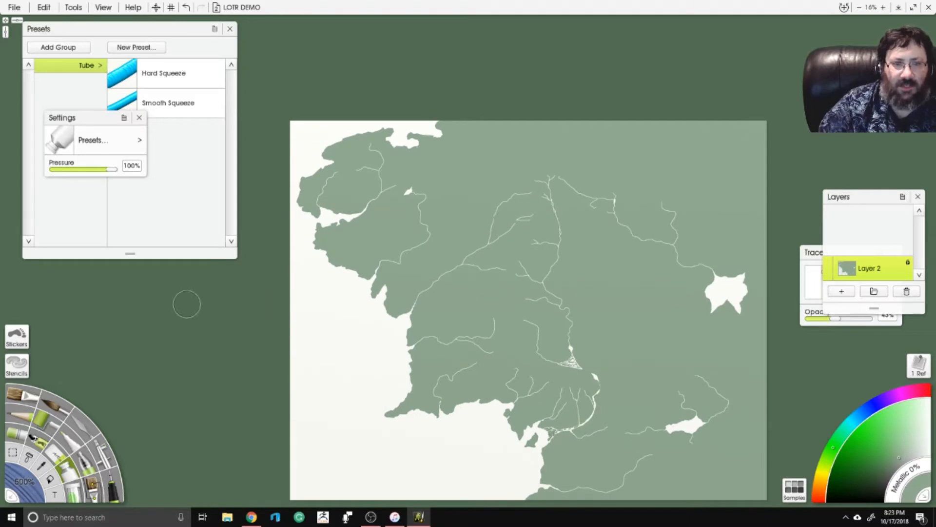
pyautogui.moveTo(381, 127)
pyautogui.mouseDown()
pyautogui.moveTo(329, 159)
pyautogui.moveTo(342, 149)
pyautogui.moveTo(303, 207)
pyautogui.moveTo(389, 209)
pyautogui.moveTo(319, 231)
pyautogui.moveTo(345, 271)
pyautogui.moveTo(384, 267)
pyautogui.moveTo(396, 307)
pyautogui.moveTo(464, 246)
pyautogui.moveTo(510, 178)
pyautogui.moveTo(526, 217)
pyautogui.moveTo(507, 263)
pyautogui.moveTo(442, 276)
pyautogui.moveTo(421, 307)
pyautogui.moveTo(418, 344)
pyautogui.moveTo(497, 320)
pyautogui.moveTo(477, 348)
pyautogui.moveTo(419, 359)
pyautogui.moveTo(403, 398)
pyautogui.moveTo(477, 399)
pyautogui.moveTo(521, 377)
pyautogui.moveTo(506, 419)
pyautogui.moveTo(539, 410)
pyautogui.moveTo(549, 469)
pyautogui.moveTo(574, 481)
pyautogui.moveTo(506, 503)
pyautogui.mouseUp()
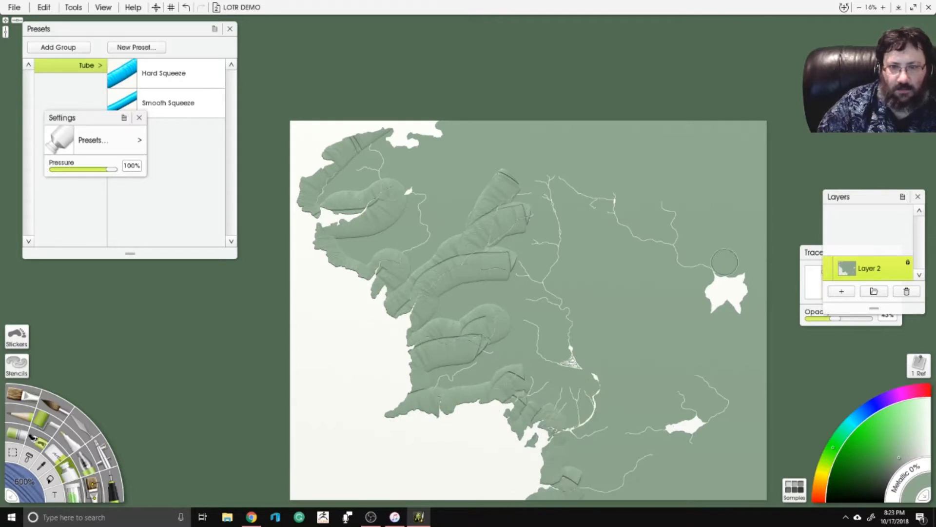
# Apply thick paint around the Sea of Rhun, along its northern river and over the northwestern and central rivers down to the inland delta.
pyautogui.moveTo(715, 266)
pyautogui.mouseDown()
pyautogui.moveTo(749, 295)
pyautogui.moveTo(727, 318)
pyautogui.moveTo(702, 301)
pyautogui.moveTo(703, 272)
pyautogui.moveTo(620, 232)
pyautogui.moveTo(609, 208)
pyautogui.moveTo(551, 168)
pyautogui.mouseUp()
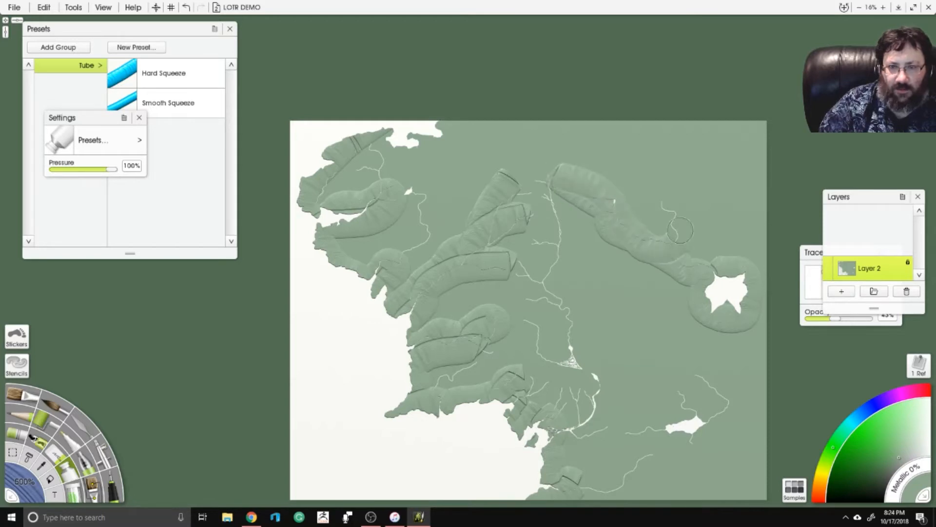
pyautogui.moveTo(680, 230)
pyautogui.mouseDown()
pyautogui.moveTo(659, 201)
pyautogui.moveTo(672, 234)
pyautogui.moveTo(630, 238)
pyautogui.moveTo(579, 193)
pyautogui.moveTo(552, 184)
pyautogui.moveTo(552, 256)
pyautogui.moveTo(529, 285)
pyautogui.moveTo(502, 249)
pyautogui.moveTo(523, 265)
pyautogui.moveTo(542, 224)
pyautogui.moveTo(522, 200)
pyautogui.moveTo(492, 241)
pyautogui.moveTo(400, 296)
pyautogui.moveTo(372, 280)
pyautogui.moveTo(422, 232)
pyautogui.moveTo(418, 198)
pyautogui.moveTo(378, 182)
pyautogui.moveTo(371, 146)
pyautogui.moveTo(376, 173)
pyautogui.moveTo(321, 172)
pyautogui.mouseUp()
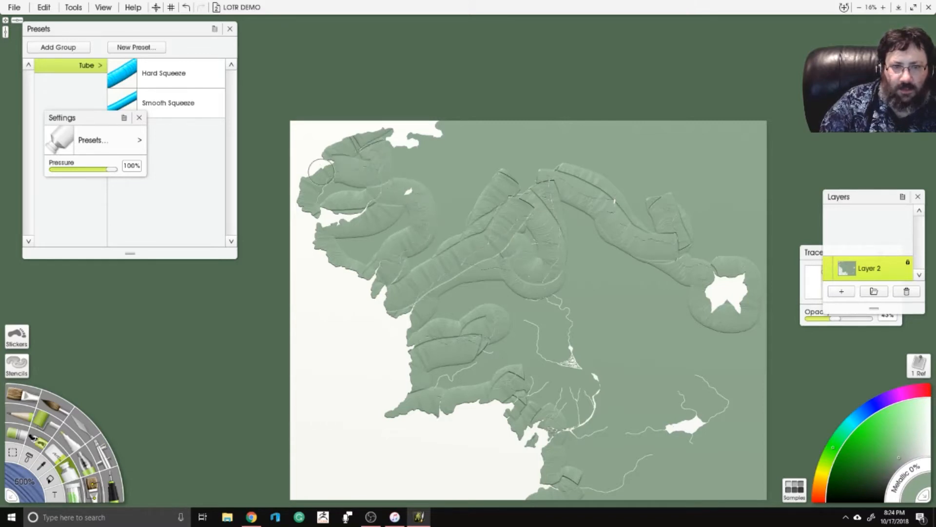
pyautogui.moveTo(532, 263)
pyautogui.mouseDown()
pyautogui.moveTo(510, 201)
pyautogui.moveTo(535, 233)
pyautogui.moveTo(546, 273)
pyautogui.moveTo(529, 297)
pyautogui.moveTo(488, 256)
pyautogui.moveTo(461, 262)
pyautogui.mouseUp()
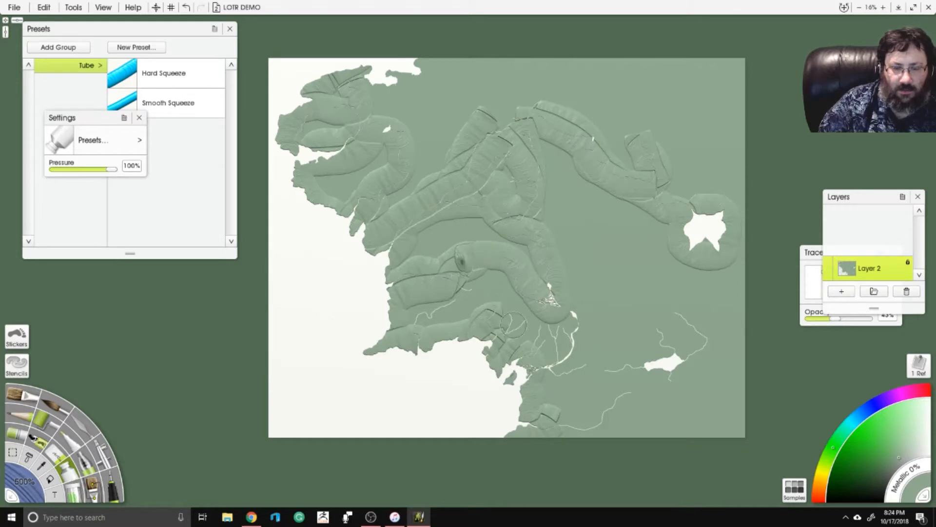
# Switch to the Instant Erase eraser and unlock the transparency of Layer 2.
pyautogui.click(58, 455)
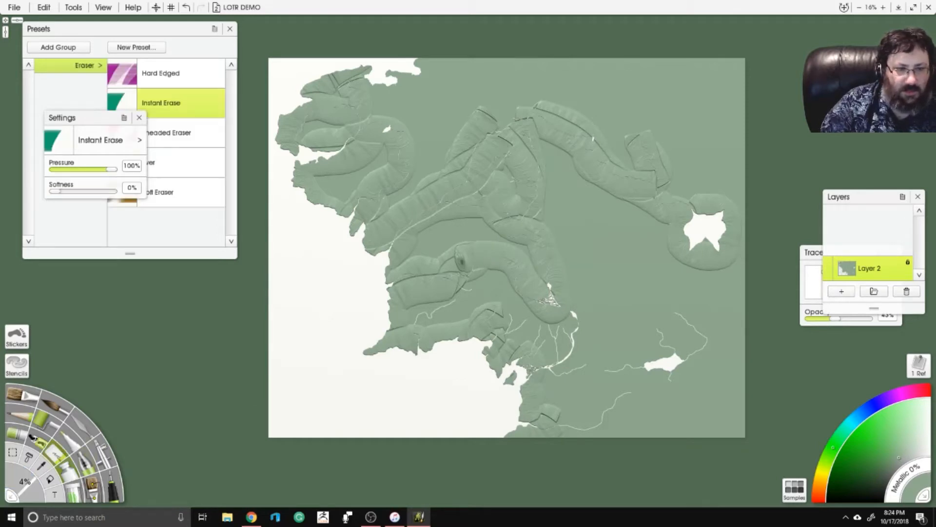
pyautogui.click(908, 261)
pyautogui.click(907, 277)
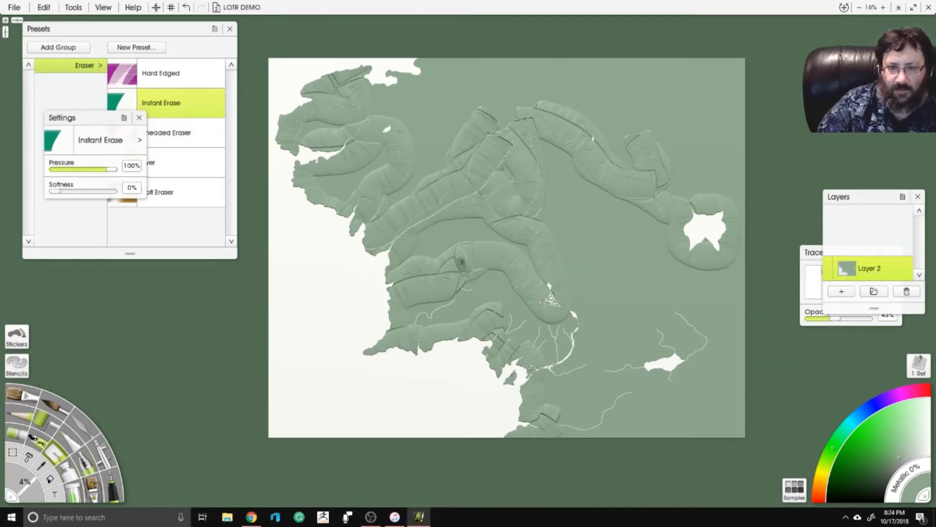
# Lock the transparency of Layer 2 again for the inland delta.
pyautogui.scroll(6, 562, 239)
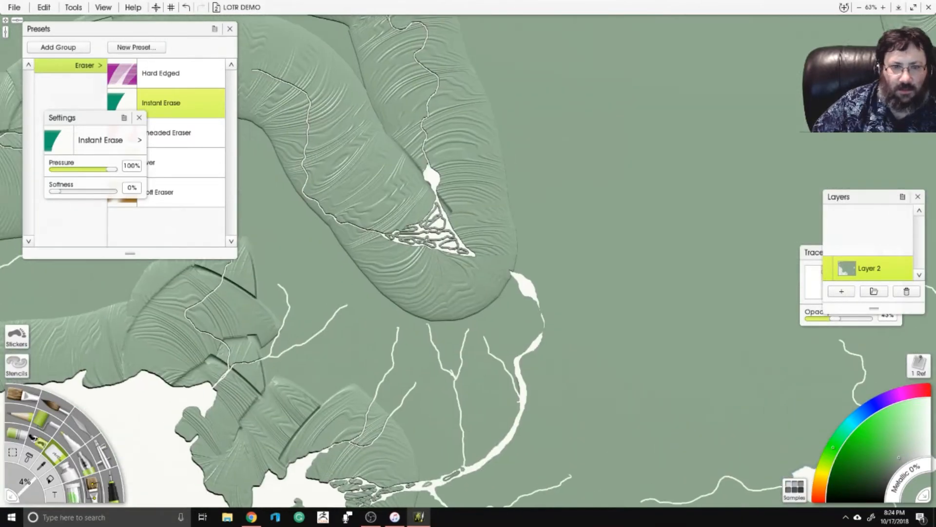
pyautogui.moveTo(492, 254); pyautogui.dragTo(532, 273)
pyautogui.click(115, 484)
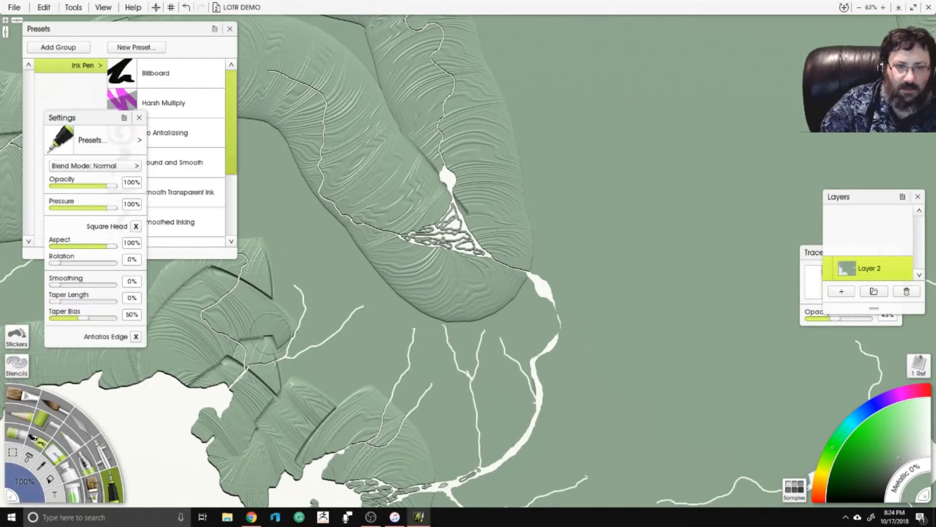
pyautogui.click(50, 479)
pyautogui.scroll(5, 495, 161)
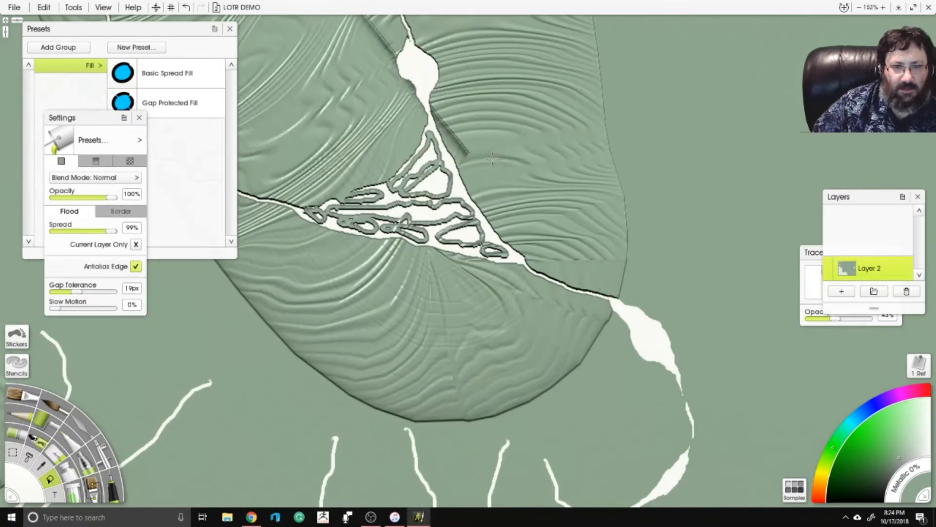
pyautogui.click(908, 263)
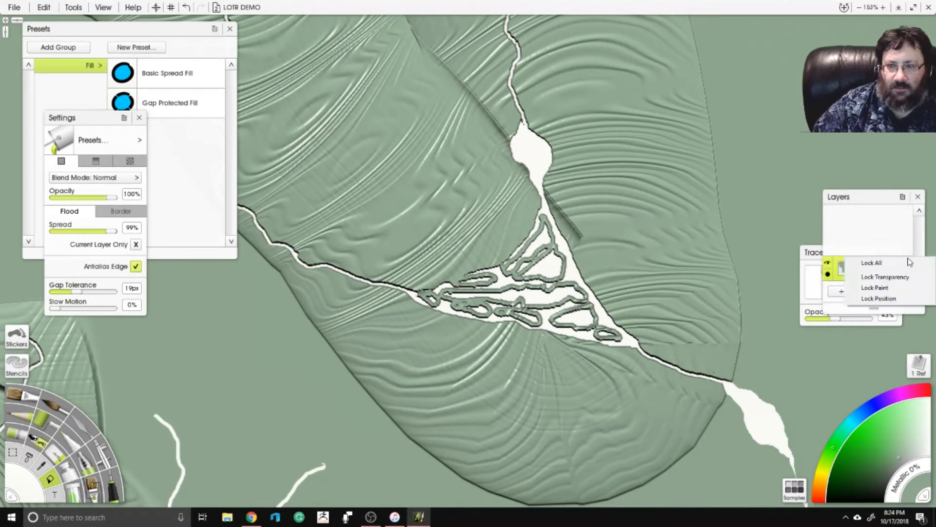
pyautogui.click(892, 274)
# Enlarge the Instant Erase eraser to 100% size, try erasing over the inland delta islands and undo the attempt.
pyautogui.click(61, 458)
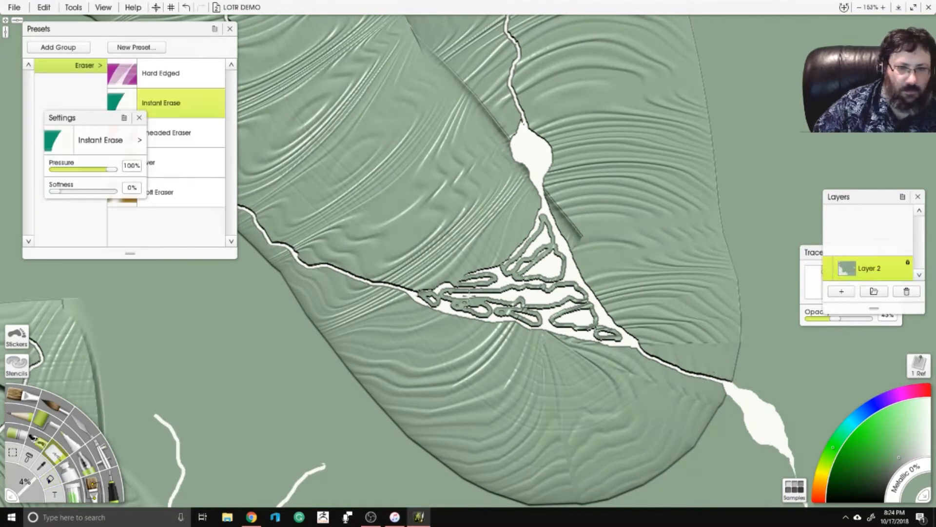
pyautogui.moveTo(46, 495); pyautogui.dragTo(227, 515)
pyautogui.moveTo(500, 229)
pyautogui.mouseDown()
pyautogui.moveTo(530, 237)
pyautogui.moveTo(507, 267)
pyautogui.mouseUp()
pyautogui.hotkey('ctrl', 'z')
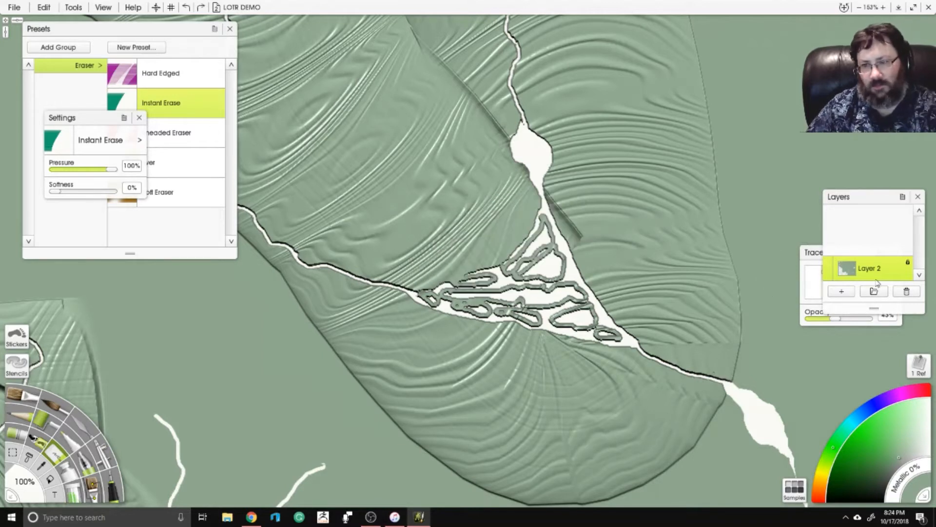
# Unlock the transparency of Layer 2 and erase a round spot over the eastern islands of the inland delta.
pyautogui.click(908, 262)
pyautogui.click(905, 277)
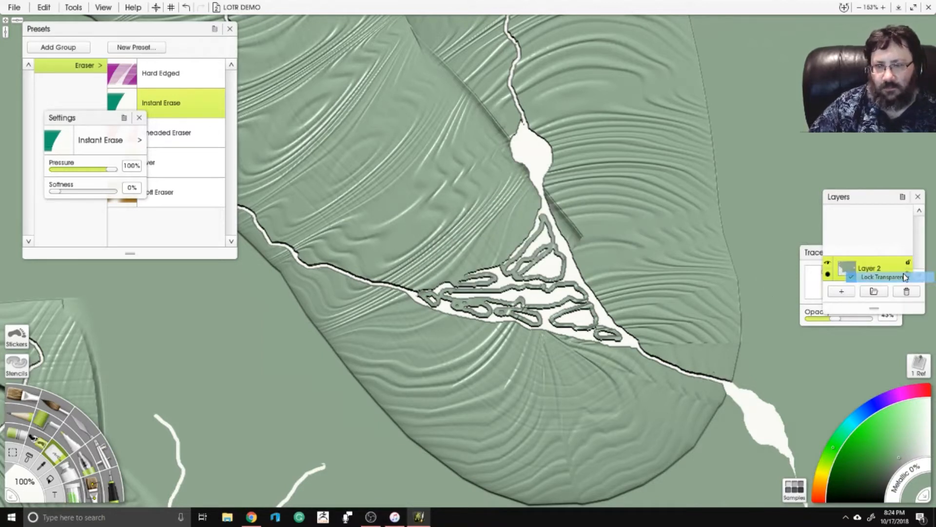
pyautogui.click(563, 282)
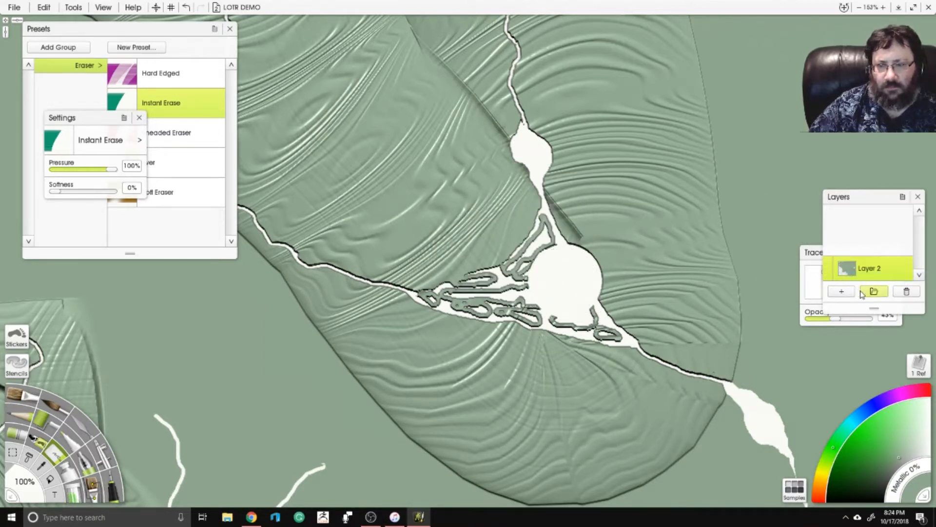
# Lower the canvas opacity to 0% and set the canvas color to olive brown with RGB 117, 129, 96.
pyautogui.rightClick(737, 157)
pyautogui.click(780, 249)
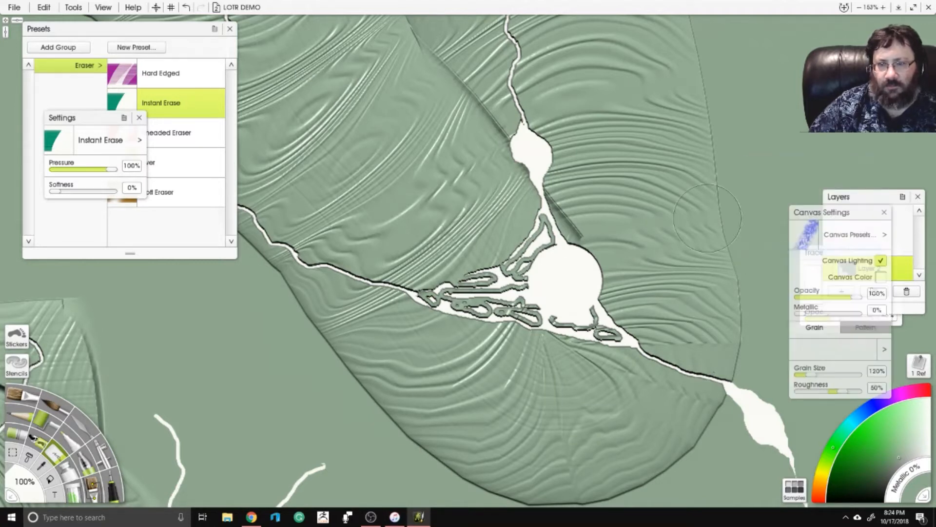
pyautogui.click(881, 262)
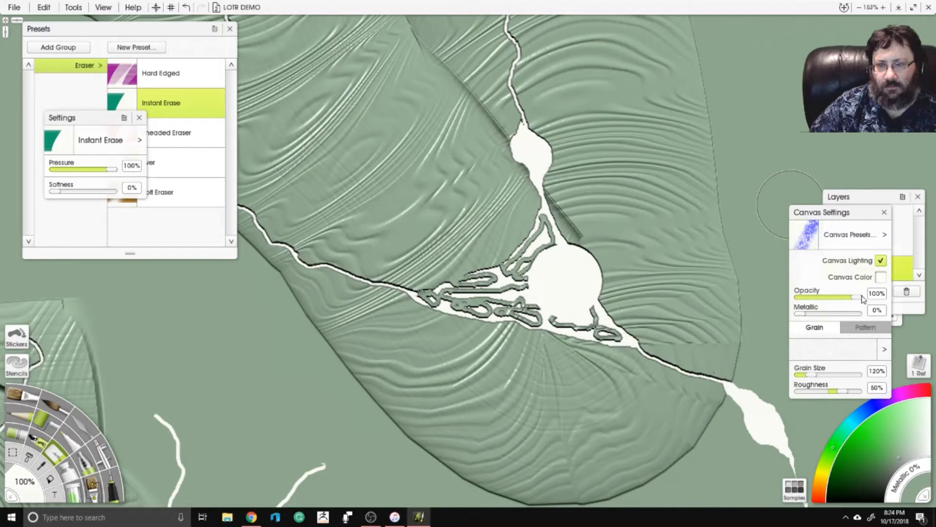
pyautogui.moveTo(858, 297); pyautogui.dragTo(769, 301)
pyautogui.click(881, 277)
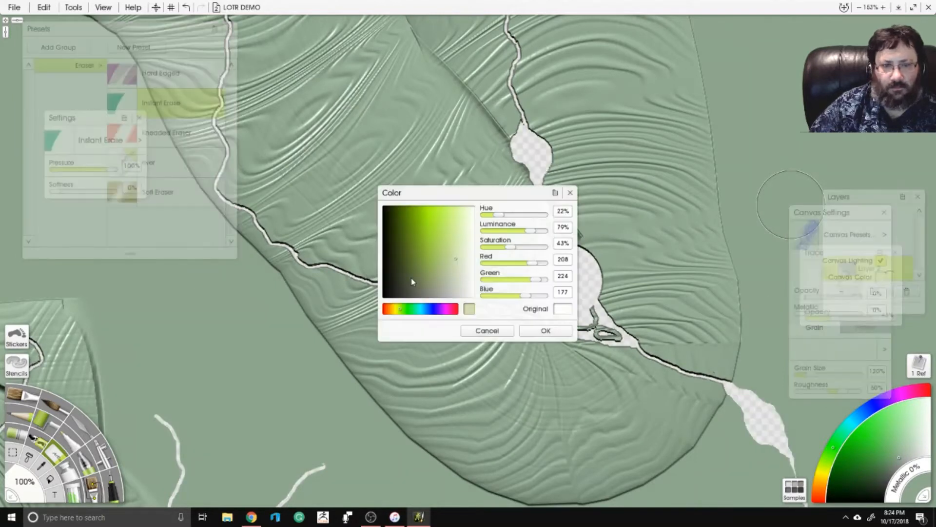
pyautogui.moveTo(411, 282); pyautogui.dragTo(423, 283)
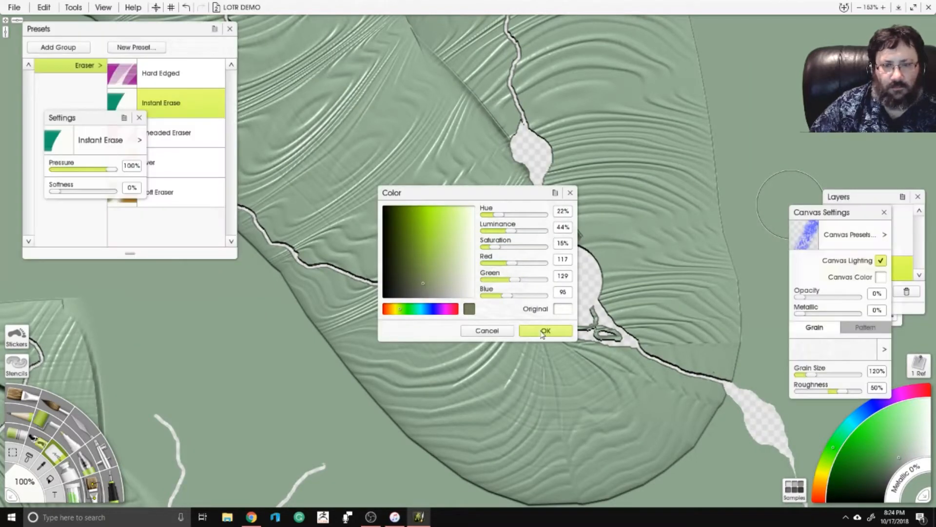
pyautogui.click(544, 331)
# Erase over more of the inland delta islands and undo the last two erase strokes.
pyautogui.moveTo(551, 302)
pyautogui.mouseDown()
pyautogui.moveTo(576, 302)
pyautogui.moveTo(576, 314)
pyautogui.mouseUp()
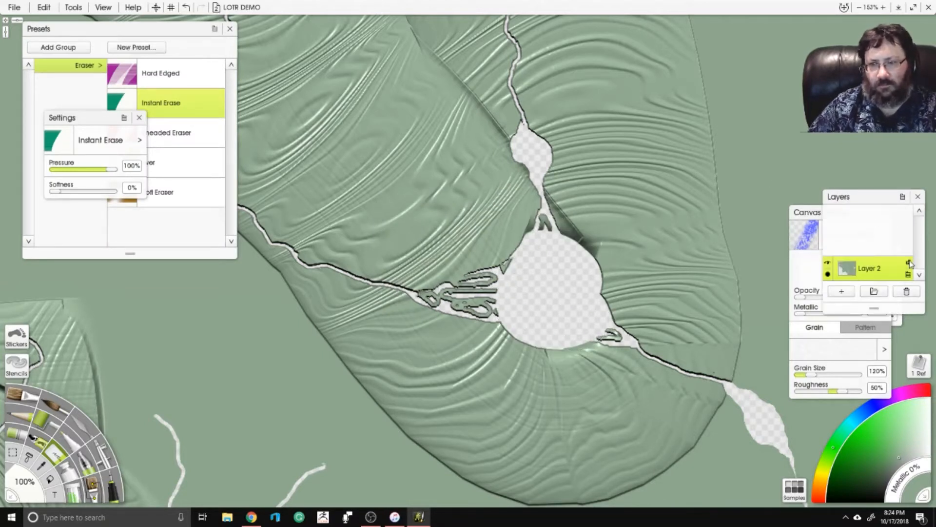
pyautogui.hotkey('ctrl', 'z')
pyautogui.hotkey('ctrl', 'z')
# Lock the transparency of Layer 2 and erase across the inland delta islands and the land around them.
pyautogui.click(908, 263)
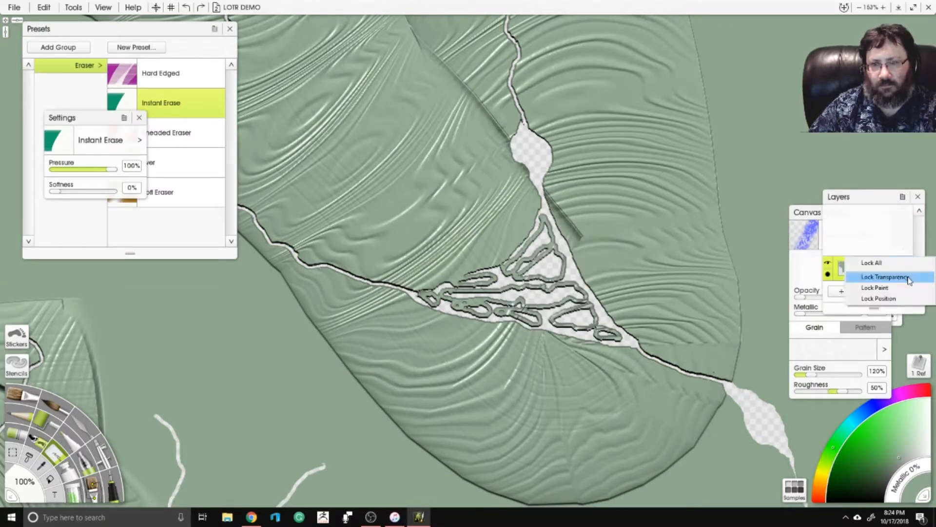
pyautogui.click(908, 277)
pyautogui.moveTo(538, 273)
pyautogui.mouseDown()
pyautogui.moveTo(568, 312)
pyautogui.moveTo(559, 267)
pyautogui.moveTo(395, 327)
pyautogui.moveTo(600, 356)
pyautogui.moveTo(631, 342)
pyautogui.mouseUp()
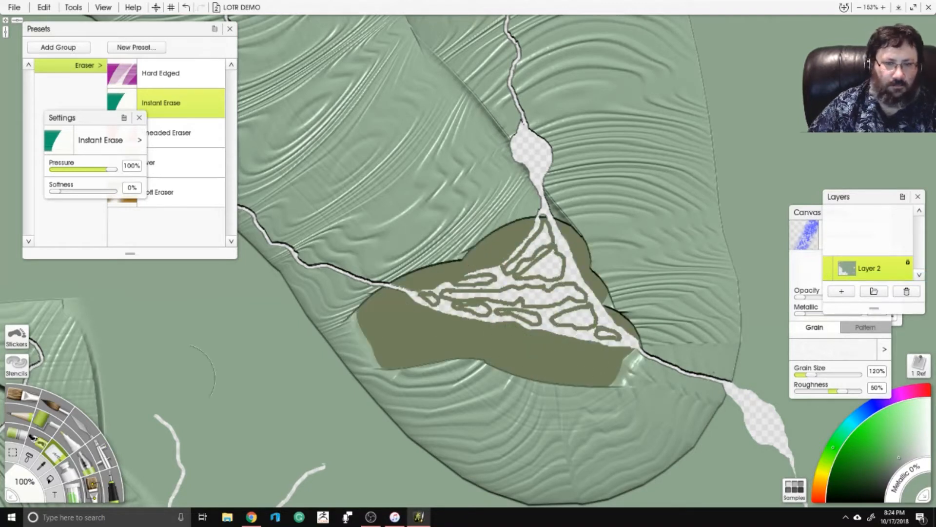
# Unlock the transparency of Layer 2 and flood fill the eastern and central delta islands with green.
pyautogui.click(51, 480)
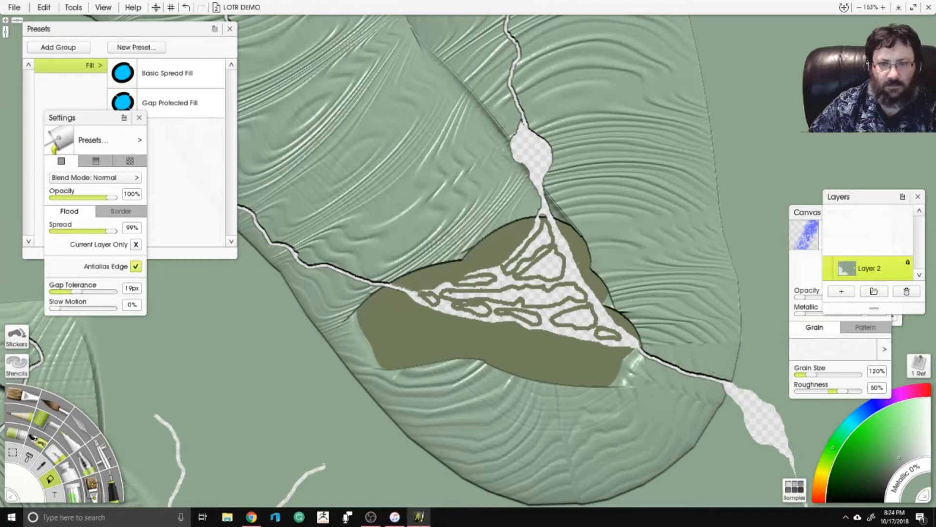
pyautogui.click(906, 264)
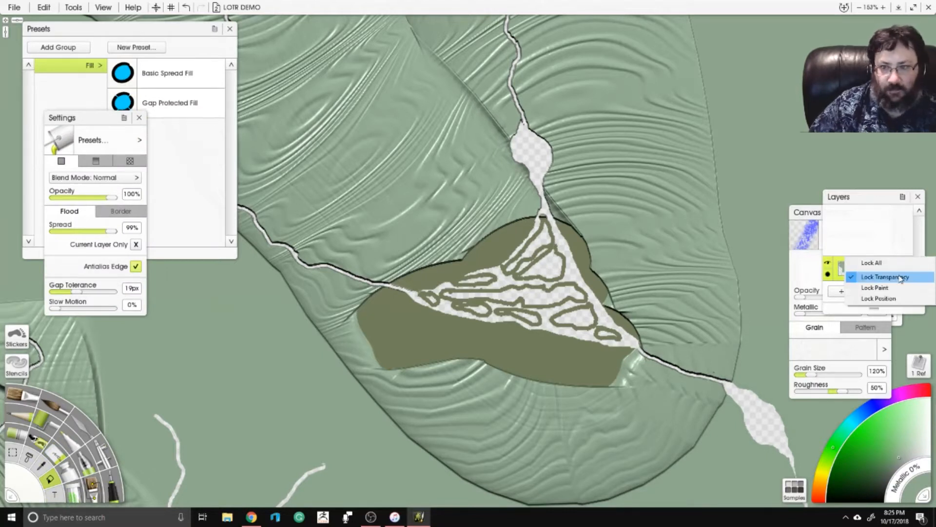
pyautogui.click(902, 276)
pyautogui.moveTo(548, 265); pyautogui.dragTo(562, 295)
pyautogui.click(563, 294)
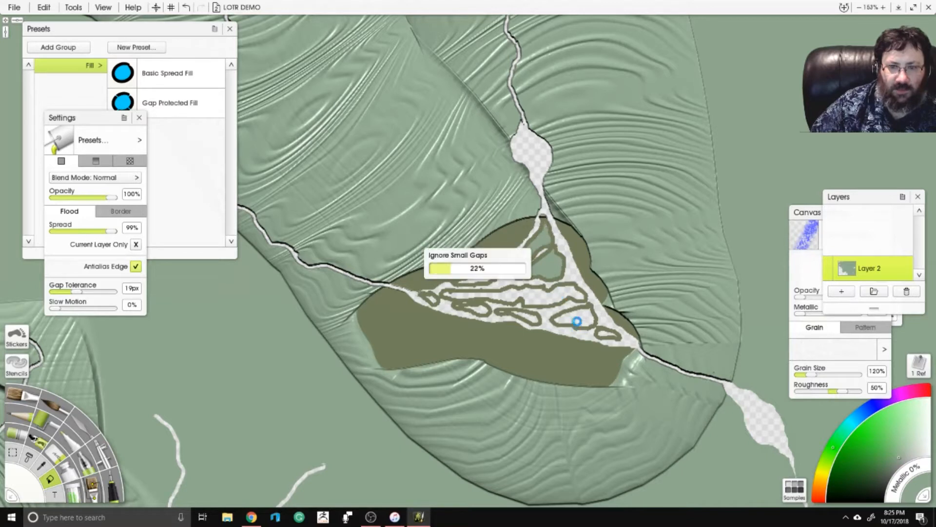
pyautogui.click(583, 318)
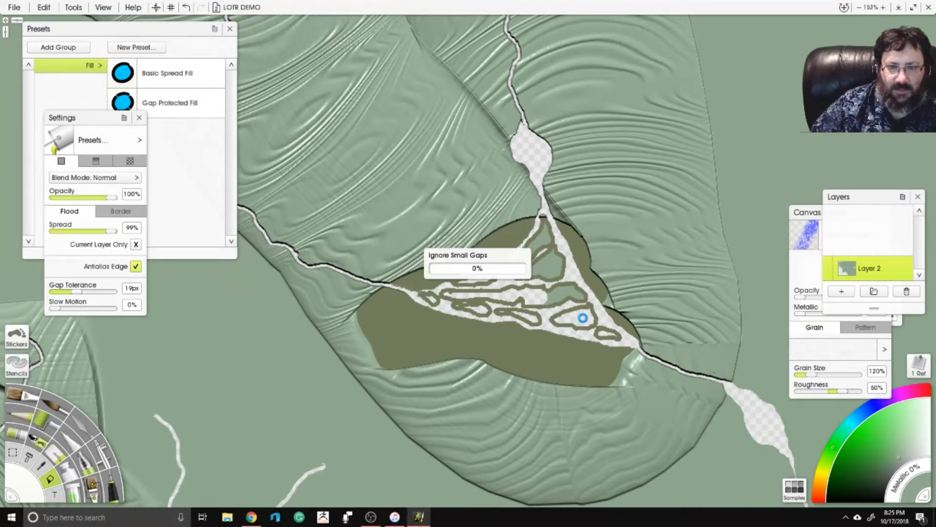
pyautogui.click(606, 334)
pyautogui.click(534, 317)
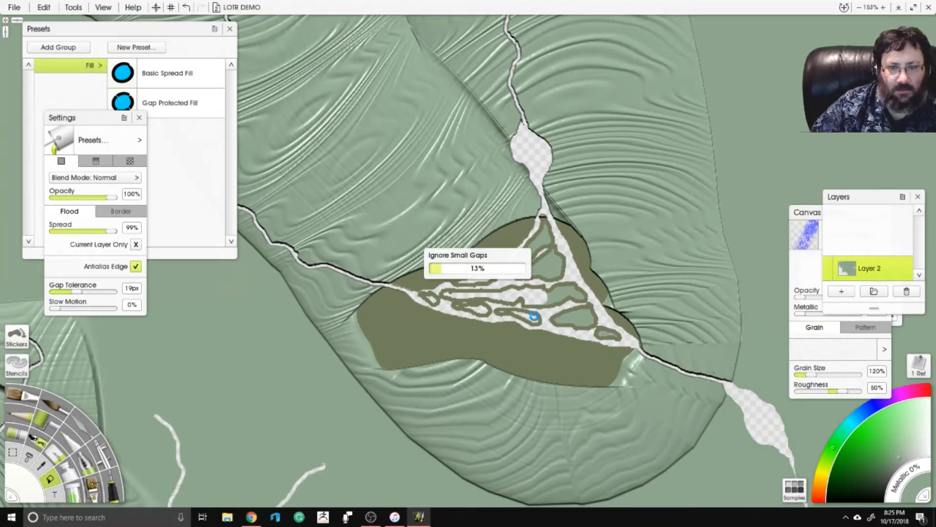
pyautogui.click(497, 310)
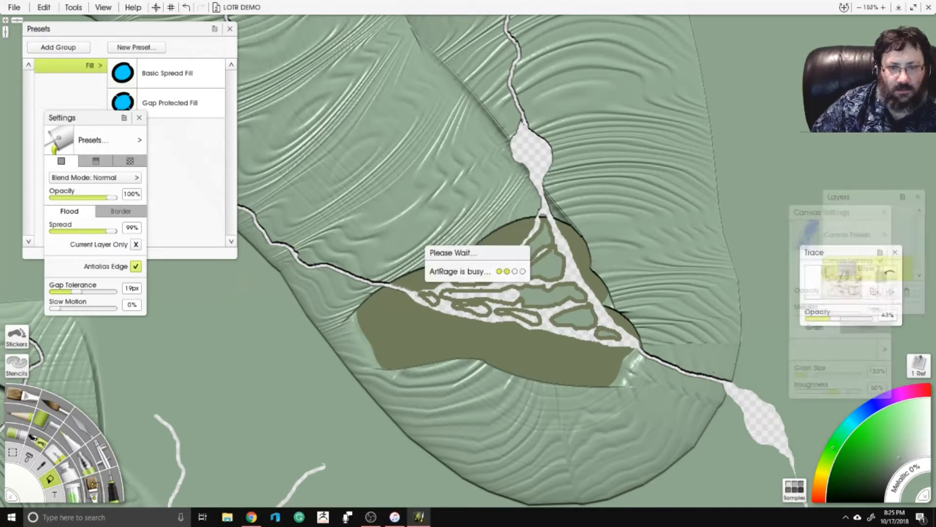
pyautogui.click(502, 295)
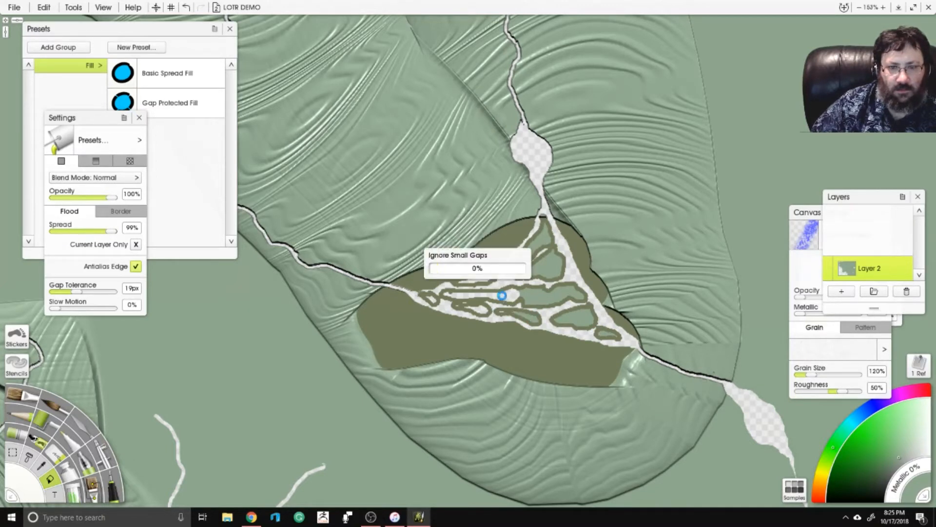
# Switch to the Basic Spread Fill preset and fill the remaining western delta islands with green.
pyautogui.click(129, 80)
pyautogui.click(465, 294)
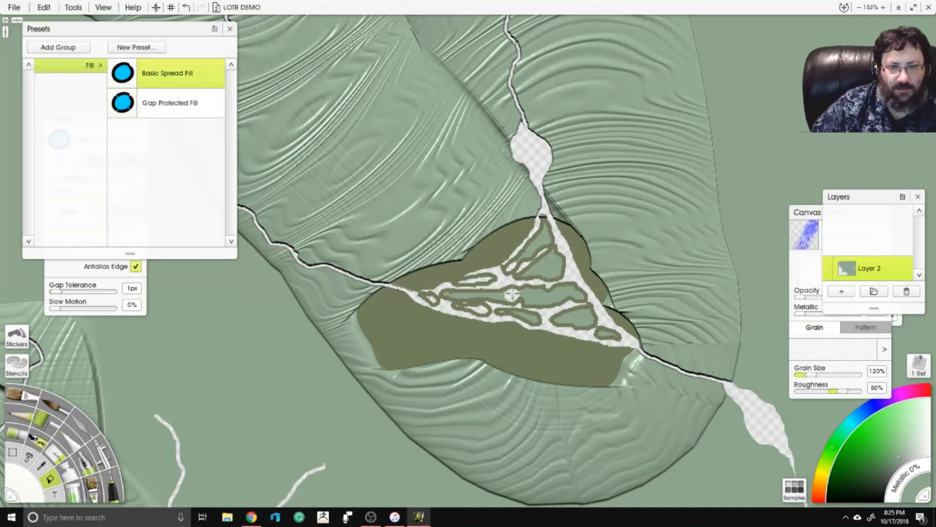
pyautogui.click(512, 294)
pyautogui.click(477, 309)
pyautogui.click(483, 277)
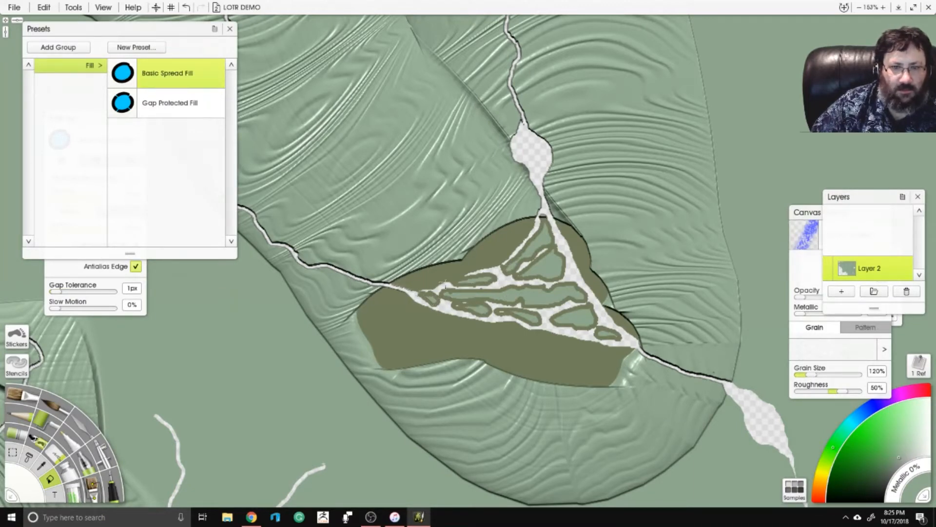
# Switch to the paint tube and lock the transparency of Layer 2 for painting the wider map.
pyautogui.scroll(-8, 445, 284)
pyautogui.moveTo(445, 285); pyautogui.dragTo(525, 461)
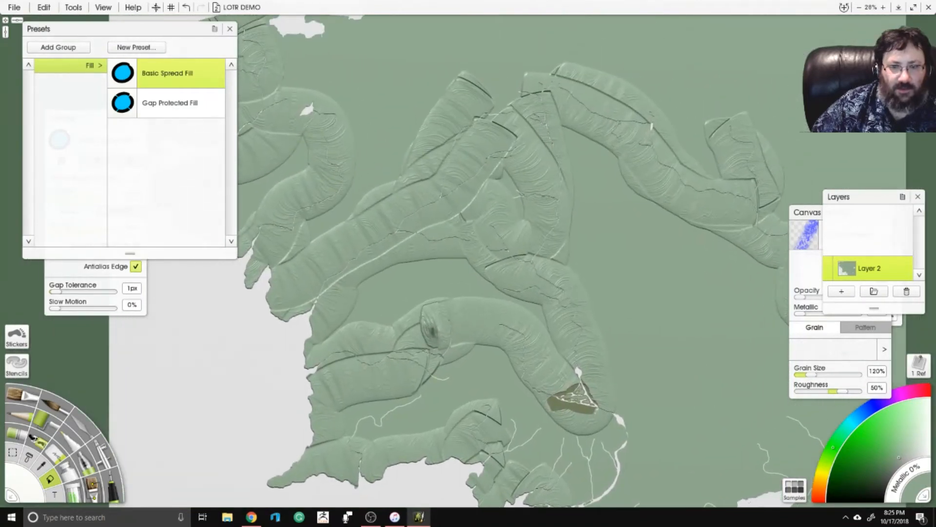
pyautogui.moveTo(565, 428); pyautogui.dragTo(501, 384)
pyautogui.click(64, 471)
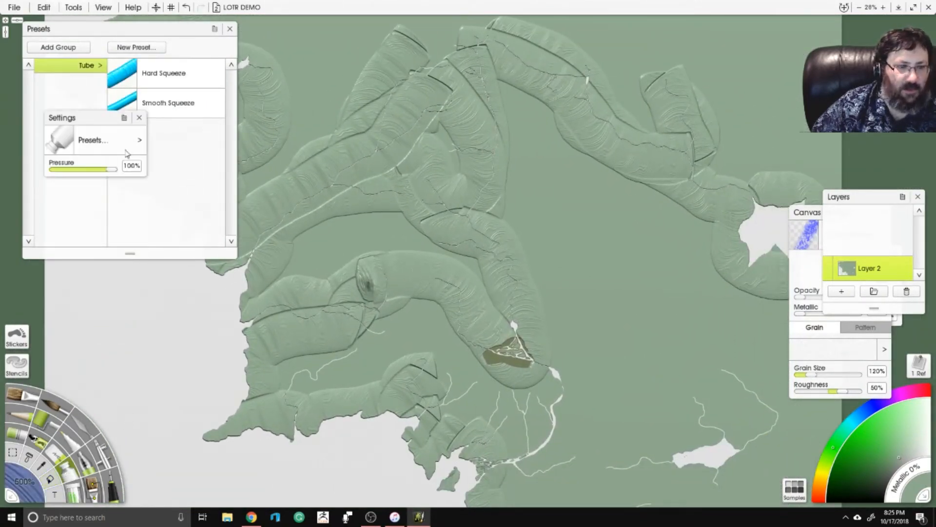
pyautogui.click(909, 264)
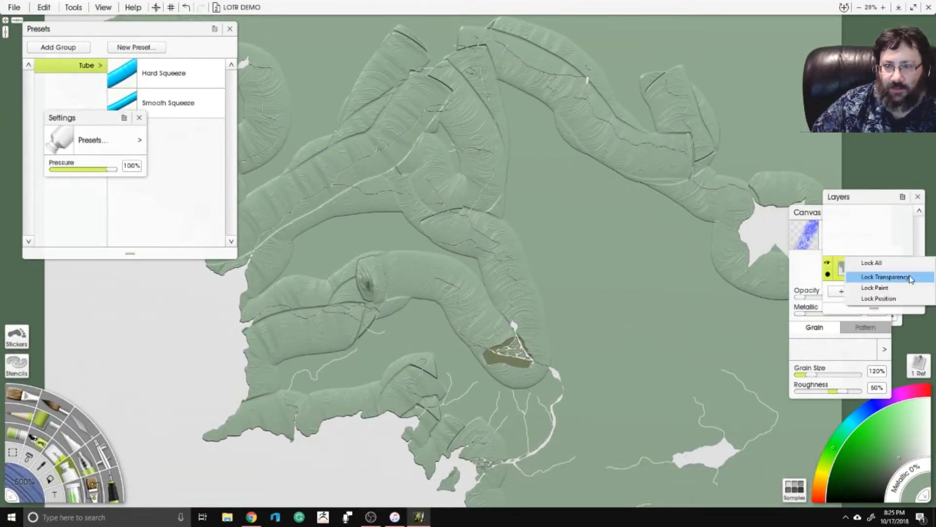
pyautogui.click(908, 274)
# Close the canvas settings and show the tracing image at 13% opacity.
pyautogui.click(817, 275)
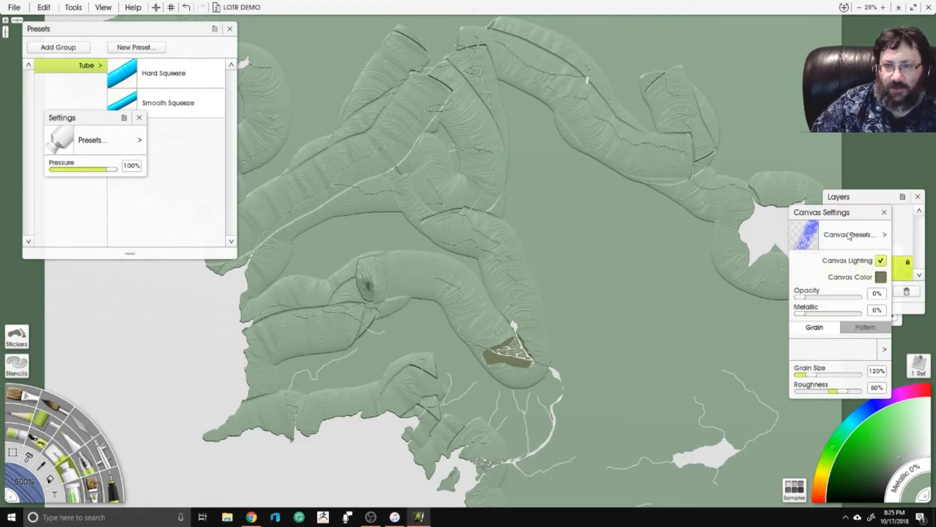
pyautogui.click(885, 213)
pyautogui.moveTo(873, 196); pyautogui.dragTo(868, 140)
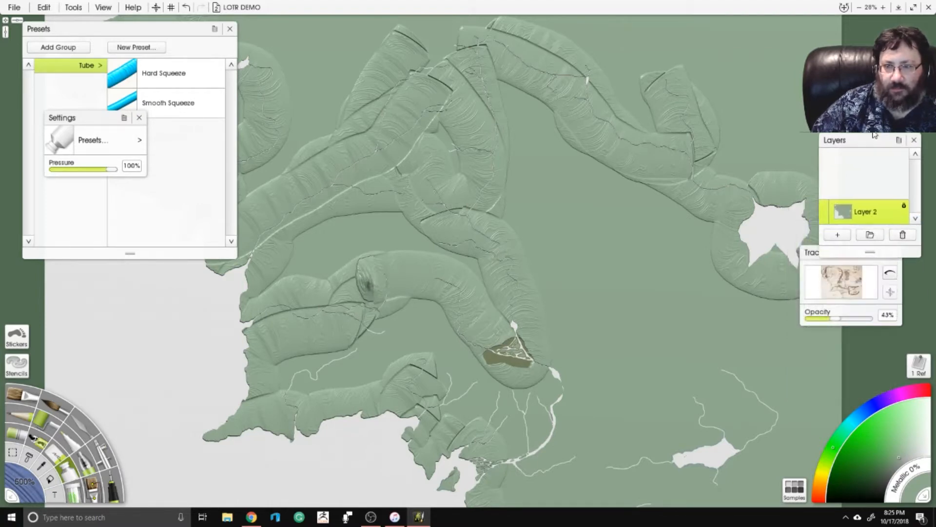
pyautogui.click(888, 273)
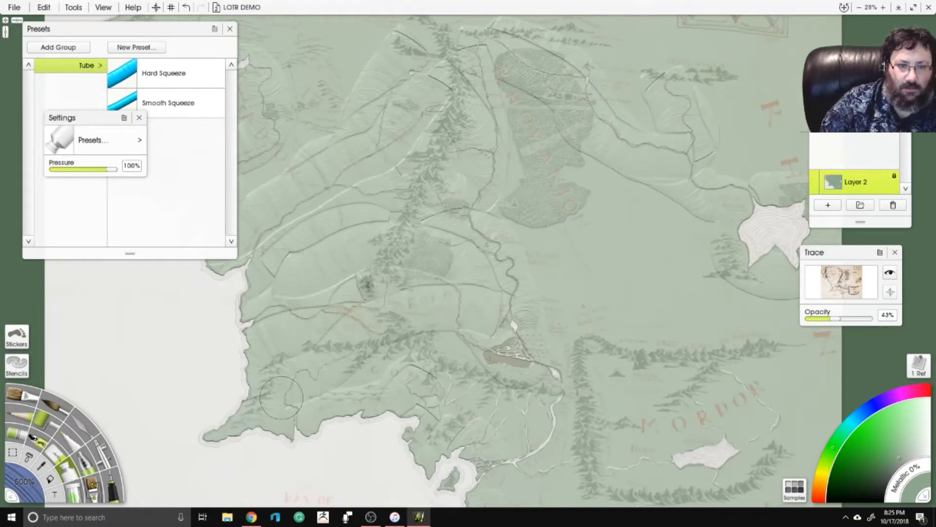
pyautogui.moveTo(840, 317); pyautogui.dragTo(814, 320)
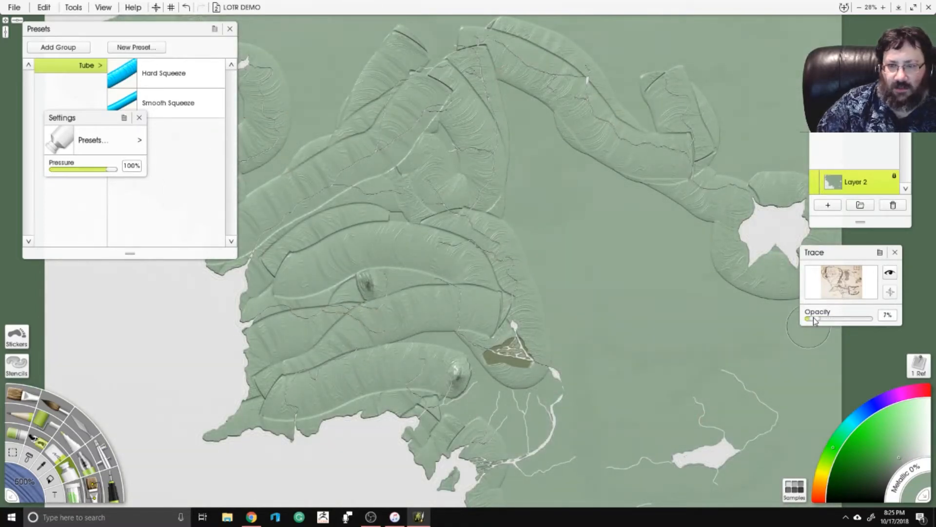
# Squeeze thick green paint strokes with the tube across the southern, central and eastern land.
pyautogui.moveTo(494, 392); pyautogui.dragTo(486, 313)
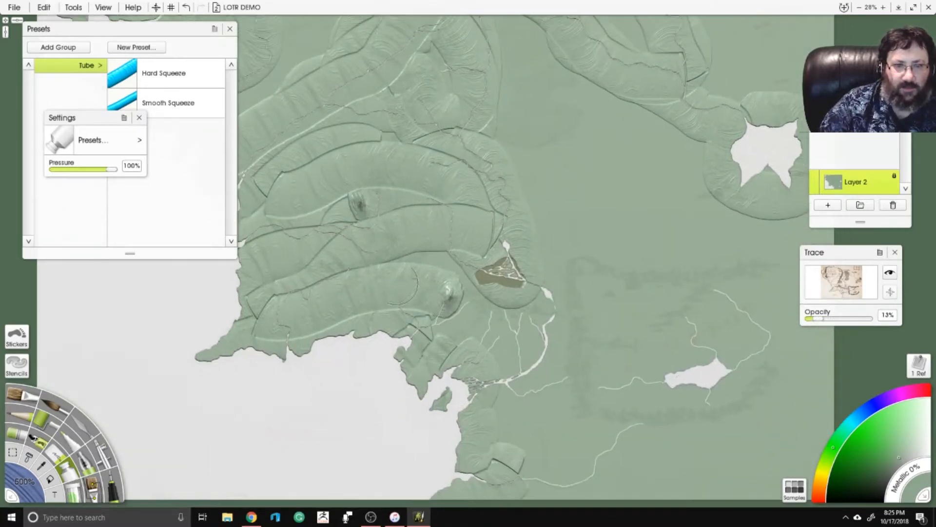
pyautogui.moveTo(373, 264)
pyautogui.mouseDown()
pyautogui.moveTo(457, 279)
pyautogui.moveTo(463, 312)
pyautogui.moveTo(451, 338)
pyautogui.moveTo(514, 342)
pyautogui.moveTo(535, 306)
pyautogui.moveTo(555, 337)
pyautogui.moveTo(496, 385)
pyautogui.moveTo(533, 396)
pyautogui.moveTo(619, 379)
pyautogui.moveTo(720, 380)
pyautogui.moveTo(757, 345)
pyautogui.moveTo(714, 284)
pyautogui.moveTo(684, 331)
pyautogui.moveTo(699, 365)
pyautogui.moveTo(545, 367)
pyautogui.moveTo(570, 279)
pyautogui.moveTo(584, 304)
pyautogui.moveTo(644, 322)
pyautogui.moveTo(731, 280)
pyautogui.moveTo(777, 330)
pyautogui.moveTo(747, 395)
pyautogui.moveTo(518, 420)
pyautogui.moveTo(521, 459)
pyautogui.moveTo(583, 472)
pyautogui.moveTo(661, 434)
pyautogui.mouseUp()
pyautogui.moveTo(616, 378)
pyautogui.mouseDown()
pyautogui.moveTo(522, 213)
pyautogui.moveTo(531, 285)
pyautogui.moveTo(499, 349)
pyautogui.mouseUp()
pyautogui.moveTo(644, 334)
pyautogui.mouseDown()
pyautogui.moveTo(742, 339)
pyautogui.moveTo(691, 306)
pyautogui.moveTo(640, 292)
pyautogui.moveTo(726, 292)
pyautogui.moveTo(644, 250)
pyautogui.moveTo(711, 184)
pyautogui.moveTo(686, 168)
pyautogui.moveTo(694, 120)
pyautogui.moveTo(663, 95)
pyautogui.mouseUp()
pyautogui.moveTo(682, 52)
pyautogui.mouseDown()
pyautogui.moveTo(657, 114)
pyautogui.moveTo(679, 214)
pyautogui.moveTo(492, 345)
pyautogui.moveTo(463, 253)
pyautogui.moveTo(442, 97)
pyautogui.moveTo(419, 62)
pyautogui.mouseUp()
pyautogui.moveTo(485, 298); pyautogui.dragTo(495, 434)
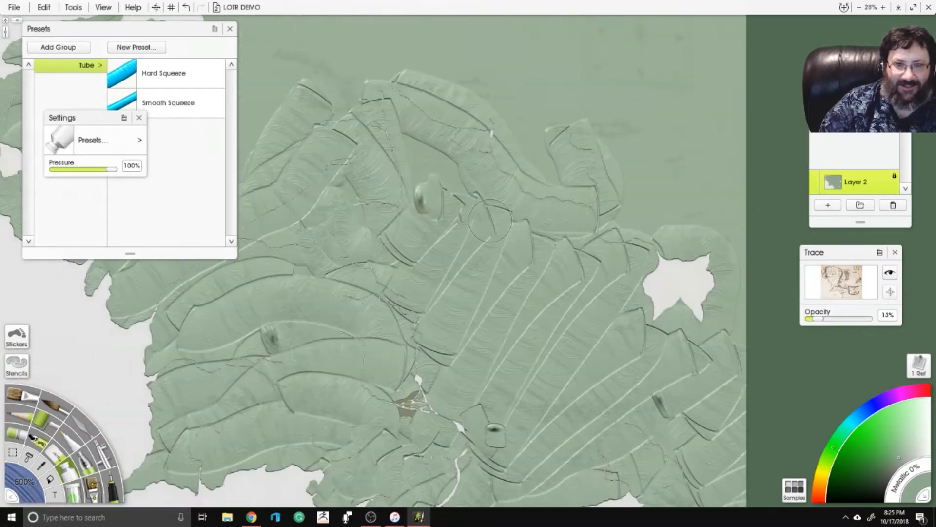
# Continue the thick green tube strokes over the northern land and the north-western peninsulas.
pyautogui.moveTo(429, 190)
pyautogui.mouseDown()
pyautogui.moveTo(459, 98)
pyautogui.moveTo(597, 71)
pyautogui.moveTo(701, 194)
pyautogui.moveTo(718, 159)
pyautogui.mouseUp()
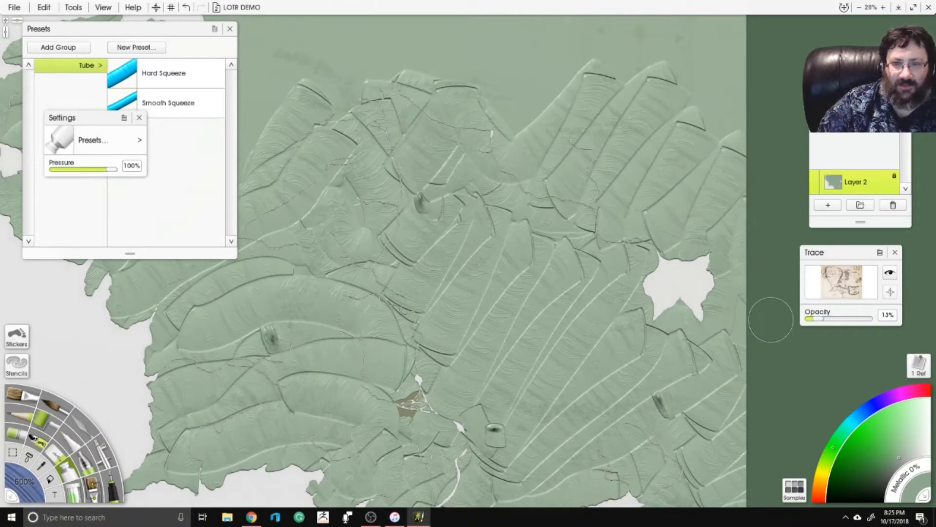
pyautogui.moveTo(392, 266); pyautogui.dragTo(694, 389)
pyautogui.moveTo(386, 210)
pyautogui.mouseDown()
pyautogui.moveTo(424, 250)
pyautogui.moveTo(594, 162)
pyautogui.moveTo(545, 319)
pyautogui.moveTo(671, 195)
pyautogui.moveTo(454, 147)
pyautogui.mouseUp()
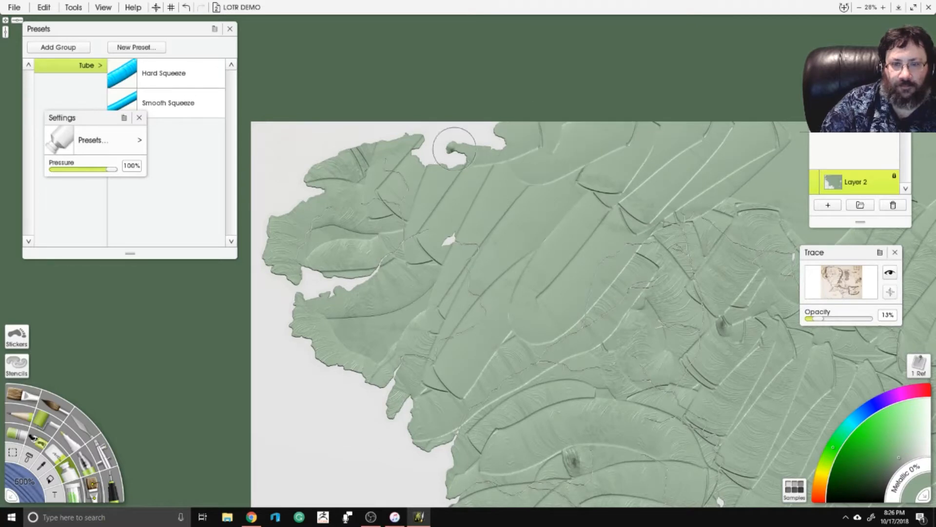
pyautogui.moveTo(746, 140)
pyautogui.mouseDown()
pyautogui.moveTo(550, 155)
pyautogui.moveTo(622, 143)
pyautogui.moveTo(647, 219)
pyautogui.moveTo(705, 256)
pyautogui.moveTo(858, 205)
pyautogui.moveTo(862, 248)
pyautogui.mouseUp()
pyautogui.moveTo(251, 296)
pyautogui.mouseDown()
pyautogui.moveTo(142, 364)
pyautogui.moveTo(192, 363)
pyautogui.mouseUp()
# Switch to the palette knife with the Harsh Chaos preset and try it at 500% size on the paint.
pyautogui.click(75, 434)
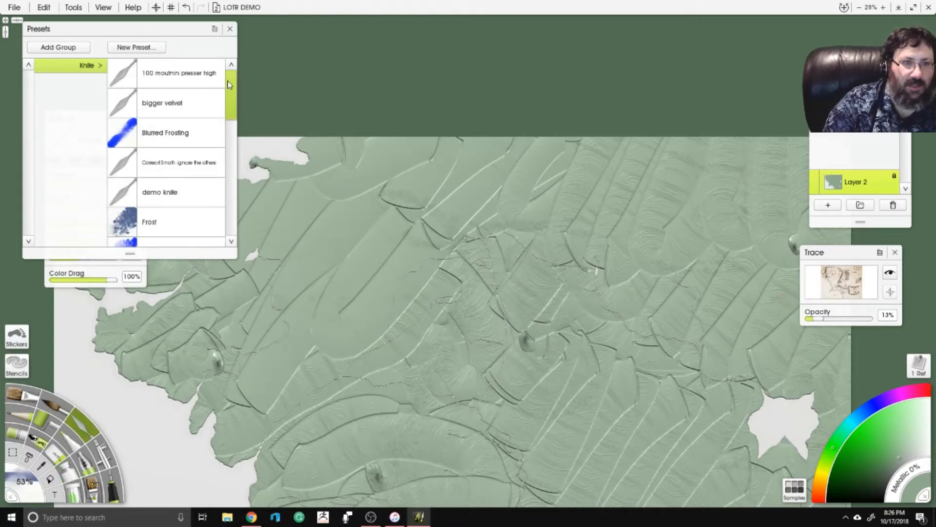
pyautogui.scroll(-10, 180, 146)
pyautogui.click(181, 114)
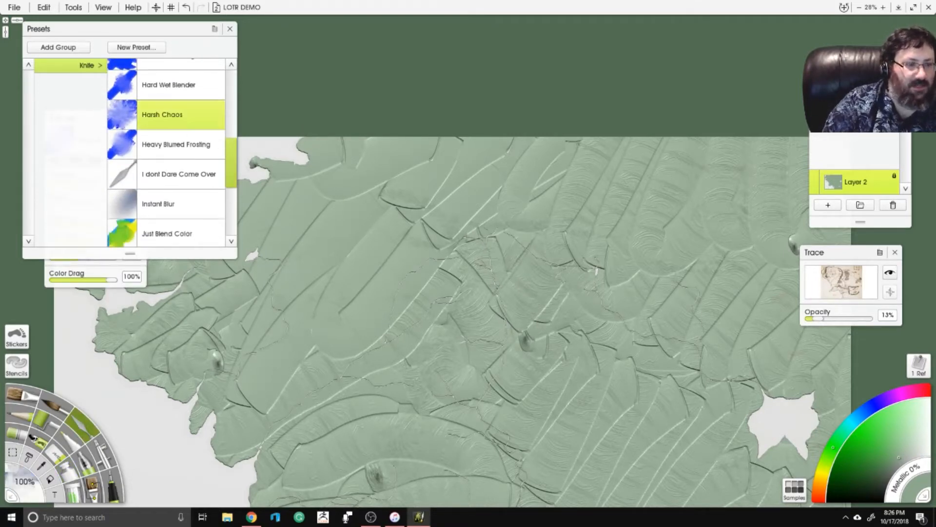
pyautogui.moveTo(33, 484); pyautogui.dragTo(31, 479)
pyautogui.click(31, 479)
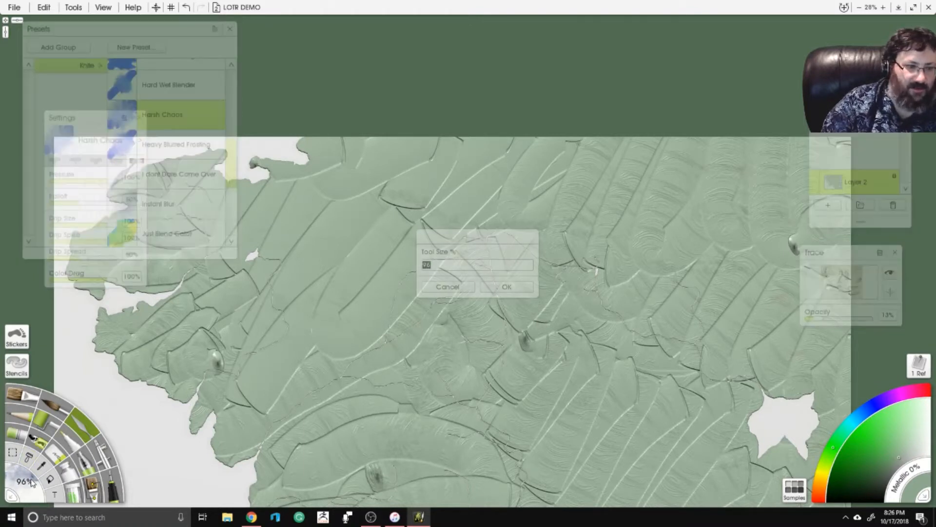
pyautogui.write('500')
pyautogui.press('Return')
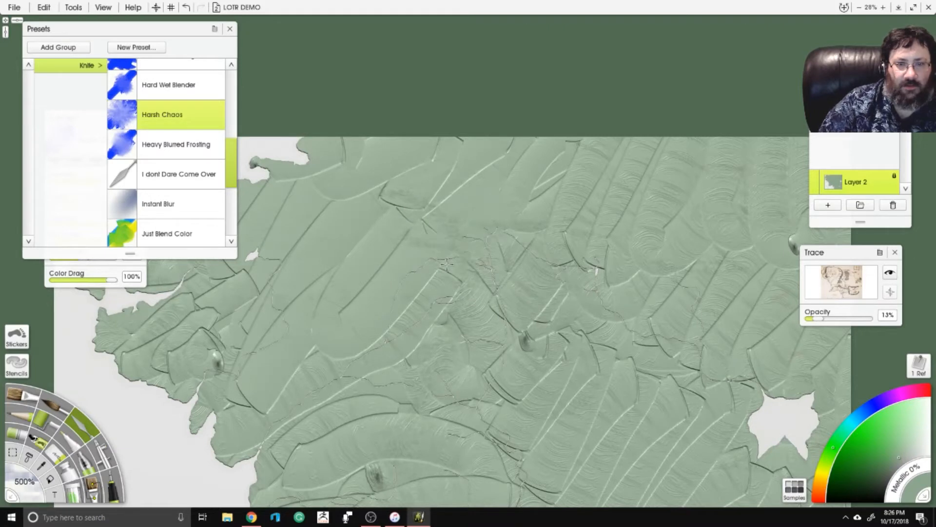
# Set the knife size to 250% and smear the thick paint over the north-western land and peninsulas.
pyautogui.click(15, 475)
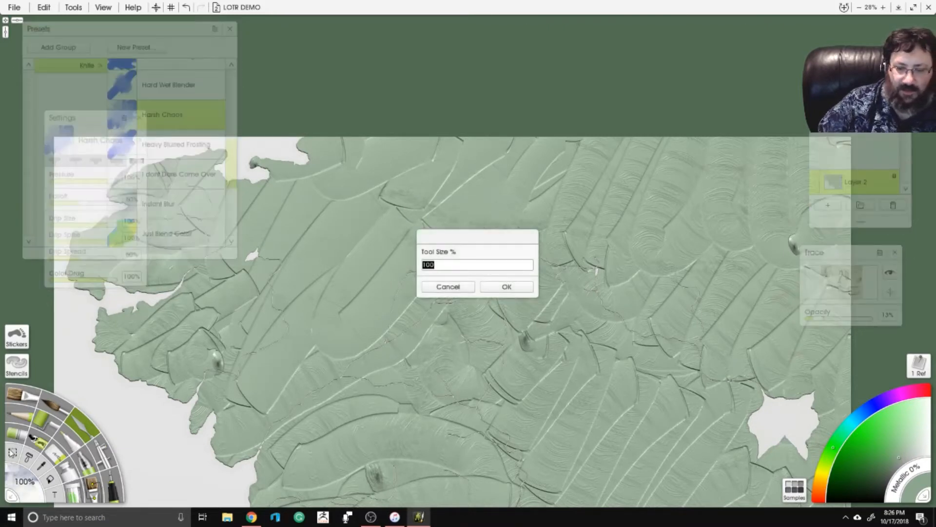
pyautogui.write('250')
pyautogui.press('Return')
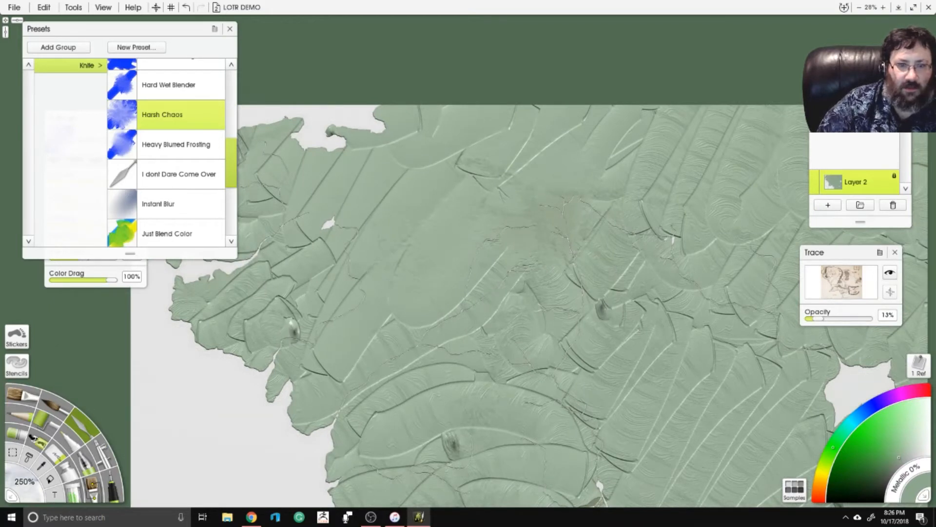
pyautogui.moveTo(316, 330)
pyautogui.mouseDown()
pyautogui.moveTo(298, 365)
pyautogui.moveTo(152, 299)
pyautogui.moveTo(185, 274)
pyautogui.moveTo(224, 265)
pyautogui.moveTo(302, 288)
pyautogui.moveTo(354, 220)
pyautogui.moveTo(357, 179)
pyautogui.moveTo(391, 214)
pyautogui.moveTo(406, 202)
pyautogui.moveTo(404, 166)
pyautogui.moveTo(396, 155)
pyautogui.moveTo(352, 164)
pyautogui.moveTo(318, 192)
pyautogui.mouseUp()
pyautogui.moveTo(299, 161); pyautogui.dragTo(258, 201)
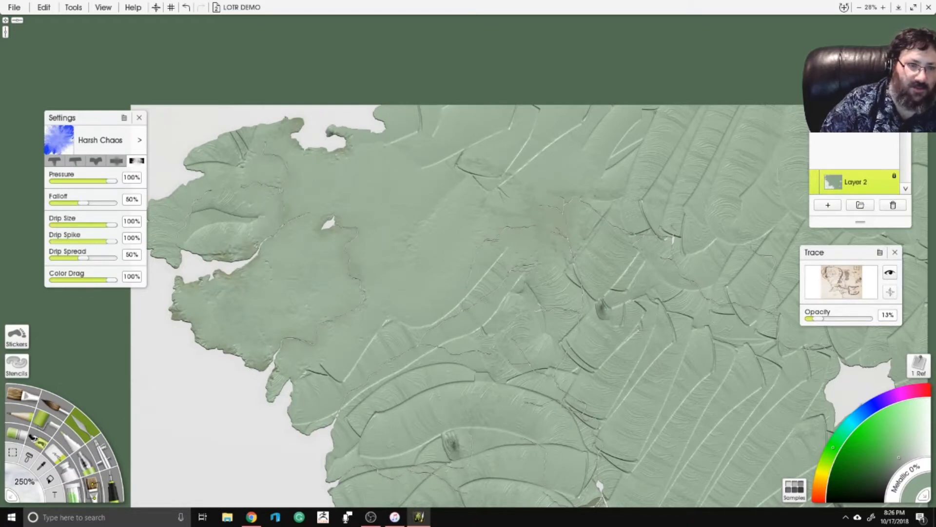
pyautogui.moveTo(215, 227)
pyautogui.mouseDown()
pyautogui.moveTo(196, 210)
pyautogui.moveTo(238, 146)
pyautogui.moveTo(197, 178)
pyautogui.moveTo(166, 248)
pyautogui.mouseUp()
pyautogui.moveTo(334, 351)
pyautogui.mouseDown()
pyautogui.moveTo(318, 387)
pyautogui.moveTo(370, 368)
pyautogui.moveTo(387, 339)
pyautogui.moveTo(372, 333)
pyautogui.moveTo(363, 353)
pyautogui.moveTo(447, 346)
pyautogui.mouseUp()
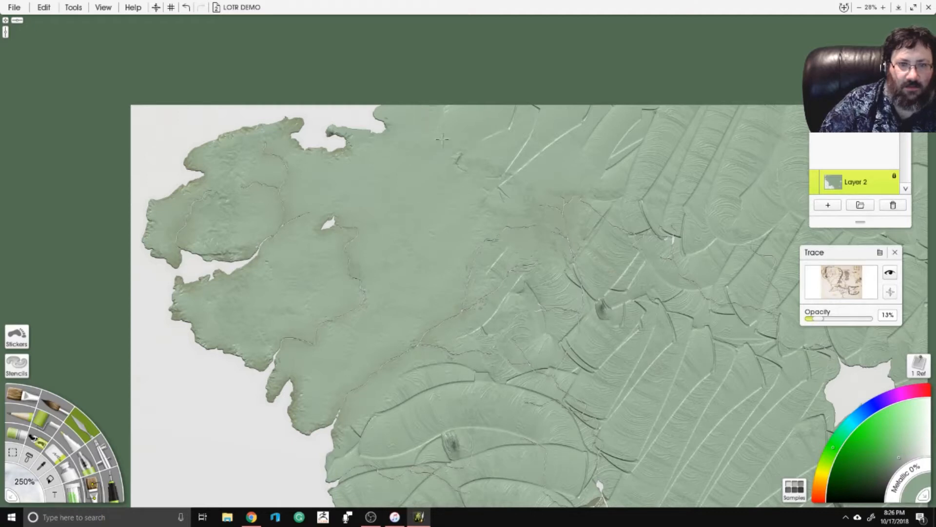
# Smear the thick green paint over the north-central land and down along the western coast with the Harsh Chaos knife.
pyautogui.moveTo(513, 140); pyautogui.dragTo(526, 166)
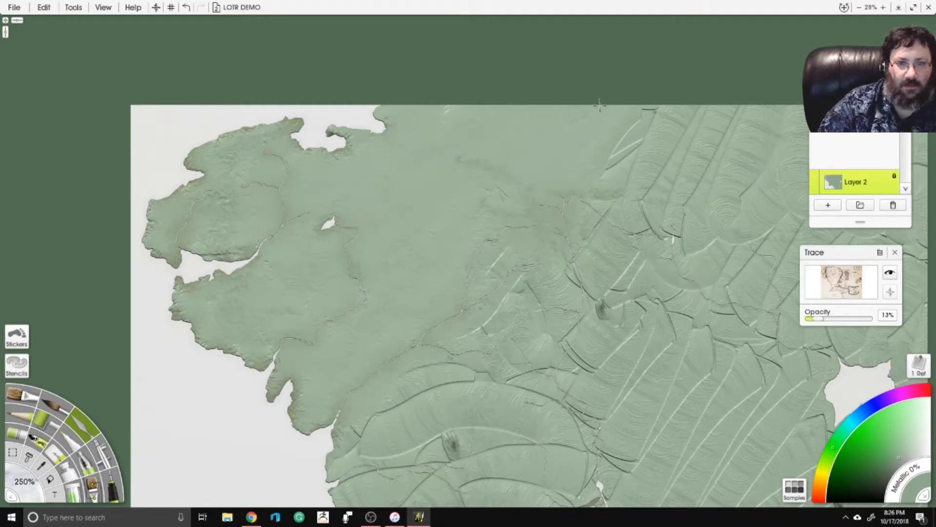
pyautogui.moveTo(600, 105)
pyautogui.mouseDown()
pyautogui.moveTo(651, 94)
pyautogui.moveTo(642, 132)
pyautogui.mouseUp()
pyautogui.moveTo(543, 257)
pyautogui.mouseDown()
pyautogui.moveTo(484, 321)
pyautogui.moveTo(600, 307)
pyautogui.moveTo(607, 319)
pyautogui.moveTo(531, 373)
pyautogui.mouseUp()
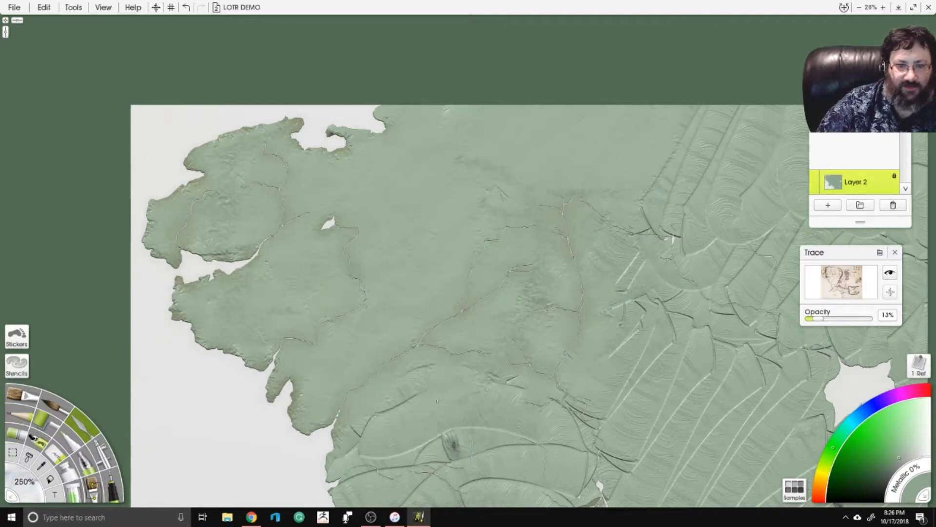
pyautogui.moveTo(437, 401)
pyautogui.mouseDown()
pyautogui.moveTo(336, 470)
pyautogui.moveTo(438, 446)
pyautogui.moveTo(442, 433)
pyautogui.mouseUp()
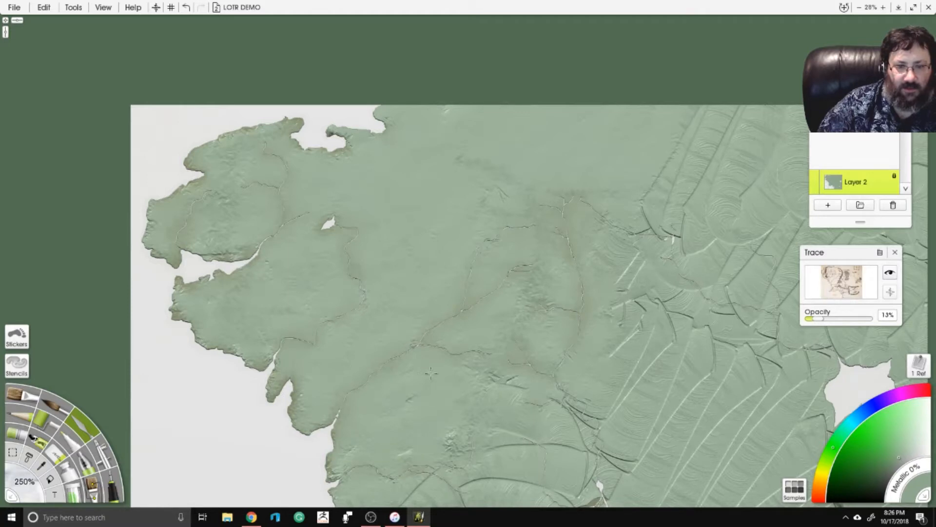
# Blend the thick tube strokes over the south-western coast, the river delta and the land beside the southern river.
pyautogui.moveTo(480, 347); pyautogui.dragTo(463, 154)
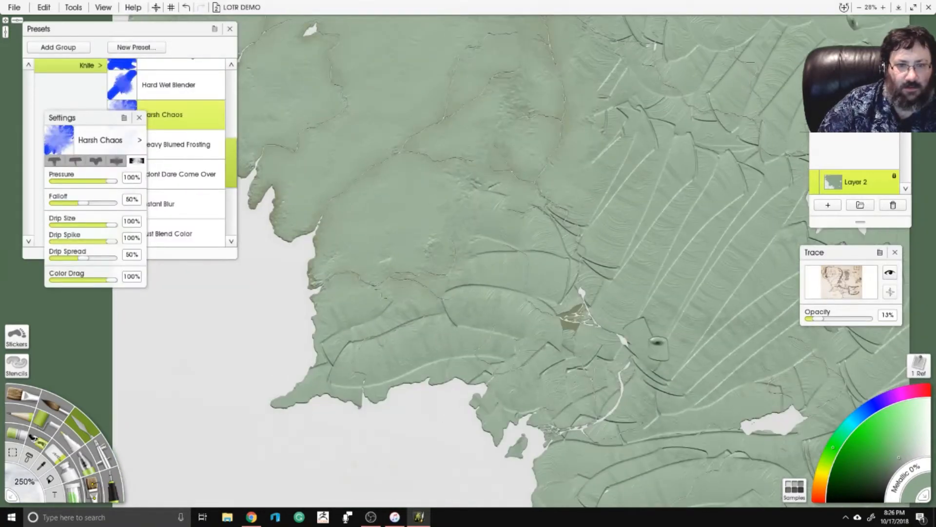
pyautogui.moveTo(288, 385); pyautogui.dragTo(546, 361)
pyautogui.moveTo(536, 408)
pyautogui.mouseDown()
pyautogui.moveTo(571, 420)
pyautogui.moveTo(634, 351)
pyautogui.moveTo(575, 295)
pyautogui.moveTo(500, 322)
pyautogui.moveTo(469, 285)
pyautogui.moveTo(380, 332)
pyautogui.mouseUp()
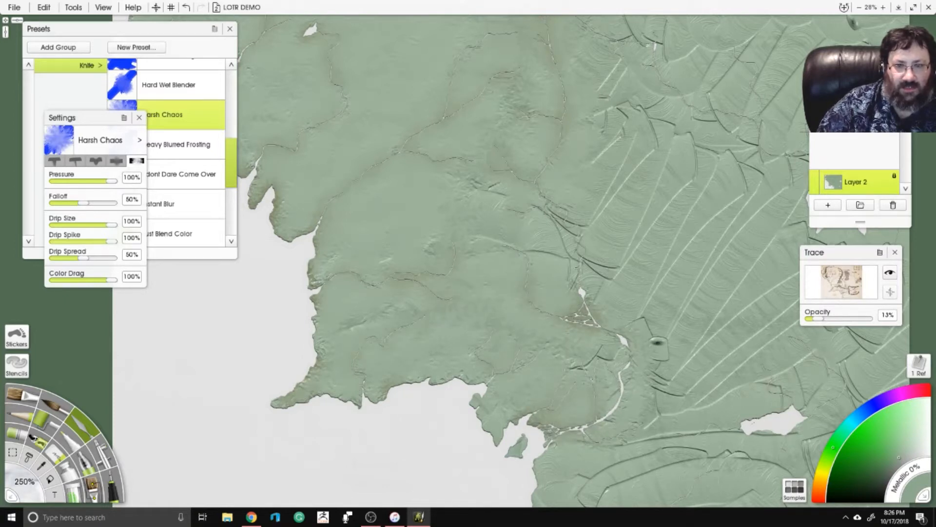
pyautogui.moveTo(577, 267)
pyautogui.mouseDown()
pyautogui.moveTo(560, 217)
pyautogui.moveTo(527, 248)
pyautogui.mouseUp()
pyautogui.moveTo(466, 183)
pyautogui.mouseDown()
pyautogui.moveTo(588, 213)
pyautogui.moveTo(640, 274)
pyautogui.moveTo(648, 204)
pyautogui.mouseUp()
pyautogui.moveTo(608, 304)
pyautogui.mouseDown()
pyautogui.moveTo(654, 416)
pyautogui.moveTo(501, 217)
pyautogui.moveTo(522, 265)
pyautogui.mouseUp()
# Smear the thick paint across the southern edge of the map and the land around the small southern lake.
pyautogui.moveTo(440, 329); pyautogui.dragTo(519, 326)
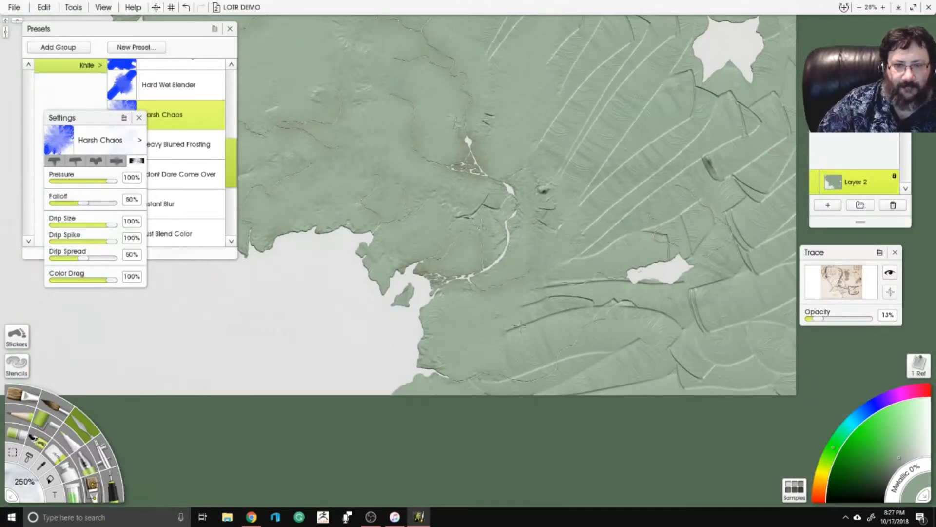
pyautogui.moveTo(561, 378)
pyautogui.mouseDown()
pyautogui.moveTo(593, 394)
pyautogui.moveTo(697, 374)
pyautogui.moveTo(736, 341)
pyautogui.mouseUp()
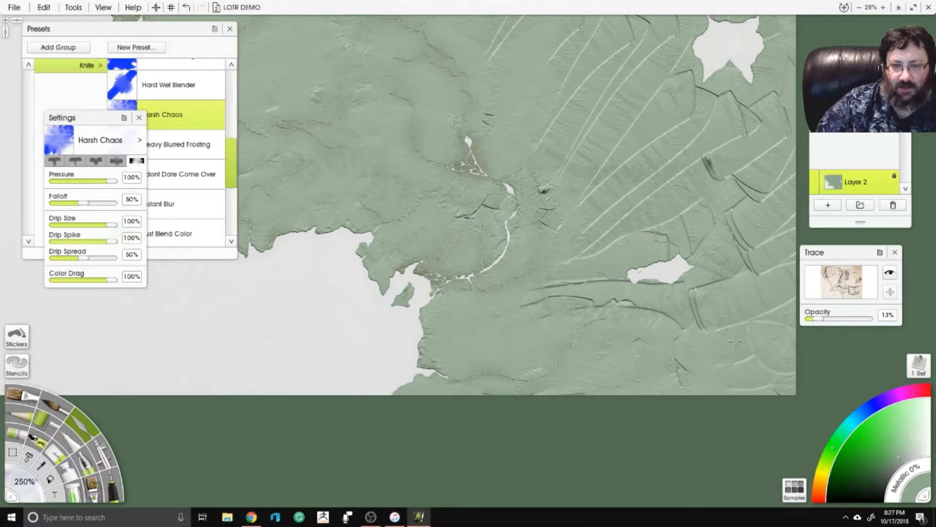
pyautogui.moveTo(798, 352)
pyautogui.mouseDown()
pyautogui.moveTo(783, 242)
pyautogui.moveTo(729, 328)
pyautogui.moveTo(698, 355)
pyautogui.moveTo(617, 273)
pyautogui.moveTo(544, 316)
pyautogui.mouseUp()
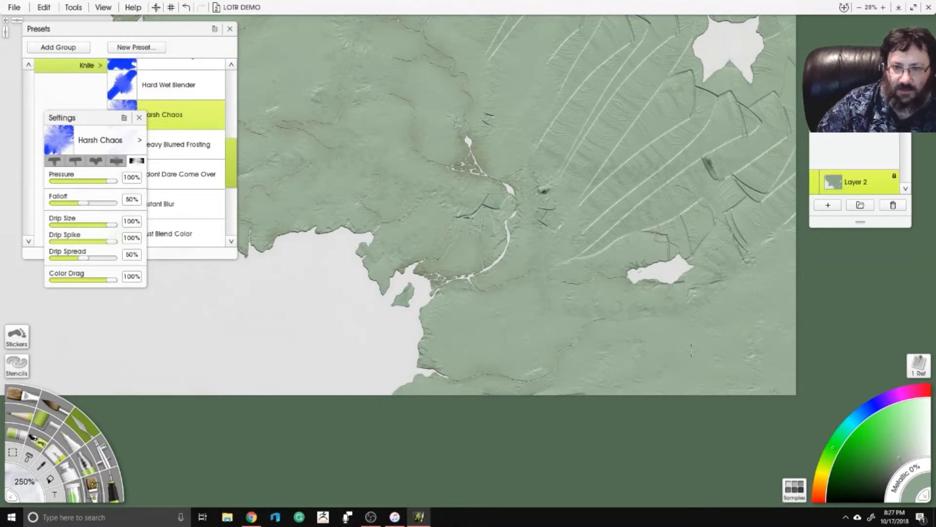
pyautogui.moveTo(714, 283)
pyautogui.mouseDown()
pyautogui.moveTo(695, 235)
pyautogui.moveTo(724, 146)
pyautogui.moveTo(750, 166)
pyautogui.moveTo(768, 259)
pyautogui.mouseUp()
pyautogui.moveTo(631, 234); pyautogui.dragTo(527, 188)
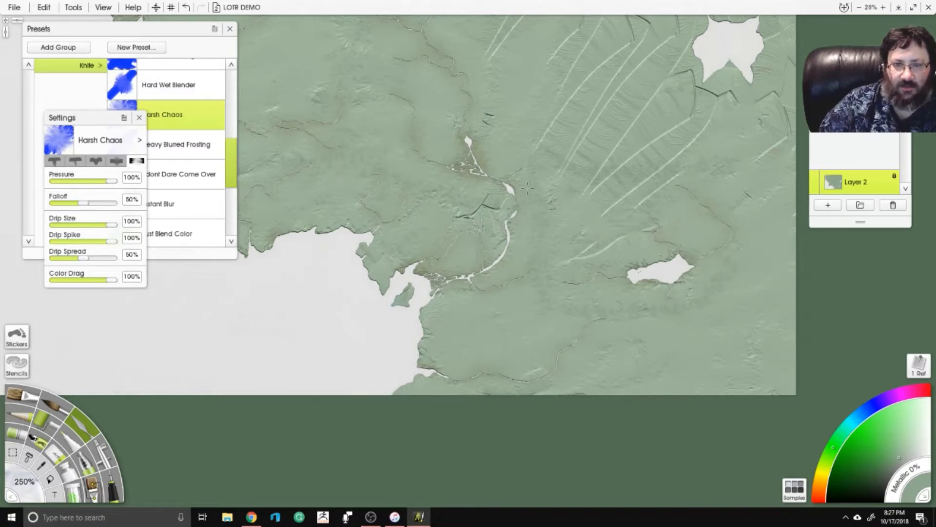
pyautogui.moveTo(643, 200); pyautogui.dragTo(720, 161)
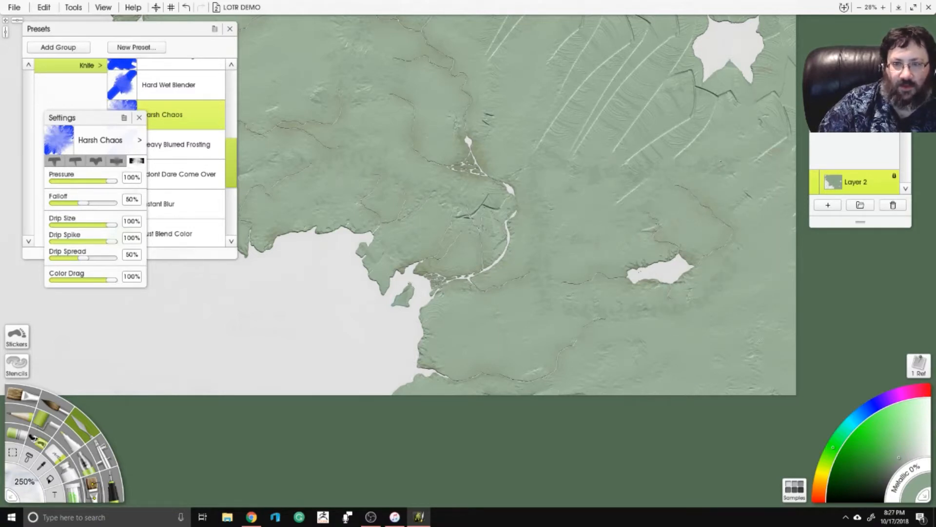
# Blend the remaining tube ridges over the east-central land south and west of the star-shaped inland sea.
pyautogui.moveTo(634, 22); pyautogui.dragTo(549, 164)
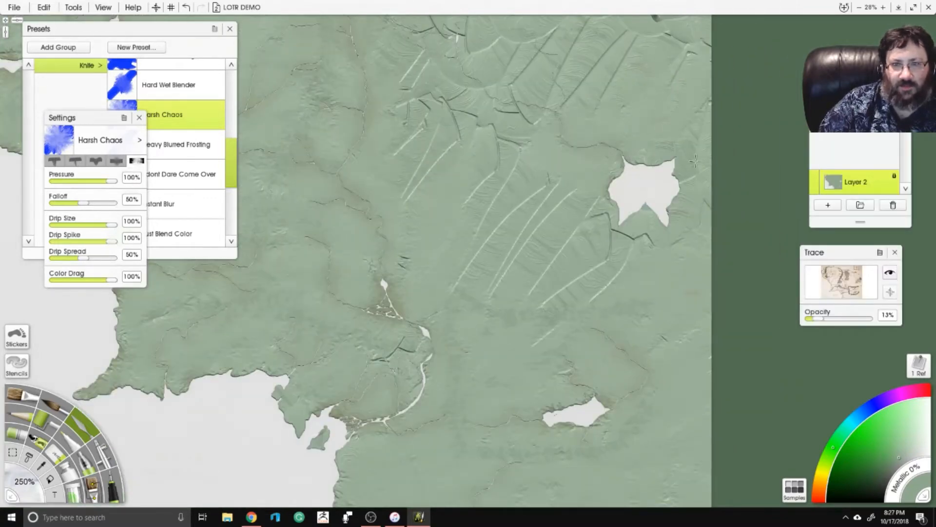
pyautogui.moveTo(676, 208); pyautogui.dragTo(611, 267)
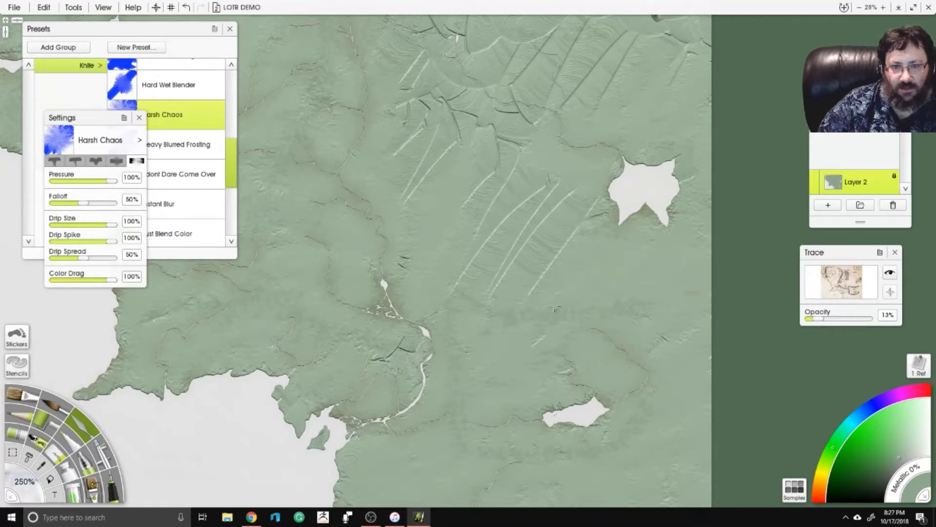
pyautogui.moveTo(535, 217); pyautogui.dragTo(485, 205)
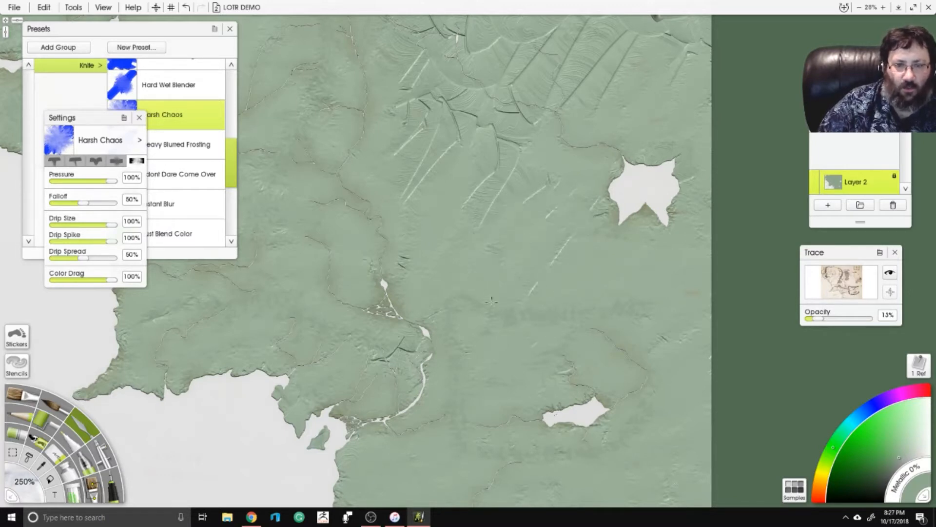
pyautogui.moveTo(519, 146); pyautogui.dragTo(412, 105)
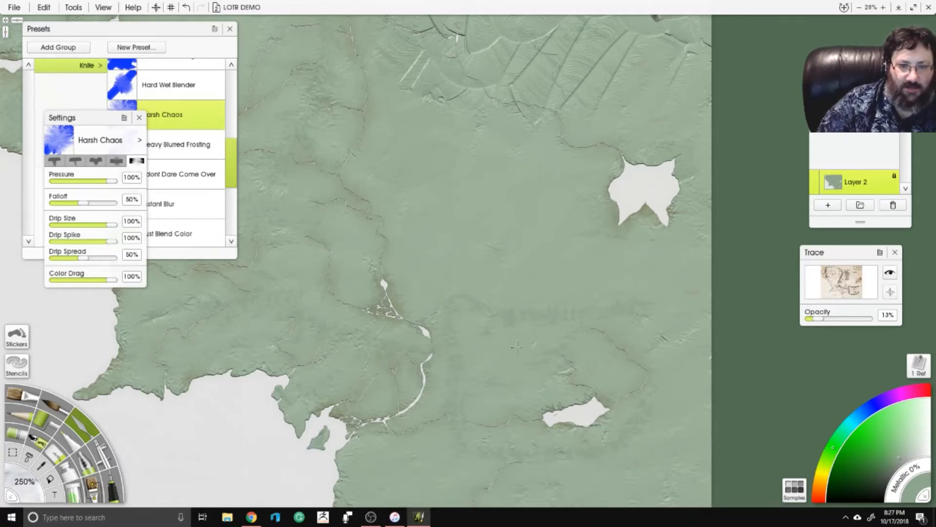
# Smear the last thick tube strokes over the north-eastern land up to the canvas edge.
pyautogui.scroll(5, 455, 282)
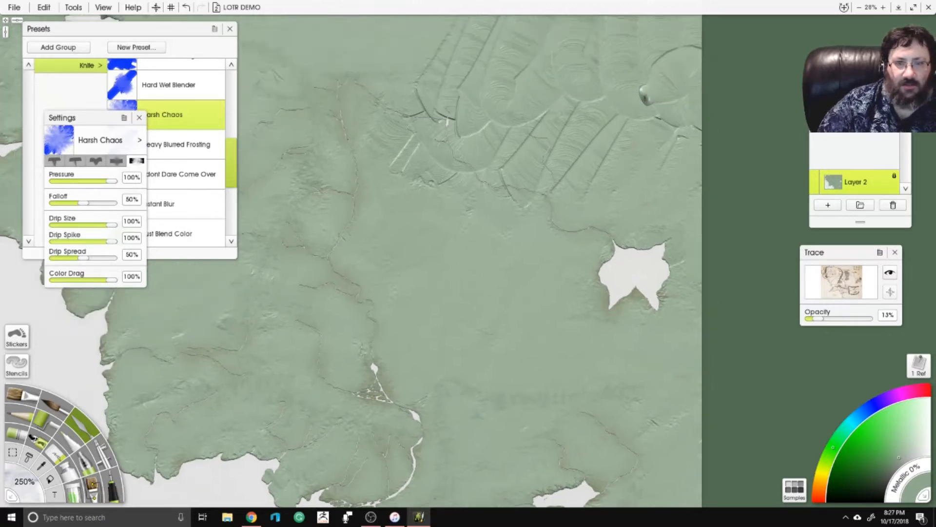
pyautogui.moveTo(382, 215); pyautogui.dragTo(456, 204)
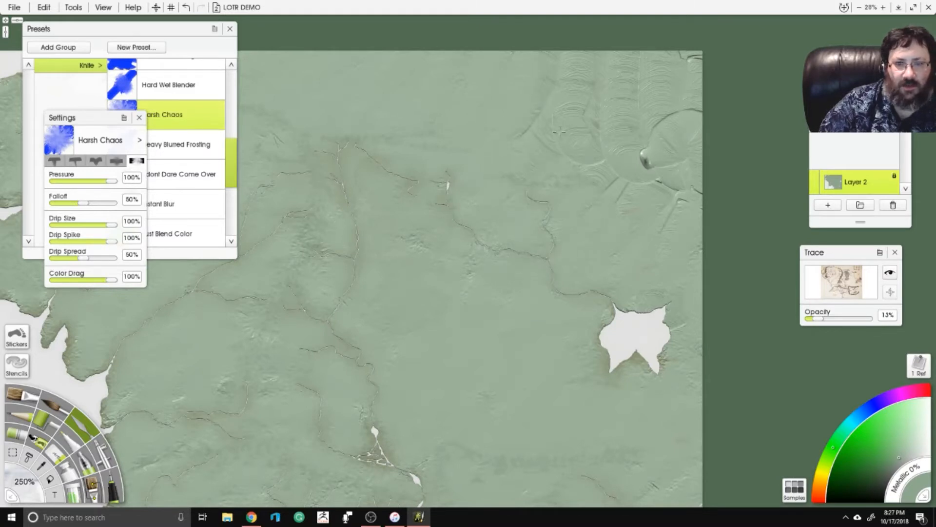
pyautogui.moveTo(632, 197); pyautogui.dragTo(687, 225)
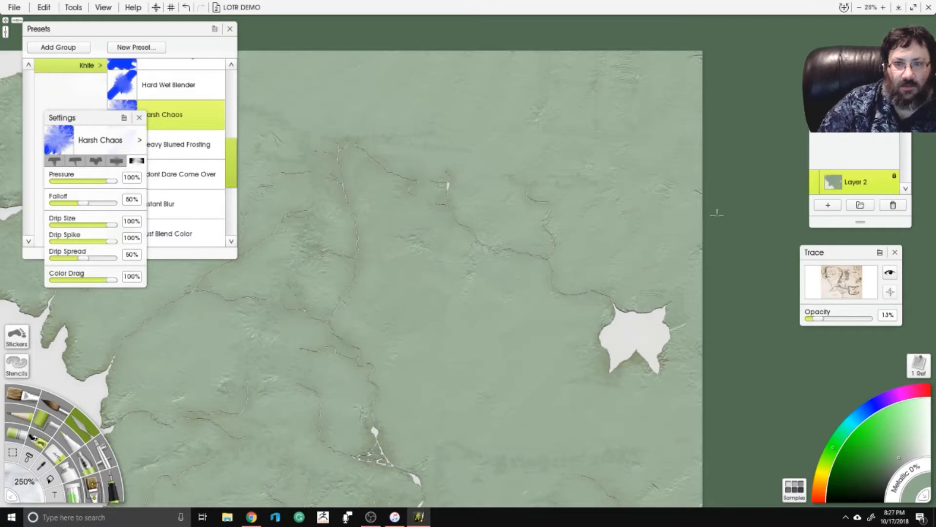
# Raise the tracing image's opacity to 45% and switch to the paint tube.
pyautogui.moveTo(387, 294)
pyautogui.mouseDown()
pyautogui.moveTo(507, 200)
pyautogui.moveTo(559, 142)
pyautogui.mouseUp()
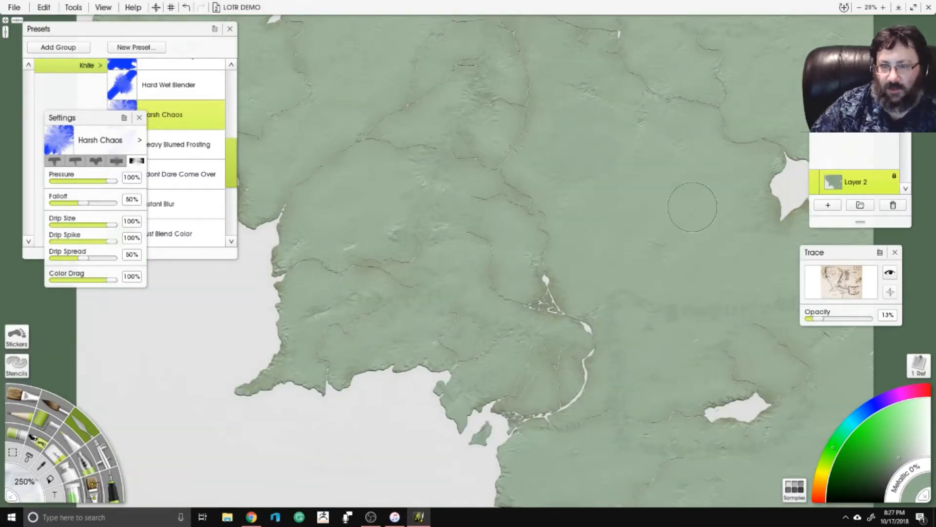
pyautogui.moveTo(826, 319); pyautogui.dragTo(836, 320)
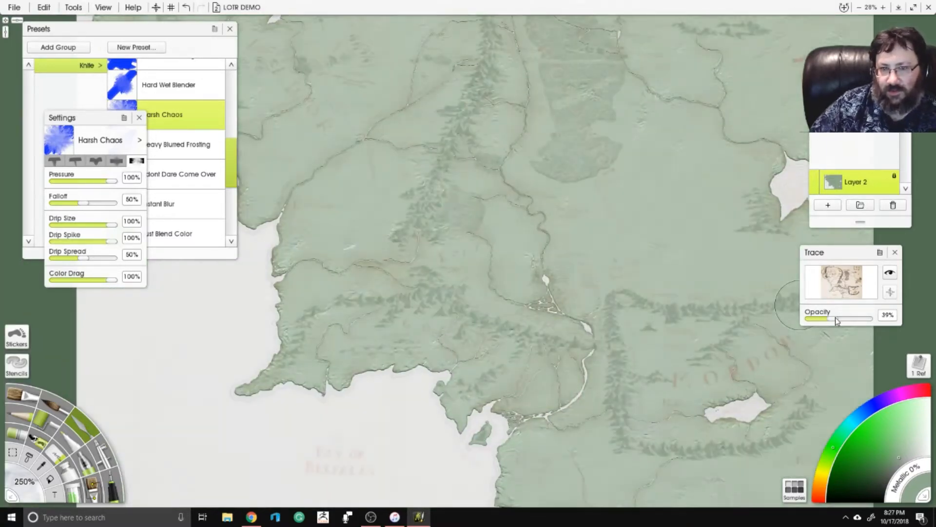
pyautogui.click(72, 484)
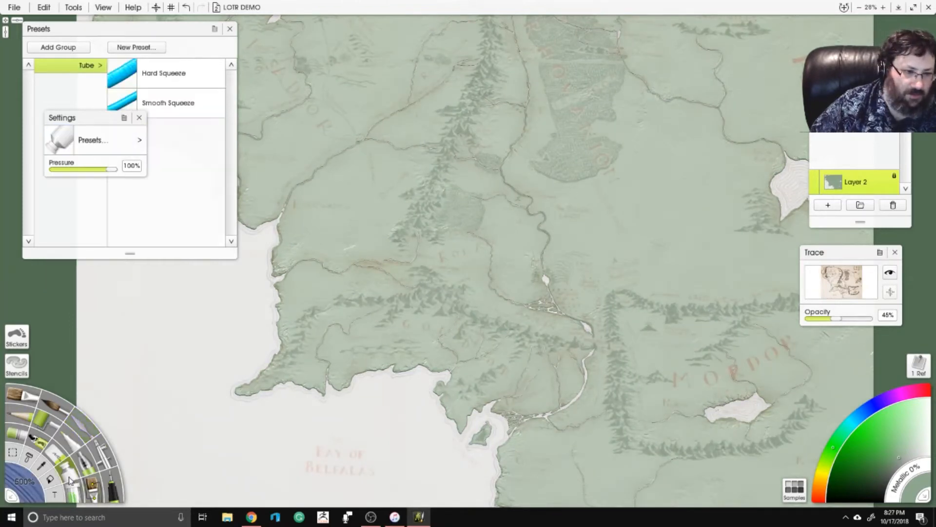
pyautogui.moveTo(452, 210); pyautogui.dragTo(486, 346)
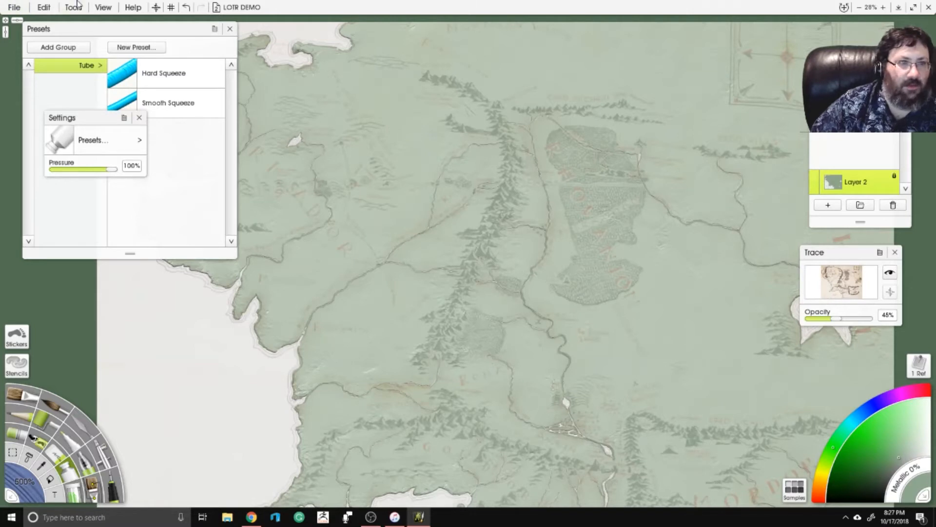
# Open the colour samples, add the current green as a sample and clear it again.
pyautogui.click(795, 489)
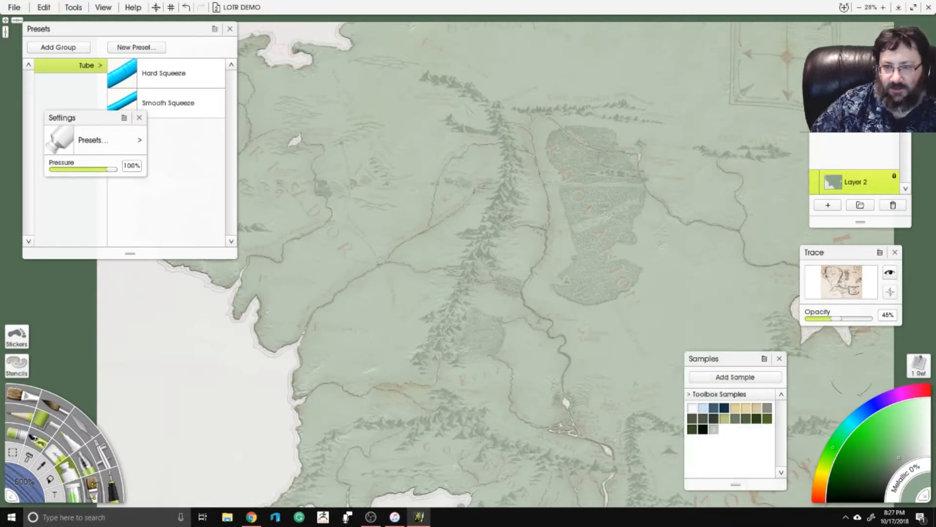
pyautogui.click(754, 379)
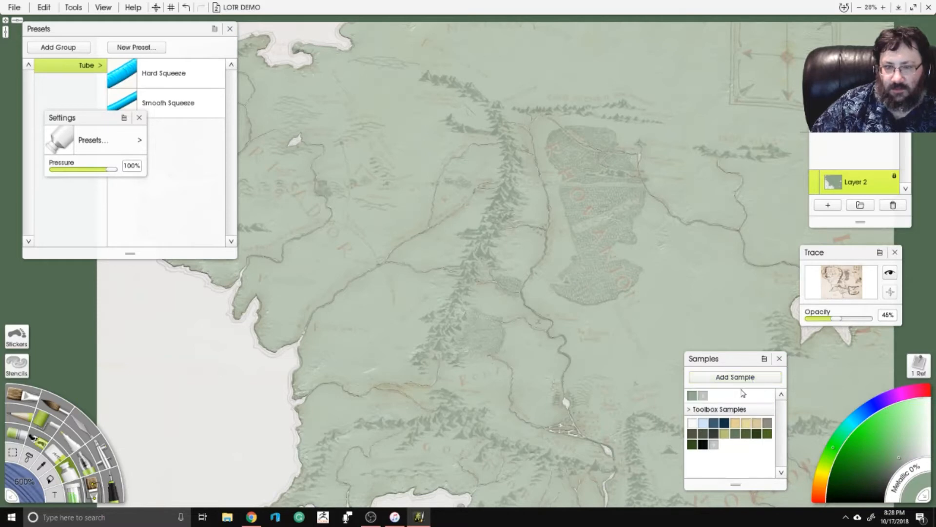
pyautogui.click(764, 360)
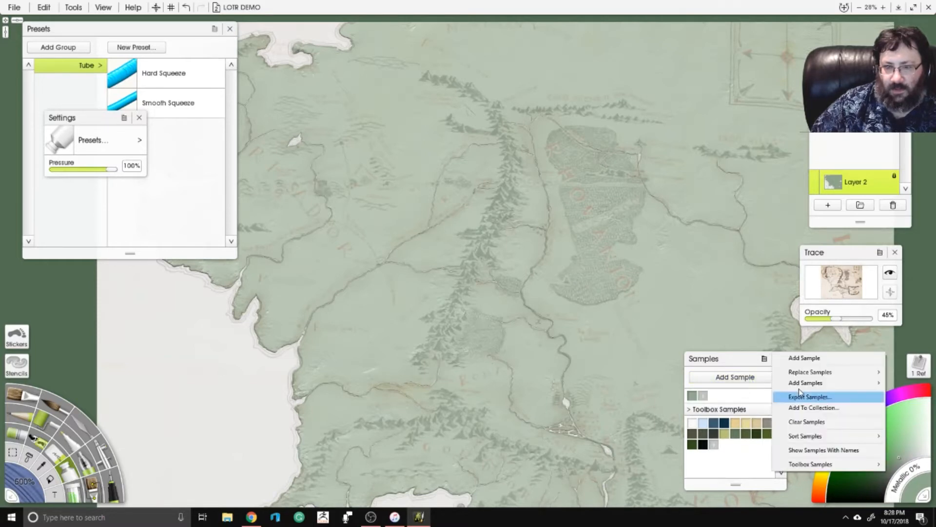
pyautogui.click(827, 423)
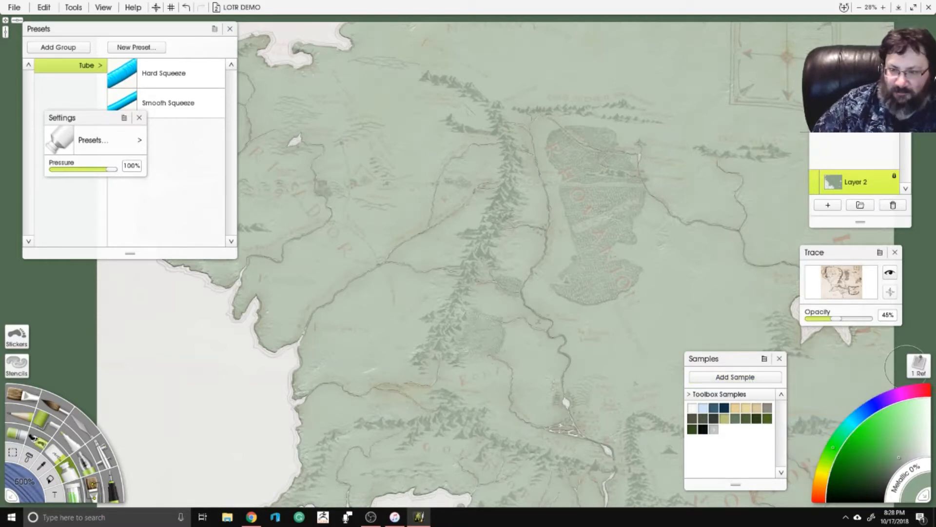
# Show the satellite reference image, sample a dark green from its land and select the oil brush.
pyautogui.click(917, 363)
pyautogui.click(736, 92)
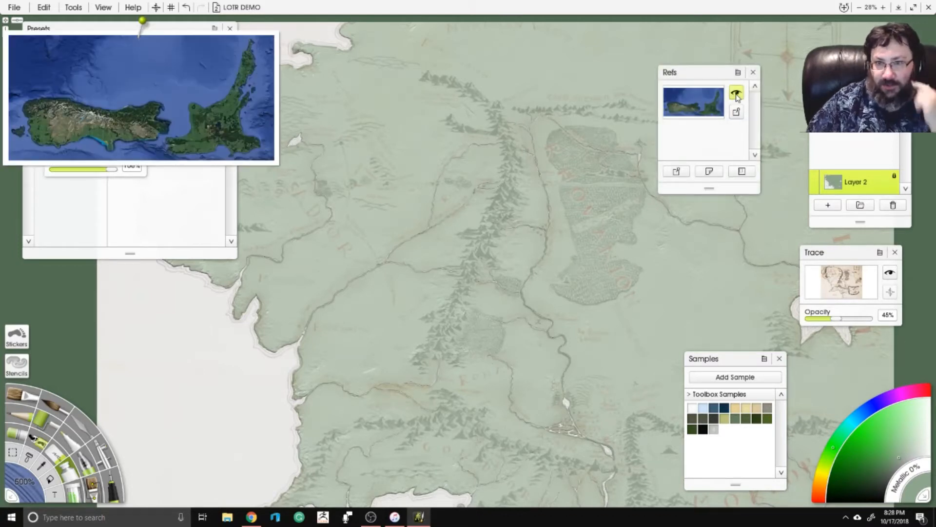
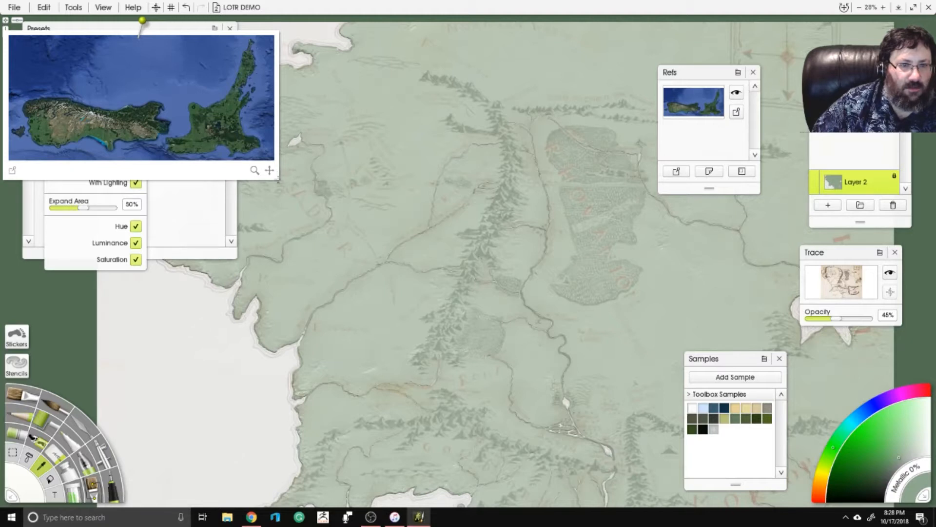
pyautogui.click(194, 136)
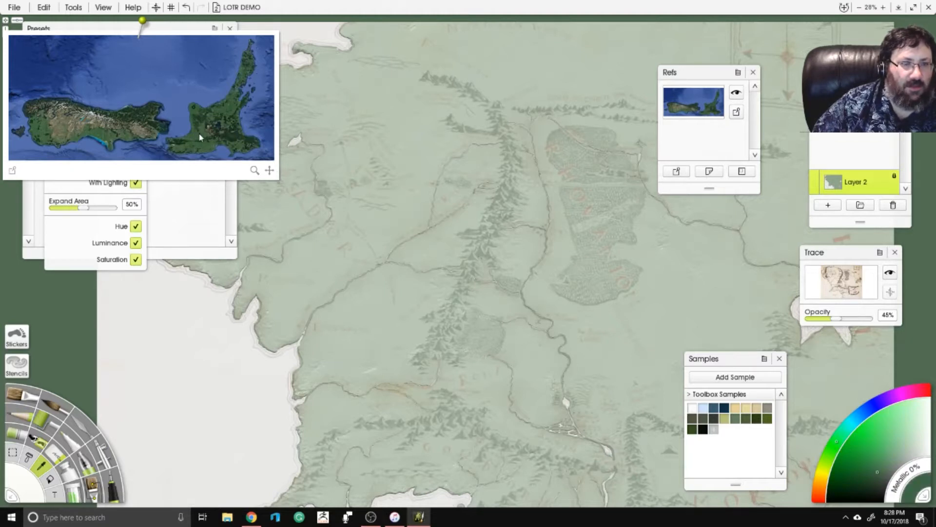
pyautogui.click(22, 397)
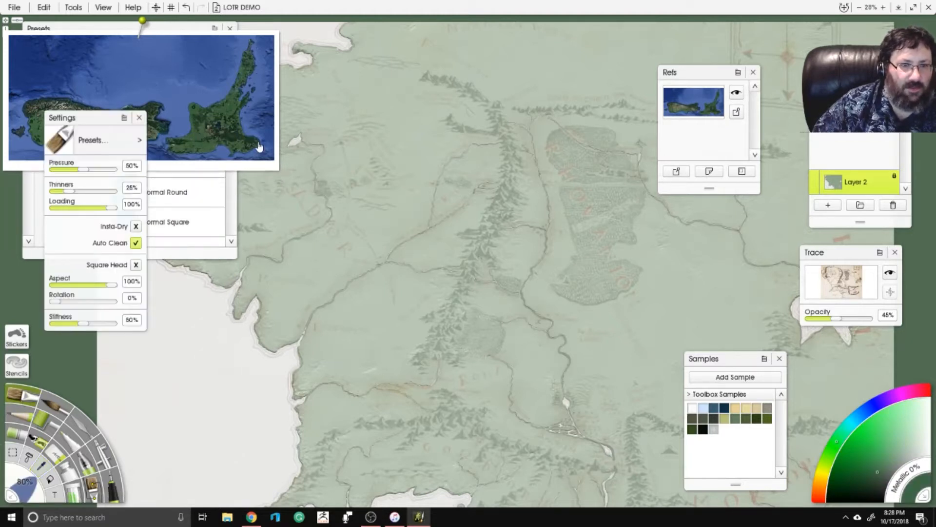
# Enlarge and reposition the satellite reference image and sample the sea blue between its two islands.
pyautogui.moveTo(277, 176); pyautogui.dragTo(453, 265)
pyautogui.moveTo(238, 14); pyautogui.dragTo(375, 90)
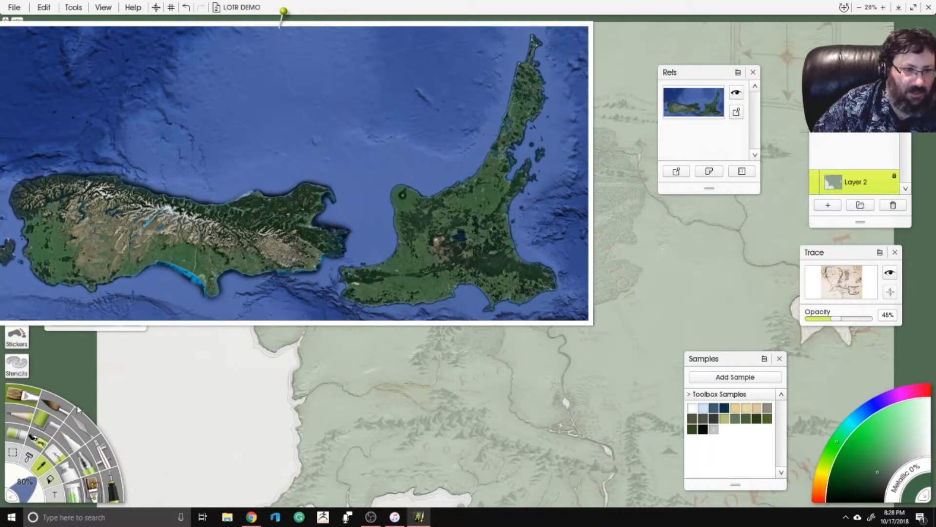
pyautogui.click(371, 218)
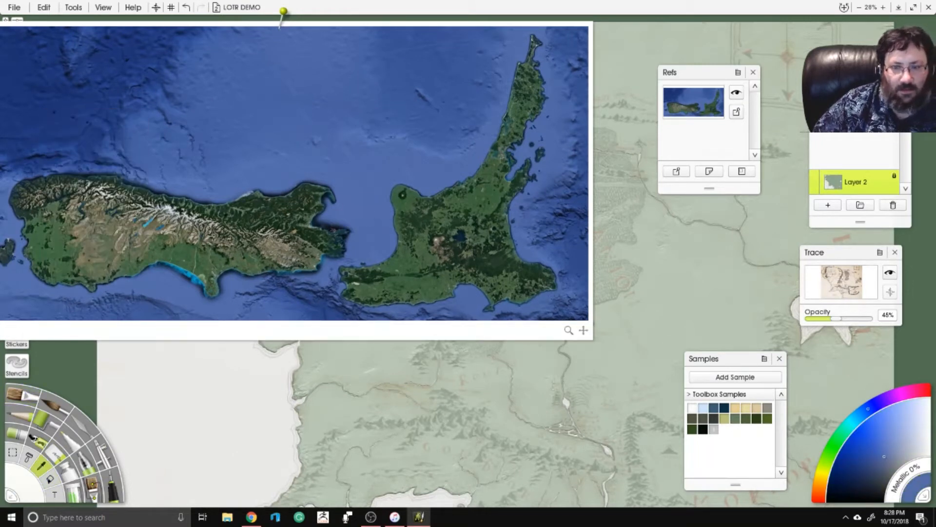
# Collapse the toolbox samples, save the sea blue as a colour sample and choose a paler, greyer blue.
pyautogui.click(767, 359)
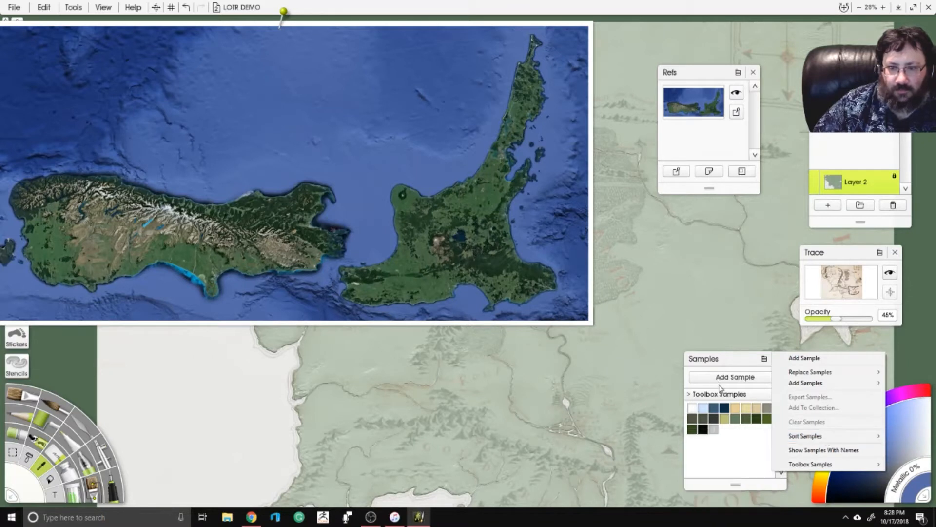
pyautogui.click(705, 395)
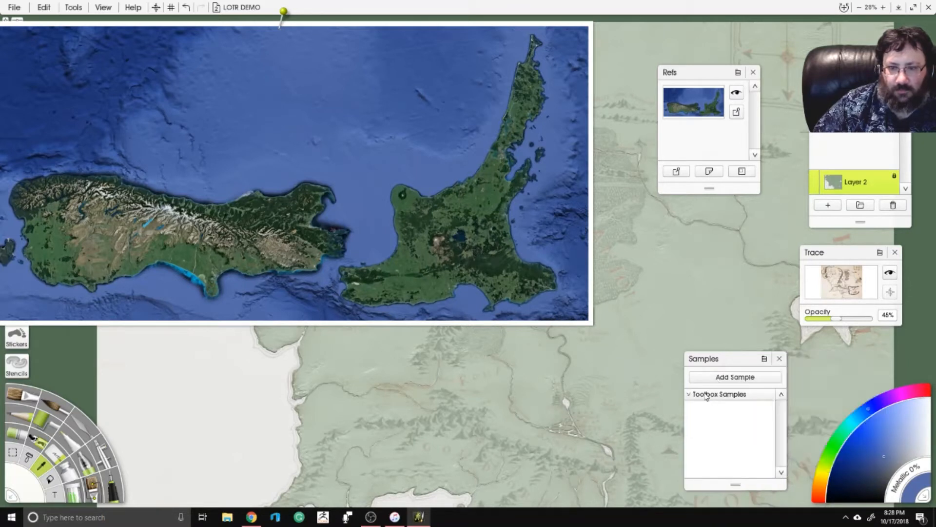
pyautogui.click(755, 377)
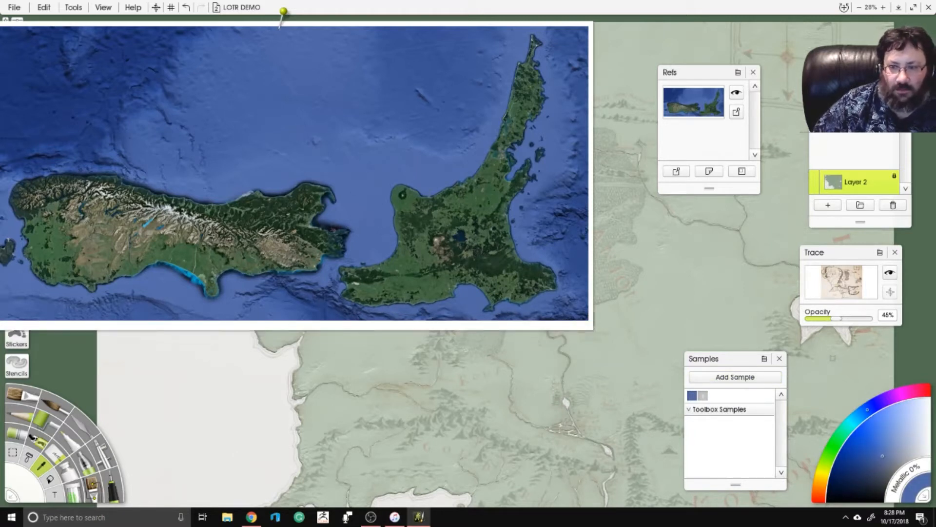
pyautogui.click(894, 456)
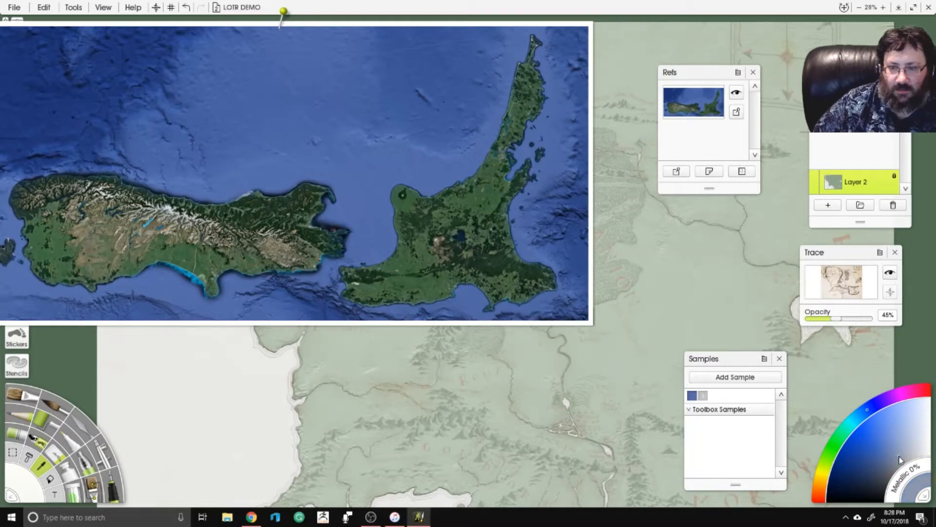
# Save the greyish blue, then a mid green and a very dark green picked from the reference's right-hand island as colour samples.
pyautogui.click(724, 380)
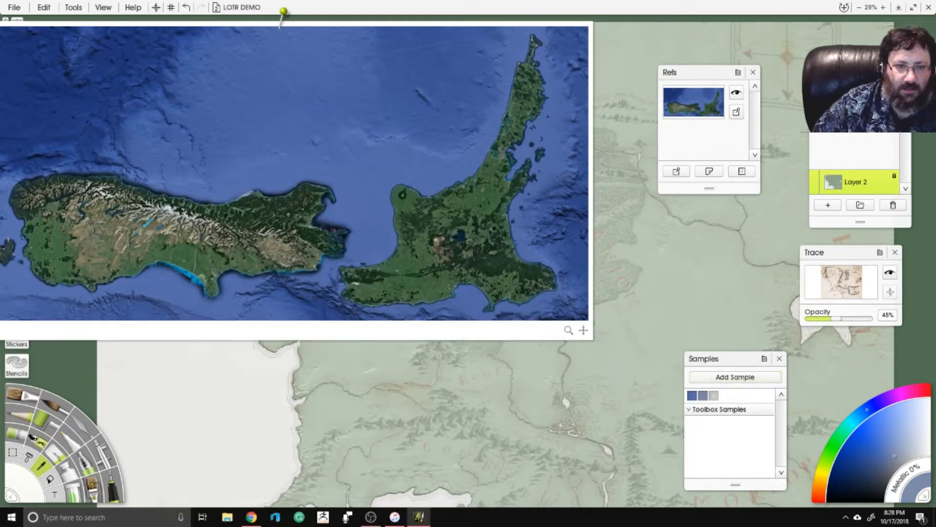
pyautogui.click(480, 205)
pyautogui.click(736, 380)
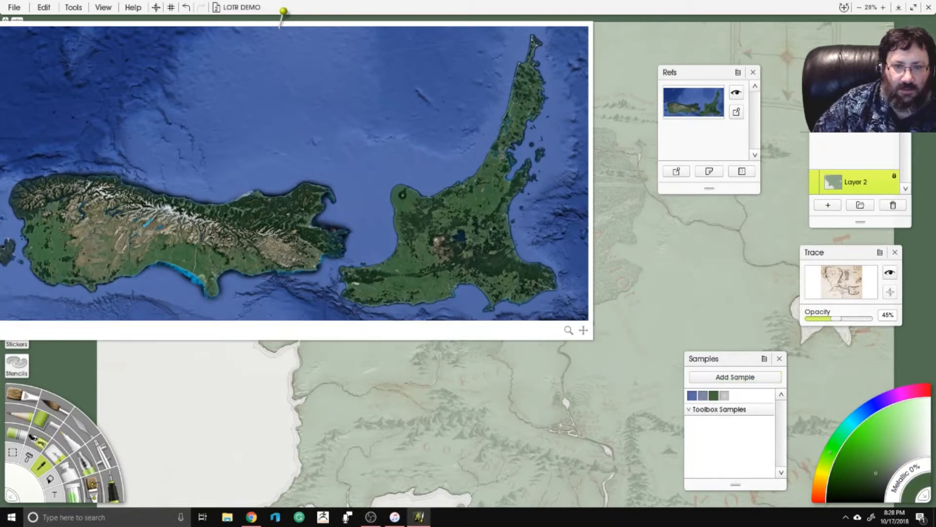
pyautogui.click(734, 378)
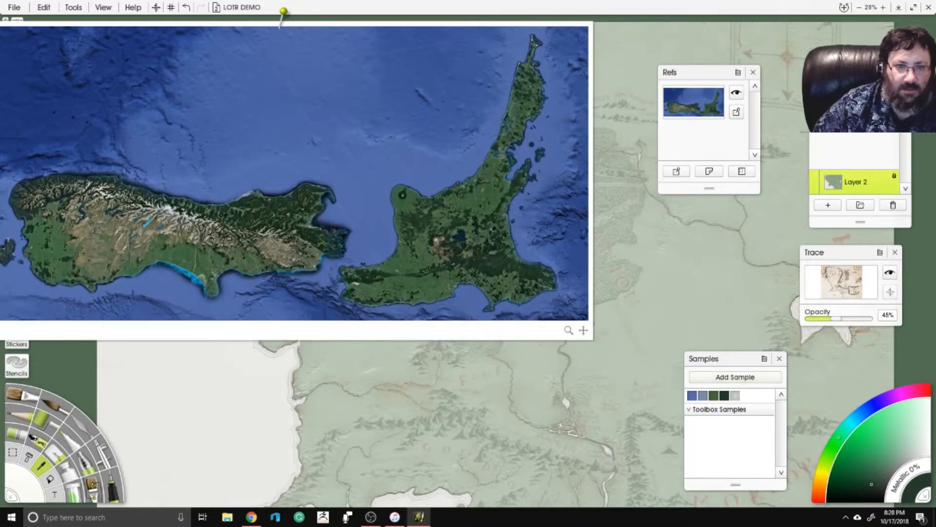
# Pick brown tones from the bare land on both reference islands and save two browns as colour samples.
pyautogui.click(439, 244)
pyautogui.click(734, 375)
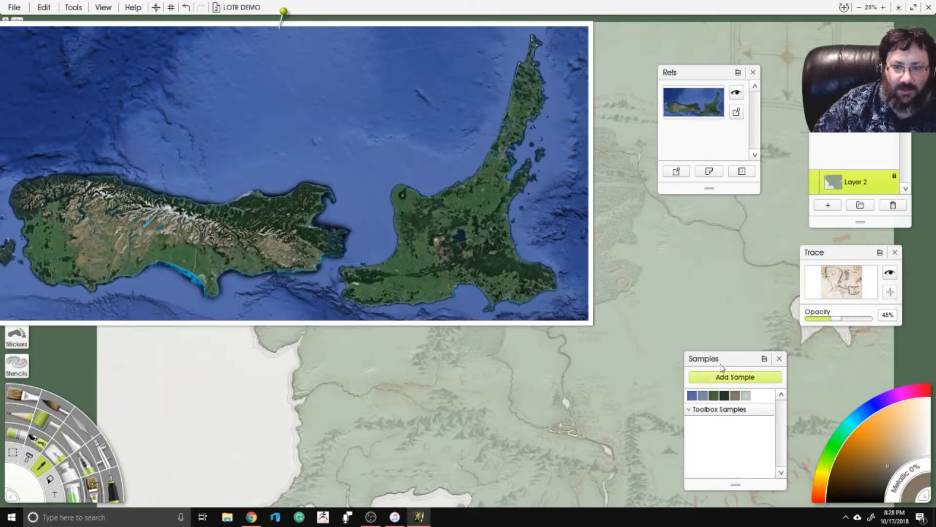
pyautogui.click(137, 227)
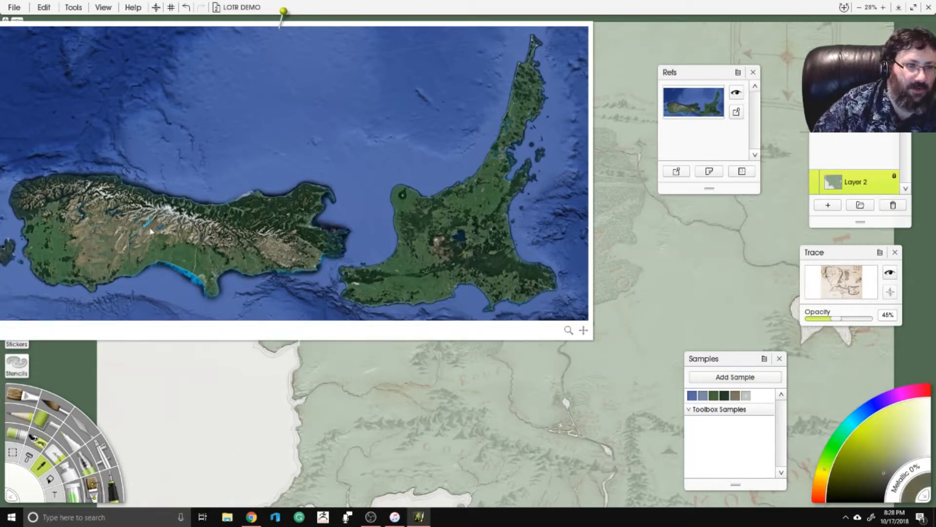
pyautogui.click(151, 226)
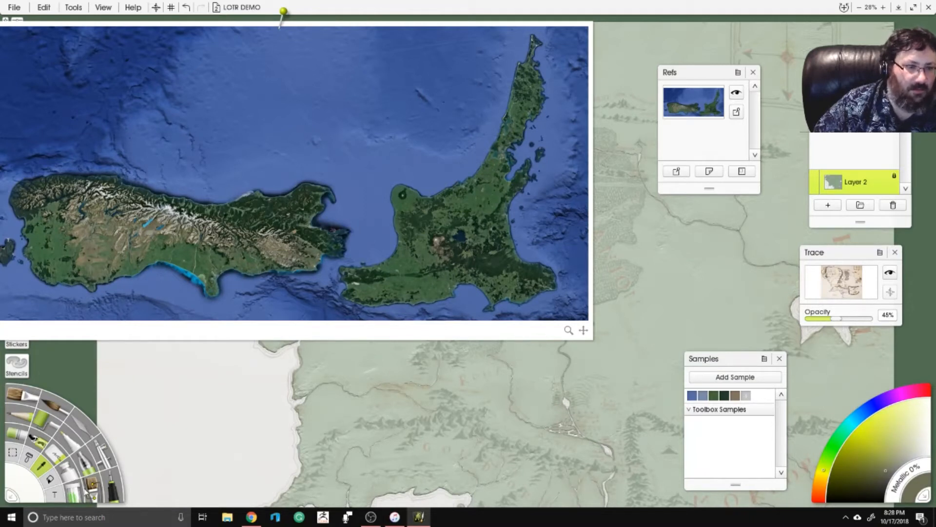
pyautogui.click(157, 228)
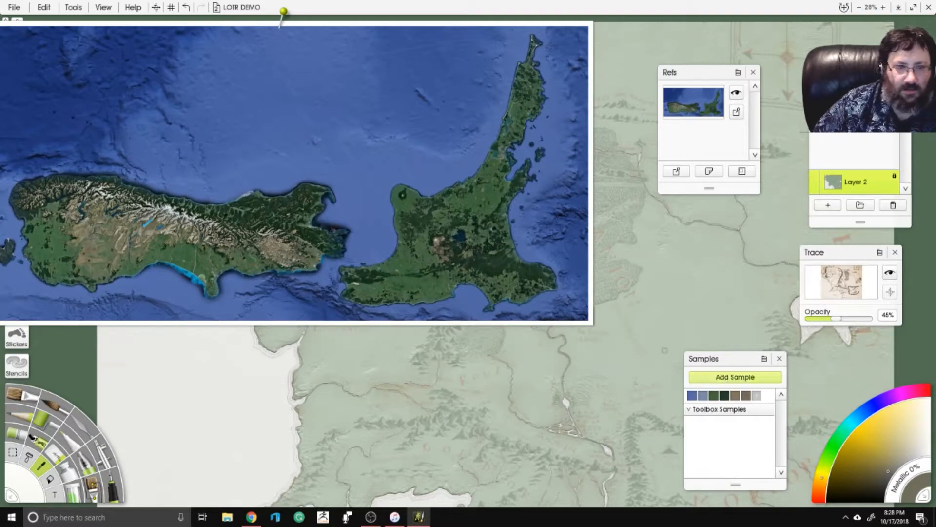
pyautogui.click(93, 254)
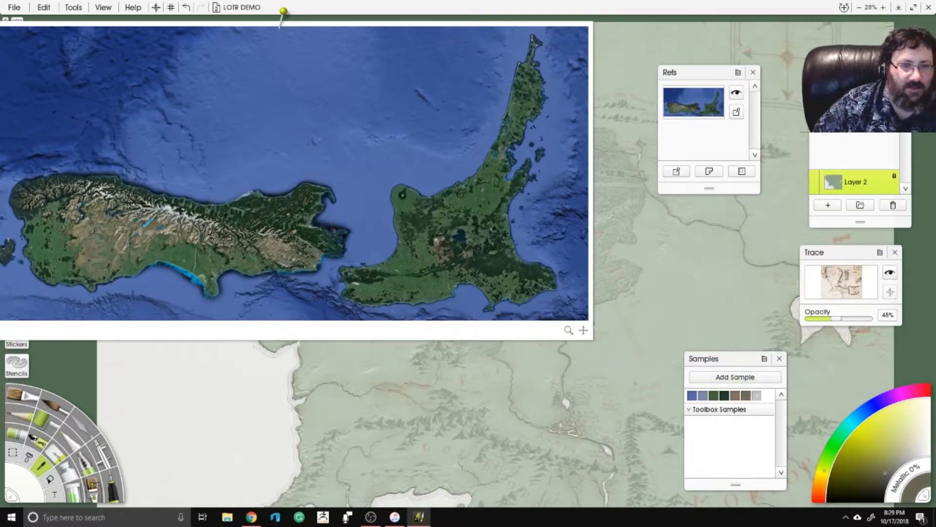
# Enlarge the reference image around its mountain area, pick a light beige from the bare ground and save it as a sample.
pyautogui.moveTo(569, 330); pyautogui.dragTo(439, 331)
pyautogui.click(284, 232)
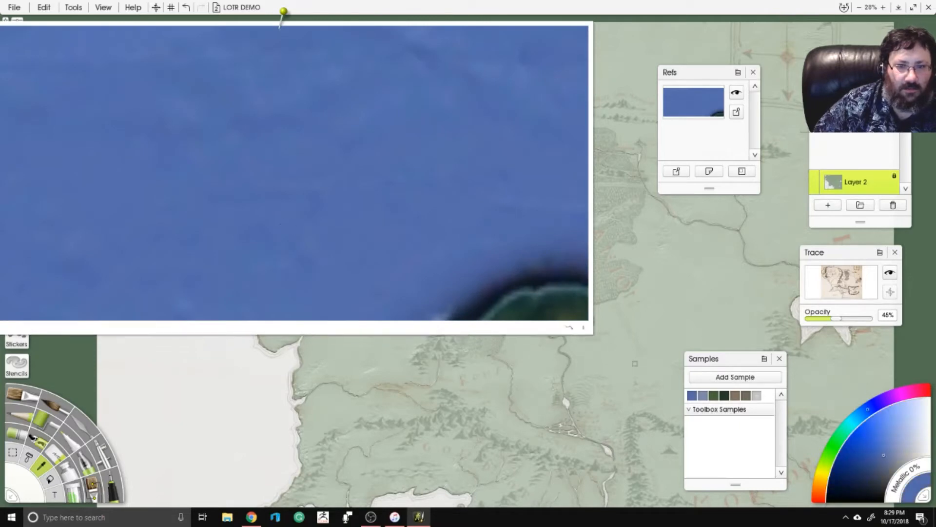
pyautogui.moveTo(284, 232); pyautogui.dragTo(274, 310)
pyautogui.moveTo(585, 49); pyautogui.dragTo(541, 209)
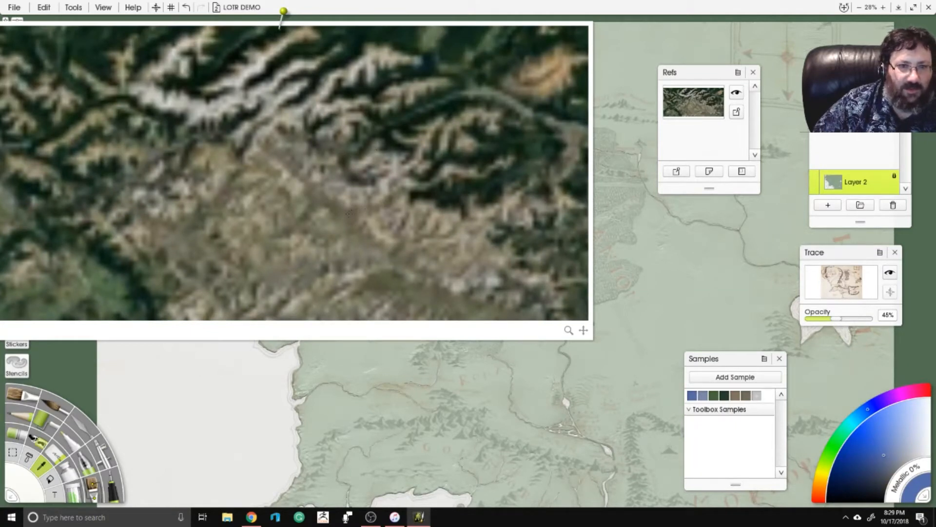
pyautogui.click(345, 200)
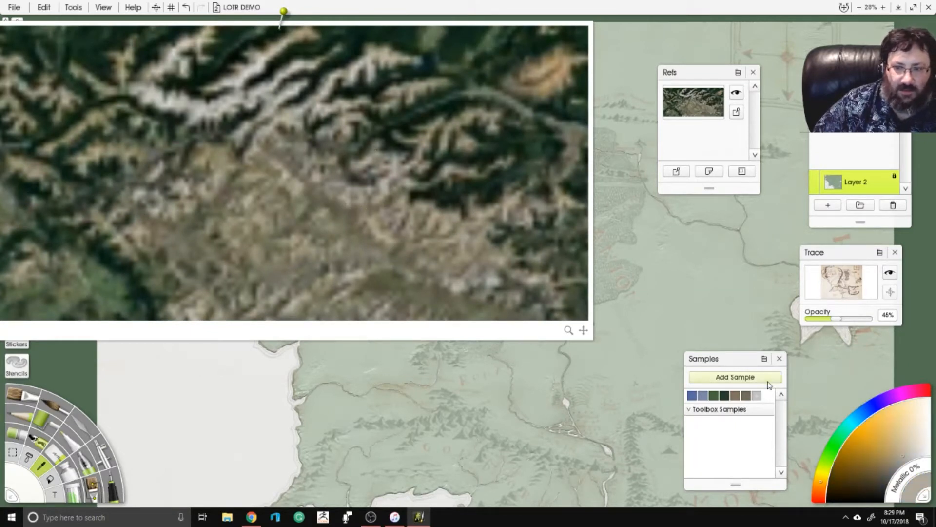
pyautogui.click(715, 377)
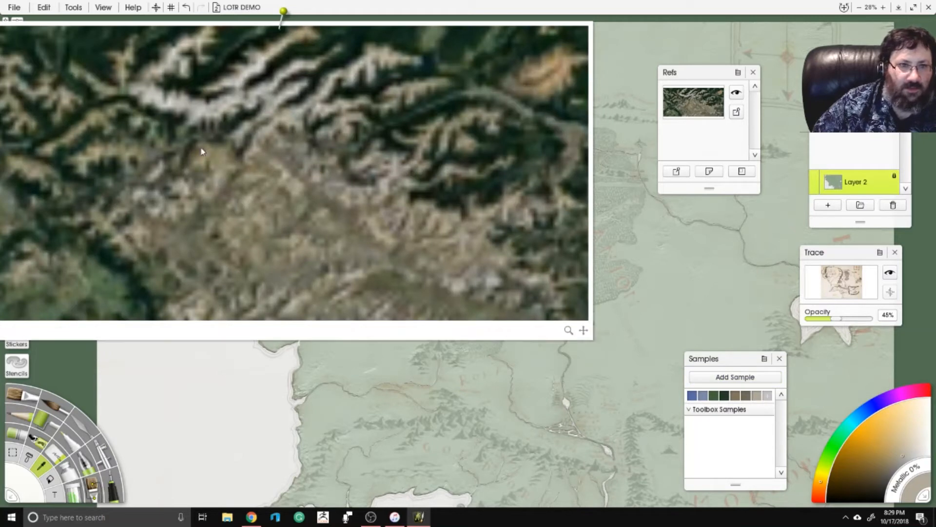
# Pick a pale grey from the snowy ridges in the reference image and save it as a sample.
pyautogui.click(193, 84)
pyautogui.click(195, 88)
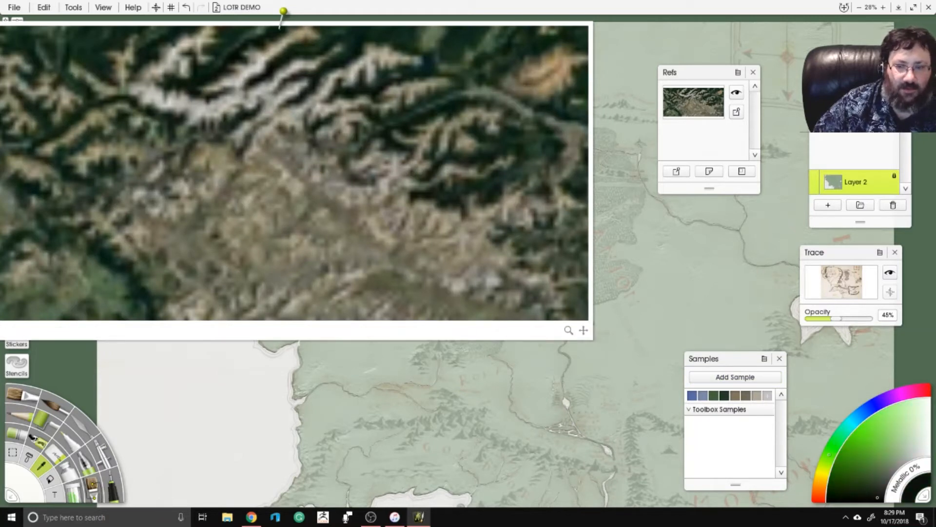
pyautogui.click(237, 83)
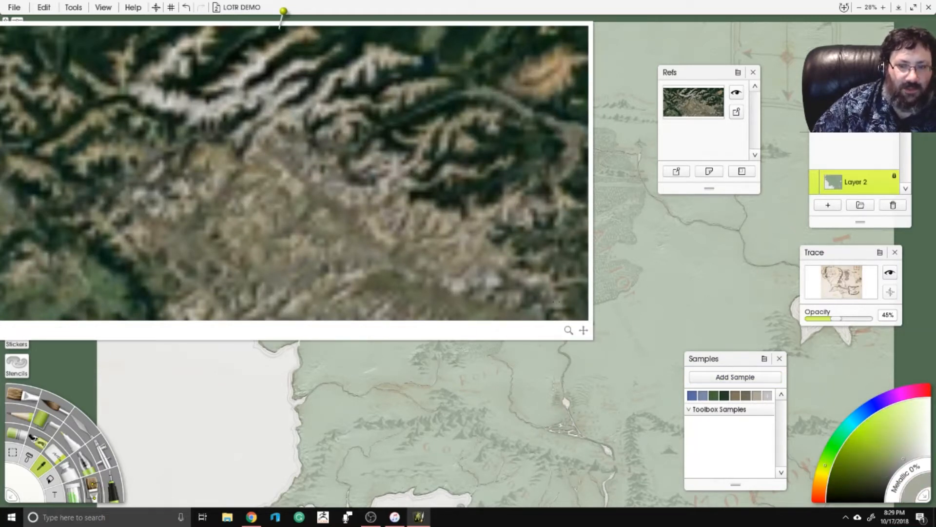
pyautogui.click(762, 378)
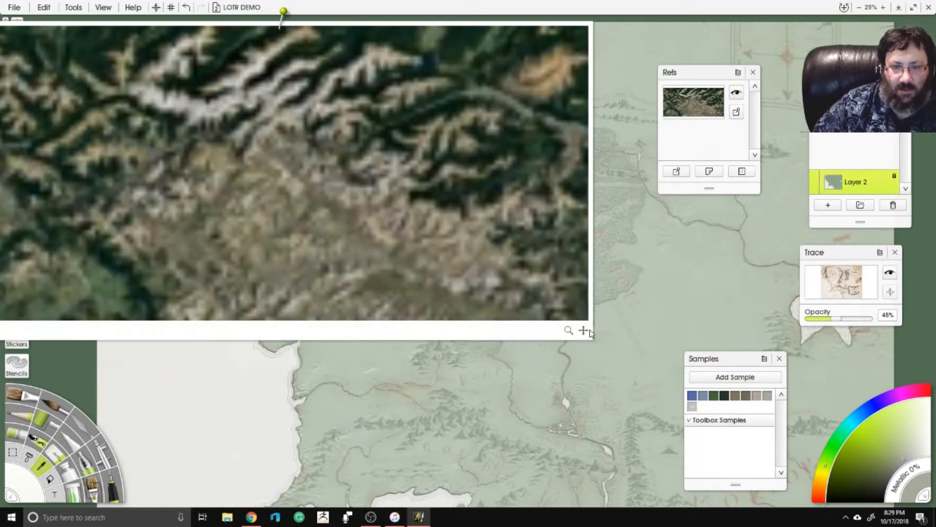
# Switch to the pencil, then shrink the reference image to a small thumbnail and move it clear of the map.
pyautogui.click(591, 333)
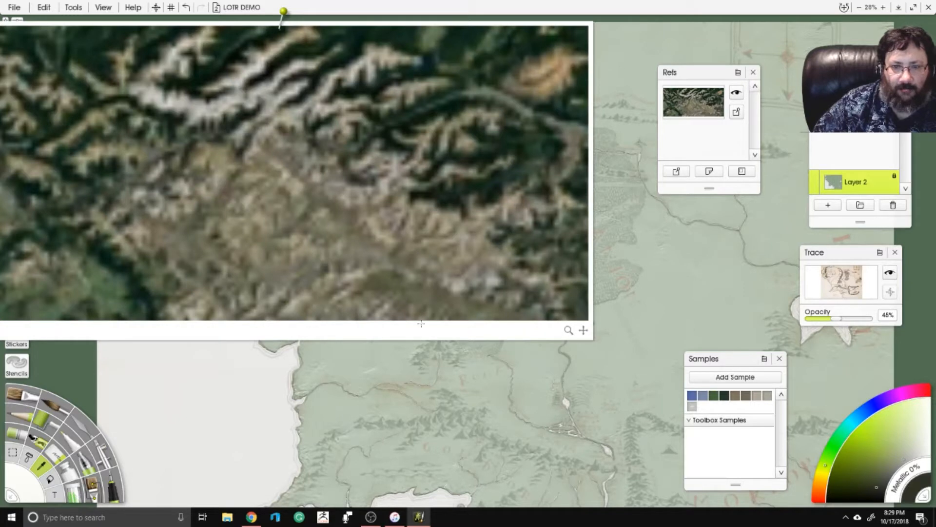
pyautogui.click(20, 414)
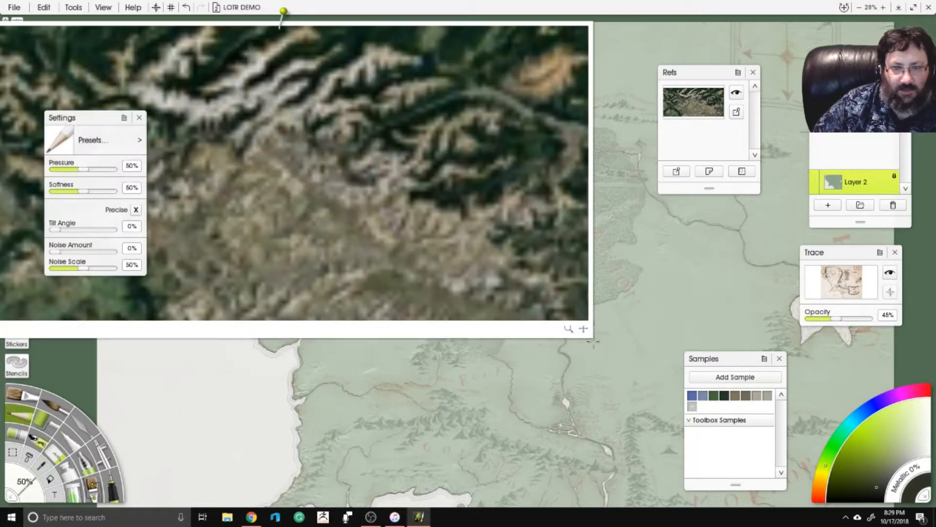
pyautogui.moveTo(590, 331)
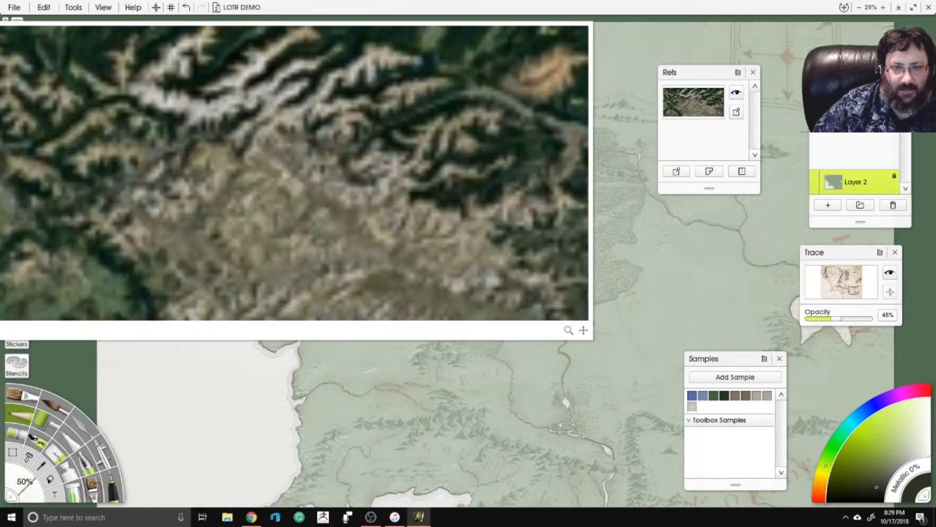
pyautogui.moveTo(592, 335); pyautogui.dragTo(351, 220)
pyautogui.moveTo(308, 168); pyautogui.dragTo(150, 72)
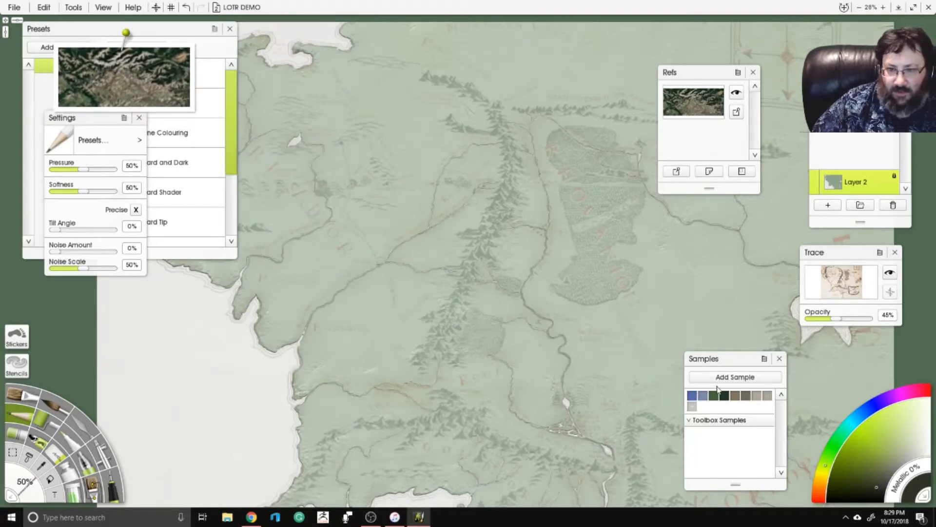
# Choose the first saved brown, select the paint tube and set its size to 250%.
pyautogui.click(739, 395)
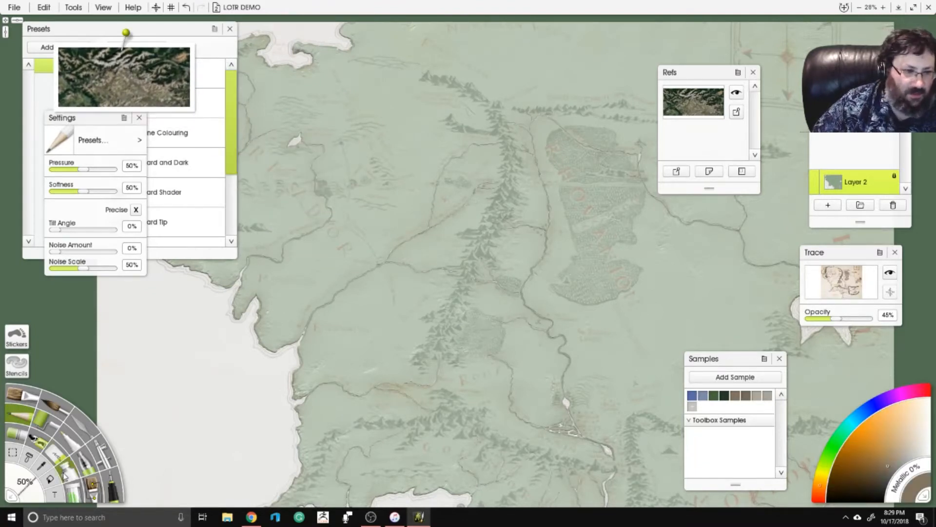
pyautogui.click(64, 474)
pyautogui.press('+')
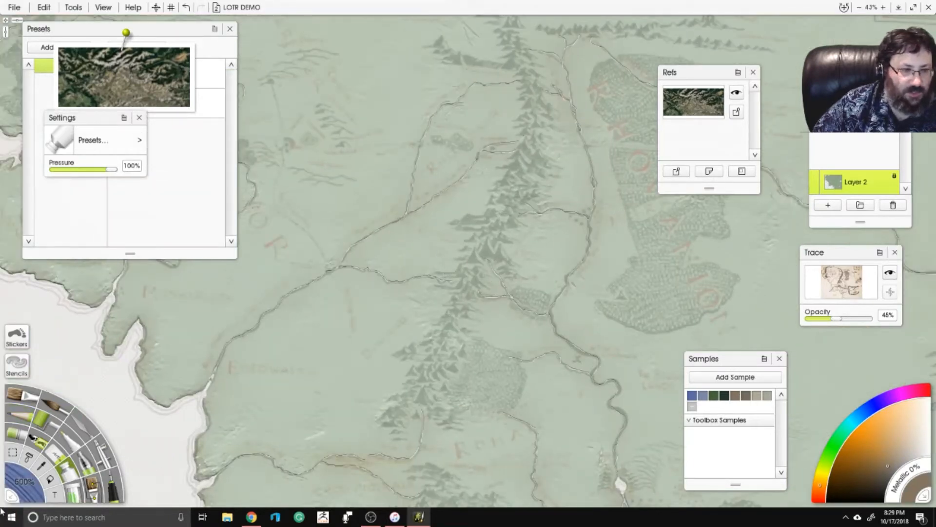
pyautogui.moveTo(22, 493); pyautogui.dragTo(36, 498)
pyautogui.click(27, 490)
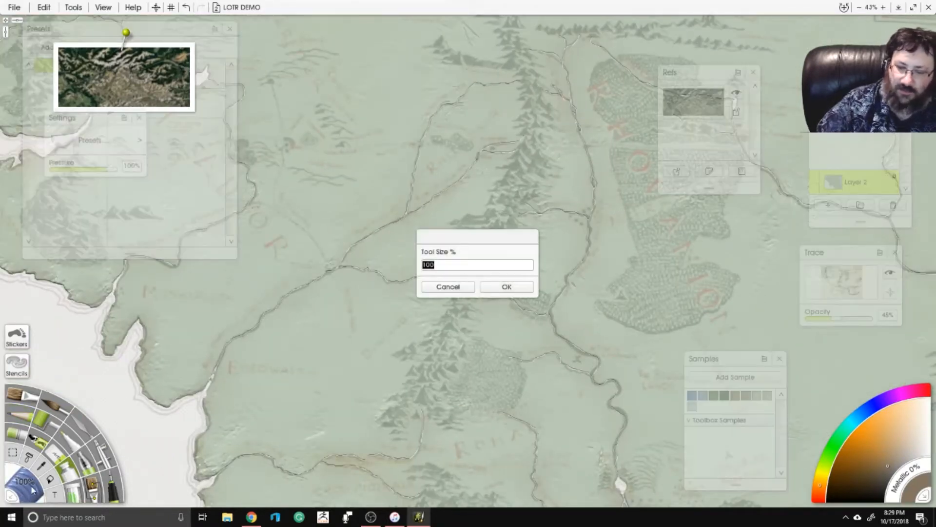
pyautogui.write('250')
pyautogui.press('Return')
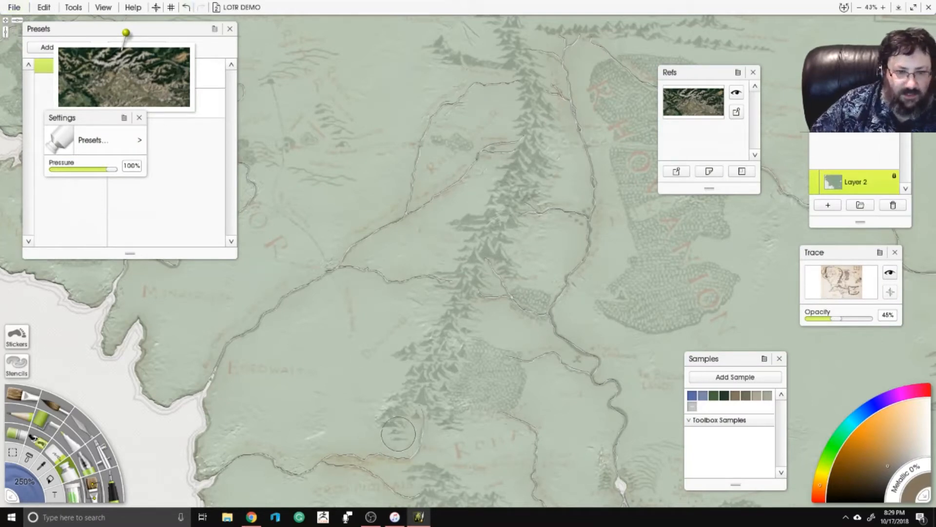
# Squeeze brown paint blobs along the long central mountain chain and its northern branches.
pyautogui.moveTo(398, 433)
pyautogui.mouseDown()
pyautogui.moveTo(417, 390)
pyautogui.moveTo(443, 414)
pyautogui.moveTo(418, 378)
pyautogui.moveTo(433, 366)
pyautogui.moveTo(407, 348)
pyautogui.moveTo(438, 341)
pyautogui.moveTo(447, 360)
pyautogui.moveTo(428, 370)
pyautogui.moveTo(475, 242)
pyautogui.moveTo(508, 264)
pyautogui.moveTo(498, 202)
pyautogui.moveTo(469, 219)
pyautogui.moveTo(502, 210)
pyautogui.moveTo(531, 141)
pyautogui.moveTo(507, 239)
pyautogui.moveTo(508, 274)
pyautogui.moveTo(520, 273)
pyautogui.moveTo(501, 314)
pyautogui.moveTo(510, 233)
pyautogui.moveTo(496, 197)
pyautogui.moveTo(416, 182)
pyautogui.mouseUp()
pyautogui.click(530, 158)
pyautogui.click(522, 270)
pyautogui.click(502, 316)
pyautogui.moveTo(373, 110)
pyautogui.mouseDown()
pyautogui.moveTo(447, 124)
pyautogui.moveTo(490, 181)
pyautogui.moveTo(385, 106)
pyautogui.moveTo(528, 162)
pyautogui.moveTo(635, 170)
pyautogui.moveTo(654, 155)
pyautogui.mouseUp()
pyautogui.click(387, 106)
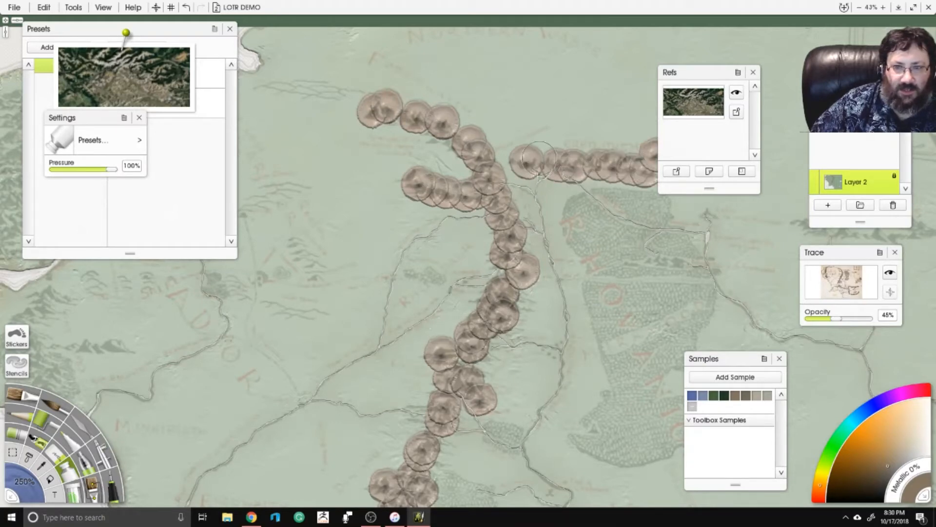
# Extend the brown paint blobs eastward over the remaining northern mountains.
pyautogui.moveTo(539, 158); pyautogui.dragTo(322, 143)
pyautogui.click(489, 201)
pyautogui.moveTo(590, 207)
pyautogui.mouseDown()
pyautogui.moveTo(677, 225)
pyautogui.moveTo(707, 220)
pyautogui.moveTo(671, 213)
pyautogui.mouseUp()
pyautogui.moveTo(655, 277); pyautogui.dragTo(462, 55)
pyautogui.moveTo(505, 207); pyautogui.dragTo(531, 61)
# Squeeze brown paint along the mountain ranges enclosing Mordor, its inner ridges and the lone peak inside.
pyautogui.moveTo(606, 271); pyautogui.dragTo(546, 273)
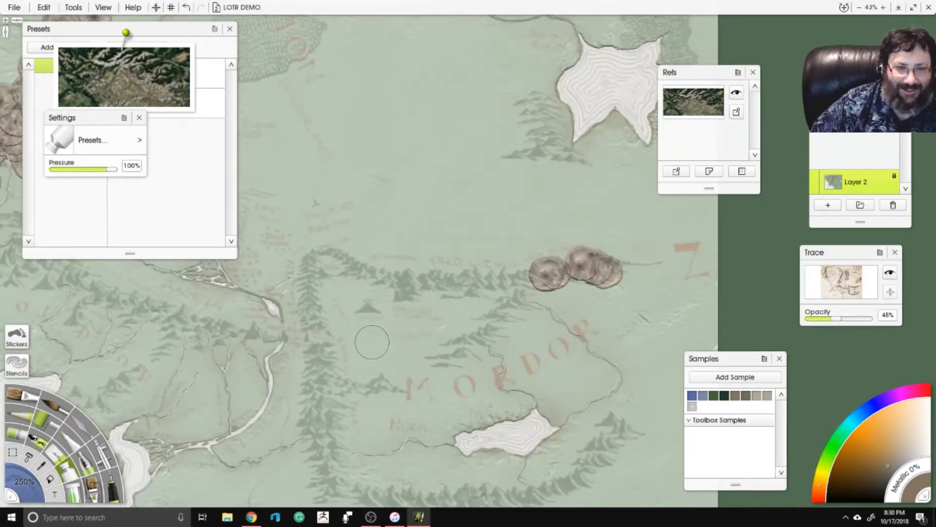
pyautogui.click(369, 311)
pyautogui.moveTo(314, 249)
pyautogui.mouseDown()
pyautogui.moveTo(417, 288)
pyautogui.moveTo(439, 274)
pyautogui.moveTo(541, 275)
pyautogui.moveTo(453, 359)
pyautogui.mouseUp()
pyautogui.moveTo(608, 430)
pyautogui.mouseDown()
pyautogui.moveTo(597, 460)
pyautogui.moveTo(550, 492)
pyautogui.mouseUp()
pyautogui.moveTo(562, 469)
pyautogui.mouseDown()
pyautogui.moveTo(577, 363)
pyautogui.moveTo(603, 321)
pyautogui.moveTo(552, 352)
pyautogui.moveTo(402, 355)
pyautogui.mouseUp()
pyautogui.moveTo(509, 366); pyautogui.dragTo(529, 361)
pyautogui.moveTo(363, 109)
pyautogui.mouseDown()
pyautogui.moveTo(386, 118)
pyautogui.moveTo(366, 153)
pyautogui.moveTo(364, 190)
pyautogui.mouseUp()
pyautogui.moveTo(369, 233)
pyautogui.mouseDown()
pyautogui.moveTo(368, 323)
pyautogui.moveTo(377, 351)
pyautogui.moveTo(398, 363)
pyautogui.mouseUp()
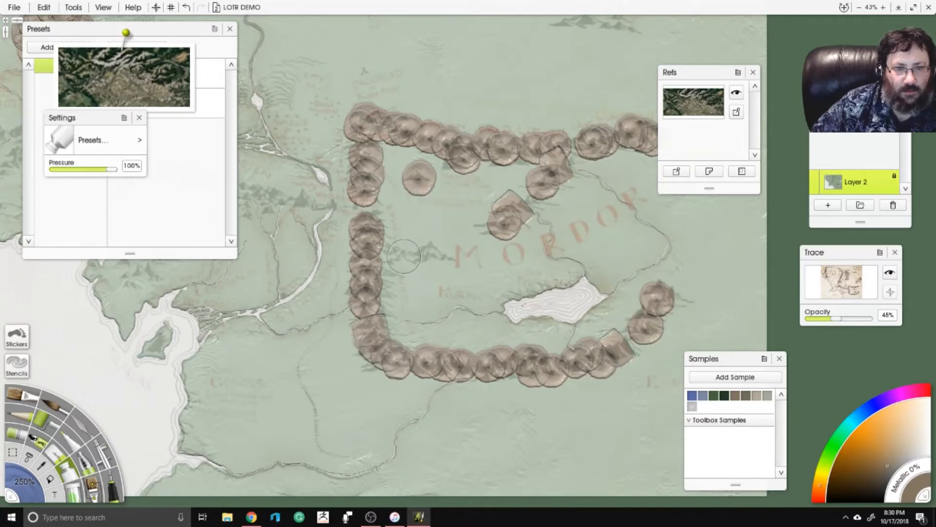
pyautogui.moveTo(396, 252); pyautogui.dragTo(457, 260)
# Add brown paint along the coastal hills north of the Bay of Belfalas and on the small island nearby.
pyautogui.moveTo(322, 197); pyautogui.dragTo(495, 208)
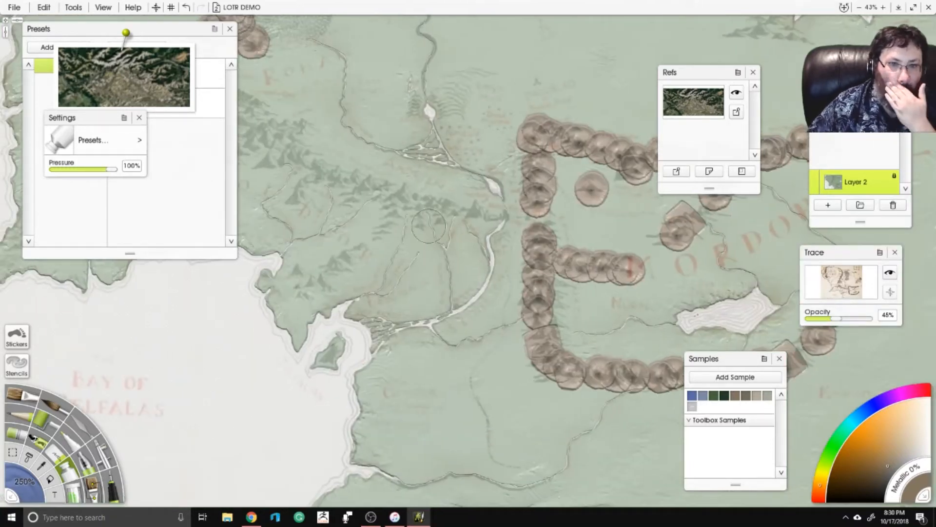
pyautogui.moveTo(303, 285); pyautogui.dragTo(355, 253)
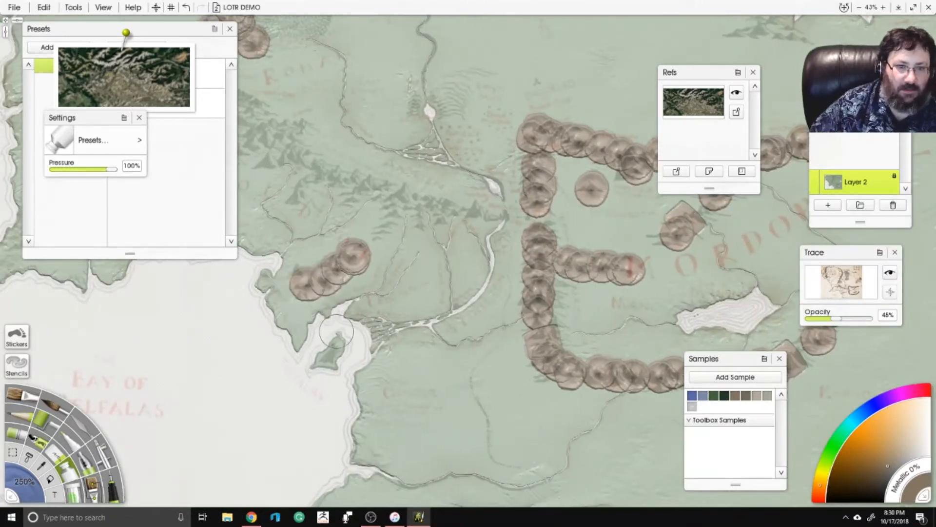
pyautogui.click(333, 359)
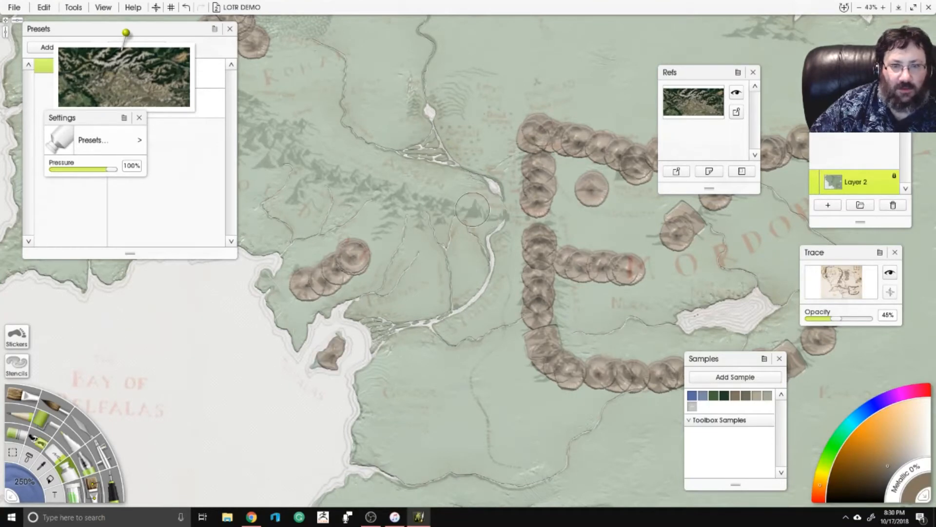
# Cover the mountain range across Gondor, including its western coastal arm and lone southern peaks, with brown paint blobs.
pyautogui.moveTo(473, 209)
pyautogui.mouseDown()
pyautogui.moveTo(485, 210)
pyautogui.moveTo(401, 191)
pyautogui.moveTo(387, 222)
pyautogui.moveTo(423, 215)
pyautogui.mouseUp()
pyautogui.moveTo(304, 117); pyautogui.dragTo(498, 226)
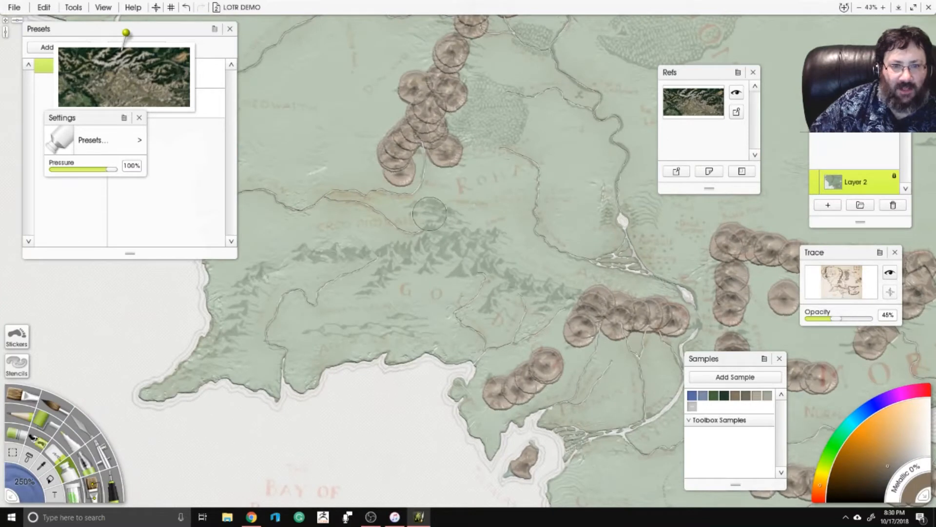
pyautogui.moveTo(429, 213)
pyautogui.mouseDown()
pyautogui.moveTo(436, 241)
pyautogui.moveTo(303, 252)
pyautogui.mouseUp()
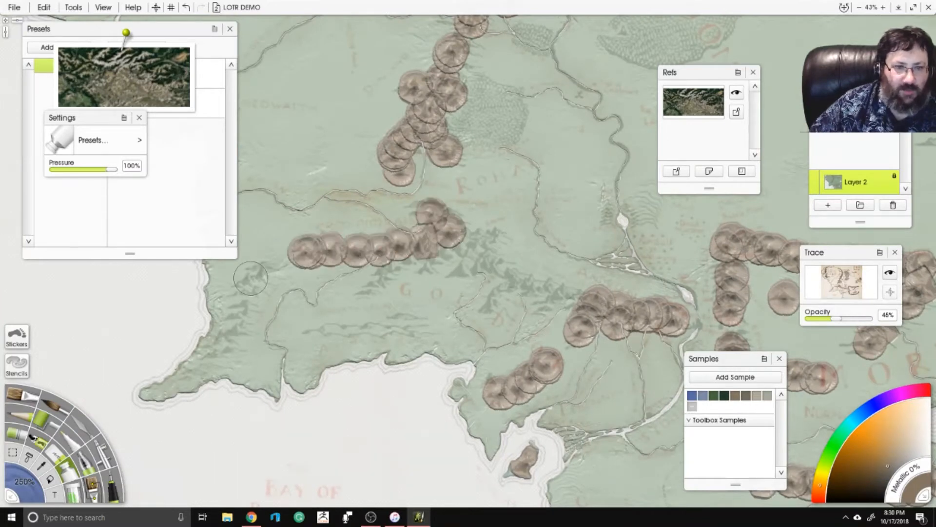
pyautogui.moveTo(251, 278)
pyautogui.mouseDown()
pyautogui.moveTo(231, 330)
pyautogui.moveTo(200, 362)
pyautogui.mouseUp()
pyautogui.click(392, 262)
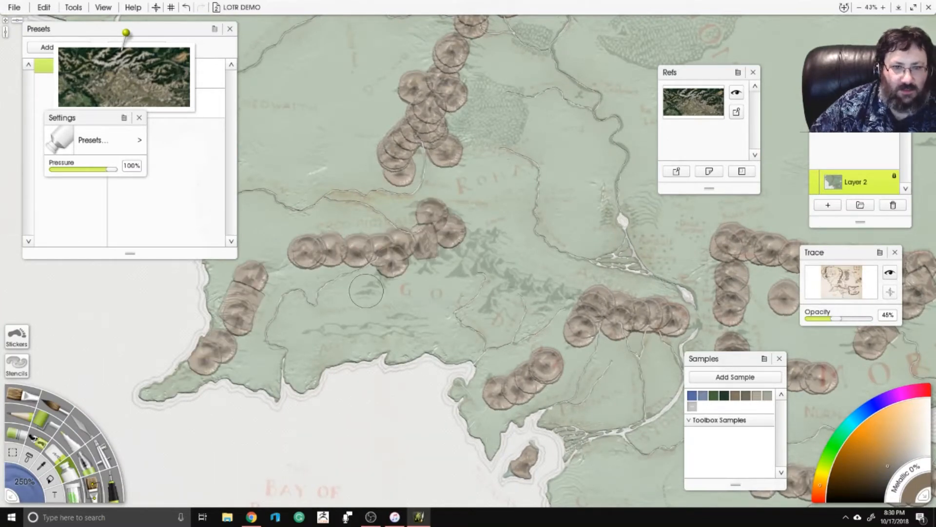
pyautogui.click(365, 291)
pyautogui.moveTo(434, 229)
pyautogui.mouseDown()
pyautogui.moveTo(459, 238)
pyautogui.moveTo(474, 253)
pyautogui.moveTo(468, 272)
pyautogui.moveTo(502, 272)
pyautogui.moveTo(509, 291)
pyautogui.moveTo(493, 302)
pyautogui.moveTo(537, 279)
pyautogui.moveTo(556, 297)
pyautogui.moveTo(533, 309)
pyautogui.moveTo(574, 295)
pyautogui.mouseUp()
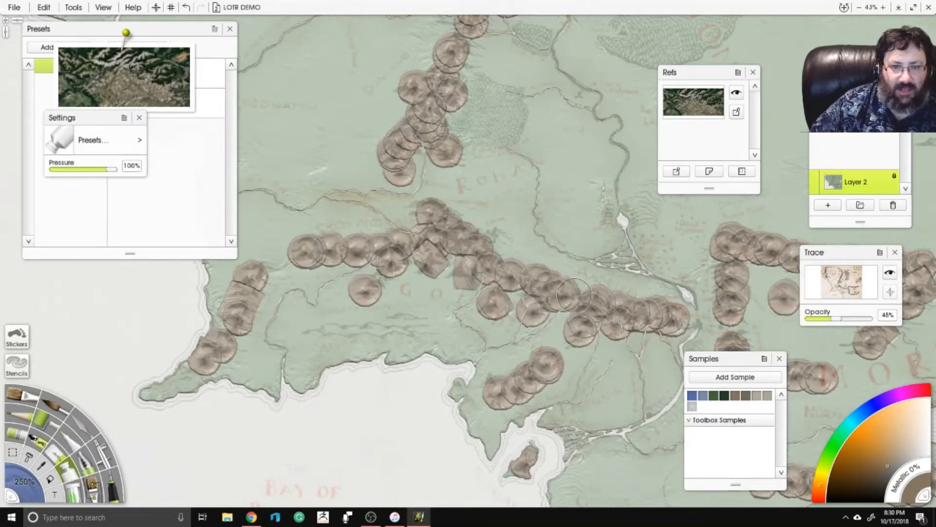
# Squeeze brown paint over the western coastal mountains south of the narrow gulf and along their eastern spur.
pyautogui.moveTo(406, 108); pyautogui.dragTo(539, 326)
pyautogui.scroll(-2, 439, 192)
pyautogui.moveTo(439, 192); pyautogui.dragTo(560, 317)
pyautogui.scroll(3, 418, 278)
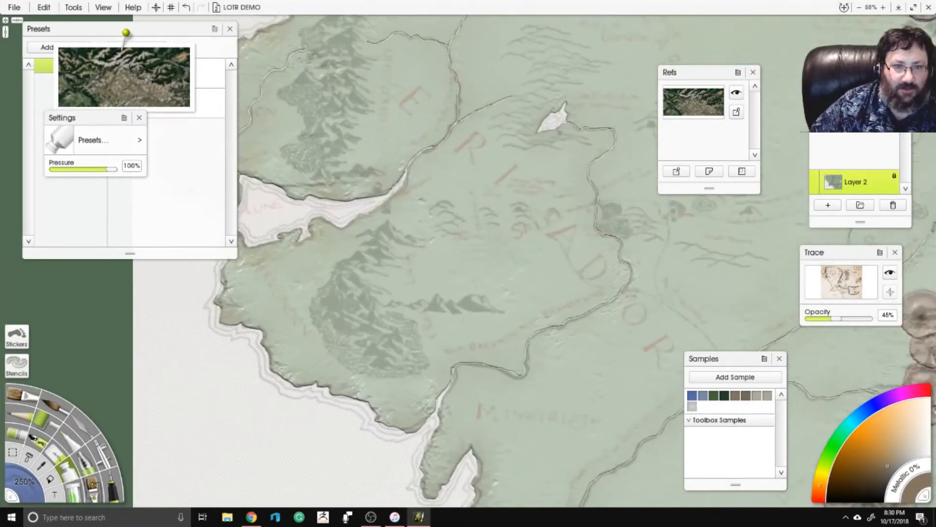
pyautogui.moveTo(387, 211)
pyautogui.mouseDown()
pyautogui.moveTo(413, 202)
pyautogui.moveTo(403, 240)
pyautogui.moveTo(369, 263)
pyautogui.moveTo(363, 300)
pyautogui.moveTo(411, 334)
pyautogui.moveTo(400, 317)
pyautogui.moveTo(429, 300)
pyautogui.moveTo(546, 283)
pyautogui.moveTo(425, 364)
pyautogui.moveTo(592, 464)
pyautogui.mouseUp()
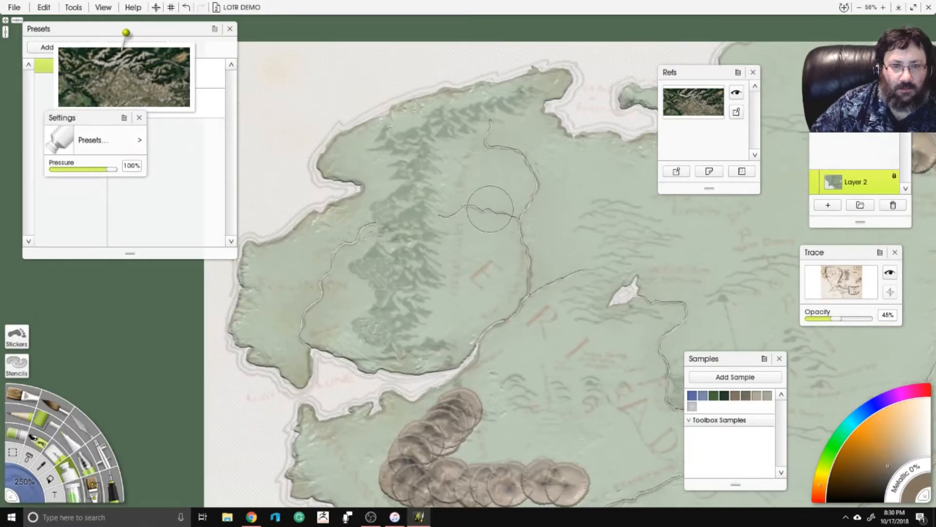
# Cover the unpainted north-south mountain range in the map's northwest with brown paint blobs.
pyautogui.moveTo(431, 339)
pyautogui.mouseDown()
pyautogui.moveTo(411, 336)
pyautogui.moveTo(396, 295)
pyautogui.moveTo(426, 259)
pyautogui.moveTo(386, 243)
pyautogui.moveTo(409, 209)
pyautogui.moveTo(409, 192)
pyautogui.moveTo(398, 201)
pyautogui.moveTo(411, 145)
pyautogui.moveTo(393, 128)
pyautogui.moveTo(458, 127)
pyautogui.moveTo(558, 81)
pyautogui.mouseUp()
pyautogui.click(428, 130)
pyautogui.moveTo(634, 390)
pyautogui.mouseDown()
pyautogui.moveTo(413, 226)
pyautogui.moveTo(198, 388)
pyautogui.moveTo(379, 238)
pyautogui.moveTo(398, 338)
pyautogui.mouseUp()
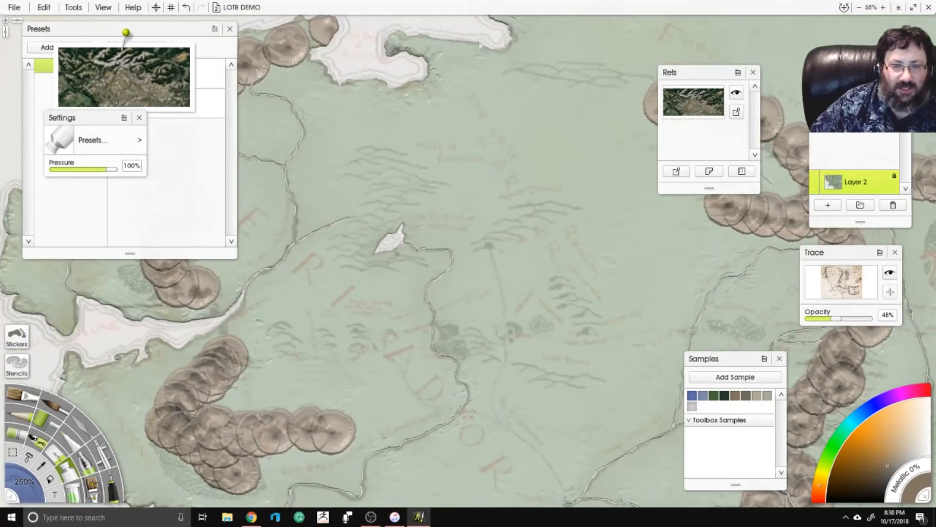
# Extend the brown paint blobs eastward along the northern mountain range above the great forest.
pyautogui.moveTo(746, 216); pyautogui.dragTo(214, 229)
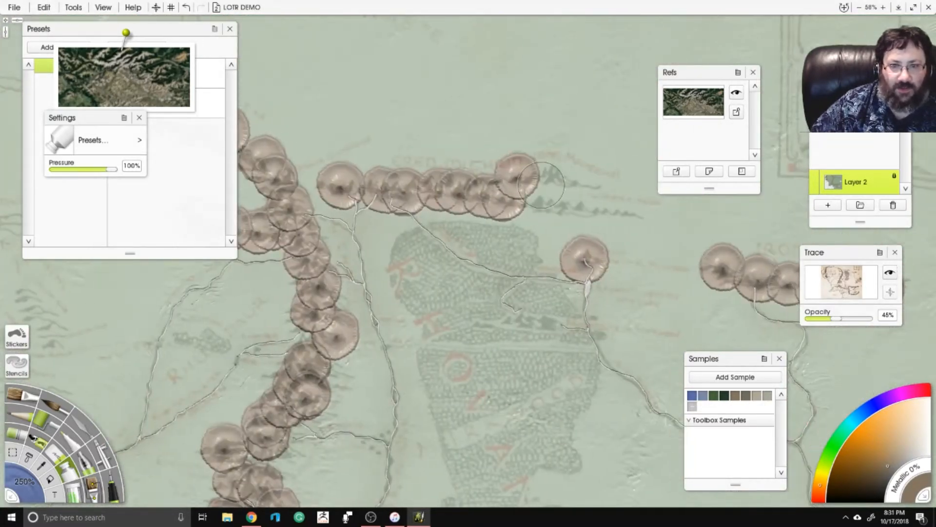
pyautogui.moveTo(541, 185)
pyautogui.mouseDown()
pyautogui.moveTo(600, 186)
pyautogui.moveTo(548, 191)
pyautogui.moveTo(642, 209)
pyautogui.mouseUp()
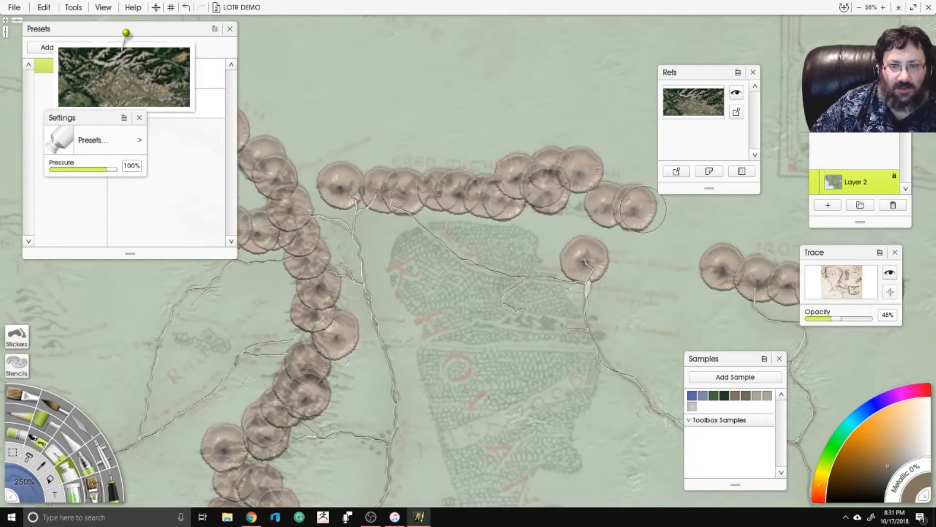
pyautogui.click(576, 207)
# Squeeze brown paint over the hills along the southwestern shore of the large inland sea in the east.
pyautogui.scroll(-5, 575, 207)
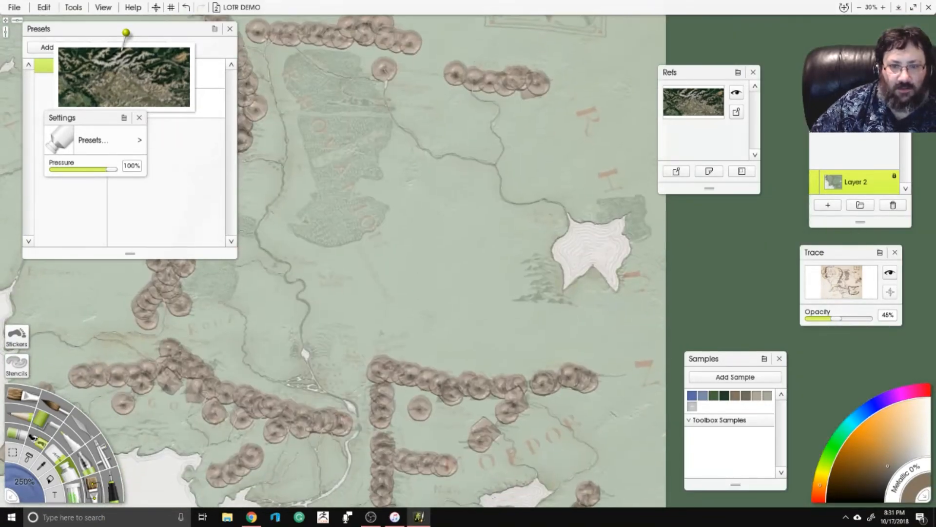
pyautogui.moveTo(537, 247)
pyautogui.mouseDown()
pyautogui.moveTo(537, 270)
pyautogui.moveTo(548, 282)
pyautogui.moveTo(528, 289)
pyautogui.moveTo(581, 299)
pyautogui.moveTo(557, 294)
pyautogui.mouseUp()
pyautogui.click(529, 290)
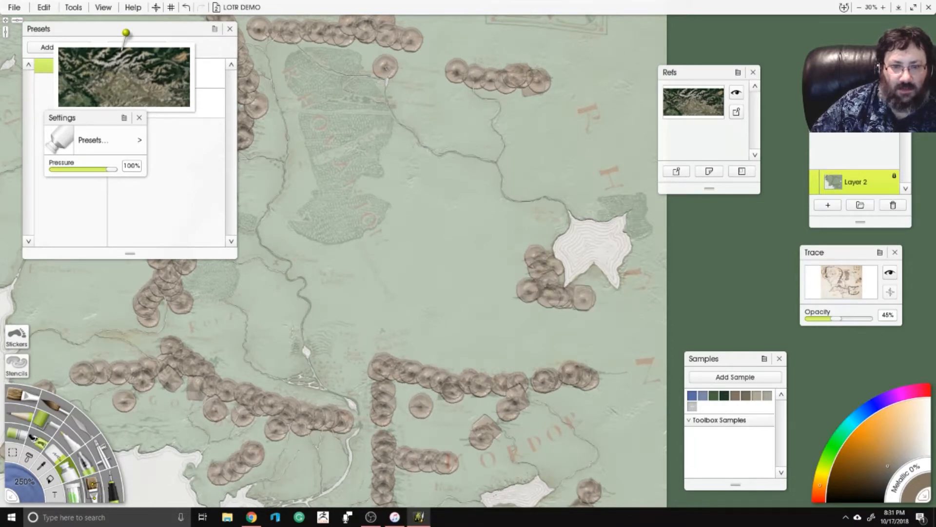
# Switch to the palette knife with the Harsh Chaos preset and lower the tracing opacity to 8%.
pyautogui.moveTo(365, 306); pyautogui.dragTo(563, 90)
pyautogui.moveTo(398, 114); pyautogui.dragTo(456, 282)
pyautogui.moveTo(482, 168); pyautogui.dragTo(502, 268)
pyautogui.scroll(-2, 434, 299)
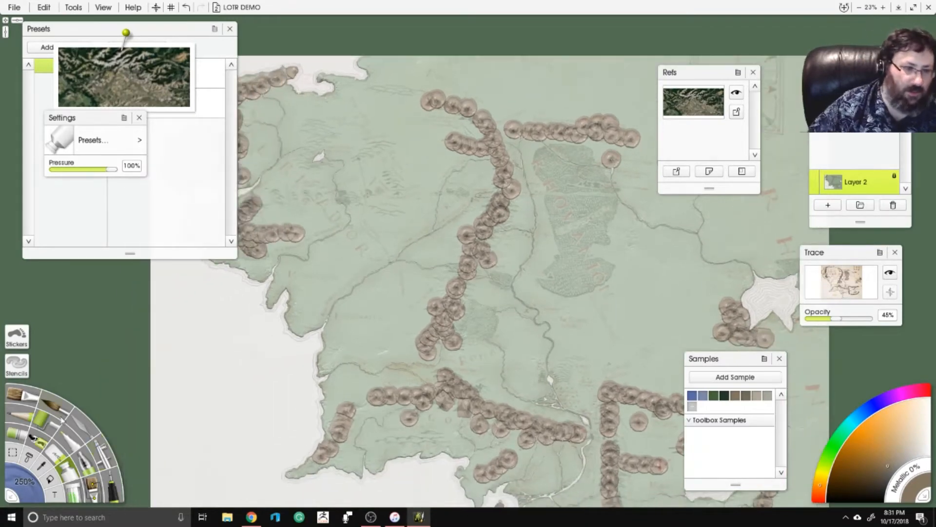
pyautogui.click(75, 428)
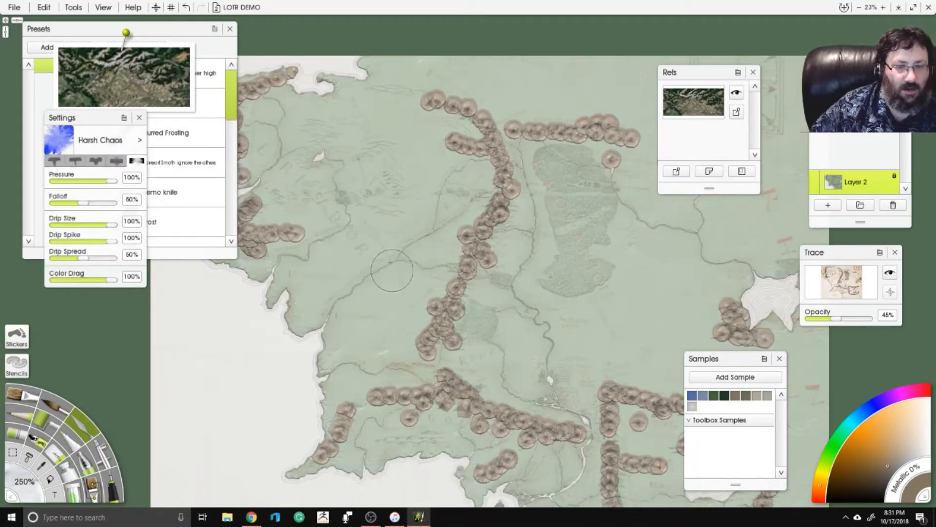
pyautogui.scroll(2, 392, 270)
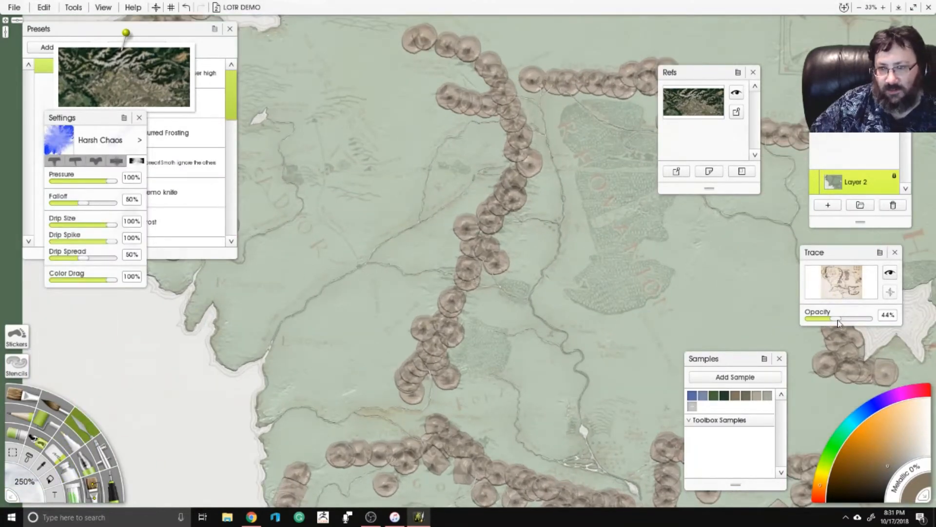
pyautogui.moveTo(838, 323); pyautogui.dragTo(819, 326)
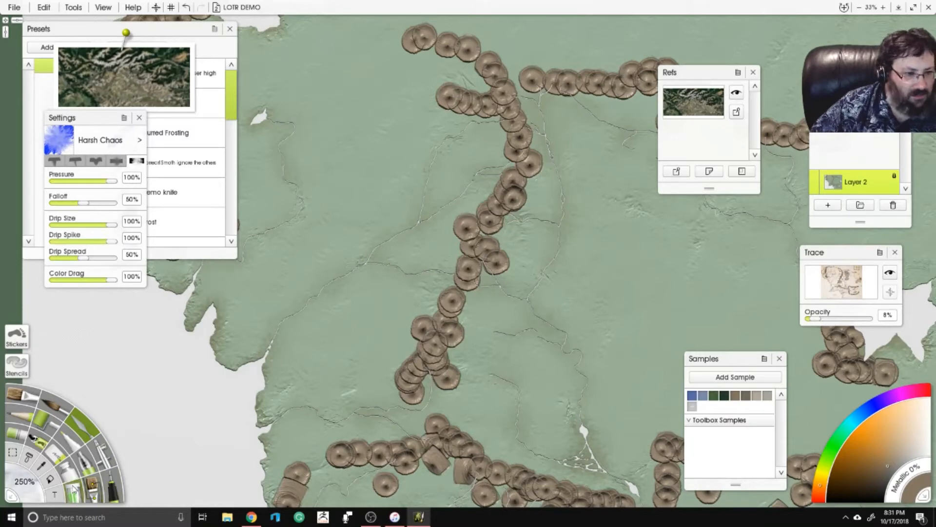
pyautogui.click(73, 488)
pyautogui.scroll(3, 531, 379)
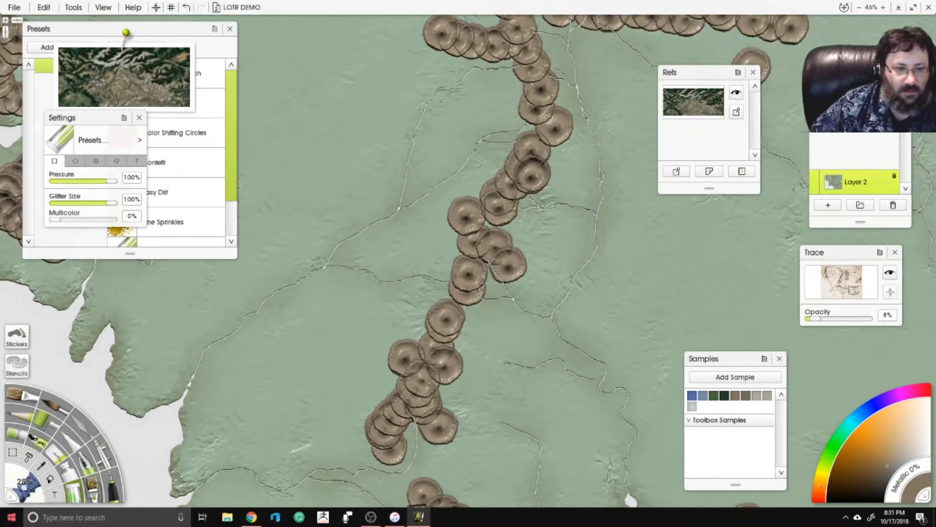
pyautogui.click(91, 429)
# Smear the brown blobs of the long central mountain range outward into rough ridges with the Harsh Chaos knife.
pyautogui.moveTo(409, 339); pyautogui.dragTo(421, 386)
pyautogui.moveTo(380, 388)
pyautogui.mouseDown()
pyautogui.moveTo(385, 342)
pyautogui.moveTo(454, 266)
pyautogui.moveTo(443, 220)
pyautogui.moveTo(458, 200)
pyautogui.mouseUp()
pyautogui.moveTo(486, 159); pyautogui.dragTo(465, 240)
pyautogui.scroll(2, 468, 256)
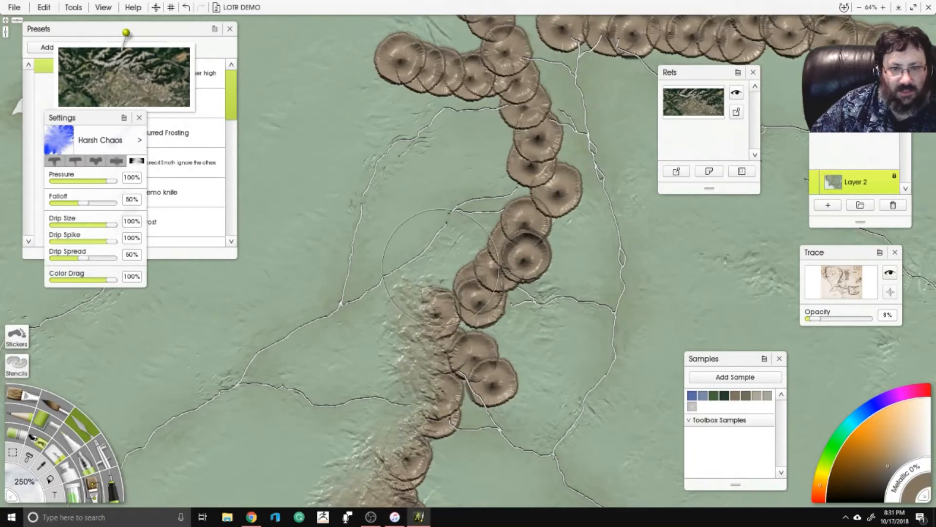
pyautogui.moveTo(443, 278)
pyautogui.mouseDown()
pyautogui.moveTo(509, 188)
pyautogui.moveTo(510, 141)
pyautogui.moveTo(490, 105)
pyautogui.moveTo(467, 173)
pyautogui.moveTo(468, 252)
pyautogui.moveTo(467, 232)
pyautogui.moveTo(431, 222)
pyautogui.moveTo(414, 170)
pyautogui.moveTo(406, 196)
pyautogui.moveTo(351, 137)
pyautogui.moveTo(449, 185)
pyautogui.moveTo(471, 183)
pyautogui.moveTo(468, 221)
pyautogui.mouseUp()
pyautogui.moveTo(417, 129)
pyautogui.mouseDown()
pyautogui.moveTo(425, 98)
pyautogui.moveTo(361, 112)
pyautogui.moveTo(303, 94)
pyautogui.moveTo(320, 73)
pyautogui.moveTo(351, 64)
pyautogui.moveTo(390, 73)
pyautogui.moveTo(337, 141)
pyautogui.moveTo(375, 108)
pyautogui.moveTo(419, 119)
pyautogui.moveTo(463, 114)
pyautogui.moveTo(451, 83)
pyautogui.moveTo(487, 73)
pyautogui.moveTo(493, 120)
pyautogui.moveTo(532, 146)
pyautogui.moveTo(548, 187)
pyautogui.moveTo(546, 222)
pyautogui.moveTo(565, 293)
pyautogui.moveTo(505, 313)
pyautogui.moveTo(541, 351)
pyautogui.moveTo(554, 395)
pyautogui.moveTo(548, 370)
pyautogui.moveTo(588, 306)
pyautogui.moveTo(444, 388)
pyautogui.mouseUp()
# Smear the northern range above the forest, through its eastern end, and the lone peak below it into rugged terrain.
pyautogui.moveTo(429, 215)
pyautogui.mouseDown()
pyautogui.moveTo(457, 245)
pyautogui.moveTo(444, 286)
pyautogui.moveTo(429, 281)
pyautogui.moveTo(517, 283)
pyautogui.moveTo(535, 243)
pyautogui.moveTo(503, 220)
pyautogui.moveTo(624, 227)
pyautogui.mouseUp()
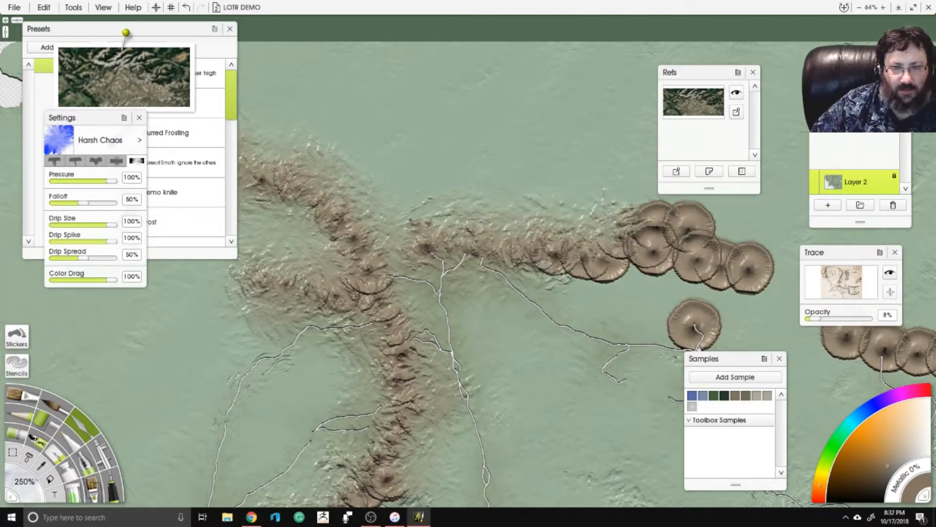
pyautogui.moveTo(585, 265)
pyautogui.mouseDown()
pyautogui.moveTo(517, 258)
pyautogui.moveTo(595, 280)
pyautogui.moveTo(643, 269)
pyautogui.moveTo(695, 283)
pyautogui.moveTo(739, 317)
pyautogui.moveTo(717, 334)
pyautogui.mouseUp()
pyautogui.moveTo(689, 335)
pyautogui.mouseDown()
pyautogui.moveTo(649, 298)
pyautogui.moveTo(566, 254)
pyautogui.mouseUp()
pyautogui.moveTo(566, 219); pyautogui.dragTo(537, 251)
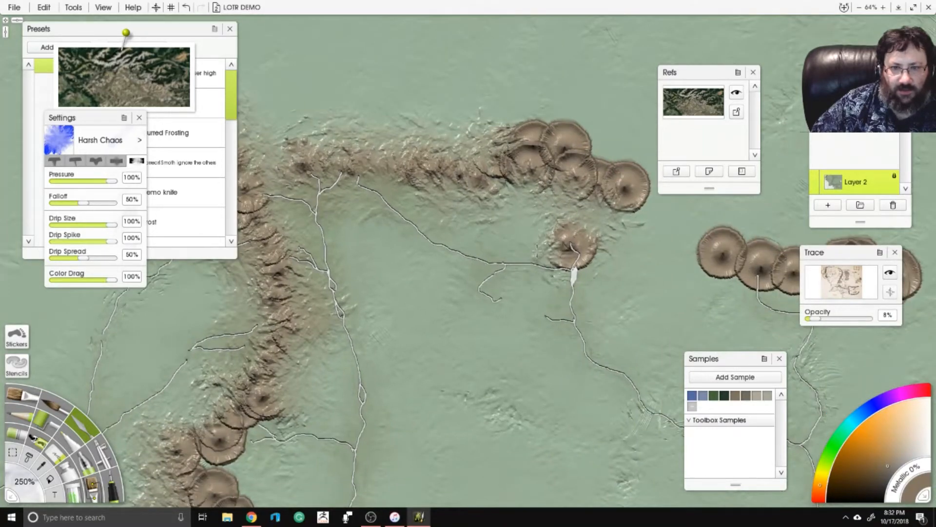
pyautogui.moveTo(533, 185); pyautogui.dragTo(469, 228)
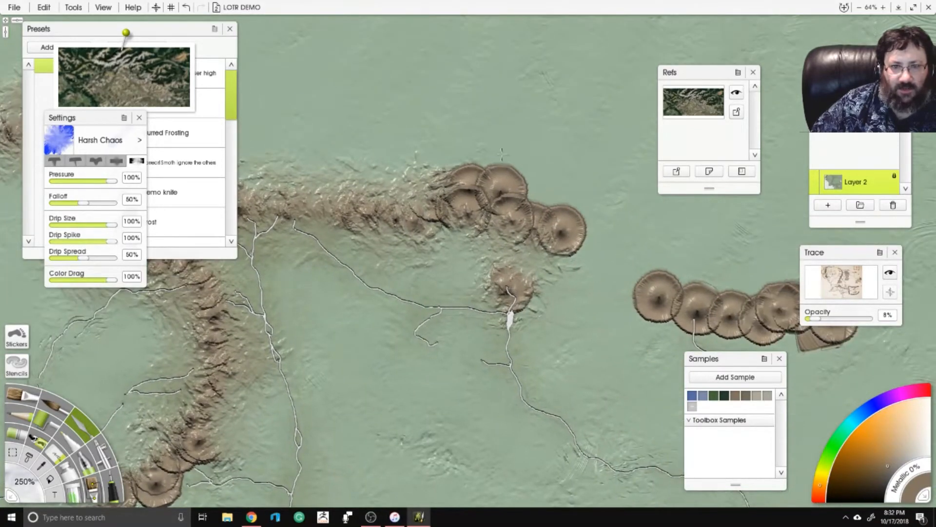
pyautogui.moveTo(502, 153)
pyautogui.mouseDown()
pyautogui.moveTo(537, 205)
pyautogui.moveTo(611, 245)
pyautogui.moveTo(468, 235)
pyautogui.moveTo(441, 219)
pyautogui.mouseUp()
pyautogui.moveTo(390, 250)
pyautogui.mouseDown()
pyautogui.moveTo(376, 247)
pyautogui.moveTo(429, 210)
pyautogui.mouseUp()
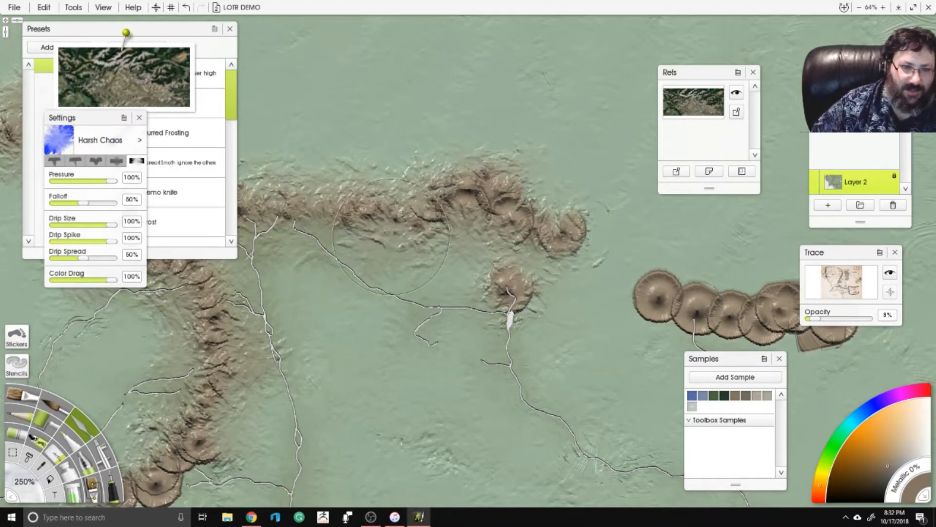
# Roughen the round brown dabs along the southern half of the long central mountain range with the Harsh Chaos palette knife.
pyautogui.scroll(-3, 429, 209)
pyautogui.moveTo(300, 368)
pyautogui.mouseDown()
pyautogui.moveTo(407, 211)
pyautogui.moveTo(405, 257)
pyautogui.mouseUp()
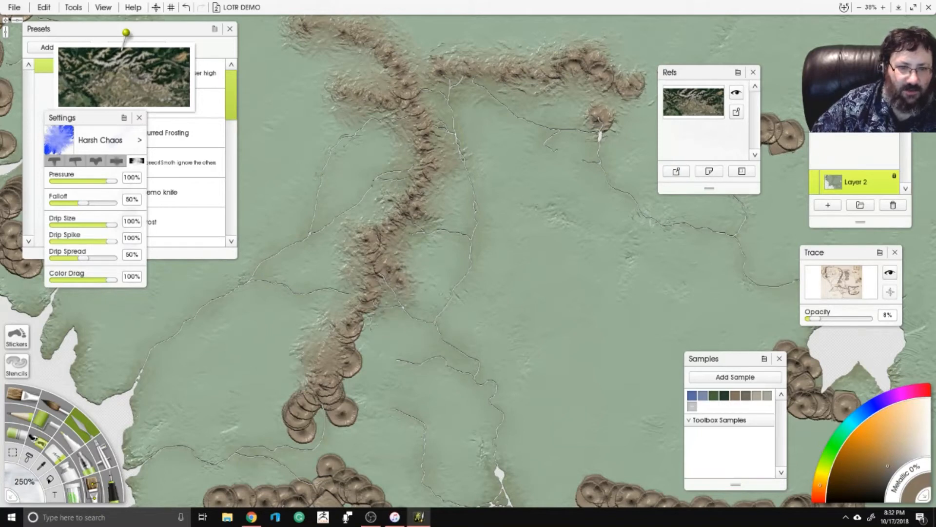
pyautogui.moveTo(373, 326)
pyautogui.mouseDown()
pyautogui.moveTo(317, 400)
pyautogui.moveTo(344, 385)
pyautogui.moveTo(366, 425)
pyautogui.mouseUp()
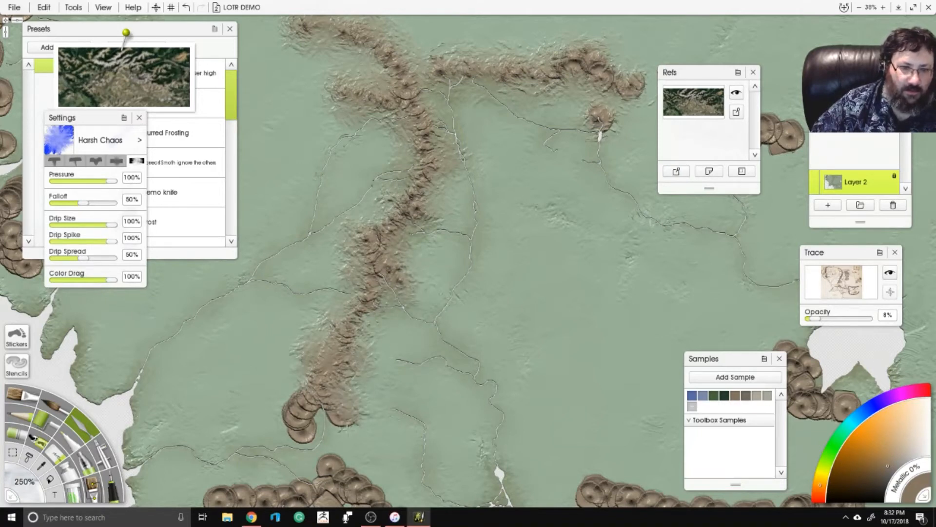
pyautogui.moveTo(286, 419); pyautogui.dragTo(292, 385)
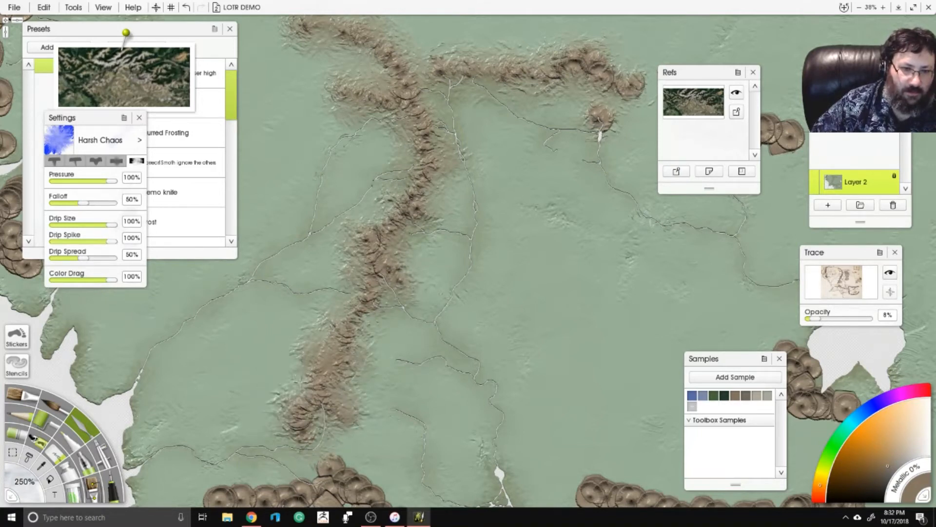
# Smear the dabs of the L-shaped mountain range on the western peninsula into rough terrain with Harsh Chaos.
pyautogui.moveTo(309, 317); pyautogui.dragTo(603, 320)
pyautogui.moveTo(507, 233)
pyautogui.mouseDown()
pyautogui.moveTo(432, 257)
pyautogui.moveTo(536, 258)
pyautogui.moveTo(572, 275)
pyautogui.mouseUp()
pyautogui.moveTo(383, 251)
pyautogui.mouseDown()
pyautogui.moveTo(366, 269)
pyautogui.moveTo(375, 207)
pyautogui.moveTo(312, 251)
pyautogui.moveTo(303, 285)
pyautogui.moveTo(343, 347)
pyautogui.moveTo(374, 325)
pyautogui.mouseUp()
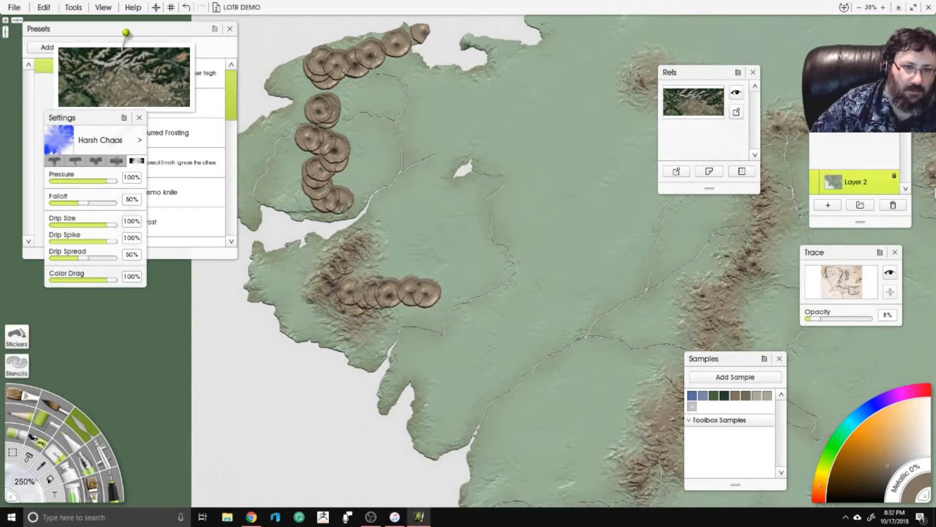
pyautogui.moveTo(412, 290)
pyautogui.mouseDown()
pyautogui.moveTo(366, 286)
pyautogui.moveTo(358, 309)
pyautogui.moveTo(350, 274)
pyautogui.mouseUp()
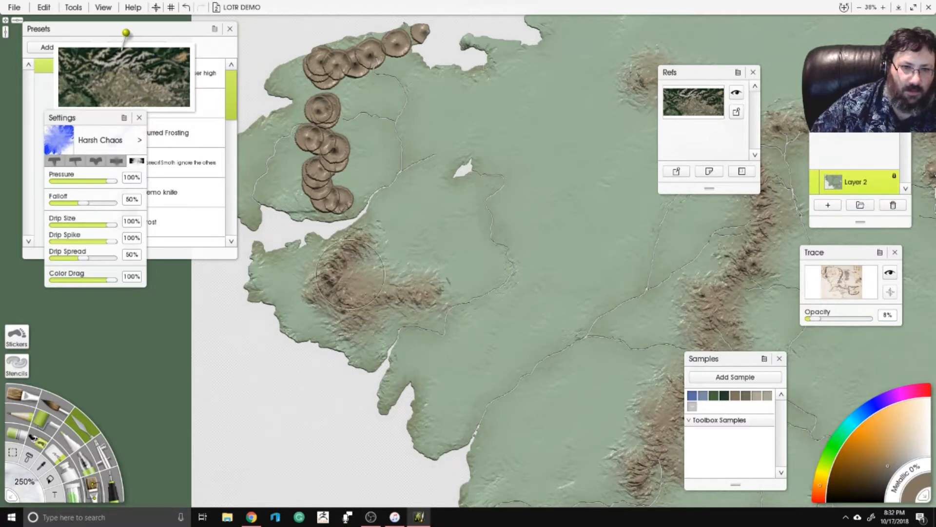
# Roughen the vertical range in the northwest and the ridge along the northwestern coast above it with Harsh Chaos.
pyautogui.moveTo(353, 176)
pyautogui.mouseDown()
pyautogui.moveTo(343, 254)
pyautogui.moveTo(336, 230)
pyautogui.mouseUp()
pyautogui.moveTo(340, 190)
pyautogui.mouseDown()
pyautogui.moveTo(364, 188)
pyautogui.moveTo(373, 221)
pyautogui.moveTo(374, 273)
pyautogui.moveTo(363, 302)
pyautogui.moveTo(344, 293)
pyautogui.moveTo(351, 235)
pyautogui.mouseUp()
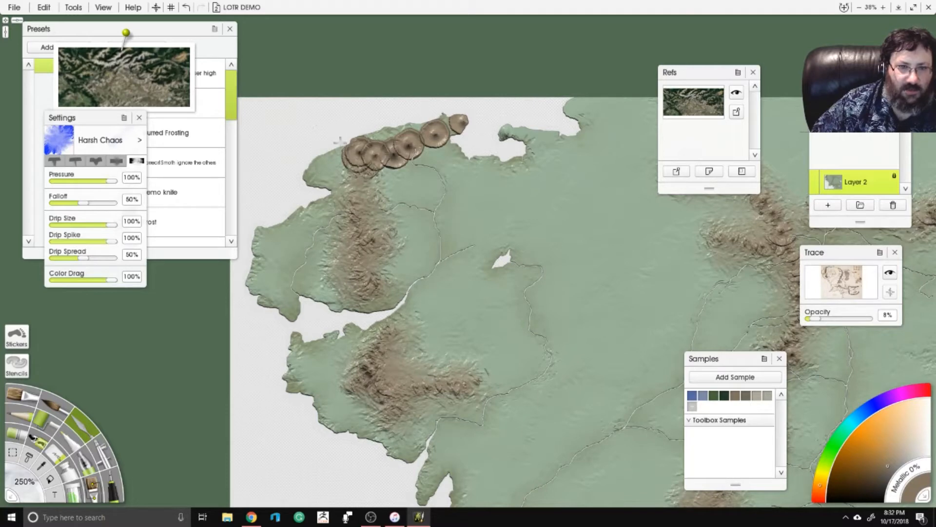
pyautogui.moveTo(339, 141)
pyautogui.mouseDown()
pyautogui.moveTo(374, 128)
pyautogui.moveTo(349, 158)
pyautogui.moveTo(357, 169)
pyautogui.moveTo(383, 168)
pyautogui.moveTo(444, 145)
pyautogui.moveTo(465, 124)
pyautogui.moveTo(444, 112)
pyautogui.moveTo(415, 134)
pyautogui.mouseUp()
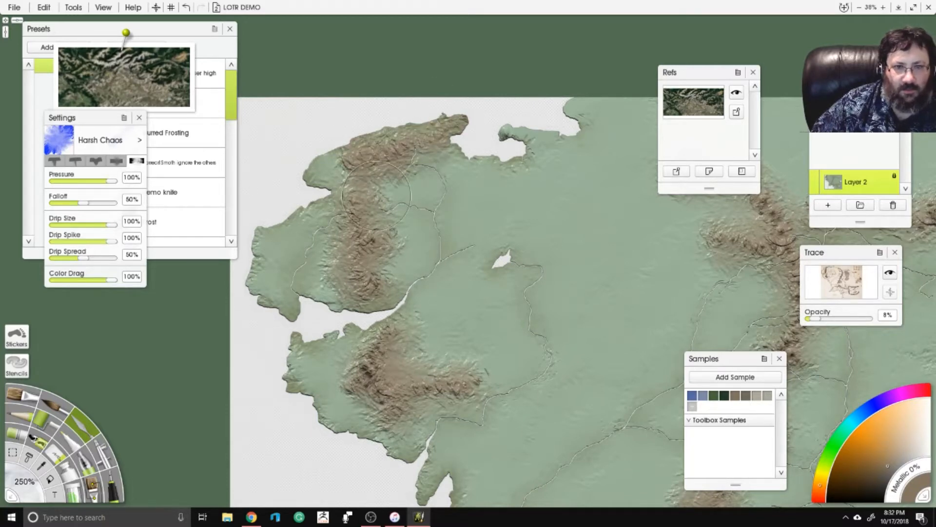
# Roughen the southwestern coastal range and the western half of the long southern mountain range with Harsh Chaos.
pyautogui.scroll(-5, 376, 195)
pyautogui.moveTo(648, 419); pyautogui.dragTo(471, 295)
pyautogui.scroll(5, 471, 296)
pyautogui.moveTo(269, 347); pyautogui.dragTo(423, 259)
pyautogui.scroll(1, 424, 259)
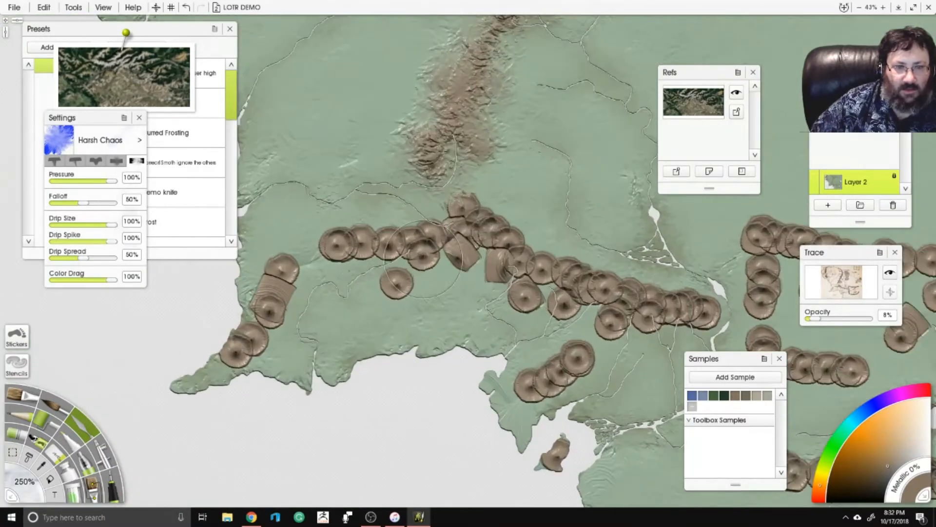
pyautogui.moveTo(307, 276)
pyautogui.mouseDown()
pyautogui.moveTo(462, 241)
pyautogui.moveTo(382, 262)
pyautogui.moveTo(389, 301)
pyautogui.moveTo(407, 312)
pyautogui.moveTo(451, 209)
pyautogui.moveTo(568, 195)
pyautogui.moveTo(601, 170)
pyautogui.mouseUp()
pyautogui.moveTo(477, 222); pyautogui.dragTo(531, 227)
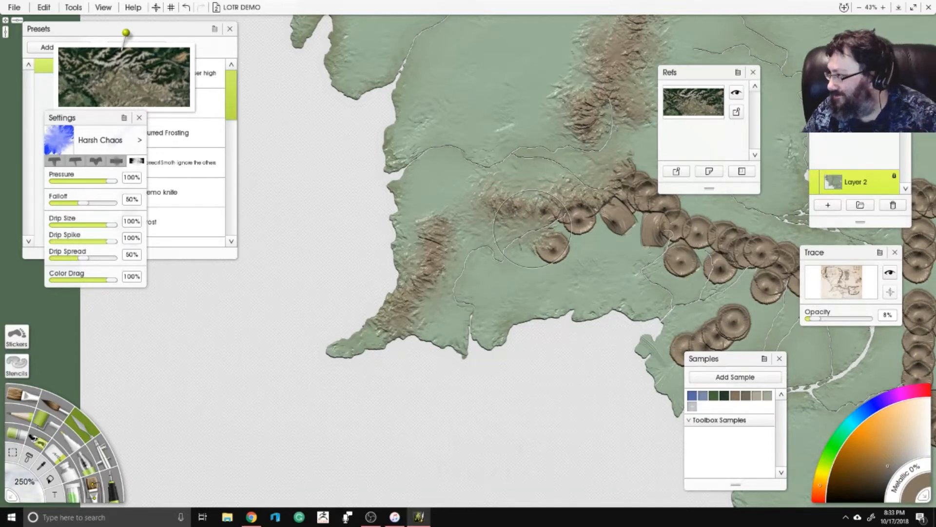
pyautogui.moveTo(533, 223)
pyautogui.mouseDown()
pyautogui.moveTo(422, 219)
pyautogui.moveTo(416, 243)
pyautogui.moveTo(391, 257)
pyautogui.moveTo(374, 243)
pyautogui.mouseUp()
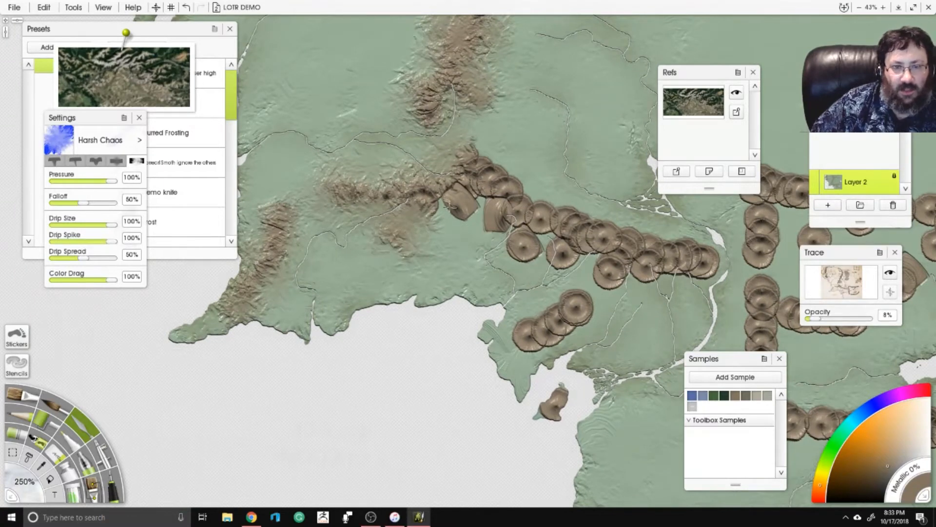
pyautogui.moveTo(450, 207)
pyautogui.mouseDown()
pyautogui.moveTo(468, 217)
pyautogui.moveTo(492, 195)
pyautogui.moveTo(473, 161)
pyautogui.moveTo(534, 203)
pyautogui.moveTo(549, 239)
pyautogui.moveTo(541, 258)
pyautogui.moveTo(510, 230)
pyautogui.moveTo(477, 233)
pyautogui.moveTo(397, 200)
pyautogui.mouseUp()
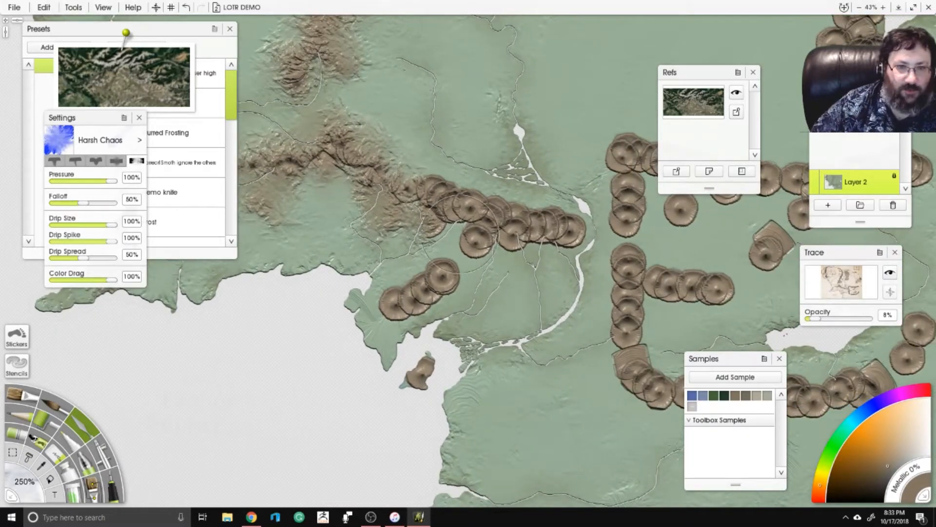
# Roughen the eastern half of the southern range, the short ridge below it and the small offshore island with Harsh Chaos.
pyautogui.moveTo(458, 229)
pyautogui.mouseDown()
pyautogui.moveTo(427, 217)
pyautogui.moveTo(427, 178)
pyautogui.moveTo(529, 198)
pyautogui.moveTo(583, 233)
pyautogui.mouseUp()
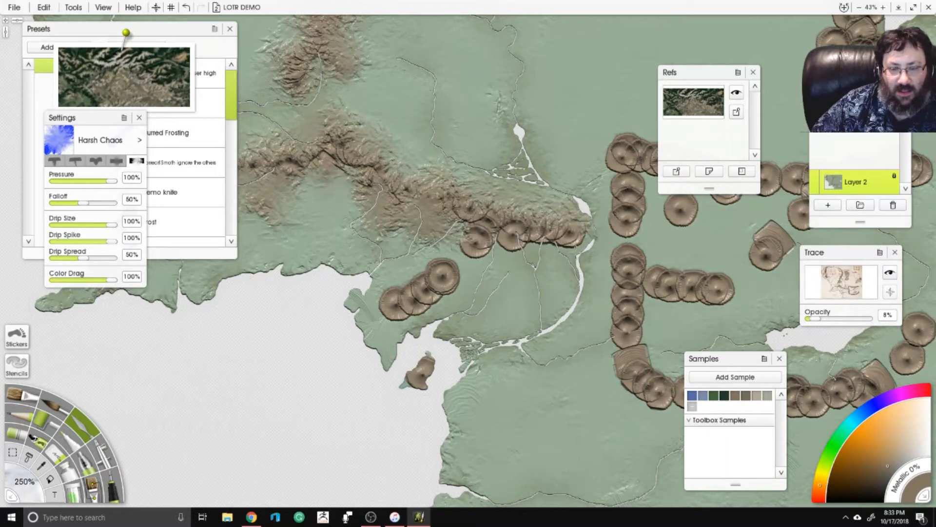
pyautogui.moveTo(537, 254)
pyautogui.mouseDown()
pyautogui.moveTo(501, 250)
pyautogui.moveTo(501, 239)
pyautogui.moveTo(476, 262)
pyautogui.moveTo(390, 283)
pyautogui.moveTo(429, 313)
pyautogui.moveTo(444, 296)
pyautogui.moveTo(455, 332)
pyautogui.mouseUp()
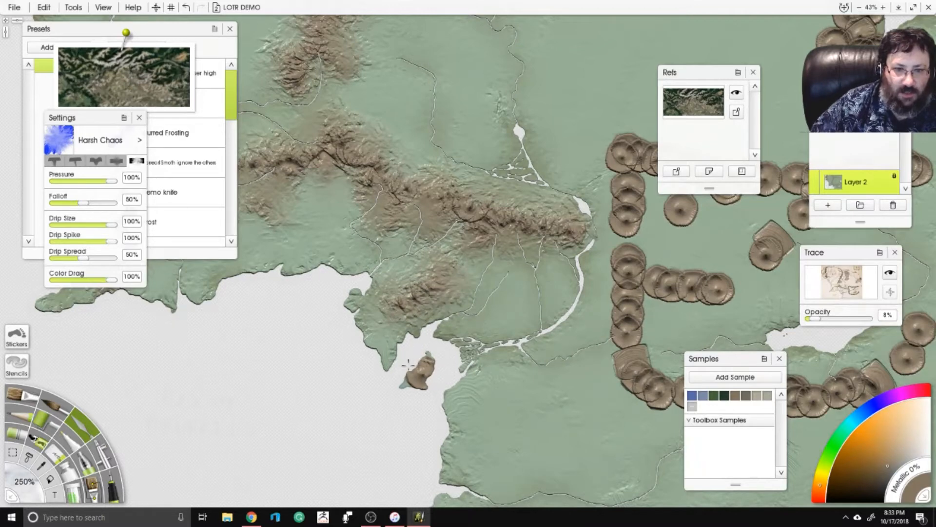
pyautogui.moveTo(449, 365); pyautogui.dragTo(330, 389)
# Roughen the boxed southeastern mountain range with Harsh Chaos, including its inner spurs and the isolated peak.
pyautogui.moveTo(480, 186)
pyautogui.mouseDown()
pyautogui.moveTo(495, 200)
pyautogui.moveTo(508, 273)
pyautogui.moveTo(536, 251)
pyautogui.moveTo(507, 170)
pyautogui.moveTo(546, 169)
pyautogui.moveTo(585, 185)
pyautogui.moveTo(556, 210)
pyautogui.moveTo(629, 218)
pyautogui.moveTo(655, 237)
pyautogui.mouseUp()
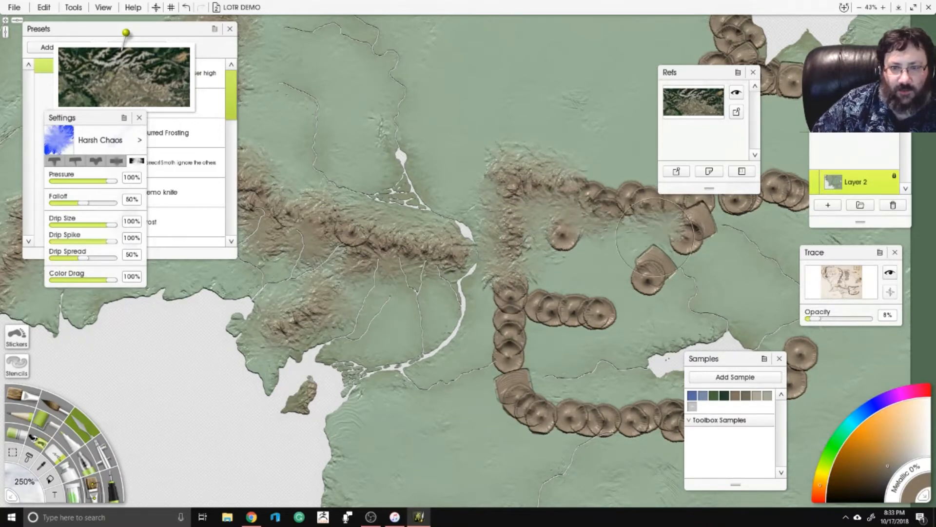
pyautogui.moveTo(624, 282)
pyautogui.mouseDown()
pyautogui.moveTo(685, 276)
pyautogui.moveTo(674, 244)
pyautogui.moveTo(657, 250)
pyautogui.mouseUp()
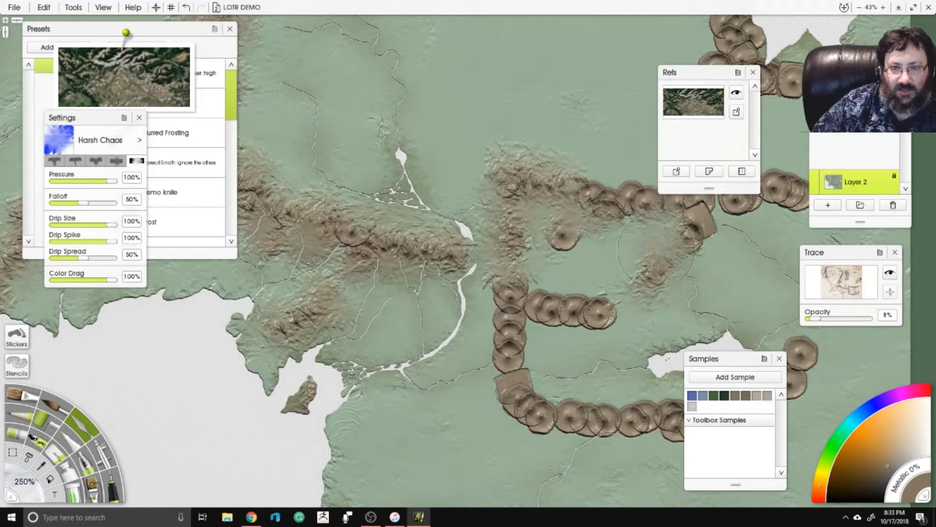
pyautogui.moveTo(588, 167); pyautogui.dragTo(626, 178)
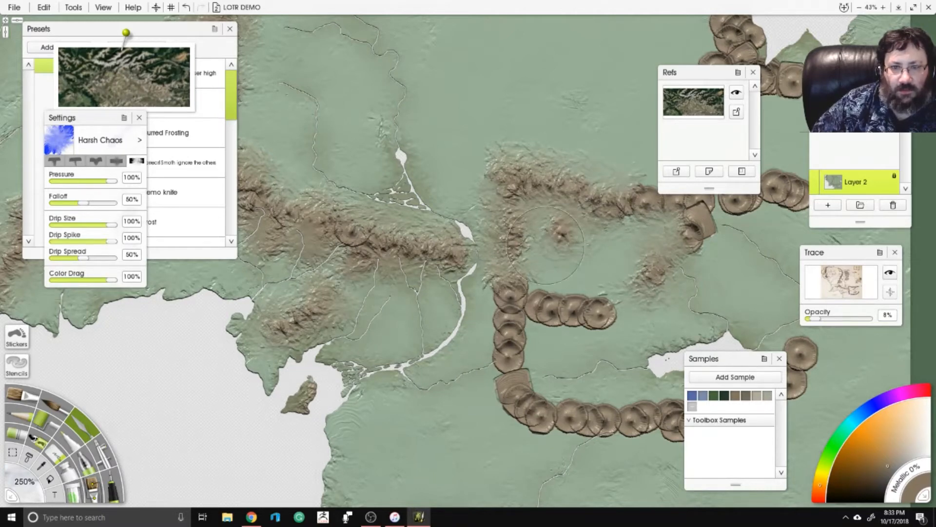
pyautogui.moveTo(546, 246)
pyautogui.mouseDown()
pyautogui.moveTo(390, 219)
pyautogui.moveTo(311, 256)
pyautogui.mouseUp()
pyautogui.moveTo(387, 190)
pyautogui.mouseDown()
pyautogui.moveTo(482, 210)
pyautogui.moveTo(486, 246)
pyautogui.moveTo(468, 229)
pyautogui.moveTo(566, 205)
pyautogui.moveTo(522, 187)
pyautogui.moveTo(501, 194)
pyautogui.mouseUp()
pyautogui.moveTo(457, 346); pyautogui.dragTo(585, 244)
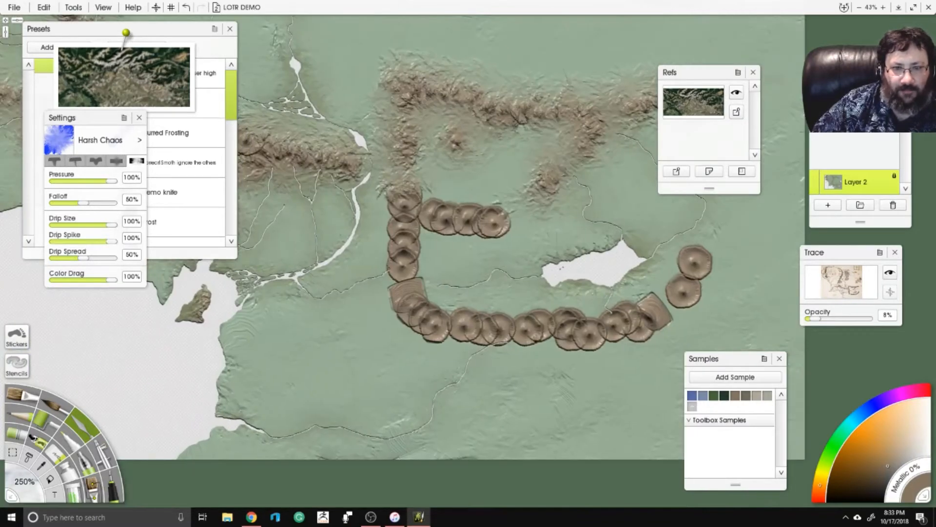
pyautogui.moveTo(429, 244)
pyautogui.mouseDown()
pyautogui.moveTo(503, 229)
pyautogui.moveTo(468, 210)
pyautogui.moveTo(395, 216)
pyautogui.moveTo(395, 273)
pyautogui.moveTo(430, 321)
pyautogui.moveTo(524, 351)
pyautogui.moveTo(639, 341)
pyautogui.moveTo(697, 278)
pyautogui.moveTo(668, 293)
pyautogui.moveTo(541, 312)
pyautogui.moveTo(441, 298)
pyautogui.mouseUp()
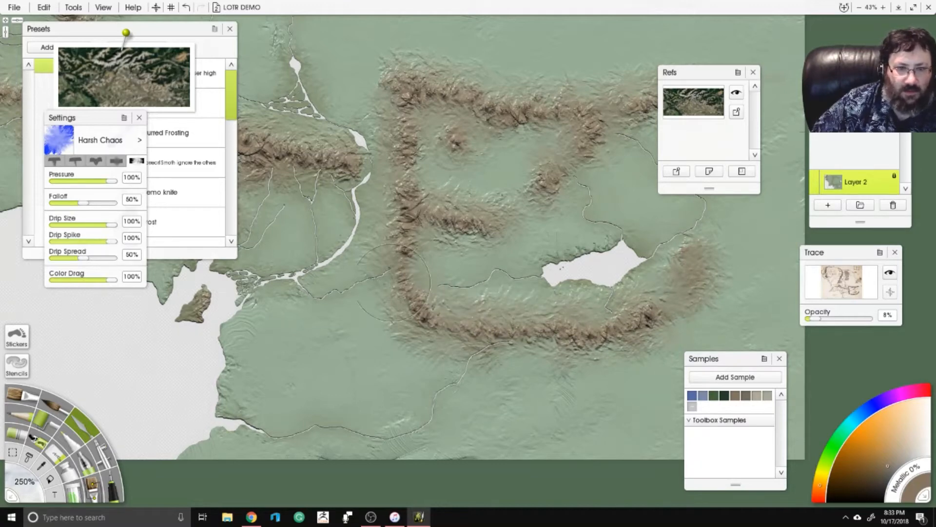
# Roughen the mountains beside the jagged eastern inland sea and the short northeastern range with Harsh Chaos.
pyautogui.scroll(-3, 466, 246)
pyautogui.scroll(-2, 471, 263)
pyautogui.moveTo(466, 146); pyautogui.dragTo(447, 119)
pyautogui.scroll(3, 471, 244)
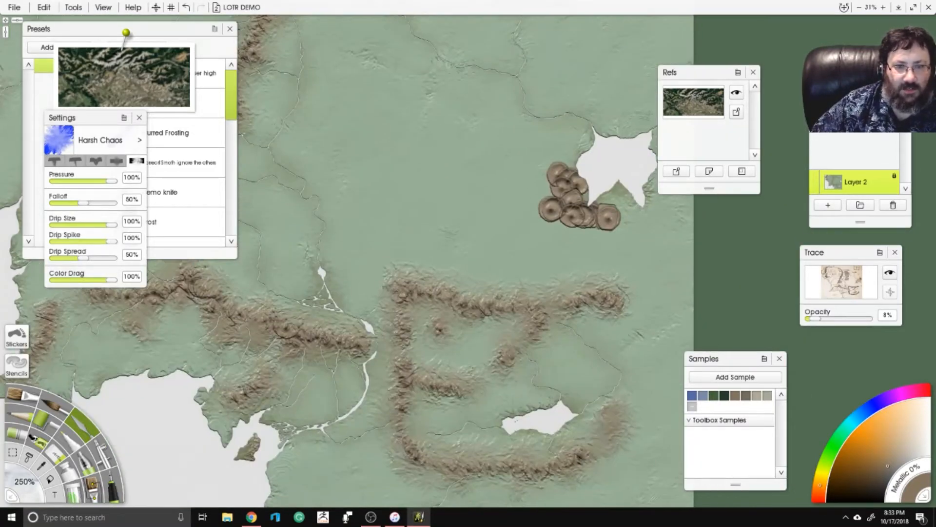
pyautogui.scroll(3, 482, 249)
pyautogui.moveTo(569, 220); pyautogui.dragTo(417, 334)
pyautogui.moveTo(549, 248)
pyautogui.mouseDown()
pyautogui.moveTo(492, 200)
pyautogui.moveTo(465, 254)
pyautogui.moveTo(456, 313)
pyautogui.moveTo(517, 337)
pyautogui.moveTo(595, 303)
pyautogui.moveTo(546, 273)
pyautogui.moveTo(517, 225)
pyautogui.moveTo(493, 266)
pyautogui.moveTo(449, 261)
pyautogui.mouseUp()
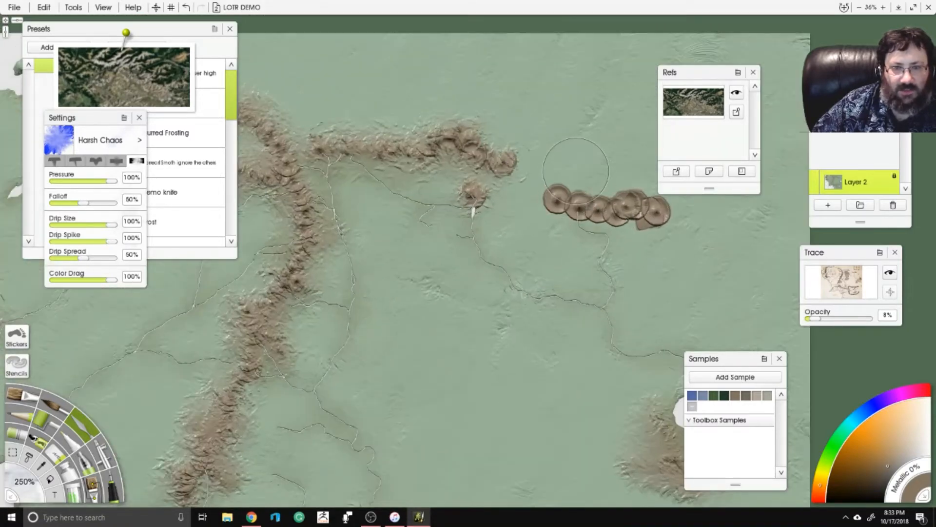
pyautogui.moveTo(483, 200); pyautogui.dragTo(427, 199)
pyautogui.moveTo(501, 202)
pyautogui.mouseDown()
pyautogui.moveTo(634, 202)
pyautogui.moveTo(693, 219)
pyautogui.moveTo(609, 236)
pyautogui.moveTo(512, 203)
pyautogui.mouseUp()
# Build up a round mound of paint with the paint tube on the isolated northern peak at the river's head.
pyautogui.click(65, 478)
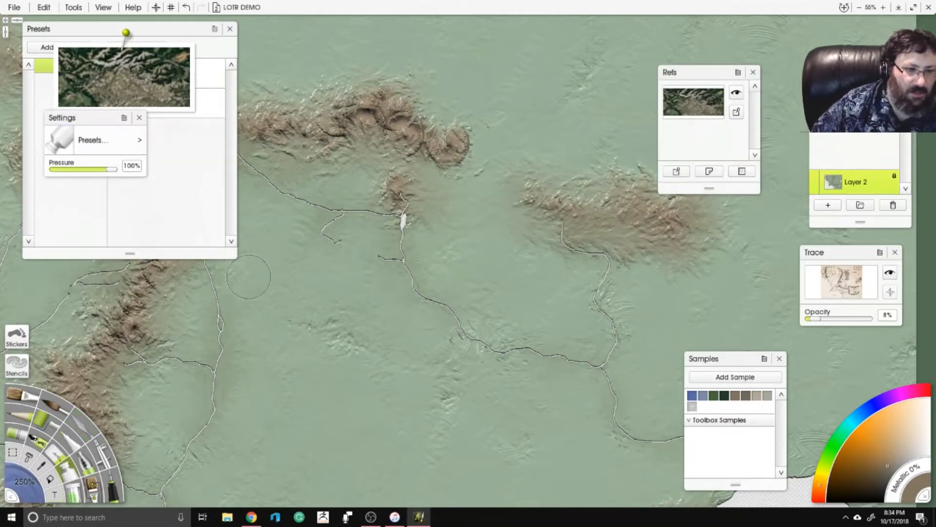
pyautogui.moveTo(314, 230); pyautogui.dragTo(400, 243)
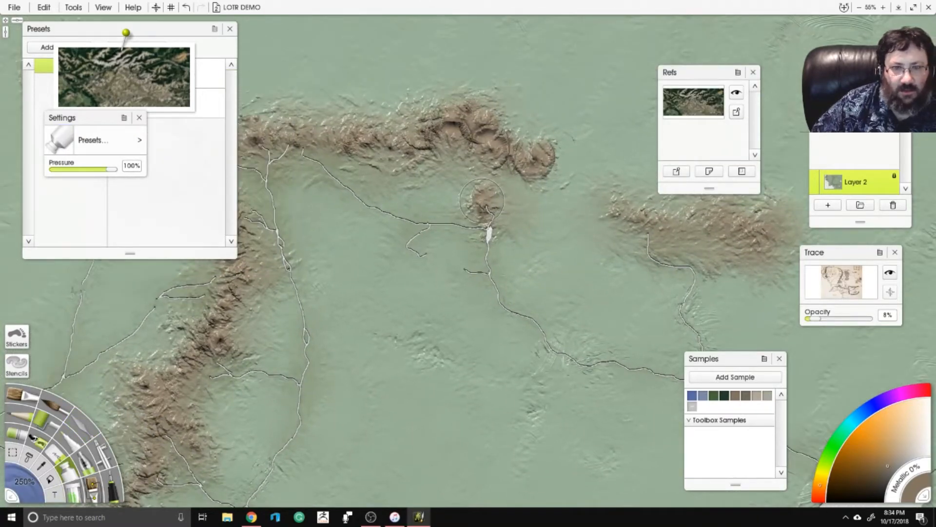
pyautogui.click(482, 200)
pyautogui.click(482, 200)
pyautogui.click(482, 200)
pyautogui.moveTo(482, 200); pyautogui.dragTo(488, 74)
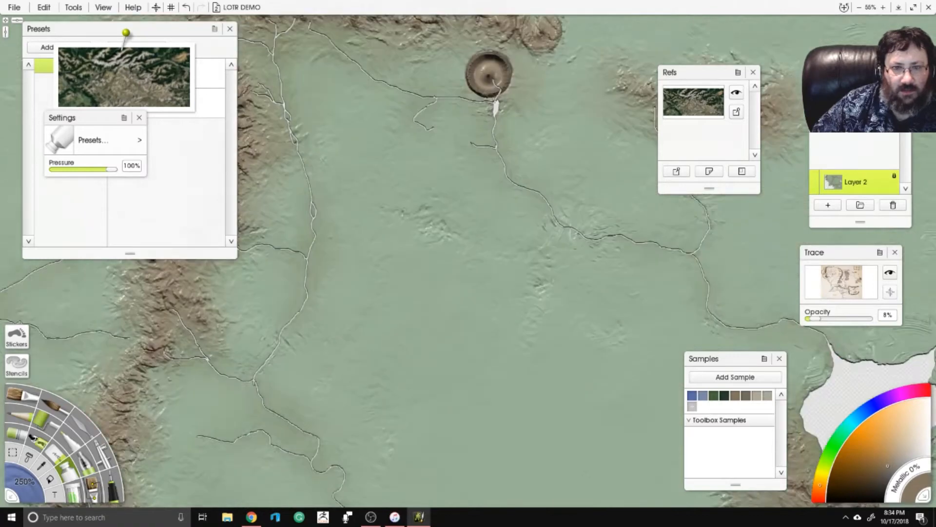
# Add a round paint-tube mound on the isolated peak inside the boxed southeastern range.
pyautogui.scroll(-5, 464, 258)
pyautogui.moveTo(482, 342); pyautogui.dragTo(476, 199)
pyautogui.scroll(7, 485, 273)
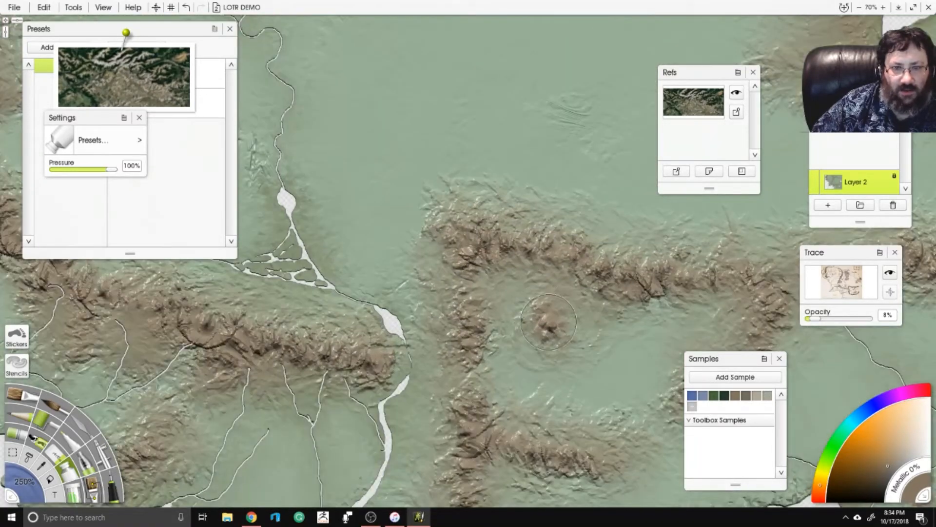
pyautogui.click(548, 322)
pyautogui.click(548, 322)
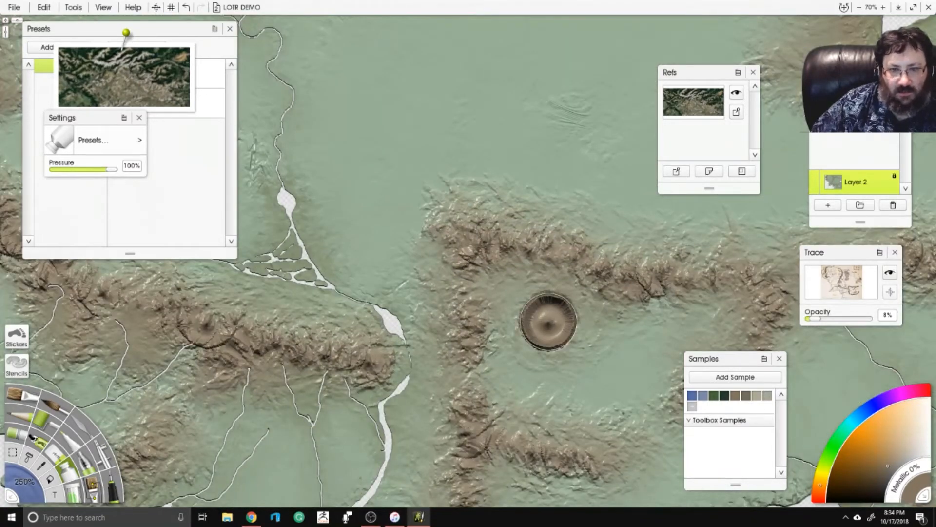
# Roughen both round mounds into natural-looking peaks with the Harsh Chaos palette knife.
pyautogui.click(93, 428)
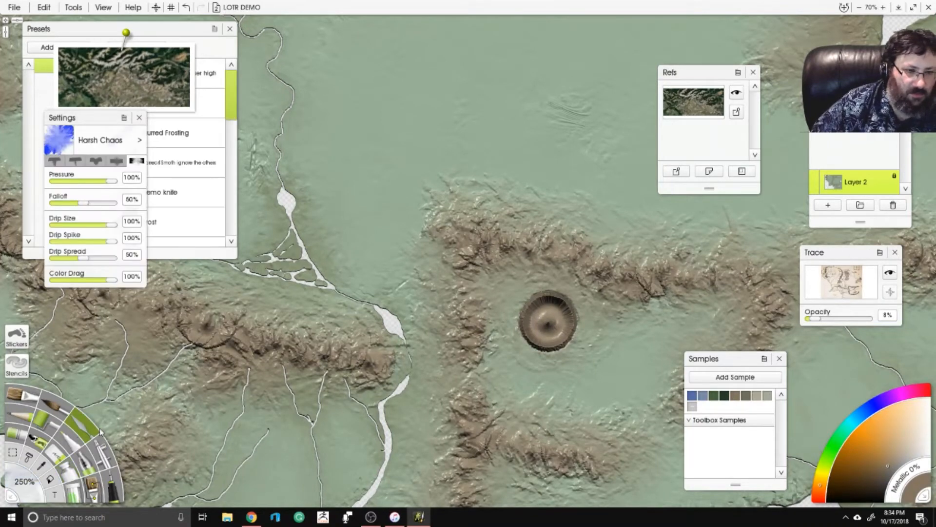
pyautogui.moveTo(595, 361)
pyautogui.mouseDown()
pyautogui.moveTo(521, 290)
pyautogui.moveTo(533, 283)
pyautogui.moveTo(570, 289)
pyautogui.moveTo(532, 352)
pyautogui.mouseUp()
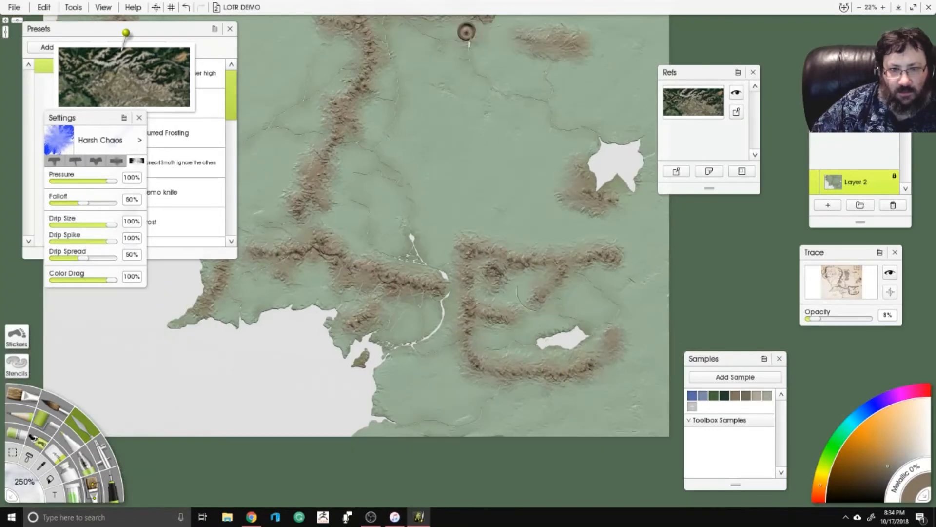
pyautogui.scroll(5, 452, 282)
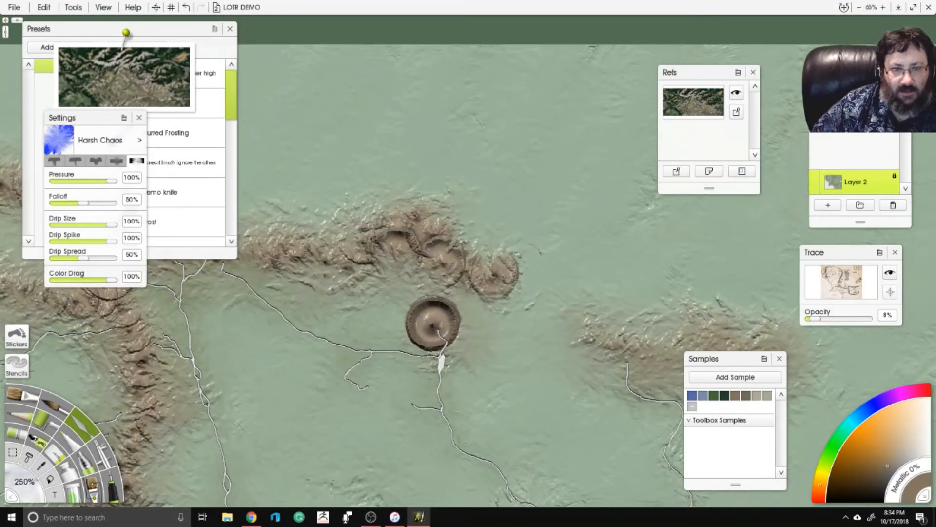
pyautogui.moveTo(464, 322)
pyautogui.mouseDown()
pyautogui.moveTo(473, 298)
pyautogui.moveTo(466, 305)
pyautogui.moveTo(446, 292)
pyautogui.moveTo(401, 305)
pyautogui.moveTo(381, 350)
pyautogui.moveTo(439, 358)
pyautogui.moveTo(453, 349)
pyautogui.moveTo(390, 337)
pyautogui.mouseUp()
pyautogui.scroll(-5, 474, 153)
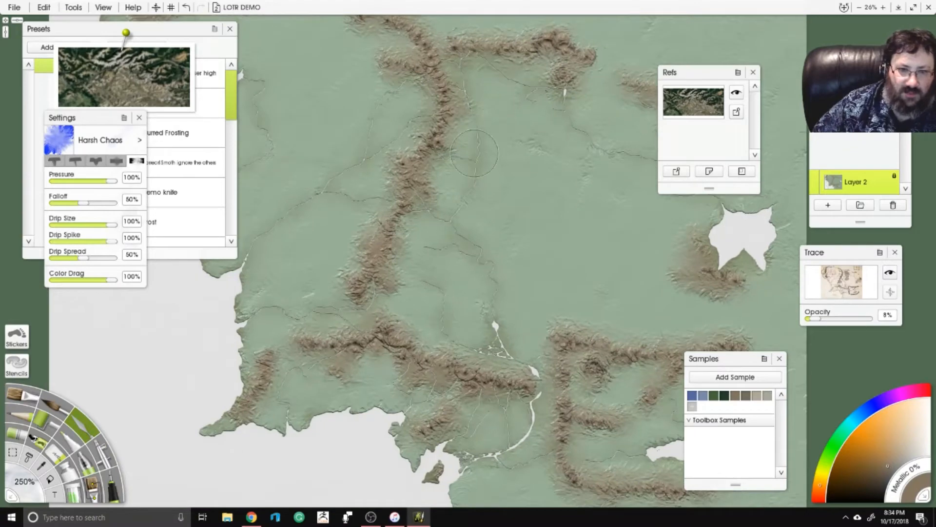
# Raise the tracing image's opacity to 34% to compare it with the map, and lower it to 4%.
pyautogui.scroll(-2, 474, 153)
pyautogui.moveTo(474, 153); pyautogui.dragTo(542, 222)
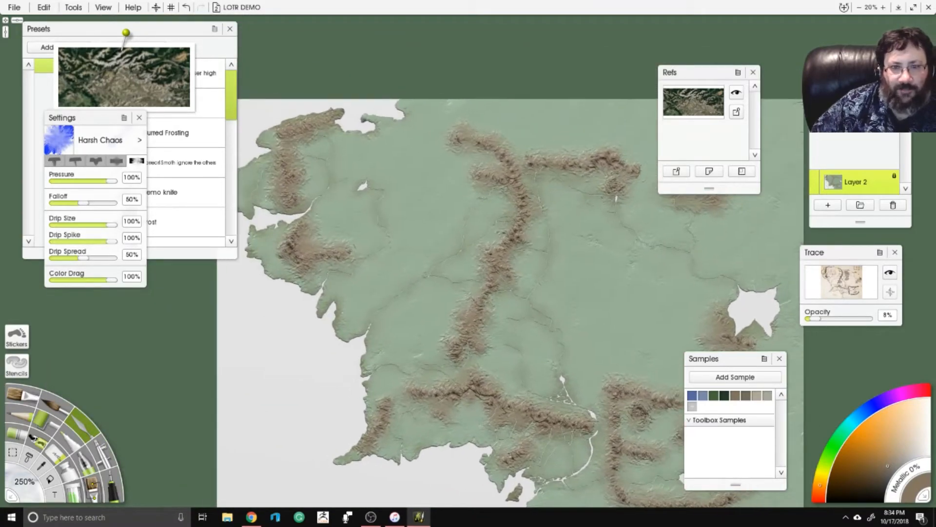
pyautogui.scroll(3, 611, 198)
pyautogui.moveTo(612, 198); pyautogui.dragTo(509, 188)
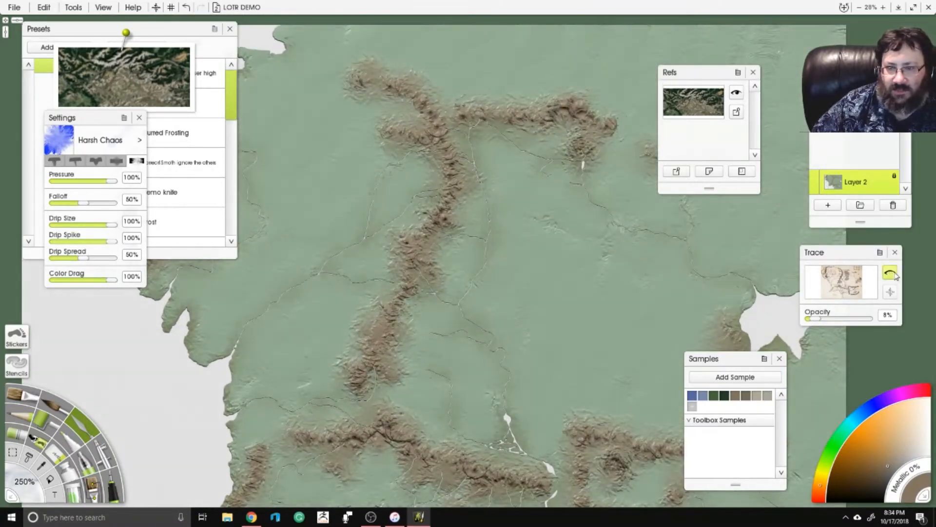
pyautogui.moveTo(824, 322)
pyautogui.mouseDown()
pyautogui.moveTo(857, 316)
pyautogui.moveTo(833, 318)
pyautogui.mouseUp()
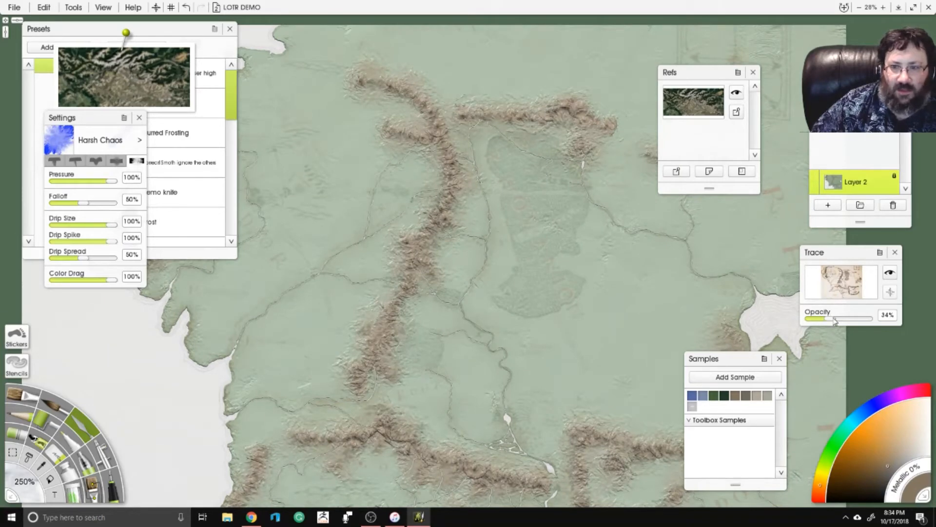
pyautogui.moveTo(831, 320); pyautogui.dragTo(826, 321)
# Flatten the paint along the western river's mouth and at its inland fork with the Instant Erase eraser.
pyautogui.moveTo(796, 325)
pyautogui.mouseDown()
pyautogui.moveTo(745, 177)
pyautogui.moveTo(753, 252)
pyautogui.mouseUp()
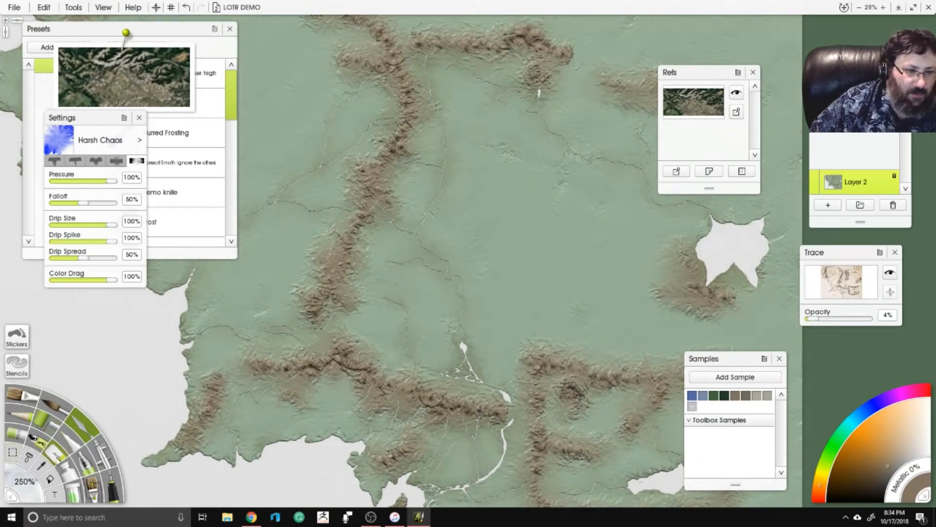
pyautogui.click(56, 458)
pyautogui.moveTo(245, 251); pyautogui.dragTo(399, 283)
pyautogui.scroll(2, 400, 283)
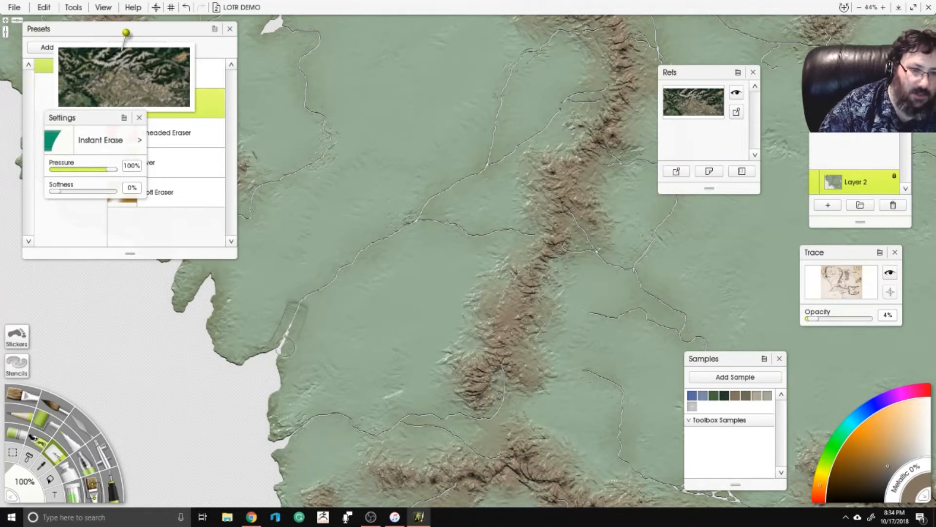
pyautogui.moveTo(287, 348); pyautogui.dragTo(299, 323)
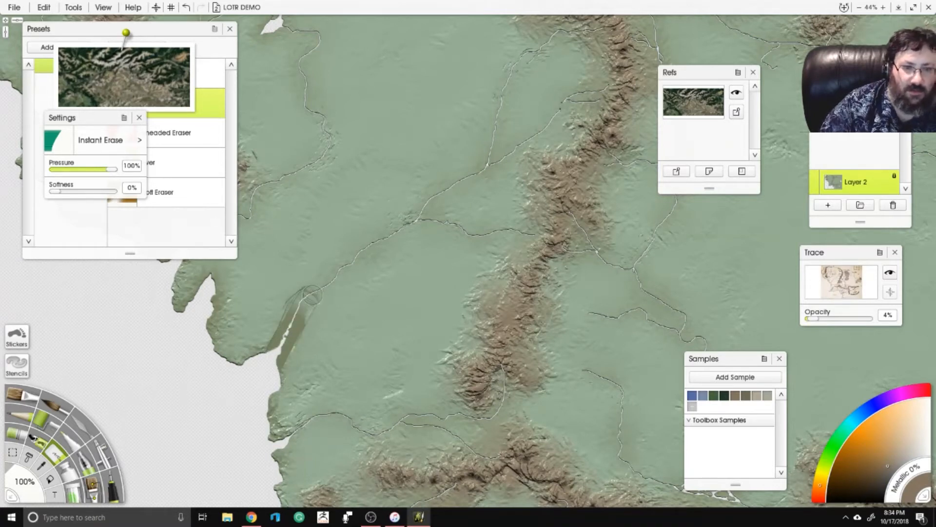
pyautogui.moveTo(422, 223); pyautogui.dragTo(419, 221)
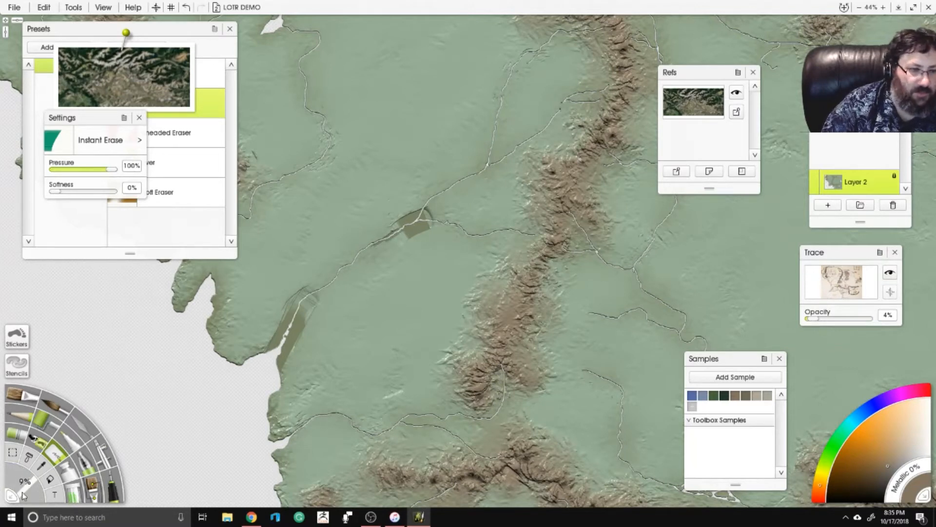
# Reduce the eraser size to 53% and erase flat valleys along the western river's upper branches.
pyautogui.moveTo(22, 495); pyautogui.dragTo(23, 483)
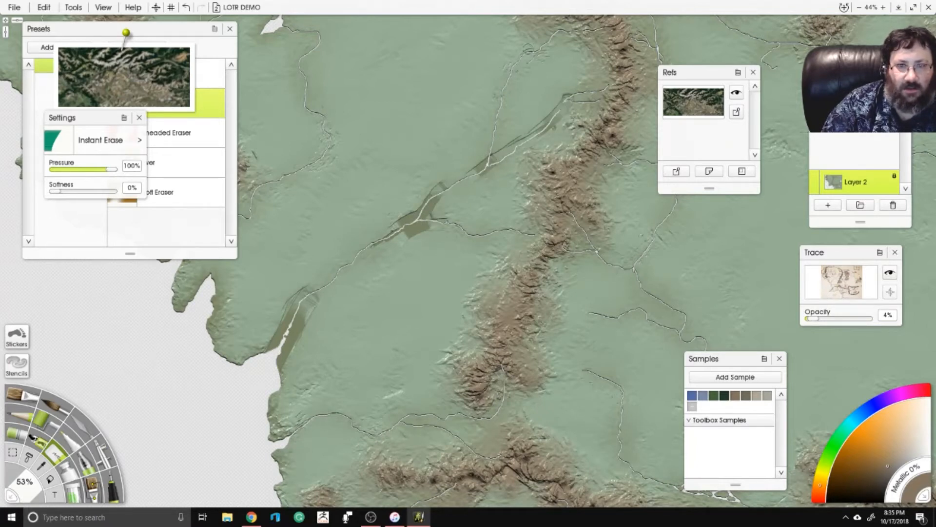
pyautogui.moveTo(508, 75); pyautogui.dragTo(492, 150)
pyautogui.moveTo(378, 133); pyautogui.dragTo(503, 194)
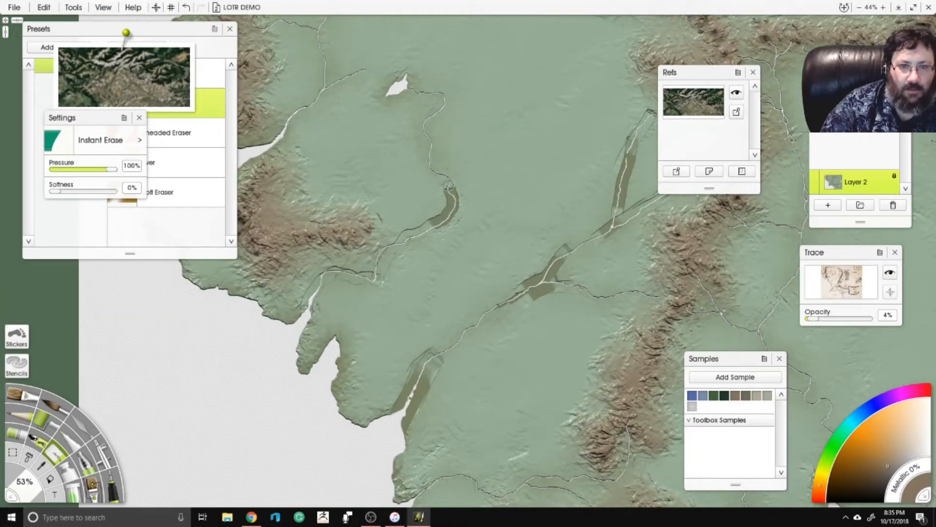
# Erase flat valleys along the northwestern rivers around the coastal mountains and below the small lake.
pyautogui.moveTo(356, 135); pyautogui.dragTo(427, 277)
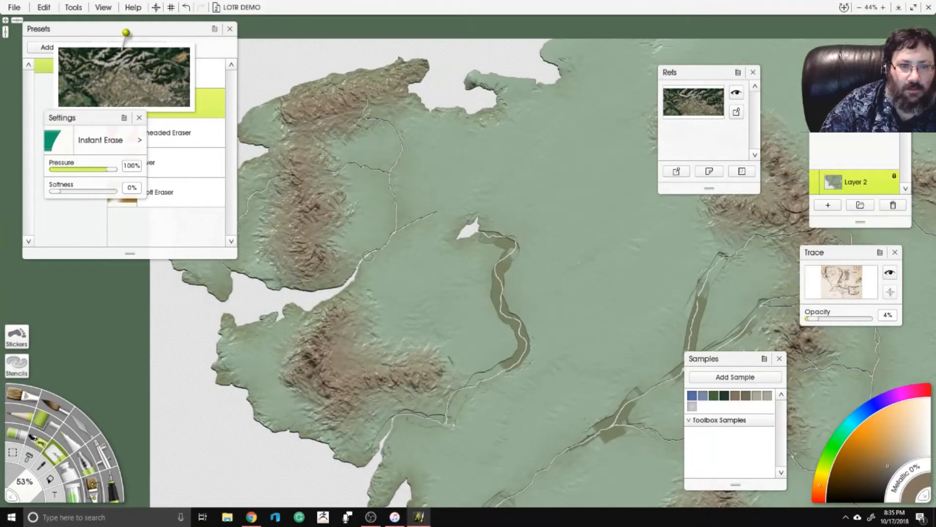
pyautogui.moveTo(351, 274); pyautogui.dragTo(431, 207)
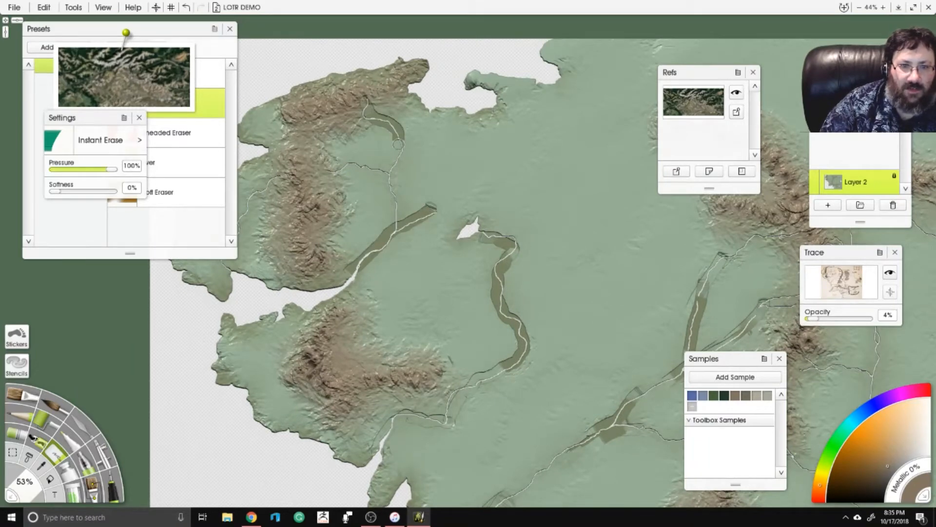
pyautogui.moveTo(271, 199); pyautogui.dragTo(418, 180)
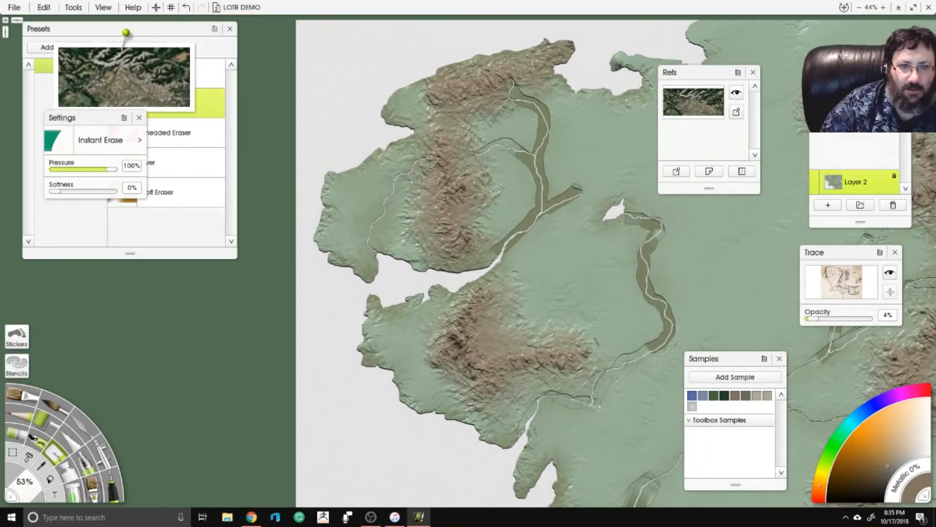
pyautogui.moveTo(531, 119); pyautogui.dragTo(313, 227)
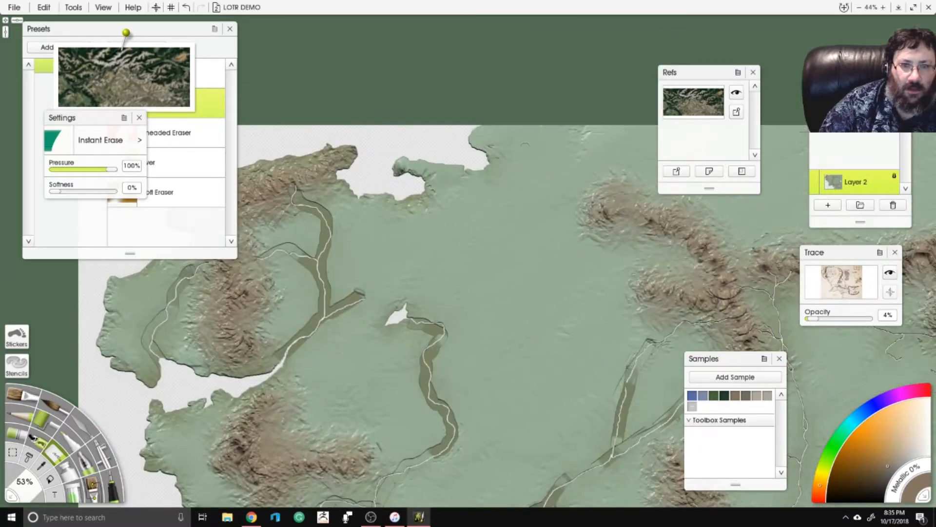
# Erase flat valleys along the upper great river east of the central mountain range and its short mountain branches.
pyautogui.moveTo(542, 207); pyautogui.dragTo(391, 205)
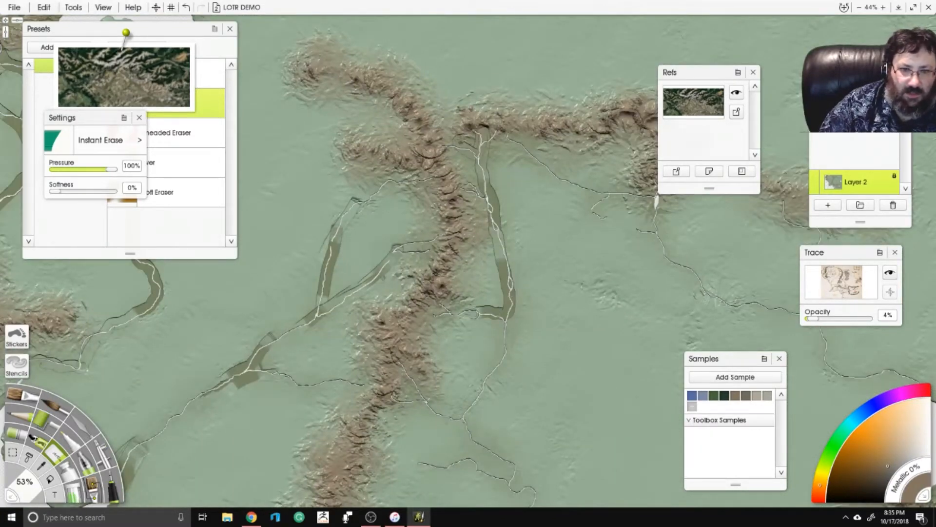
pyautogui.moveTo(497, 364)
pyautogui.mouseDown()
pyautogui.moveTo(475, 405)
pyautogui.moveTo(453, 416)
pyautogui.mouseUp()
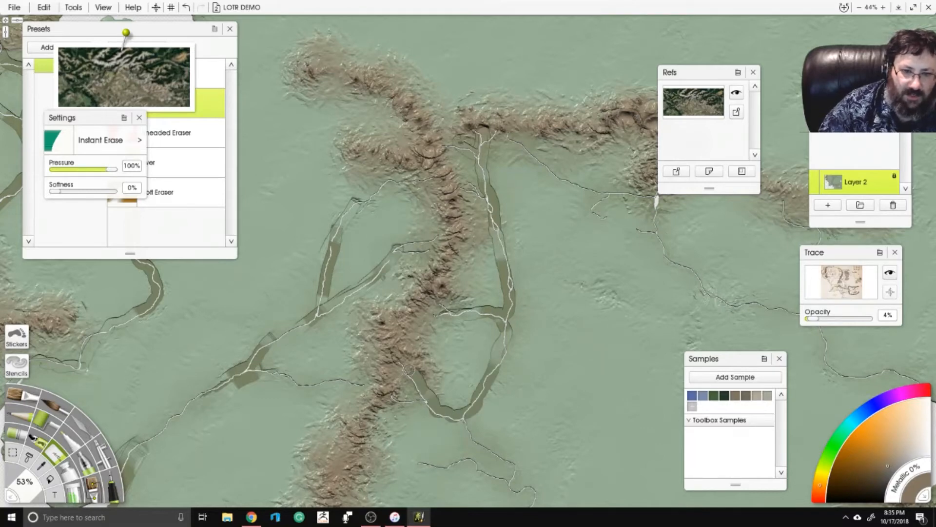
# Run the Harsh Chaos palette knife at 250% size along the southern mountain range.
pyautogui.moveTo(424, 466); pyautogui.dragTo(392, 267)
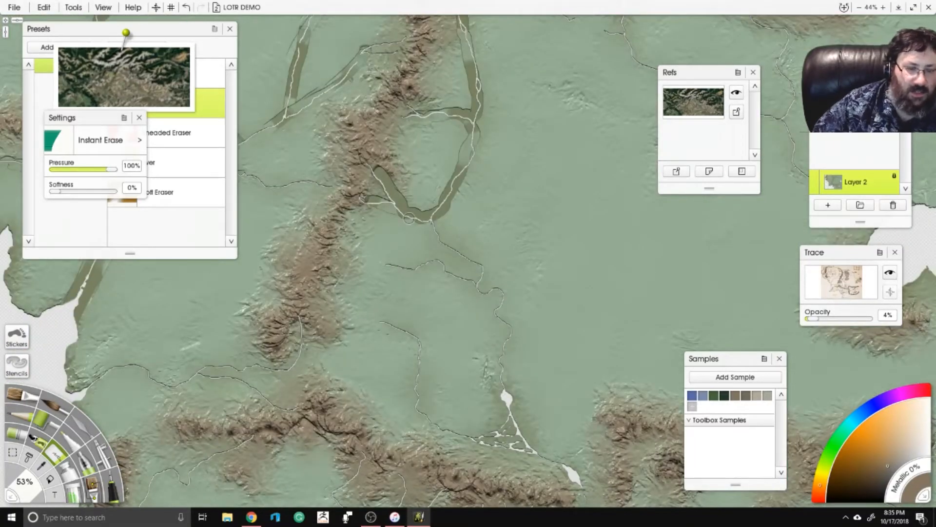
pyautogui.scroll(3, 409, 218)
pyautogui.moveTo(410, 342); pyautogui.dragTo(474, 126)
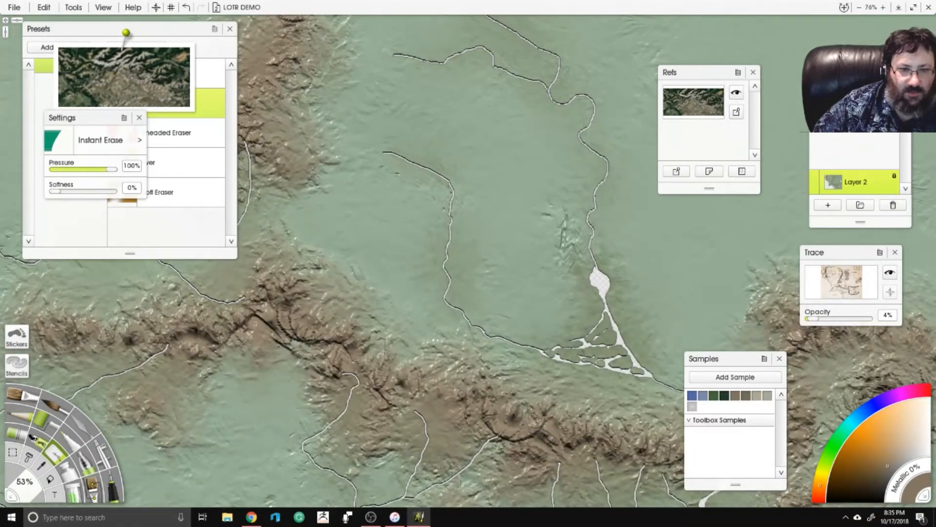
pyautogui.click(83, 425)
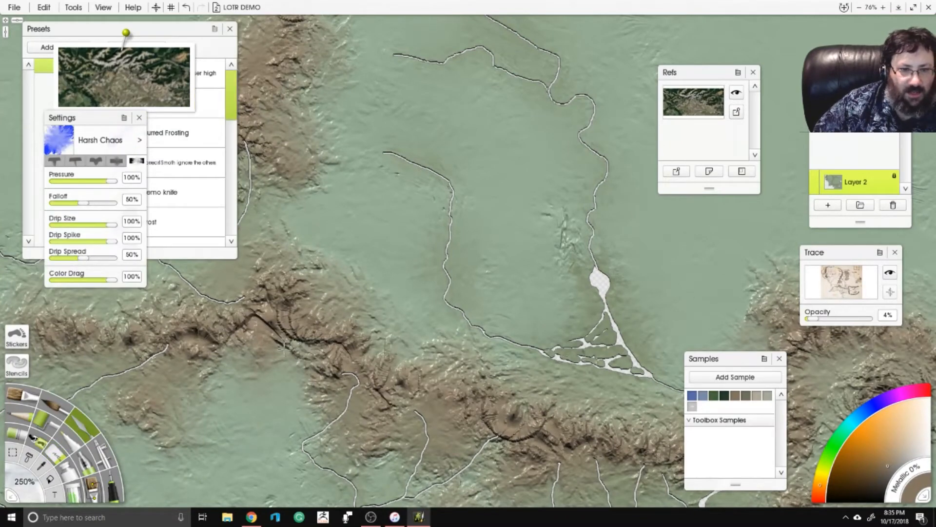
pyautogui.moveTo(282, 347)
pyautogui.mouseDown()
pyautogui.moveTo(462, 445)
pyautogui.moveTo(521, 445)
pyautogui.moveTo(561, 452)
pyautogui.mouseUp()
pyautogui.moveTo(438, 217); pyautogui.dragTo(512, 400)
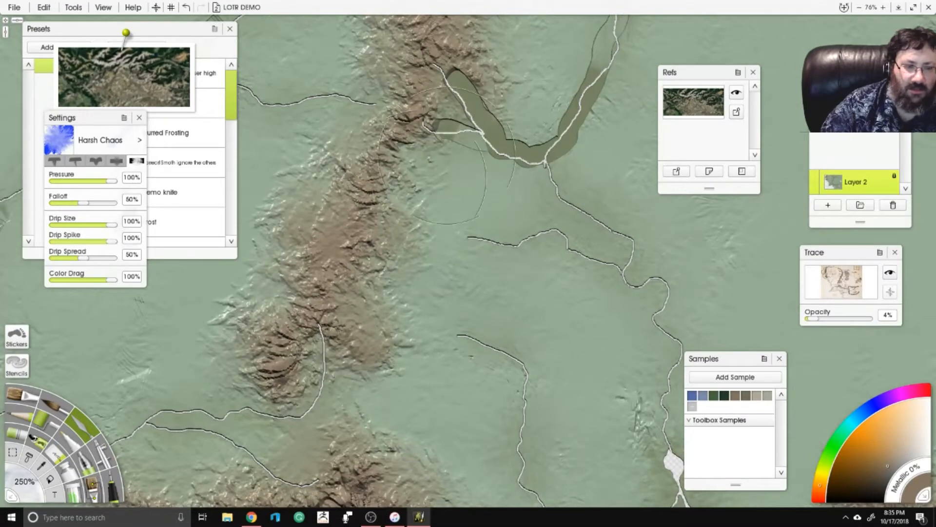
# Erase flat valleys along the great river with Instant Erase, covering its western tributaries, the delta and its lower course to the sea.
pyautogui.click(55, 458)
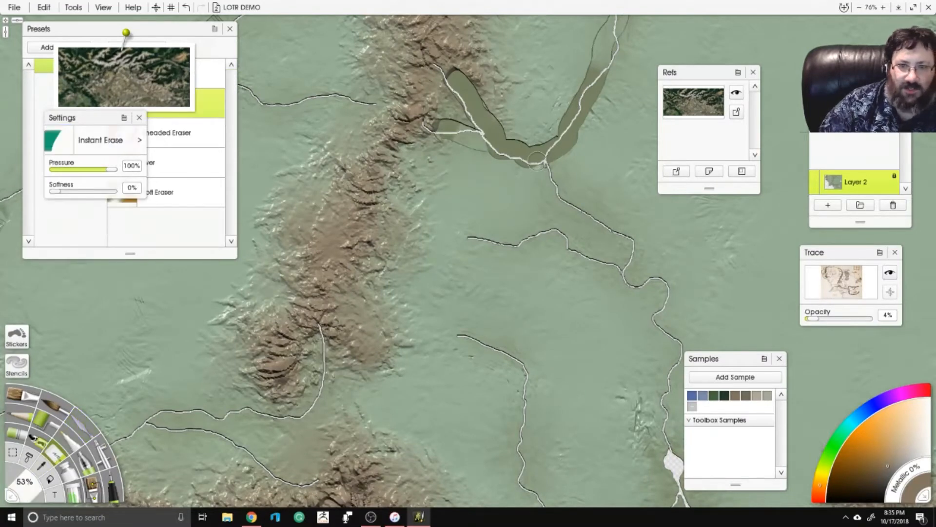
pyautogui.moveTo(463, 237)
pyautogui.mouseDown()
pyautogui.moveTo(559, 236)
pyautogui.moveTo(617, 267)
pyautogui.moveTo(610, 225)
pyautogui.moveTo(609, 245)
pyautogui.moveTo(628, 278)
pyautogui.moveTo(645, 281)
pyautogui.moveTo(663, 305)
pyautogui.moveTo(660, 331)
pyautogui.moveTo(677, 364)
pyautogui.moveTo(658, 409)
pyautogui.moveTo(656, 454)
pyautogui.mouseUp()
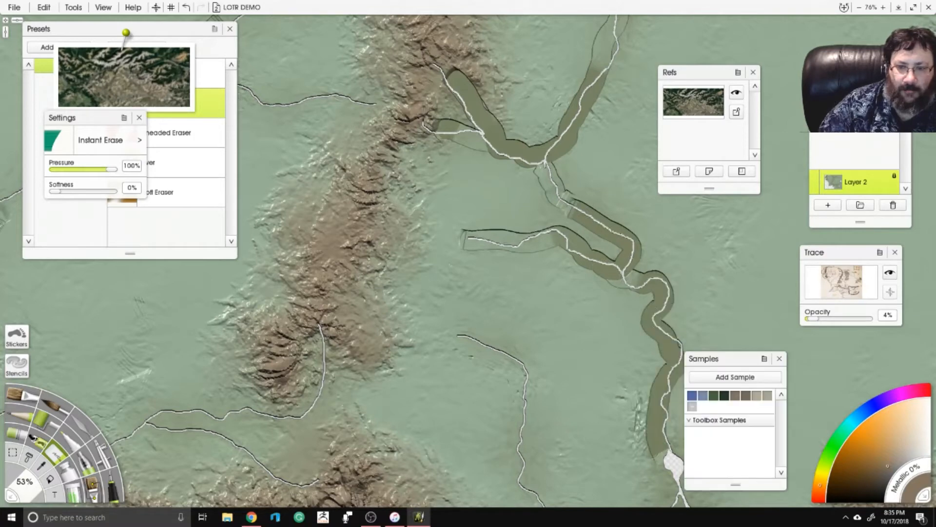
pyautogui.moveTo(469, 361)
pyautogui.mouseDown()
pyautogui.moveTo(359, 157)
pyautogui.moveTo(423, 243)
pyautogui.moveTo(453, 312)
pyautogui.moveTo(575, 341)
pyautogui.moveTo(534, 339)
pyautogui.moveTo(590, 357)
pyautogui.moveTo(449, 269)
pyautogui.moveTo(414, 223)
pyautogui.moveTo(469, 331)
pyautogui.moveTo(439, 431)
pyautogui.moveTo(322, 488)
pyautogui.moveTo(230, 494)
pyautogui.mouseUp()
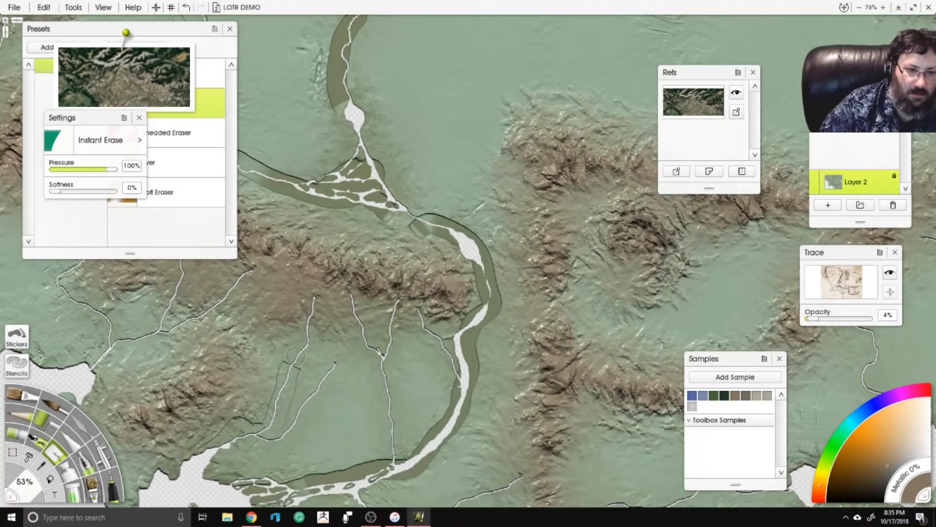
# Erase along the thin tributaries running south from the mountain range inside the great river's bend.
pyautogui.moveTo(295, 356); pyautogui.dragTo(313, 284)
pyautogui.moveTo(343, 366); pyautogui.dragTo(269, 441)
pyautogui.moveTo(351, 293)
pyautogui.mouseDown()
pyautogui.moveTo(375, 354)
pyautogui.moveTo(395, 297)
pyautogui.mouseUp()
pyautogui.moveTo(395, 298); pyautogui.dragTo(390, 461)
# Erase flat valleys along the great river's lower eastern tributary and the rivers feeding the southeastern inland sea.
pyautogui.moveTo(490, 479)
pyautogui.mouseDown()
pyautogui.moveTo(532, 208)
pyautogui.moveTo(438, 256)
pyautogui.moveTo(385, 218)
pyautogui.mouseUp()
pyautogui.moveTo(625, 217); pyautogui.dragTo(385, 247)
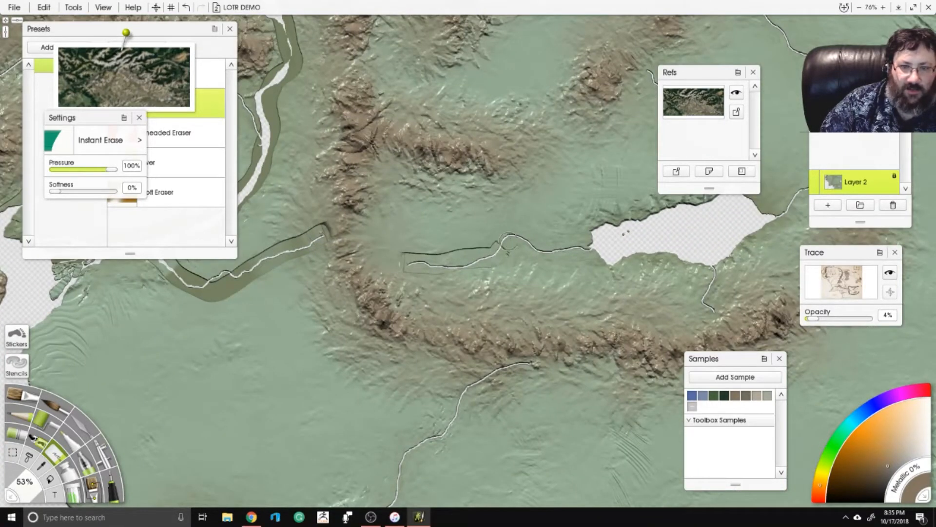
pyautogui.moveTo(508, 242)
pyautogui.mouseDown()
pyautogui.moveTo(593, 247)
pyautogui.moveTo(355, 265)
pyautogui.mouseUp()
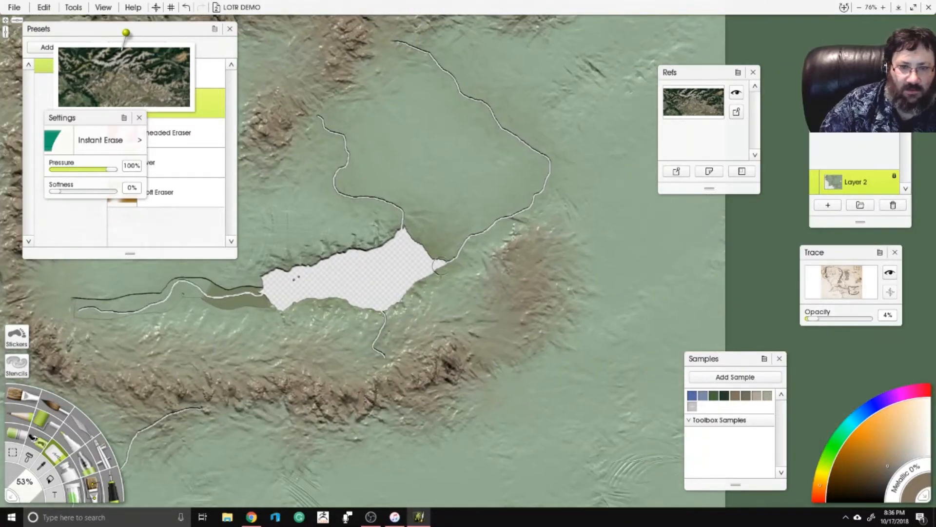
pyautogui.moveTo(501, 211)
pyautogui.mouseDown()
pyautogui.moveTo(532, 191)
pyautogui.moveTo(546, 166)
pyautogui.moveTo(483, 120)
pyautogui.moveTo(429, 52)
pyautogui.moveTo(395, 33)
pyautogui.mouseUp()
pyautogui.moveTo(343, 141)
pyautogui.mouseDown()
pyautogui.moveTo(347, 198)
pyautogui.moveTo(395, 267)
pyautogui.moveTo(383, 363)
pyautogui.moveTo(539, 146)
pyautogui.mouseUp()
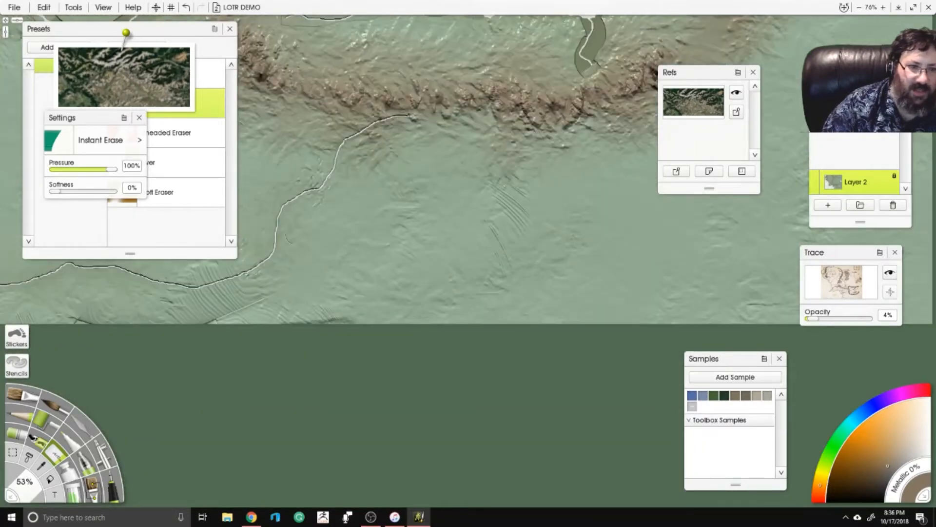
# Erase a flat valley along the river at the map's southern edge, from the coast up to the mountains.
pyautogui.moveTo(269, 266); pyautogui.dragTo(539, 270)
pyautogui.moveTo(255, 271)
pyautogui.mouseDown()
pyautogui.moveTo(293, 289)
pyautogui.moveTo(376, 269)
pyautogui.moveTo(405, 285)
pyautogui.moveTo(473, 288)
pyautogui.moveTo(513, 272)
pyautogui.moveTo(648, 124)
pyautogui.mouseUp()
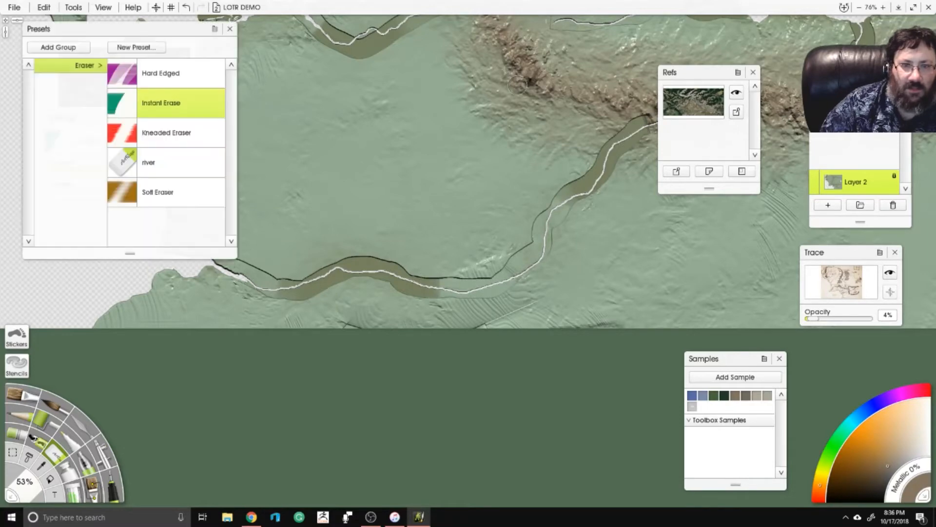
# Erase flat valleys along the southwestern river and its two branches between the central and southern ranges.
pyautogui.moveTo(369, 186); pyautogui.dragTo(392, 419)
pyautogui.scroll(-6, 410, 419)
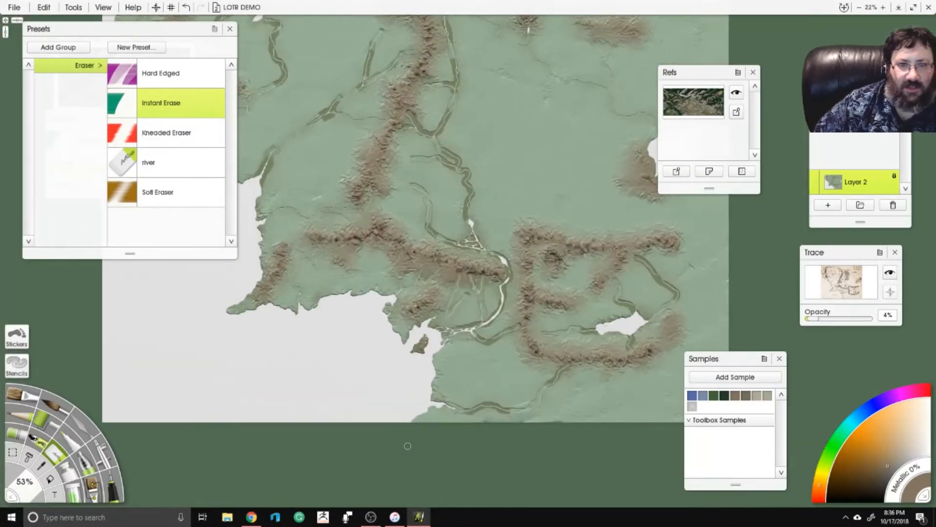
pyautogui.moveTo(403, 225); pyautogui.dragTo(522, 345)
pyautogui.scroll(4, 522, 344)
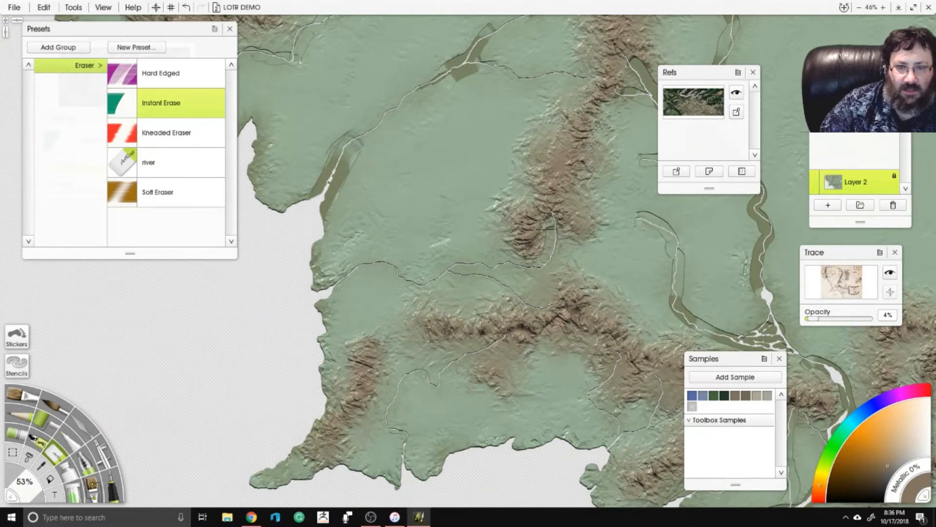
pyautogui.moveTo(481, 266)
pyautogui.mouseDown()
pyautogui.moveTo(410, 277)
pyautogui.moveTo(370, 259)
pyautogui.moveTo(331, 269)
pyautogui.mouseUp()
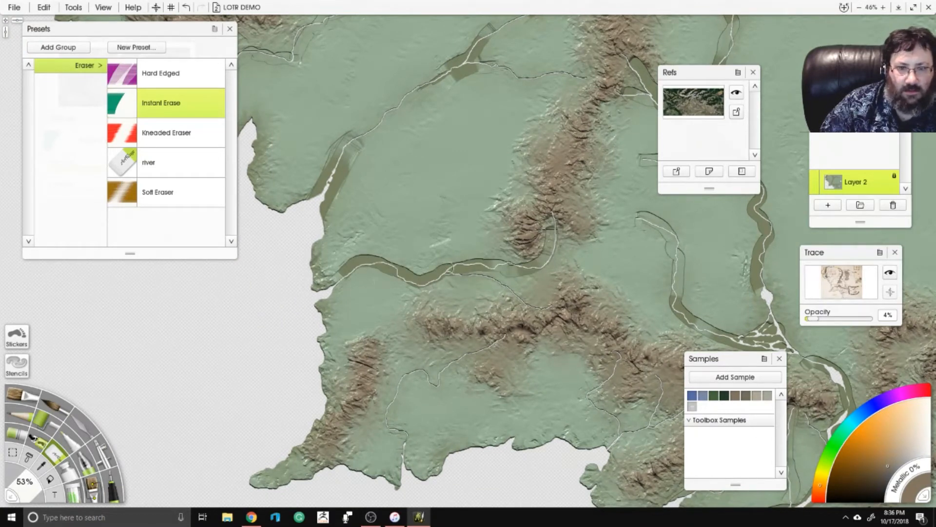
pyautogui.moveTo(444, 269); pyautogui.dragTo(515, 295)
# Erase flat valleys along the rivers flowing from the southern mountain range to the south coast.
pyautogui.moveTo(483, 350)
pyautogui.mouseDown()
pyautogui.moveTo(429, 392)
pyautogui.moveTo(400, 379)
pyautogui.moveTo(392, 419)
pyautogui.moveTo(412, 474)
pyautogui.mouseUp()
pyautogui.moveTo(611, 357)
pyautogui.mouseDown()
pyautogui.moveTo(595, 409)
pyautogui.moveTo(627, 436)
pyautogui.mouseUp()
pyautogui.moveTo(661, 382); pyautogui.dragTo(678, 415)
# Erase flat valleys along the river and its side branches just below the isolated northern peak.
pyautogui.moveTo(571, 272)
pyautogui.mouseDown()
pyautogui.moveTo(569, 251)
pyautogui.moveTo(384, 296)
pyautogui.mouseUp()
pyautogui.moveTo(509, 251); pyautogui.dragTo(550, 505)
pyautogui.scroll(-3, 468, 263)
pyautogui.scroll(4, 479, 224)
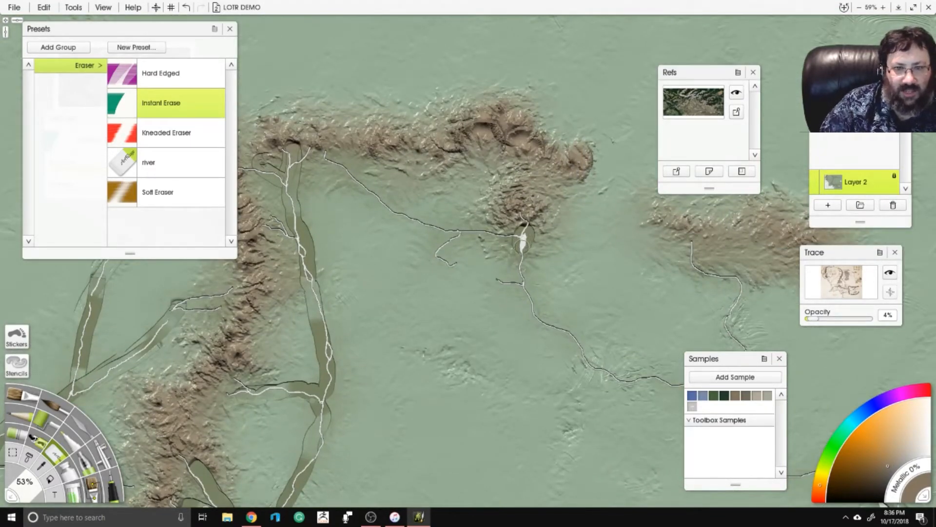
pyautogui.moveTo(524, 238); pyautogui.dragTo(469, 247)
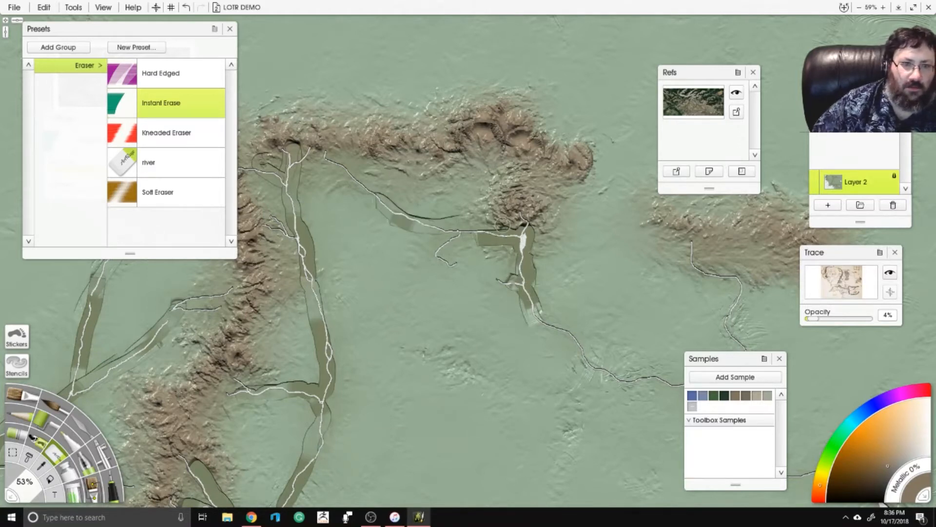
# Blend the erased valley edges along the western and southwestern rivers with the Harsh Chaos palette knife at 250%.
pyautogui.scroll(-4, 502, 224)
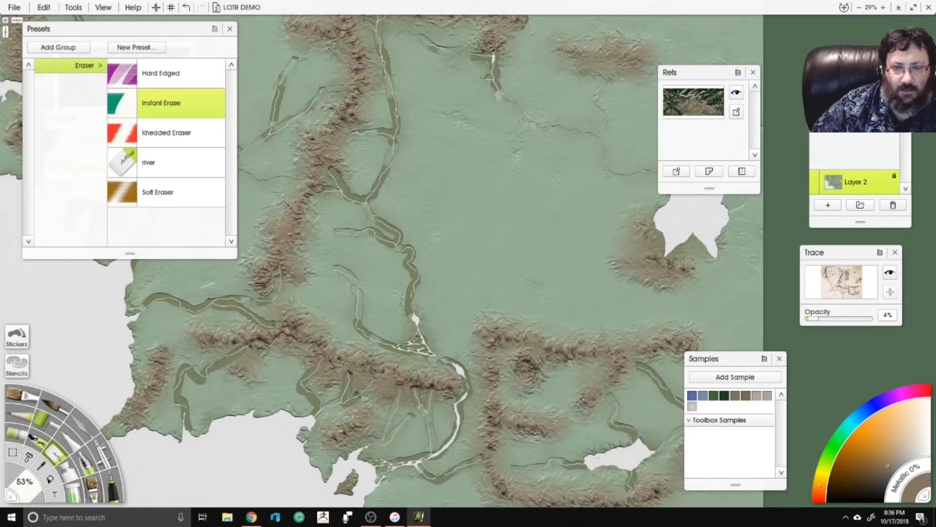
pyautogui.moveTo(503, 224); pyautogui.dragTo(545, 289)
pyautogui.click(99, 436)
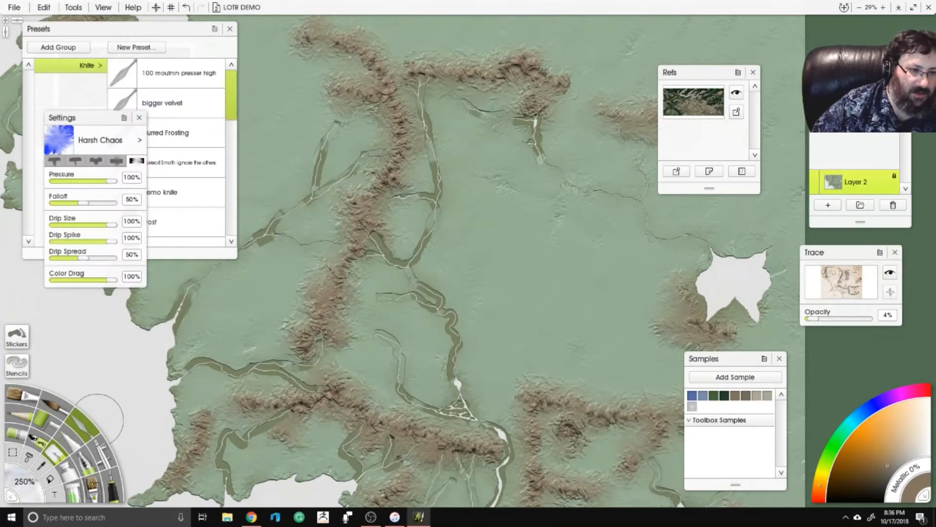
pyautogui.scroll(3, 363, 238)
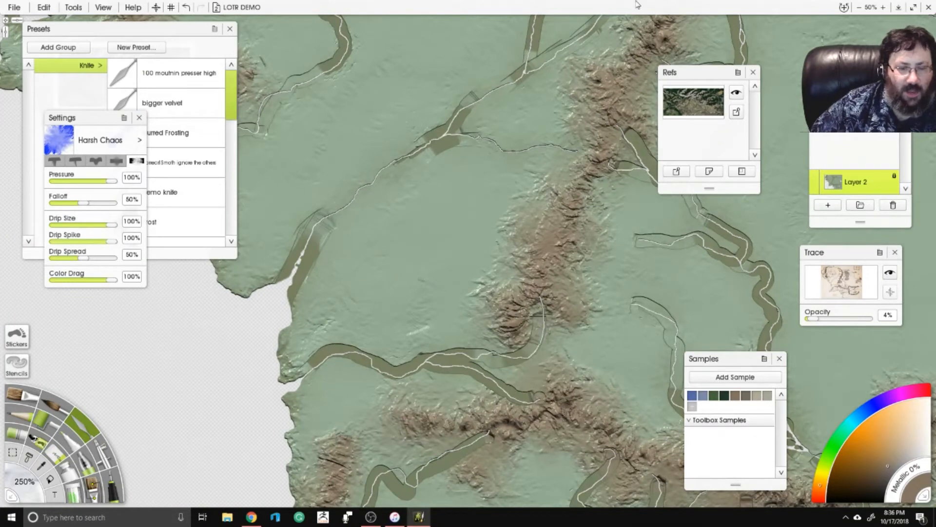
pyautogui.moveTo(264, 276)
pyautogui.mouseDown()
pyautogui.moveTo(297, 262)
pyautogui.moveTo(312, 235)
pyautogui.moveTo(351, 209)
pyautogui.moveTo(269, 254)
pyautogui.moveTo(277, 373)
pyautogui.moveTo(349, 352)
pyautogui.moveTo(385, 363)
pyautogui.moveTo(493, 363)
pyautogui.moveTo(521, 339)
pyautogui.moveTo(499, 362)
pyautogui.moveTo(538, 396)
pyautogui.moveTo(600, 249)
pyautogui.mouseUp()
# Blend the erased valley edges of the south coast rivers into the surrounding terrain with the Harsh Chaos knife.
pyautogui.moveTo(536, 295)
pyautogui.mouseDown()
pyautogui.moveTo(517, 315)
pyautogui.moveTo(444, 327)
pyautogui.moveTo(438, 380)
pyautogui.moveTo(451, 419)
pyautogui.mouseUp()
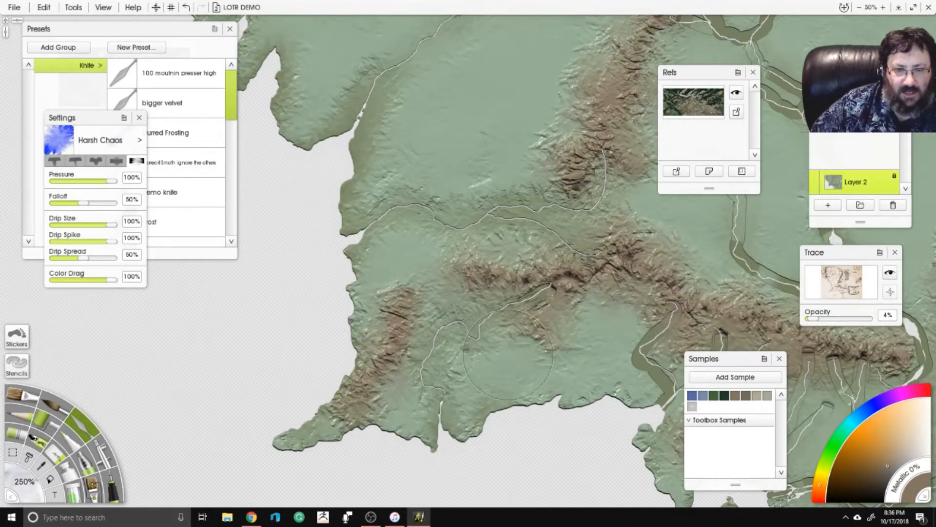
pyautogui.moveTo(653, 366)
pyautogui.mouseDown()
pyautogui.moveTo(512, 334)
pyautogui.moveTo(520, 305)
pyautogui.moveTo(524, 353)
pyautogui.moveTo(570, 337)
pyautogui.moveTo(576, 307)
pyautogui.moveTo(585, 341)
pyautogui.moveTo(599, 332)
pyautogui.mouseUp()
pyautogui.moveTo(527, 278); pyautogui.dragTo(499, 326)
# Blend the valley edges of the thin tributaries inside the great river's southern bend with the palette knife.
pyautogui.moveTo(623, 430)
pyautogui.mouseDown()
pyautogui.moveTo(409, 341)
pyautogui.moveTo(413, 323)
pyautogui.moveTo(446, 315)
pyautogui.moveTo(466, 277)
pyautogui.moveTo(442, 257)
pyautogui.moveTo(455, 229)
pyautogui.mouseUp()
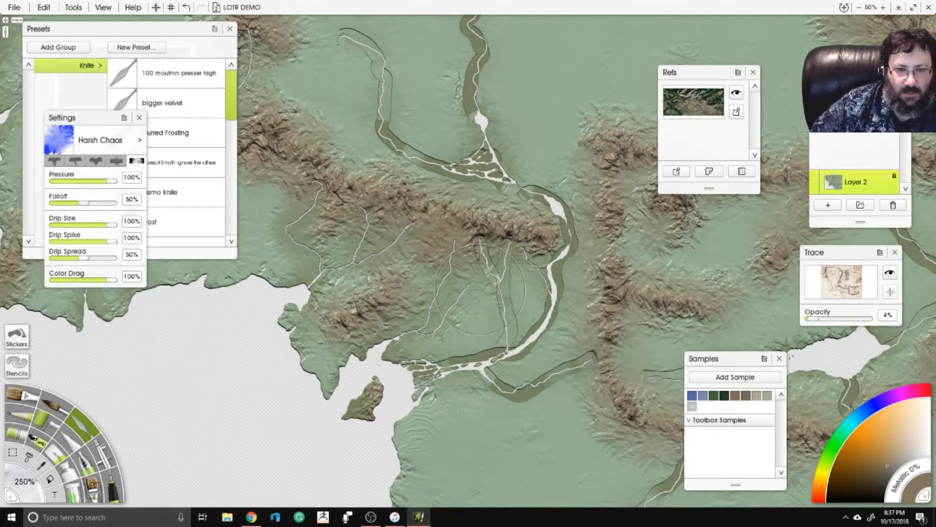
pyautogui.moveTo(463, 358)
pyautogui.mouseDown()
pyautogui.moveTo(422, 371)
pyautogui.moveTo(492, 350)
pyautogui.moveTo(532, 322)
pyautogui.mouseUp()
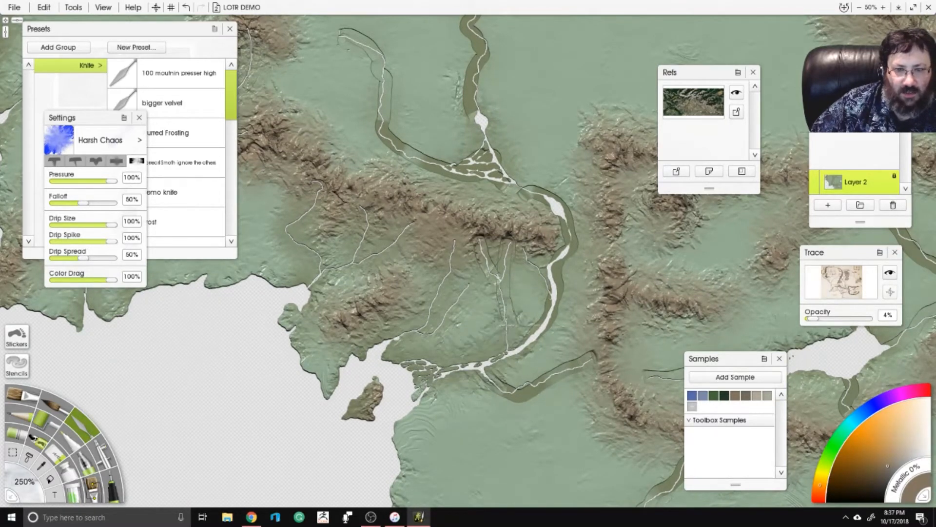
pyautogui.moveTo(504, 292); pyautogui.dragTo(495, 253)
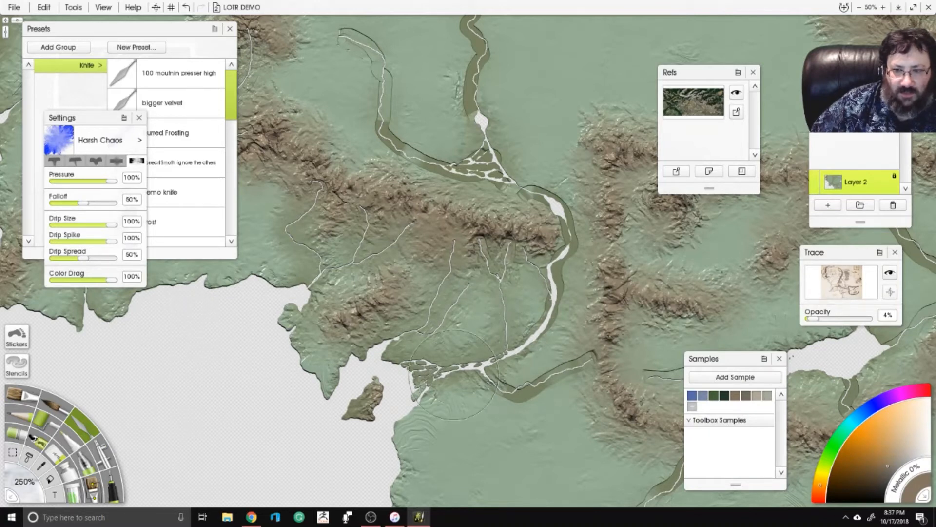
# Blend the valley edges of the tributary east of the southern bend and the great river's middle course with the palette knife.
pyautogui.moveTo(458, 388)
pyautogui.mouseDown()
pyautogui.moveTo(507, 390)
pyautogui.moveTo(556, 375)
pyautogui.moveTo(585, 349)
pyautogui.mouseUp()
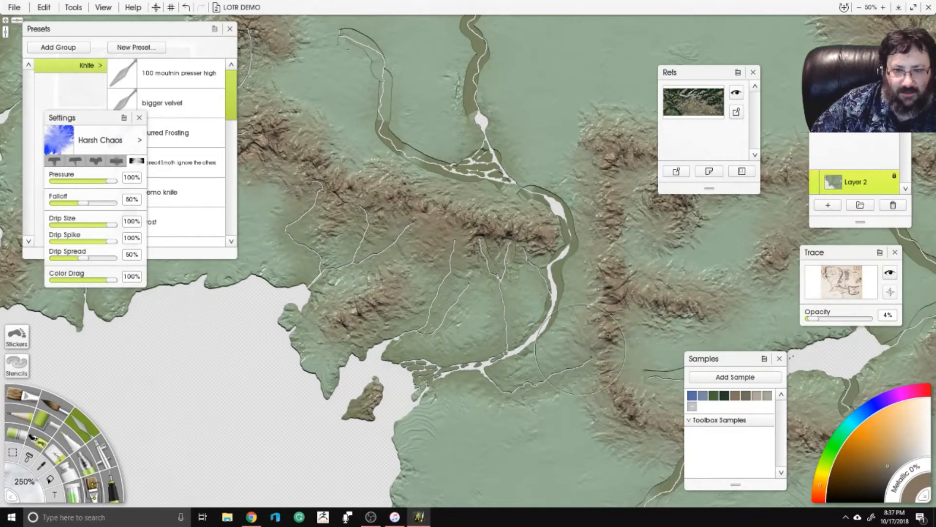
pyautogui.moveTo(519, 314)
pyautogui.mouseDown()
pyautogui.moveTo(520, 332)
pyautogui.moveTo(561, 256)
pyautogui.moveTo(551, 305)
pyautogui.moveTo(551, 195)
pyautogui.moveTo(475, 158)
pyautogui.moveTo(568, 308)
pyautogui.moveTo(492, 300)
pyautogui.moveTo(461, 263)
pyautogui.moveTo(458, 219)
pyautogui.moveTo(422, 179)
pyautogui.mouseUp()
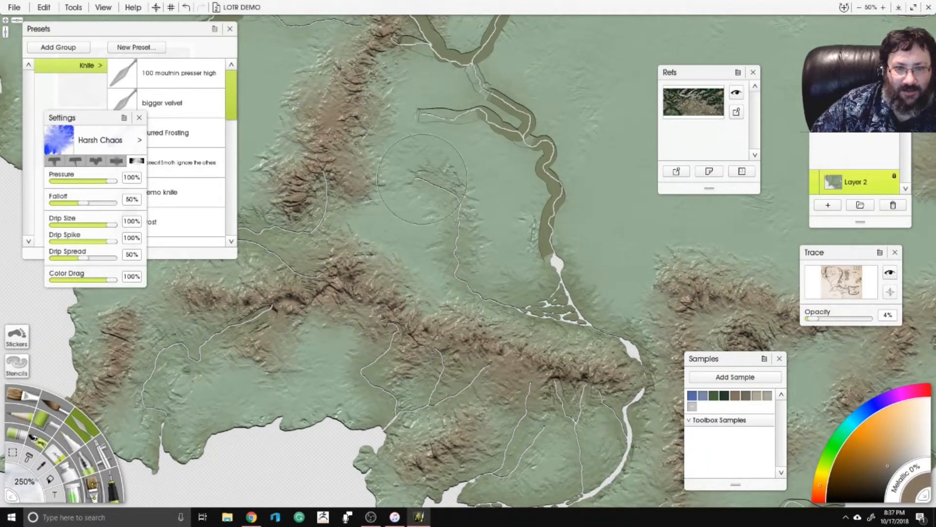
pyautogui.moveTo(424, 115)
pyautogui.mouseDown()
pyautogui.moveTo(522, 127)
pyautogui.moveTo(490, 95)
pyautogui.moveTo(541, 143)
pyautogui.moveTo(561, 273)
pyautogui.moveTo(554, 145)
pyautogui.mouseUp()
pyautogui.scroll(5, 553, 145)
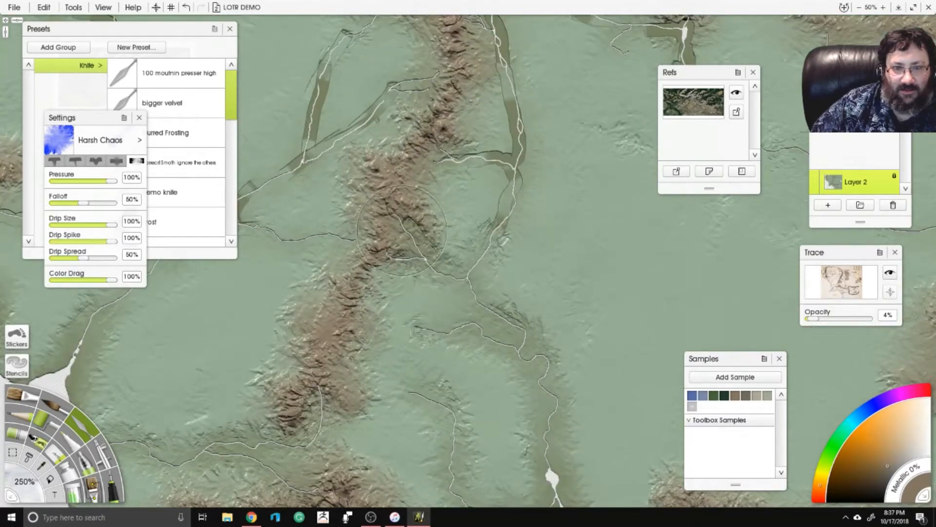
# Blend the valley edges of the great river's upper course and the river flowing southeast from the northern mountains.
pyautogui.moveTo(479, 261); pyautogui.dragTo(419, 375)
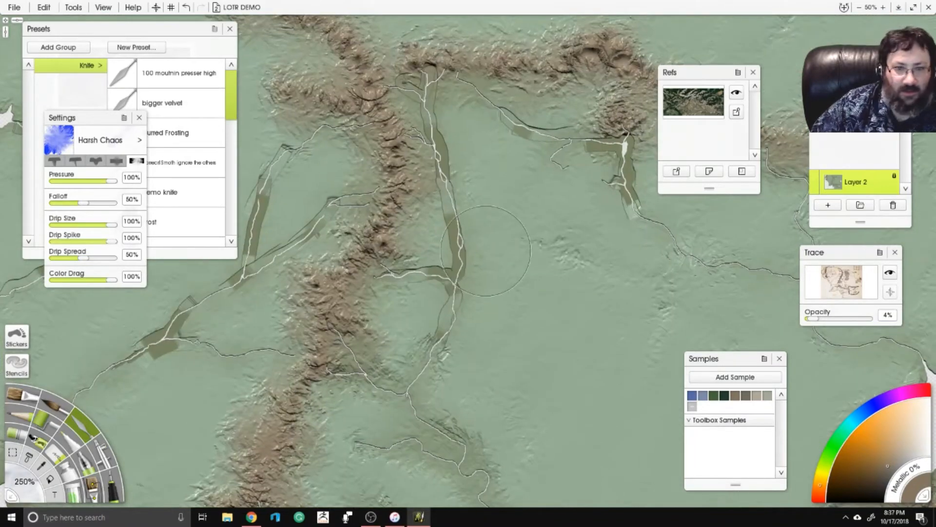
pyautogui.moveTo(427, 280); pyautogui.dragTo(455, 335)
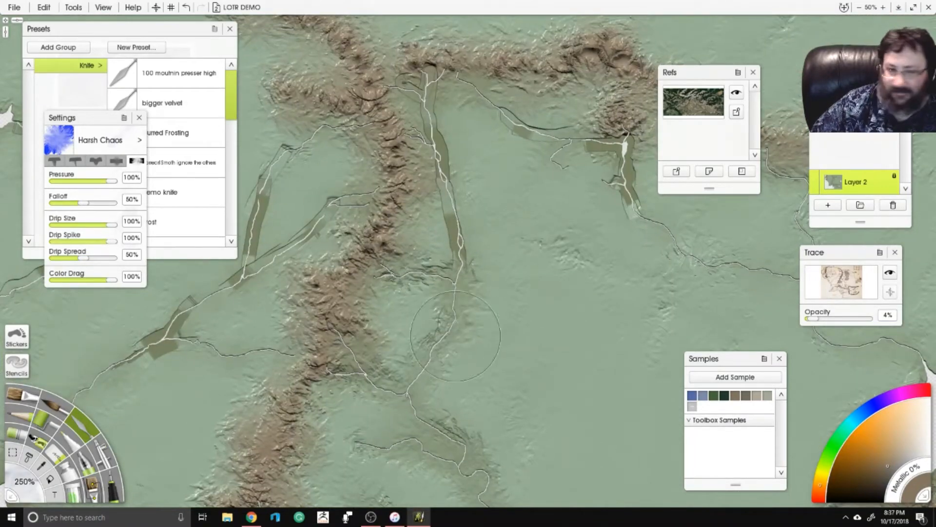
pyautogui.moveTo(460, 296)
pyautogui.mouseDown()
pyautogui.moveTo(429, 73)
pyautogui.moveTo(610, 173)
pyautogui.moveTo(632, 207)
pyautogui.mouseUp()
pyautogui.moveTo(685, 247); pyautogui.dragTo(554, 179)
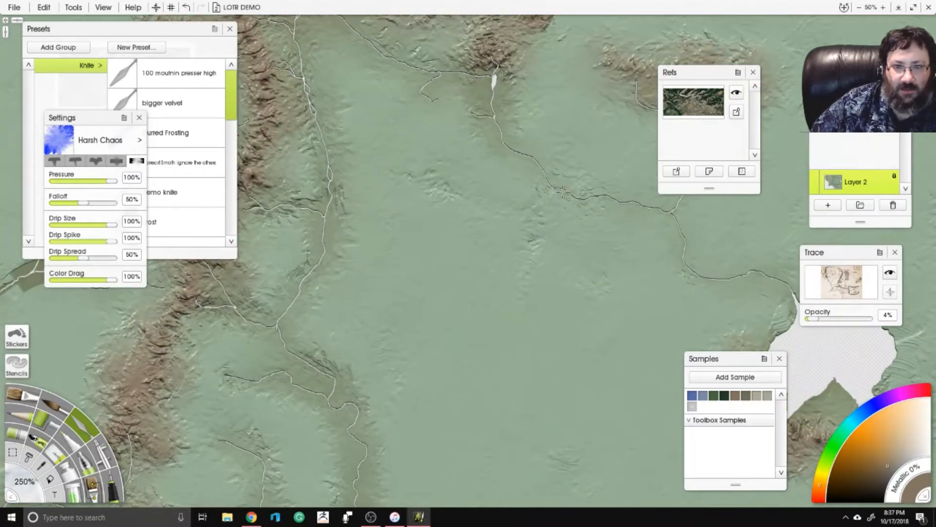
# Blend the valley edges of the rivers around the Mordor lake and the river south of Mordor's mountains.
pyautogui.moveTo(614, 267); pyautogui.dragTo(429, 193)
pyautogui.moveTo(580, 211)
pyautogui.mouseDown()
pyautogui.moveTo(634, 229)
pyautogui.moveTo(683, 222)
pyautogui.moveTo(714, 254)
pyautogui.moveTo(679, 345)
pyautogui.moveTo(600, 285)
pyautogui.moveTo(607, 68)
pyautogui.mouseUp()
pyautogui.moveTo(502, 472)
pyautogui.mouseDown()
pyautogui.moveTo(583, 365)
pyautogui.moveTo(487, 376)
pyautogui.mouseUp()
pyautogui.moveTo(616, 347)
pyautogui.mouseDown()
pyautogui.moveTo(633, 324)
pyautogui.moveTo(598, 279)
pyautogui.mouseUp()
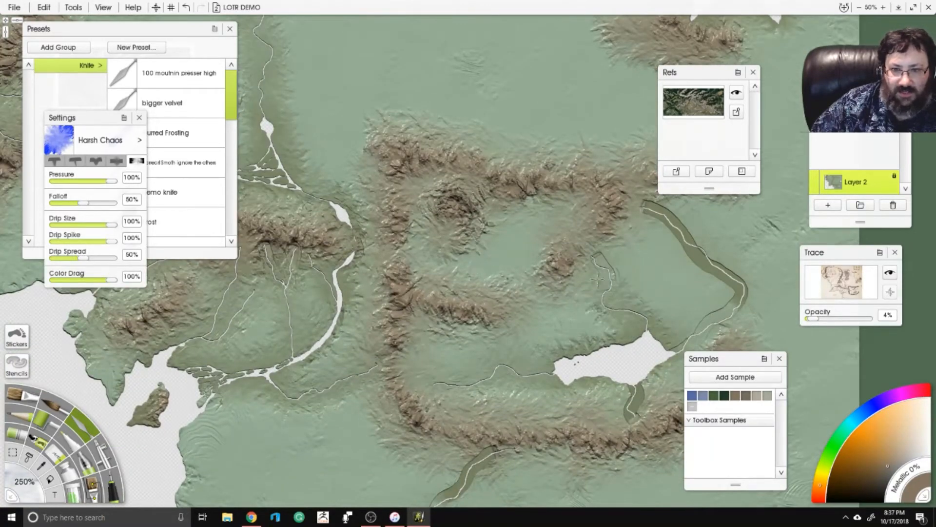
pyautogui.moveTo(628, 384); pyautogui.dragTo(544, 355)
pyautogui.moveTo(568, 347)
pyautogui.mouseDown()
pyautogui.moveTo(654, 254)
pyautogui.moveTo(568, 178)
pyautogui.mouseUp()
pyautogui.moveTo(550, 362); pyautogui.dragTo(554, 393)
pyautogui.moveTo(446, 457); pyautogui.dragTo(585, 317)
pyautogui.moveTo(553, 286)
pyautogui.mouseDown()
pyautogui.moveTo(456, 372)
pyautogui.moveTo(361, 390)
pyautogui.moveTo(275, 375)
pyautogui.moveTo(193, 387)
pyautogui.moveTo(285, 428)
pyautogui.mouseUp()
# Blend the valley edges of the forked river running from the central mountain range southwest to the coast.
pyautogui.scroll(-5, 468, 263)
pyautogui.moveTo(439, 160); pyautogui.dragTo(466, 298)
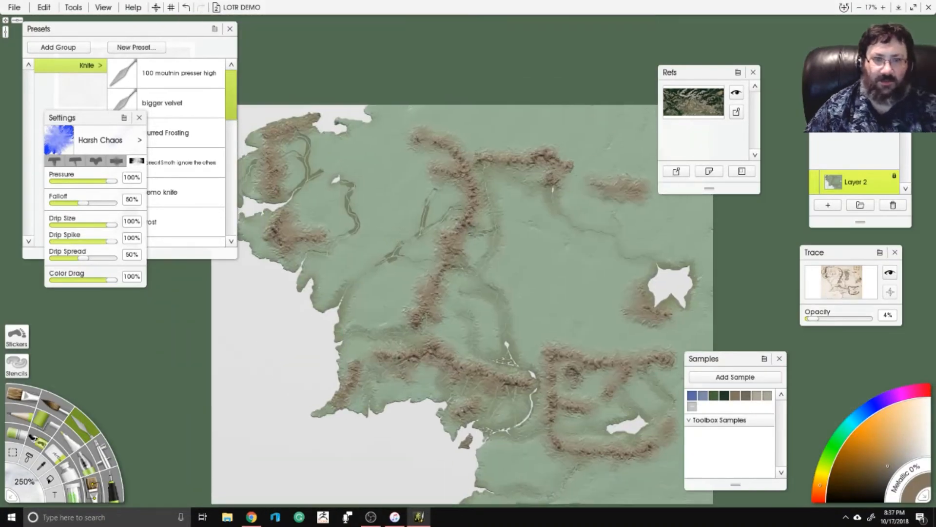
pyautogui.scroll(3, 457, 199)
pyautogui.scroll(3, 461, 199)
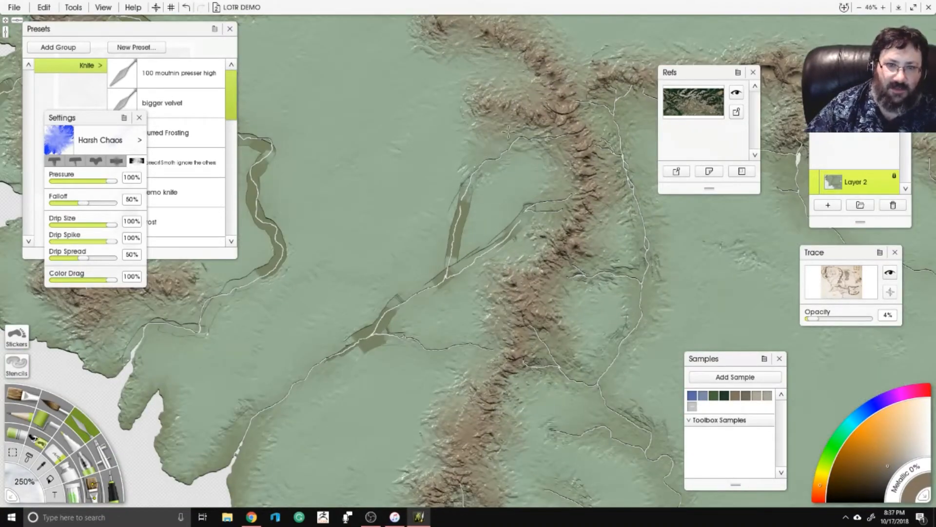
pyautogui.moveTo(451, 234)
pyautogui.mouseDown()
pyautogui.moveTo(502, 266)
pyautogui.moveTo(536, 212)
pyautogui.moveTo(417, 278)
pyautogui.moveTo(363, 336)
pyautogui.moveTo(413, 340)
pyautogui.mouseUp()
pyautogui.moveTo(280, 379); pyautogui.dragTo(189, 464)
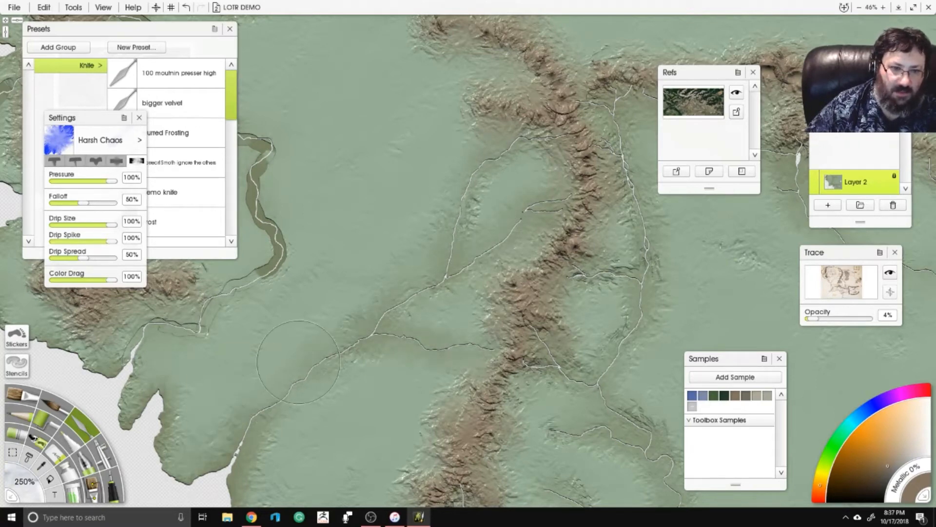
# Blend the valley edges of the small northern lake's river and the rivers around the northwestern peninsula's mountains.
pyautogui.moveTo(234, 326); pyautogui.dragTo(327, 416)
pyautogui.moveTo(219, 431)
pyautogui.mouseDown()
pyautogui.moveTo(340, 362)
pyautogui.moveTo(360, 292)
pyautogui.moveTo(352, 230)
pyautogui.moveTo(319, 208)
pyautogui.moveTo(456, 264)
pyautogui.mouseUp()
pyautogui.moveTo(456, 268)
pyautogui.mouseDown()
pyautogui.moveTo(453, 259)
pyautogui.moveTo(371, 318)
pyautogui.mouseUp()
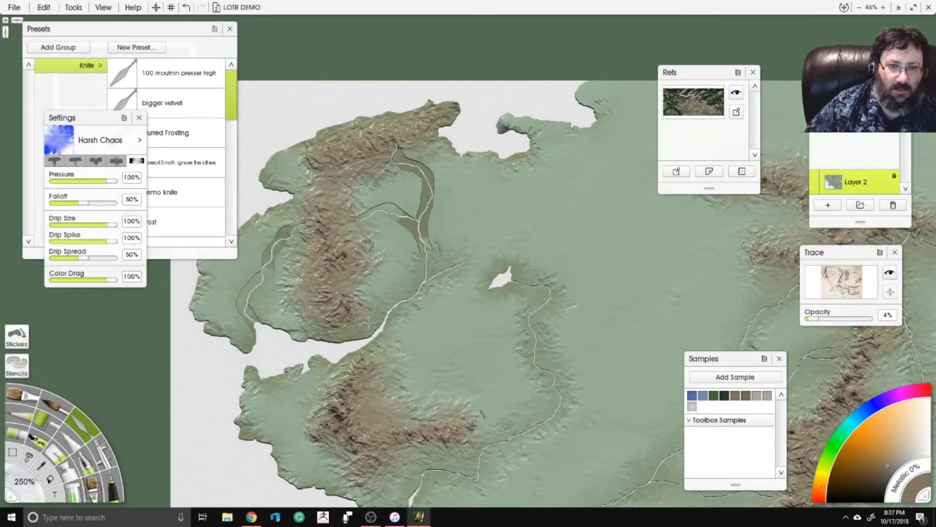
pyautogui.moveTo(422, 251)
pyautogui.mouseDown()
pyautogui.moveTo(393, 205)
pyautogui.moveTo(348, 217)
pyautogui.mouseUp()
pyautogui.moveTo(414, 211)
pyautogui.mouseDown()
pyautogui.moveTo(404, 156)
pyautogui.moveTo(481, 145)
pyautogui.mouseUp()
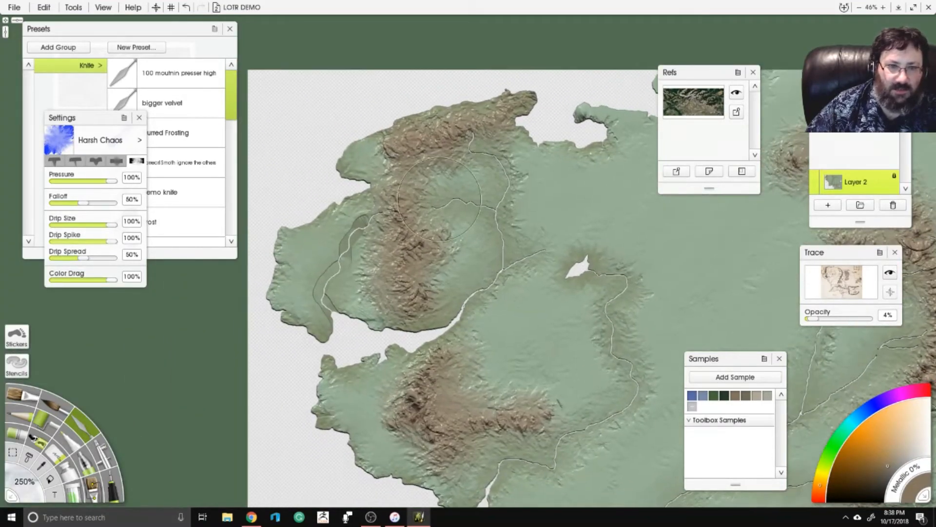
pyautogui.moveTo(371, 210)
pyautogui.mouseDown()
pyautogui.moveTo(323, 296)
pyautogui.moveTo(399, 333)
pyautogui.moveTo(477, 300)
pyautogui.mouseUp()
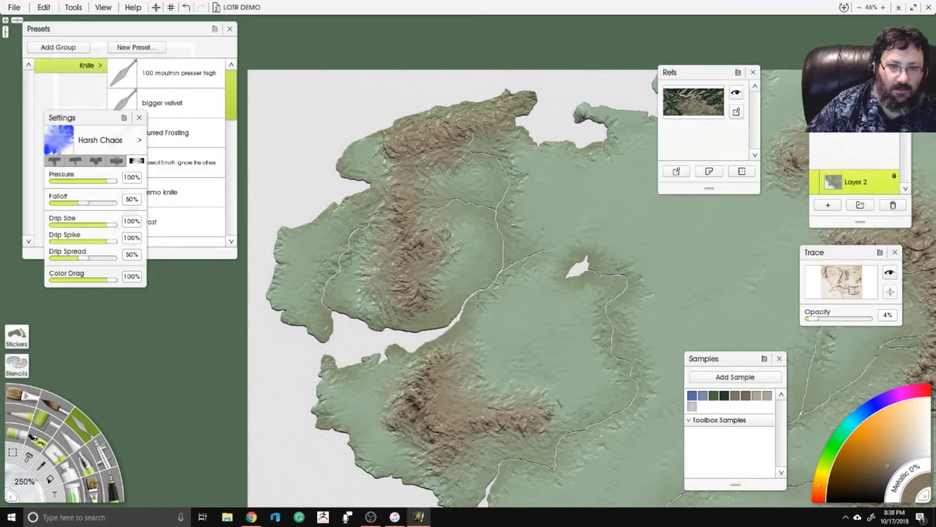
# Smooth the terrain on both shores of the northwestern inlet with the Harsh Chaos knife.
pyautogui.scroll(6, 413, 317)
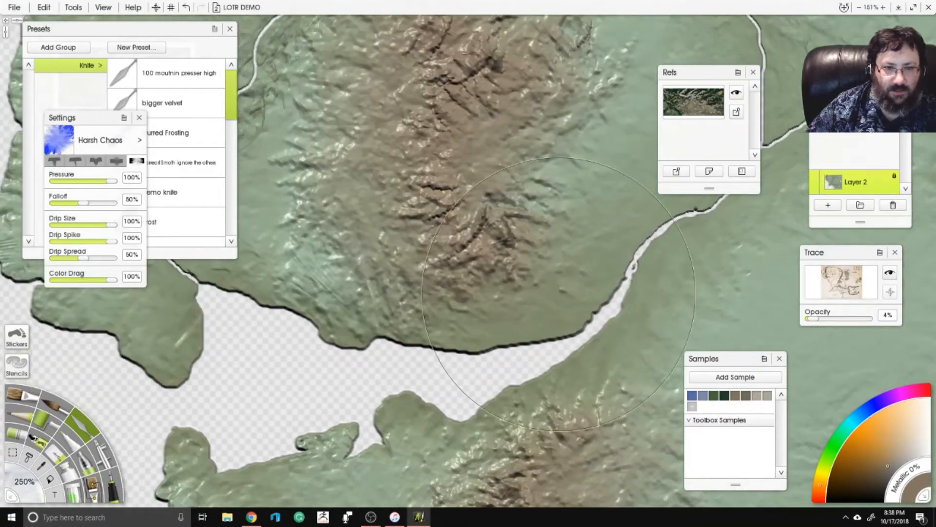
pyautogui.moveTo(414, 318)
pyautogui.mouseDown()
pyautogui.moveTo(338, 300)
pyautogui.moveTo(373, 320)
pyautogui.moveTo(339, 434)
pyautogui.moveTo(405, 398)
pyautogui.moveTo(580, 426)
pyautogui.moveTo(618, 385)
pyautogui.mouseUp()
pyautogui.scroll(-12, 468, 263)
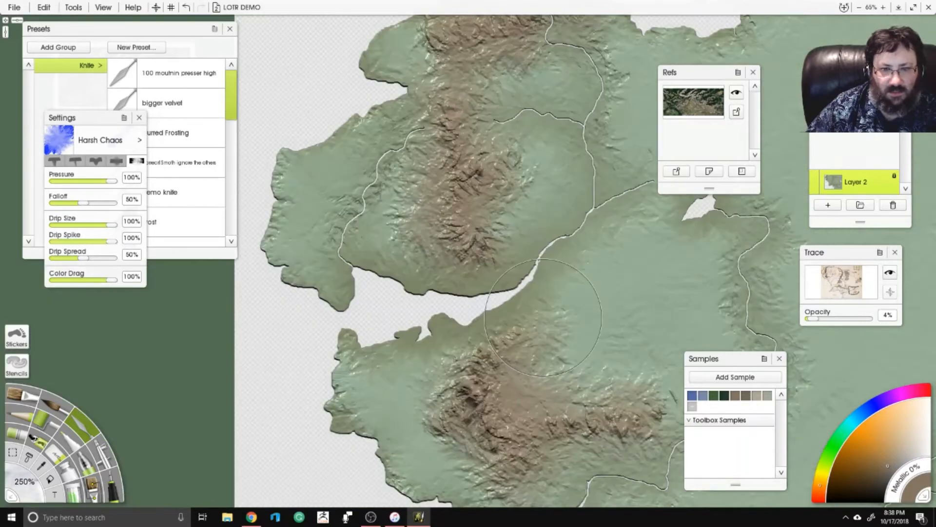
pyautogui.moveTo(535, 305); pyautogui.dragTo(562, 362)
# Raise the tracing image's opacity to 78%.
pyautogui.scroll(1, 564, 349)
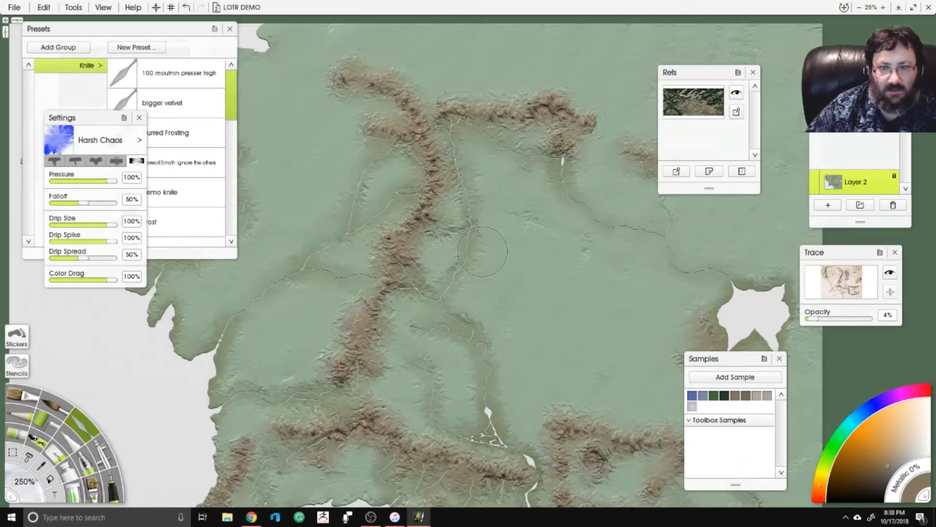
pyautogui.scroll(1, 568, 243)
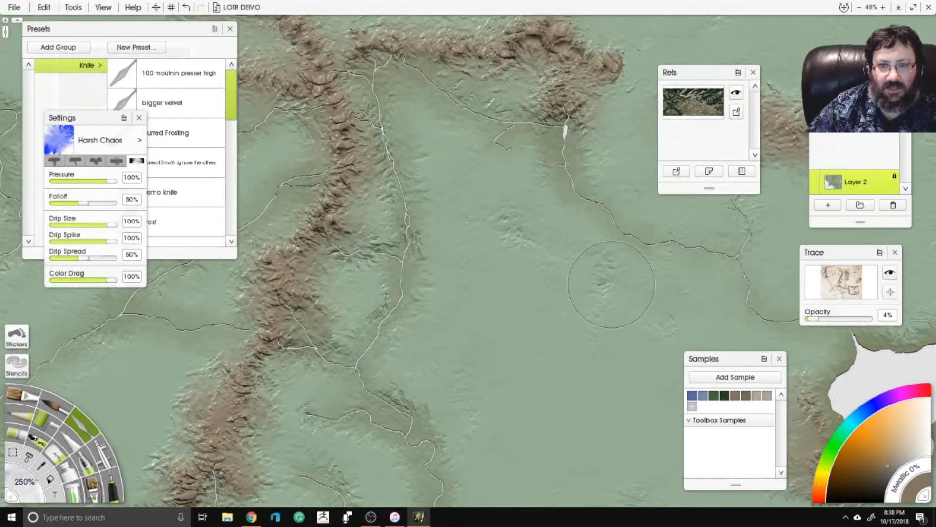
pyautogui.scroll(-1, 561, 264)
pyautogui.scroll(-2, 571, 206)
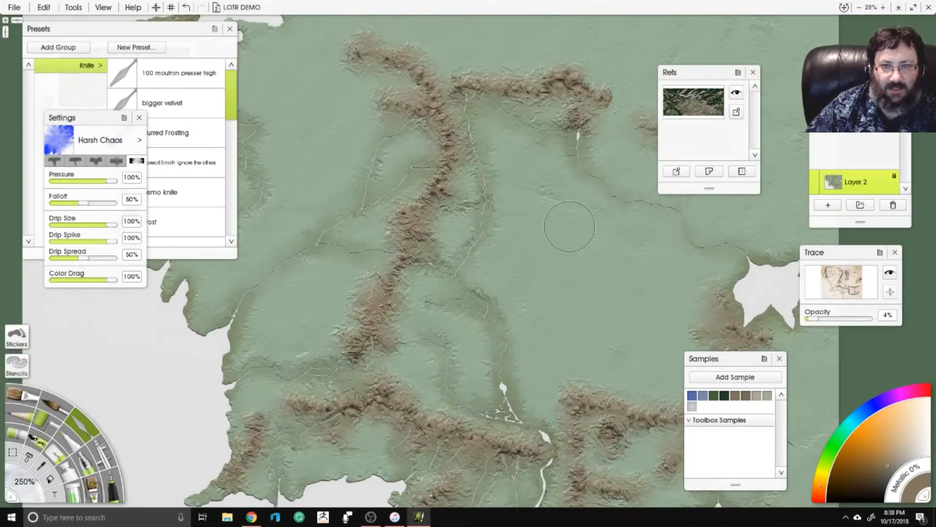
pyautogui.moveTo(818, 322)
pyautogui.mouseDown()
pyautogui.moveTo(868, 317)
pyautogui.moveTo(856, 320)
pyautogui.mouseUp()
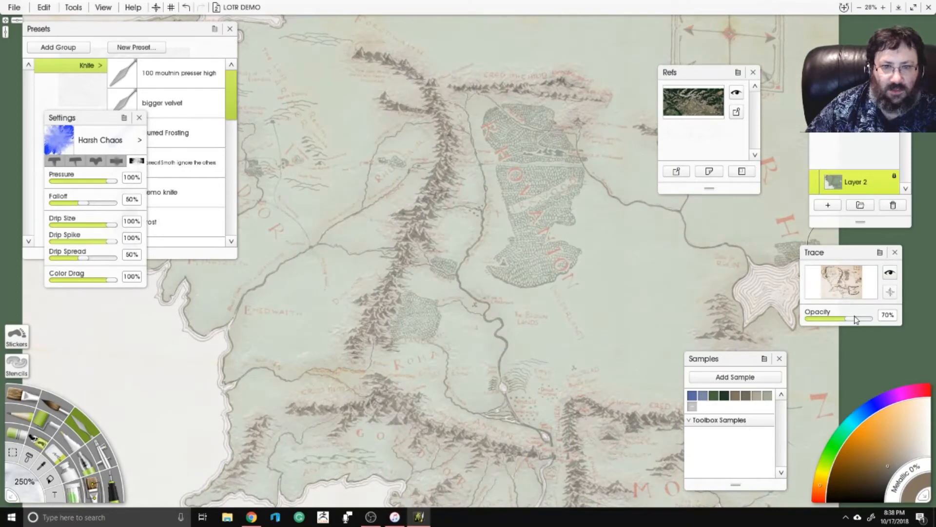
pyautogui.moveTo(351, 203); pyautogui.dragTo(484, 262)
# Switch to the Glitter tool with the Easy Dirt preset at 150% size.
pyautogui.click(23, 484)
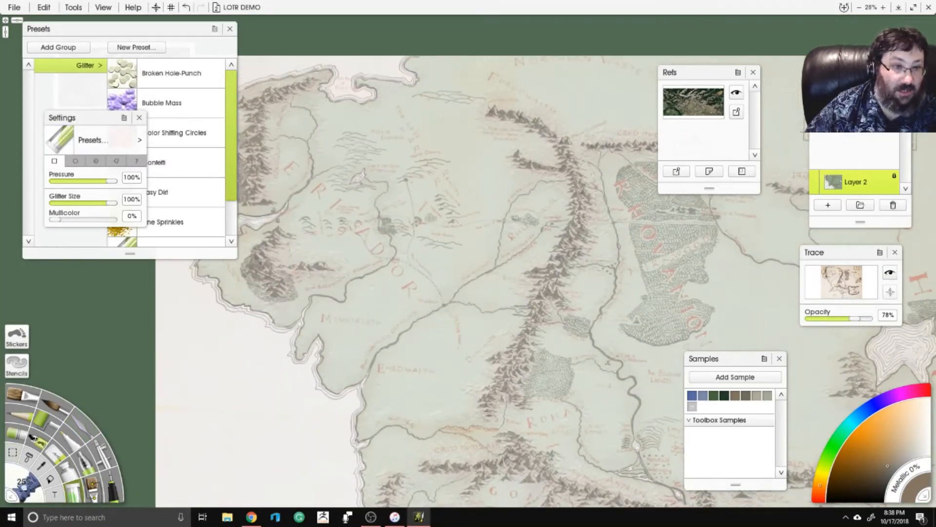
pyautogui.click(166, 203)
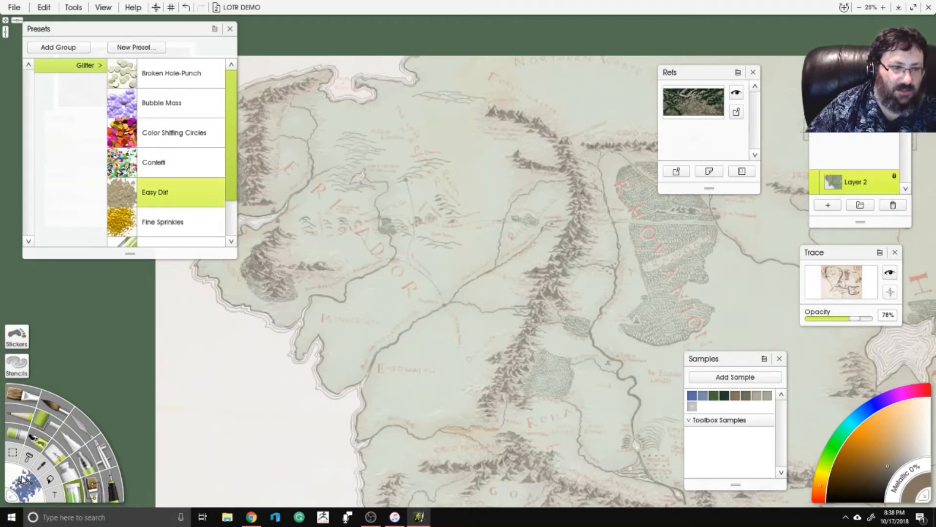
pyautogui.click(22, 480)
pyautogui.write('150')
pyautogui.press('Return')
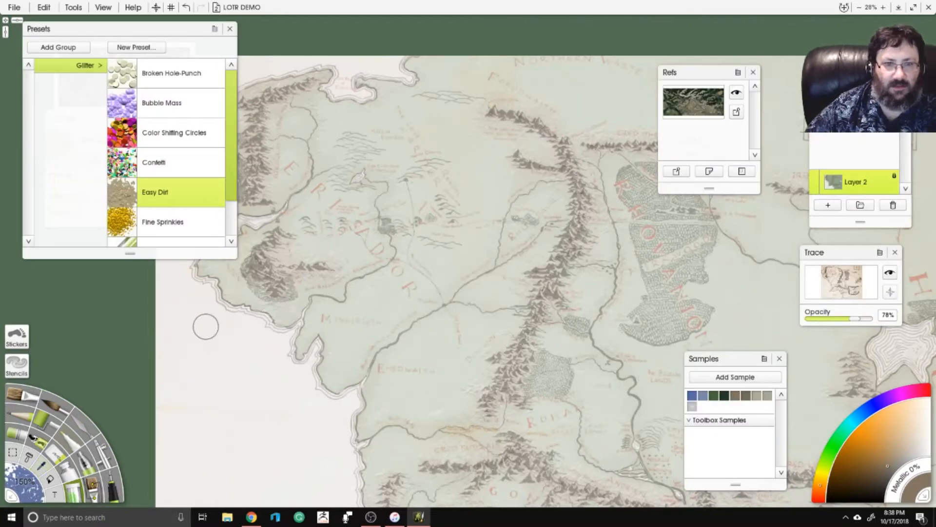
# Set the tracing image's opacity to 43% and pick the light grey-beige sample as the paint colour.
pyautogui.scroll(4, 400, 244)
pyautogui.moveTo(395, 242); pyautogui.dragTo(425, 265)
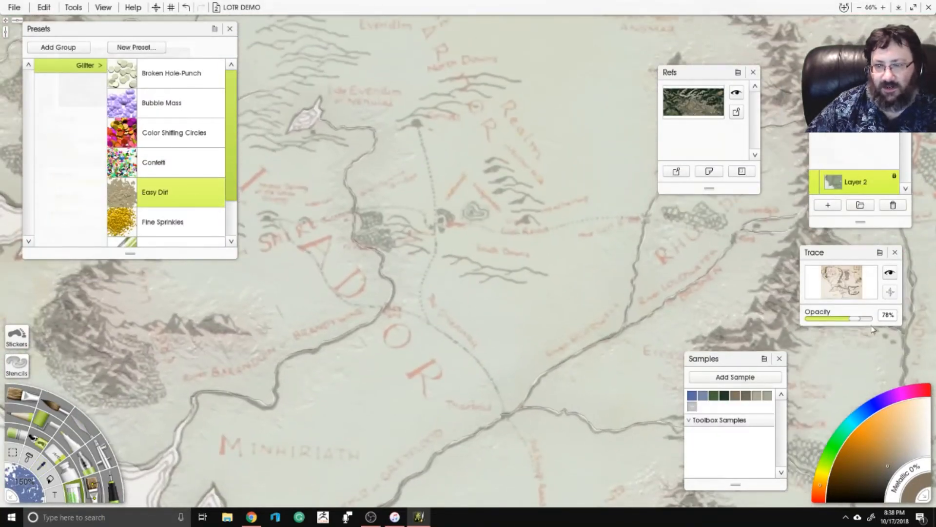
pyautogui.moveTo(853, 320); pyautogui.dragTo(835, 322)
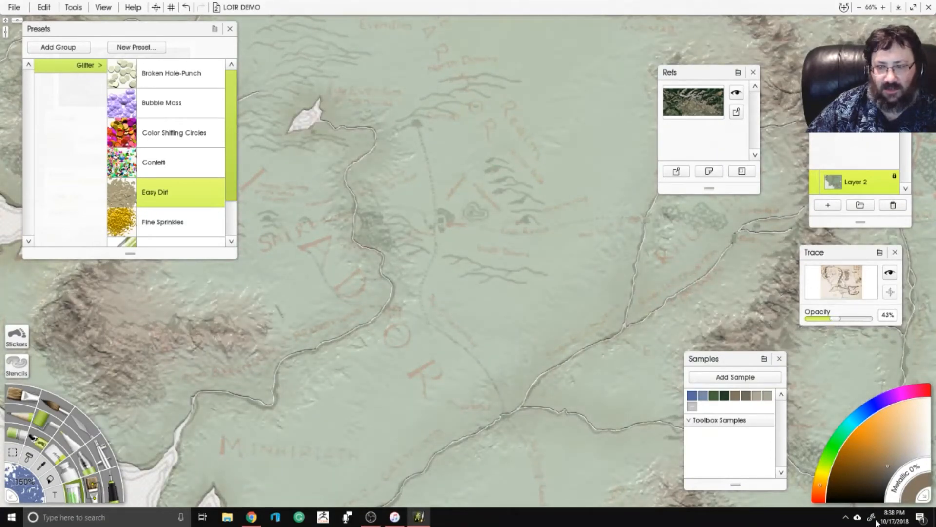
pyautogui.click(756, 398)
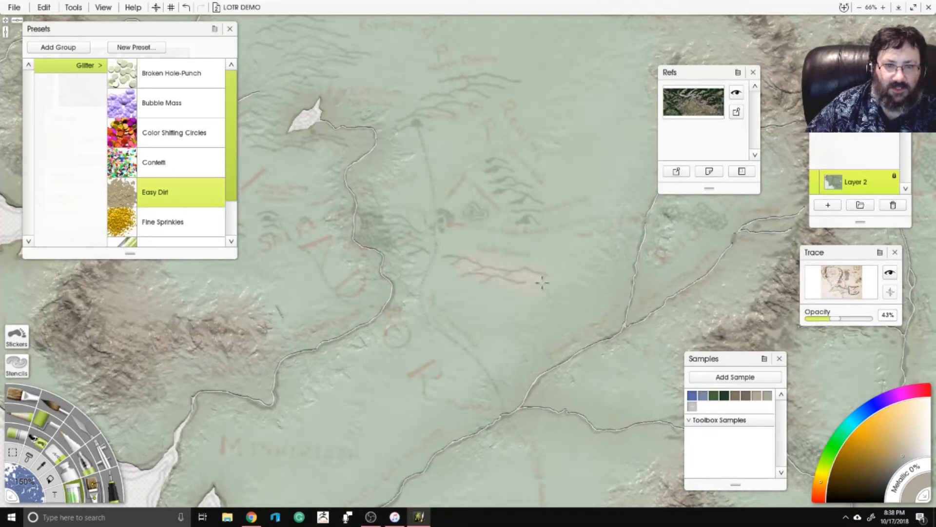
# Scatter Easy Dirt glitter over the traced hills around the small northern lake and along both sides of its river.
pyautogui.moveTo(542, 282)
pyautogui.mouseDown()
pyautogui.moveTo(460, 280)
pyautogui.moveTo(502, 269)
pyautogui.moveTo(452, 299)
pyautogui.moveTo(487, 271)
pyautogui.moveTo(446, 250)
pyautogui.moveTo(511, 280)
pyautogui.moveTo(533, 249)
pyautogui.moveTo(512, 230)
pyautogui.moveTo(494, 161)
pyautogui.moveTo(471, 150)
pyautogui.mouseUp()
pyautogui.moveTo(471, 149)
pyautogui.mouseDown()
pyautogui.moveTo(508, 213)
pyautogui.moveTo(523, 187)
pyautogui.moveTo(536, 195)
pyautogui.moveTo(487, 175)
pyautogui.moveTo(536, 183)
pyautogui.moveTo(550, 274)
pyautogui.mouseUp()
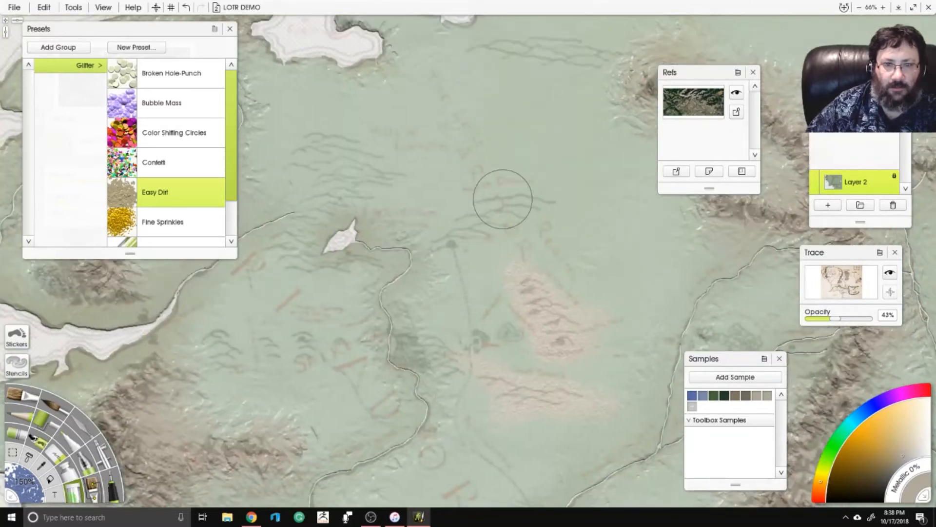
pyautogui.moveTo(506, 198)
pyautogui.mouseDown()
pyautogui.moveTo(439, 241)
pyautogui.moveTo(482, 214)
pyautogui.moveTo(541, 198)
pyautogui.moveTo(556, 203)
pyautogui.moveTo(489, 198)
pyautogui.moveTo(532, 180)
pyautogui.moveTo(487, 204)
pyautogui.moveTo(485, 175)
pyautogui.mouseUp()
pyautogui.moveTo(355, 164); pyautogui.dragTo(317, 152)
pyautogui.moveTo(338, 183)
pyautogui.mouseDown()
pyautogui.moveTo(278, 244)
pyautogui.moveTo(317, 268)
pyautogui.moveTo(357, 263)
pyautogui.moveTo(299, 265)
pyautogui.moveTo(276, 247)
pyautogui.mouseUp()
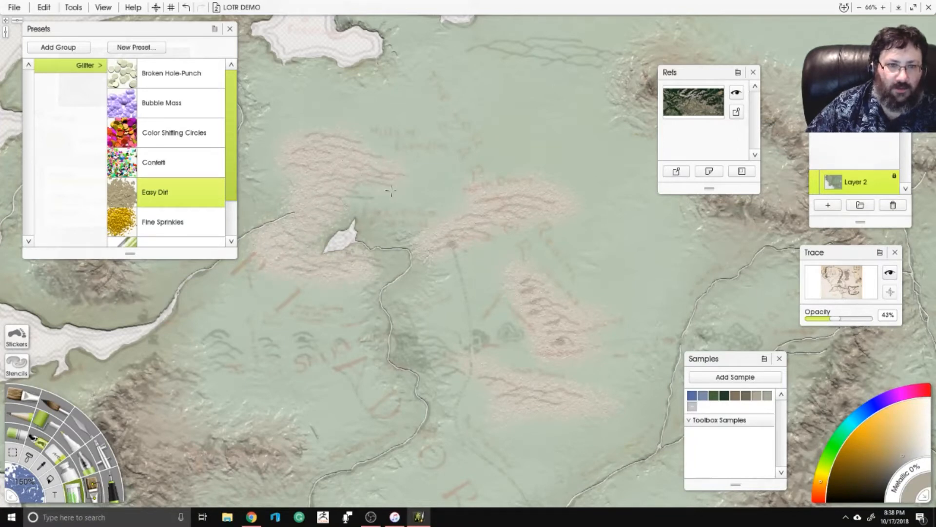
pyautogui.moveTo(341, 301); pyautogui.dragTo(357, 229)
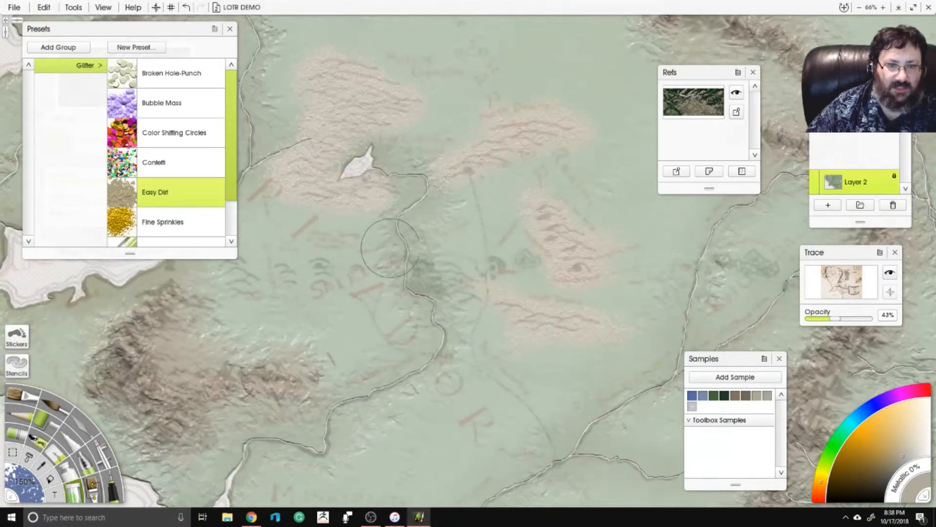
pyautogui.moveTo(412, 301); pyautogui.dragTo(473, 227)
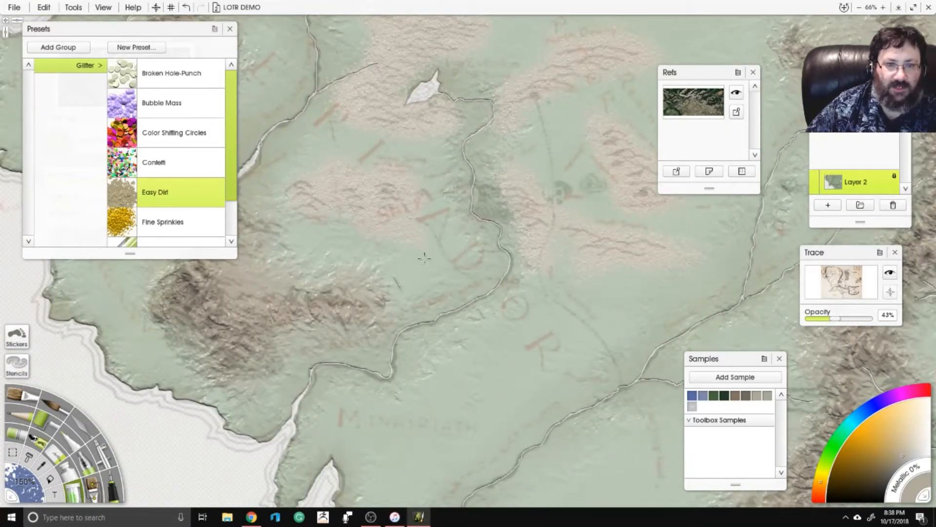
# Scatter Easy Dirt glitter over the traced northern hills and around the northwestern tip of the central mountain range.
pyautogui.scroll(-1, 472, 253)
pyautogui.moveTo(475, 47); pyautogui.dragTo(307, 237)
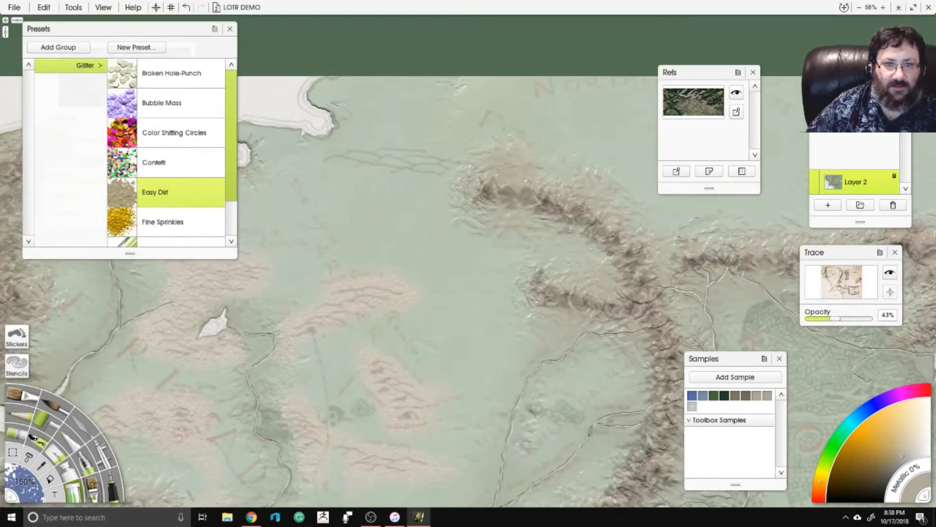
pyautogui.moveTo(376, 161); pyautogui.dragTo(369, 162)
pyautogui.moveTo(495, 141); pyautogui.dragTo(428, 140)
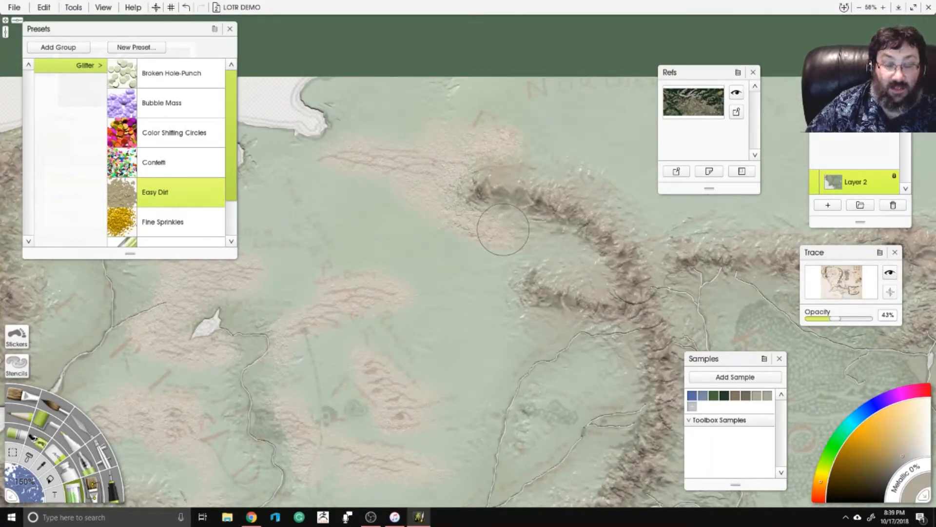
pyautogui.moveTo(503, 229); pyautogui.dragTo(289, 108)
# Scatter Easy Dirt glitter over the hills along the southwest side of the eastern inland sea.
pyautogui.moveTo(498, 205); pyautogui.dragTo(332, 167)
pyautogui.moveTo(751, 214)
pyautogui.mouseDown()
pyautogui.moveTo(718, 166)
pyautogui.moveTo(733, 133)
pyautogui.moveTo(484, 142)
pyautogui.moveTo(430, 187)
pyautogui.moveTo(612, 266)
pyautogui.mouseUp()
pyautogui.moveTo(540, 212); pyautogui.dragTo(602, 46)
pyautogui.scroll(-1, 538, 254)
pyautogui.moveTo(553, 269)
pyautogui.mouseDown()
pyautogui.moveTo(573, 353)
pyautogui.moveTo(579, 332)
pyautogui.moveTo(575, 346)
pyautogui.moveTo(507, 384)
pyautogui.mouseUp()
pyautogui.moveTo(463, 417); pyautogui.dragTo(538, 250)
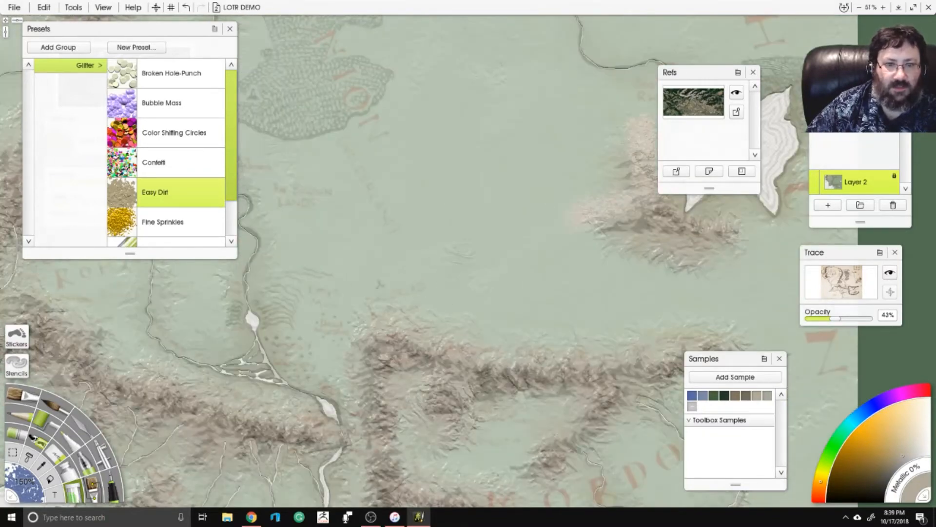
# Scatter Easy Dirt glitter over the traced hills on both banks of the great river just north of its inland marshes.
pyautogui.moveTo(435, 281); pyautogui.dragTo(510, 248)
pyautogui.moveTo(362, 255); pyautogui.dragTo(400, 237)
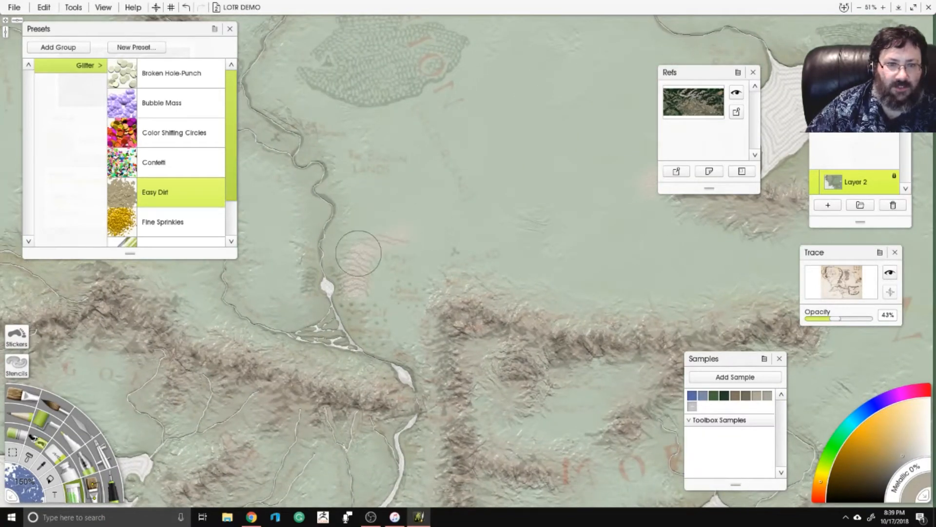
pyautogui.moveTo(302, 291); pyautogui.dragTo(295, 248)
pyautogui.moveTo(305, 301); pyautogui.dragTo(521, 383)
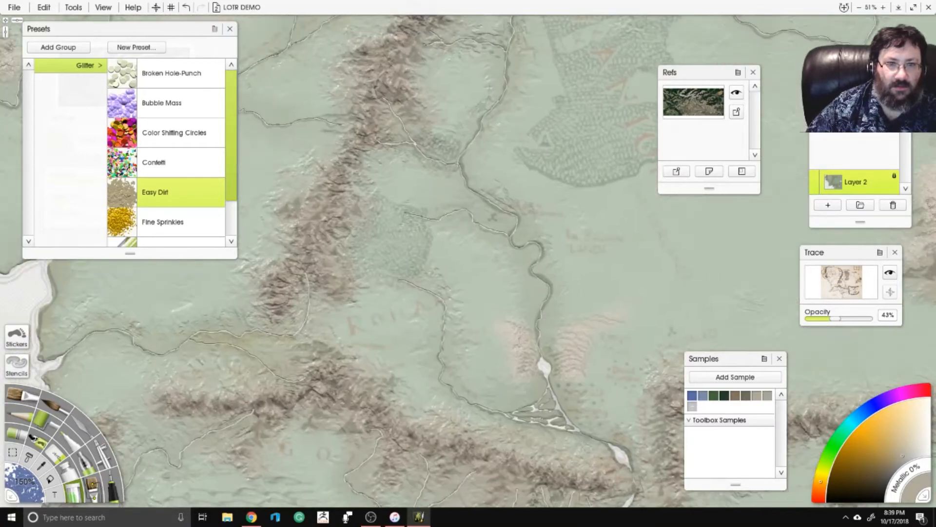
pyautogui.moveTo(460, 307); pyautogui.dragTo(324, 123)
pyautogui.moveTo(640, 334); pyautogui.dragTo(545, 244)
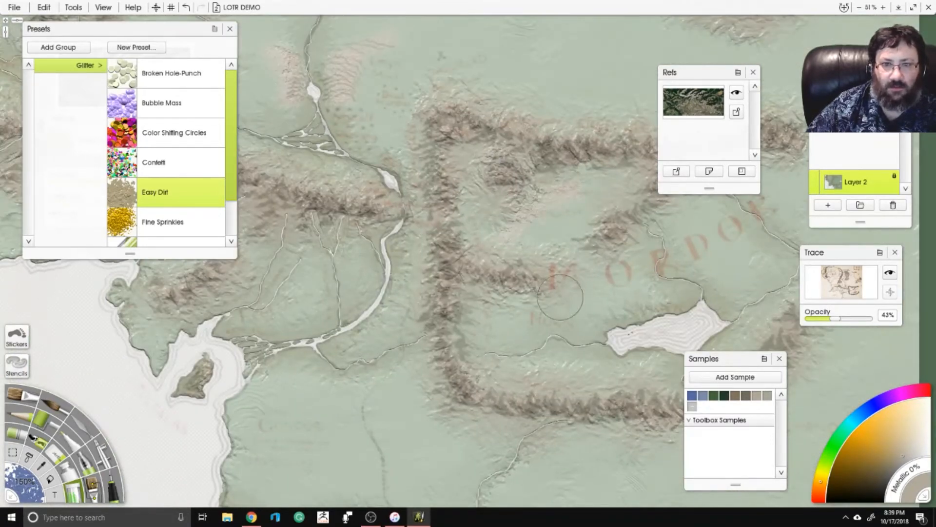
# Scatter Easy Dirt glitter over the traced hills inside western Mordor and just south of its southern mountain range.
pyautogui.moveTo(560, 297); pyautogui.dragTo(517, 225)
pyautogui.moveTo(465, 298)
pyautogui.mouseDown()
pyautogui.moveTo(639, 321)
pyautogui.moveTo(475, 378)
pyautogui.mouseUp()
pyautogui.moveTo(591, 347); pyautogui.dragTo(604, 421)
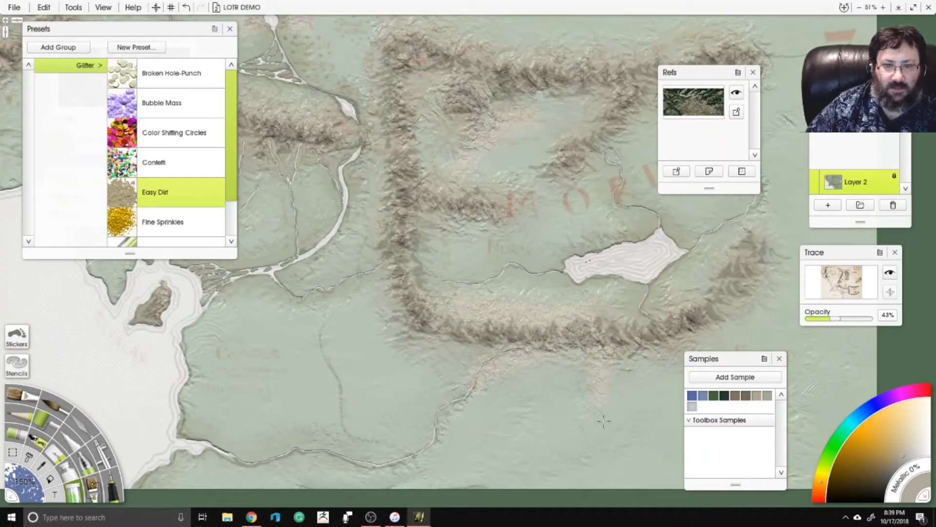
# Set the tracing opacity to 53% and scatter Easy Dirt glitter over the traced hills along the coast north of the Bay of Belfalas.
pyautogui.scroll(-4, 465, 249)
pyautogui.moveTo(490, 223); pyautogui.dragTo(545, 299)
pyautogui.moveTo(840, 321)
pyautogui.mouseDown()
pyautogui.moveTo(819, 322)
pyautogui.moveTo(848, 318)
pyautogui.mouseUp()
pyautogui.scroll(1, 303, 168)
pyautogui.scroll(1, 598, 180)
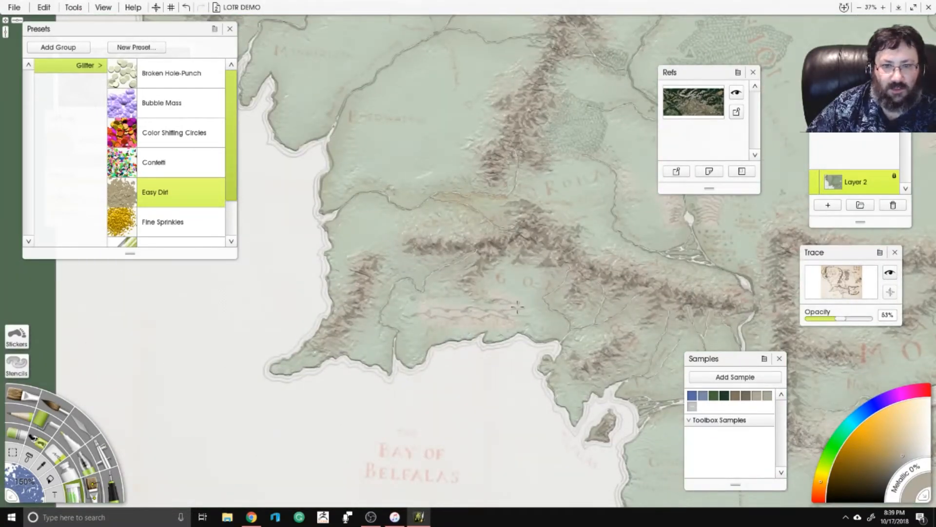
# Scatter Easy Dirt glitter over the hills on both banks of the river west of the central mountains and around the northwestern foothills.
pyautogui.moveTo(491, 165); pyautogui.dragTo(520, 348)
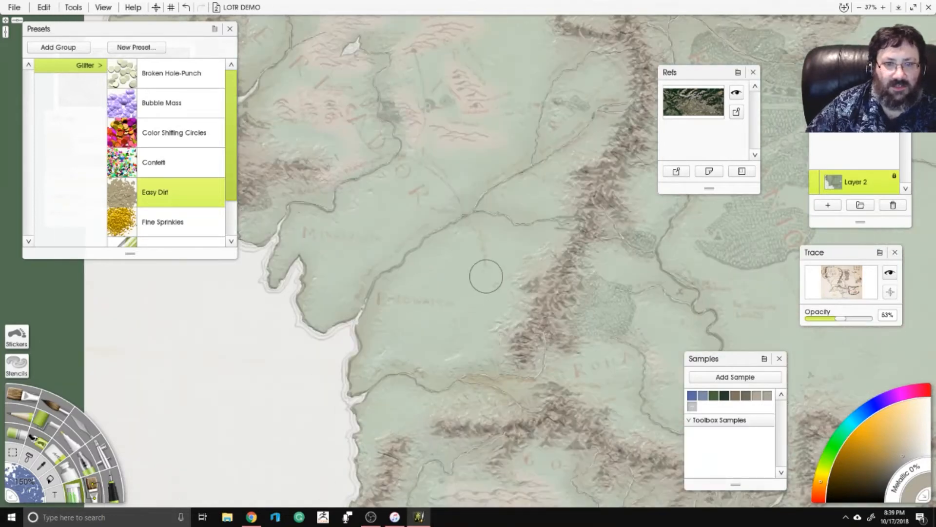
pyautogui.moveTo(439, 223); pyautogui.dragTo(344, 254)
pyautogui.moveTo(550, 104); pyautogui.dragTo(469, 274)
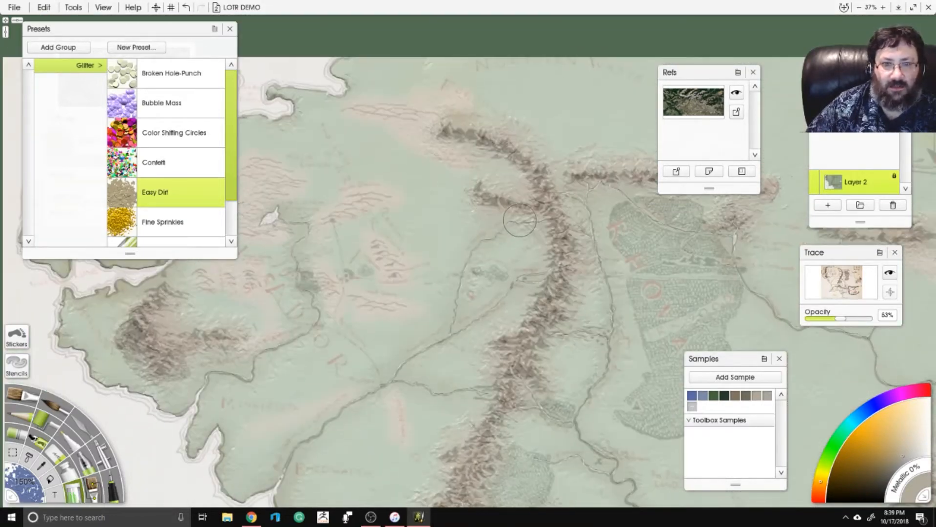
pyautogui.moveTo(499, 238)
pyautogui.mouseDown()
pyautogui.moveTo(461, 204)
pyautogui.moveTo(491, 173)
pyautogui.mouseUp()
pyautogui.moveTo(452, 213); pyautogui.dragTo(606, 191)
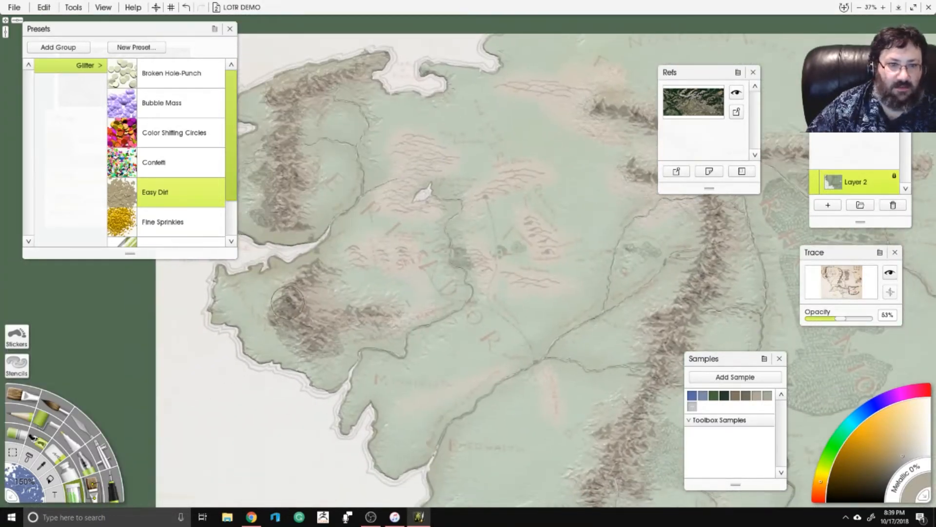
pyautogui.moveTo(252, 299)
pyautogui.mouseDown()
pyautogui.moveTo(376, 352)
pyautogui.moveTo(298, 339)
pyautogui.moveTo(331, 341)
pyautogui.mouseUp()
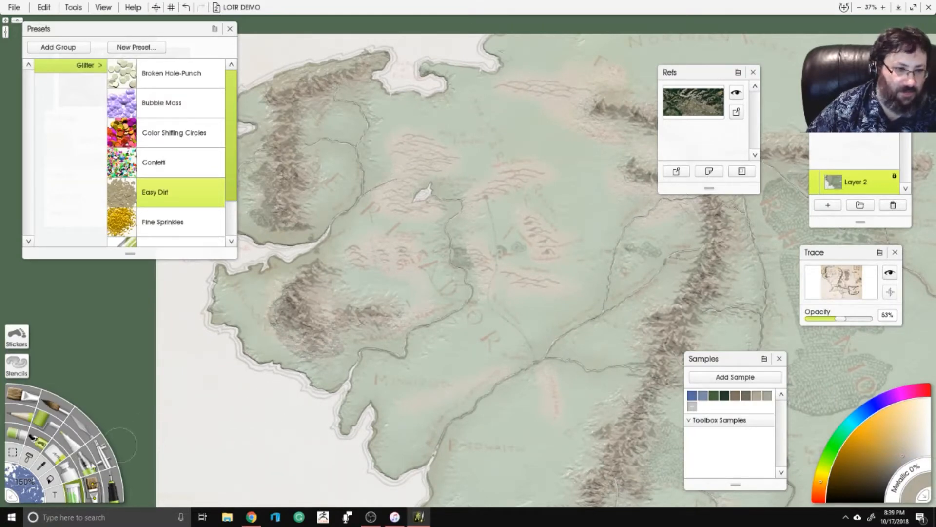
# Switch to the palette knife and set the tracing opacity to 0% to inspect the painted relief across the whole map.
pyautogui.click(82, 430)
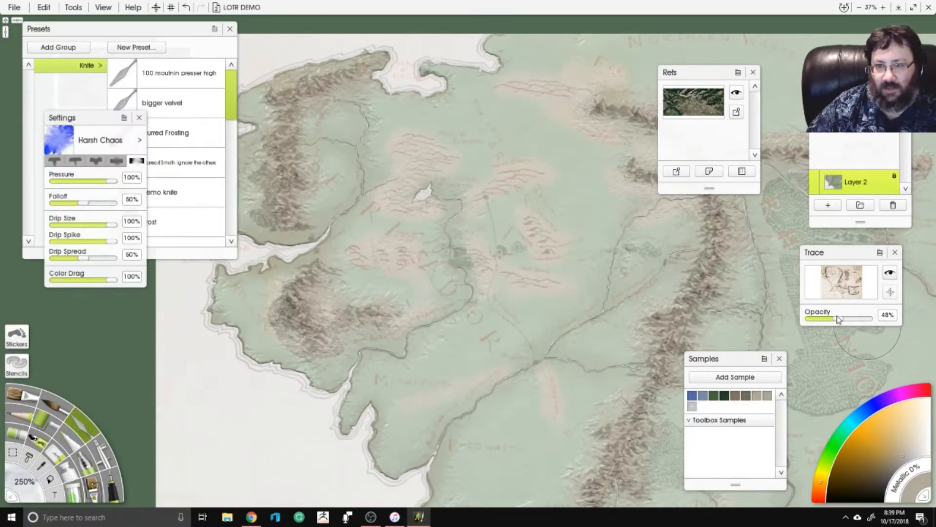
pyautogui.moveTo(842, 317); pyautogui.dragTo(811, 318)
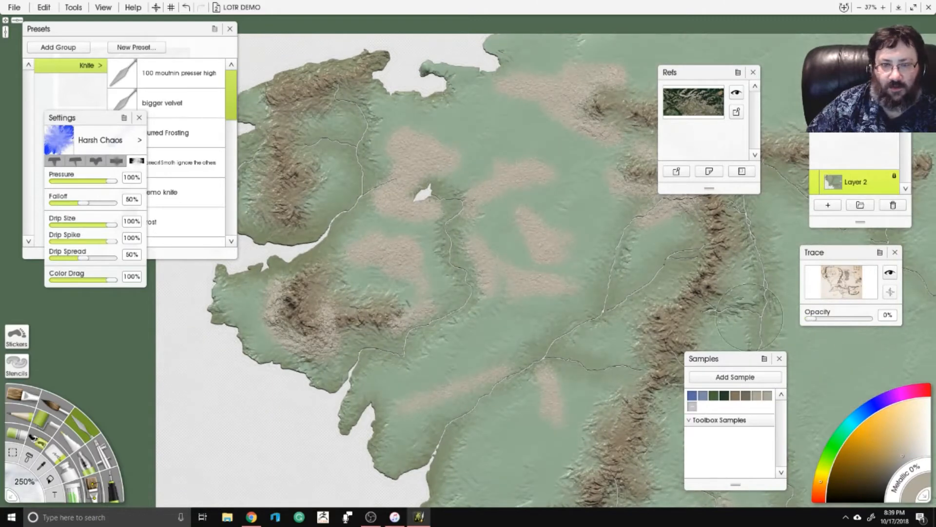
pyautogui.scroll(-3, 413, 348)
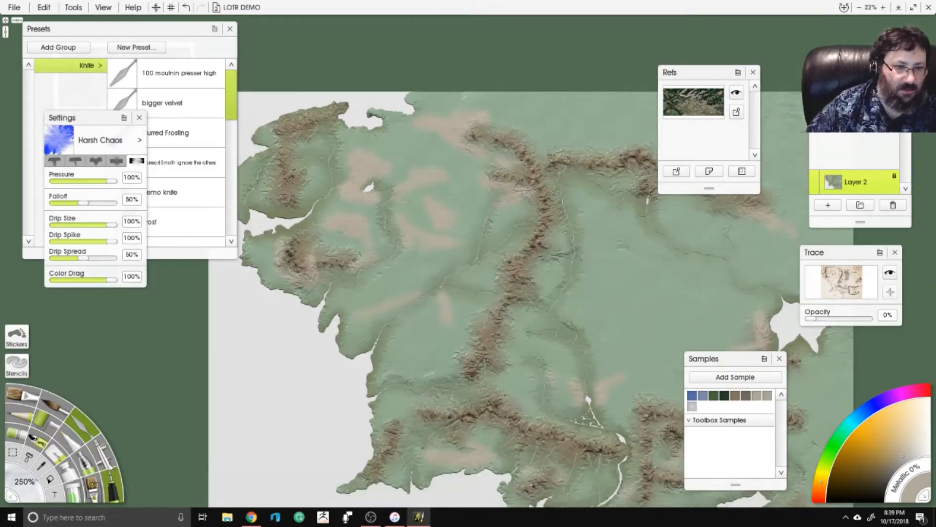
# Switch back to Glitter with pressure and glitter size at 100%, multicolor at 0% and a tool size of 25%.
pyautogui.click(72, 490)
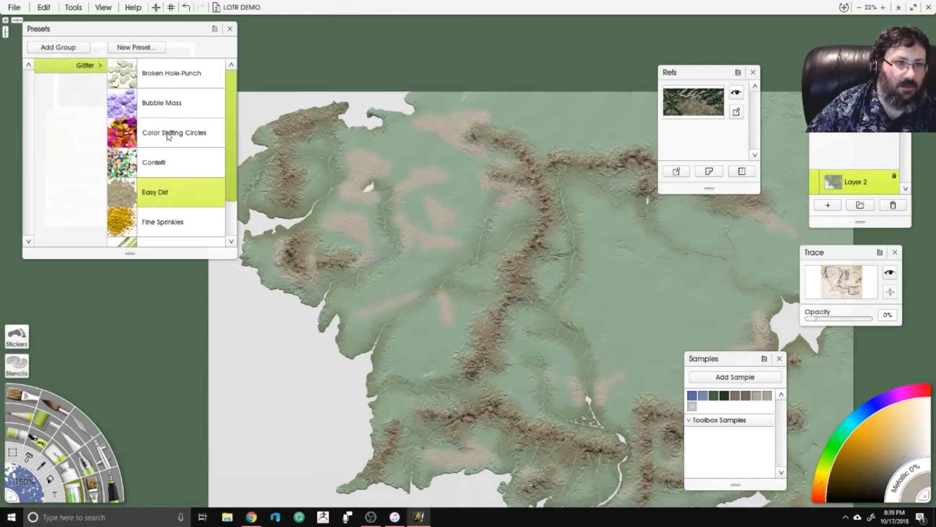
pyautogui.scroll(-2, 167, 135)
pyautogui.click(176, 242)
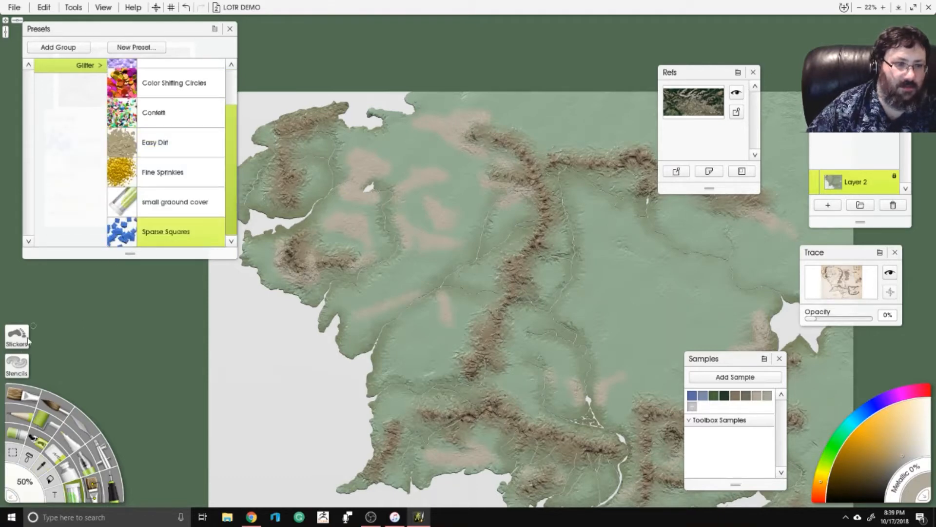
pyautogui.moveTo(122, 32); pyautogui.dragTo(82, 267)
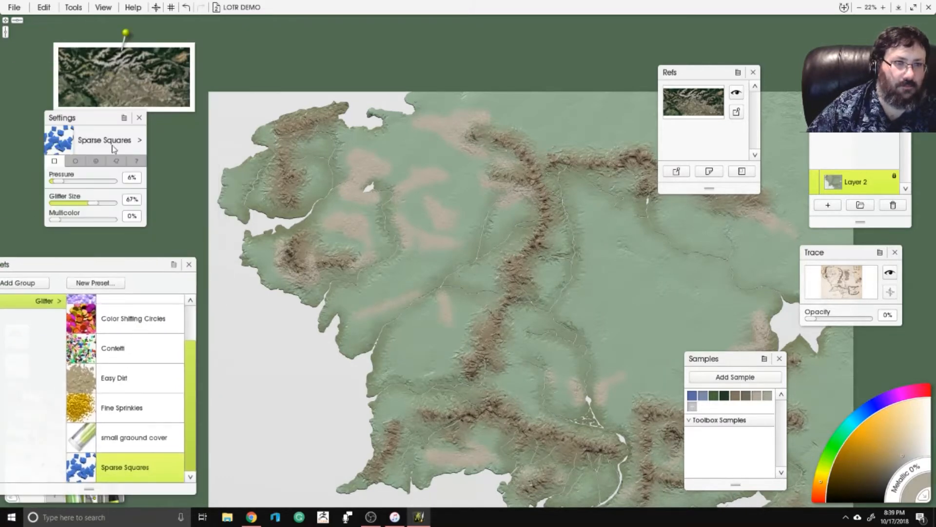
pyautogui.moveTo(55, 183)
pyautogui.mouseDown()
pyautogui.moveTo(131, 204)
pyautogui.moveTo(134, 273)
pyautogui.moveTo(117, 140)
pyautogui.mouseUp()
pyautogui.click(21, 489)
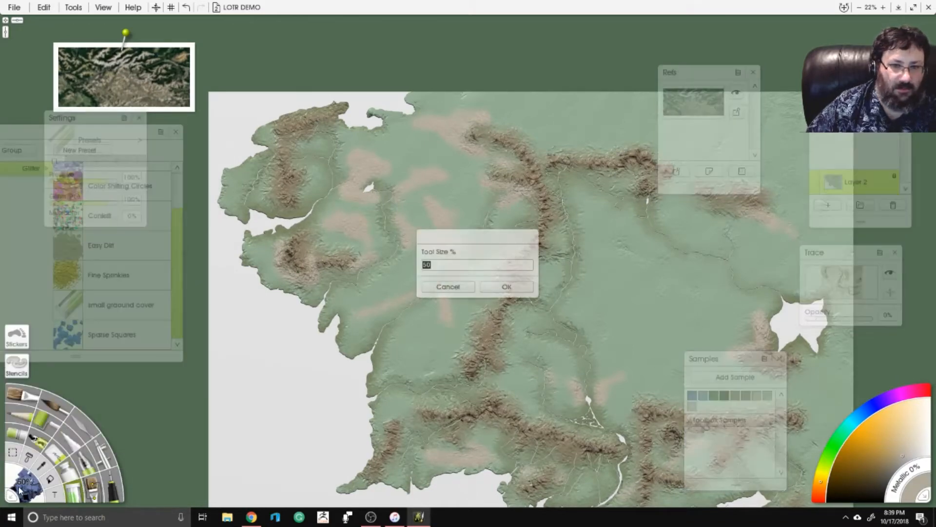
pyautogui.press('Return')
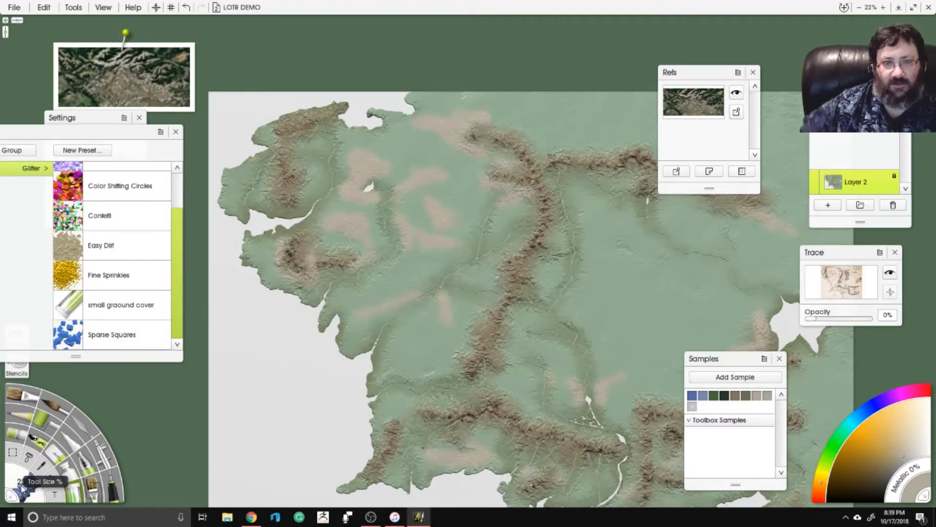
# Pick the brown sample colour for the glitter and set the tracing opacity to 44%.
pyautogui.scroll(5, 466, 256)
pyautogui.moveTo(636, 359); pyautogui.dragTo(517, 244)
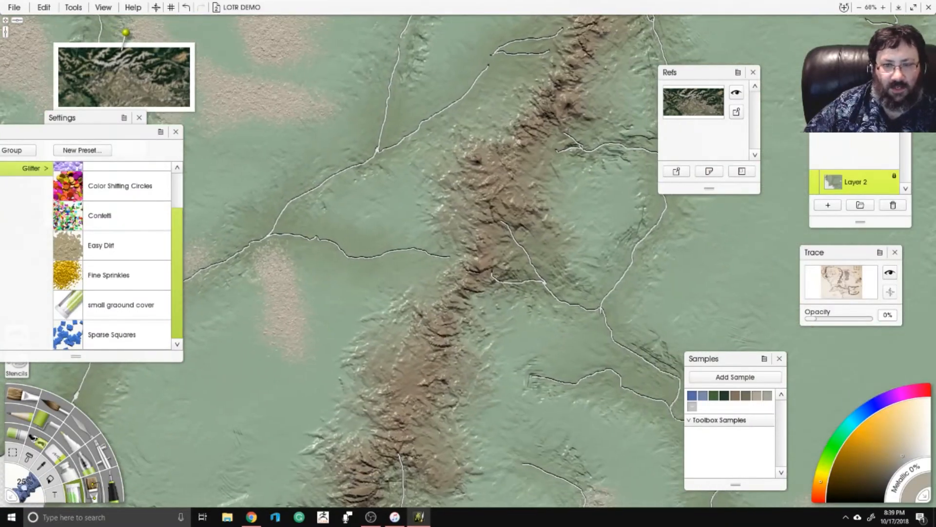
pyautogui.moveTo(810, 318)
pyautogui.mouseDown()
pyautogui.moveTo(857, 315)
pyautogui.moveTo(845, 314)
pyautogui.mouseUp()
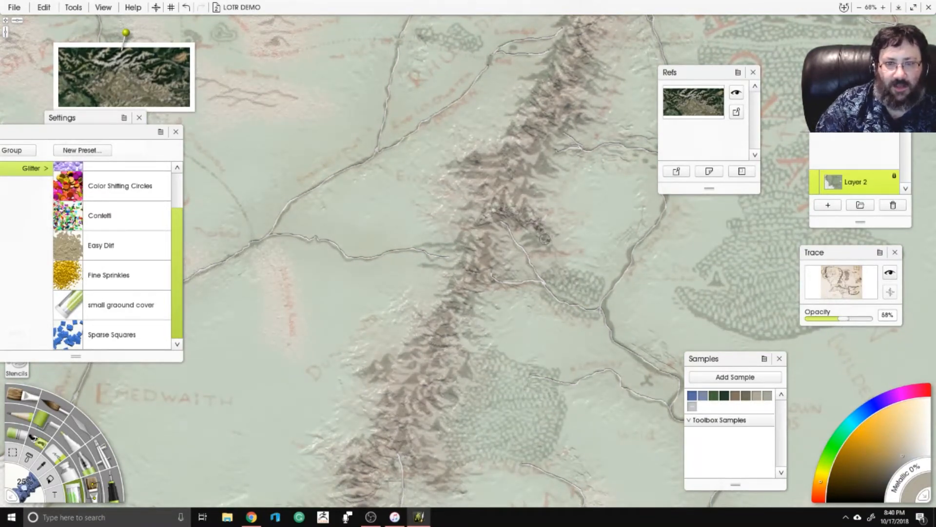
pyautogui.click(739, 396)
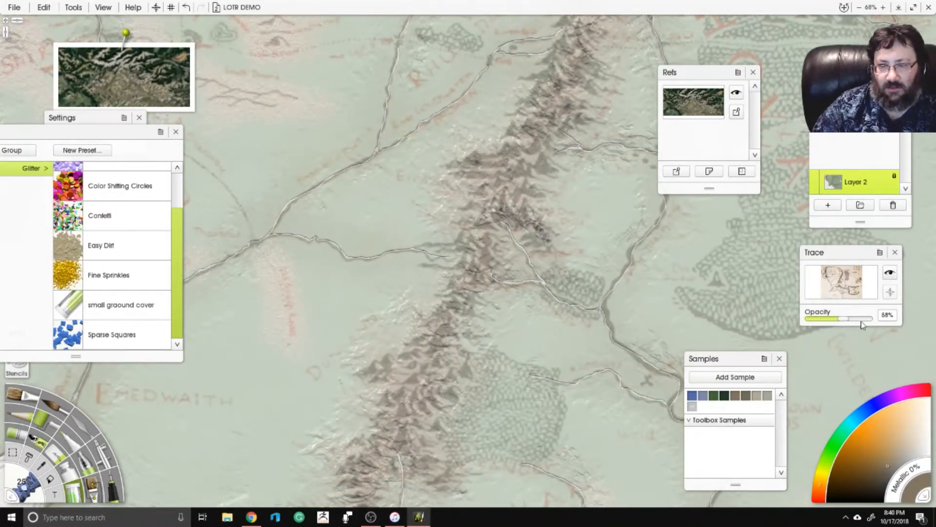
pyautogui.moveTo(845, 320)
pyautogui.mouseDown()
pyautogui.moveTo(826, 322)
pyautogui.moveTo(837, 320)
pyautogui.mouseUp()
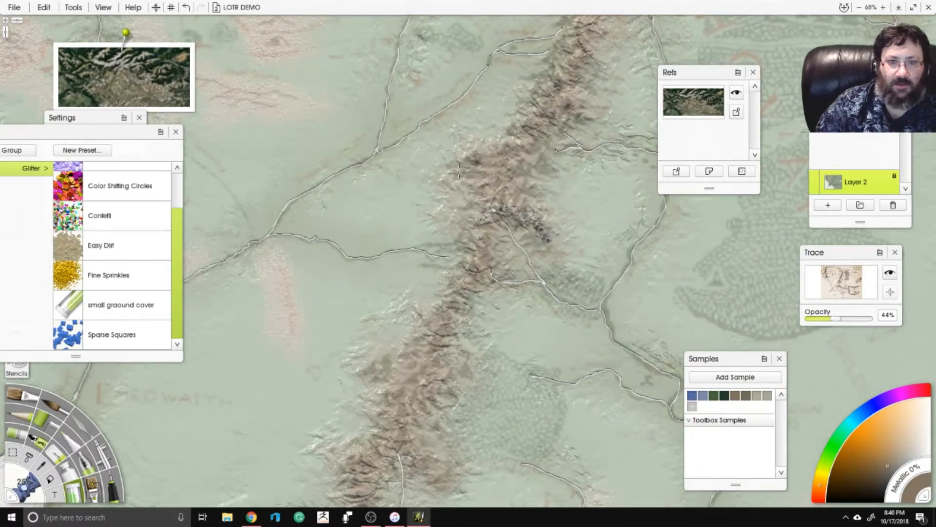
# Paint brown glitter ridges along the central north-south mountain range and its two northwestern branches.
pyautogui.moveTo(459, 171)
pyautogui.mouseDown()
pyautogui.moveTo(498, 177)
pyautogui.moveTo(495, 209)
pyautogui.moveTo(532, 167)
pyautogui.moveTo(475, 165)
pyautogui.moveTo(456, 330)
pyautogui.moveTo(523, 298)
pyautogui.moveTo(489, 308)
pyautogui.moveTo(489, 254)
pyautogui.moveTo(509, 221)
pyautogui.moveTo(516, 158)
pyautogui.moveTo(498, 105)
pyautogui.moveTo(401, 85)
pyautogui.moveTo(495, 98)
pyautogui.moveTo(534, 156)
pyautogui.moveTo(510, 197)
pyautogui.mouseUp()
pyautogui.scroll(5, 538, 199)
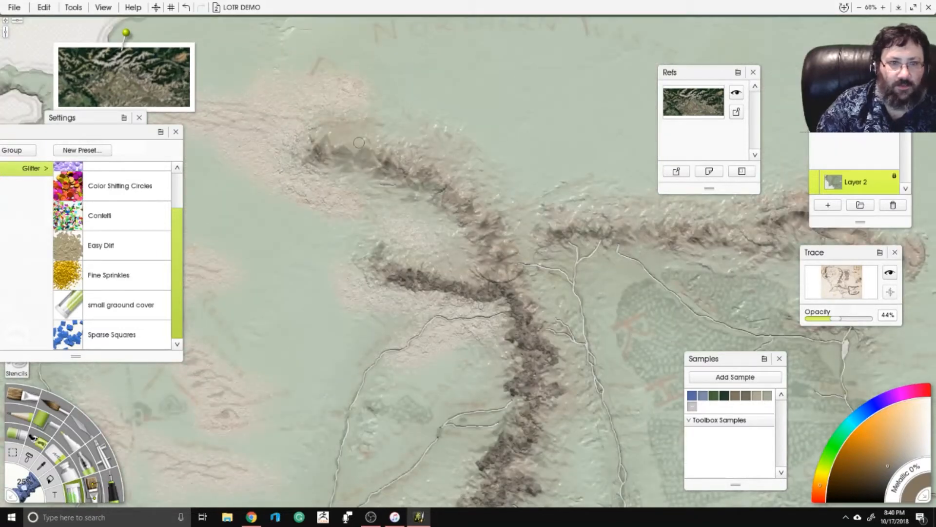
pyautogui.moveTo(307, 139)
pyautogui.mouseDown()
pyautogui.moveTo(390, 157)
pyautogui.moveTo(446, 188)
pyautogui.moveTo(458, 222)
pyautogui.moveTo(497, 222)
pyautogui.moveTo(485, 246)
pyautogui.moveTo(510, 258)
pyautogui.moveTo(510, 278)
pyautogui.mouseUp()
# Paint brown glitter along the northern east-west mountain range and over the small mountain group beside the forest's northeastern lake.
pyautogui.moveTo(598, 288); pyautogui.dragTo(407, 283)
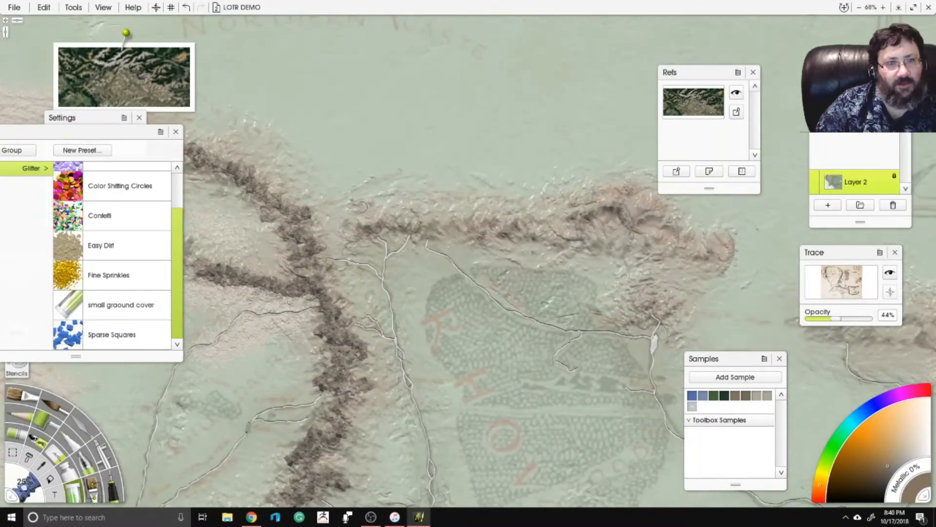
pyautogui.moveTo(361, 226)
pyautogui.mouseDown()
pyautogui.moveTo(580, 235)
pyautogui.moveTo(612, 212)
pyautogui.moveTo(621, 248)
pyautogui.moveTo(521, 262)
pyautogui.mouseUp()
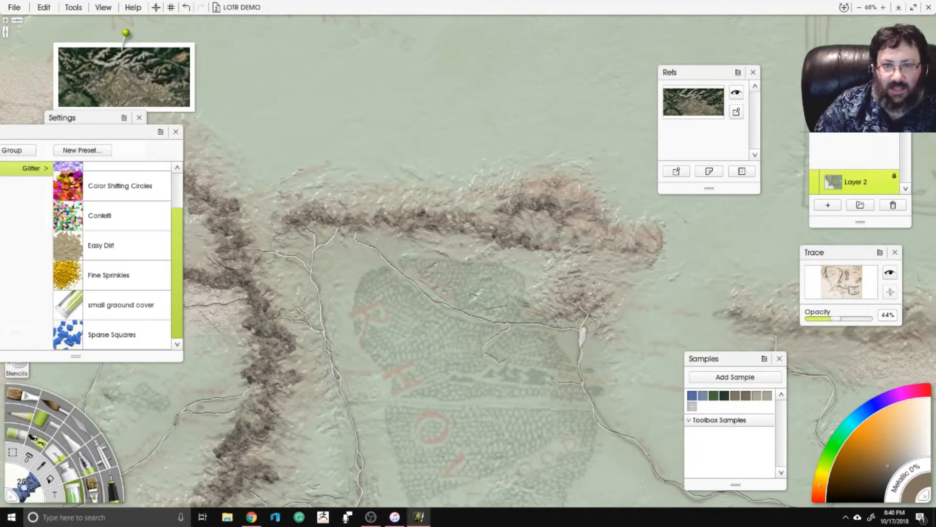
pyautogui.moveTo(597, 216)
pyautogui.mouseDown()
pyautogui.moveTo(618, 235)
pyautogui.moveTo(660, 241)
pyautogui.moveTo(649, 247)
pyautogui.mouseUp()
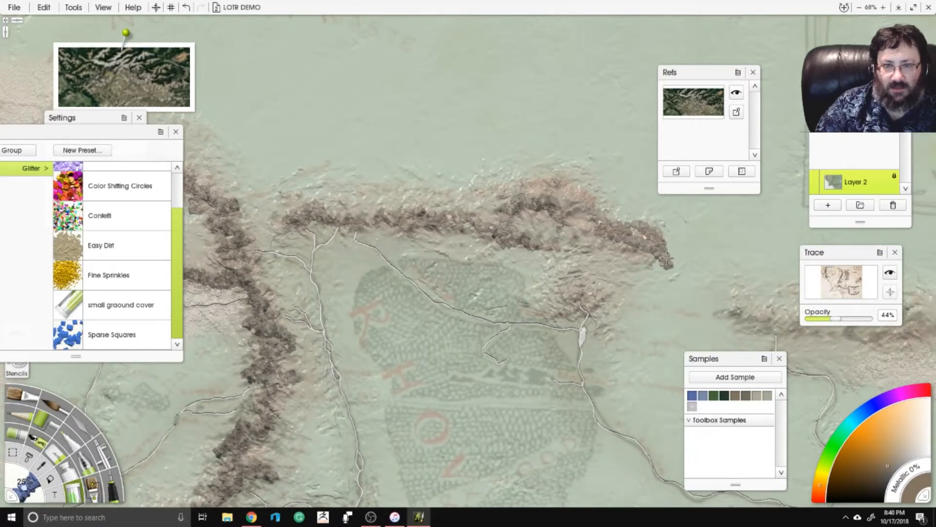
pyautogui.moveTo(597, 296); pyautogui.dragTo(550, 311)
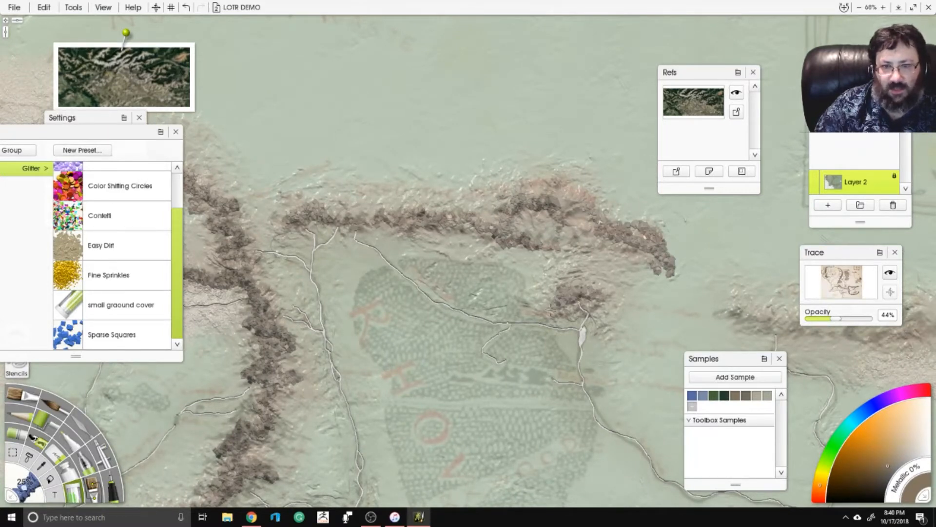
# Paint brown glitter along the eastern mountain ridges down to the range southwest of the inland sea.
pyautogui.moveTo(619, 278); pyautogui.dragTo(502, 229)
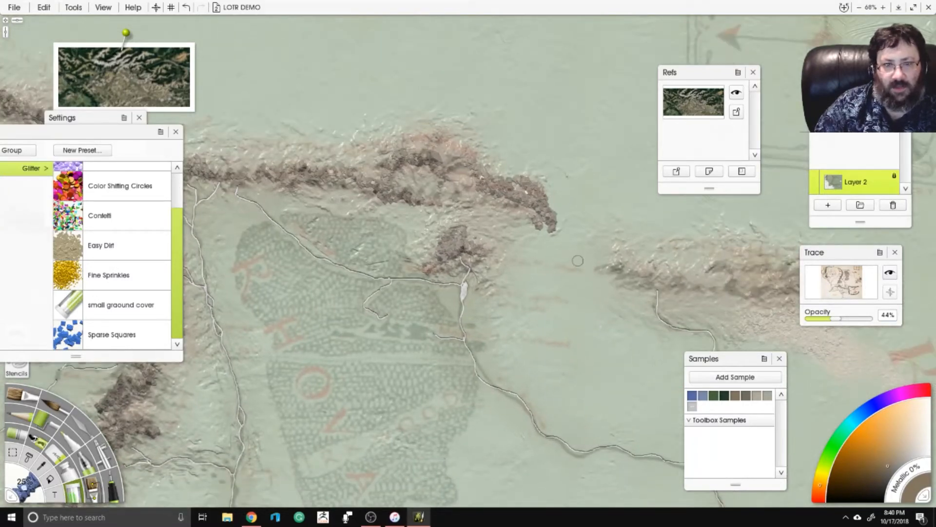
pyautogui.moveTo(578, 261)
pyautogui.mouseDown()
pyautogui.moveTo(451, 218)
pyautogui.moveTo(464, 202)
pyautogui.moveTo(552, 207)
pyautogui.moveTo(610, 198)
pyautogui.moveTo(578, 218)
pyautogui.moveTo(544, 215)
pyautogui.mouseUp()
pyautogui.moveTo(607, 205); pyautogui.dragTo(641, 210)
pyautogui.moveTo(586, 161); pyautogui.dragTo(389, 38)
pyautogui.moveTo(520, 501); pyautogui.dragTo(479, 212)
pyautogui.moveTo(400, 306)
pyautogui.mouseDown()
pyautogui.moveTo(446, 273)
pyautogui.moveTo(461, 246)
pyautogui.moveTo(414, 212)
pyautogui.mouseUp()
pyautogui.moveTo(461, 246); pyautogui.dragTo(421, 253)
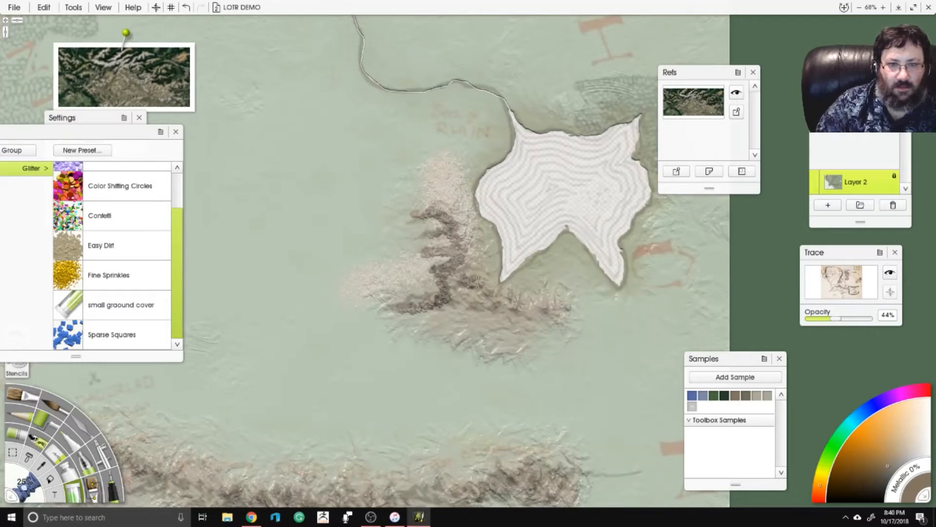
pyautogui.moveTo(478, 281)
pyautogui.mouseDown()
pyautogui.moveTo(496, 304)
pyautogui.moveTo(562, 305)
pyautogui.mouseUp()
# Paint brown glitter along Mordor's northern mountain range and the branch curving southwest from it.
pyautogui.moveTo(303, 412); pyautogui.dragTo(448, 226)
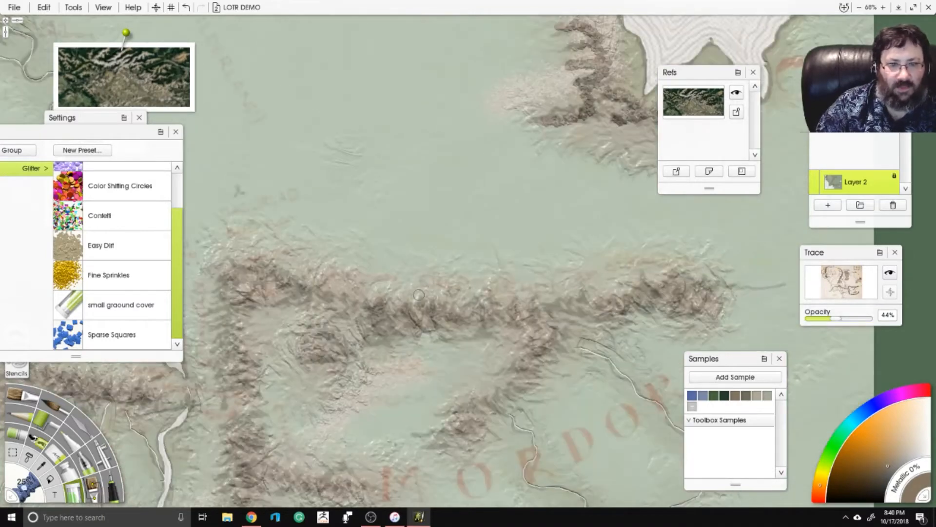
pyautogui.moveTo(375, 309); pyautogui.dragTo(444, 312)
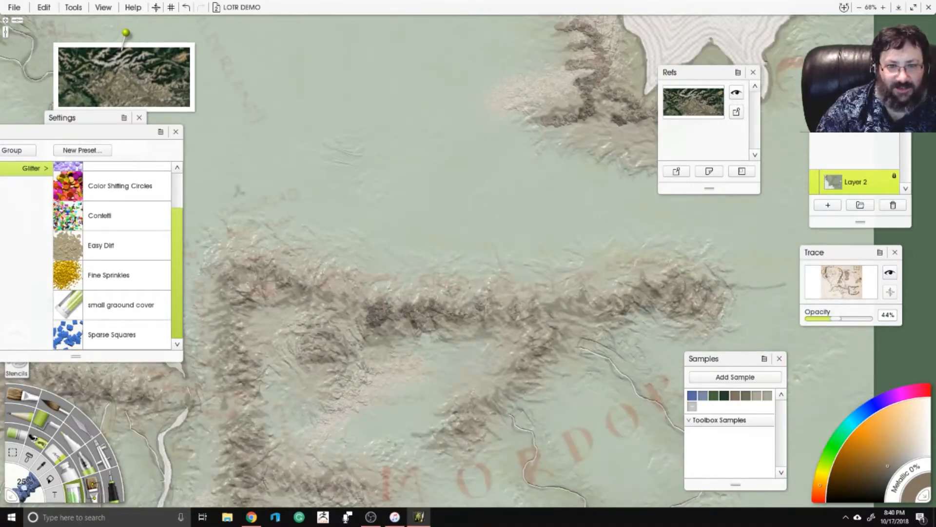
pyautogui.moveTo(522, 308); pyautogui.dragTo(541, 343)
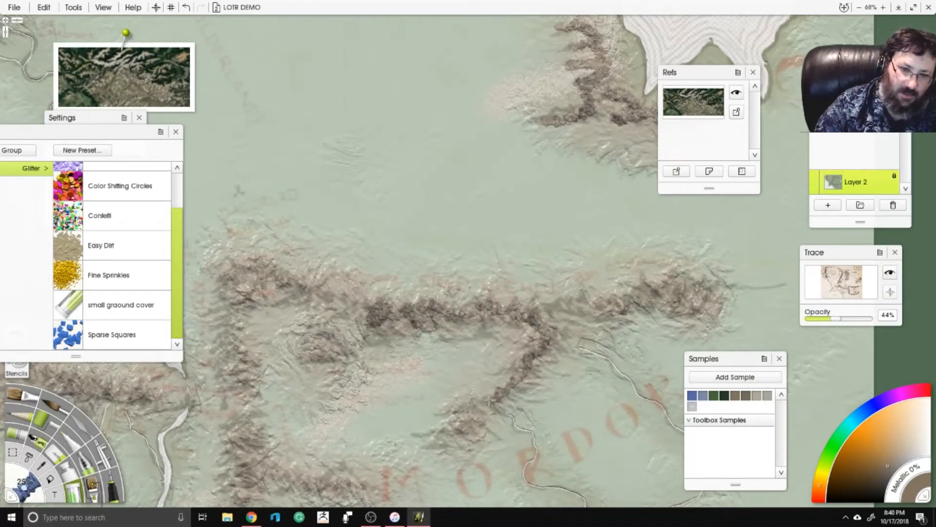
pyautogui.moveTo(496, 396); pyautogui.dragTo(427, 436)
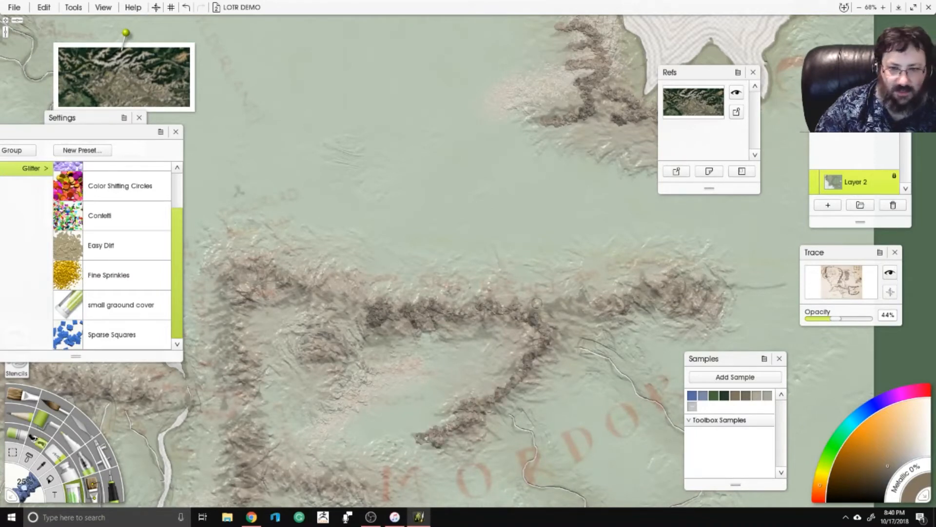
pyautogui.moveTo(567, 304)
pyautogui.mouseDown()
pyautogui.moveTo(597, 309)
pyautogui.moveTo(656, 292)
pyautogui.mouseUp()
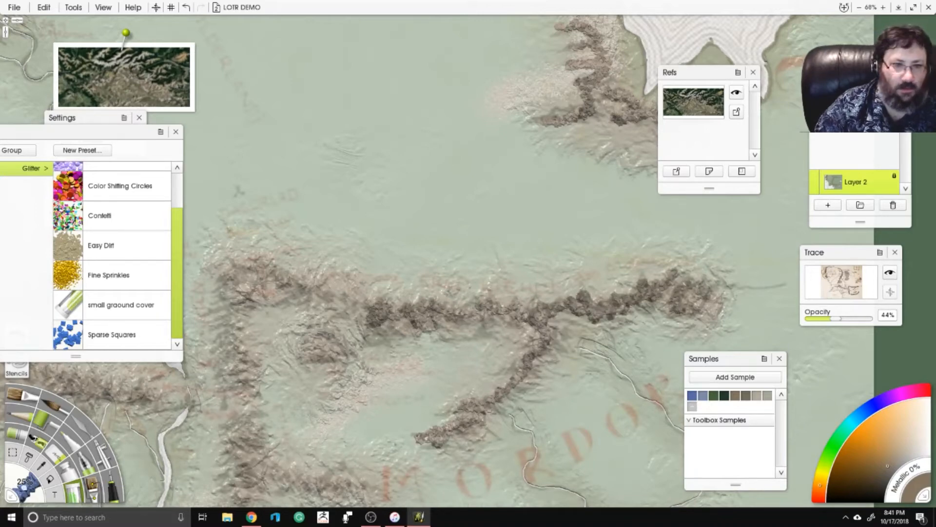
# Paint brown glitter around Mordor's northwest corner, along its inner western spur and over the isolated mountain inside.
pyautogui.moveTo(304, 319)
pyautogui.mouseDown()
pyautogui.moveTo(425, 258)
pyautogui.moveTo(470, 292)
pyautogui.mouseUp()
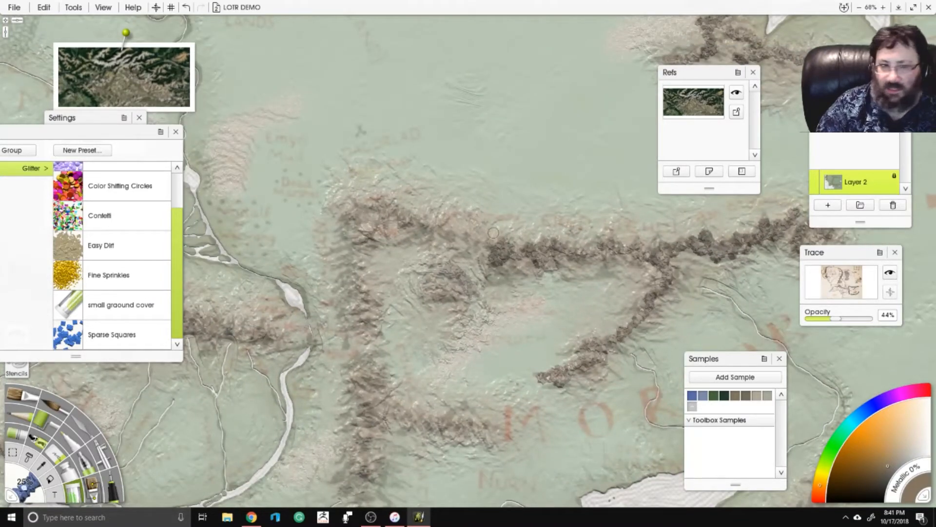
pyautogui.moveTo(487, 248)
pyautogui.mouseDown()
pyautogui.moveTo(412, 239)
pyautogui.moveTo(385, 210)
pyautogui.moveTo(358, 205)
pyautogui.moveTo(349, 261)
pyautogui.moveTo(356, 271)
pyautogui.moveTo(344, 294)
pyautogui.moveTo(364, 307)
pyautogui.moveTo(361, 336)
pyautogui.moveTo(380, 360)
pyautogui.moveTo(371, 385)
pyautogui.moveTo(378, 395)
pyautogui.moveTo(443, 420)
pyautogui.moveTo(476, 421)
pyautogui.mouseUp()
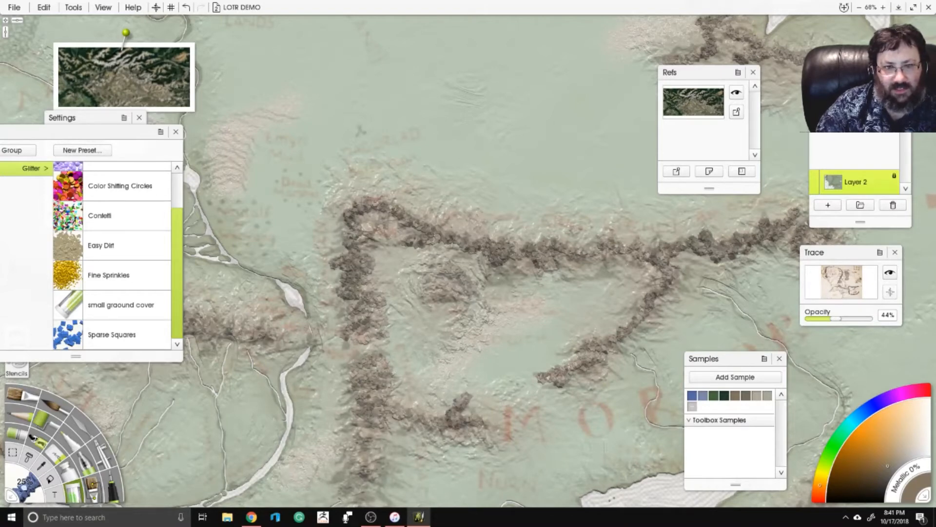
pyautogui.moveTo(408, 359); pyautogui.dragTo(420, 318)
pyautogui.moveTo(443, 222); pyautogui.dragTo(478, 256)
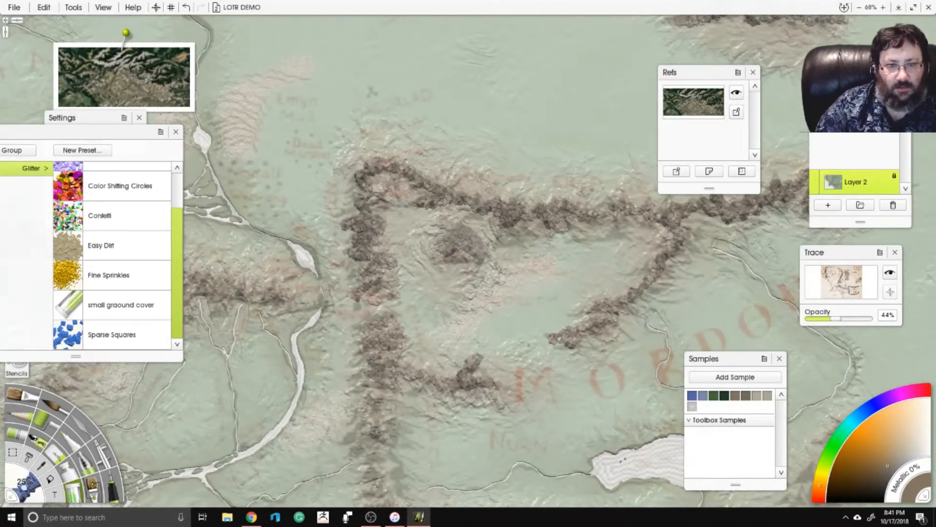
# Paint brown glitter down Mordor's western mountain range and along its southern range.
pyautogui.moveTo(342, 405)
pyautogui.mouseDown()
pyautogui.moveTo(427, 209)
pyautogui.moveTo(464, 207)
pyautogui.moveTo(453, 249)
pyautogui.moveTo(498, 336)
pyautogui.moveTo(552, 353)
pyautogui.moveTo(671, 357)
pyautogui.moveTo(520, 344)
pyautogui.mouseUp()
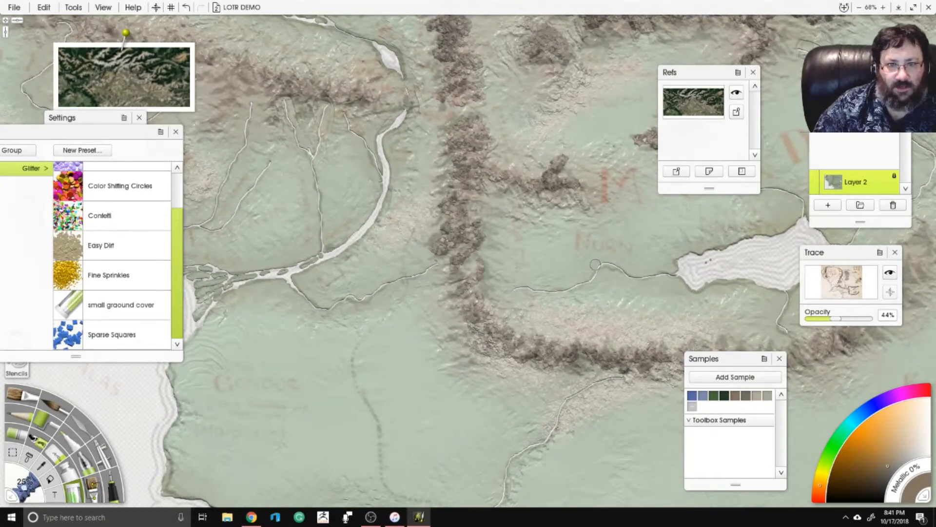
pyautogui.moveTo(595, 265); pyautogui.dragTo(478, 236)
pyautogui.moveTo(488, 277)
pyautogui.mouseDown()
pyautogui.moveTo(517, 291)
pyautogui.moveTo(602, 291)
pyautogui.moveTo(712, 229)
pyautogui.moveTo(717, 175)
pyautogui.mouseUp()
# Paint brown glitter over the small range near the coastal island and along the mountain range between Rohan and Gondor, including its southern branches.
pyautogui.moveTo(335, 218); pyautogui.dragTo(685, 366)
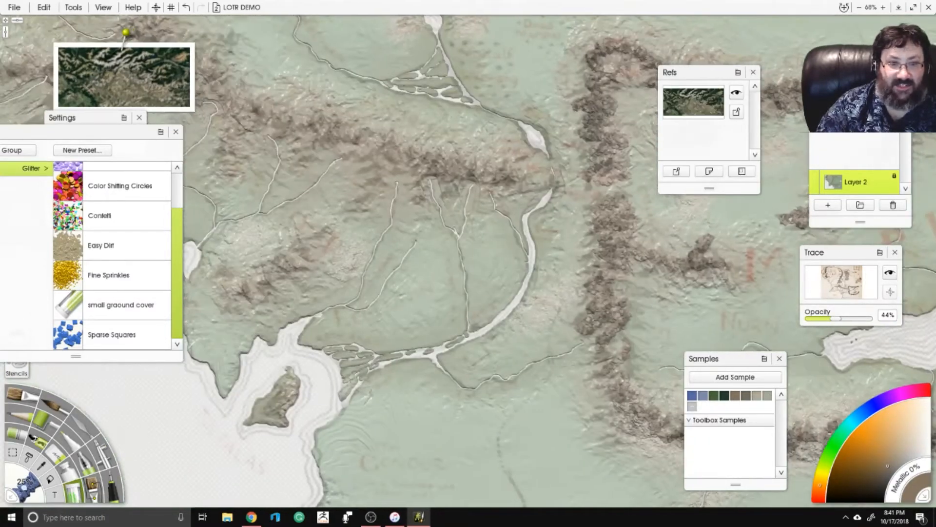
pyautogui.moveTo(232, 298)
pyautogui.mouseDown()
pyautogui.moveTo(390, 225)
pyautogui.moveTo(423, 191)
pyautogui.moveTo(412, 222)
pyautogui.moveTo(614, 273)
pyautogui.mouseUp()
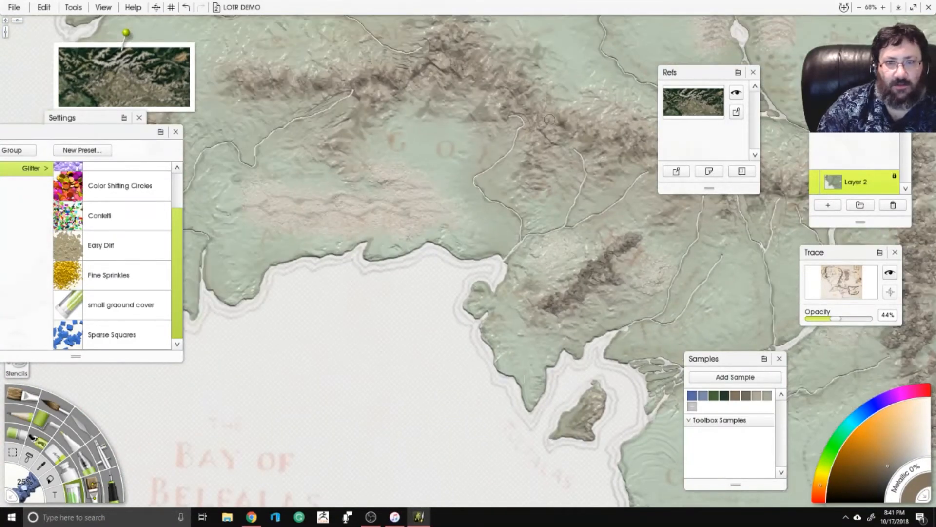
pyautogui.moveTo(553, 157); pyautogui.dragTo(541, 193)
pyautogui.moveTo(596, 133)
pyautogui.mouseDown()
pyautogui.moveTo(638, 137)
pyautogui.moveTo(612, 144)
pyautogui.moveTo(609, 175)
pyautogui.mouseUp()
pyautogui.moveTo(655, 129)
pyautogui.mouseDown()
pyautogui.moveTo(462, 189)
pyautogui.moveTo(495, 226)
pyautogui.moveTo(481, 279)
pyautogui.mouseUp()
pyautogui.moveTo(503, 222)
pyautogui.mouseDown()
pyautogui.moveTo(541, 239)
pyautogui.moveTo(535, 284)
pyautogui.mouseUp()
pyautogui.moveTo(547, 240)
pyautogui.mouseDown()
pyautogui.moveTo(568, 243)
pyautogui.moveTo(566, 271)
pyautogui.moveTo(613, 243)
pyautogui.moveTo(650, 254)
pyautogui.mouseUp()
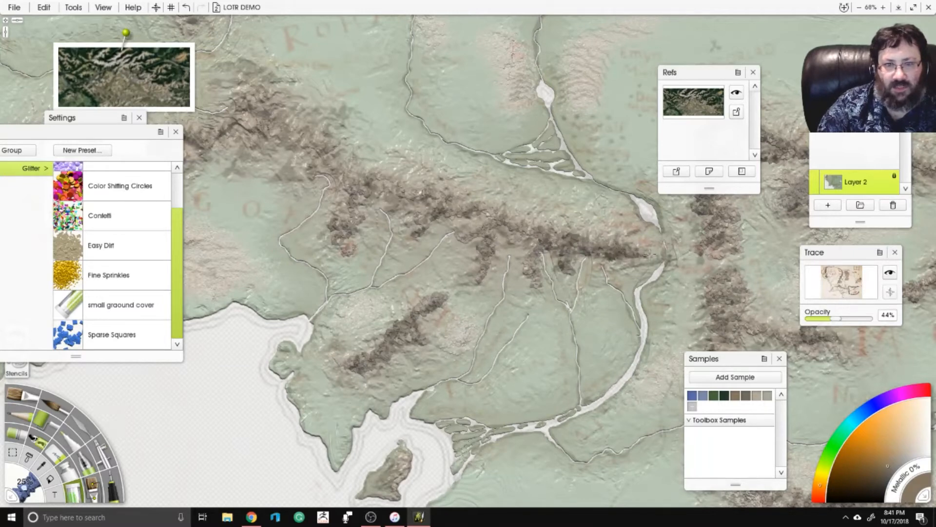
pyautogui.moveTo(241, 196); pyautogui.dragTo(424, 276)
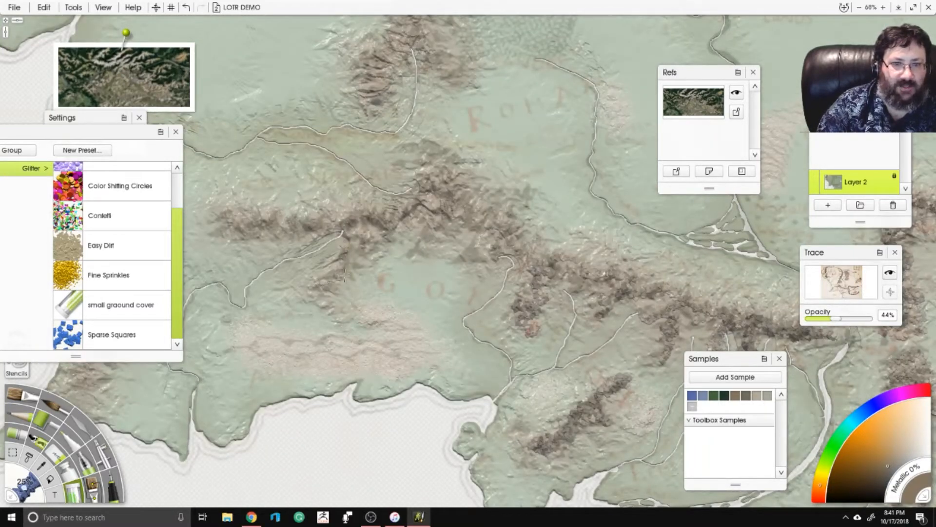
pyautogui.moveTo(361, 233)
pyautogui.mouseDown()
pyautogui.moveTo(236, 223)
pyautogui.moveTo(386, 225)
pyautogui.moveTo(416, 185)
pyautogui.moveTo(410, 138)
pyautogui.moveTo(444, 178)
pyautogui.moveTo(446, 211)
pyautogui.moveTo(478, 221)
pyautogui.moveTo(502, 213)
pyautogui.moveTo(479, 250)
pyautogui.moveTo(588, 273)
pyautogui.mouseUp()
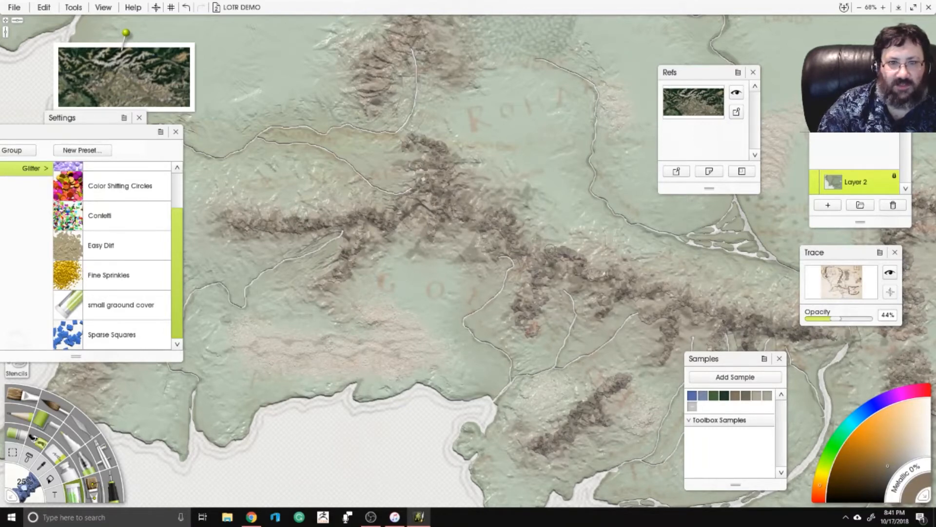
# Paint brown glitter along the southern part of the central north-south mountain range, joining it to the ridge already painted farther north.
pyautogui.moveTo(265, 177); pyautogui.dragTo(295, 239)
pyautogui.moveTo(396, 74); pyautogui.dragTo(389, 236)
pyautogui.moveTo(395, 321)
pyautogui.mouseDown()
pyautogui.moveTo(392, 288)
pyautogui.moveTo(439, 235)
pyautogui.moveTo(445, 266)
pyautogui.moveTo(478, 288)
pyautogui.mouseUp()
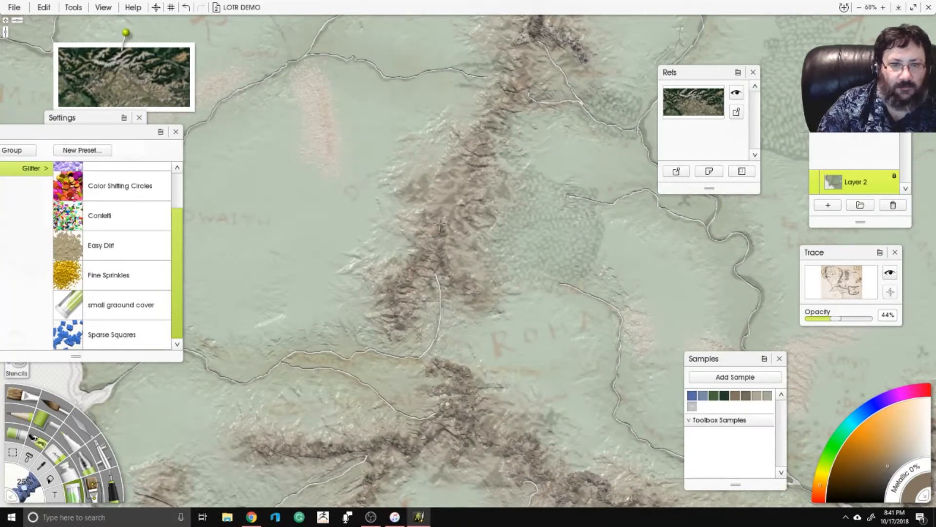
pyautogui.moveTo(414, 190)
pyautogui.mouseDown()
pyautogui.moveTo(465, 172)
pyautogui.moveTo(463, 217)
pyautogui.mouseUp()
pyautogui.moveTo(475, 127); pyautogui.dragTo(453, 211)
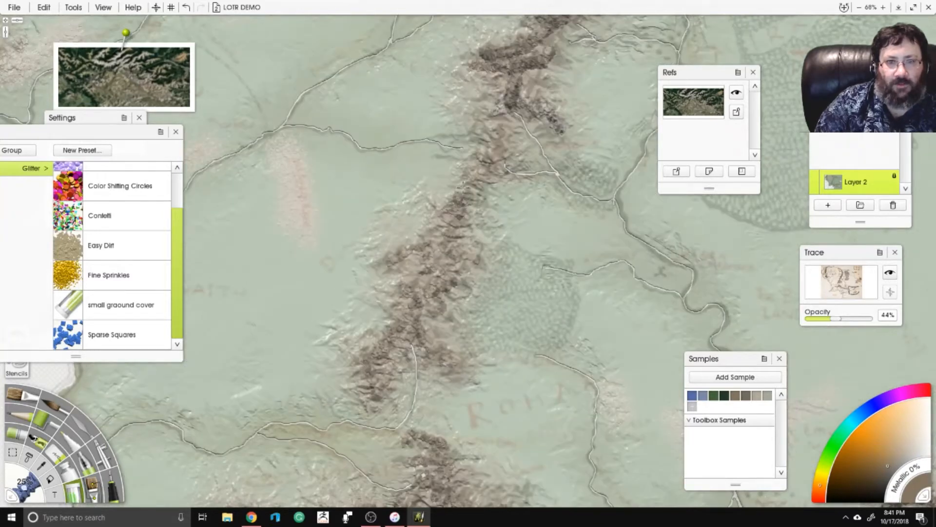
pyautogui.moveTo(480, 146)
pyautogui.mouseDown()
pyautogui.moveTo(500, 106)
pyautogui.moveTo(468, 100)
pyautogui.mouseUp()
# Paint brown glitter along the northwestern coastal mountain ranges on both sides of the gulf.
pyautogui.moveTo(469, 100); pyautogui.dragTo(415, 401)
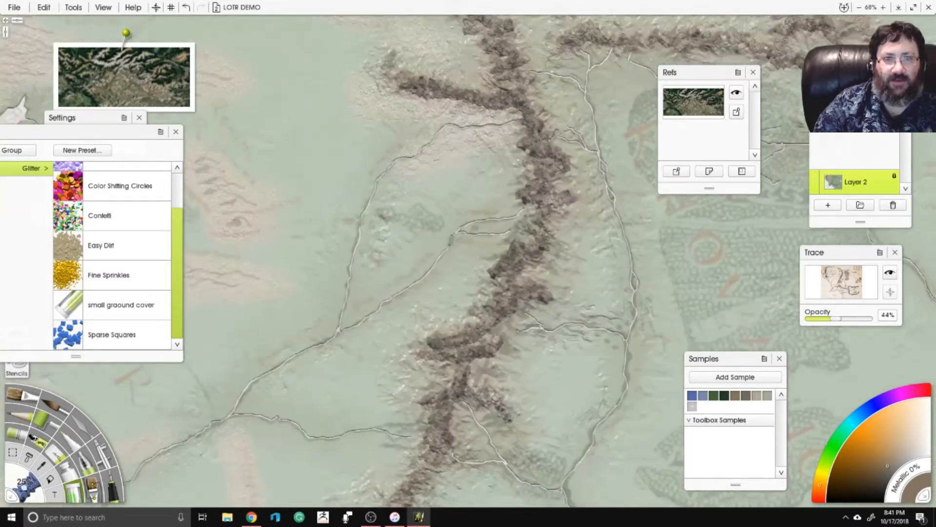
pyautogui.moveTo(450, 250); pyautogui.dragTo(613, 326)
pyautogui.moveTo(317, 264); pyautogui.dragTo(632, 129)
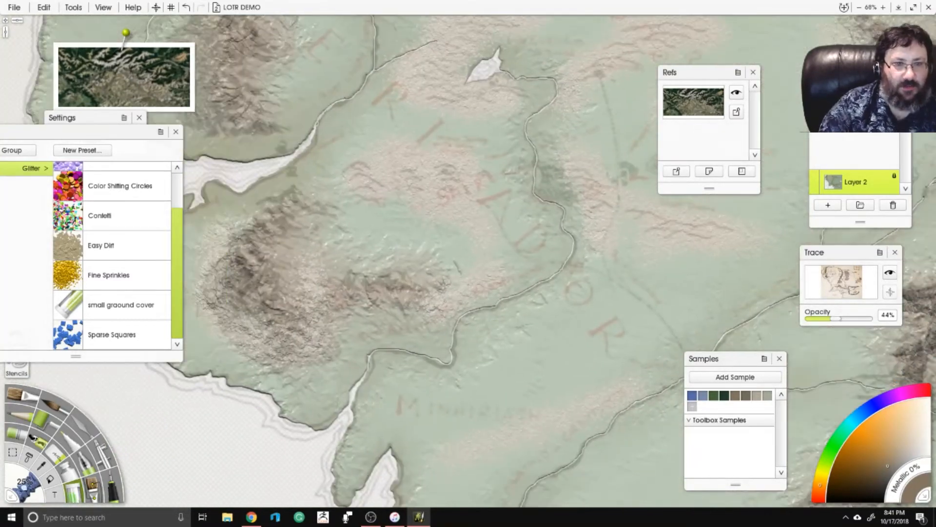
pyautogui.moveTo(275, 312)
pyautogui.mouseDown()
pyautogui.moveTo(266, 280)
pyautogui.moveTo(244, 259)
pyautogui.moveTo(297, 196)
pyautogui.mouseUp()
pyautogui.moveTo(347, 277); pyautogui.dragTo(405, 279)
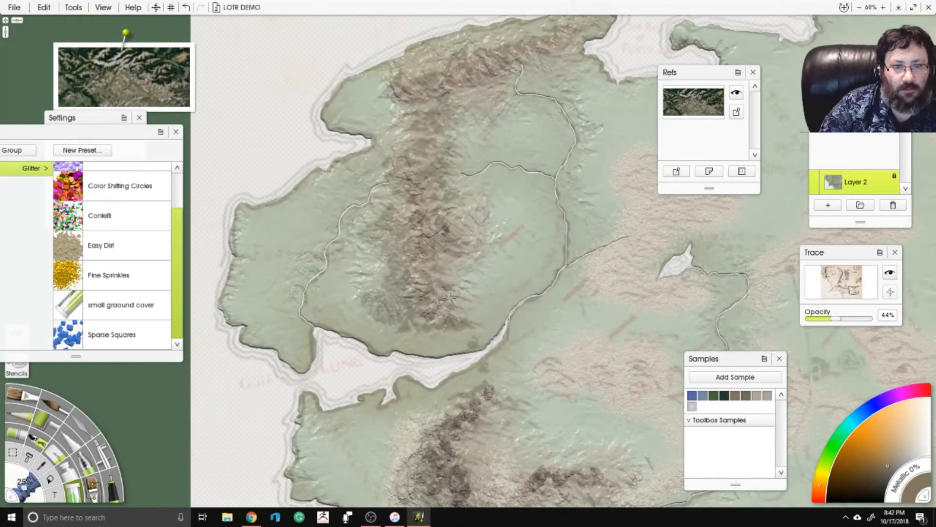
pyautogui.moveTo(450, 298)
pyautogui.mouseDown()
pyautogui.moveTo(428, 293)
pyautogui.moveTo(421, 270)
pyautogui.moveTo(432, 206)
pyautogui.moveTo(419, 178)
pyautogui.moveTo(443, 119)
pyautogui.moveTo(407, 90)
pyautogui.moveTo(560, 33)
pyautogui.moveTo(501, 88)
pyautogui.moveTo(133, 245)
pyautogui.mouseUp()
pyautogui.moveTo(505, 291); pyautogui.dragTo(275, 119)
# Lower the trace opacity to 0% and add short brown glitter spurs to the southern end of the central mountain range.
pyautogui.scroll(-10, 293, 60)
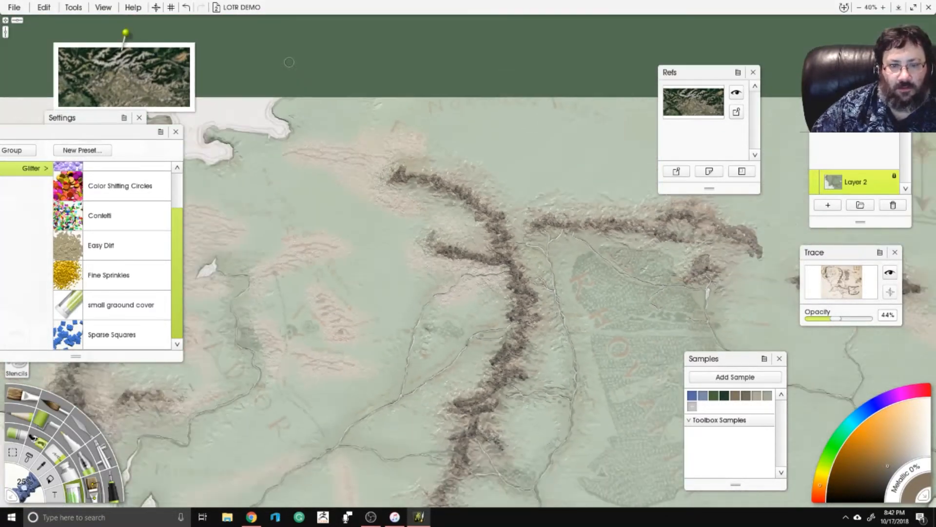
pyautogui.moveTo(605, 241); pyautogui.dragTo(610, 270)
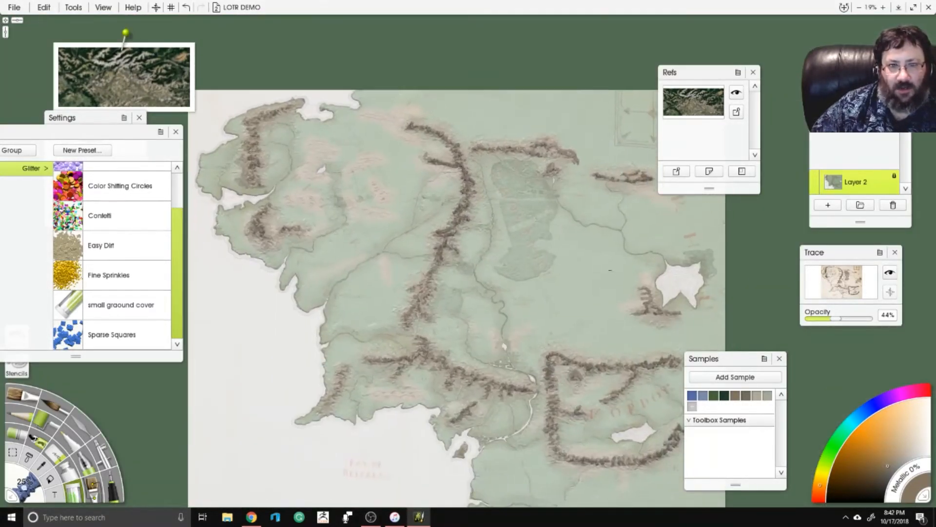
pyautogui.moveTo(838, 318); pyautogui.dragTo(809, 321)
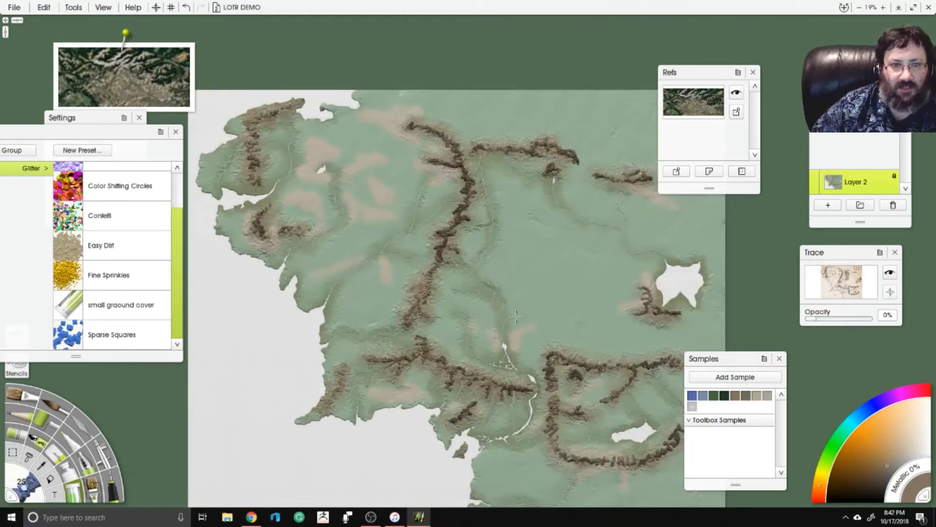
pyautogui.scroll(4, 516, 317)
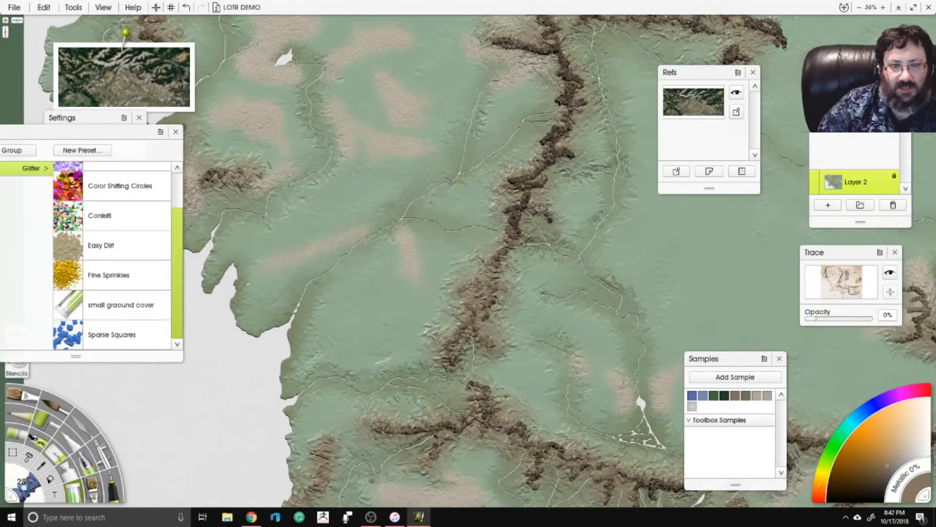
pyautogui.moveTo(454, 288); pyautogui.dragTo(483, 291)
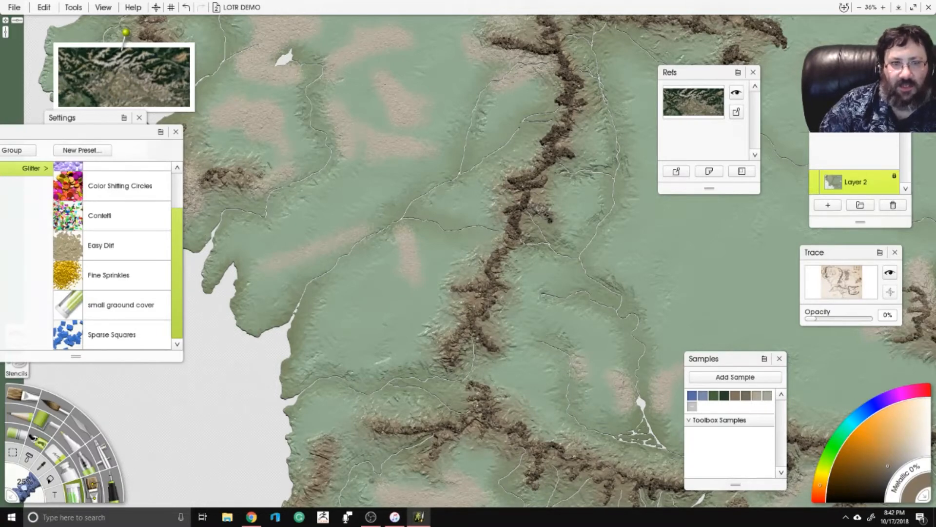
# Paint a brown glitter ridge along the mountains of the southwestern cape.
pyautogui.moveTo(233, 199); pyautogui.dragTo(368, 250)
pyautogui.moveTo(512, 399); pyautogui.dragTo(424, 128)
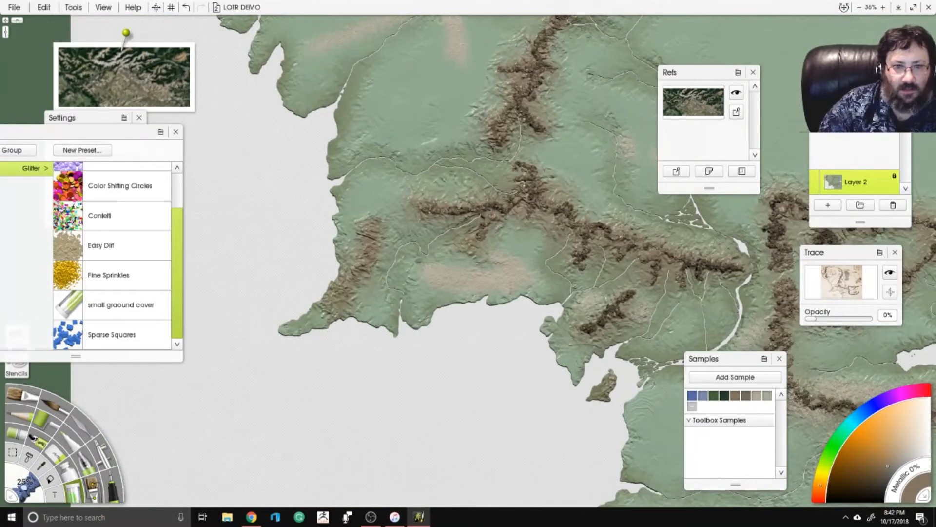
pyautogui.moveTo(377, 228); pyautogui.dragTo(368, 270)
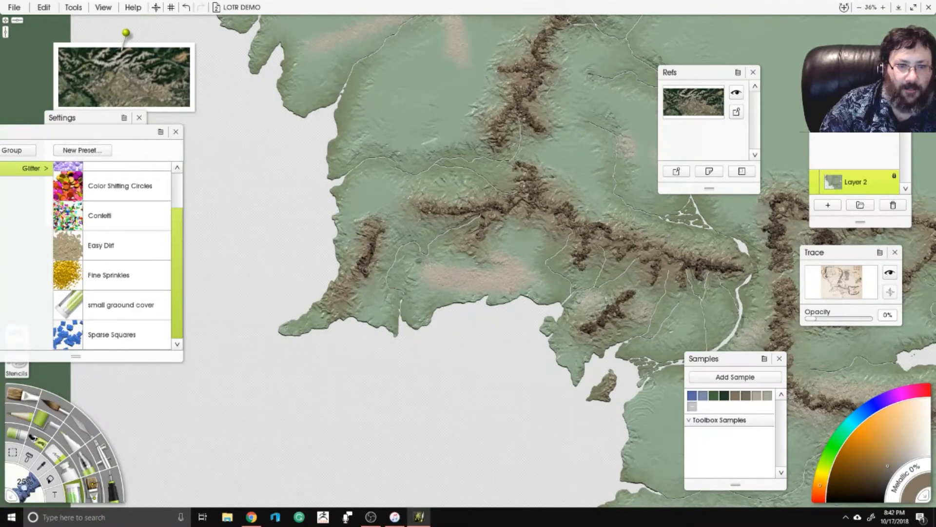
# Add short brown glitter spurs to Mordor's outer ranges and join the inner western spur to the western range.
pyautogui.moveTo(604, 314); pyautogui.dragTo(249, 274)
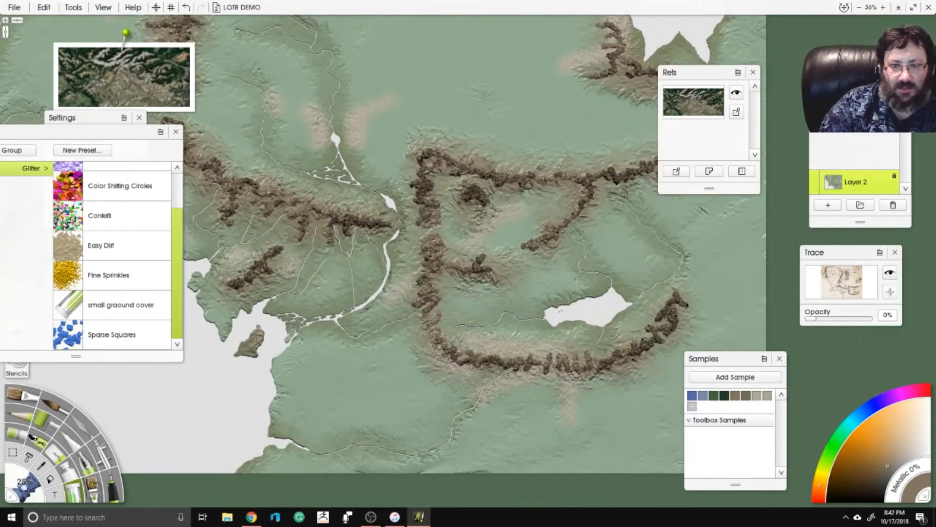
pyautogui.moveTo(473, 237); pyautogui.dragTo(446, 224)
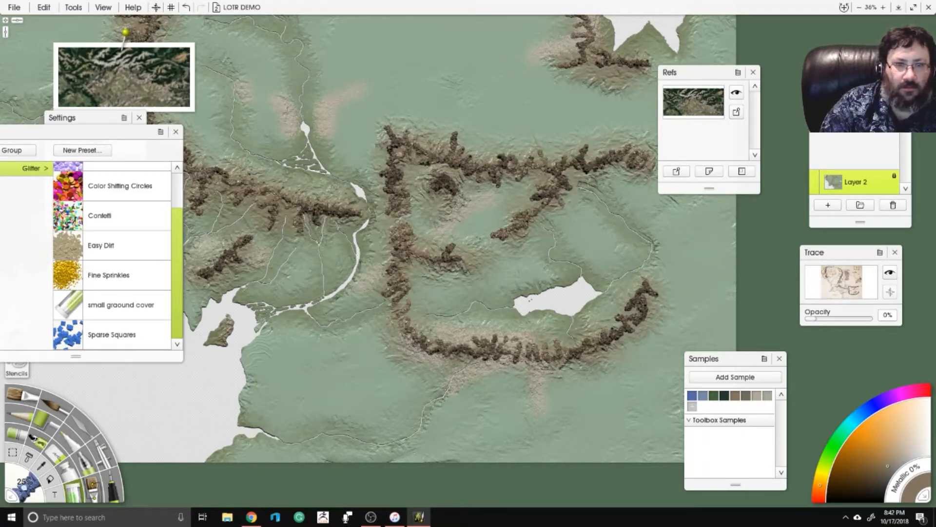
pyautogui.moveTo(435, 255); pyautogui.dragTo(406, 262)
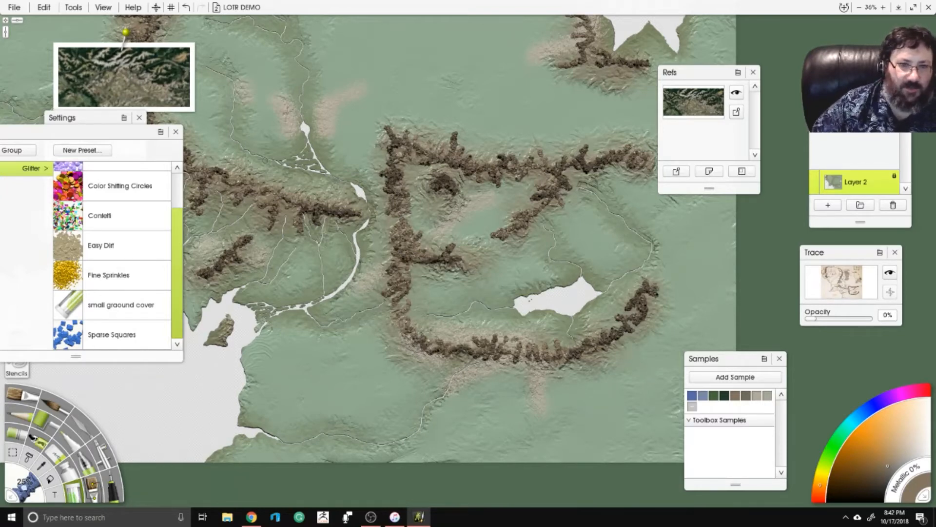
# Switch to the Airbrush with a 23% metallic grey and set its size to 500%.
pyautogui.scroll(-2, 398, 238)
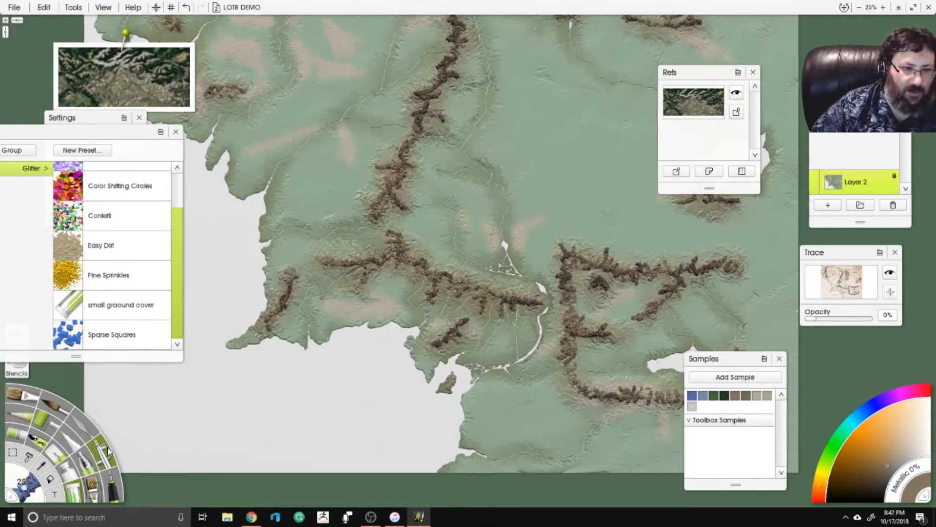
pyautogui.click(107, 450)
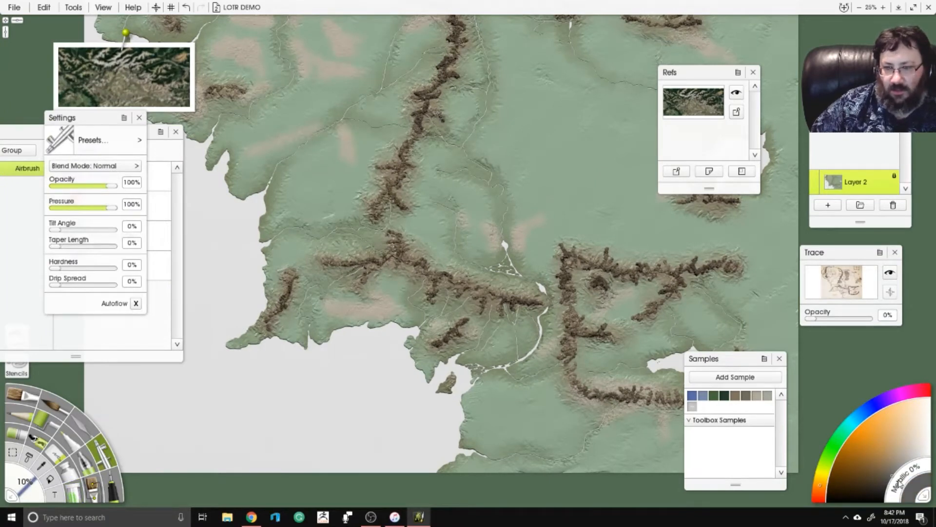
pyautogui.moveTo(896, 488); pyautogui.dragTo(895, 490)
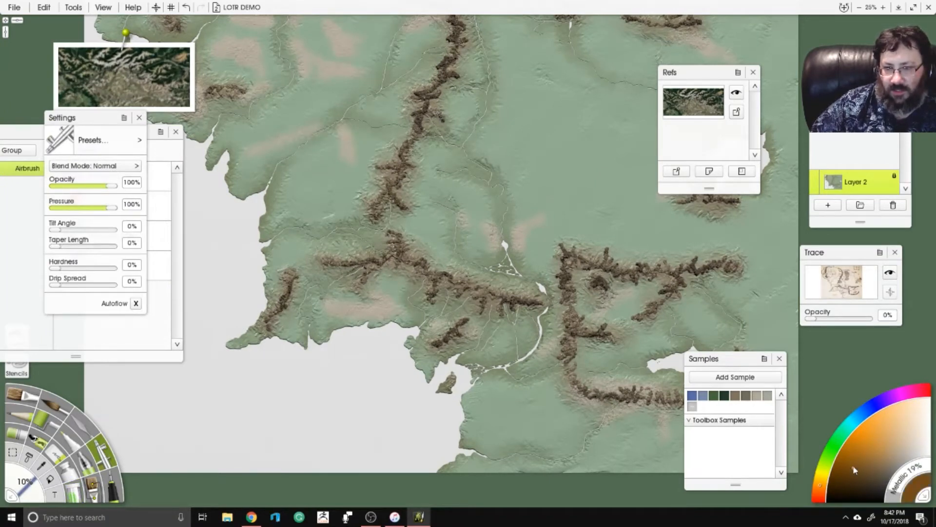
pyautogui.click(743, 396)
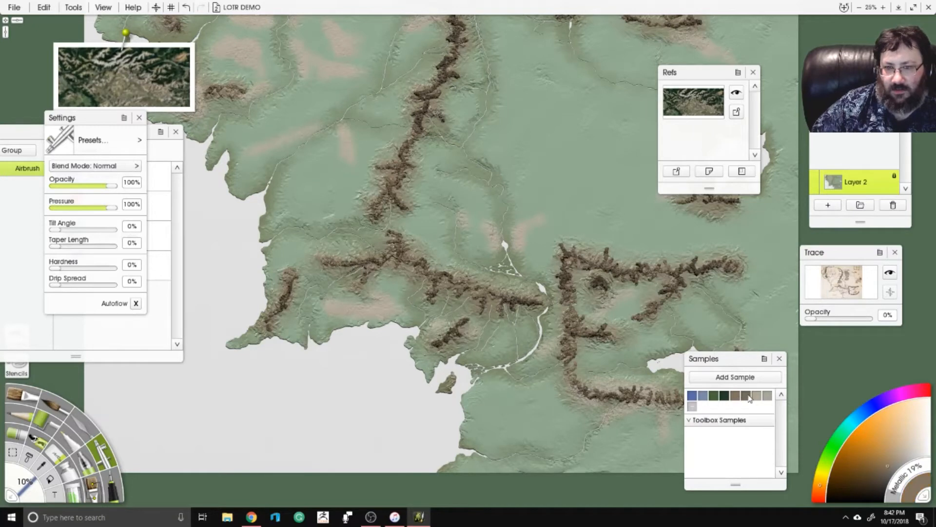
pyautogui.click(831, 466)
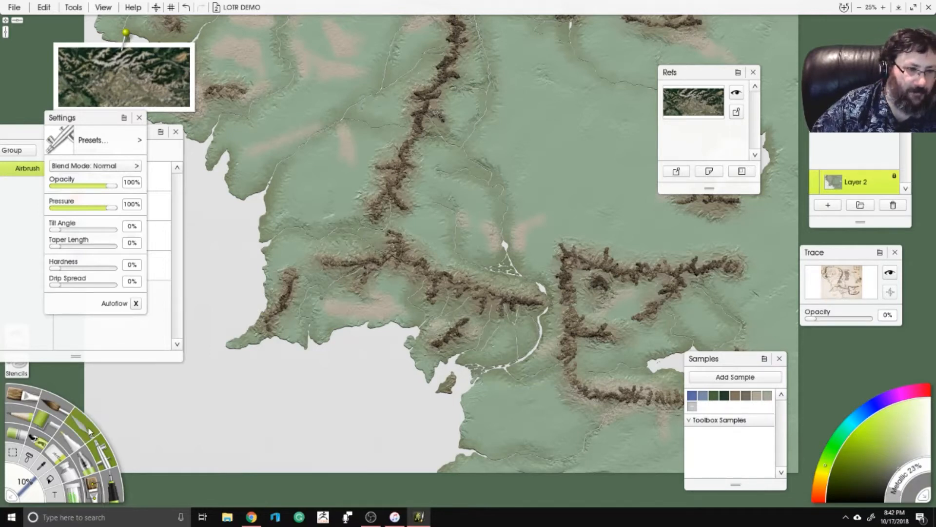
pyautogui.click(20, 476)
pyautogui.write('0')
pyautogui.press('Return')
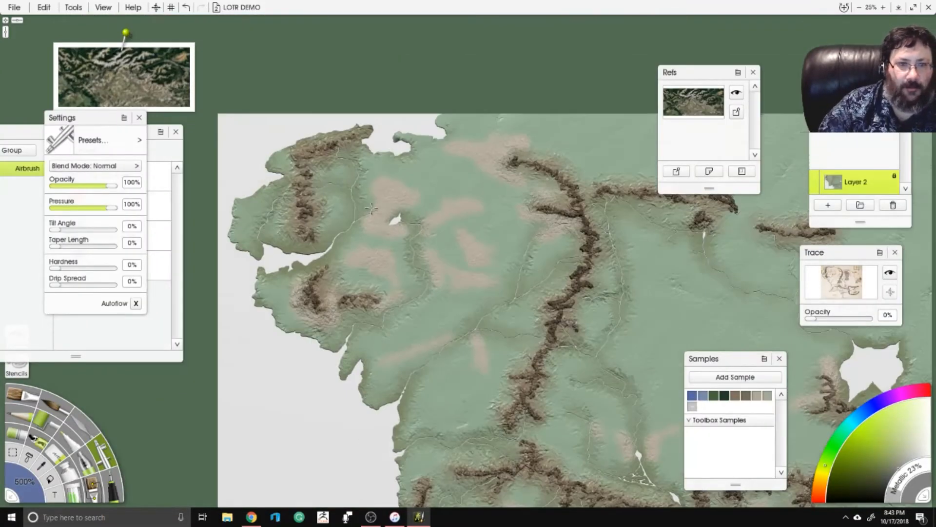
# Try a grey airbrush stroke over the land around the small northwestern lake and undo it.
pyautogui.moveTo(381, 219)
pyautogui.mouseDown()
pyautogui.moveTo(395, 185)
pyautogui.moveTo(390, 205)
pyautogui.mouseUp()
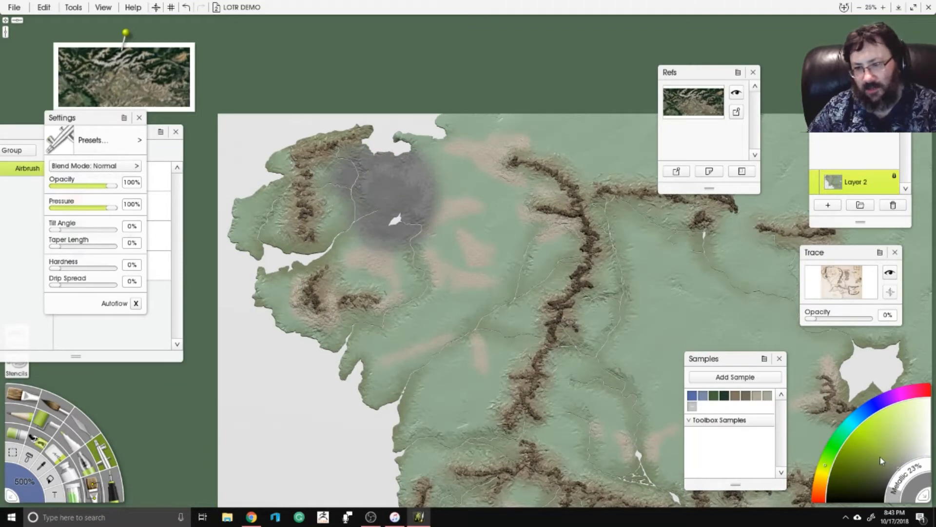
pyautogui.hotkey('ctrl', 'z')
# Choose an olive green and airbrush it over the western lands, from the northwestern coast to the central mountains and down to the southwestern cape.
pyautogui.click(756, 397)
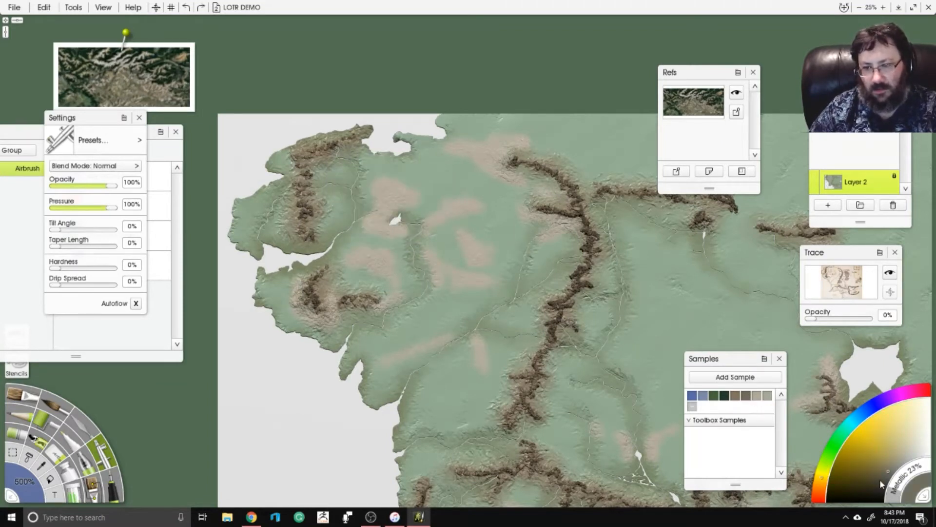
pyautogui.click(769, 396)
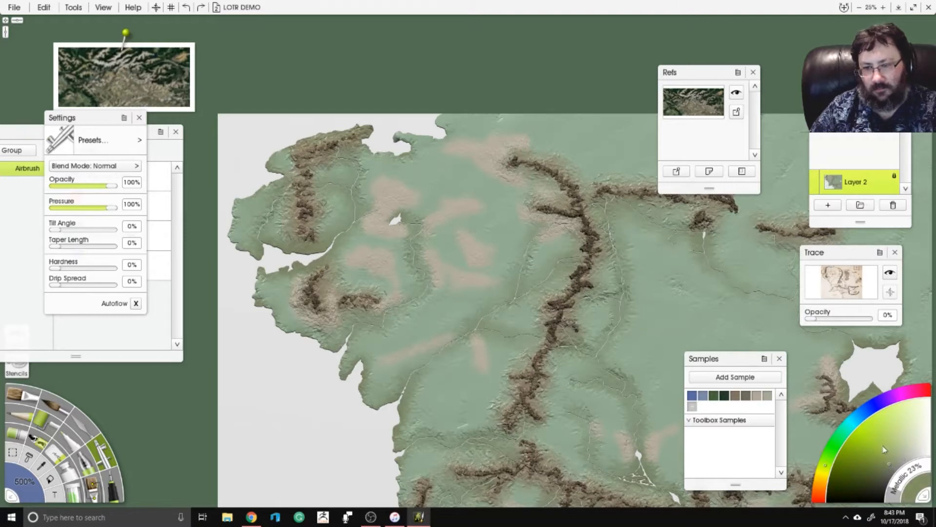
pyautogui.moveTo(312, 148)
pyautogui.mouseDown()
pyautogui.moveTo(332, 191)
pyautogui.moveTo(276, 185)
pyautogui.moveTo(286, 271)
pyautogui.moveTo(302, 312)
pyautogui.moveTo(361, 351)
pyautogui.moveTo(419, 234)
pyautogui.moveTo(423, 151)
pyautogui.moveTo(468, 220)
pyautogui.moveTo(537, 200)
pyautogui.moveTo(469, 266)
pyautogui.moveTo(580, 272)
pyautogui.moveTo(536, 371)
pyautogui.moveTo(483, 434)
pyautogui.moveTo(434, 312)
pyautogui.moveTo(380, 380)
pyautogui.mouseUp()
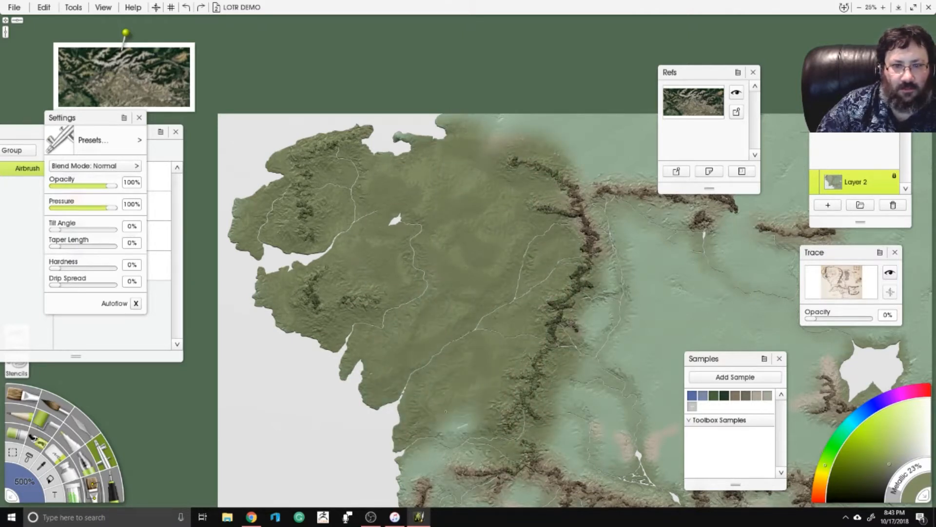
pyautogui.moveTo(446, 411)
pyautogui.mouseDown()
pyautogui.moveTo(544, 479)
pyautogui.moveTo(428, 432)
pyautogui.moveTo(422, 499)
pyautogui.mouseUp()
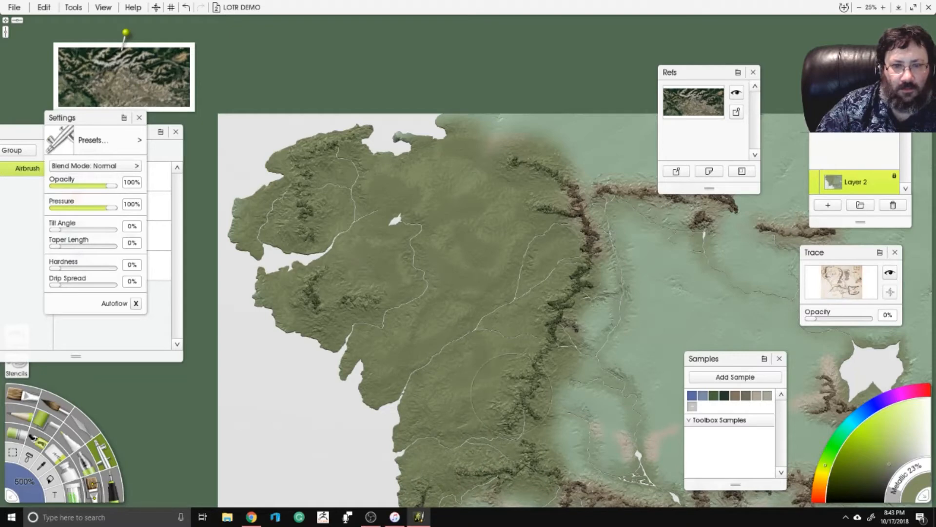
pyautogui.scroll(5, 466, 251)
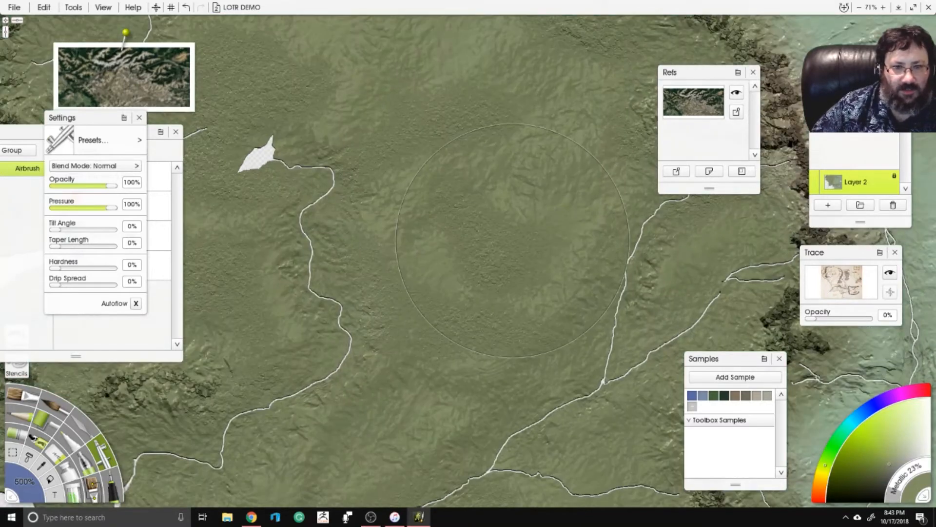
pyautogui.scroll(-4, 465, 251)
pyautogui.moveTo(471, 235); pyautogui.dragTo(461, 133)
# Try an olive green airbrush stroke from the southwestern coast toward the east and undo it.
pyautogui.scroll(-2, 461, 133)
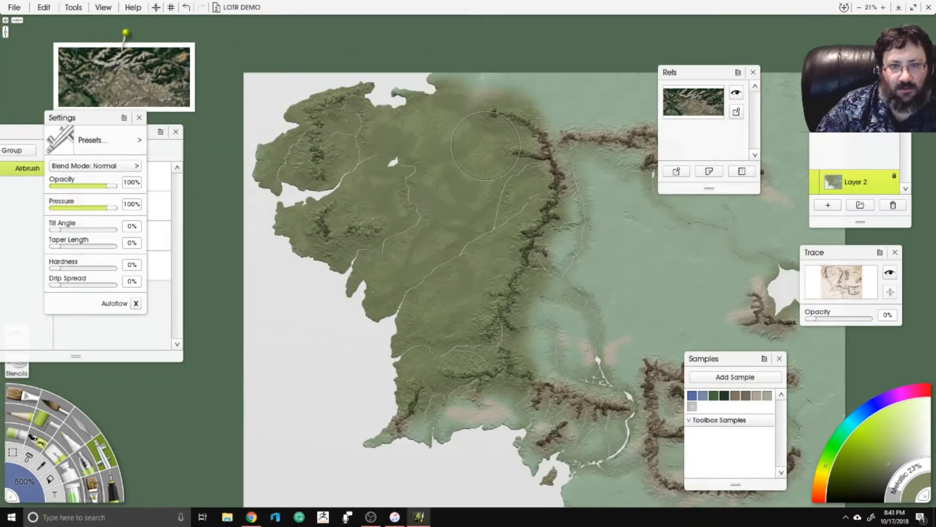
pyautogui.moveTo(434, 419)
pyautogui.mouseDown()
pyautogui.moveTo(575, 436)
pyautogui.moveTo(804, 462)
pyautogui.moveTo(791, 391)
pyautogui.moveTo(856, 376)
pyautogui.moveTo(800, 272)
pyautogui.moveTo(767, 263)
pyautogui.moveTo(725, 349)
pyautogui.moveTo(586, 339)
pyautogui.moveTo(550, 305)
pyautogui.moveTo(568, 272)
pyautogui.moveTo(595, 159)
pyautogui.moveTo(468, 98)
pyautogui.moveTo(547, 102)
pyautogui.moveTo(562, 186)
pyautogui.moveTo(599, 223)
pyautogui.moveTo(640, 244)
pyautogui.moveTo(686, 236)
pyautogui.moveTo(725, 255)
pyautogui.moveTo(756, 287)
pyautogui.moveTo(760, 312)
pyautogui.mouseUp()
pyautogui.hotkey('ctrl', 'z')
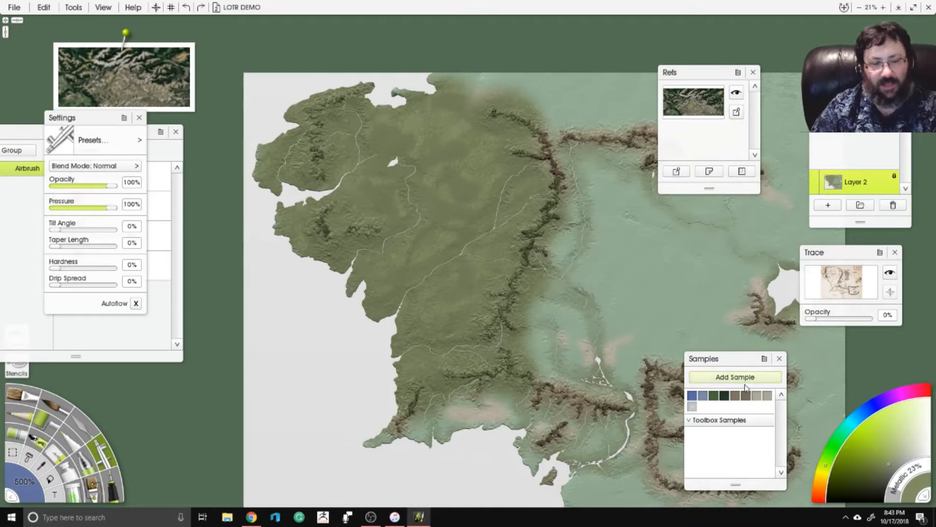
# Undo the olive green airbrushing and airbrush dark green patches over the western lands down to the southern coast instead.
pyautogui.hotkey('ctrl', 'z')
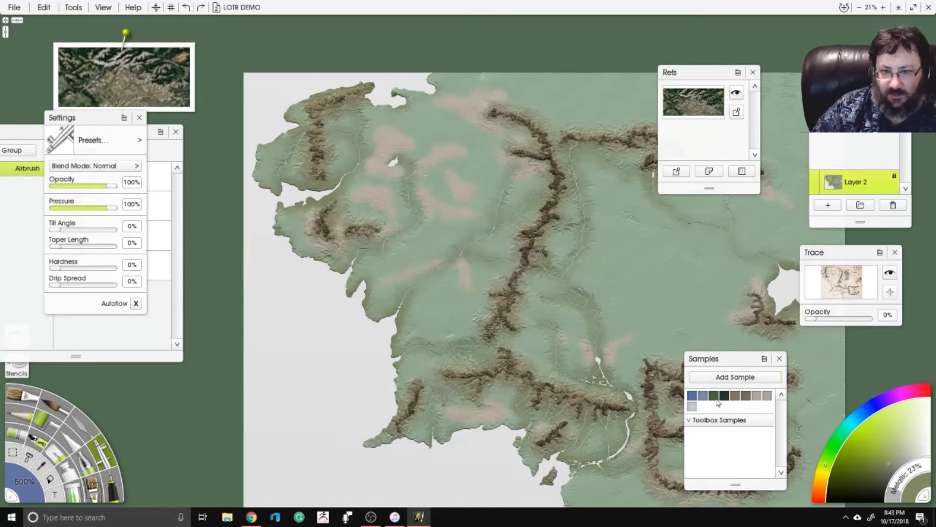
pyautogui.click(716, 397)
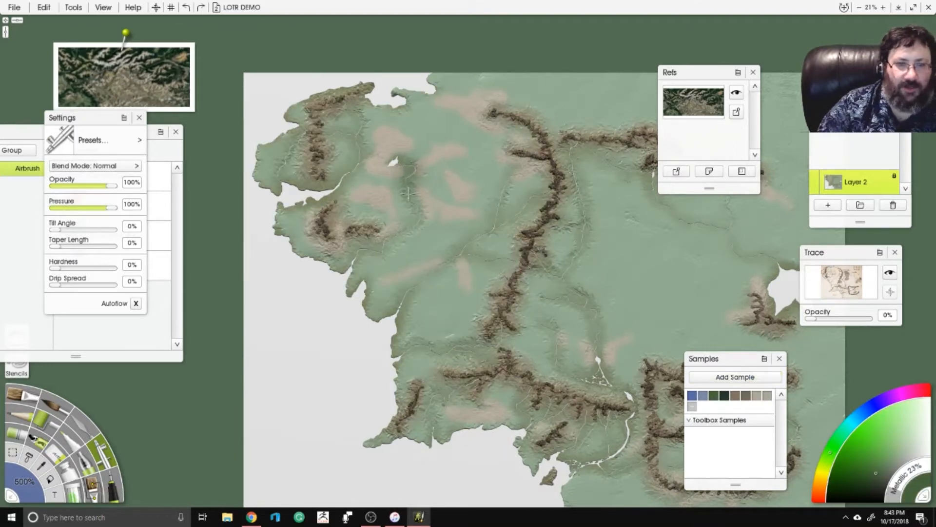
pyautogui.moveTo(404, 240); pyautogui.dragTo(441, 227)
pyautogui.moveTo(445, 183)
pyautogui.mouseDown()
pyautogui.moveTo(417, 185)
pyautogui.moveTo(480, 142)
pyautogui.moveTo(445, 134)
pyautogui.moveTo(299, 222)
pyautogui.moveTo(365, 207)
pyautogui.moveTo(408, 181)
pyautogui.moveTo(390, 258)
pyautogui.moveTo(459, 244)
pyautogui.moveTo(503, 166)
pyautogui.moveTo(475, 301)
pyautogui.moveTo(455, 316)
pyautogui.moveTo(427, 274)
pyautogui.moveTo(388, 303)
pyautogui.moveTo(461, 282)
pyautogui.moveTo(388, 348)
pyautogui.moveTo(468, 347)
pyautogui.moveTo(513, 392)
pyautogui.moveTo(498, 440)
pyautogui.moveTo(624, 439)
pyautogui.mouseUp()
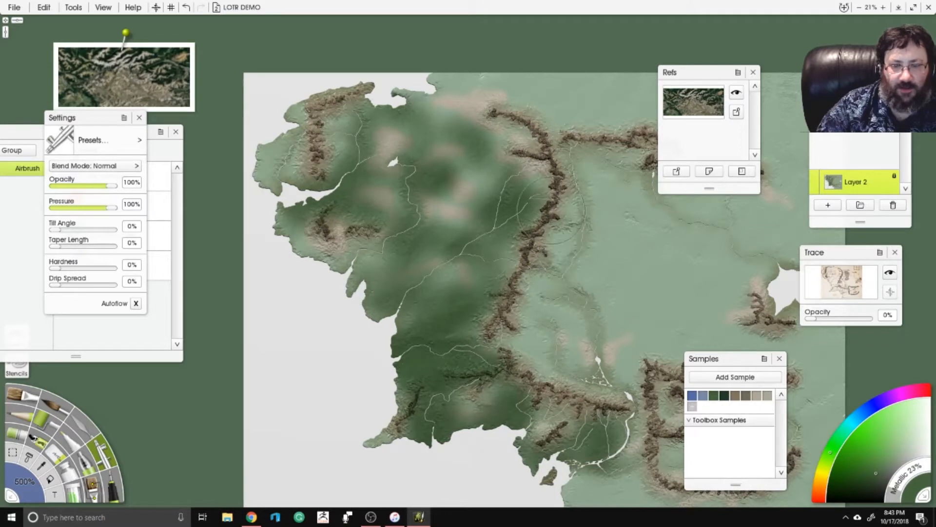
# Airbrush patches of the same dark green over the lands east of the central mountains, up to the northern ridge and the inland sea.
pyautogui.moveTo(530, 284)
pyautogui.mouseDown()
pyautogui.moveTo(551, 351)
pyautogui.moveTo(590, 341)
pyautogui.moveTo(614, 307)
pyautogui.mouseUp()
pyautogui.moveTo(579, 208)
pyautogui.mouseDown()
pyautogui.moveTo(576, 165)
pyautogui.moveTo(585, 212)
pyautogui.moveTo(642, 189)
pyautogui.moveTo(594, 163)
pyautogui.mouseUp()
pyautogui.moveTo(552, 116); pyautogui.dragTo(636, 117)
pyautogui.moveTo(627, 197)
pyautogui.mouseDown()
pyautogui.moveTo(499, 162)
pyautogui.moveTo(536, 213)
pyautogui.moveTo(599, 224)
pyautogui.moveTo(644, 215)
pyautogui.moveTo(607, 97)
pyautogui.moveTo(673, 58)
pyautogui.moveTo(728, 143)
pyautogui.moveTo(728, 264)
pyautogui.moveTo(635, 327)
pyautogui.moveTo(512, 298)
pyautogui.moveTo(571, 302)
pyautogui.moveTo(503, 234)
pyautogui.mouseUp()
pyautogui.moveTo(550, 278)
pyautogui.mouseDown()
pyautogui.moveTo(512, 244)
pyautogui.moveTo(534, 136)
pyautogui.mouseUp()
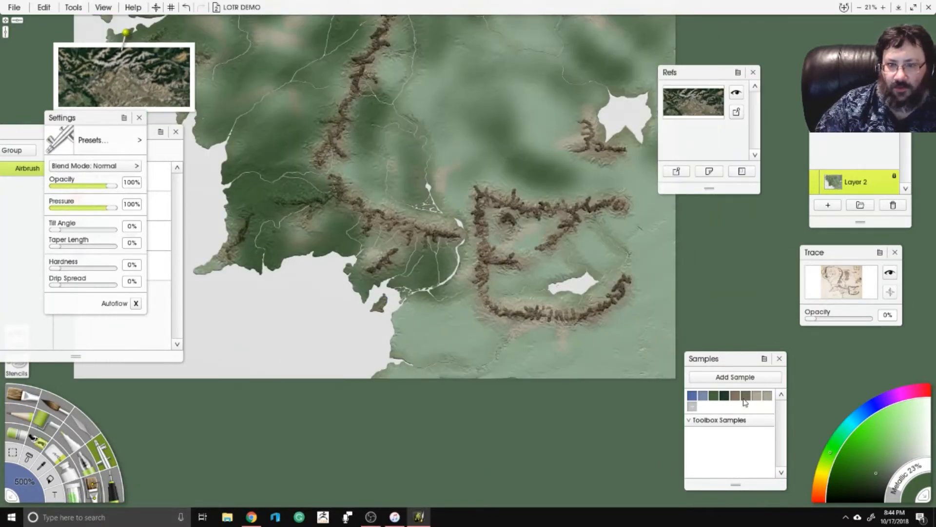
# Pick the light grey-beige sample and airbrush it over Mordor and the lands south of it.
pyautogui.click(762, 394)
pyautogui.moveTo(536, 247)
pyautogui.mouseDown()
pyautogui.moveTo(441, 293)
pyautogui.moveTo(475, 360)
pyautogui.moveTo(580, 353)
pyautogui.moveTo(614, 262)
pyautogui.moveTo(618, 218)
pyautogui.moveTo(581, 309)
pyautogui.mouseUp()
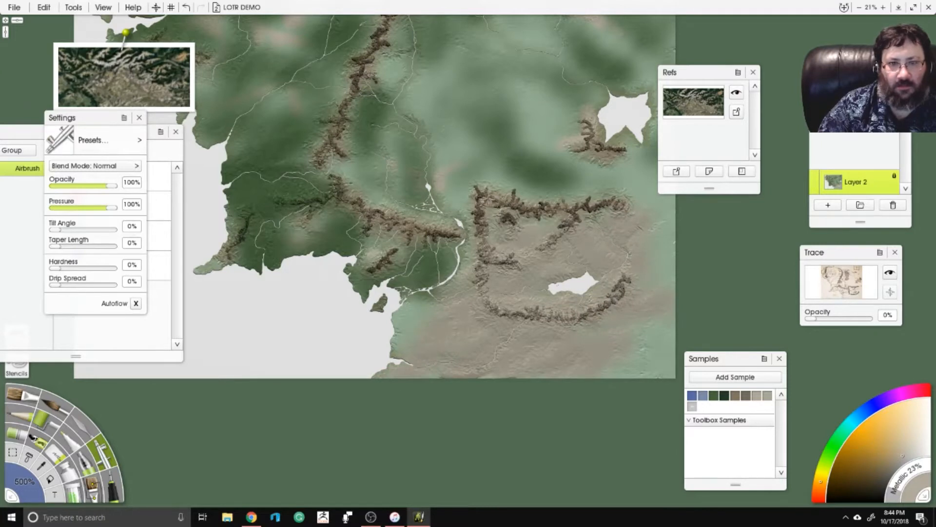
pyautogui.moveTo(488, 199); pyautogui.dragTo(559, 238)
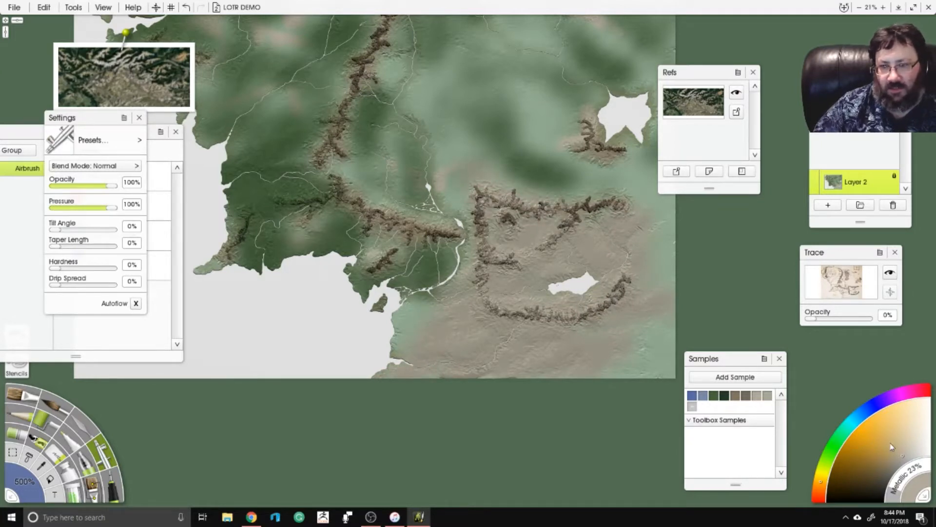
# Mix a sandy tan, save it and a duller variant as colour samples, and airbrush the land south of Mordor with sandy tones.
pyautogui.moveTo(890, 444); pyautogui.dragTo(897, 445)
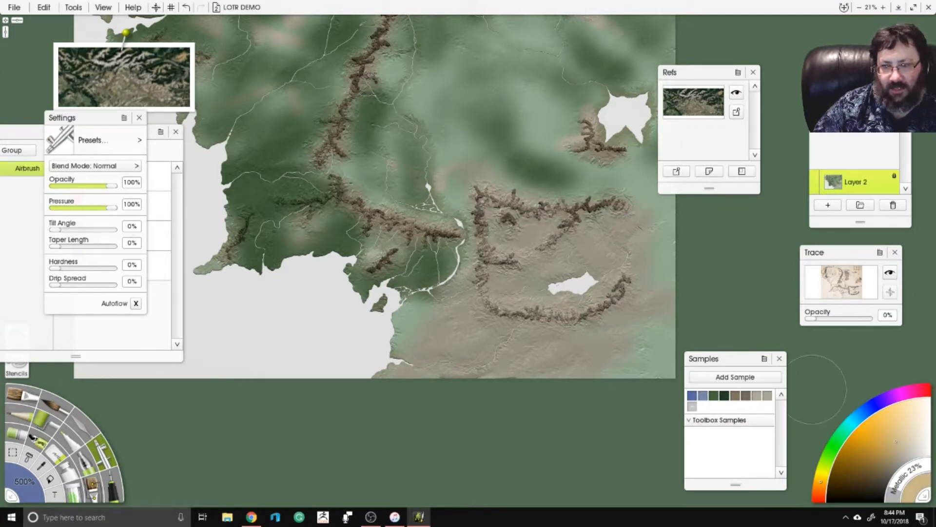
pyautogui.click(731, 377)
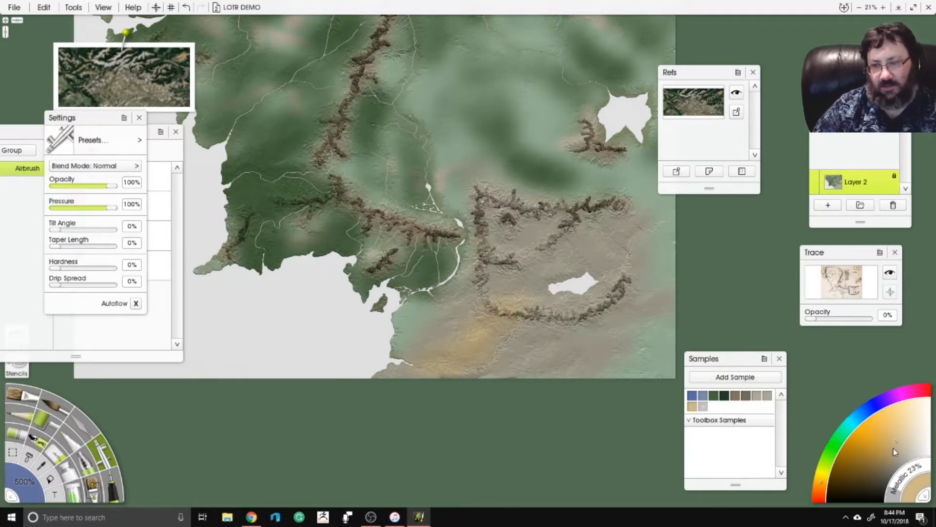
pyautogui.hotkey('ctrl', 'z')
pyautogui.moveTo(372, 360); pyautogui.dragTo(482, 371)
pyautogui.click(742, 380)
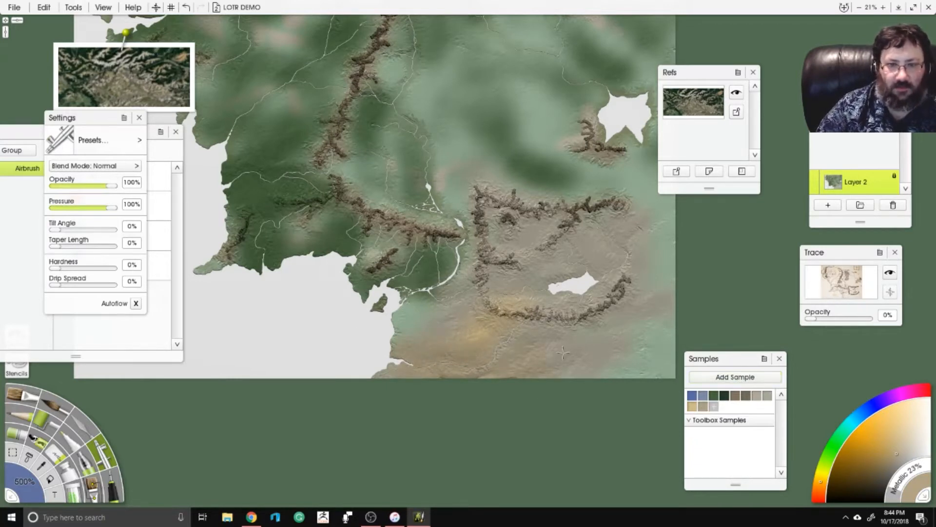
pyautogui.moveTo(563, 353)
pyautogui.mouseDown()
pyautogui.moveTo(571, 359)
pyautogui.moveTo(408, 347)
pyautogui.moveTo(421, 298)
pyautogui.moveTo(496, 311)
pyautogui.mouseUp()
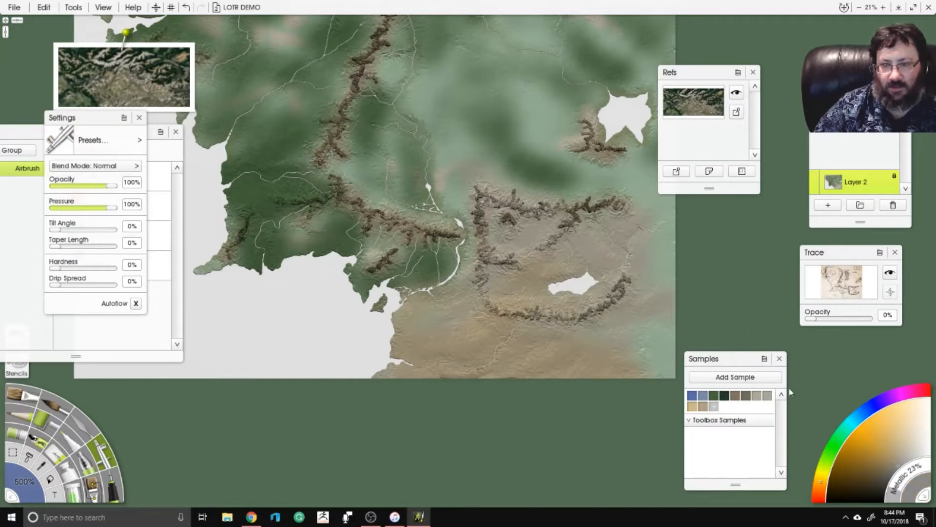
# Save the current brown as a sample and airbrush darker brown over the northwestern corner of Mordor.
pyautogui.click(725, 380)
pyautogui.moveTo(497, 215)
pyautogui.mouseDown()
pyautogui.moveTo(521, 235)
pyautogui.moveTo(553, 221)
pyautogui.mouseUp()
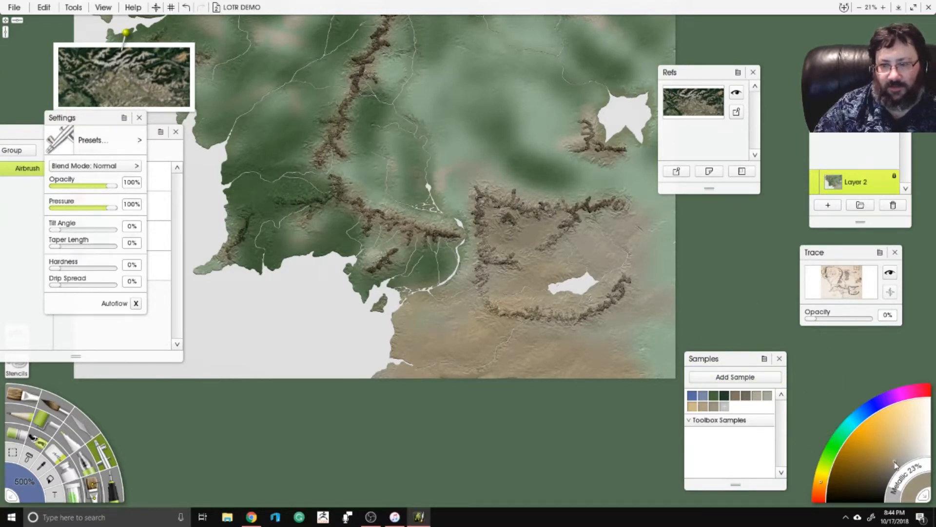
pyautogui.moveTo(505, 213); pyautogui.dragTo(501, 212)
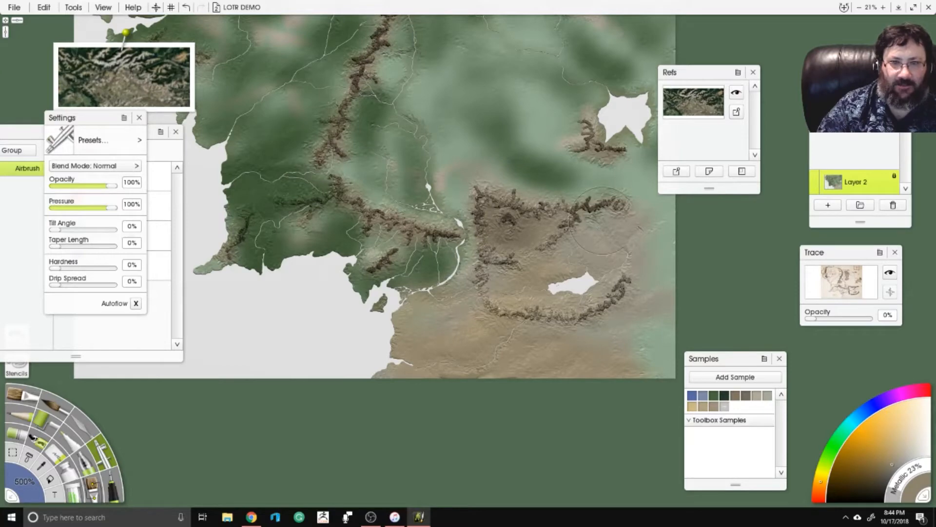
# Select the Palette Knife and bring up the tracing image over the map at 51% opacity.
pyautogui.scroll(-2, 407, 303)
pyautogui.scroll(5, 454, 204)
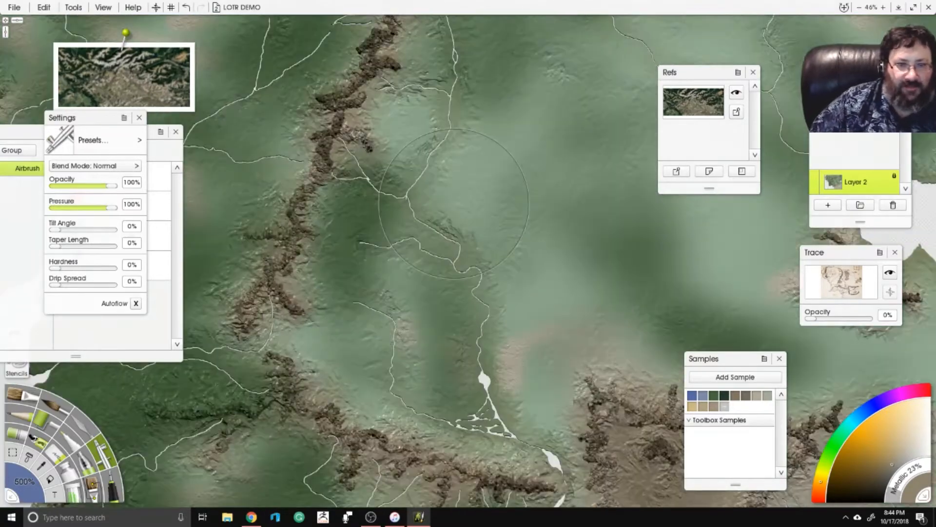
pyautogui.scroll(-3, 454, 204)
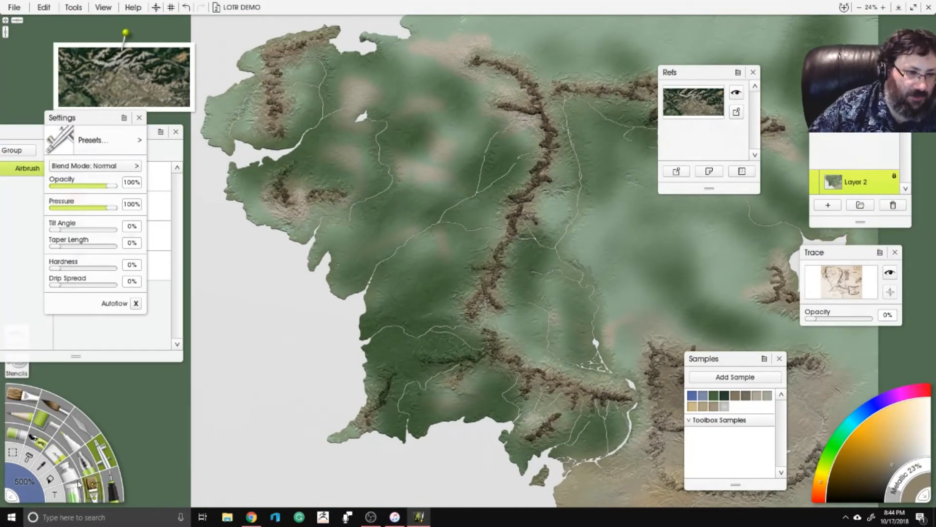
pyautogui.click(85, 433)
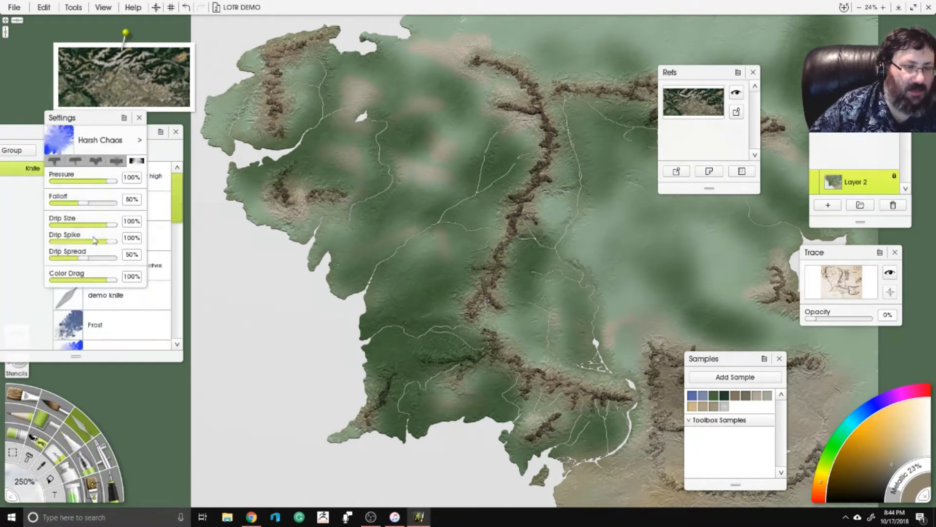
pyautogui.moveTo(60, 73); pyautogui.dragTo(57, 63)
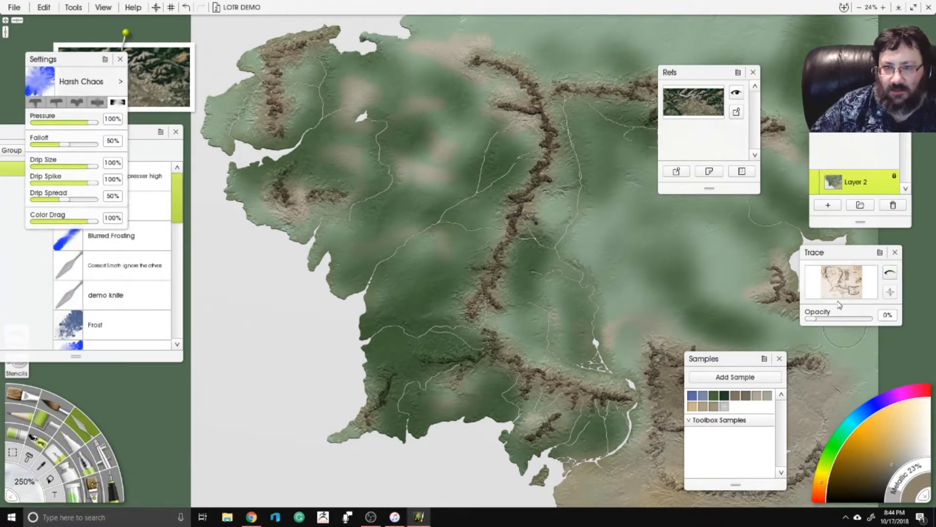
pyautogui.click(890, 273)
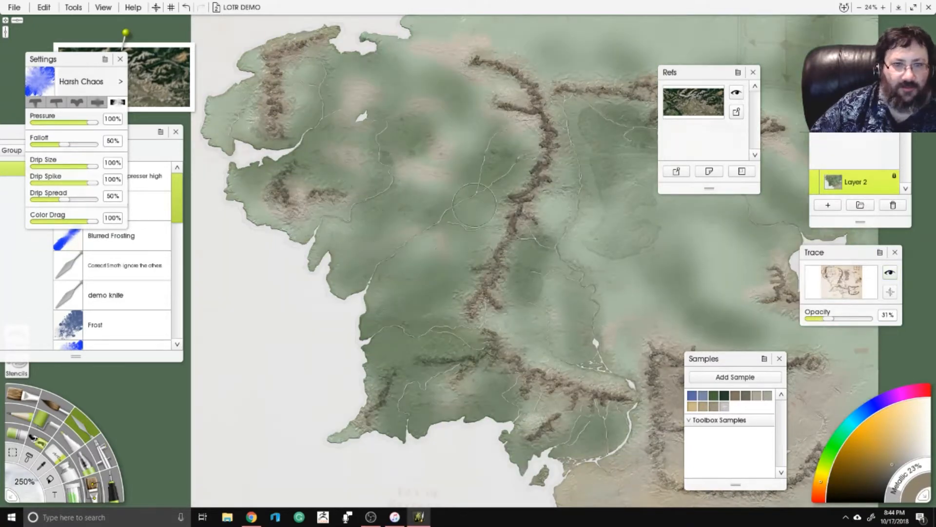
pyautogui.moveTo(830, 319); pyautogui.dragTo(840, 319)
pyautogui.moveTo(756, 299); pyautogui.dragTo(763, 356)
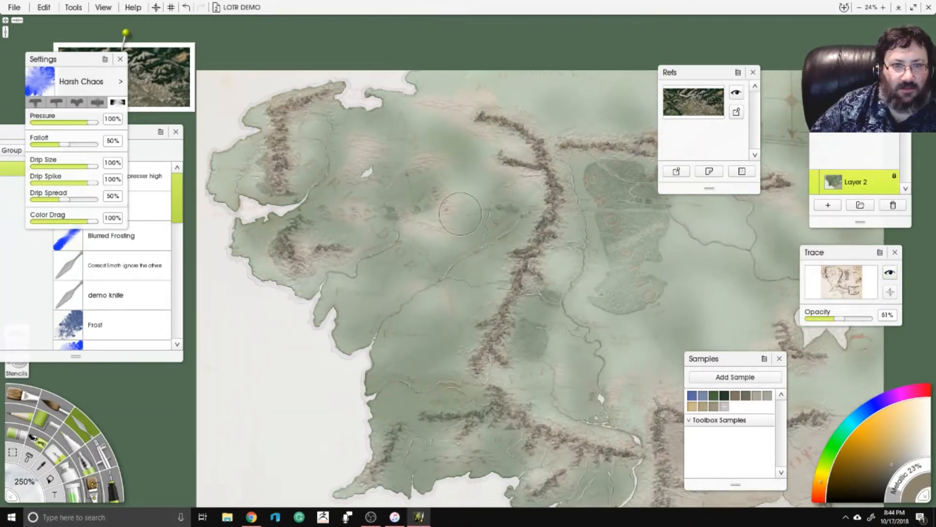
# Switch to the Glitter tool with the Sparse Squares preset and set its size to 250%.
pyautogui.scroll(2, 430, 146)
pyautogui.moveTo(431, 146); pyautogui.dragTo(452, 188)
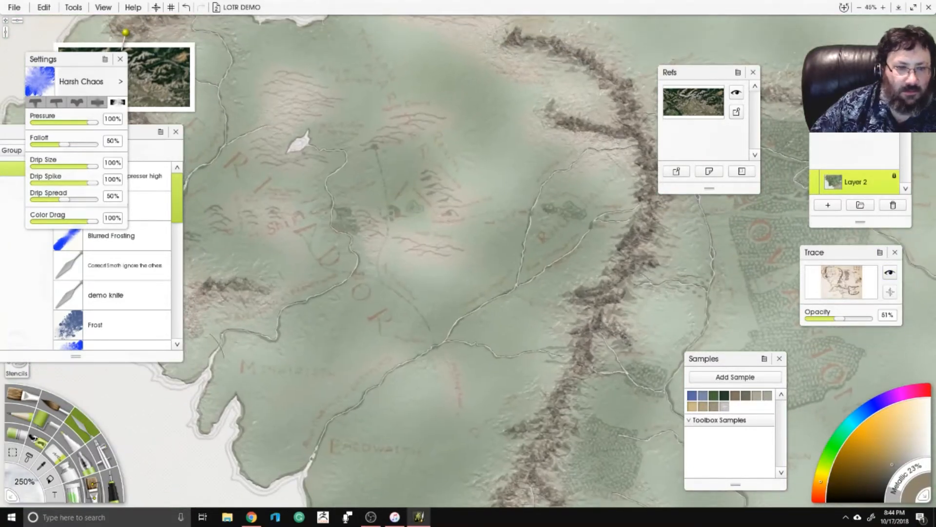
pyautogui.click(72, 496)
pyautogui.scroll(-2, 139, 268)
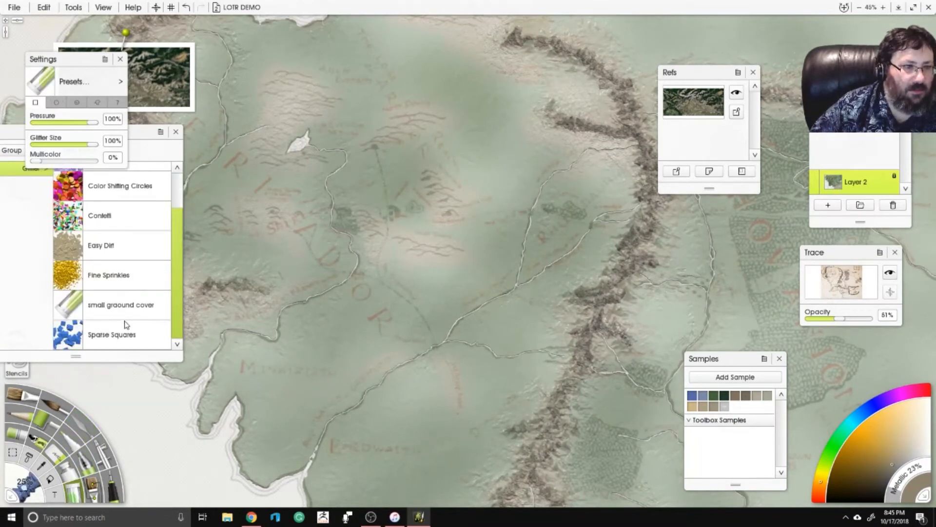
pyautogui.click(131, 331)
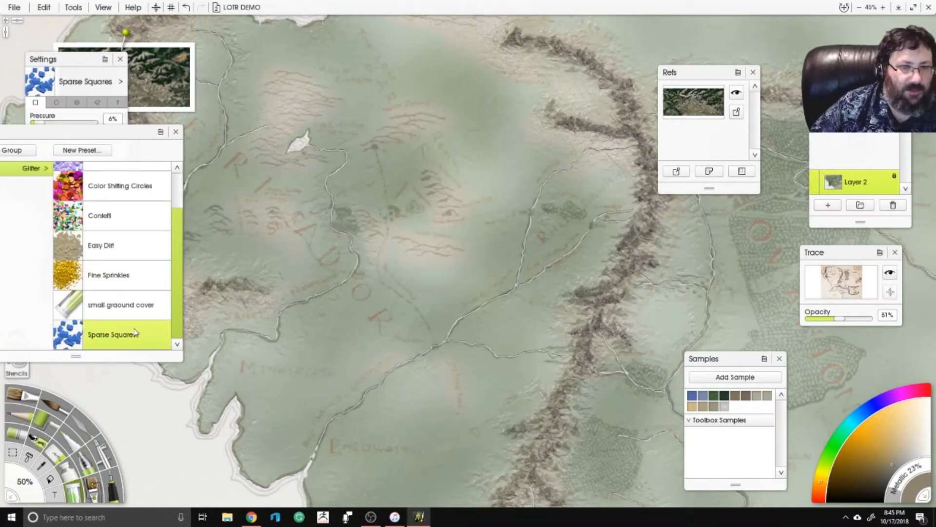
pyautogui.click(24, 481)
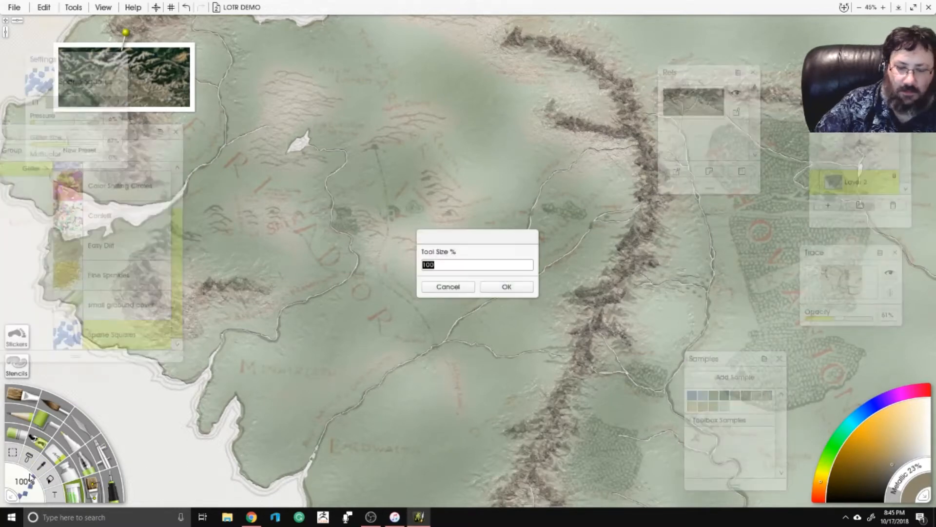
pyautogui.press('Return')
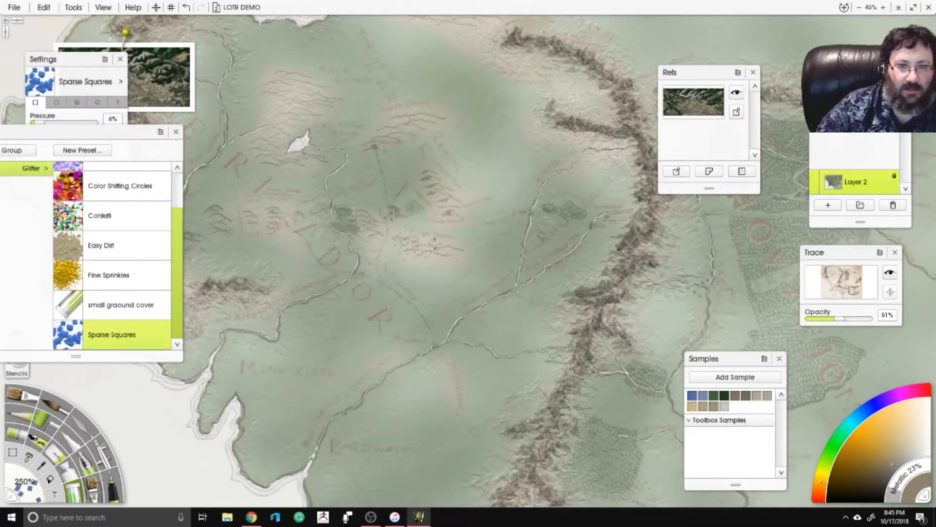
# Scatter brown glitter over the traced hills around the northwestern lake and the pale hills along the southern coast.
pyautogui.moveTo(420, 243); pyautogui.dragTo(436, 240)
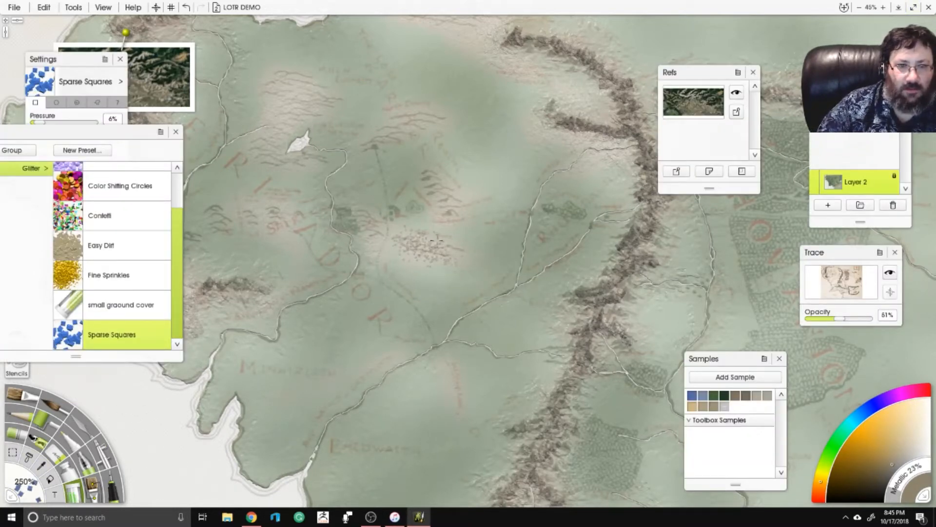
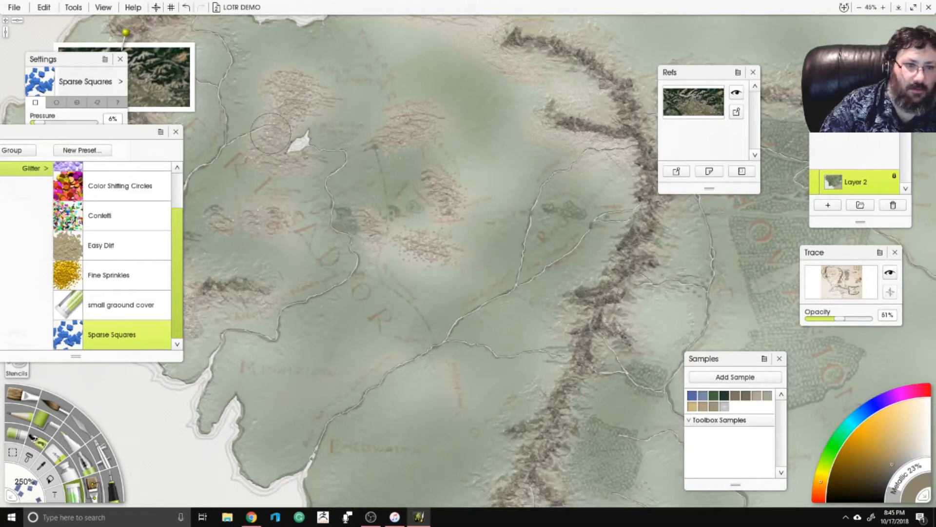
pyautogui.moveTo(429, 208); pyautogui.dragTo(538, 198)
pyautogui.moveTo(442, 305); pyautogui.dragTo(215, 179)
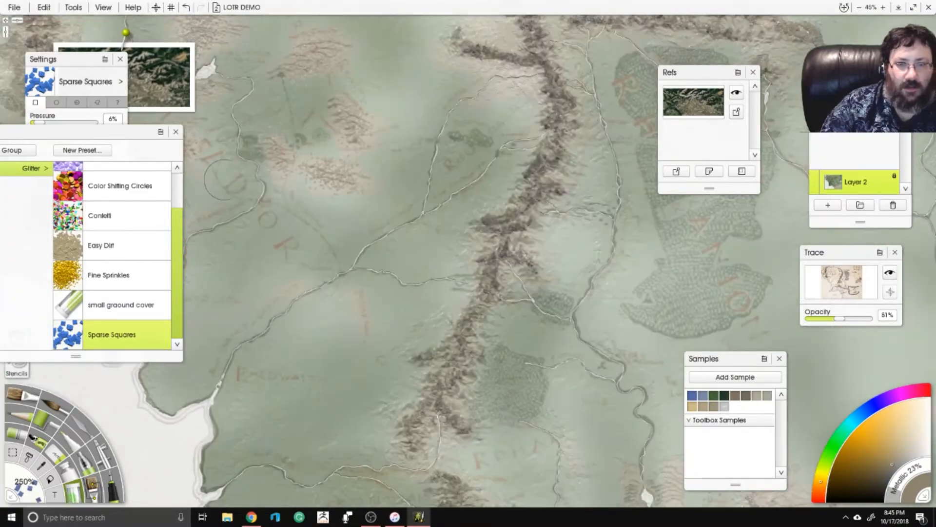
pyautogui.moveTo(426, 280)
pyautogui.mouseDown()
pyautogui.moveTo(340, 187)
pyautogui.moveTo(340, 149)
pyautogui.moveTo(411, 107)
pyautogui.mouseUp()
pyautogui.moveTo(382, 223); pyautogui.dragTo(455, 189)
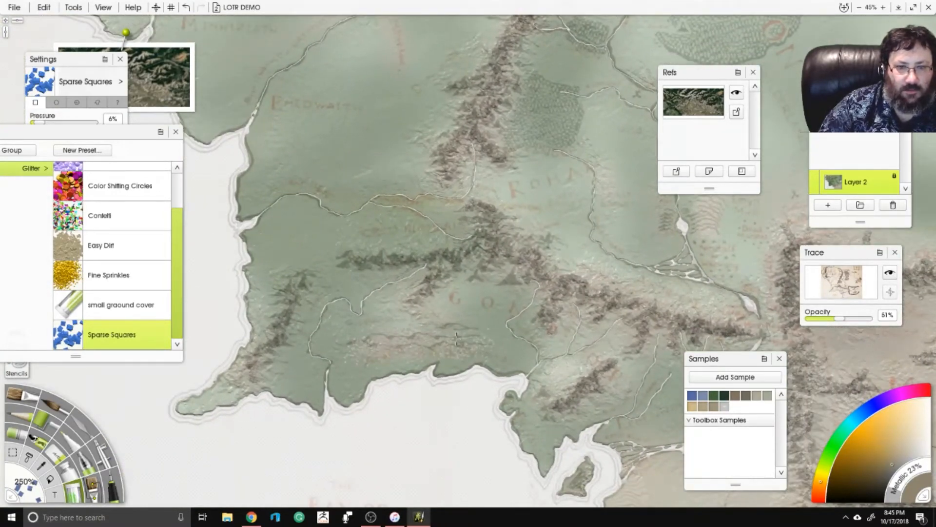
# Sprinkle brown glitter across the sandy lands south of the Mordor mountains, from the coast eastward.
pyautogui.moveTo(558, 375); pyautogui.dragTo(363, 166)
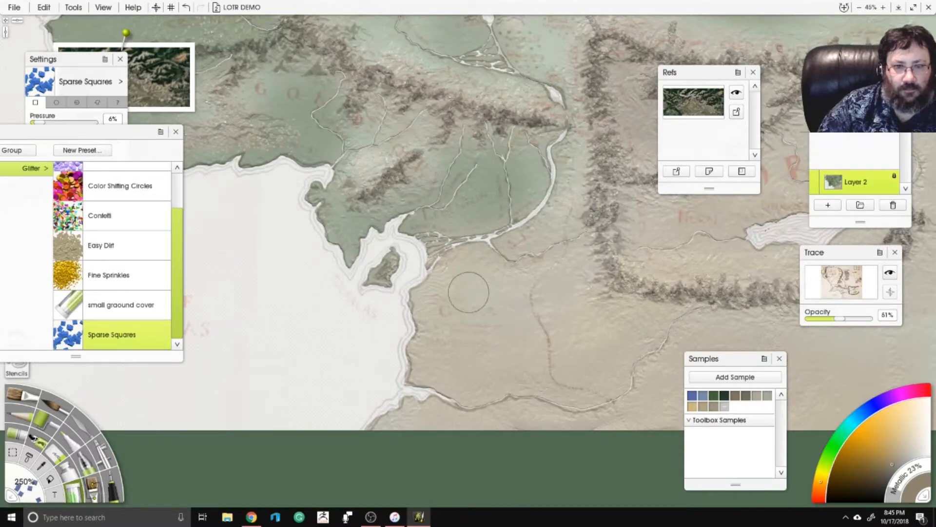
pyautogui.click(465, 294)
pyautogui.moveTo(632, 329); pyautogui.dragTo(431, 261)
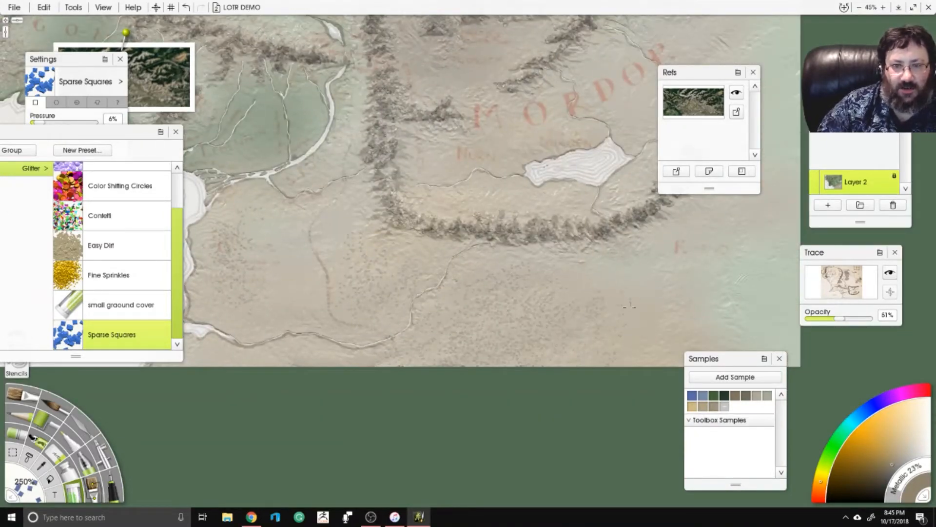
pyautogui.moveTo(629, 306); pyautogui.dragTo(606, 370)
# Scatter brown glitter along Mordor's northern edge, the ridges by the inland sea and in the northeast, and the plain between them.
pyautogui.moveTo(505, 31); pyautogui.dragTo(404, 418)
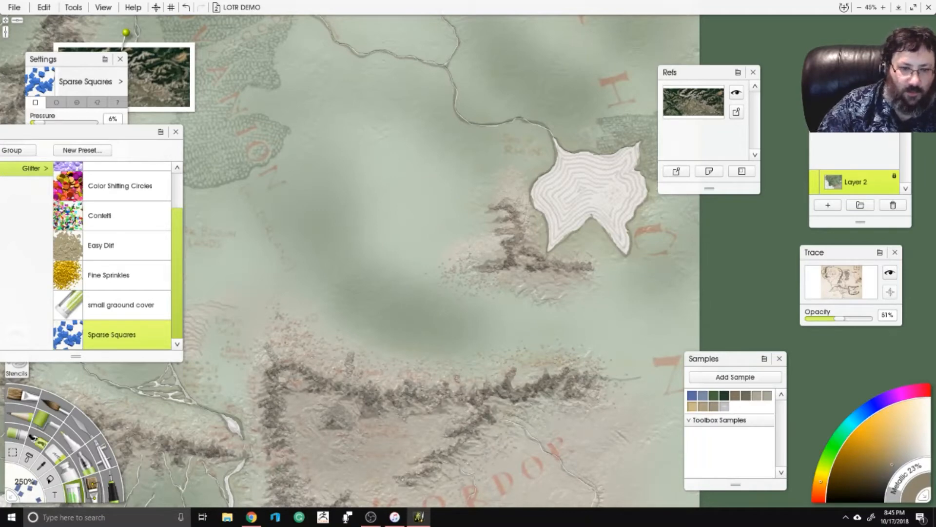
pyautogui.moveTo(235, 45); pyautogui.dragTo(388, 308)
pyautogui.moveTo(690, 243)
pyautogui.mouseDown()
pyautogui.moveTo(749, 264)
pyautogui.moveTo(698, 222)
pyautogui.mouseUp()
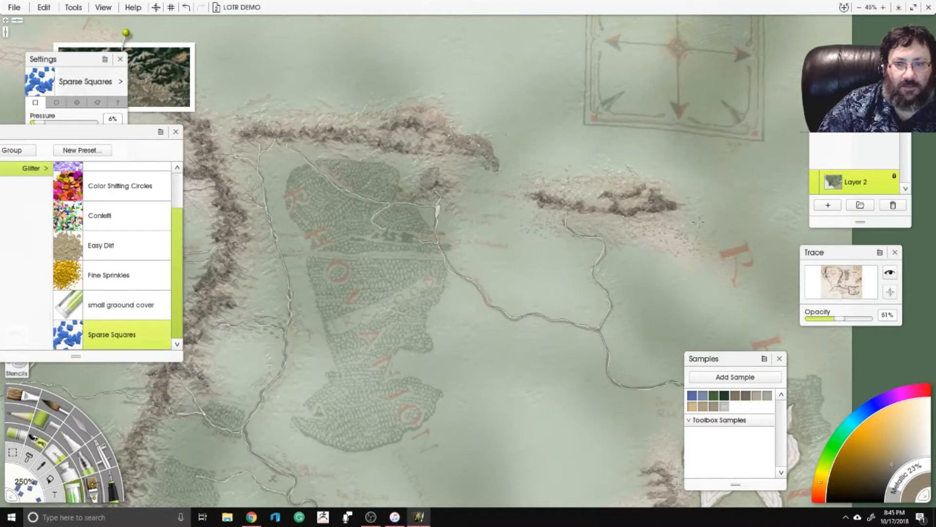
pyautogui.moveTo(480, 301); pyautogui.dragTo(416, 163)
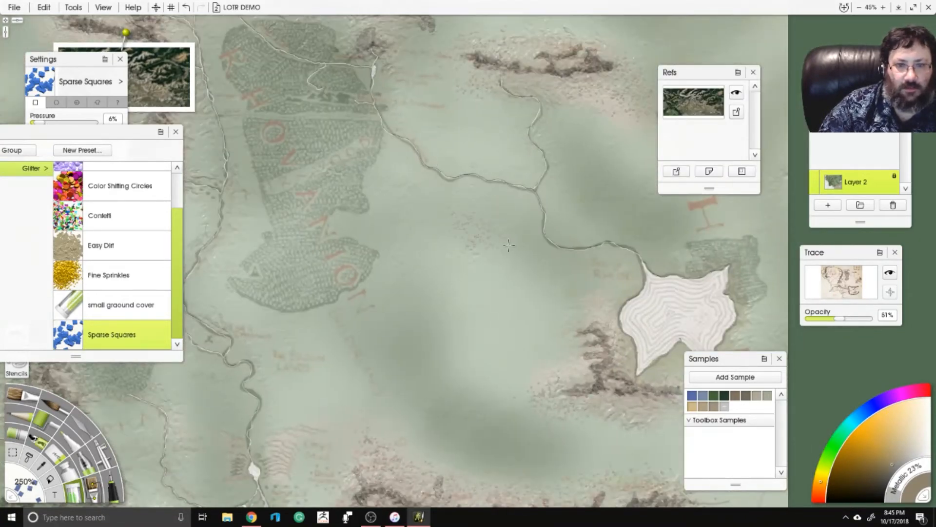
pyautogui.moveTo(508, 246)
pyautogui.mouseDown()
pyautogui.moveTo(476, 244)
pyautogui.moveTo(444, 267)
pyautogui.mouseUp()
# Lower the tracing image's opacity to 0%.
pyautogui.scroll(-3, 620, 240)
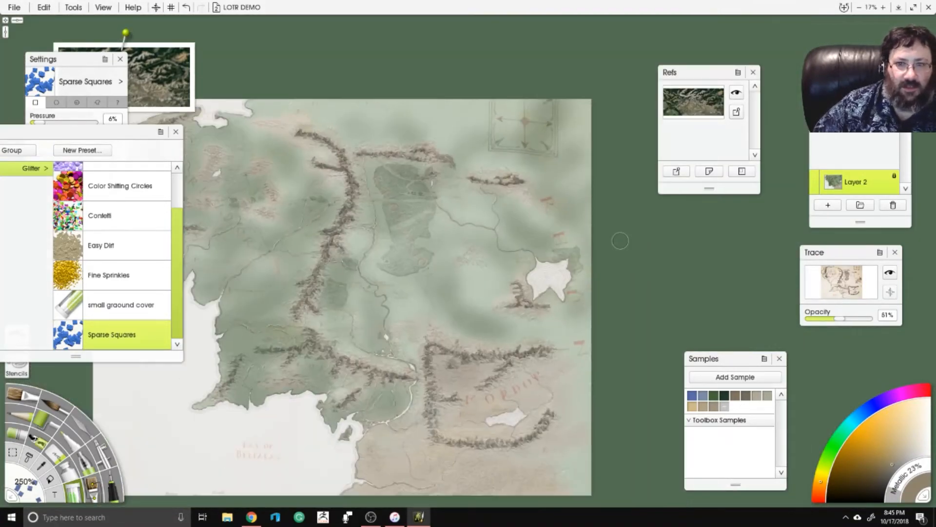
pyautogui.moveTo(834, 321); pyautogui.dragTo(792, 321)
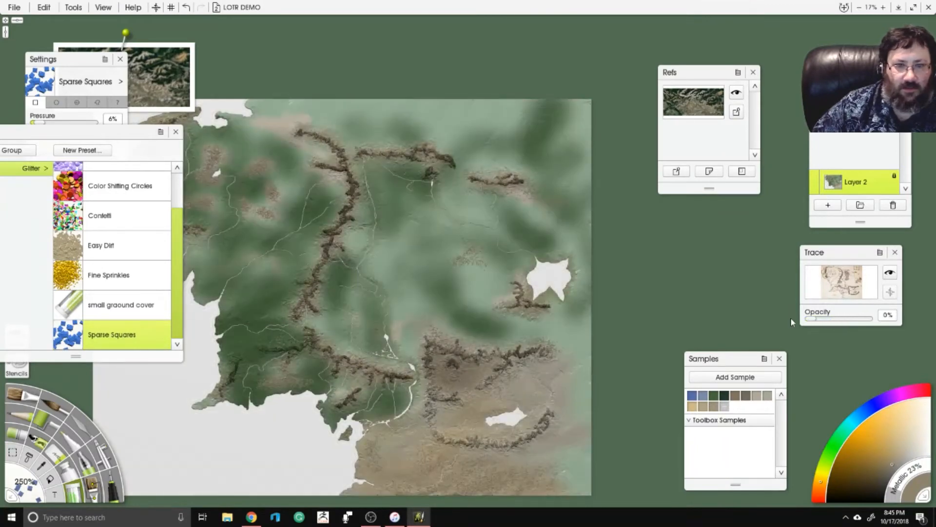
pyautogui.scroll(2, 383, 214)
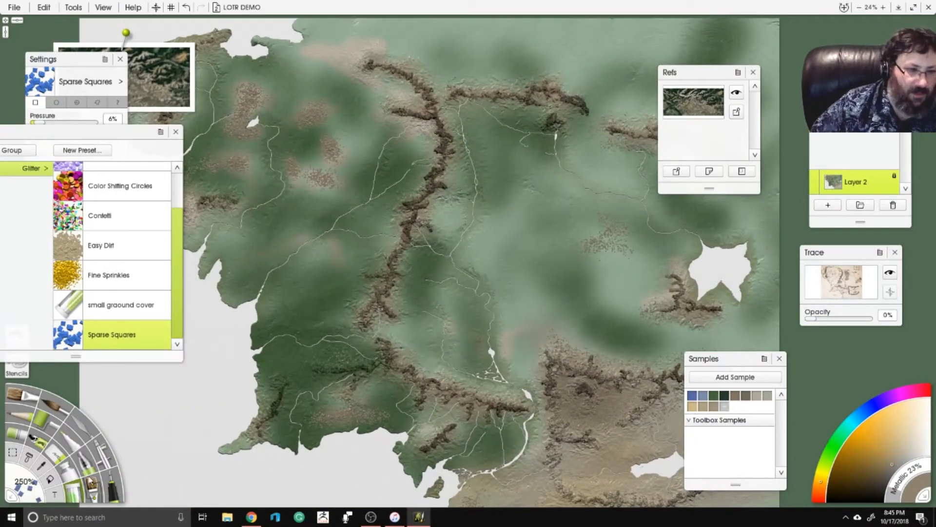
# Set up the palette knife with the Instant Blur preset at 250% size, 26% pressure and 16% softness.
pyautogui.click(93, 441)
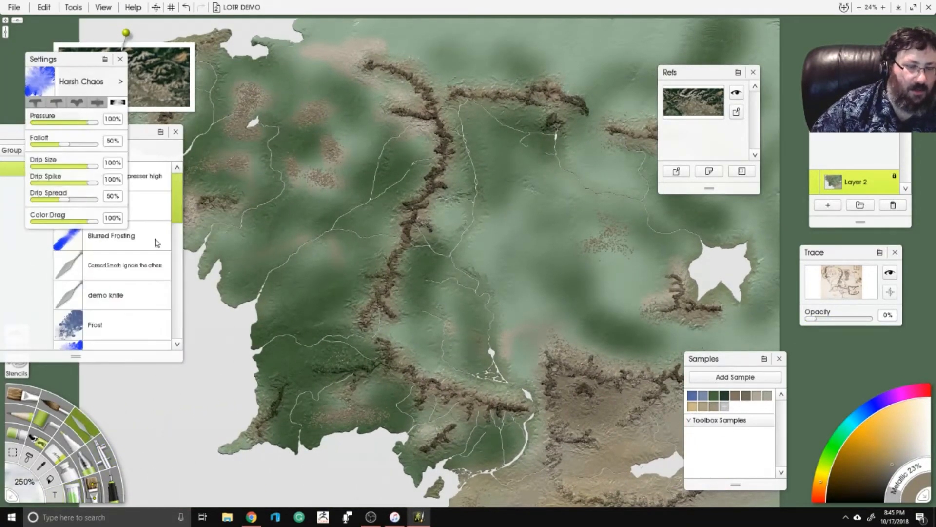
pyautogui.scroll(-4, 156, 263)
pyautogui.scroll(-2, 149, 284)
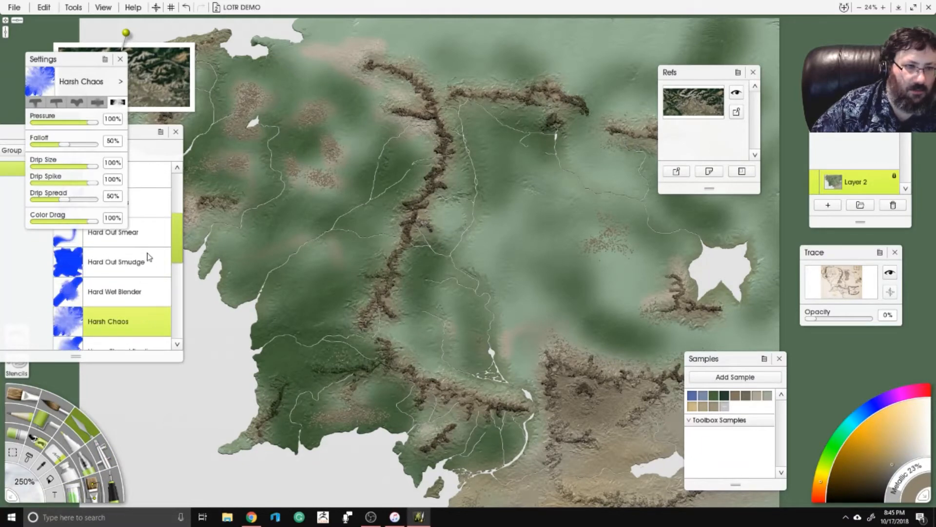
pyautogui.click(132, 327)
pyautogui.click(25, 482)
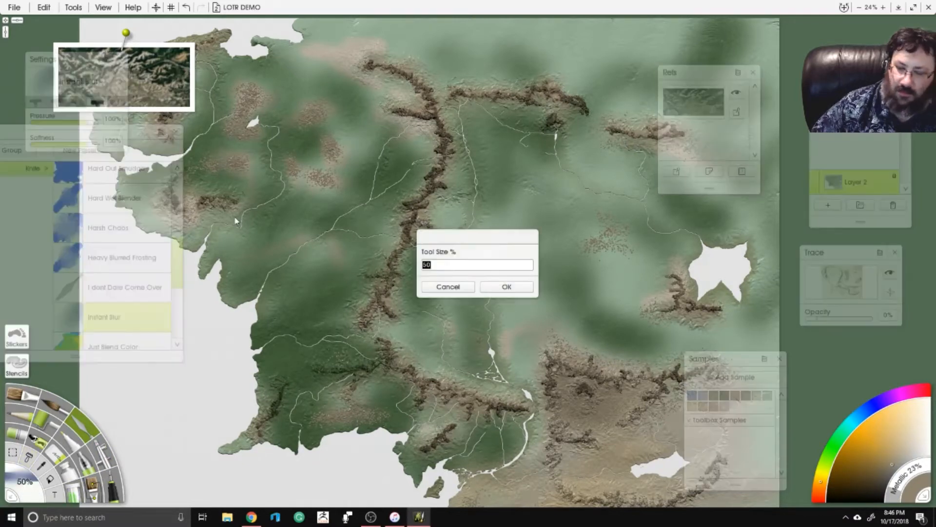
pyautogui.write('250')
pyautogui.press('Return')
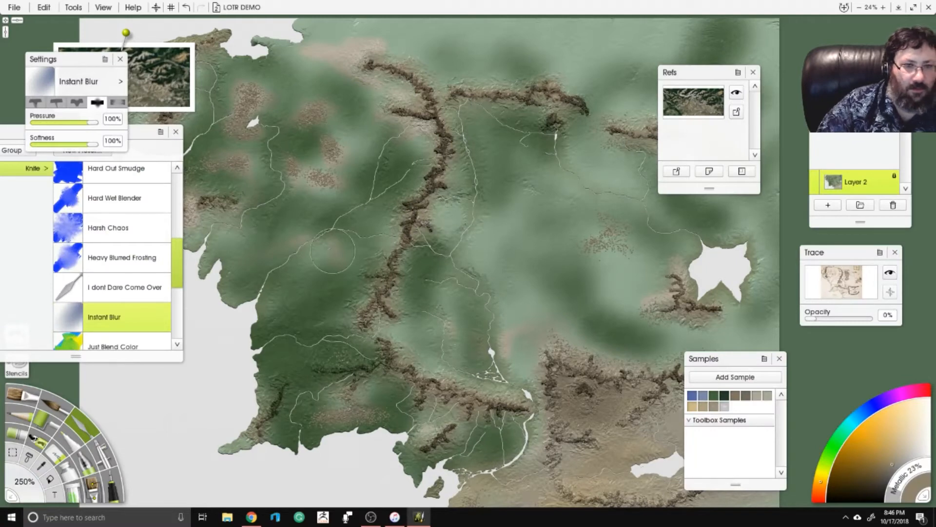
pyautogui.click(45, 122)
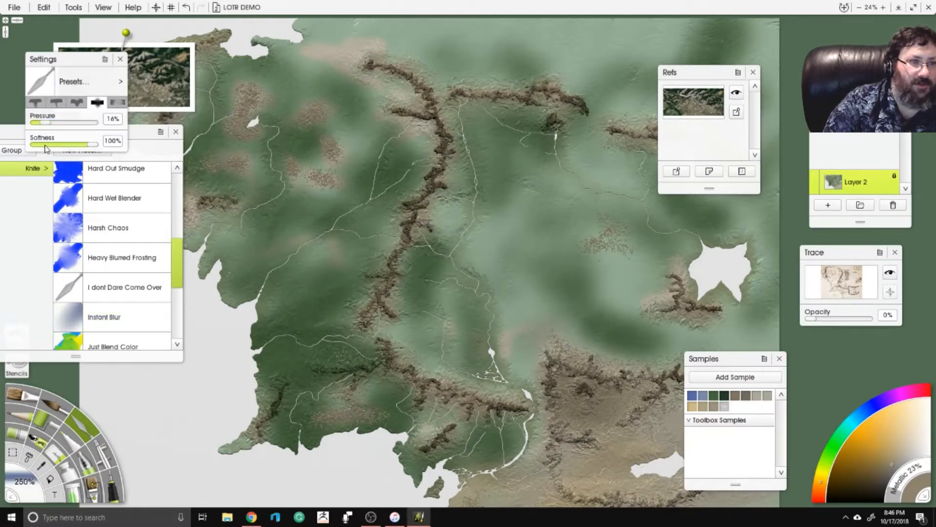
pyautogui.click(45, 144)
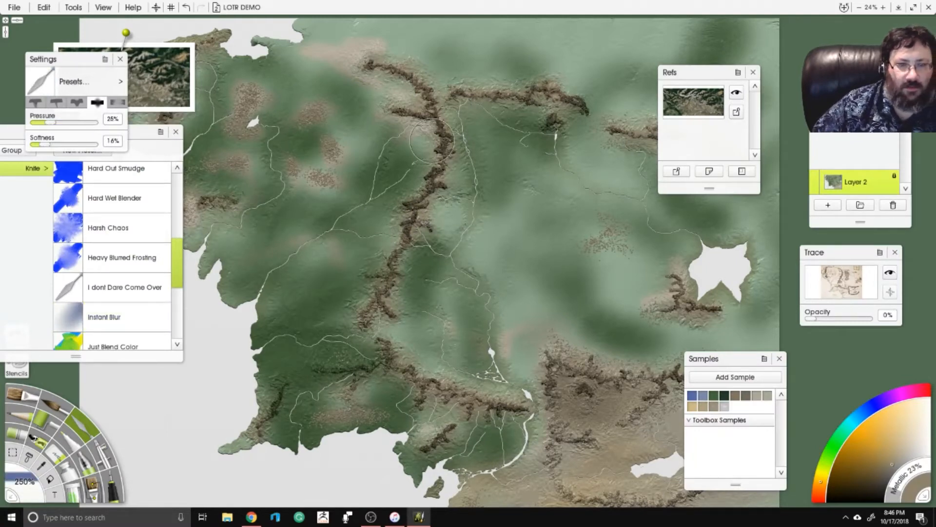
# Blend the central north-south mountain chain, the northern ranges and the ridges beside the inland sea with the blur knife.
pyautogui.scroll(4, 431, 141)
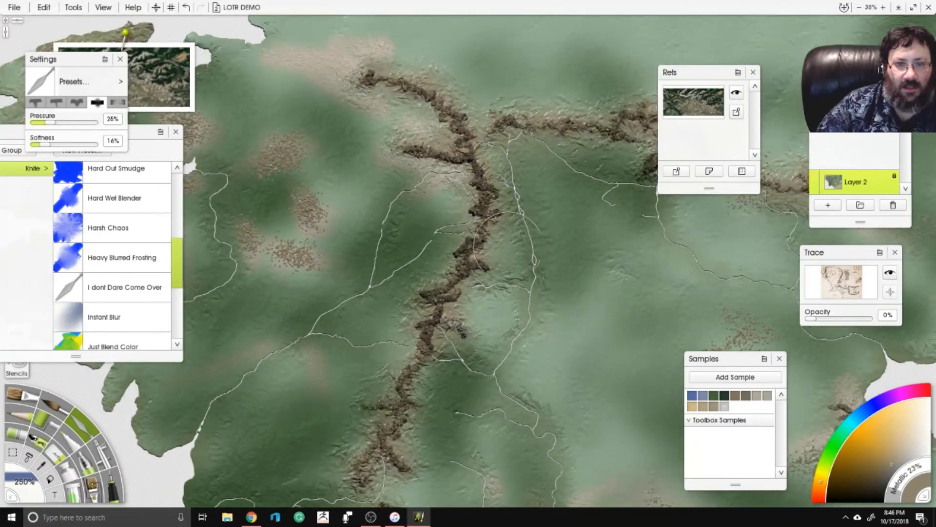
pyautogui.moveTo(507, 247)
pyautogui.mouseDown()
pyautogui.moveTo(441, 105)
pyautogui.moveTo(376, 73)
pyautogui.mouseUp()
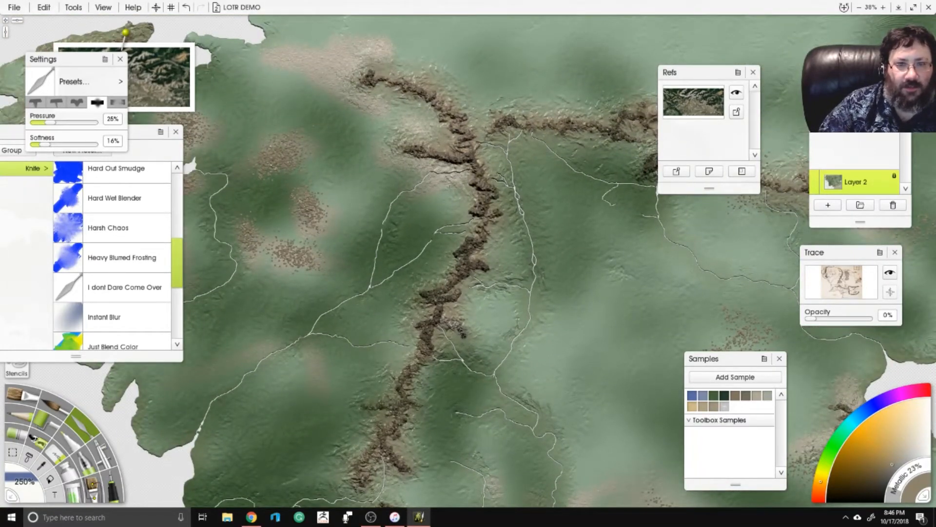
pyautogui.moveTo(478, 266); pyautogui.dragTo(360, 446)
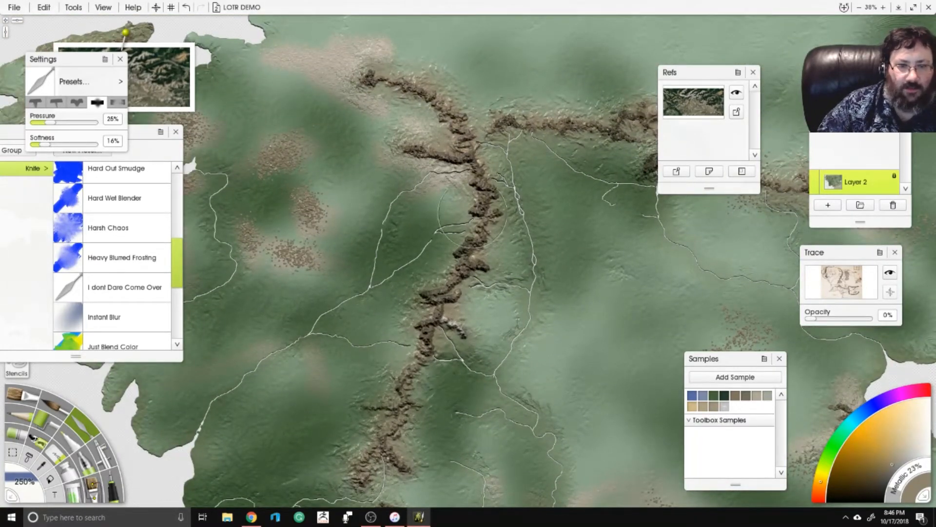
pyautogui.moveTo(456, 173); pyautogui.dragTo(305, 282)
pyautogui.moveTo(369, 218)
pyautogui.mouseDown()
pyautogui.moveTo(515, 229)
pyautogui.moveTo(510, 278)
pyautogui.moveTo(335, 175)
pyautogui.mouseUp()
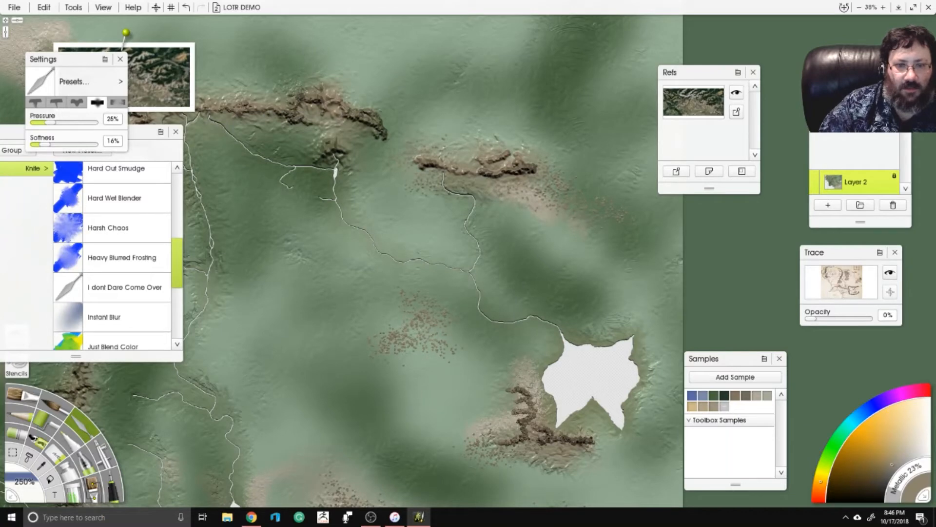
pyautogui.moveTo(510, 388)
pyautogui.mouseDown()
pyautogui.moveTo(561, 438)
pyautogui.moveTo(590, 441)
pyautogui.mouseUp()
pyautogui.moveTo(371, 412); pyautogui.dragTo(470, 141)
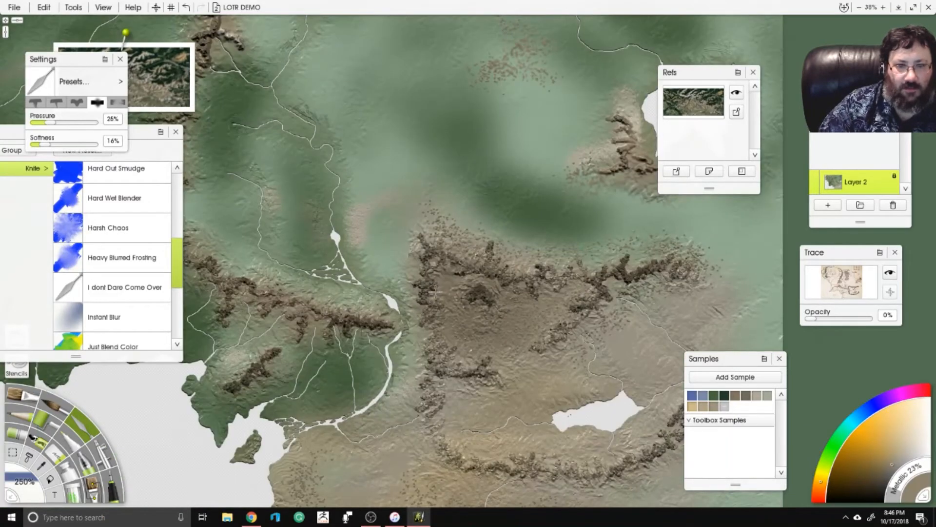
# Soften the mountains ringing Mordor and its inner ridges with the blur knife, including the southern arc.
pyautogui.moveTo(436, 291)
pyautogui.mouseDown()
pyautogui.moveTo(475, 280)
pyautogui.moveTo(499, 289)
pyautogui.mouseUp()
pyautogui.moveTo(454, 345); pyautogui.dragTo(492, 371)
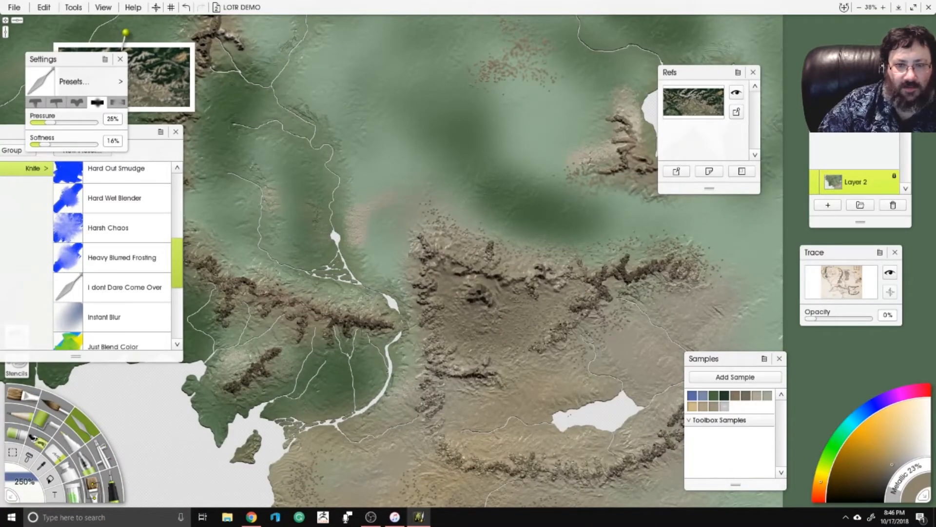
pyautogui.moveTo(535, 347)
pyautogui.mouseDown()
pyautogui.moveTo(633, 270)
pyautogui.moveTo(693, 261)
pyautogui.mouseUp()
pyautogui.moveTo(429, 395)
pyautogui.mouseDown()
pyautogui.moveTo(631, 454)
pyautogui.moveTo(685, 409)
pyautogui.mouseUp()
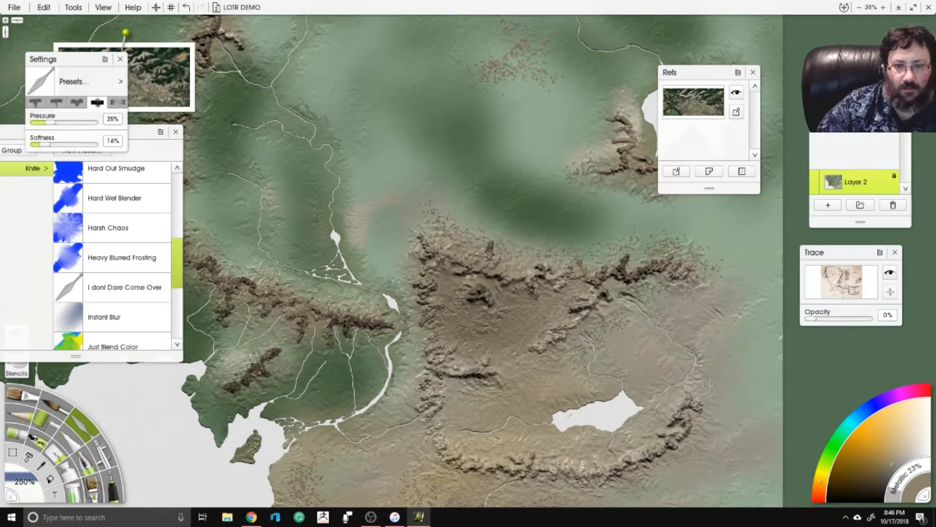
pyautogui.moveTo(574, 328); pyautogui.dragTo(577, 273)
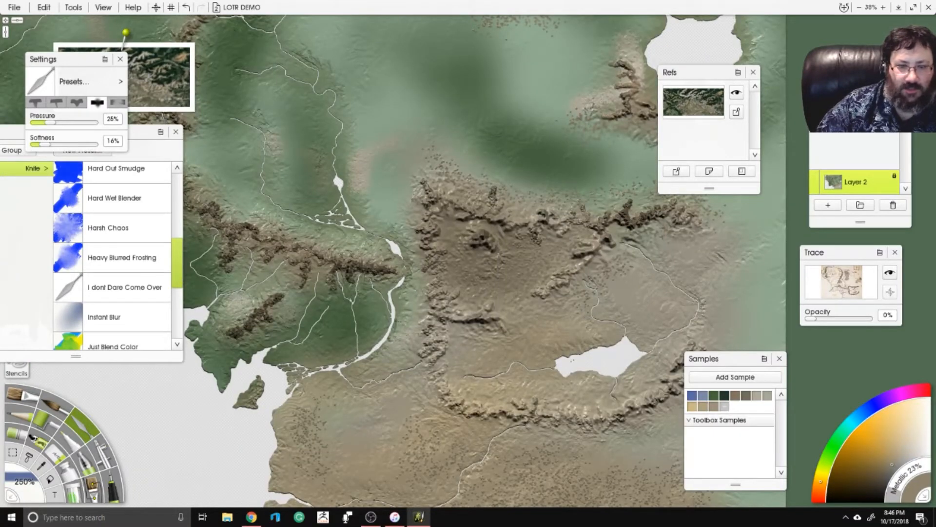
pyautogui.moveTo(537, 431); pyautogui.dragTo(579, 194)
pyautogui.moveTo(340, 177); pyautogui.dragTo(435, 437)
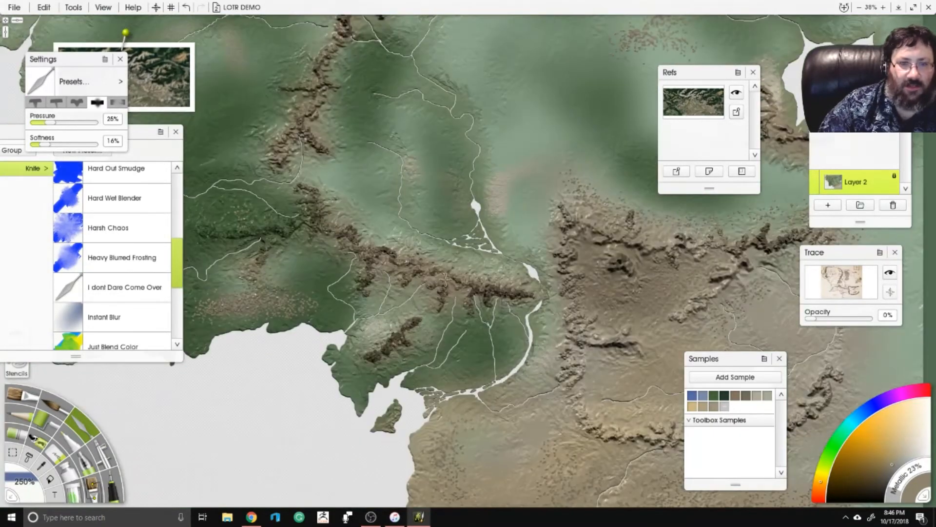
# Blur the mountain range west of Mordor and the small ridges along the southern coast.
pyautogui.moveTo(446, 279); pyautogui.dragTo(527, 300)
pyautogui.moveTo(418, 321)
pyautogui.mouseDown()
pyautogui.moveTo(400, 364)
pyautogui.moveTo(388, 259)
pyautogui.moveTo(298, 188)
pyautogui.moveTo(214, 230)
pyautogui.moveTo(245, 232)
pyautogui.mouseUp()
pyautogui.moveTo(281, 310); pyautogui.dragTo(471, 310)
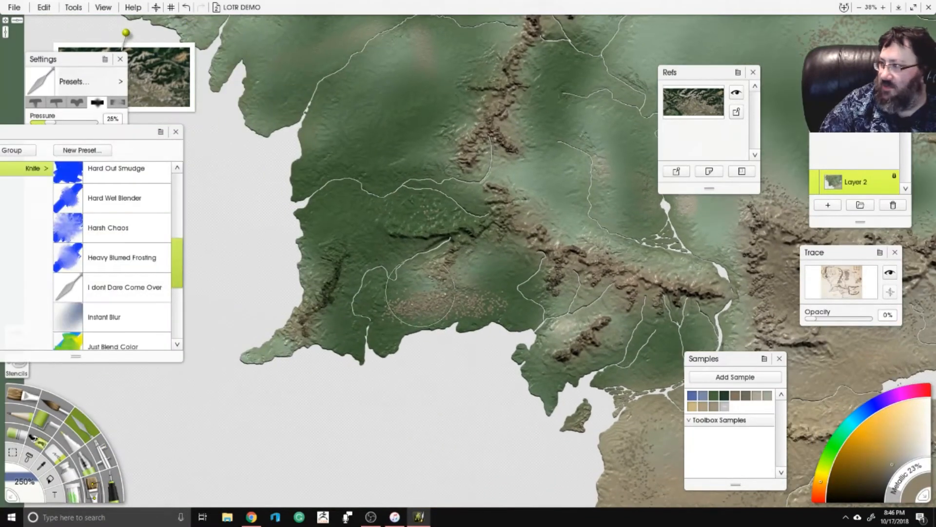
# Blend the mountain ridges along the northwestern coast on both sides of the gulf.
pyautogui.scroll(4, 507, 205)
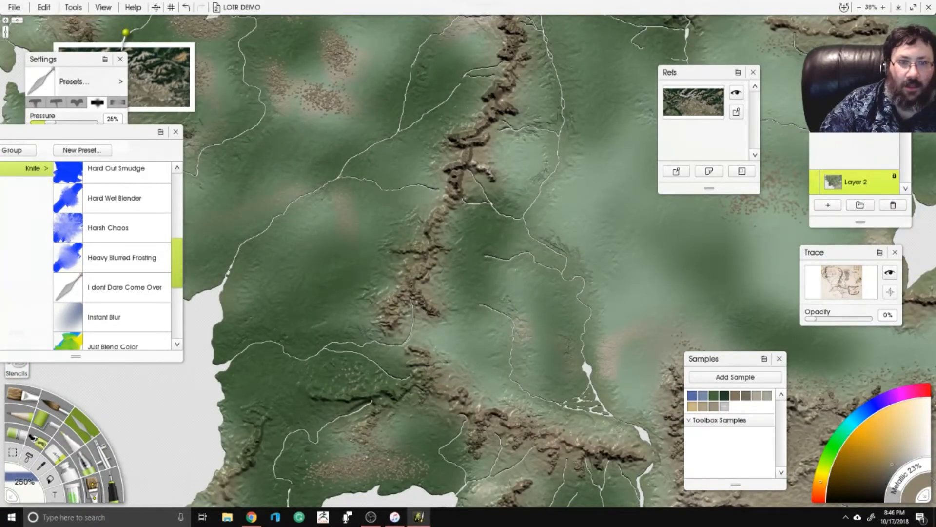
pyautogui.scroll(-4, 473, 242)
pyautogui.moveTo(286, 318)
pyautogui.mouseDown()
pyautogui.moveTo(261, 341)
pyautogui.moveTo(219, 290)
pyautogui.mouseUp()
pyautogui.moveTo(303, 205); pyautogui.dragTo(416, 297)
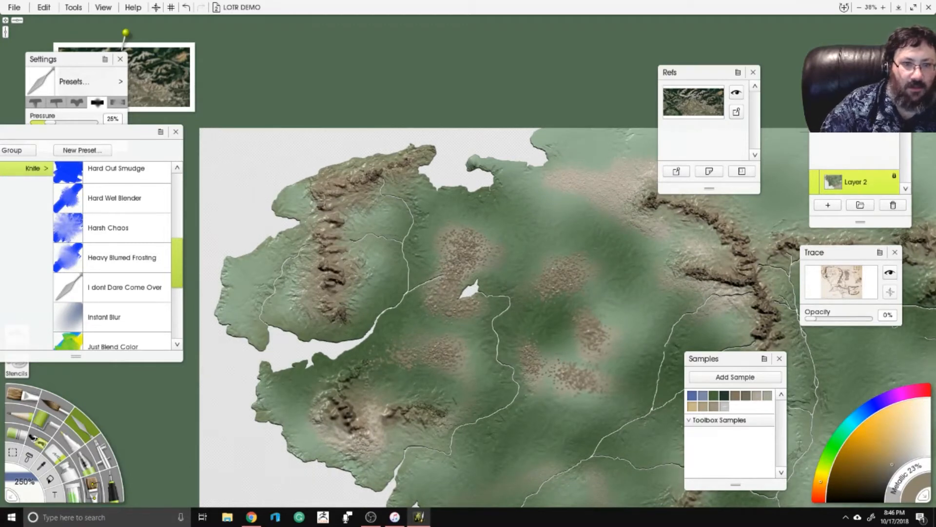
pyautogui.scroll(4, 563, 288)
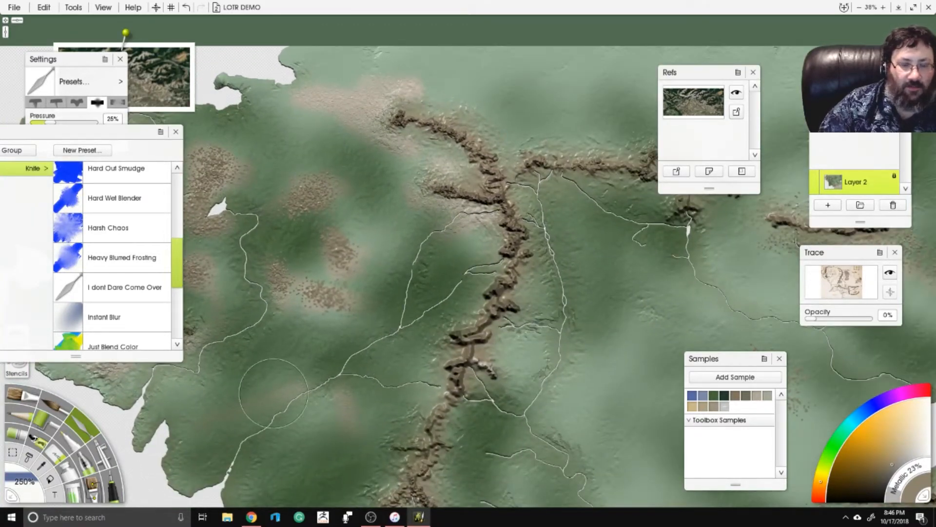
pyautogui.moveTo(274, 392); pyautogui.dragTo(429, 327)
# Switch the palette knife to the Tiny Frost preset at 150% size and 60% pressure.
pyautogui.click(82, 434)
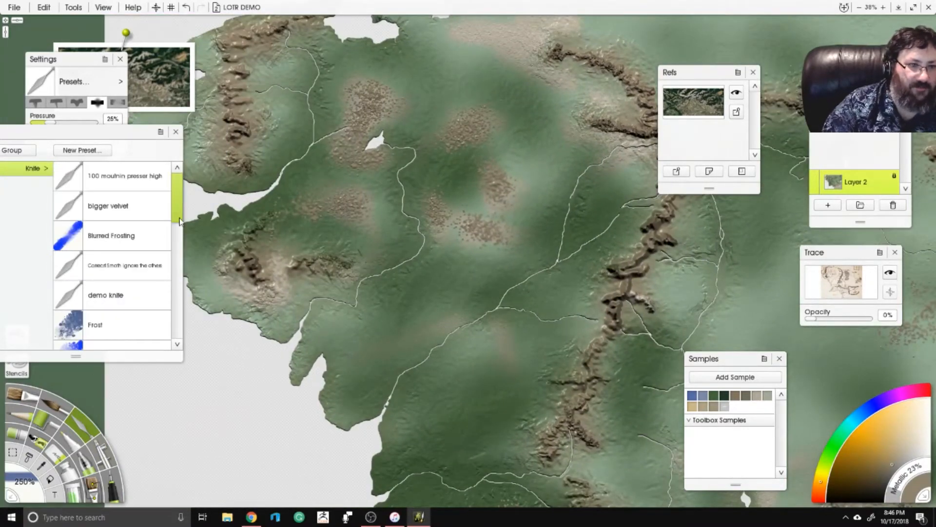
pyautogui.scroll(-5, 179, 220)
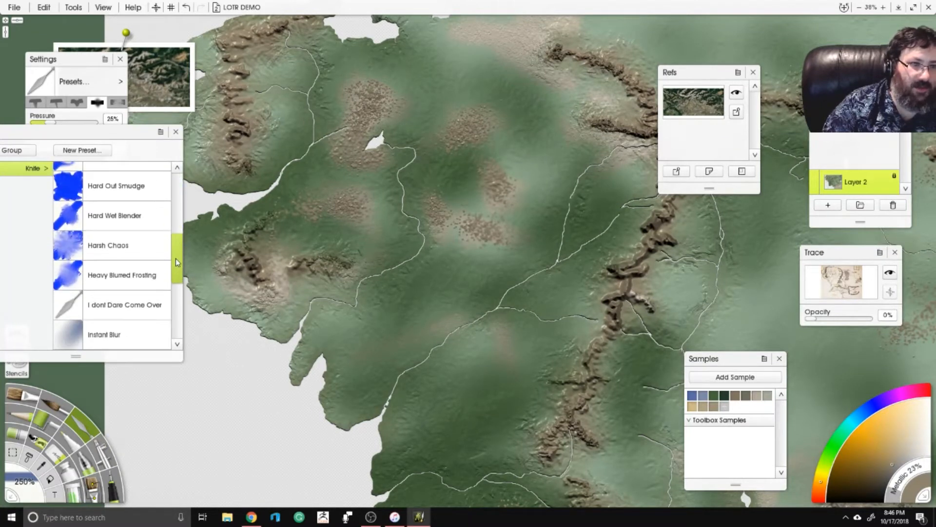
pyautogui.moveTo(176, 262); pyautogui.dragTo(176, 329)
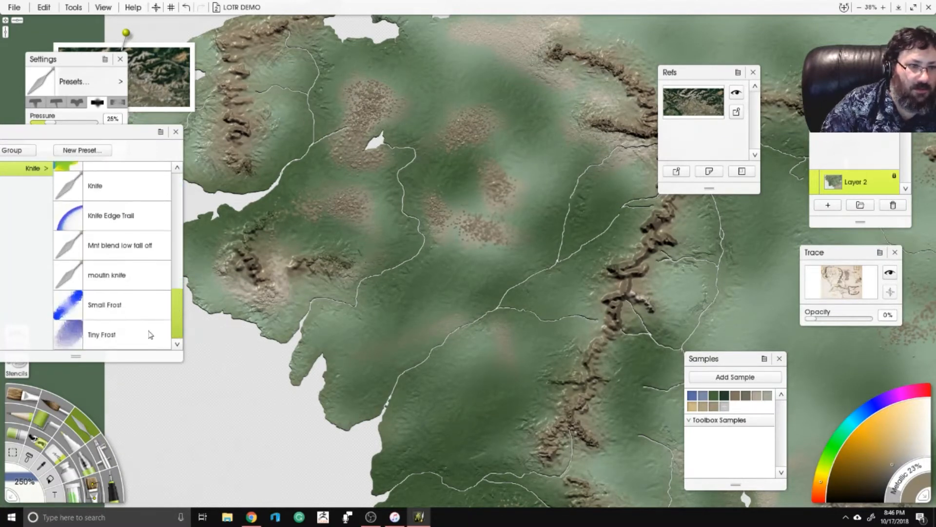
pyautogui.click(150, 334)
pyautogui.click(22, 483)
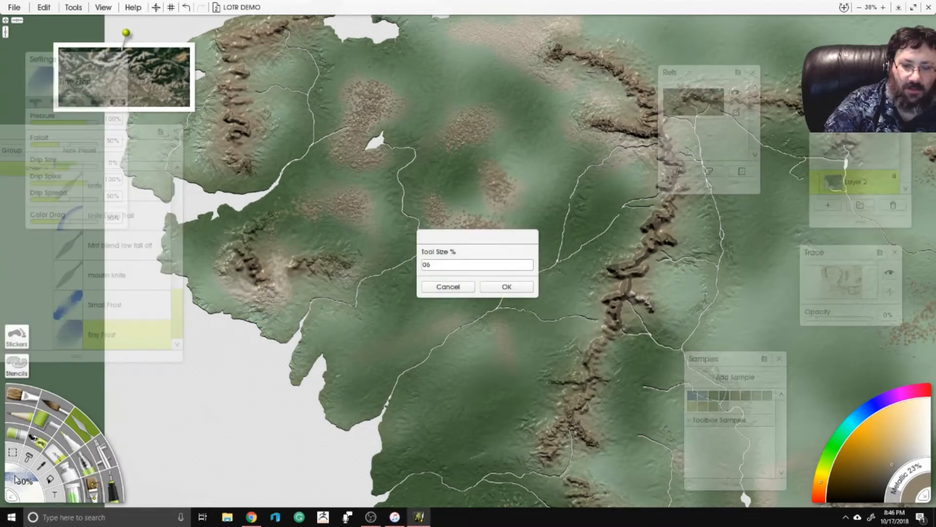
pyautogui.write('10')
pyautogui.press('Return')
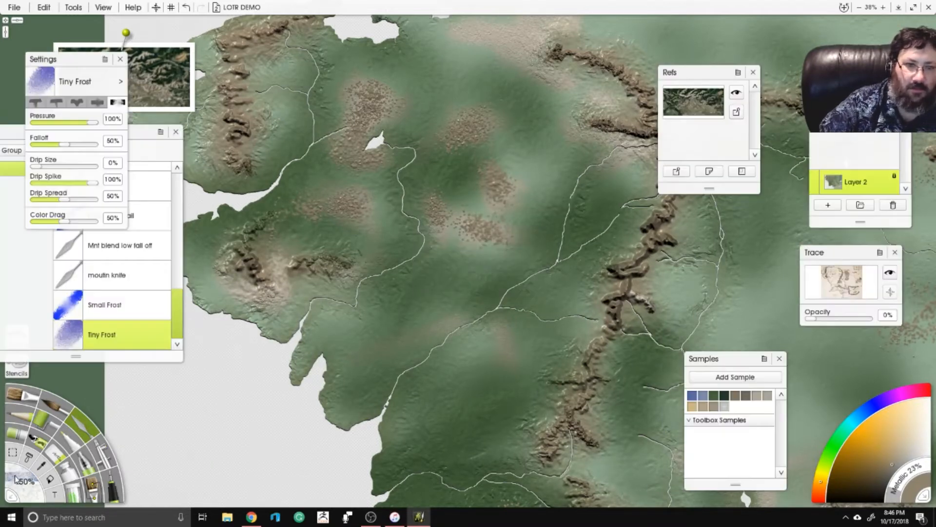
pyautogui.moveTo(92, 122); pyautogui.dragTo(71, 123)
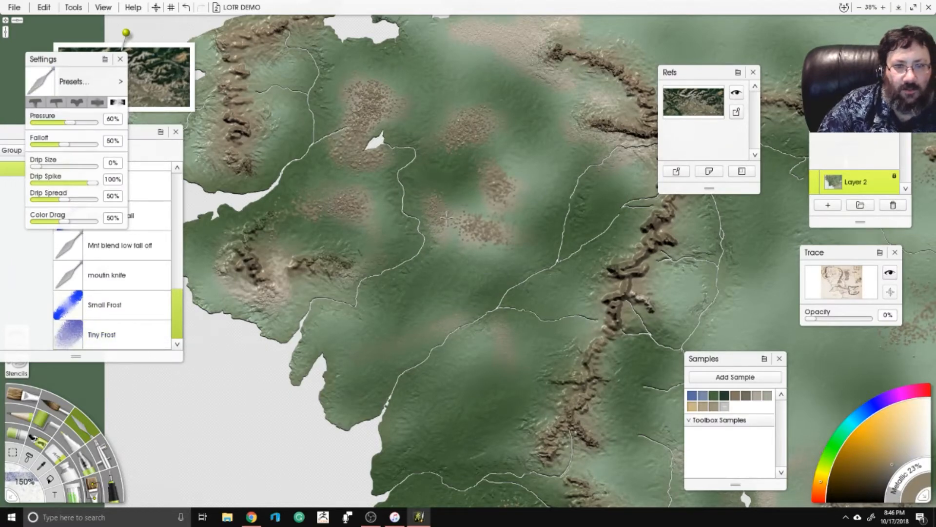
# Smudge the brown glitter on the hills around the northwestern lake into the surrounding land with the Tiny Frost knife.
pyautogui.scroll(3, 478, 204)
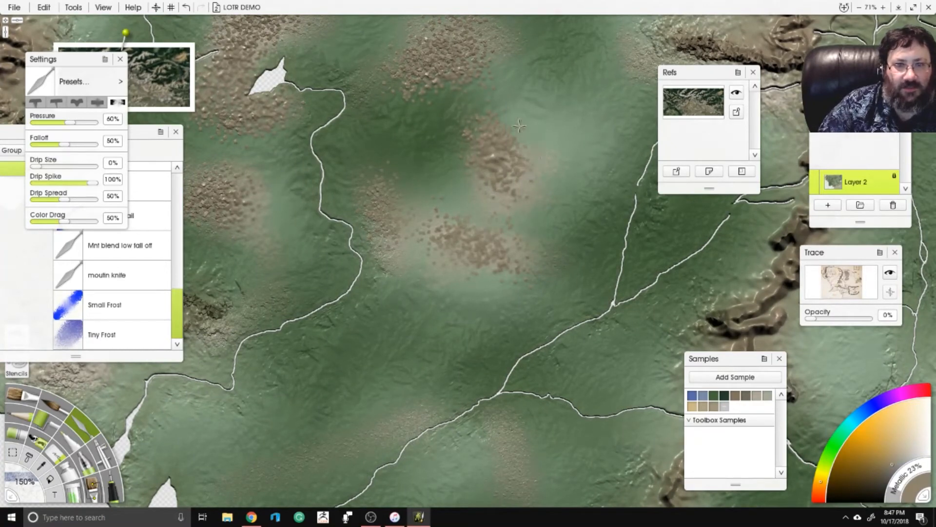
pyautogui.moveTo(360, 149); pyautogui.dragTo(362, 287)
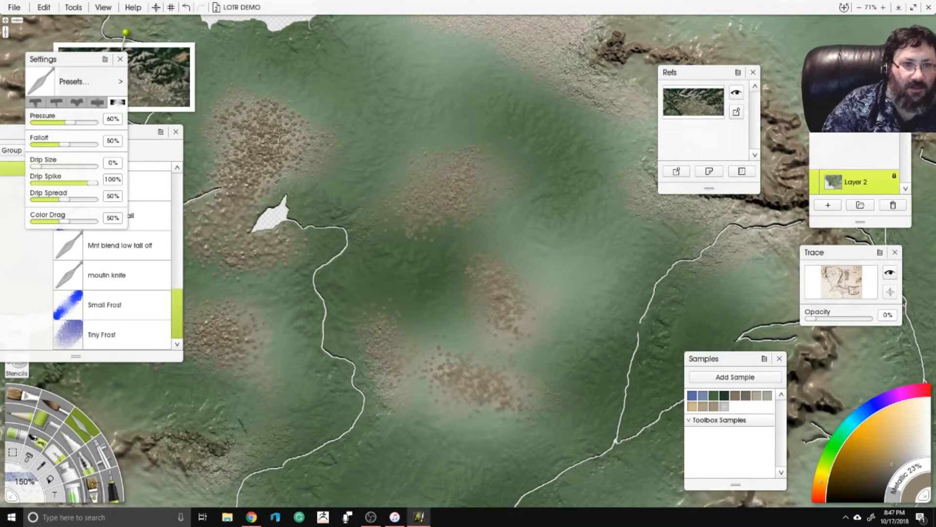
pyautogui.moveTo(265, 300); pyautogui.dragTo(399, 228)
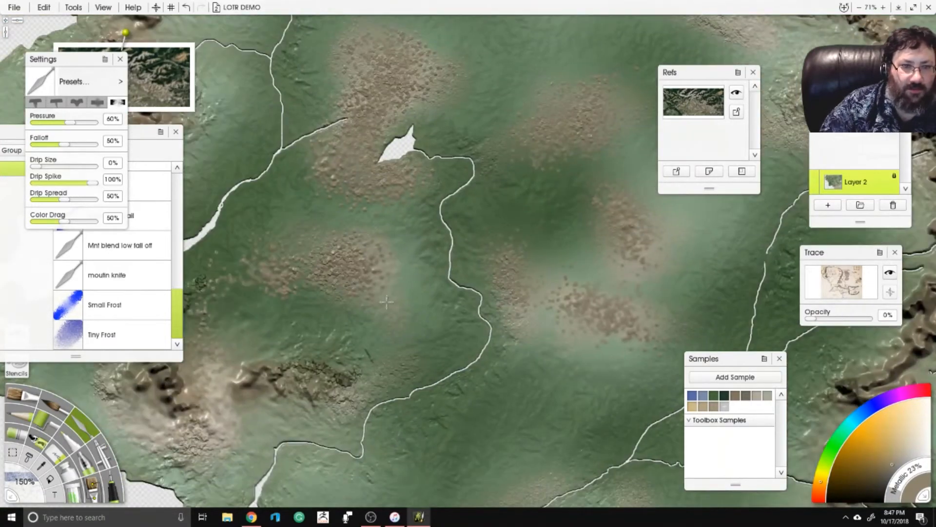
pyautogui.moveTo(250, 270); pyautogui.dragTo(381, 162)
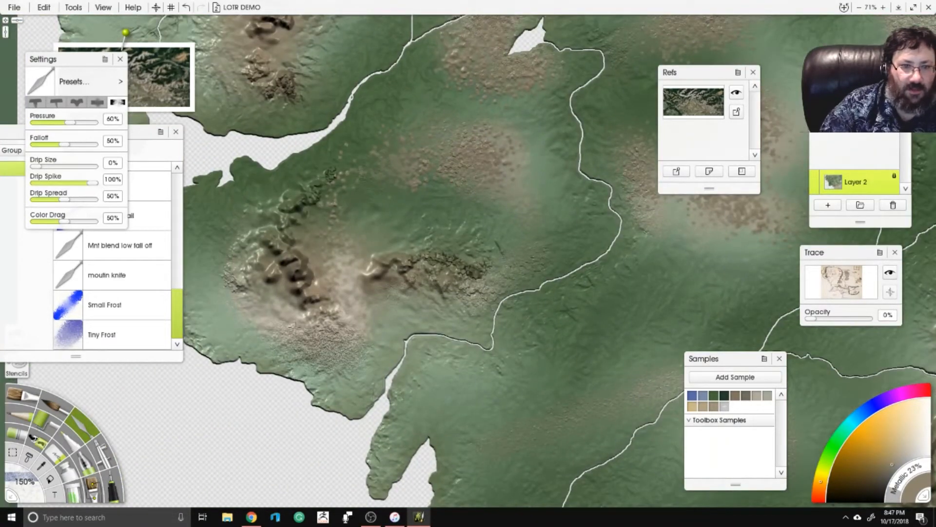
pyautogui.scroll(-3, 449, 321)
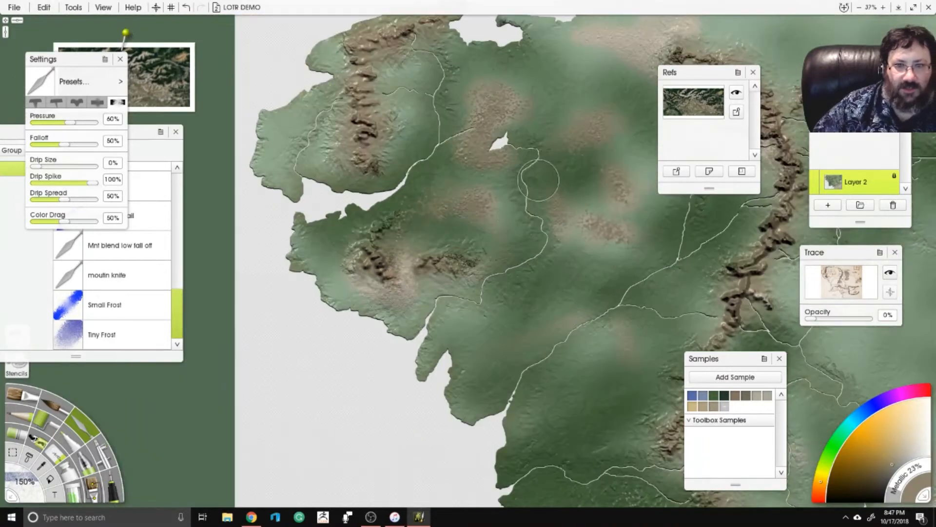
# Smudge the glitter on the southern coastal hills and across the sandy lands south of Mordor.
pyautogui.moveTo(480, 291); pyautogui.dragTo(477, 236)
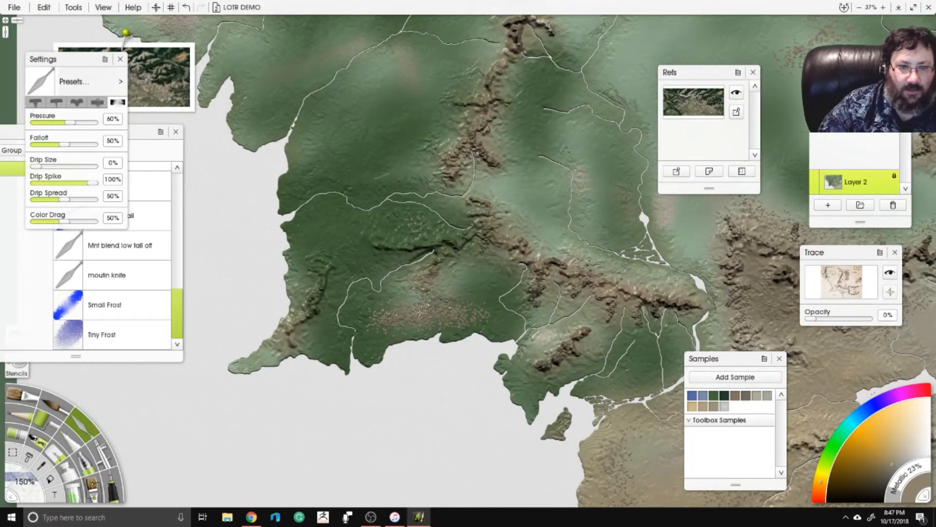
pyautogui.moveTo(568, 246); pyautogui.dragTo(432, 115)
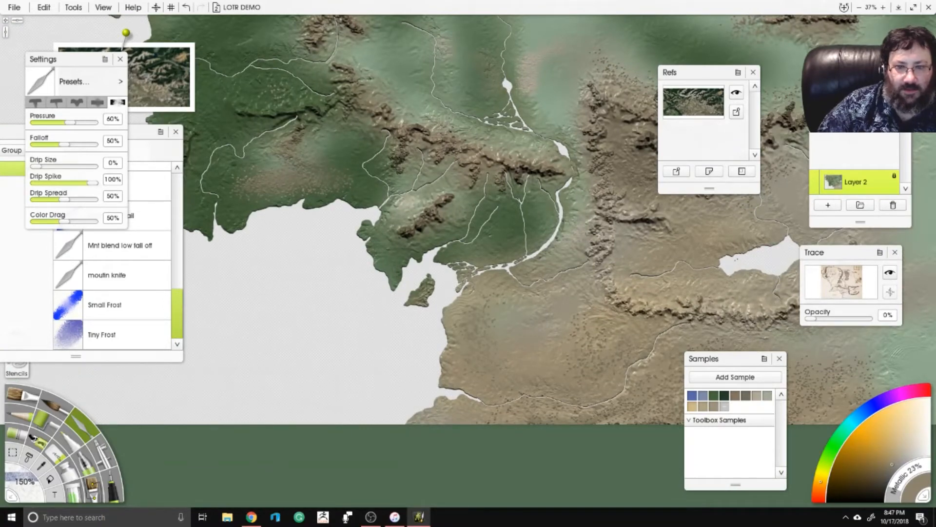
pyautogui.moveTo(599, 344)
pyautogui.mouseDown()
pyautogui.moveTo(623, 327)
pyautogui.moveTo(398, 290)
pyautogui.mouseUp()
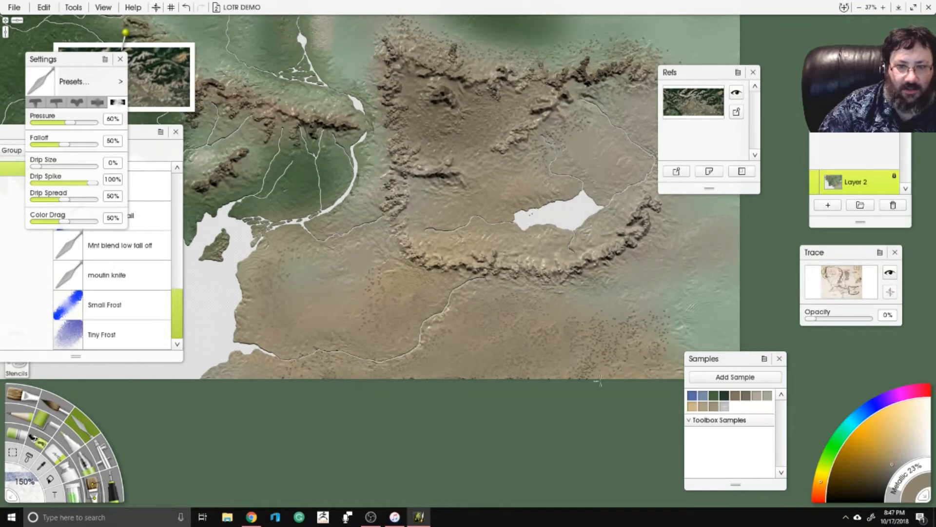
pyautogui.moveTo(670, 365)
pyautogui.mouseDown()
pyautogui.moveTo(637, 325)
pyautogui.moveTo(594, 318)
pyautogui.mouseUp()
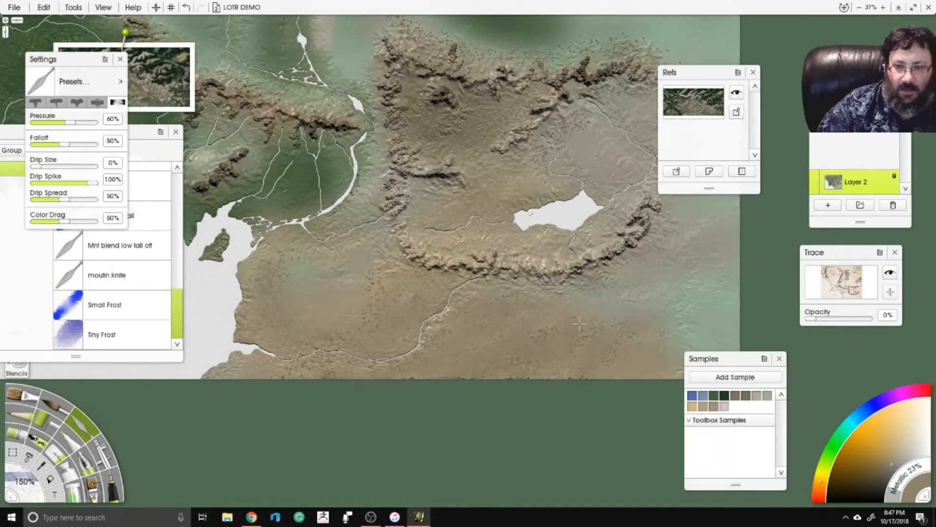
pyautogui.moveTo(459, 163); pyautogui.dragTo(422, 381)
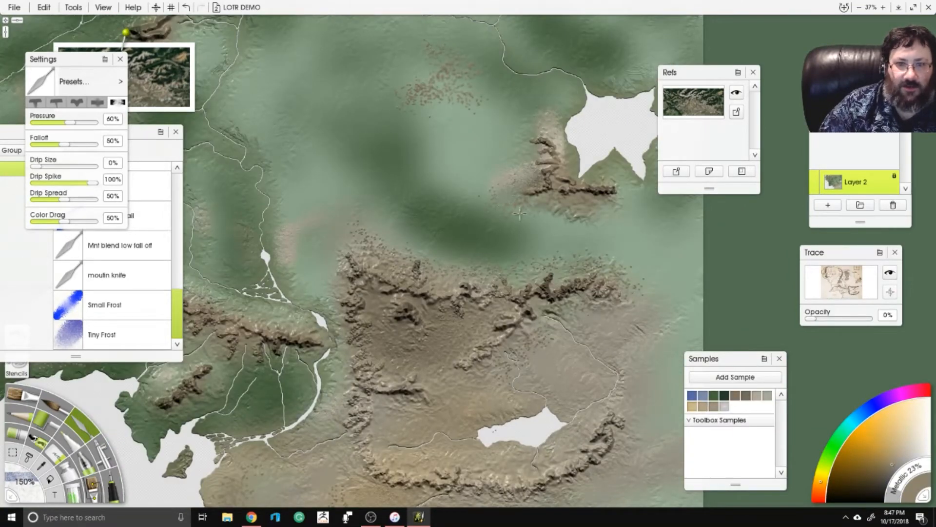
# Smudge the scattered brown glitter on the plains west of the inland sea into the green land with the Tiny Frost knife.
pyautogui.moveTo(446, 64); pyautogui.dragTo(473, 189)
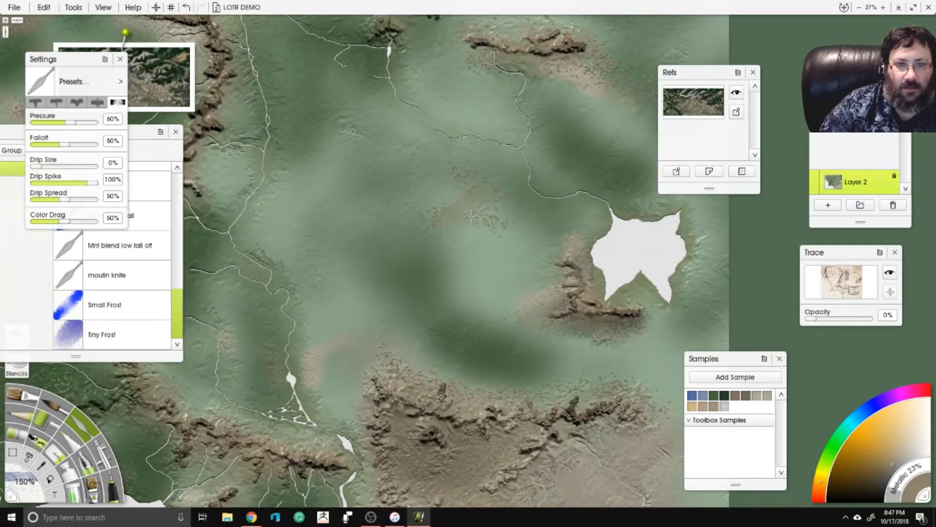
pyautogui.moveTo(448, 136); pyautogui.dragTo(428, 283)
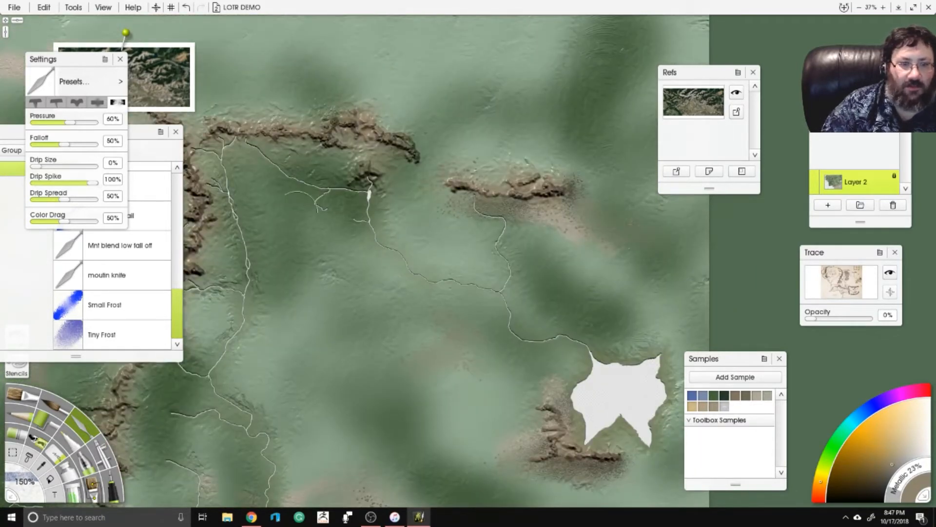
pyautogui.scroll(-3, 347, 298)
pyautogui.moveTo(347, 298); pyautogui.dragTo(446, 285)
pyautogui.scroll(2, 447, 286)
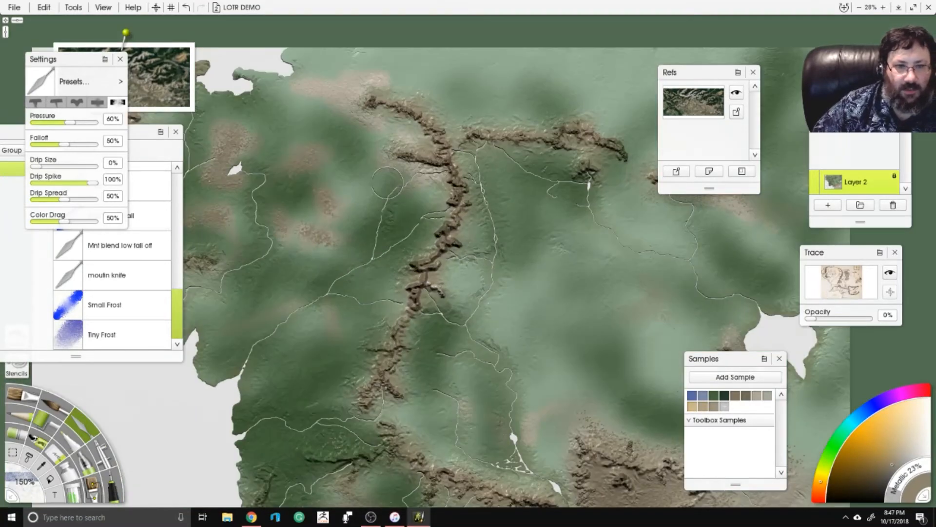
pyautogui.moveTo(423, 189); pyautogui.dragTo(558, 225)
pyautogui.scroll(4, 465, 253)
pyautogui.moveTo(429, 190); pyautogui.dragTo(462, 192)
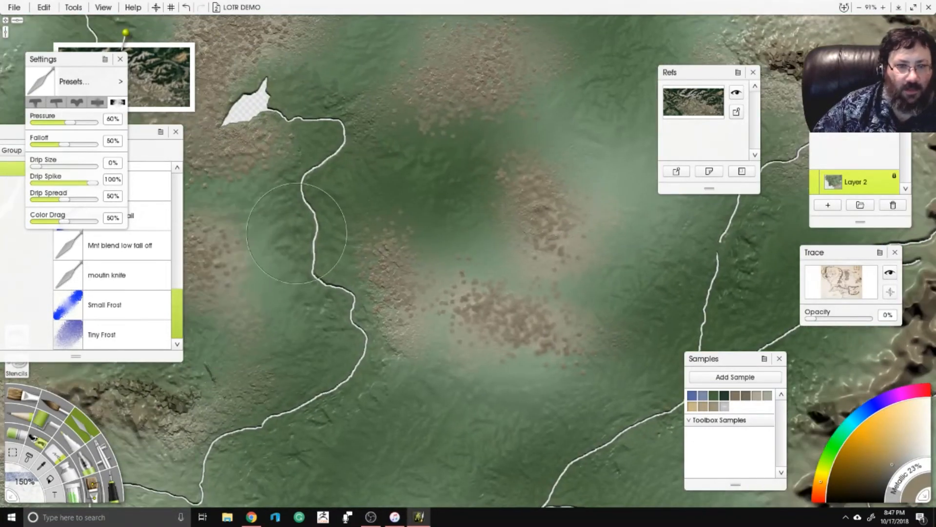
# Switch the palette knife to the Harsh Chaos preset at 150% size.
pyautogui.scroll(-3, 446, 186)
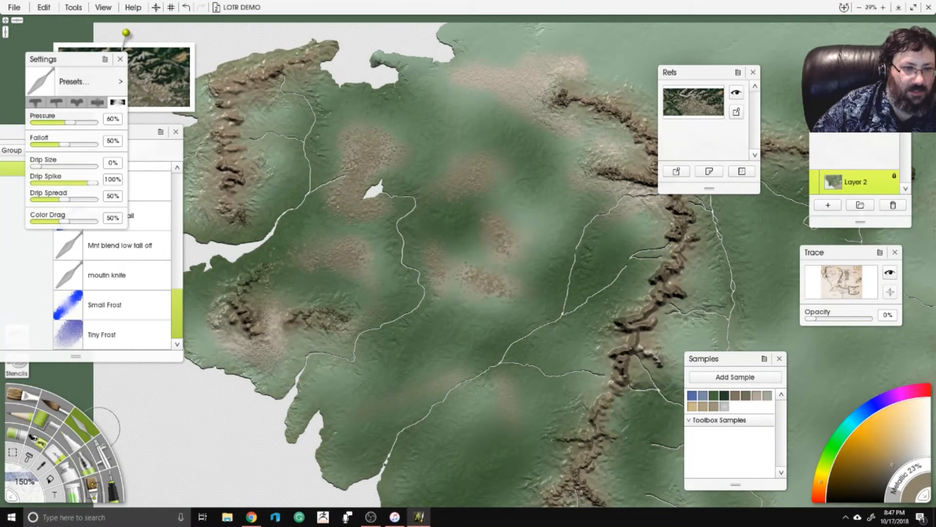
pyautogui.scroll(5, 141, 285)
pyautogui.scroll(-3, 142, 285)
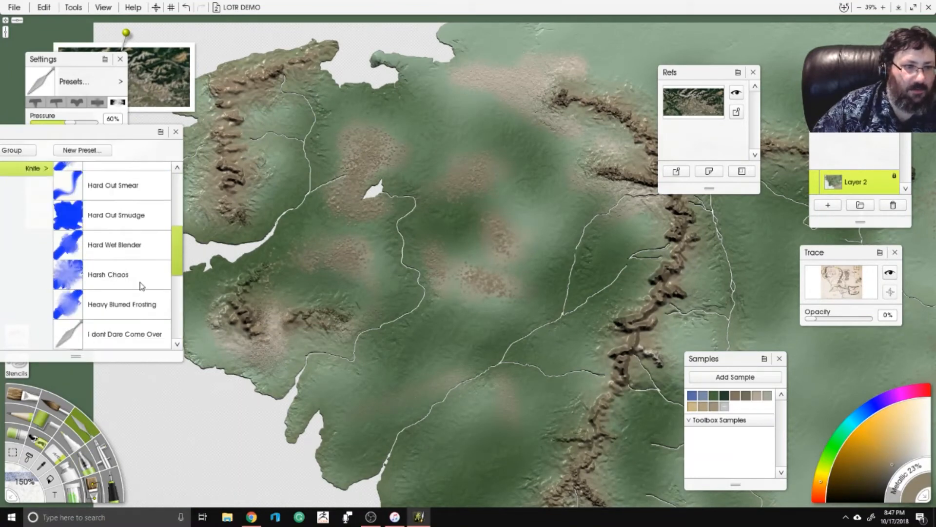
pyautogui.click(140, 282)
pyautogui.click(20, 491)
pyautogui.write('15')
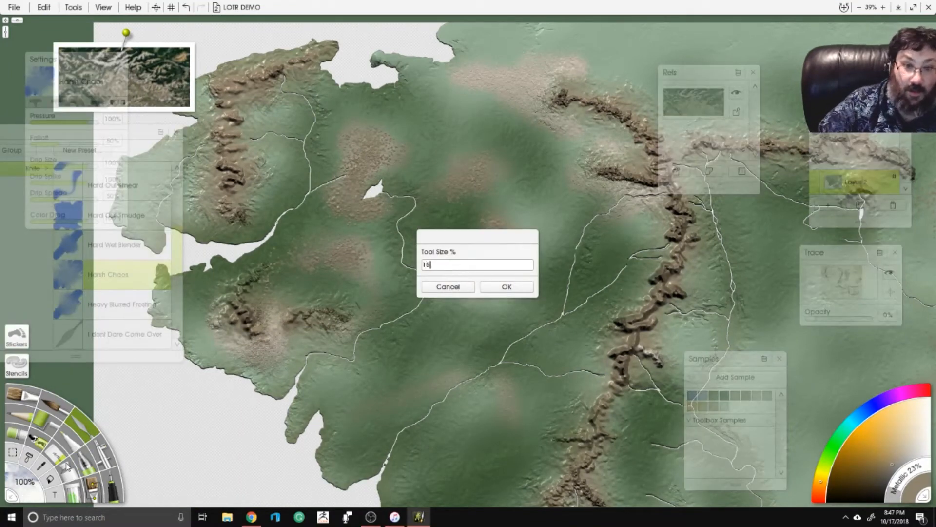
pyautogui.write('0')
pyautogui.press('Return')
# Enlarge the Harsh Chaos knife to 250% for the mountains south of the northwestern gulf.
pyautogui.scroll(5, 377, 410)
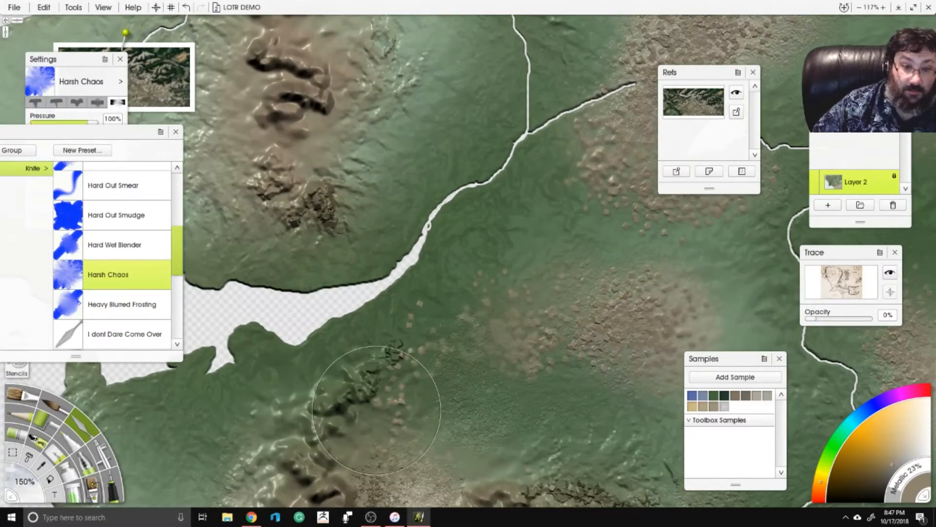
pyautogui.moveTo(377, 409)
pyautogui.mouseDown()
pyautogui.moveTo(419, 271)
pyautogui.moveTo(422, 281)
pyautogui.moveTo(372, 259)
pyautogui.mouseUp()
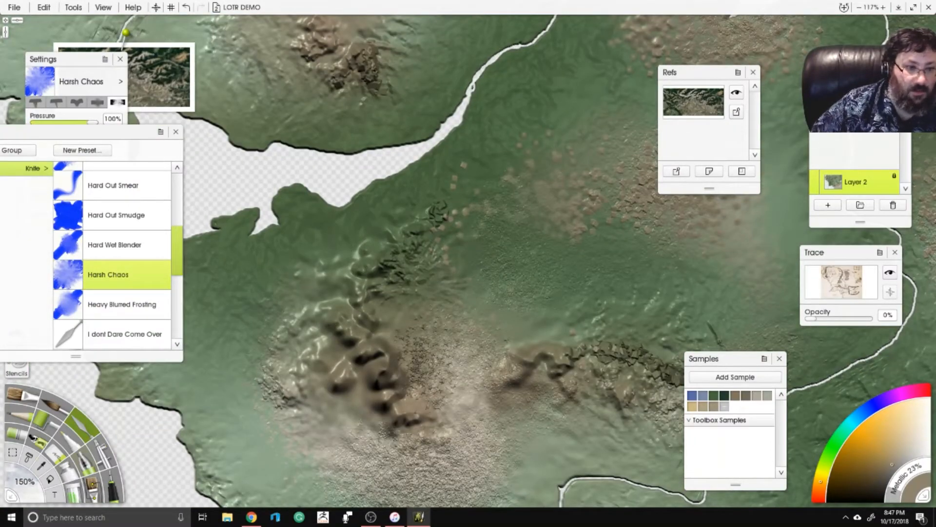
pyautogui.click(29, 484)
pyautogui.write('250')
pyautogui.press('Return')
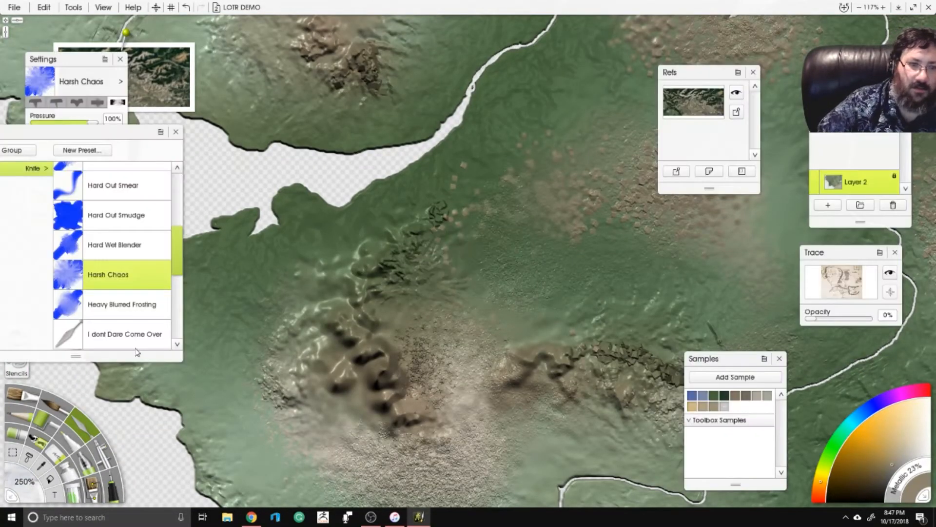
# Roughen and blend the two ridges south of the northwestern gulf into the surrounding land with the Harsh Chaos knife.
pyautogui.moveTo(292, 253); pyautogui.dragTo(340, 240)
pyautogui.moveTo(300, 333)
pyautogui.mouseDown()
pyautogui.moveTo(314, 397)
pyautogui.moveTo(347, 428)
pyautogui.moveTo(379, 446)
pyautogui.moveTo(439, 444)
pyautogui.mouseUp()
pyautogui.moveTo(429, 390); pyautogui.dragTo(420, 324)
pyautogui.moveTo(414, 356)
pyautogui.mouseDown()
pyautogui.moveTo(398, 334)
pyautogui.moveTo(429, 341)
pyautogui.mouseUp()
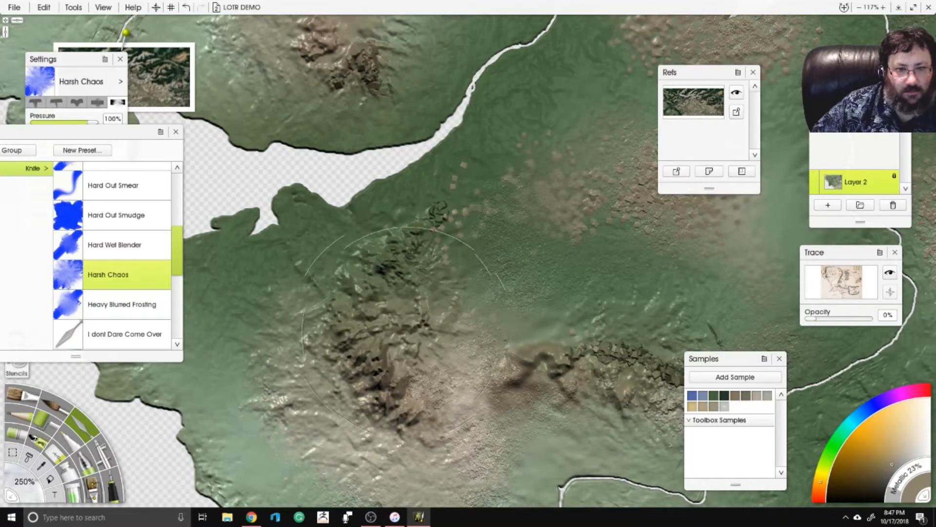
pyautogui.moveTo(515, 423); pyautogui.dragTo(412, 276)
pyautogui.moveTo(451, 247); pyautogui.dragTo(548, 288)
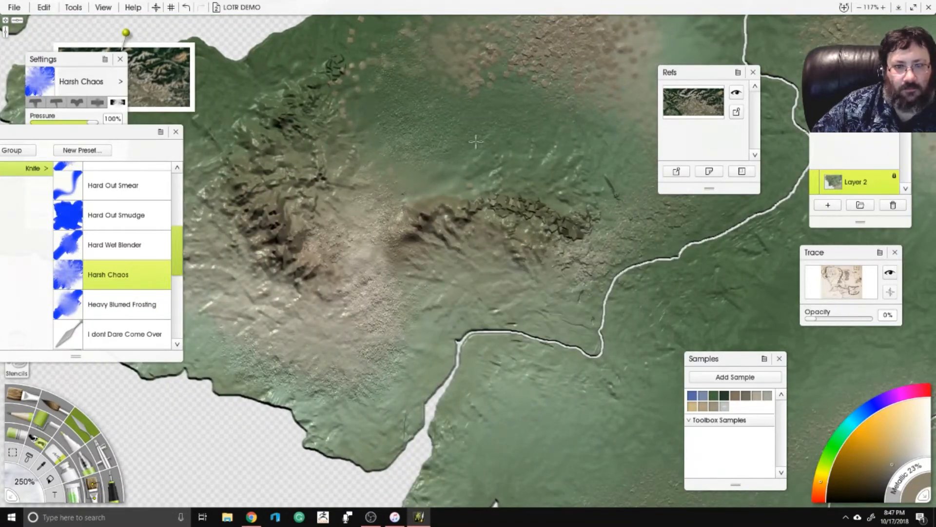
pyautogui.moveTo(474, 144); pyautogui.dragTo(541, 180)
# Blend the long mountain range on the northwestern peninsula north of the gulf, including its northern coastal arm.
pyautogui.scroll(-6, 458, 168)
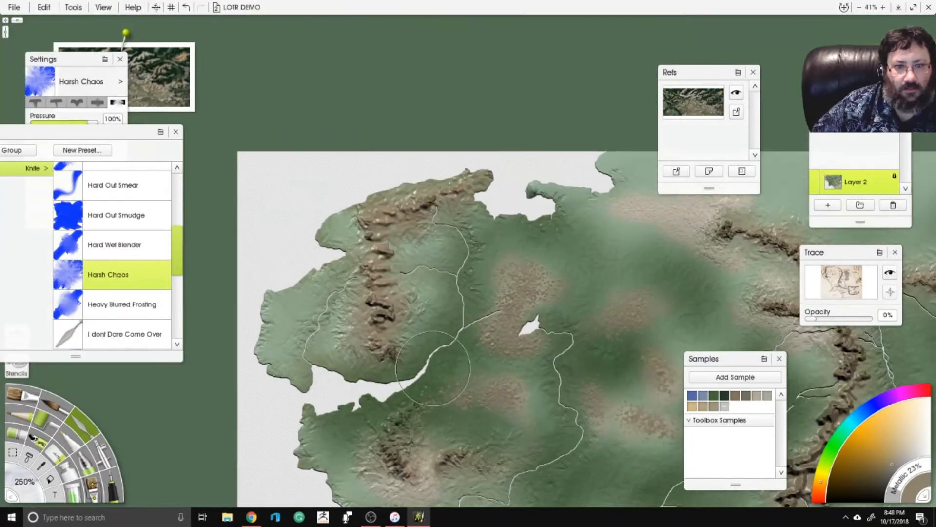
pyautogui.scroll(3, 433, 368)
pyautogui.moveTo(370, 365); pyautogui.dragTo(344, 372)
pyautogui.moveTo(358, 324); pyautogui.dragTo(312, 294)
pyautogui.moveTo(270, 330)
pyautogui.mouseDown()
pyautogui.moveTo(288, 371)
pyautogui.moveTo(284, 420)
pyautogui.mouseUp()
pyautogui.moveTo(360, 251)
pyautogui.mouseDown()
pyautogui.moveTo(360, 215)
pyautogui.moveTo(390, 200)
pyautogui.mouseUp()
pyautogui.moveTo(387, 105)
pyautogui.mouseDown()
pyautogui.moveTo(378, 134)
pyautogui.moveTo(295, 155)
pyautogui.moveTo(270, 174)
pyautogui.moveTo(264, 229)
pyautogui.mouseUp()
pyautogui.moveTo(370, 138); pyautogui.dragTo(442, 146)
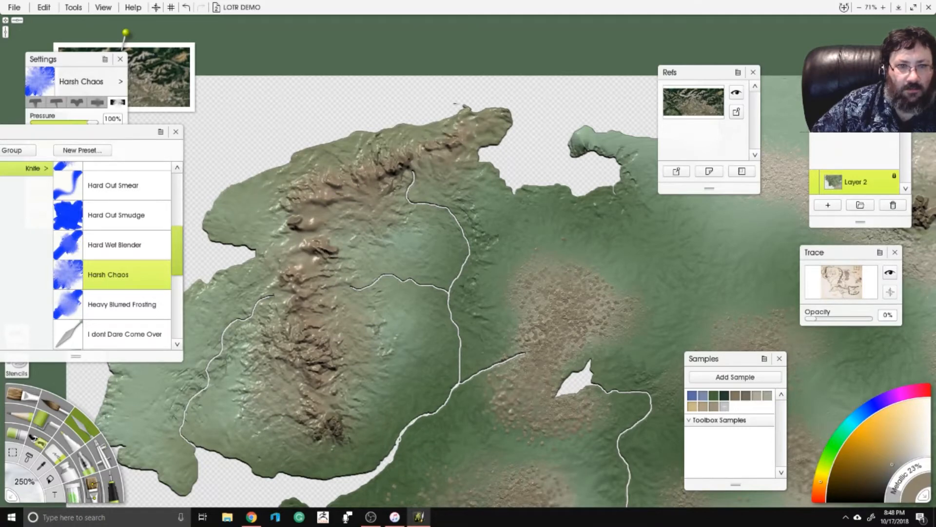
pyautogui.moveTo(512, 133); pyautogui.dragTo(448, 163)
pyautogui.moveTo(390, 207); pyautogui.dragTo(371, 196)
pyautogui.moveTo(419, 244); pyautogui.dragTo(366, 208)
# Blend the northern end of the central mountain chain and its western spur into the surrounding land.
pyautogui.scroll(-2, 370, 209)
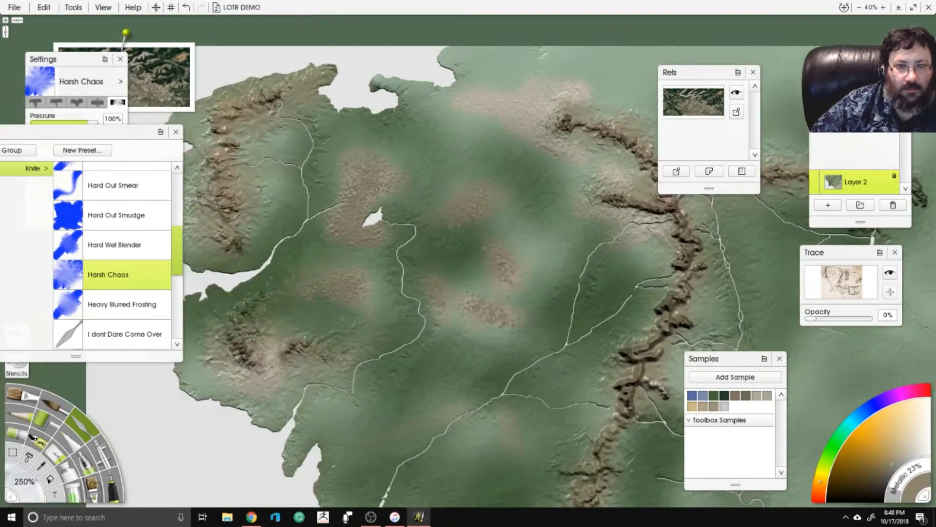
pyautogui.moveTo(644, 161); pyautogui.dragTo(498, 222)
pyautogui.scroll(2, 497, 222)
pyautogui.moveTo(463, 167)
pyautogui.mouseDown()
pyautogui.moveTo(390, 147)
pyautogui.moveTo(332, 166)
pyautogui.moveTo(410, 102)
pyautogui.moveTo(523, 113)
pyautogui.moveTo(549, 165)
pyautogui.moveTo(619, 234)
pyautogui.mouseUp()
pyautogui.moveTo(450, 263)
pyautogui.mouseDown()
pyautogui.moveTo(417, 257)
pyautogui.moveTo(444, 314)
pyautogui.moveTo(591, 312)
pyautogui.moveTo(481, 295)
pyautogui.moveTo(593, 322)
pyautogui.moveTo(519, 232)
pyautogui.moveTo(447, 238)
pyautogui.moveTo(461, 266)
pyautogui.mouseUp()
pyautogui.moveTo(487, 357); pyautogui.dragTo(422, 216)
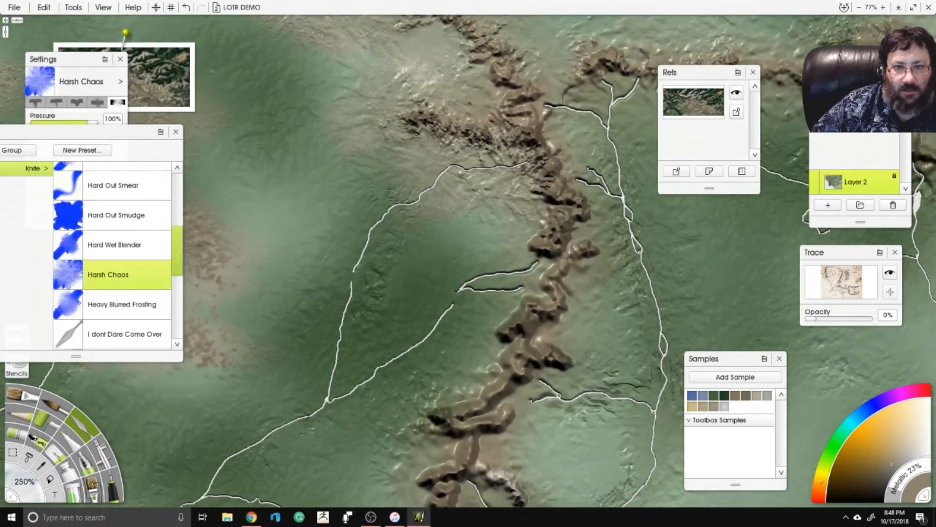
# Drag the western flank of the central mountain chain into jagged foothills, working down to its forked southern end.
pyautogui.moveTo(498, 212)
pyautogui.mouseDown()
pyautogui.moveTo(525, 205)
pyautogui.moveTo(495, 320)
pyautogui.moveTo(466, 364)
pyautogui.mouseUp()
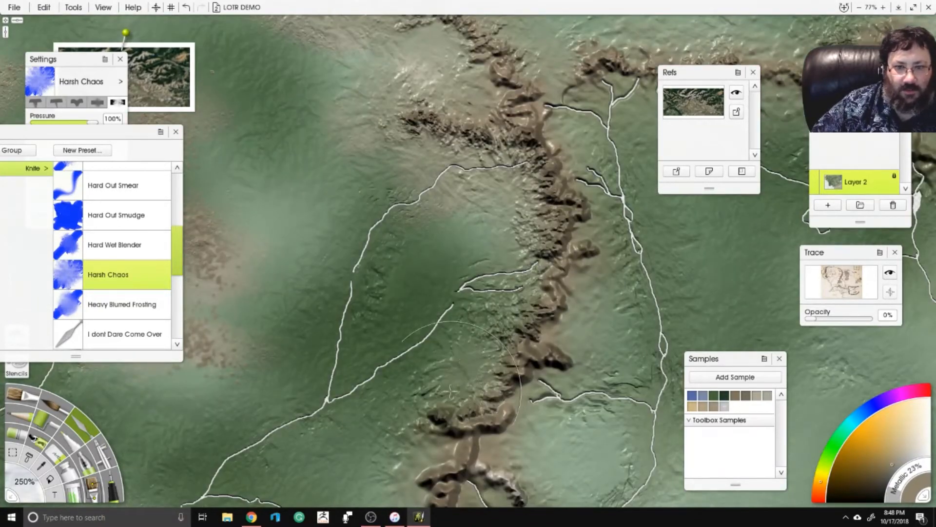
pyautogui.moveTo(422, 418)
pyautogui.mouseDown()
pyautogui.moveTo(445, 324)
pyautogui.moveTo(442, 337)
pyautogui.mouseUp()
pyautogui.moveTo(441, 395)
pyautogui.mouseDown()
pyautogui.moveTo(444, 299)
pyautogui.moveTo(431, 350)
pyautogui.moveTo(401, 382)
pyautogui.moveTo(393, 420)
pyautogui.mouseUp()
pyautogui.moveTo(368, 473); pyautogui.dragTo(395, 295)
pyautogui.moveTo(394, 296); pyautogui.dragTo(340, 372)
pyautogui.moveTo(393, 429); pyautogui.dragTo(401, 402)
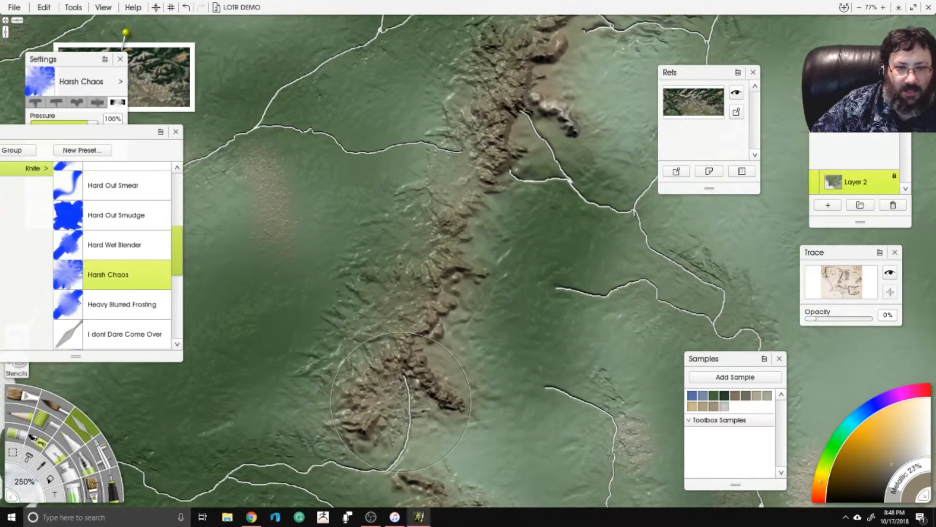
pyautogui.moveTo(474, 355); pyautogui.dragTo(449, 307)
pyautogui.moveTo(328, 298)
pyautogui.mouseDown()
pyautogui.moveTo(351, 301)
pyautogui.moveTo(366, 268)
pyautogui.mouseUp()
pyautogui.moveTo(377, 231); pyautogui.dragTo(434, 211)
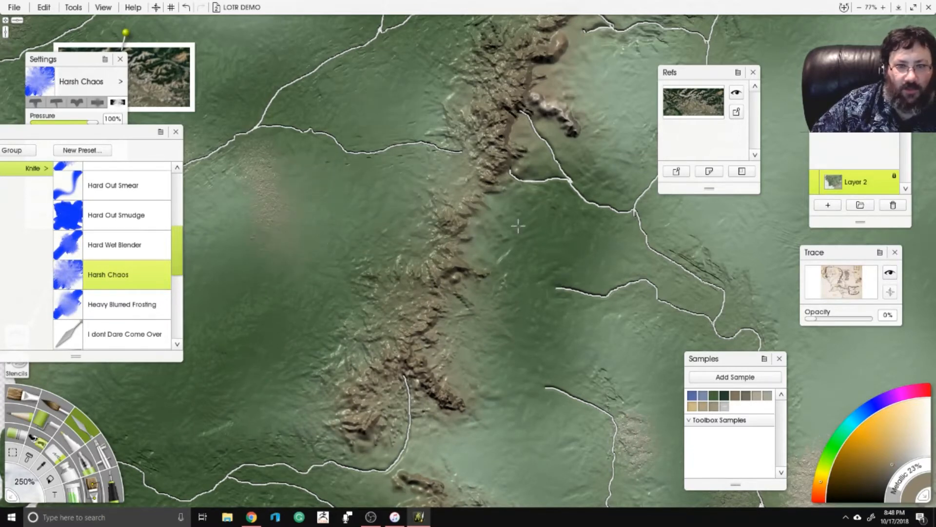
# Blend the eastern flank of the central mountain chain, including its short spur, northward to the junction with the northern range.
pyautogui.moveTo(565, 219); pyautogui.dragTo(417, 414)
pyautogui.moveTo(410, 358)
pyautogui.mouseDown()
pyautogui.moveTo(413, 283)
pyautogui.moveTo(476, 218)
pyautogui.mouseUp()
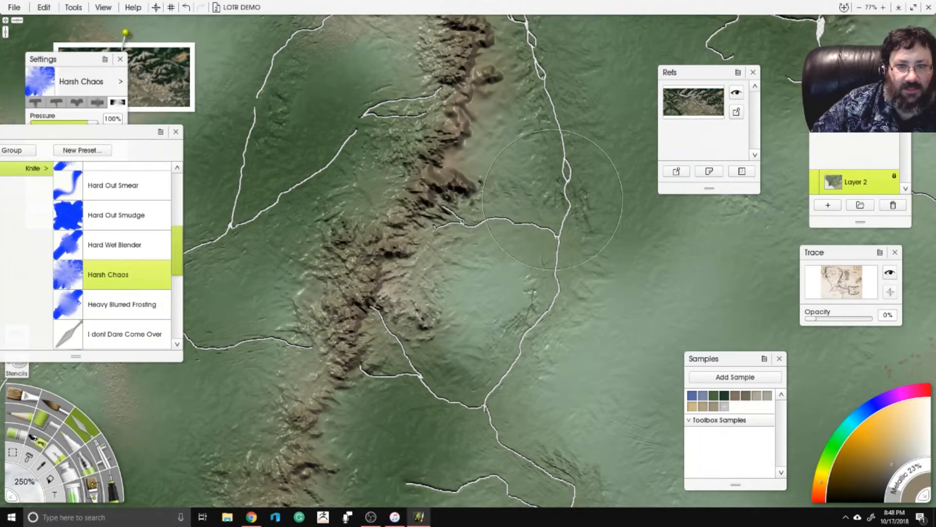
pyautogui.moveTo(529, 167); pyautogui.dragTo(517, 258)
pyautogui.moveTo(443, 261); pyautogui.dragTo(469, 182)
pyautogui.moveTo(482, 129)
pyautogui.mouseDown()
pyautogui.moveTo(491, 167)
pyautogui.moveTo(478, 254)
pyautogui.mouseUp()
pyautogui.moveTo(475, 246)
pyautogui.mouseDown()
pyautogui.moveTo(469, 215)
pyautogui.moveTo(434, 163)
pyautogui.moveTo(544, 123)
pyautogui.moveTo(564, 134)
pyautogui.mouseUp()
pyautogui.moveTo(441, 155); pyautogui.dragTo(385, 92)
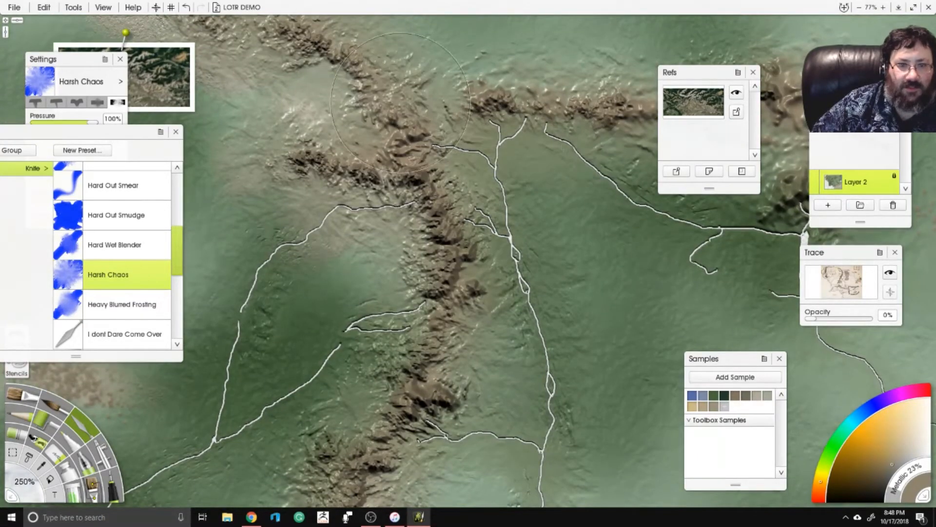
# Blend the east-west northern mountain range into the land on both its northern and southern sides.
pyautogui.scroll(-5, 467, 175)
pyautogui.scroll(4, 467, 175)
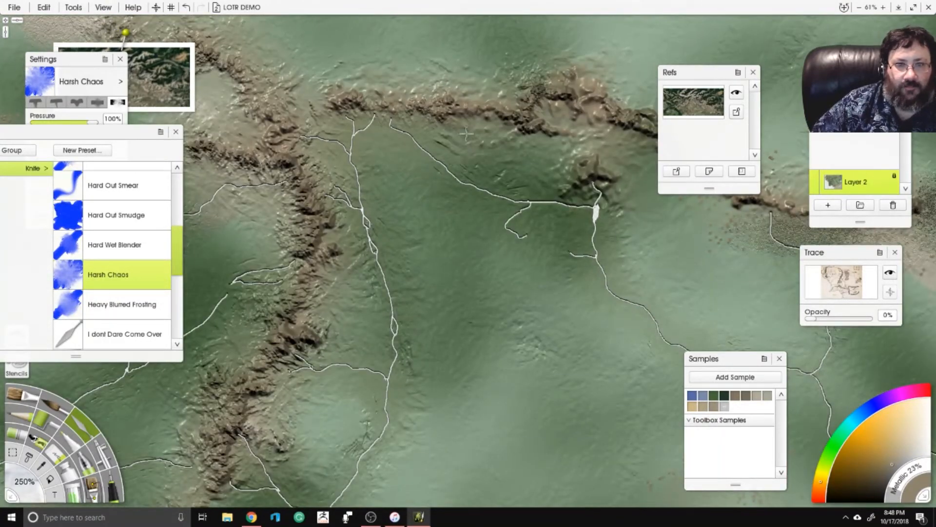
pyautogui.moveTo(466, 133); pyautogui.dragTo(507, 129)
pyautogui.moveTo(439, 85); pyautogui.dragTo(485, 78)
pyautogui.moveTo(541, 139)
pyautogui.mouseDown()
pyautogui.moveTo(573, 109)
pyautogui.moveTo(605, 134)
pyautogui.moveTo(304, 193)
pyautogui.mouseUp()
pyautogui.moveTo(315, 141)
pyautogui.mouseDown()
pyautogui.moveTo(374, 193)
pyautogui.moveTo(493, 242)
pyautogui.moveTo(634, 234)
pyautogui.mouseUp()
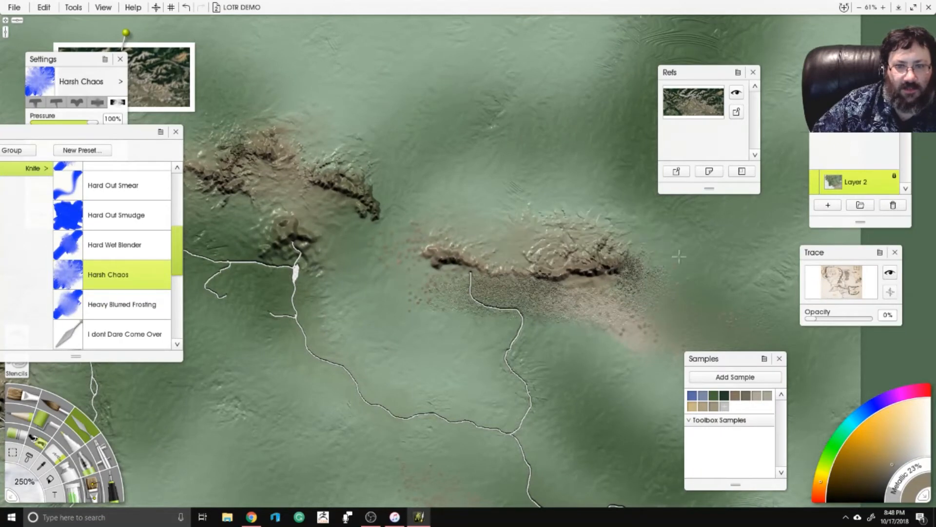
# Blend the isolated ridge east of the northern range and the glitter along its southern slope.
pyautogui.moveTo(679, 256)
pyautogui.mouseDown()
pyautogui.moveTo(645, 289)
pyautogui.moveTo(564, 286)
pyautogui.moveTo(526, 298)
pyautogui.moveTo(389, 252)
pyautogui.mouseUp()
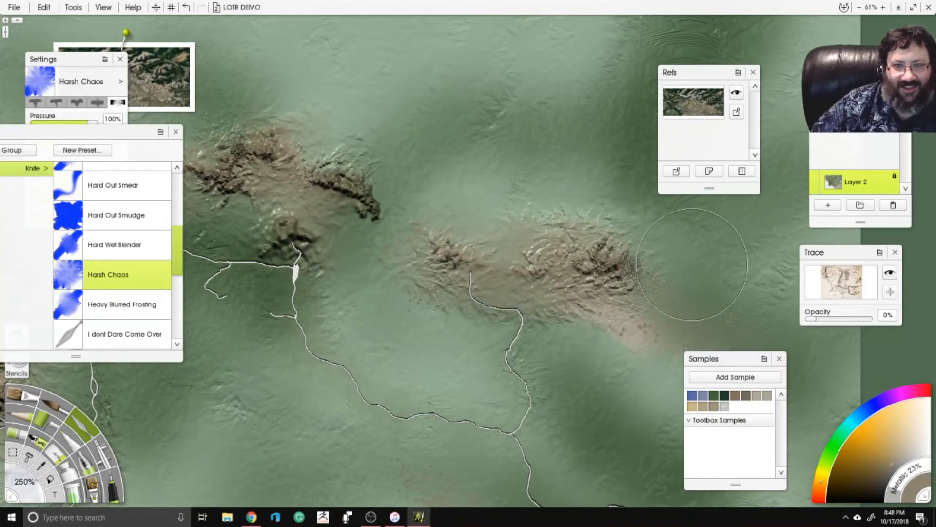
pyautogui.moveTo(668, 273)
pyautogui.mouseDown()
pyautogui.moveTo(622, 295)
pyautogui.moveTo(629, 263)
pyautogui.mouseUp()
pyautogui.moveTo(629, 293); pyautogui.dragTo(635, 211)
# Blend the L-shaped mountains and glitter along the southwestern shore of the inland sea.
pyautogui.scroll(-3, 560, 263)
pyautogui.scroll(3, 548, 408)
pyautogui.moveTo(548, 408); pyautogui.dragTo(492, 151)
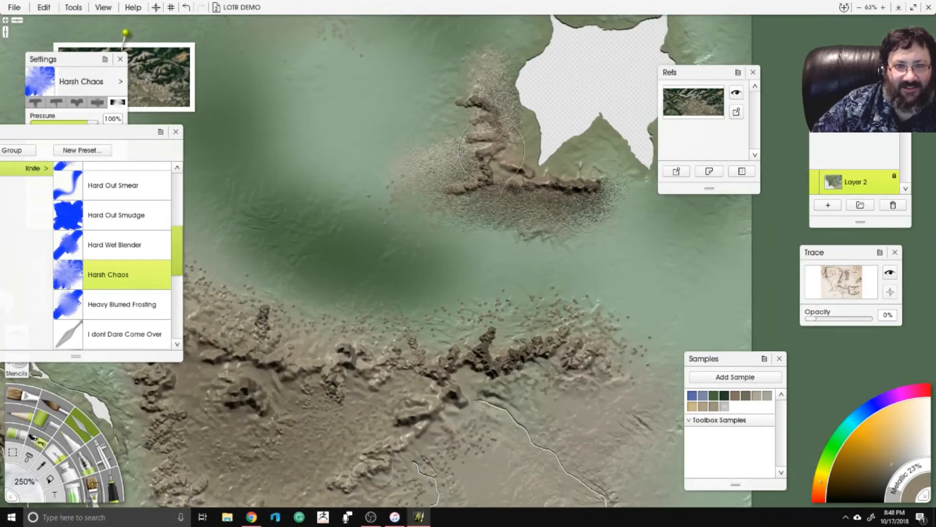
pyautogui.scroll(3, 473, 246)
pyautogui.moveTo(505, 117); pyautogui.dragTo(434, 277)
pyautogui.moveTo(461, 264)
pyautogui.mouseDown()
pyautogui.moveTo(473, 181)
pyautogui.moveTo(392, 224)
pyautogui.moveTo(341, 288)
pyautogui.moveTo(337, 371)
pyautogui.moveTo(438, 353)
pyautogui.moveTo(516, 357)
pyautogui.moveTo(600, 342)
pyautogui.moveTo(639, 314)
pyautogui.mouseUp()
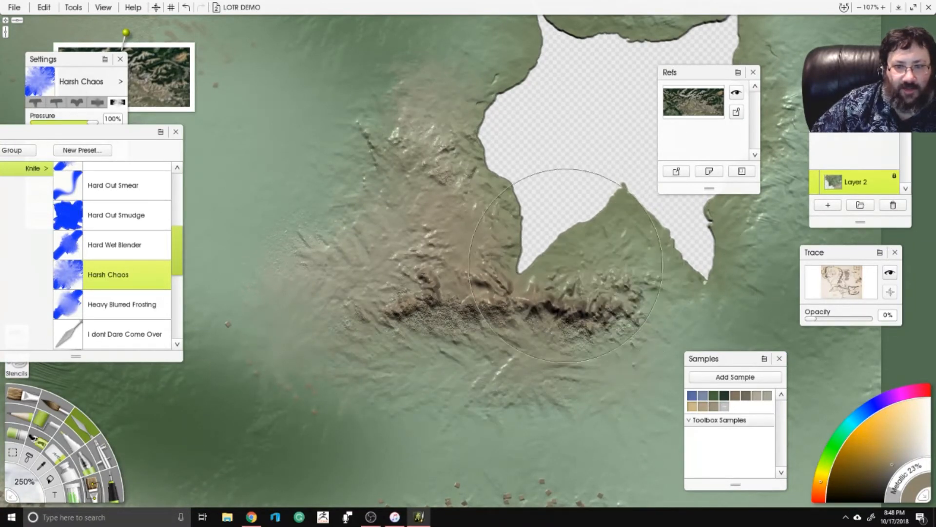
pyautogui.moveTo(572, 315); pyautogui.dragTo(507, 351)
# Blend Mordor's northern mountain wall and the inner ridge branching southwest from it.
pyautogui.scroll(-3, 512, 234)
pyautogui.scroll(2, 512, 234)
pyautogui.moveTo(458, 317)
pyautogui.mouseDown()
pyautogui.moveTo(446, 327)
pyautogui.moveTo(468, 312)
pyautogui.mouseUp()
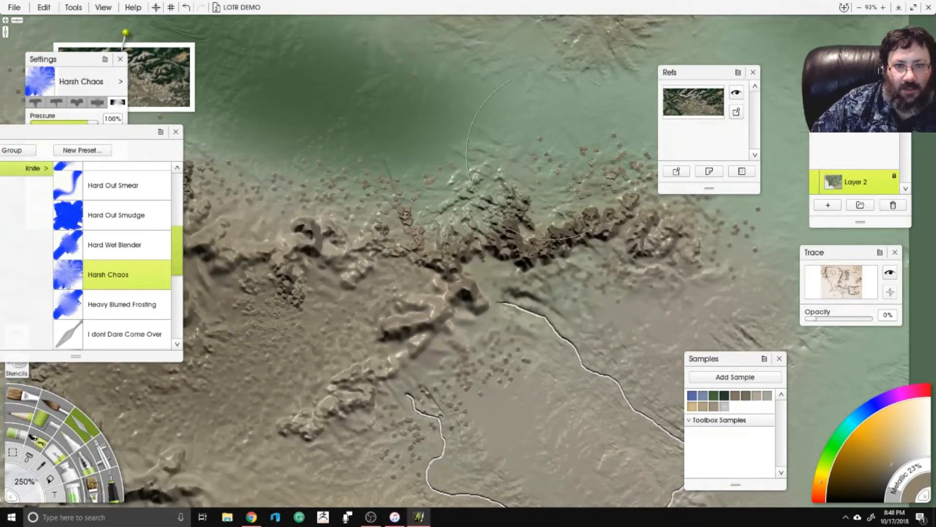
pyautogui.moveTo(541, 161)
pyautogui.mouseDown()
pyautogui.moveTo(574, 184)
pyautogui.moveTo(564, 178)
pyautogui.moveTo(625, 170)
pyautogui.moveTo(741, 214)
pyautogui.mouseUp()
pyautogui.moveTo(711, 290)
pyautogui.mouseDown()
pyautogui.moveTo(582, 271)
pyautogui.moveTo(510, 282)
pyautogui.moveTo(496, 326)
pyautogui.moveTo(464, 339)
pyautogui.moveTo(440, 370)
pyautogui.moveTo(527, 301)
pyautogui.moveTo(491, 321)
pyautogui.mouseUp()
pyautogui.moveTo(453, 442)
pyautogui.mouseDown()
pyautogui.moveTo(609, 429)
pyautogui.moveTo(581, 385)
pyautogui.mouseUp()
# Blend Mordor's northwestern corner, the volcano area, the western mountain wall and the short inner ridge to the south.
pyautogui.moveTo(353, 271)
pyautogui.mouseDown()
pyautogui.moveTo(413, 260)
pyautogui.moveTo(474, 206)
pyautogui.moveTo(409, 173)
pyautogui.moveTo(378, 185)
pyautogui.mouseUp()
pyautogui.moveTo(336, 204); pyautogui.dragTo(553, 259)
pyautogui.moveTo(424, 214); pyautogui.dragTo(385, 219)
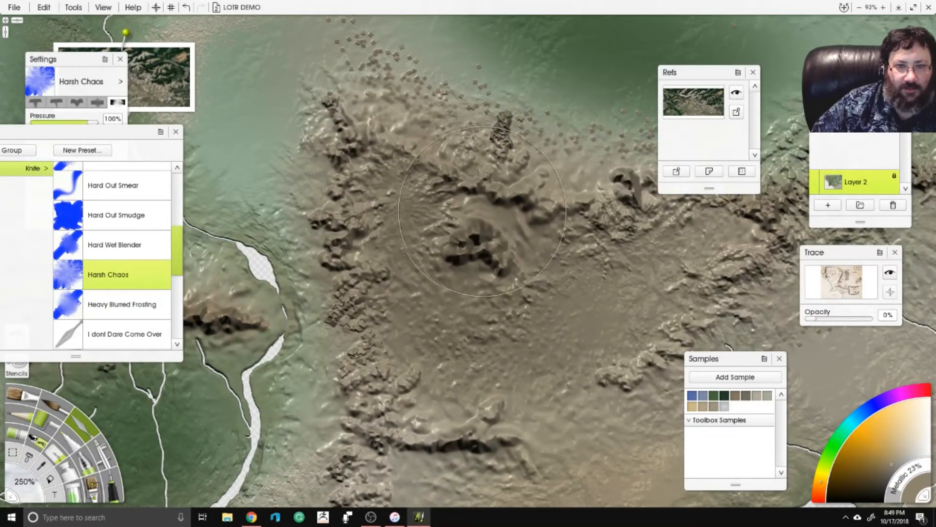
pyautogui.moveTo(482, 211)
pyautogui.mouseDown()
pyautogui.moveTo(538, 224)
pyautogui.moveTo(557, 283)
pyautogui.moveTo(461, 359)
pyautogui.moveTo(459, 390)
pyautogui.moveTo(505, 385)
pyautogui.moveTo(321, 381)
pyautogui.moveTo(303, 121)
pyautogui.mouseUp()
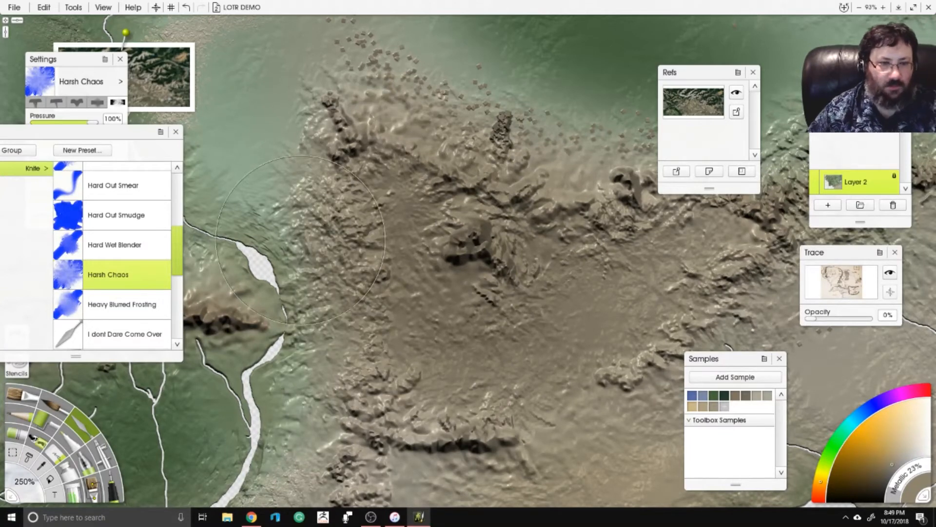
pyautogui.moveTo(301, 240)
pyautogui.mouseDown()
pyautogui.moveTo(289, 325)
pyautogui.moveTo(303, 307)
pyautogui.moveTo(300, 148)
pyautogui.mouseUp()
pyautogui.moveTo(343, 239); pyautogui.dragTo(307, 328)
pyautogui.moveTo(416, 389)
pyautogui.mouseDown()
pyautogui.moveTo(424, 365)
pyautogui.moveTo(496, 366)
pyautogui.mouseUp()
pyautogui.moveTo(824, 319)
pyautogui.mouseDown()
pyautogui.moveTo(863, 320)
pyautogui.moveTo(799, 317)
pyautogui.mouseUp()
# Blend the glitter hills along the rivers west of Mordor and across the plains west of the central mountain chain.
pyautogui.scroll(-5, 658, 265)
pyautogui.moveTo(495, 149); pyautogui.dragTo(659, 290)
pyautogui.scroll(3, 493, 279)
pyautogui.moveTo(493, 278); pyautogui.dragTo(515, 223)
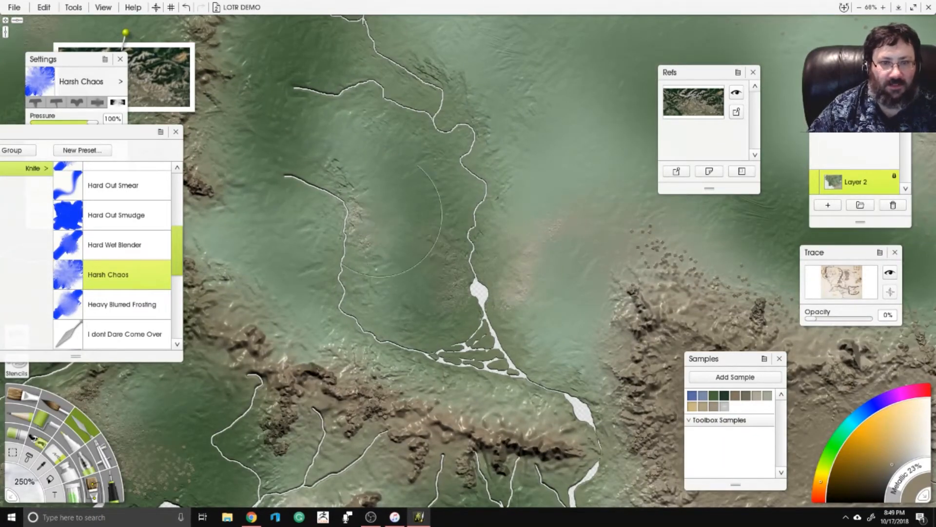
pyautogui.moveTo(380, 214); pyautogui.dragTo(450, 325)
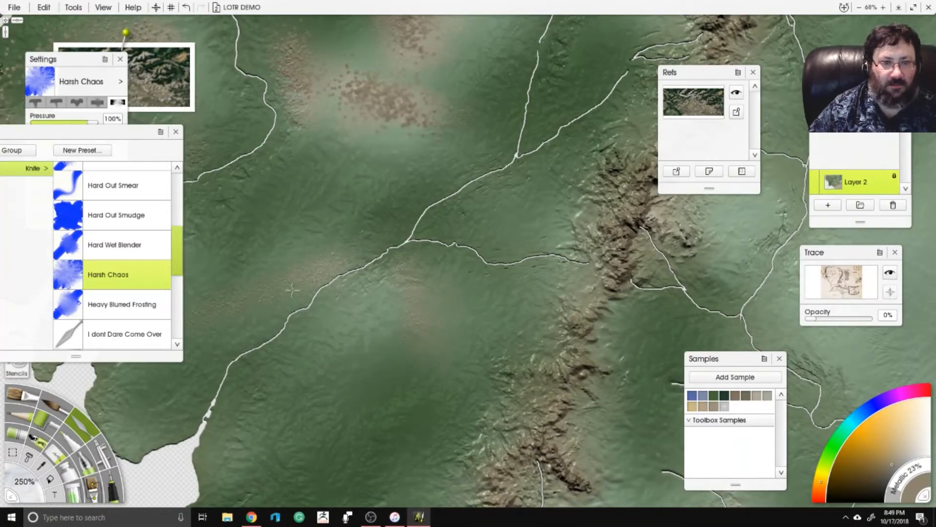
pyautogui.moveTo(426, 145); pyautogui.dragTo(430, 292)
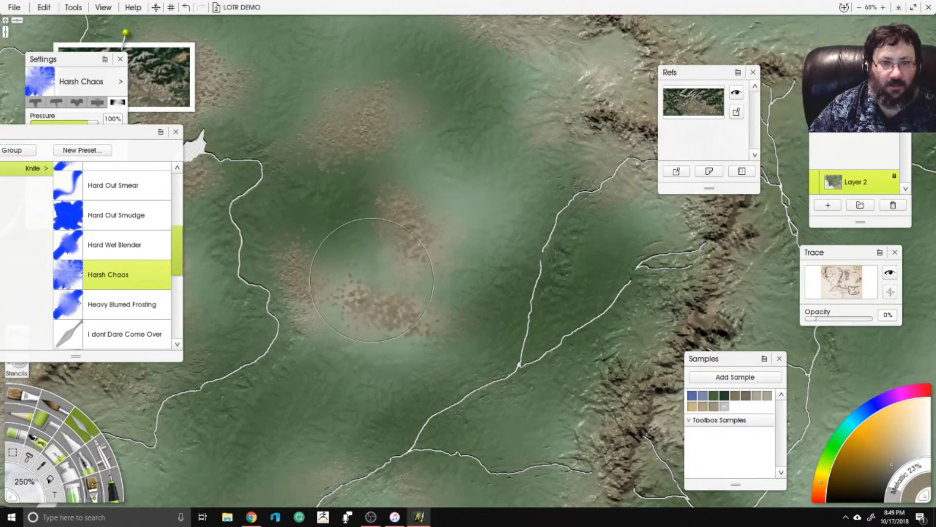
pyautogui.moveTo(291, 269); pyautogui.dragTo(388, 123)
# Blend the glitter hills around the northwestern lake and those south of it toward the coastal mountains.
pyautogui.moveTo(173, 54); pyautogui.dragTo(509, 225)
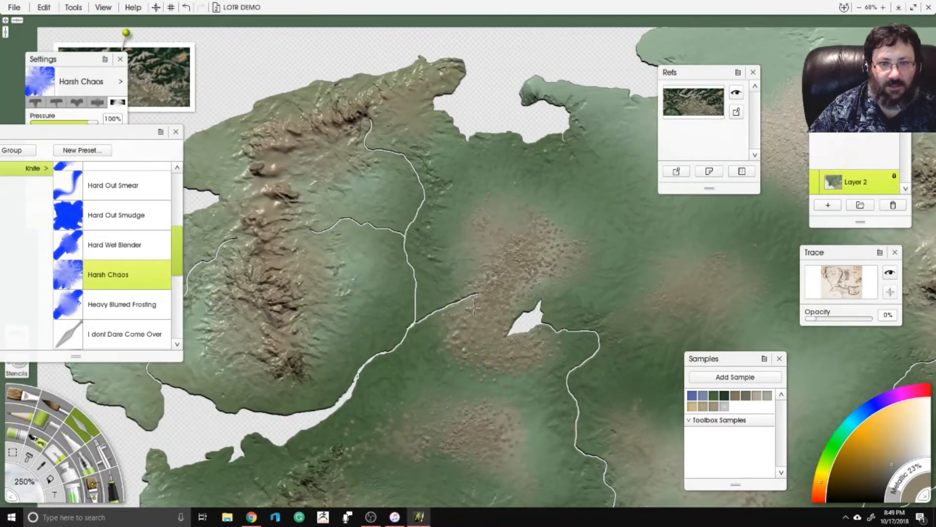
pyautogui.moveTo(473, 308); pyautogui.dragTo(508, 358)
pyautogui.moveTo(556, 262); pyautogui.dragTo(541, 229)
pyautogui.moveTo(490, 382); pyautogui.dragTo(481, 236)
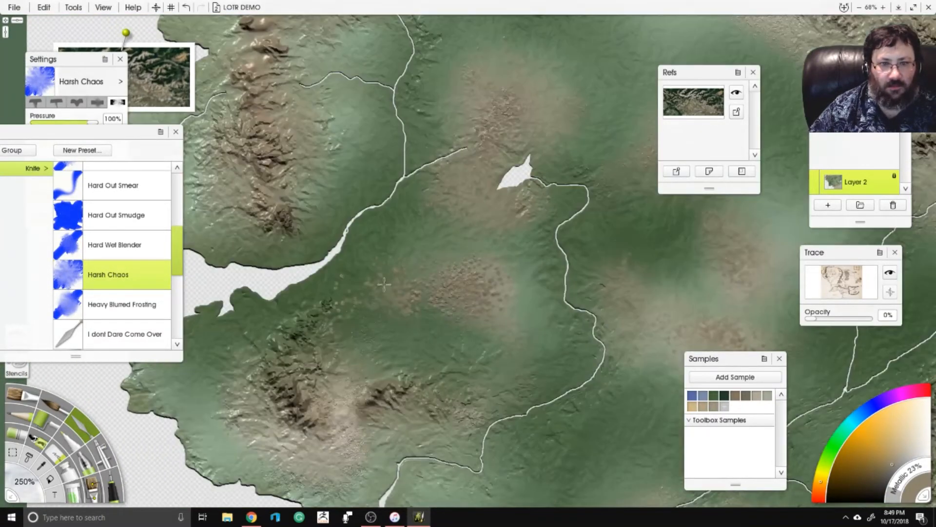
pyautogui.moveTo(426, 275)
pyautogui.mouseDown()
pyautogui.moveTo(481, 298)
pyautogui.moveTo(430, 305)
pyautogui.mouseUp()
pyautogui.moveTo(351, 460)
pyautogui.mouseDown()
pyautogui.moveTo(263, 476)
pyautogui.moveTo(197, 436)
pyautogui.moveTo(312, 487)
pyautogui.mouseUp()
pyautogui.moveTo(372, 506); pyautogui.dragTo(362, 323)
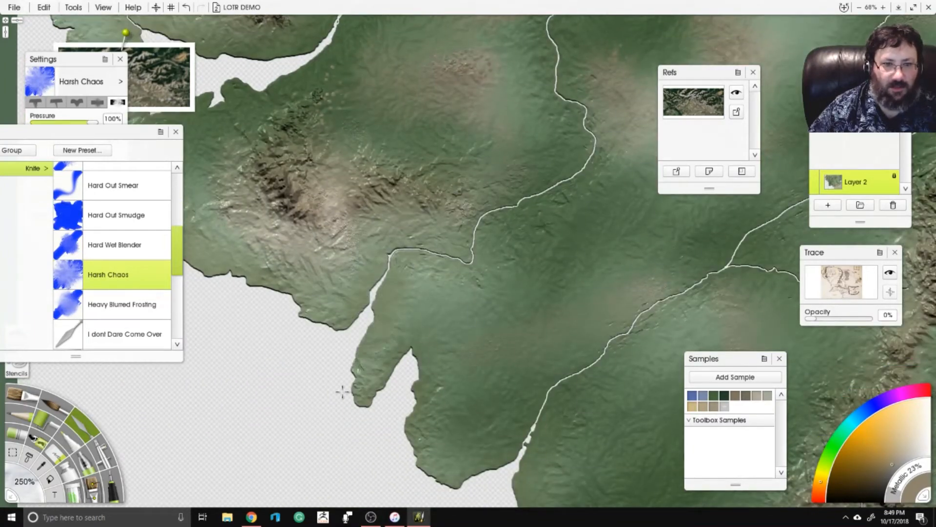
# Blend the terrain along the southwestern coast and the hills farther south with the Harsh Chaos palette knife.
pyautogui.moveTo(342, 391); pyautogui.dragTo(398, 406)
pyautogui.moveTo(500, 492)
pyautogui.mouseDown()
pyautogui.moveTo(464, 228)
pyautogui.moveTo(485, 331)
pyautogui.moveTo(463, 358)
pyautogui.mouseUp()
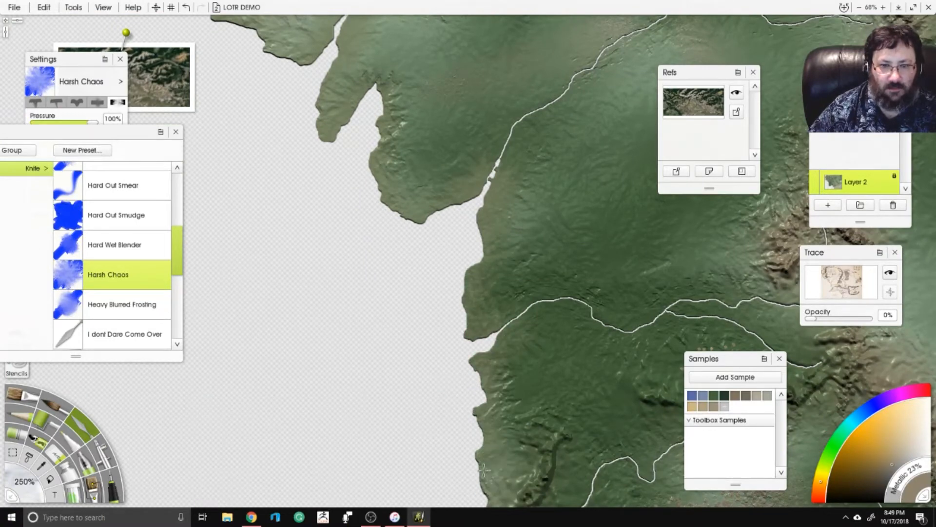
pyautogui.moveTo(484, 470); pyautogui.dragTo(481, 325)
pyautogui.moveTo(497, 251)
pyautogui.mouseDown()
pyautogui.moveTo(460, 372)
pyautogui.moveTo(389, 455)
pyautogui.moveTo(594, 466)
pyautogui.moveTo(575, 382)
pyautogui.mouseUp()
pyautogui.moveTo(629, 321)
pyautogui.mouseDown()
pyautogui.moveTo(738, 268)
pyautogui.moveTo(531, 211)
pyautogui.mouseUp()
pyautogui.moveTo(438, 180); pyautogui.dragTo(458, 210)
pyautogui.moveTo(470, 318); pyautogui.dragTo(427, 229)
pyautogui.moveTo(402, 312)
pyautogui.mouseDown()
pyautogui.moveTo(390, 280)
pyautogui.moveTo(539, 187)
pyautogui.moveTo(455, 247)
pyautogui.moveTo(565, 271)
pyautogui.mouseUp()
pyautogui.moveTo(613, 292)
pyautogui.mouseDown()
pyautogui.moveTo(692, 268)
pyautogui.moveTo(650, 428)
pyautogui.moveTo(678, 420)
pyautogui.mouseUp()
pyautogui.moveTo(591, 394); pyautogui.dragTo(391, 248)
pyautogui.moveTo(439, 210)
pyautogui.mouseDown()
pyautogui.moveTo(581, 258)
pyautogui.moveTo(556, 443)
pyautogui.moveTo(550, 249)
pyautogui.moveTo(494, 250)
pyautogui.mouseUp()
pyautogui.scroll(-5, 490, 257)
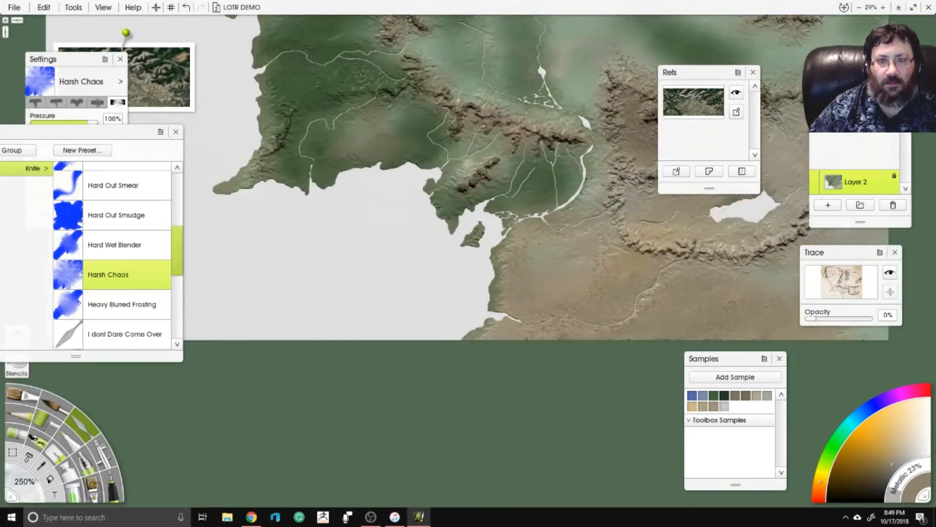
# Switch to the glitter tube with 72% pressure and show the tracing image at 77% opacity.
pyautogui.scroll(2, 594, 220)
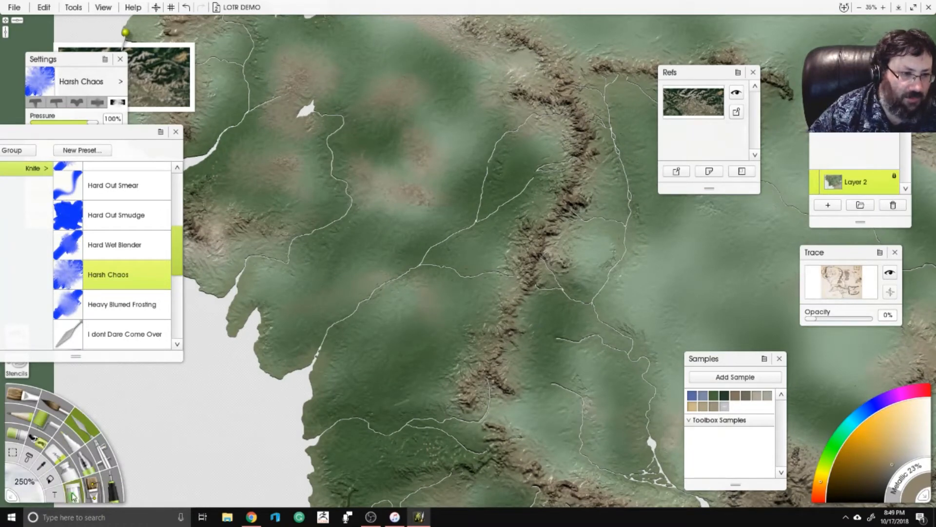
pyautogui.click(64, 458)
pyautogui.click(65, 122)
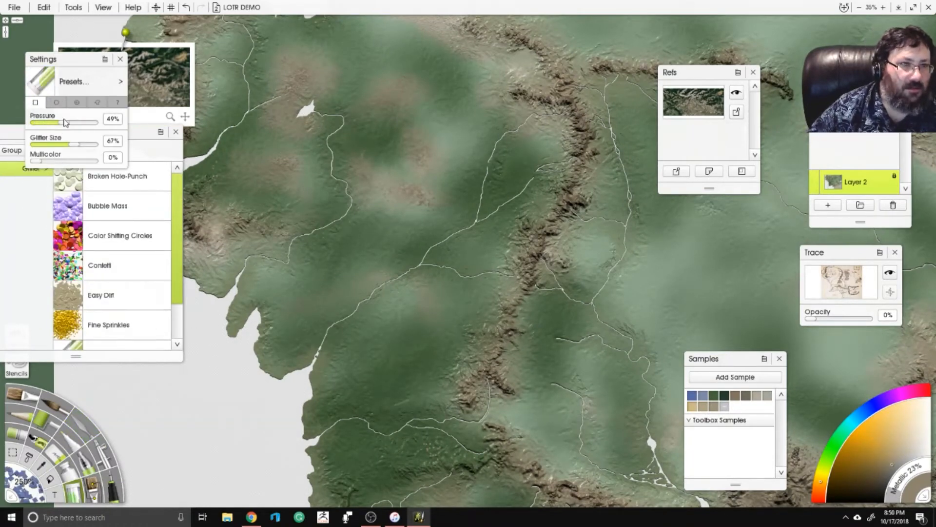
pyautogui.scroll(2, 728, 194)
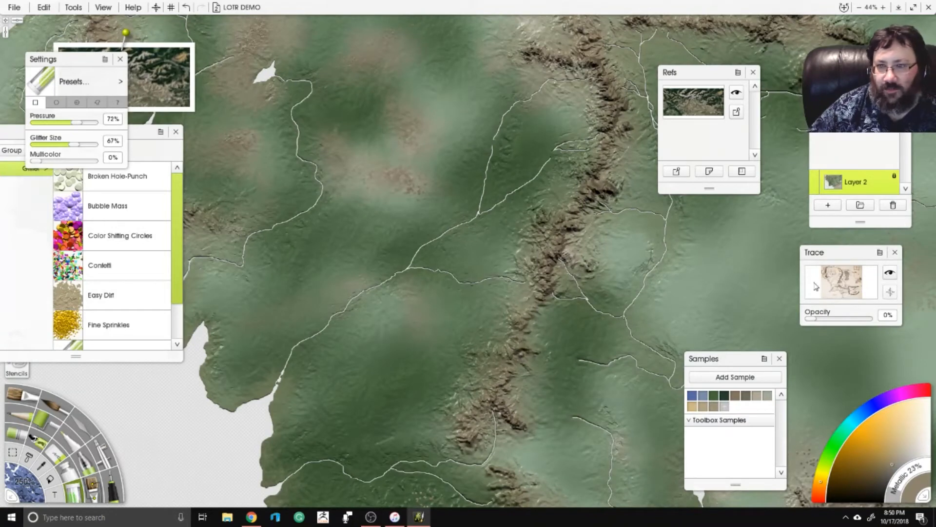
pyautogui.moveTo(824, 321); pyautogui.dragTo(855, 318)
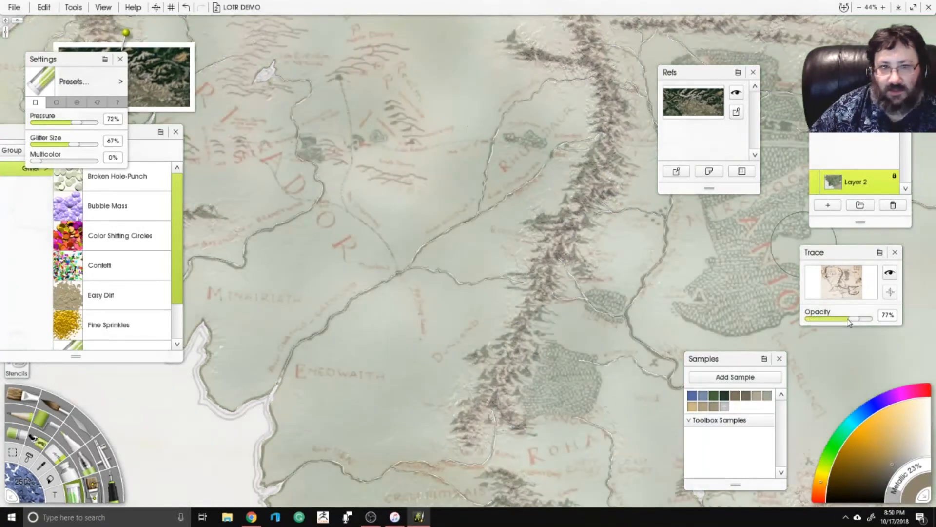
# Spray glitter over the traced hills around the northwestern lake, the Shire, the North Downs and the hill groups southeast of them.
pyautogui.scroll(3, 488, 256)
pyautogui.moveTo(488, 256)
pyautogui.mouseDown()
pyautogui.moveTo(519, 287)
pyautogui.moveTo(513, 364)
pyautogui.mouseUp()
pyautogui.moveTo(467, 402); pyautogui.dragTo(511, 405)
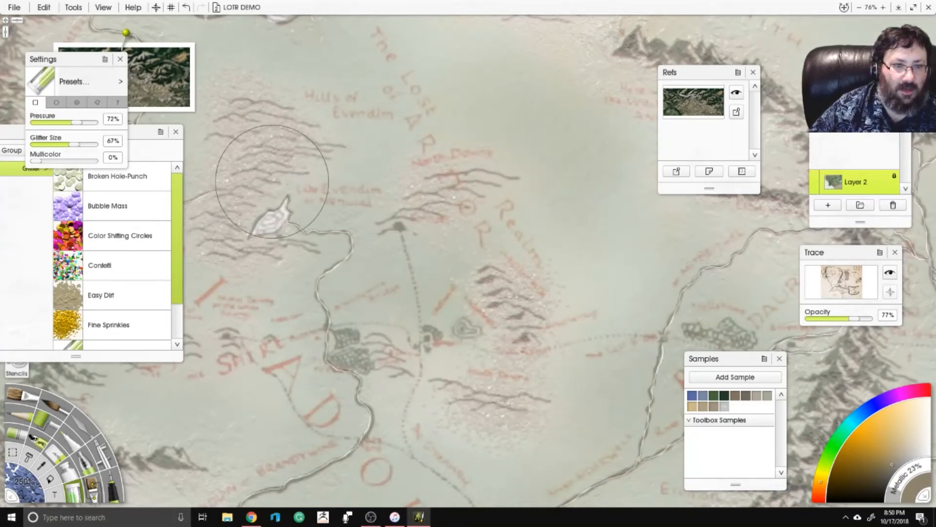
pyautogui.moveTo(229, 351); pyautogui.dragTo(319, 254)
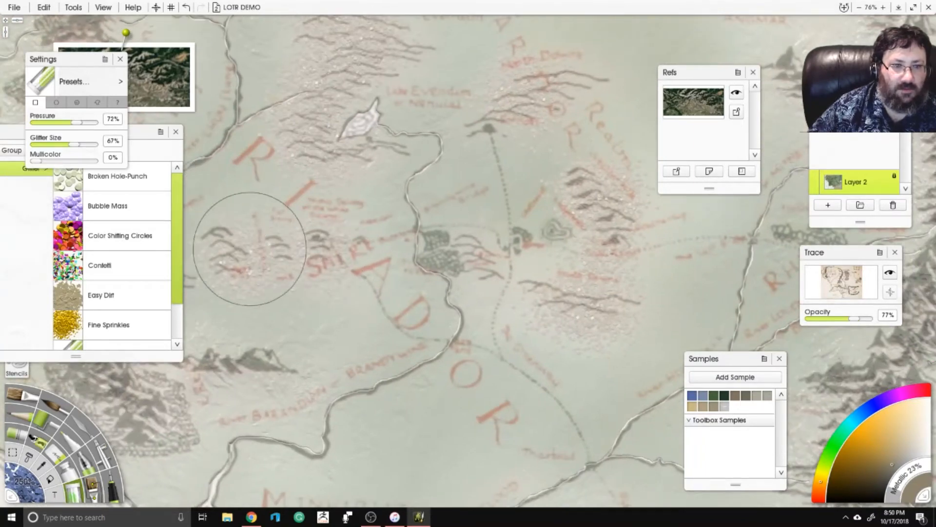
pyautogui.moveTo(249, 248); pyautogui.dragTo(507, 158)
# Spray glitter on the traced hills of Gondor's coastal plain north of the bay and set the tracing opacity to 0%.
pyautogui.scroll(-5, 507, 159)
pyautogui.moveTo(731, 234); pyautogui.dragTo(434, 207)
pyautogui.moveTo(629, 213); pyautogui.dragTo(451, 45)
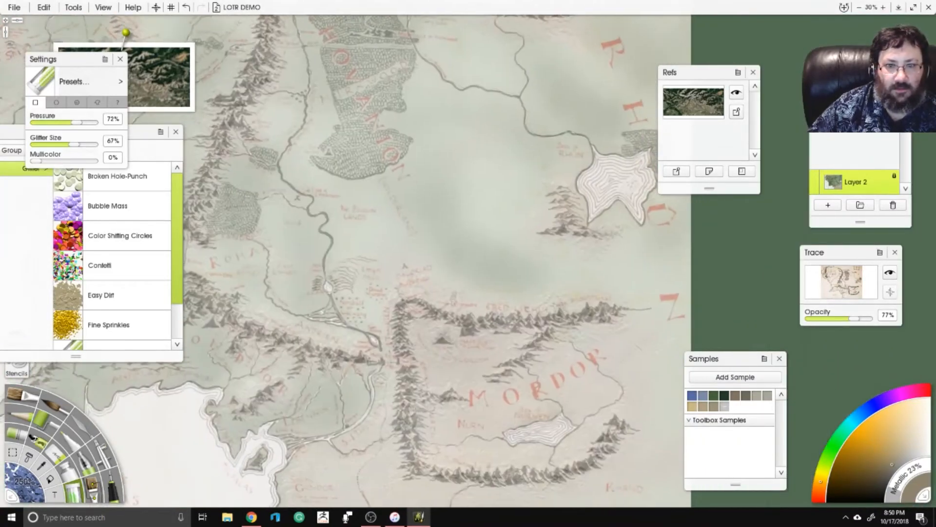
pyautogui.moveTo(341, 293); pyautogui.dragTo(600, 203)
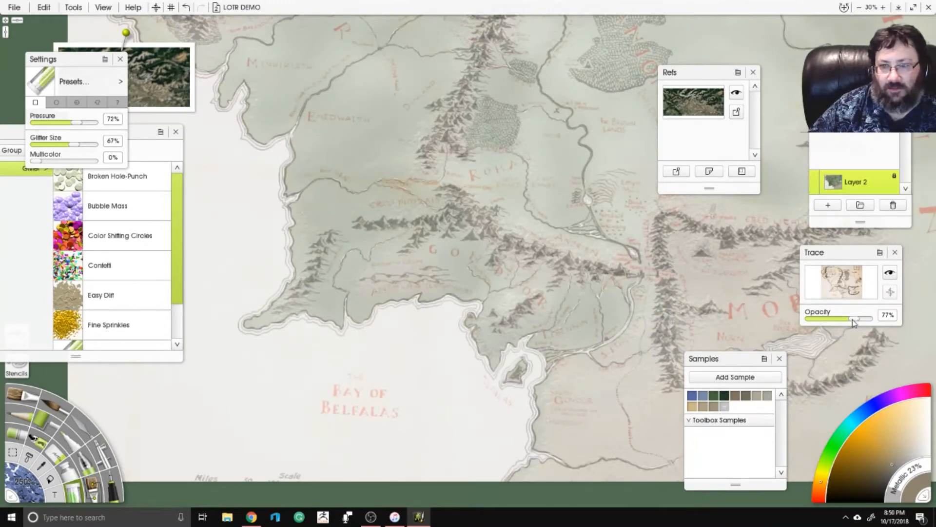
pyautogui.moveTo(853, 320); pyautogui.dragTo(807, 320)
# Blend the glitter hills on the coastal plain north of the southern bay with the Harsh Chaos palette knife.
pyautogui.scroll(3, 396, 141)
pyautogui.click(91, 426)
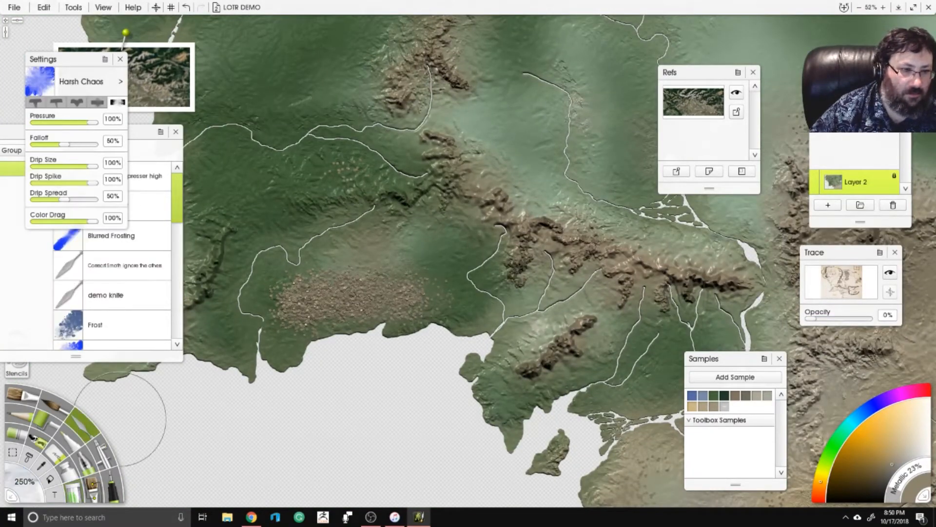
pyautogui.moveTo(294, 298)
pyautogui.mouseDown()
pyautogui.moveTo(276, 327)
pyautogui.moveTo(332, 320)
pyautogui.moveTo(370, 285)
pyautogui.mouseUp()
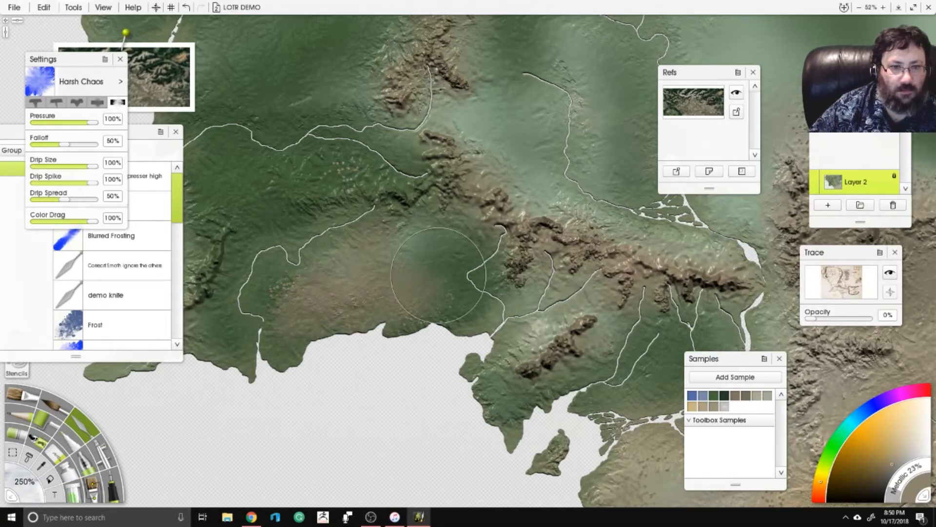
pyautogui.moveTo(441, 259); pyautogui.dragTo(605, 390)
# Blend the glitter hills east of the northwestern lake, from the southern double cluster up to the North Downs.
pyautogui.moveTo(476, 151); pyautogui.dragTo(397, 317)
pyautogui.scroll(3, 458, 141)
pyautogui.moveTo(466, 89); pyautogui.dragTo(530, 303)
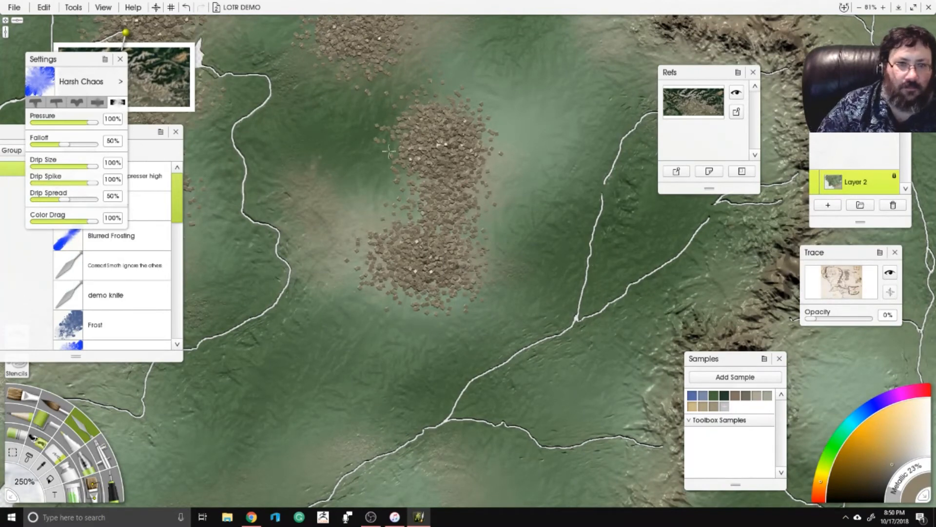
pyautogui.moveTo(389, 152)
pyautogui.mouseDown()
pyautogui.moveTo(385, 264)
pyautogui.moveTo(468, 273)
pyautogui.moveTo(473, 117)
pyautogui.moveTo(424, 203)
pyautogui.moveTo(371, 171)
pyautogui.mouseUp()
pyautogui.moveTo(363, 32)
pyautogui.mouseDown()
pyautogui.moveTo(432, 223)
pyautogui.moveTo(420, 259)
pyautogui.mouseUp()
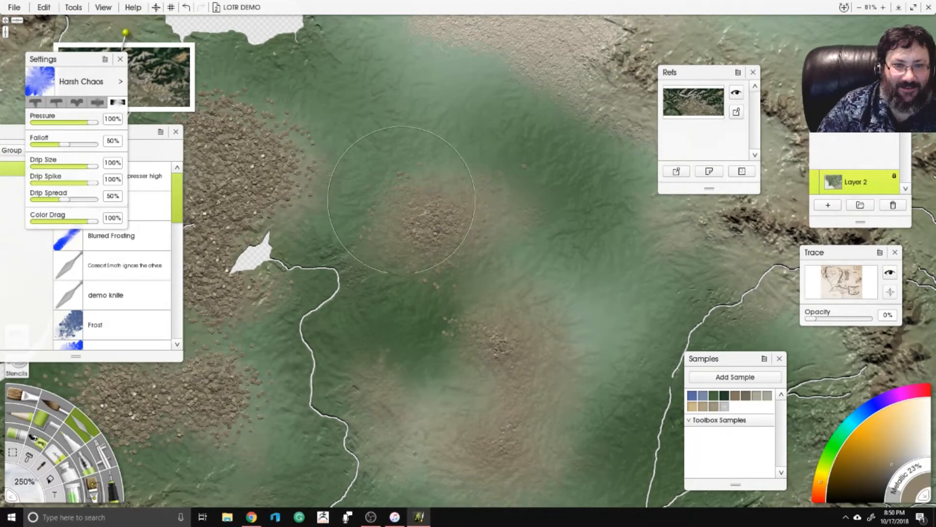
# Blend the glitter hills around the northwestern lake and the Shire hills southwest of it.
pyautogui.moveTo(282, 114)
pyautogui.mouseDown()
pyautogui.moveTo(446, 187)
pyautogui.moveTo(366, 273)
pyautogui.moveTo(429, 355)
pyautogui.mouseUp()
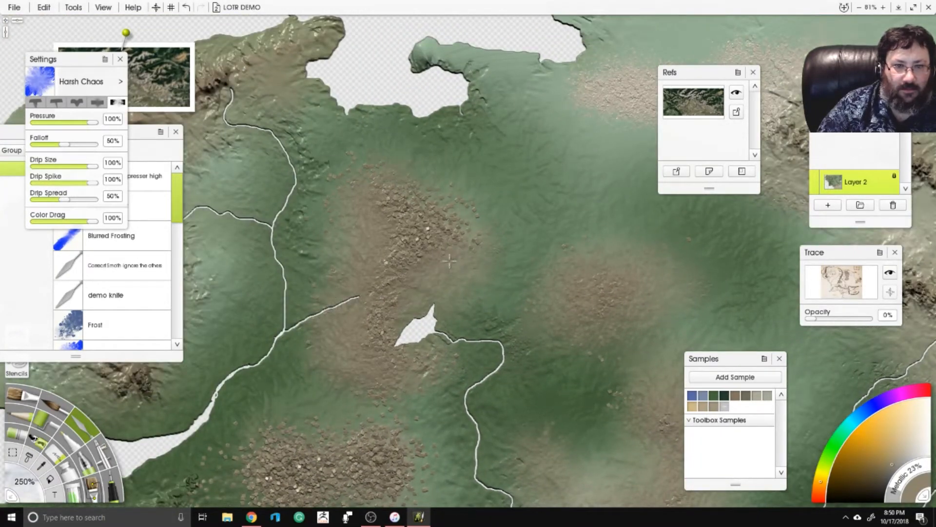
pyautogui.moveTo(449, 262); pyautogui.dragTo(399, 199)
pyautogui.moveTo(315, 423)
pyautogui.mouseDown()
pyautogui.moveTo(421, 247)
pyautogui.moveTo(375, 291)
pyautogui.moveTo(403, 340)
pyautogui.moveTo(494, 324)
pyautogui.mouseUp()
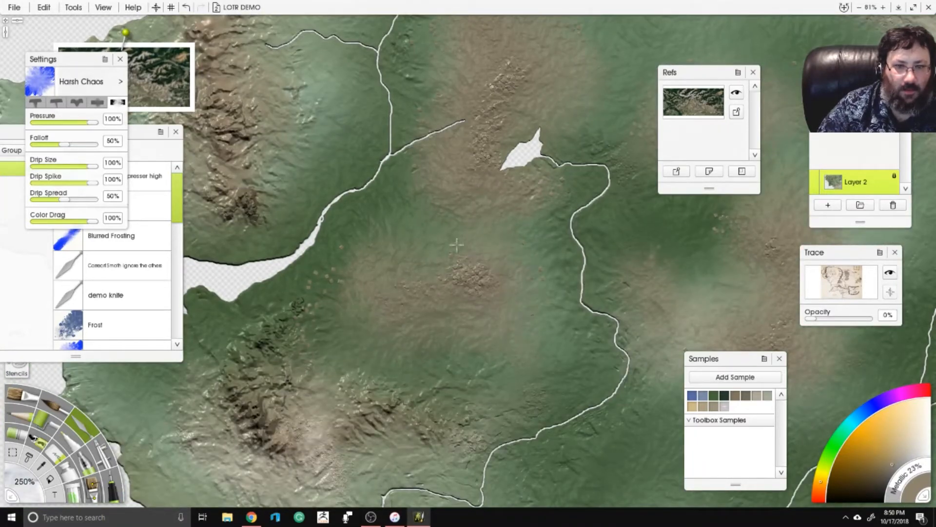
pyautogui.scroll(-3, 434, 237)
pyautogui.moveTo(434, 234); pyautogui.dragTo(239, 117)
pyautogui.scroll(-2, 383, 142)
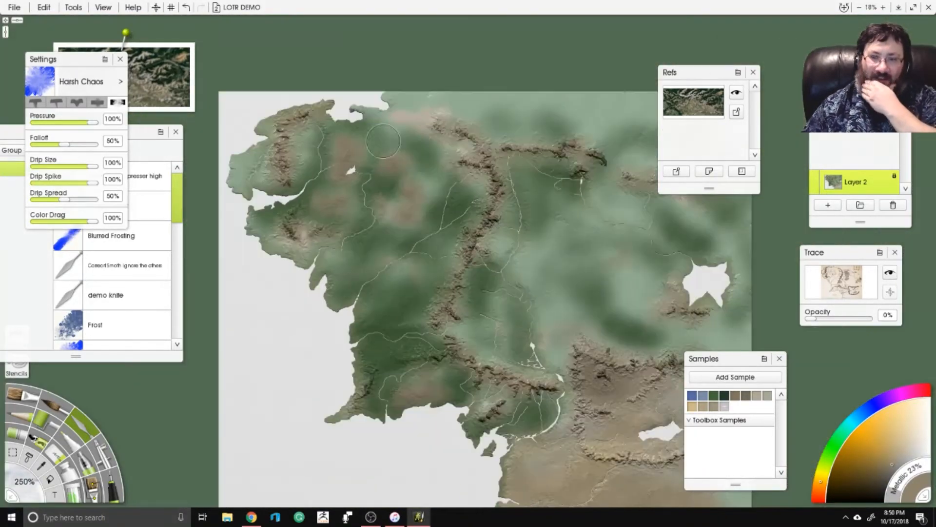
pyautogui.scroll(2, 511, 167)
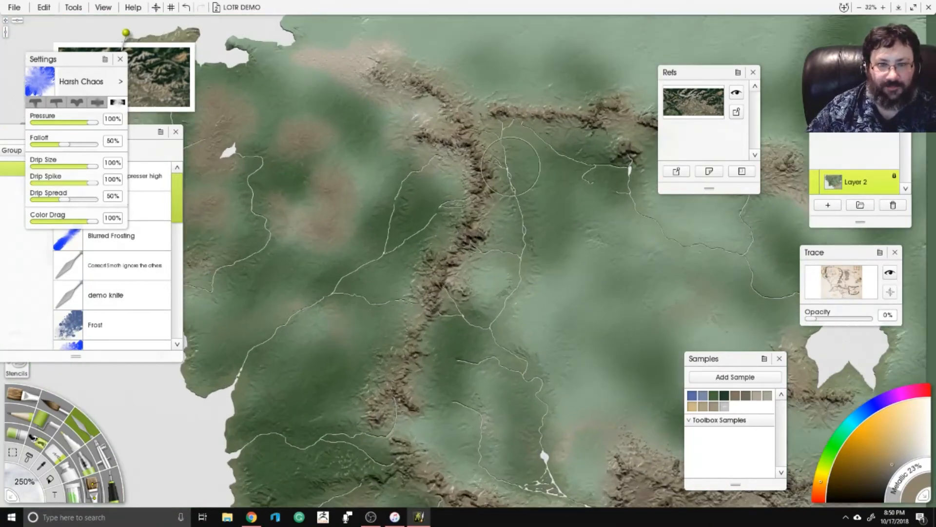
# Pick the greyish-brown color sample and select the Airbrush.
pyautogui.moveTo(509, 170); pyautogui.dragTo(494, 89)
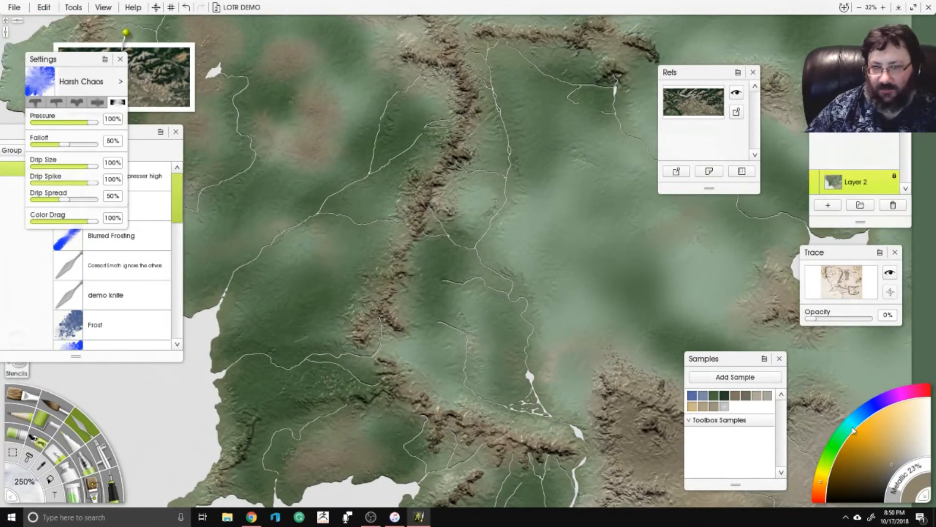
pyautogui.click(836, 452)
pyautogui.click(745, 396)
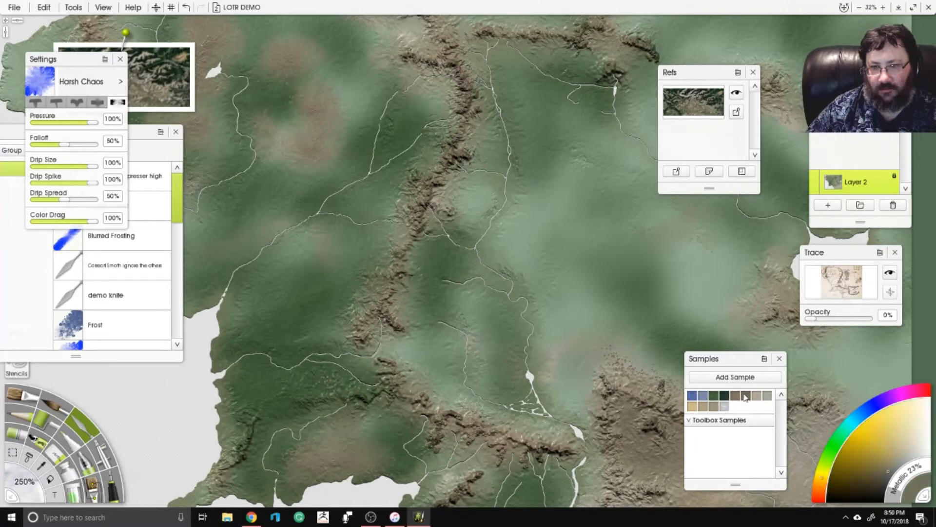
pyautogui.click(715, 406)
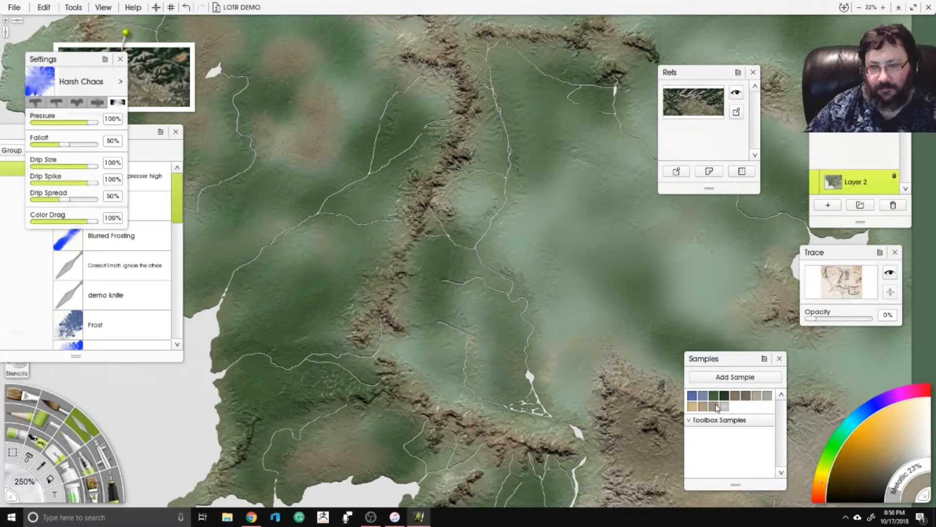
pyautogui.moveTo(672, 470)
pyautogui.mouseDown()
pyautogui.moveTo(485, 215)
pyautogui.moveTo(530, 258)
pyautogui.moveTo(427, 202)
pyautogui.mouseUp()
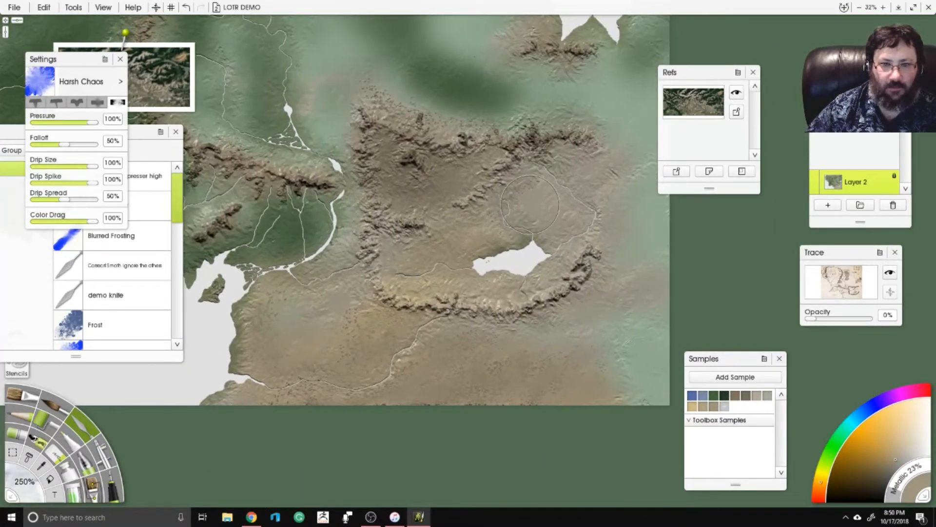
pyautogui.click(104, 445)
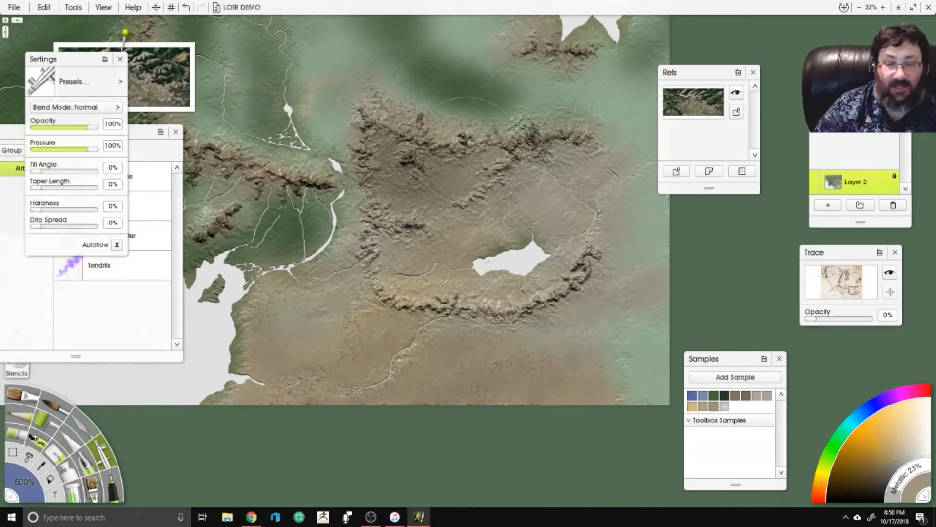
# Add a new layer above the land layer and raise the tracing opacity to 100%.
pyautogui.click(835, 205)
pyautogui.moveTo(701, 61)
pyautogui.mouseDown()
pyautogui.moveTo(772, 336)
pyautogui.moveTo(873, 318)
pyautogui.mouseUp()
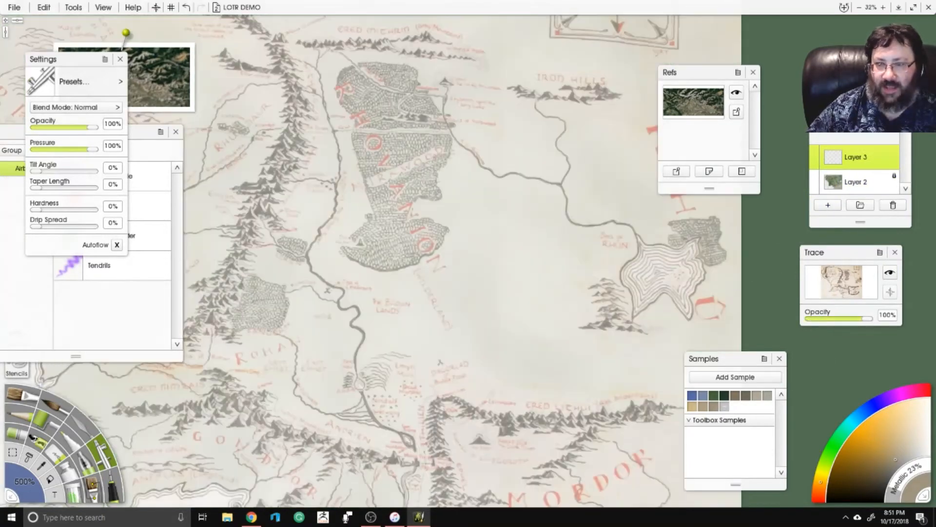
# Select the Sticker Spray with the Mossy 2 preset from the Nature Stamps.
pyautogui.click(39, 442)
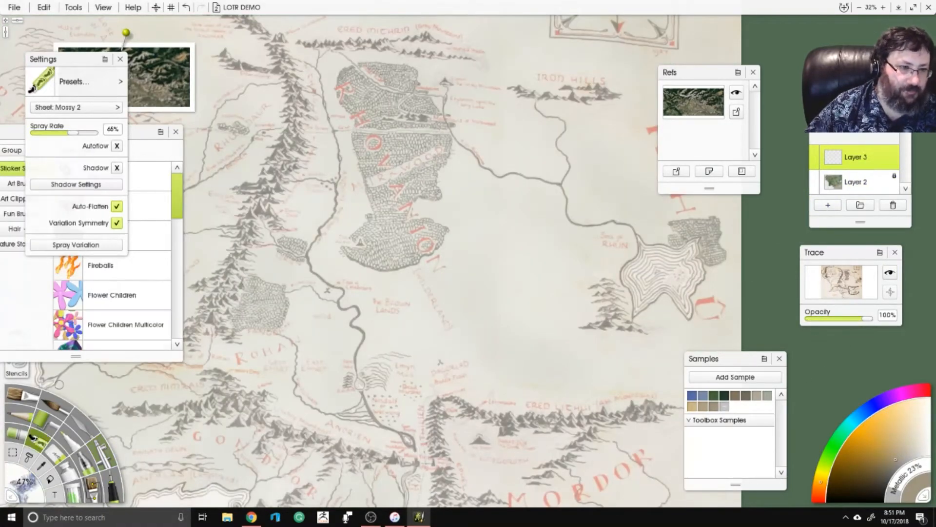
pyautogui.click(134, 265)
pyautogui.scroll(-10, 124, 264)
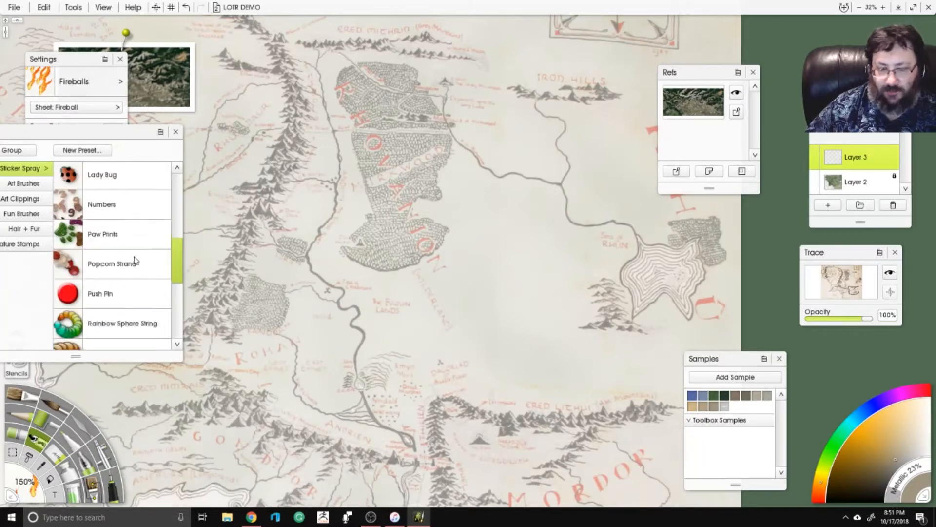
pyautogui.scroll(-3, 122, 261)
pyautogui.click(33, 244)
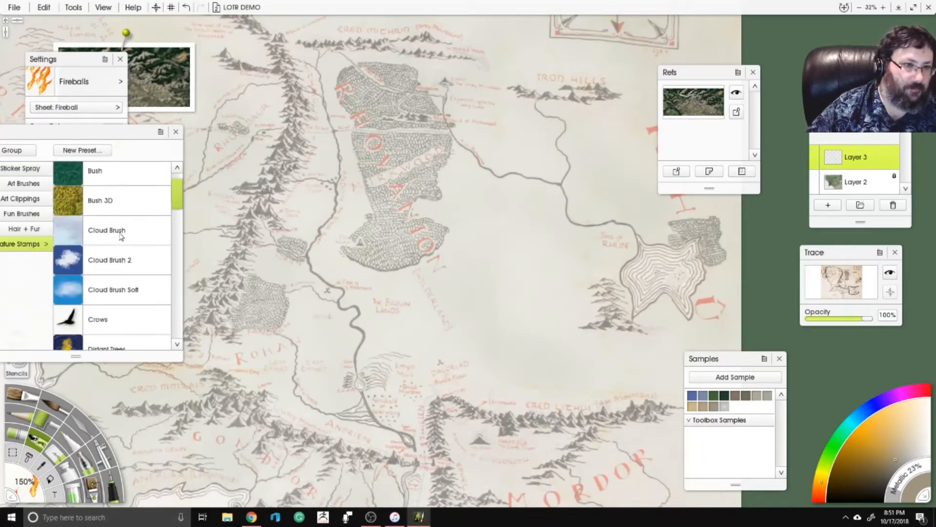
pyautogui.scroll(-10, 128, 262)
pyautogui.scroll(-3, 128, 263)
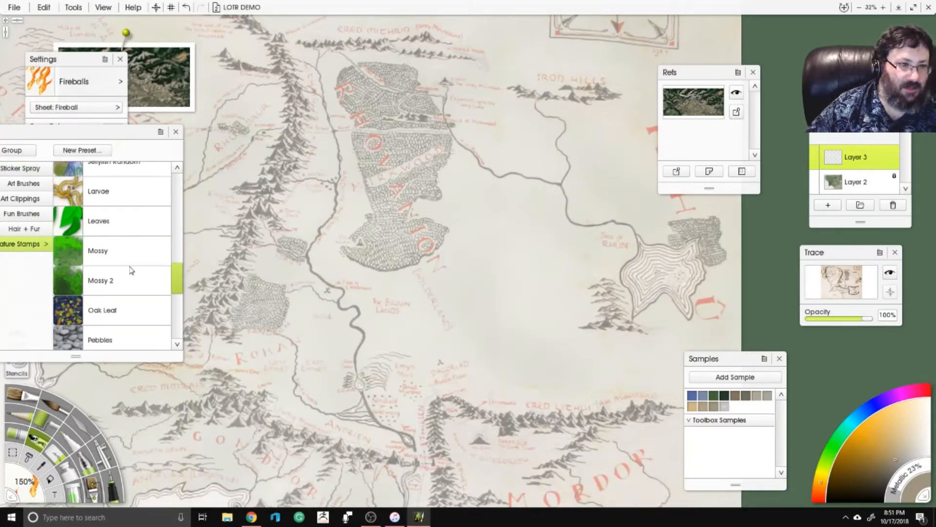
# Set the sticker spray size to 205% and spray a brown mossy patch over the southern part of Mirkwood.
pyautogui.scroll(4, 369, 272)
pyautogui.moveTo(369, 272); pyautogui.dragTo(574, 331)
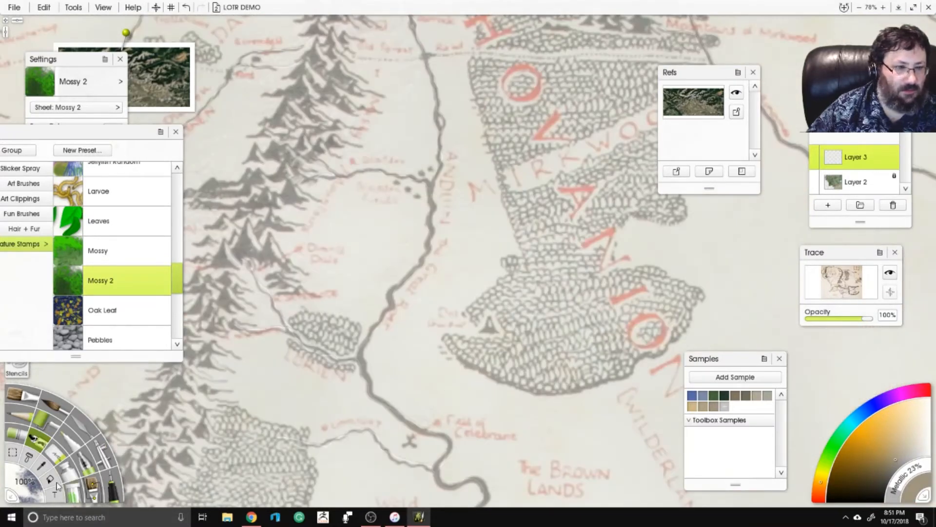
pyautogui.click(30, 489)
pyautogui.press('Return')
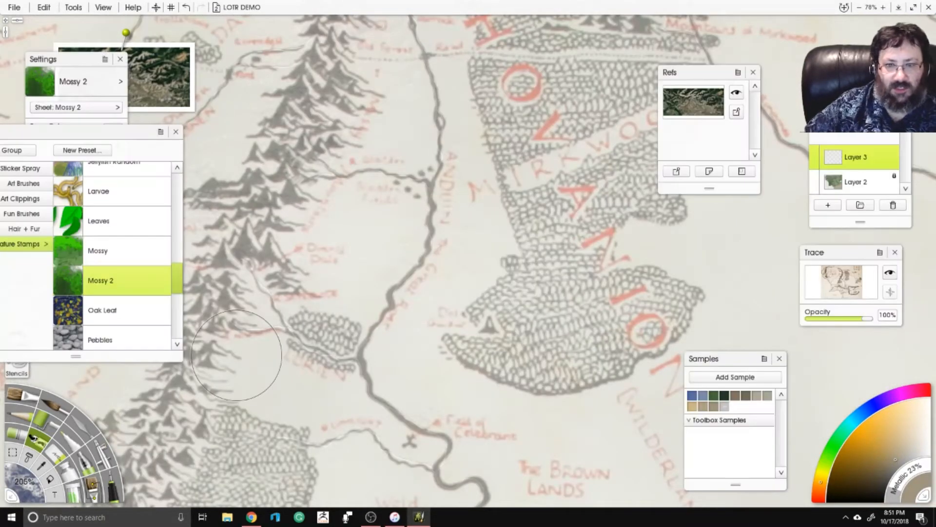
pyautogui.moveTo(643, 302); pyautogui.dragTo(648, 298)
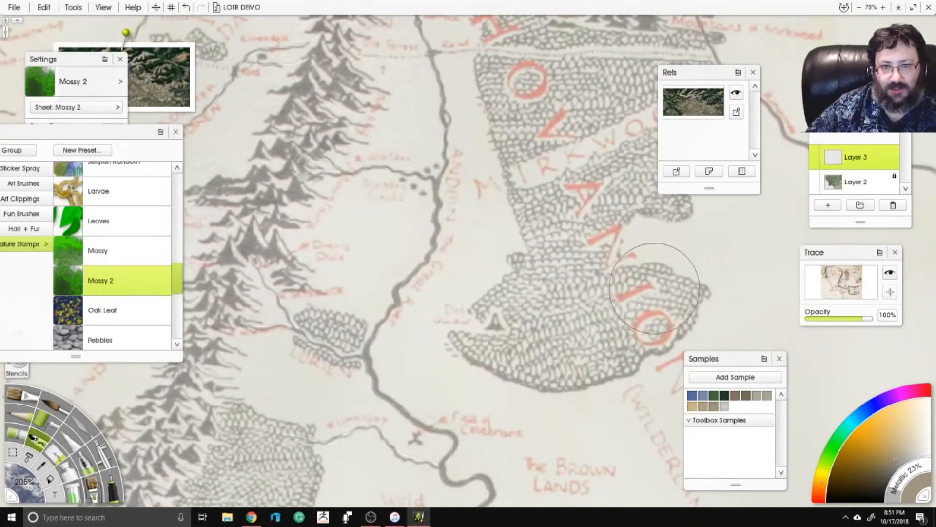
# Set the tracing opacity to 47%, pick the blue color sample and spray mossy texture over southern and central Mirkwood.
pyautogui.click(832, 320)
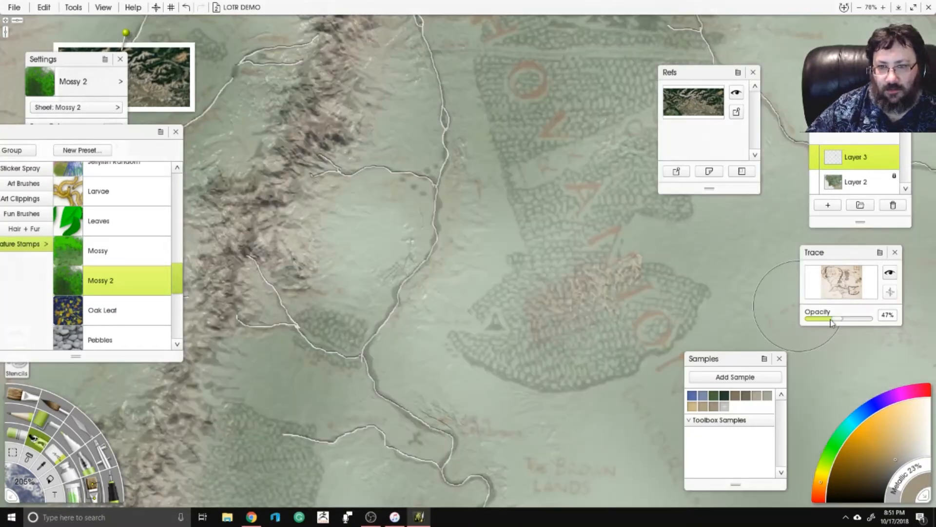
pyautogui.click(872, 406)
pyautogui.moveTo(585, 287)
pyautogui.mouseDown()
pyautogui.moveTo(546, 342)
pyautogui.moveTo(647, 328)
pyautogui.mouseUp()
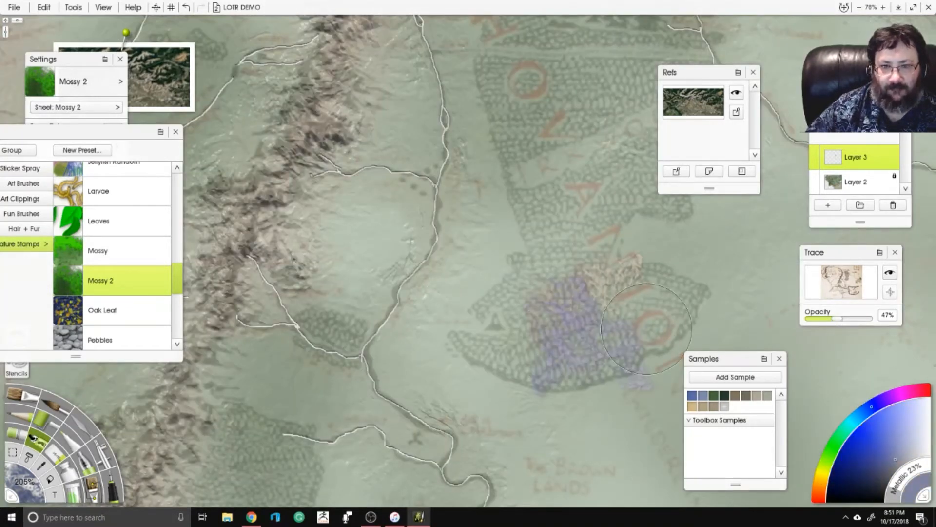
pyautogui.moveTo(637, 285)
pyautogui.mouseDown()
pyautogui.moveTo(522, 317)
pyautogui.moveTo(523, 359)
pyautogui.mouseUp()
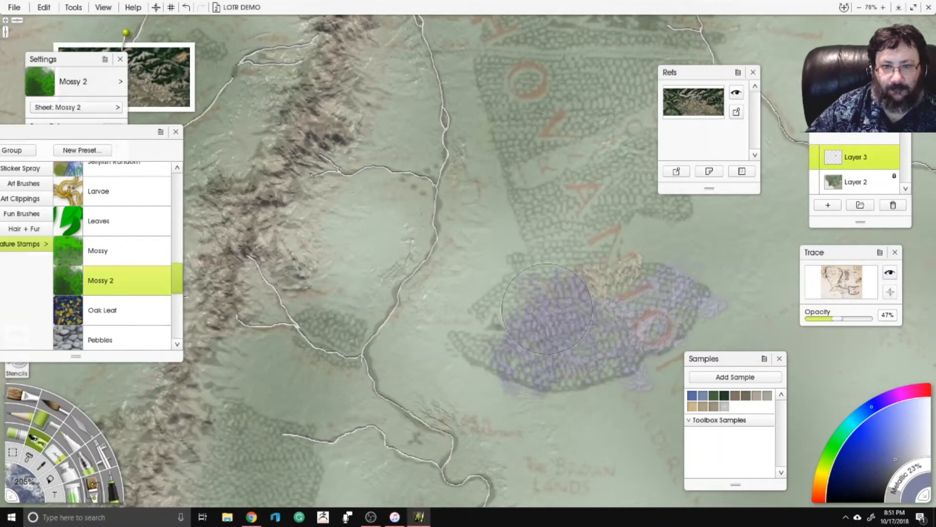
pyautogui.moveTo(547, 309)
pyautogui.mouseDown()
pyautogui.moveTo(553, 261)
pyautogui.moveTo(613, 178)
pyautogui.moveTo(484, 286)
pyautogui.mouseUp()
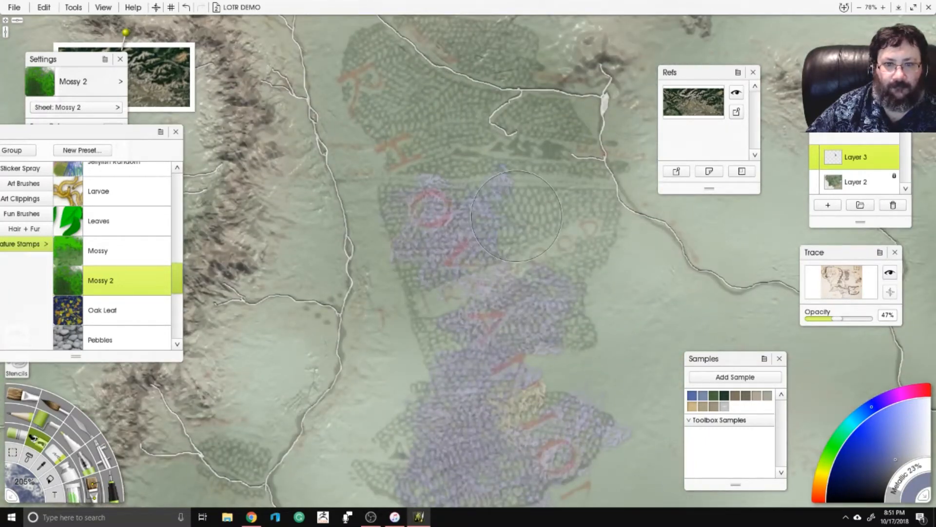
pyautogui.moveTo(516, 216)
pyautogui.mouseDown()
pyautogui.moveTo(570, 230)
pyautogui.moveTo(560, 258)
pyautogui.mouseUp()
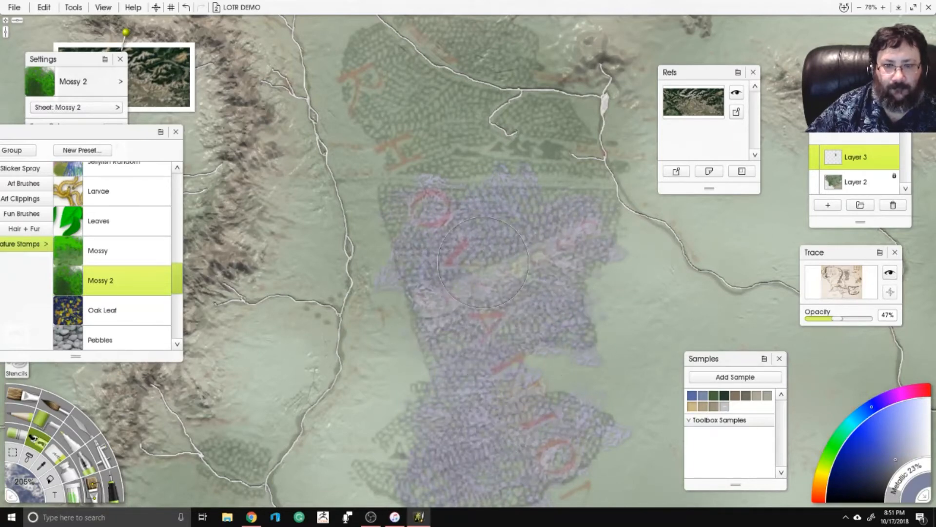
# Spray blue mossy texture over the northern part of Mirkwood, on both sides of the river.
pyautogui.scroll(4, 438, 338)
pyautogui.moveTo(342, 243)
pyautogui.mouseDown()
pyautogui.moveTo(379, 297)
pyautogui.moveTo(404, 307)
pyautogui.moveTo(425, 287)
pyautogui.moveTo(455, 299)
pyautogui.moveTo(457, 327)
pyautogui.moveTo(437, 333)
pyautogui.moveTo(469, 335)
pyautogui.mouseUp()
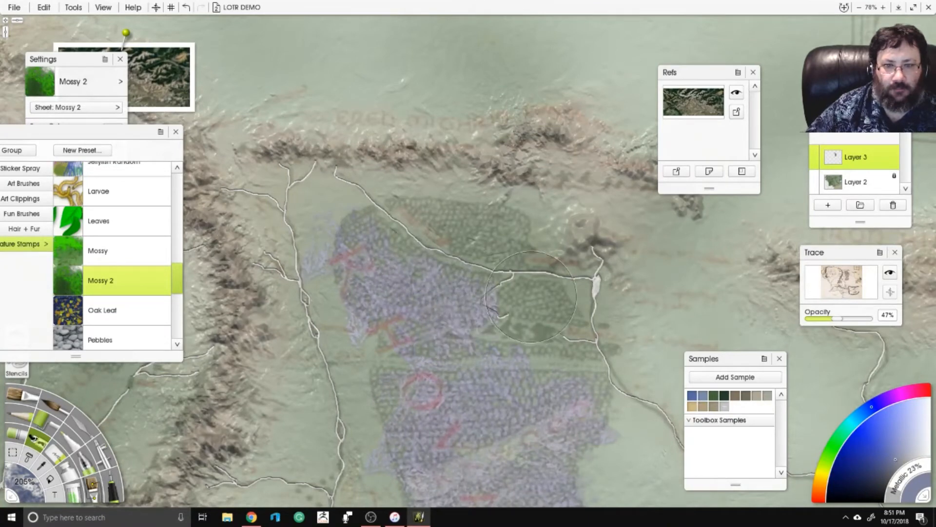
pyautogui.moveTo(531, 297)
pyautogui.mouseDown()
pyautogui.moveTo(564, 304)
pyautogui.moveTo(500, 235)
pyautogui.moveTo(456, 229)
pyautogui.mouseUp()
# Set the spray size to 100% and spray the smaller forests between the western rivers and along the east side of the Misty Mountains.
pyautogui.moveTo(229, 241)
pyautogui.mouseDown()
pyautogui.moveTo(517, 221)
pyautogui.moveTo(834, 132)
pyautogui.moveTo(641, 126)
pyautogui.mouseUp()
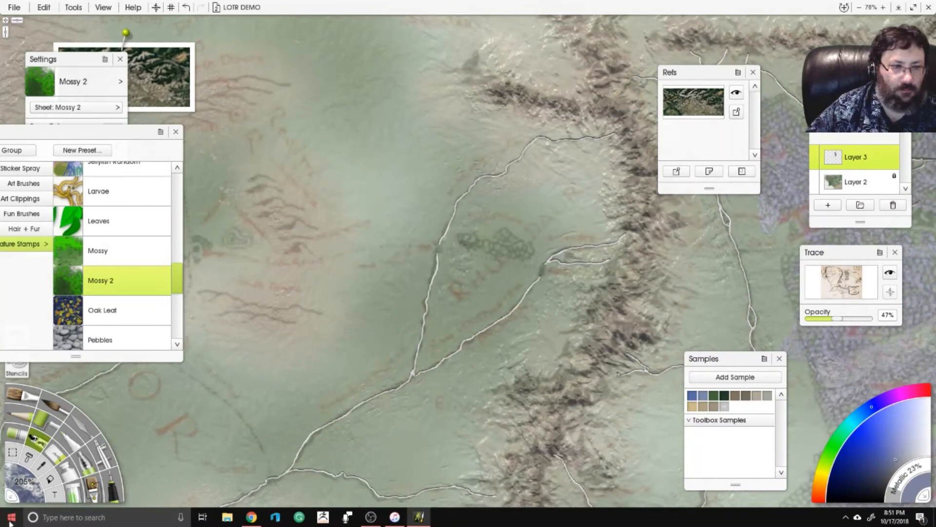
pyautogui.click(25, 487)
pyautogui.moveTo(519, 237)
pyautogui.mouseDown()
pyautogui.moveTo(523, 249)
pyautogui.moveTo(475, 243)
pyautogui.moveTo(647, 196)
pyautogui.mouseUp()
pyautogui.scroll(-3, 494, 229)
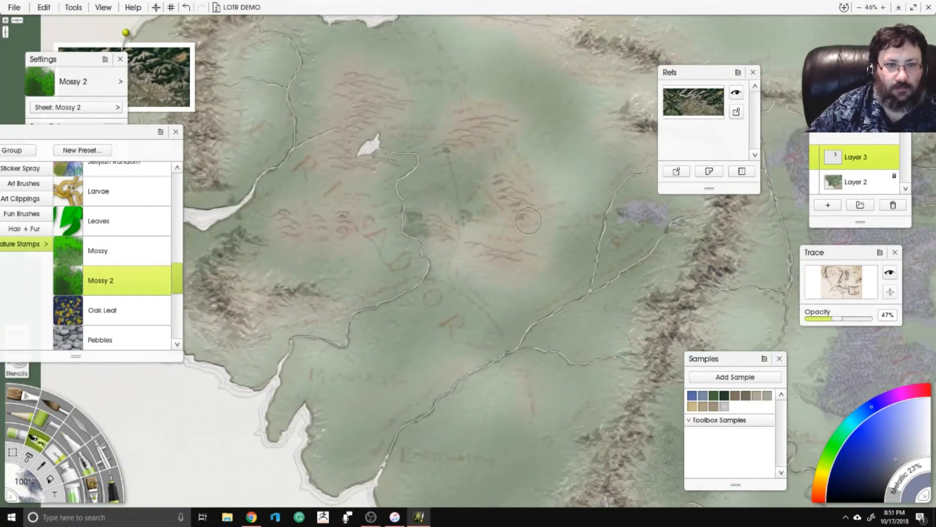
pyautogui.moveTo(426, 229); pyautogui.dragTo(390, 97)
pyautogui.moveTo(580, 322); pyautogui.dragTo(454, 198)
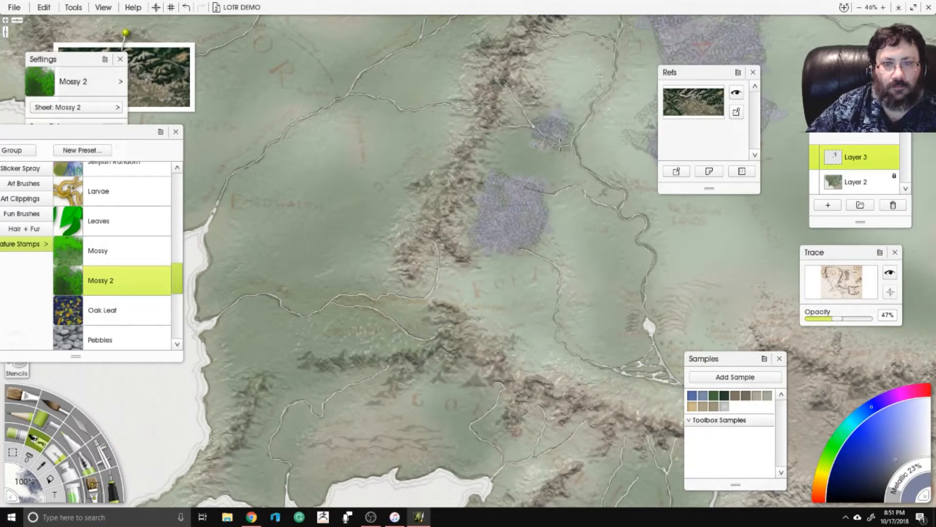
# Spray small blue forest patches along the north and south flanks of the mountain range above Gondor.
pyautogui.moveTo(634, 342); pyautogui.dragTo(307, 203)
pyautogui.scroll(-5, 465, 273)
pyautogui.moveTo(441, 180); pyautogui.dragTo(548, 471)
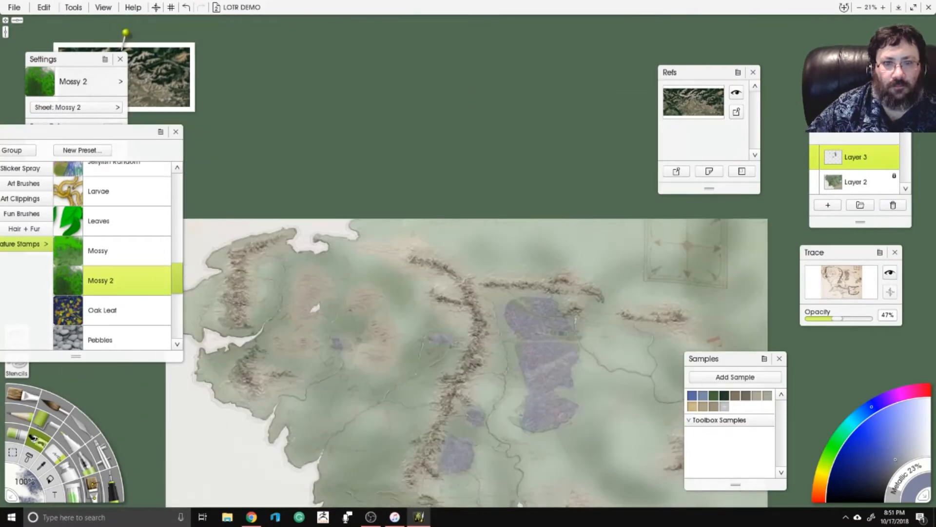
pyautogui.scroll(8, 510, 228)
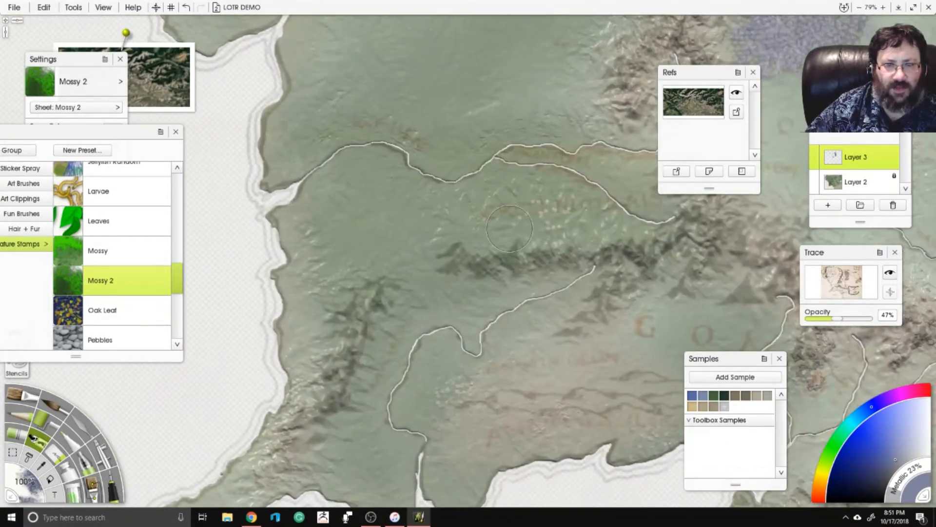
pyautogui.moveTo(510, 228); pyautogui.dragTo(575, 210)
pyautogui.moveTo(656, 278)
pyautogui.mouseDown()
pyautogui.moveTo(552, 261)
pyautogui.moveTo(518, 265)
pyautogui.mouseUp()
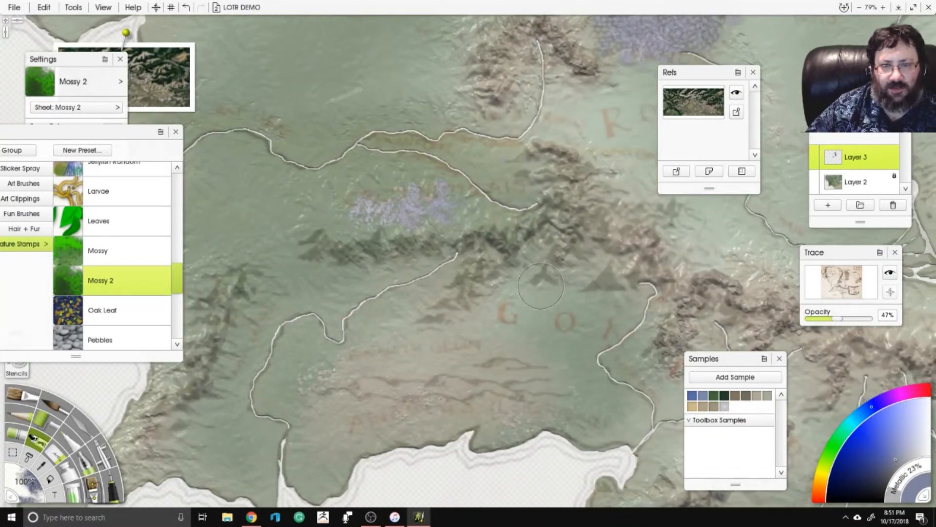
pyautogui.moveTo(576, 278); pyautogui.dragTo(583, 278)
pyautogui.moveTo(585, 278); pyautogui.dragTo(392, 176)
pyautogui.moveTo(551, 283)
pyautogui.mouseDown()
pyautogui.moveTo(560, 262)
pyautogui.moveTo(592, 256)
pyautogui.mouseUp()
pyautogui.scroll(-5, 412, 390)
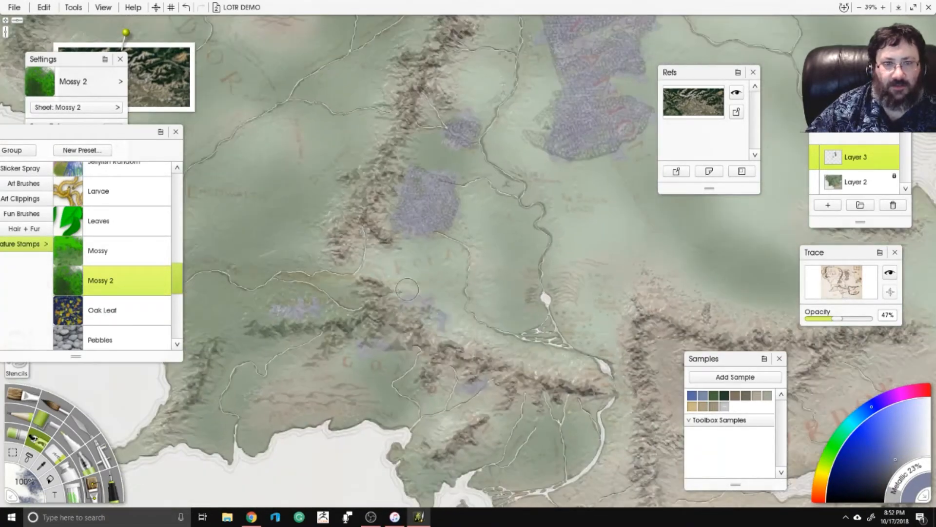
# Spray forest patches west of the Misty Mountains, in Minhiriath and around the northwestern mountains.
pyautogui.rightClick(381, 255)
pyautogui.click(379, 271)
pyautogui.moveTo(325, 164); pyautogui.dragTo(461, 276)
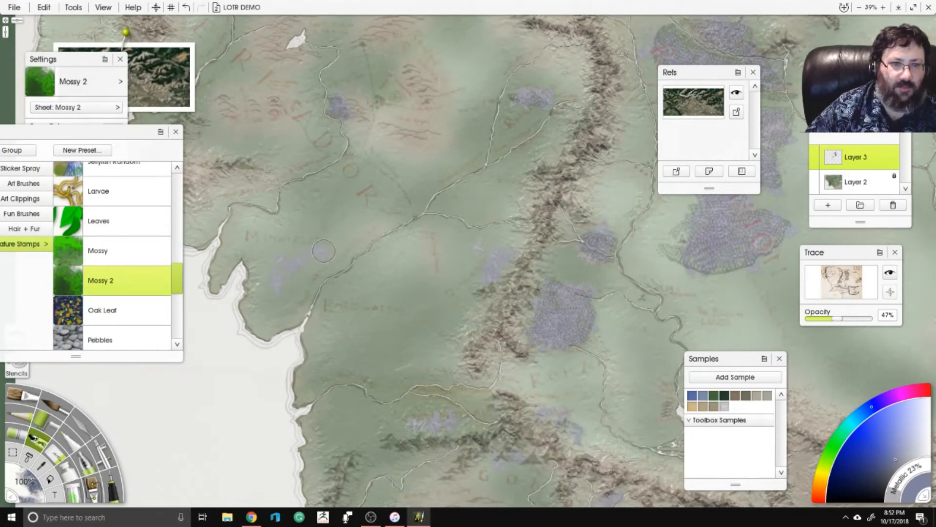
pyautogui.moveTo(323, 250); pyautogui.dragTo(426, 425)
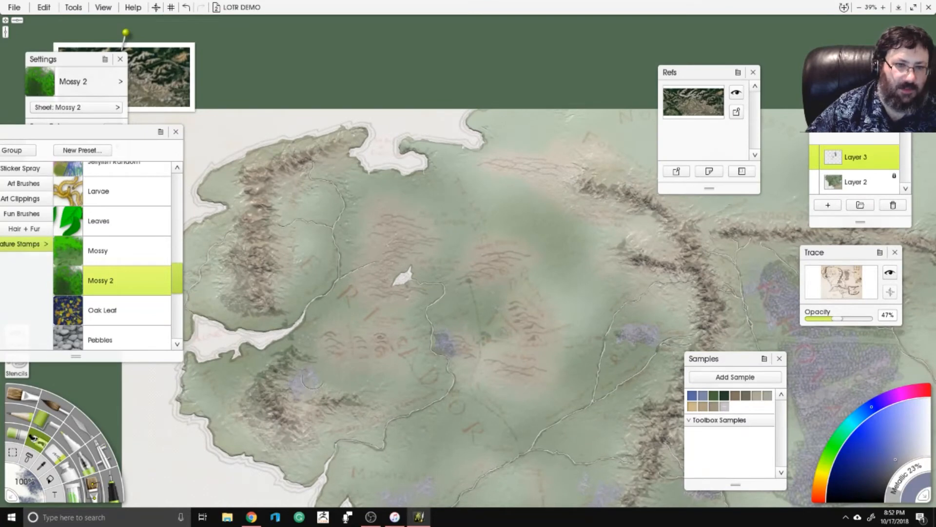
pyautogui.moveTo(573, 280)
pyautogui.mouseDown()
pyautogui.moveTo(476, 257)
pyautogui.moveTo(434, 171)
pyautogui.mouseUp()
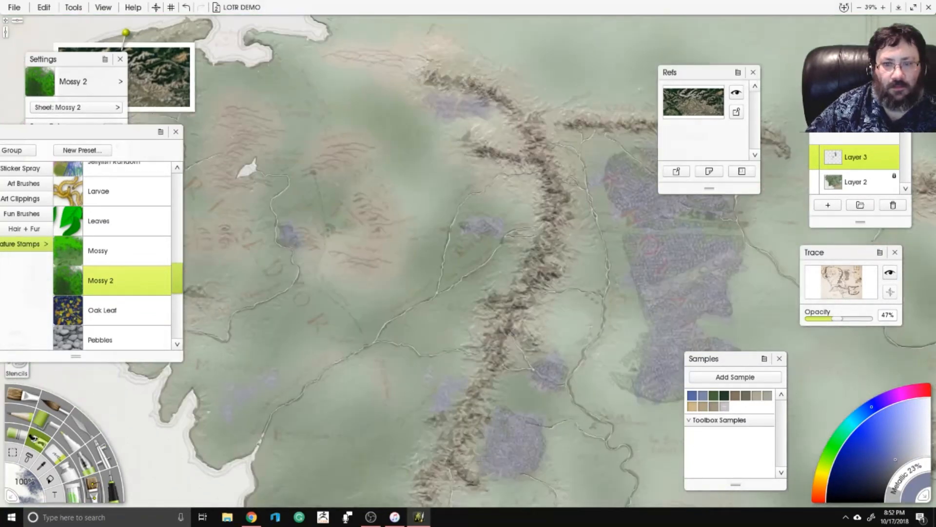
# Spray a blue forest patch just west of the large inland sea in Rhûn.
pyautogui.scroll(-4, 405, 216)
pyautogui.moveTo(404, 216); pyautogui.dragTo(343, 168)
pyautogui.scroll(5, 469, 324)
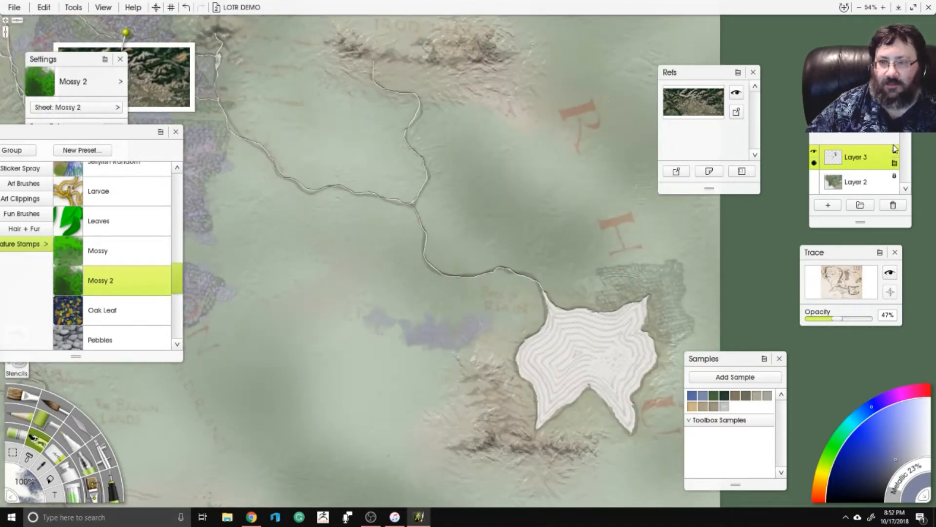
# Make Layer 2 active and select the ocean area with the Magic Wand selection.
pyautogui.click(858, 181)
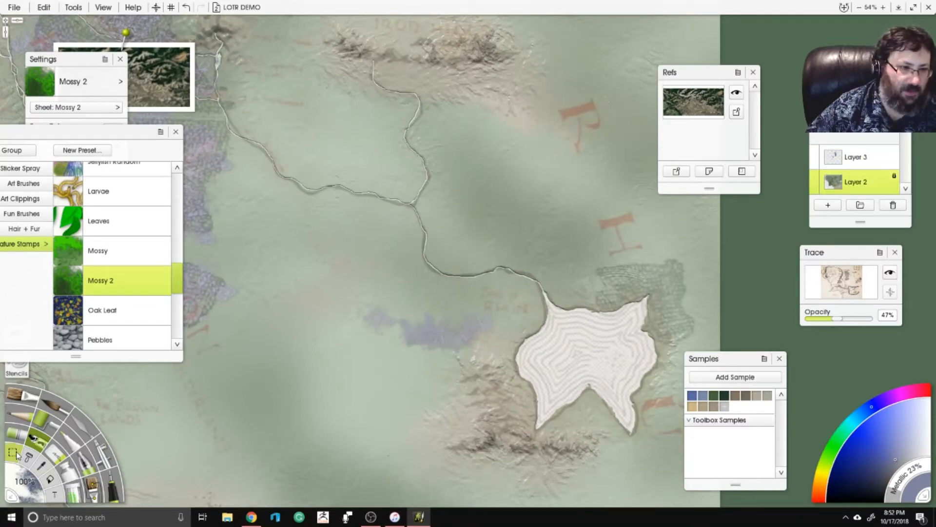
pyautogui.moveTo(556, 347); pyautogui.dragTo(932, 180)
pyautogui.moveTo(185, 381); pyautogui.dragTo(386, 318)
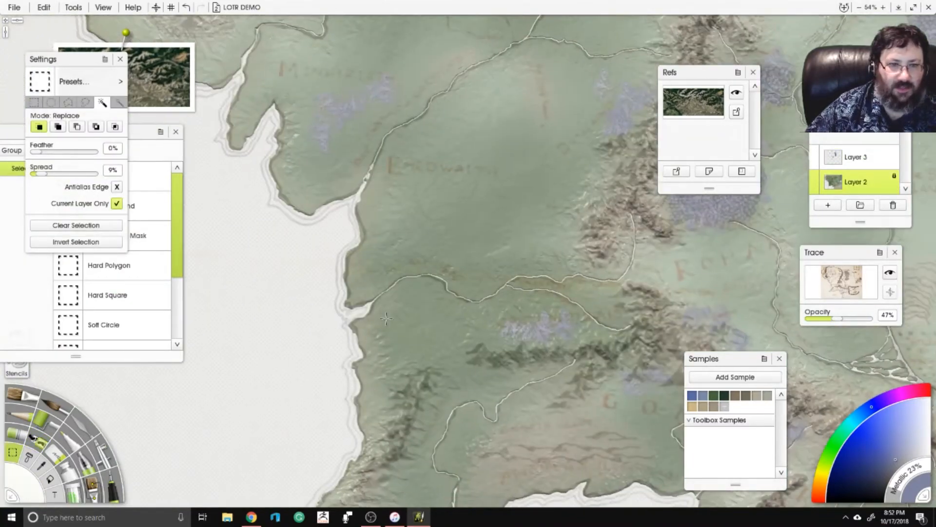
pyautogui.click(312, 281)
pyautogui.scroll(-5, 401, 259)
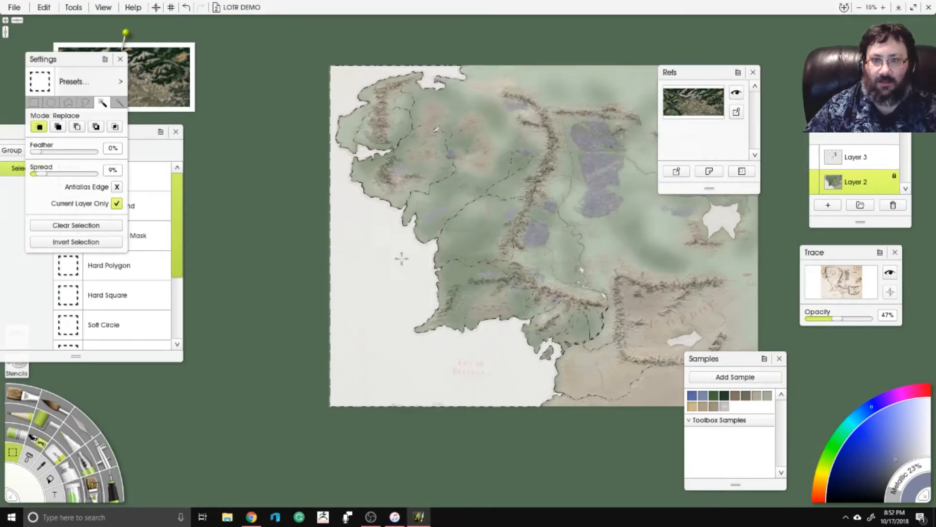
pyautogui.moveTo(627, 181); pyautogui.dragTo(602, 219)
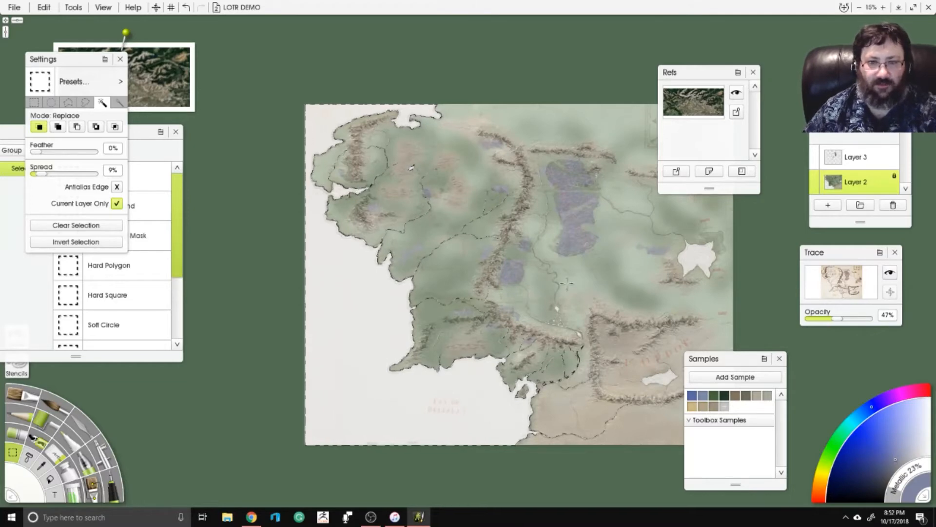
# Make Layer 3 active and select the empty area surrounding the forest patches with the Magic Wand.
pyautogui.click(855, 157)
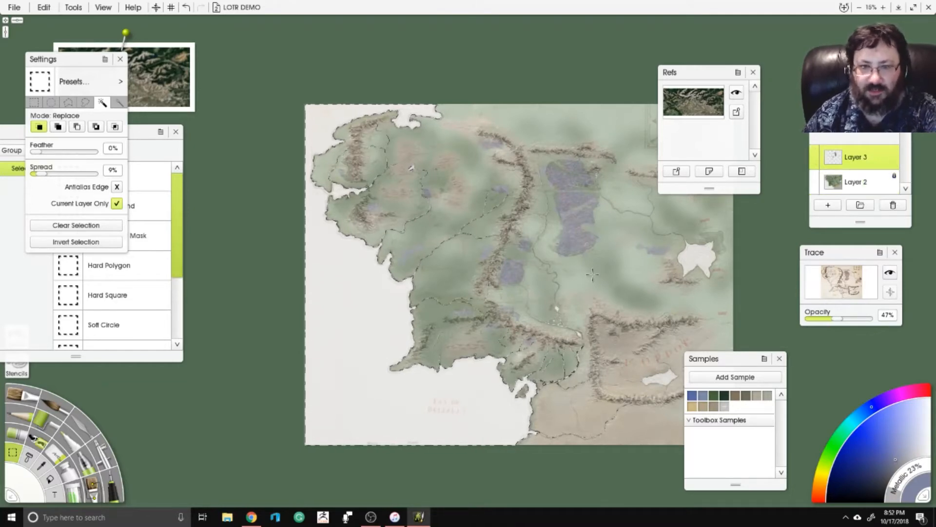
pyautogui.scroll(10, 577, 277)
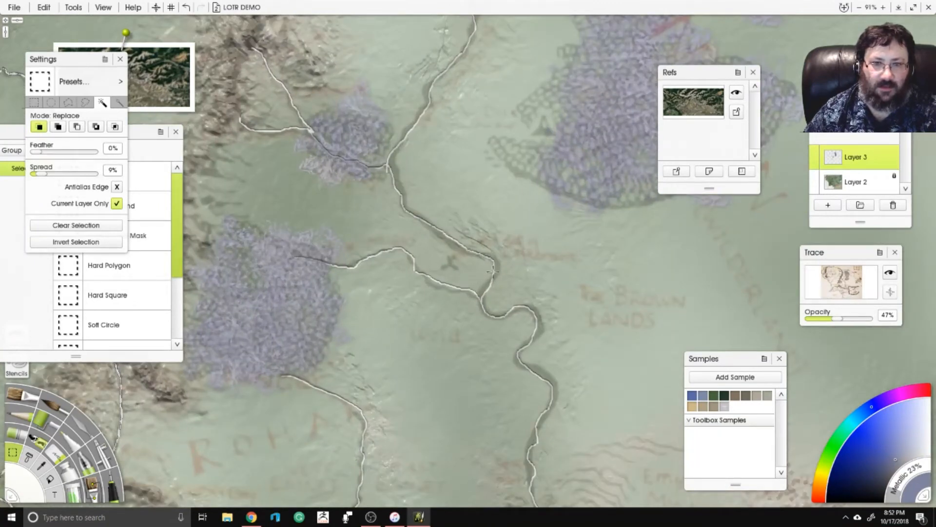
pyautogui.click(492, 270)
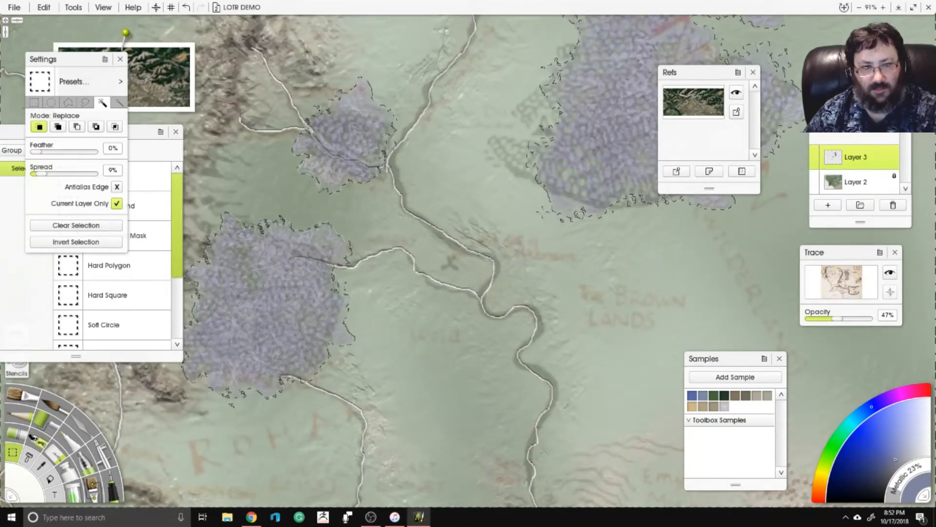
# Return to Layer 2 and select the Anduin river channel with the Magic Wand.
pyautogui.click(848, 180)
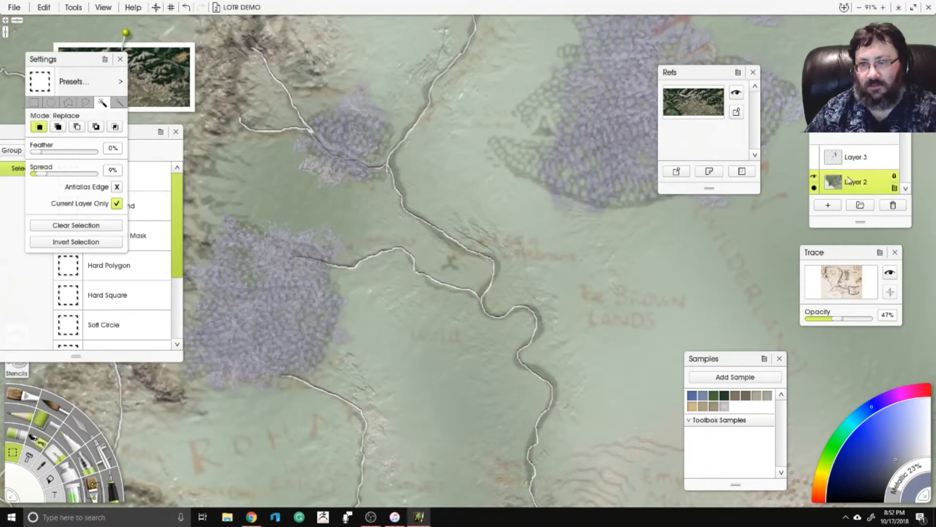
pyautogui.click(545, 381)
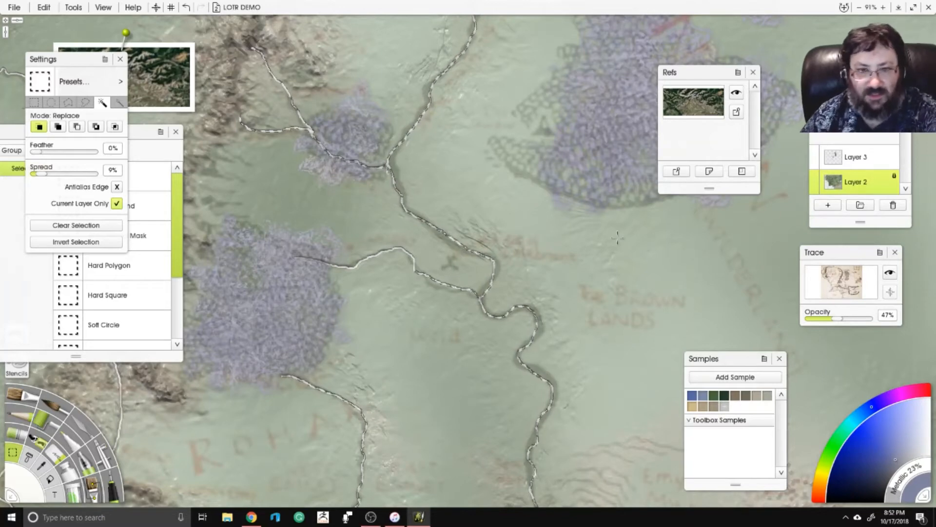
pyautogui.scroll(-2, 617, 237)
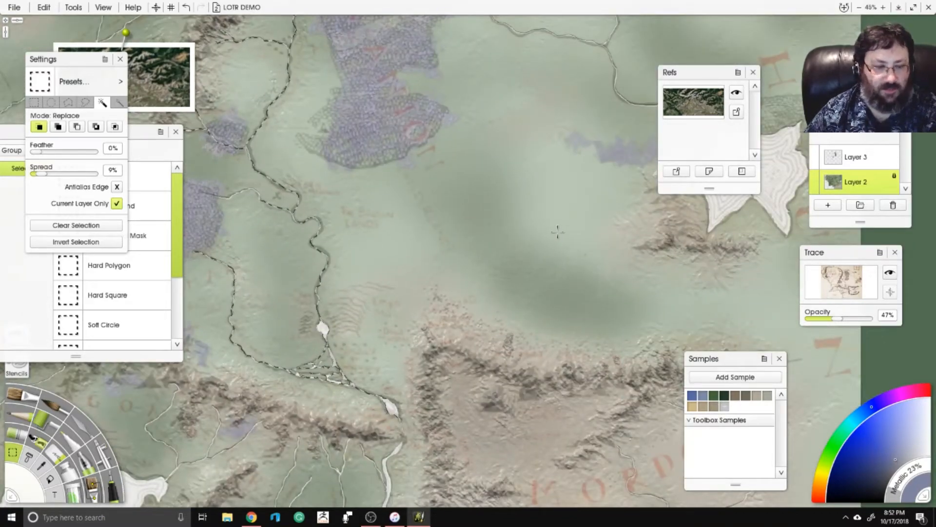
pyautogui.moveTo(560, 233); pyautogui.dragTo(714, 311)
pyautogui.scroll(3, 588, 186)
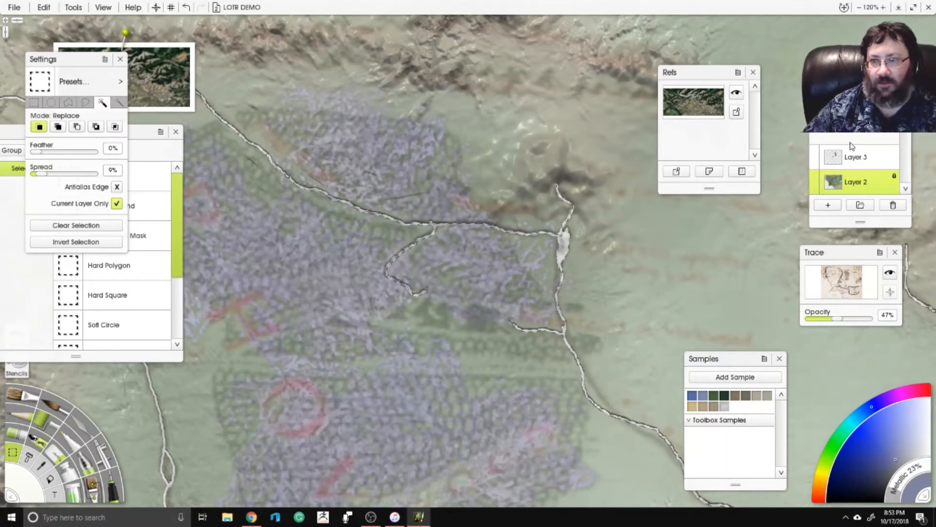
# Lock the transparency of Layer 3, set the tracing opacity to 0% and make Layer 3 active.
pyautogui.click(894, 175)
pyautogui.click(893, 165)
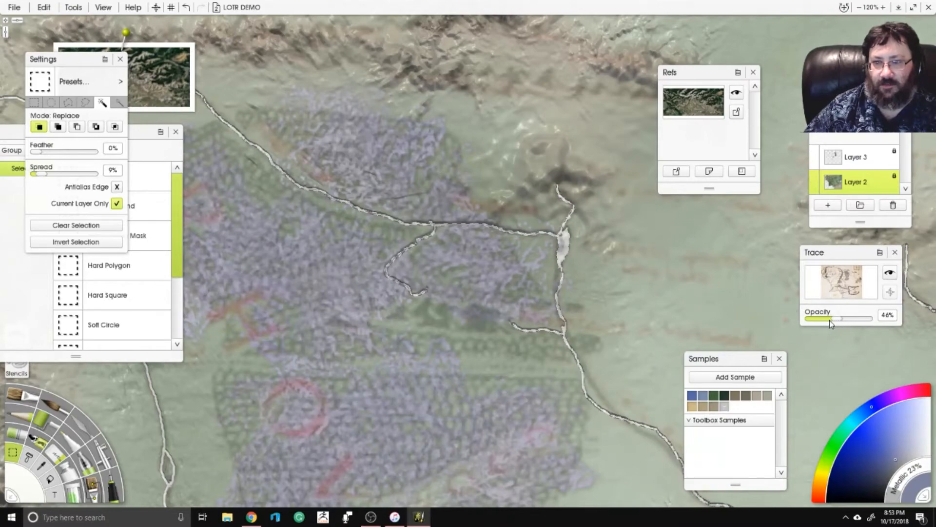
pyautogui.moveTo(830, 320); pyautogui.dragTo(805, 320)
pyautogui.click(869, 164)
# Select the Glitter tool and the darkest green color sample for painting the northwestern forests.
pyautogui.scroll(-5, 481, 253)
pyautogui.moveTo(481, 253); pyautogui.dragTo(571, 92)
pyautogui.moveTo(237, 399); pyautogui.dragTo(487, 271)
pyautogui.moveTo(434, 161); pyautogui.dragTo(502, 357)
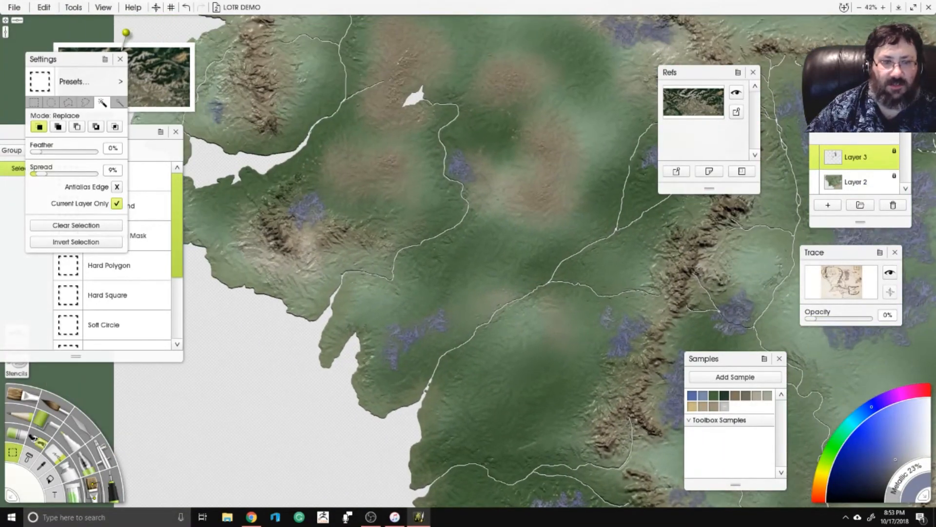
pyautogui.click(41, 461)
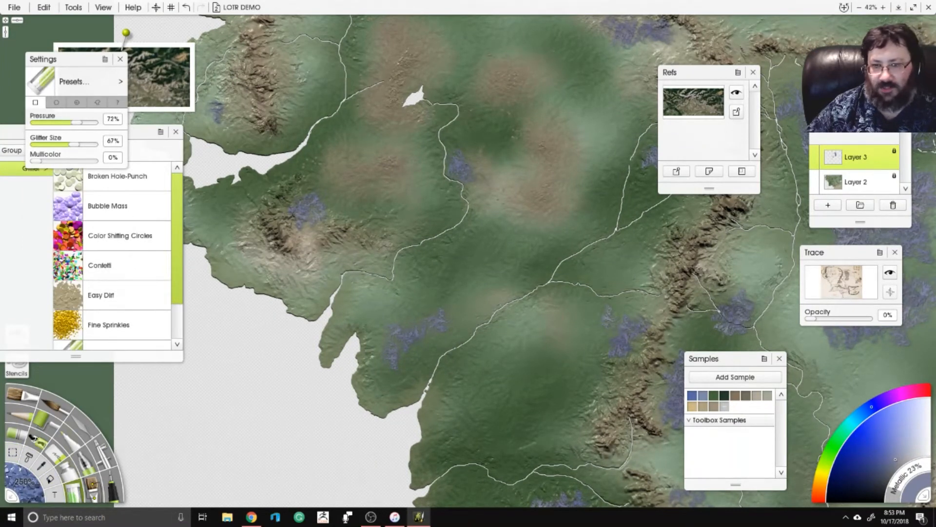
pyautogui.click(726, 395)
pyautogui.moveTo(431, 219); pyautogui.dragTo(466, 255)
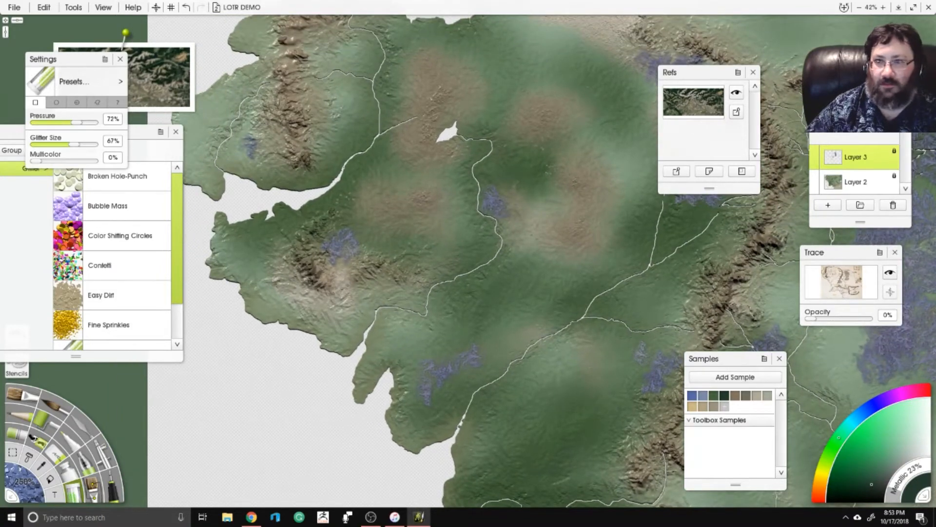
# Spray dark green glitter over the blue forest patch on the mountains south of the northwestern gulf.
pyautogui.click(894, 152)
pyautogui.click(880, 131)
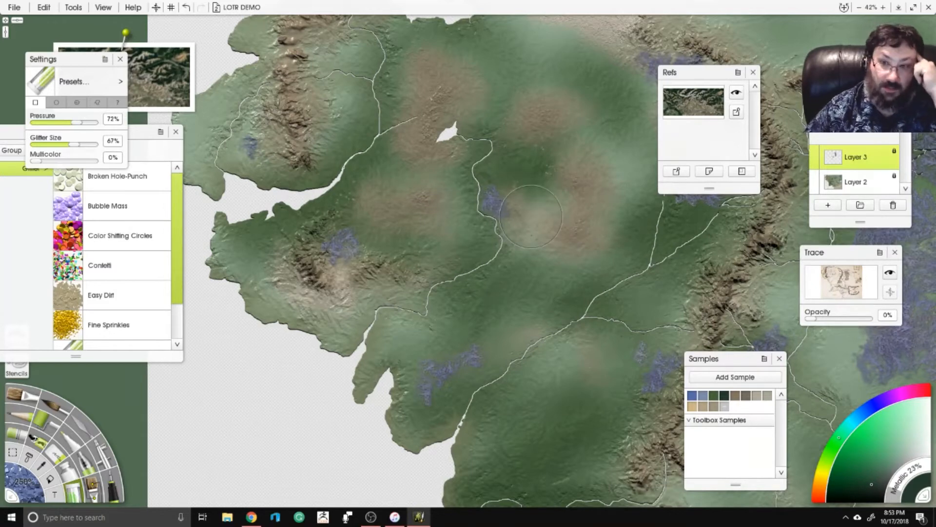
pyautogui.moveTo(345, 246); pyautogui.dragTo(392, 252)
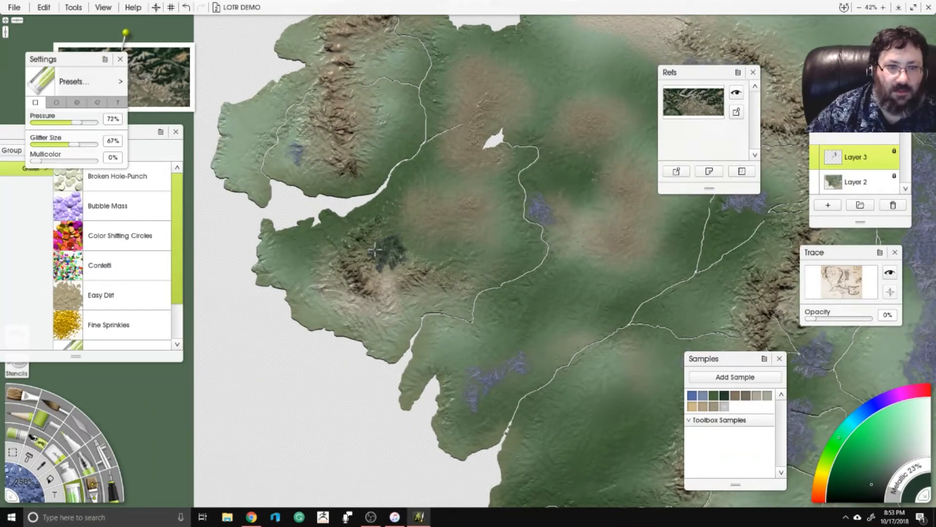
pyautogui.scroll(1, 390, 249)
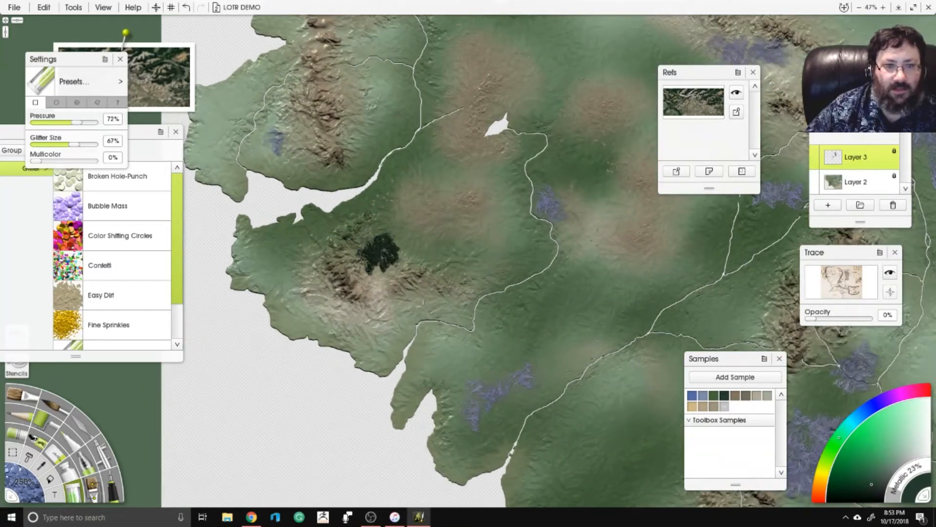
# Spray dark green glitter over the blue forest patches near the southwestern coast, east of the winding river and on the northwestern peninsula.
pyautogui.moveTo(476, 389)
pyautogui.mouseDown()
pyautogui.moveTo(476, 400)
pyautogui.moveTo(517, 378)
pyautogui.moveTo(468, 407)
pyautogui.mouseUp()
pyautogui.moveTo(548, 198)
pyautogui.mouseDown()
pyautogui.moveTo(566, 210)
pyautogui.moveTo(552, 187)
pyautogui.mouseUp()
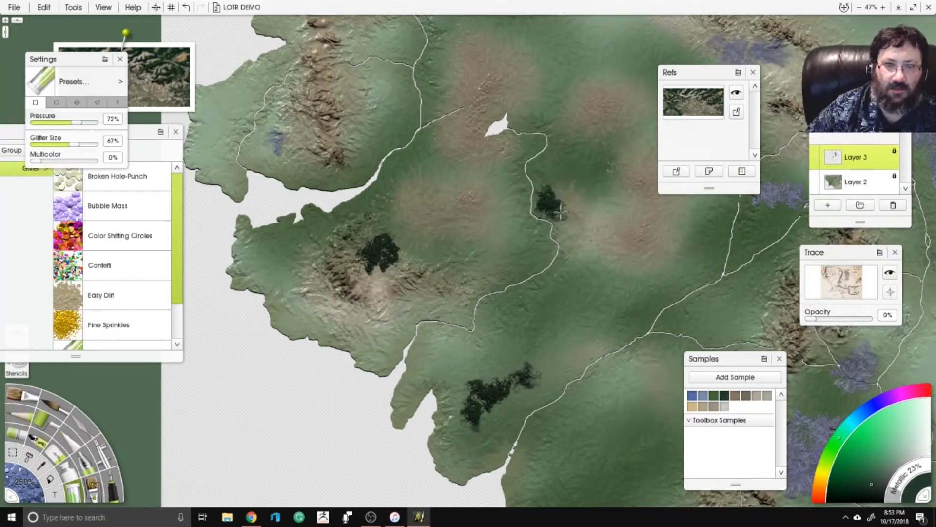
pyautogui.moveTo(304, 125); pyautogui.dragTo(383, 240)
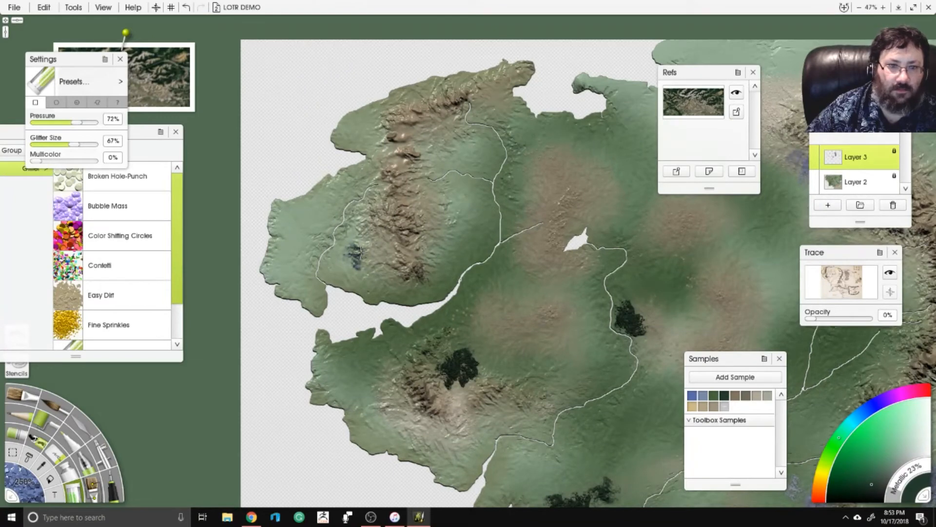
# Spray dark green glitter over the two blue forest patches west of the long central mountain range.
pyautogui.moveTo(531, 254); pyautogui.dragTo(218, 144)
pyautogui.moveTo(532, 198)
pyautogui.mouseDown()
pyautogui.moveTo(511, 199)
pyautogui.moveTo(553, 208)
pyautogui.mouseUp()
pyautogui.moveTo(546, 54)
pyautogui.mouseDown()
pyautogui.moveTo(489, 62)
pyautogui.moveTo(557, 56)
pyautogui.moveTo(524, 61)
pyautogui.mouseUp()
pyautogui.scroll(6, 491, 58)
pyautogui.moveTo(634, 190); pyautogui.dragTo(367, 370)
pyautogui.scroll(-4, 468, 260)
# Pick a slightly brighter green and spray glitter over the two dark forest patches west of the central mountain range.
pyautogui.click(864, 471)
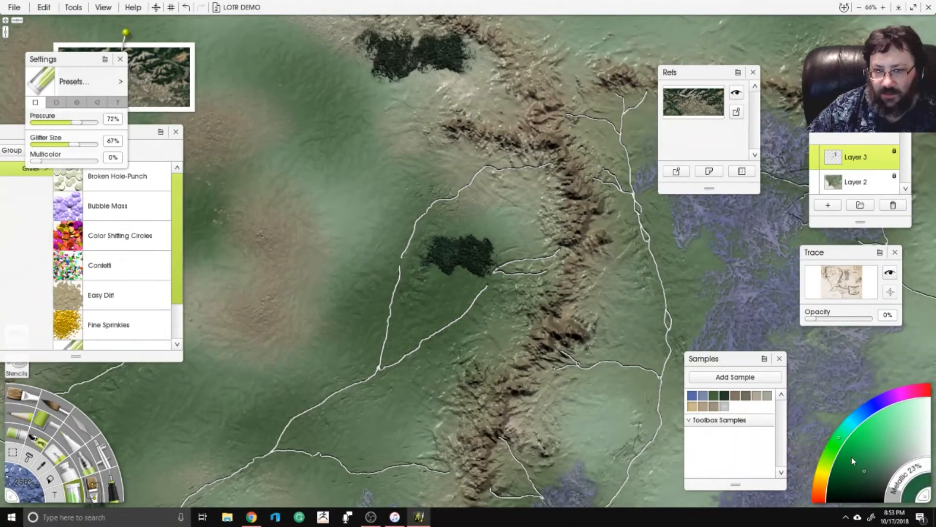
pyautogui.moveTo(490, 261)
pyautogui.mouseDown()
pyautogui.moveTo(476, 251)
pyautogui.moveTo(502, 262)
pyautogui.mouseUp()
pyautogui.moveTo(468, 123); pyautogui.dragTo(502, 174)
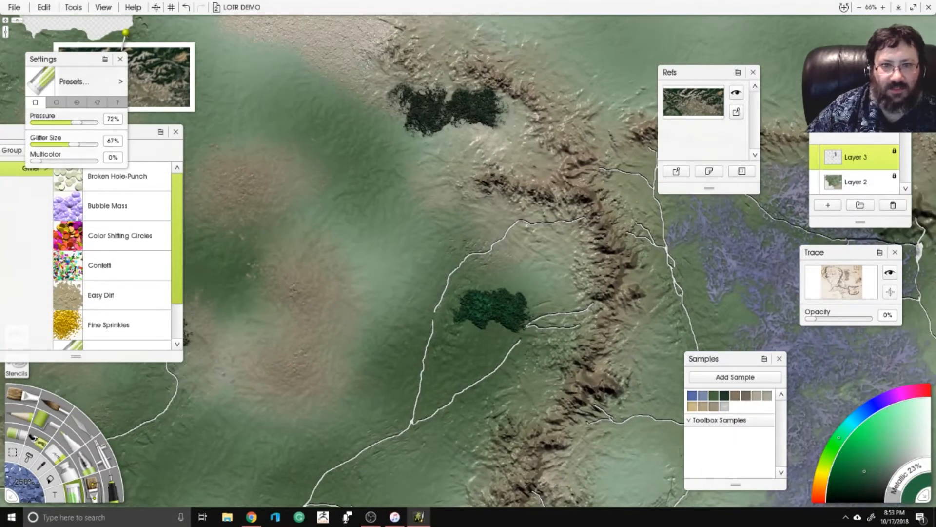
pyautogui.moveTo(485, 105)
pyautogui.mouseDown()
pyautogui.moveTo(432, 112)
pyautogui.moveTo(409, 95)
pyautogui.mouseUp()
# Cover the large blue forest east of the central mountains with dense green glitter, including its northern tip.
pyautogui.moveTo(585, 195); pyautogui.dragTo(333, 143)
pyautogui.scroll(-3, 469, 253)
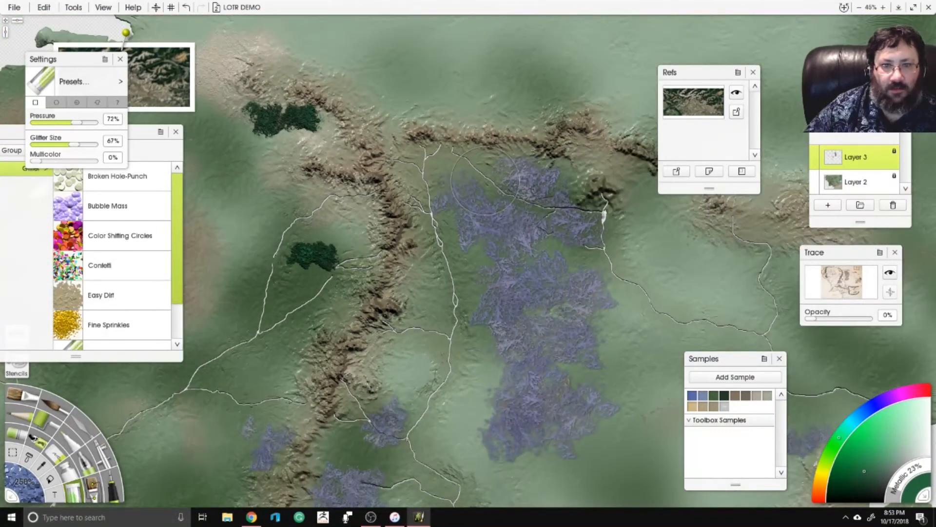
pyautogui.moveTo(456, 195)
pyautogui.mouseDown()
pyautogui.moveTo(502, 212)
pyautogui.moveTo(529, 264)
pyautogui.moveTo(617, 283)
pyautogui.moveTo(561, 390)
pyautogui.moveTo(502, 430)
pyautogui.moveTo(493, 312)
pyautogui.moveTo(499, 326)
pyautogui.moveTo(515, 297)
pyautogui.moveTo(477, 312)
pyautogui.moveTo(500, 385)
pyautogui.moveTo(493, 441)
pyautogui.moveTo(577, 449)
pyautogui.moveTo(566, 429)
pyautogui.moveTo(605, 399)
pyautogui.moveTo(552, 459)
pyautogui.moveTo(527, 408)
pyautogui.moveTo(525, 361)
pyautogui.moveTo(546, 390)
pyautogui.moveTo(553, 344)
pyautogui.moveTo(605, 353)
pyautogui.mouseUp()
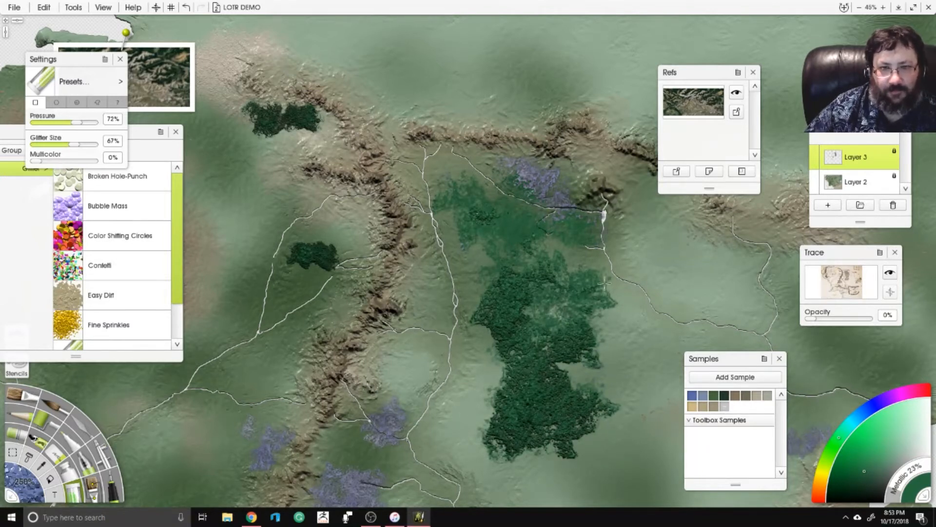
pyautogui.moveTo(605, 282)
pyautogui.mouseDown()
pyautogui.moveTo(530, 276)
pyautogui.moveTo(541, 301)
pyautogui.moveTo(569, 294)
pyautogui.moveTo(568, 315)
pyautogui.moveTo(545, 316)
pyautogui.moveTo(521, 378)
pyautogui.moveTo(539, 370)
pyautogui.moveTo(536, 406)
pyautogui.moveTo(554, 456)
pyautogui.mouseUp()
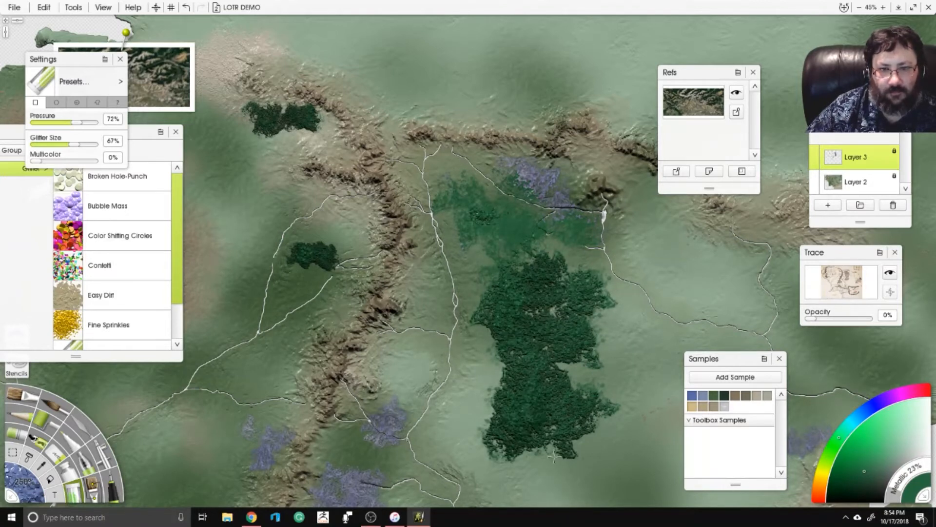
pyautogui.moveTo(541, 273)
pyautogui.mouseDown()
pyautogui.moveTo(533, 192)
pyautogui.moveTo(552, 175)
pyautogui.moveTo(538, 185)
pyautogui.moveTo(512, 163)
pyautogui.moveTo(523, 189)
pyautogui.moveTo(509, 249)
pyautogui.moveTo(491, 257)
pyautogui.moveTo(490, 274)
pyautogui.moveTo(490, 252)
pyautogui.moveTo(468, 249)
pyautogui.moveTo(467, 227)
pyautogui.moveTo(453, 264)
pyautogui.moveTo(446, 190)
pyautogui.moveTo(440, 204)
pyautogui.moveTo(488, 184)
pyautogui.moveTo(557, 214)
pyautogui.moveTo(598, 237)
pyautogui.mouseUp()
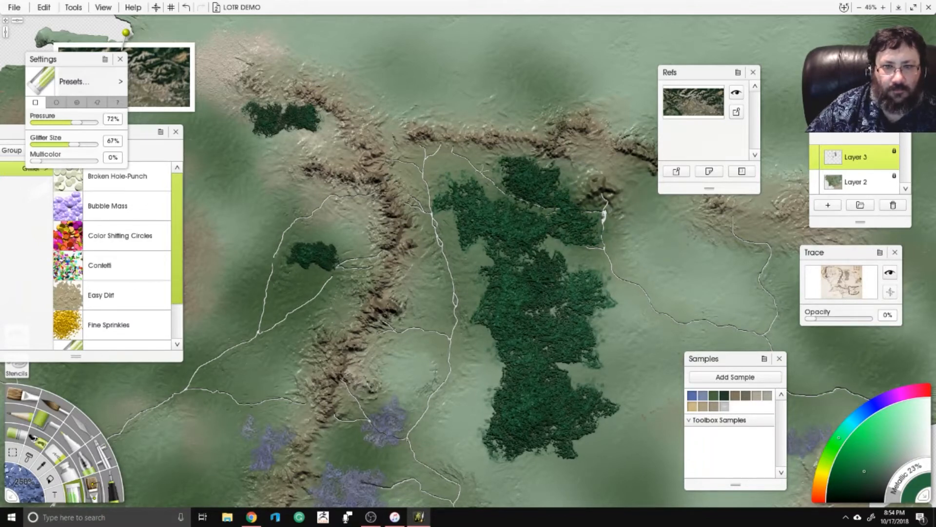
# Spray green glitter over the three blue forest patches around the southern part of the central mountain range.
pyautogui.moveTo(487, 242); pyautogui.dragTo(594, 163)
pyautogui.moveTo(358, 344)
pyautogui.mouseDown()
pyautogui.moveTo(391, 338)
pyautogui.moveTo(371, 388)
pyautogui.moveTo(439, 434)
pyautogui.moveTo(464, 429)
pyautogui.moveTo(475, 438)
pyautogui.moveTo(438, 401)
pyautogui.moveTo(439, 383)
pyautogui.moveTo(412, 456)
pyautogui.moveTo(491, 430)
pyautogui.mouseUp()
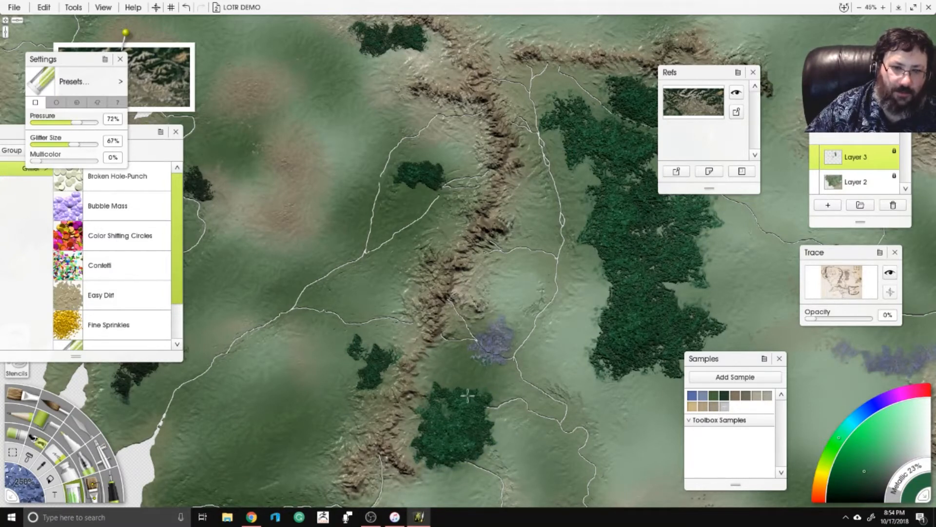
pyautogui.moveTo(467, 396)
pyautogui.mouseDown()
pyautogui.moveTo(432, 405)
pyautogui.moveTo(497, 332)
pyautogui.moveTo(497, 366)
pyautogui.moveTo(492, 332)
pyautogui.mouseUp()
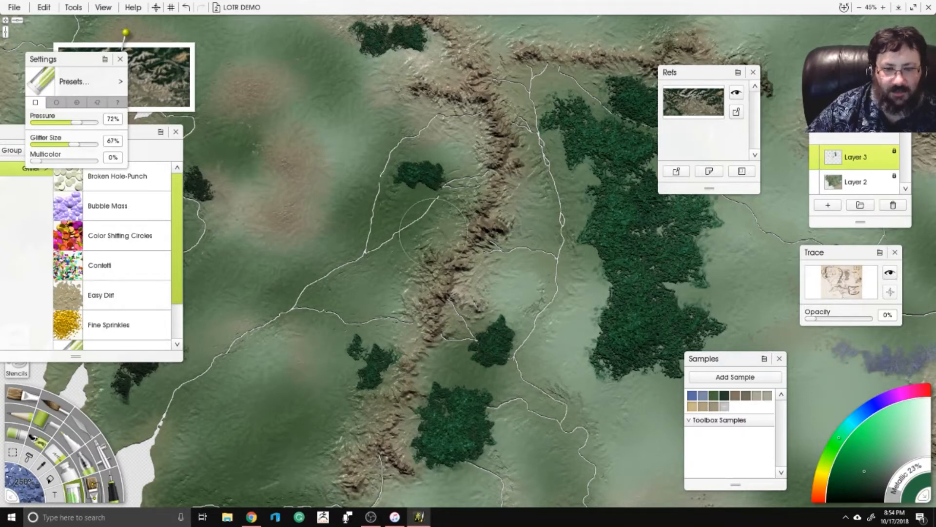
# Spray green glitter over the small blue forest patch just south of the bend in the southern mountain range.
pyautogui.scroll(-5, 428, 231)
pyautogui.moveTo(458, 253); pyautogui.dragTo(466, 182)
pyautogui.scroll(2, 466, 254)
pyautogui.moveTo(712, 207)
pyautogui.mouseDown()
pyautogui.moveTo(492, 273)
pyautogui.moveTo(563, 293)
pyautogui.moveTo(527, 305)
pyautogui.moveTo(566, 295)
pyautogui.moveTo(499, 292)
pyautogui.moveTo(909, 105)
pyautogui.mouseUp()
pyautogui.scroll(1, 492, 273)
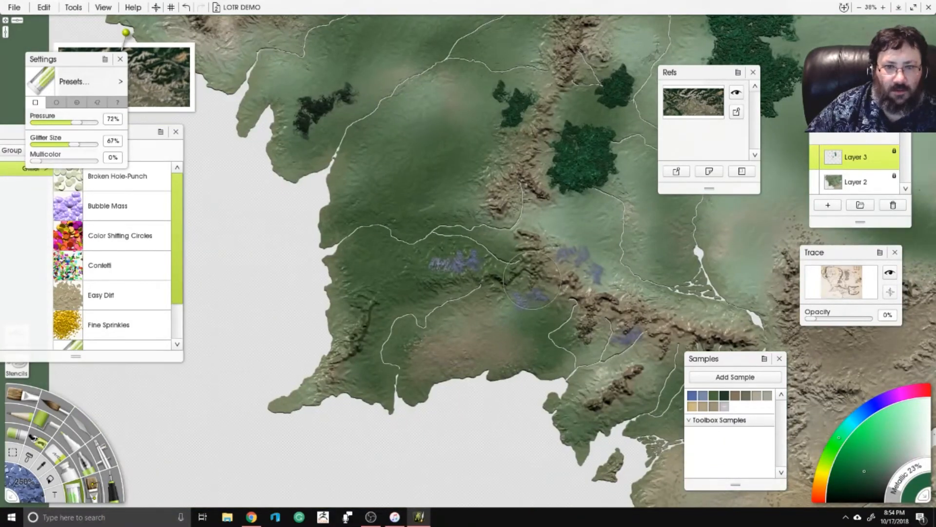
pyautogui.moveTo(531, 283); pyautogui.dragTo(512, 298)
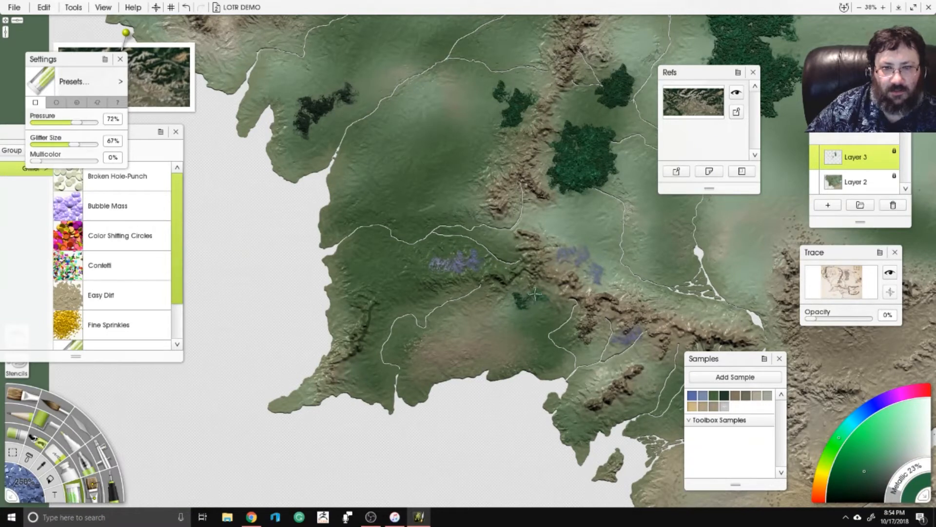
# Paint dark green glitter over the purple forest patches around the southwestern mountain range.
pyautogui.moveTo(504, 287); pyautogui.dragTo(461, 260)
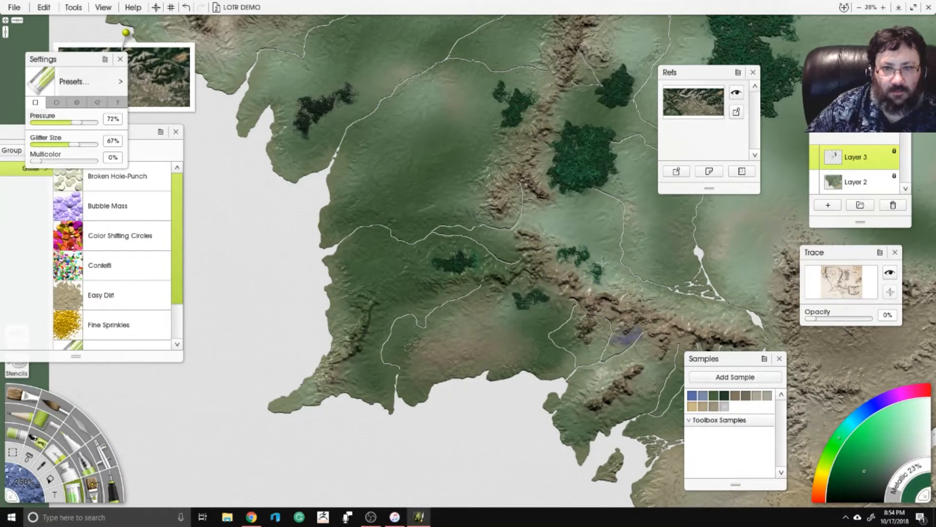
pyautogui.moveTo(634, 336); pyautogui.dragTo(601, 342)
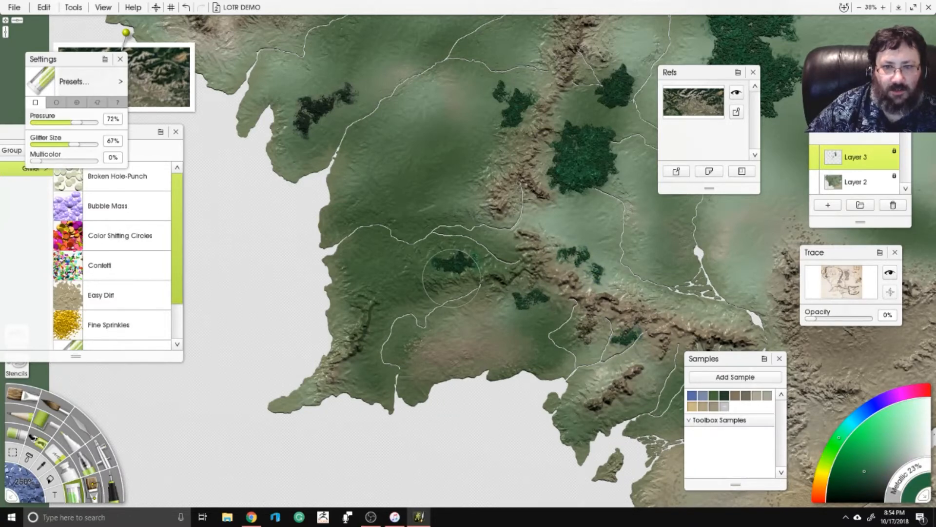
# Make Layer 2 the active layer and choose a brighter, purer green as the paint color.
pyautogui.scroll(-4, 463, 258)
pyautogui.moveTo(653, 117)
pyautogui.mouseDown()
pyautogui.moveTo(569, 223)
pyautogui.moveTo(548, 195)
pyautogui.mouseUp()
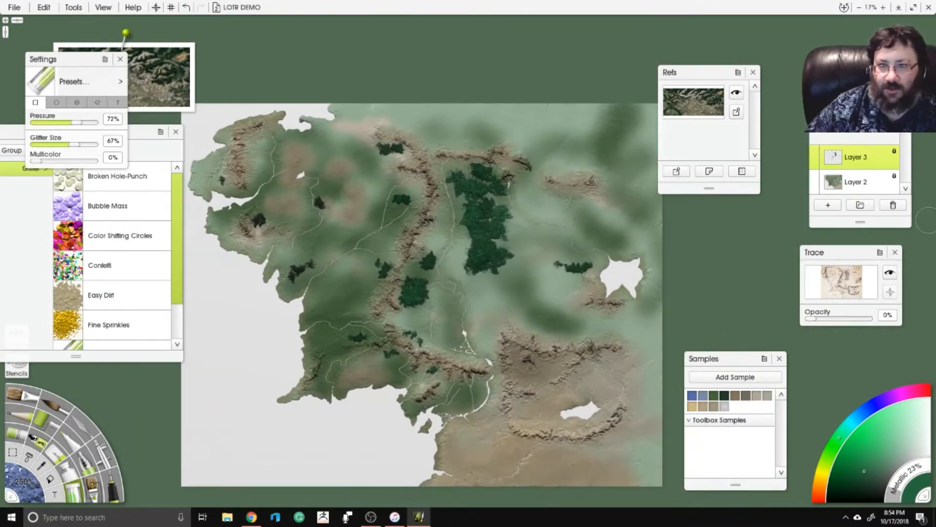
pyautogui.click(855, 181)
pyautogui.scroll(4, 466, 242)
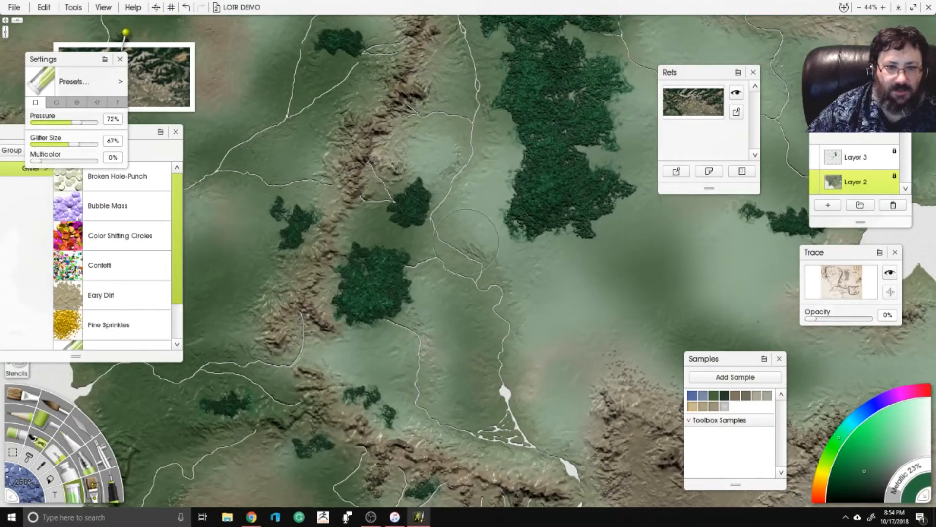
pyautogui.moveTo(382, 297); pyautogui.dragTo(706, 320)
pyautogui.scroll(-2, 467, 280)
pyautogui.moveTo(467, 280); pyautogui.dragTo(378, 305)
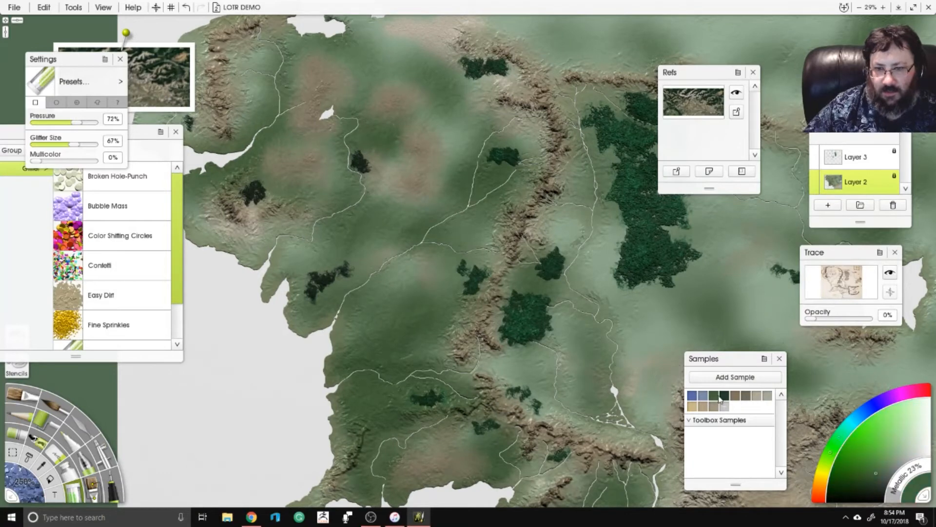
pyautogui.moveTo(868, 452); pyautogui.dragTo(877, 460)
pyautogui.rightClick(878, 460)
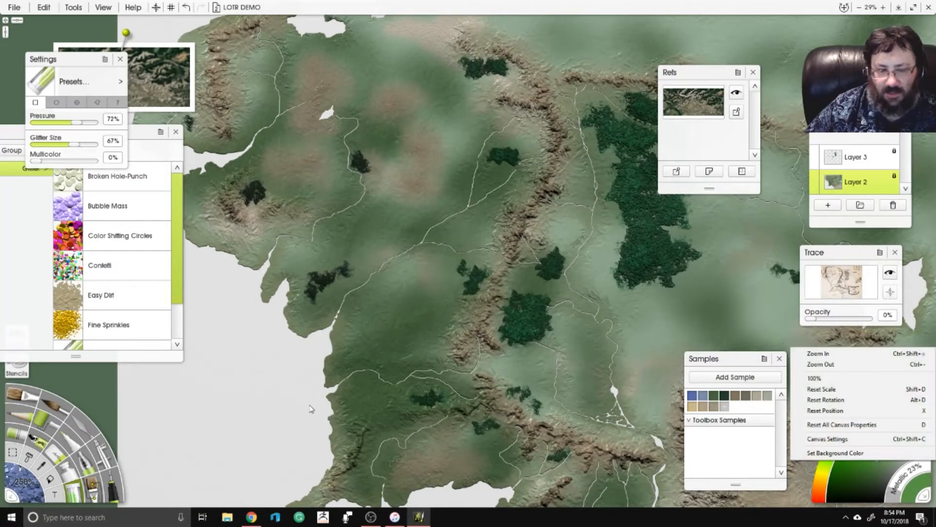
pyautogui.click(852, 434)
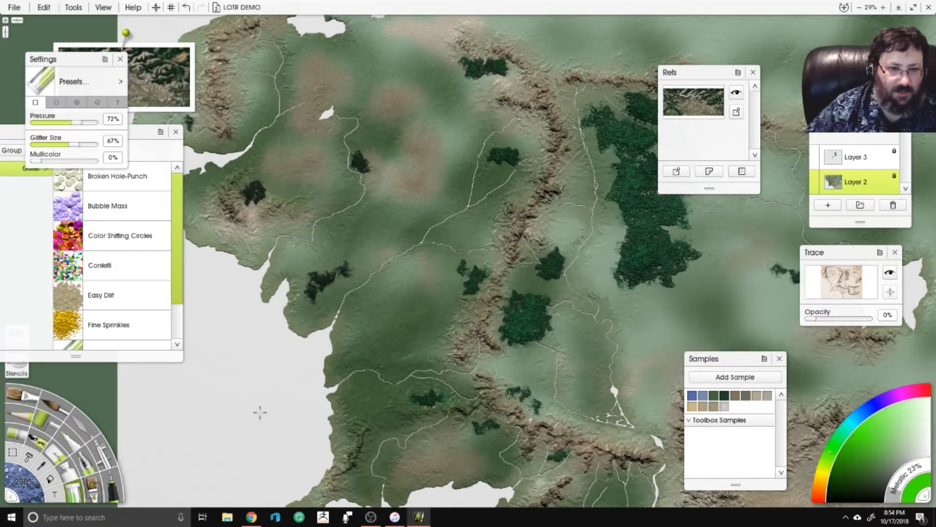
# Switch to the Airbrush and set its tool size to 250%.
pyautogui.click(103, 465)
pyautogui.press('+')
pyautogui.click(24, 492)
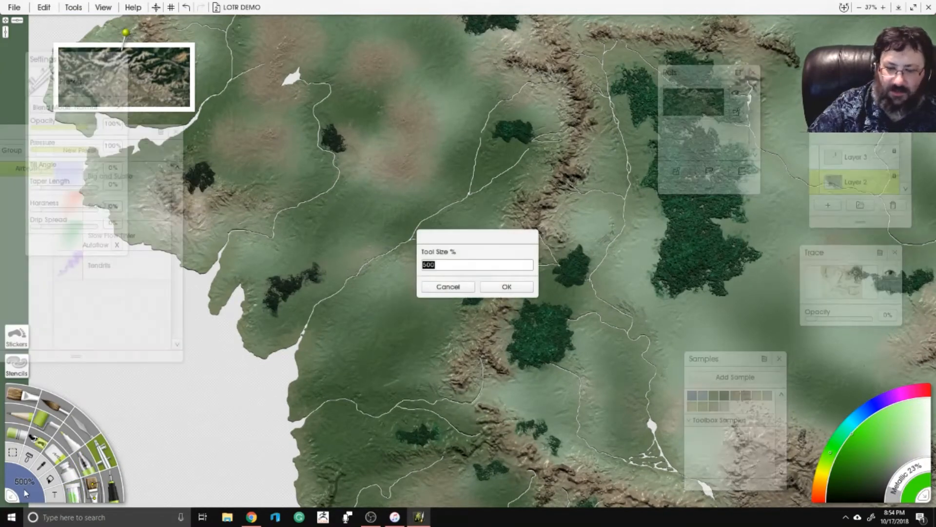
pyautogui.write('250')
pyautogui.press('Return')
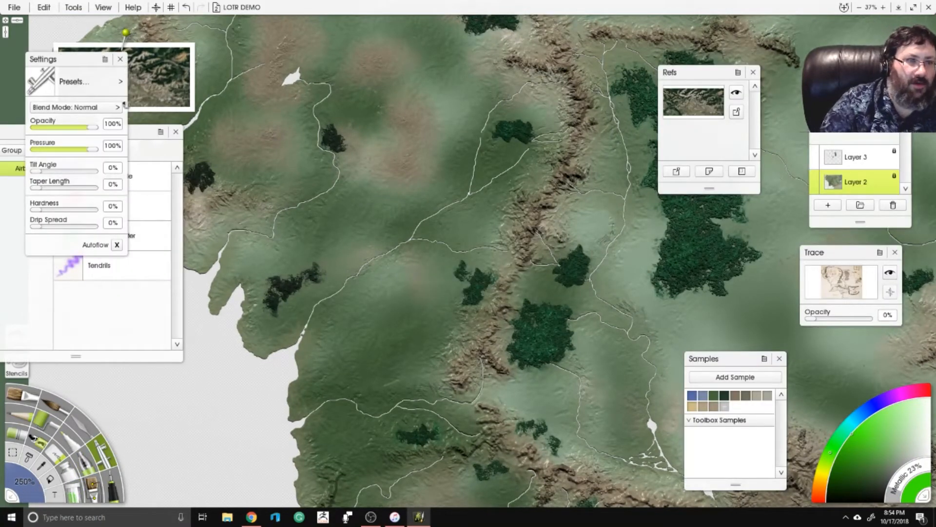
pyautogui.click(60, 127)
pyautogui.click(63, 149)
pyautogui.click(54, 148)
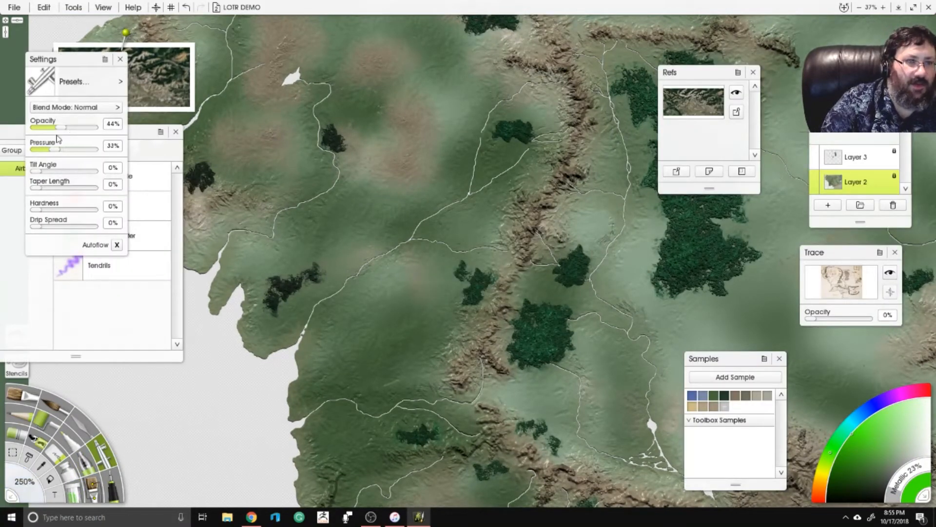
pyautogui.click(52, 127)
pyautogui.moveTo(404, 217)
pyautogui.mouseDown()
pyautogui.moveTo(363, 223)
pyautogui.moveTo(332, 258)
pyautogui.mouseUp()
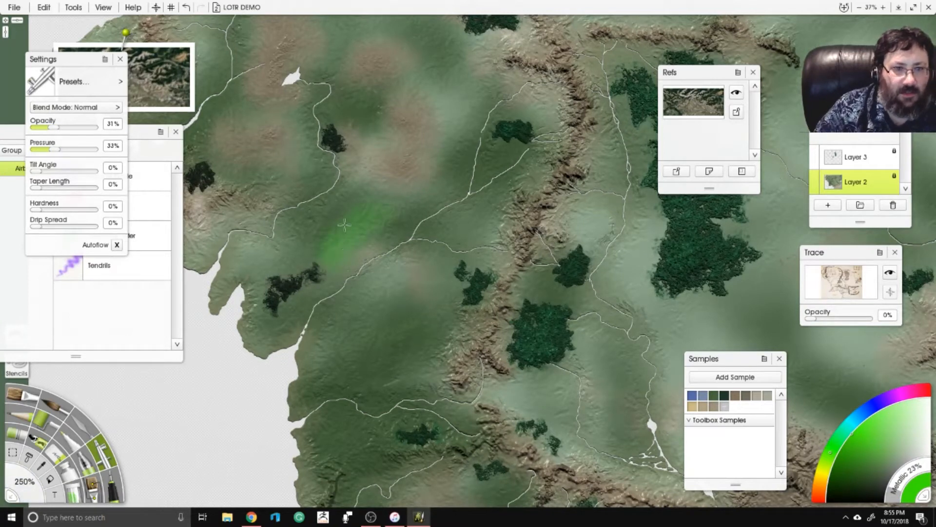
pyautogui.hotkey('ctrl', 'z')
# Set the airbrush to 9% opacity and 10% pressure and tint the western lands with a softer green at 36% metallic.
pyautogui.click(39, 127)
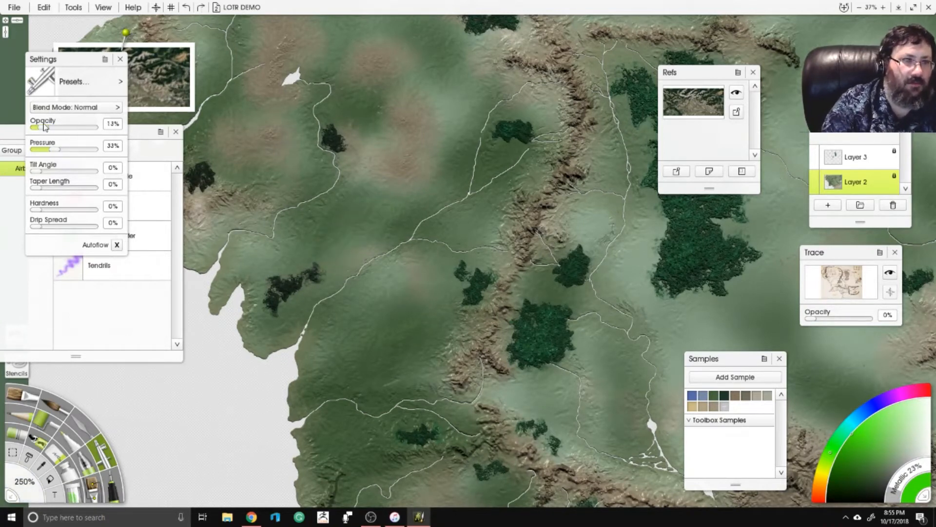
pyautogui.click(42, 150)
pyautogui.click(47, 150)
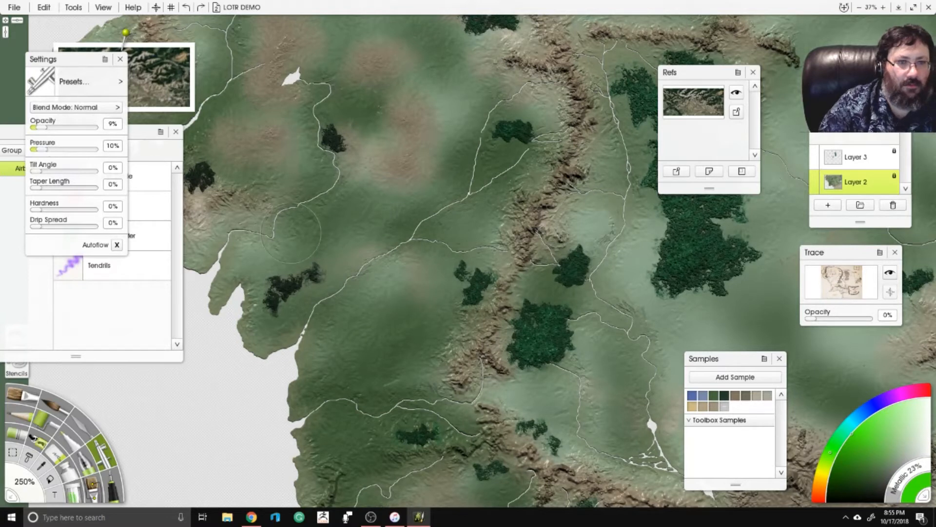
pyautogui.moveTo(281, 266)
pyautogui.mouseDown()
pyautogui.moveTo(327, 210)
pyautogui.moveTo(332, 233)
pyautogui.mouseUp()
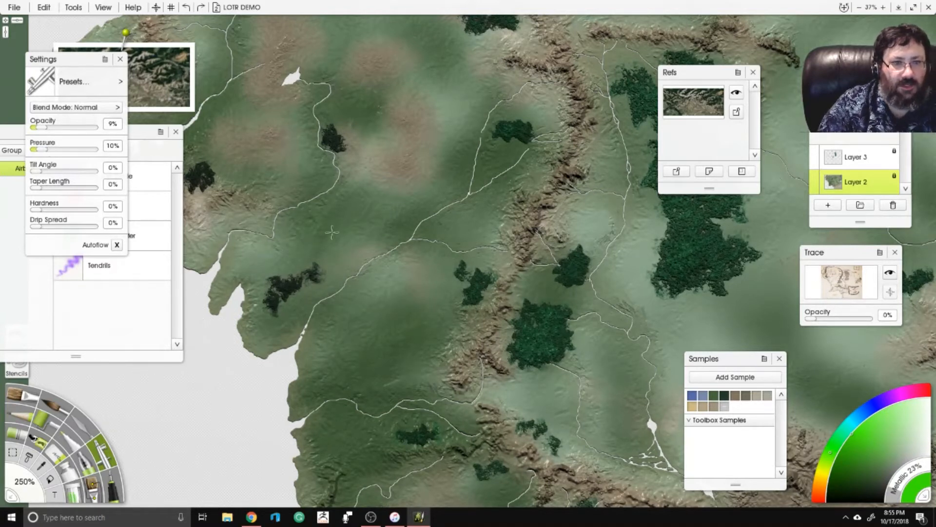
pyautogui.moveTo(897, 483); pyautogui.dragTo(901, 477)
pyautogui.click(862, 446)
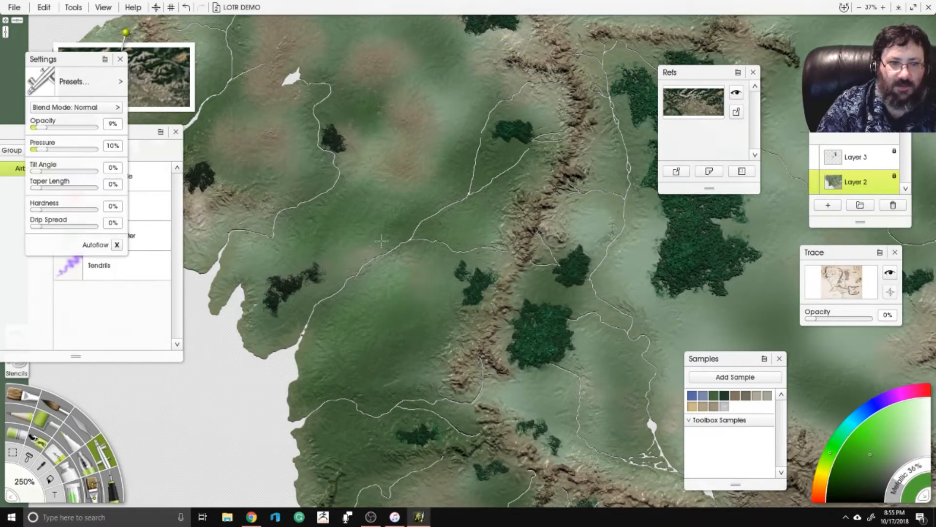
# Set the airbrush to 33% opacity and 25% pressure and spray green over the river lands south of the mountain range.
pyautogui.moveTo(358, 432); pyautogui.dragTo(392, 285)
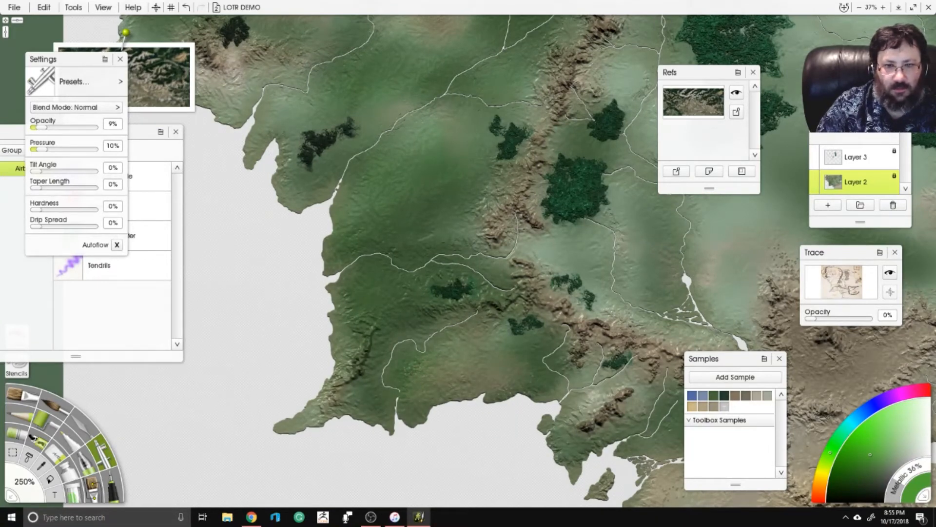
pyautogui.scroll(1, 468, 319)
pyautogui.moveTo(620, 401); pyautogui.dragTo(466, 299)
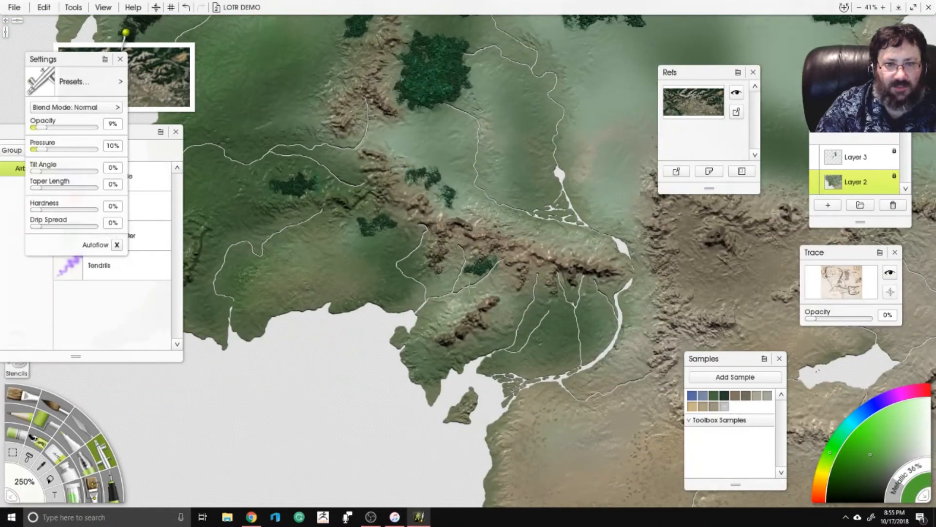
pyautogui.moveTo(48, 128); pyautogui.dragTo(52, 149)
pyautogui.moveTo(425, 301)
pyautogui.mouseDown()
pyautogui.moveTo(452, 301)
pyautogui.moveTo(422, 322)
pyautogui.moveTo(433, 270)
pyautogui.moveTo(500, 327)
pyautogui.moveTo(484, 371)
pyautogui.moveTo(580, 339)
pyautogui.moveTo(626, 348)
pyautogui.moveTo(594, 370)
pyautogui.moveTo(607, 350)
pyautogui.mouseUp()
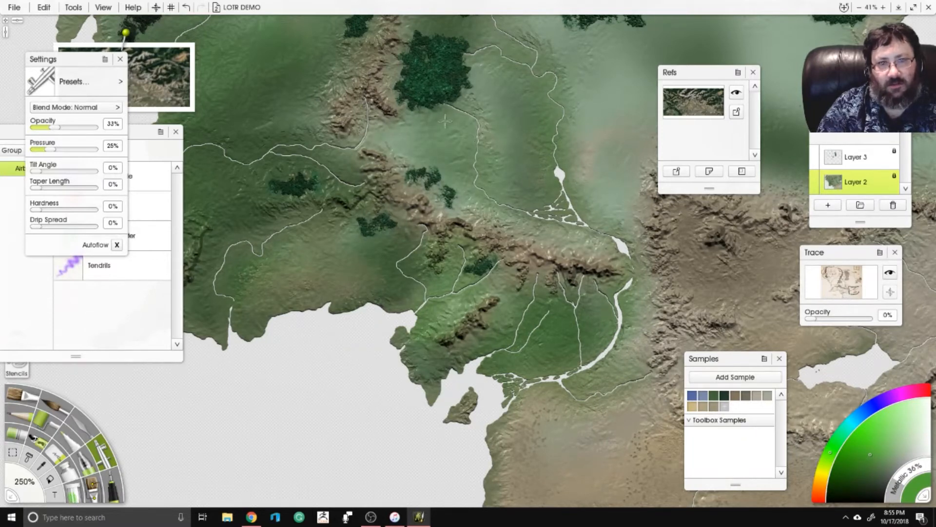
# Airbrush green onto the plains north of the brown mountain-ringed region, blending it with the Harsh Chaos palette knife.
pyautogui.moveTo(550, 98); pyautogui.dragTo(440, 269)
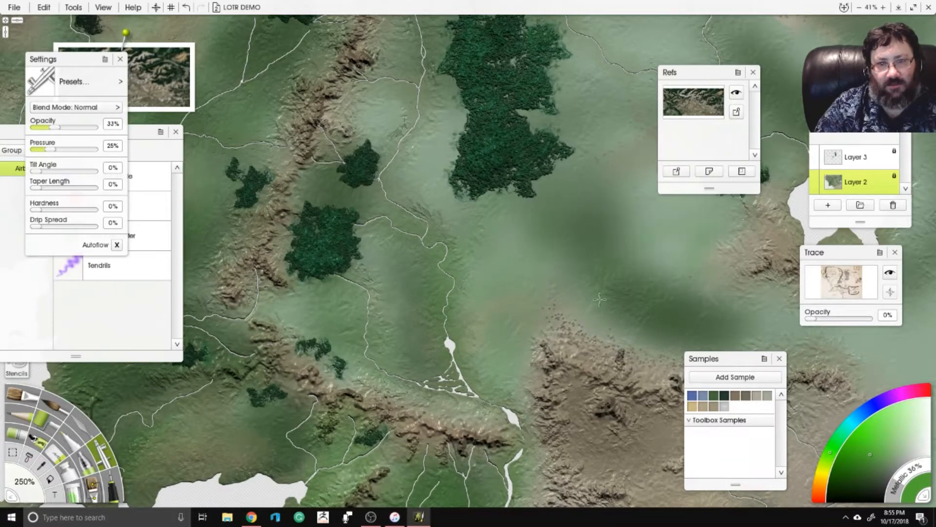
pyautogui.click(83, 423)
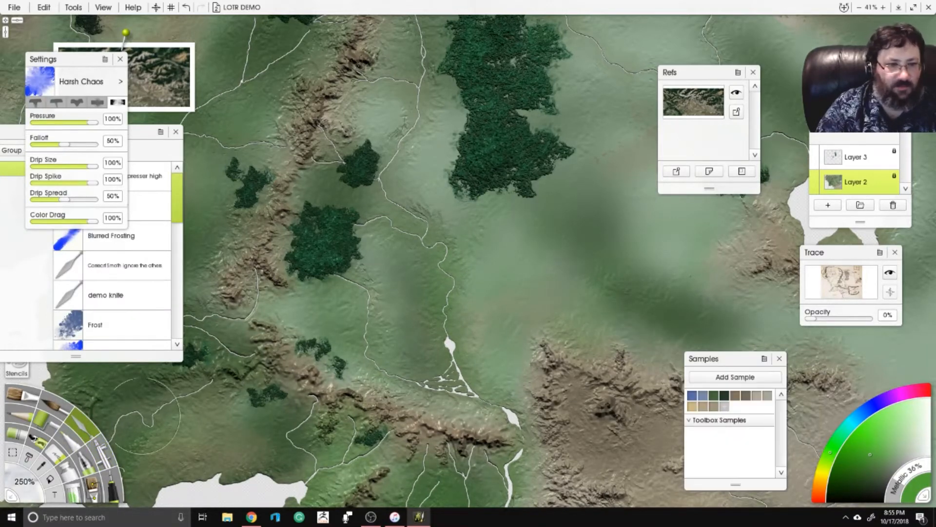
pyautogui.click(108, 452)
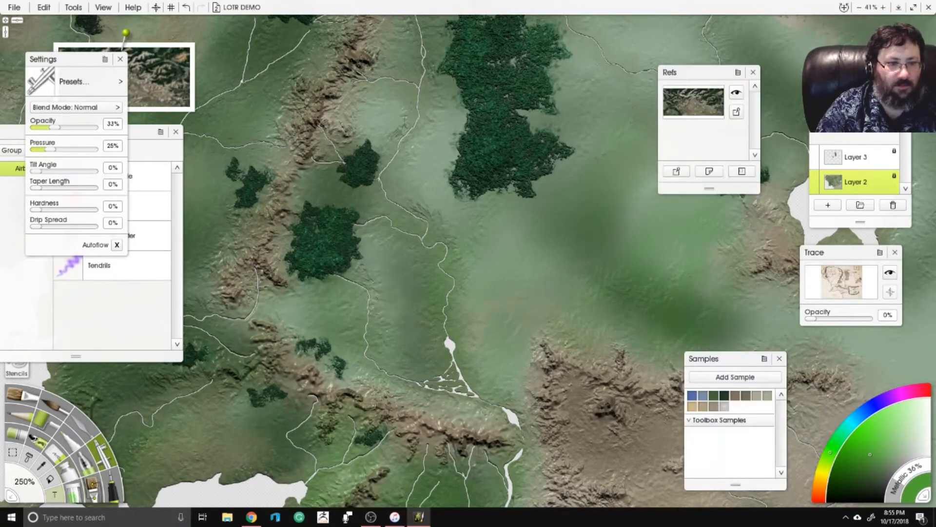
pyautogui.click(80, 423)
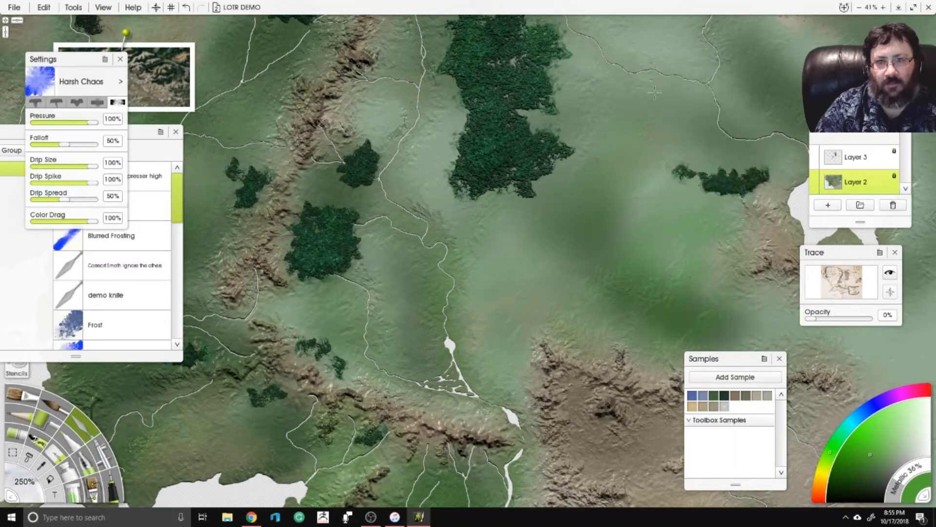
pyautogui.press('a')
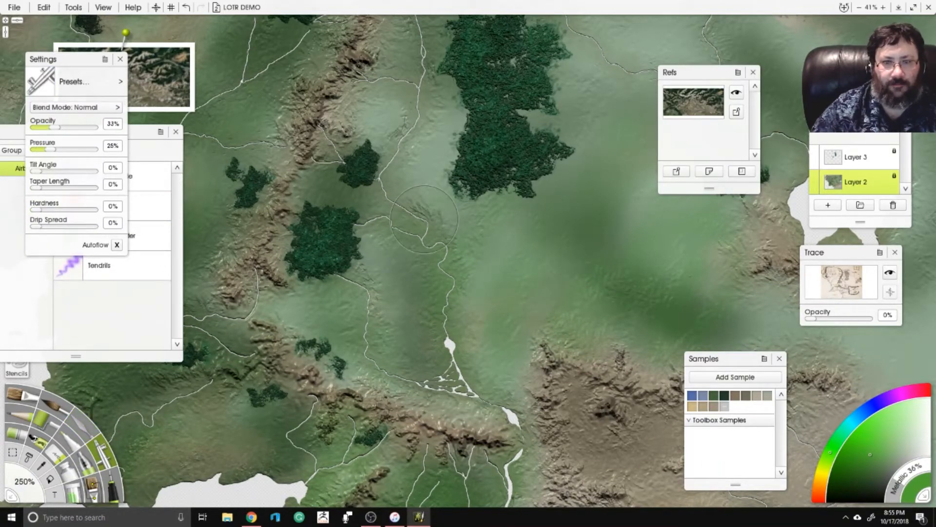
# Airbrush green over the western and northwestern lands and the plains east of the central mountains.
pyautogui.scroll(-4, 424, 219)
pyautogui.moveTo(424, 218); pyautogui.dragTo(587, 325)
pyautogui.scroll(2, 468, 254)
pyautogui.moveTo(468, 254); pyautogui.dragTo(398, 113)
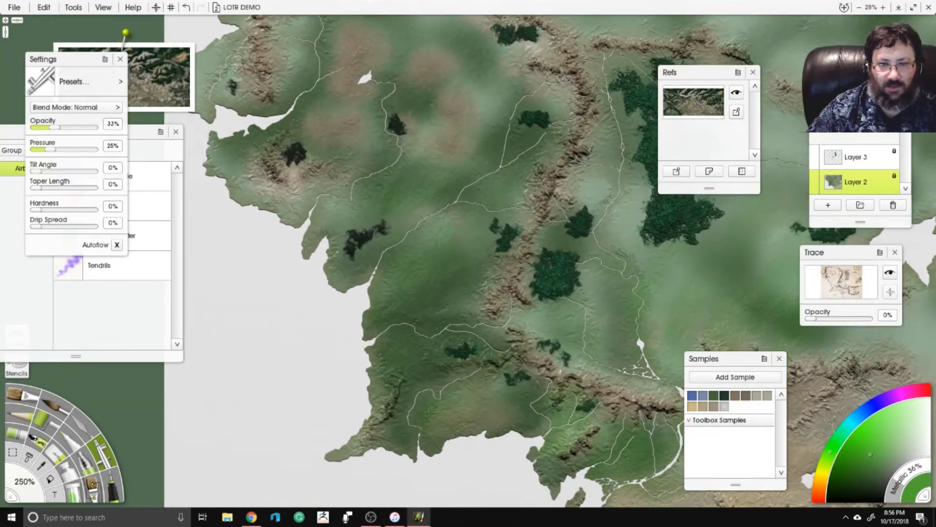
pyautogui.moveTo(480, 214); pyautogui.dragTo(502, 248)
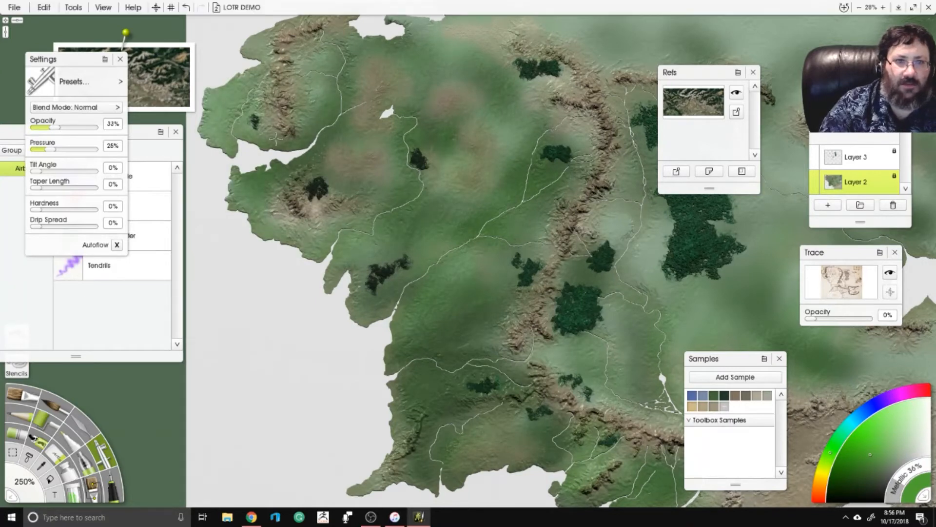
pyautogui.moveTo(575, 286); pyautogui.dragTo(411, 267)
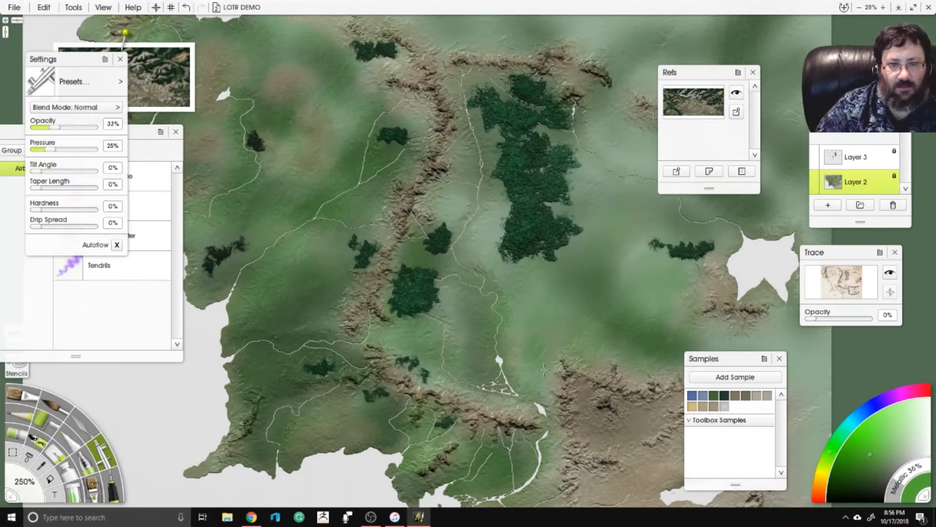
pyautogui.moveTo(497, 280); pyautogui.dragTo(448, 164)
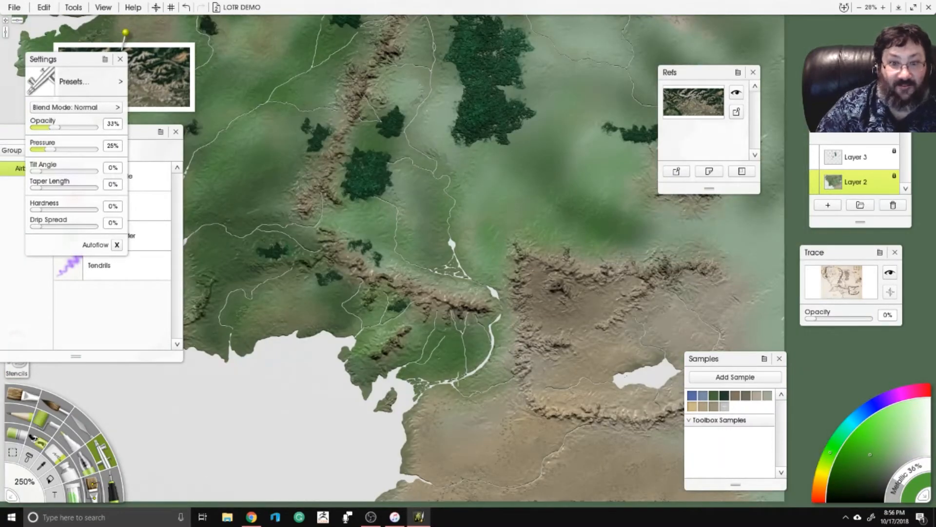
# Blend the colors of the southern desert and the eastern plains with the Harsh Chaos palette knife.
pyautogui.moveTo(395, 416); pyautogui.dragTo(428, 191)
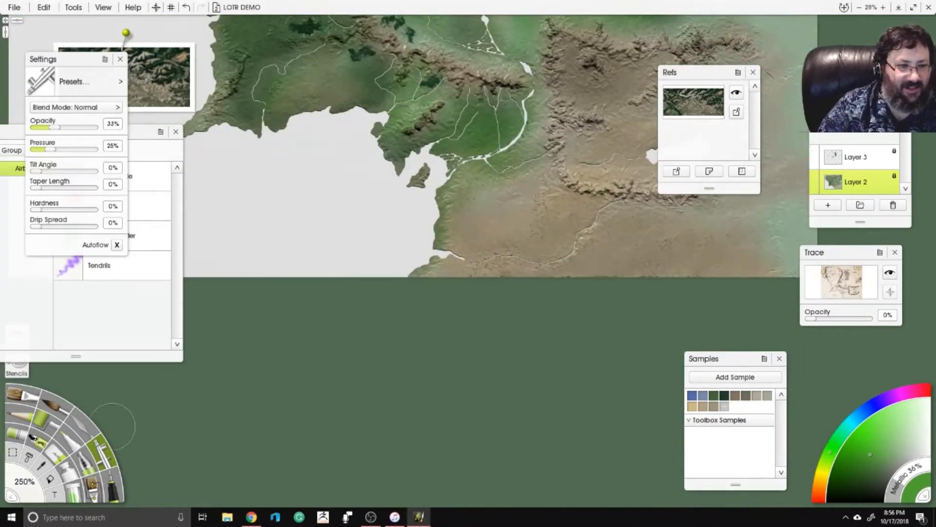
pyautogui.click(83, 424)
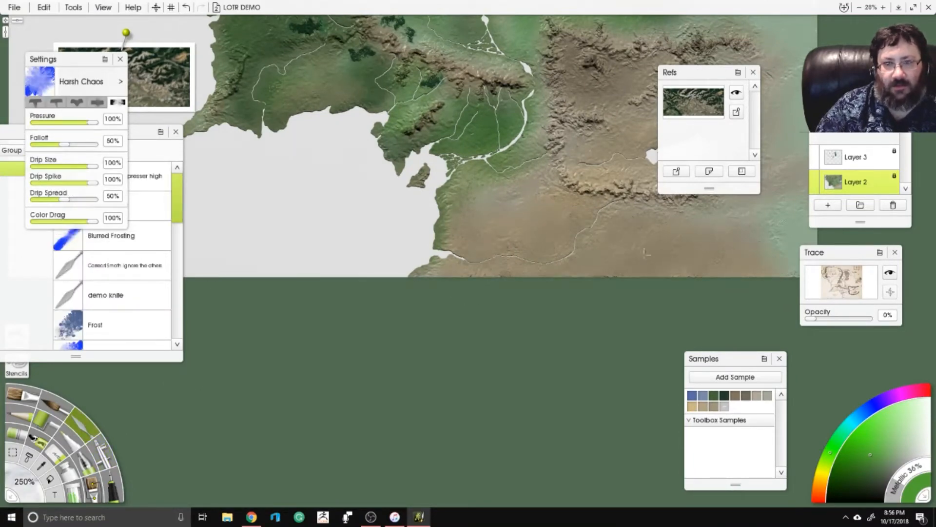
pyautogui.moveTo(429, 182); pyautogui.dragTo(303, 450)
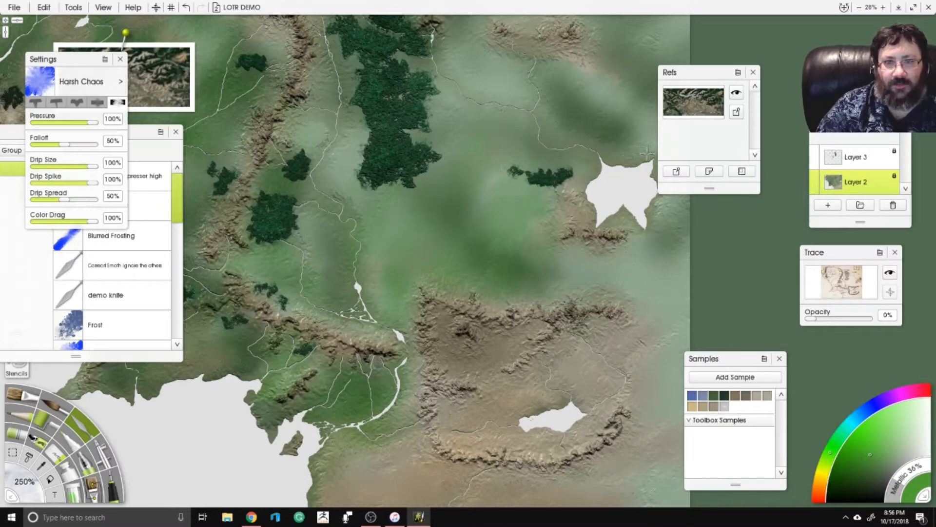
# Blend the green patches across the central and western lands with the Harsh Chaos palette knife.
pyautogui.moveTo(239, 309); pyautogui.dragTo(347, 405)
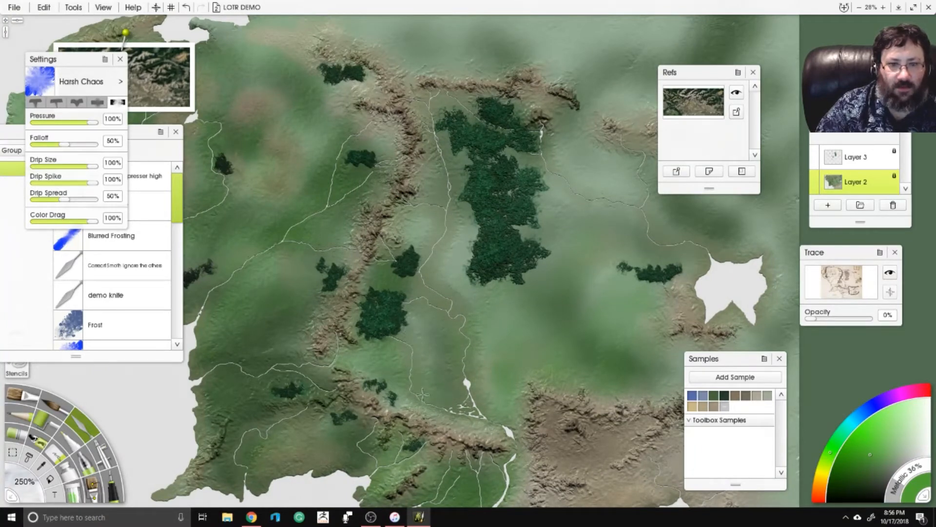
pyautogui.moveTo(384, 379); pyautogui.dragTo(514, 344)
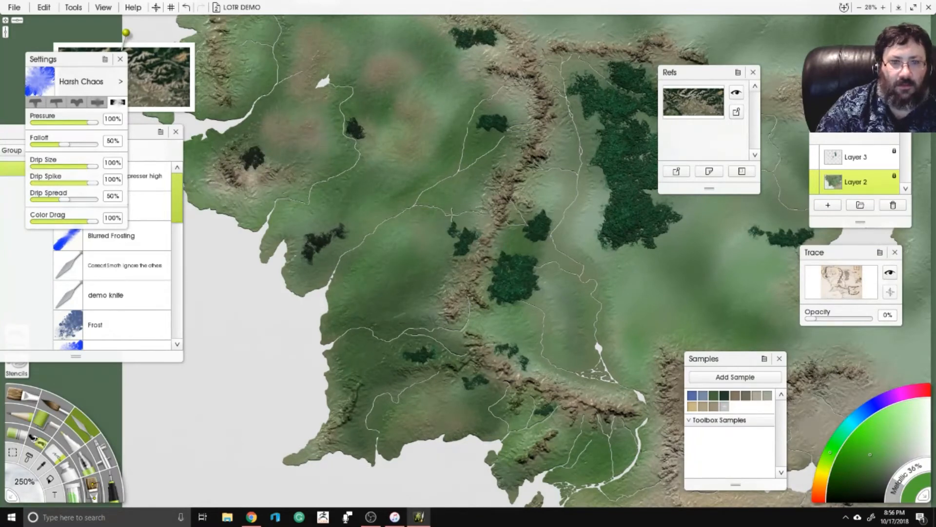
pyautogui.scroll(-2, 263, 208)
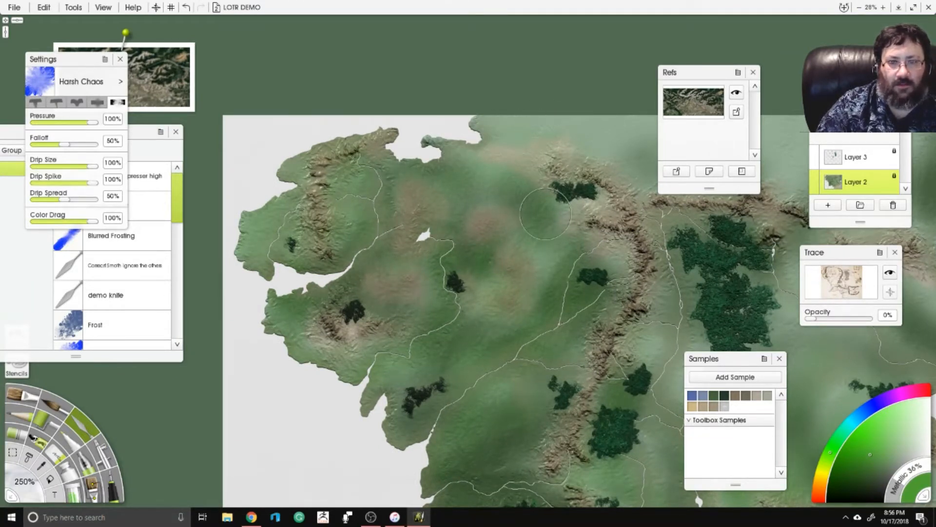
pyautogui.moveTo(492, 276); pyautogui.dragTo(455, 225)
pyautogui.moveTo(433, 344)
pyautogui.mouseDown()
pyautogui.moveTo(441, 287)
pyautogui.moveTo(461, 250)
pyautogui.mouseUp()
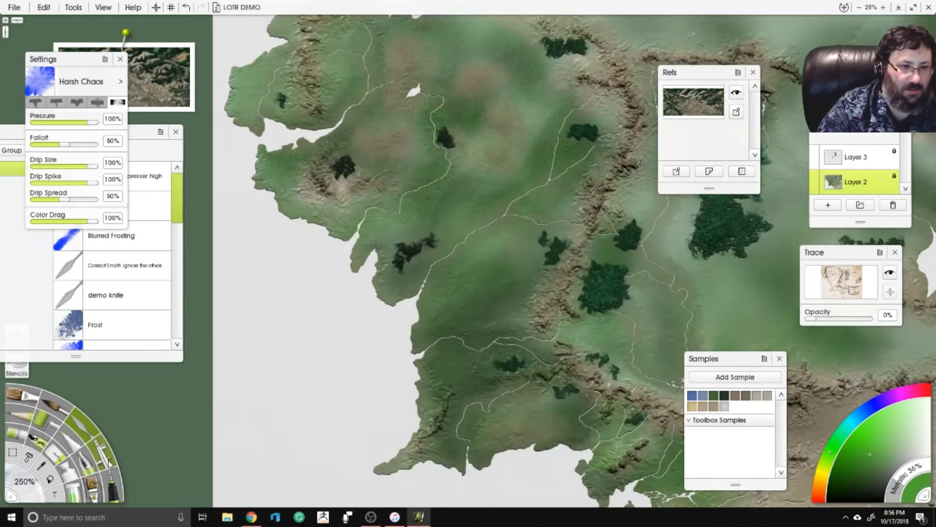
# Airbrush the sampled tan color onto the plains west of the central mountains, south of the long river.
pyautogui.click(101, 456)
pyautogui.click(824, 471)
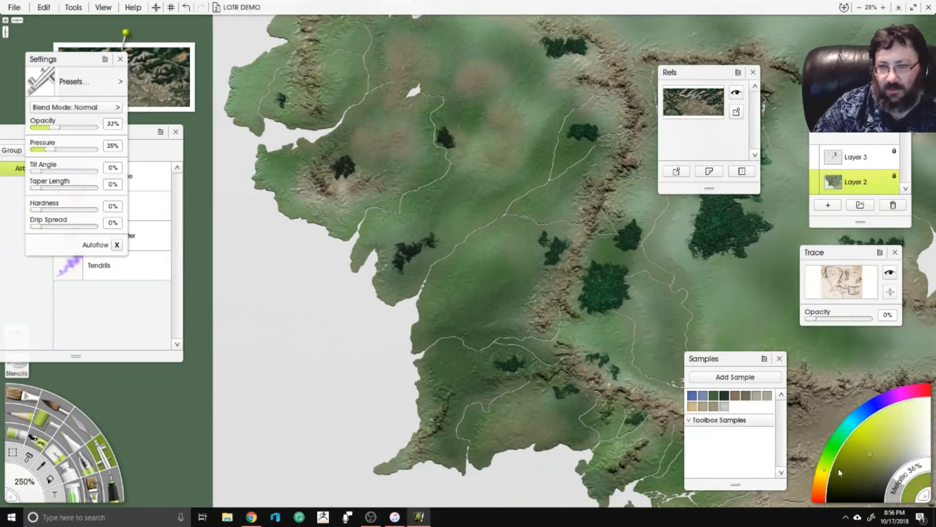
pyautogui.click(880, 456)
pyautogui.moveTo(885, 459); pyautogui.dragTo(877, 472)
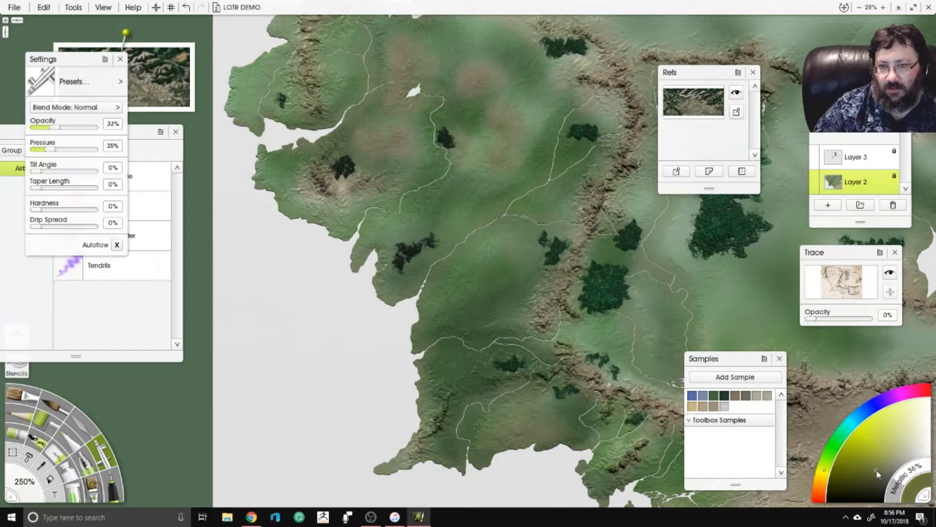
pyautogui.click(693, 408)
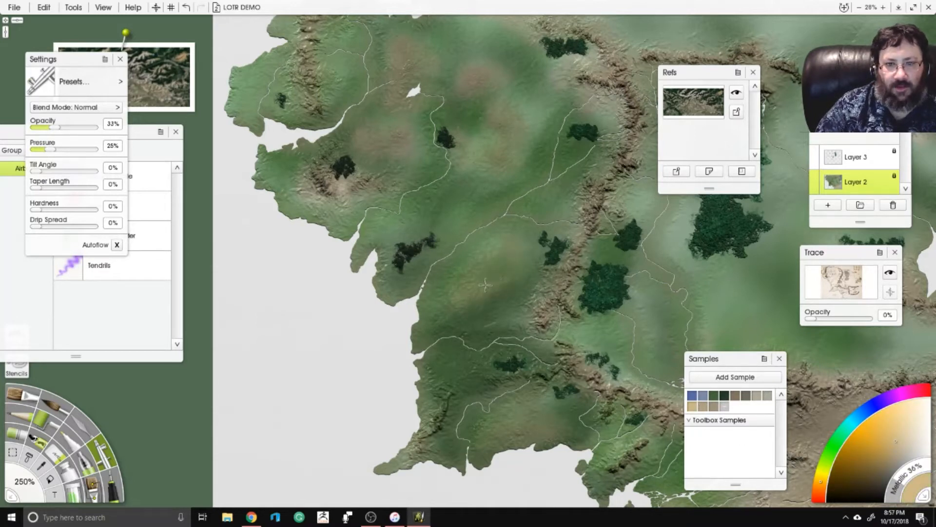
pyautogui.scroll(5, 537, 169)
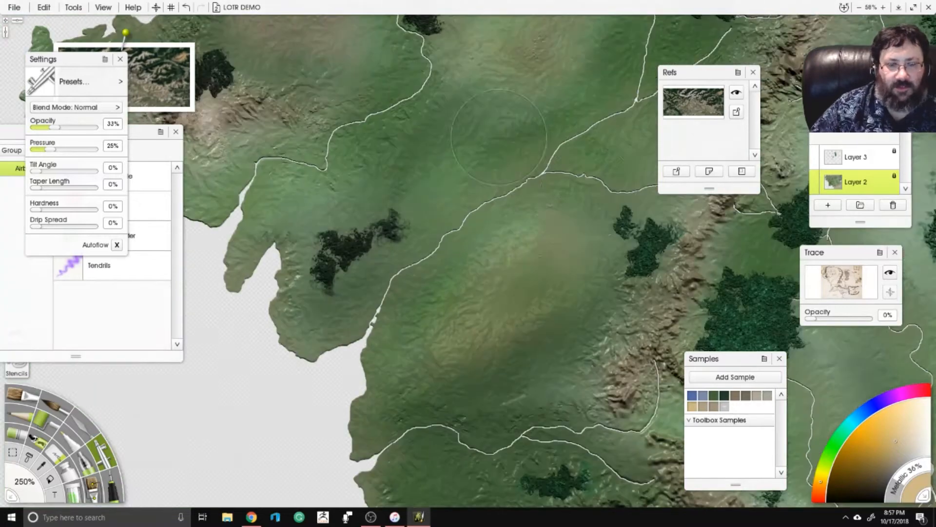
pyautogui.scroll(-4, 585, 196)
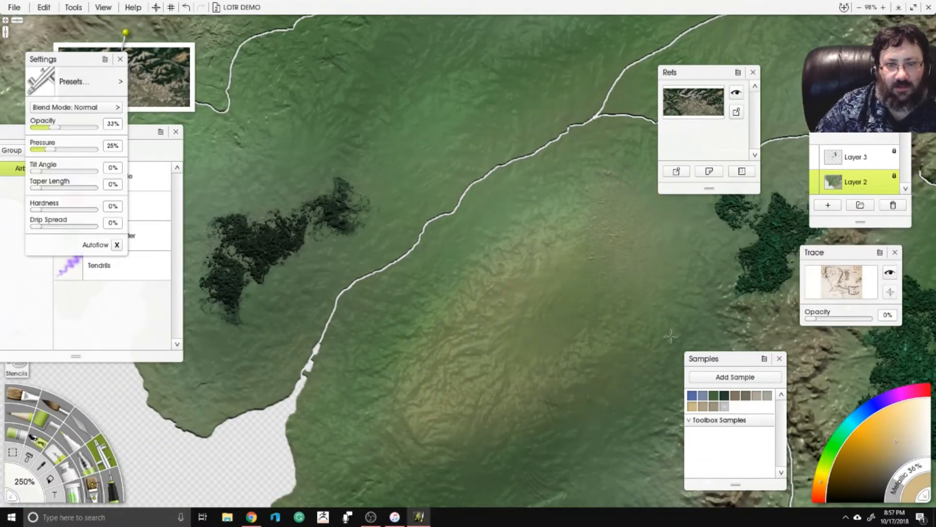
# Airbrush light tan streaks over the land between the western rivers and touch up the tan plain south of them.
pyautogui.moveTo(408, 30); pyautogui.dragTo(488, 248)
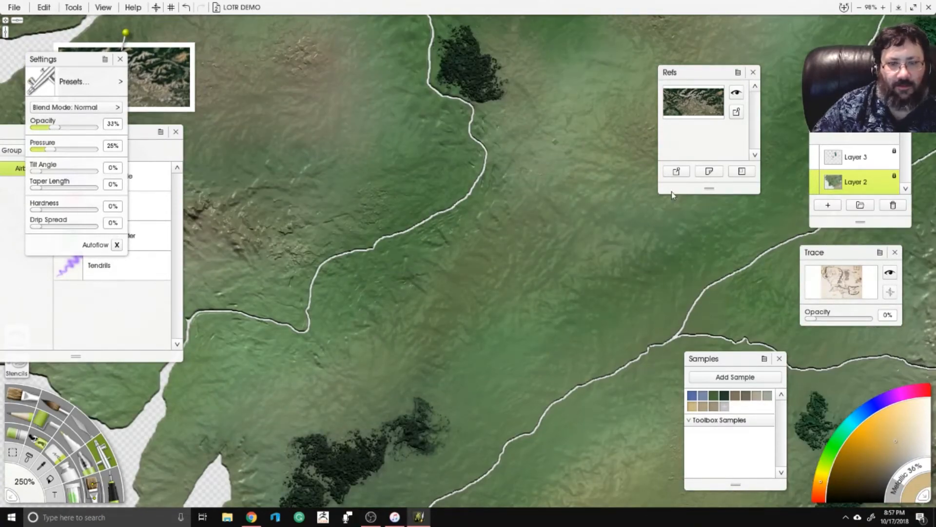
pyautogui.scroll(-5, 649, 187)
pyautogui.moveTo(587, 295); pyautogui.dragTo(517, 231)
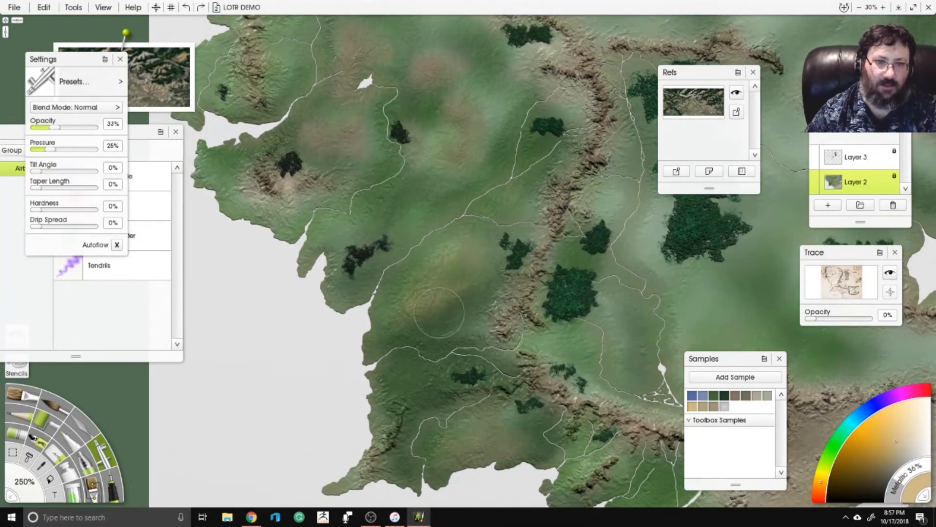
pyautogui.scroll(2, 435, 302)
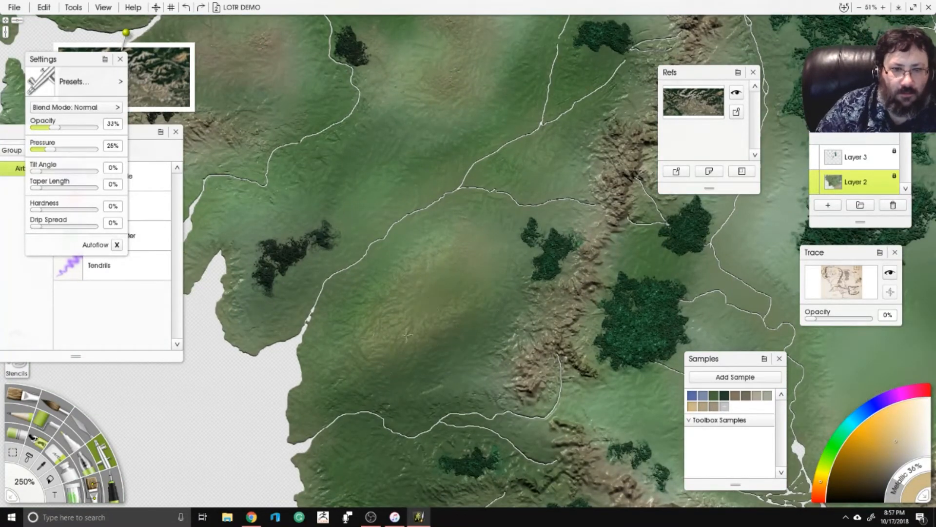
pyautogui.moveTo(399, 335)
pyautogui.mouseDown()
pyautogui.moveTo(358, 360)
pyautogui.moveTo(374, 376)
pyautogui.mouseUp()
pyautogui.moveTo(322, 399)
pyautogui.mouseDown()
pyautogui.moveTo(365, 372)
pyautogui.moveTo(353, 335)
pyautogui.moveTo(483, 228)
pyautogui.mouseUp()
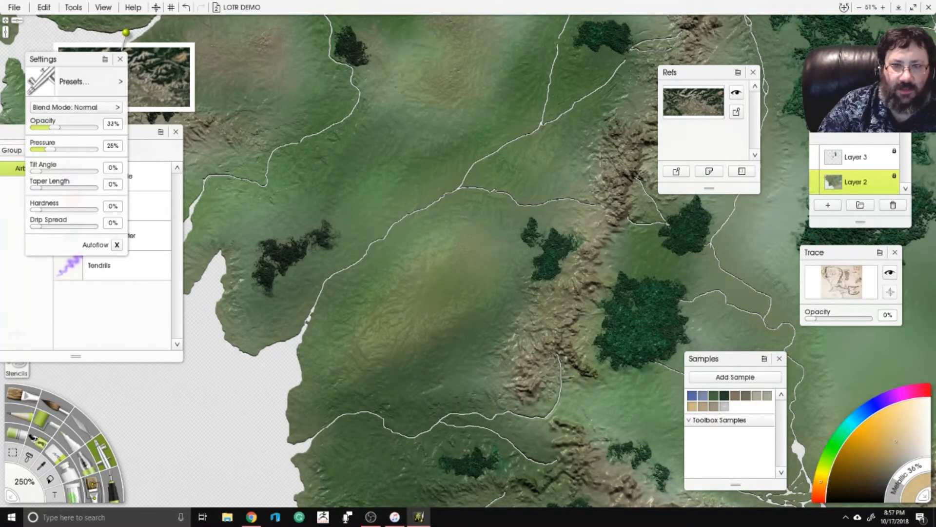
# Airbrush tan along the central mountain range and the northern mountains around the large forest.
pyautogui.moveTo(606, 118); pyautogui.dragTo(455, 260)
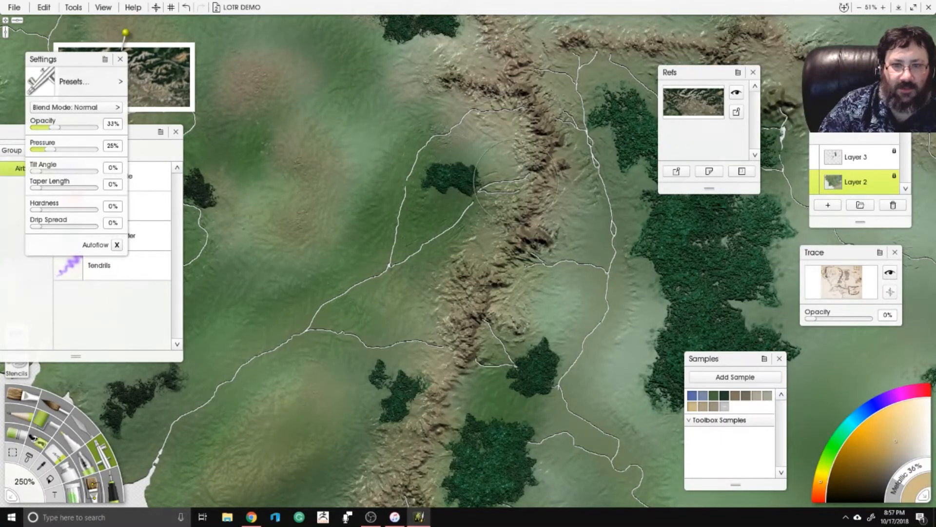
pyautogui.moveTo(602, 117); pyautogui.dragTo(547, 270)
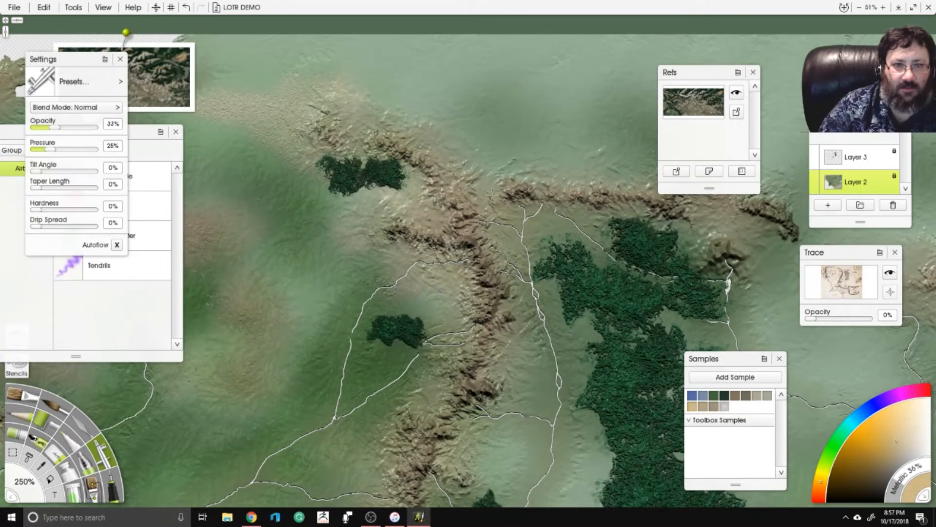
pyautogui.moveTo(718, 207); pyautogui.dragTo(523, 172)
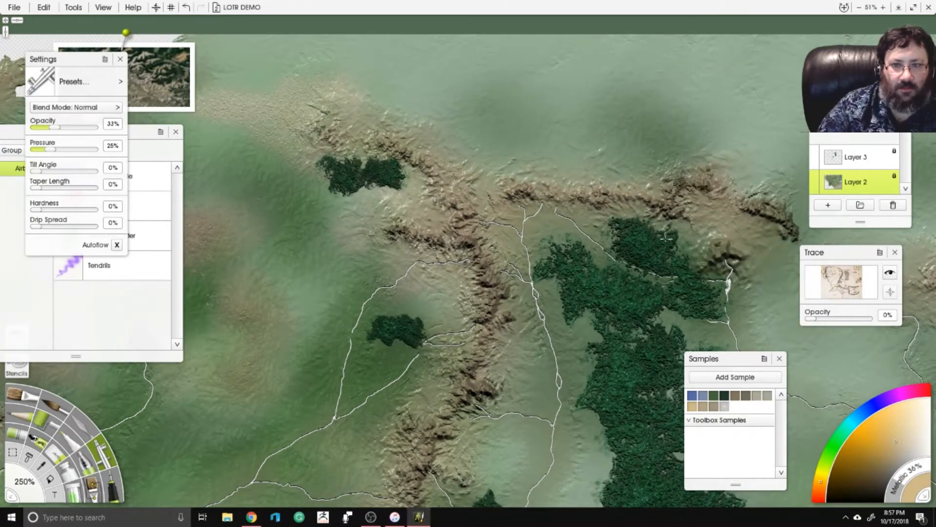
pyautogui.moveTo(707, 266); pyautogui.dragTo(502, 212)
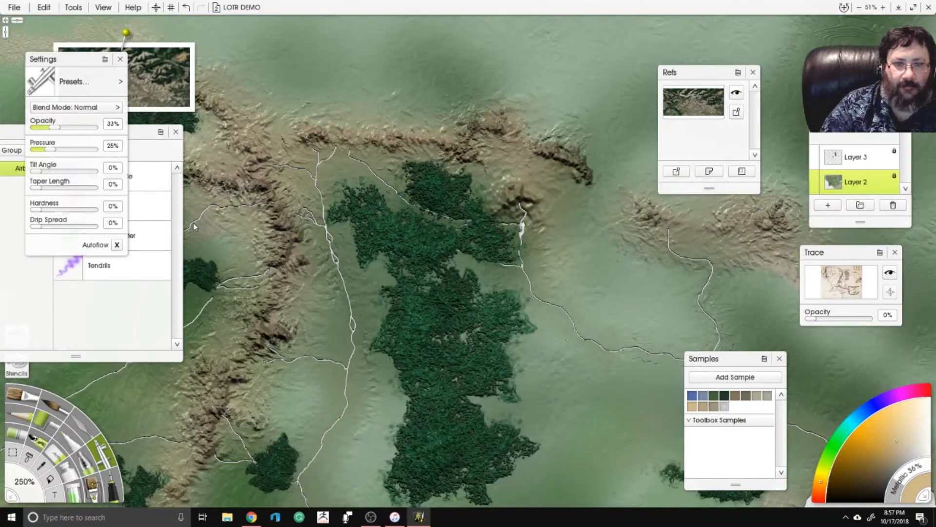
# Airbrush tan over the northeastern river valley, the plains beside the small eastern range and the land around the inland sea.
pyautogui.moveTo(698, 242); pyautogui.dragTo(640, 189)
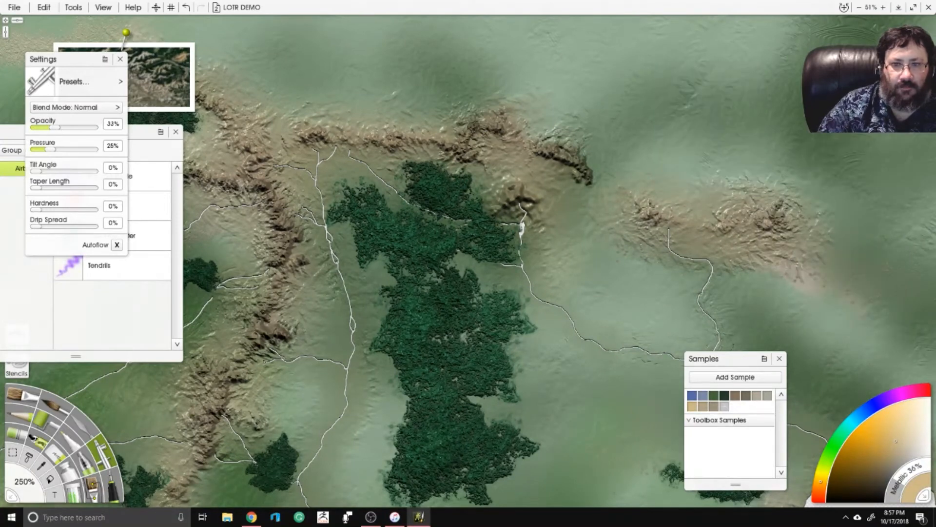
pyautogui.moveTo(681, 258); pyautogui.dragTo(707, 322)
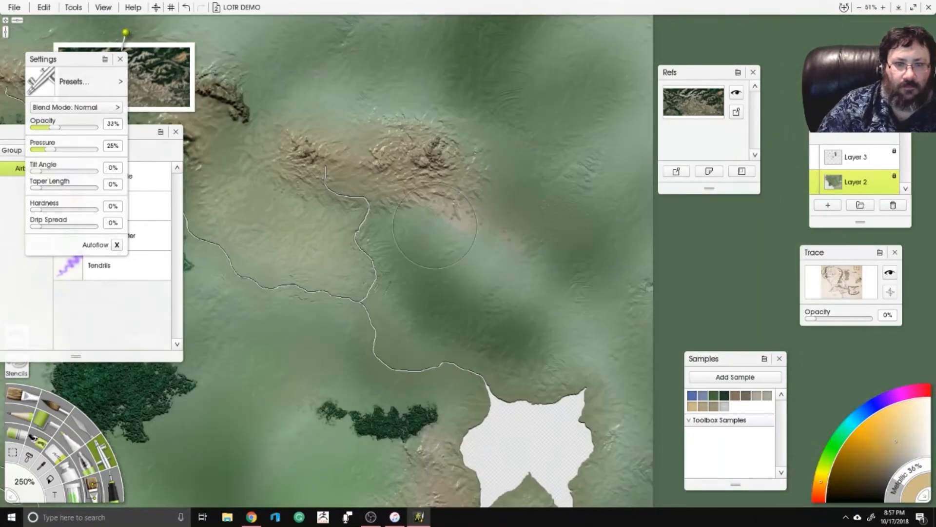
pyautogui.click(83, 432)
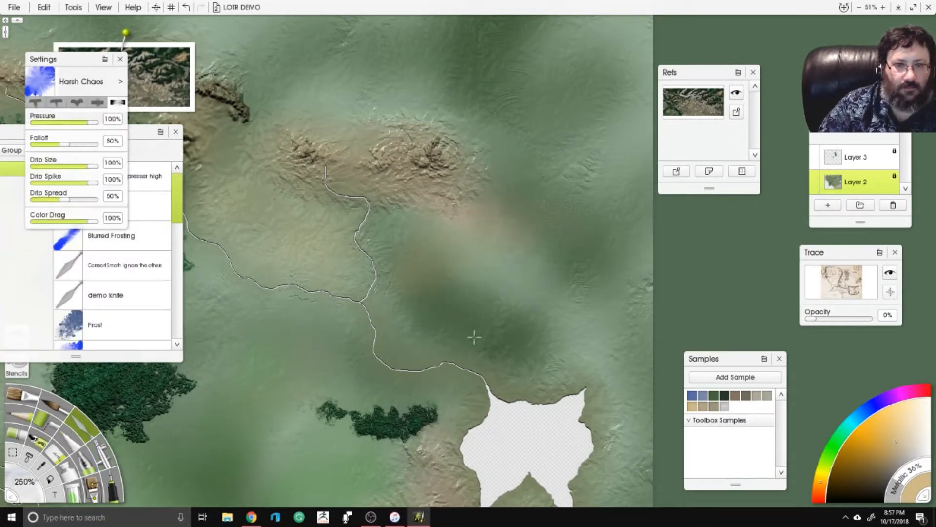
pyautogui.click(100, 455)
pyautogui.moveTo(422, 280)
pyautogui.mouseDown()
pyautogui.moveTo(467, 281)
pyautogui.moveTo(521, 354)
pyautogui.mouseUp()
pyautogui.moveTo(635, 433)
pyautogui.mouseDown()
pyautogui.moveTo(605, 252)
pyautogui.moveTo(555, 205)
pyautogui.moveTo(498, 248)
pyautogui.moveTo(490, 203)
pyautogui.mouseUp()
pyautogui.moveTo(429, 444); pyautogui.dragTo(404, 157)
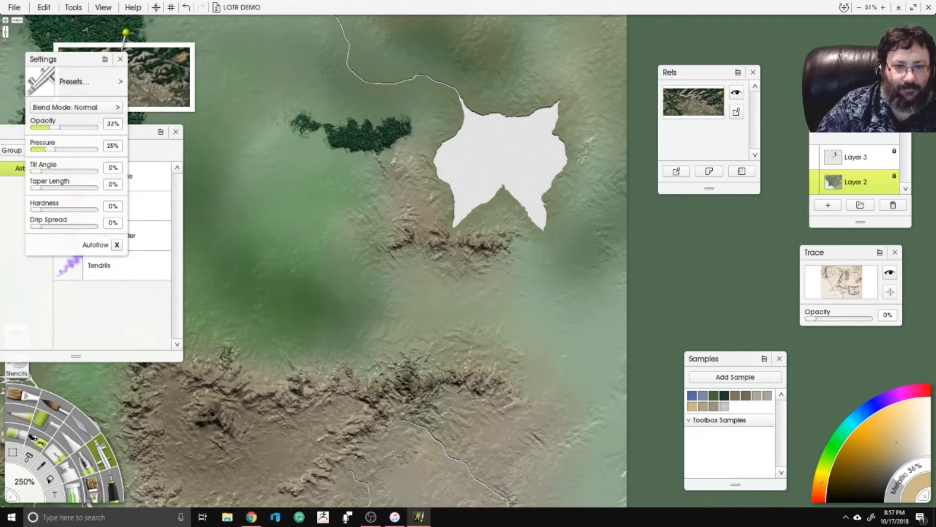
# Airbrush tan over the brown mountain-ringed region and the desert south of it.
pyautogui.moveTo(415, 443); pyautogui.dragTo(490, 225)
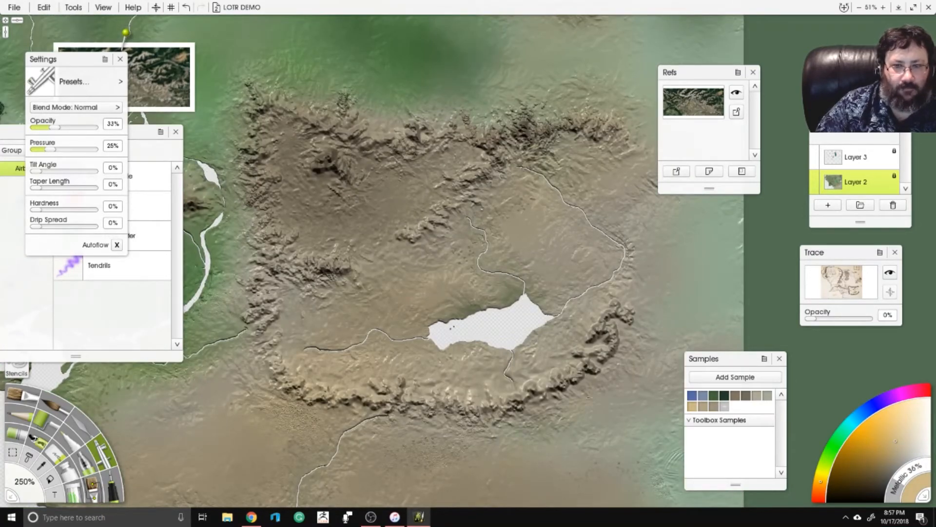
pyautogui.moveTo(470, 349); pyautogui.dragTo(572, 142)
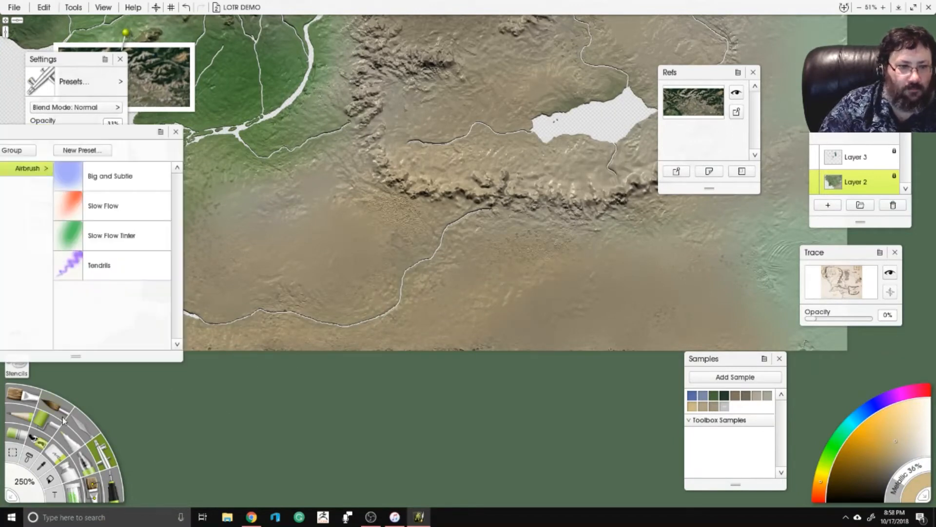
pyautogui.click(83, 424)
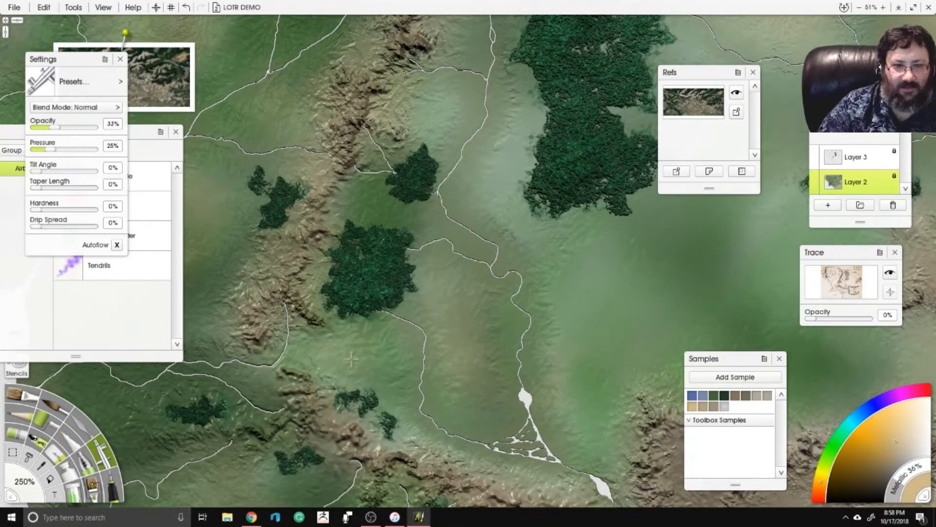
# Airbrush tan around the central forests, along both sides of the central mountains and beside the large northern forest.
pyautogui.moveTo(285, 197); pyautogui.dragTo(488, 287)
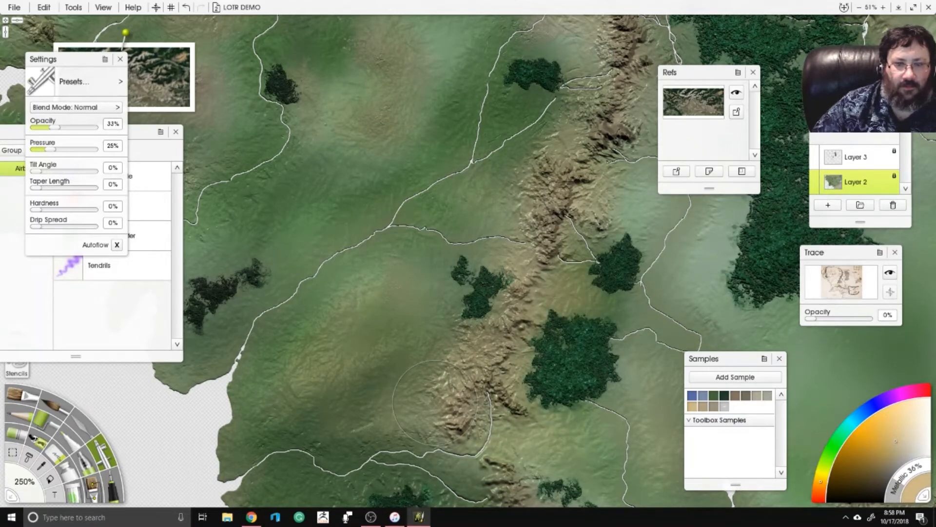
pyautogui.scroll(-5, 435, 403)
pyautogui.moveTo(640, 224); pyautogui.dragTo(506, 275)
pyautogui.scroll(4, 507, 274)
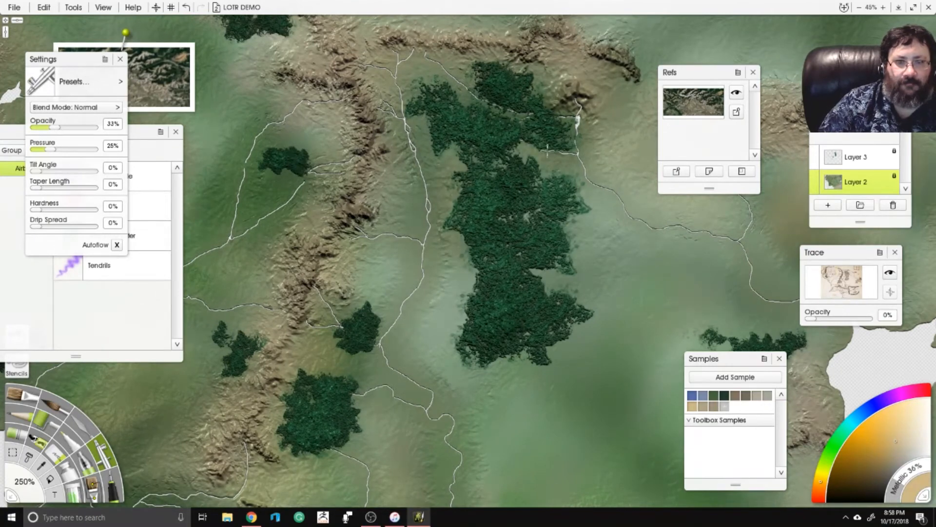
pyautogui.scroll(-4, 526, 166)
pyautogui.scroll(3, 540, 192)
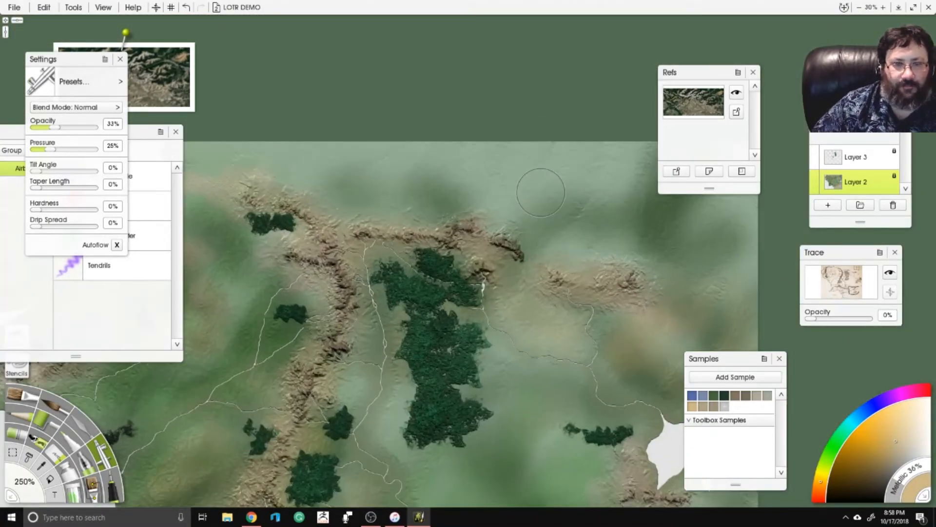
pyautogui.scroll(2, 540, 192)
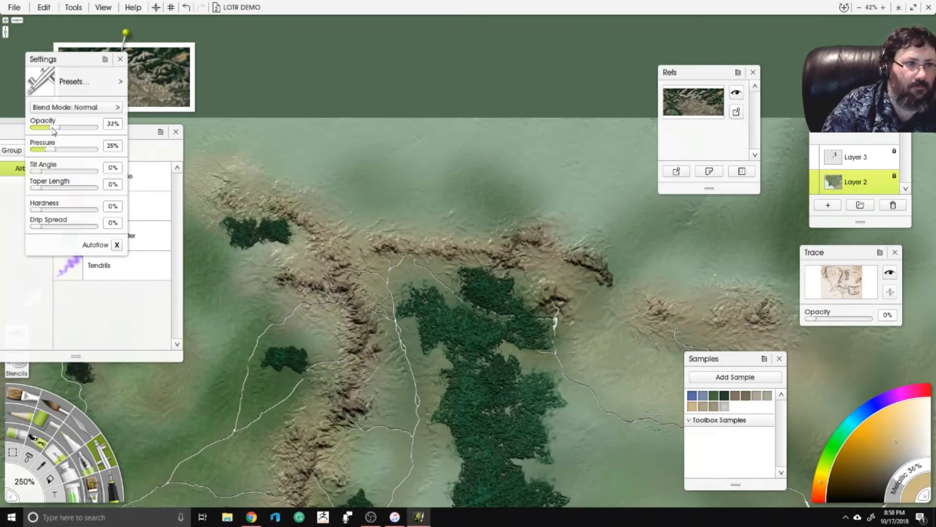
# Set the airbrush to 16% opacity and 18% pressure, and tint the far northern plains with tan.
pyautogui.moveTo(53, 127); pyautogui.dragTo(47, 140)
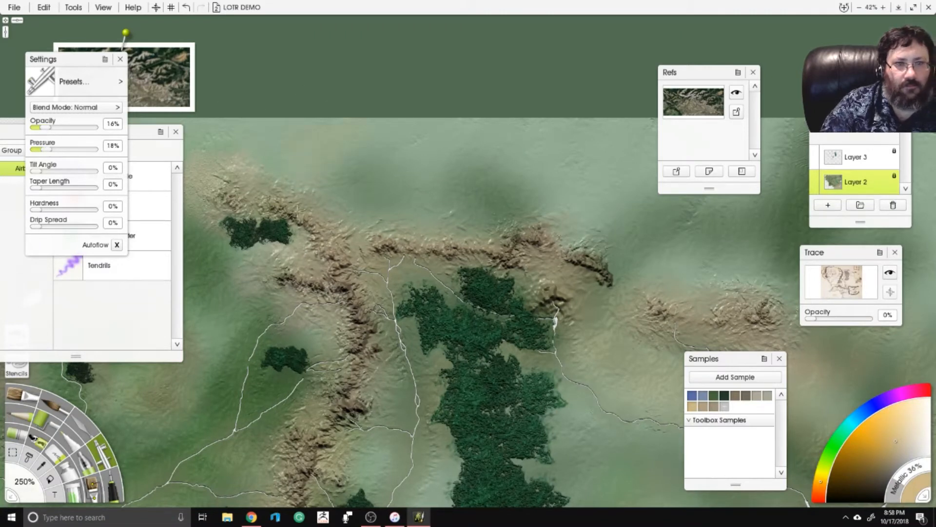
pyautogui.click(752, 72)
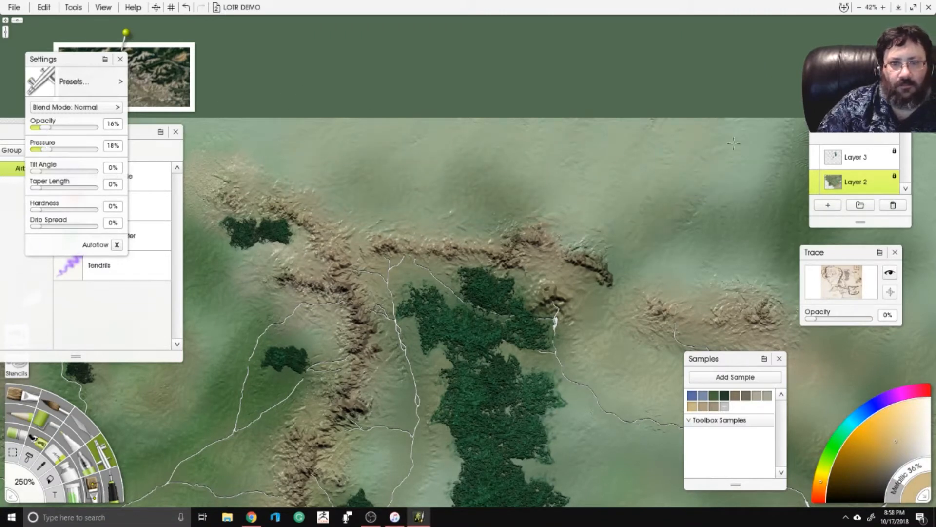
pyautogui.moveTo(800, 171); pyautogui.dragTo(812, 249)
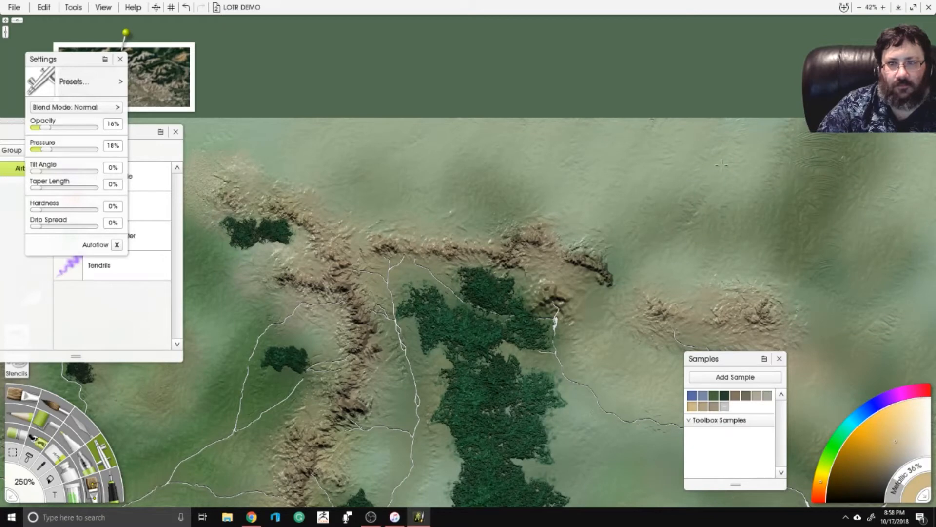
# Blend the colors of the northern and northeastern plains with the Harsh Chaos palette knife.
pyautogui.click(87, 431)
pyautogui.moveTo(575, 133); pyautogui.dragTo(373, 185)
pyautogui.moveTo(603, 183)
pyautogui.mouseDown()
pyautogui.moveTo(647, 153)
pyautogui.moveTo(672, 174)
pyautogui.mouseUp()
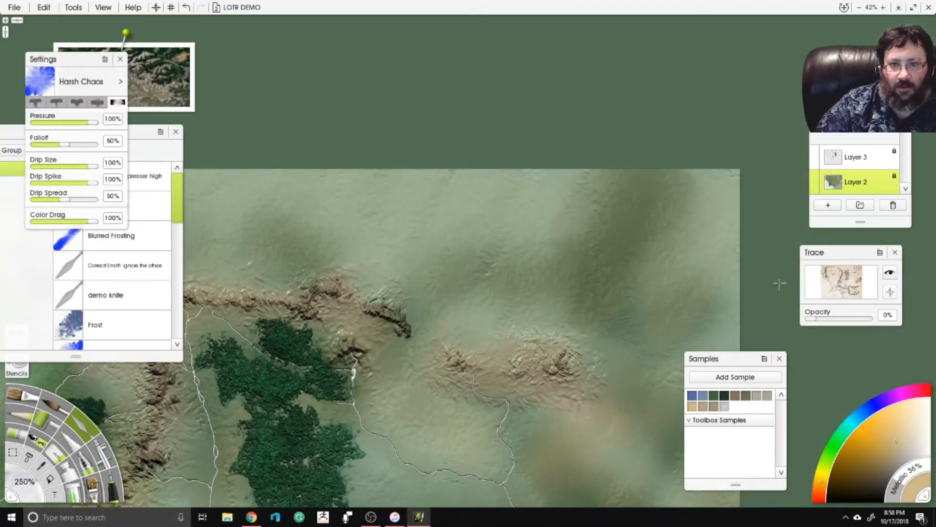
pyautogui.moveTo(511, 303); pyautogui.dragTo(342, 122)
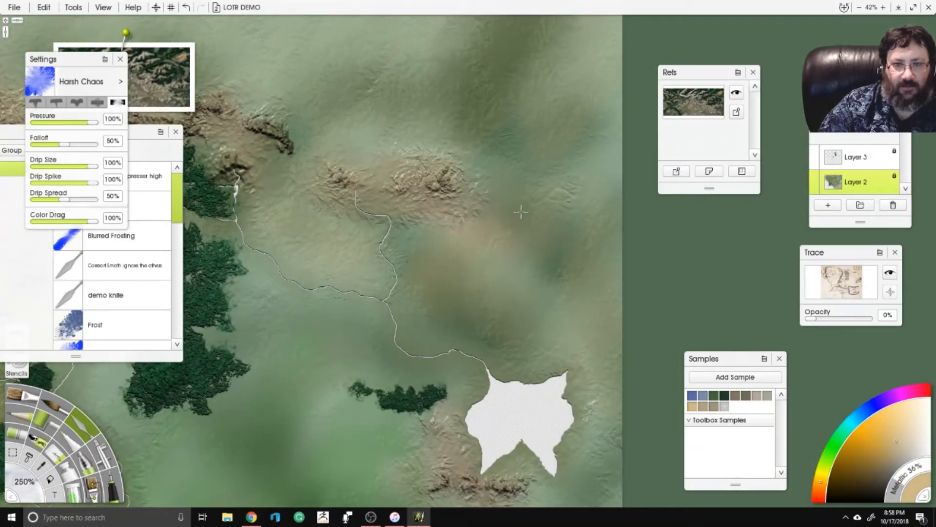
# Airbrush soft tan over the plains between the large forest, the inland sea and the brown mountain-ringed region.
pyautogui.click(104, 454)
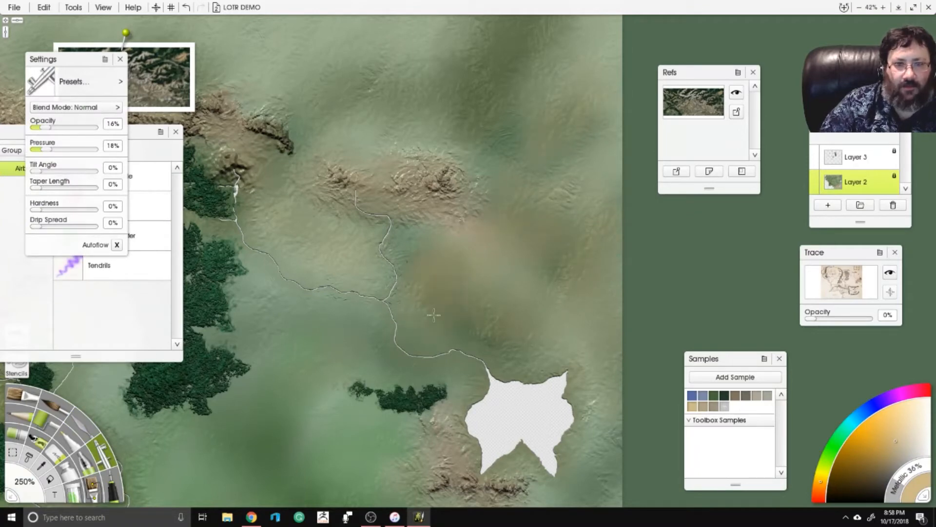
pyautogui.moveTo(215, 442); pyautogui.dragTo(335, 343)
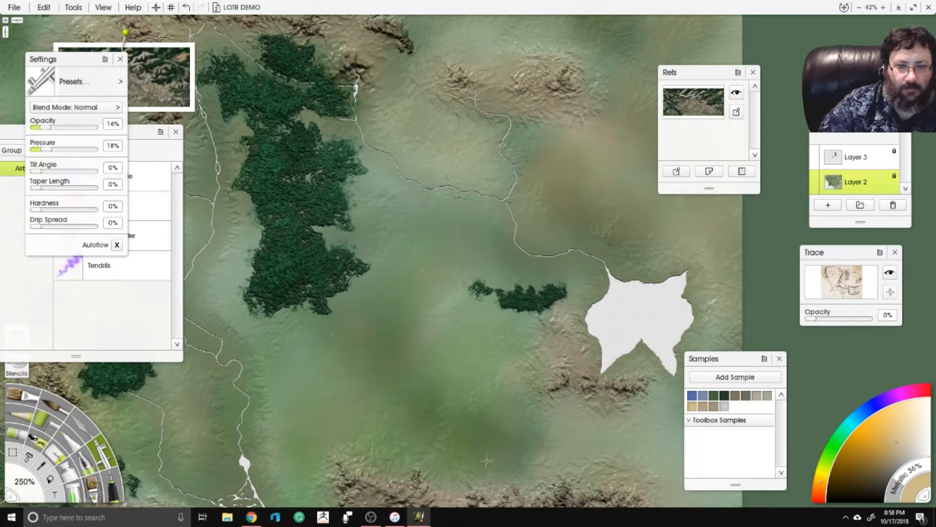
pyautogui.moveTo(531, 479); pyautogui.dragTo(702, 411)
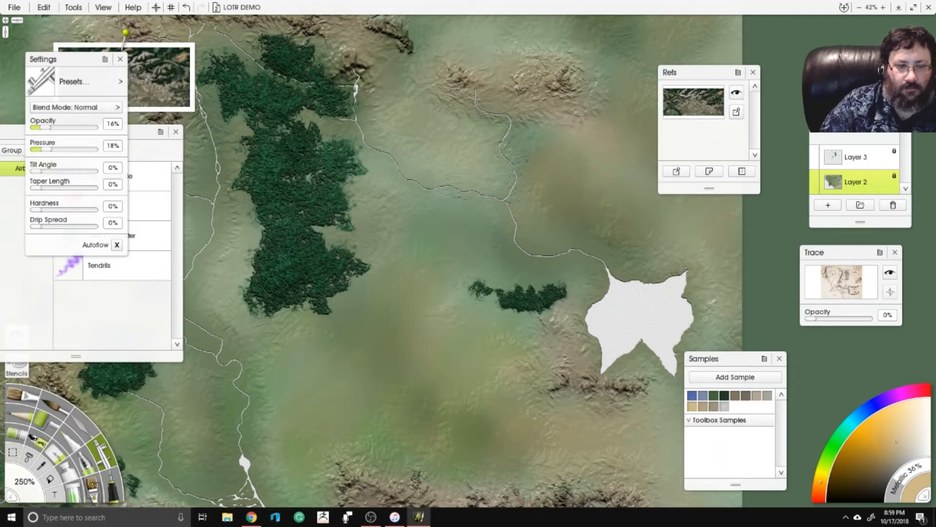
pyautogui.moveTo(236, 390); pyautogui.dragTo(383, 337)
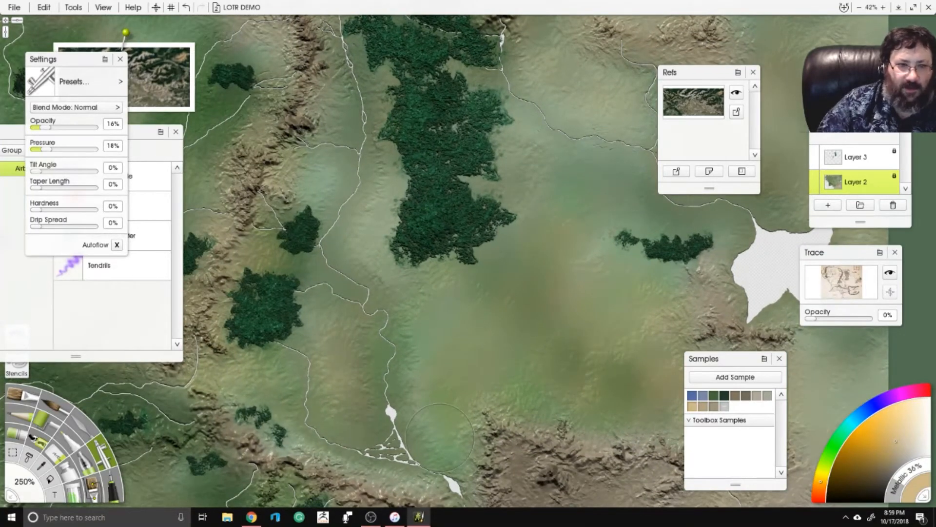
# Airbrush soft tan over the northwestern hills around the small lake and the lands east of it.
pyautogui.press('-')
pyautogui.press('-')
pyautogui.moveTo(652, 349); pyautogui.dragTo(707, 350)
pyautogui.press('+')
pyautogui.press('+')
pyautogui.press('+')
pyautogui.moveTo(256, 244); pyautogui.dragTo(557, 355)
pyautogui.moveTo(390, 122); pyautogui.dragTo(520, 303)
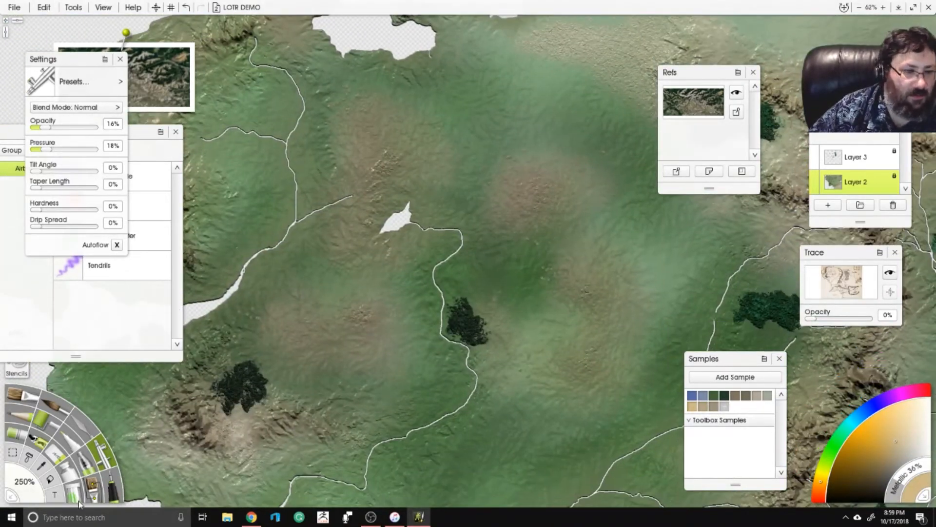
# Set the glitter tool's size to 100% and scatter tan glitter over the brownish hill areas around the small northwestern lake.
pyautogui.click(74, 491)
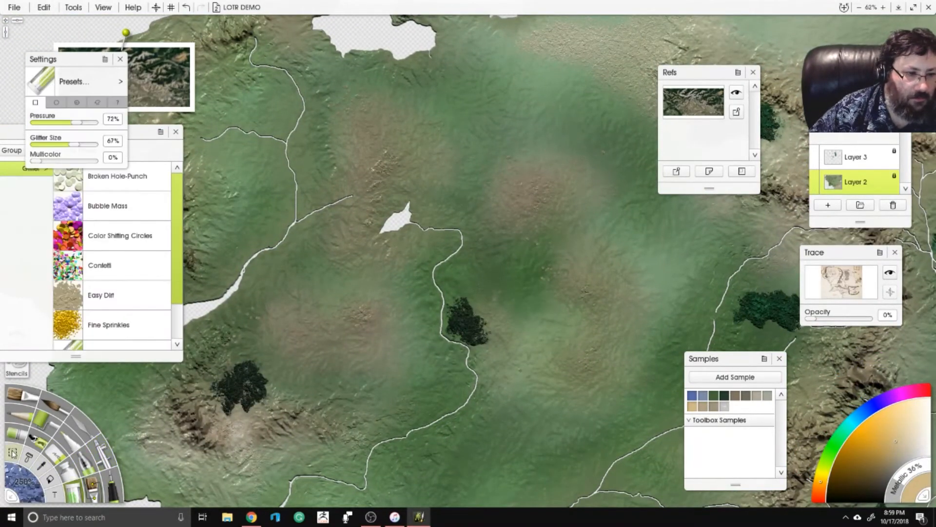
pyautogui.moveTo(38, 485)
pyautogui.mouseDown()
pyautogui.moveTo(2, 445)
pyautogui.moveTo(27, 481)
pyautogui.mouseUp()
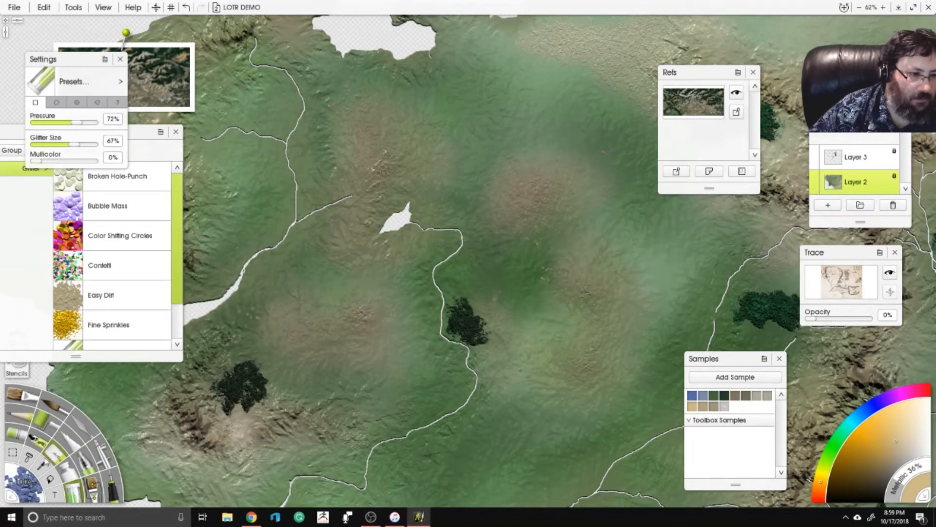
pyautogui.click(31, 482)
pyautogui.click(508, 286)
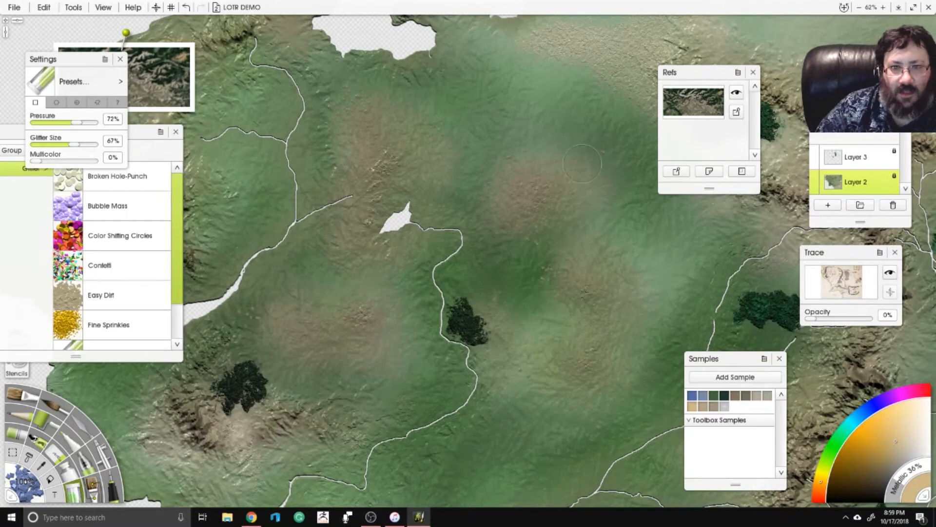
pyautogui.moveTo(493, 205)
pyautogui.mouseDown()
pyautogui.moveTo(539, 188)
pyautogui.moveTo(529, 175)
pyautogui.moveTo(567, 182)
pyautogui.moveTo(556, 191)
pyautogui.moveTo(575, 177)
pyautogui.moveTo(518, 201)
pyautogui.moveTo(490, 230)
pyautogui.moveTo(493, 240)
pyautogui.moveTo(545, 215)
pyautogui.mouseUp()
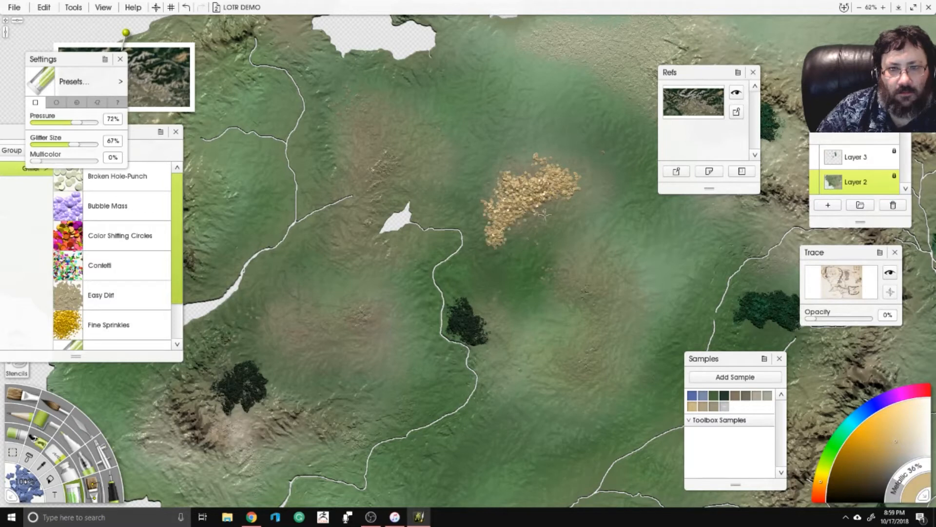
pyautogui.moveTo(577, 268)
pyautogui.mouseDown()
pyautogui.moveTo(599, 331)
pyautogui.moveTo(560, 381)
pyautogui.moveTo(603, 321)
pyautogui.moveTo(638, 302)
pyautogui.moveTo(585, 342)
pyautogui.moveTo(607, 337)
pyautogui.moveTo(605, 361)
pyautogui.mouseUp()
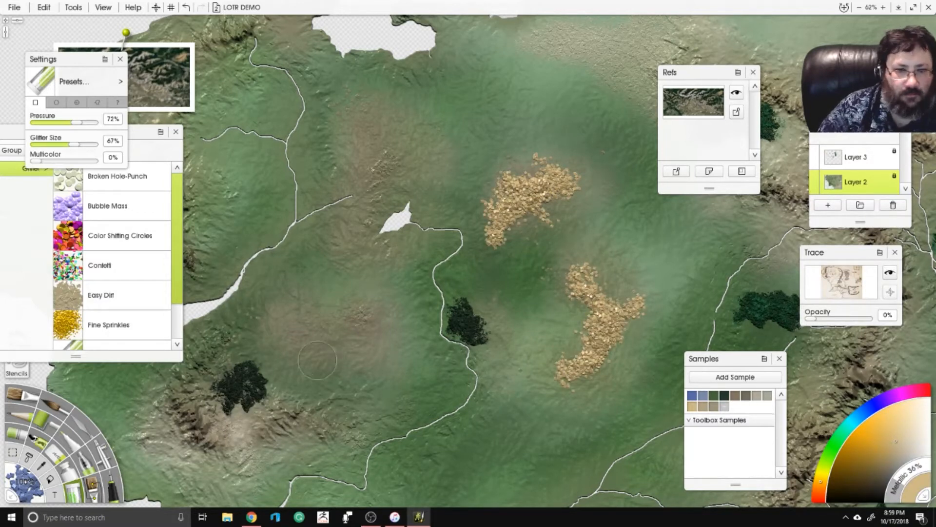
pyautogui.moveTo(365, 331)
pyautogui.mouseDown()
pyautogui.moveTo(363, 317)
pyautogui.moveTo(300, 336)
pyautogui.moveTo(342, 341)
pyautogui.moveTo(371, 364)
pyautogui.moveTo(361, 232)
pyautogui.moveTo(380, 183)
pyautogui.moveTo(365, 130)
pyautogui.moveTo(432, 170)
pyautogui.mouseUp()
# Scatter tan glitter along the plain above the southern coast and blend it in with the Harsh Chaos palette knife.
pyautogui.moveTo(425, 257); pyautogui.dragTo(444, 77)
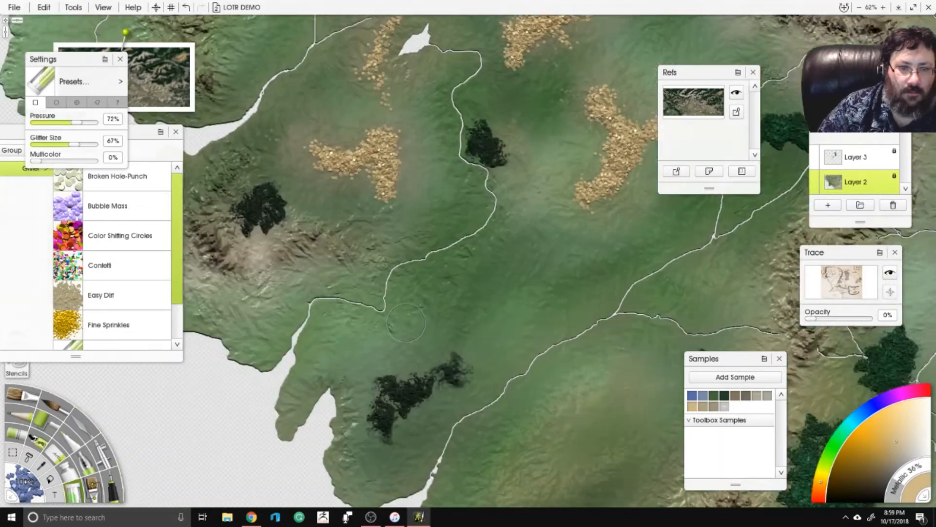
pyautogui.moveTo(410, 439)
pyautogui.mouseDown()
pyautogui.moveTo(380, 307)
pyautogui.moveTo(216, 115)
pyautogui.mouseUp()
pyautogui.moveTo(383, 352); pyautogui.dragTo(383, 199)
pyautogui.moveTo(398, 325)
pyautogui.mouseDown()
pyautogui.moveTo(514, 293)
pyautogui.moveTo(378, 354)
pyautogui.mouseUp()
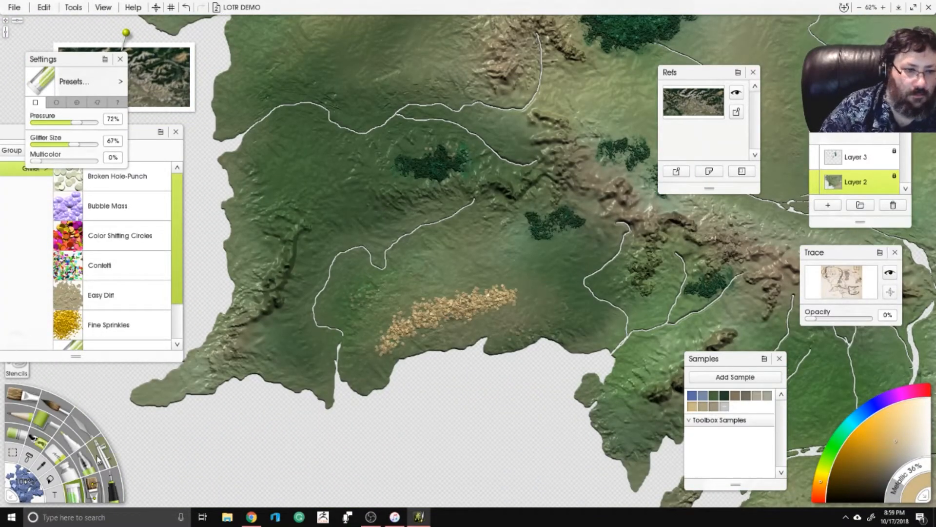
pyautogui.click(89, 428)
pyautogui.moveTo(425, 296)
pyautogui.mouseDown()
pyautogui.moveTo(380, 350)
pyautogui.moveTo(417, 350)
pyautogui.moveTo(510, 303)
pyautogui.moveTo(483, 278)
pyautogui.moveTo(436, 298)
pyautogui.moveTo(488, 278)
pyautogui.moveTo(442, 288)
pyautogui.mouseUp()
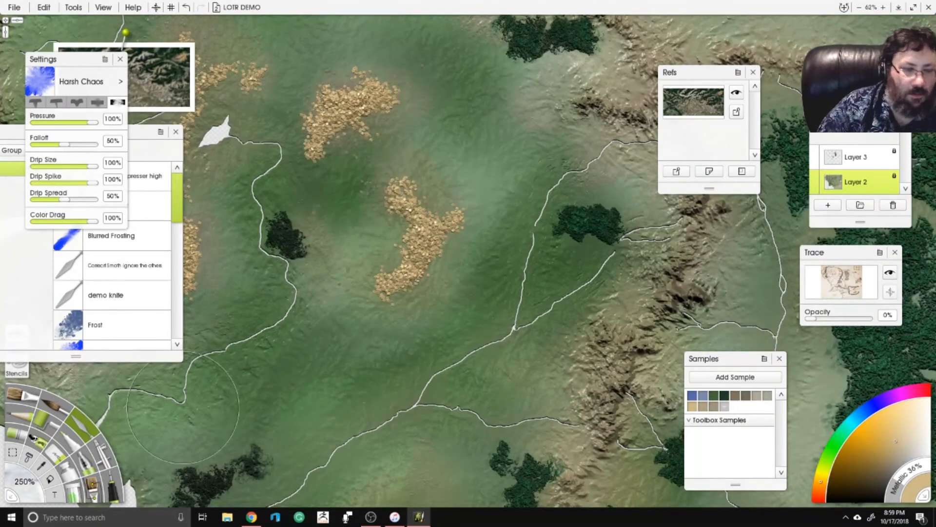
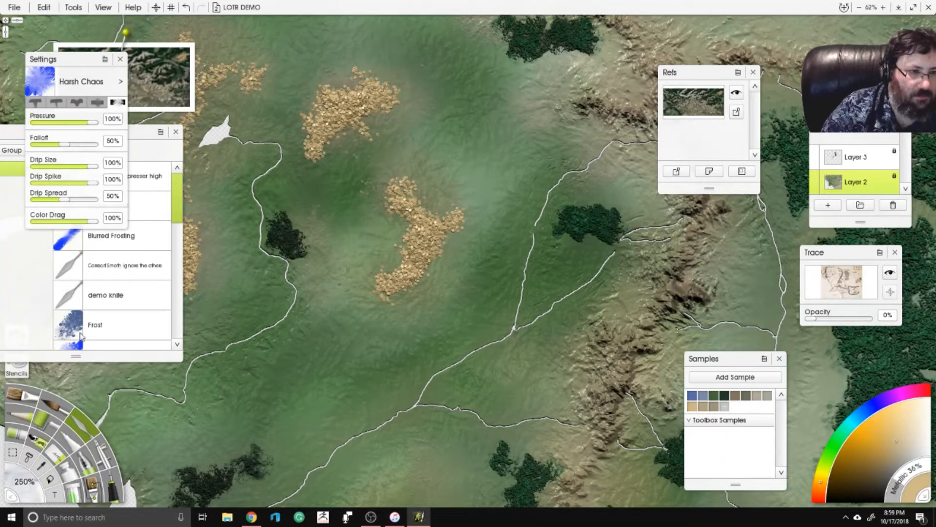
# Choose the Instant Blur knife, set pressure to 35% and softness to 33%, and smooth the glitter patches in the northwest.
pyautogui.moveTo(176, 207); pyautogui.dragTo(179, 270)
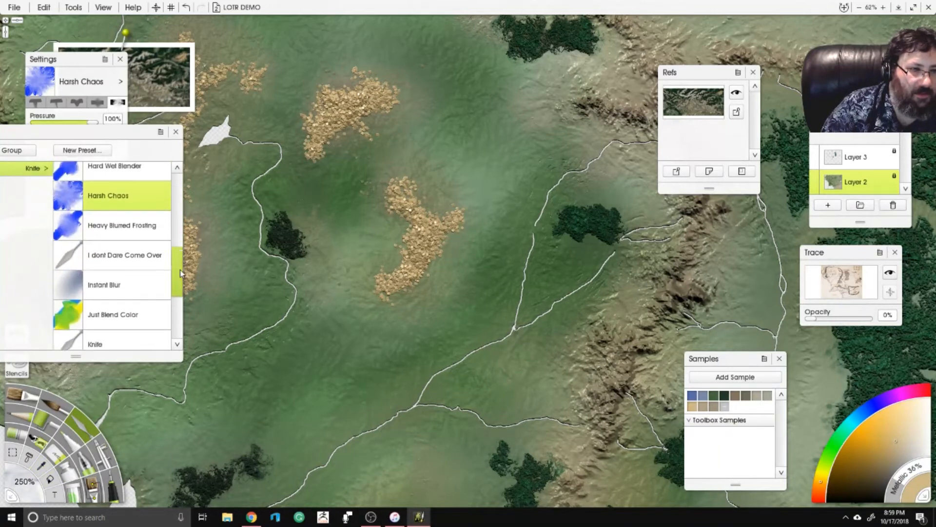
pyautogui.click(134, 274)
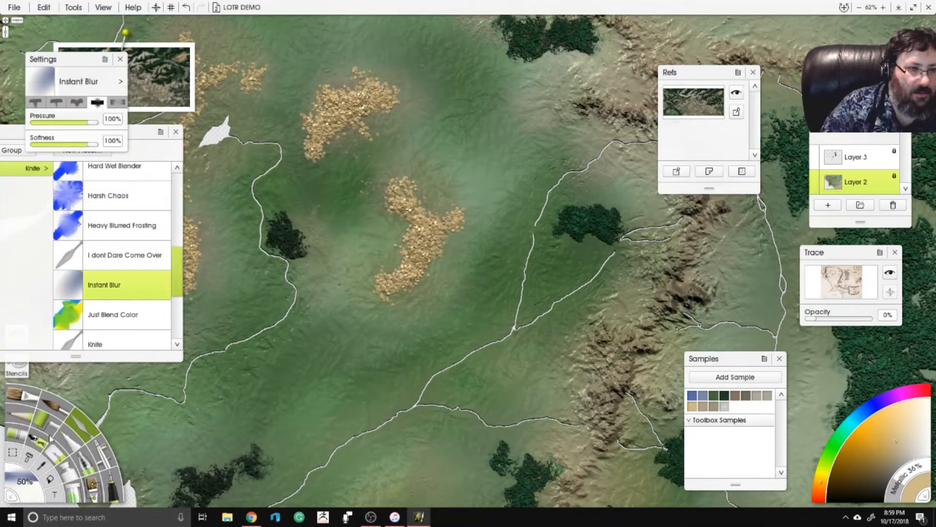
pyautogui.click(56, 122)
pyautogui.click(55, 144)
pyautogui.moveTo(420, 224)
pyautogui.mouseDown()
pyautogui.moveTo(404, 266)
pyautogui.moveTo(412, 234)
pyautogui.moveTo(393, 190)
pyautogui.mouseUp()
pyautogui.moveTo(365, 95)
pyautogui.mouseDown()
pyautogui.moveTo(326, 139)
pyautogui.moveTo(342, 98)
pyautogui.mouseUp()
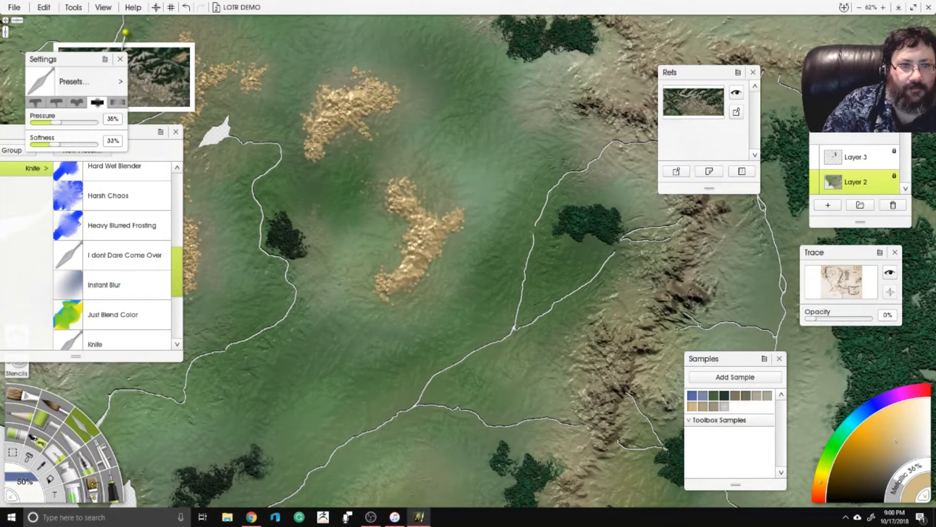
pyautogui.moveTo(273, 237); pyautogui.dragTo(411, 281)
pyautogui.moveTo(308, 269)
pyautogui.mouseDown()
pyautogui.moveTo(296, 291)
pyautogui.moveTo(328, 305)
pyautogui.moveTo(256, 294)
pyautogui.mouseUp()
pyautogui.moveTo(336, 129)
pyautogui.mouseDown()
pyautogui.moveTo(342, 104)
pyautogui.moveTo(325, 115)
pyautogui.moveTo(404, 127)
pyautogui.mouseUp()
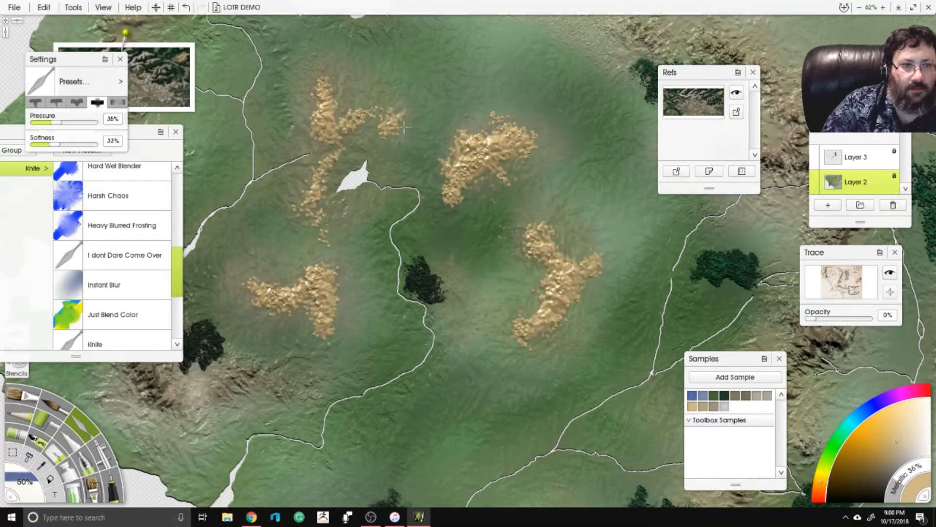
# Blend the four tan northwestern hill patches into the surrounding green using the Hard Wet Blender knife at 100% size.
pyautogui.click(135, 176)
pyautogui.click(22, 487)
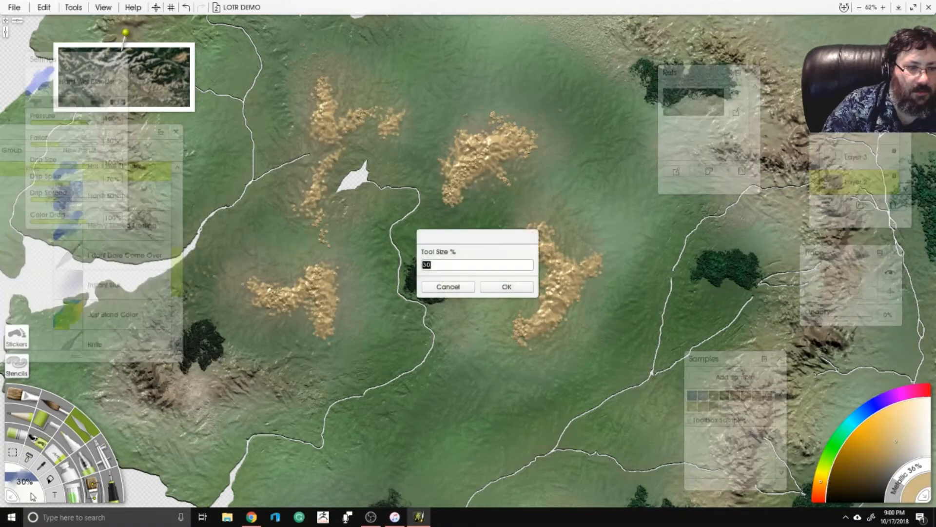
pyautogui.press('Return')
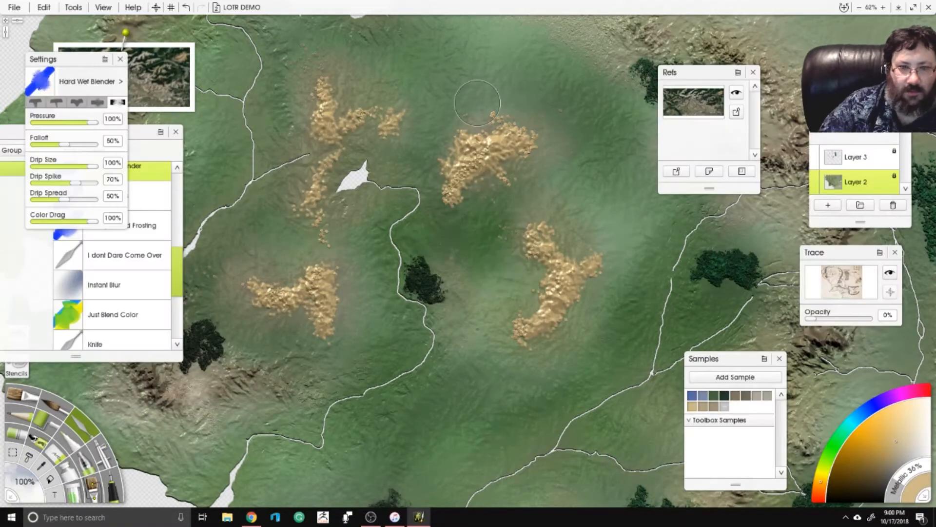
pyautogui.moveTo(473, 134)
pyautogui.mouseDown()
pyautogui.moveTo(451, 203)
pyautogui.moveTo(517, 168)
pyautogui.moveTo(541, 136)
pyautogui.moveTo(498, 128)
pyautogui.moveTo(446, 146)
pyautogui.moveTo(449, 167)
pyautogui.moveTo(481, 149)
pyautogui.mouseUp()
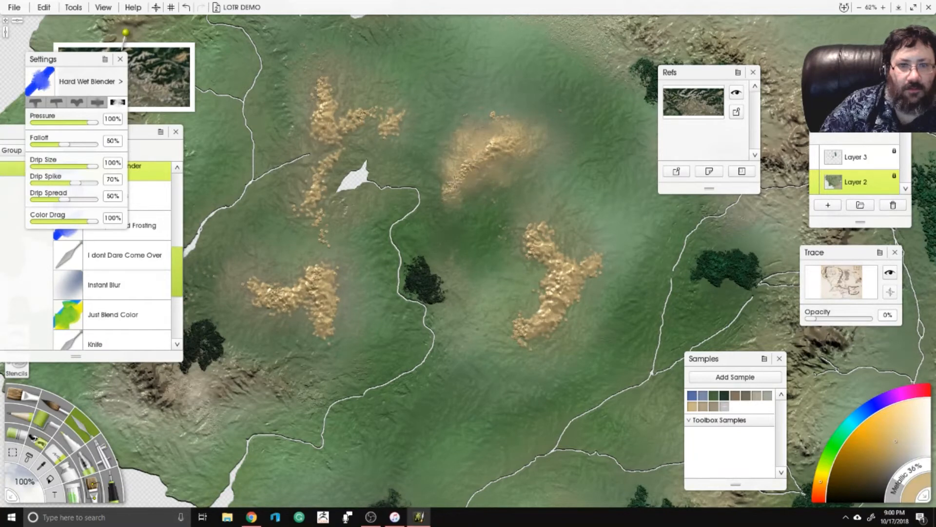
pyautogui.moveTo(309, 73)
pyautogui.mouseDown()
pyautogui.moveTo(319, 147)
pyautogui.moveTo(295, 221)
pyautogui.moveTo(317, 237)
pyautogui.moveTo(308, 216)
pyautogui.moveTo(337, 185)
pyautogui.mouseUp()
pyautogui.moveTo(337, 270)
pyautogui.mouseDown()
pyautogui.moveTo(331, 327)
pyautogui.moveTo(306, 308)
pyautogui.moveTo(282, 319)
pyautogui.moveTo(248, 303)
pyautogui.moveTo(297, 280)
pyautogui.moveTo(318, 254)
pyautogui.mouseUp()
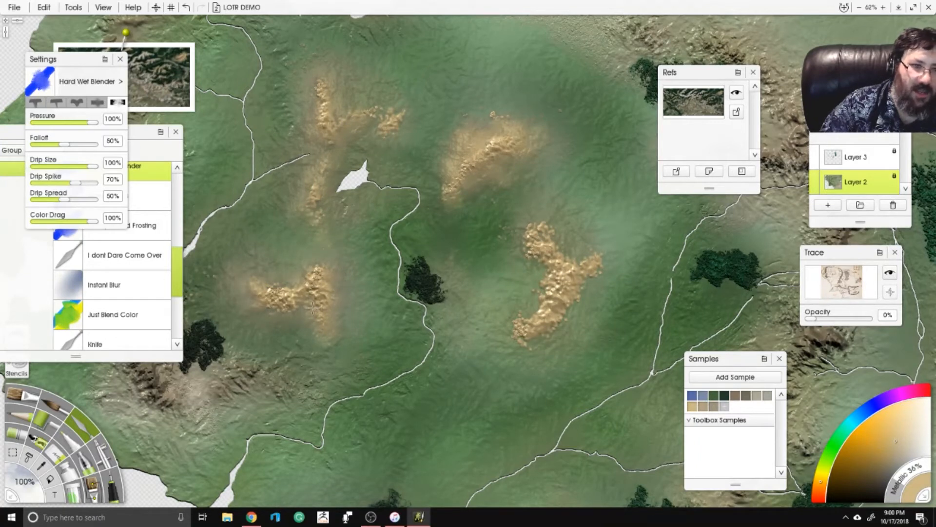
pyautogui.moveTo(556, 292)
pyautogui.mouseDown()
pyautogui.moveTo(536, 306)
pyautogui.moveTo(505, 335)
pyautogui.moveTo(534, 342)
pyautogui.moveTo(616, 256)
pyautogui.moveTo(580, 263)
pyautogui.moveTo(547, 235)
pyautogui.moveTo(524, 256)
pyautogui.moveTo(548, 269)
pyautogui.moveTo(549, 295)
pyautogui.moveTo(497, 330)
pyautogui.mouseUp()
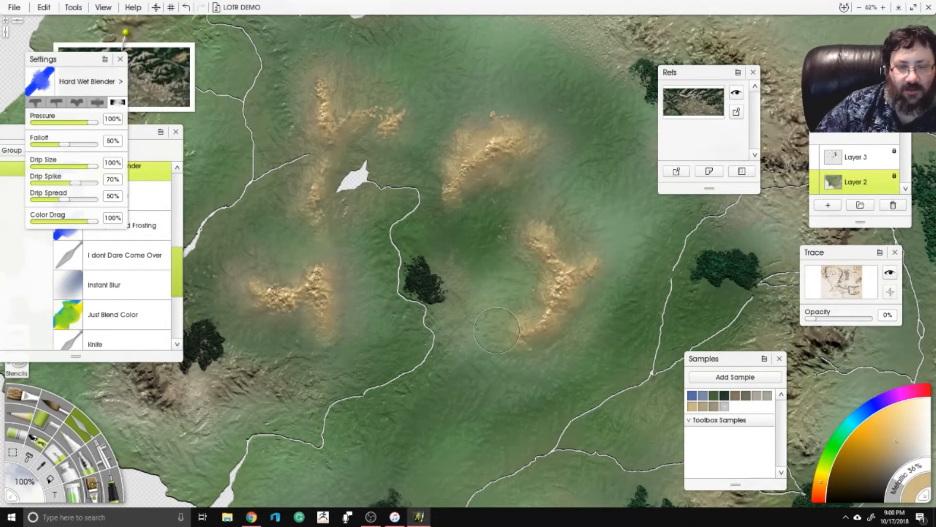
# Review the blended hills across the map and set up the Instant Erase eraser at 18% size.
pyautogui.scroll(-6, 497, 330)
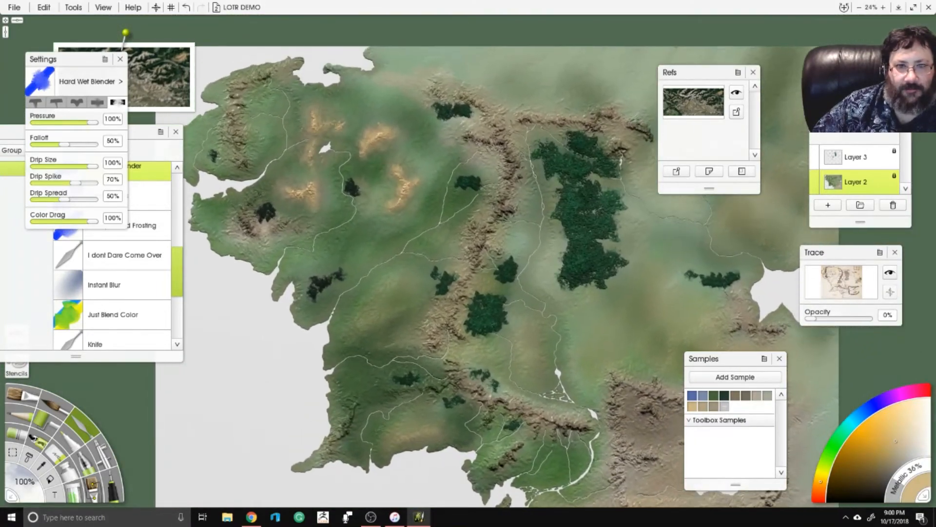
pyautogui.scroll(3, 534, 283)
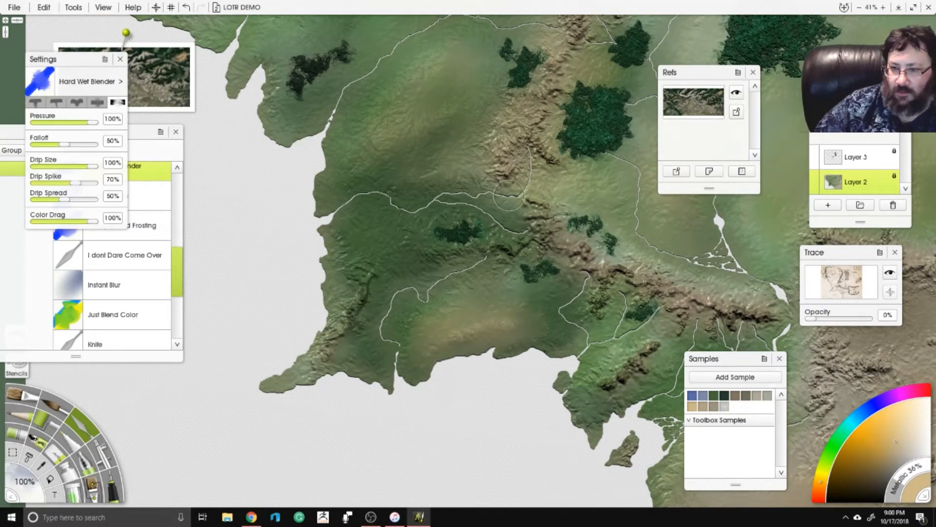
pyautogui.scroll(-2, 459, 244)
pyautogui.moveTo(458, 175); pyautogui.dragTo(491, 364)
pyautogui.moveTo(490, 195); pyautogui.dragTo(496, 220)
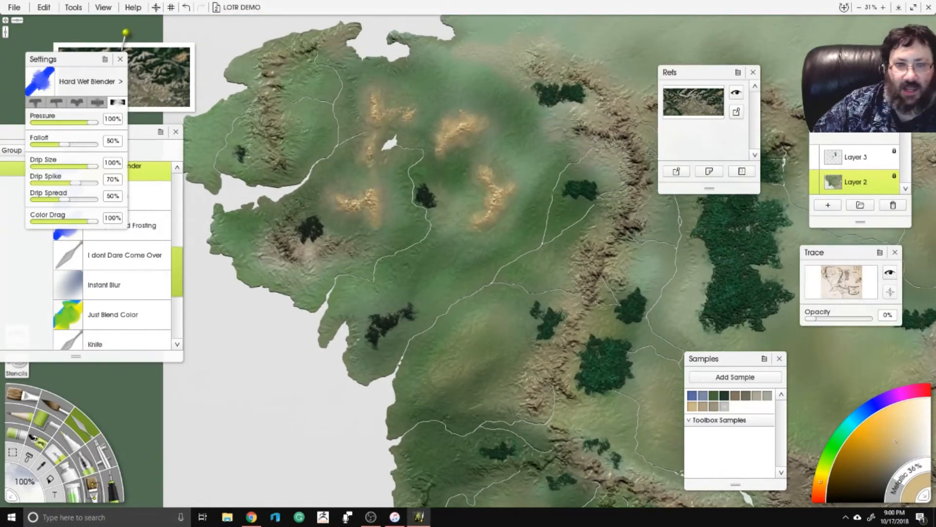
pyautogui.scroll(5, 305, 128)
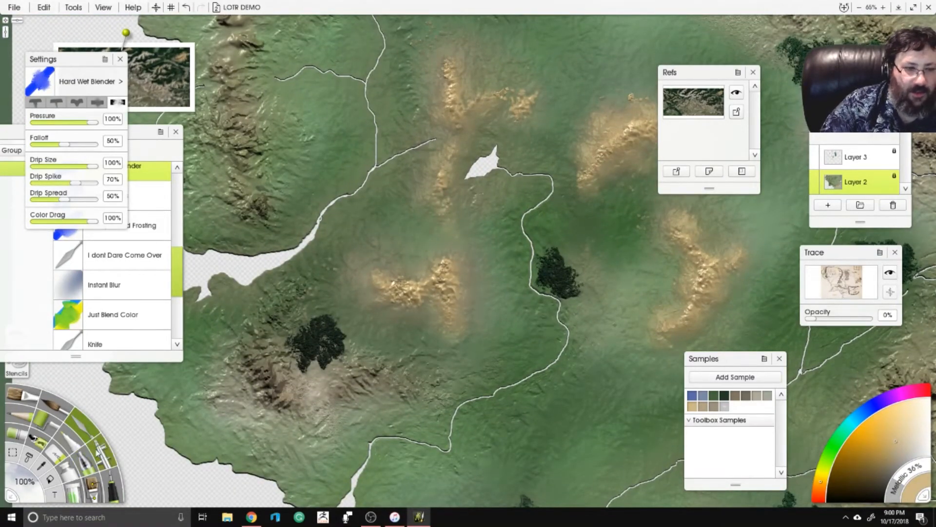
pyautogui.click(55, 454)
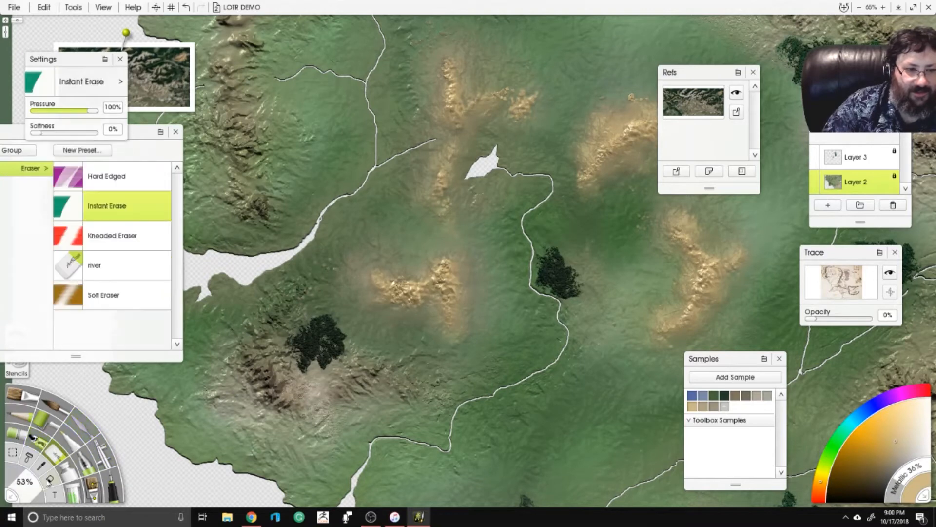
pyautogui.moveTo(36, 490); pyautogui.dragTo(24, 479)
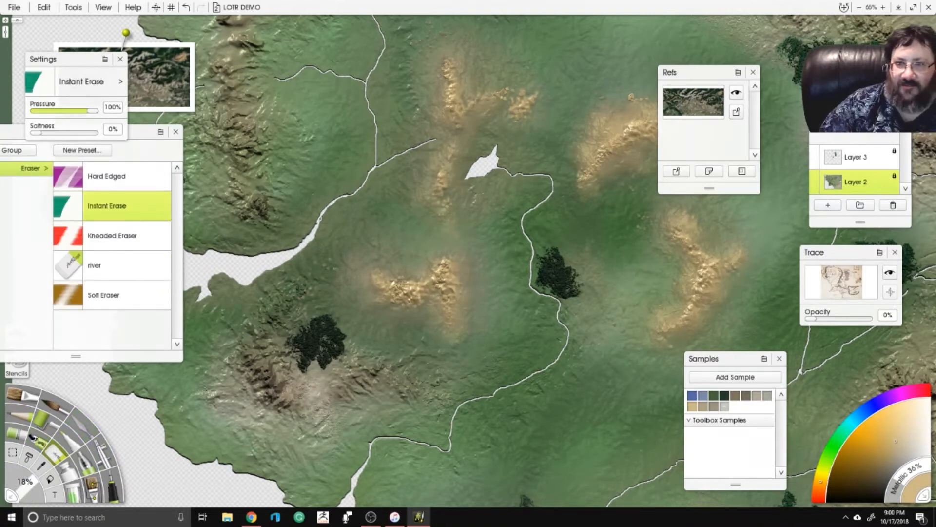
# Add a new layer beneath Layer 2 and flood-fill it with the muted blue sample as water, using Basic Spread Fill.
pyautogui.click(828, 206)
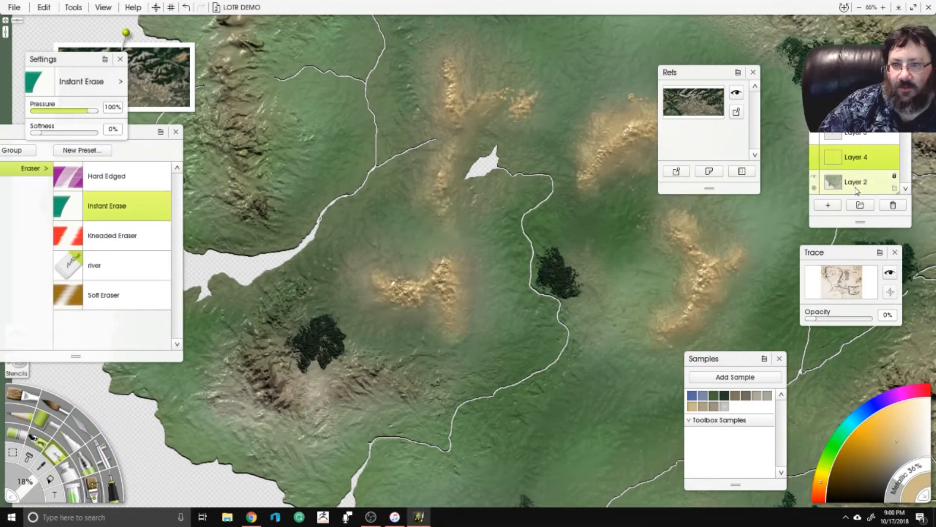
pyautogui.moveTo(881, 229); pyautogui.dragTo(880, 204)
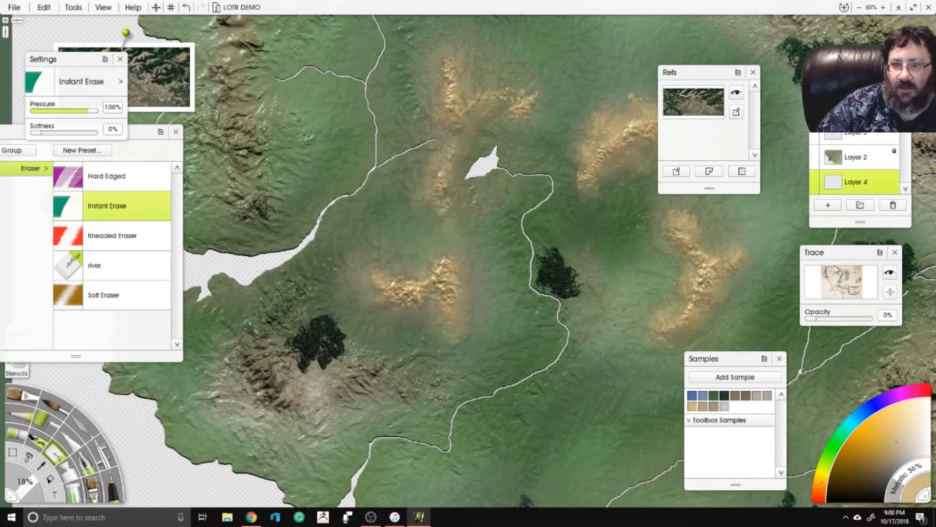
pyautogui.click(705, 398)
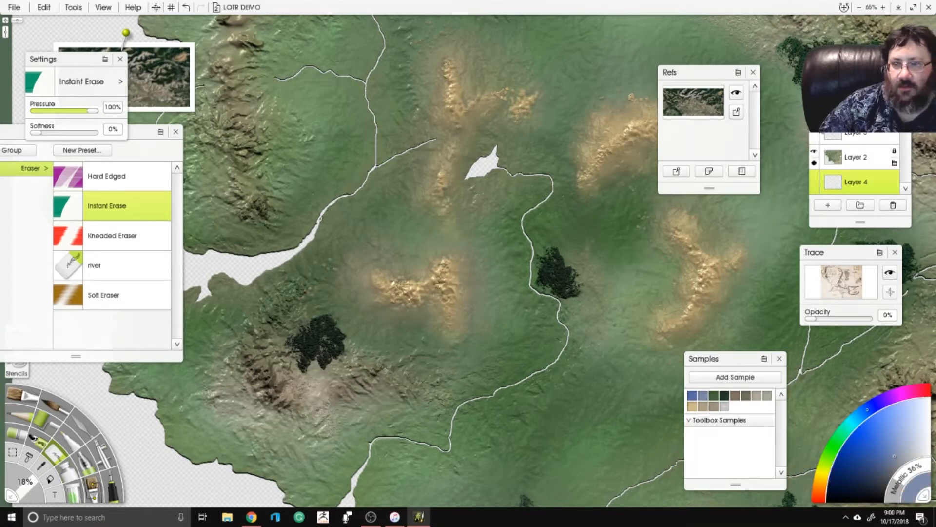
pyautogui.click(813, 151)
pyautogui.click(814, 139)
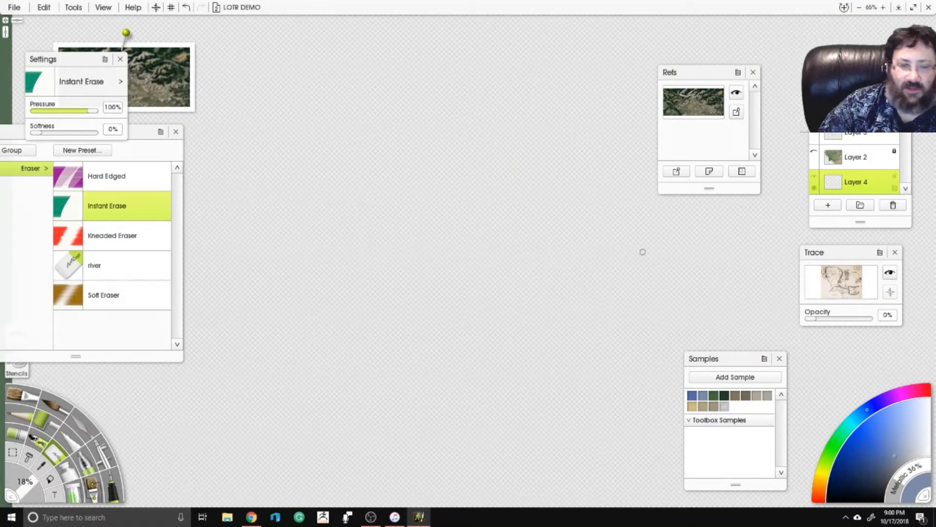
pyautogui.click(391, 343)
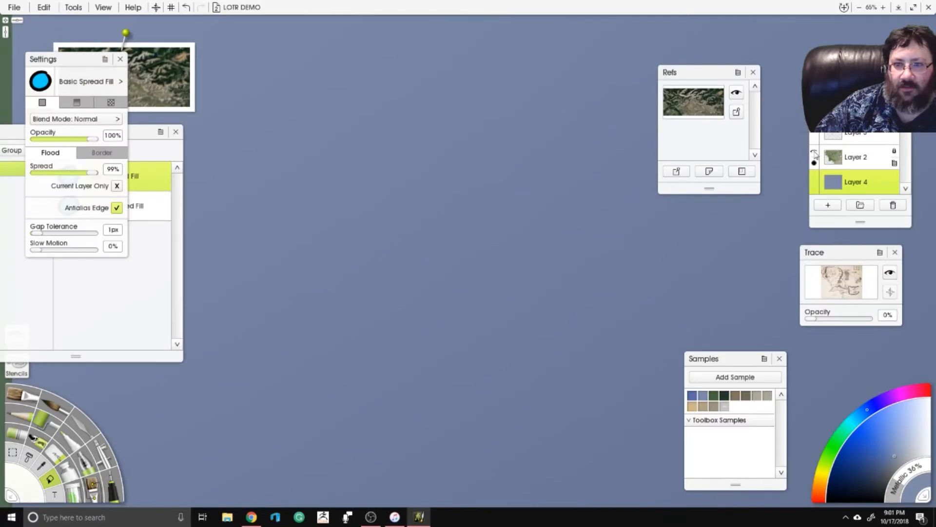
pyautogui.click(819, 140)
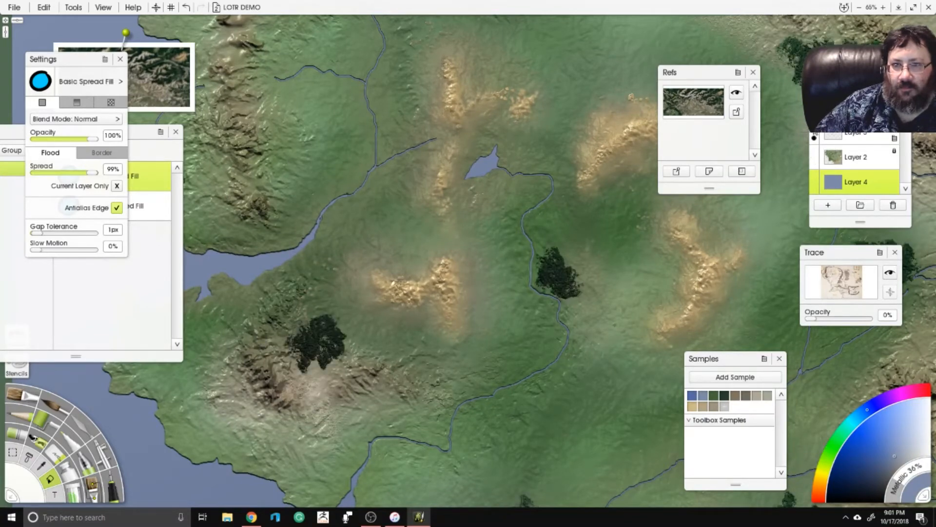
# Examine how the blue sea, lakes and rivers look against the land, both across the whole map and close up.
pyautogui.scroll(-5, 463, 157)
pyautogui.moveTo(463, 157); pyautogui.dragTo(376, 115)
pyautogui.scroll(4, 435, 162)
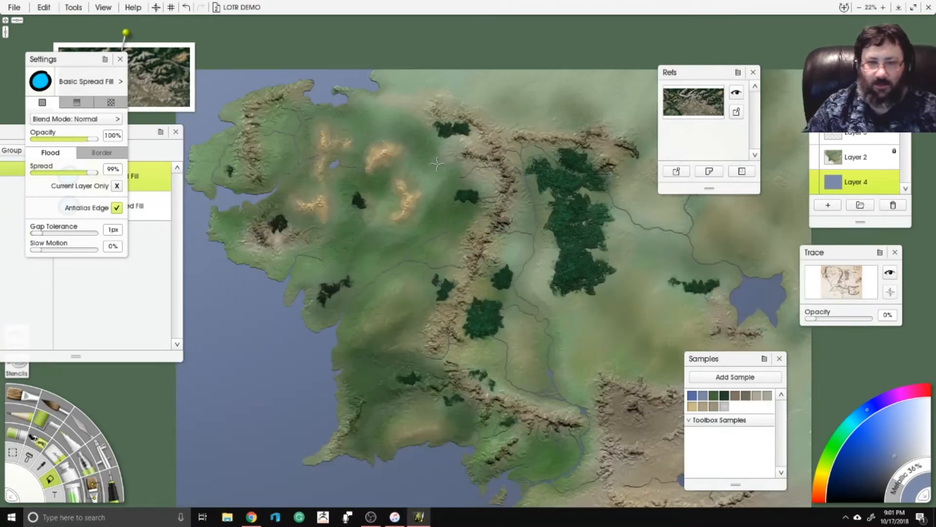
pyautogui.scroll(2, 499, 234)
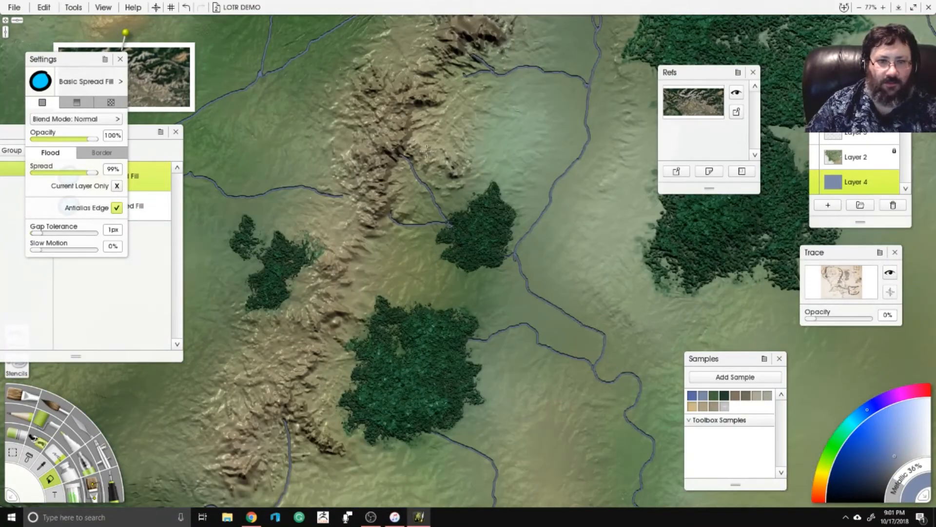
pyautogui.moveTo(427, 154); pyautogui.dragTo(561, 483)
pyautogui.moveTo(251, 190); pyautogui.dragTo(171, 69)
pyautogui.scroll(-3, 461, 173)
pyautogui.scroll(4, 439, 244)
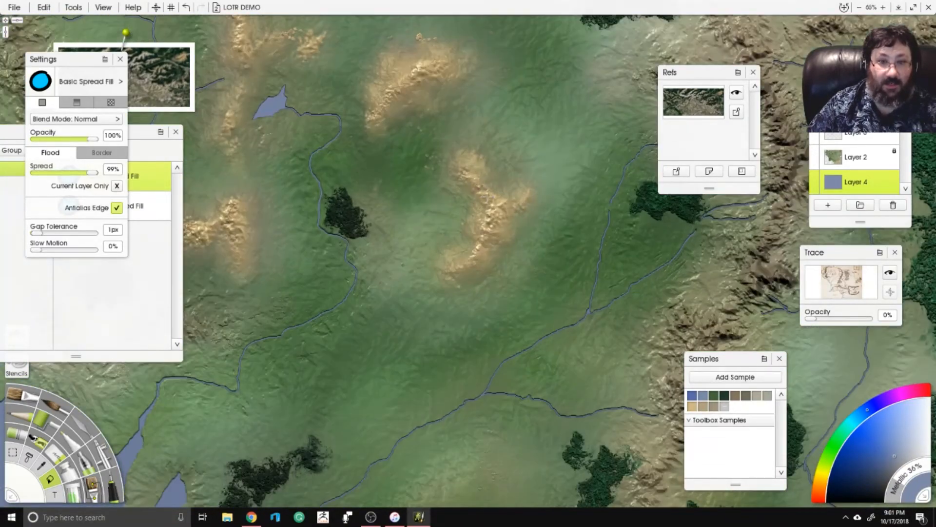
pyautogui.moveTo(485, 199); pyautogui.dragTo(523, 217)
# Select Layer 2 and erase short river channels around the small northwestern lake with the Instant Erase eraser at 18% size.
pyautogui.click(49, 456)
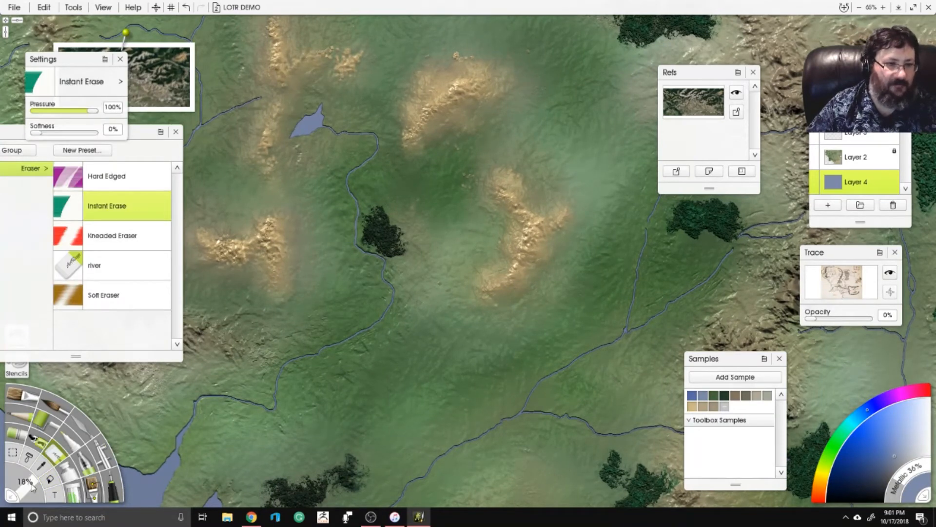
pyautogui.moveTo(496, 249); pyautogui.dragTo(518, 204)
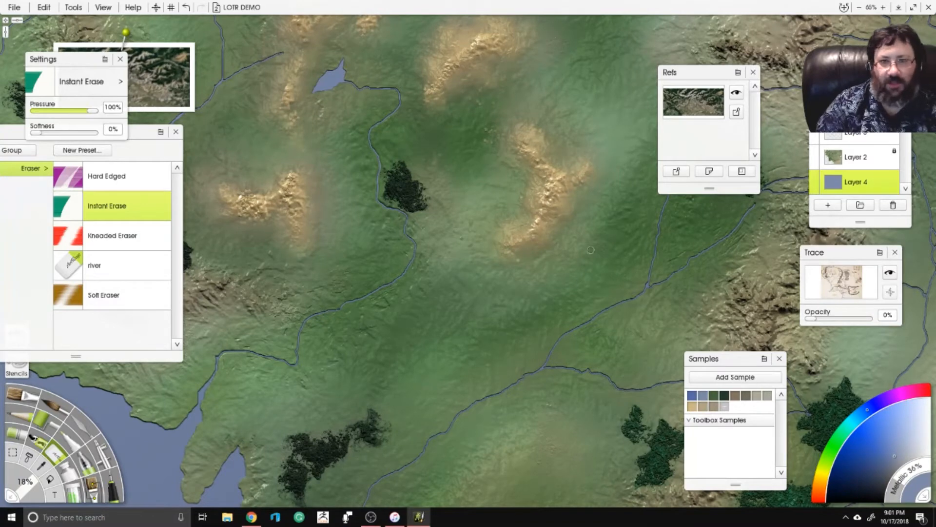
pyautogui.moveTo(386, 115); pyautogui.dragTo(398, 265)
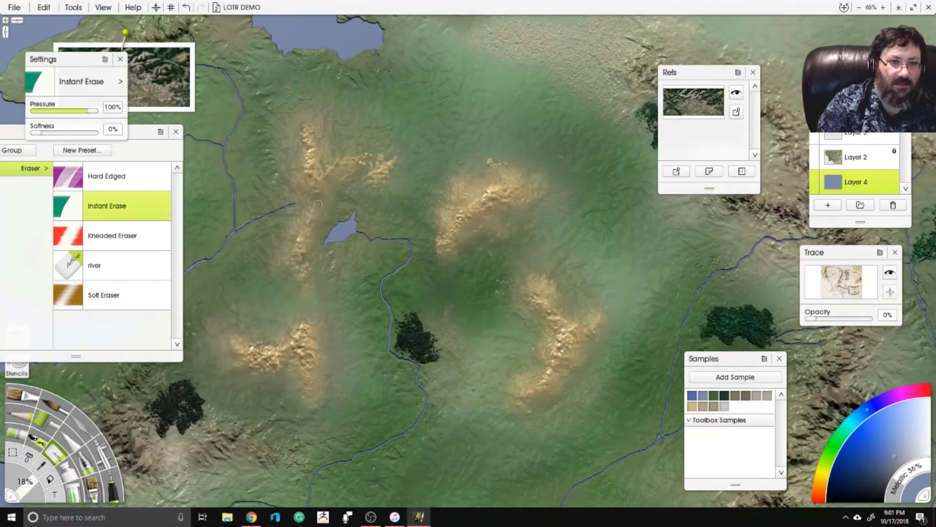
pyautogui.moveTo(335, 228); pyautogui.dragTo(331, 219)
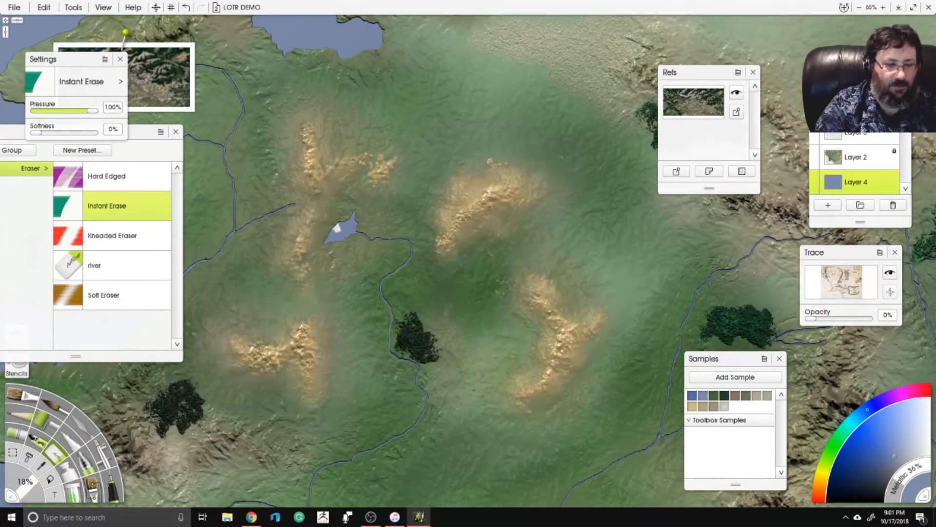
pyautogui.hotkey('ctrl', 'z')
pyautogui.click(872, 165)
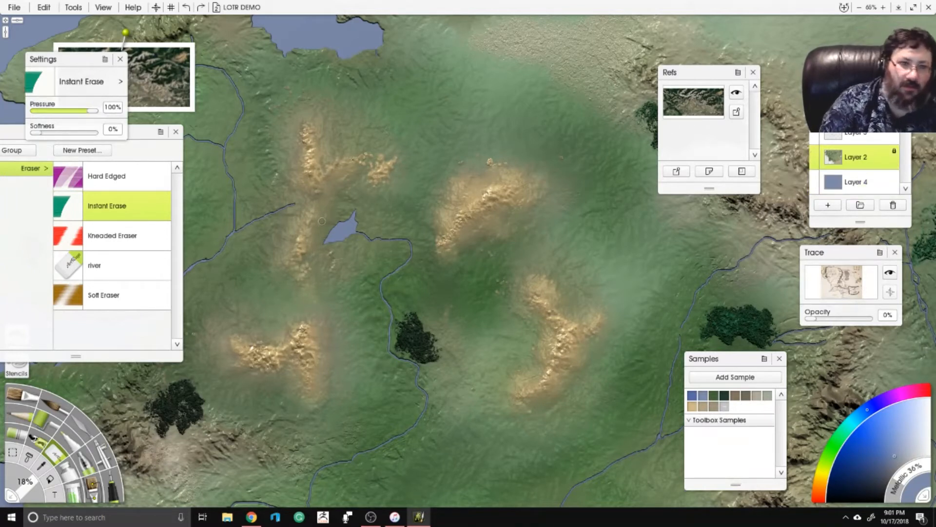
pyautogui.moveTo(337, 230)
pyautogui.mouseDown()
pyautogui.moveTo(320, 197)
pyautogui.moveTo(336, 215)
pyautogui.moveTo(340, 179)
pyautogui.moveTo(351, 204)
pyautogui.mouseUp()
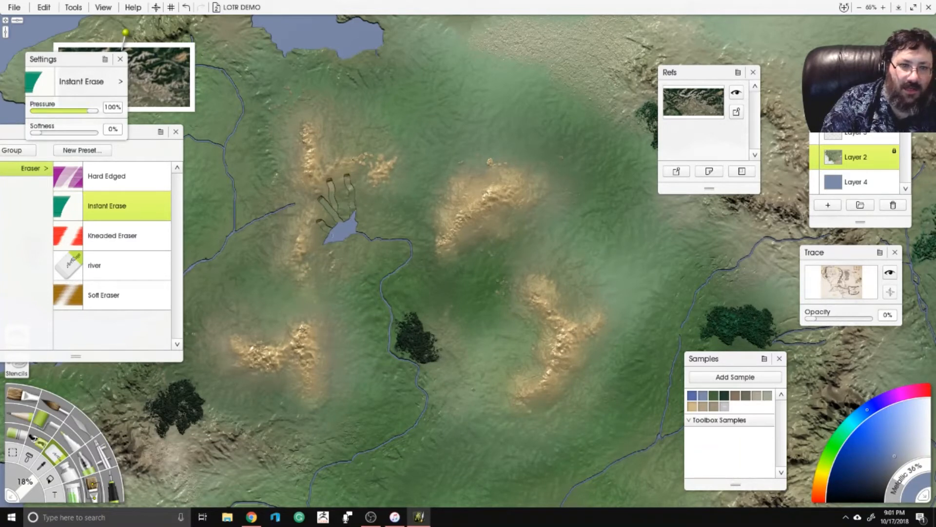
pyautogui.moveTo(318, 244)
pyautogui.mouseDown()
pyautogui.moveTo(332, 245)
pyautogui.moveTo(323, 264)
pyautogui.moveTo(331, 275)
pyautogui.mouseUp()
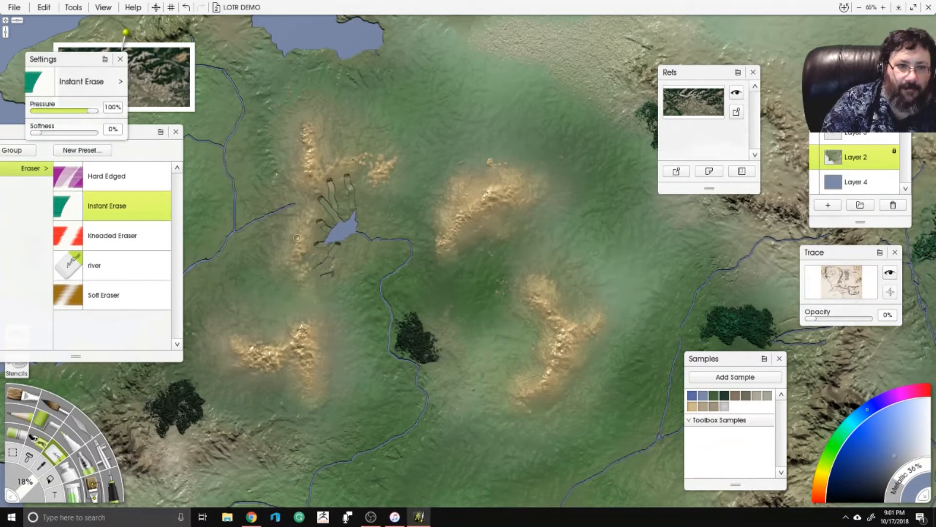
pyautogui.moveTo(274, 213)
pyautogui.mouseDown()
pyautogui.moveTo(302, 204)
pyautogui.moveTo(285, 219)
pyautogui.moveTo(298, 229)
pyautogui.moveTo(287, 244)
pyautogui.mouseUp()
# Erase short channels radiating outward from the tan hill patch southwest of the small lake.
pyautogui.moveTo(273, 349)
pyautogui.mouseDown()
pyautogui.moveTo(259, 317)
pyautogui.moveTo(281, 320)
pyautogui.moveTo(296, 305)
pyautogui.moveTo(317, 304)
pyautogui.mouseUp()
pyautogui.moveTo(312, 339)
pyautogui.mouseDown()
pyautogui.moveTo(334, 329)
pyautogui.moveTo(344, 375)
pyautogui.moveTo(312, 429)
pyautogui.mouseUp()
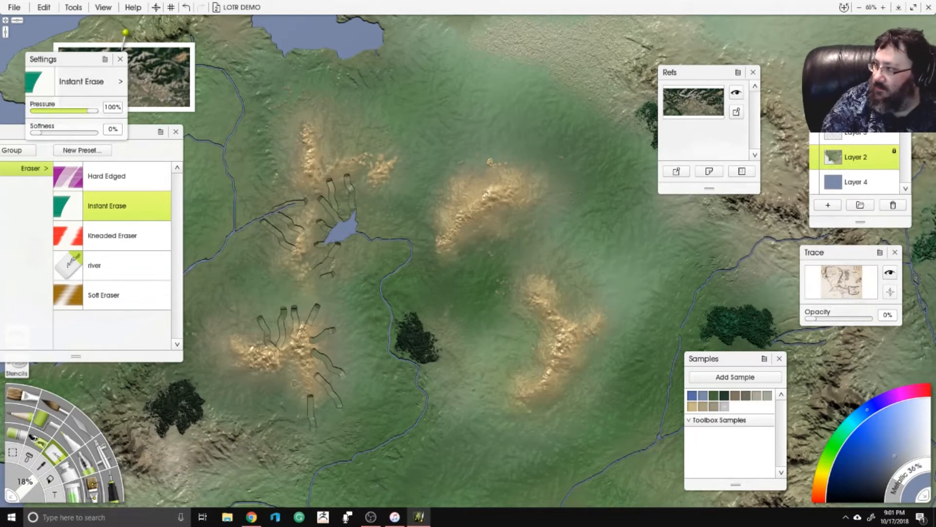
pyautogui.moveTo(296, 383); pyautogui.dragTo(291, 404)
pyautogui.moveTo(282, 370); pyautogui.dragTo(275, 397)
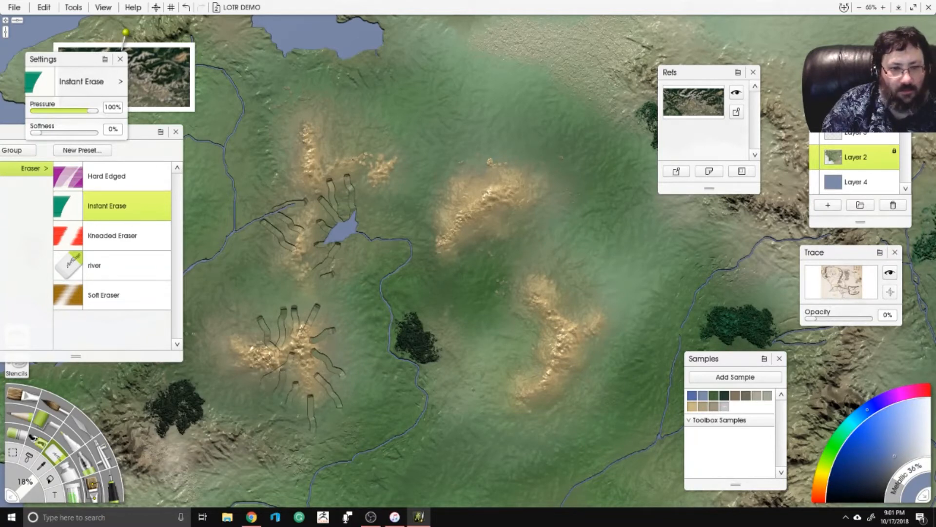
pyautogui.moveTo(266, 357)
pyautogui.mouseDown()
pyautogui.moveTo(230, 380)
pyautogui.moveTo(213, 344)
pyautogui.moveTo(222, 312)
pyautogui.moveTo(242, 328)
pyautogui.mouseUp()
# Erase thin channels down the slopes of the tall tan hill patch beside the small lake.
pyautogui.moveTo(281, 147)
pyautogui.mouseDown()
pyautogui.moveTo(253, 241)
pyautogui.moveTo(317, 214)
pyautogui.moveTo(297, 212)
pyautogui.mouseUp()
pyautogui.moveTo(285, 222); pyautogui.dragTo(276, 188)
pyautogui.moveTo(285, 236)
pyautogui.mouseDown()
pyautogui.moveTo(258, 218)
pyautogui.moveTo(257, 254)
pyautogui.moveTo(232, 265)
pyautogui.moveTo(274, 281)
pyautogui.mouseUp()
pyautogui.moveTo(295, 260); pyautogui.dragTo(307, 246)
# Erase branching channels along the western and northern slopes of the tan hill patch east of the lake.
pyautogui.scroll(-3, 359, 234)
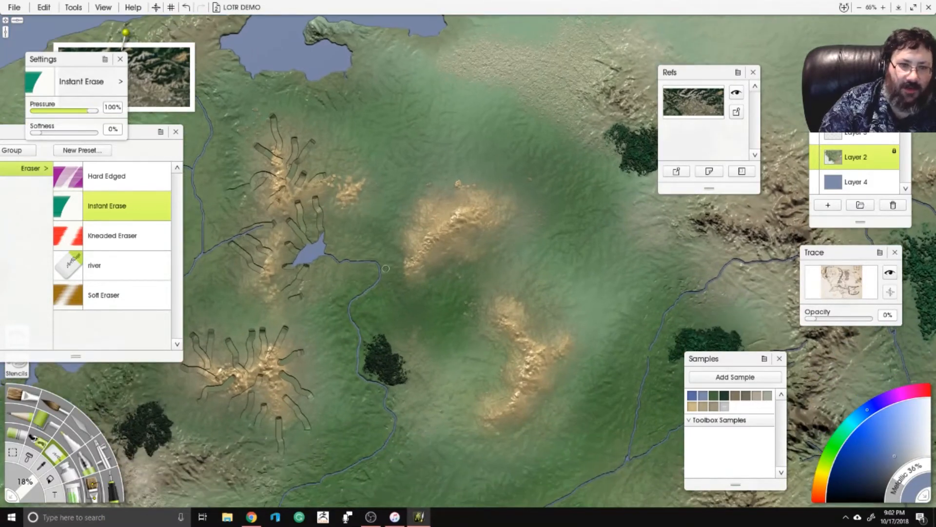
pyautogui.moveTo(431, 239); pyautogui.dragTo(367, 243)
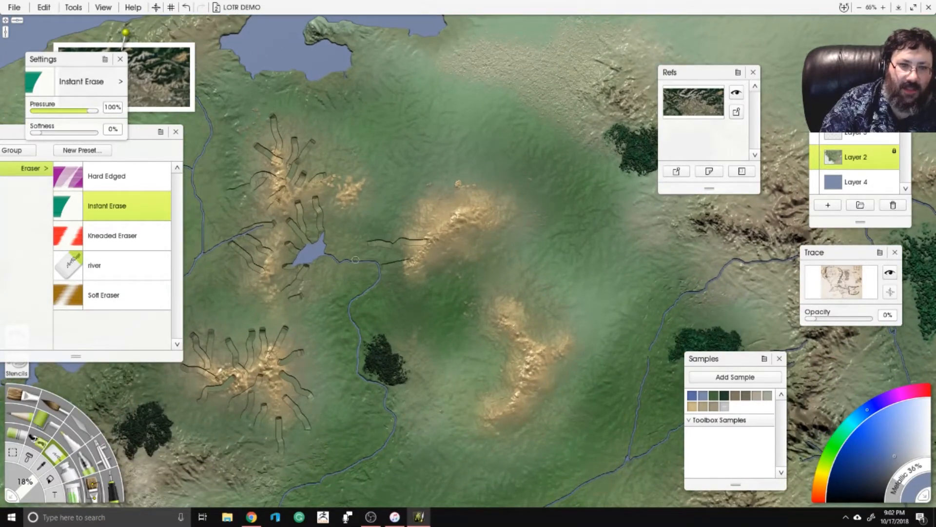
pyautogui.moveTo(368, 186); pyautogui.dragTo(385, 215)
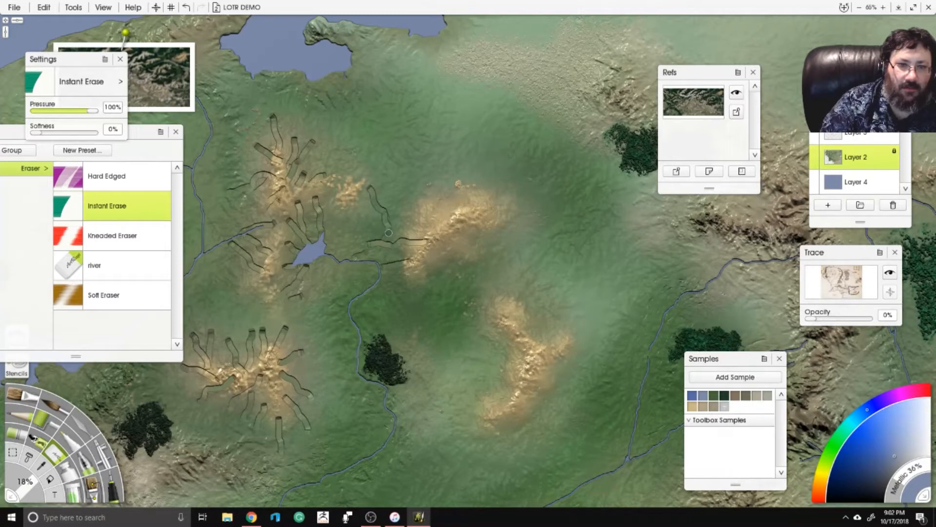
pyautogui.moveTo(446, 215)
pyautogui.mouseDown()
pyautogui.moveTo(392, 226)
pyautogui.moveTo(405, 218)
pyautogui.moveTo(415, 166)
pyautogui.mouseUp()
pyautogui.moveTo(409, 200); pyautogui.dragTo(453, 170)
pyautogui.moveTo(464, 213)
pyautogui.mouseDown()
pyautogui.moveTo(452, 196)
pyautogui.moveTo(466, 150)
pyautogui.mouseUp()
# Erase branching tributary channels running inland from the northern bay's southern coast toward the tan hills.
pyautogui.moveTo(308, 77)
pyautogui.mouseDown()
pyautogui.moveTo(347, 128)
pyautogui.moveTo(398, 151)
pyautogui.mouseUp()
pyautogui.moveTo(354, 130); pyautogui.dragTo(357, 175)
pyautogui.moveTo(382, 146)
pyautogui.mouseDown()
pyautogui.moveTo(383, 177)
pyautogui.moveTo(395, 191)
pyautogui.moveTo(412, 140)
pyautogui.mouseUp()
pyautogui.moveTo(345, 69)
pyautogui.mouseDown()
pyautogui.moveTo(378, 95)
pyautogui.moveTo(456, 118)
pyautogui.moveTo(421, 145)
pyautogui.moveTo(437, 158)
pyautogui.mouseUp()
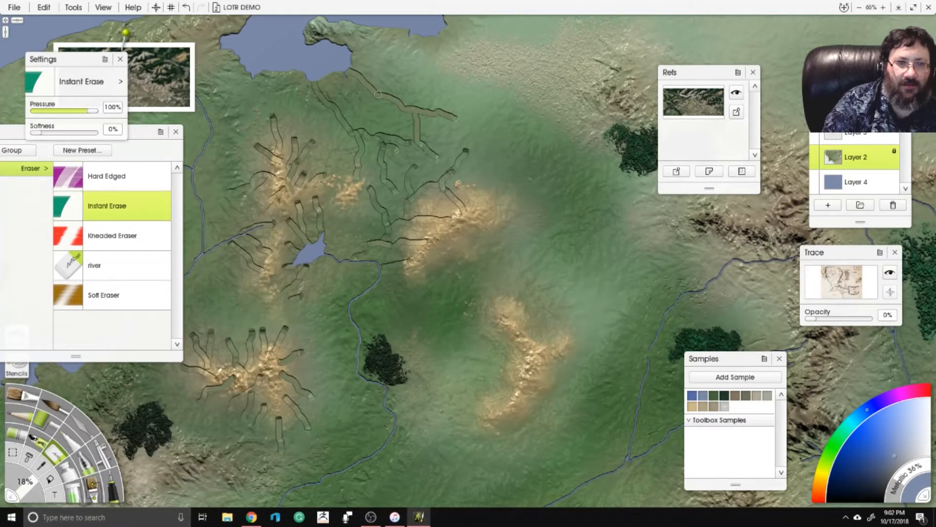
pyautogui.moveTo(378, 94)
pyautogui.mouseDown()
pyautogui.moveTo(389, 124)
pyautogui.moveTo(405, 96)
pyautogui.mouseUp()
pyautogui.moveTo(411, 28); pyautogui.dragTo(429, 78)
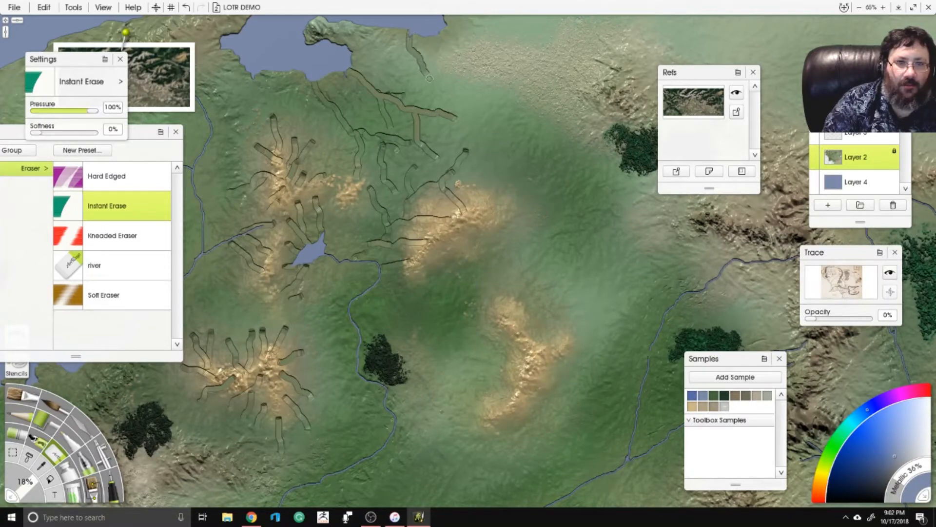
# Erase a long channel from the northern bay's eastern inlet toward the mountains, with smaller channels branching around it.
pyautogui.moveTo(443, 29)
pyautogui.mouseDown()
pyautogui.moveTo(509, 75)
pyautogui.moveTo(587, 80)
pyautogui.mouseUp()
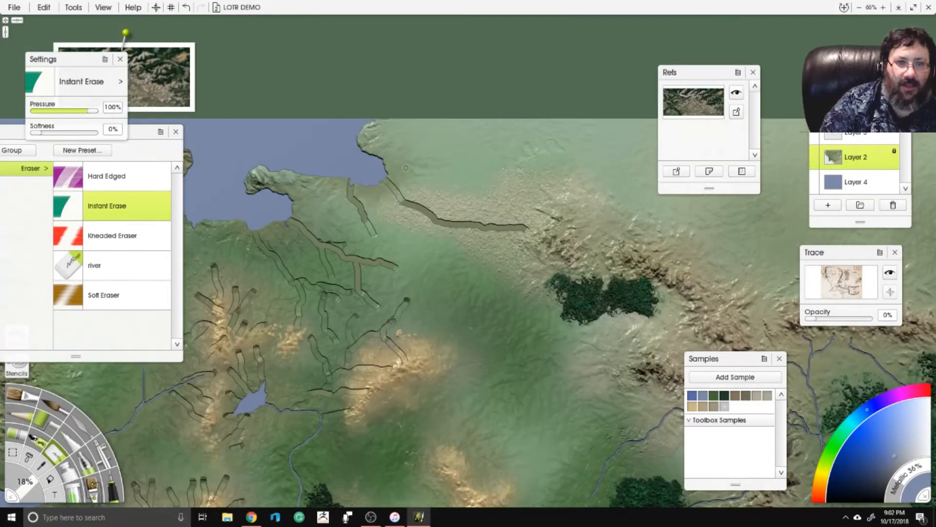
pyautogui.moveTo(385, 164)
pyautogui.mouseDown()
pyautogui.moveTo(423, 180)
pyautogui.moveTo(432, 210)
pyautogui.mouseUp()
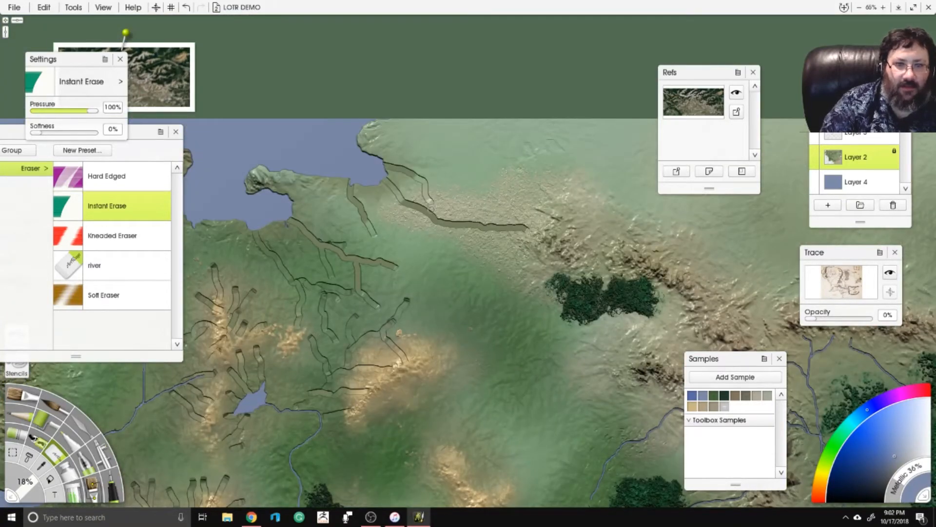
pyautogui.moveTo(390, 142)
pyautogui.mouseDown()
pyautogui.moveTo(430, 125)
pyautogui.moveTo(456, 168)
pyautogui.moveTo(418, 182)
pyautogui.mouseUp()
pyautogui.moveTo(436, 269)
pyautogui.mouseDown()
pyautogui.moveTo(443, 222)
pyautogui.moveTo(464, 235)
pyautogui.moveTo(471, 299)
pyautogui.mouseUp()
pyautogui.moveTo(493, 297)
pyautogui.mouseDown()
pyautogui.moveTo(497, 226)
pyautogui.moveTo(379, 104)
pyautogui.mouseUp()
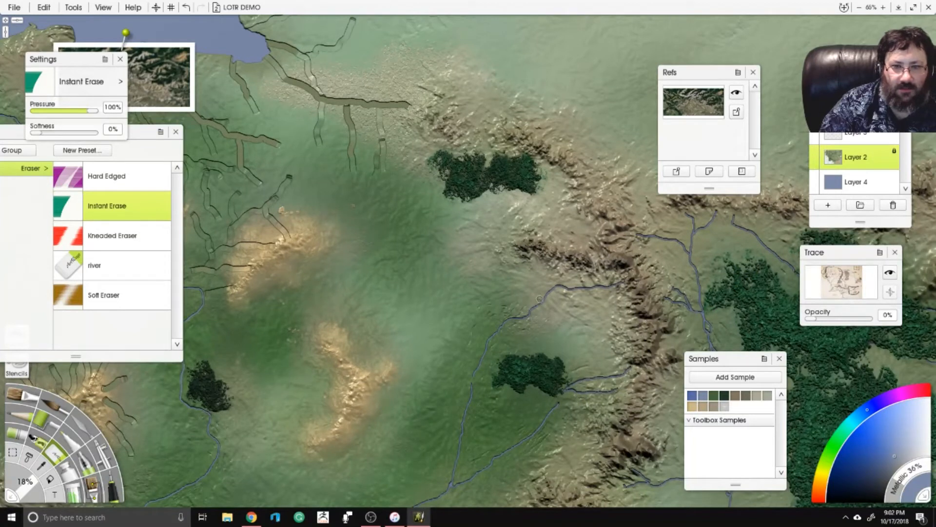
# Erase tributary channels around the northern river's headwaters and the streams beside the small forest near the eastern mountains.
pyautogui.moveTo(540, 298)
pyautogui.mouseDown()
pyautogui.moveTo(531, 255)
pyautogui.moveTo(562, 305)
pyautogui.moveTo(606, 322)
pyautogui.moveTo(579, 315)
pyautogui.moveTo(601, 321)
pyautogui.moveTo(596, 287)
pyautogui.mouseUp()
pyautogui.scroll(-3, 441, 310)
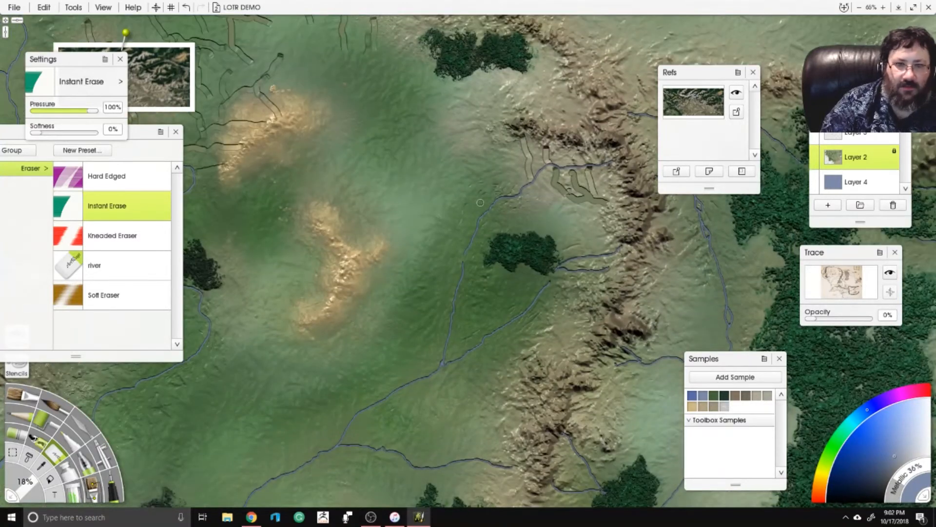
pyautogui.moveTo(481, 212)
pyautogui.mouseDown()
pyautogui.moveTo(466, 178)
pyautogui.moveTo(481, 189)
pyautogui.moveTo(479, 170)
pyautogui.moveTo(490, 165)
pyautogui.moveTo(497, 195)
pyautogui.moveTo(502, 174)
pyautogui.moveTo(506, 201)
pyautogui.moveTo(530, 229)
pyautogui.mouseUp()
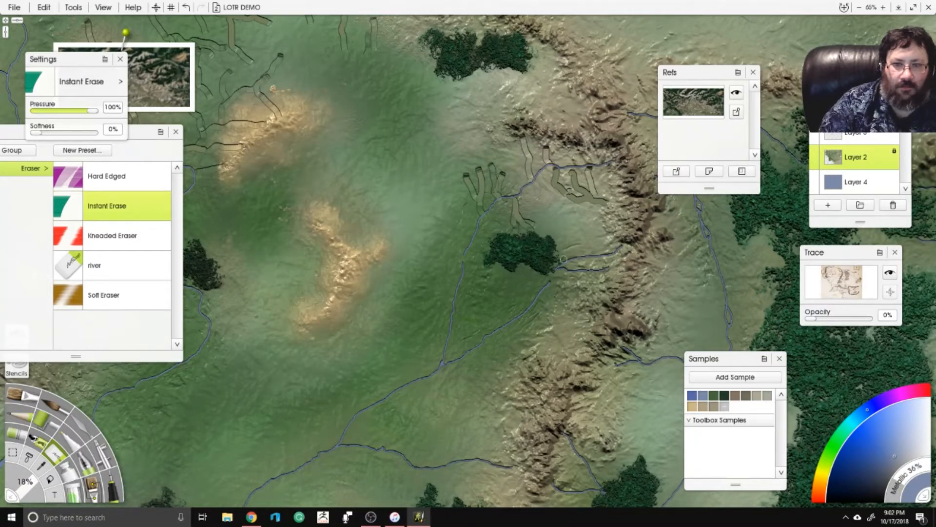
pyautogui.moveTo(563, 259)
pyautogui.mouseDown()
pyautogui.moveTo(603, 224)
pyautogui.moveTo(588, 240)
pyautogui.moveTo(602, 238)
pyautogui.moveTo(587, 234)
pyautogui.moveTo(578, 213)
pyautogui.mouseUp()
pyautogui.moveTo(567, 260); pyautogui.dragTo(603, 255)
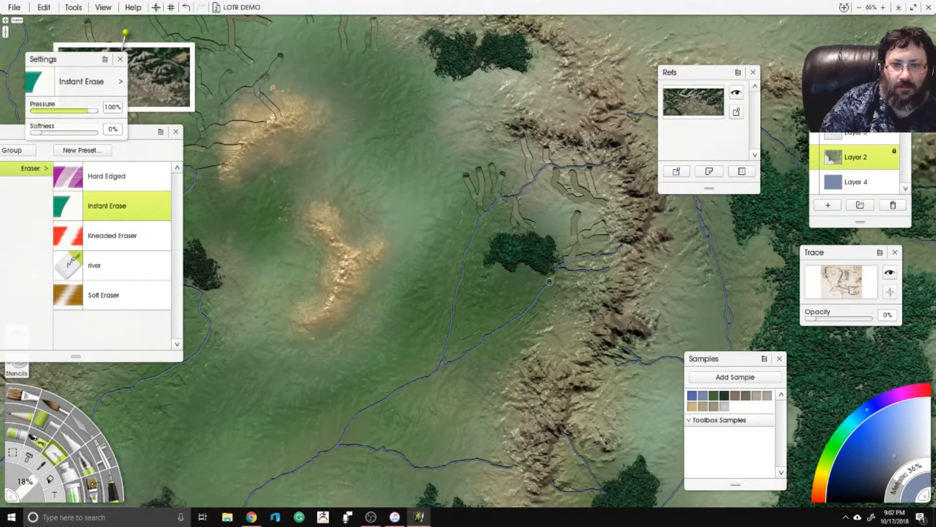
# Erase tributary channels between the river south of the small forest and the mountain foothills.
pyautogui.moveTo(544, 289); pyautogui.dragTo(549, 349)
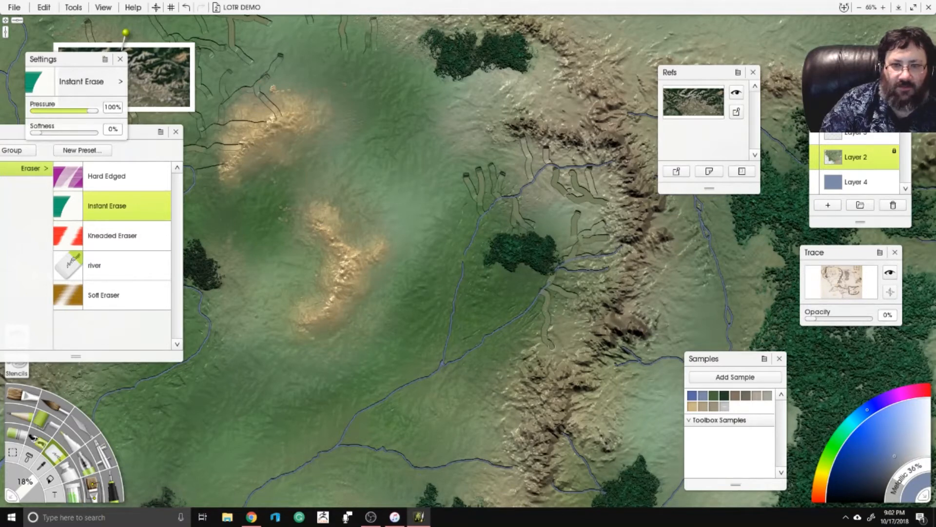
pyautogui.moveTo(545, 315); pyautogui.dragTo(570, 323)
pyautogui.moveTo(512, 319); pyautogui.dragTo(527, 377)
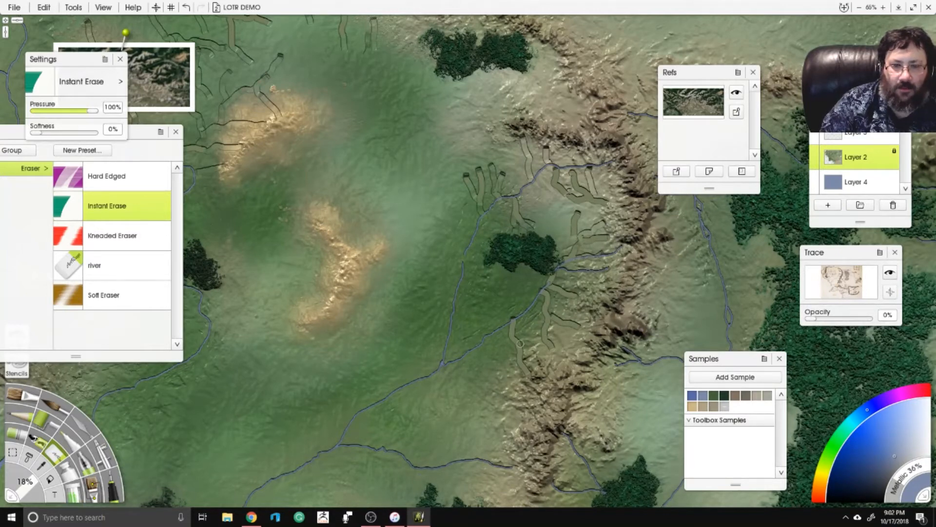
pyautogui.moveTo(521, 343); pyautogui.dragTo(540, 363)
pyautogui.moveTo(482, 338)
pyautogui.mouseDown()
pyautogui.moveTo(483, 298)
pyautogui.moveTo(495, 301)
pyautogui.moveTo(489, 319)
pyautogui.moveTo(510, 290)
pyautogui.moveTo(523, 310)
pyautogui.mouseUp()
# Erase branching channels linking the crescent-shaped tan hills to the rivers, plus tributaries from the mountains to the river junction.
pyautogui.moveTo(389, 409)
pyautogui.mouseDown()
pyautogui.moveTo(464, 302)
pyautogui.moveTo(420, 215)
pyautogui.mouseUp()
pyautogui.moveTo(433, 182); pyautogui.dragTo(440, 254)
pyautogui.moveTo(441, 162)
pyautogui.mouseDown()
pyautogui.moveTo(467, 199)
pyautogui.moveTo(530, 215)
pyautogui.mouseUp()
pyautogui.moveTo(445, 138)
pyautogui.mouseDown()
pyautogui.moveTo(475, 134)
pyautogui.moveTo(486, 144)
pyautogui.moveTo(487, 214)
pyautogui.moveTo(439, 205)
pyautogui.mouseUp()
pyautogui.moveTo(489, 272); pyautogui.dragTo(461, 213)
pyautogui.moveTo(465, 274)
pyautogui.mouseDown()
pyautogui.moveTo(490, 299)
pyautogui.moveTo(529, 312)
pyautogui.moveTo(570, 312)
pyautogui.moveTo(592, 299)
pyautogui.moveTo(540, 254)
pyautogui.mouseUp()
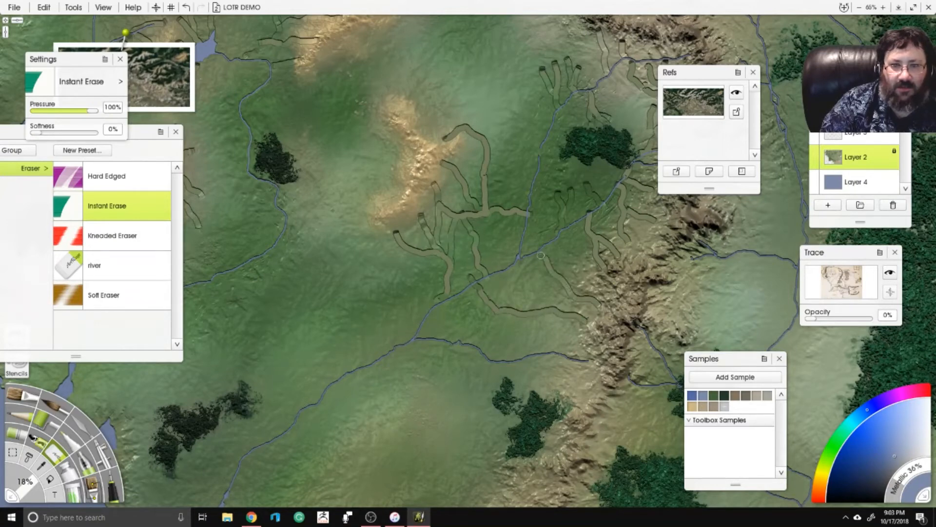
# Erase short channels along the southern and western edges of the small forest between the two rivers.
pyautogui.moveTo(555, 177); pyautogui.dragTo(571, 206)
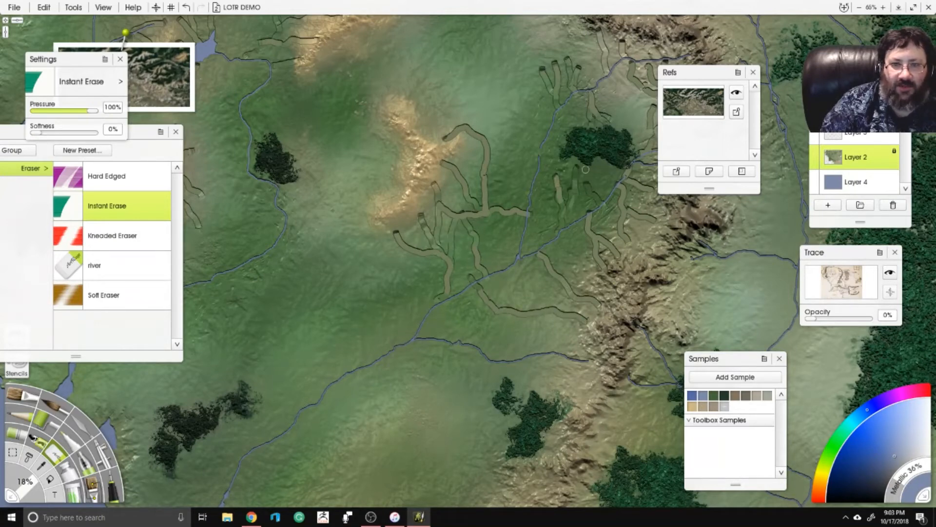
pyautogui.moveTo(586, 169); pyautogui.dragTo(594, 193)
pyautogui.moveTo(572, 142)
pyautogui.mouseDown()
pyautogui.moveTo(546, 147)
pyautogui.moveTo(536, 163)
pyautogui.mouseUp()
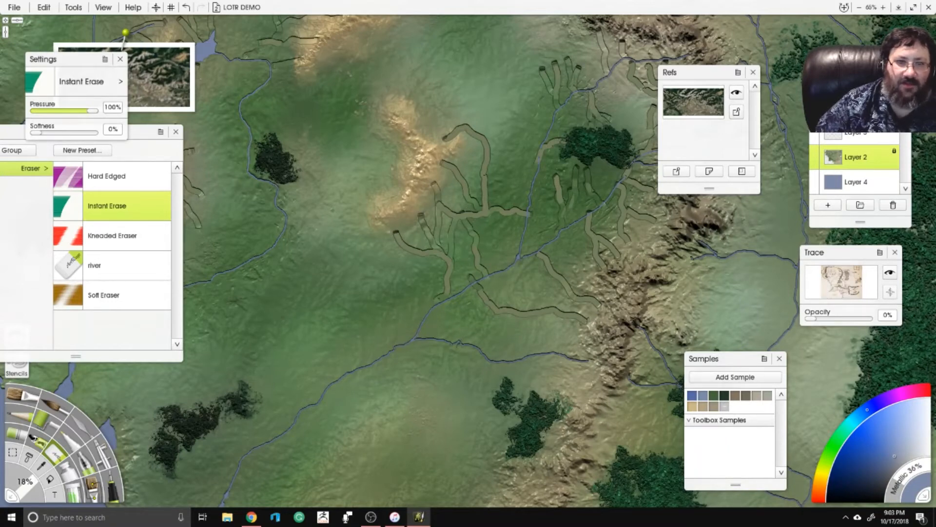
# Set the canvas color to a muted green with red 81, green 121 and blue 83.
pyautogui.rightClick(411, 164)
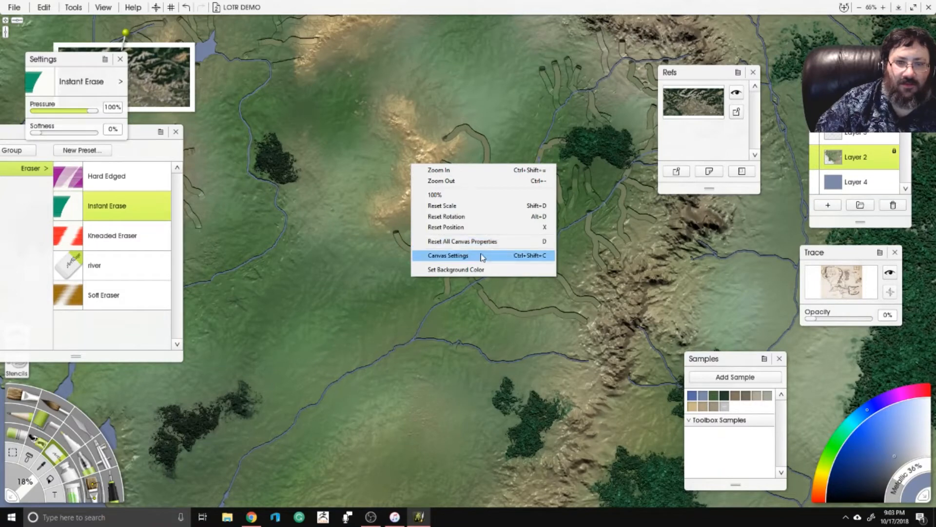
pyautogui.click(448, 255)
pyautogui.click(877, 278)
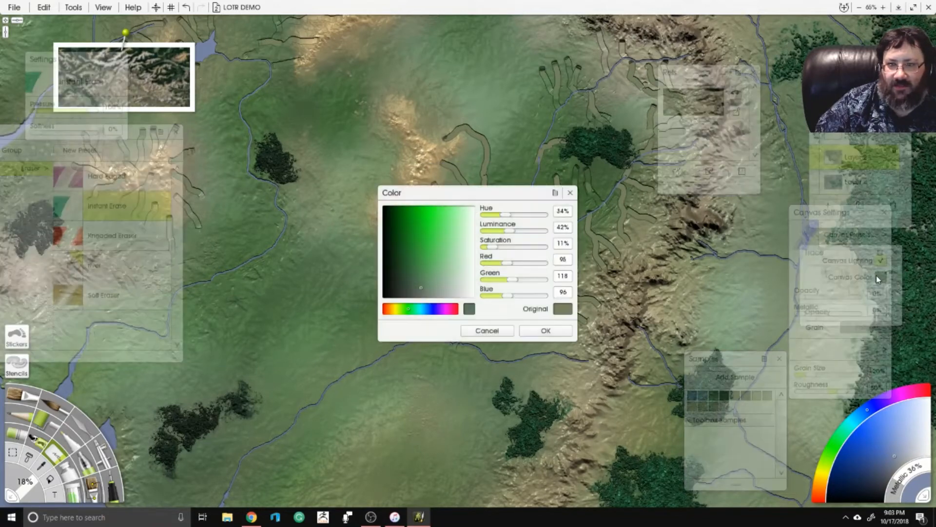
pyautogui.moveTo(429, 287)
pyautogui.mouseDown()
pyautogui.moveTo(432, 274)
pyautogui.moveTo(420, 280)
pyautogui.mouseUp()
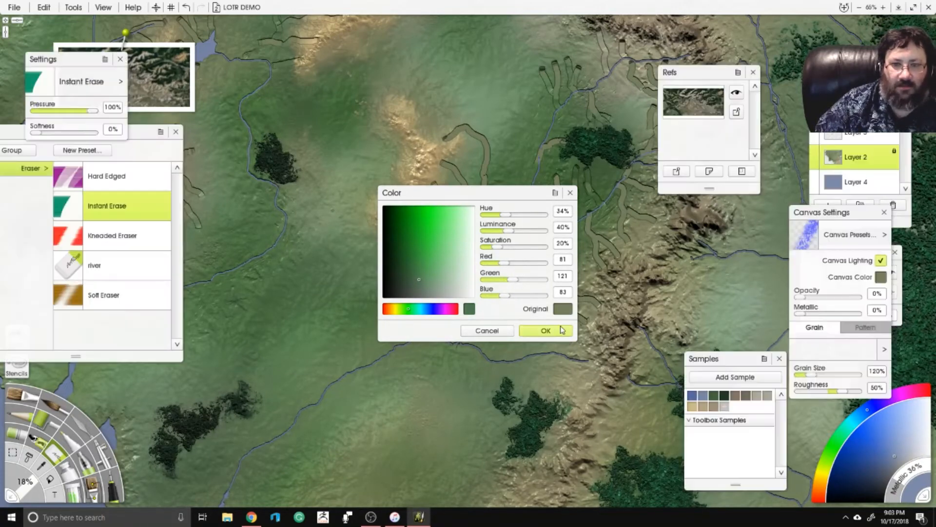
pyautogui.click(559, 331)
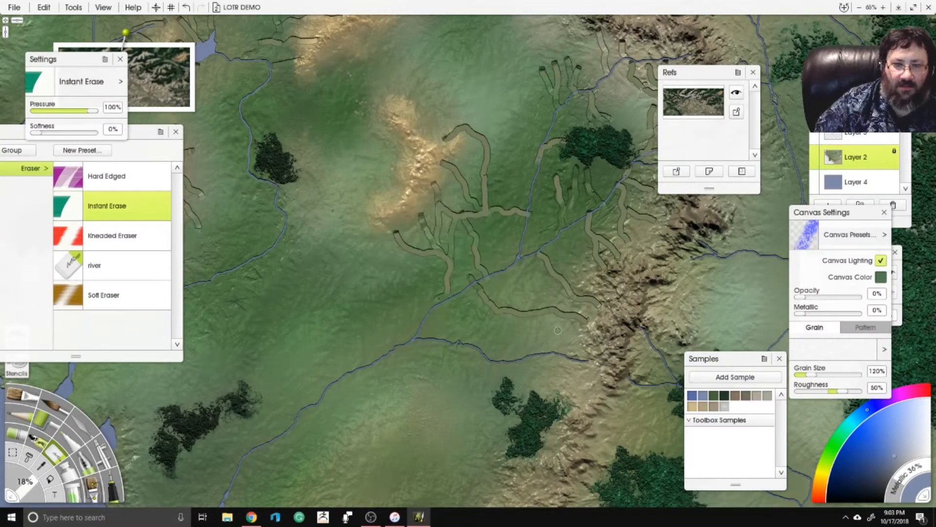
# Erase branching tributary channels north of the main river below the crescent-shaped hills and close the canvas settings.
pyautogui.moveTo(534, 179); pyautogui.dragTo(591, 115)
pyautogui.moveTo(387, 247)
pyautogui.mouseDown()
pyautogui.moveTo(421, 300)
pyautogui.moveTo(434, 253)
pyautogui.moveTo(422, 199)
pyautogui.moveTo(454, 195)
pyautogui.moveTo(469, 227)
pyautogui.mouseUp()
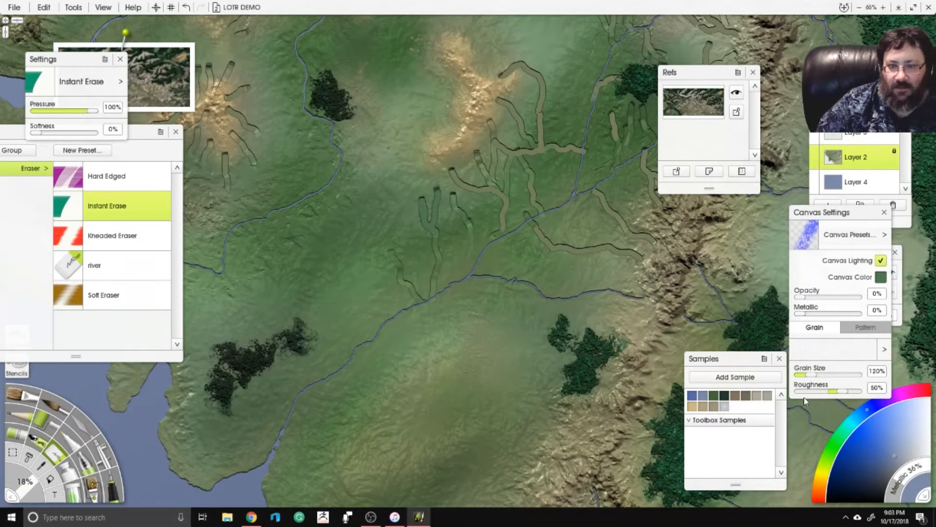
pyautogui.rightClick(542, 244)
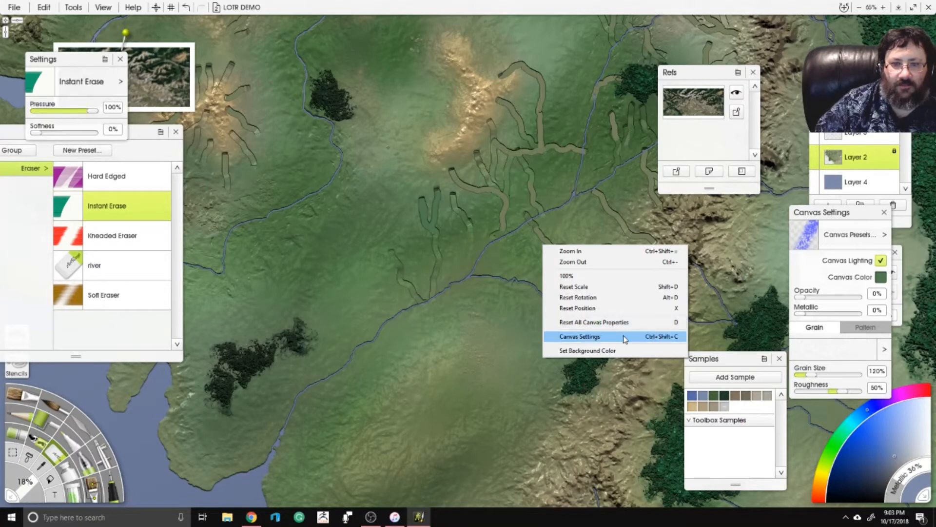
pyautogui.click(620, 337)
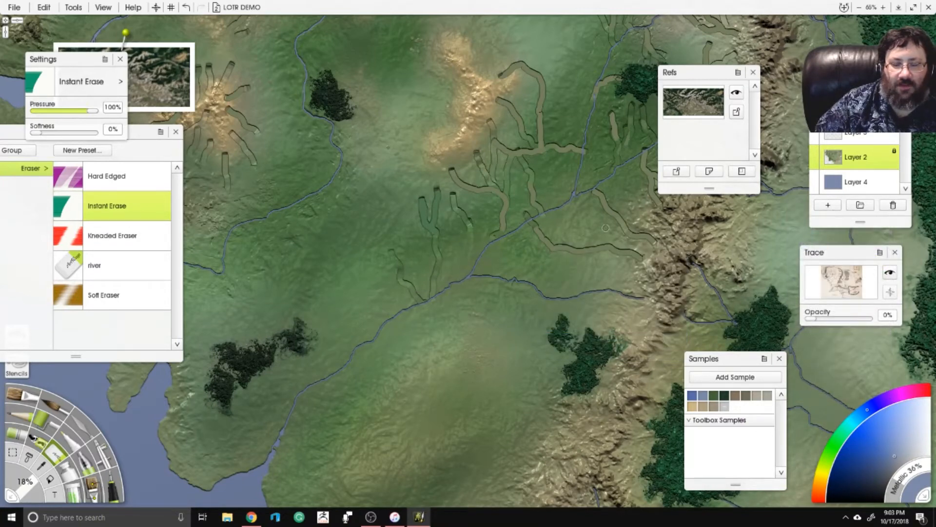
# Set the canvas color to a darker olive green with red 83, green 110 and blue 73.
pyautogui.rightClick(549, 226)
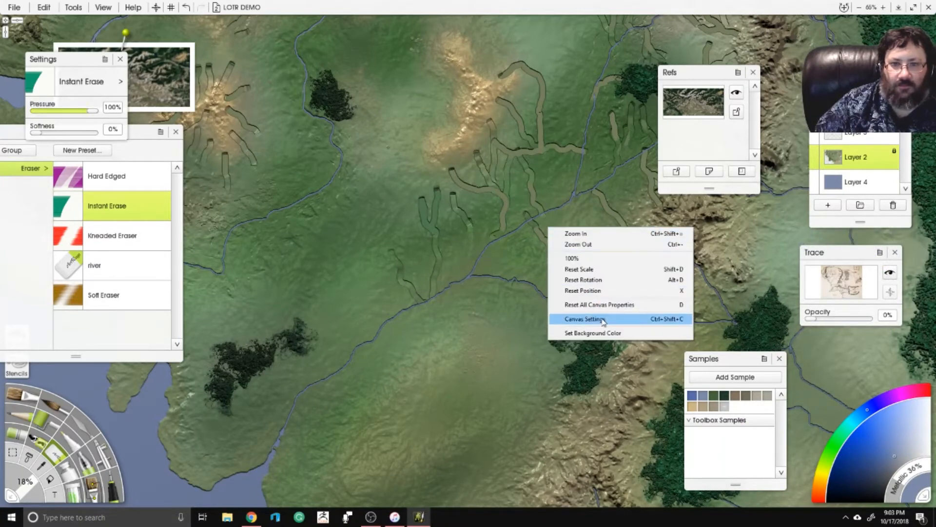
pyautogui.click(575, 318)
pyautogui.click(881, 277)
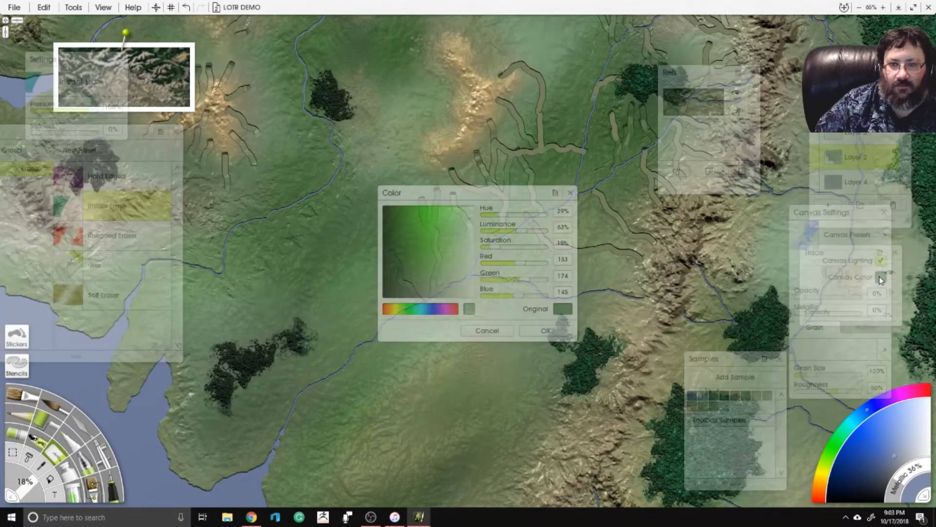
pyautogui.moveTo(455, 260); pyautogui.dragTo(416, 279)
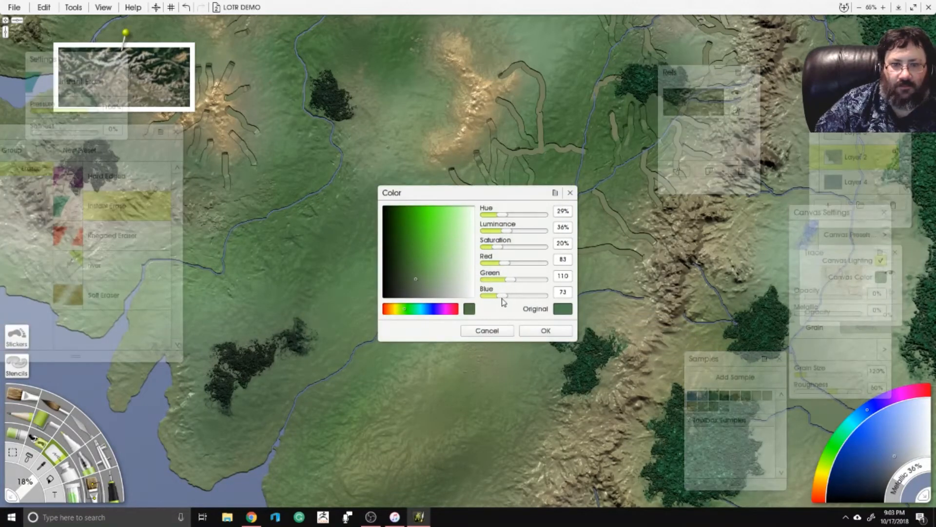
pyautogui.click(544, 331)
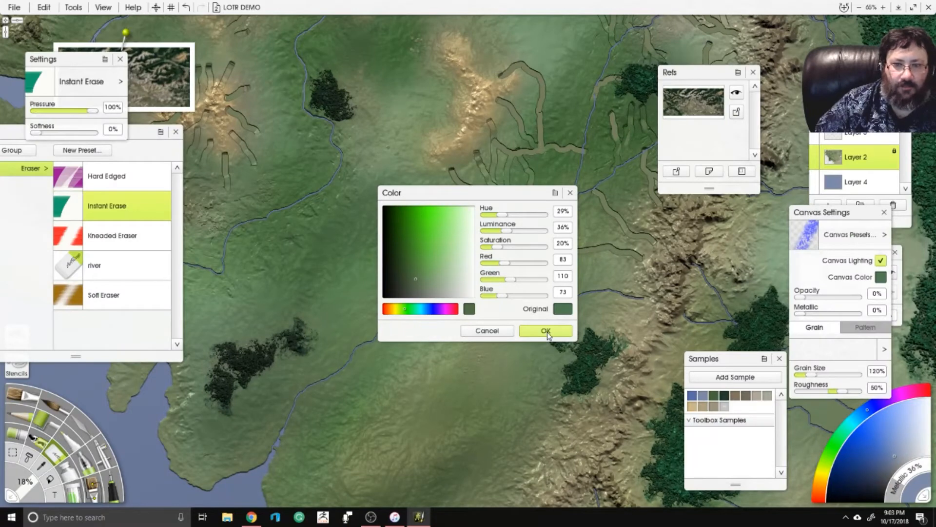
# Erase branching tributary channels on both sides of the main river's eastern branch, reaching the mountains and the small forest.
pyautogui.moveTo(589, 300)
pyautogui.mouseDown()
pyautogui.moveTo(522, 222)
pyautogui.moveTo(539, 267)
pyautogui.mouseUp()
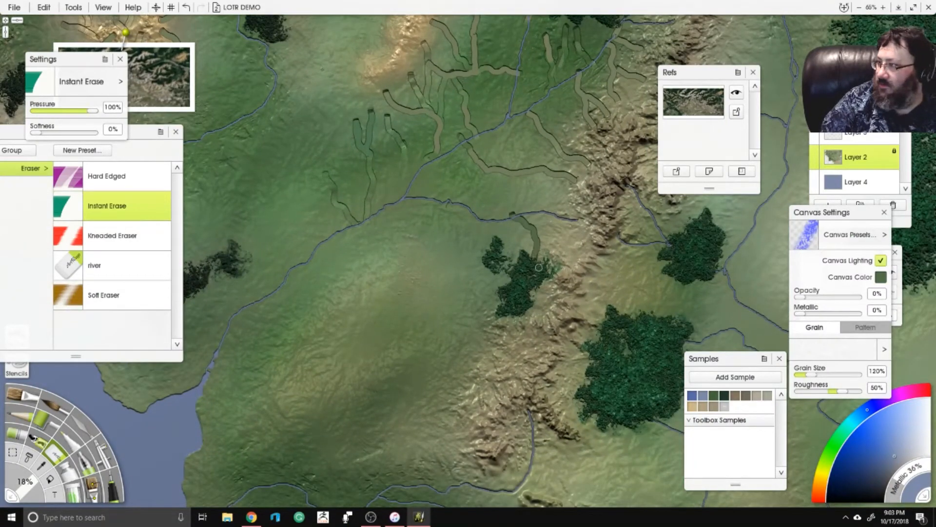
pyautogui.moveTo(537, 234); pyautogui.dragTo(564, 242)
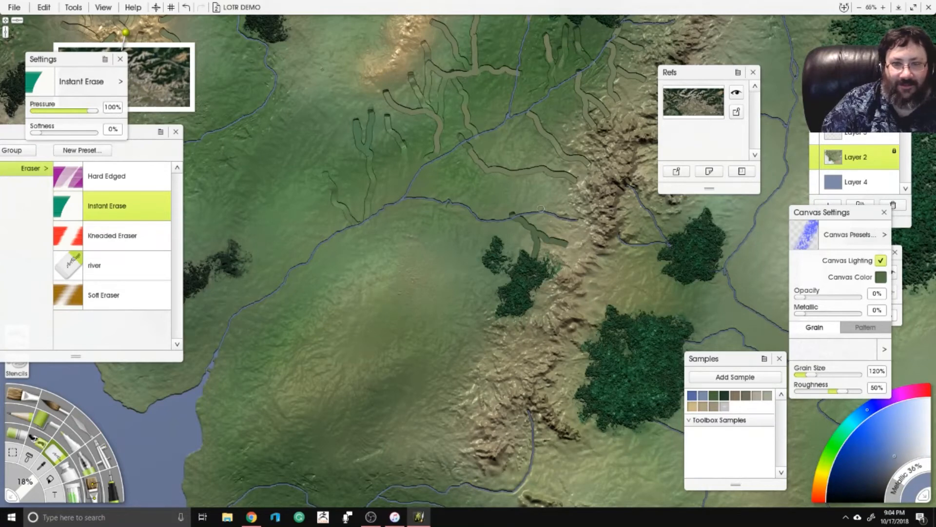
pyautogui.moveTo(540, 208); pyautogui.dragTo(569, 195)
pyautogui.moveTo(491, 184)
pyautogui.mouseDown()
pyautogui.moveTo(458, 201)
pyautogui.moveTo(422, 165)
pyautogui.mouseUp()
pyautogui.moveTo(448, 190)
pyautogui.mouseDown()
pyautogui.moveTo(453, 149)
pyautogui.moveTo(409, 180)
pyautogui.mouseUp()
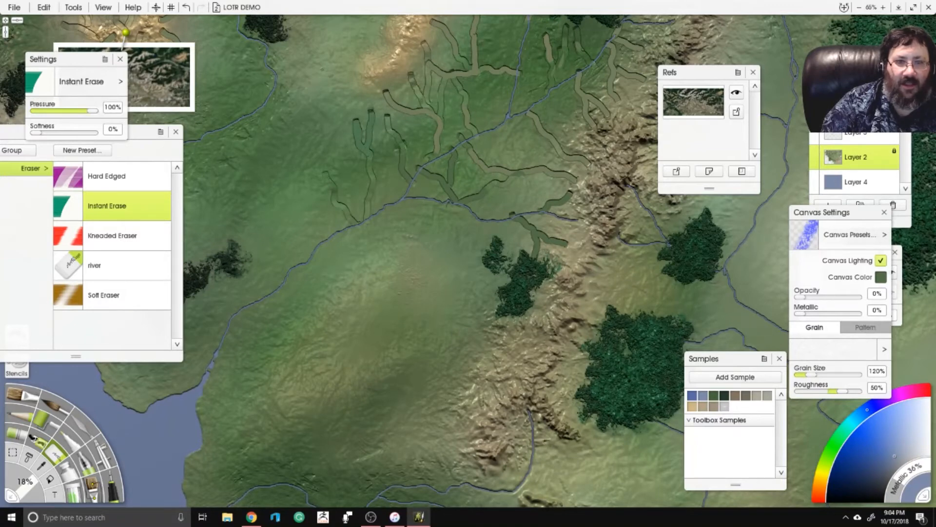
# Erase branching channels from the western river to the crescent-shaped hills and to the southern slopes of the tan hills north of them.
pyautogui.moveTo(282, 41); pyautogui.dragTo(384, 83)
pyautogui.moveTo(371, 130)
pyautogui.mouseDown()
pyautogui.moveTo(427, 107)
pyautogui.moveTo(453, 119)
pyautogui.moveTo(447, 104)
pyautogui.moveTo(497, 83)
pyautogui.moveTo(502, 56)
pyautogui.mouseUp()
pyautogui.moveTo(448, 84); pyautogui.dragTo(361, 219)
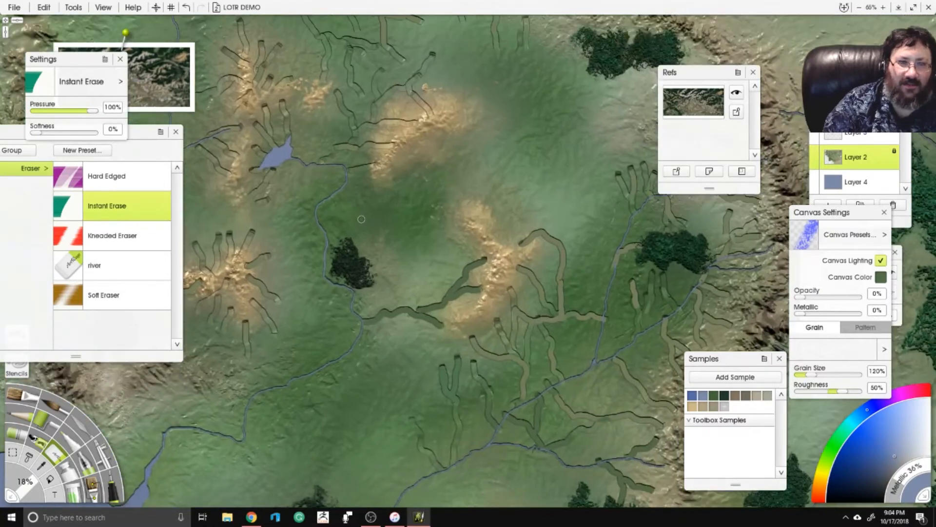
pyautogui.moveTo(423, 143)
pyautogui.mouseDown()
pyautogui.moveTo(421, 171)
pyautogui.moveTo(398, 199)
pyautogui.moveTo(323, 235)
pyautogui.mouseUp()
pyautogui.moveTo(397, 145)
pyautogui.mouseDown()
pyautogui.moveTo(416, 175)
pyautogui.moveTo(449, 135)
pyautogui.mouseUp()
pyautogui.moveTo(469, 216)
pyautogui.mouseDown()
pyautogui.moveTo(446, 229)
pyautogui.moveTo(409, 277)
pyautogui.moveTo(401, 307)
pyautogui.moveTo(296, 432)
pyautogui.mouseUp()
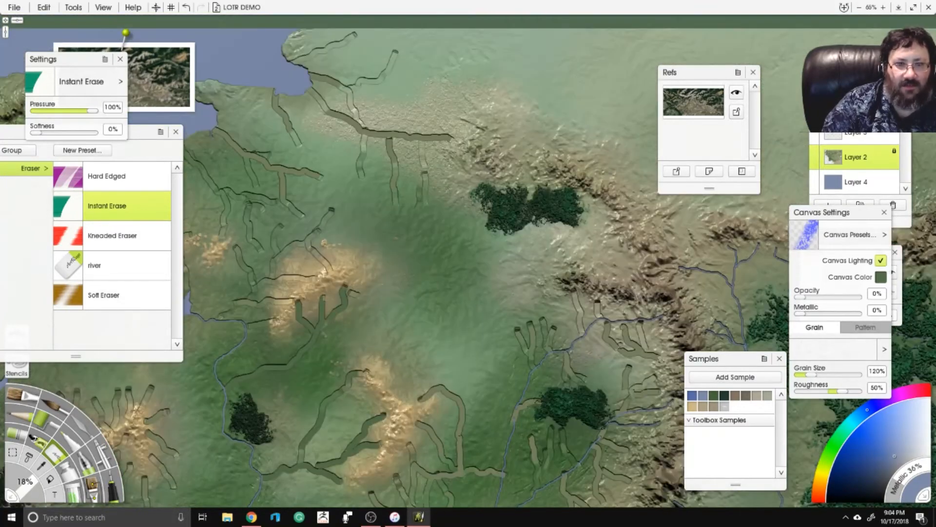
# Erase a long branching channel across the northern plain, passing south of the twin forests into the mountains, with several side branches.
pyautogui.moveTo(387, 303)
pyautogui.mouseDown()
pyautogui.moveTo(460, 263)
pyautogui.moveTo(420, 190)
pyautogui.mouseUp()
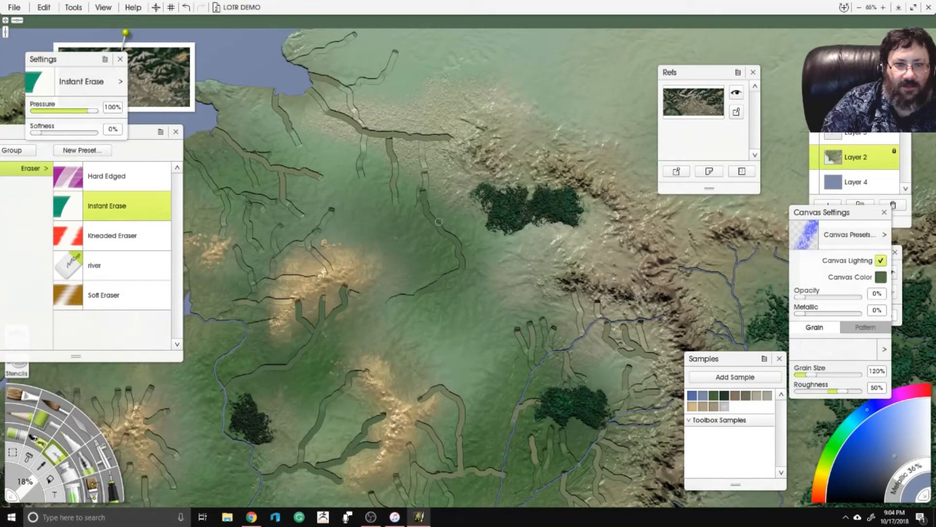
pyautogui.moveTo(460, 260)
pyautogui.mouseDown()
pyautogui.moveTo(571, 249)
pyautogui.moveTo(636, 276)
pyautogui.mouseUp()
pyautogui.moveTo(620, 220)
pyautogui.mouseDown()
pyautogui.moveTo(580, 252)
pyautogui.moveTo(593, 206)
pyautogui.mouseUp()
pyautogui.moveTo(534, 325); pyautogui.dragTo(532, 315)
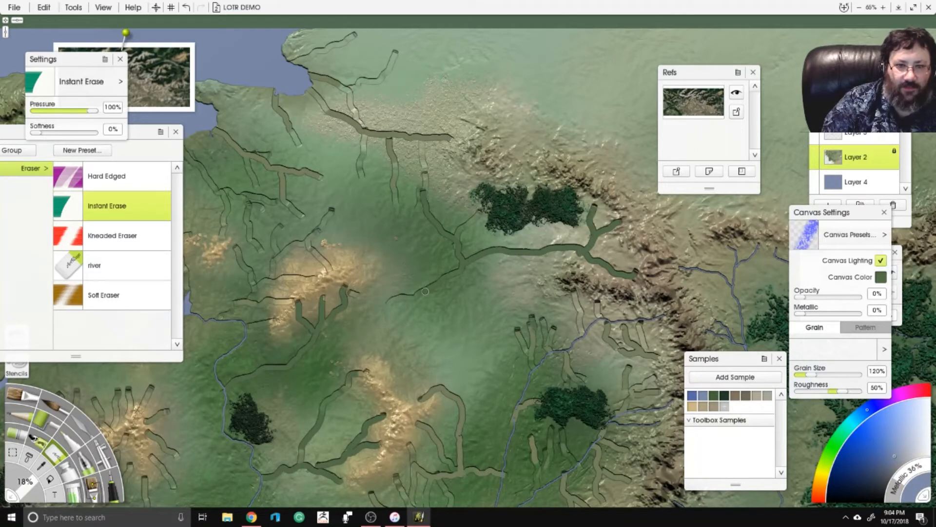
pyautogui.moveTo(426, 291)
pyautogui.mouseDown()
pyautogui.moveTo(497, 319)
pyautogui.moveTo(455, 314)
pyautogui.moveTo(483, 359)
pyautogui.moveTo(500, 340)
pyautogui.mouseUp()
pyautogui.moveTo(493, 258)
pyautogui.mouseDown()
pyautogui.moveTo(507, 303)
pyautogui.moveTo(519, 283)
pyautogui.mouseUp()
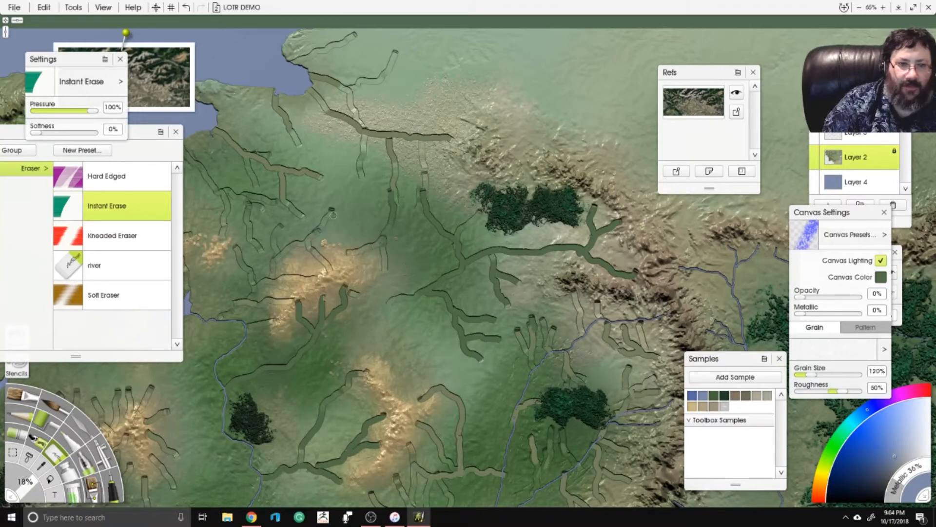
# Erase channels from the eastern and southeastern slopes of the star-shaped tan hills down to the nearby river.
pyautogui.moveTo(333, 213); pyautogui.dragTo(405, 97)
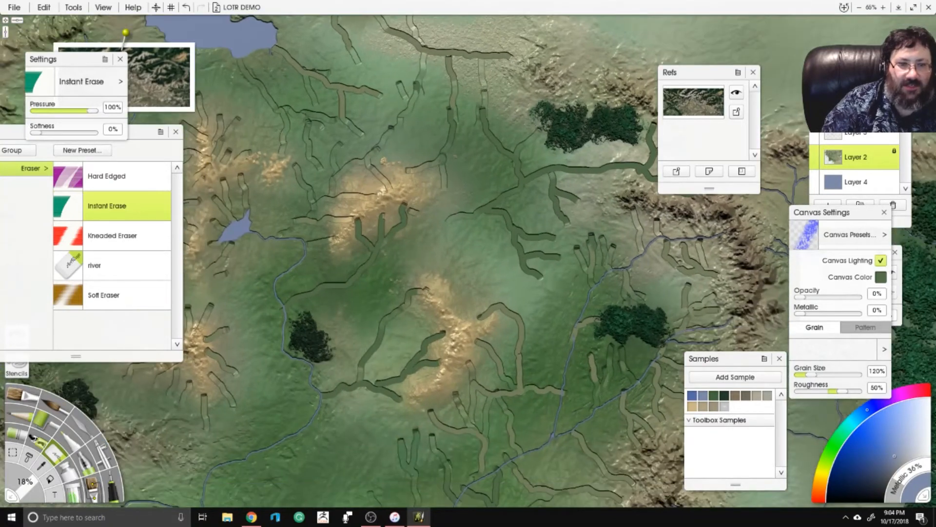
pyautogui.moveTo(214, 303); pyautogui.dragTo(410, 247)
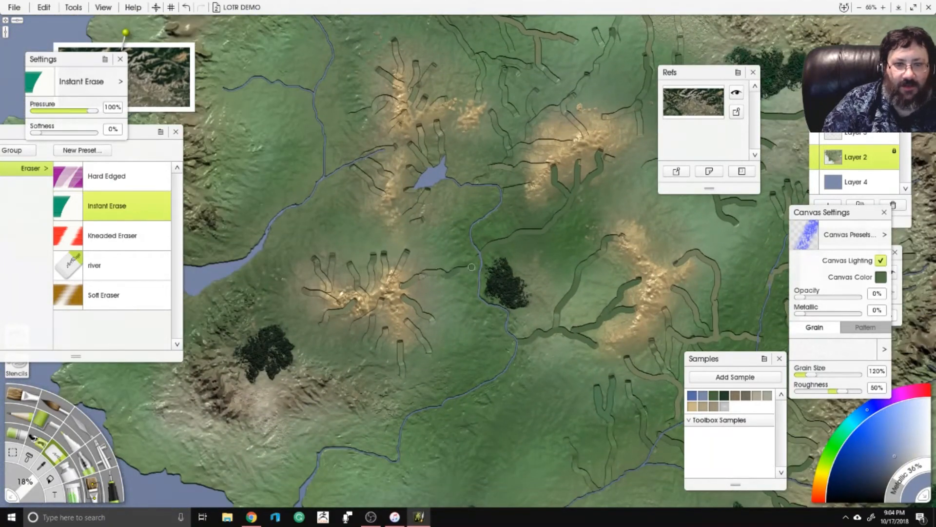
pyautogui.moveTo(428, 318)
pyautogui.mouseDown()
pyautogui.moveTo(476, 312)
pyautogui.moveTo(487, 304)
pyautogui.moveTo(443, 298)
pyautogui.moveTo(481, 283)
pyautogui.mouseUp()
pyautogui.moveTo(427, 356)
pyautogui.mouseDown()
pyautogui.moveTo(489, 381)
pyautogui.moveTo(491, 366)
pyautogui.mouseUp()
pyautogui.moveTo(359, 277); pyautogui.dragTo(404, 126)
pyautogui.moveTo(448, 216)
pyautogui.mouseDown()
pyautogui.moveTo(457, 264)
pyautogui.moveTo(473, 243)
pyautogui.moveTo(490, 251)
pyautogui.mouseUp()
pyautogui.moveTo(426, 188); pyautogui.dragTo(415, 210)
# Erase forked channels from the southern and southwestern slopes of the brown western mountains down to the river and the coast.
pyautogui.moveTo(425, 226)
pyautogui.mouseDown()
pyautogui.moveTo(404, 298)
pyautogui.moveTo(359, 290)
pyautogui.moveTo(340, 252)
pyautogui.moveTo(384, 284)
pyautogui.moveTo(389, 300)
pyautogui.mouseUp()
pyautogui.moveTo(314, 274); pyautogui.dragTo(341, 349)
pyautogui.moveTo(229, 329); pyautogui.dragTo(322, 303)
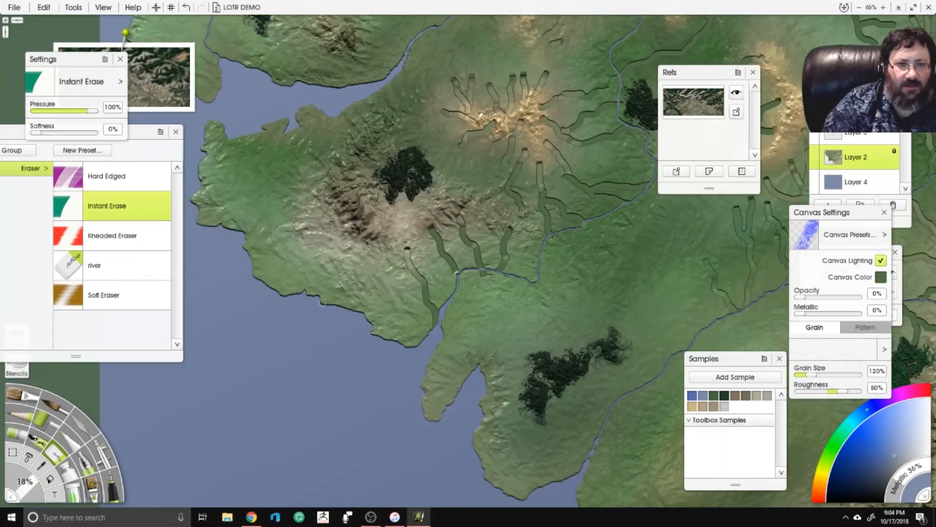
pyautogui.moveTo(356, 232)
pyautogui.mouseDown()
pyautogui.moveTo(337, 282)
pyautogui.moveTo(319, 293)
pyautogui.moveTo(352, 292)
pyautogui.moveTo(351, 260)
pyautogui.moveTo(382, 252)
pyautogui.moveTo(390, 300)
pyautogui.moveTo(364, 334)
pyautogui.moveTo(390, 296)
pyautogui.mouseUp()
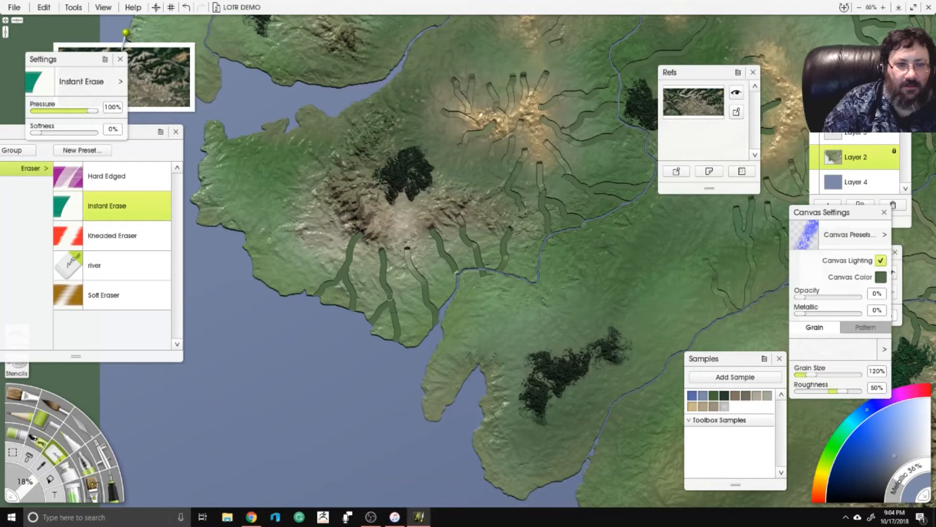
pyautogui.moveTo(337, 218); pyautogui.dragTo(250, 252)
pyautogui.moveTo(277, 291)
pyautogui.mouseDown()
pyautogui.moveTo(284, 271)
pyautogui.moveTo(289, 240)
pyautogui.mouseUp()
pyautogui.moveTo(289, 240); pyautogui.dragTo(293, 245)
# Erase channels from the western and northern slopes of the brown mountains out to the coast and the estuary.
pyautogui.moveTo(306, 153)
pyautogui.mouseDown()
pyautogui.moveTo(371, 241)
pyautogui.moveTo(385, 242)
pyautogui.moveTo(411, 270)
pyautogui.moveTo(404, 194)
pyautogui.mouseUp()
pyautogui.moveTo(264, 252); pyautogui.dragTo(393, 283)
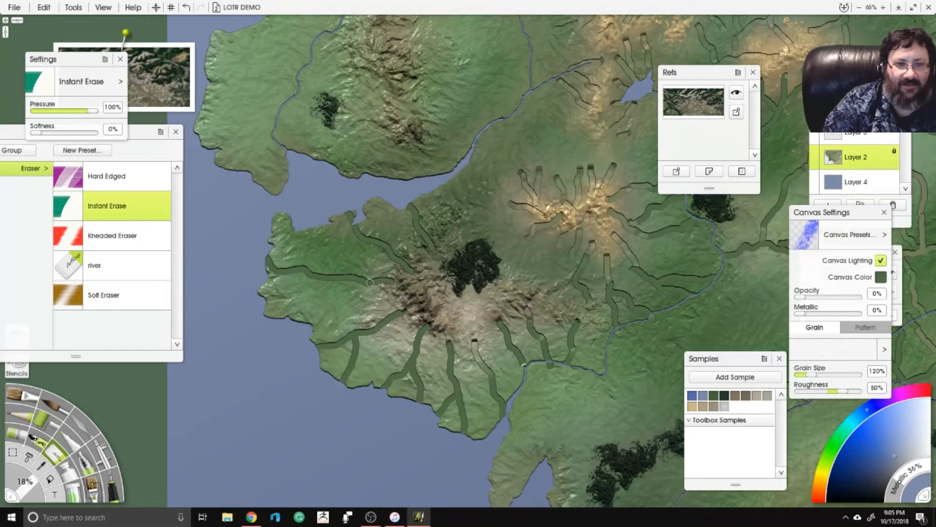
pyautogui.moveTo(307, 323)
pyautogui.mouseDown()
pyautogui.moveTo(341, 295)
pyautogui.moveTo(340, 276)
pyautogui.moveTo(315, 288)
pyautogui.moveTo(292, 319)
pyautogui.mouseUp()
pyautogui.moveTo(414, 229); pyautogui.dragTo(332, 301)
pyautogui.moveTo(371, 251); pyautogui.dragTo(415, 281)
pyautogui.moveTo(391, 228); pyautogui.dragTo(436, 264)
# Erase parallel channels from the river above the estuary southeast toward the star-shaped tan hills.
pyautogui.moveTo(422, 194); pyautogui.dragTo(450, 237)
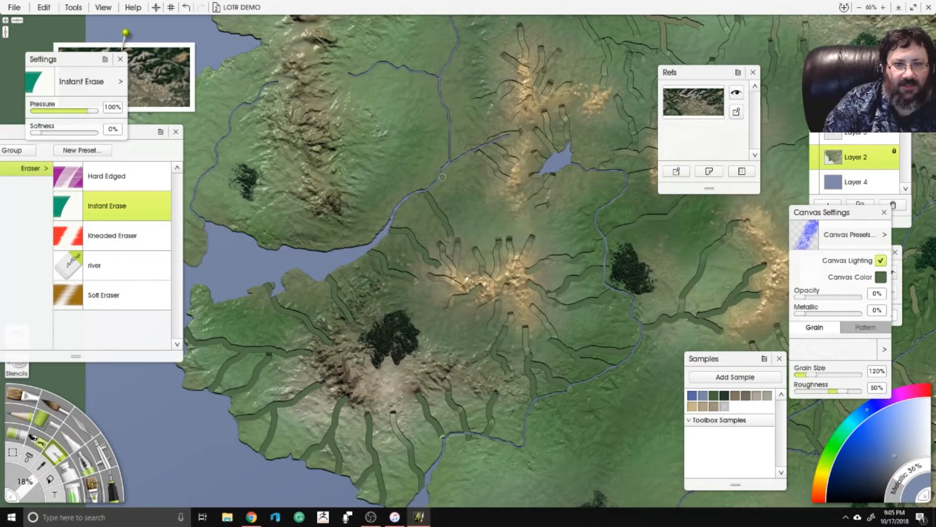
pyautogui.moveTo(441, 177); pyautogui.dragTo(476, 227)
pyautogui.moveTo(461, 158); pyautogui.dragTo(491, 223)
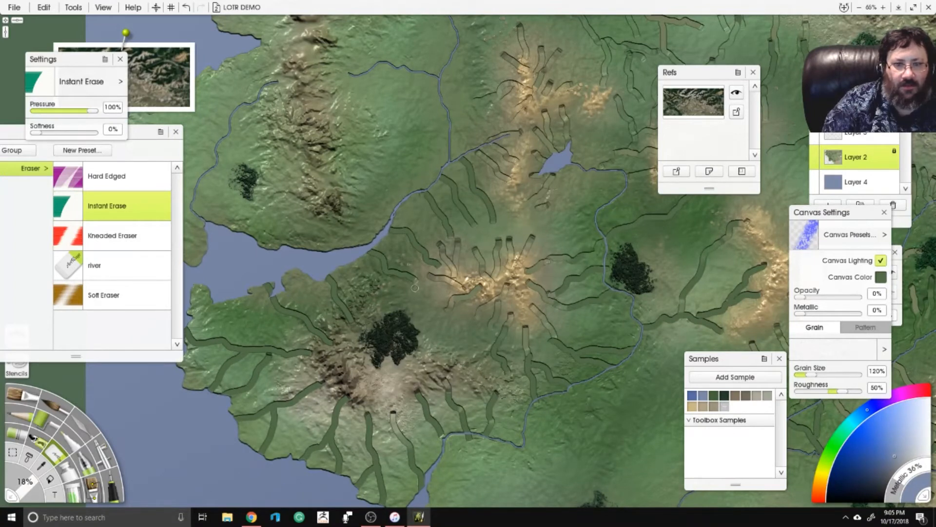
pyautogui.moveTo(418, 288); pyautogui.dragTo(436, 317)
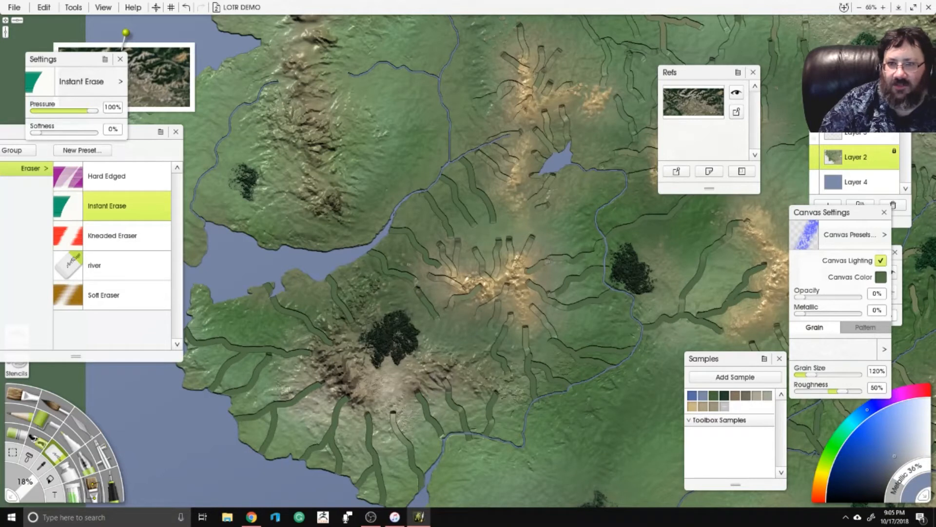
# Move the canvas settings off the tracing controls and set the tracing image's opacity to 29%.
pyautogui.click(856, 157)
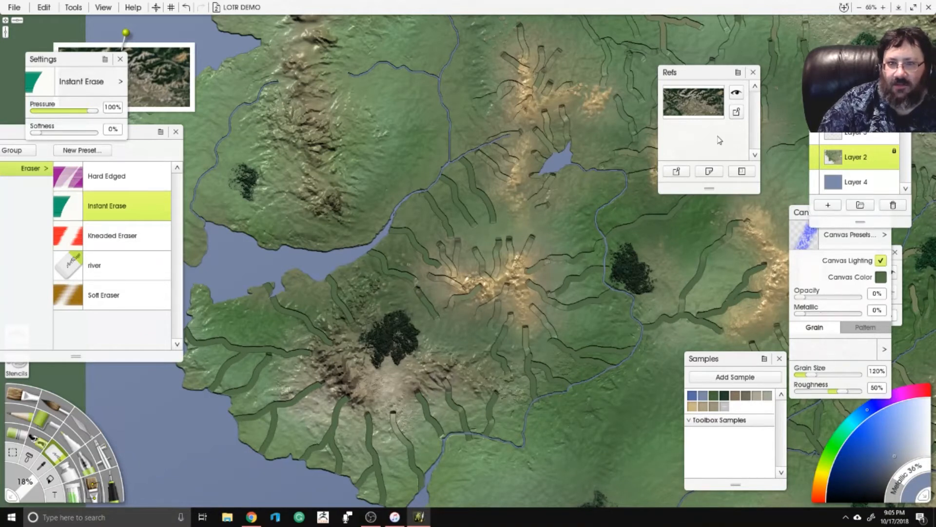
pyautogui.moveTo(803, 210)
pyautogui.mouseDown()
pyautogui.moveTo(767, 156)
pyautogui.moveTo(763, 109)
pyautogui.mouseUp()
pyautogui.moveTo(812, 318)
pyautogui.mouseDown()
pyautogui.moveTo(886, 321)
pyautogui.moveTo(821, 322)
pyautogui.mouseUp()
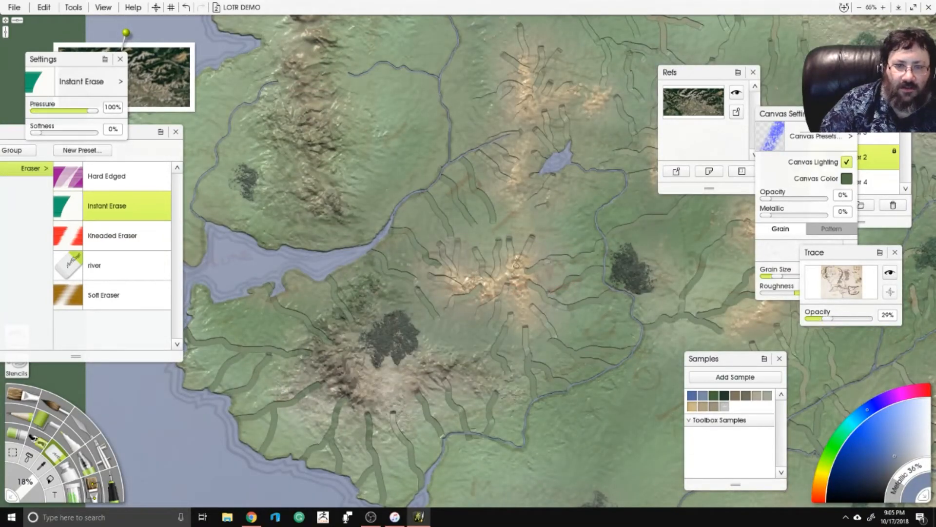
# Erase short channels around the western tan hills, including ones leading toward the northern bay and the neighbouring river.
pyautogui.moveTo(520, 248)
pyautogui.mouseDown()
pyautogui.moveTo(531, 266)
pyautogui.moveTo(549, 262)
pyautogui.mouseUp()
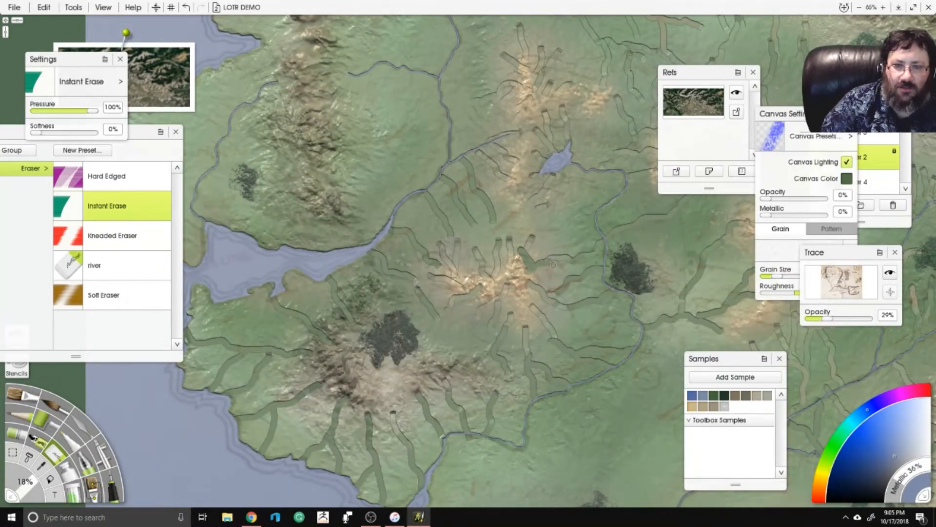
pyautogui.moveTo(649, 258)
pyautogui.mouseDown()
pyautogui.moveTo(506, 280)
pyautogui.moveTo(545, 304)
pyautogui.moveTo(539, 336)
pyautogui.mouseUp()
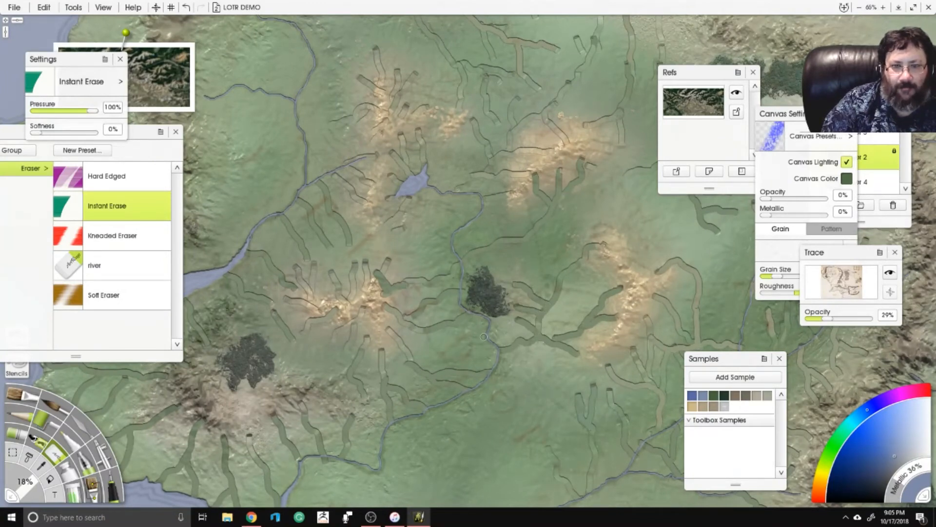
pyautogui.moveTo(579, 270)
pyautogui.mouseDown()
pyautogui.moveTo(492, 321)
pyautogui.moveTo(501, 265)
pyautogui.mouseUp()
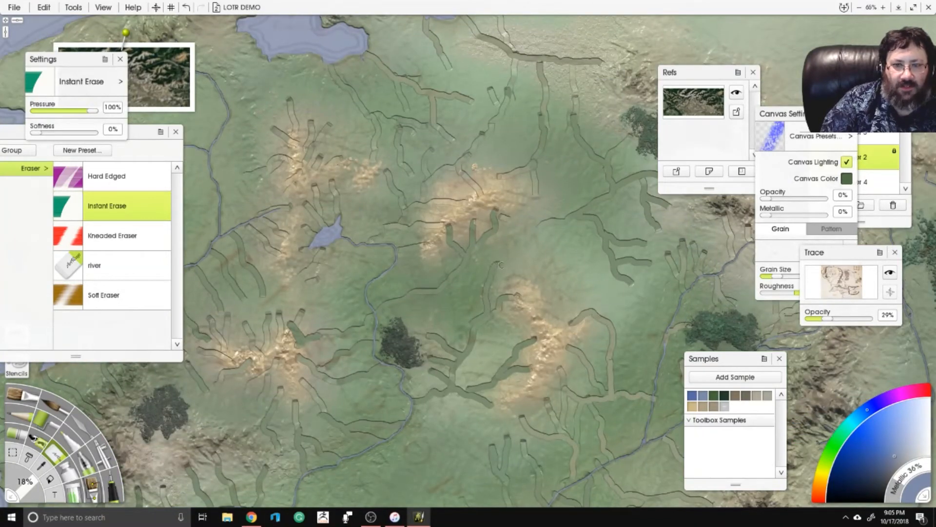
pyautogui.moveTo(534, 321); pyautogui.dragTo(455, 350)
pyautogui.moveTo(490, 265)
pyautogui.mouseDown()
pyautogui.moveTo(528, 278)
pyautogui.moveTo(542, 320)
pyautogui.moveTo(546, 297)
pyautogui.moveTo(573, 322)
pyautogui.moveTo(553, 347)
pyautogui.moveTo(558, 371)
pyautogui.moveTo(594, 358)
pyautogui.mouseUp()
pyautogui.moveTo(491, 216); pyautogui.dragTo(595, 393)
pyautogui.moveTo(321, 371); pyautogui.dragTo(428, 332)
pyautogui.moveTo(422, 210)
pyautogui.mouseDown()
pyautogui.moveTo(409, 242)
pyautogui.moveTo(425, 266)
pyautogui.moveTo(457, 230)
pyautogui.moveTo(460, 262)
pyautogui.mouseUp()
pyautogui.moveTo(468, 202); pyautogui.dragTo(476, 228)
pyautogui.moveTo(407, 193)
pyautogui.mouseDown()
pyautogui.moveTo(367, 217)
pyautogui.moveTo(374, 235)
pyautogui.moveTo(392, 229)
pyautogui.moveTo(386, 256)
pyautogui.moveTo(405, 261)
pyautogui.moveTo(382, 271)
pyautogui.moveTo(408, 296)
pyautogui.moveTo(390, 311)
pyautogui.moveTo(400, 315)
pyautogui.moveTo(391, 334)
pyautogui.mouseUp()
pyautogui.moveTo(324, 150); pyautogui.dragTo(448, 134)
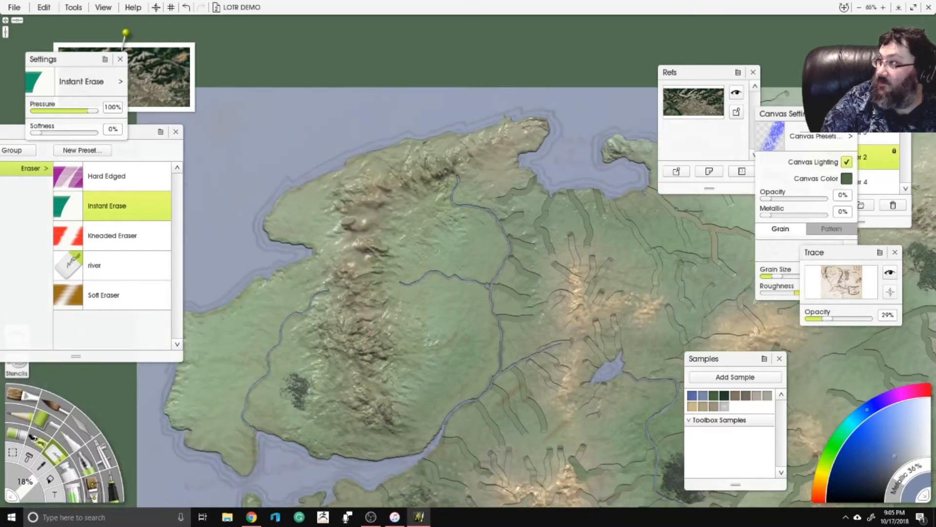
# Erase forked tributary channels between the northwestern mountain range and the river along its eastern side.
pyautogui.moveTo(464, 241); pyautogui.dragTo(418, 160)
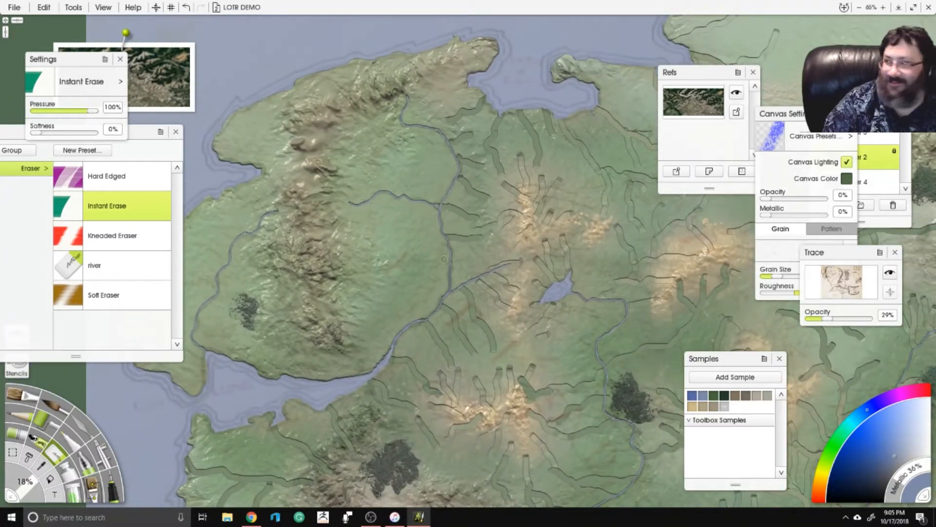
pyautogui.moveTo(441, 259)
pyautogui.mouseDown()
pyautogui.moveTo(384, 279)
pyautogui.moveTo(351, 277)
pyautogui.moveTo(353, 244)
pyautogui.moveTo(401, 271)
pyautogui.mouseUp()
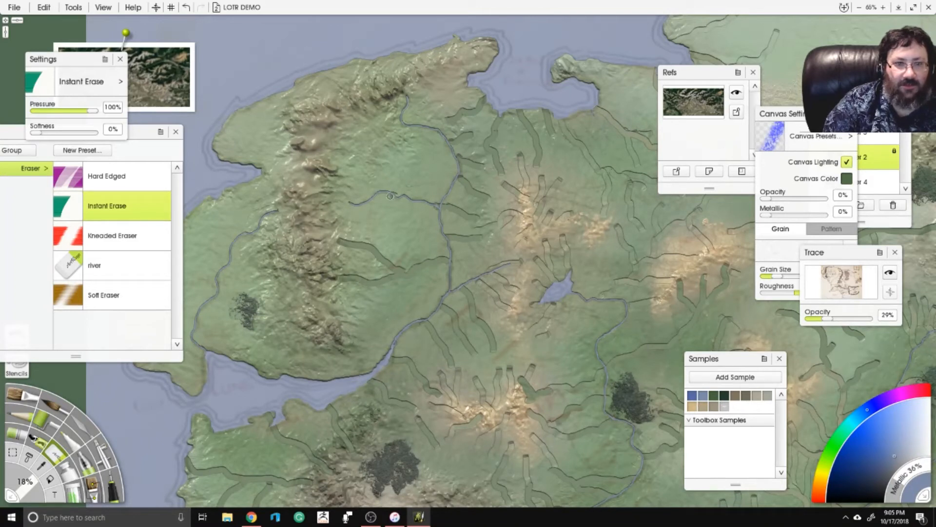
pyautogui.moveTo(393, 198)
pyautogui.mouseDown()
pyautogui.moveTo(366, 218)
pyautogui.moveTo(387, 223)
pyautogui.mouseUp()
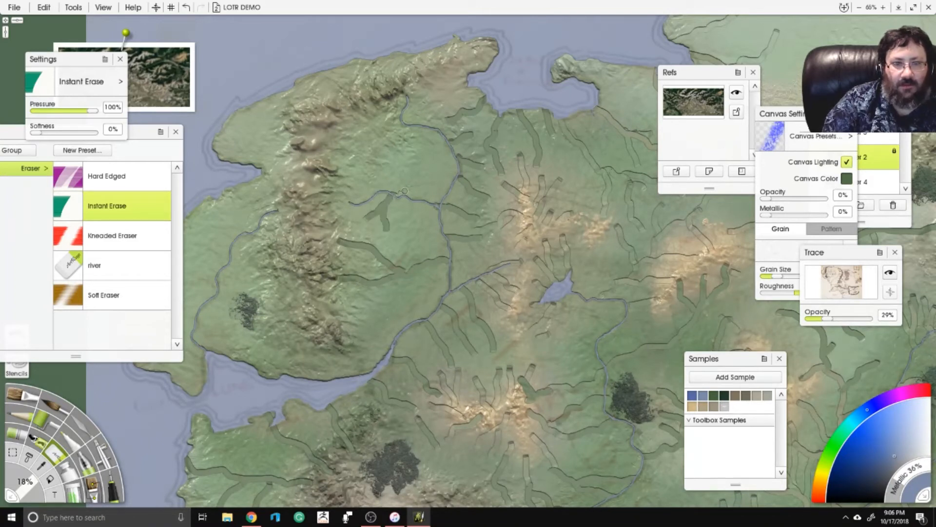
pyautogui.moveTo(404, 190); pyautogui.dragTo(395, 152)
pyautogui.moveTo(420, 151); pyautogui.dragTo(406, 172)
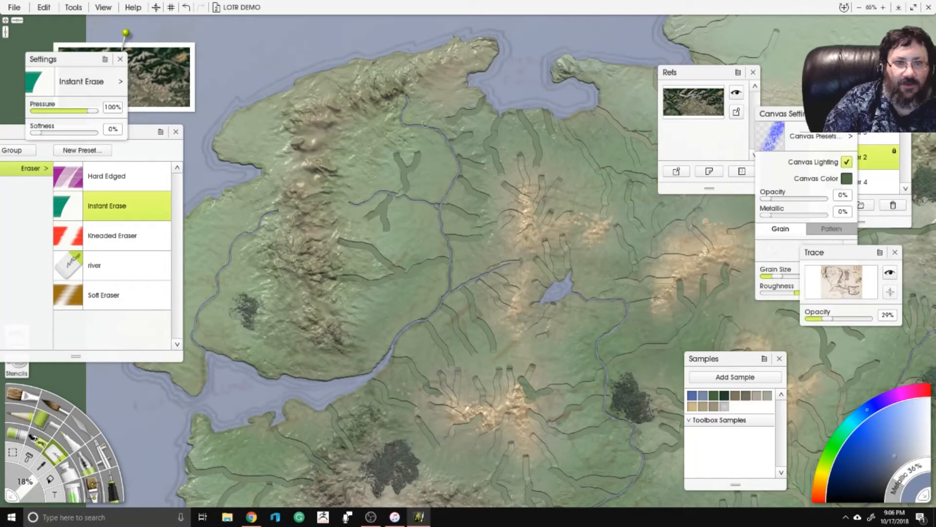
pyautogui.moveTo(426, 124)
pyautogui.mouseDown()
pyautogui.moveTo(419, 88)
pyautogui.moveTo(427, 77)
pyautogui.moveTo(476, 91)
pyautogui.mouseUp()
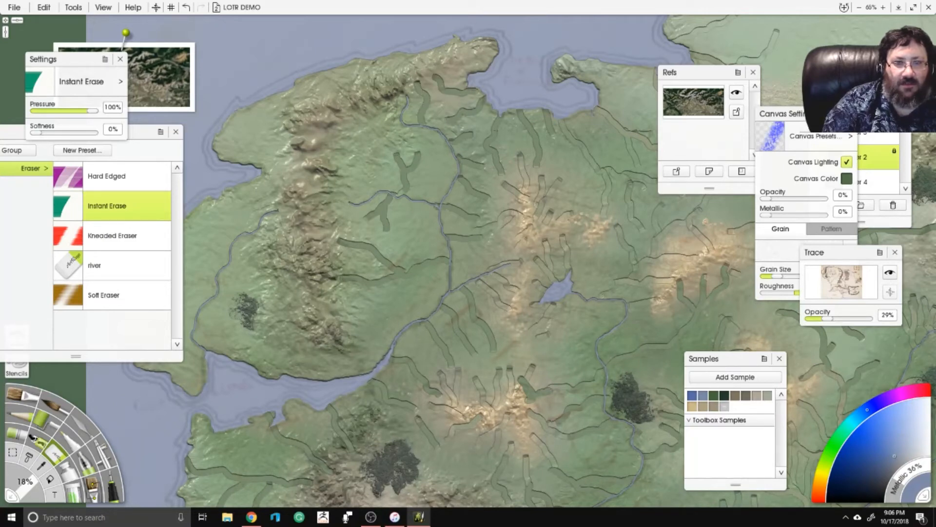
# Erase short channels from the southeastern foot of the northwestern mountain range toward the river and the estuary.
pyautogui.moveTo(412, 222)
pyautogui.mouseDown()
pyautogui.moveTo(451, 168)
pyautogui.moveTo(431, 191)
pyautogui.moveTo(448, 213)
pyautogui.mouseUp()
pyautogui.moveTo(410, 316); pyautogui.dragTo(376, 269)
pyautogui.moveTo(399, 255)
pyautogui.mouseDown()
pyautogui.moveTo(422, 287)
pyautogui.moveTo(436, 277)
pyautogui.moveTo(433, 252)
pyautogui.moveTo(447, 256)
pyautogui.mouseUp()
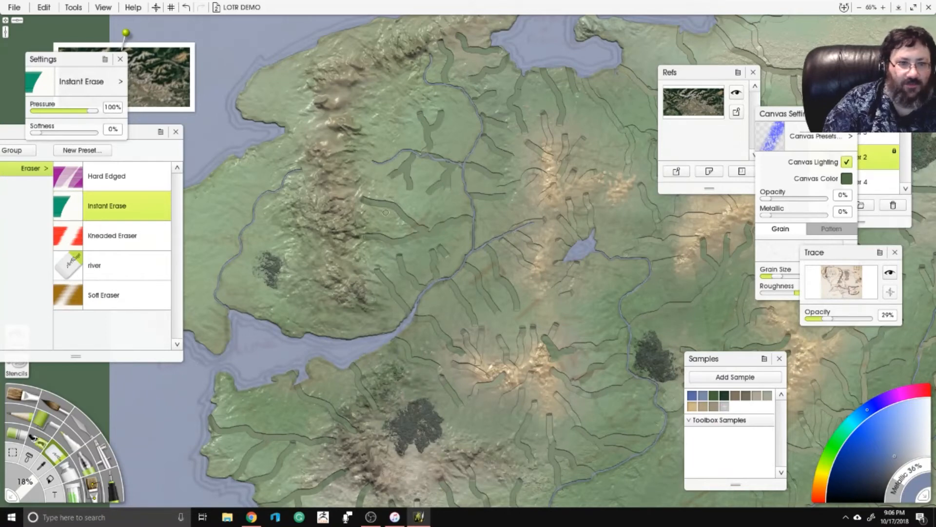
pyautogui.moveTo(250, 275); pyautogui.dragTo(329, 224)
pyautogui.moveTo(403, 225)
pyautogui.mouseDown()
pyautogui.moveTo(389, 286)
pyautogui.moveTo(417, 254)
pyautogui.mouseUp()
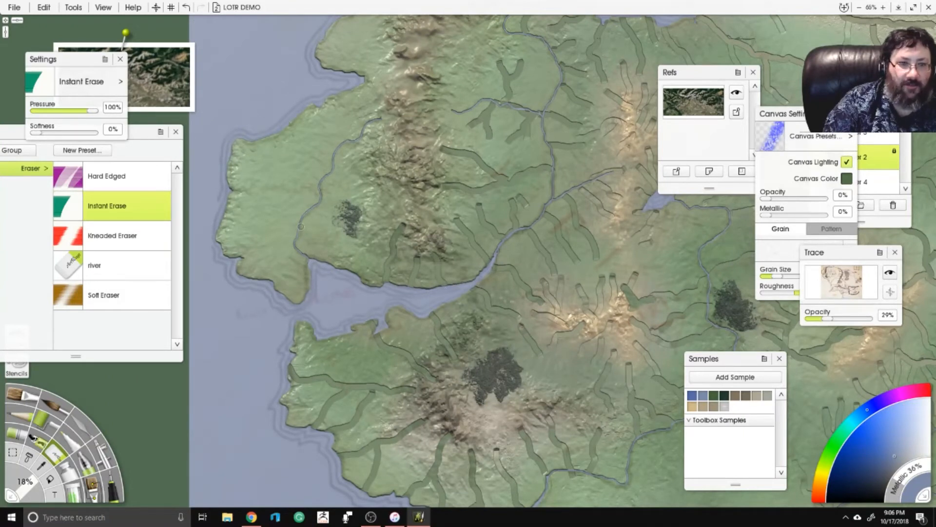
# Erase short tributary channels along the river west of the northwestern mountain range, around the small forest and up to its source.
pyautogui.moveTo(300, 226); pyautogui.dragTo(338, 221)
pyautogui.moveTo(389, 181)
pyautogui.mouseDown()
pyautogui.moveTo(323, 189)
pyautogui.moveTo(315, 150)
pyautogui.moveTo(329, 131)
pyautogui.mouseUp()
pyautogui.moveTo(393, 147); pyautogui.dragTo(335, 159)
pyautogui.moveTo(352, 116); pyautogui.dragTo(359, 137)
pyautogui.moveTo(392, 91); pyautogui.dragTo(371, 122)
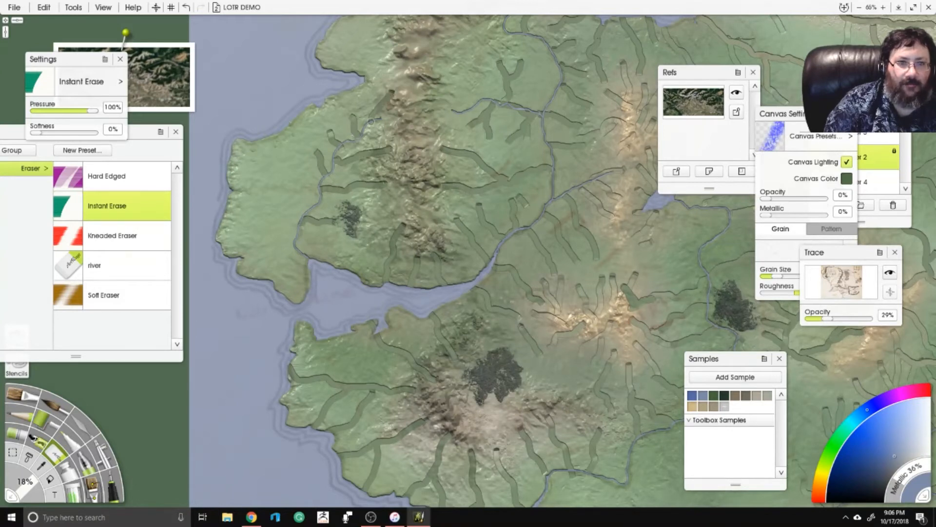
pyautogui.moveTo(274, 141); pyautogui.dragTo(290, 157)
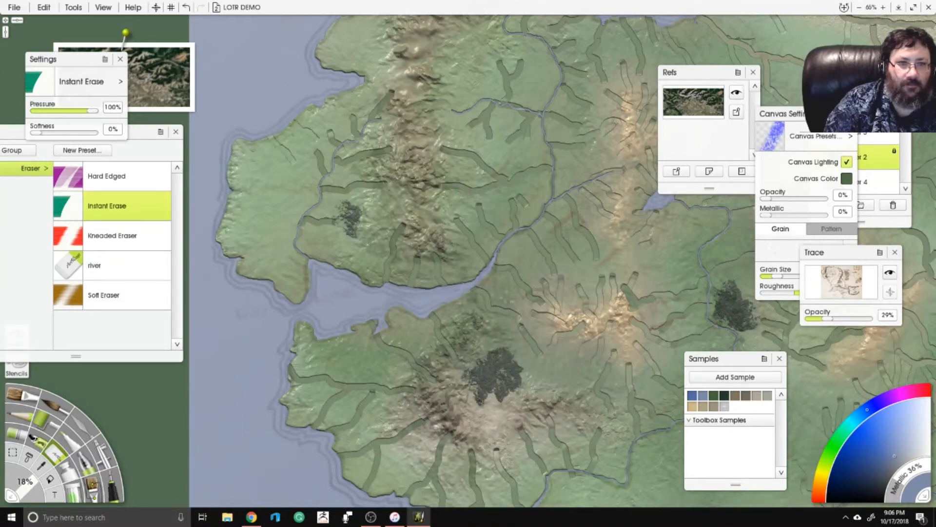
# Erase short tributary channels across the northwestern peninsula, from its west coast and river toward the mountain range.
pyautogui.moveTo(319, 111); pyautogui.dragTo(340, 115)
pyautogui.moveTo(258, 214)
pyautogui.mouseDown()
pyautogui.moveTo(312, 297)
pyautogui.moveTo(379, 213)
pyautogui.mouseUp()
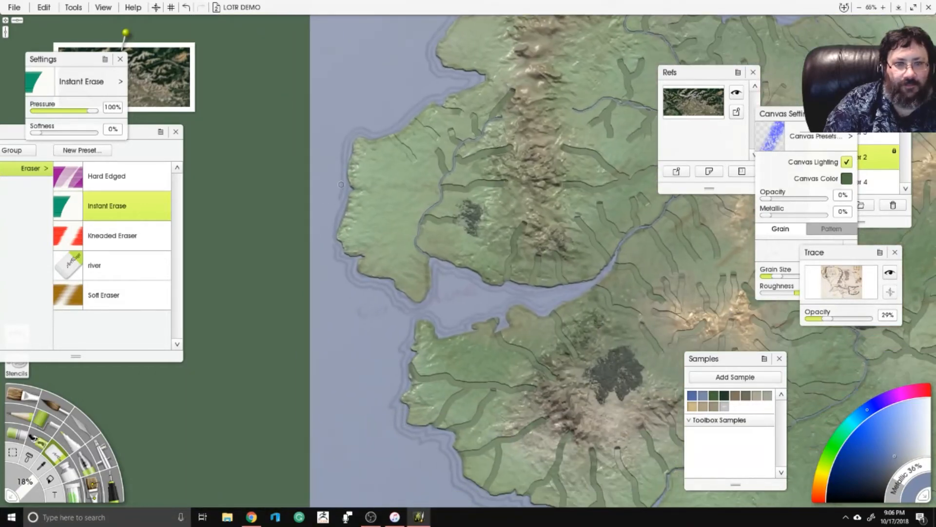
pyautogui.moveTo(349, 186); pyautogui.dragTo(411, 194)
pyautogui.moveTo(356, 255)
pyautogui.mouseDown()
pyautogui.moveTo(392, 229)
pyautogui.moveTo(390, 276)
pyautogui.moveTo(402, 290)
pyautogui.mouseUp()
pyautogui.moveTo(453, 133); pyautogui.dragTo(405, 266)
pyautogui.moveTo(436, 216)
pyautogui.mouseDown()
pyautogui.moveTo(476, 194)
pyautogui.moveTo(412, 180)
pyautogui.moveTo(389, 188)
pyautogui.mouseUp()
pyautogui.moveTo(445, 135)
pyautogui.mouseDown()
pyautogui.moveTo(464, 153)
pyautogui.moveTo(486, 114)
pyautogui.moveTo(526, 122)
pyautogui.moveTo(530, 132)
pyautogui.mouseUp()
pyautogui.moveTo(558, 113); pyautogui.dragTo(535, 78)
pyautogui.moveTo(498, 155)
pyautogui.mouseDown()
pyautogui.moveTo(530, 188)
pyautogui.moveTo(555, 191)
pyautogui.moveTo(527, 135)
pyautogui.mouseUp()
# Erase forked tributary channels in the lowland between the two rivers northeast of the dark forest on the coastal peninsula.
pyautogui.scroll(-5, 469, 253)
pyautogui.moveTo(469, 253); pyautogui.dragTo(239, 65)
pyautogui.scroll(5, 529, 205)
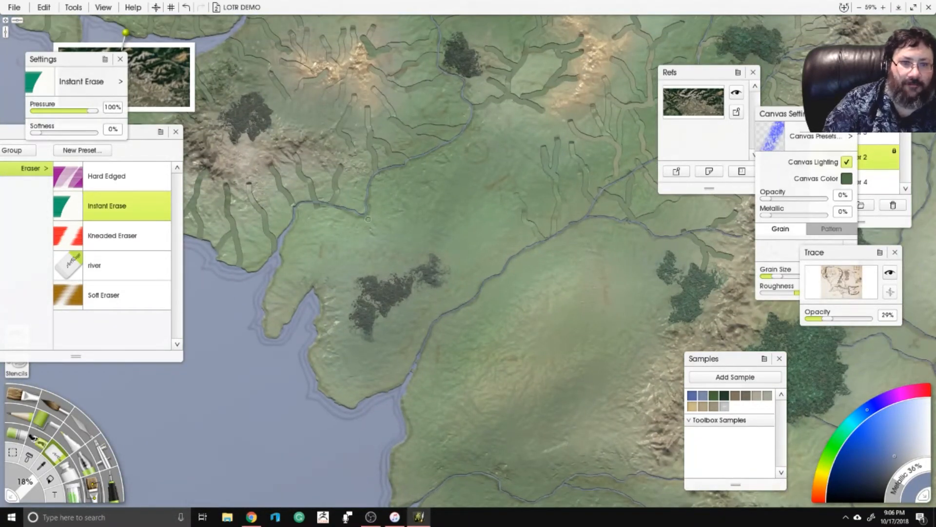
pyautogui.moveTo(369, 219); pyautogui.dragTo(396, 247)
pyautogui.moveTo(370, 198)
pyautogui.mouseDown()
pyautogui.moveTo(422, 215)
pyautogui.moveTo(413, 202)
pyautogui.mouseUp()
pyautogui.moveTo(391, 172)
pyautogui.mouseDown()
pyautogui.moveTo(411, 178)
pyautogui.moveTo(454, 161)
pyautogui.mouseUp()
pyautogui.moveTo(451, 234)
pyautogui.mouseDown()
pyautogui.moveTo(461, 307)
pyautogui.moveTo(482, 240)
pyautogui.moveTo(475, 198)
pyautogui.moveTo(488, 214)
pyautogui.moveTo(495, 183)
pyautogui.moveTo(520, 193)
pyautogui.mouseUp()
pyautogui.moveTo(470, 120); pyautogui.dragTo(511, 143)
# Erase short channels running inland from the peninsula's shore and the narrow inlet around the dark coastal forest.
pyautogui.moveTo(359, 409); pyautogui.dragTo(363, 367)
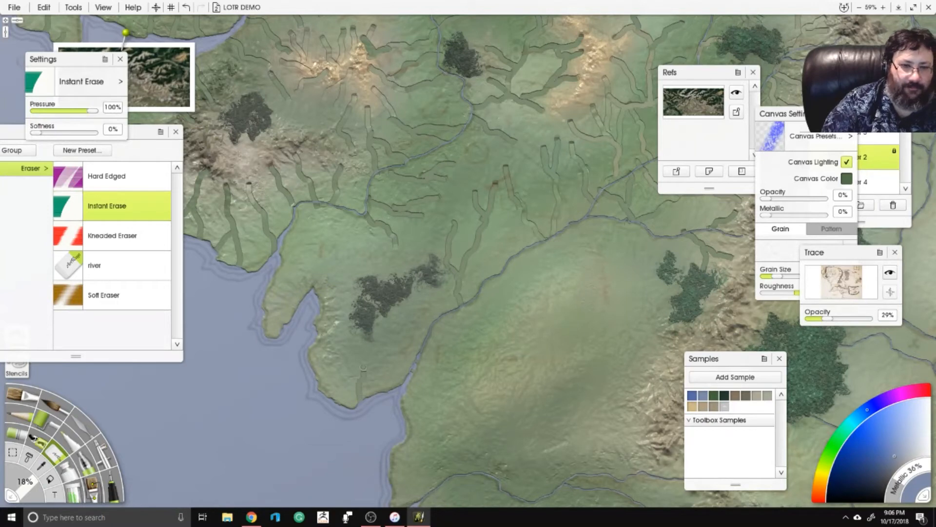
pyautogui.moveTo(316, 335); pyautogui.dragTo(352, 321)
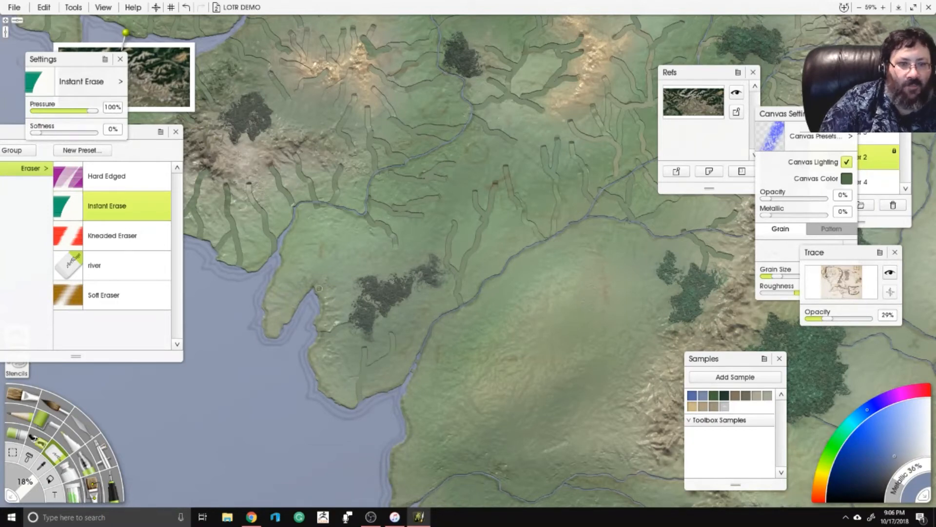
pyautogui.moveTo(314, 298)
pyautogui.mouseDown()
pyautogui.moveTo(308, 263)
pyautogui.moveTo(322, 246)
pyautogui.moveTo(318, 280)
pyautogui.mouseUp()
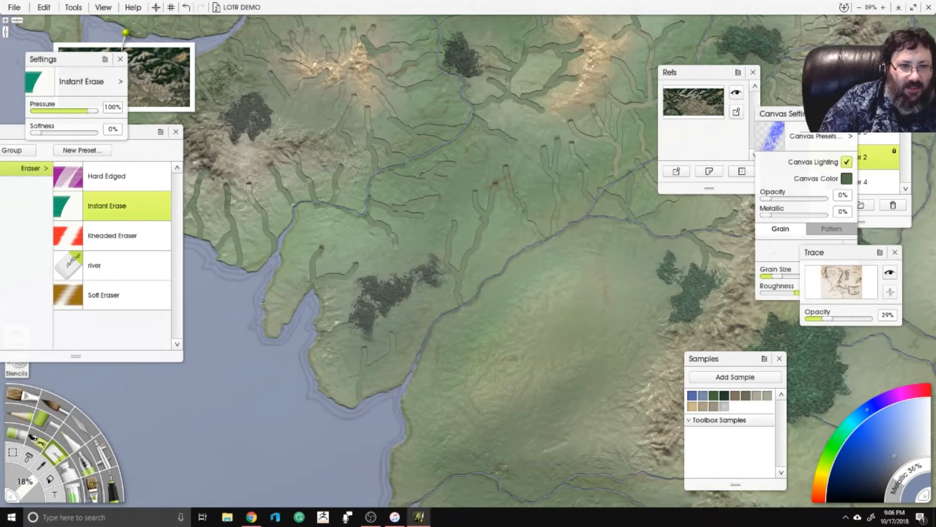
pyautogui.moveTo(263, 300); pyautogui.dragTo(283, 284)
# Erase forked tributary channels along the southeastern bank of the long river, from the coast up to its fork.
pyautogui.moveTo(366, 282); pyautogui.dragTo(293, 157)
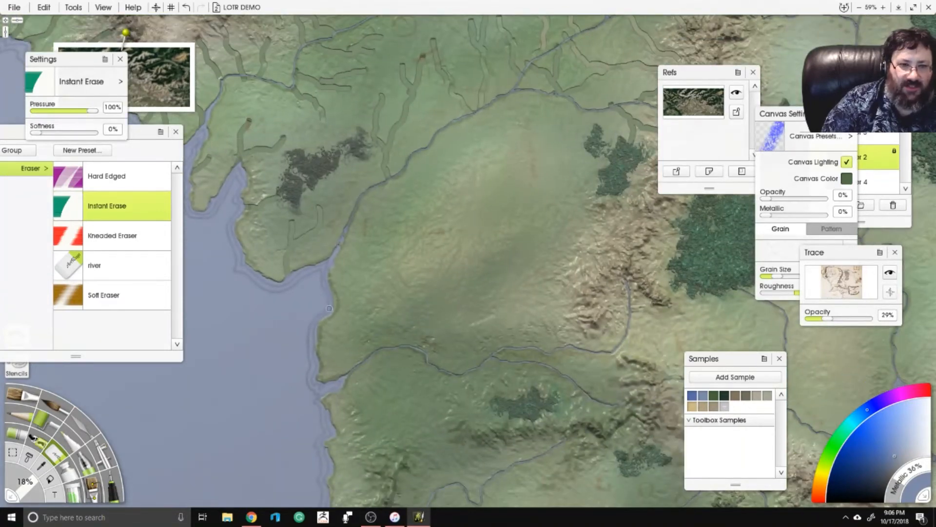
pyautogui.moveTo(377, 303); pyautogui.dragTo(412, 303)
pyautogui.moveTo(354, 304)
pyautogui.mouseDown()
pyautogui.moveTo(405, 262)
pyautogui.moveTo(361, 219)
pyautogui.moveTo(443, 221)
pyautogui.mouseUp()
pyautogui.moveTo(375, 184)
pyautogui.mouseDown()
pyautogui.moveTo(417, 217)
pyautogui.moveTo(446, 198)
pyautogui.moveTo(465, 202)
pyautogui.moveTo(424, 152)
pyautogui.moveTo(492, 168)
pyautogui.moveTo(428, 111)
pyautogui.moveTo(332, 159)
pyautogui.mouseUp()
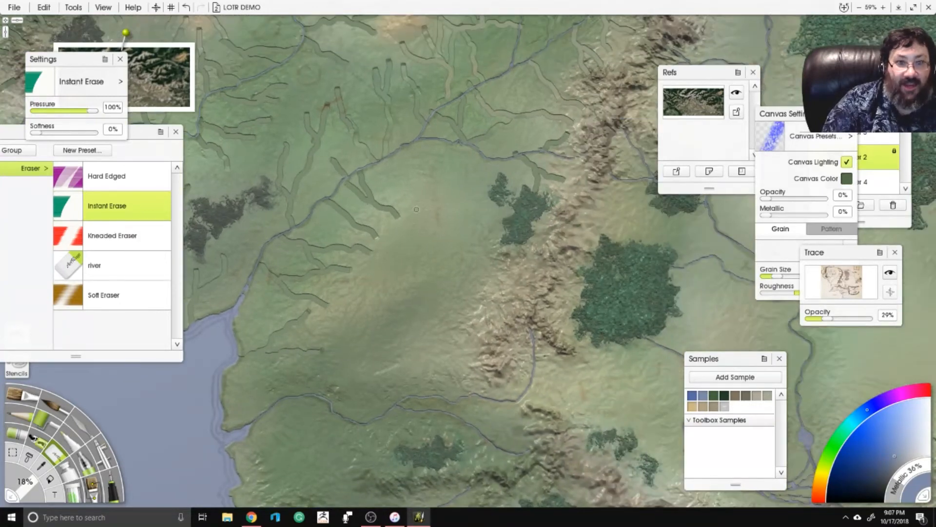
pyautogui.moveTo(416, 209)
pyautogui.mouseDown()
pyautogui.moveTo(419, 180)
pyautogui.moveTo(405, 145)
pyautogui.mouseUp()
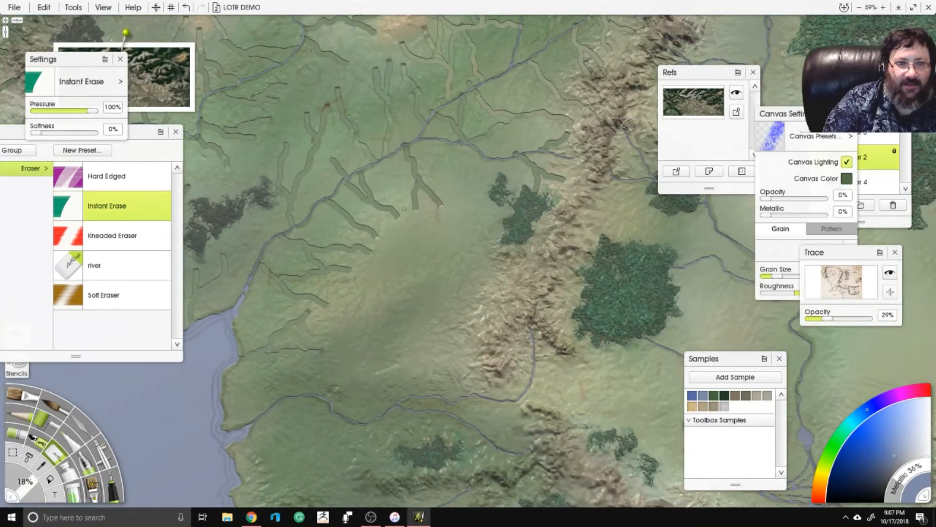
pyautogui.moveTo(404, 208); pyautogui.dragTo(394, 157)
pyautogui.moveTo(453, 196); pyautogui.dragTo(467, 149)
# Erase a long branching channel from the central mountains' western foot down to the southern river, with forks across the plain.
pyautogui.moveTo(497, 266)
pyautogui.mouseDown()
pyautogui.moveTo(474, 290)
pyautogui.moveTo(435, 306)
pyautogui.moveTo(407, 376)
pyautogui.mouseUp()
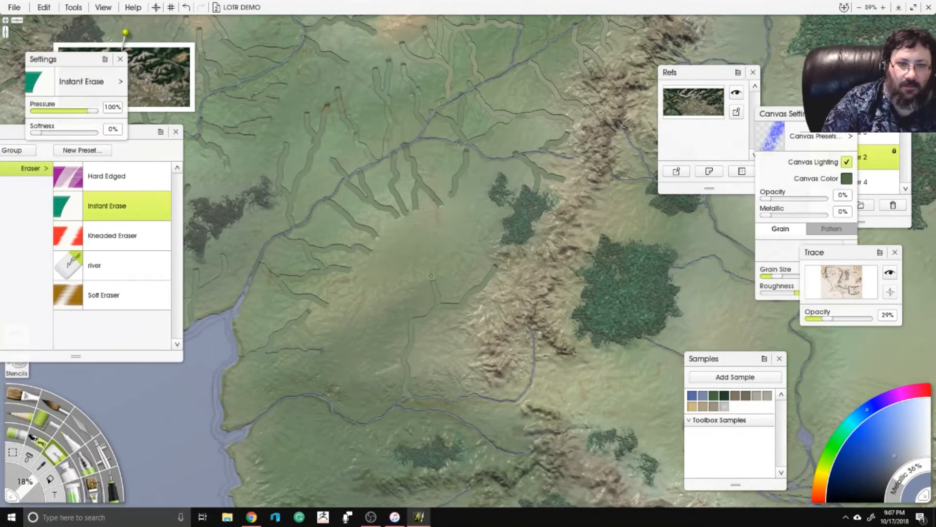
pyautogui.moveTo(431, 276); pyautogui.dragTo(423, 235)
pyautogui.moveTo(440, 226)
pyautogui.mouseDown()
pyautogui.moveTo(437, 264)
pyautogui.moveTo(449, 266)
pyautogui.moveTo(436, 286)
pyautogui.mouseUp()
pyautogui.moveTo(381, 280)
pyautogui.mouseDown()
pyautogui.moveTo(410, 308)
pyautogui.moveTo(394, 253)
pyautogui.mouseUp()
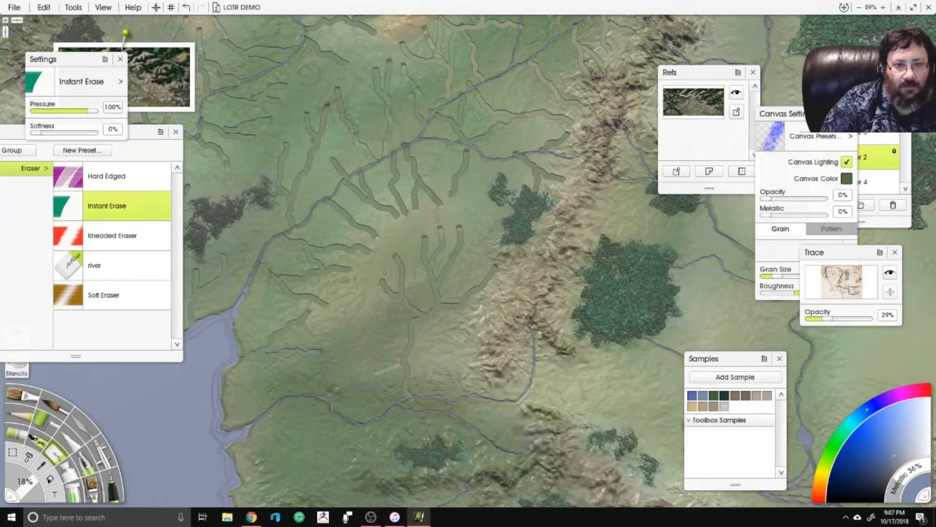
pyautogui.moveTo(352, 310); pyautogui.dragTo(377, 323)
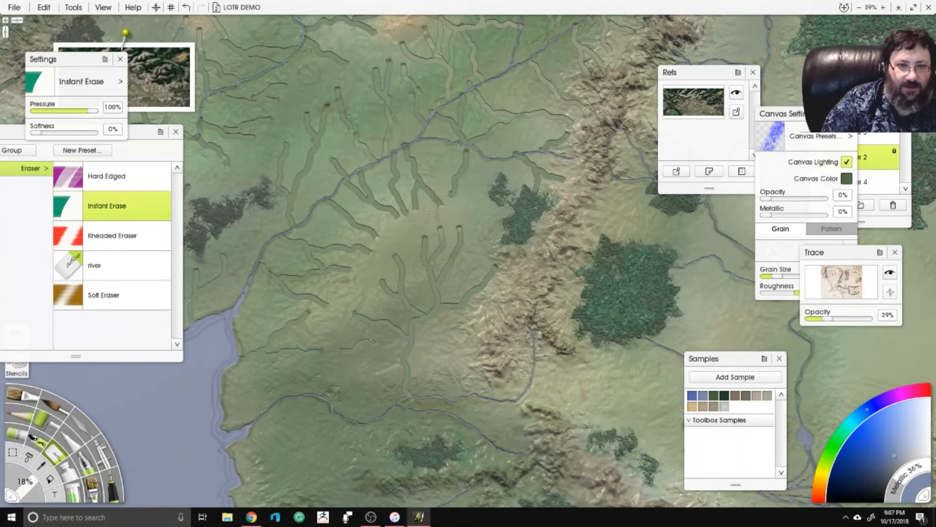
# Erase short forked channels along the southern river, from near its mouth up to its sources in the central mountains.
pyautogui.moveTo(335, 397)
pyautogui.mouseDown()
pyautogui.moveTo(355, 361)
pyautogui.moveTo(351, 382)
pyautogui.mouseUp()
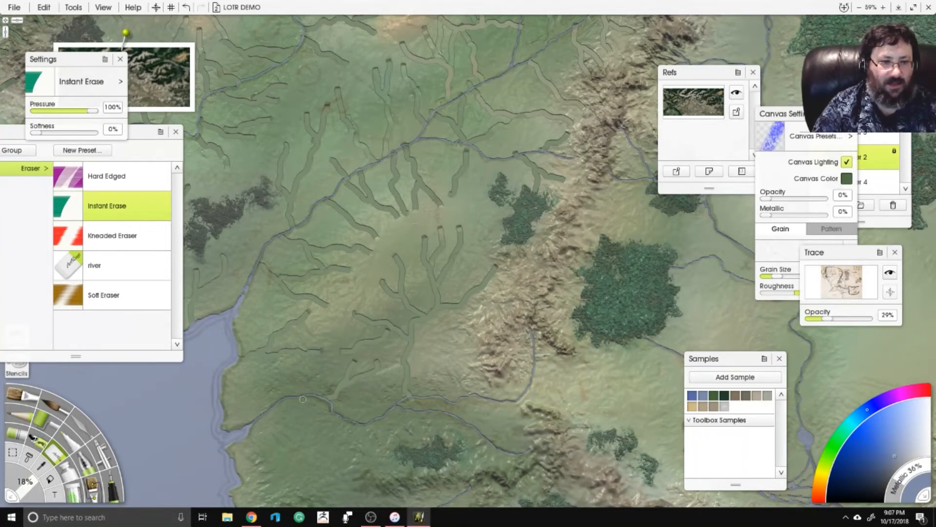
pyautogui.moveTo(290, 399)
pyautogui.mouseDown()
pyautogui.moveTo(287, 364)
pyautogui.moveTo(290, 390)
pyautogui.mouseUp()
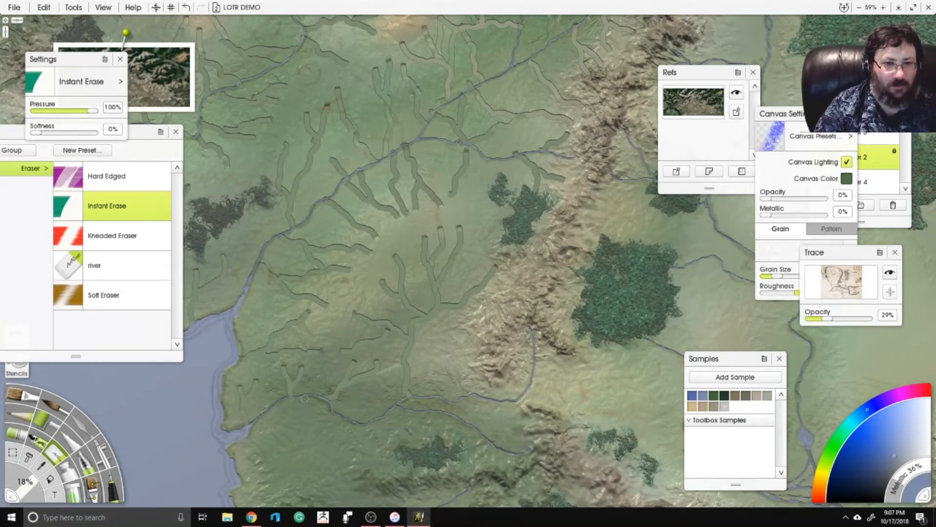
pyautogui.scroll(-3, 342, 341)
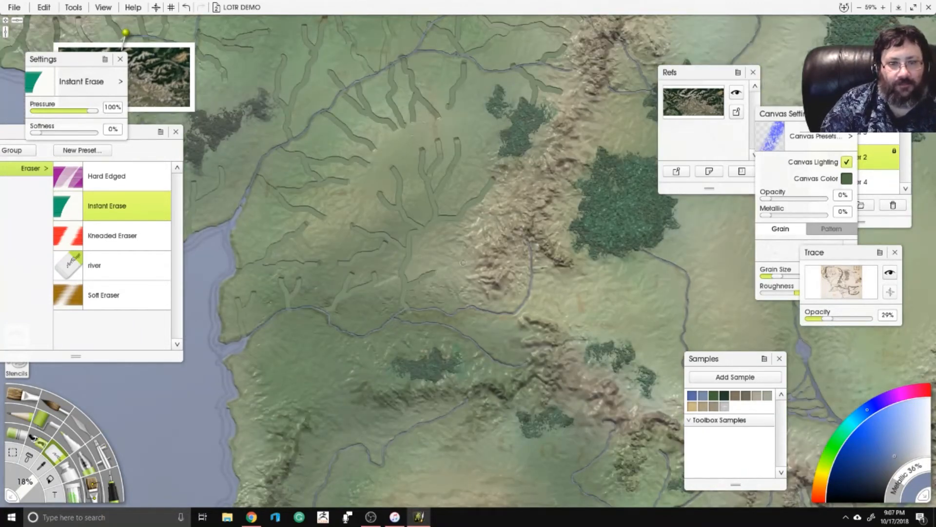
pyautogui.moveTo(464, 262)
pyautogui.mouseDown()
pyautogui.moveTo(458, 307)
pyautogui.moveTo(483, 302)
pyautogui.mouseUp()
pyautogui.moveTo(500, 292); pyautogui.dragTo(511, 310)
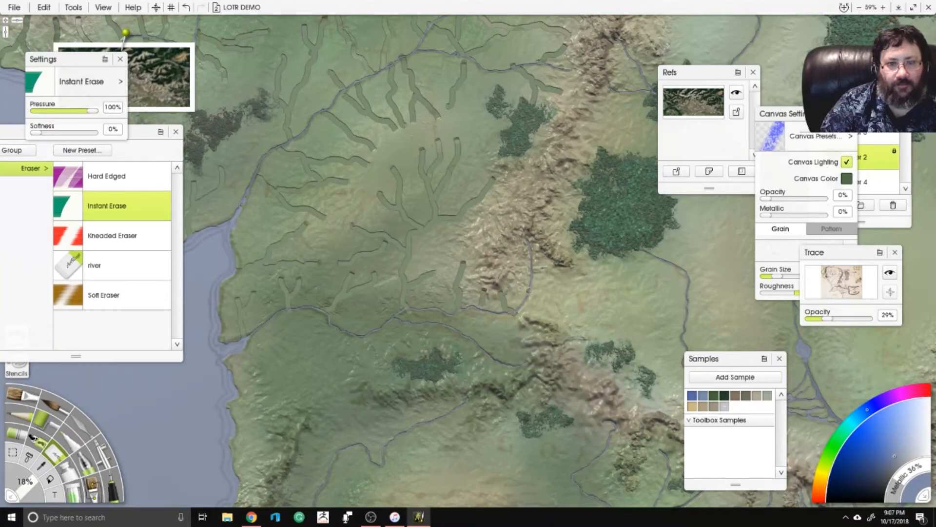
pyautogui.moveTo(513, 276)
pyautogui.mouseDown()
pyautogui.moveTo(525, 289)
pyautogui.moveTo(537, 264)
pyautogui.moveTo(551, 268)
pyautogui.mouseUp()
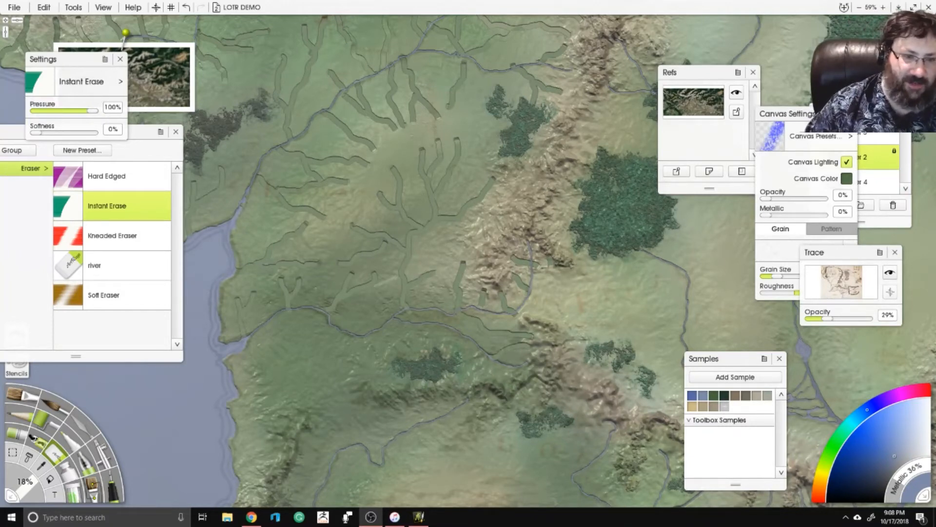
# Erase short channels through the coastal hills south of that river and down its south bank toward the small forest.
pyautogui.moveTo(464, 129)
pyautogui.mouseDown()
pyautogui.moveTo(475, 123)
pyautogui.moveTo(442, 126)
pyautogui.moveTo(459, 187)
pyautogui.moveTo(497, 201)
pyautogui.moveTo(480, 178)
pyautogui.moveTo(498, 165)
pyautogui.mouseUp()
pyautogui.moveTo(245, 373)
pyautogui.mouseDown()
pyautogui.moveTo(294, 251)
pyautogui.moveTo(297, 300)
pyautogui.moveTo(261, 312)
pyautogui.moveTo(287, 303)
pyautogui.moveTo(273, 336)
pyautogui.moveTo(294, 339)
pyautogui.moveTo(250, 407)
pyautogui.mouseUp()
pyautogui.moveTo(276, 444)
pyautogui.mouseDown()
pyautogui.moveTo(283, 419)
pyautogui.moveTo(300, 426)
pyautogui.moveTo(292, 388)
pyautogui.mouseUp()
pyautogui.moveTo(305, 367); pyautogui.dragTo(342, 370)
pyautogui.moveTo(358, 298); pyautogui.dragTo(360, 279)
pyautogui.moveTo(399, 274); pyautogui.dragTo(361, 311)
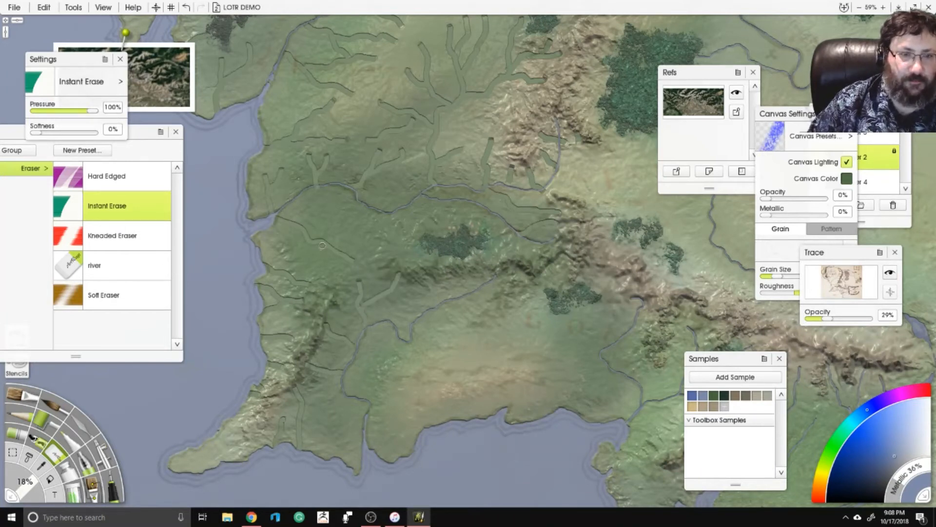
pyautogui.moveTo(392, 214)
pyautogui.mouseDown()
pyautogui.moveTo(391, 250)
pyautogui.moveTo(396, 229)
pyautogui.moveTo(418, 246)
pyautogui.mouseUp()
pyautogui.moveTo(413, 194); pyautogui.dragTo(441, 227)
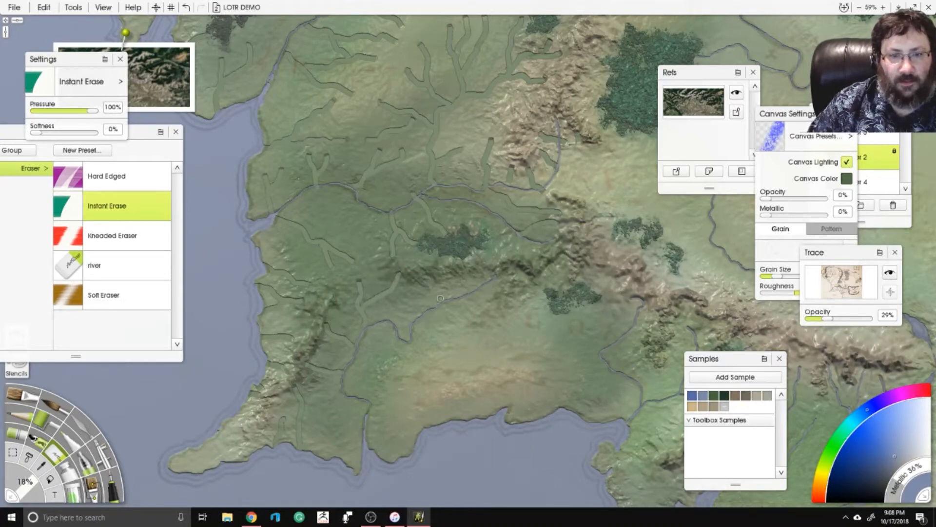
# Erase channels on both sides of the tan coastal hills, from the southern shore and the river to their north.
pyautogui.moveTo(527, 374); pyautogui.dragTo(439, 300)
pyautogui.moveTo(414, 337)
pyautogui.mouseDown()
pyautogui.moveTo(441, 306)
pyautogui.moveTo(380, 348)
pyautogui.moveTo(348, 332)
pyautogui.moveTo(360, 325)
pyautogui.moveTo(348, 348)
pyautogui.moveTo(332, 333)
pyautogui.moveTo(315, 357)
pyautogui.moveTo(325, 382)
pyautogui.mouseUp()
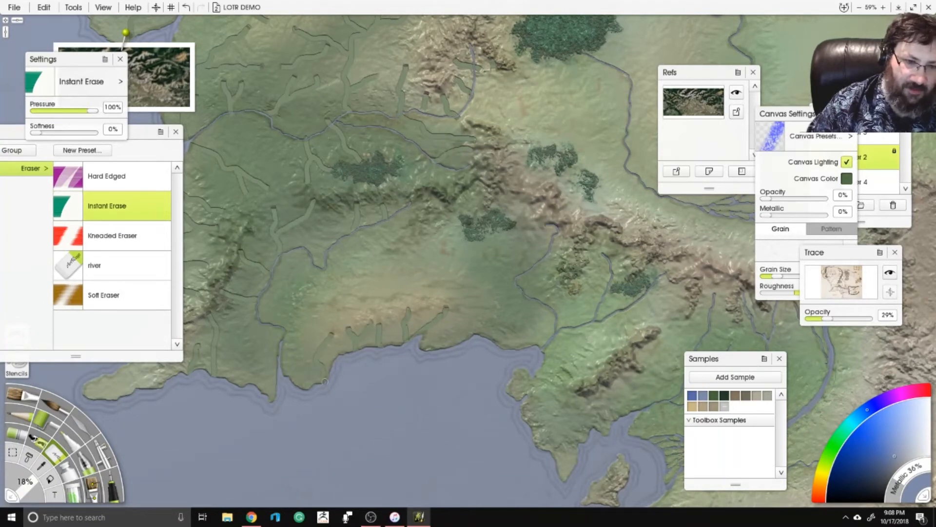
pyautogui.moveTo(325, 266)
pyautogui.mouseDown()
pyautogui.moveTo(373, 301)
pyautogui.moveTo(387, 299)
pyautogui.moveTo(387, 277)
pyautogui.moveTo(407, 293)
pyautogui.moveTo(371, 257)
pyautogui.moveTo(339, 244)
pyautogui.moveTo(434, 284)
pyautogui.mouseUp()
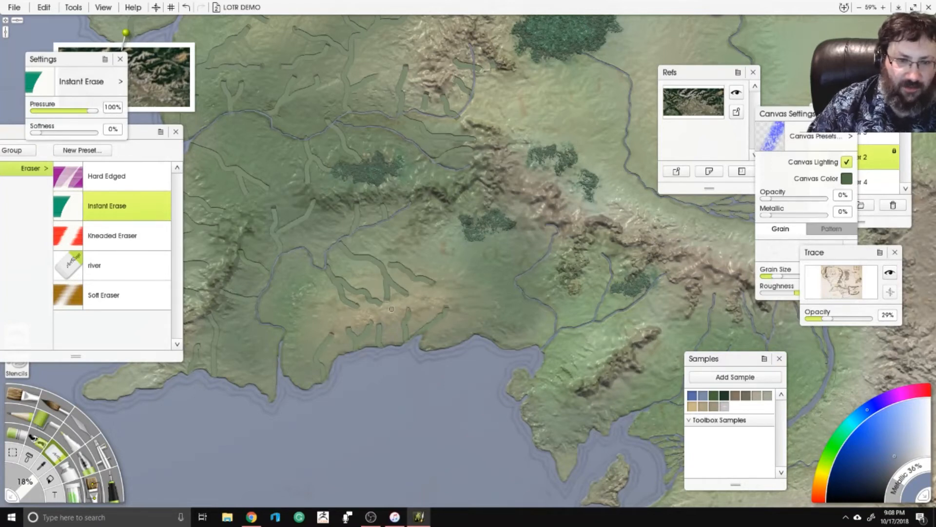
# Erase branching channels from the river east of the tan hills toward the small forest and the mountains' southern foot.
pyautogui.moveTo(388, 306)
pyautogui.mouseDown()
pyautogui.moveTo(406, 324)
pyautogui.moveTo(429, 302)
pyautogui.moveTo(446, 309)
pyautogui.moveTo(457, 298)
pyautogui.moveTo(478, 301)
pyautogui.moveTo(494, 341)
pyautogui.mouseUp()
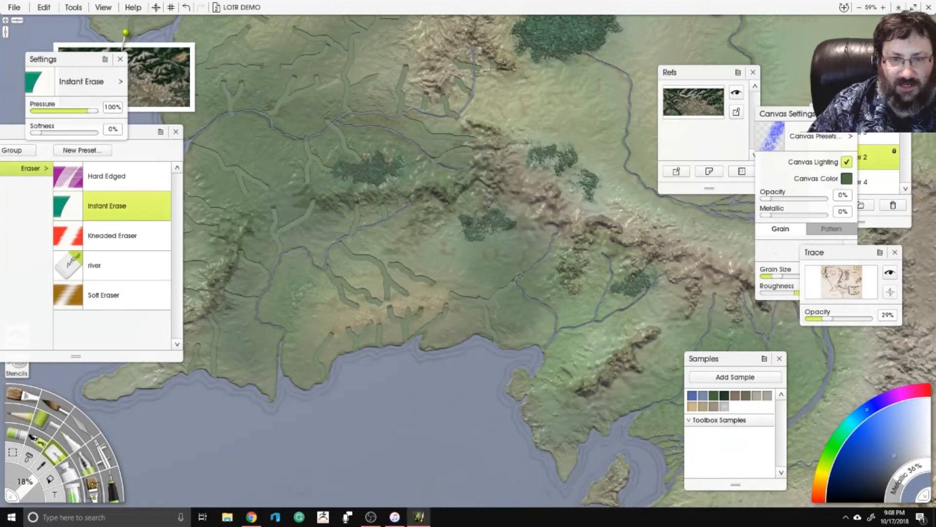
pyautogui.moveTo(534, 208); pyautogui.dragTo(540, 247)
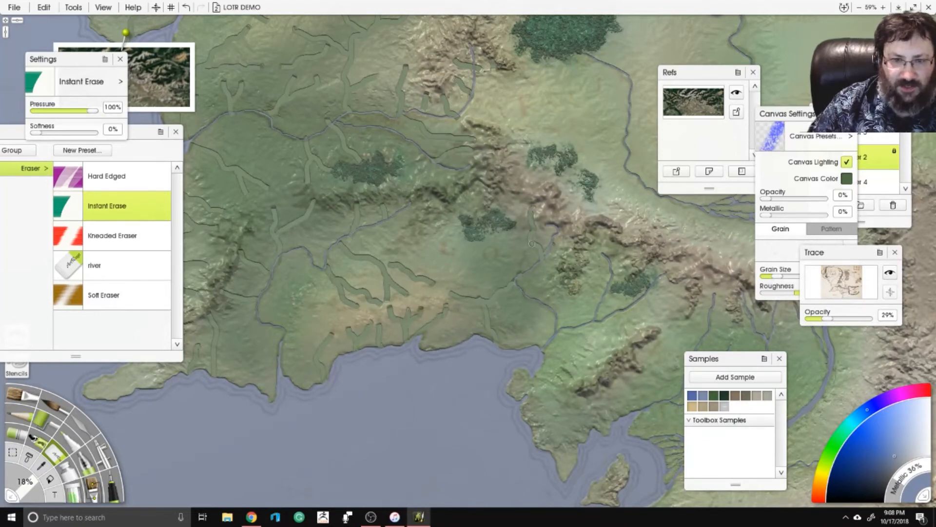
pyautogui.moveTo(370, 222)
pyautogui.mouseDown()
pyautogui.moveTo(421, 227)
pyautogui.moveTo(386, 234)
pyautogui.moveTo(401, 245)
pyautogui.moveTo(400, 206)
pyautogui.moveTo(443, 226)
pyautogui.moveTo(449, 258)
pyautogui.moveTo(449, 249)
pyautogui.moveTo(434, 254)
pyautogui.moveTo(418, 274)
pyautogui.moveTo(440, 257)
pyautogui.moveTo(474, 295)
pyautogui.mouseUp()
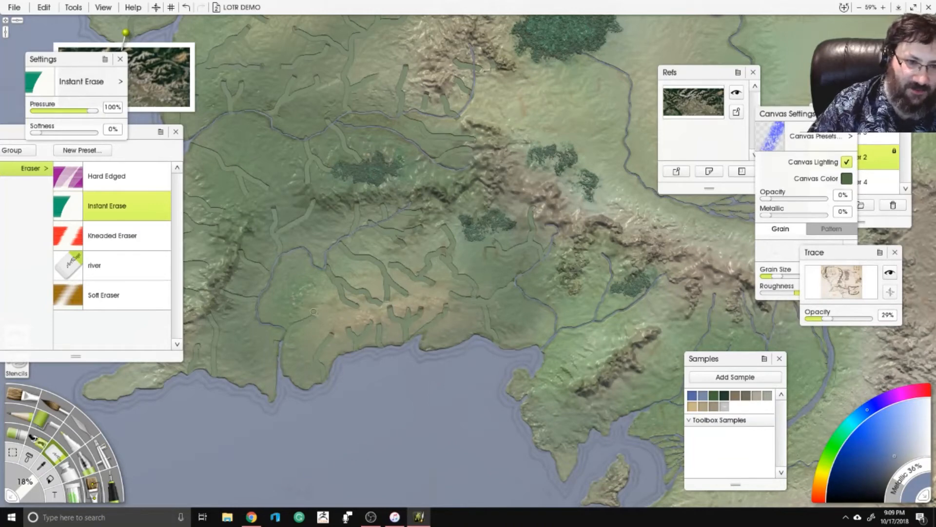
# Erase short channels down both sides of the narrow brown ridge near the coast and toward the neighbouring river.
pyautogui.moveTo(280, 290); pyautogui.dragTo(206, 244)
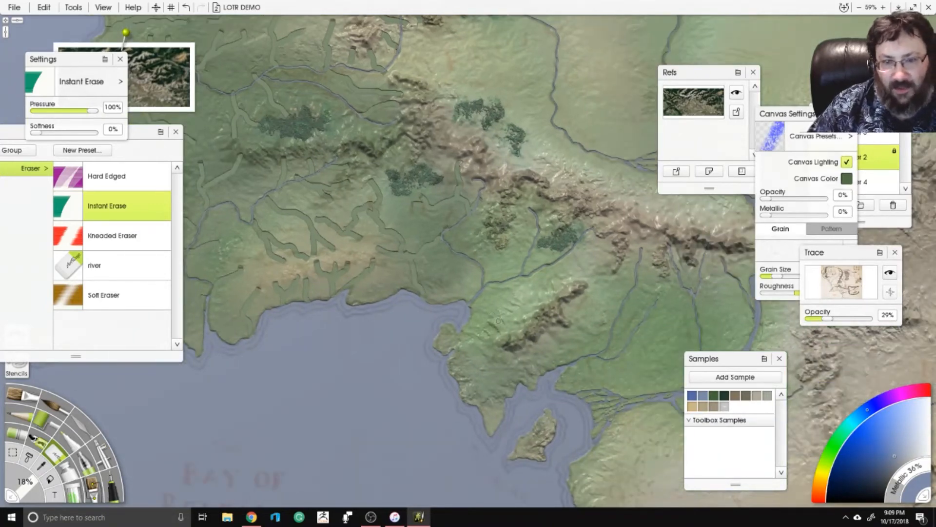
pyautogui.moveTo(498, 321)
pyautogui.mouseDown()
pyautogui.moveTo(462, 323)
pyautogui.moveTo(493, 305)
pyautogui.moveTo(525, 314)
pyautogui.moveTo(503, 255)
pyautogui.mouseUp()
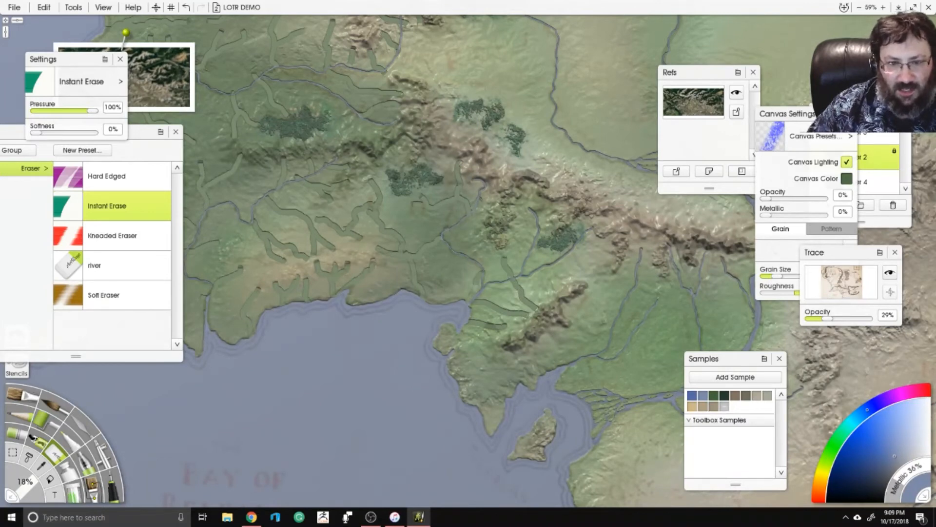
pyautogui.scroll(-3, 488, 281)
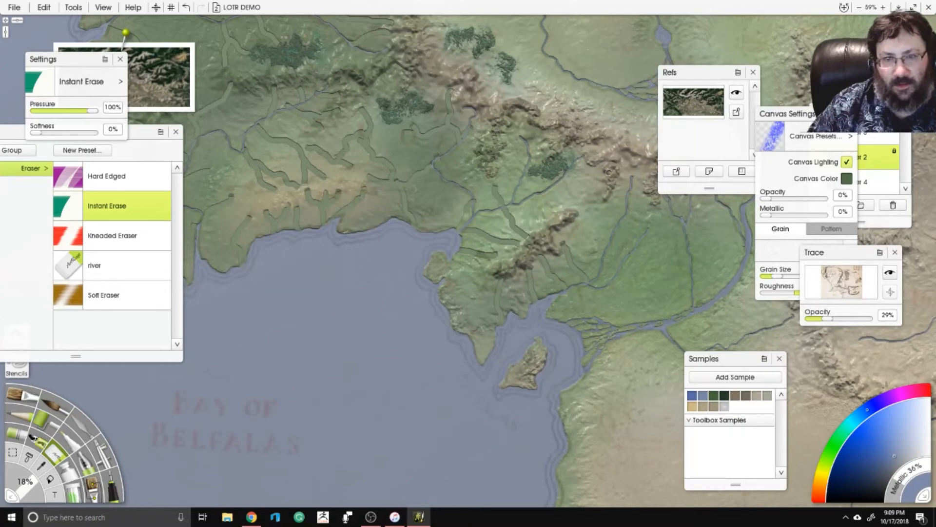
pyautogui.moveTo(605, 171)
pyautogui.mouseDown()
pyautogui.moveTo(577, 188)
pyautogui.moveTo(546, 185)
pyautogui.mouseUp()
# Erase short side channels along the rivers crossing the bright green plain south of the long mountain range.
pyautogui.moveTo(656, 189)
pyautogui.mouseDown()
pyautogui.moveTo(501, 199)
pyautogui.moveTo(486, 218)
pyautogui.mouseUp()
pyautogui.moveTo(500, 257)
pyautogui.mouseDown()
pyautogui.moveTo(495, 242)
pyautogui.moveTo(521, 265)
pyautogui.mouseUp()
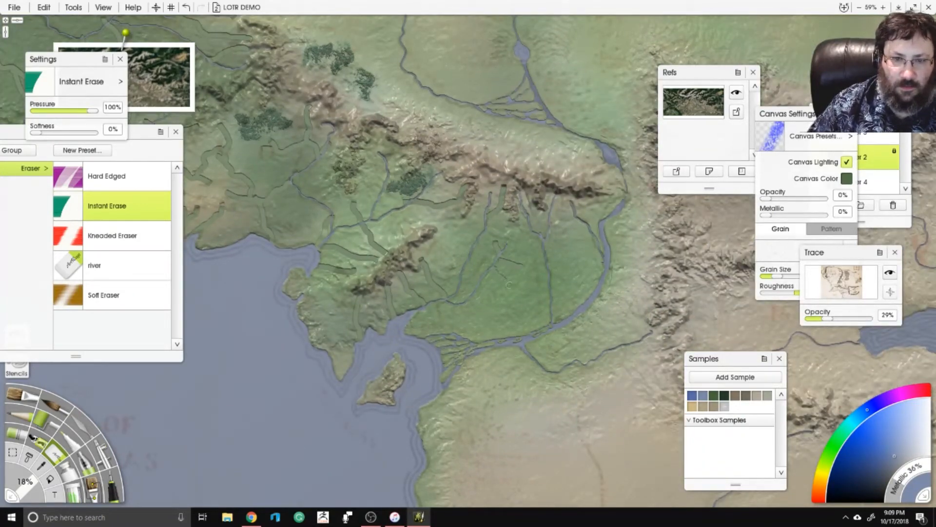
pyautogui.moveTo(480, 291); pyautogui.dragTo(495, 308)
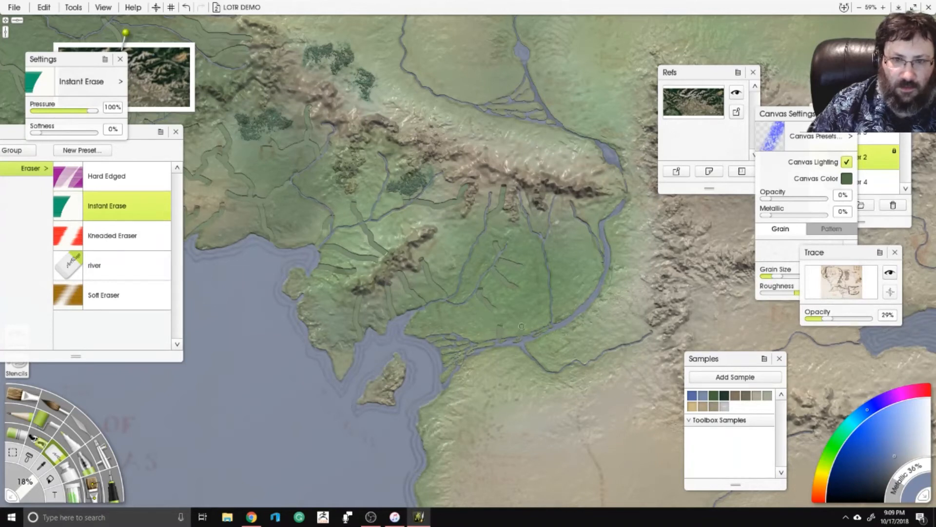
pyautogui.moveTo(552, 285)
pyautogui.mouseDown()
pyautogui.moveTo(570, 276)
pyautogui.moveTo(549, 247)
pyautogui.moveTo(560, 218)
pyautogui.mouseUp()
pyautogui.moveTo(559, 201)
pyautogui.mouseDown()
pyautogui.moveTo(573, 201)
pyautogui.moveTo(568, 231)
pyautogui.moveTo(586, 247)
pyautogui.mouseUp()
pyautogui.moveTo(595, 253); pyautogui.dragTo(594, 270)
# Erase short channels on the great river's eastern side and along its southern tributary toward the brown mountains.
pyautogui.moveTo(559, 227); pyautogui.dragTo(484, 248)
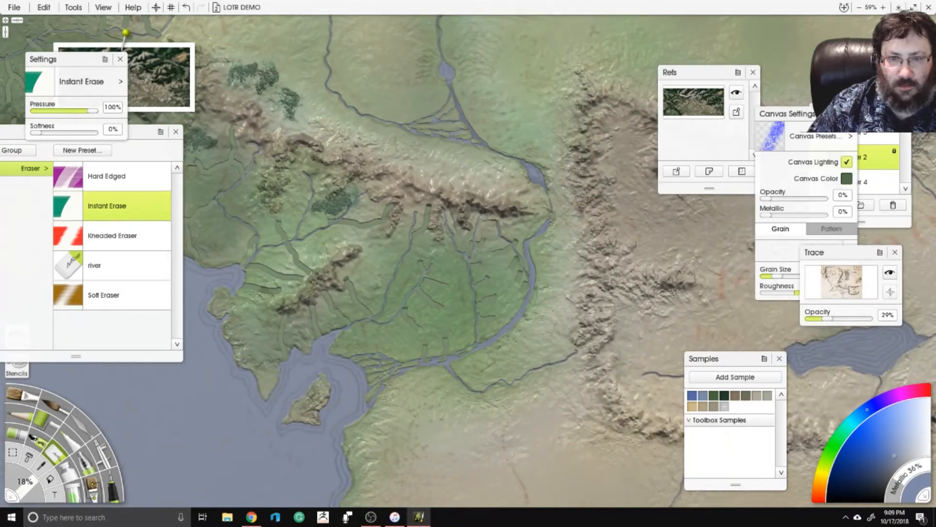
pyautogui.moveTo(550, 224); pyautogui.dragTo(588, 243)
pyautogui.moveTo(586, 208)
pyautogui.mouseDown()
pyautogui.moveTo(549, 206)
pyautogui.moveTo(560, 180)
pyautogui.moveTo(553, 144)
pyautogui.moveTo(527, 146)
pyautogui.moveTo(534, 119)
pyautogui.mouseUp()
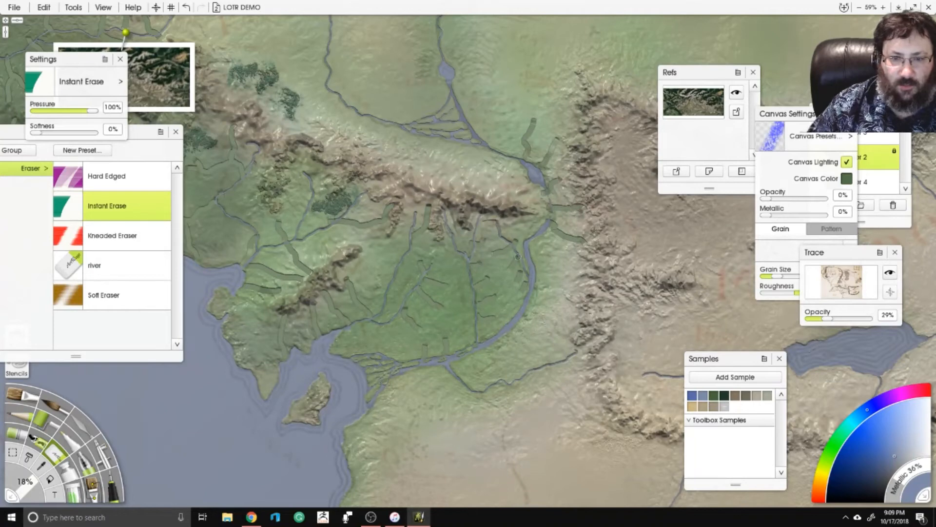
pyautogui.moveTo(509, 330)
pyautogui.mouseDown()
pyautogui.moveTo(527, 344)
pyautogui.moveTo(550, 325)
pyautogui.mouseUp()
pyautogui.moveTo(514, 351)
pyautogui.mouseDown()
pyautogui.moveTo(509, 266)
pyautogui.moveTo(474, 282)
pyautogui.moveTo(515, 287)
pyautogui.moveTo(532, 311)
pyautogui.moveTo(490, 313)
pyautogui.mouseUp()
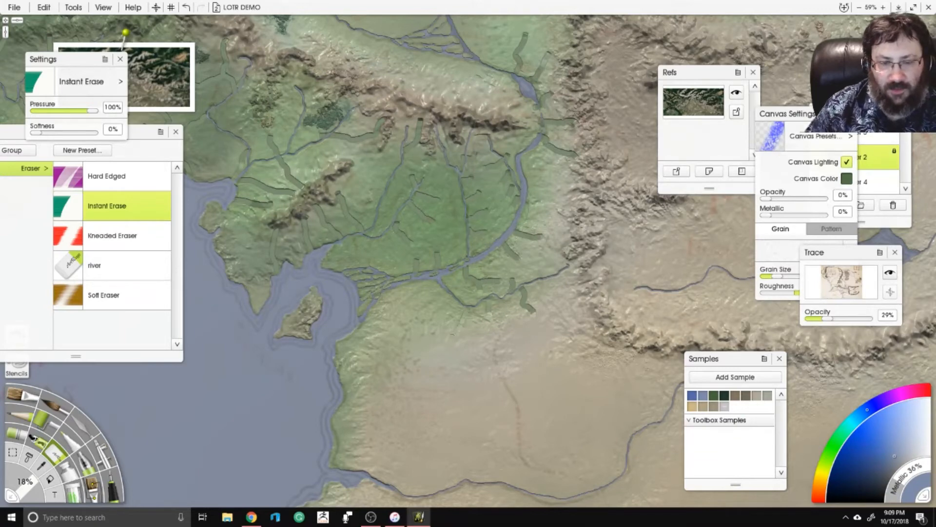
# Erase short channels inland from the southwestern desert coast and along the northern bank of the southernmost river.
pyautogui.moveTo(336, 453); pyautogui.dragTo(359, 292)
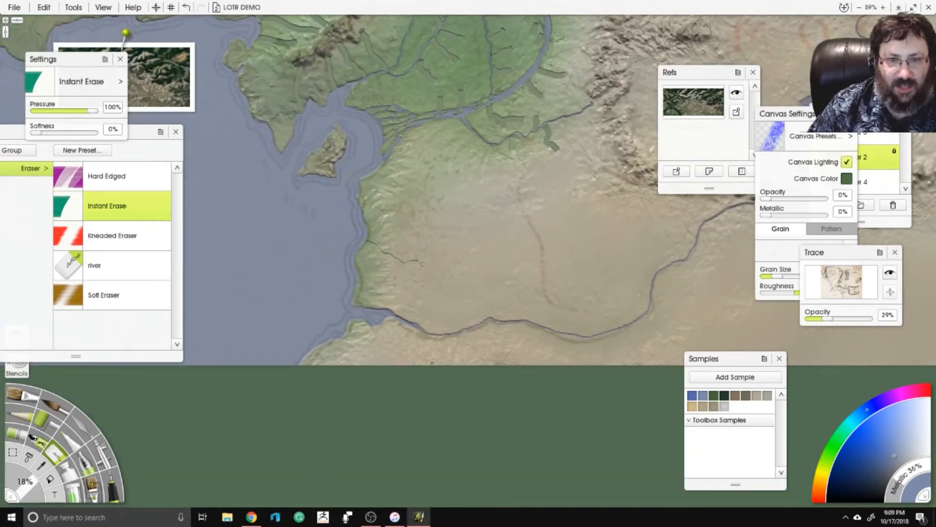
pyautogui.moveTo(422, 264); pyautogui.dragTo(441, 263)
pyautogui.moveTo(371, 252); pyautogui.dragTo(411, 246)
pyautogui.moveTo(523, 317)
pyautogui.mouseDown()
pyautogui.moveTo(539, 300)
pyautogui.moveTo(534, 314)
pyautogui.mouseUp()
pyautogui.moveTo(577, 334); pyautogui.dragTo(604, 323)
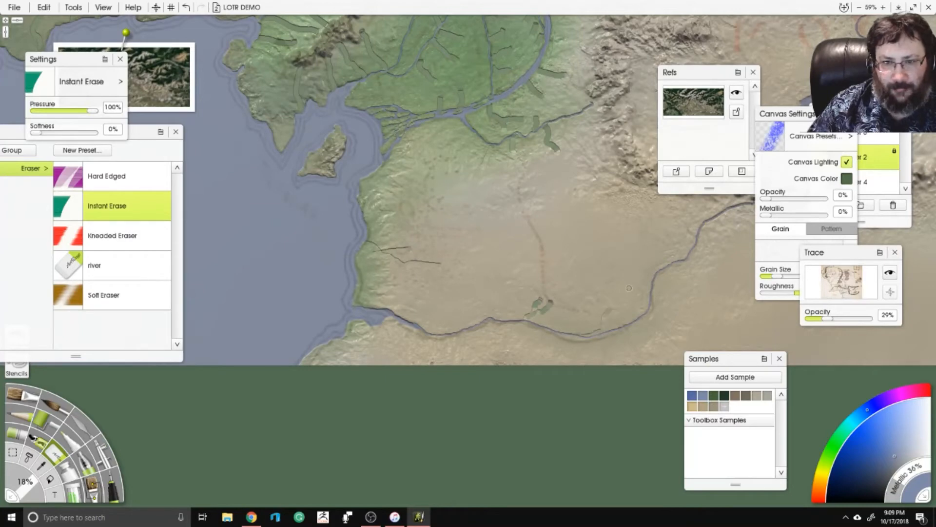
pyautogui.moveTo(629, 288); pyautogui.dragTo(650, 303)
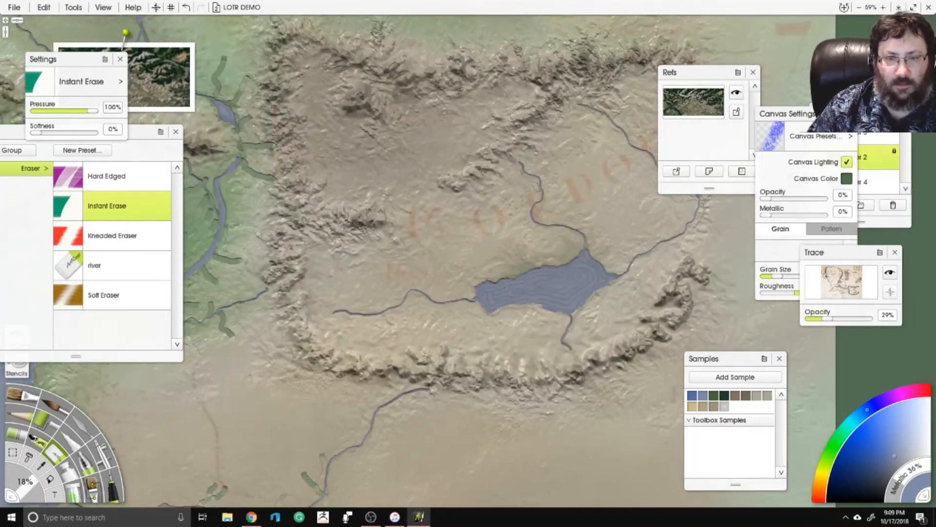
pyautogui.moveTo(426, 225); pyautogui.dragTo(403, 294)
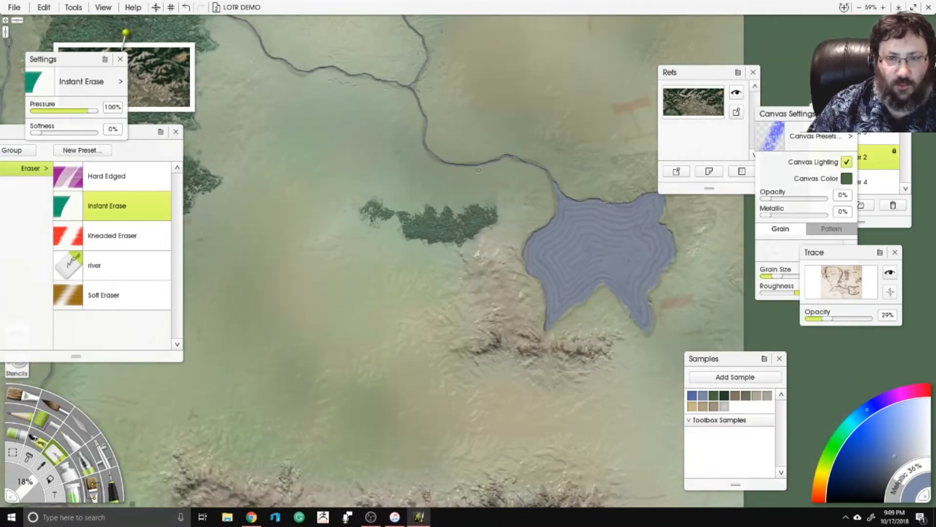
# Erase branching tributary channels into the land north and northeast of the large inland lake.
pyautogui.moveTo(568, 133); pyautogui.dragTo(626, 81)
pyautogui.moveTo(583, 59)
pyautogui.mouseDown()
pyautogui.moveTo(561, 91)
pyautogui.moveTo(562, 131)
pyautogui.moveTo(581, 92)
pyautogui.moveTo(609, 66)
pyautogui.mouseUp()
pyautogui.moveTo(561, 89)
pyautogui.mouseDown()
pyautogui.moveTo(559, 40)
pyautogui.moveTo(467, 251)
pyautogui.moveTo(507, 224)
pyautogui.mouseUp()
pyautogui.moveTo(528, 313)
pyautogui.mouseDown()
pyautogui.moveTo(570, 305)
pyautogui.moveTo(617, 273)
pyautogui.mouseUp()
pyautogui.moveTo(516, 277); pyautogui.dragTo(535, 250)
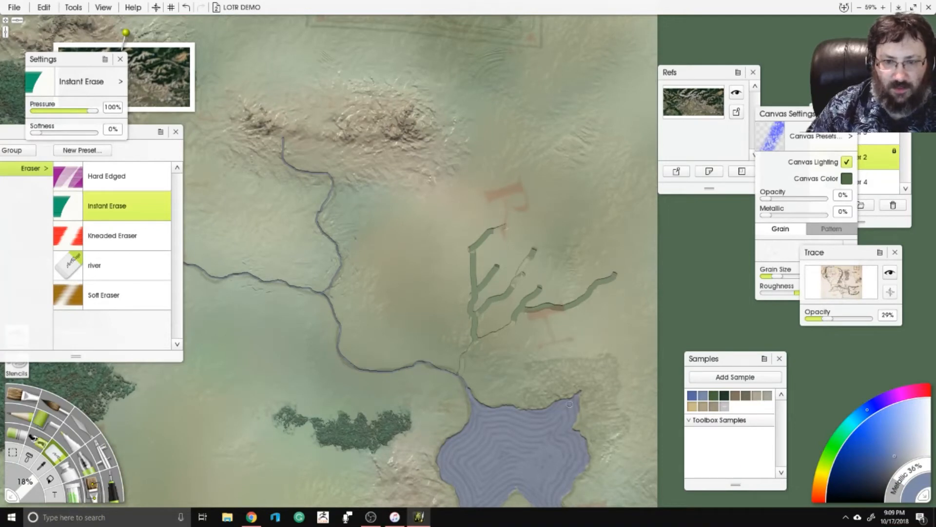
pyautogui.moveTo(569, 404)
pyautogui.mouseDown()
pyautogui.moveTo(600, 337)
pyautogui.moveTo(618, 313)
pyautogui.moveTo(643, 299)
pyautogui.mouseUp()
pyautogui.moveTo(590, 352); pyautogui.dragTo(657, 333)
pyautogui.moveTo(576, 387)
pyautogui.mouseDown()
pyautogui.moveTo(565, 328)
pyautogui.moveTo(593, 320)
pyautogui.mouseUp()
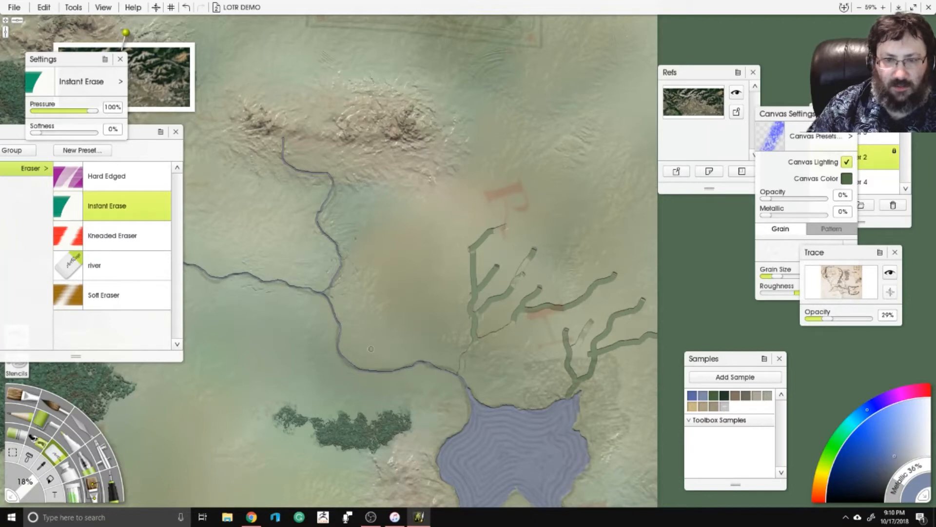
# Erase side channels along the eastern bank of the river that descends from the northeastern brown mountains.
pyautogui.moveTo(300, 249); pyautogui.dragTo(377, 291)
pyautogui.moveTo(408, 212)
pyautogui.mouseDown()
pyautogui.moveTo(418, 180)
pyautogui.moveTo(412, 201)
pyautogui.moveTo(483, 215)
pyautogui.moveTo(503, 185)
pyautogui.moveTo(518, 196)
pyautogui.mouseUp()
pyautogui.moveTo(421, 296)
pyautogui.mouseDown()
pyautogui.moveTo(505, 262)
pyautogui.moveTo(457, 304)
pyautogui.moveTo(501, 327)
pyautogui.moveTo(532, 323)
pyautogui.moveTo(512, 296)
pyautogui.moveTo(534, 287)
pyautogui.moveTo(524, 255)
pyautogui.mouseUp()
pyautogui.moveTo(466, 278); pyautogui.dragTo(470, 264)
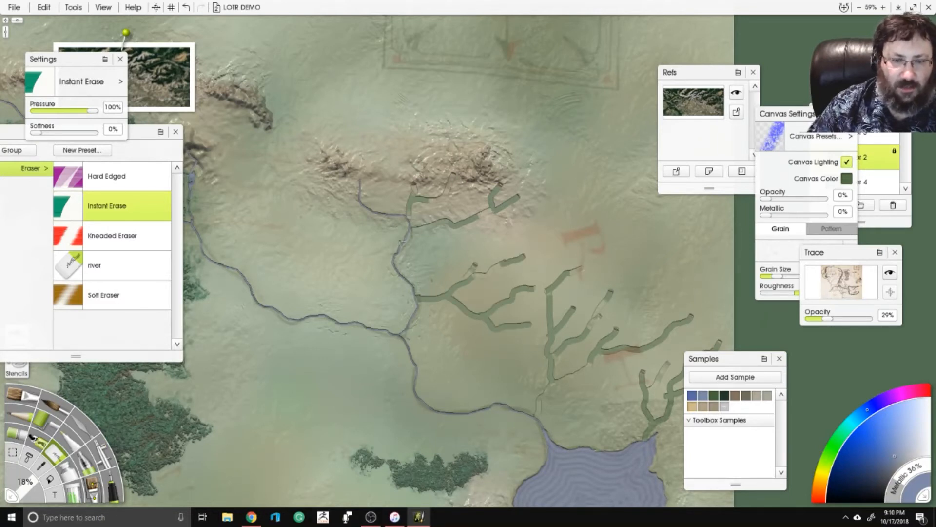
pyautogui.moveTo(401, 243)
pyautogui.mouseDown()
pyautogui.moveTo(445, 250)
pyautogui.moveTo(472, 236)
pyautogui.moveTo(510, 249)
pyautogui.mouseUp()
pyautogui.moveTo(482, 245); pyautogui.dragTo(502, 229)
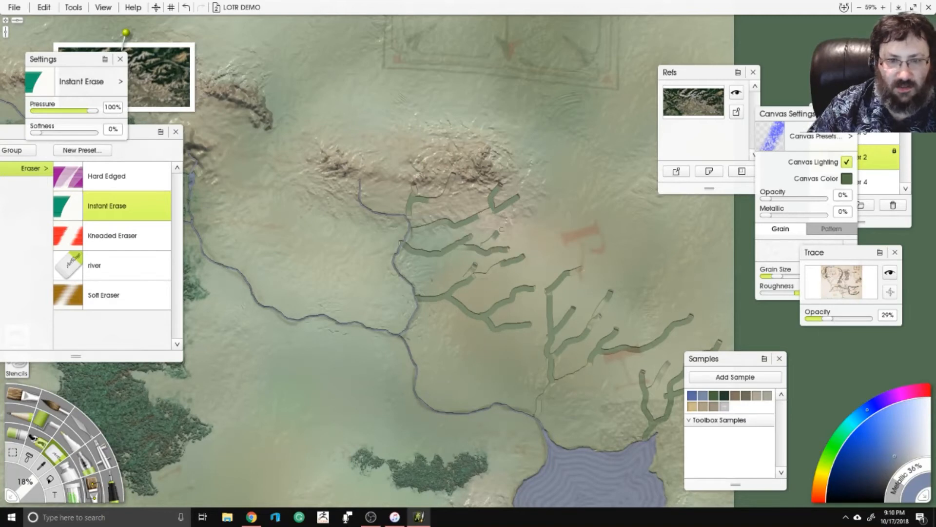
# Erase a long forked channel across the plain east of the northeastern mountains, out to the map's eastern edge.
pyautogui.moveTo(442, 376)
pyautogui.mouseDown()
pyautogui.moveTo(466, 297)
pyautogui.moveTo(476, 300)
pyautogui.moveTo(490, 260)
pyautogui.mouseUp()
pyautogui.moveTo(429, 274)
pyautogui.mouseDown()
pyautogui.moveTo(462, 247)
pyautogui.moveTo(474, 259)
pyautogui.mouseUp()
pyautogui.moveTo(639, 94); pyautogui.dragTo(488, 243)
pyautogui.moveTo(427, 288); pyautogui.dragTo(451, 240)
pyautogui.moveTo(473, 273)
pyautogui.mouseDown()
pyautogui.moveTo(455, 255)
pyautogui.moveTo(462, 216)
pyautogui.moveTo(518, 203)
pyautogui.moveTo(551, 169)
pyautogui.moveTo(608, 143)
pyautogui.mouseUp()
pyautogui.moveTo(533, 221); pyautogui.dragTo(575, 339)
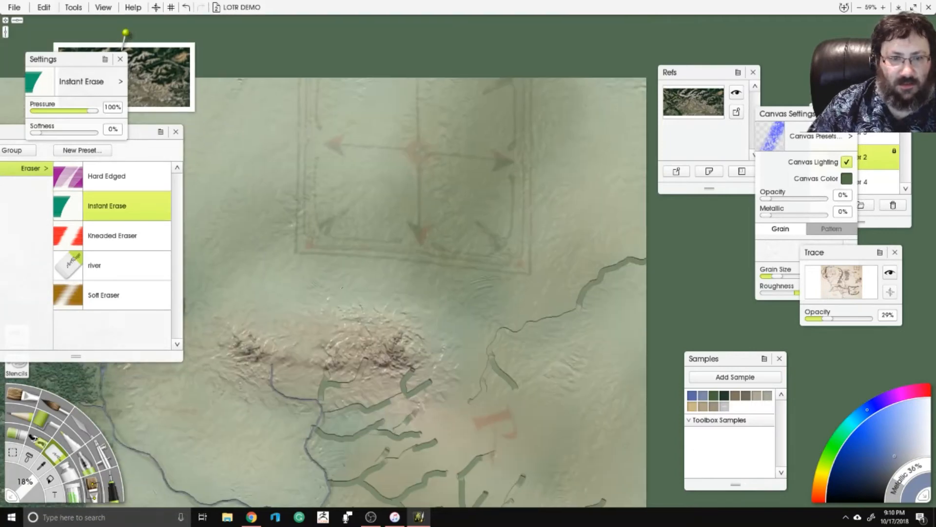
# Erase a branching channel network from the northeastern mountains up through the traced compass box to the northern map edge.
pyautogui.moveTo(351, 307); pyautogui.dragTo(395, 259)
pyautogui.moveTo(404, 303)
pyautogui.mouseDown()
pyautogui.moveTo(421, 233)
pyautogui.moveTo(482, 195)
pyautogui.moveTo(495, 51)
pyautogui.mouseUp()
pyautogui.moveTo(491, 171)
pyautogui.mouseDown()
pyautogui.moveTo(514, 201)
pyautogui.moveTo(554, 212)
pyautogui.mouseUp()
pyautogui.moveTo(555, 170)
pyautogui.mouseDown()
pyautogui.moveTo(492, 163)
pyautogui.moveTo(543, 115)
pyautogui.moveTo(580, 101)
pyautogui.mouseUp()
pyautogui.moveTo(486, 106); pyautogui.dragTo(524, 77)
pyautogui.moveTo(444, 222)
pyautogui.mouseDown()
pyautogui.moveTo(347, 173)
pyautogui.moveTo(394, 190)
pyautogui.moveTo(397, 202)
pyautogui.mouseUp()
pyautogui.moveTo(415, 165); pyautogui.dragTo(422, 217)
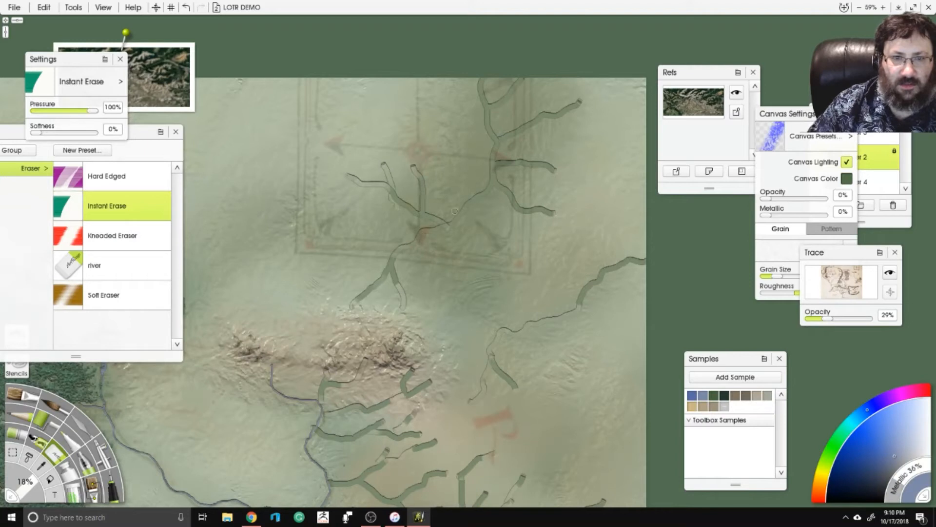
pyautogui.moveTo(471, 200); pyautogui.dragTo(413, 104)
# Try erasing branching channels from the brown ridge above the great forest up to the northern map edge.
pyautogui.moveTo(418, 231); pyautogui.dragTo(606, 180)
pyautogui.moveTo(344, 203); pyautogui.dragTo(385, 164)
pyautogui.moveTo(367, 216)
pyautogui.mouseDown()
pyautogui.moveTo(372, 186)
pyautogui.moveTo(415, 134)
pyautogui.moveTo(406, 70)
pyautogui.mouseUp()
pyautogui.moveTo(244, 178); pyautogui.dragTo(273, 133)
pyautogui.moveTo(288, 187)
pyautogui.mouseDown()
pyautogui.moveTo(274, 158)
pyautogui.moveTo(292, 116)
pyautogui.moveTo(327, 79)
pyautogui.moveTo(314, 24)
pyautogui.mouseUp()
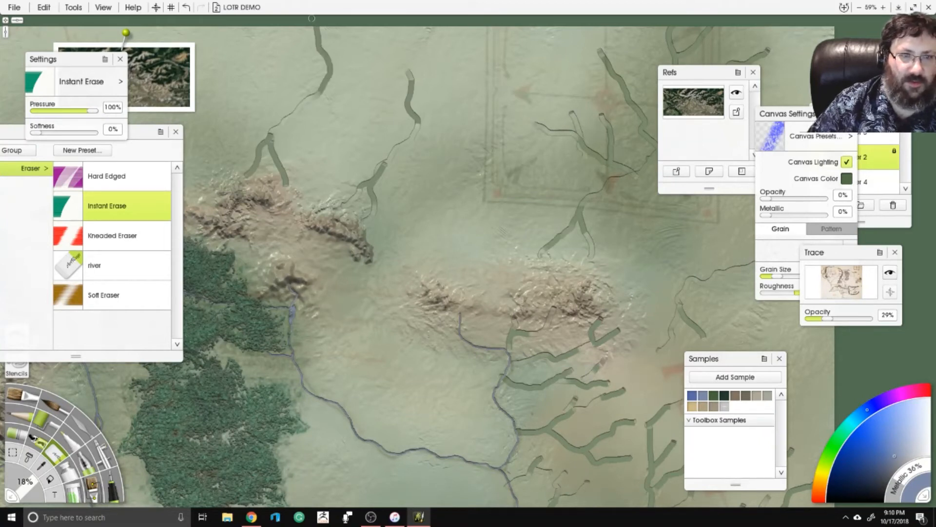
pyautogui.moveTo(327, 80); pyautogui.dragTo(365, 24)
pyautogui.moveTo(423, 126); pyautogui.dragTo(493, 48)
pyautogui.moveTo(457, 93); pyautogui.dragTo(429, 31)
pyautogui.moveTo(359, 90); pyautogui.dragTo(380, 167)
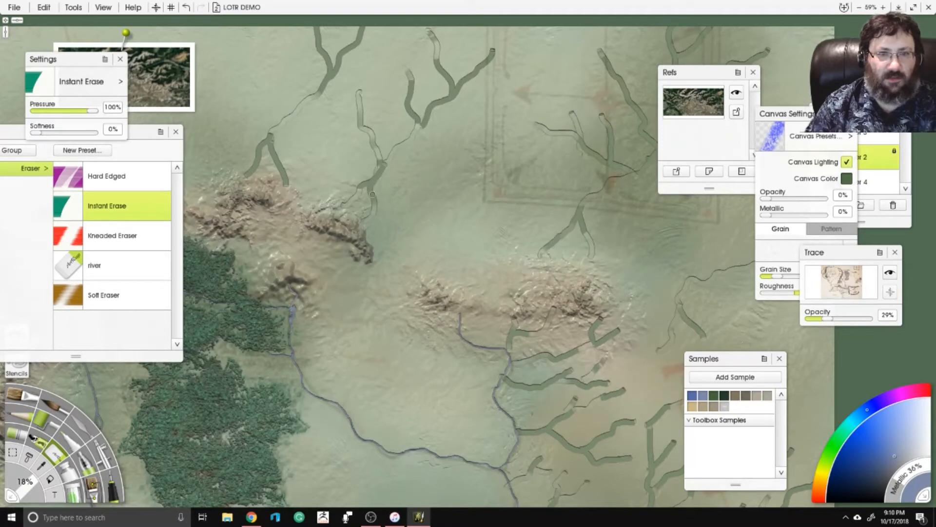
# Undo the new channel strokes north of the brown ridge above the great forest.
pyautogui.hotkey('ctrl', 'z')
pyautogui.hotkey('ctrl', 'z')
pyautogui.hotkey('ctrl', 'z')
pyautogui.hotkey('ctrl', 'z')
pyautogui.hotkey('ctrl', 'z')
pyautogui.hotkey('ctrl', 'z')
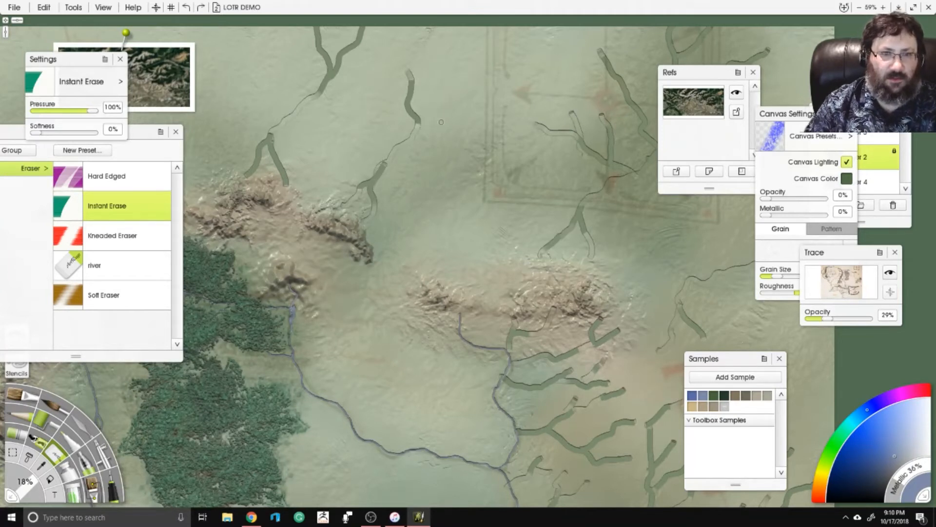
pyautogui.hotkey('ctrl', 'z')
pyautogui.hotkey('ctrl', 'z')
pyautogui.hotkey('ctrl', 'z')
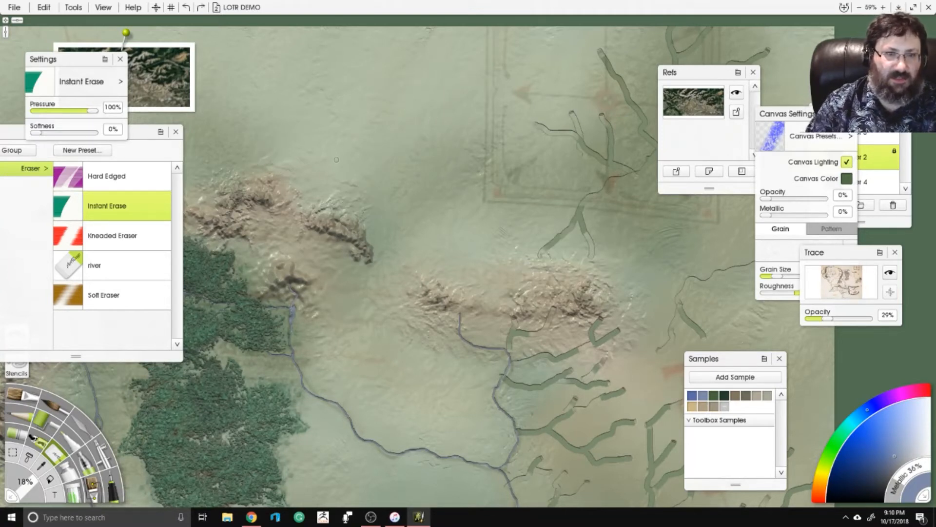
# Erase two winding, forked channel systems between the ridge above the great forest and the northern map edge.
pyautogui.moveTo(232, 182)
pyautogui.mouseDown()
pyautogui.moveTo(236, 152)
pyautogui.moveTo(291, 90)
pyautogui.mouseUp()
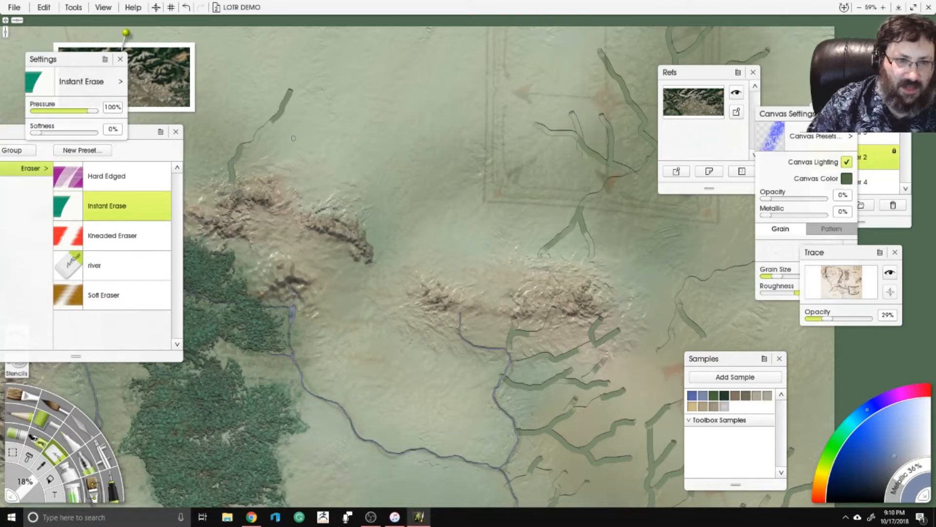
pyautogui.moveTo(299, 180)
pyautogui.mouseDown()
pyautogui.moveTo(287, 98)
pyautogui.moveTo(306, 18)
pyautogui.mouseUp()
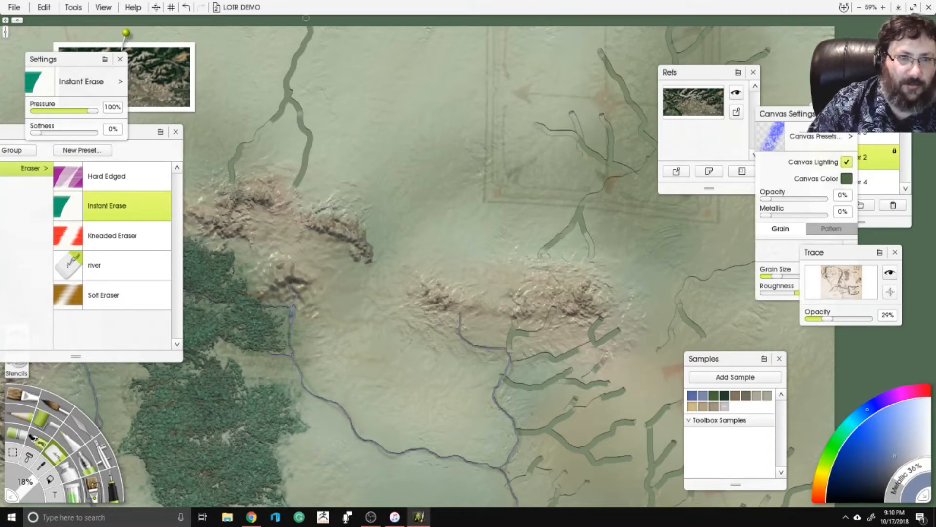
pyautogui.moveTo(300, 61); pyautogui.dragTo(345, 131)
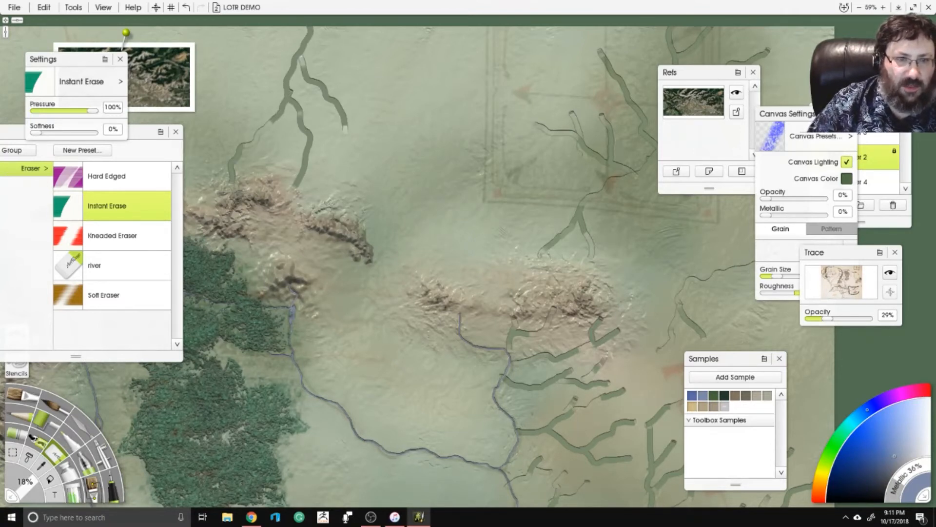
pyautogui.moveTo(327, 201)
pyautogui.mouseDown()
pyautogui.moveTo(333, 160)
pyautogui.moveTo(349, 161)
pyautogui.moveTo(375, 124)
pyautogui.moveTo(372, 73)
pyautogui.mouseUp()
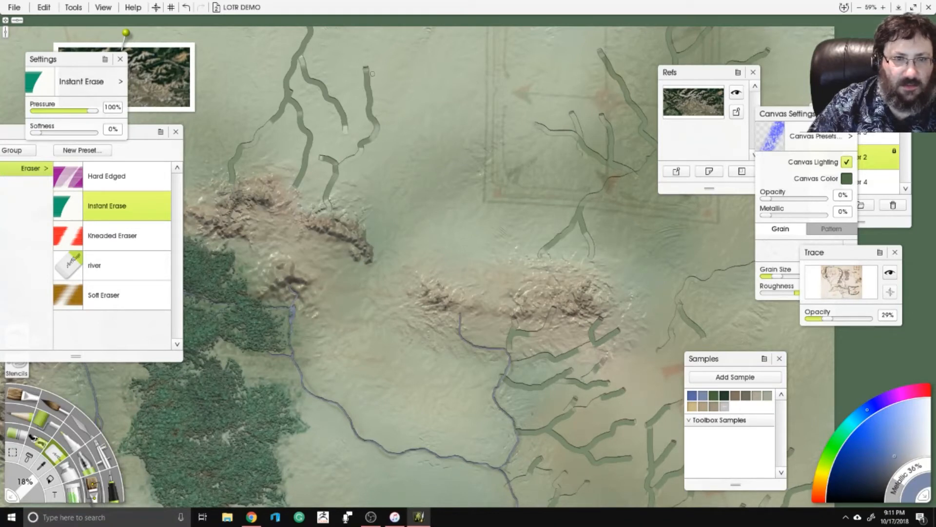
pyautogui.moveTo(376, 109); pyautogui.dragTo(434, 26)
pyautogui.moveTo(418, 55)
pyautogui.mouseDown()
pyautogui.moveTo(414, 90)
pyautogui.moveTo(439, 163)
pyautogui.mouseUp()
pyautogui.moveTo(421, 117)
pyautogui.mouseDown()
pyautogui.moveTo(422, 148)
pyautogui.moveTo(393, 194)
pyautogui.moveTo(393, 216)
pyautogui.mouseUp()
pyautogui.moveTo(406, 180); pyautogui.dragTo(409, 190)
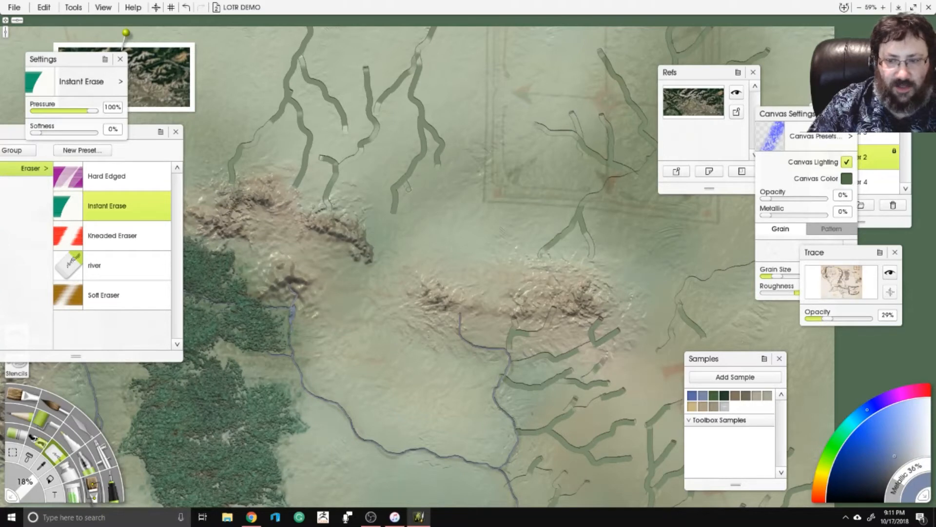
# Erase a long branching channel north from the northeastern mountains' western end, adding short forks around the traced compass box.
pyautogui.moveTo(439, 276); pyautogui.dragTo(465, 240)
pyautogui.moveTo(490, 290)
pyautogui.mouseDown()
pyautogui.moveTo(467, 241)
pyautogui.moveTo(491, 199)
pyautogui.moveTo(497, 106)
pyautogui.moveTo(514, 89)
pyautogui.mouseUp()
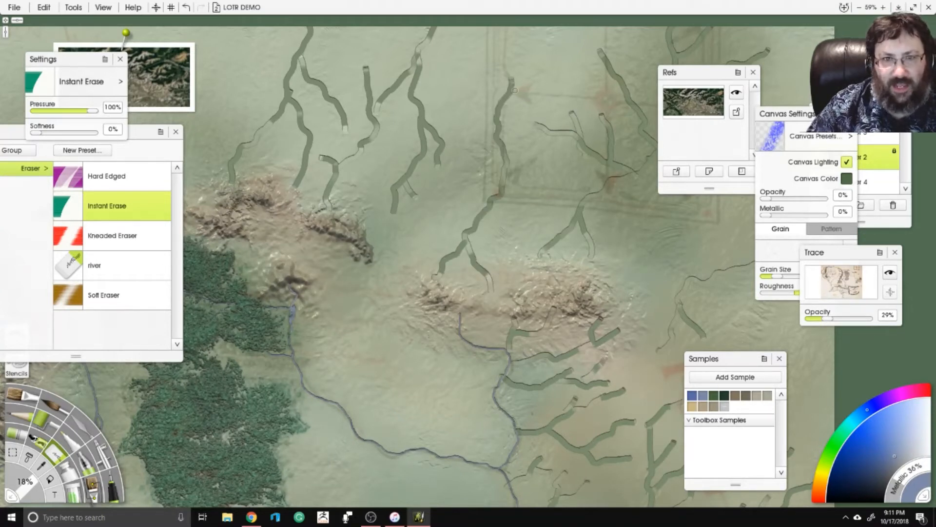
pyautogui.moveTo(520, 264)
pyautogui.mouseDown()
pyautogui.moveTo(493, 195)
pyautogui.moveTo(527, 193)
pyautogui.moveTo(537, 216)
pyautogui.moveTo(524, 218)
pyautogui.mouseUp()
pyautogui.moveTo(512, 84)
pyautogui.mouseDown()
pyautogui.moveTo(508, 57)
pyautogui.moveTo(522, 27)
pyautogui.moveTo(466, 100)
pyautogui.mouseUp()
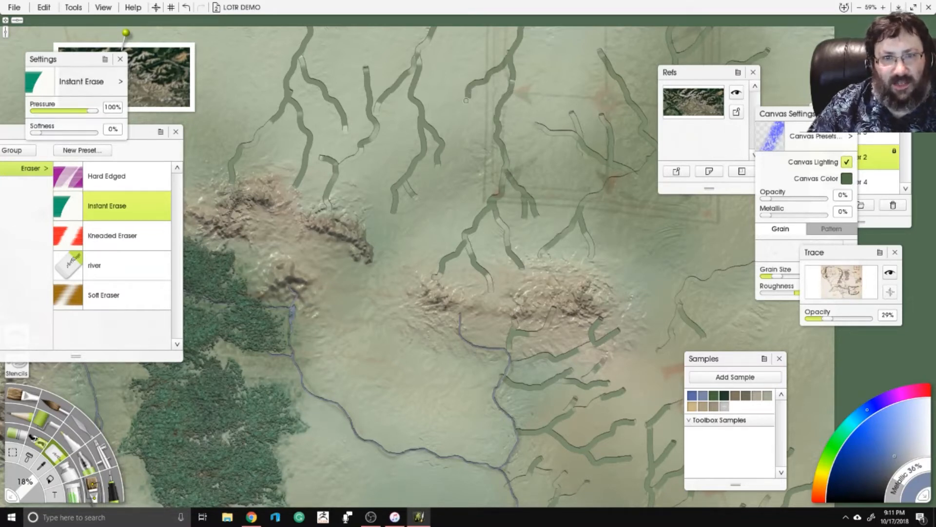
pyautogui.moveTo(511, 78)
pyautogui.mouseDown()
pyautogui.moveTo(539, 109)
pyautogui.moveTo(521, 123)
pyautogui.mouseUp()
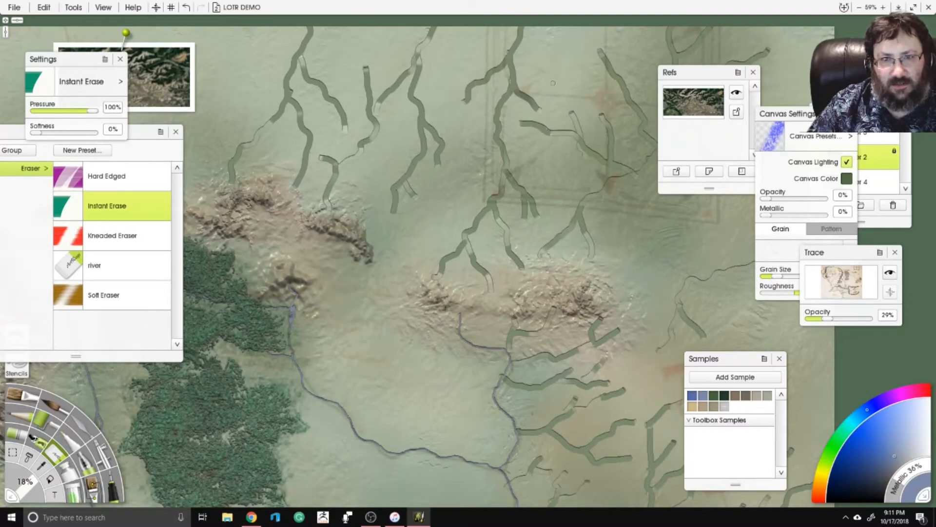
pyautogui.moveTo(554, 83); pyautogui.dragTo(577, 126)
pyautogui.moveTo(600, 53); pyautogui.dragTo(579, 41)
pyautogui.moveTo(610, 72); pyautogui.dragTo(622, 33)
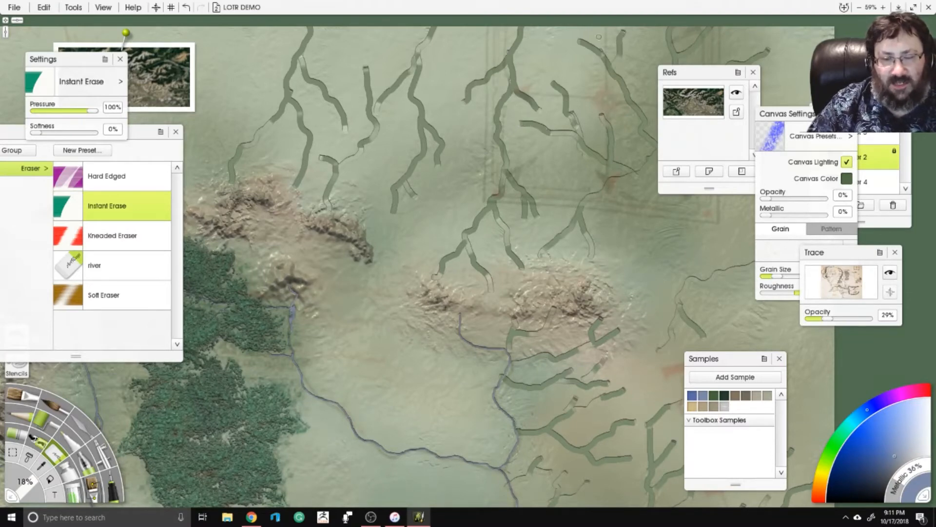
# Erase forked channels northeast of the northeastern mountains and eastward below and beside the traced compass box.
pyautogui.moveTo(635, 139)
pyautogui.mouseDown()
pyautogui.moveTo(513, 164)
pyautogui.moveTo(480, 159)
pyautogui.mouseUp()
pyautogui.moveTo(442, 220)
pyautogui.mouseDown()
pyautogui.moveTo(507, 261)
pyautogui.moveTo(444, 311)
pyautogui.mouseUp()
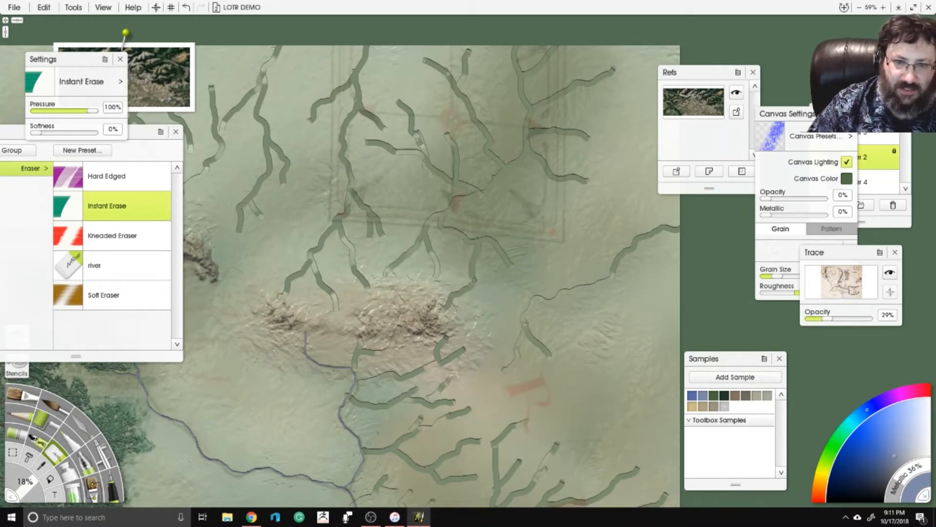
pyautogui.moveTo(472, 276); pyautogui.dragTo(495, 310)
pyautogui.moveTo(507, 257)
pyautogui.mouseDown()
pyautogui.moveTo(528, 267)
pyautogui.moveTo(565, 237)
pyautogui.mouseUp()
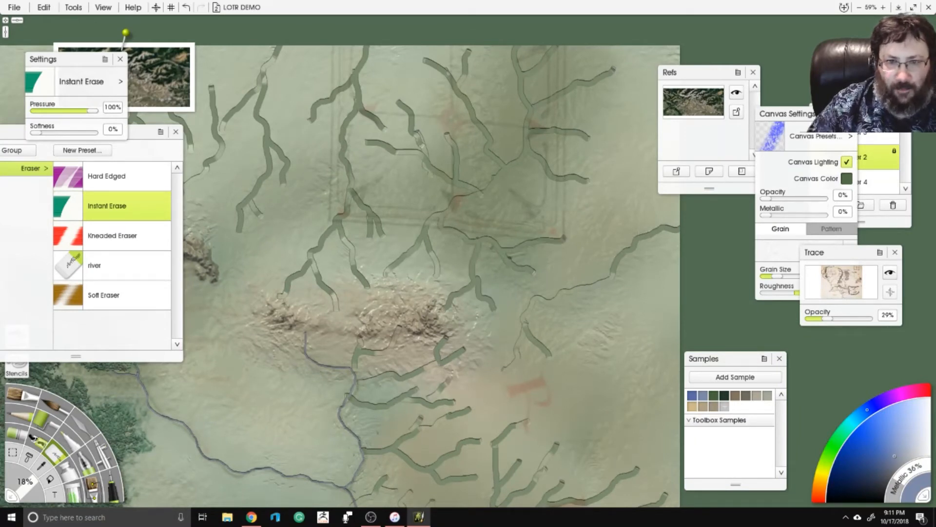
pyautogui.moveTo(569, 184)
pyautogui.mouseDown()
pyautogui.moveTo(590, 211)
pyautogui.moveTo(607, 155)
pyautogui.moveTo(646, 155)
pyautogui.mouseUp()
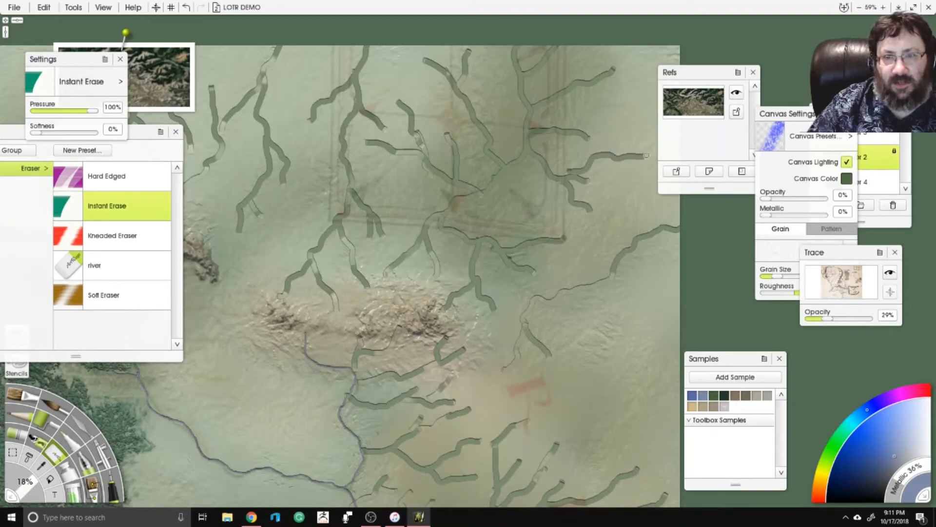
# Erase short channels from the long mountain range's eastern slope to the river west of the great forest.
pyautogui.scroll(-3, 468, 264)
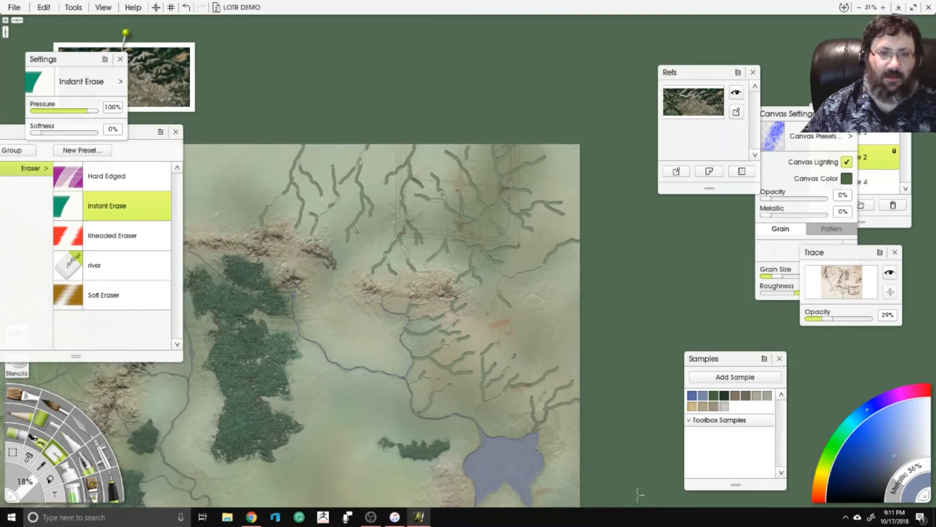
pyautogui.moveTo(330, 379); pyautogui.dragTo(527, 296)
pyautogui.scroll(2, 527, 296)
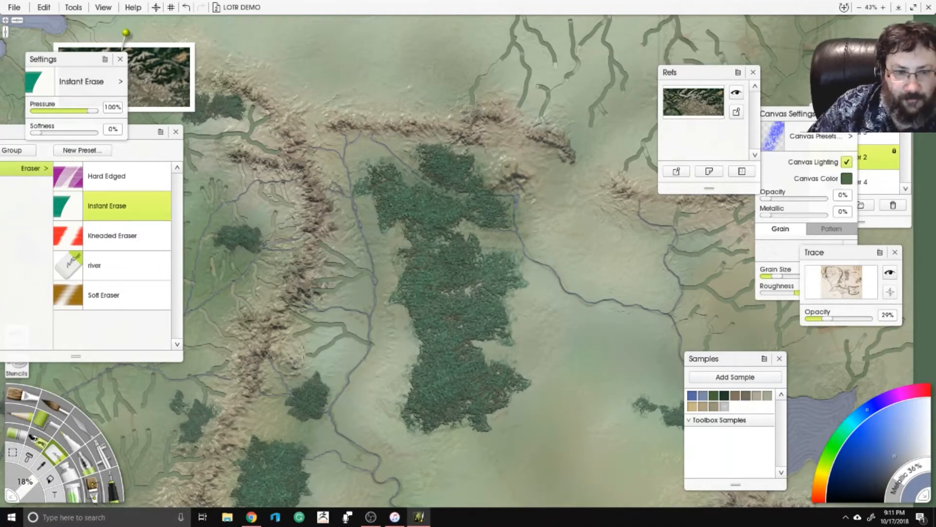
pyautogui.scroll(3, 324, 283)
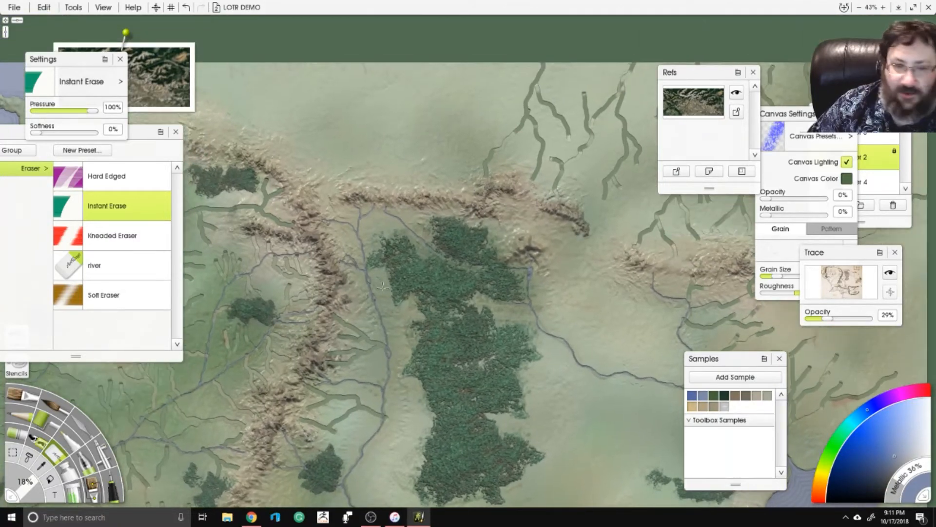
pyautogui.moveTo(335, 286); pyautogui.dragTo(371, 282)
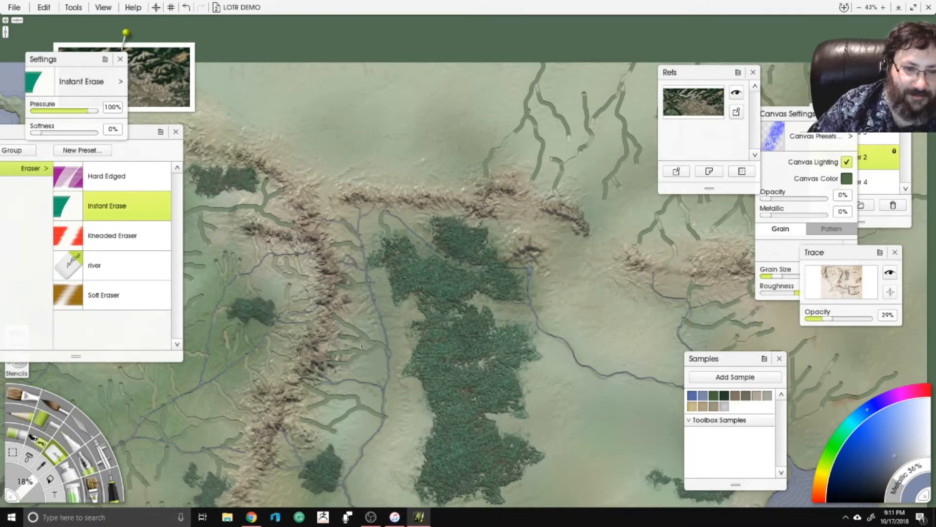
pyautogui.moveTo(385, 242); pyautogui.dragTo(418, 79)
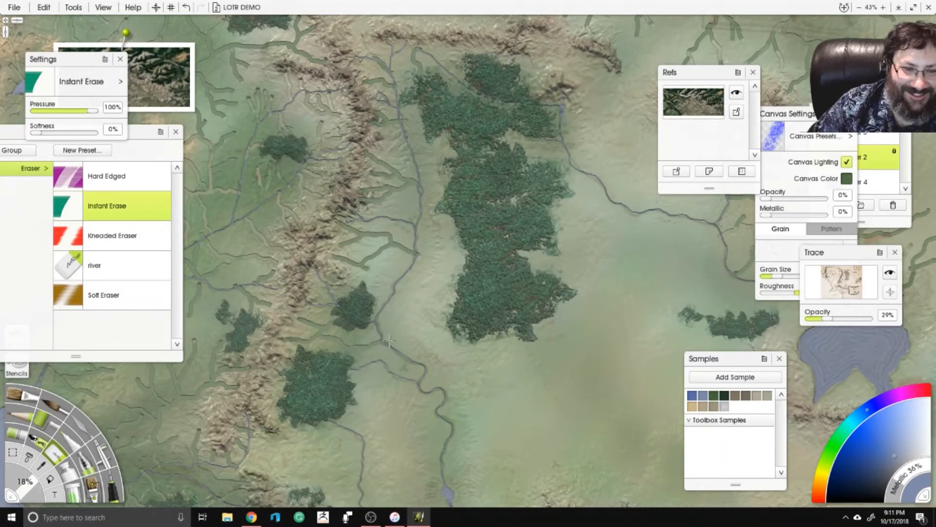
# Erase short side channels along the tributary south of the small mountainside forest and toward the great river.
pyautogui.moveTo(271, 438)
pyautogui.mouseDown()
pyautogui.moveTo(337, 307)
pyautogui.moveTo(383, 330)
pyautogui.moveTo(423, 330)
pyautogui.moveTo(360, 296)
pyautogui.mouseUp()
pyautogui.moveTo(343, 370)
pyautogui.mouseDown()
pyautogui.moveTo(398, 351)
pyautogui.moveTo(427, 361)
pyautogui.moveTo(383, 382)
pyautogui.mouseUp()
pyautogui.moveTo(411, 404); pyautogui.dragTo(440, 386)
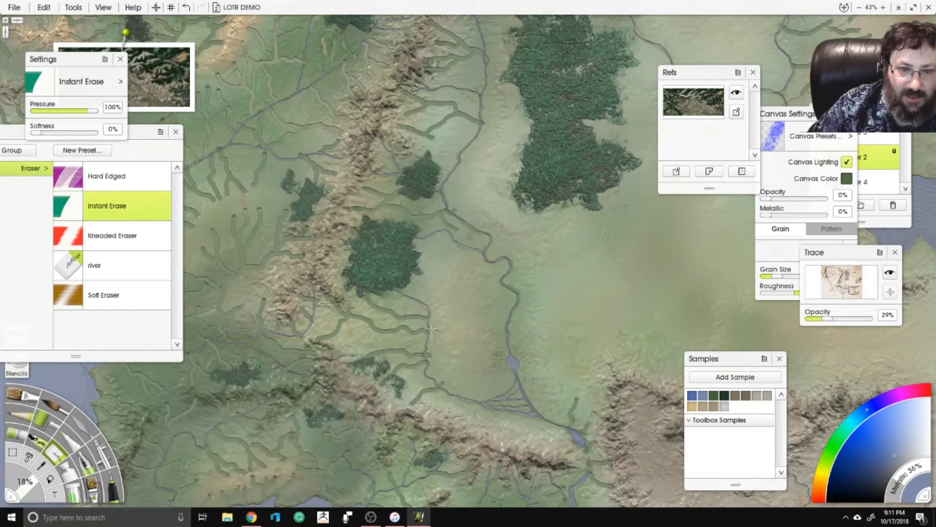
pyautogui.moveTo(430, 323); pyautogui.dragTo(465, 300)
pyautogui.moveTo(439, 281); pyautogui.dragTo(420, 300)
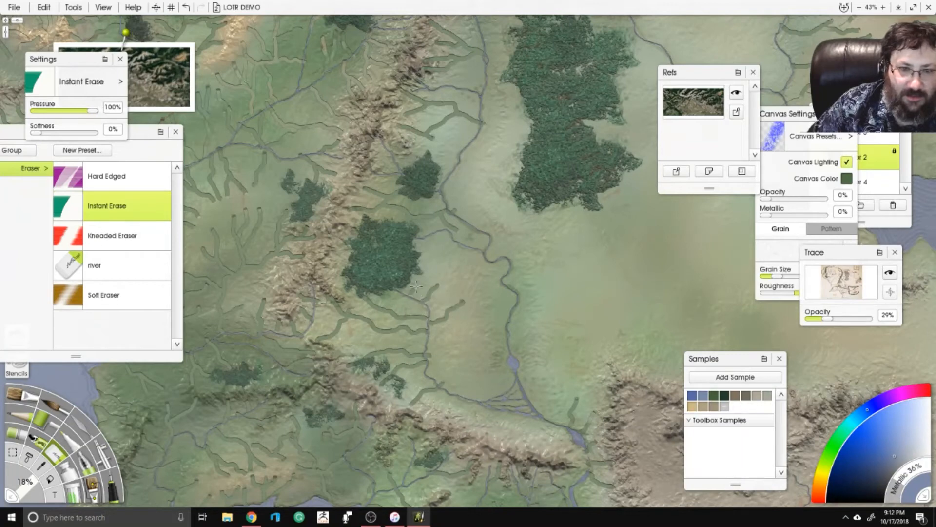
pyautogui.moveTo(445, 268)
pyautogui.mouseDown()
pyautogui.moveTo(439, 232)
pyautogui.moveTo(467, 267)
pyautogui.moveTo(466, 287)
pyautogui.moveTo(502, 279)
pyautogui.mouseUp()
pyautogui.moveTo(481, 308); pyautogui.dragTo(510, 310)
# Erase short branching channels along the great river's eastern bank, northwest of the enclosed brown mountain land.
pyautogui.moveTo(382, 289); pyautogui.dragTo(371, 213)
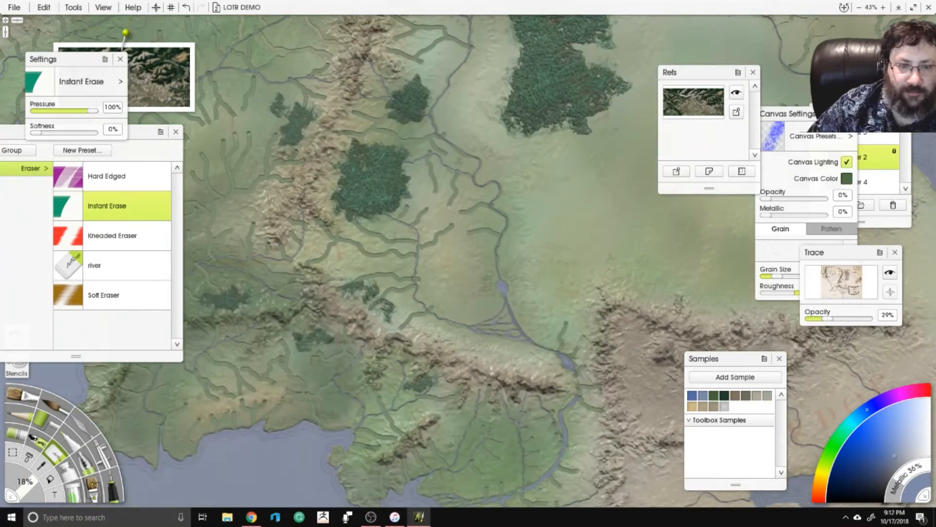
pyautogui.moveTo(414, 295)
pyautogui.mouseDown()
pyautogui.moveTo(445, 271)
pyautogui.moveTo(462, 277)
pyautogui.moveTo(452, 320)
pyautogui.mouseUp()
pyautogui.moveTo(468, 299)
pyautogui.mouseDown()
pyautogui.moveTo(501, 315)
pyautogui.moveTo(490, 285)
pyautogui.moveTo(500, 277)
pyautogui.moveTo(487, 283)
pyautogui.moveTo(469, 266)
pyautogui.moveTo(502, 274)
pyautogui.moveTo(474, 258)
pyautogui.moveTo(503, 268)
pyautogui.moveTo(511, 257)
pyautogui.moveTo(508, 271)
pyautogui.moveTo(535, 263)
pyautogui.mouseUp()
pyautogui.moveTo(504, 290); pyautogui.dragTo(545, 282)
pyautogui.moveTo(508, 297)
pyautogui.mouseDown()
pyautogui.moveTo(550, 292)
pyautogui.moveTo(556, 261)
pyautogui.mouseUp()
pyautogui.moveTo(522, 263)
pyautogui.mouseDown()
pyautogui.moveTo(549, 239)
pyautogui.moveTo(513, 254)
pyautogui.moveTo(539, 226)
pyautogui.mouseUp()
# Erase forked channels running north from the northern wall of the enclosed brown mountain land.
pyautogui.moveTo(511, 296)
pyautogui.mouseDown()
pyautogui.moveTo(507, 312)
pyautogui.moveTo(568, 305)
pyautogui.moveTo(450, 296)
pyautogui.moveTo(484, 266)
pyautogui.moveTo(477, 224)
pyautogui.moveTo(487, 253)
pyautogui.mouseUp()
pyautogui.moveTo(524, 295)
pyautogui.mouseDown()
pyautogui.moveTo(554, 253)
pyautogui.moveTo(553, 192)
pyautogui.mouseUp()
pyautogui.moveTo(554, 258)
pyautogui.mouseDown()
pyautogui.moveTo(591, 303)
pyautogui.moveTo(596, 293)
pyautogui.moveTo(616, 308)
pyautogui.moveTo(649, 300)
pyautogui.moveTo(665, 221)
pyautogui.mouseUp()
pyautogui.moveTo(652, 263)
pyautogui.mouseDown()
pyautogui.moveTo(693, 296)
pyautogui.moveTo(695, 316)
pyautogui.mouseUp()
pyautogui.moveTo(683, 282); pyautogui.dragTo(674, 308)
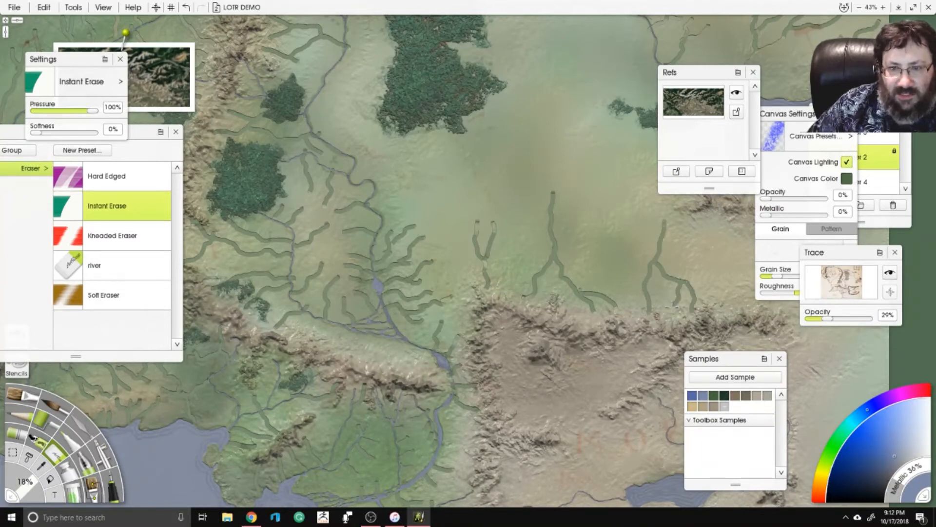
# Erase channels from the great river to the large forest's western edge and from the eastern river toward the forest.
pyautogui.moveTo(482, 409); pyautogui.dragTo(430, 171)
pyautogui.moveTo(451, 310)
pyautogui.mouseDown()
pyautogui.moveTo(482, 331)
pyautogui.moveTo(485, 368)
pyautogui.moveTo(489, 322)
pyautogui.moveTo(516, 327)
pyautogui.mouseUp()
pyautogui.moveTo(441, 166); pyautogui.dragTo(444, 471)
pyautogui.moveTo(459, 204); pyautogui.dragTo(460, 274)
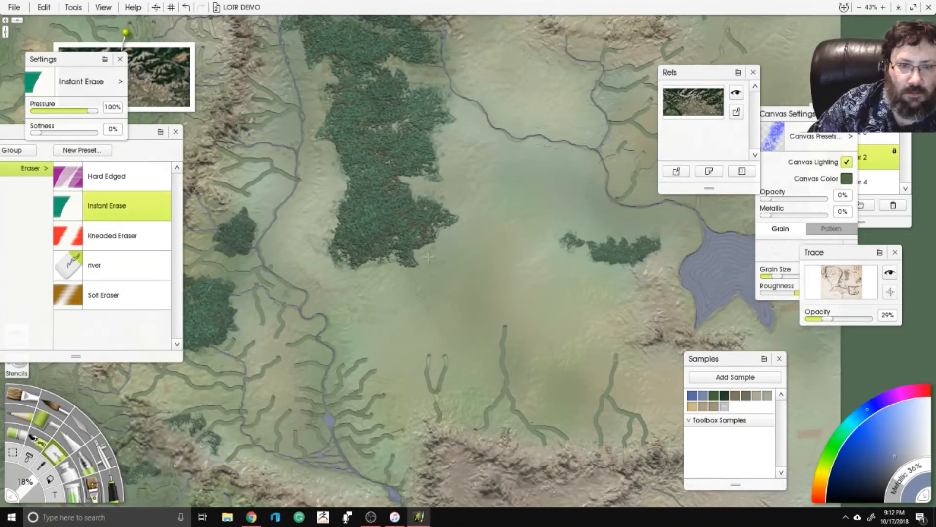
pyautogui.moveTo(285, 214)
pyautogui.mouseDown()
pyautogui.moveTo(320, 225)
pyautogui.moveTo(344, 208)
pyautogui.moveTo(328, 197)
pyautogui.moveTo(345, 180)
pyautogui.mouseUp()
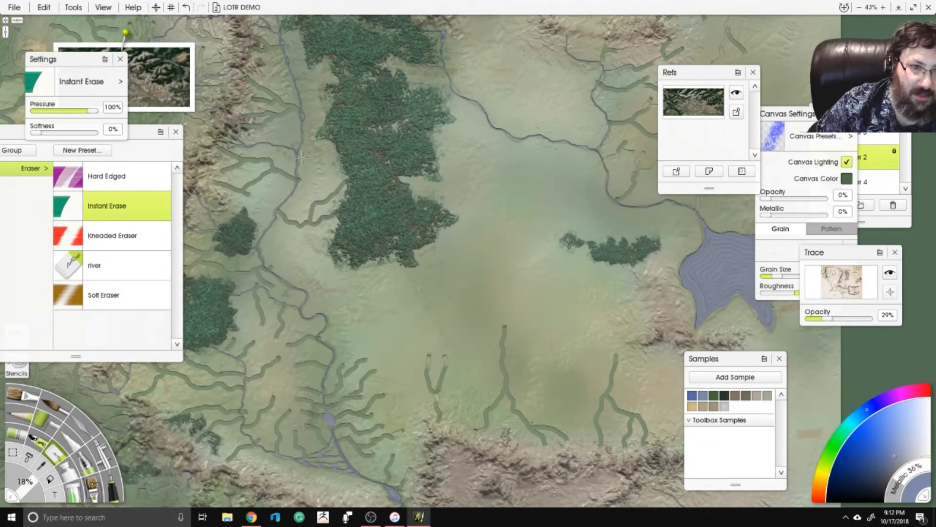
pyautogui.moveTo(300, 158)
pyautogui.mouseDown()
pyautogui.moveTo(344, 139)
pyautogui.moveTo(311, 144)
pyautogui.moveTo(348, 155)
pyautogui.moveTo(318, 153)
pyautogui.moveTo(352, 167)
pyautogui.mouseUp()
pyautogui.moveTo(306, 66); pyautogui.dragTo(316, 191)
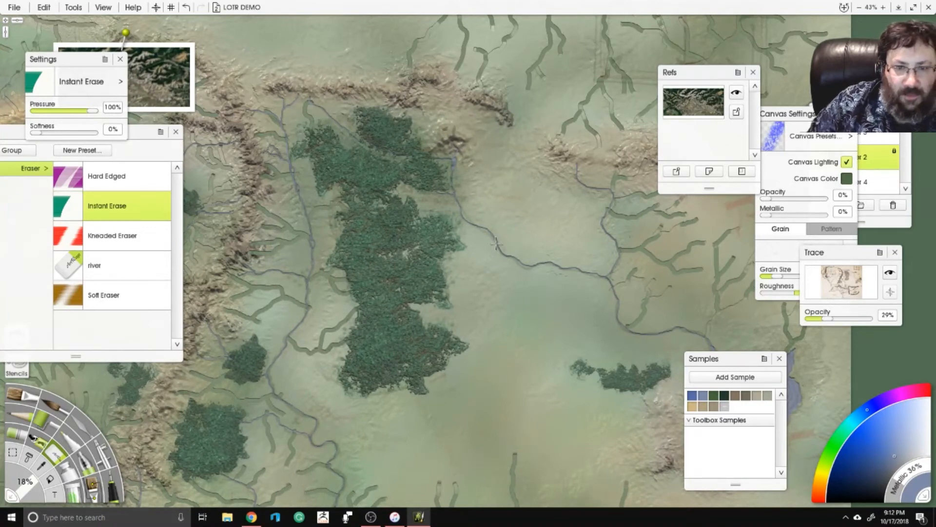
pyautogui.moveTo(495, 242); pyautogui.dragTo(437, 273)
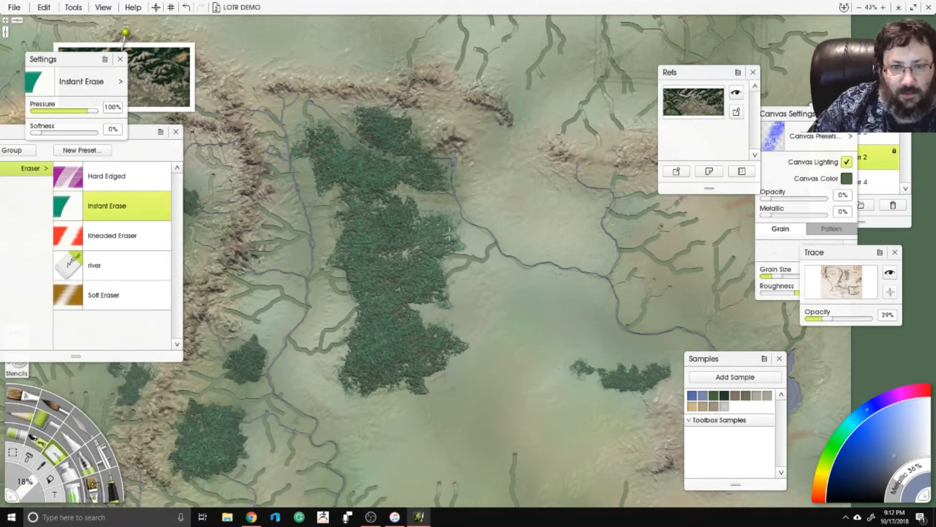
# Erase branching channels along the eastern river, between the large forest's eastern edge and the northern mountain range.
pyautogui.moveTo(449, 235); pyautogui.dragTo(479, 224)
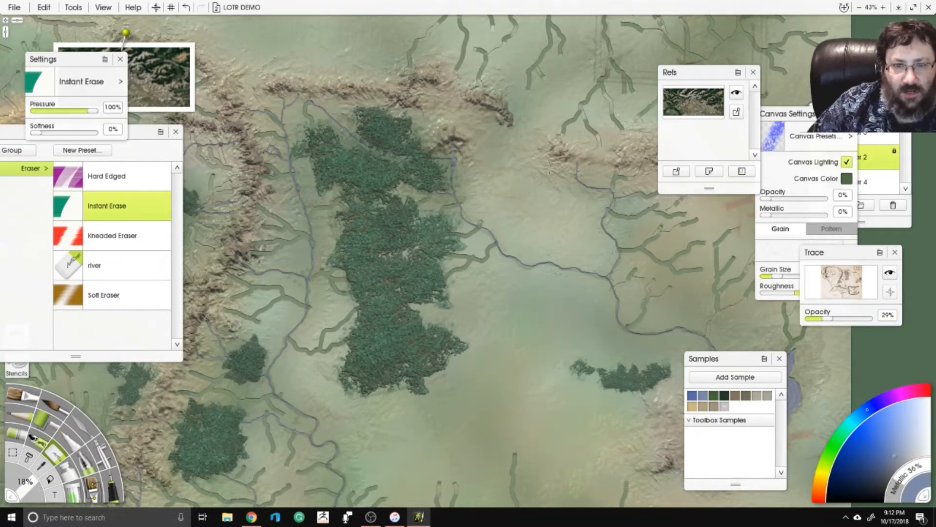
pyautogui.moveTo(549, 168)
pyautogui.mouseDown()
pyautogui.moveTo(560, 187)
pyautogui.moveTo(570, 167)
pyautogui.moveTo(568, 235)
pyautogui.moveTo(554, 249)
pyautogui.mouseUp()
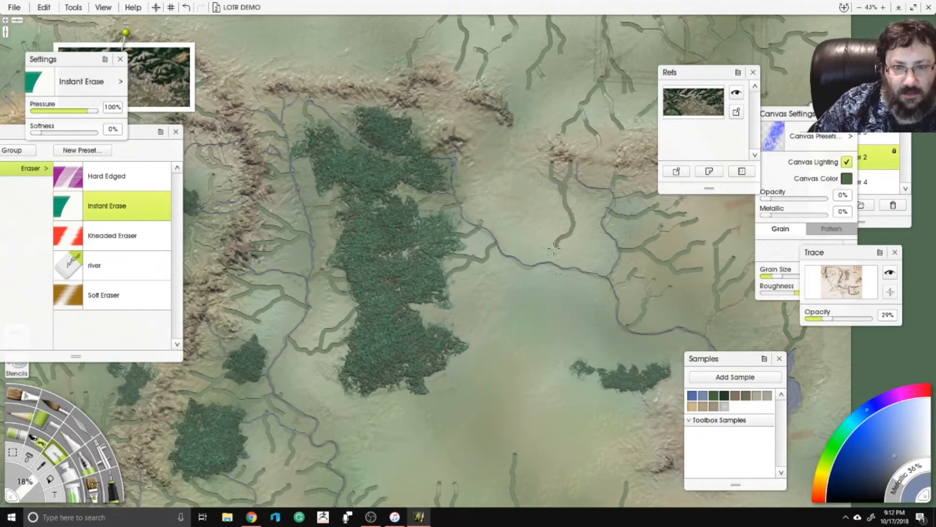
pyautogui.moveTo(614, 378)
pyautogui.mouseDown()
pyautogui.moveTo(579, 281)
pyautogui.moveTo(600, 237)
pyautogui.moveTo(628, 274)
pyautogui.mouseUp()
pyautogui.moveTo(527, 261)
pyautogui.mouseDown()
pyautogui.moveTo(497, 227)
pyautogui.moveTo(509, 178)
pyautogui.moveTo(485, 168)
pyautogui.moveTo(512, 210)
pyautogui.moveTo(536, 182)
pyautogui.moveTo(539, 134)
pyautogui.moveTo(552, 153)
pyautogui.moveTo(551, 176)
pyautogui.mouseUp()
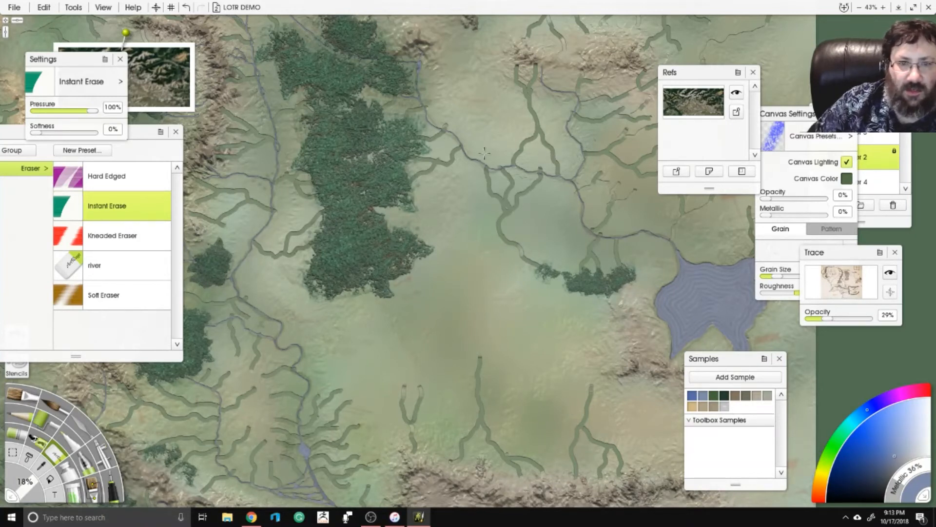
pyautogui.moveTo(470, 158); pyautogui.dragTo(534, 111)
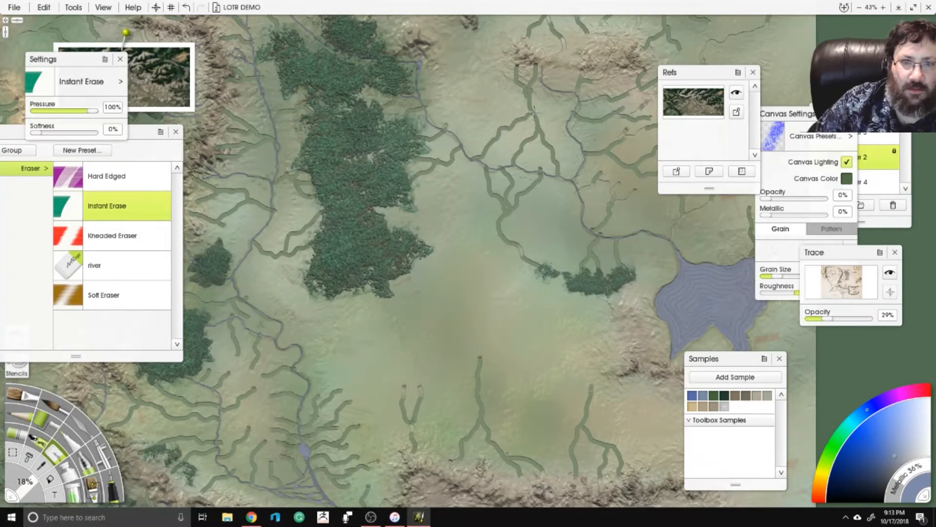
pyautogui.moveTo(432, 120)
pyautogui.mouseDown()
pyautogui.moveTo(468, 85)
pyautogui.moveTo(451, 100)
pyautogui.mouseUp()
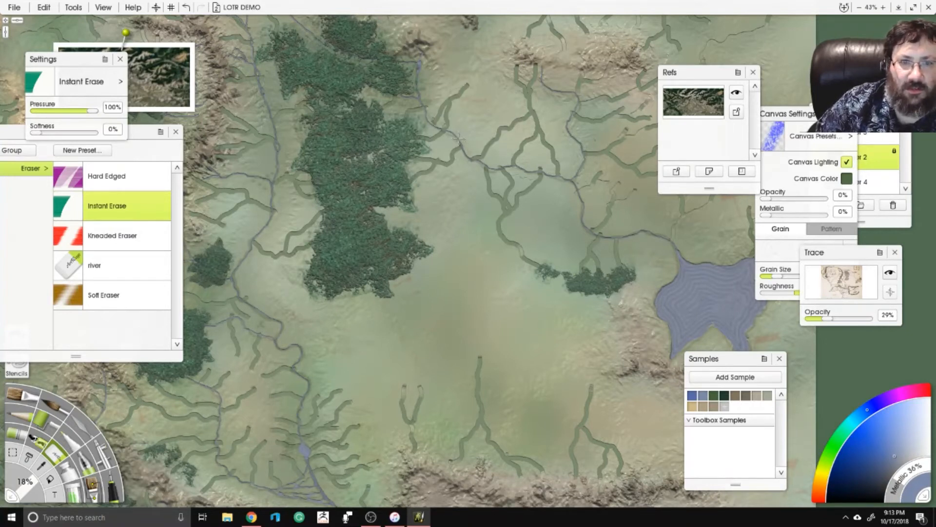
pyautogui.moveTo(458, 139)
pyautogui.mouseDown()
pyautogui.moveTo(492, 108)
pyautogui.moveTo(498, 73)
pyautogui.moveTo(513, 63)
pyautogui.mouseUp()
pyautogui.moveTo(467, 84); pyautogui.dragTo(485, 73)
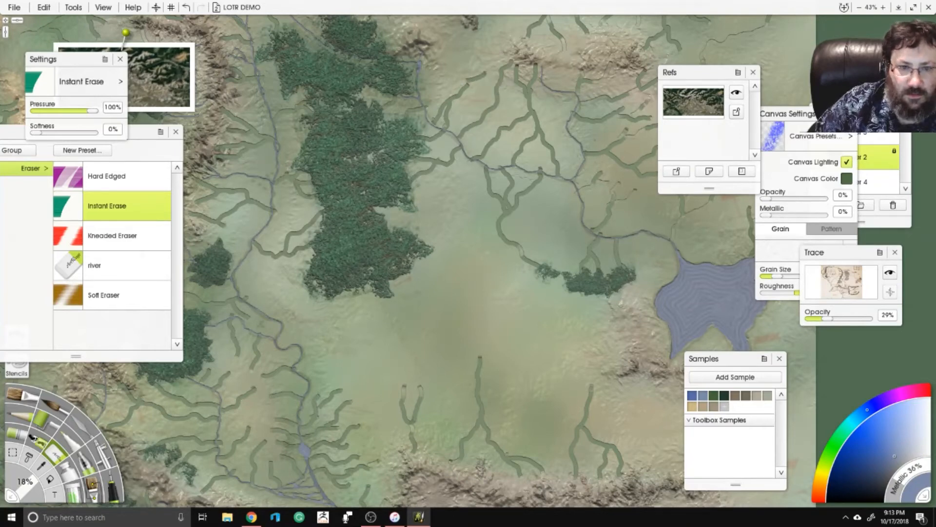
# Erase short channels on the plain south of the small eastern forest and west of the mountains beside the inland sea.
pyautogui.moveTo(428, 252)
pyautogui.mouseDown()
pyautogui.moveTo(413, 244)
pyautogui.moveTo(412, 164)
pyautogui.moveTo(450, 173)
pyautogui.moveTo(480, 148)
pyautogui.moveTo(493, 159)
pyautogui.moveTo(433, 261)
pyautogui.mouseUp()
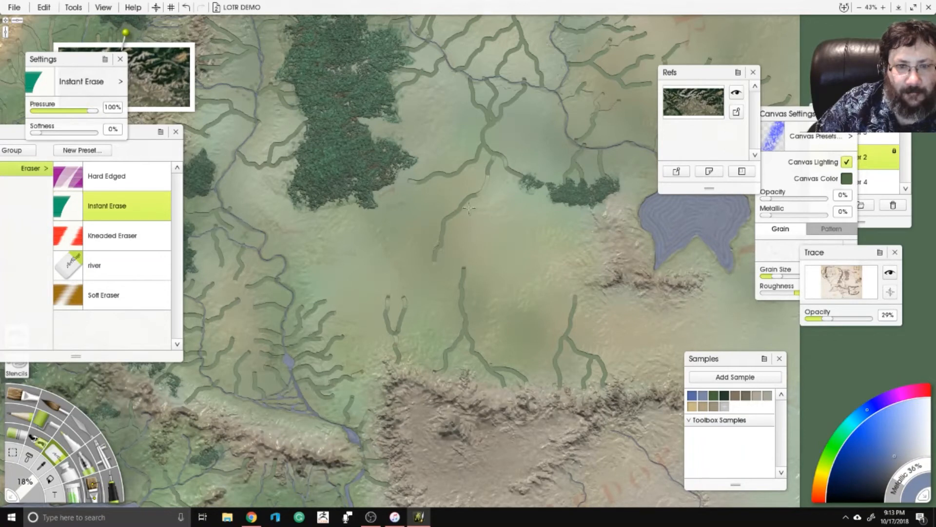
pyautogui.moveTo(469, 208)
pyautogui.mouseDown()
pyautogui.moveTo(480, 257)
pyautogui.moveTo(488, 184)
pyautogui.moveTo(510, 225)
pyautogui.mouseUp()
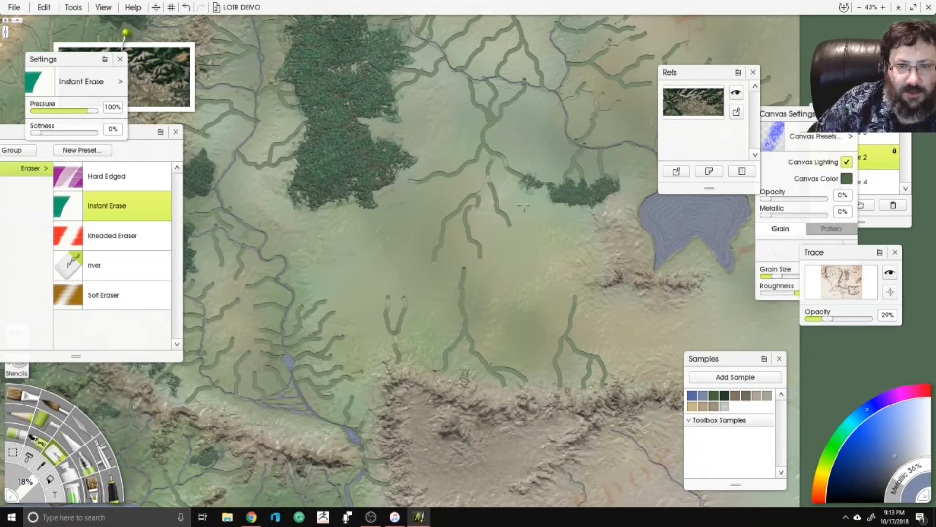
pyautogui.moveTo(518, 178)
pyautogui.mouseDown()
pyautogui.moveTo(521, 207)
pyautogui.moveTo(539, 236)
pyautogui.mouseUp()
pyautogui.moveTo(602, 253)
pyautogui.mouseDown()
pyautogui.moveTo(567, 252)
pyautogui.moveTo(523, 277)
pyautogui.mouseUp()
pyautogui.moveTo(569, 253); pyautogui.dragTo(597, 273)
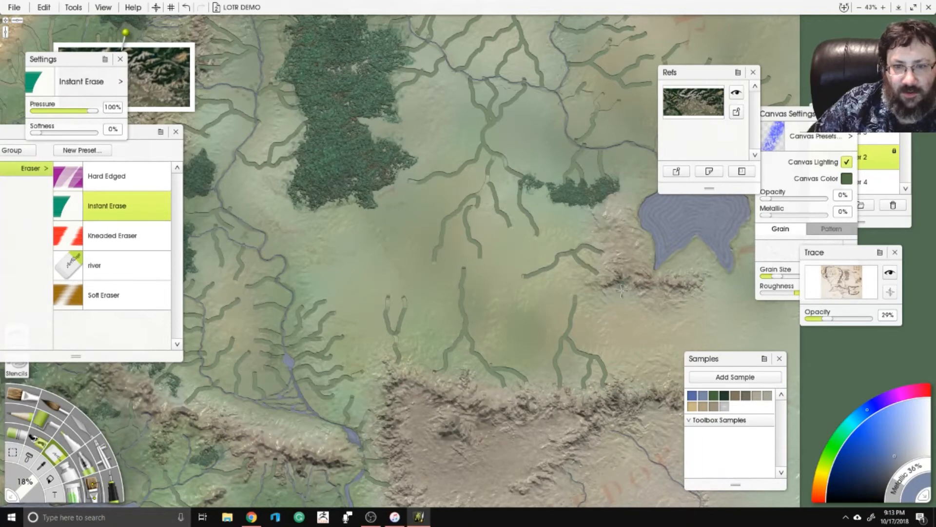
# Erase a long channel across the plain from the inland sea's mountains toward the great river, with side branches to north and south.
pyautogui.moveTo(530, 271)
pyautogui.mouseDown()
pyautogui.moveTo(501, 295)
pyautogui.moveTo(464, 268)
pyautogui.moveTo(342, 264)
pyautogui.moveTo(323, 300)
pyautogui.moveTo(311, 222)
pyautogui.mouseUp()
pyautogui.moveTo(357, 265); pyautogui.dragTo(361, 210)
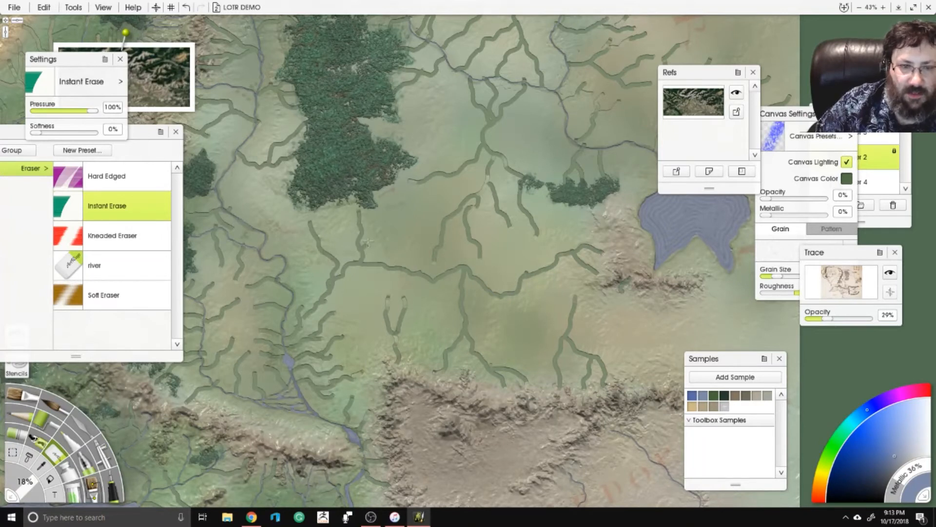
pyautogui.moveTo(364, 246); pyautogui.dragTo(407, 201)
pyautogui.moveTo(435, 174)
pyautogui.mouseDown()
pyautogui.moveTo(399, 179)
pyautogui.moveTo(419, 204)
pyautogui.mouseUp()
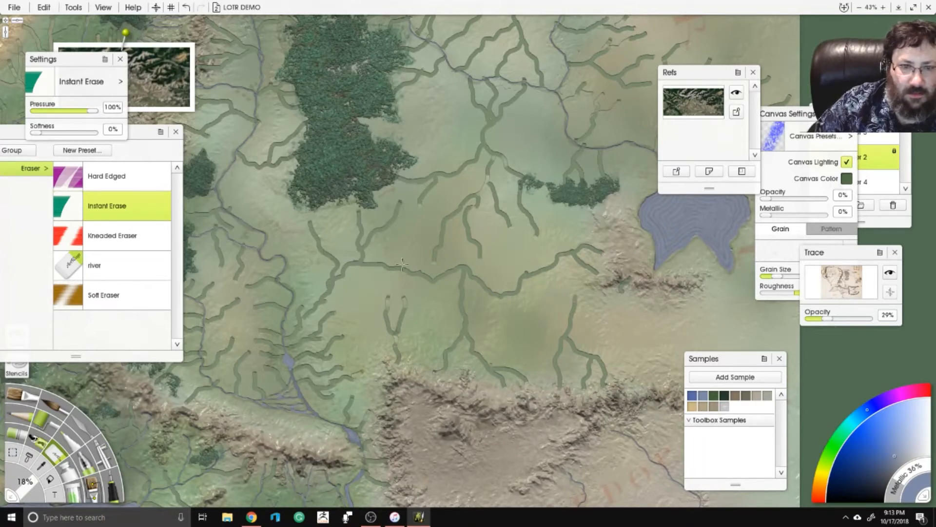
pyautogui.moveTo(406, 266); pyautogui.dragTo(422, 216)
pyautogui.moveTo(429, 280); pyautogui.dragTo(438, 303)
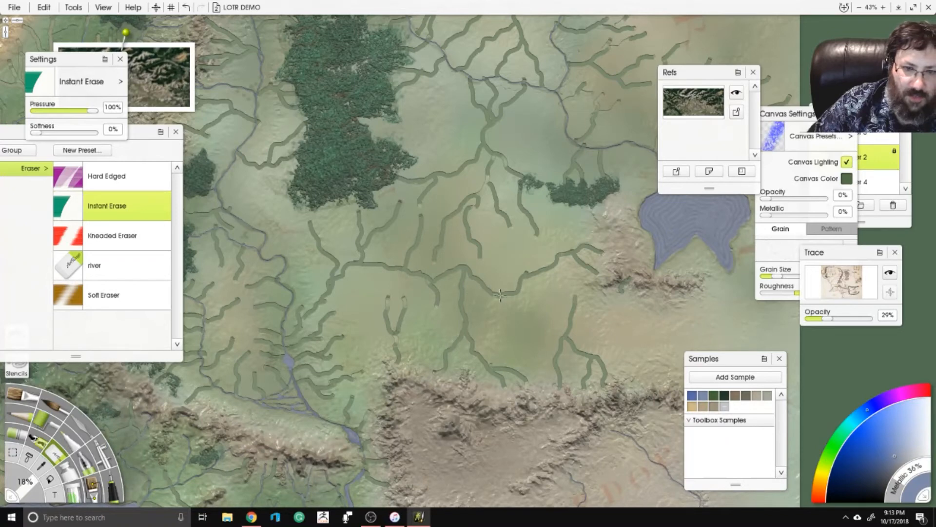
pyautogui.moveTo(500, 294)
pyautogui.mouseDown()
pyautogui.moveTo(509, 330)
pyautogui.moveTo(543, 335)
pyautogui.mouseUp()
pyautogui.moveTo(520, 295); pyautogui.dragTo(507, 241)
pyautogui.moveTo(524, 239); pyautogui.dragTo(520, 268)
# Erase channels south of the inland sea's mountains and from the enclosed brown land's northeastern corner to the eastern map edge.
pyautogui.moveTo(632, 382)
pyautogui.mouseDown()
pyautogui.moveTo(530, 295)
pyautogui.moveTo(559, 268)
pyautogui.moveTo(559, 241)
pyautogui.mouseUp()
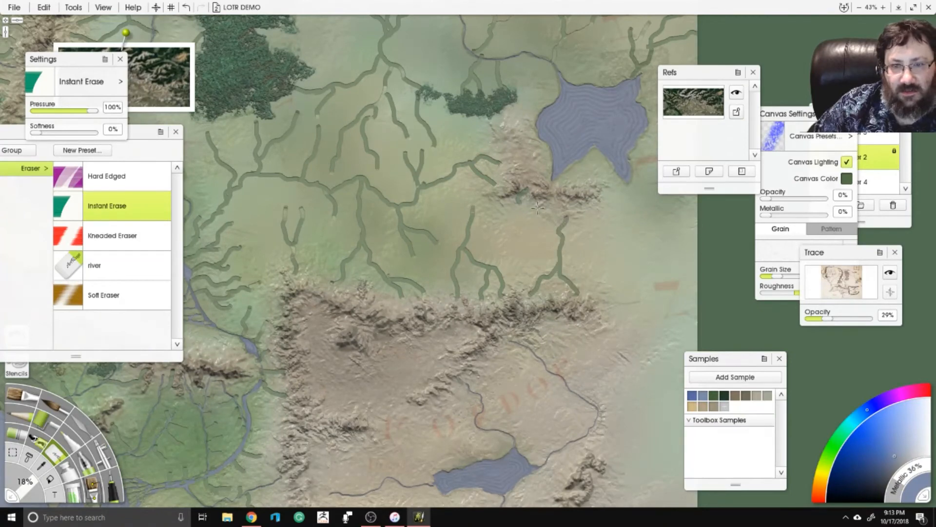
pyautogui.moveTo(538, 205); pyautogui.dragTo(559, 258)
pyautogui.moveTo(590, 289); pyautogui.dragTo(645, 289)
pyautogui.moveTo(616, 299)
pyautogui.mouseDown()
pyautogui.moveTo(601, 320)
pyautogui.moveTo(652, 293)
pyautogui.moveTo(703, 290)
pyautogui.mouseUp()
# Erase channels radiating from the inland sea's shores toward the eastern map edge, the northern plain and the mountains southwest of it.
pyautogui.moveTo(598, 129)
pyautogui.mouseDown()
pyautogui.moveTo(672, 118)
pyautogui.moveTo(549, 268)
pyautogui.mouseUp()
pyautogui.moveTo(579, 323)
pyautogui.mouseDown()
pyautogui.moveTo(615, 349)
pyautogui.moveTo(655, 351)
pyautogui.moveTo(609, 353)
pyautogui.moveTo(643, 379)
pyautogui.mouseUp()
pyautogui.moveTo(603, 267); pyautogui.dragTo(652, 286)
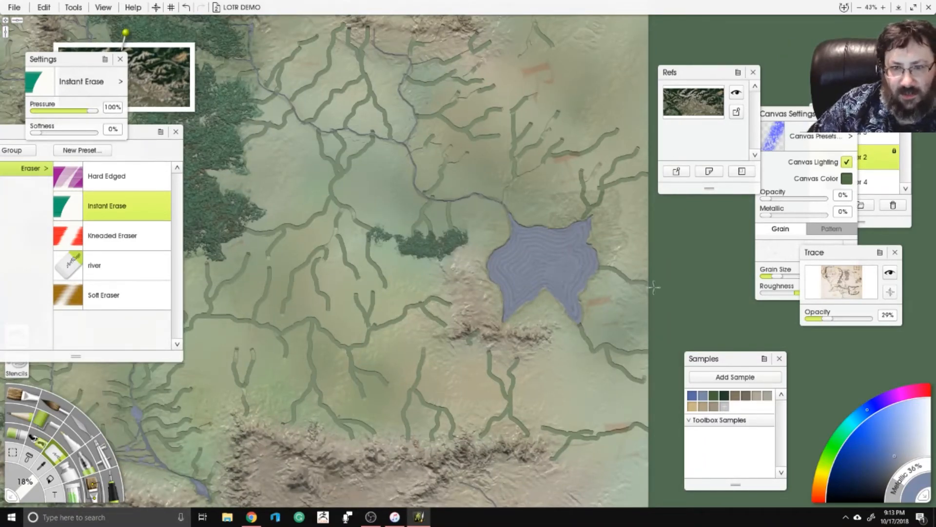
pyautogui.moveTo(652, 246); pyautogui.dragTo(606, 266)
pyautogui.moveTo(589, 231); pyautogui.dragTo(636, 209)
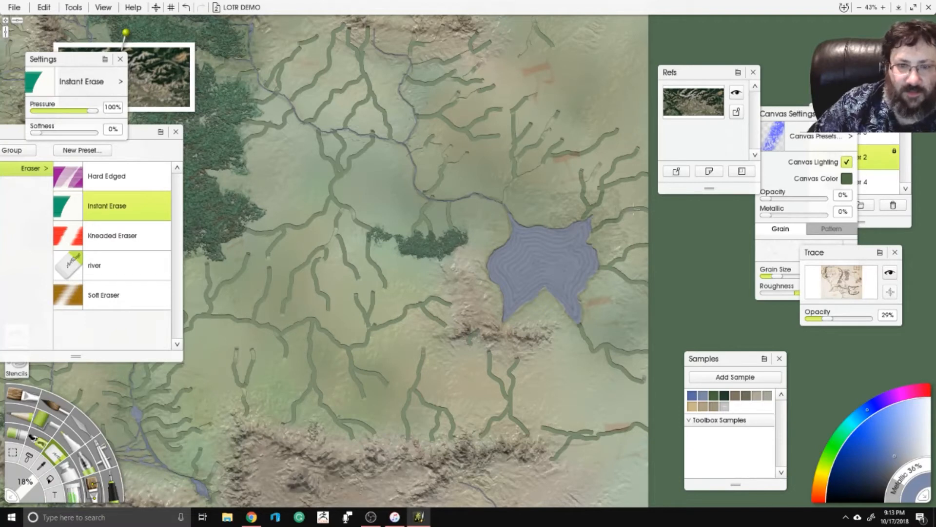
pyautogui.moveTo(535, 231)
pyautogui.mouseDown()
pyautogui.moveTo(539, 191)
pyautogui.moveTo(488, 226)
pyautogui.moveTo(472, 225)
pyautogui.mouseUp()
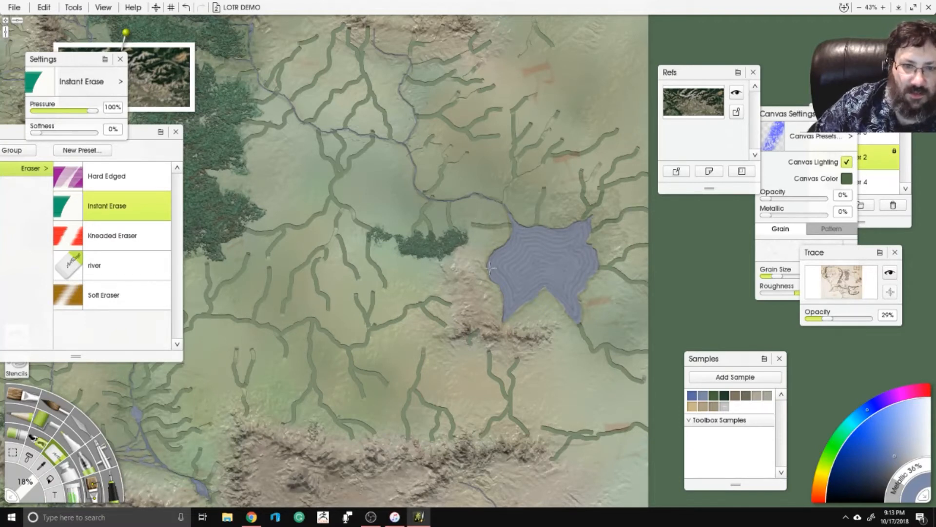
pyautogui.moveTo(494, 267)
pyautogui.mouseDown()
pyautogui.moveTo(468, 283)
pyautogui.moveTo(479, 311)
pyautogui.moveTo(527, 334)
pyautogui.mouseUp()
pyautogui.moveTo(538, 290); pyautogui.dragTo(545, 326)
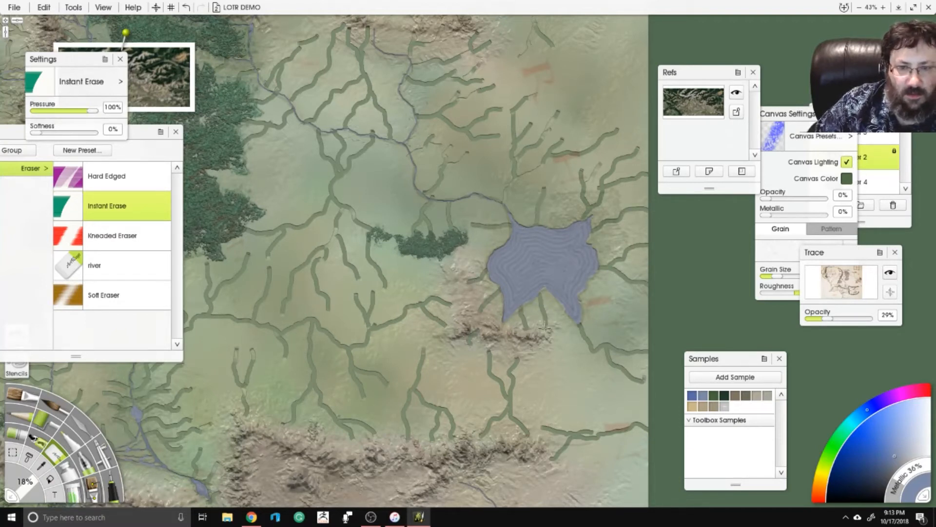
# Examine the carved channel network across the whole map, from the western coast to the inland sea.
pyautogui.scroll(-6, 526, 250)
pyautogui.moveTo(439, 273); pyautogui.dragTo(525, 272)
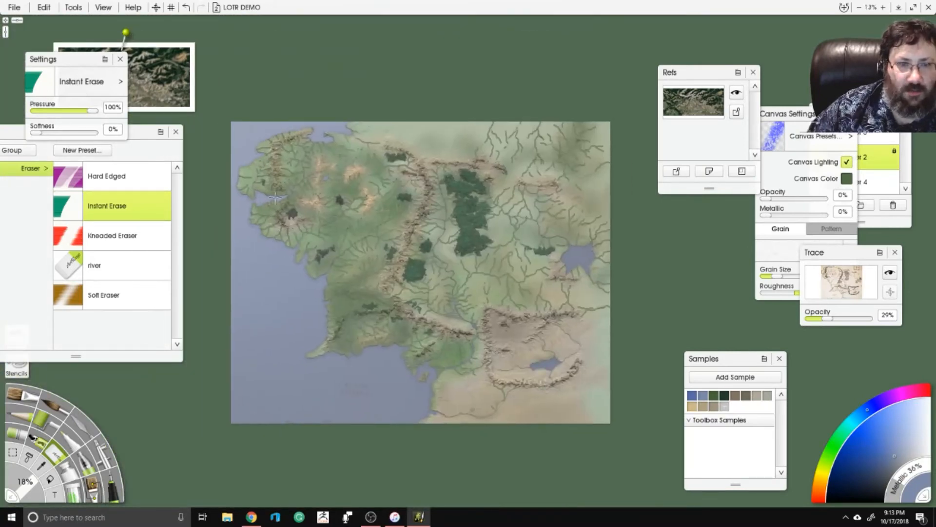
pyautogui.scroll(3, 525, 272)
pyautogui.moveTo(293, 222); pyautogui.dragTo(423, 368)
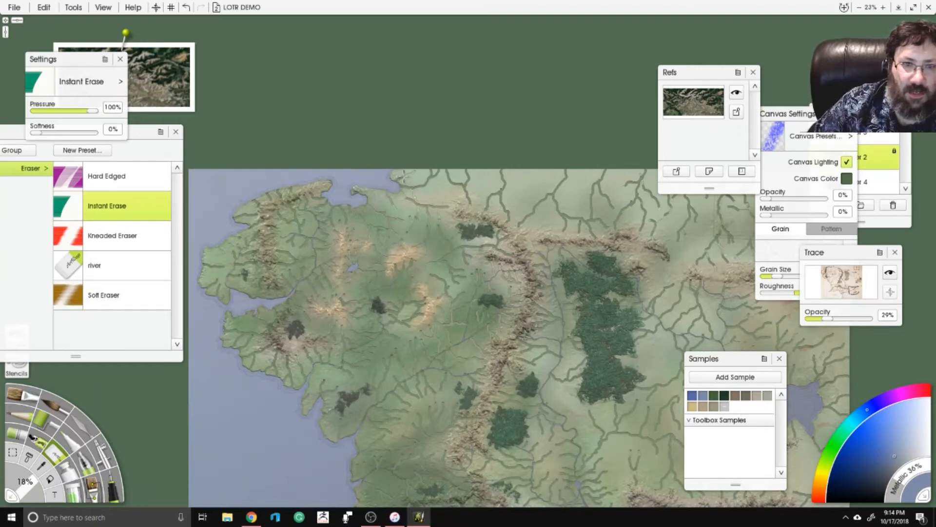
pyautogui.moveTo(472, 395); pyautogui.dragTo(425, 193)
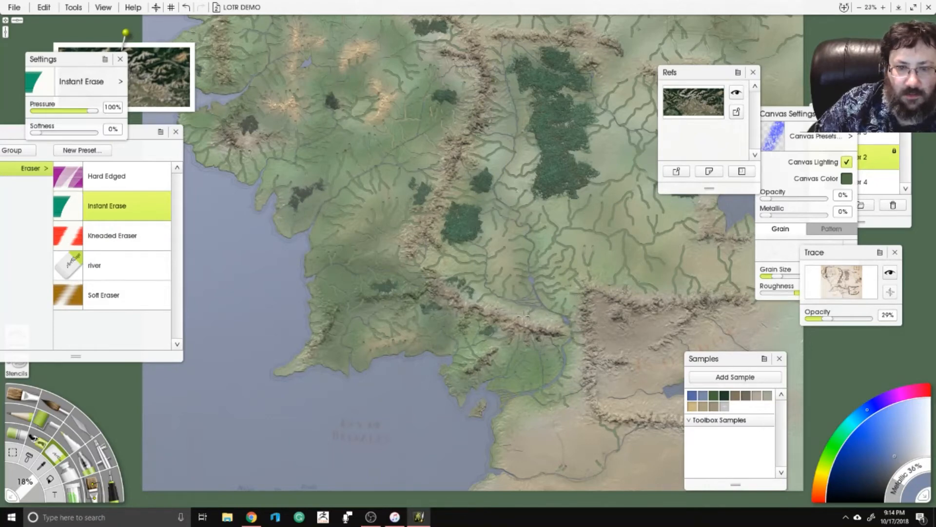
pyautogui.moveTo(379, 261); pyautogui.dragTo(389, 396)
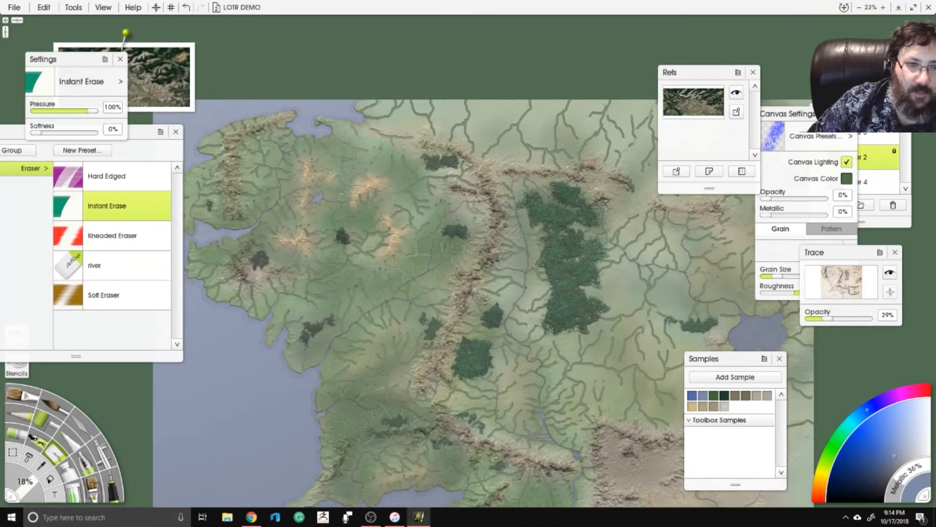
pyautogui.moveTo(365, 207); pyautogui.dragTo(415, 213)
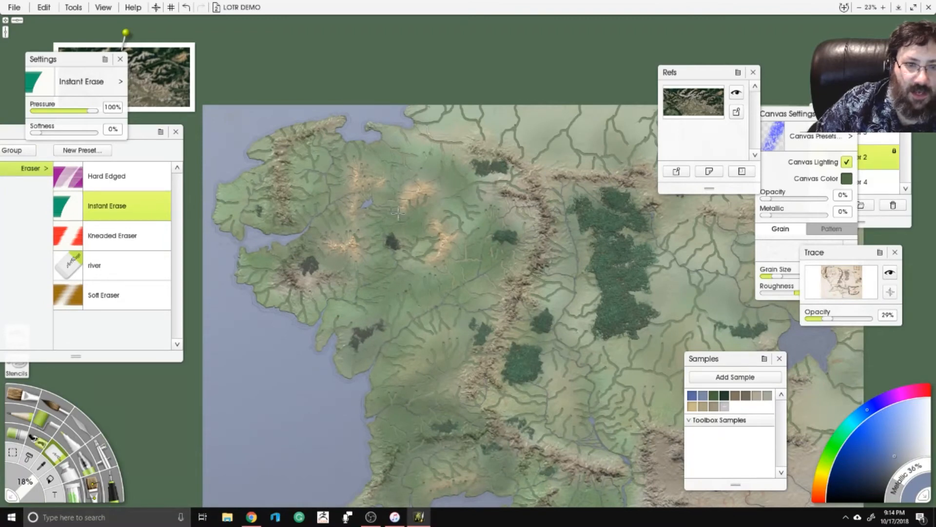
pyautogui.moveTo(415, 197); pyautogui.dragTo(219, 81)
pyautogui.scroll(5, 333, 223)
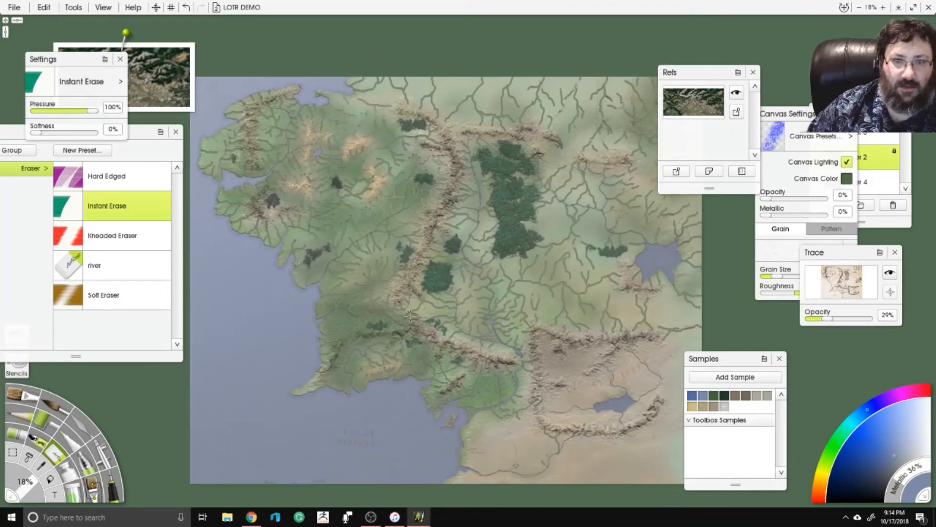
pyautogui.scroll(-1, 333, 223)
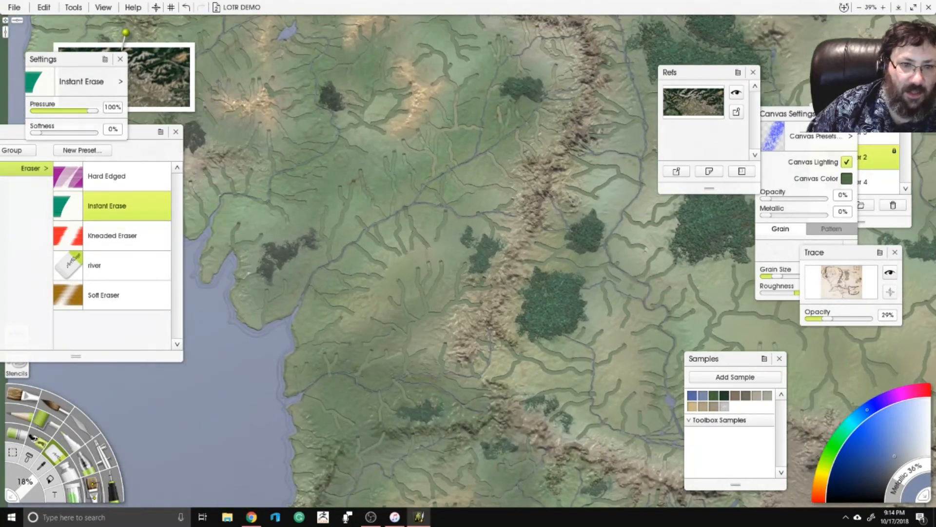
# Choose the Instant Blur palette knife and set its pressure to 30%, softness to 30% and tool size to 150%.
pyautogui.click(84, 420)
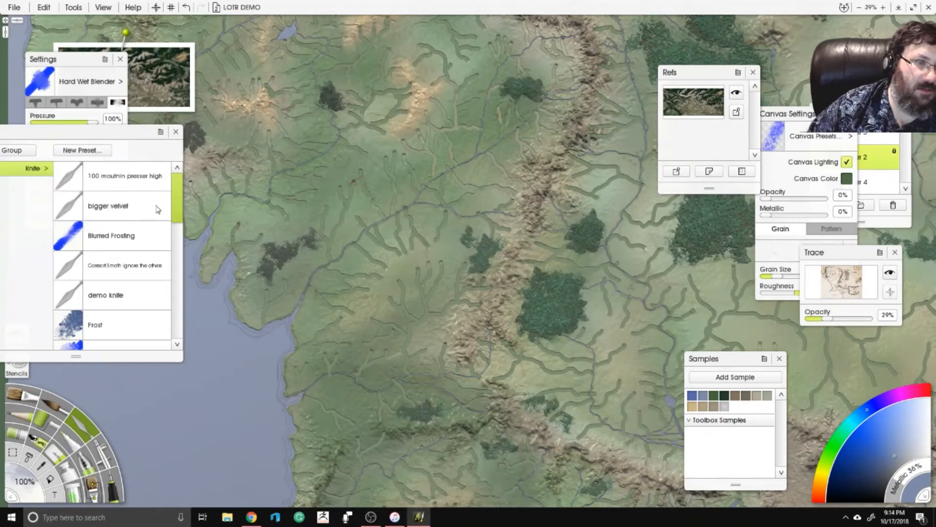
pyautogui.scroll(-5, 177, 186)
pyautogui.click(120, 304)
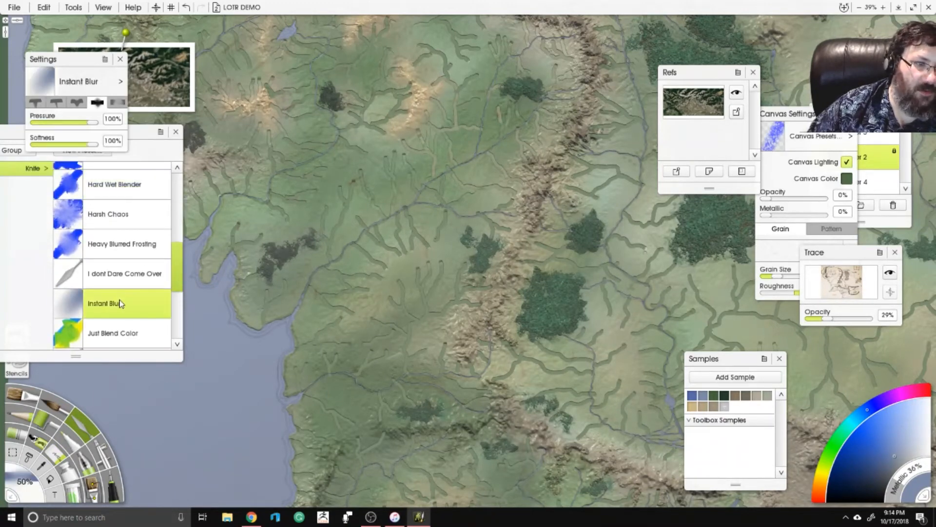
pyautogui.click(43, 122)
pyautogui.click(48, 145)
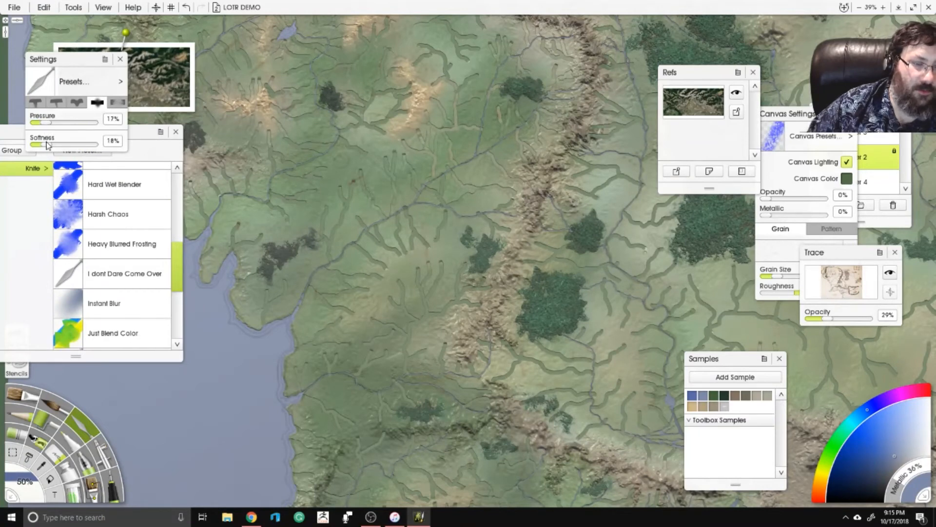
pyautogui.scroll(5, 520, 239)
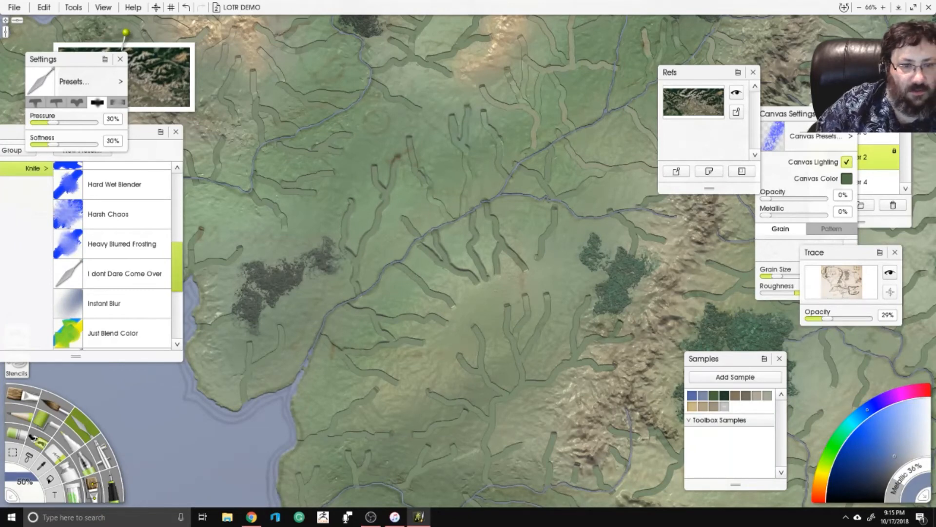
pyautogui.click(19, 484)
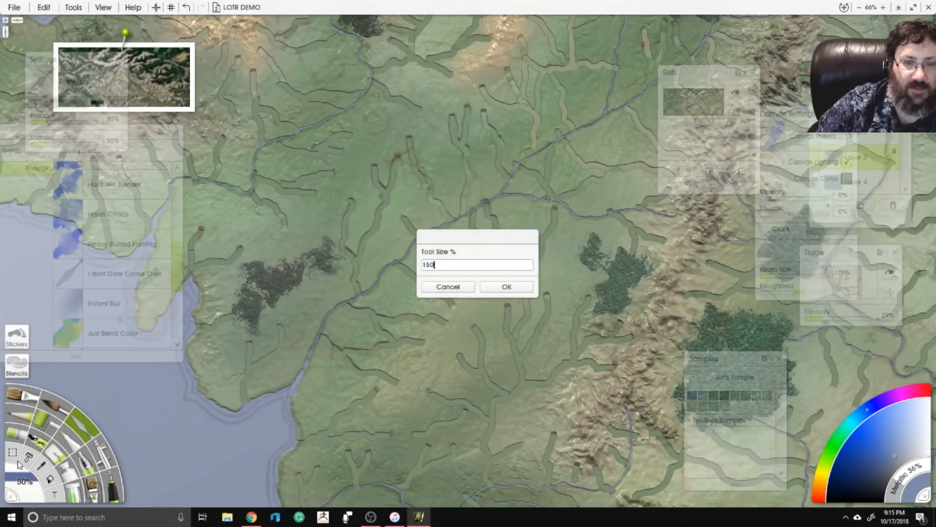
pyautogui.press('Return')
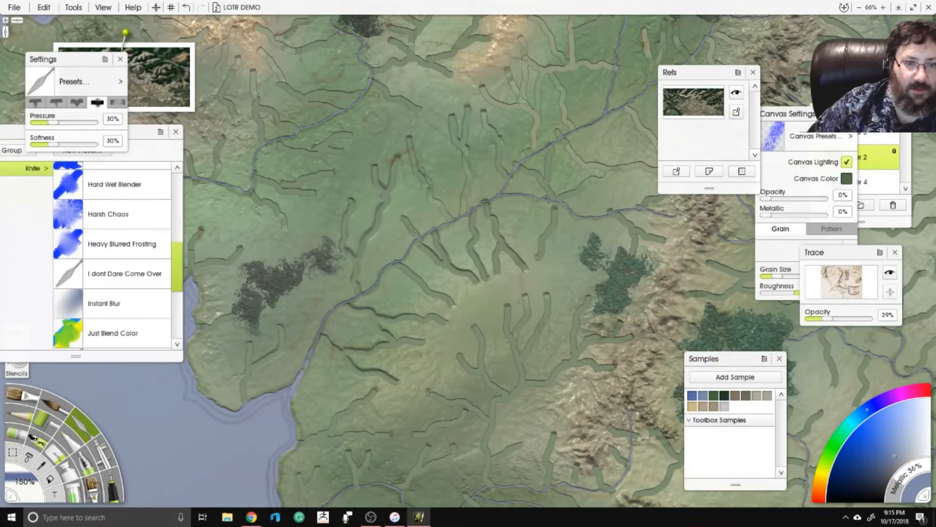
# Blur the carved channels around the river between the dark coastal wood and the central mountain range.
pyautogui.moveTo(305, 328); pyautogui.dragTo(276, 353)
pyautogui.moveTo(467, 315); pyautogui.dragTo(406, 415)
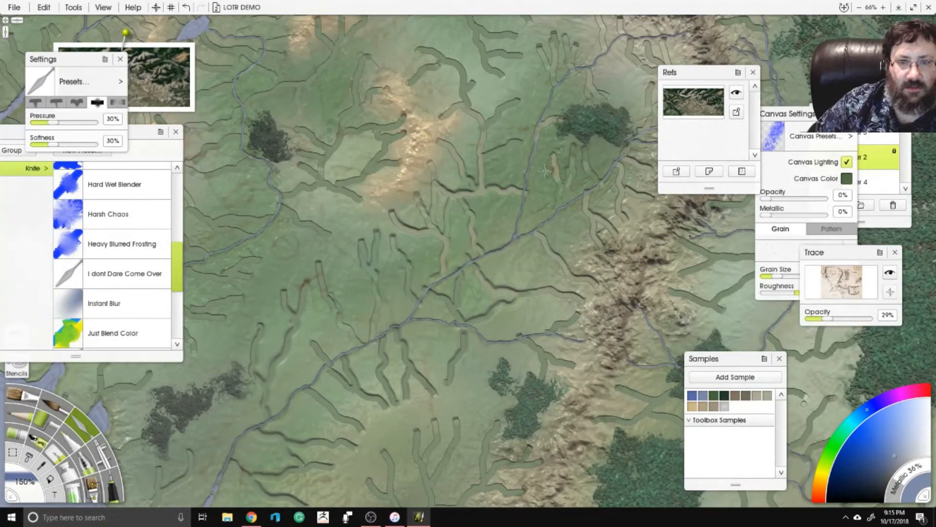
pyautogui.moveTo(416, 214); pyautogui.dragTo(514, 308)
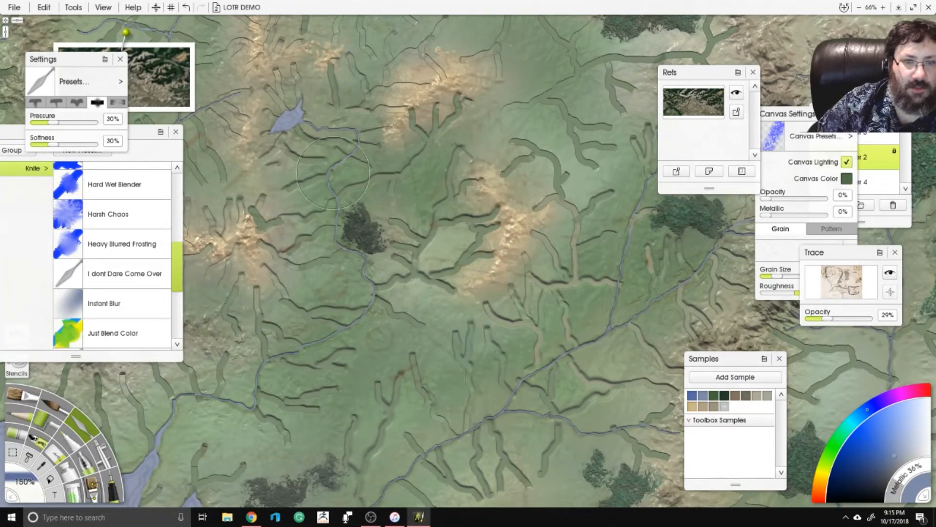
# Blur the carved channels around the small lake and the orange hills in the northwestern lands.
pyautogui.moveTo(390, 150); pyautogui.dragTo(417, 242)
pyautogui.moveTo(205, 225)
pyautogui.mouseDown()
pyautogui.moveTo(79, 342)
pyautogui.moveTo(153, 244)
pyautogui.moveTo(190, 168)
pyautogui.moveTo(125, 145)
pyautogui.moveTo(107, 189)
pyautogui.moveTo(151, 130)
pyautogui.mouseUp()
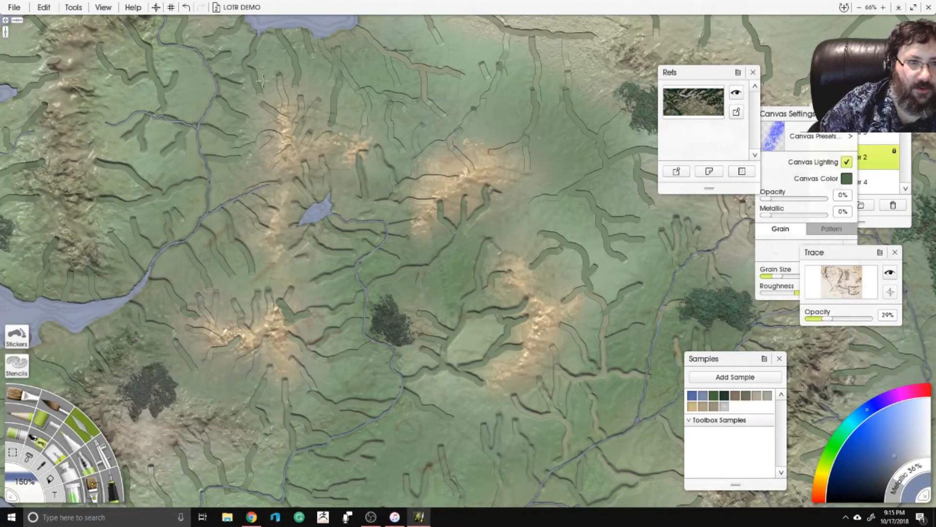
pyautogui.moveTo(264, 81)
pyautogui.mouseDown()
pyautogui.moveTo(299, 161)
pyautogui.moveTo(374, 69)
pyautogui.moveTo(360, 66)
pyautogui.moveTo(407, 143)
pyautogui.moveTo(482, 150)
pyautogui.moveTo(391, 227)
pyautogui.mouseUp()
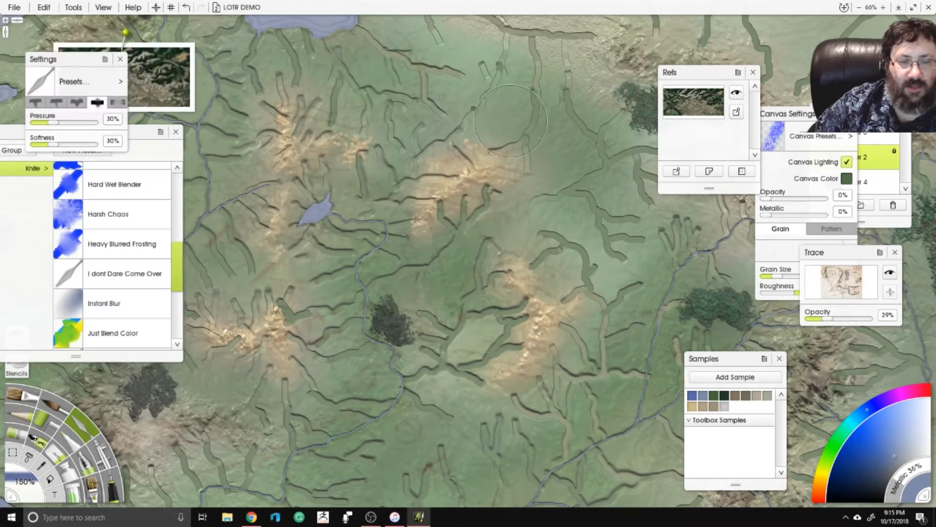
pyautogui.moveTo(511, 121)
pyautogui.mouseDown()
pyautogui.moveTo(454, 288)
pyautogui.moveTo(419, 171)
pyautogui.moveTo(476, 160)
pyautogui.moveTo(593, 179)
pyautogui.moveTo(483, 198)
pyautogui.moveTo(546, 287)
pyautogui.moveTo(507, 351)
pyautogui.moveTo(556, 296)
pyautogui.mouseUp()
pyautogui.moveTo(482, 281)
pyautogui.mouseDown()
pyautogui.moveTo(365, 169)
pyautogui.moveTo(580, 214)
pyautogui.moveTo(400, 282)
pyautogui.mouseUp()
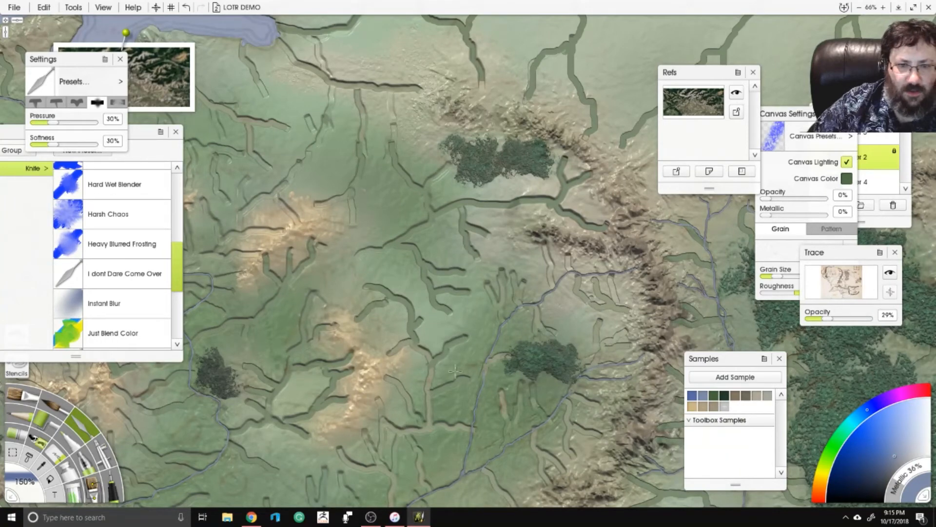
# Hide the tracing image over the map by setting its opacity to 0%.
pyautogui.moveTo(571, 376)
pyautogui.mouseDown()
pyautogui.moveTo(607, 281)
pyautogui.moveTo(563, 350)
pyautogui.mouseUp()
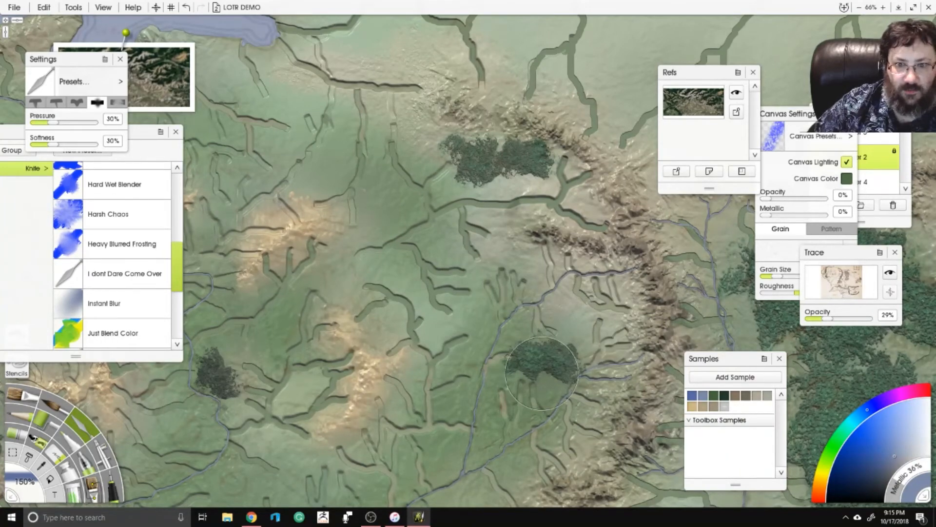
pyautogui.moveTo(572, 432); pyautogui.dragTo(582, 235)
pyautogui.moveTo(380, 370); pyautogui.dragTo(630, 274)
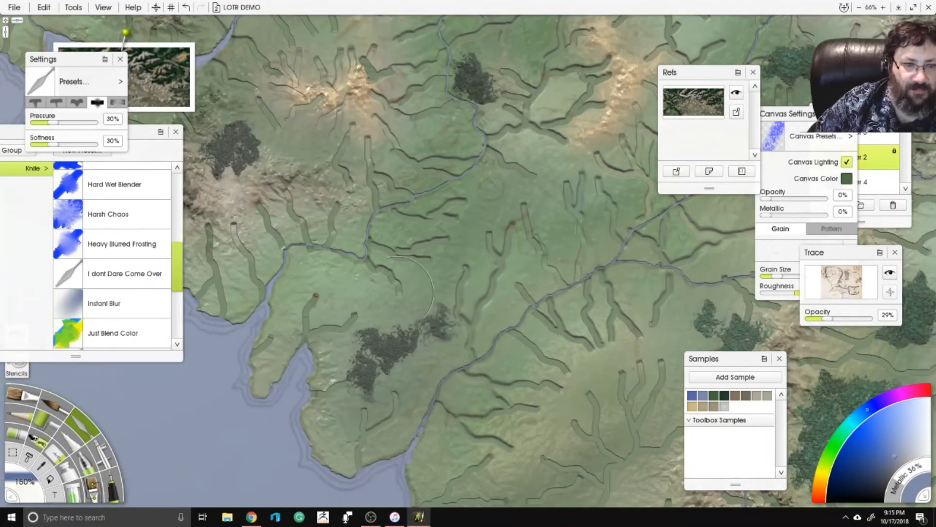
pyautogui.moveTo(317, 332); pyautogui.dragTo(294, 329)
pyautogui.moveTo(385, 435); pyautogui.dragTo(551, 431)
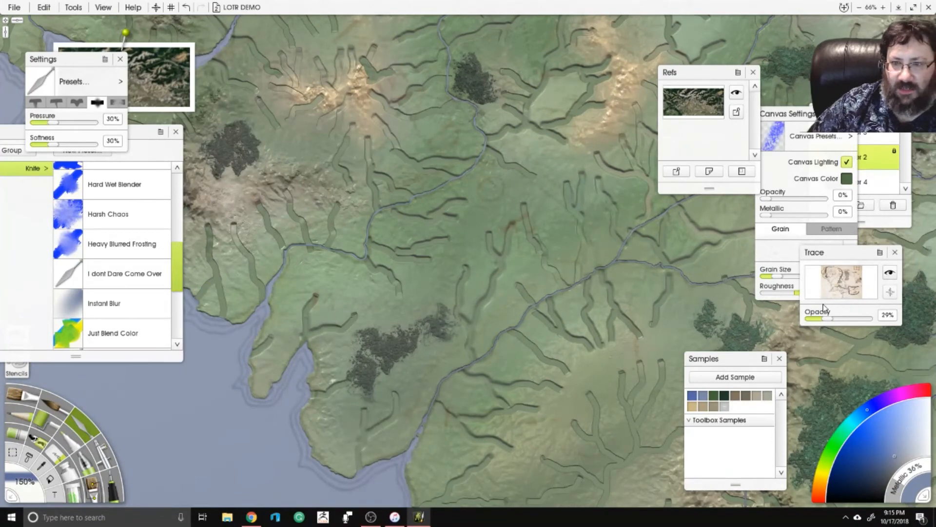
pyautogui.moveTo(815, 323); pyautogui.dragTo(798, 325)
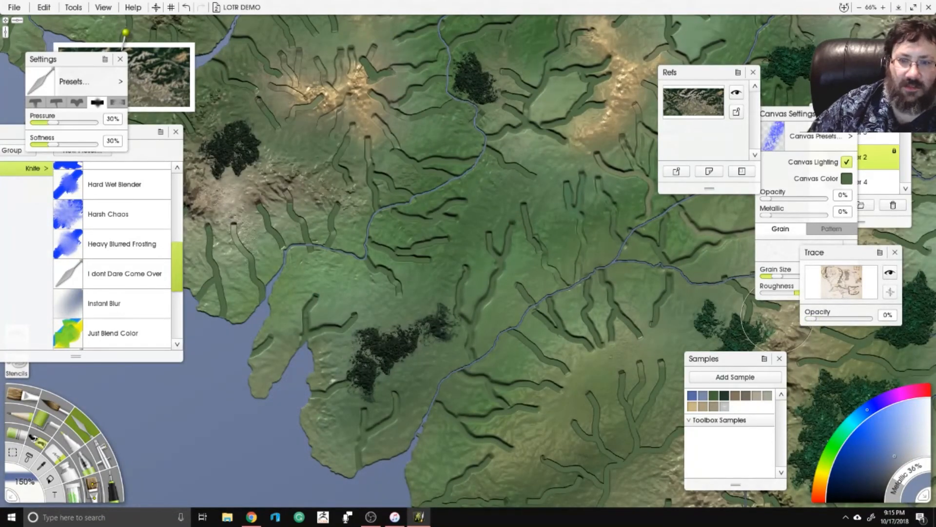
# Check the whole map without the tracing image, and set the tracing opacity to 17%.
pyautogui.scroll(-5, 366, 178)
pyautogui.moveTo(328, 240); pyautogui.dragTo(286, 249)
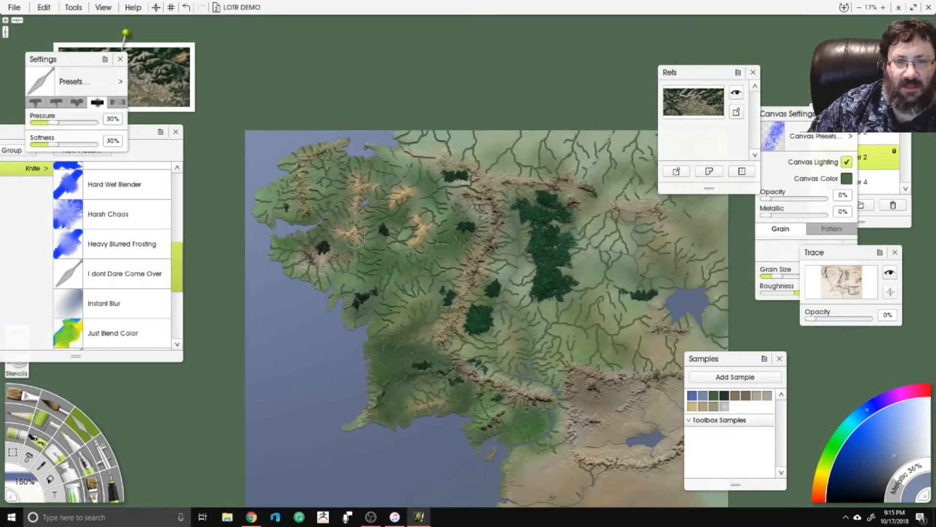
pyautogui.scroll(5, 634, 343)
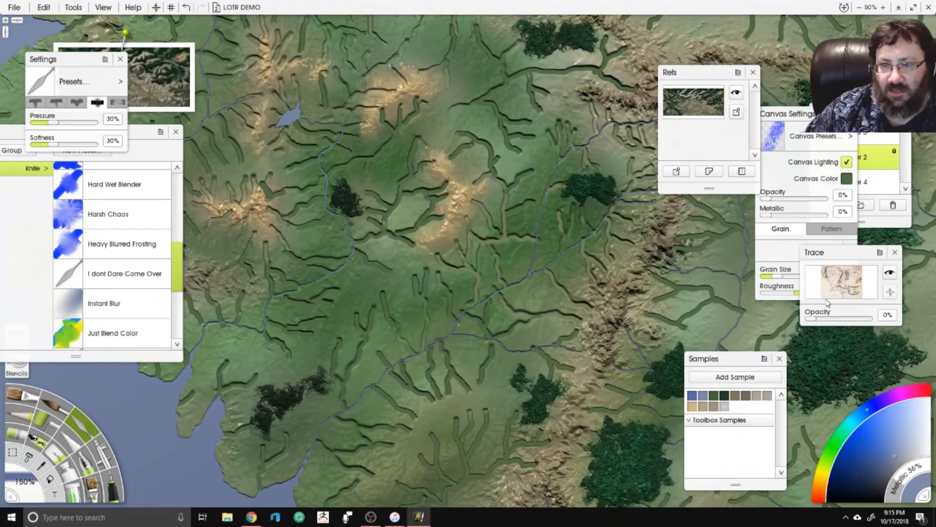
pyautogui.click(814, 322)
# Examine the carved channels from the western coast past the southern range and large eastern forest to the northern edge.
pyautogui.moveTo(300, 251); pyautogui.dragTo(462, 274)
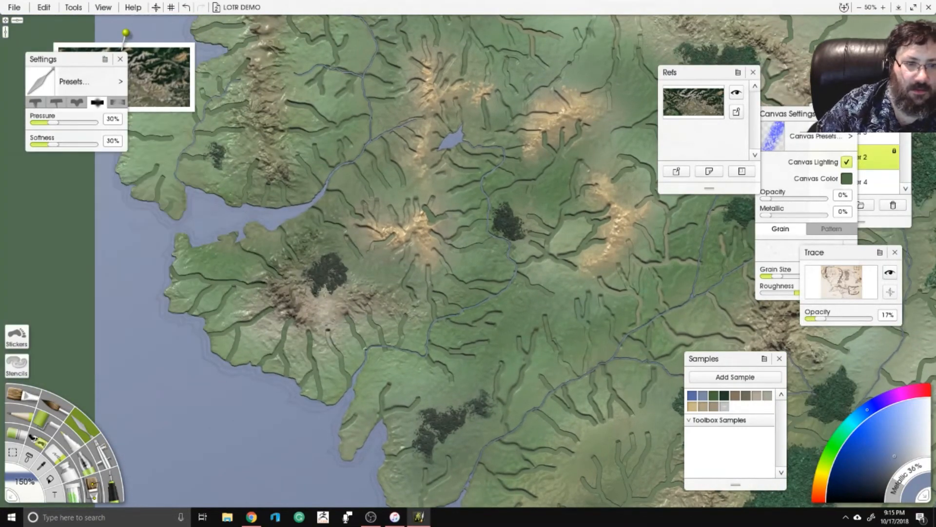
pyautogui.moveTo(589, 320); pyautogui.dragTo(494, 242)
pyautogui.moveTo(607, 226); pyautogui.dragTo(517, 170)
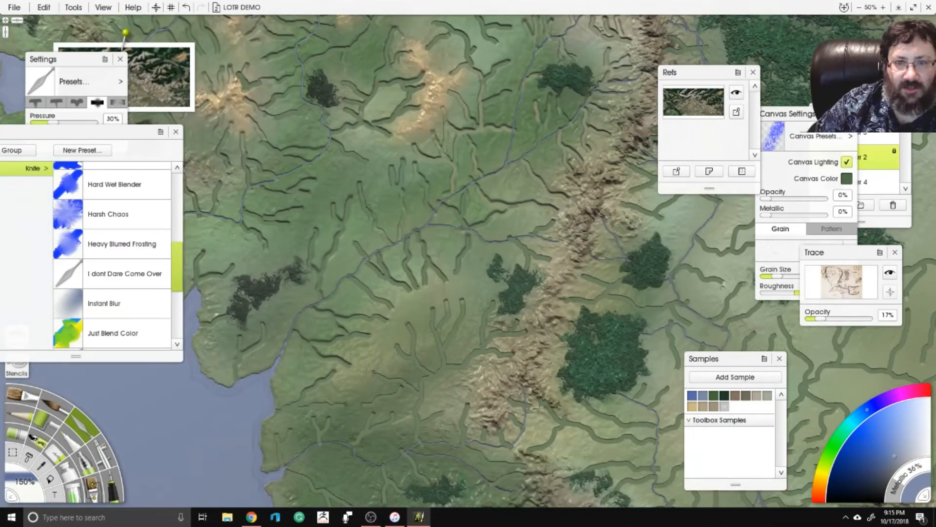
pyautogui.moveTo(566, 291); pyautogui.dragTo(603, 114)
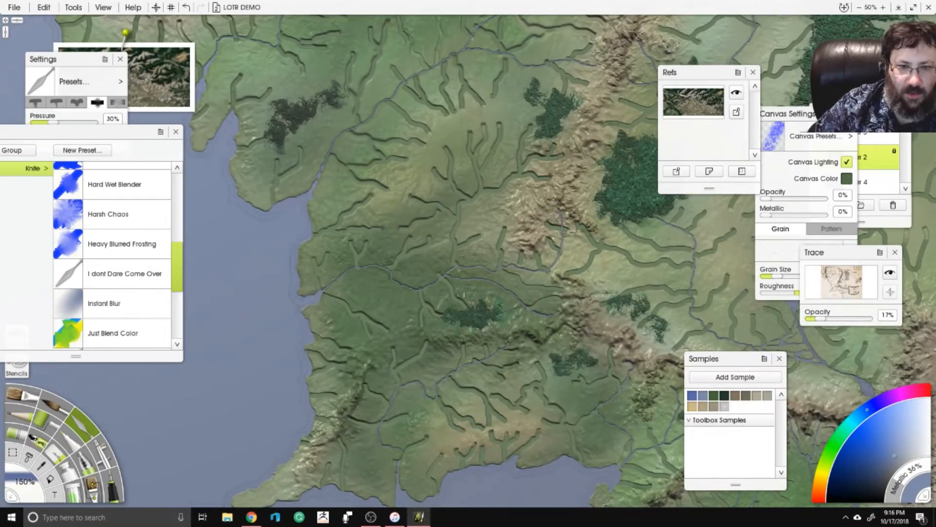
pyautogui.moveTo(464, 294); pyautogui.dragTo(327, 190)
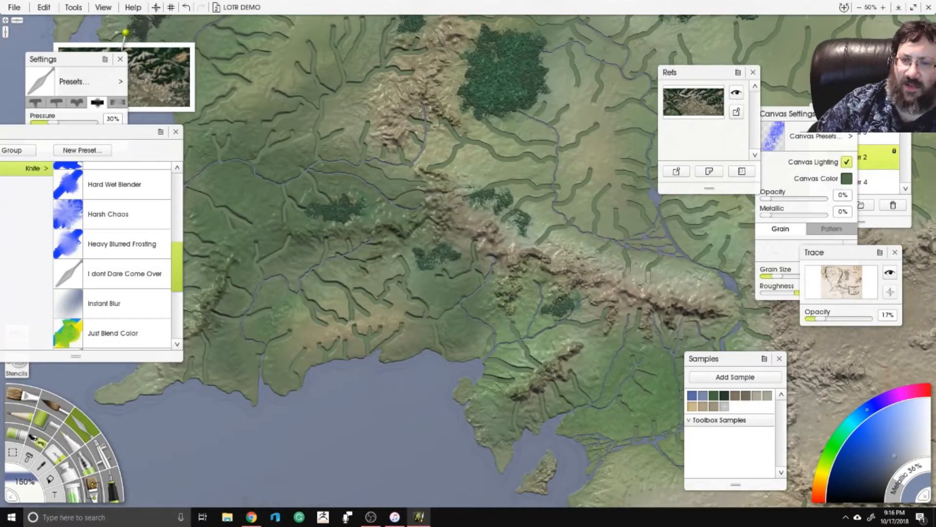
pyautogui.moveTo(692, 195)
pyautogui.mouseDown()
pyautogui.moveTo(574, 299)
pyautogui.moveTo(586, 309)
pyautogui.moveTo(648, 146)
pyautogui.moveTo(714, 232)
pyautogui.moveTo(792, 263)
pyautogui.mouseUp()
pyautogui.moveTo(713, 233); pyautogui.dragTo(548, 346)
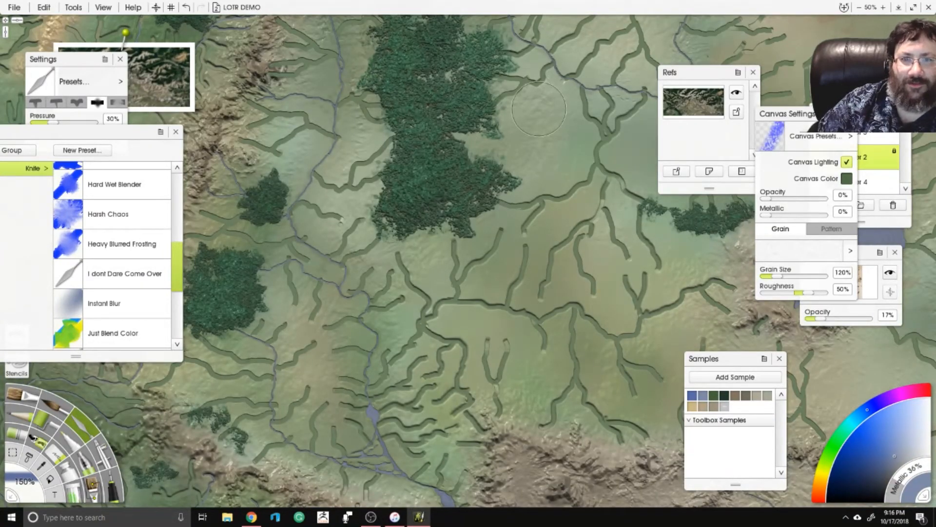
pyautogui.moveTo(546, 201); pyautogui.dragTo(317, 313)
pyautogui.moveTo(448, 240)
pyautogui.mouseDown()
pyautogui.moveTo(544, 275)
pyautogui.moveTo(668, 280)
pyautogui.moveTo(599, 244)
pyautogui.moveTo(713, 363)
pyautogui.moveTo(733, 304)
pyautogui.moveTo(734, 209)
pyautogui.mouseUp()
pyautogui.moveTo(554, 212)
pyautogui.mouseDown()
pyautogui.moveTo(567, 241)
pyautogui.moveTo(708, 295)
pyautogui.moveTo(739, 332)
pyautogui.mouseUp()
pyautogui.moveTo(413, 88); pyautogui.dragTo(544, 332)
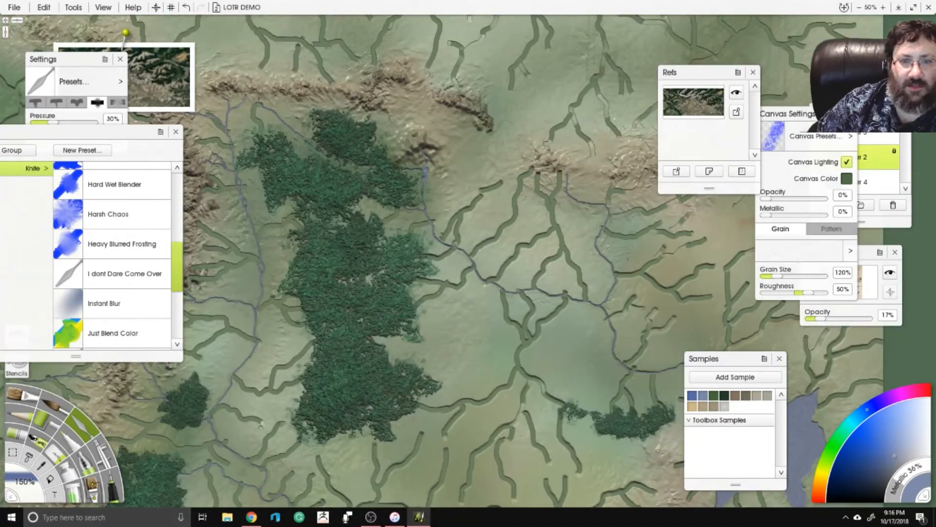
pyautogui.moveTo(520, 79); pyautogui.dragTo(483, 256)
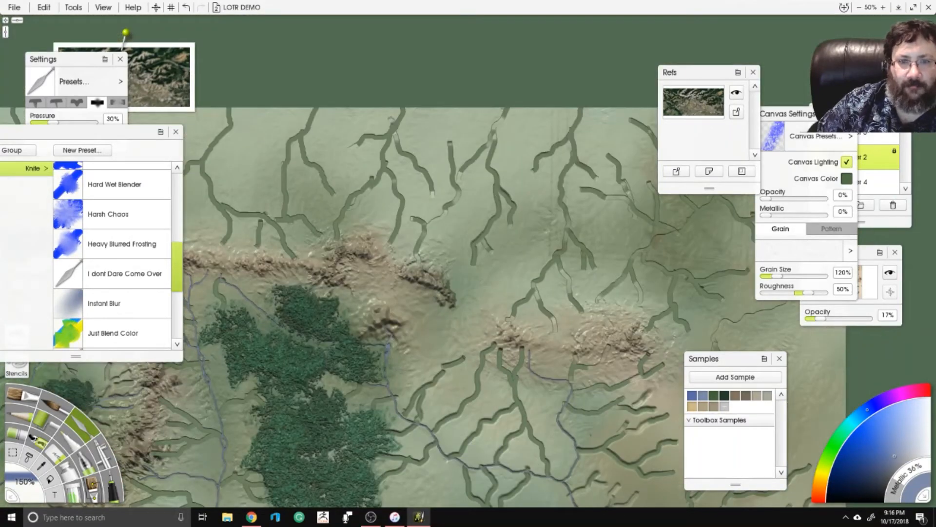
pyautogui.moveTo(498, 117)
pyautogui.mouseDown()
pyautogui.moveTo(542, 267)
pyautogui.moveTo(692, 273)
pyautogui.moveTo(703, 203)
pyautogui.moveTo(744, 146)
pyautogui.mouseUp()
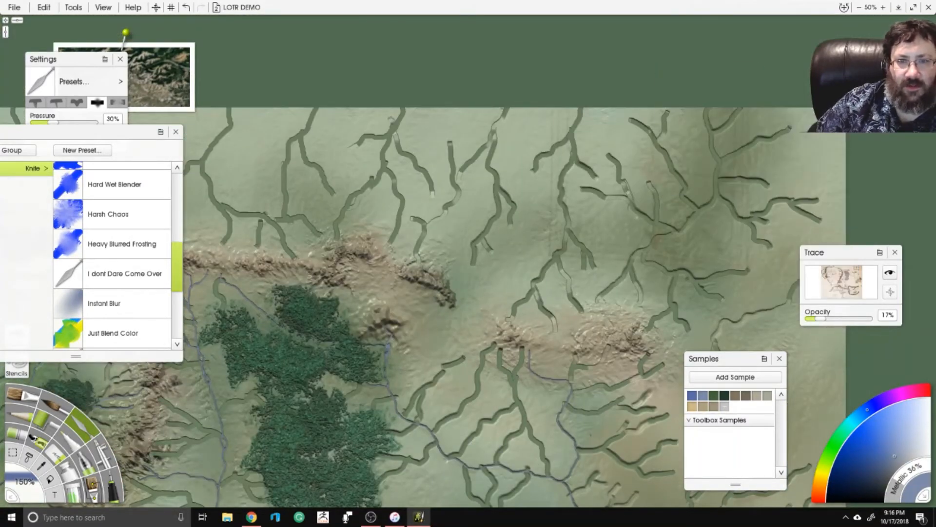
pyautogui.moveTo(254, 169); pyautogui.dragTo(547, 219)
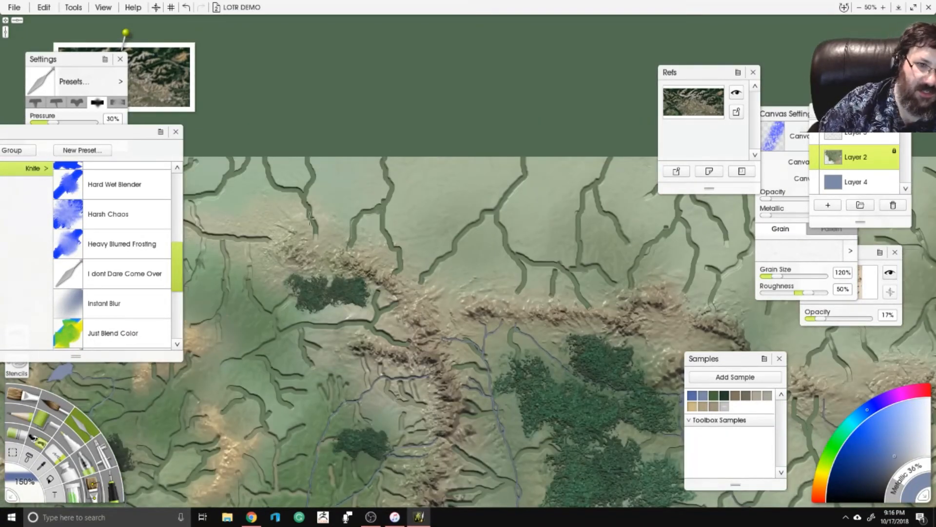
pyautogui.moveTo(239, 387)
pyautogui.mouseDown()
pyautogui.moveTo(439, 277)
pyautogui.moveTo(457, 178)
pyautogui.mouseUp()
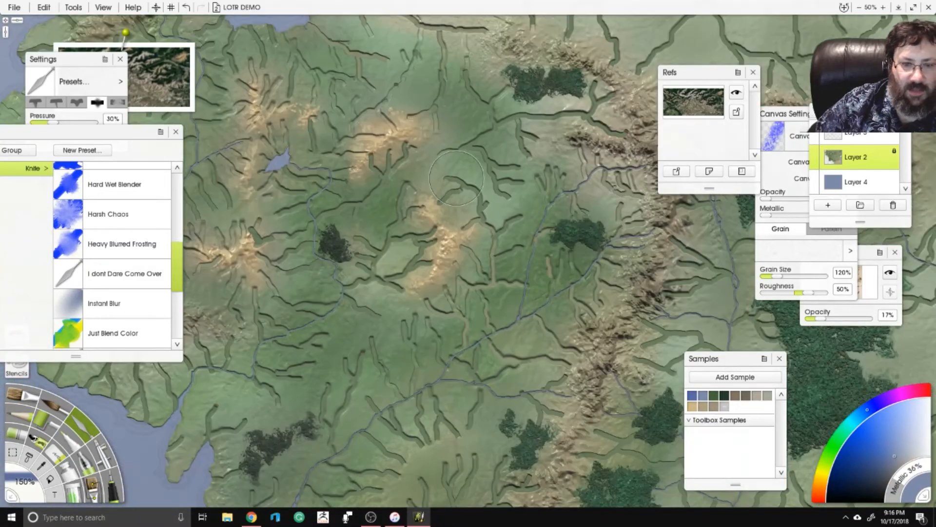
# Compare the channel network at full-map scale and up close along the central mountains, southern river delta and western coast.
pyautogui.scroll(-5, 457, 178)
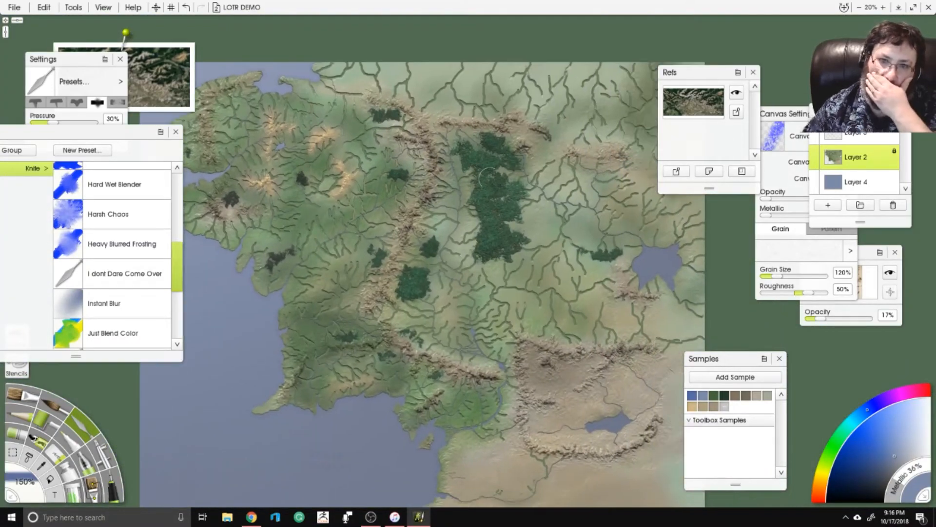
pyautogui.scroll(2, 428, 215)
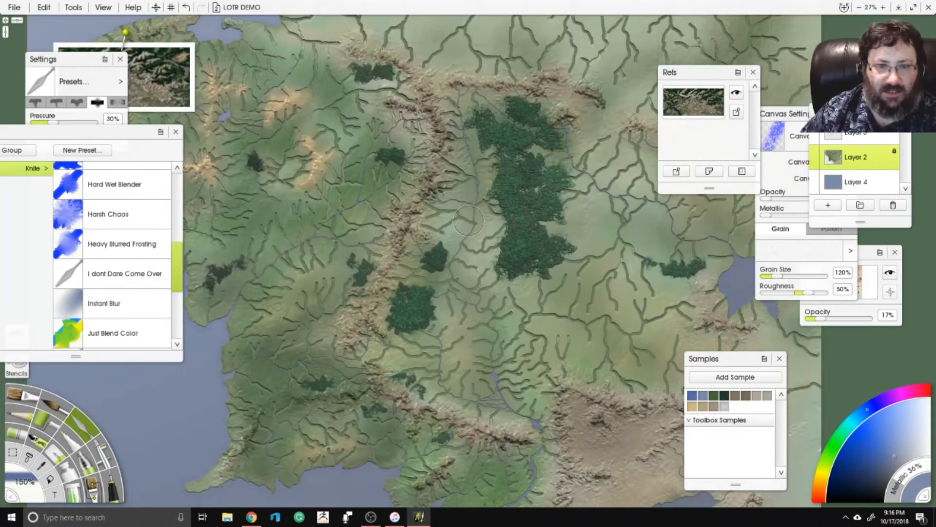
pyautogui.scroll(3, 468, 221)
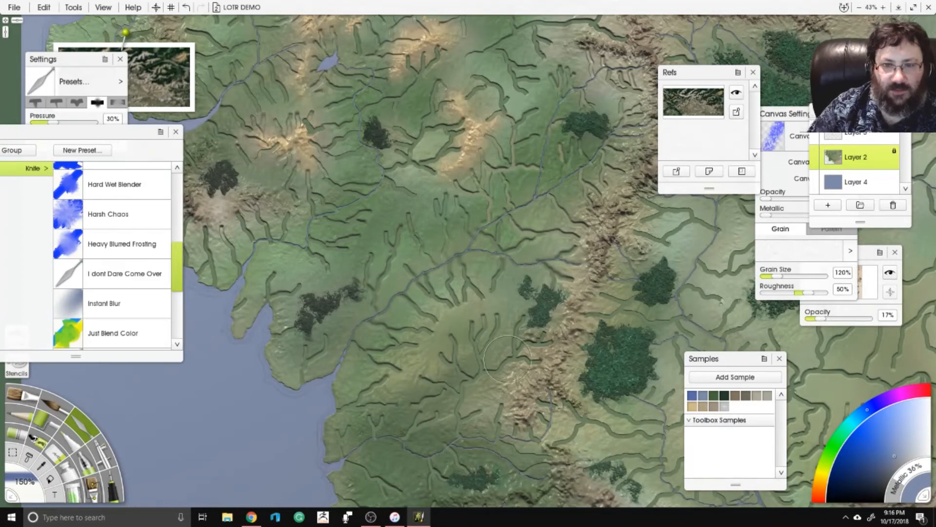
pyautogui.moveTo(378, 337); pyautogui.dragTo(276, 73)
pyautogui.moveTo(629, 392); pyautogui.dragTo(517, 360)
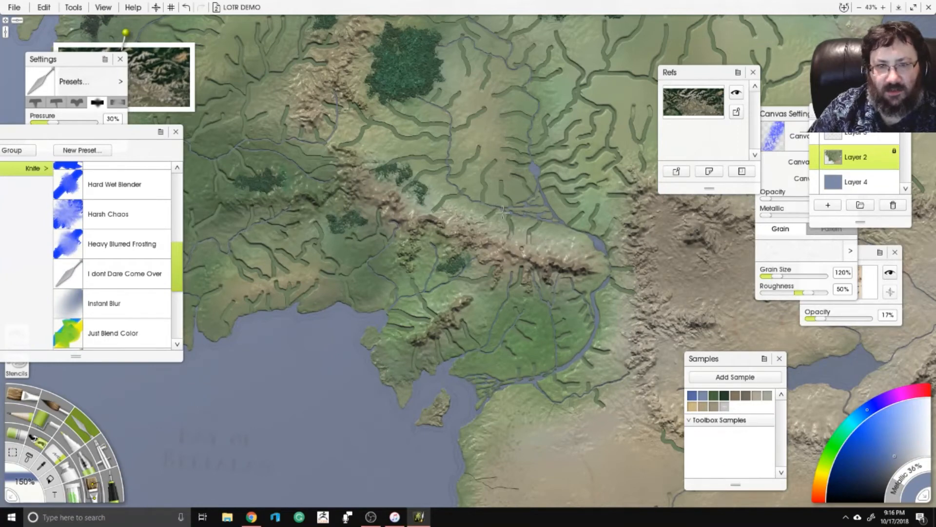
pyautogui.moveTo(417, 179); pyautogui.dragTo(449, 223)
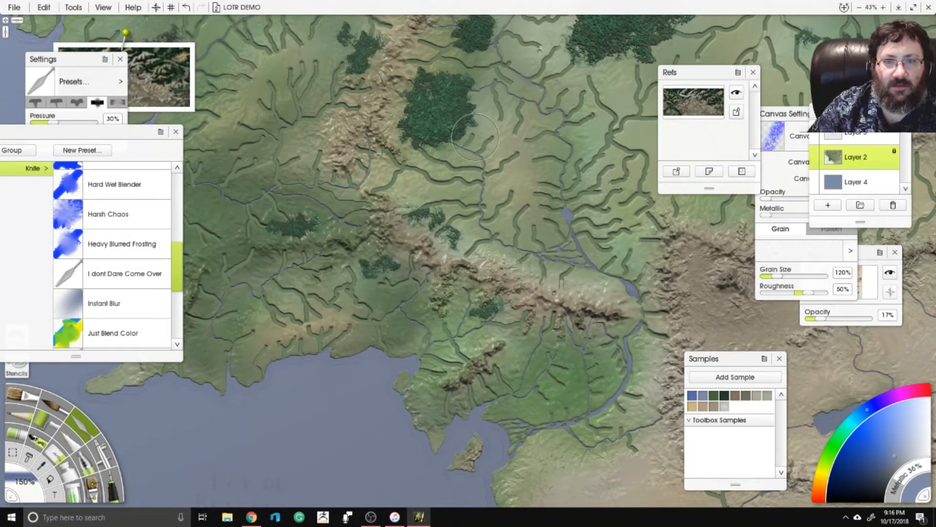
pyautogui.moveTo(450, 129); pyautogui.dragTo(582, 314)
pyautogui.moveTo(518, 247); pyautogui.dragTo(426, 280)
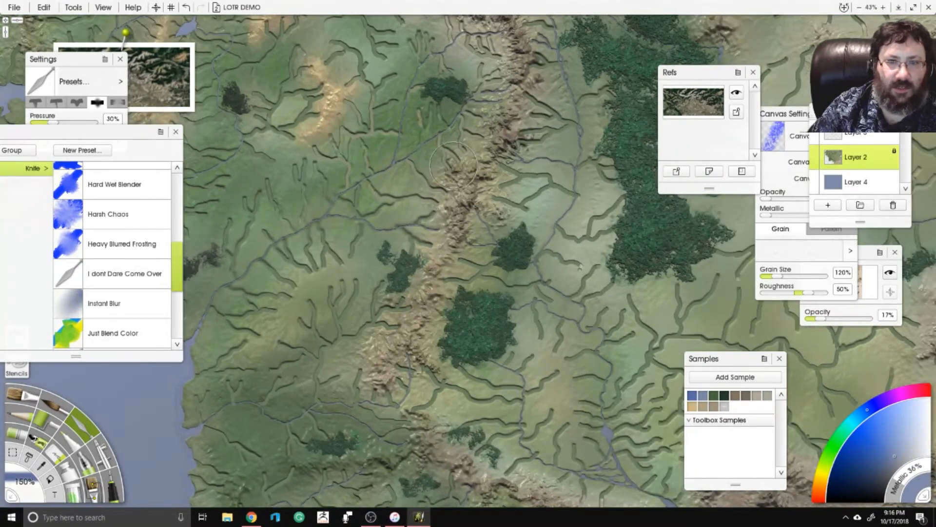
pyautogui.moveTo(224, 297); pyautogui.dragTo(467, 229)
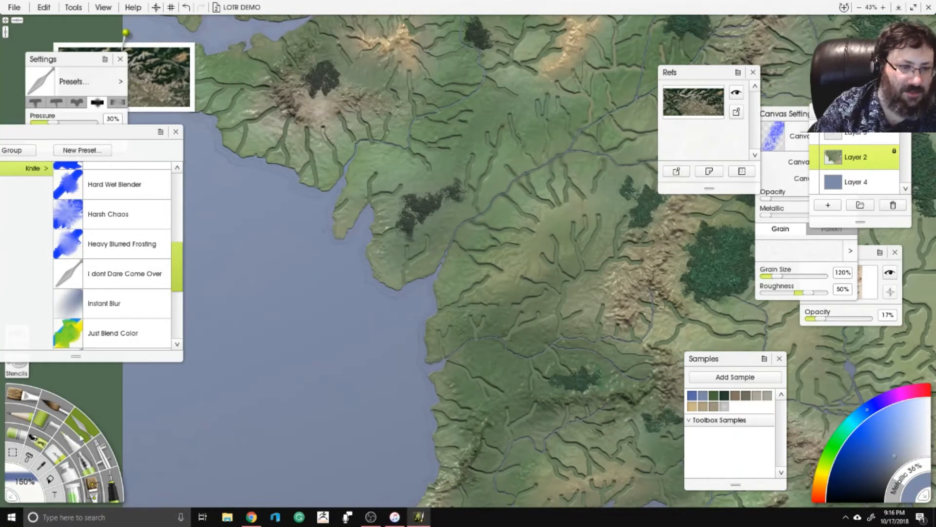
# Choose the Harsh Chaos palette knife preset and set its pressure to 58%.
pyautogui.scroll(5, 125, 285)
pyautogui.scroll(-5, 147, 321)
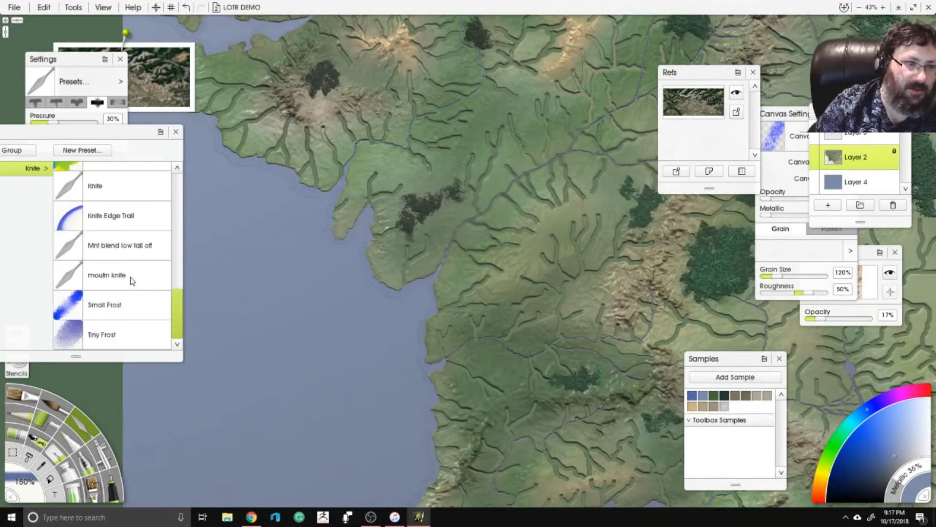
pyautogui.moveTo(178, 310); pyautogui.dragTo(179, 252)
pyautogui.click(117, 245)
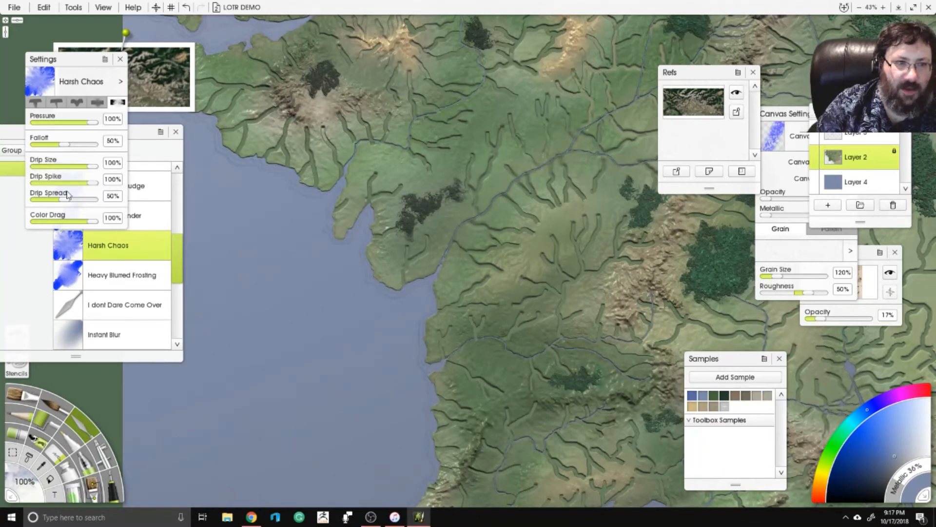
pyautogui.click(65, 122)
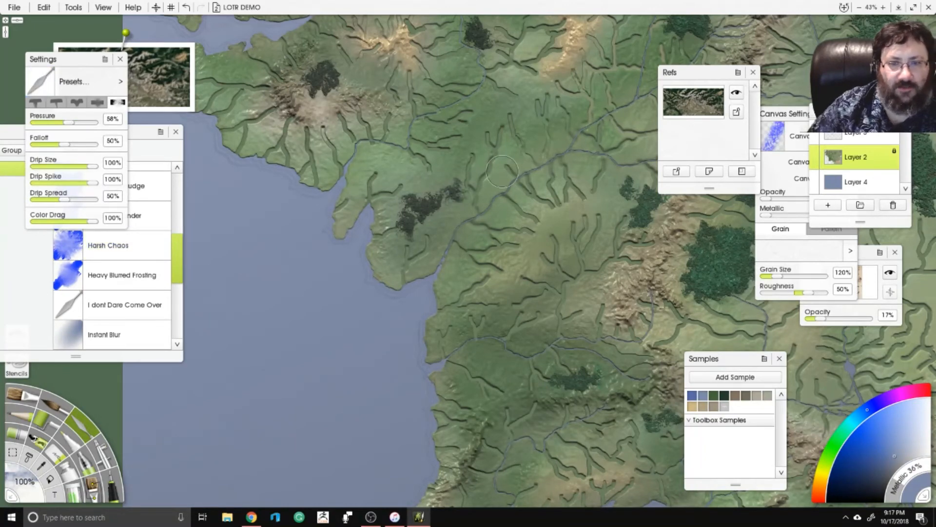
pyautogui.scroll(4, 503, 171)
pyautogui.moveTo(539, 159); pyautogui.dragTo(503, 244)
pyautogui.scroll(-3, 504, 246)
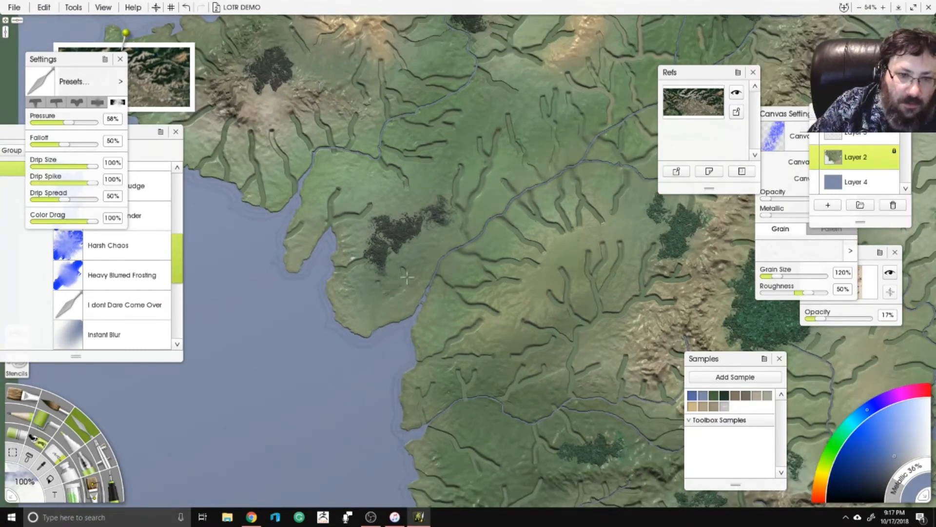
# Set the knife's pressure to 98% and break up the carved channels on both sides of the river beside the dark coastal wood.
pyautogui.moveTo(71, 121); pyautogui.dragTo(95, 122)
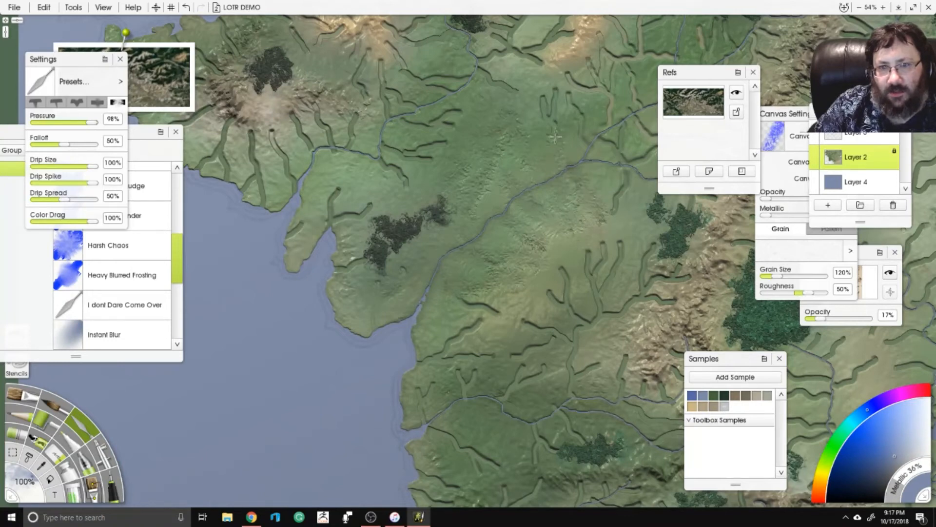
pyautogui.moveTo(542, 112); pyautogui.dragTo(427, 138)
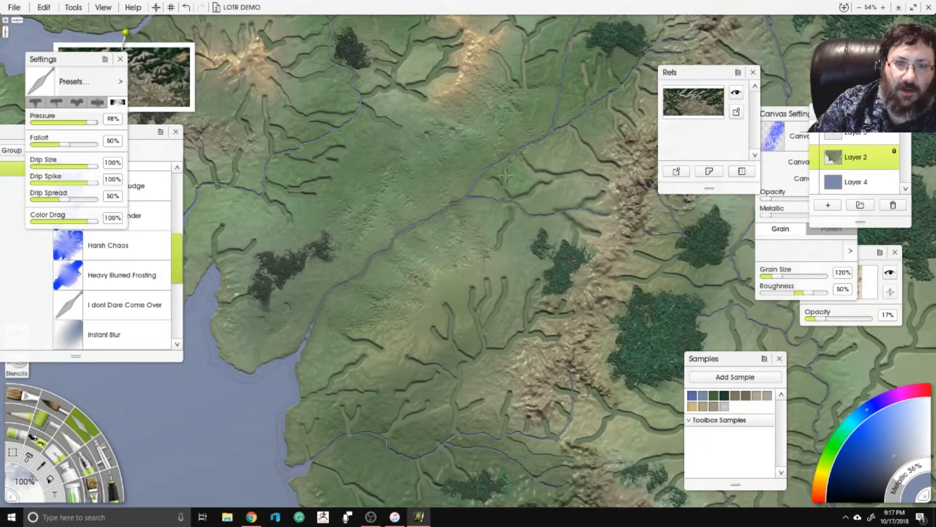
# Set the tracing opacity to 0% and break up the carved channels between the orange ridge and the central mountain range.
pyautogui.moveTo(818, 314); pyautogui.dragTo(805, 317)
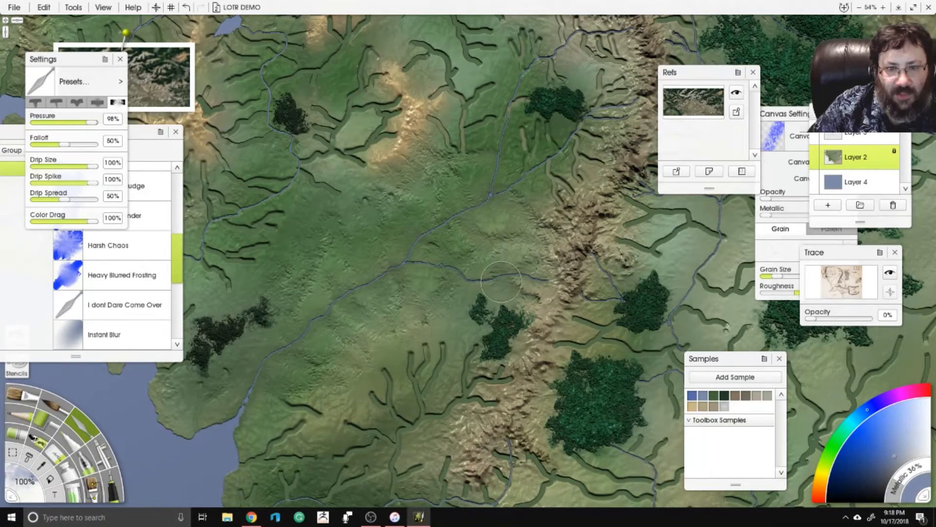
pyautogui.moveTo(467, 140); pyautogui.dragTo(446, 252)
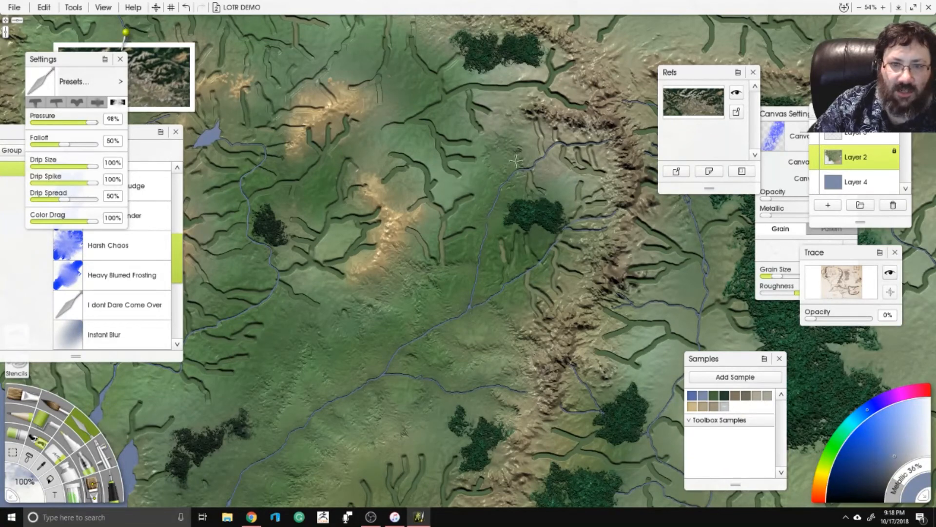
pyautogui.moveTo(558, 142)
pyautogui.mouseDown()
pyautogui.moveTo(575, 168)
pyautogui.moveTo(603, 170)
pyautogui.moveTo(592, 156)
pyautogui.moveTo(600, 140)
pyautogui.moveTo(558, 142)
pyautogui.moveTo(575, 143)
pyautogui.moveTo(565, 150)
pyautogui.moveTo(585, 191)
pyautogui.moveTo(580, 209)
pyautogui.moveTo(604, 199)
pyautogui.moveTo(581, 200)
pyautogui.moveTo(566, 225)
pyautogui.moveTo(591, 219)
pyautogui.moveTo(589, 229)
pyautogui.moveTo(559, 230)
pyautogui.moveTo(583, 246)
pyautogui.moveTo(551, 244)
pyautogui.moveTo(556, 285)
pyautogui.moveTo(555, 257)
pyautogui.moveTo(583, 277)
pyautogui.moveTo(542, 270)
pyautogui.moveTo(539, 306)
pyautogui.moveTo(529, 271)
pyautogui.moveTo(539, 313)
pyautogui.mouseUp()
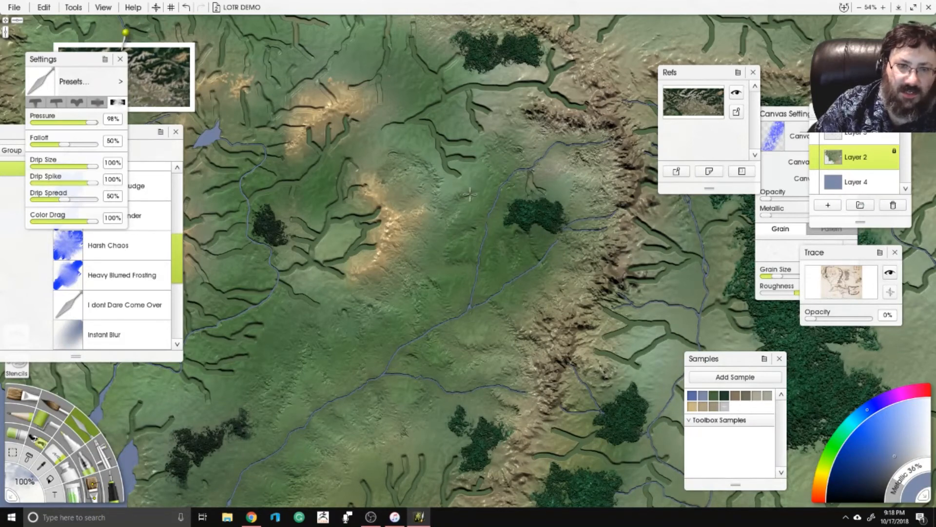
# Break up the carved channels between the orange ridge and the small dark wood on the river to its west.
pyautogui.moveTo(302, 251); pyautogui.dragTo(473, 212)
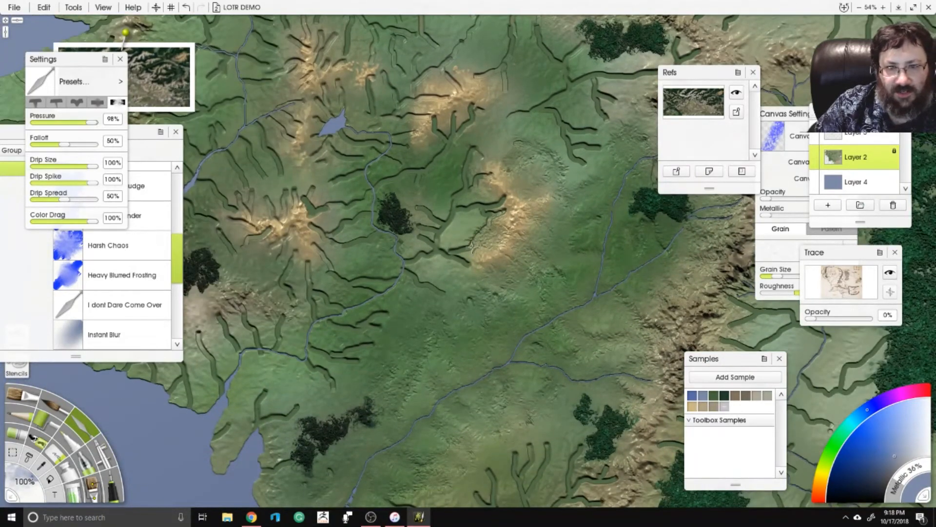
pyautogui.moveTo(416, 271)
pyautogui.mouseDown()
pyautogui.moveTo(432, 286)
pyautogui.moveTo(421, 278)
pyautogui.moveTo(435, 226)
pyautogui.moveTo(416, 206)
pyautogui.moveTo(445, 219)
pyautogui.moveTo(505, 196)
pyautogui.moveTo(482, 215)
pyautogui.moveTo(483, 232)
pyautogui.moveTo(465, 261)
pyautogui.mouseUp()
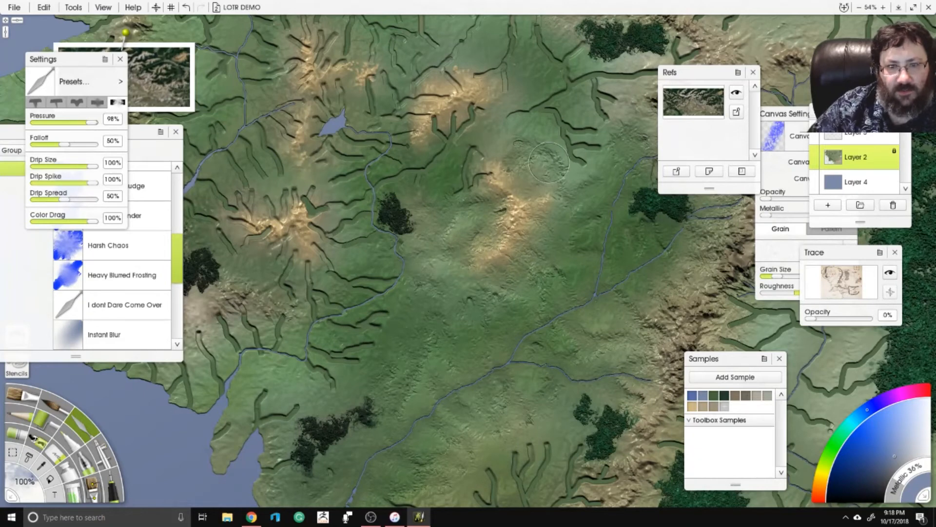
pyautogui.scroll(5, 549, 162)
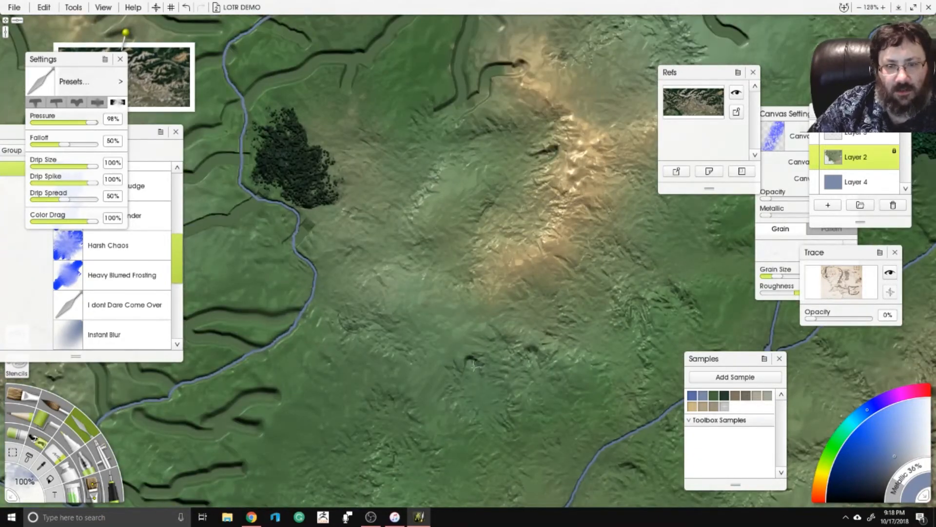
# Break up the carved channels north of the orange ridge, reaching up to the paired dark green woods in the northeast.
pyautogui.moveTo(485, 139); pyautogui.dragTo(487, 252)
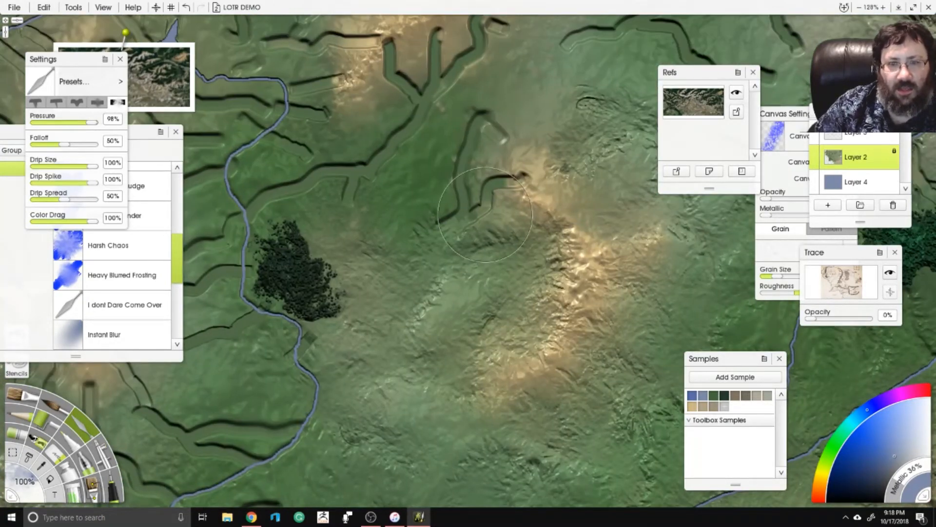
pyautogui.moveTo(485, 214)
pyautogui.mouseDown()
pyautogui.moveTo(460, 205)
pyautogui.moveTo(471, 211)
pyautogui.moveTo(494, 184)
pyautogui.moveTo(514, 179)
pyautogui.moveTo(461, 173)
pyautogui.moveTo(487, 121)
pyautogui.moveTo(499, 142)
pyautogui.moveTo(460, 177)
pyautogui.moveTo(450, 230)
pyautogui.mouseUp()
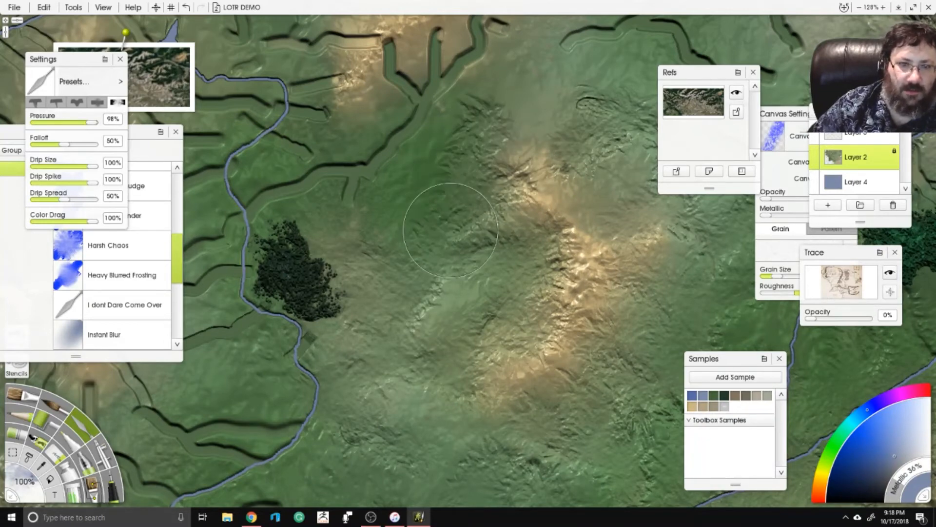
pyautogui.scroll(-5, 450, 244)
pyautogui.moveTo(590, 195); pyautogui.dragTo(444, 259)
pyautogui.scroll(4, 444, 258)
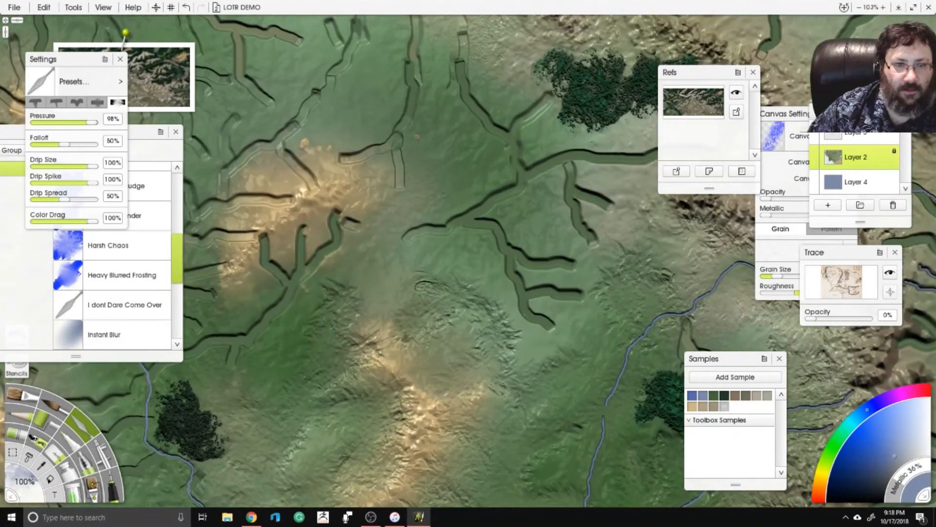
pyautogui.moveTo(422, 200)
pyautogui.mouseDown()
pyautogui.moveTo(425, 229)
pyautogui.moveTo(442, 223)
pyautogui.moveTo(419, 227)
pyautogui.moveTo(462, 224)
pyautogui.moveTo(494, 233)
pyautogui.moveTo(512, 255)
pyautogui.moveTo(569, 264)
pyautogui.moveTo(519, 262)
pyautogui.moveTo(532, 311)
pyautogui.moveTo(554, 320)
pyautogui.moveTo(562, 296)
pyautogui.moveTo(582, 299)
pyautogui.moveTo(424, 289)
pyautogui.moveTo(440, 257)
pyautogui.moveTo(518, 215)
pyautogui.moveTo(511, 134)
pyautogui.moveTo(500, 219)
pyautogui.moveTo(441, 259)
pyautogui.moveTo(481, 231)
pyautogui.moveTo(470, 190)
pyautogui.moveTo(504, 154)
pyautogui.moveTo(469, 223)
pyautogui.moveTo(485, 230)
pyautogui.moveTo(522, 222)
pyautogui.moveTo(521, 260)
pyautogui.moveTo(543, 295)
pyautogui.moveTo(541, 261)
pyautogui.moveTo(571, 274)
pyautogui.moveTo(551, 306)
pyautogui.moveTo(544, 226)
pyautogui.mouseUp()
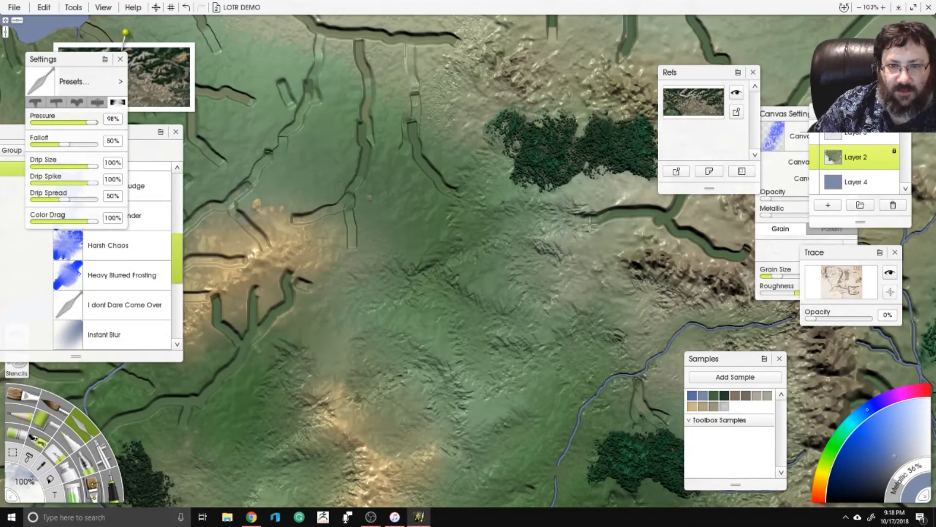
pyautogui.moveTo(615, 217)
pyautogui.mouseDown()
pyautogui.moveTo(565, 213)
pyautogui.moveTo(647, 219)
pyautogui.moveTo(574, 204)
pyautogui.moveTo(434, 238)
pyautogui.moveTo(499, 229)
pyautogui.moveTo(518, 183)
pyautogui.moveTo(512, 171)
pyautogui.moveTo(505, 189)
pyautogui.moveTo(533, 217)
pyautogui.moveTo(519, 248)
pyautogui.moveTo(543, 269)
pyautogui.moveTo(584, 275)
pyautogui.moveTo(498, 234)
pyautogui.moveTo(414, 248)
pyautogui.mouseUp()
# Break up the carved channels over the second orange hill and across the pale plain to its north.
pyautogui.scroll(-5, 542, 219)
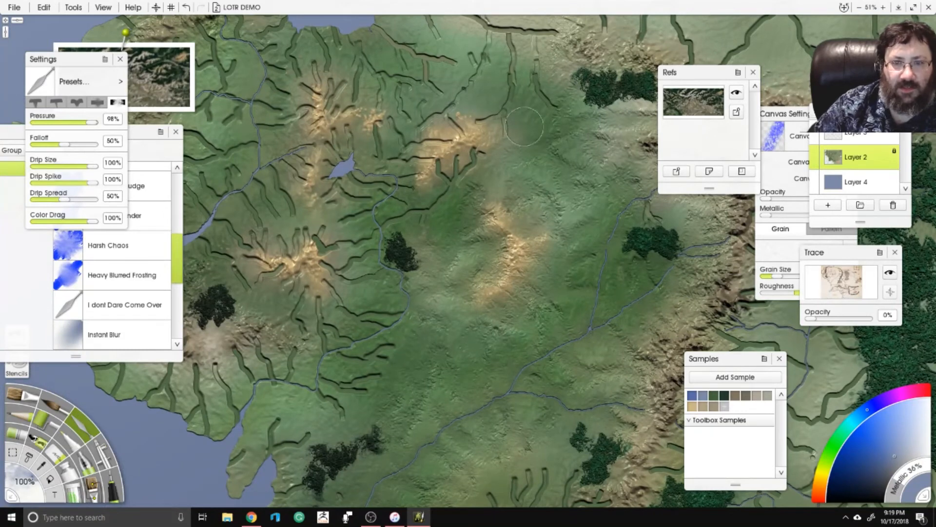
pyautogui.moveTo(445, 182); pyautogui.dragTo(472, 276)
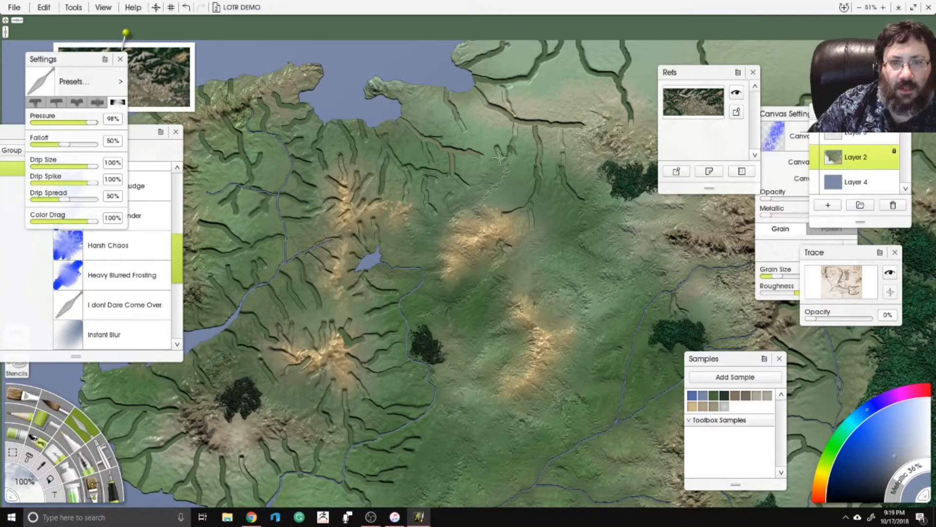
pyautogui.moveTo(499, 158)
pyautogui.mouseDown()
pyautogui.moveTo(512, 140)
pyautogui.moveTo(506, 119)
pyautogui.moveTo(479, 89)
pyautogui.mouseUp()
pyautogui.moveTo(518, 120)
pyautogui.mouseDown()
pyautogui.moveTo(536, 193)
pyautogui.moveTo(508, 212)
pyautogui.moveTo(528, 205)
pyautogui.moveTo(529, 229)
pyautogui.moveTo(501, 253)
pyautogui.mouseUp()
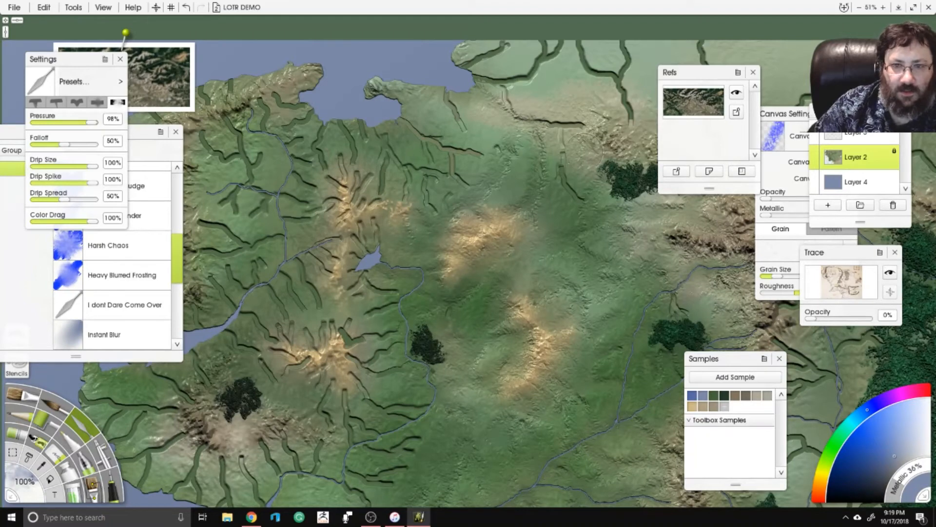
pyautogui.moveTo(583, 150)
pyautogui.mouseDown()
pyautogui.moveTo(562, 177)
pyautogui.moveTo(586, 201)
pyautogui.moveTo(559, 155)
pyautogui.moveTo(571, 129)
pyautogui.moveTo(522, 114)
pyautogui.moveTo(477, 82)
pyautogui.moveTo(558, 51)
pyautogui.mouseUp()
# Break up the carved channels on the headland east of the northern bay and on the land southeast of the bay.
pyautogui.moveTo(411, 170); pyautogui.dragTo(431, 264)
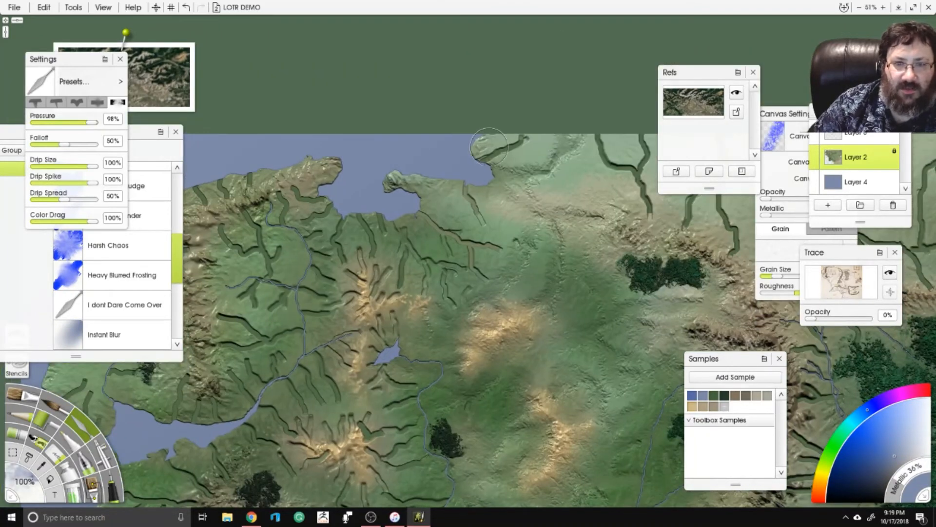
pyautogui.moveTo(490, 147)
pyautogui.mouseDown()
pyautogui.moveTo(544, 125)
pyautogui.moveTo(481, 164)
pyautogui.moveTo(485, 131)
pyautogui.mouseUp()
pyautogui.moveTo(468, 186); pyautogui.dragTo(463, 183)
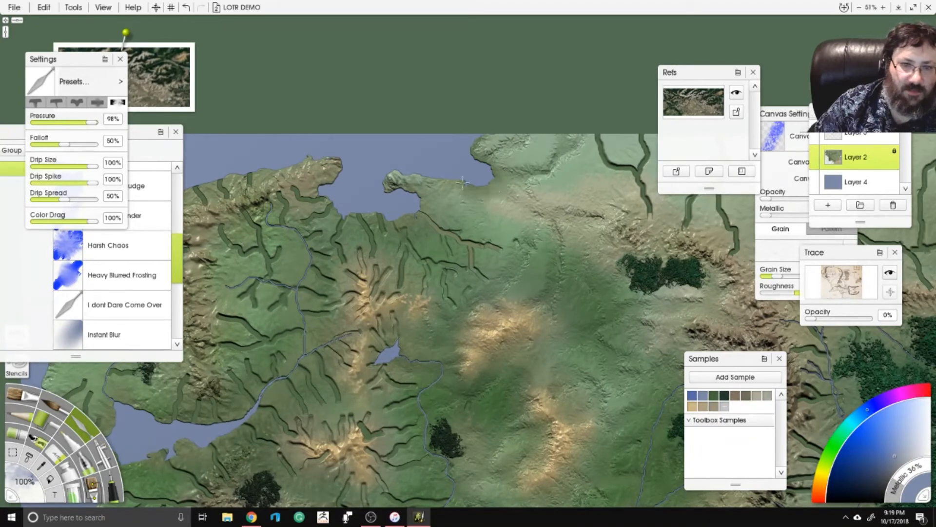
pyautogui.moveTo(427, 220)
pyautogui.mouseDown()
pyautogui.moveTo(476, 248)
pyautogui.moveTo(473, 274)
pyautogui.mouseUp()
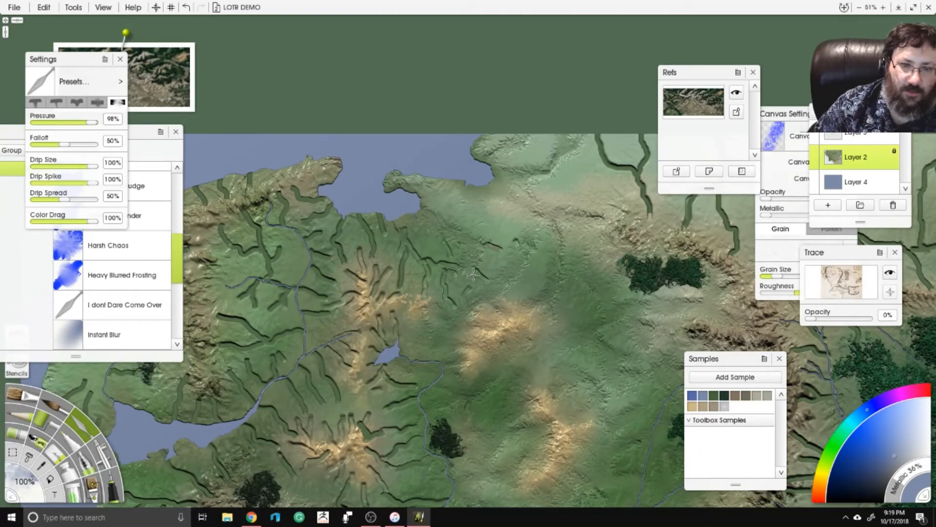
pyautogui.moveTo(464, 241); pyautogui.dragTo(516, 253)
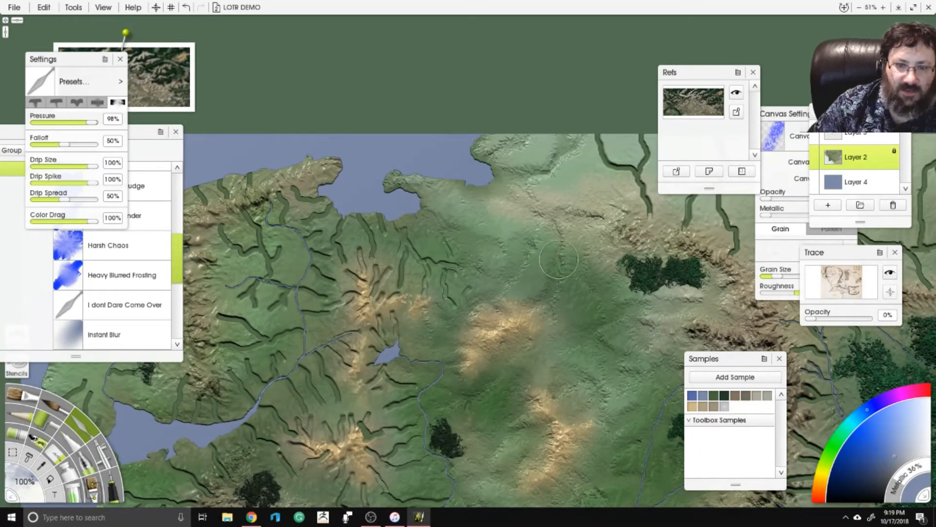
# Break up the carved channels along the bay's southern shore and around the orange ridge north of the small lake.
pyautogui.moveTo(404, 247)
pyautogui.mouseDown()
pyautogui.moveTo(398, 283)
pyautogui.moveTo(448, 296)
pyautogui.mouseUp()
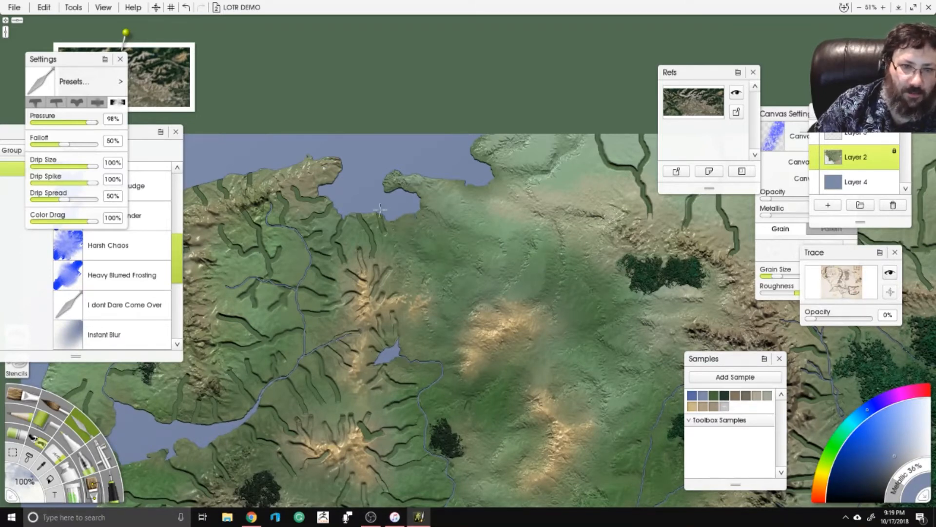
pyautogui.moveTo(342, 215); pyautogui.dragTo(343, 260)
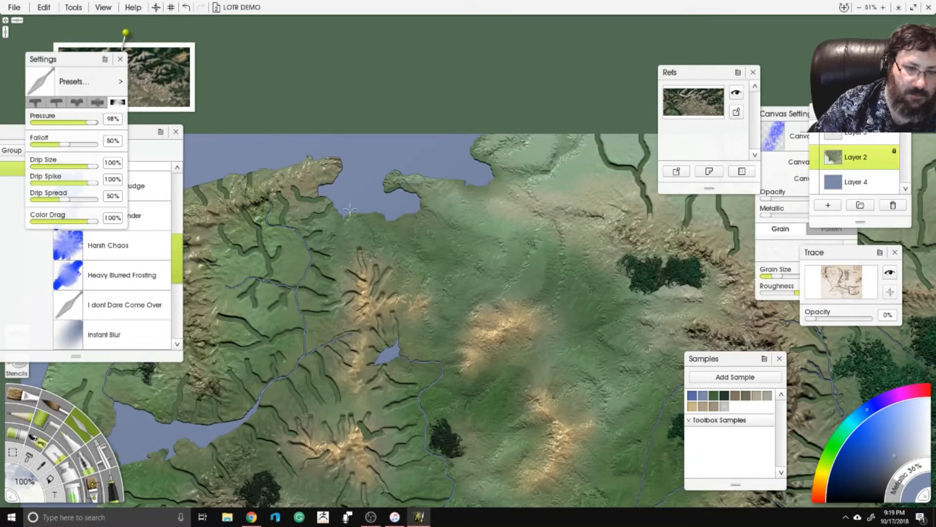
pyautogui.moveTo(361, 294); pyautogui.dragTo(344, 299)
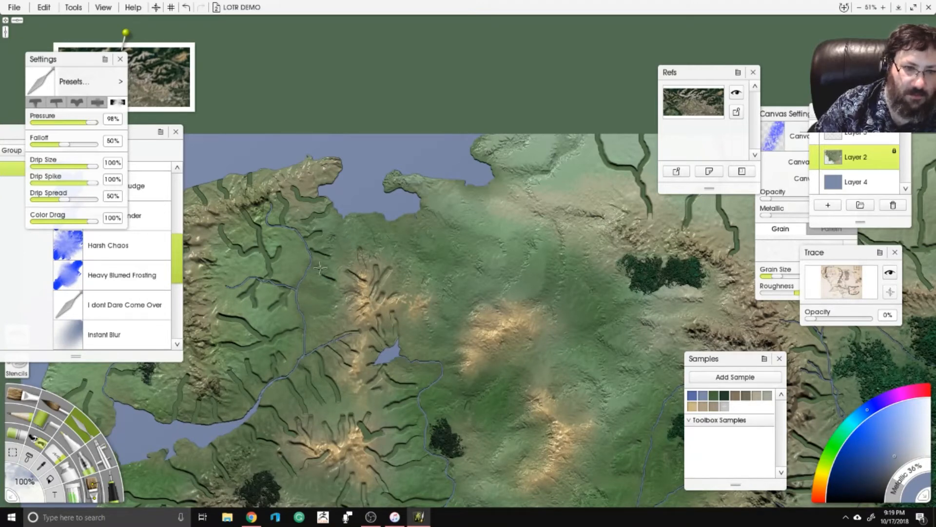
pyautogui.moveTo(310, 238)
pyautogui.mouseDown()
pyautogui.moveTo(334, 203)
pyautogui.moveTo(289, 202)
pyautogui.moveTo(309, 199)
pyautogui.mouseUp()
pyautogui.moveTo(344, 268)
pyautogui.mouseDown()
pyautogui.moveTo(366, 248)
pyautogui.moveTo(382, 287)
pyautogui.moveTo(390, 284)
pyautogui.moveTo(372, 318)
pyautogui.moveTo(385, 336)
pyautogui.mouseUp()
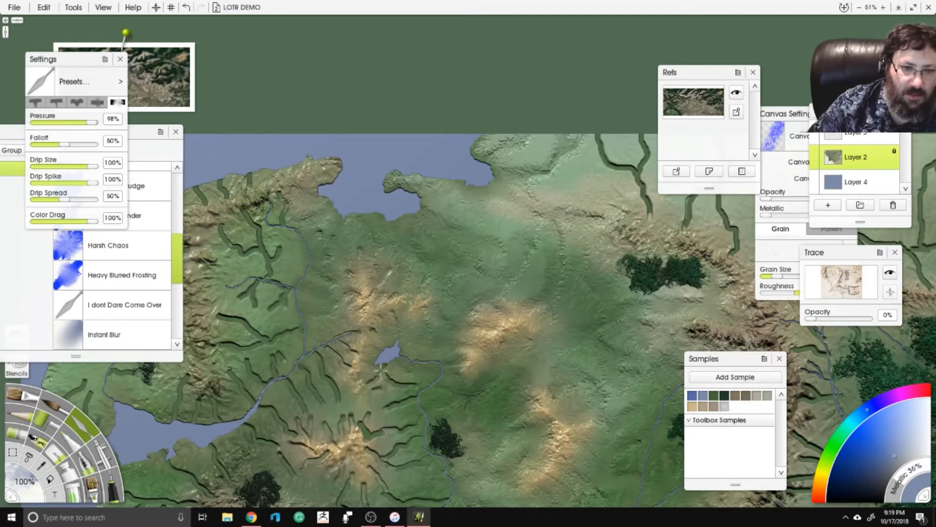
# Break up the carved channels between the northwestern brown mountain range and its river, continuing south around the small lake.
pyautogui.moveTo(264, 293)
pyautogui.mouseDown()
pyautogui.moveTo(345, 283)
pyautogui.moveTo(334, 234)
pyautogui.moveTo(312, 219)
pyautogui.moveTo(337, 215)
pyautogui.mouseUp()
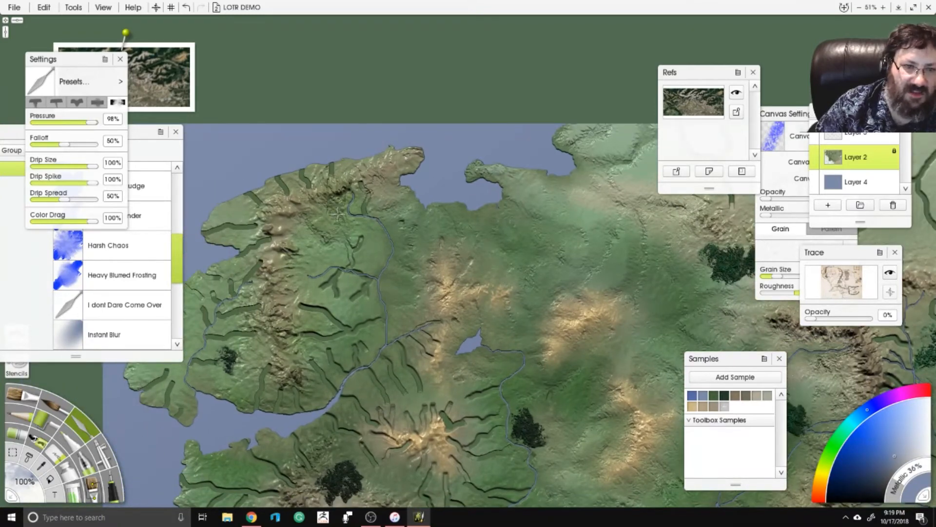
pyautogui.moveTo(340, 268)
pyautogui.mouseDown()
pyautogui.moveTo(328, 291)
pyautogui.moveTo(346, 276)
pyautogui.mouseUp()
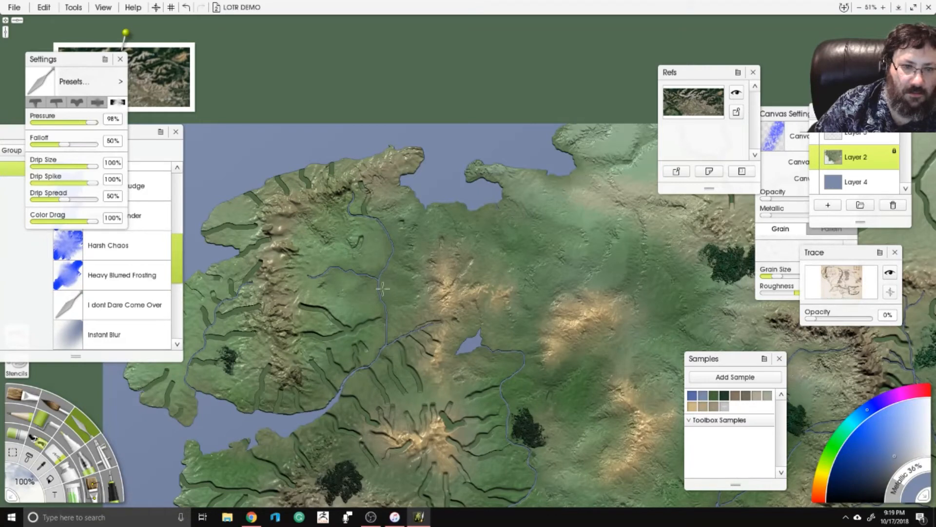
pyautogui.moveTo(358, 213); pyautogui.dragTo(337, 204)
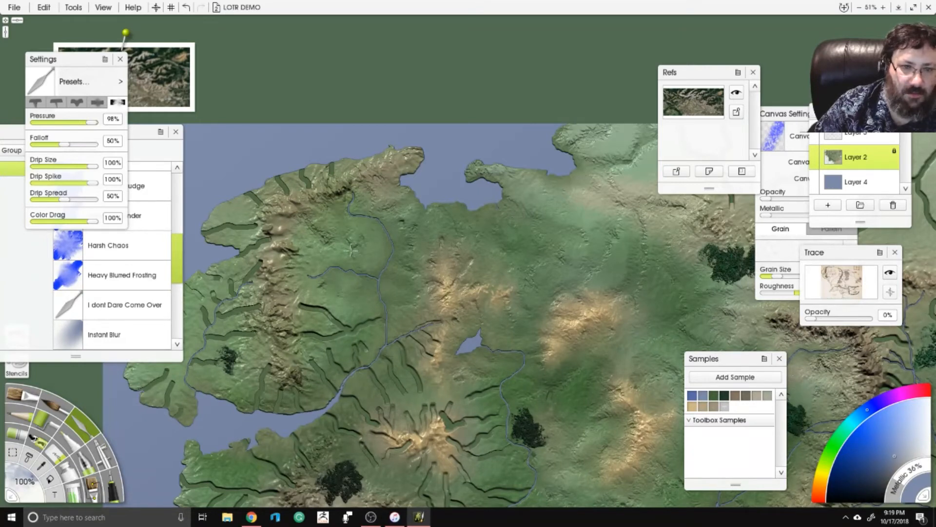
pyautogui.moveTo(389, 296)
pyautogui.mouseDown()
pyautogui.moveTo(368, 325)
pyautogui.moveTo(337, 337)
pyautogui.moveTo(339, 321)
pyautogui.moveTo(299, 305)
pyautogui.moveTo(327, 334)
pyautogui.moveTo(336, 371)
pyautogui.moveTo(364, 354)
pyautogui.mouseUp()
pyautogui.moveTo(384, 403)
pyautogui.mouseDown()
pyautogui.moveTo(373, 356)
pyautogui.moveTo(401, 397)
pyautogui.moveTo(394, 343)
pyautogui.moveTo(419, 391)
pyautogui.moveTo(393, 327)
pyautogui.moveTo(439, 368)
pyautogui.moveTo(407, 328)
pyautogui.moveTo(501, 206)
pyautogui.mouseUp()
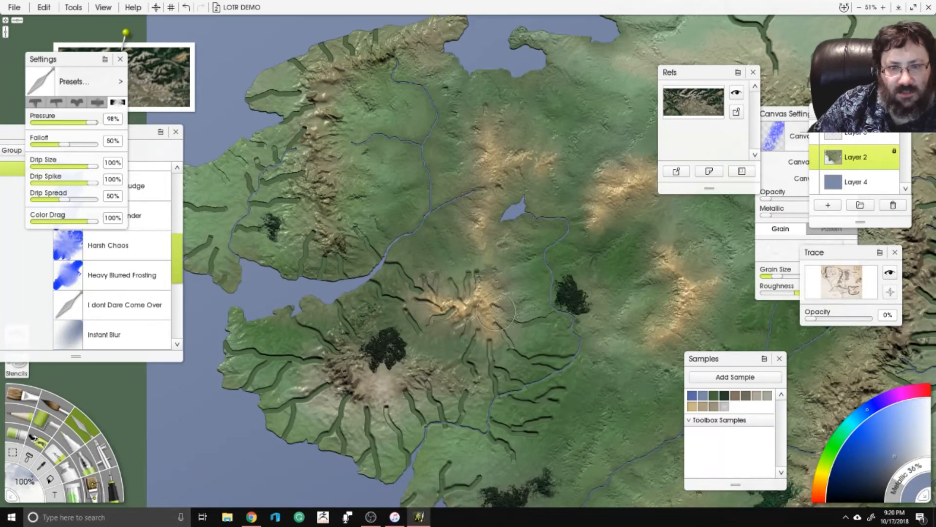
# Break up the carved channels from the southwestern orange hill's eastern side down to both banks of the winding river.
pyautogui.moveTo(517, 324); pyautogui.dragTo(564, 311)
pyautogui.moveTo(469, 348); pyautogui.dragTo(447, 272)
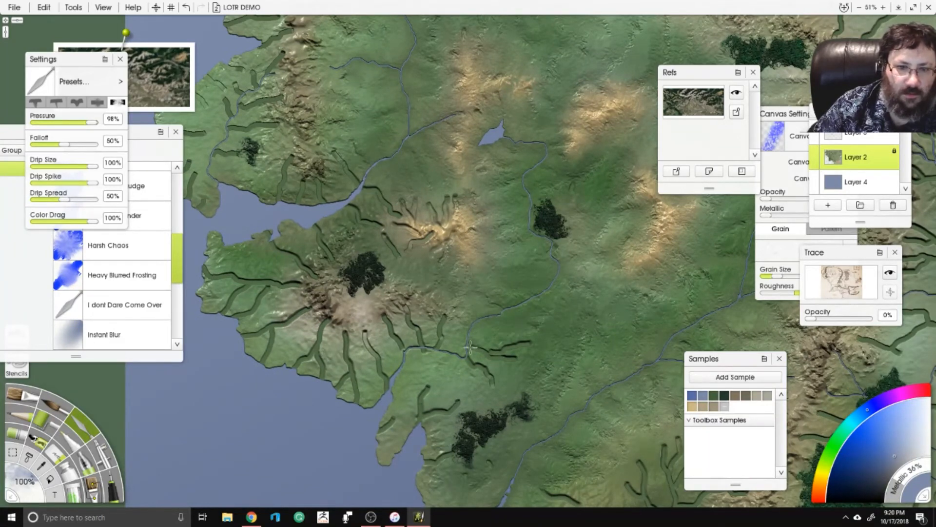
pyautogui.moveTo(469, 347)
pyautogui.mouseDown()
pyautogui.moveTo(521, 354)
pyautogui.moveTo(506, 344)
pyautogui.moveTo(458, 362)
pyautogui.moveTo(485, 384)
pyautogui.mouseUp()
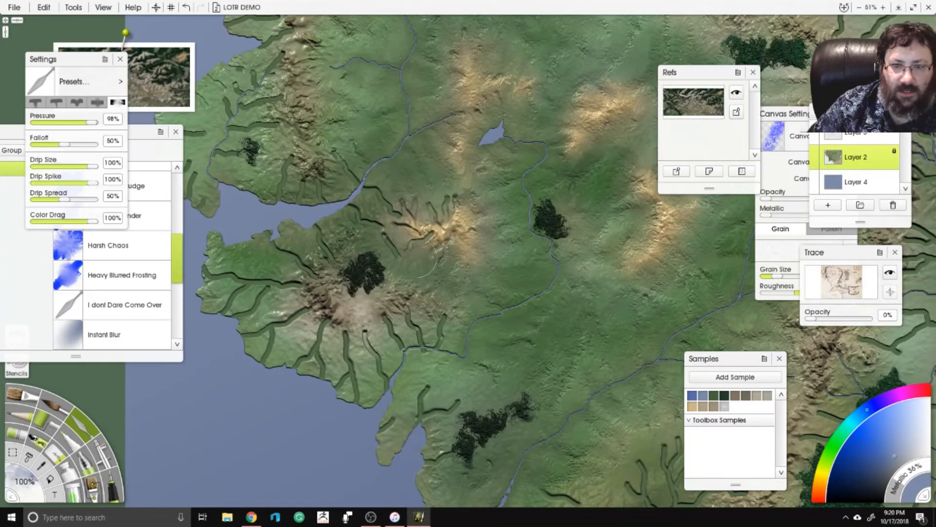
pyautogui.moveTo(391, 298)
pyautogui.mouseDown()
pyautogui.moveTo(450, 250)
pyautogui.moveTo(440, 236)
pyautogui.moveTo(473, 270)
pyautogui.mouseUp()
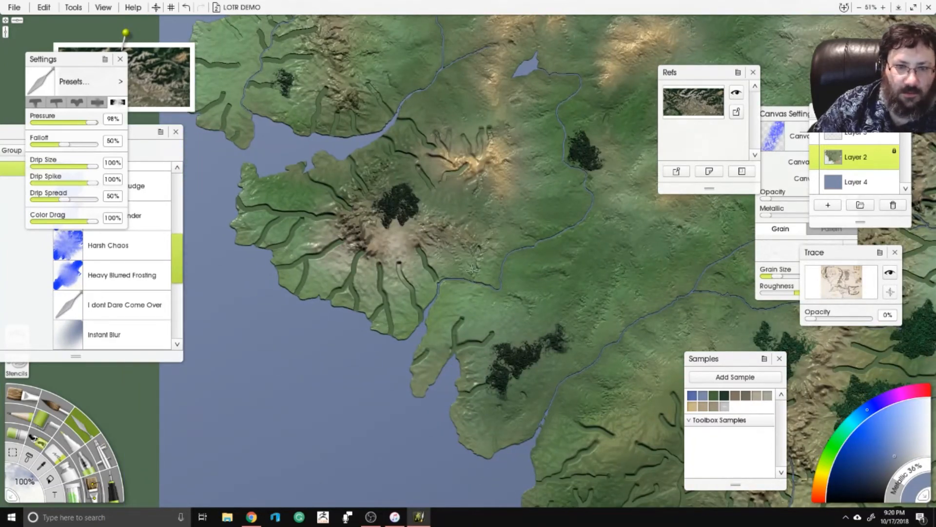
# Break up the carved channels on the brown coastal mountain's southern slopes and on the small forked peninsula beside it.
pyautogui.moveTo(434, 295)
pyautogui.mouseDown()
pyautogui.moveTo(432, 329)
pyautogui.moveTo(429, 356)
pyautogui.moveTo(457, 324)
pyautogui.moveTo(491, 332)
pyautogui.moveTo(444, 352)
pyautogui.mouseUp()
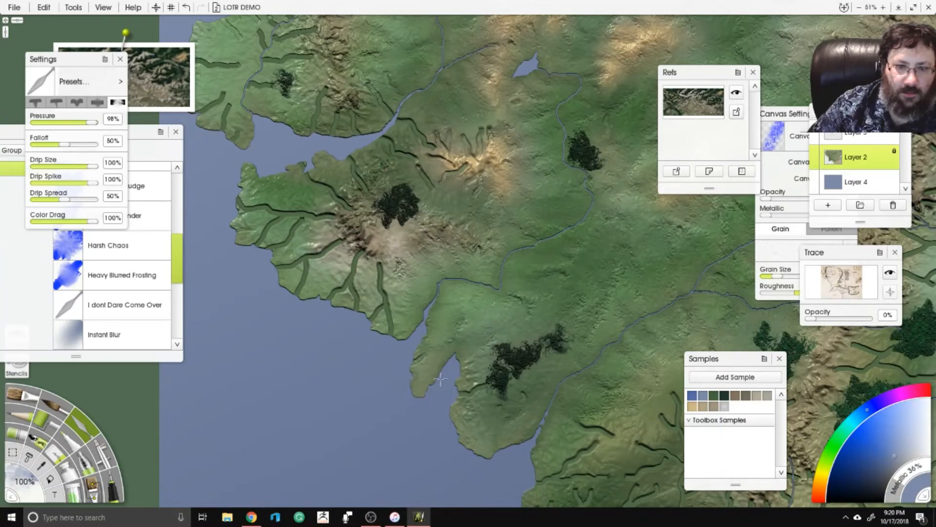
pyautogui.moveTo(480, 383); pyautogui.dragTo(460, 376)
pyautogui.moveTo(331, 291); pyautogui.dragTo(415, 306)
pyautogui.moveTo(446, 262)
pyautogui.mouseDown()
pyautogui.moveTo(418, 310)
pyautogui.moveTo(443, 313)
pyautogui.mouseUp()
pyautogui.moveTo(483, 352); pyautogui.dragTo(462, 327)
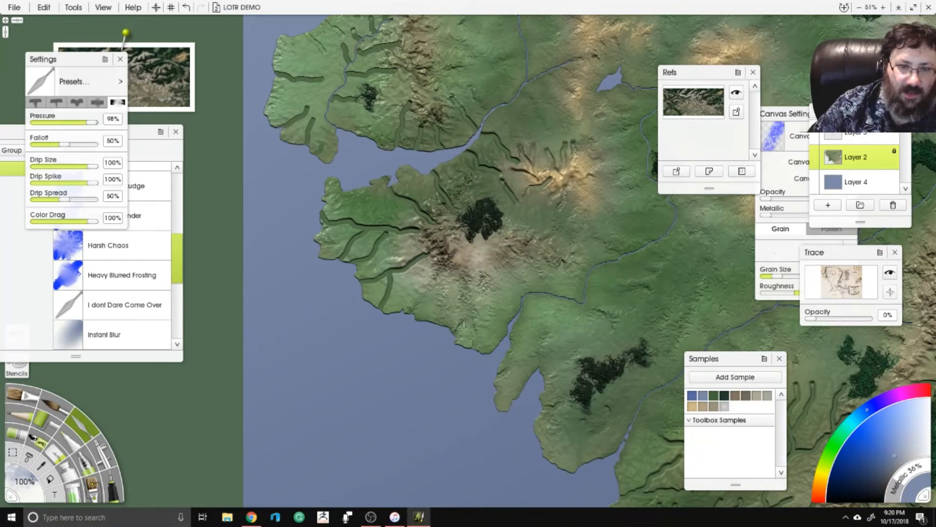
# Break up the carved channels on the brown coastal mountain's western slopes and on the neighbouring orange hill up to the inlet.
pyautogui.moveTo(371, 303)
pyautogui.mouseDown()
pyautogui.moveTo(428, 252)
pyautogui.moveTo(377, 299)
pyautogui.mouseUp()
pyautogui.moveTo(355, 252)
pyautogui.mouseDown()
pyautogui.moveTo(391, 231)
pyautogui.moveTo(331, 219)
pyautogui.moveTo(373, 228)
pyautogui.moveTo(351, 252)
pyautogui.mouseUp()
pyautogui.moveTo(416, 200)
pyautogui.mouseDown()
pyautogui.moveTo(427, 217)
pyautogui.moveTo(443, 178)
pyautogui.moveTo(451, 251)
pyautogui.moveTo(493, 249)
pyautogui.moveTo(490, 238)
pyautogui.moveTo(509, 237)
pyautogui.moveTo(506, 296)
pyautogui.moveTo(544, 237)
pyautogui.moveTo(552, 280)
pyautogui.mouseUp()
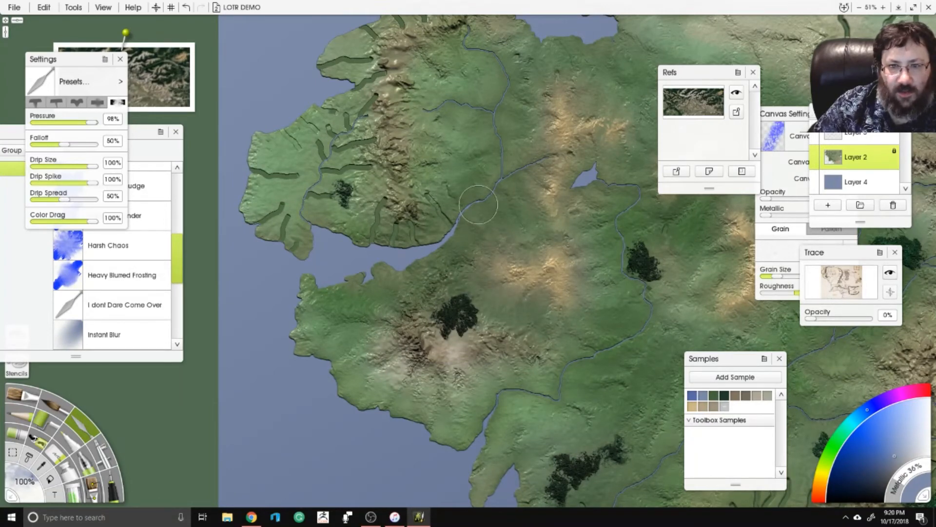
# Break up the carved channels across the northwestern peninsula, from its western shore and small wood up to the northern coast.
pyautogui.moveTo(346, 149); pyautogui.dragTo(405, 234)
pyautogui.moveTo(415, 292)
pyautogui.mouseDown()
pyautogui.moveTo(424, 316)
pyautogui.moveTo(446, 284)
pyautogui.moveTo(472, 320)
pyautogui.moveTo(497, 304)
pyautogui.mouseUp()
pyautogui.moveTo(395, 256)
pyautogui.mouseDown()
pyautogui.moveTo(361, 278)
pyautogui.moveTo(395, 234)
pyautogui.moveTo(385, 205)
pyautogui.moveTo(429, 187)
pyautogui.moveTo(393, 171)
pyautogui.moveTo(412, 144)
pyautogui.moveTo(400, 148)
pyautogui.mouseUp()
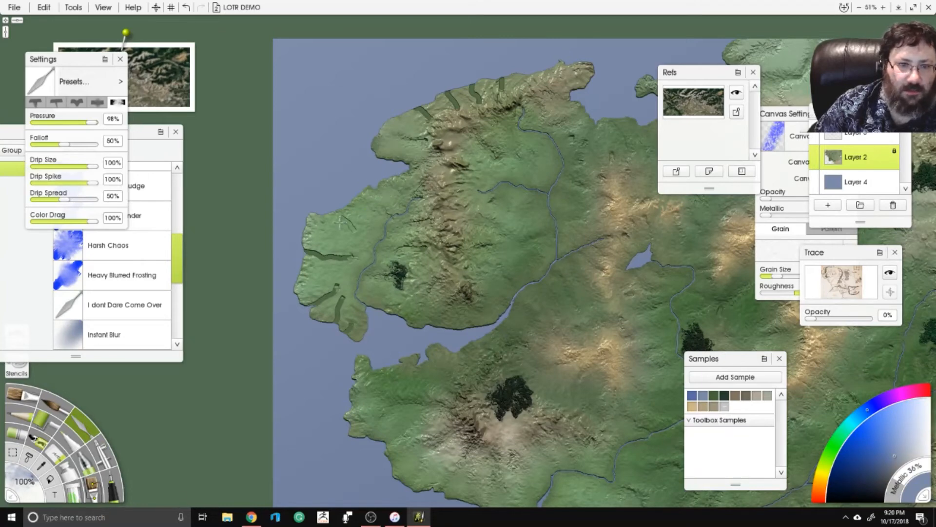
pyautogui.moveTo(340, 222)
pyautogui.mouseDown()
pyautogui.moveTo(312, 239)
pyautogui.moveTo(341, 256)
pyautogui.moveTo(337, 283)
pyautogui.mouseUp()
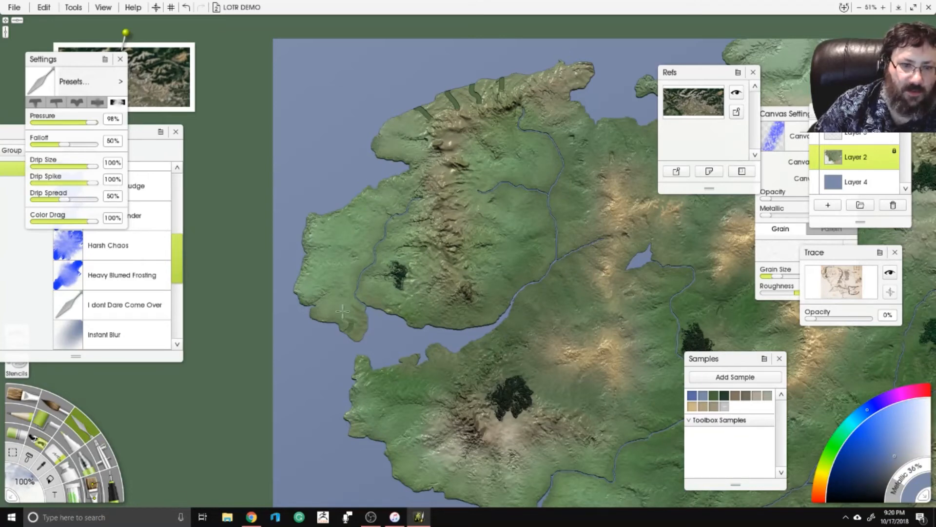
pyautogui.moveTo(403, 163); pyautogui.dragTo(395, 258)
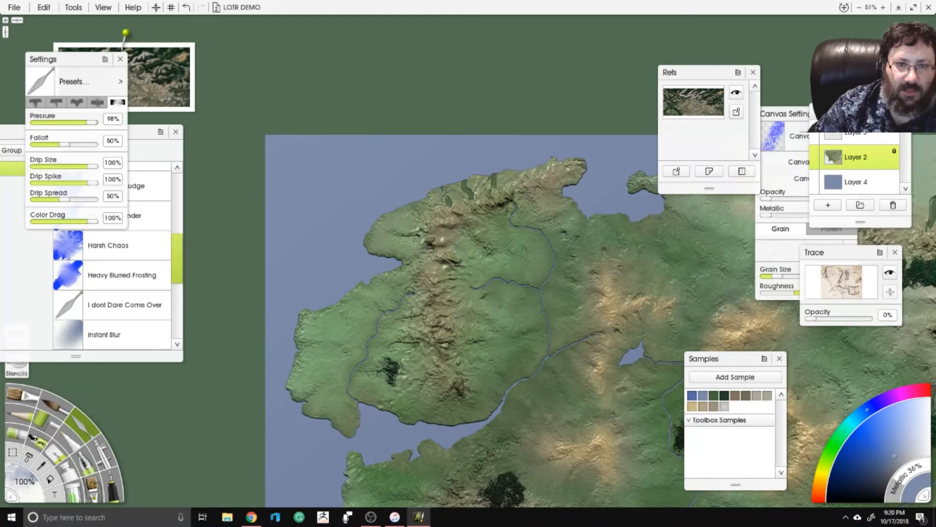
pyautogui.moveTo(444, 194)
pyautogui.mouseDown()
pyautogui.moveTo(507, 175)
pyautogui.moveTo(460, 200)
pyautogui.moveTo(450, 71)
pyautogui.mouseUp()
# Break up the branching channels between the western coast and the long brown mountain range, north of the southern river.
pyautogui.scroll(-2, 492, 207)
pyautogui.scroll(2, 468, 261)
pyautogui.moveTo(672, 277); pyautogui.dragTo(324, 183)
pyautogui.moveTo(422, 214); pyautogui.dragTo(578, 102)
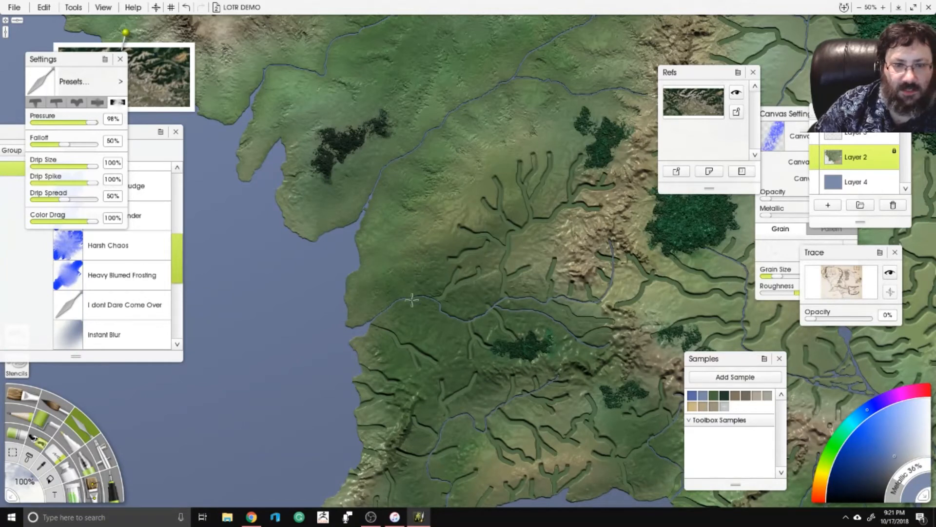
pyautogui.moveTo(449, 281)
pyautogui.mouseDown()
pyautogui.moveTo(483, 267)
pyautogui.moveTo(487, 242)
pyautogui.moveTo(501, 244)
pyautogui.moveTo(499, 177)
pyautogui.mouseUp()
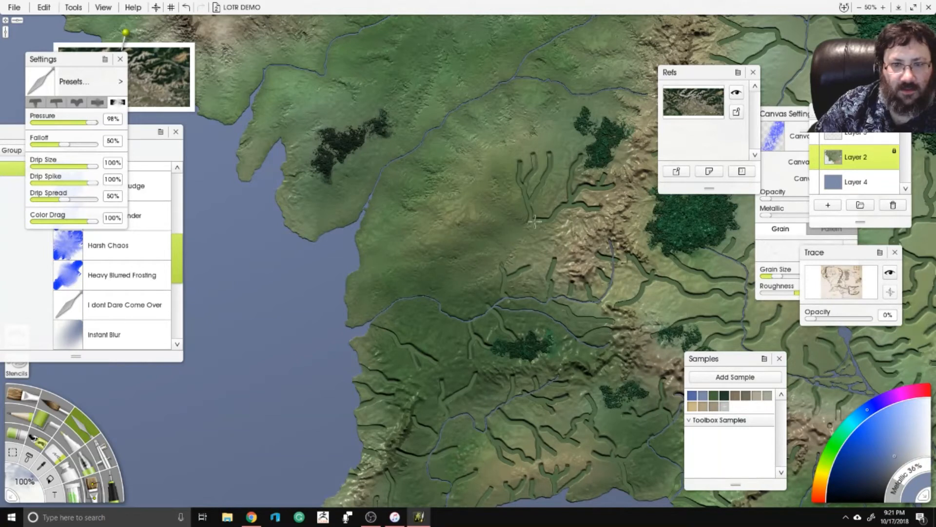
pyautogui.moveTo(534, 221)
pyautogui.mouseDown()
pyautogui.moveTo(522, 166)
pyautogui.moveTo(536, 151)
pyautogui.moveTo(546, 217)
pyautogui.moveTo(603, 180)
pyautogui.moveTo(546, 241)
pyautogui.moveTo(549, 279)
pyautogui.mouseUp()
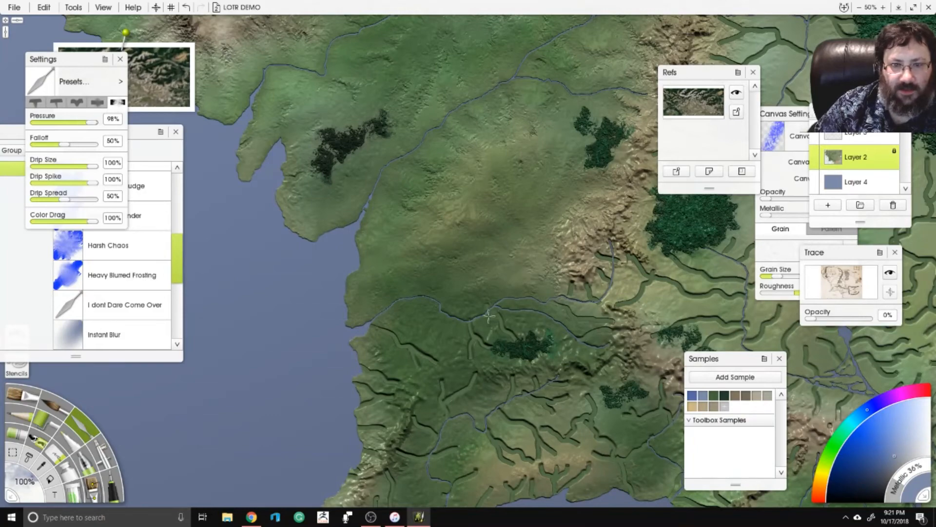
# Break up the carved channels south of that river, along the coastal hills and west of the small green wood.
pyautogui.moveTo(395, 322); pyautogui.dragTo(424, 378)
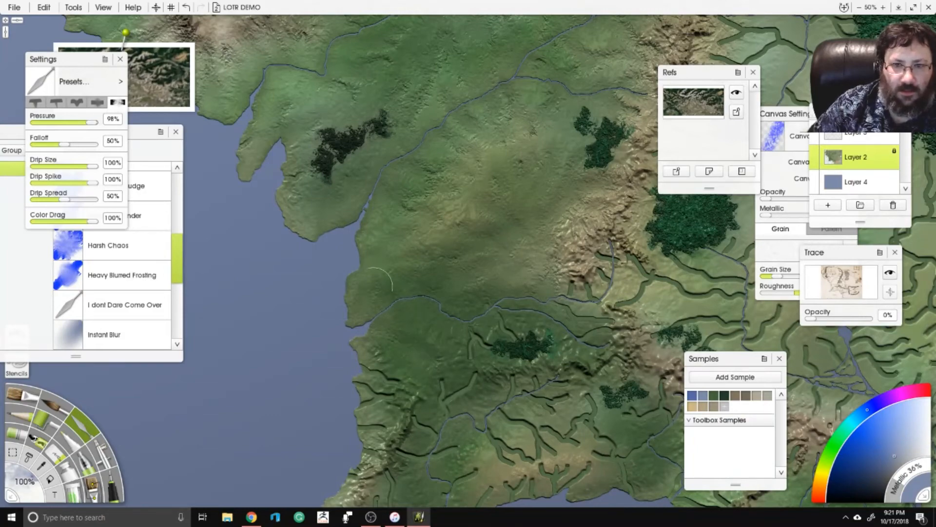
pyautogui.moveTo(368, 292); pyautogui.dragTo(420, 220)
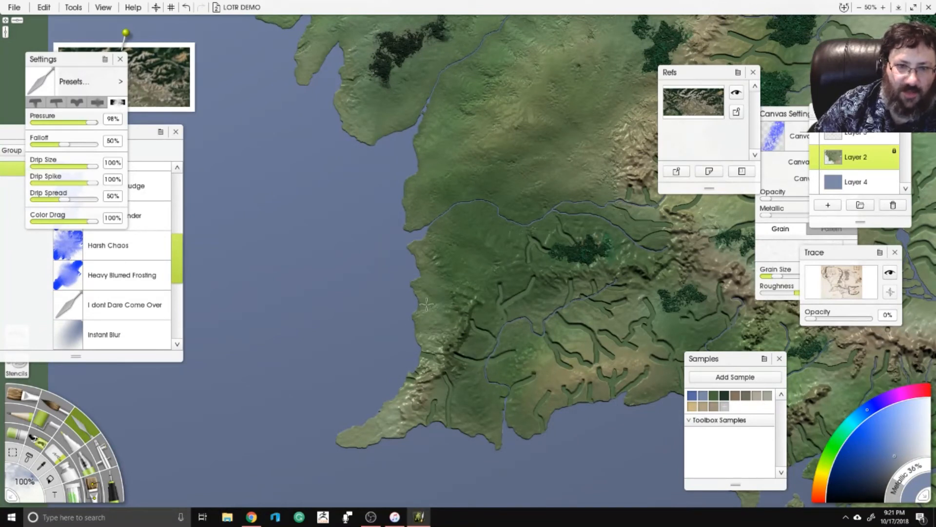
pyautogui.moveTo(357, 432)
pyautogui.mouseDown()
pyautogui.moveTo(402, 386)
pyautogui.moveTo(429, 412)
pyautogui.moveTo(450, 366)
pyautogui.mouseUp()
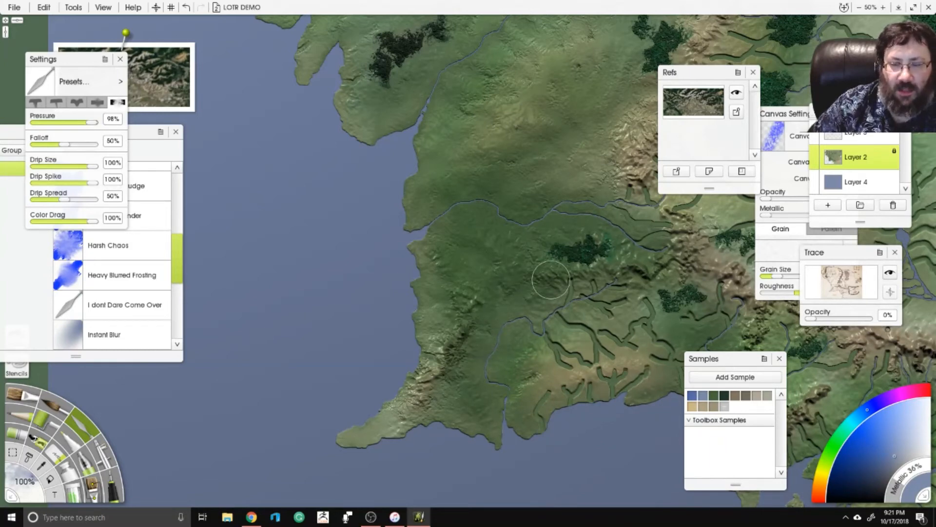
pyautogui.moveTo(551, 279); pyautogui.dragTo(415, 362)
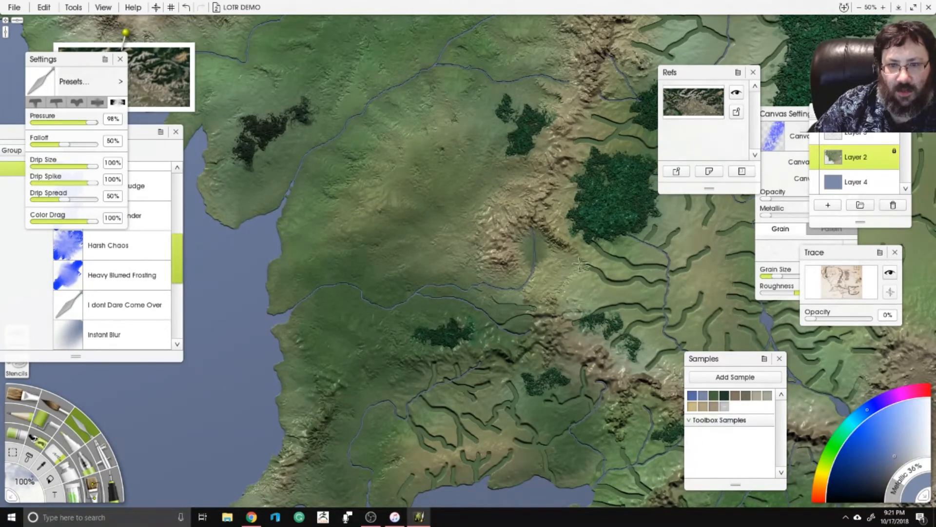
# Break up the carved channels south of the large forest, between the brown mountain range and the river to its east.
pyautogui.moveTo(580, 264)
pyautogui.mouseDown()
pyautogui.moveTo(644, 280)
pyautogui.moveTo(607, 258)
pyautogui.mouseUp()
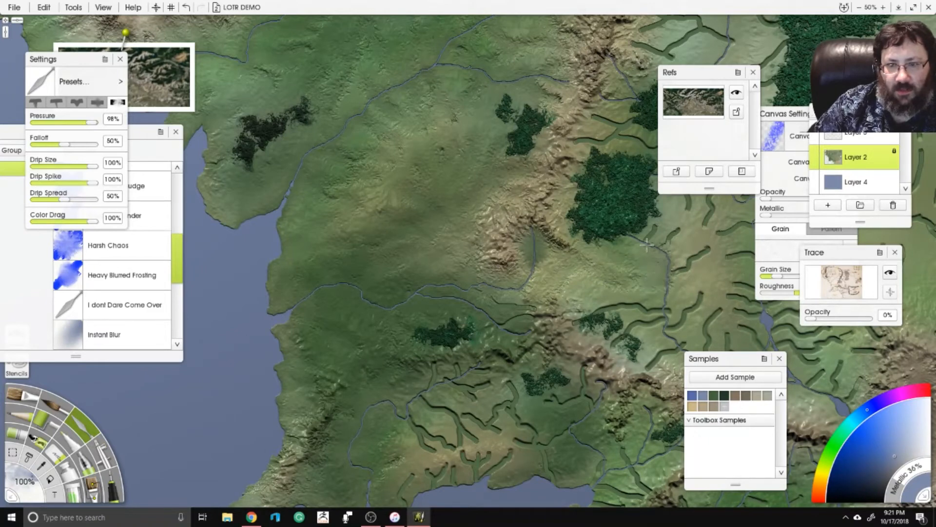
pyautogui.moveTo(674, 268)
pyautogui.mouseDown()
pyautogui.moveTo(668, 315)
pyautogui.moveTo(638, 302)
pyautogui.moveTo(591, 311)
pyautogui.mouseUp()
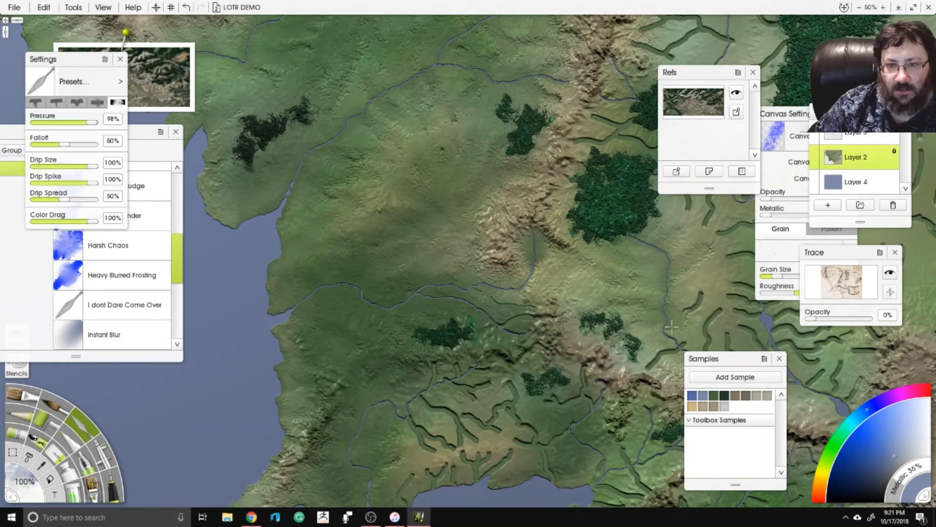
# Break up the carved channels along the southern coast and across the green river lowlands south of the long brown mountain range.
pyautogui.scroll(-4, 573, 303)
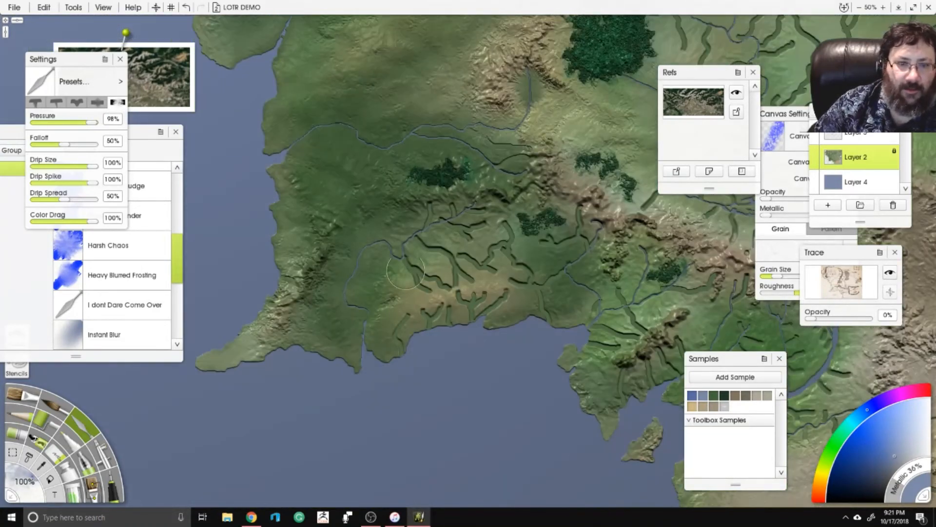
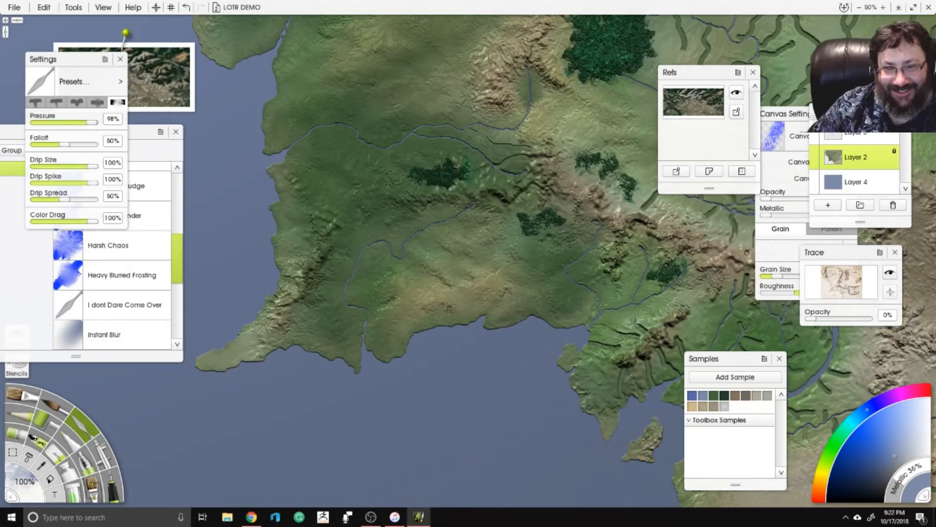
pyautogui.moveTo(586, 365); pyautogui.dragTo(440, 340)
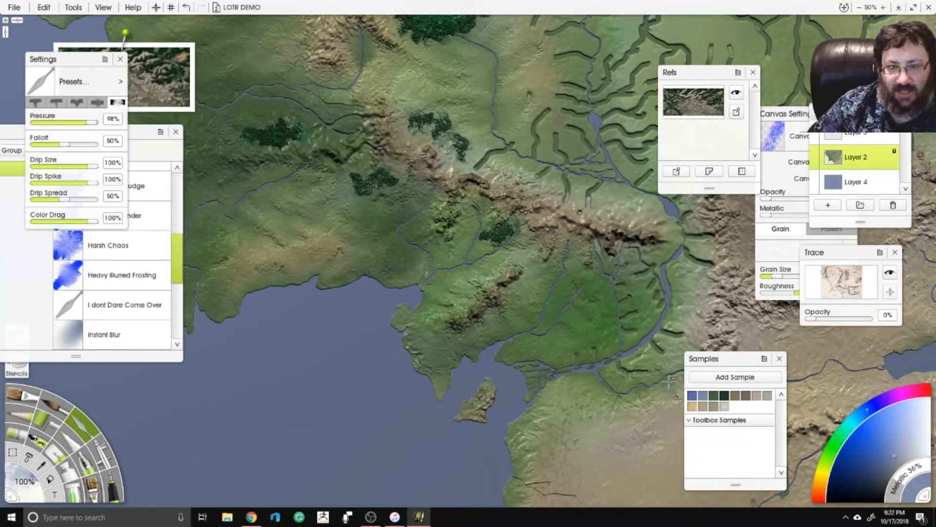
pyautogui.moveTo(644, 347); pyautogui.dragTo(670, 330)
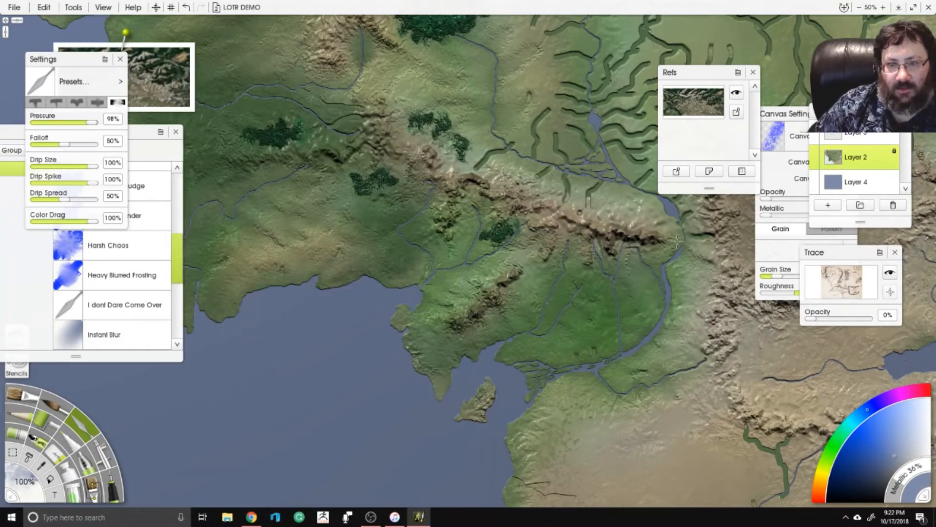
# Break up the carved channels on the brown range's northern slopes and around the braided river junction, working at 130% zoom.
pyautogui.moveTo(528, 144); pyautogui.dragTo(380, 267)
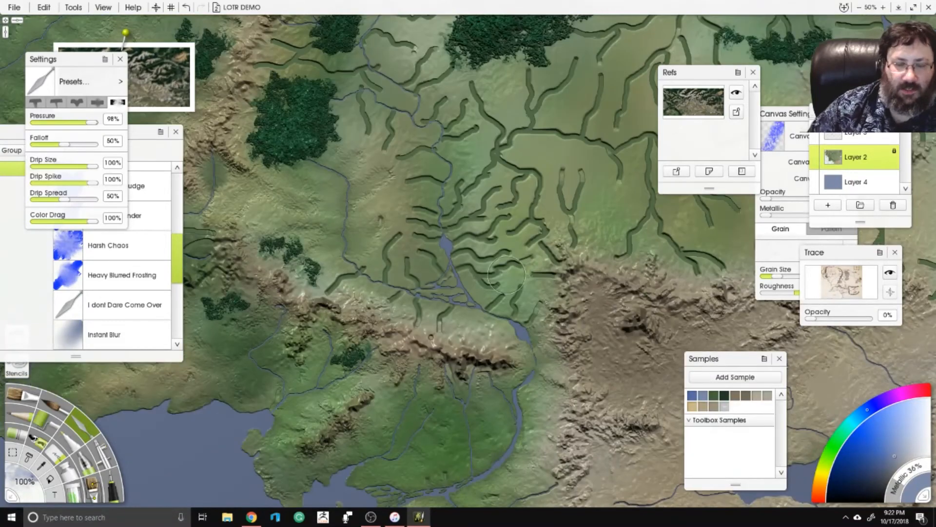
pyautogui.scroll(8, 419, 344)
pyautogui.moveTo(419, 343)
pyautogui.mouseDown()
pyautogui.moveTo(356, 56)
pyautogui.moveTo(249, 31)
pyautogui.moveTo(251, 49)
pyautogui.mouseUp()
pyautogui.moveTo(232, 153)
pyautogui.mouseDown()
pyautogui.moveTo(340, 198)
pyautogui.moveTo(449, 215)
pyautogui.moveTo(461, 241)
pyautogui.mouseUp()
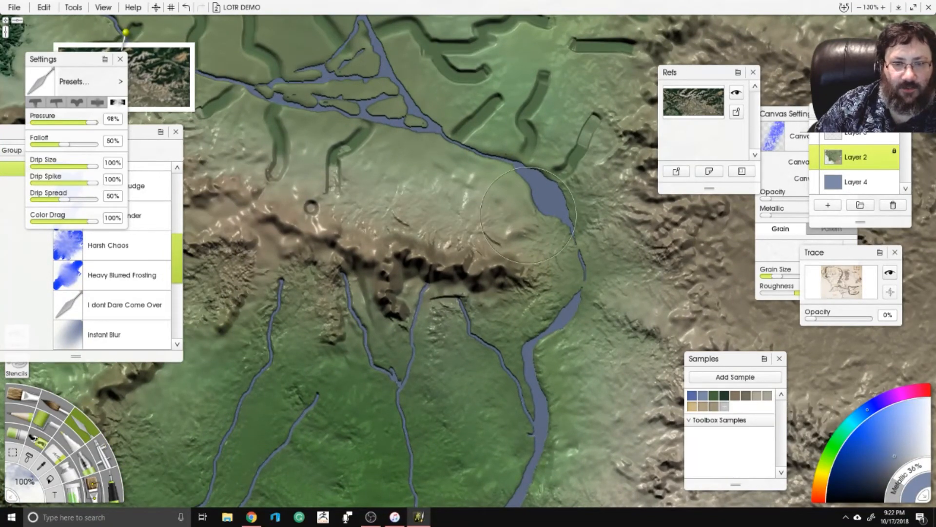
pyautogui.moveTo(366, 161); pyautogui.dragTo(451, 209)
pyautogui.moveTo(451, 191); pyautogui.dragTo(414, 234)
pyautogui.moveTo(371, 149)
pyautogui.mouseDown()
pyautogui.moveTo(351, 178)
pyautogui.moveTo(366, 215)
pyautogui.mouseUp()
pyautogui.moveTo(324, 143); pyautogui.dragTo(293, 161)
# Break up the carved channels on both sides of the small lake upstream of the braided river junction.
pyautogui.moveTo(536, 188)
pyautogui.mouseDown()
pyautogui.moveTo(563, 160)
pyautogui.moveTo(617, 161)
pyautogui.moveTo(683, 195)
pyautogui.moveTo(634, 178)
pyautogui.moveTo(687, 105)
pyautogui.moveTo(600, 58)
pyautogui.moveTo(517, 97)
pyautogui.moveTo(541, 122)
pyautogui.moveTo(568, 182)
pyautogui.moveTo(644, 54)
pyautogui.moveTo(468, 49)
pyautogui.moveTo(384, 29)
pyautogui.moveTo(342, 87)
pyautogui.moveTo(288, 98)
pyautogui.moveTo(280, 73)
pyautogui.mouseUp()
pyautogui.moveTo(379, 115)
pyautogui.mouseDown()
pyautogui.moveTo(467, 232)
pyautogui.moveTo(341, 161)
pyautogui.moveTo(254, 229)
pyautogui.moveTo(342, 112)
pyautogui.moveTo(423, 111)
pyautogui.moveTo(376, 286)
pyautogui.mouseUp()
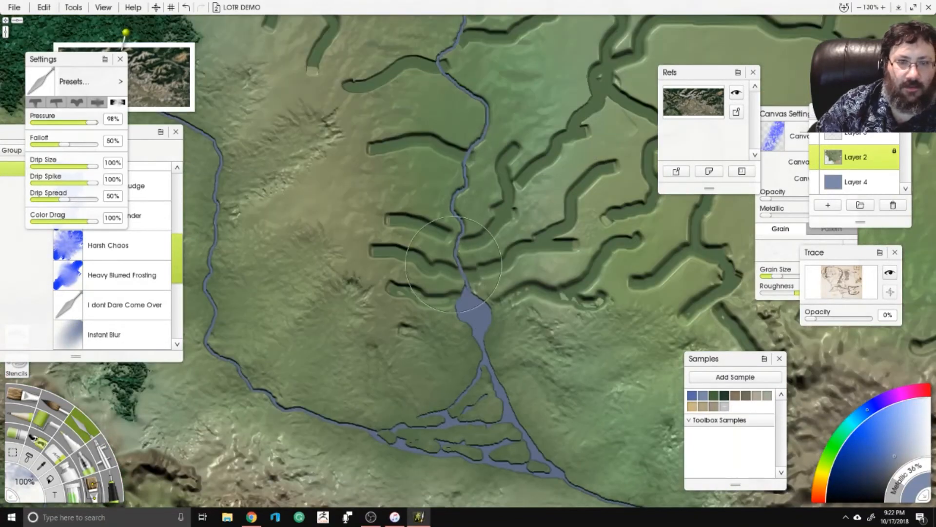
pyautogui.moveTo(589, 292)
pyautogui.mouseDown()
pyautogui.moveTo(614, 245)
pyautogui.moveTo(633, 245)
pyautogui.moveTo(600, 248)
pyautogui.moveTo(601, 298)
pyautogui.moveTo(611, 304)
pyautogui.moveTo(647, 271)
pyautogui.moveTo(630, 275)
pyautogui.moveTo(710, 256)
pyautogui.moveTo(693, 222)
pyautogui.mouseUp()
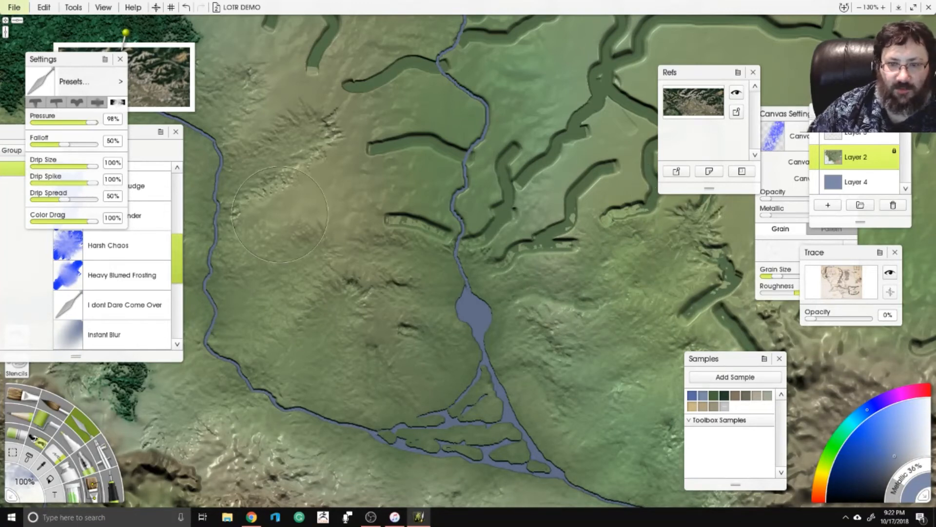
# Undo the latest blending strokes over the valley grooves on both sides of the central river.
pyautogui.hotkey('ctrl', 'z')
pyautogui.hotkey('ctrl', 'z')
pyautogui.hotkey('ctrl', 'z')
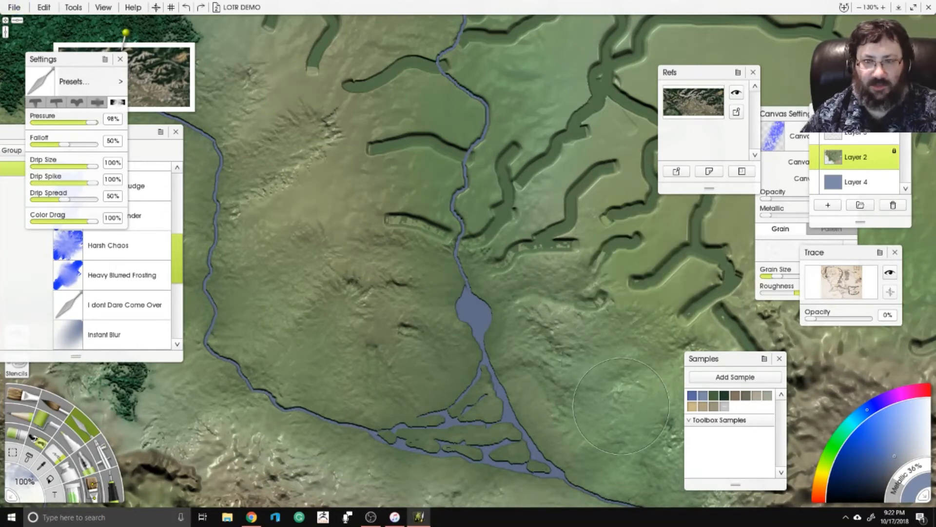
pyautogui.hotkey('ctrl', 'z')
pyautogui.hotkey('ctrl', 'z')
pyautogui.hotkey('ctrl', 'z')
# Smear the carved valley grooves on both banks of the central river above the small lake into rough terrain.
pyautogui.moveTo(504, 229)
pyautogui.mouseDown()
pyautogui.moveTo(519, 268)
pyautogui.moveTo(497, 259)
pyautogui.moveTo(515, 246)
pyautogui.moveTo(564, 242)
pyautogui.moveTo(577, 185)
pyautogui.moveTo(613, 166)
pyautogui.moveTo(575, 269)
pyautogui.moveTo(579, 292)
pyautogui.moveTo(596, 296)
pyautogui.moveTo(554, 285)
pyautogui.moveTo(487, 321)
pyautogui.moveTo(569, 294)
pyautogui.moveTo(624, 236)
pyautogui.moveTo(639, 238)
pyautogui.moveTo(634, 283)
pyautogui.moveTo(671, 263)
pyautogui.moveTo(683, 245)
pyautogui.moveTo(627, 280)
pyautogui.moveTo(638, 216)
pyautogui.moveTo(633, 197)
pyautogui.moveTo(617, 188)
pyautogui.moveTo(589, 268)
pyautogui.moveTo(486, 287)
pyautogui.moveTo(424, 264)
pyautogui.moveTo(438, 216)
pyautogui.moveTo(449, 287)
pyautogui.moveTo(412, 299)
pyautogui.mouseUp()
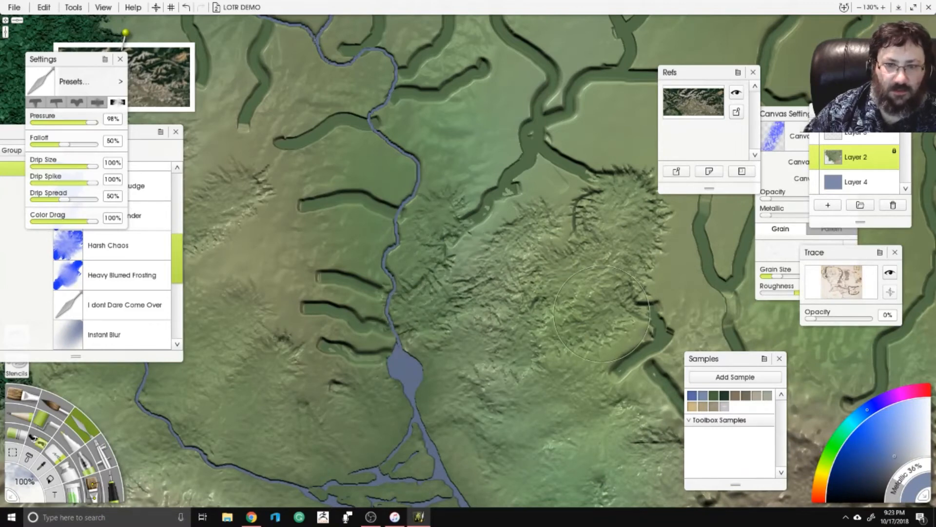
pyautogui.moveTo(634, 320)
pyautogui.mouseDown()
pyautogui.moveTo(511, 261)
pyautogui.moveTo(537, 263)
pyautogui.moveTo(513, 297)
pyautogui.moveTo(544, 305)
pyautogui.moveTo(590, 355)
pyautogui.moveTo(612, 286)
pyautogui.moveTo(588, 185)
pyautogui.moveTo(583, 129)
pyautogui.moveTo(599, 118)
pyautogui.moveTo(613, 213)
pyautogui.mouseUp()
pyautogui.moveTo(454, 94)
pyautogui.mouseDown()
pyautogui.moveTo(477, 245)
pyautogui.moveTo(439, 246)
pyautogui.moveTo(354, 336)
pyautogui.mouseUp()
pyautogui.moveTo(303, 389)
pyautogui.mouseDown()
pyautogui.moveTo(527, 264)
pyautogui.moveTo(515, 276)
pyautogui.moveTo(487, 258)
pyautogui.moveTo(441, 271)
pyautogui.moveTo(503, 342)
pyautogui.moveTo(461, 317)
pyautogui.moveTo(468, 358)
pyautogui.moveTo(436, 315)
pyautogui.mouseUp()
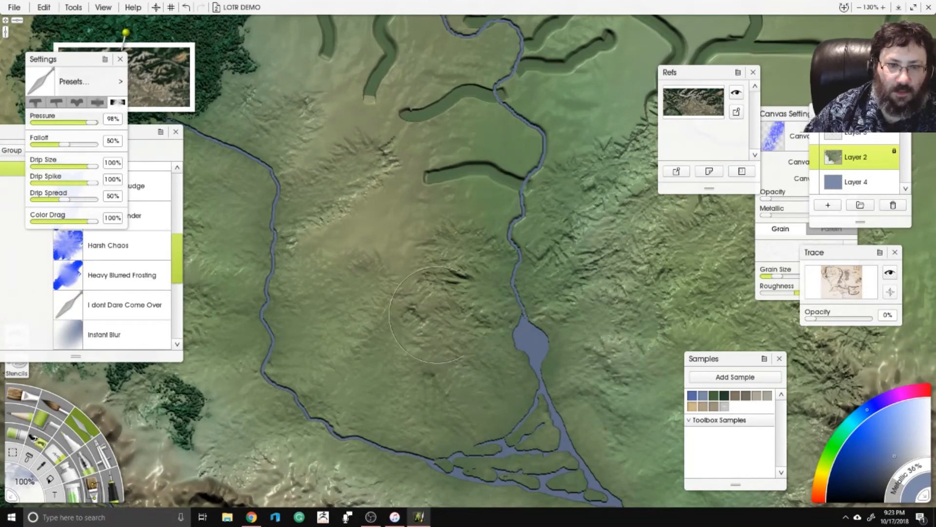
# Blend the valley grooves along the central river's upper course and tributaries into the surrounding ground.
pyautogui.moveTo(455, 120); pyautogui.dragTo(434, 285)
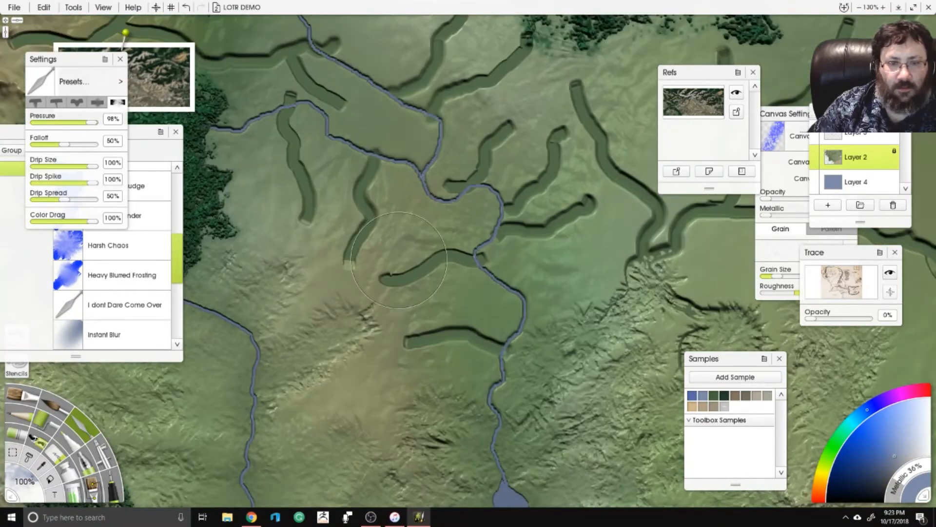
pyautogui.moveTo(497, 331)
pyautogui.mouseDown()
pyautogui.moveTo(424, 332)
pyautogui.moveTo(514, 348)
pyautogui.mouseUp()
pyautogui.moveTo(512, 280)
pyautogui.mouseDown()
pyautogui.moveTo(397, 283)
pyautogui.moveTo(463, 244)
pyautogui.moveTo(536, 224)
pyautogui.moveTo(580, 127)
pyautogui.moveTo(585, 210)
pyautogui.moveTo(546, 195)
pyautogui.moveTo(488, 146)
pyautogui.moveTo(489, 187)
pyautogui.mouseUp()
pyautogui.moveTo(456, 135)
pyautogui.mouseDown()
pyautogui.moveTo(534, 54)
pyautogui.moveTo(490, 95)
pyautogui.moveTo(463, 194)
pyautogui.moveTo(424, 233)
pyautogui.moveTo(442, 248)
pyautogui.moveTo(352, 187)
pyautogui.moveTo(332, 192)
pyautogui.moveTo(379, 252)
pyautogui.moveTo(330, 175)
pyautogui.moveTo(319, 230)
pyautogui.moveTo(331, 351)
pyautogui.moveTo(326, 279)
pyautogui.moveTo(402, 301)
pyautogui.moveTo(383, 405)
pyautogui.mouseUp()
pyautogui.moveTo(292, 213)
pyautogui.mouseDown()
pyautogui.moveTo(497, 311)
pyautogui.moveTo(398, 279)
pyautogui.moveTo(356, 229)
pyautogui.moveTo(273, 210)
pyautogui.moveTo(234, 292)
pyautogui.moveTo(360, 265)
pyautogui.mouseUp()
pyautogui.moveTo(328, 186)
pyautogui.mouseDown()
pyautogui.moveTo(409, 174)
pyautogui.moveTo(532, 205)
pyautogui.moveTo(561, 195)
pyautogui.moveTo(673, 241)
pyautogui.moveTo(571, 183)
pyautogui.moveTo(622, 161)
pyautogui.moveTo(615, 119)
pyautogui.moveTo(677, 180)
pyautogui.moveTo(710, 165)
pyautogui.moveTo(716, 101)
pyautogui.moveTo(678, 146)
pyautogui.mouseUp()
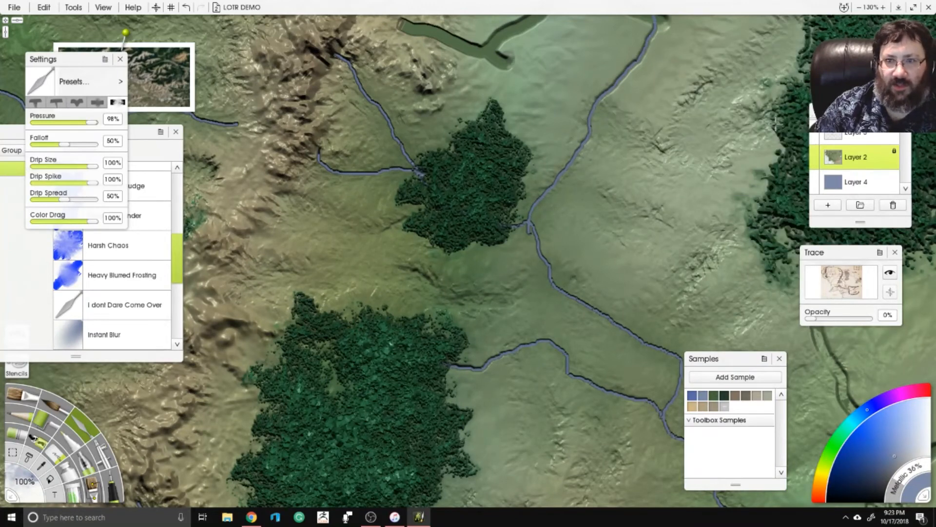
# Blend away the remaining valley grooves around the small forests and rivers beside the central mountain range.
pyautogui.scroll(-3, 108, 245)
pyautogui.scroll(-1, 562, 210)
pyautogui.scroll(-4, 562, 209)
pyautogui.moveTo(561, 210); pyautogui.dragTo(490, 255)
pyautogui.scroll(4, 491, 254)
pyautogui.moveTo(290, 239)
pyautogui.mouseDown()
pyautogui.moveTo(340, 261)
pyautogui.moveTo(420, 239)
pyautogui.moveTo(429, 186)
pyautogui.moveTo(347, 211)
pyautogui.moveTo(336, 151)
pyautogui.moveTo(503, 224)
pyautogui.moveTo(536, 157)
pyautogui.moveTo(383, 141)
pyautogui.moveTo(429, 73)
pyautogui.moveTo(483, 49)
pyautogui.moveTo(541, 74)
pyautogui.moveTo(596, 135)
pyautogui.moveTo(613, 163)
pyautogui.moveTo(612, 187)
pyautogui.moveTo(610, 175)
pyautogui.mouseUp()
pyautogui.scroll(5, 407, 113)
pyautogui.moveTo(474, 297)
pyautogui.mouseDown()
pyautogui.moveTo(468, 239)
pyautogui.moveTo(399, 258)
pyautogui.moveTo(439, 210)
pyautogui.moveTo(550, 230)
pyautogui.moveTo(610, 205)
pyautogui.moveTo(634, 209)
pyautogui.mouseUp()
pyautogui.scroll(3, 511, 253)
pyautogui.moveTo(511, 252)
pyautogui.mouseDown()
pyautogui.moveTo(465, 225)
pyautogui.moveTo(482, 161)
pyautogui.moveTo(453, 140)
pyautogui.moveTo(418, 145)
pyautogui.moveTo(484, 132)
pyautogui.moveTo(441, 79)
pyautogui.moveTo(563, 141)
pyautogui.mouseUp()
pyautogui.scroll(-10, 558, 154)
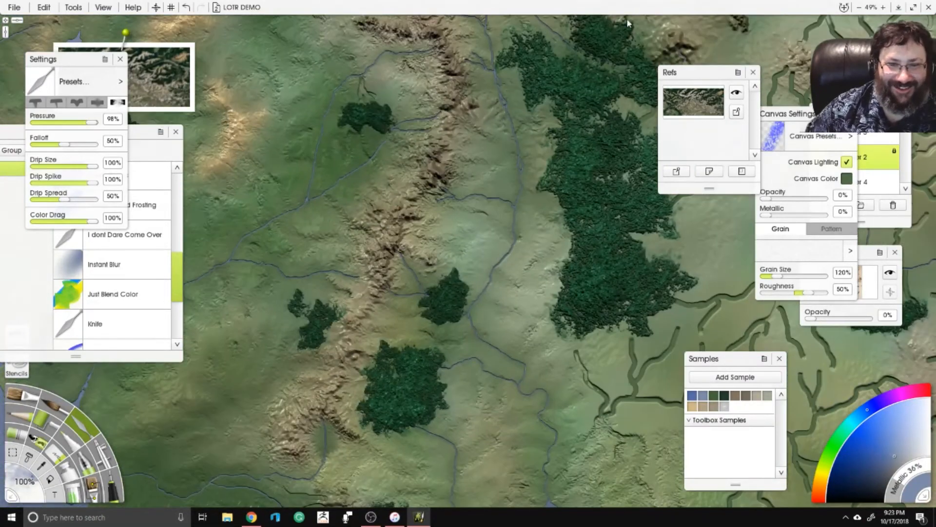
# Set the tool size to 250% and smear out the branching grooves along the northwestern map edge above the mountains.
pyautogui.scroll(6, 499, 236)
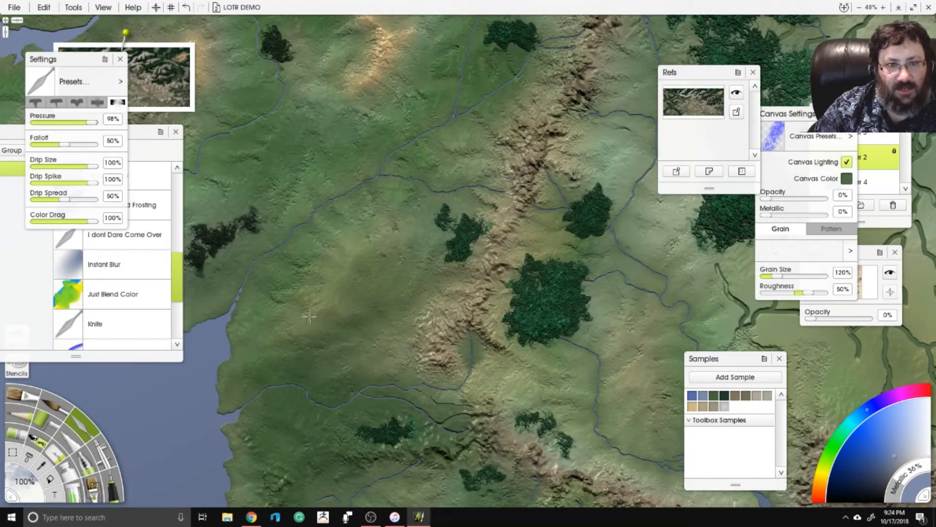
pyautogui.moveTo(617, 307); pyautogui.dragTo(396, 295)
pyautogui.moveTo(510, 242); pyautogui.dragTo(437, 233)
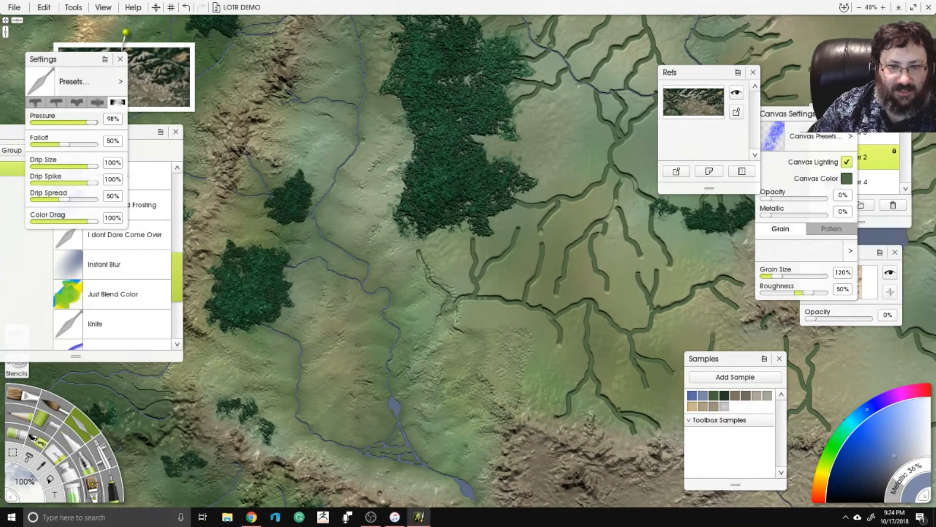
pyautogui.moveTo(536, 390); pyautogui.dragTo(356, 342)
pyautogui.moveTo(451, 146); pyautogui.dragTo(478, 371)
pyautogui.moveTo(417, 224); pyautogui.dragTo(657, 341)
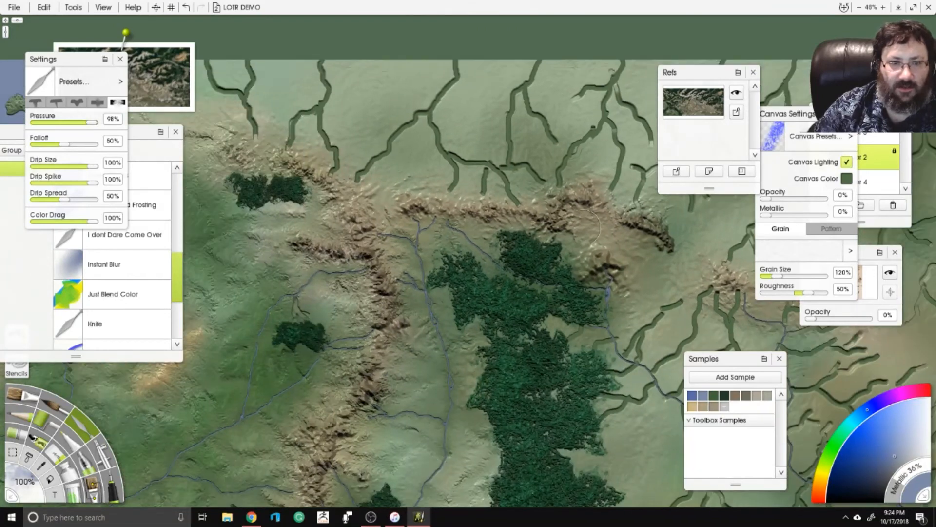
pyautogui.moveTo(427, 291); pyautogui.dragTo(565, 343)
pyautogui.click(22, 484)
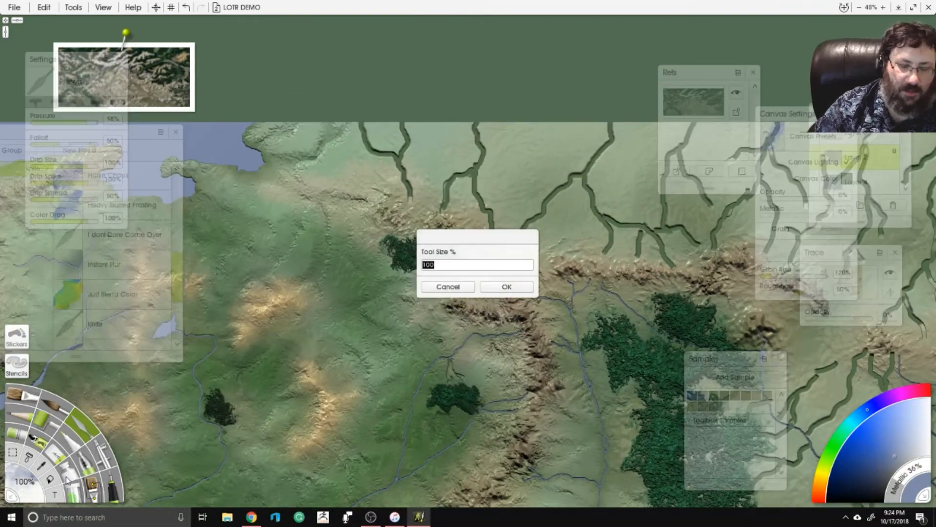
pyautogui.press('Return')
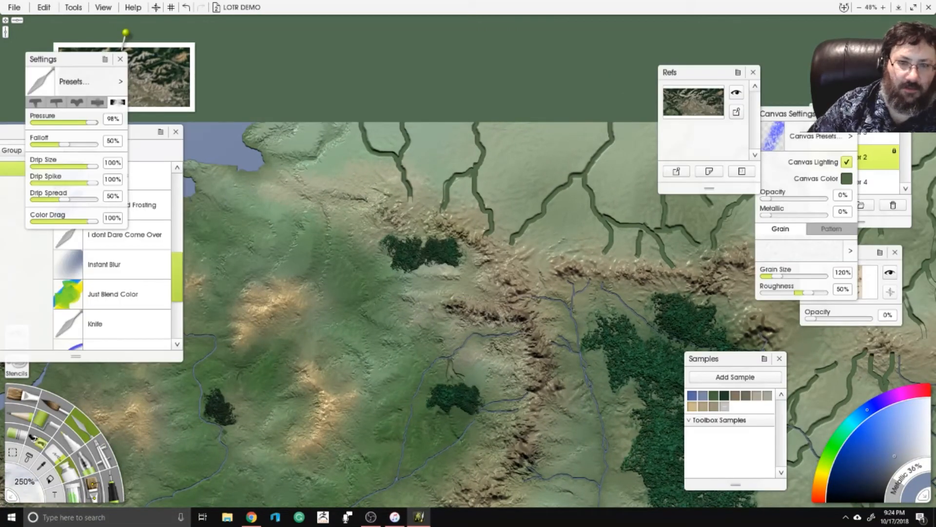
pyautogui.moveTo(441, 171); pyautogui.dragTo(477, 171)
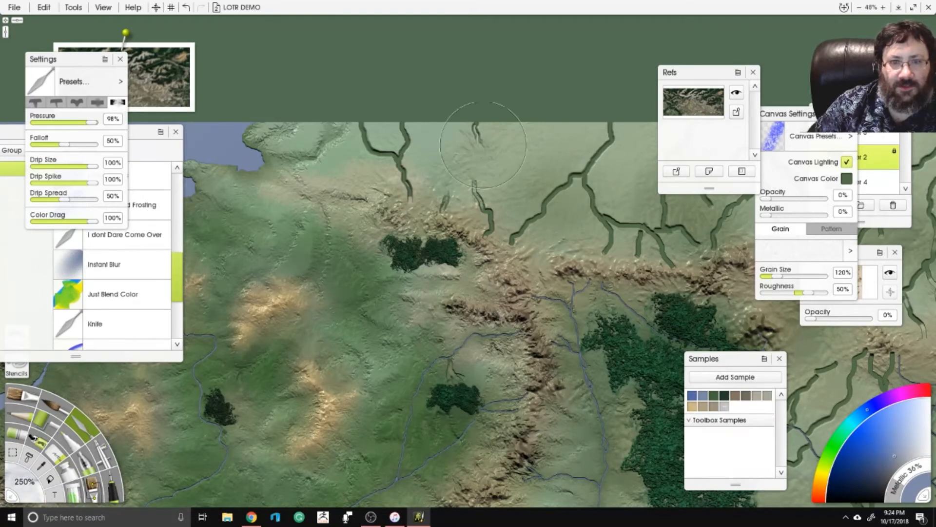
pyautogui.moveTo(487, 210)
pyautogui.mouseDown()
pyautogui.moveTo(507, 236)
pyautogui.moveTo(610, 136)
pyautogui.mouseUp()
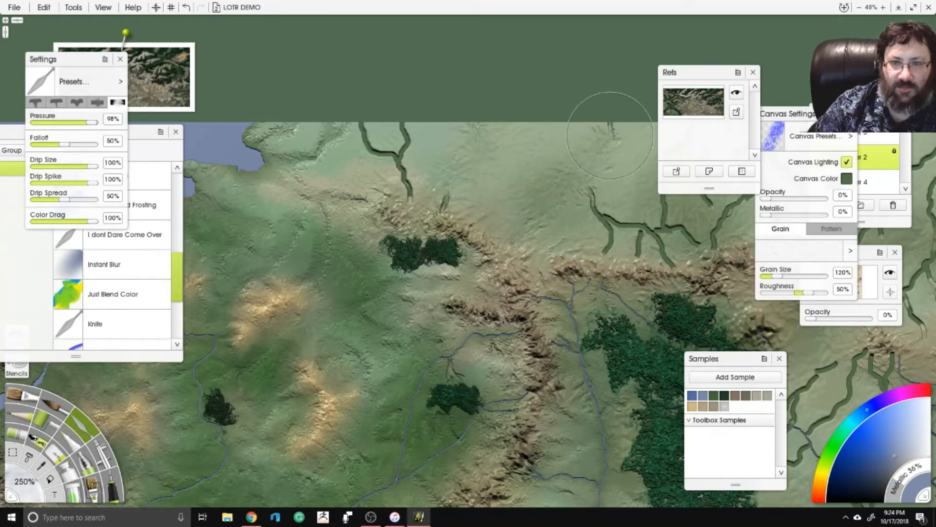
pyautogui.moveTo(376, 114)
pyautogui.mouseDown()
pyautogui.moveTo(368, 132)
pyautogui.moveTo(411, 189)
pyautogui.mouseUp()
pyautogui.moveTo(328, 138); pyautogui.dragTo(305, 163)
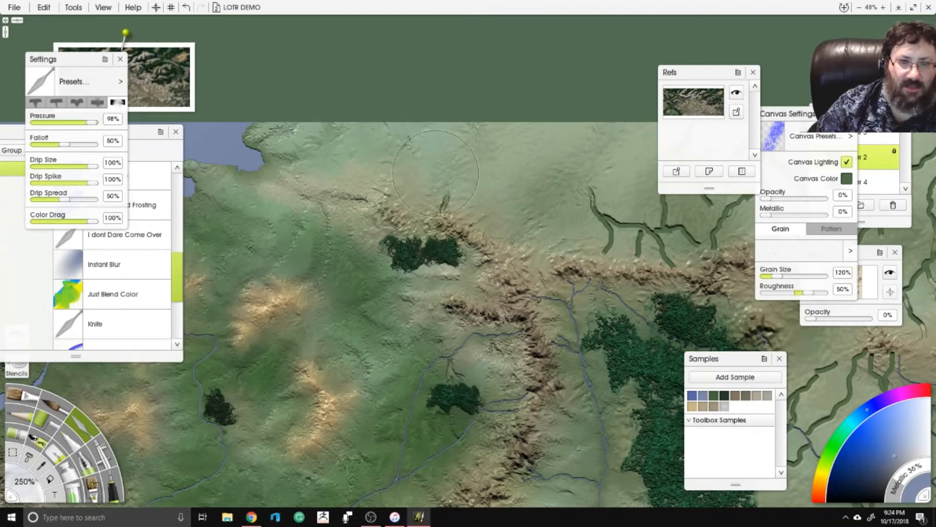
# Blend the branching valley grooves between the northern map edge and the mountain range above the large forest.
pyautogui.moveTo(434, 173); pyautogui.dragTo(289, 124)
pyautogui.moveTo(483, 175); pyautogui.dragTo(460, 160)
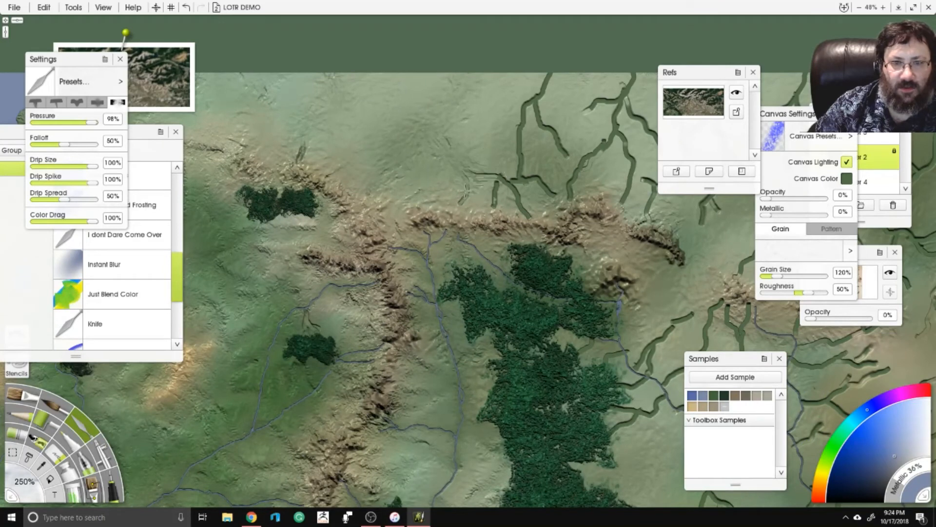
pyautogui.moveTo(461, 197)
pyautogui.mouseDown()
pyautogui.moveTo(441, 161)
pyautogui.moveTo(511, 178)
pyautogui.moveTo(515, 202)
pyautogui.mouseUp()
pyautogui.moveTo(520, 151)
pyautogui.mouseDown()
pyautogui.moveTo(537, 83)
pyautogui.moveTo(543, 127)
pyautogui.mouseUp()
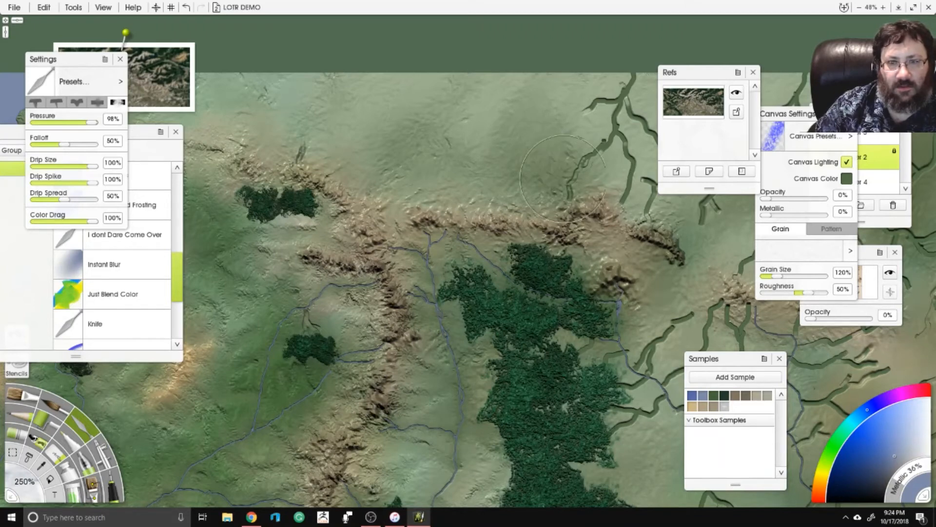
pyautogui.moveTo(563, 178)
pyautogui.mouseDown()
pyautogui.moveTo(605, 141)
pyautogui.moveTo(626, 97)
pyautogui.moveTo(620, 87)
pyautogui.mouseUp()
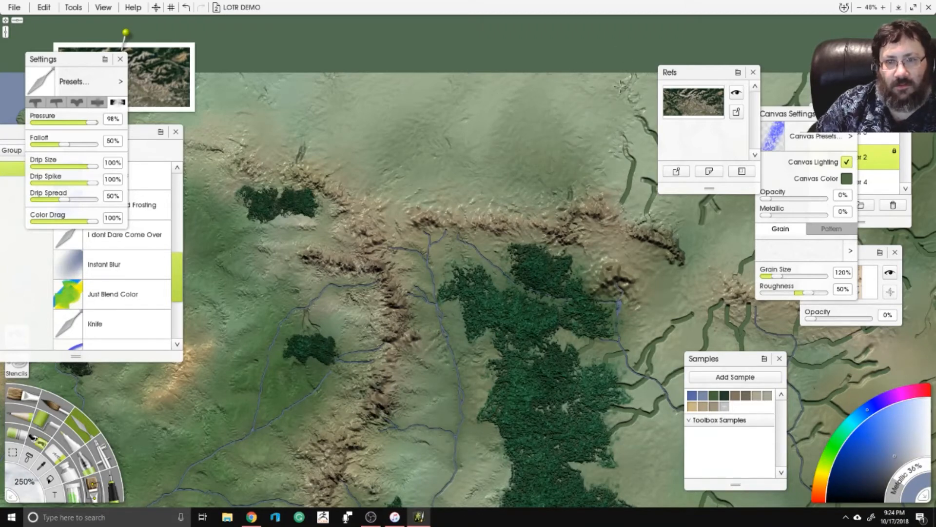
pyautogui.moveTo(566, 213); pyautogui.dragTo(439, 192)
pyautogui.moveTo(534, 100)
pyautogui.mouseDown()
pyautogui.moveTo(509, 127)
pyautogui.moveTo(507, 163)
pyautogui.moveTo(493, 169)
pyautogui.moveTo(518, 193)
pyautogui.moveTo(555, 116)
pyautogui.moveTo(549, 87)
pyautogui.moveTo(588, 78)
pyautogui.moveTo(605, 44)
pyautogui.moveTo(601, 139)
pyautogui.mouseUp()
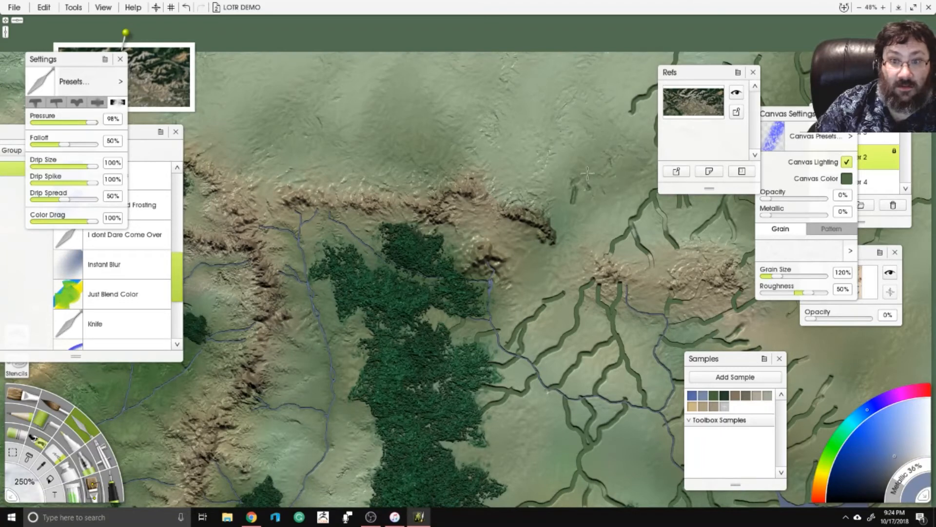
# Smear out the valley grooves in the map's northeast, north of the small eastern mountain cluster.
pyautogui.moveTo(462, 183); pyautogui.dragTo(371, 242)
pyautogui.rightClick(371, 242)
pyautogui.moveTo(502, 170)
pyautogui.mouseDown()
pyautogui.moveTo(546, 157)
pyautogui.moveTo(571, 133)
pyautogui.moveTo(592, 192)
pyautogui.moveTo(581, 254)
pyautogui.moveTo(537, 290)
pyautogui.moveTo(531, 308)
pyautogui.moveTo(598, 286)
pyautogui.mouseUp()
pyautogui.moveTo(595, 184)
pyautogui.mouseDown()
pyautogui.moveTo(626, 190)
pyautogui.moveTo(613, 171)
pyautogui.mouseUp()
pyautogui.moveTo(691, 228)
pyautogui.mouseDown()
pyautogui.moveTo(502, 204)
pyautogui.moveTo(468, 188)
pyautogui.moveTo(507, 185)
pyautogui.moveTo(507, 147)
pyautogui.moveTo(463, 119)
pyautogui.moveTo(468, 103)
pyautogui.moveTo(527, 122)
pyautogui.moveTo(534, 147)
pyautogui.moveTo(581, 121)
pyautogui.moveTo(544, 148)
pyautogui.moveTo(561, 156)
pyautogui.moveTo(526, 171)
pyautogui.moveTo(565, 210)
pyautogui.moveTo(571, 189)
pyautogui.moveTo(607, 180)
pyautogui.moveTo(594, 188)
pyautogui.mouseUp()
pyautogui.moveTo(443, 234); pyautogui.dragTo(489, 171)
pyautogui.moveTo(489, 173)
pyautogui.mouseDown()
pyautogui.moveTo(467, 203)
pyautogui.moveTo(511, 177)
pyautogui.moveTo(530, 181)
pyautogui.moveTo(520, 229)
pyautogui.moveTo(547, 232)
pyautogui.moveTo(548, 194)
pyautogui.moveTo(593, 180)
pyautogui.moveTo(571, 220)
pyautogui.moveTo(593, 239)
pyautogui.moveTo(568, 280)
pyautogui.moveTo(594, 272)
pyautogui.moveTo(600, 226)
pyautogui.moveTo(673, 178)
pyautogui.mouseUp()
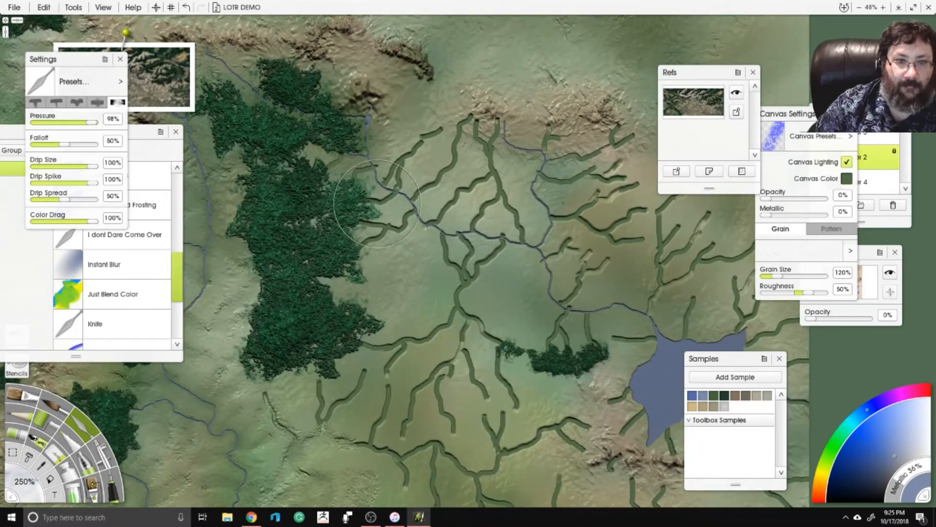
# Blend the grooves between the large forest's eastern edge, the upper eastern river and the small mountain cluster.
pyautogui.moveTo(377, 172)
pyautogui.mouseDown()
pyautogui.moveTo(343, 112)
pyautogui.moveTo(369, 116)
pyautogui.moveTo(350, 129)
pyautogui.moveTo(362, 147)
pyautogui.moveTo(343, 168)
pyautogui.moveTo(382, 182)
pyautogui.mouseUp()
pyautogui.moveTo(372, 138)
pyautogui.mouseDown()
pyautogui.moveTo(391, 188)
pyautogui.moveTo(422, 146)
pyautogui.moveTo(454, 127)
pyautogui.moveTo(442, 156)
pyautogui.mouseUp()
pyautogui.moveTo(404, 213)
pyautogui.mouseDown()
pyautogui.moveTo(363, 244)
pyautogui.moveTo(407, 244)
pyautogui.mouseUp()
pyautogui.moveTo(420, 195)
pyautogui.mouseDown()
pyautogui.moveTo(445, 165)
pyautogui.moveTo(445, 136)
pyautogui.moveTo(422, 135)
pyautogui.moveTo(468, 126)
pyautogui.moveTo(461, 147)
pyautogui.moveTo(489, 149)
pyautogui.mouseUp()
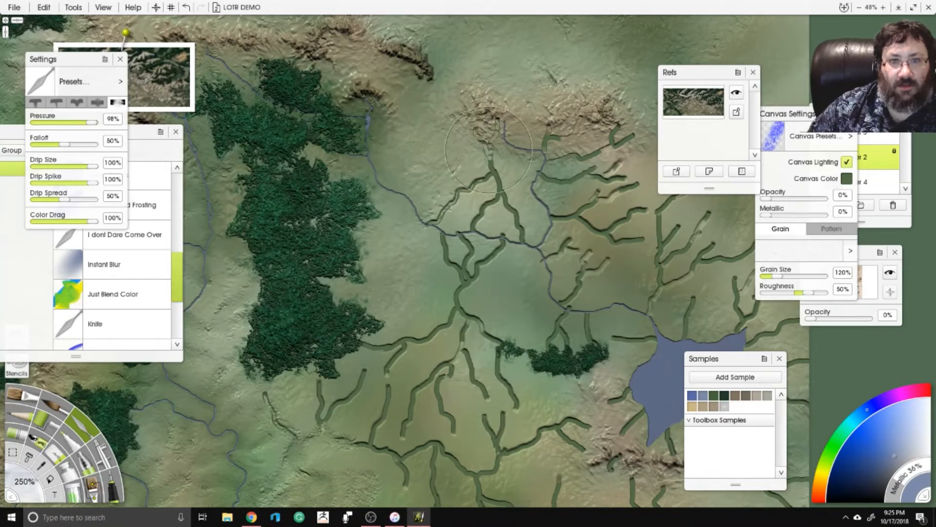
# Set the tool size to 100% and blend the grooves on both sides of the river descending from the eastern mountains.
pyautogui.click(16, 482)
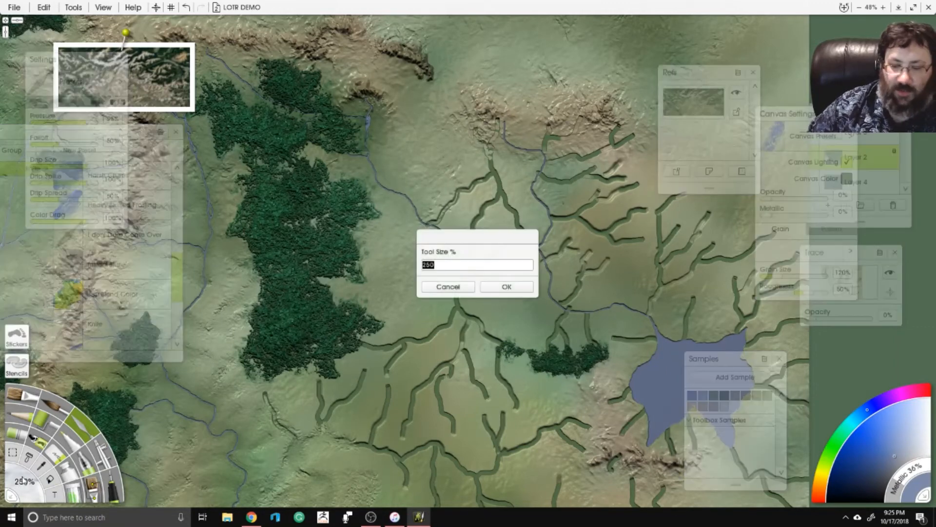
pyautogui.write('10')
pyautogui.press('Return')
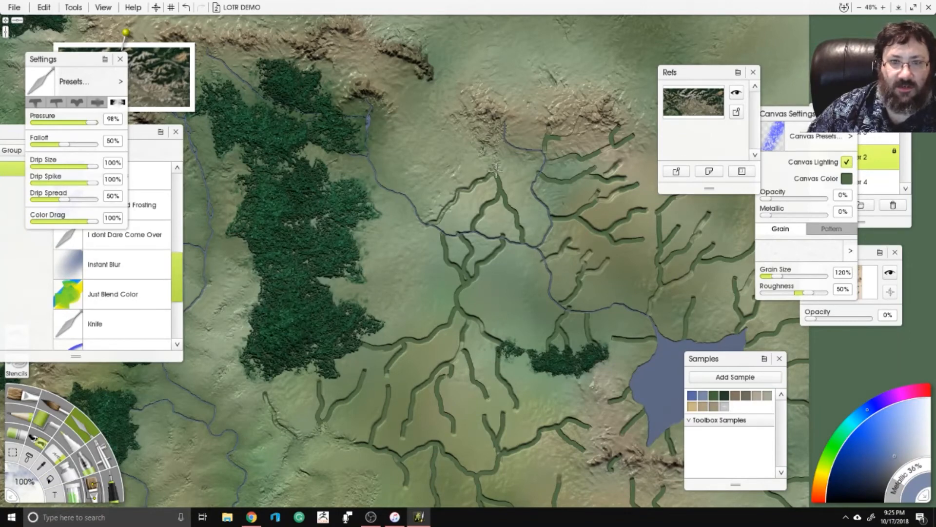
pyautogui.moveTo(496, 170); pyautogui.dragTo(513, 210)
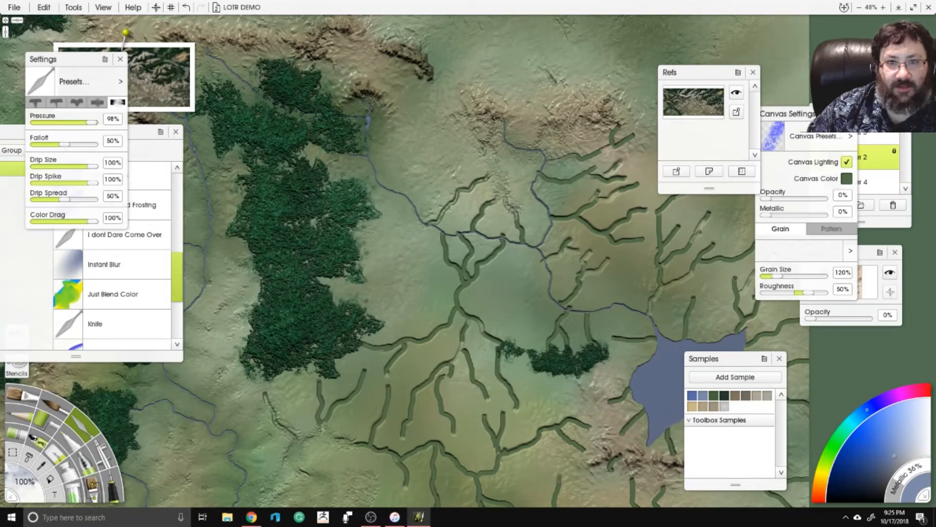
pyautogui.moveTo(588, 122)
pyautogui.mouseDown()
pyautogui.moveTo(626, 137)
pyautogui.moveTo(567, 154)
pyautogui.moveTo(544, 175)
pyautogui.moveTo(622, 175)
pyautogui.moveTo(554, 186)
pyautogui.moveTo(546, 196)
pyautogui.moveTo(553, 217)
pyautogui.moveTo(626, 192)
pyautogui.moveTo(569, 224)
pyautogui.moveTo(617, 232)
pyautogui.moveTo(643, 217)
pyautogui.moveTo(608, 225)
pyautogui.moveTo(617, 242)
pyautogui.moveTo(642, 243)
pyautogui.moveTo(617, 223)
pyautogui.moveTo(638, 218)
pyautogui.moveTo(555, 207)
pyautogui.moveTo(524, 216)
pyautogui.moveTo(523, 239)
pyautogui.moveTo(502, 203)
pyautogui.moveTo(476, 233)
pyautogui.moveTo(428, 225)
pyautogui.moveTo(457, 192)
pyautogui.mouseUp()
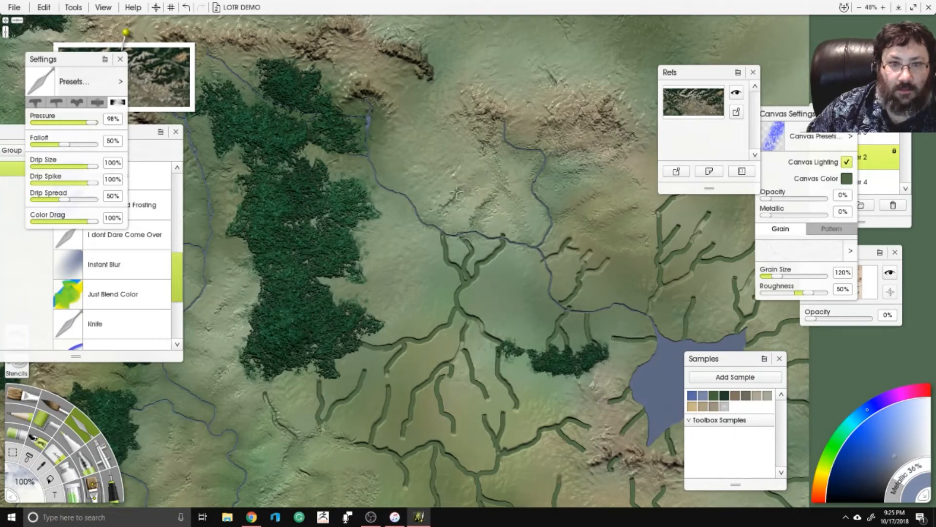
# Blend the valley grooves along the eastern river down to the inland sea and across the land north of it.
pyautogui.moveTo(449, 251)
pyautogui.mouseDown()
pyautogui.moveTo(505, 254)
pyautogui.moveTo(473, 229)
pyautogui.moveTo(544, 258)
pyautogui.moveTo(591, 247)
pyautogui.mouseUp()
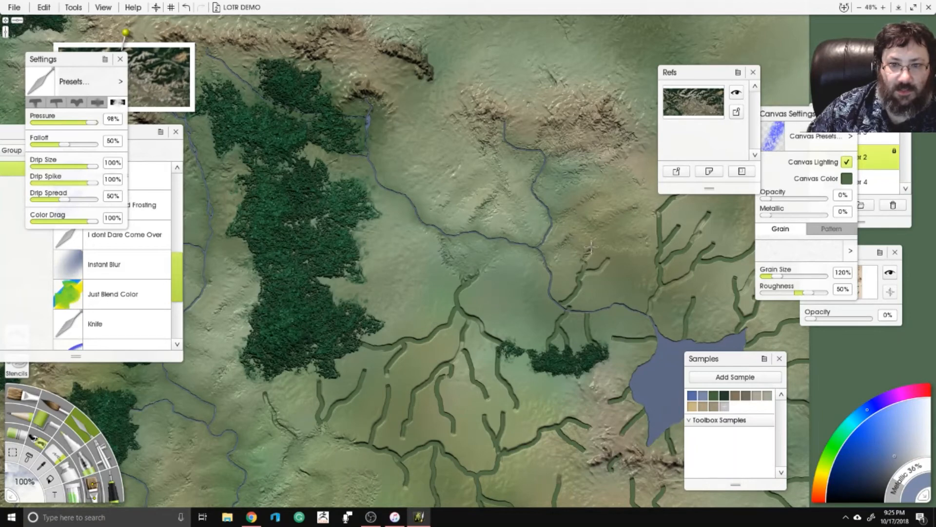
pyautogui.moveTo(558, 282)
pyautogui.mouseDown()
pyautogui.moveTo(596, 256)
pyautogui.moveTo(573, 292)
pyautogui.mouseUp()
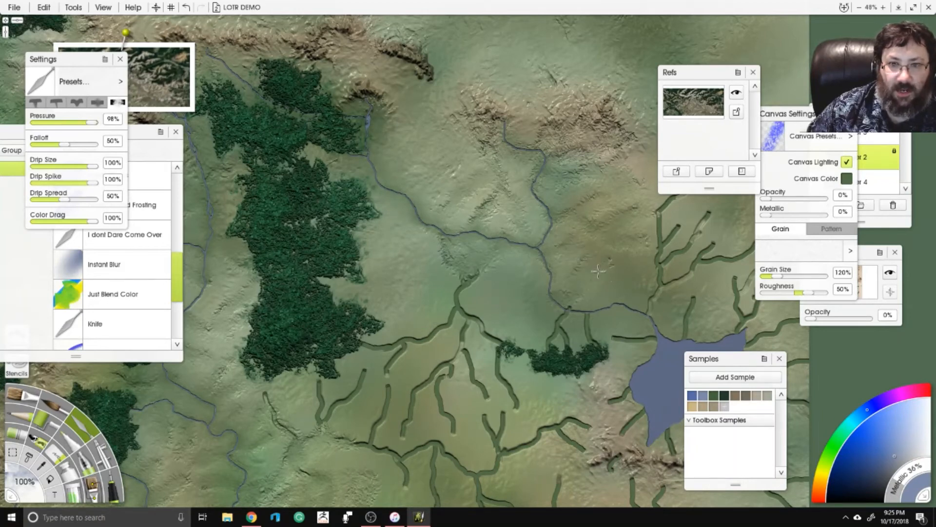
pyautogui.moveTo(541, 351)
pyautogui.mouseDown()
pyautogui.moveTo(563, 353)
pyautogui.moveTo(592, 317)
pyautogui.moveTo(589, 326)
pyautogui.moveTo(617, 339)
pyautogui.moveTo(603, 334)
pyautogui.moveTo(657, 334)
pyautogui.moveTo(603, 307)
pyautogui.moveTo(642, 315)
pyautogui.moveTo(658, 277)
pyautogui.moveTo(714, 263)
pyautogui.moveTo(729, 240)
pyautogui.moveTo(758, 237)
pyautogui.mouseUp()
pyautogui.moveTo(698, 234)
pyautogui.mouseDown()
pyautogui.moveTo(718, 217)
pyautogui.moveTo(672, 219)
pyautogui.moveTo(656, 238)
pyautogui.moveTo(683, 192)
pyautogui.moveTo(706, 227)
pyautogui.mouseUp()
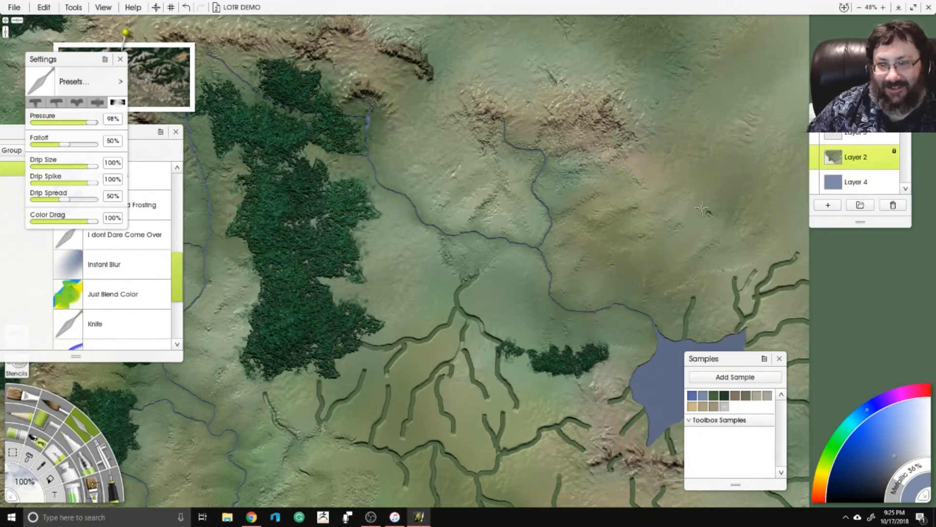
pyautogui.moveTo(600, 296)
pyautogui.mouseDown()
pyautogui.moveTo(486, 257)
pyautogui.moveTo(581, 272)
pyautogui.mouseUp()
pyautogui.moveTo(630, 295)
pyautogui.mouseDown()
pyautogui.moveTo(623, 241)
pyautogui.moveTo(628, 287)
pyautogui.moveTo(630, 240)
pyautogui.moveTo(651, 236)
pyautogui.moveTo(635, 286)
pyautogui.moveTo(649, 263)
pyautogui.moveTo(627, 253)
pyautogui.moveTo(702, 282)
pyautogui.mouseUp()
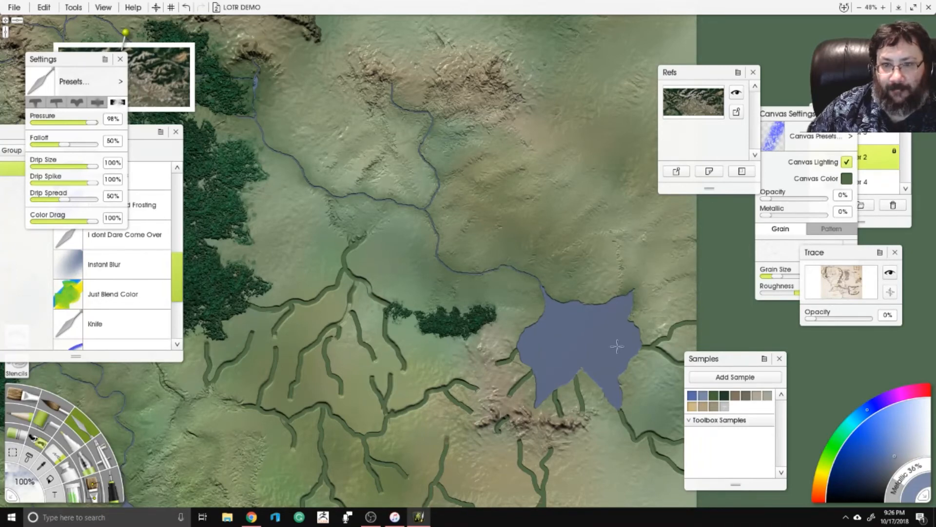
# Smear out the grooves east and southeast of the inland sea and below the small range south of it.
pyautogui.moveTo(637, 348); pyautogui.dragTo(738, 325)
pyautogui.moveTo(661, 352); pyautogui.dragTo(697, 363)
pyautogui.moveTo(615, 371)
pyautogui.mouseDown()
pyautogui.moveTo(610, 351)
pyautogui.moveTo(504, 238)
pyautogui.mouseUp()
pyautogui.moveTo(512, 286); pyautogui.dragTo(555, 326)
pyautogui.moveTo(519, 273)
pyautogui.mouseDown()
pyautogui.moveTo(519, 298)
pyautogui.moveTo(506, 268)
pyautogui.moveTo(562, 315)
pyautogui.moveTo(592, 321)
pyautogui.moveTo(577, 334)
pyautogui.moveTo(524, 310)
pyautogui.moveTo(582, 343)
pyautogui.mouseUp()
pyautogui.moveTo(518, 404)
pyautogui.mouseDown()
pyautogui.moveTo(493, 395)
pyautogui.moveTo(502, 412)
pyautogui.moveTo(580, 390)
pyautogui.moveTo(535, 402)
pyautogui.moveTo(436, 361)
pyautogui.moveTo(410, 305)
pyautogui.moveTo(424, 359)
pyautogui.moveTo(400, 398)
pyautogui.moveTo(439, 385)
pyautogui.moveTo(415, 351)
pyautogui.mouseUp()
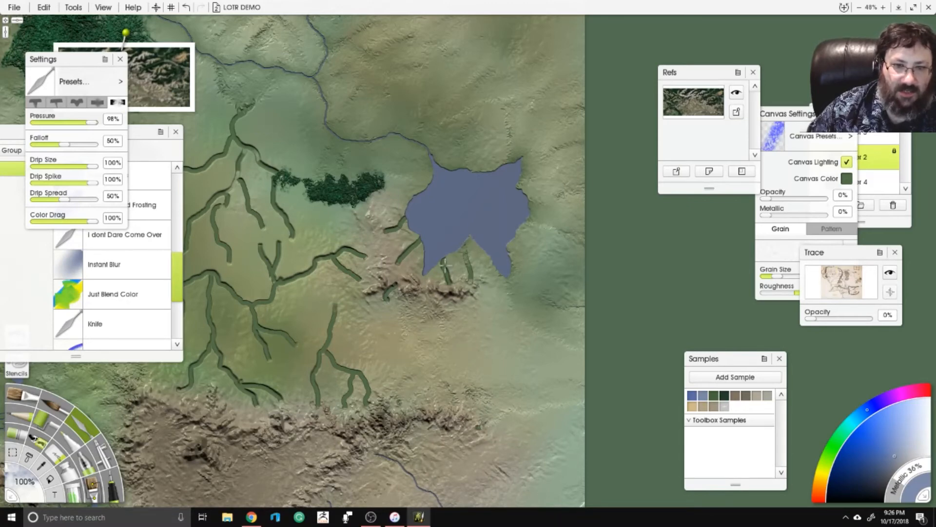
# Blend the western part of the groove network southeast of the large forest, down toward the southern mountains.
pyautogui.scroll(-3, 465, 251)
pyautogui.scroll(3, 442, 220)
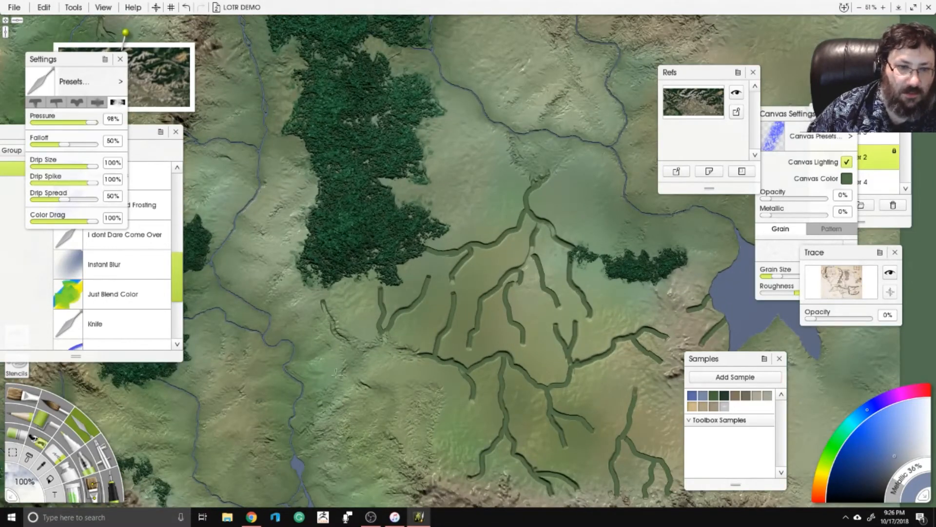
pyautogui.moveTo(336, 372)
pyautogui.mouseDown()
pyautogui.moveTo(345, 317)
pyautogui.moveTo(333, 315)
pyautogui.moveTo(332, 329)
pyautogui.moveTo(373, 318)
pyautogui.moveTo(382, 331)
pyautogui.moveTo(413, 309)
pyautogui.moveTo(421, 291)
pyautogui.mouseUp()
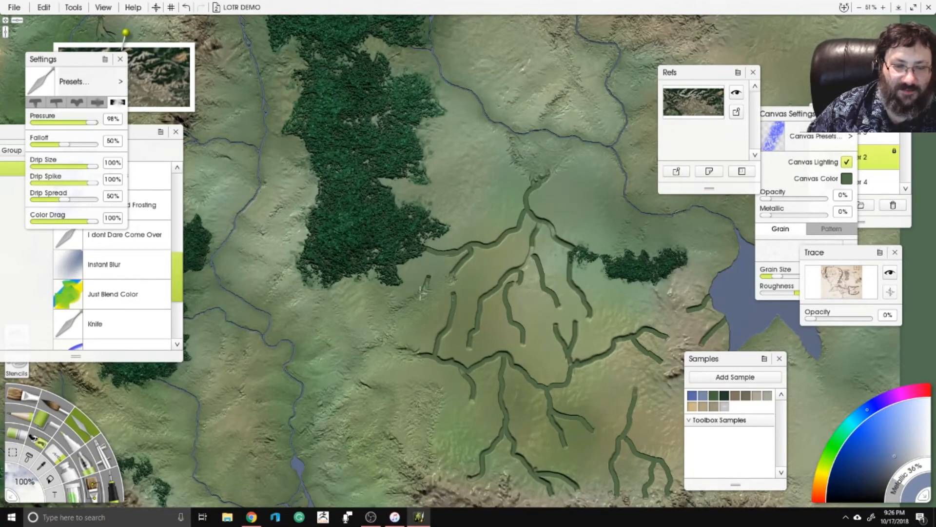
pyautogui.moveTo(417, 360); pyautogui.dragTo(441, 326)
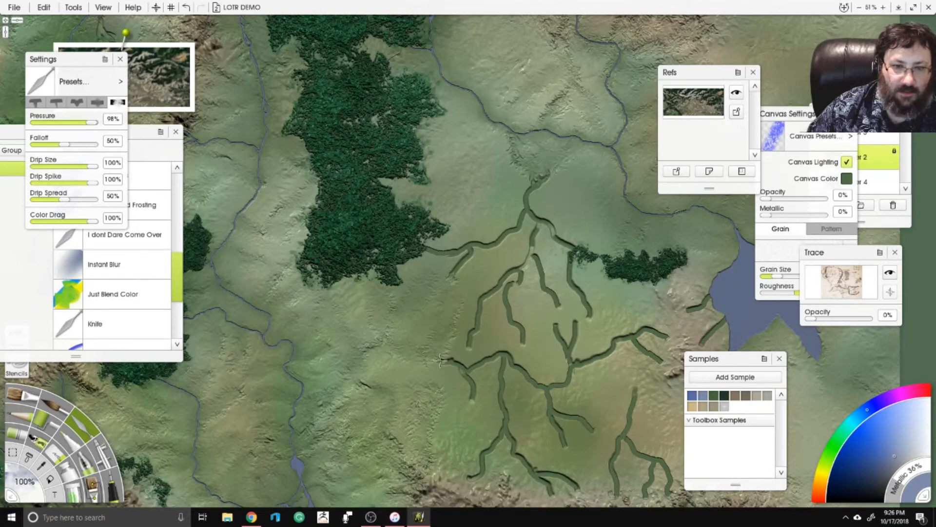
pyautogui.moveTo(441, 360); pyautogui.dragTo(469, 373)
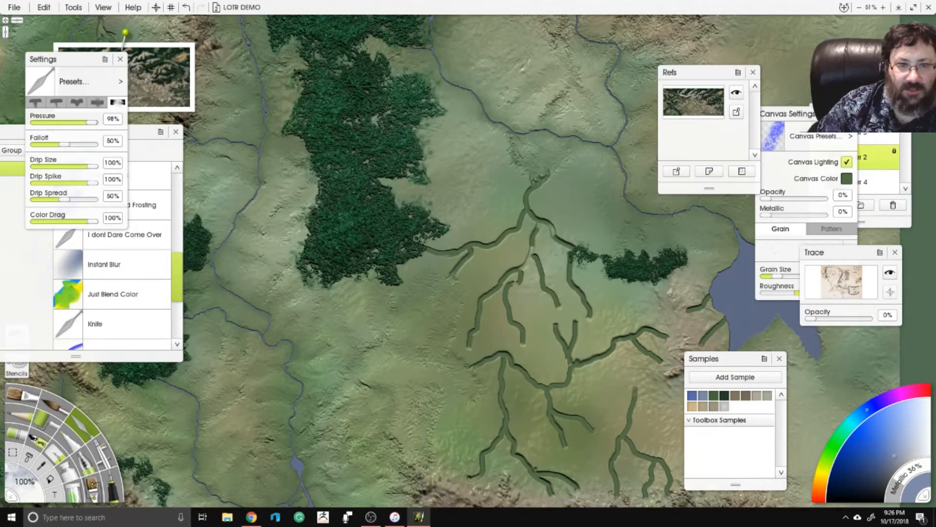
pyautogui.moveTo(406, 277)
pyautogui.mouseDown()
pyautogui.moveTo(451, 284)
pyautogui.moveTo(424, 265)
pyautogui.moveTo(434, 251)
pyautogui.moveTo(438, 266)
pyautogui.moveTo(475, 266)
pyautogui.moveTo(552, 190)
pyautogui.mouseUp()
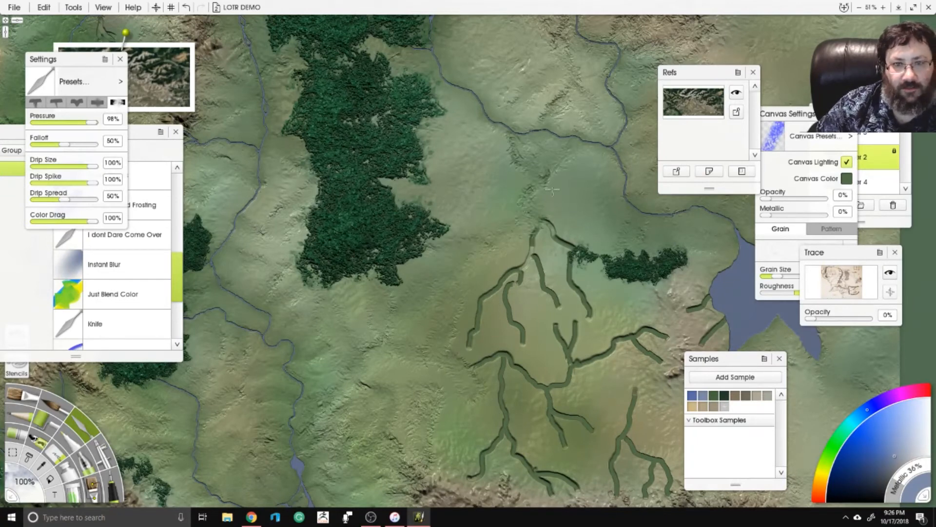
pyautogui.moveTo(548, 222)
pyautogui.mouseDown()
pyautogui.moveTo(467, 343)
pyautogui.moveTo(511, 394)
pyautogui.moveTo(475, 483)
pyautogui.moveTo(561, 487)
pyautogui.moveTo(500, 460)
pyautogui.mouseUp()
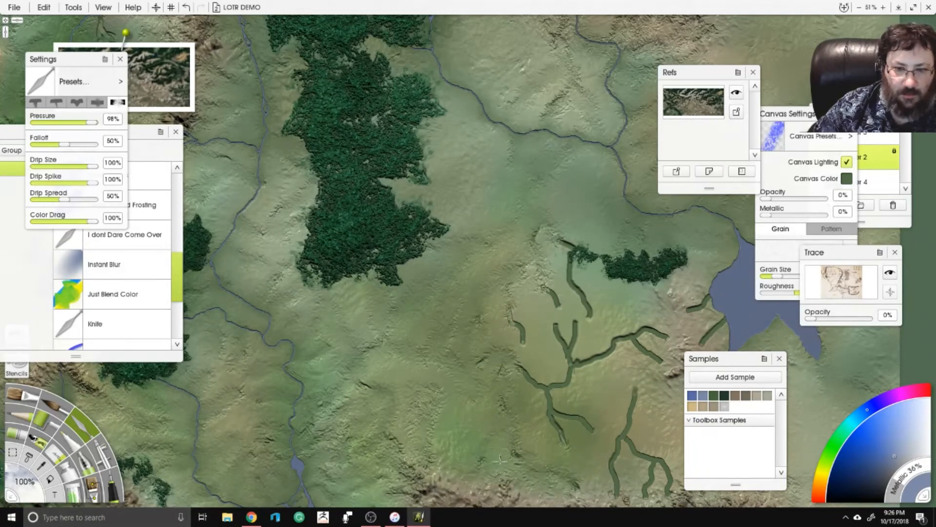
# Blend the remaining valley grooves between the large forest, the inland sea and the southern mountains into the terrain.
pyautogui.moveTo(537, 429)
pyautogui.mouseDown()
pyautogui.moveTo(556, 380)
pyautogui.moveTo(526, 385)
pyautogui.moveTo(522, 297)
pyautogui.mouseUp()
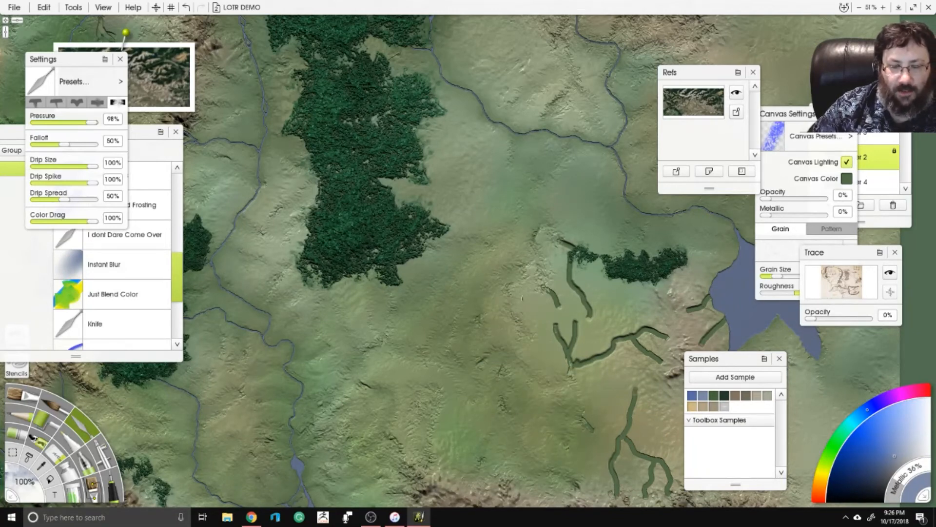
pyautogui.moveTo(574, 371)
pyautogui.mouseDown()
pyautogui.moveTo(551, 292)
pyautogui.moveTo(566, 277)
pyautogui.mouseUp()
pyautogui.moveTo(613, 307)
pyautogui.mouseDown()
pyautogui.moveTo(634, 344)
pyautogui.moveTo(624, 336)
pyautogui.moveTo(620, 492)
pyautogui.moveTo(656, 459)
pyautogui.moveTo(666, 470)
pyautogui.moveTo(543, 410)
pyautogui.mouseUp()
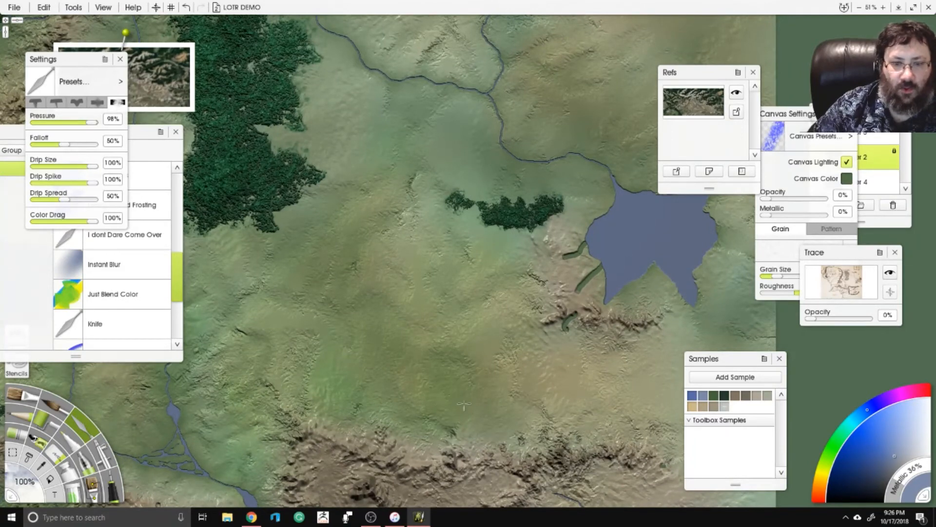
pyautogui.moveTo(598, 242)
pyautogui.mouseDown()
pyautogui.moveTo(568, 254)
pyautogui.moveTo(580, 288)
pyautogui.moveTo(592, 269)
pyautogui.mouseUp()
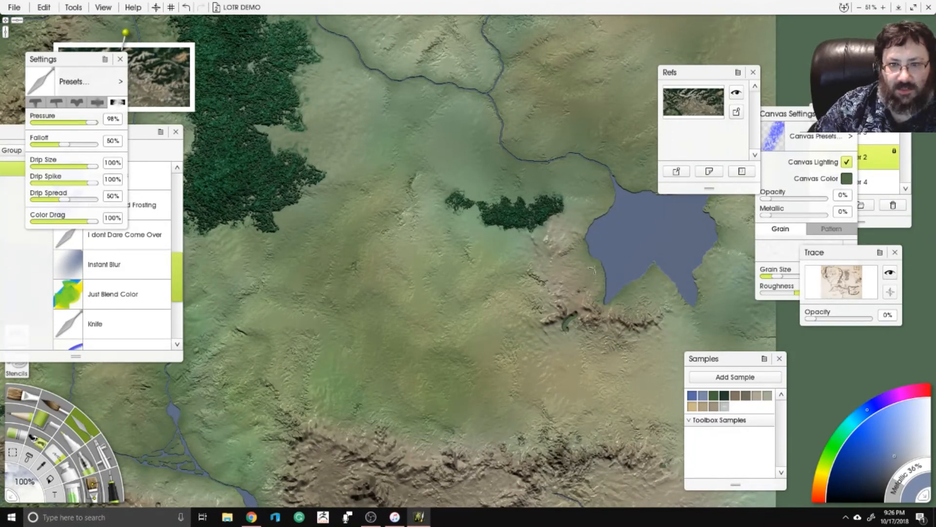
pyautogui.scroll(-6, 622, 276)
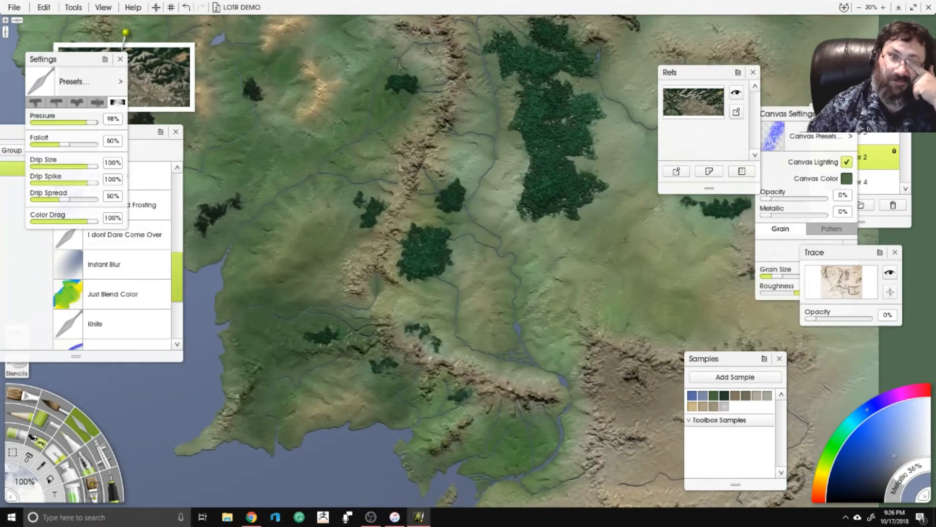
# Pick a dark green from the green area of the satellite reference and add it to the color samples.
pyautogui.scroll(6, 462, 197)
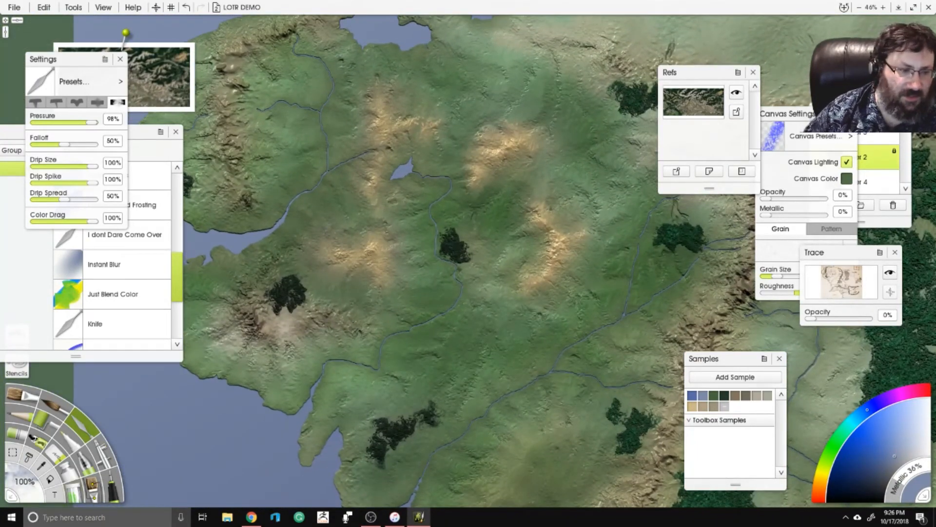
pyautogui.click(105, 453)
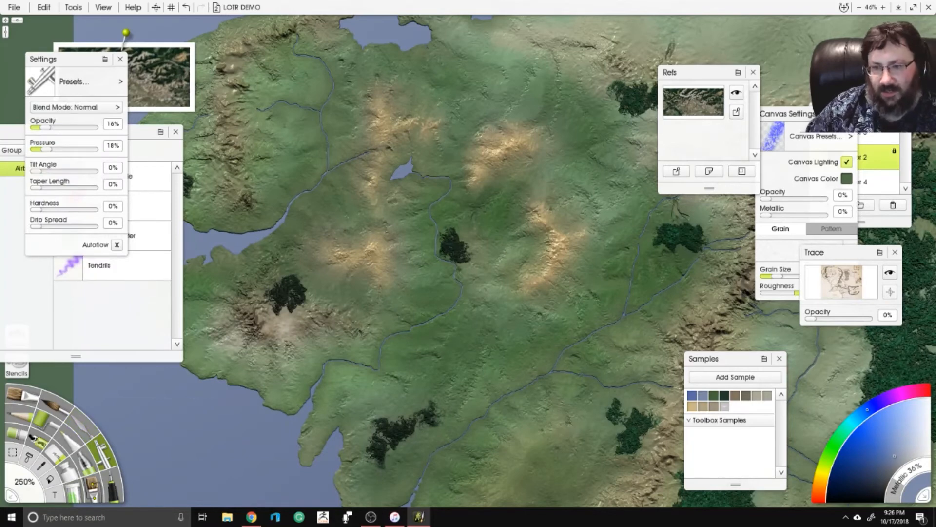
pyautogui.click(854, 444)
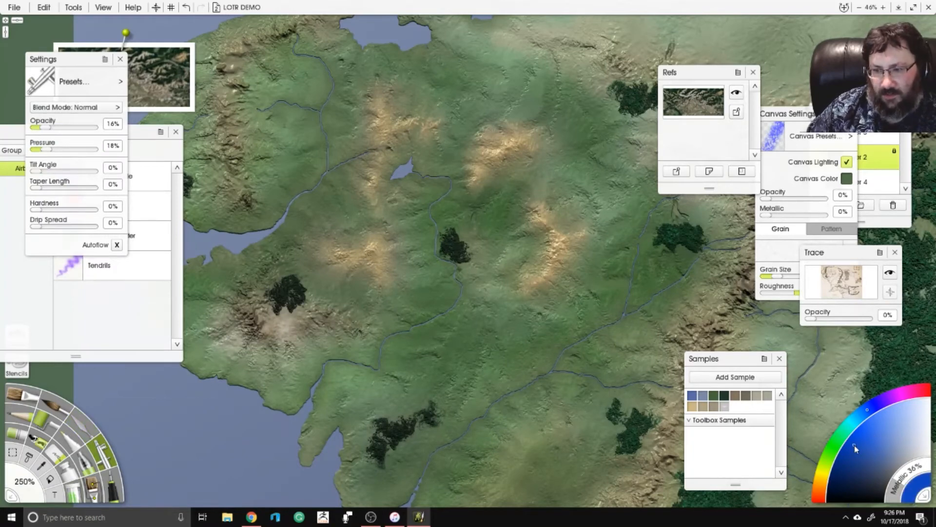
pyautogui.click(723, 396)
pyautogui.moveTo(91, 59); pyautogui.dragTo(25, 91)
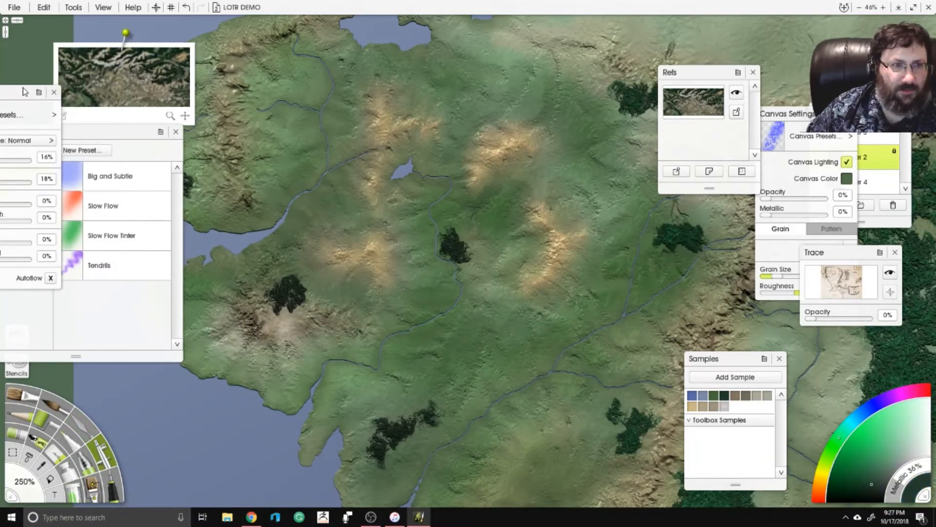
pyautogui.moveTo(185, 116); pyautogui.dragTo(229, 131)
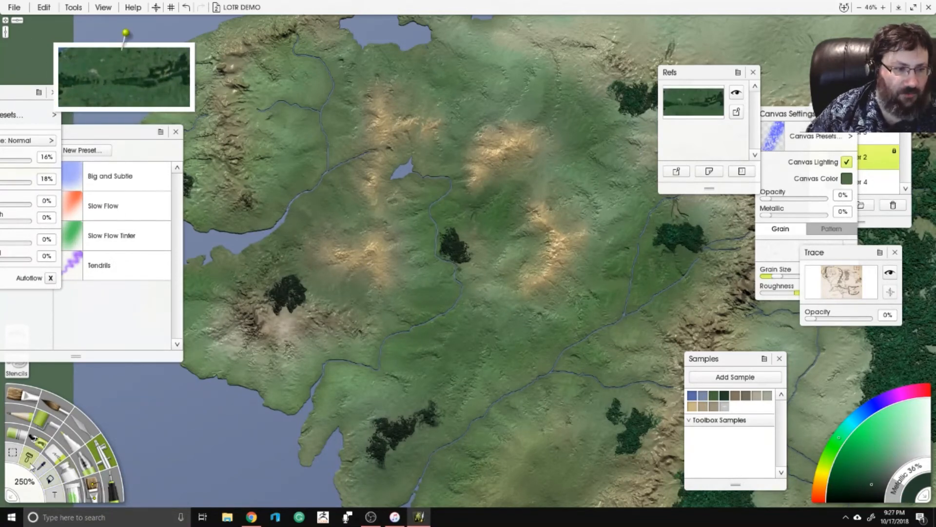
pyautogui.click(47, 476)
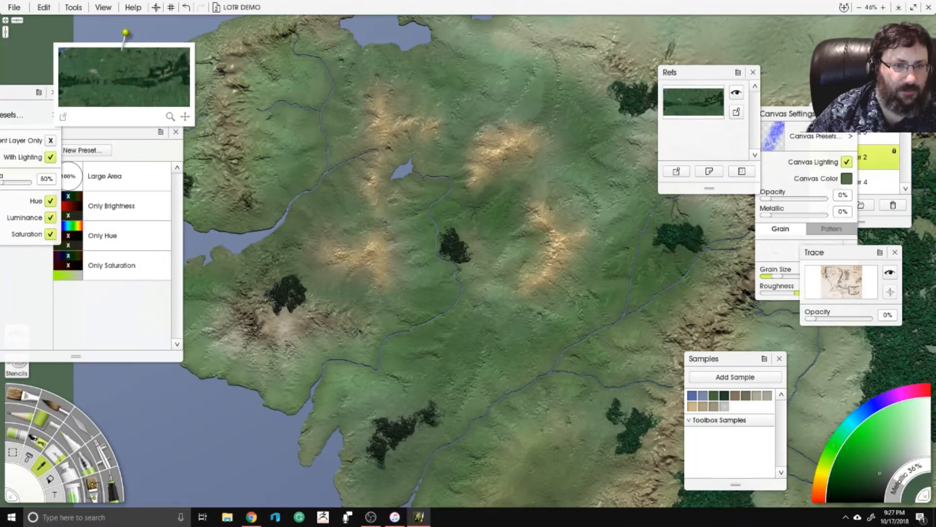
pyautogui.moveTo(157, 100); pyautogui.dragTo(147, 103)
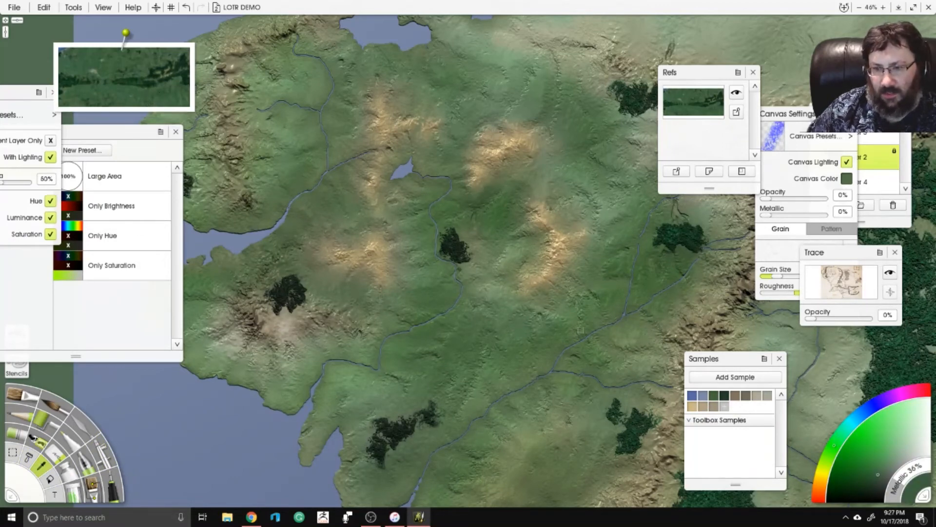
pyautogui.click(745, 377)
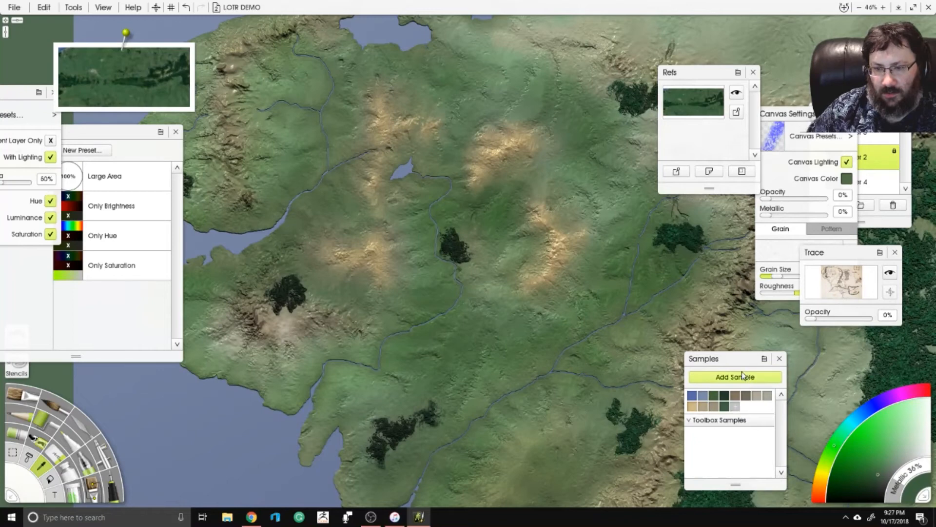
# Set the Airbrush opacity to 53% and its pressure to 58%.
pyautogui.click(105, 456)
pyautogui.moveTo(44, 100); pyautogui.dragTo(159, 104)
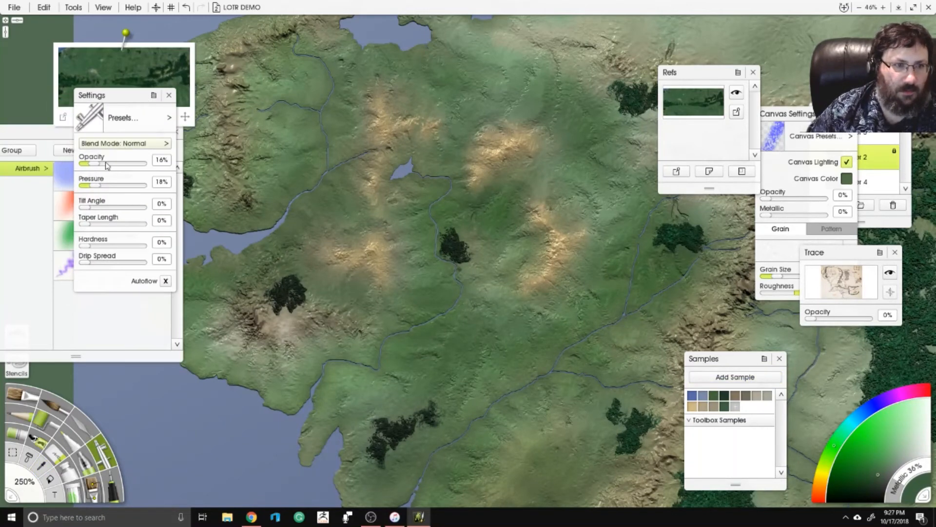
pyautogui.click(111, 167)
pyautogui.moveTo(108, 189); pyautogui.dragTo(124, 189)
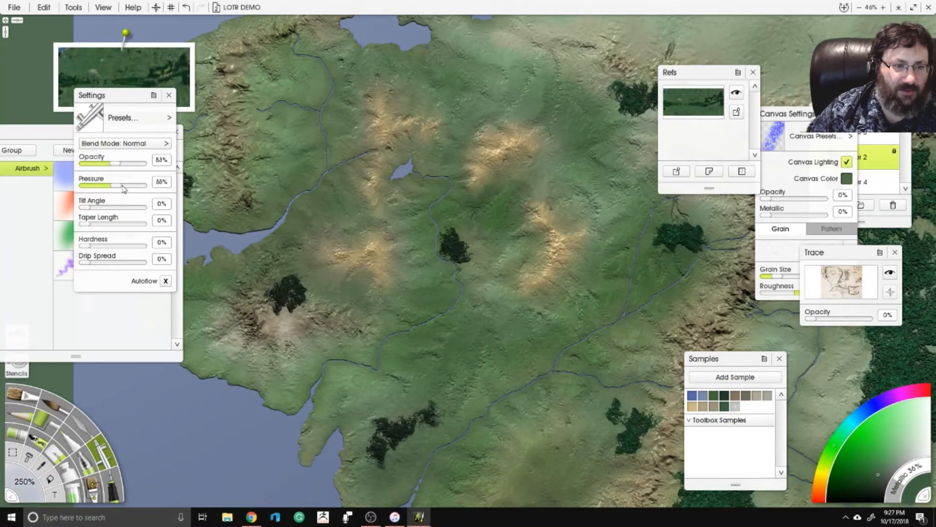
# Airbrush the sampled dark green around the easternmost sandy hills of the northwestern region.
pyautogui.scroll(-4, 175, 381)
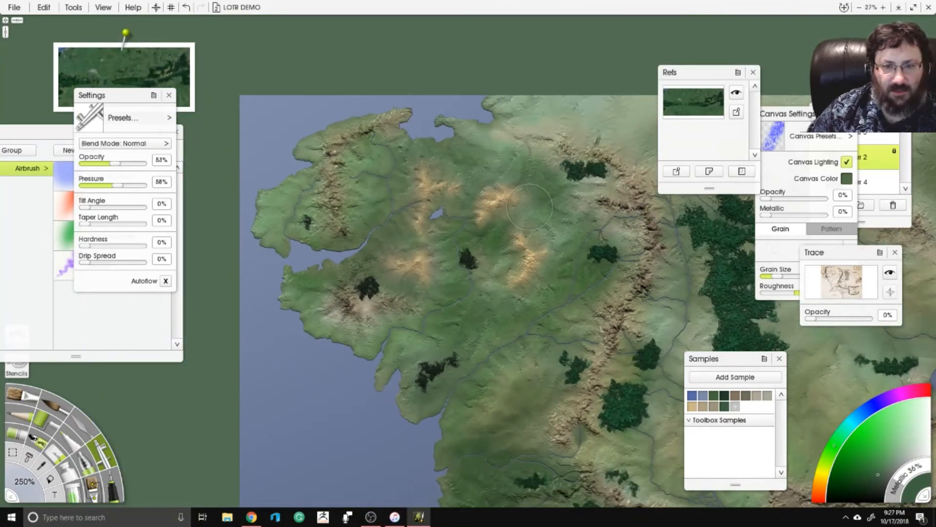
pyautogui.moveTo(499, 248)
pyautogui.mouseDown()
pyautogui.moveTo(483, 314)
pyautogui.moveTo(510, 285)
pyautogui.mouseUp()
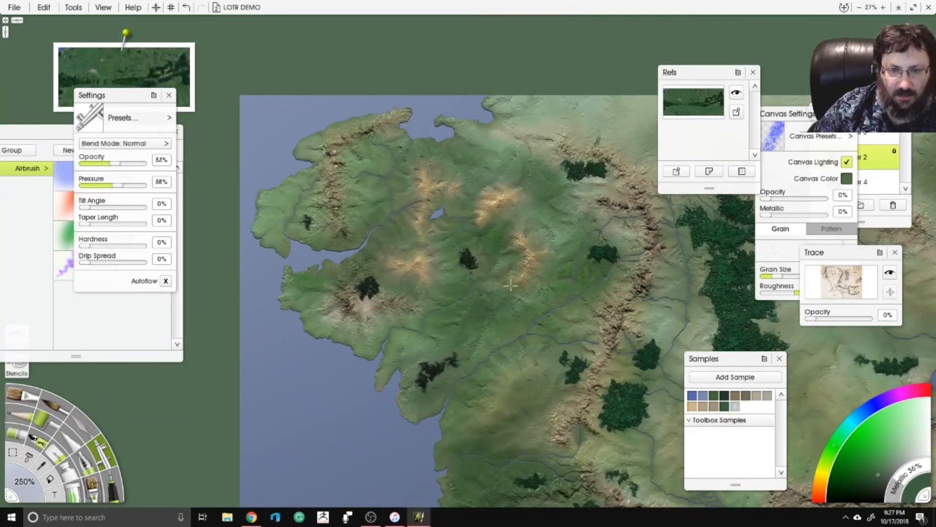
pyautogui.moveTo(561, 259)
pyautogui.mouseDown()
pyautogui.moveTo(556, 187)
pyautogui.moveTo(522, 215)
pyautogui.mouseUp()
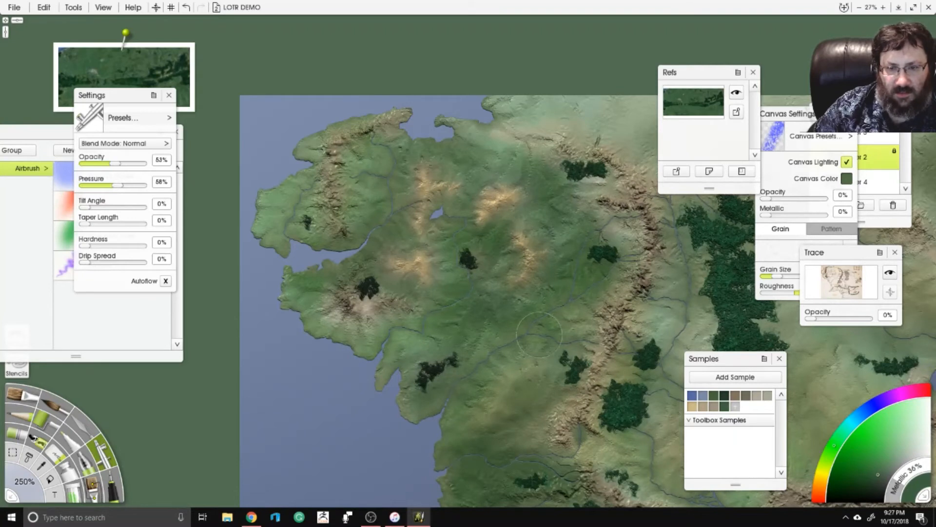
# Choose a lighter green and airbrush it over the lowlands and sandy hills between the west coast and the central mountain range.
pyautogui.click(878, 458)
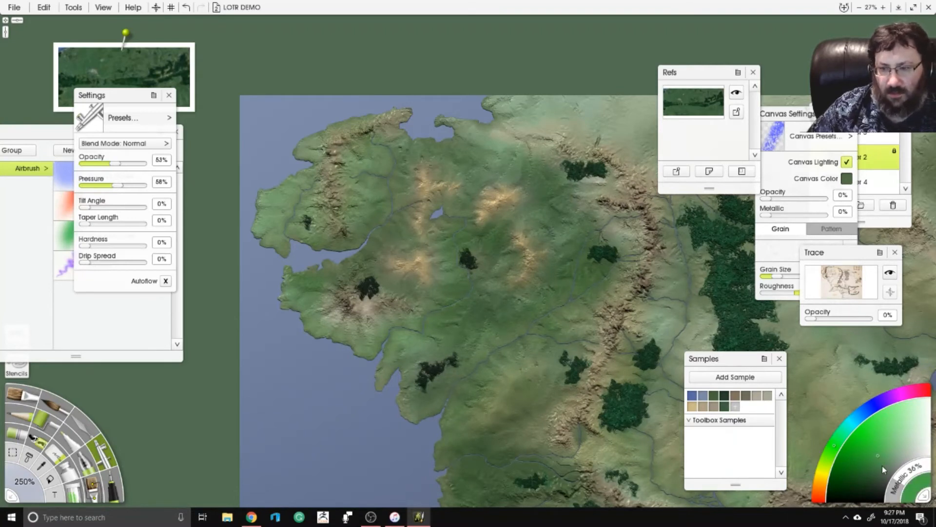
pyautogui.click(888, 463)
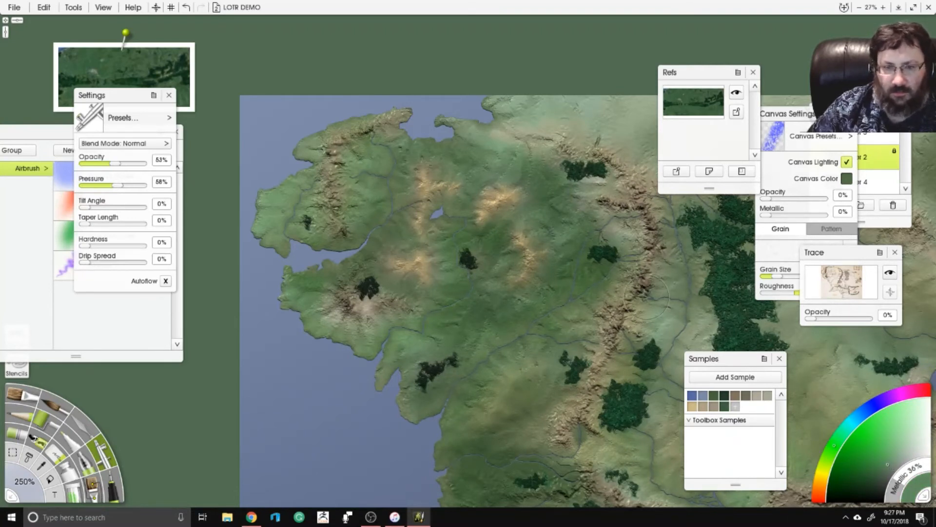
pyautogui.moveTo(512, 376); pyautogui.dragTo(562, 341)
pyautogui.moveTo(423, 303)
pyautogui.mouseDown()
pyautogui.moveTo(406, 342)
pyautogui.moveTo(335, 325)
pyautogui.moveTo(368, 288)
pyautogui.mouseUp()
pyautogui.moveTo(398, 259)
pyautogui.mouseDown()
pyautogui.moveTo(415, 284)
pyautogui.moveTo(436, 270)
pyautogui.mouseUp()
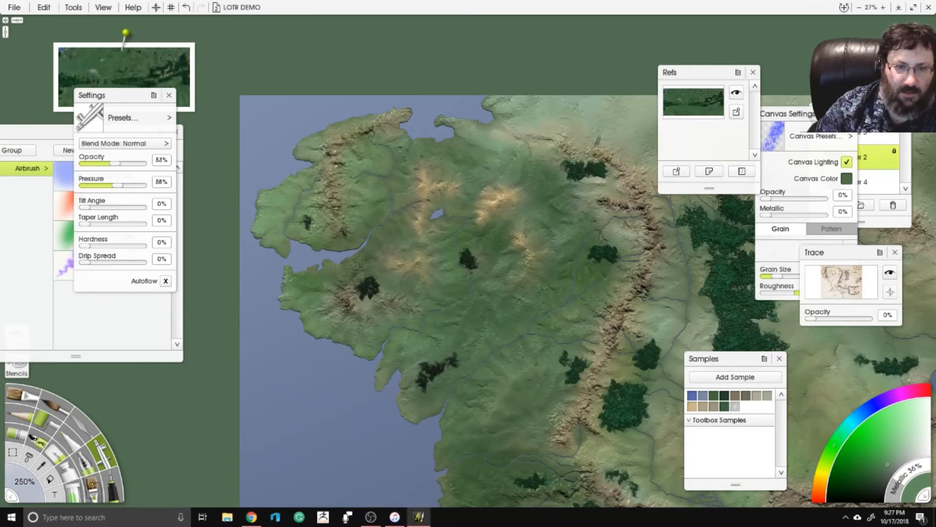
pyautogui.moveTo(522, 184); pyautogui.dragTo(515, 175)
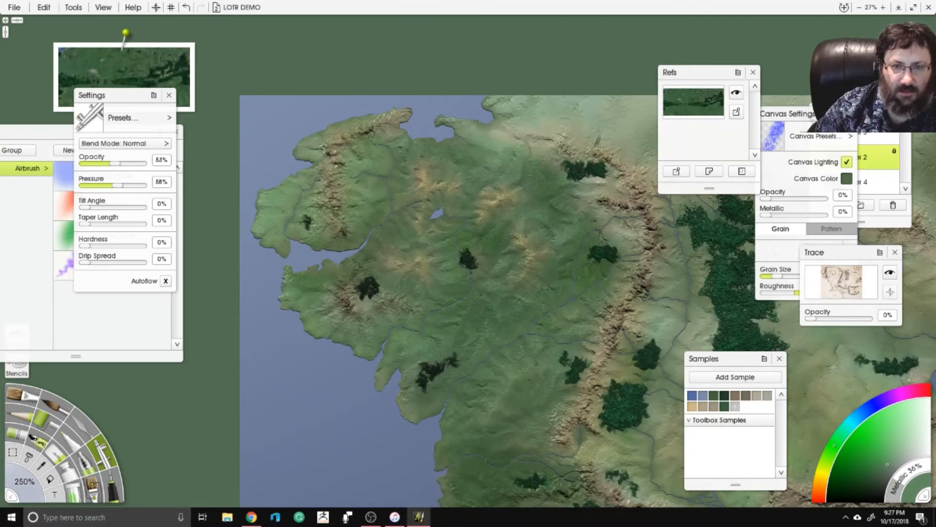
# Airbrush green across the northern lowlands, the northwestern peninsula and the coast below the western volcanic hill.
pyautogui.moveTo(605, 198)
pyautogui.mouseDown()
pyautogui.moveTo(596, 175)
pyautogui.moveTo(512, 146)
pyautogui.moveTo(482, 122)
pyautogui.mouseUp()
pyautogui.moveTo(359, 215)
pyautogui.mouseDown()
pyautogui.moveTo(353, 195)
pyautogui.moveTo(294, 228)
pyautogui.moveTo(256, 210)
pyautogui.mouseUp()
pyautogui.moveTo(309, 176); pyautogui.dragTo(314, 138)
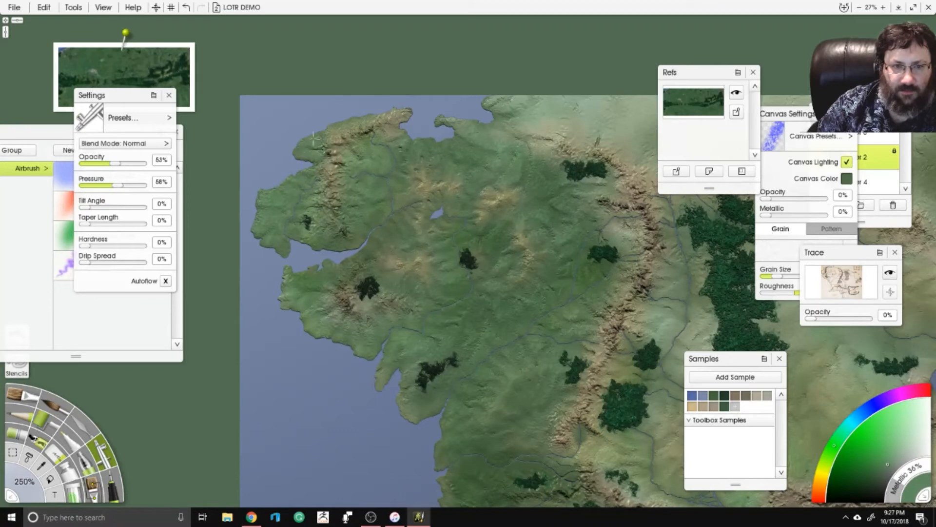
pyautogui.moveTo(398, 140); pyautogui.dragTo(372, 206)
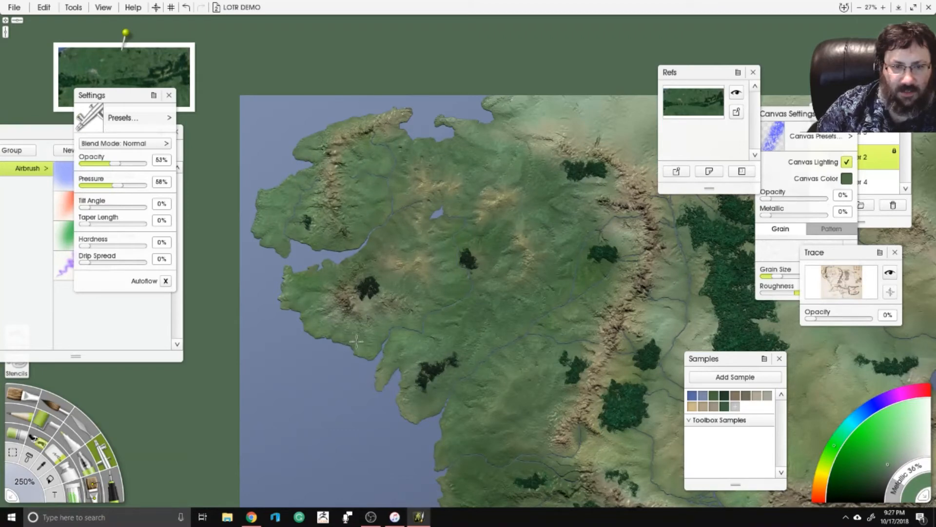
pyautogui.moveTo(388, 336); pyautogui.dragTo(408, 387)
# Extend the airbrushed green southward through the lowlands on the west side of the central mountain range.
pyautogui.moveTo(516, 372); pyautogui.dragTo(488, 189)
pyautogui.click(86, 428)
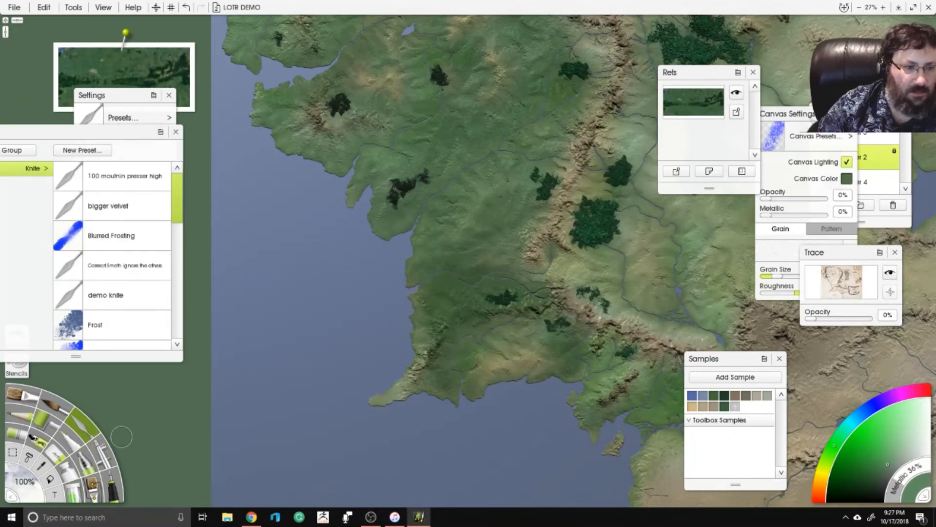
pyautogui.click(104, 452)
pyautogui.moveTo(493, 207); pyautogui.dragTo(458, 279)
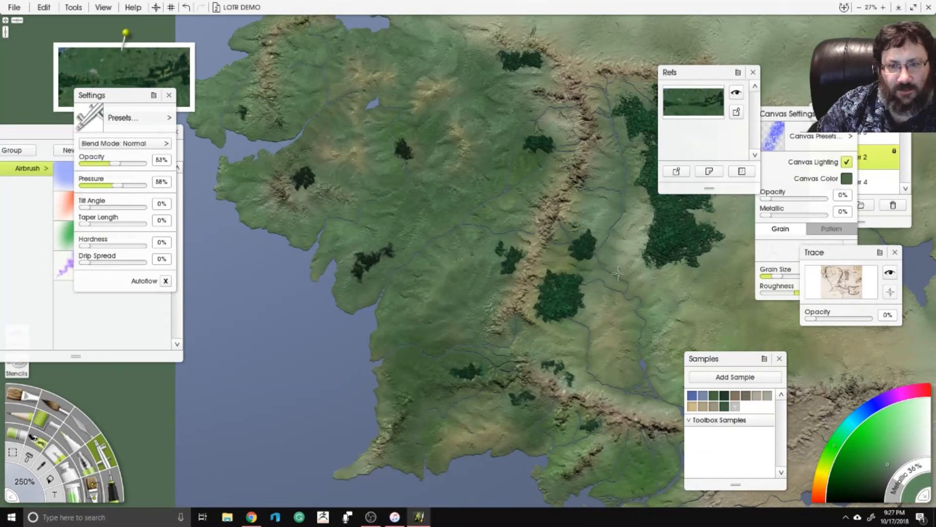
pyautogui.moveTo(526, 123); pyautogui.dragTo(523, 132)
# Continue the green Airbrush tint near the northern mountains and along the southwestern coast.
pyautogui.moveTo(499, 32); pyautogui.dragTo(470, 249)
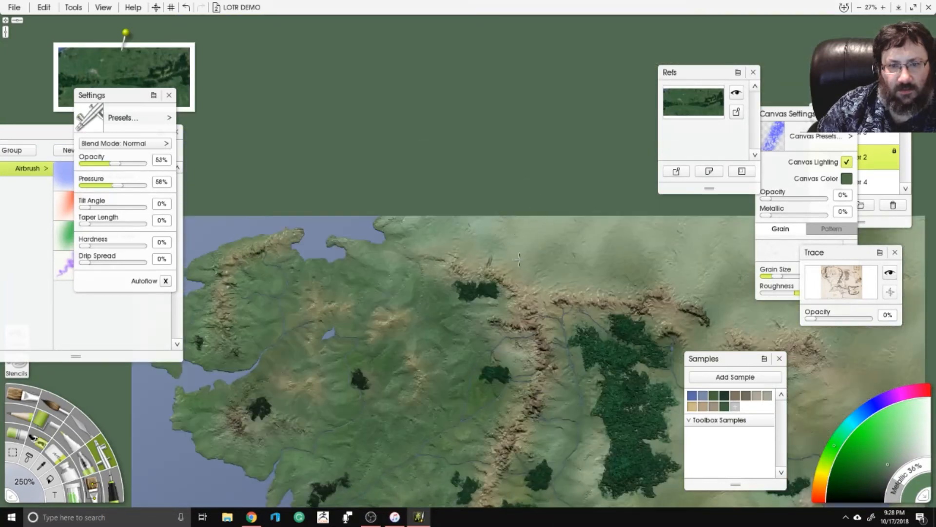
pyautogui.moveTo(568, 282); pyautogui.dragTo(490, 35)
pyautogui.moveTo(440, 273); pyautogui.dragTo(452, 190)
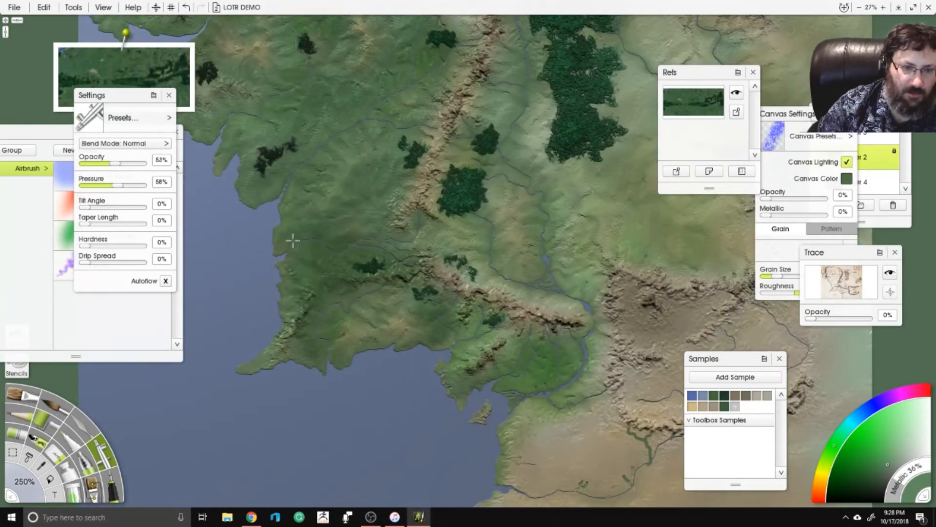
pyautogui.moveTo(259, 173); pyautogui.dragTo(391, 241)
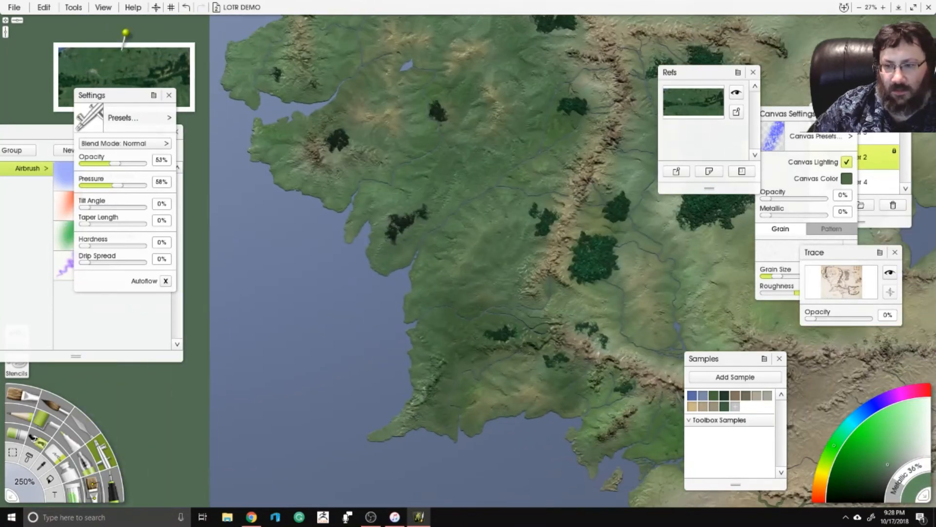
# Choose a darker green for the Airbrush and set its metallic value to 41%.
pyautogui.click(879, 469)
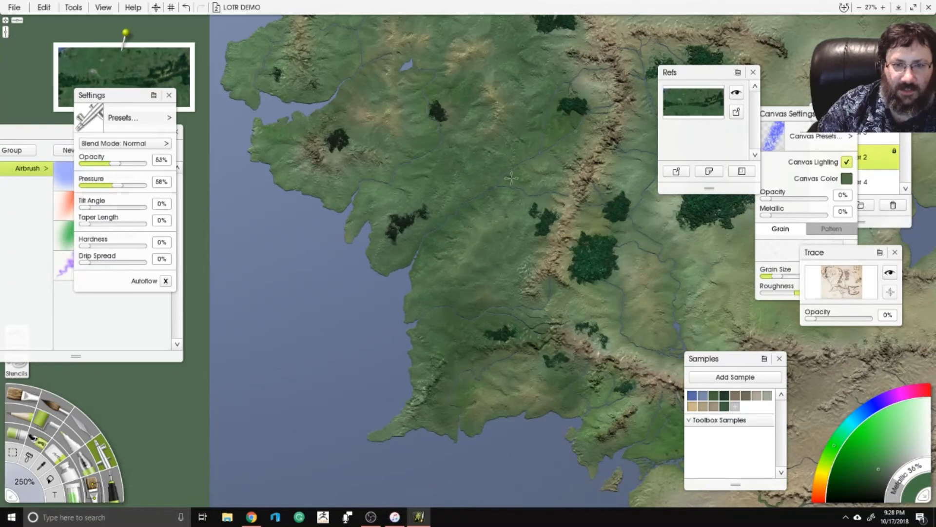
pyautogui.moveTo(882, 495); pyautogui.dragTo(901, 469)
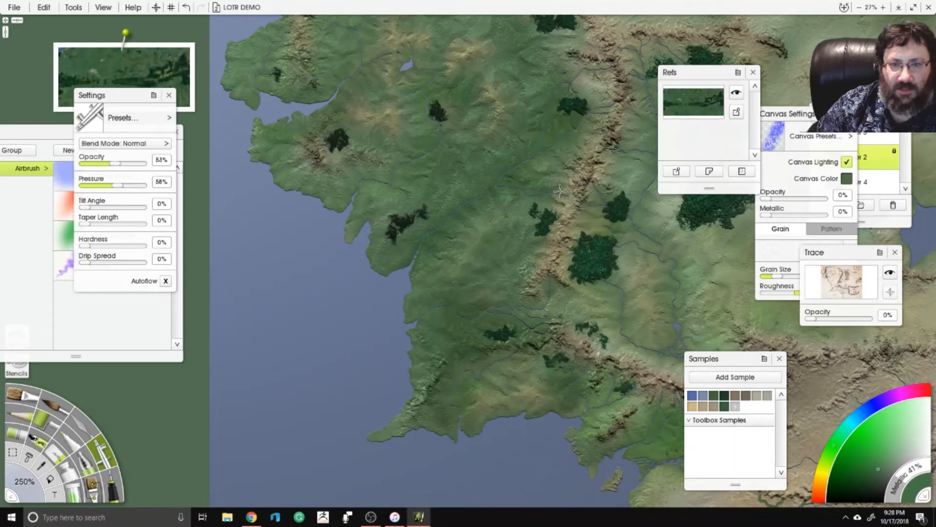
pyautogui.moveTo(464, 266); pyautogui.dragTo(488, 394)
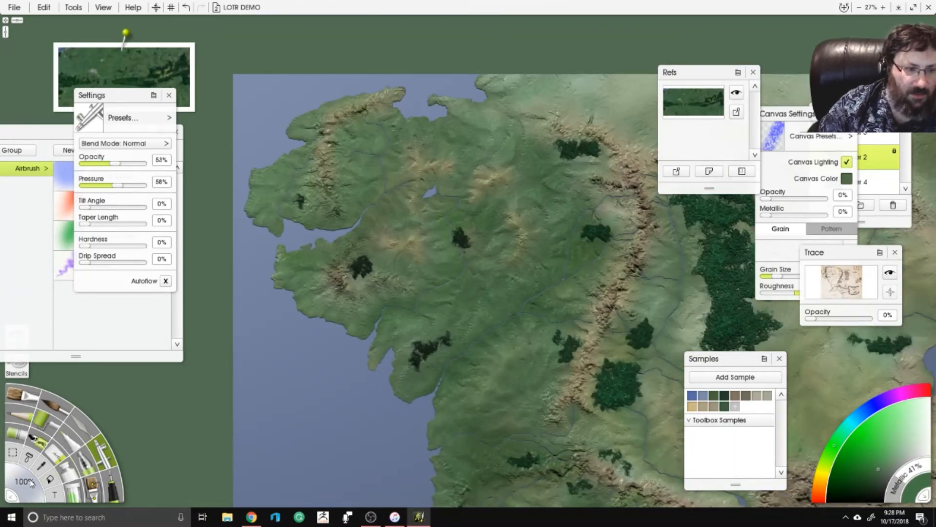
# Set the Airbrush size to 150% and airbrush darker green over the southwestern lowlands and along the southern coast.
pyautogui.click(41, 461)
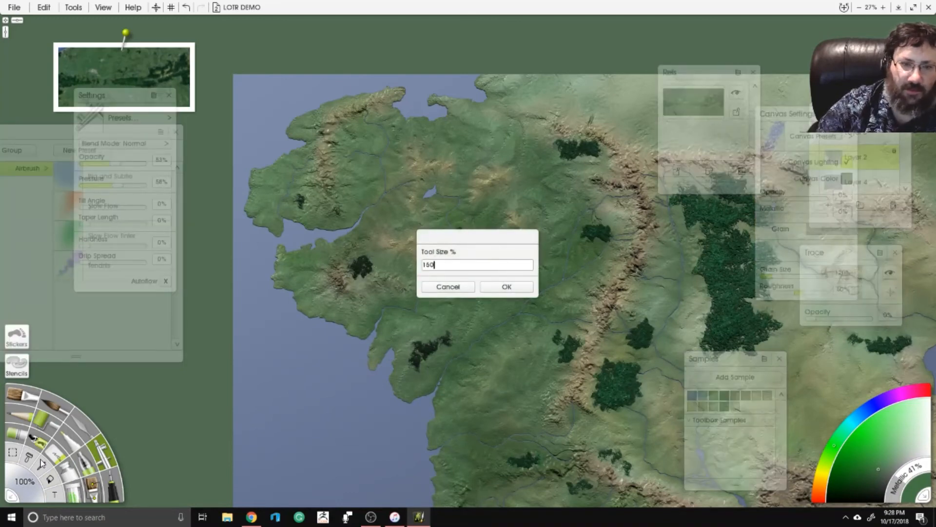
pyautogui.write('150')
pyautogui.press('Return')
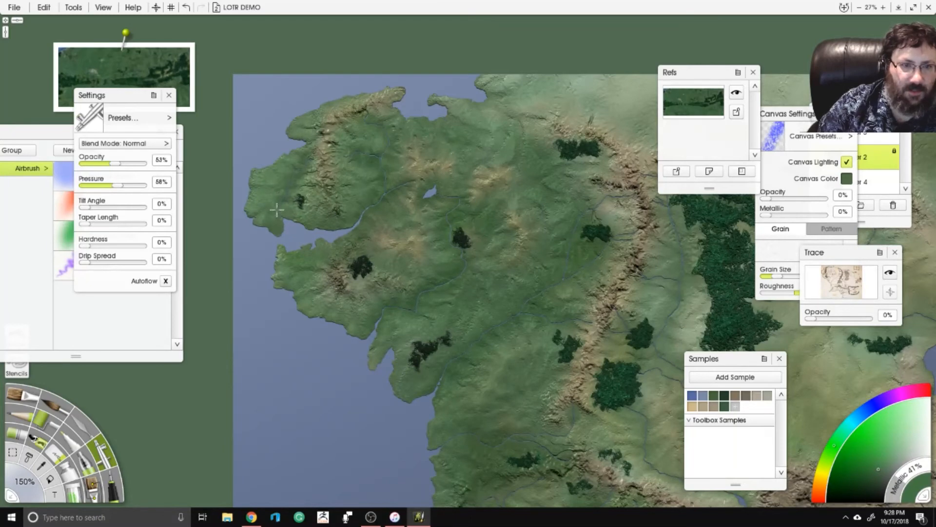
pyautogui.moveTo(513, 296); pyautogui.dragTo(450, 230)
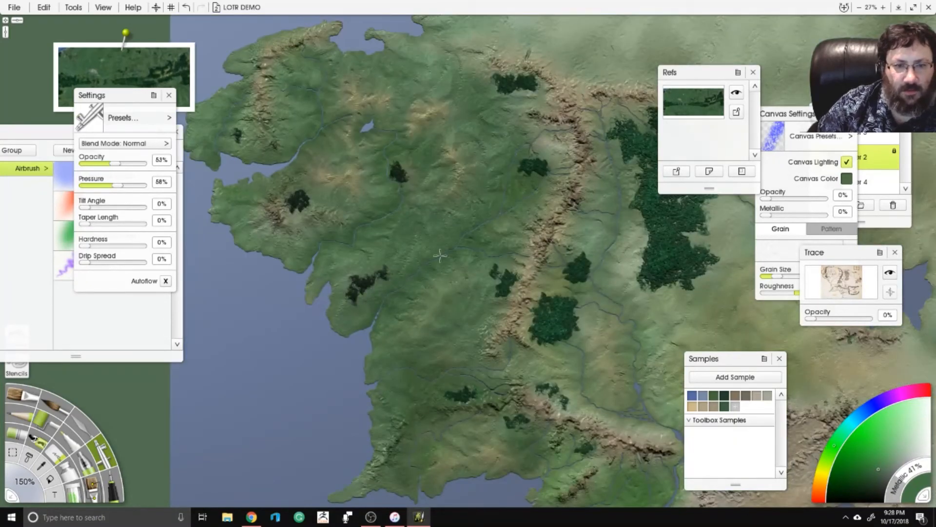
pyautogui.moveTo(506, 343); pyautogui.dragTo(533, 224)
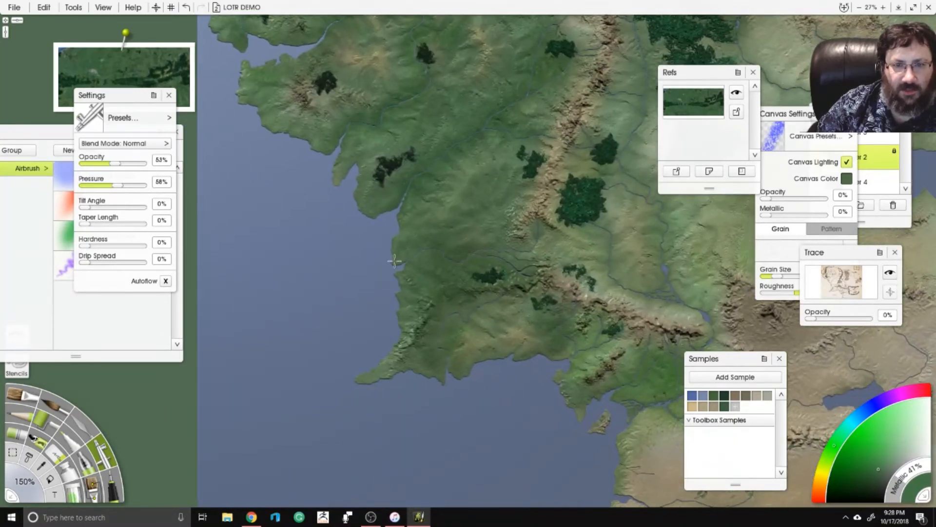
pyautogui.moveTo(484, 248)
pyautogui.mouseDown()
pyautogui.moveTo(519, 250)
pyautogui.moveTo(539, 220)
pyautogui.moveTo(510, 255)
pyautogui.mouseUp()
pyautogui.moveTo(509, 297); pyautogui.dragTo(457, 319)
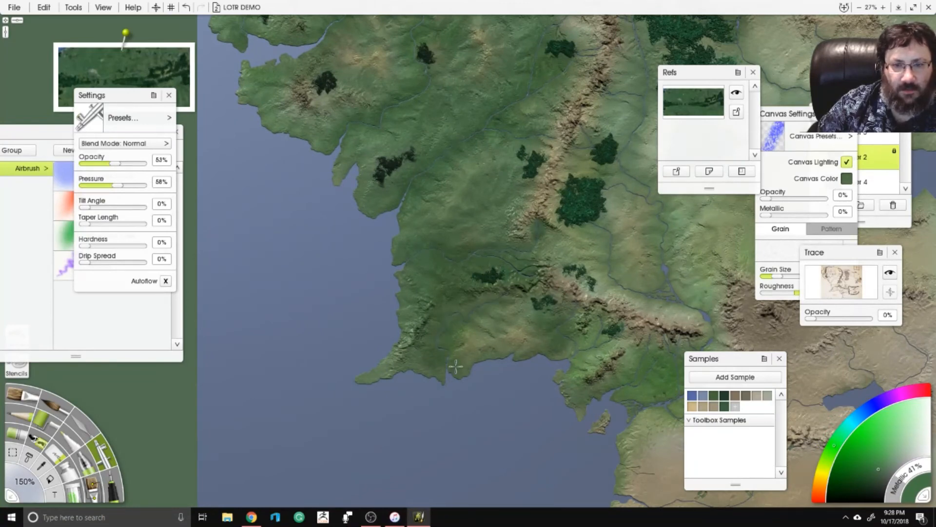
pyautogui.moveTo(550, 360); pyautogui.dragTo(448, 356)
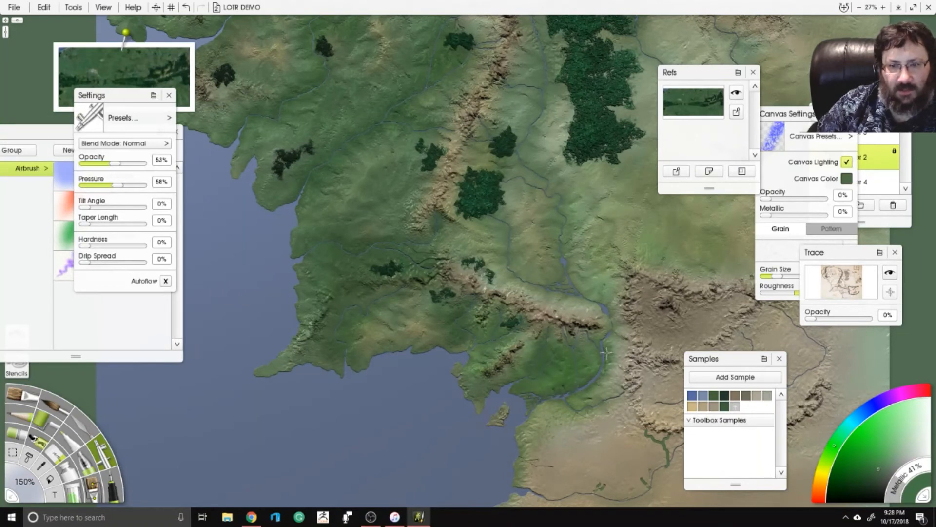
# Airbrush darker green along the great river and the valleys between the square forest and the southern mountains.
pyautogui.moveTo(606, 353); pyautogui.dragTo(596, 299)
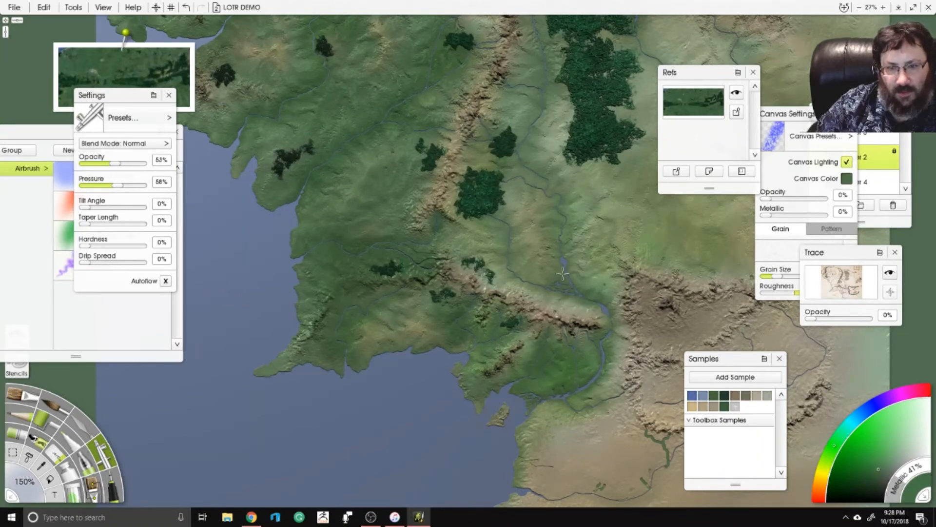
pyautogui.moveTo(492, 212)
pyautogui.mouseDown()
pyautogui.moveTo(510, 239)
pyautogui.moveTo(513, 271)
pyautogui.mouseUp()
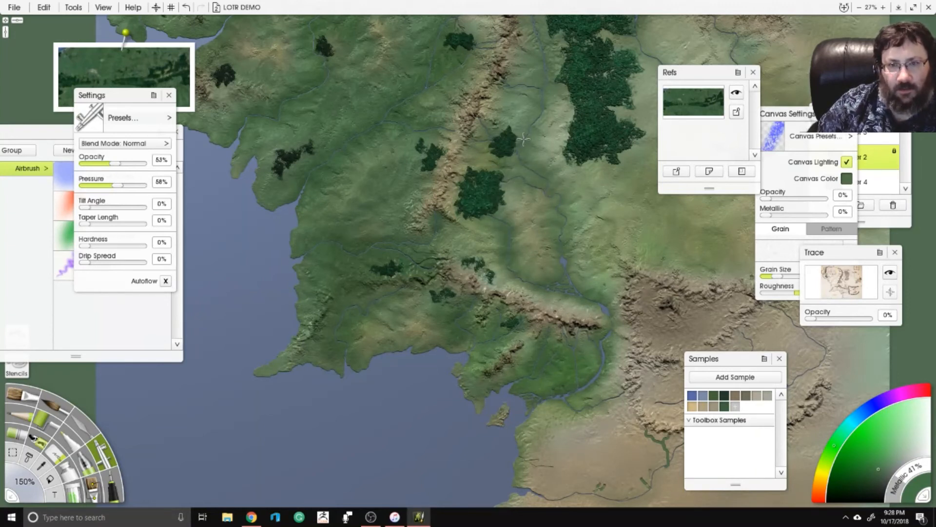
pyautogui.scroll(4, 486, 166)
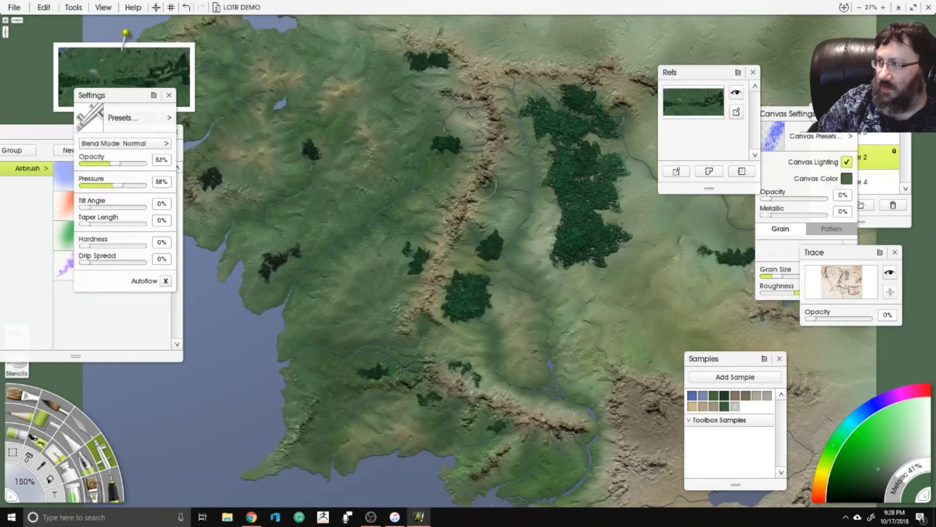
# Extend the darker green around the large eastern forest and along the river valleys towards the inland sea.
pyautogui.moveTo(493, 181)
pyautogui.mouseDown()
pyautogui.moveTo(508, 193)
pyautogui.moveTo(535, 199)
pyautogui.moveTo(507, 240)
pyautogui.moveTo(509, 257)
pyautogui.moveTo(536, 174)
pyautogui.moveTo(533, 139)
pyautogui.moveTo(503, 90)
pyautogui.moveTo(542, 93)
pyautogui.mouseUp()
pyautogui.moveTo(656, 135)
pyautogui.mouseDown()
pyautogui.moveTo(449, 191)
pyautogui.moveTo(514, 237)
pyautogui.moveTo(549, 222)
pyautogui.moveTo(531, 181)
pyautogui.moveTo(551, 273)
pyautogui.moveTo(590, 270)
pyautogui.moveTo(620, 298)
pyautogui.moveTo(602, 334)
pyautogui.mouseUp()
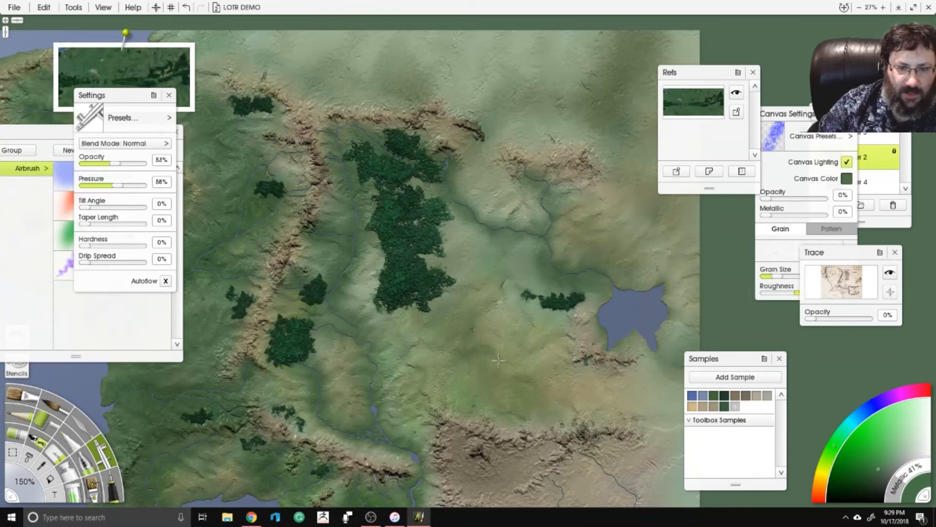
pyautogui.moveTo(521, 354); pyautogui.dragTo(708, 326)
pyautogui.moveTo(468, 320); pyautogui.dragTo(472, 349)
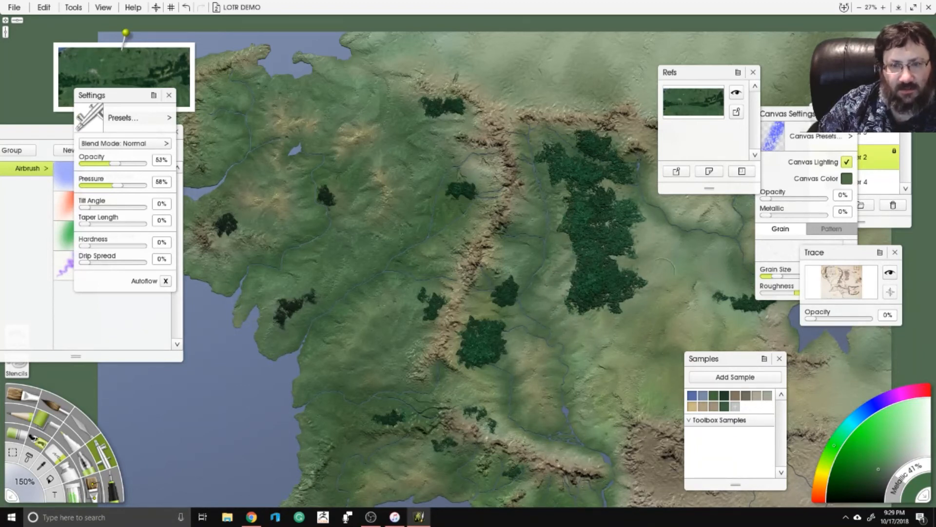
pyautogui.moveTo(447, 303); pyautogui.dragTo(513, 270)
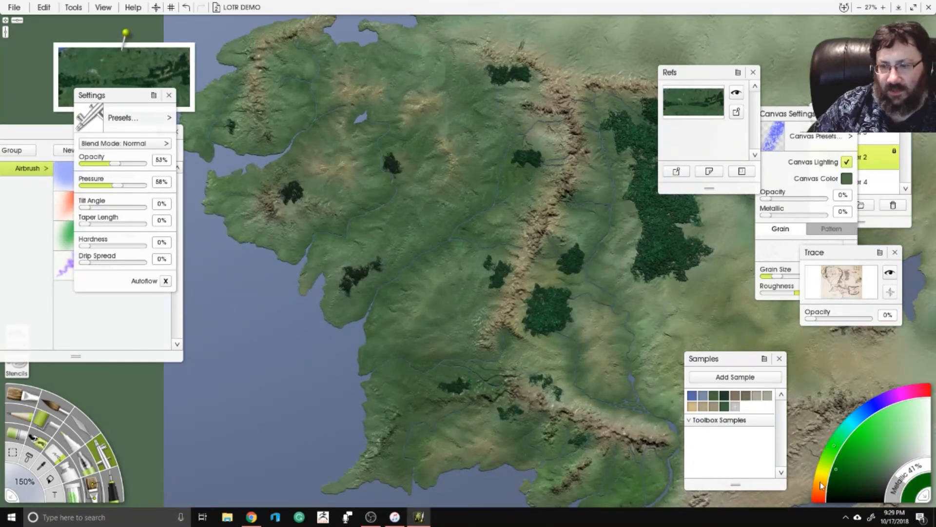
# Load the tan colour sample, lower its metallic value to 24%, and airbrush the plain between the southwestern coast and the central mountains.
pyautogui.click(711, 408)
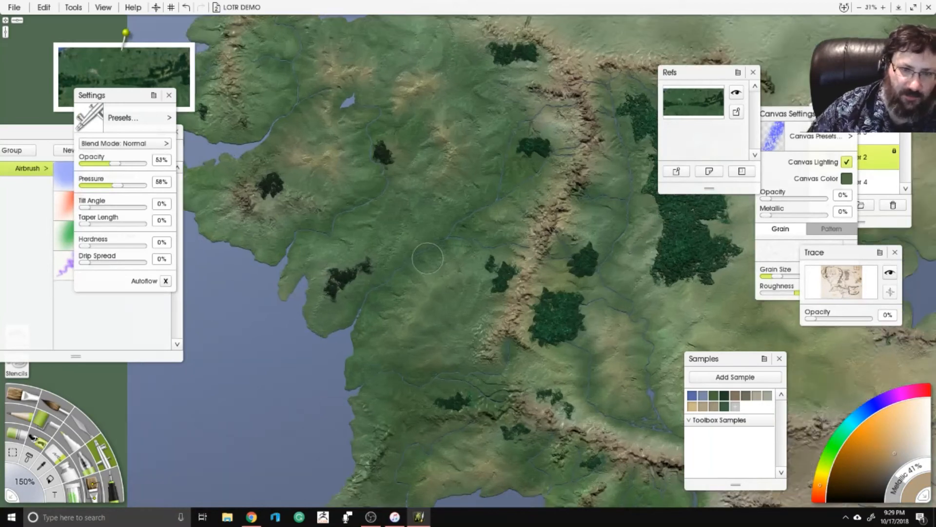
pyautogui.scroll(5, 426, 258)
pyautogui.moveTo(570, 178); pyautogui.dragTo(575, 159)
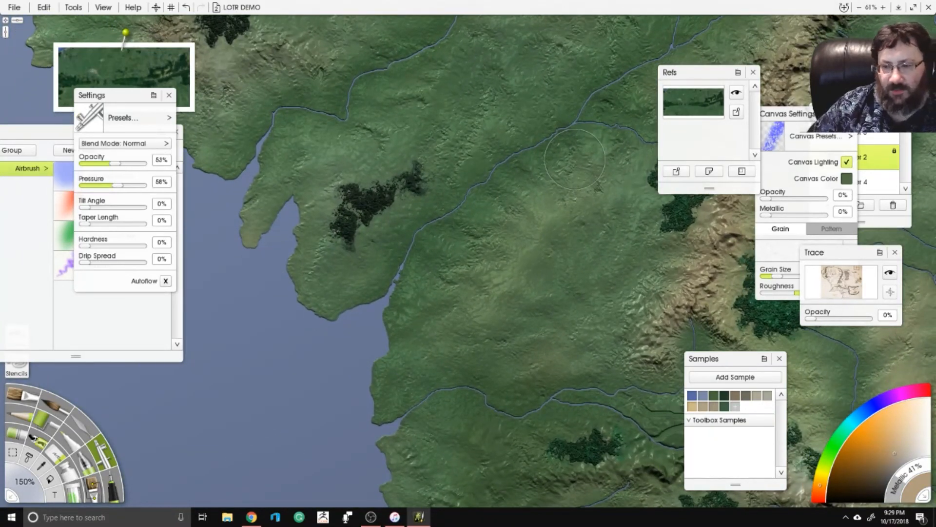
pyautogui.moveTo(904, 478); pyautogui.dragTo(899, 496)
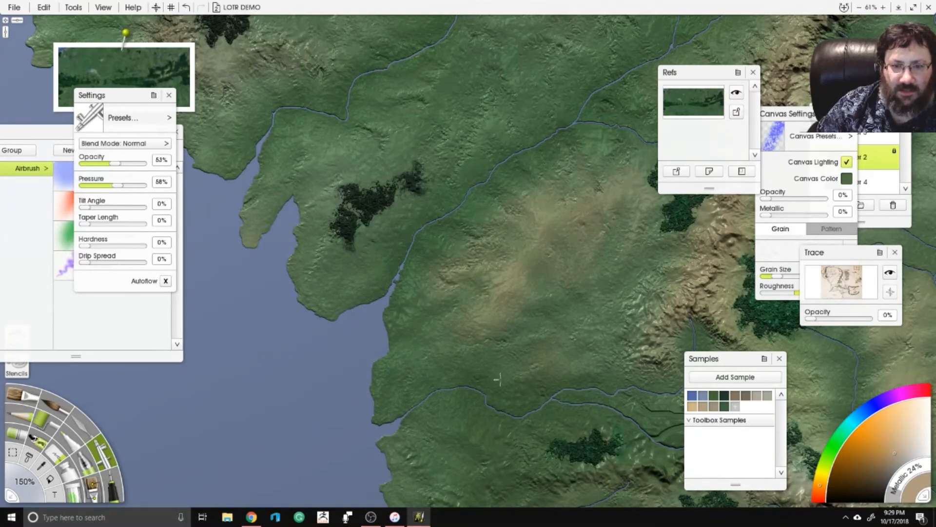
pyautogui.moveTo(499, 379); pyautogui.dragTo(536, 365)
# Airbrush tan over the northwestern hills around the small lake and soften the tint with the Knife.
pyautogui.moveTo(439, 132); pyautogui.dragTo(482, 290)
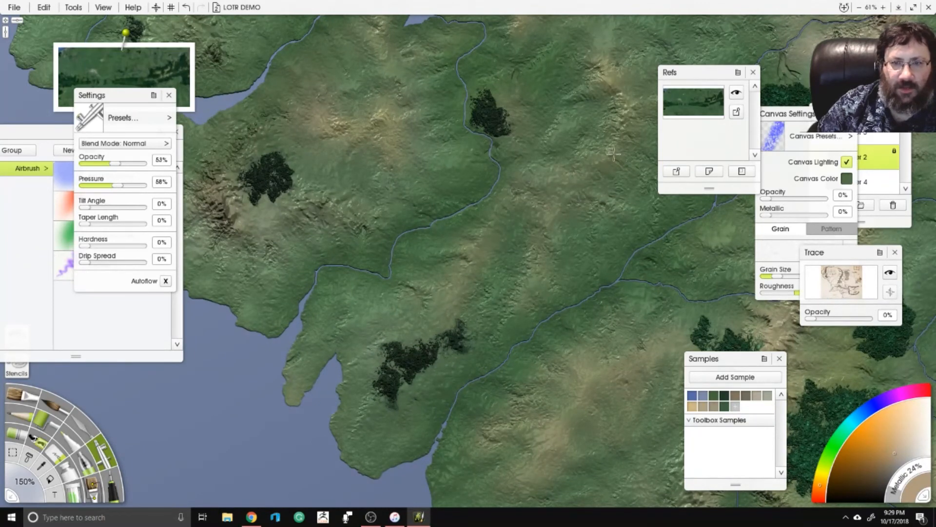
pyautogui.moveTo(529, 68); pyautogui.dragTo(516, 290)
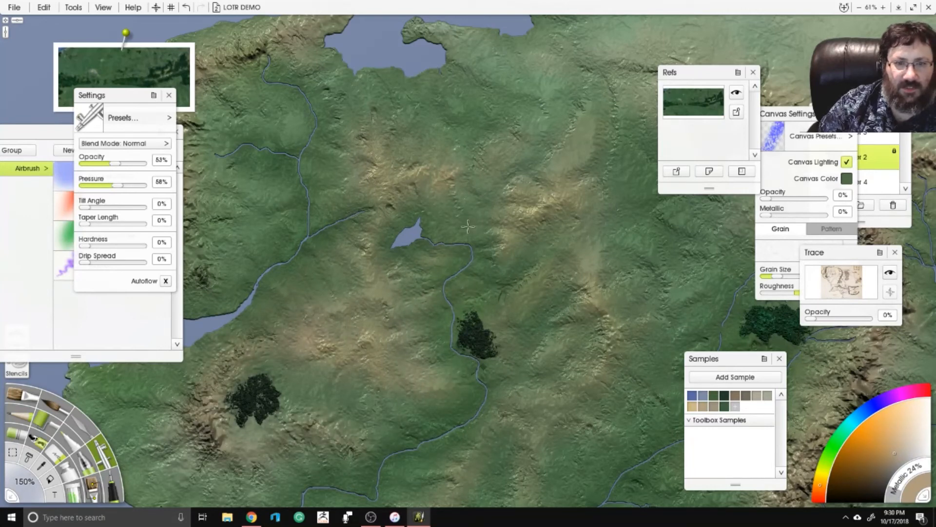
pyautogui.moveTo(427, 89); pyautogui.dragTo(449, 112)
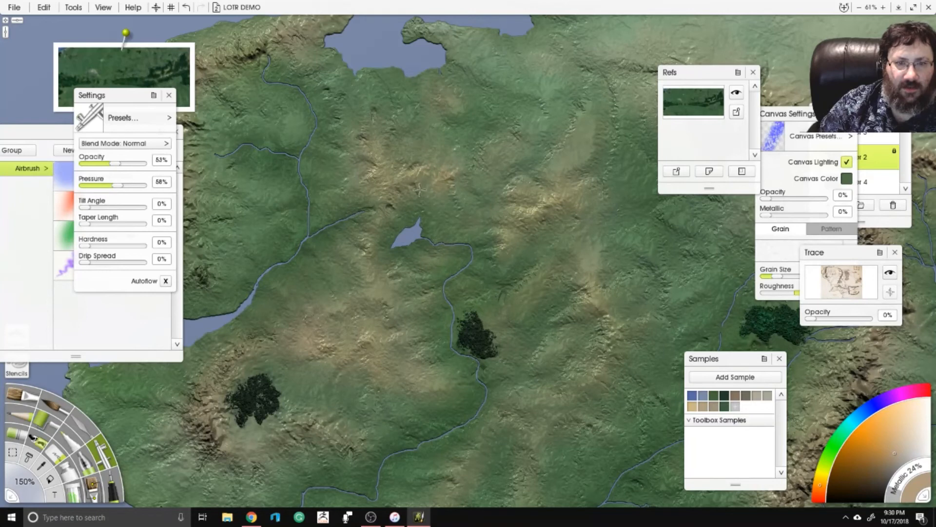
pyautogui.click(83, 428)
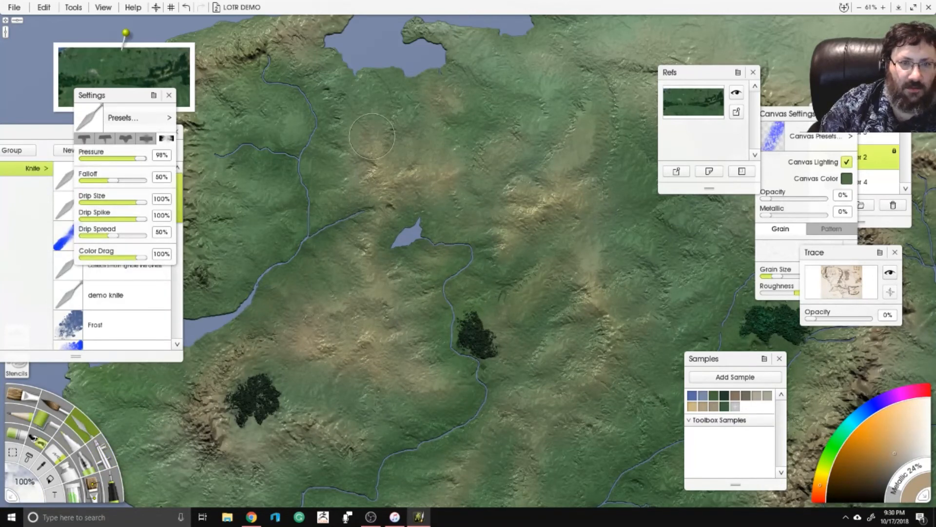
# Return to the Airbrush and spread tan over the hills north of the southwestern river and down the coastal ridge.
pyautogui.click(104, 444)
pyautogui.scroll(2, 280, 195)
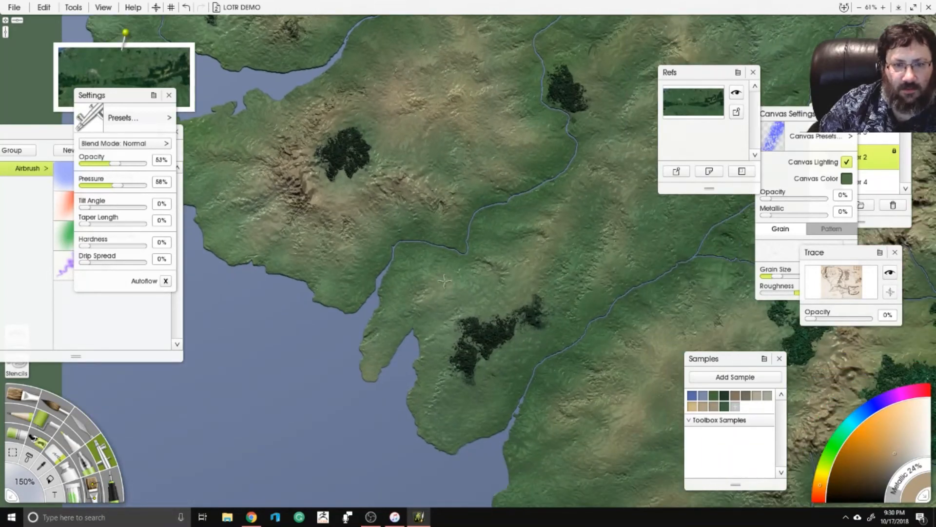
pyautogui.moveTo(571, 332); pyautogui.dragTo(452, 162)
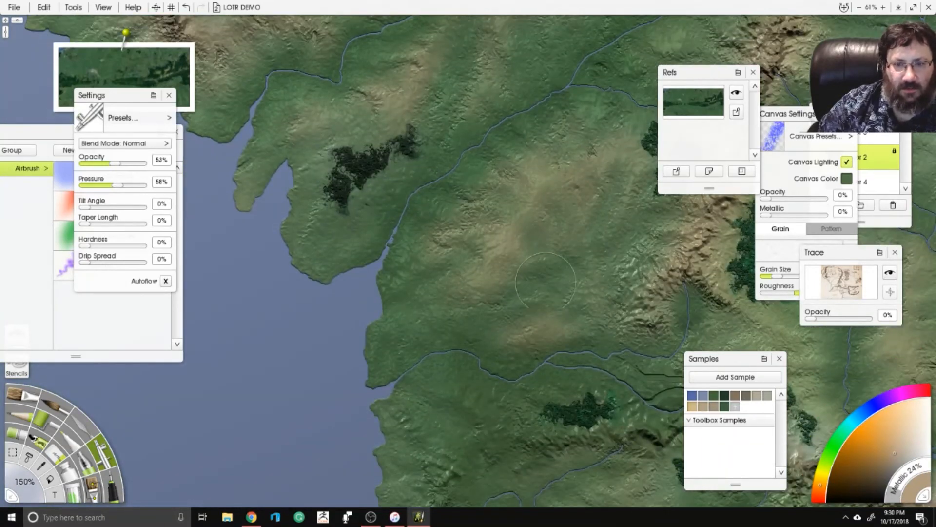
pyautogui.moveTo(546, 282); pyautogui.dragTo(433, 143)
pyautogui.moveTo(349, 272)
pyautogui.mouseDown()
pyautogui.moveTo(393, 253)
pyautogui.moveTo(398, 305)
pyautogui.moveTo(343, 391)
pyautogui.moveTo(379, 424)
pyautogui.mouseUp()
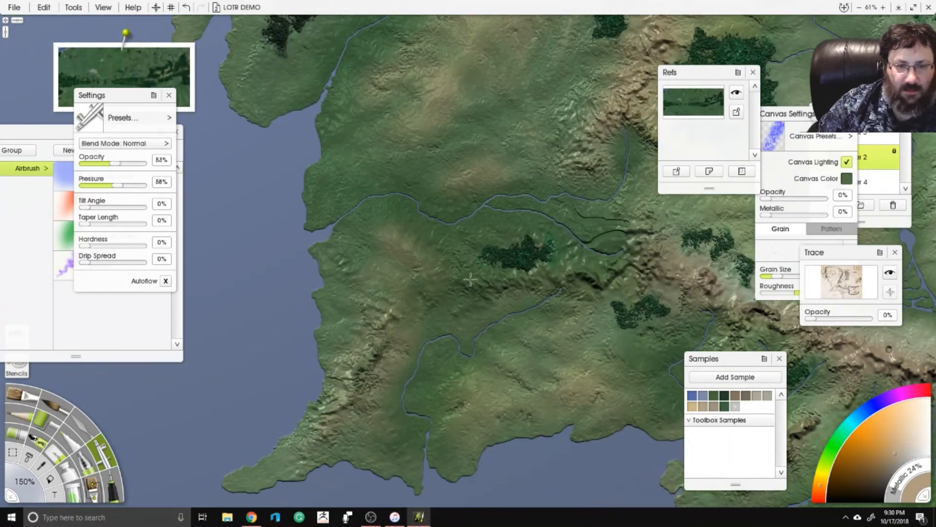
# Airbrush tan along the western end of the southern mountains and smooth out the small stray river branches with the Knife.
pyautogui.moveTo(429, 277)
pyautogui.mouseDown()
pyautogui.moveTo(512, 283)
pyautogui.moveTo(609, 273)
pyautogui.moveTo(605, 264)
pyautogui.mouseUp()
pyautogui.press('k')
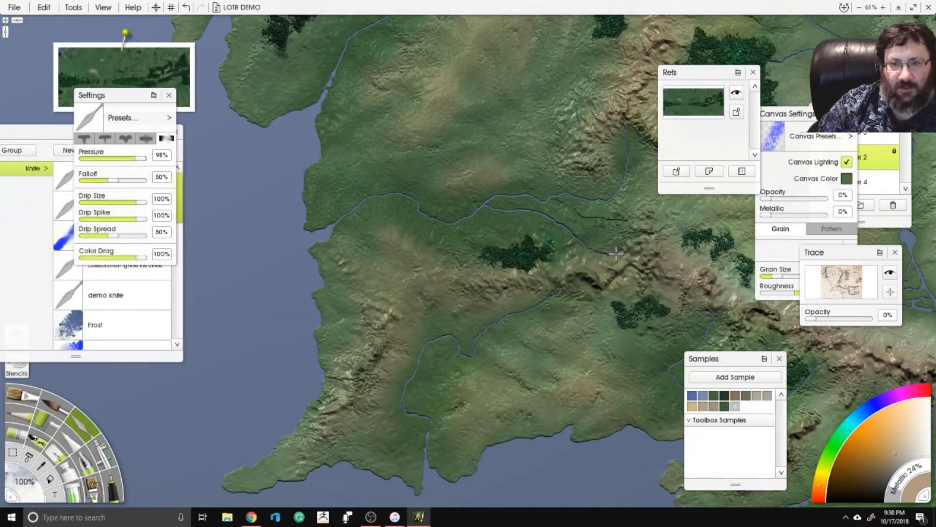
pyautogui.click(101, 453)
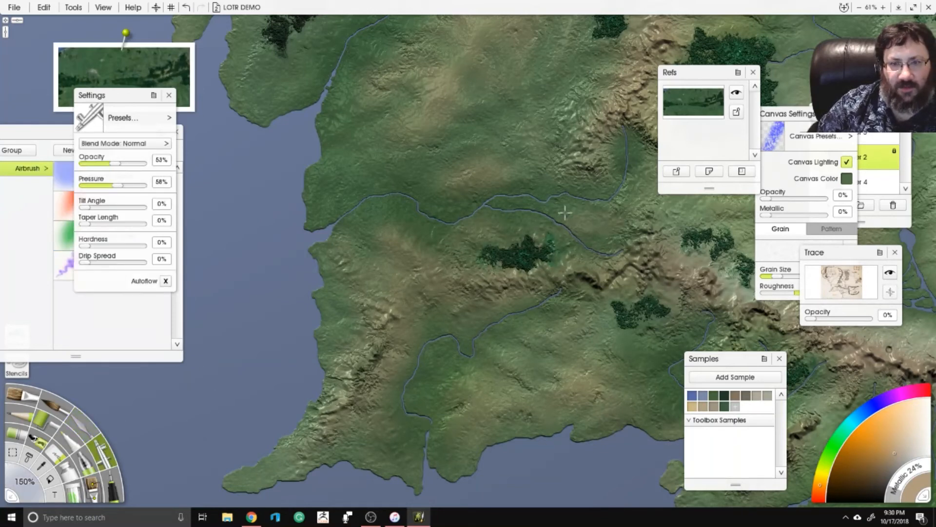
# Airbrush tan over the plain between the rivers southeast of the square forest and touch up beside that forest with the Knife.
pyautogui.moveTo(565, 203); pyautogui.dragTo(404, 261)
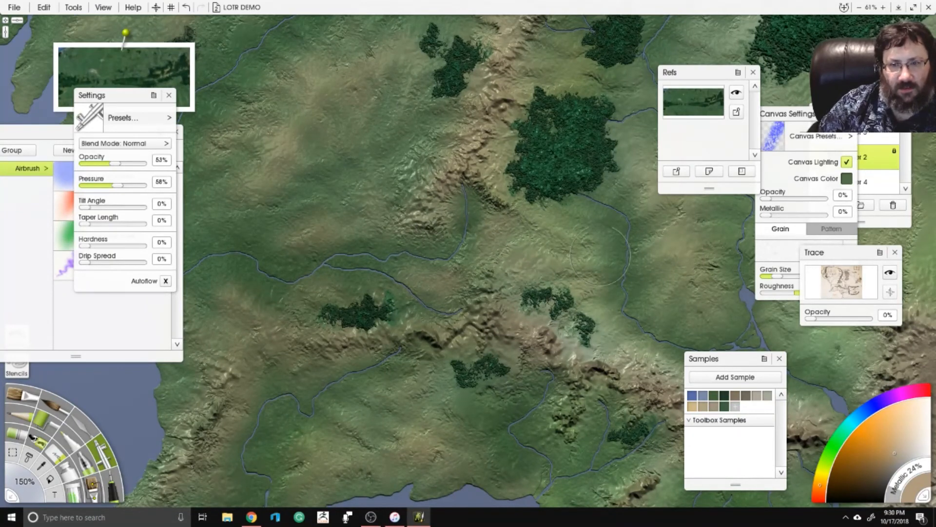
pyautogui.moveTo(654, 277); pyautogui.dragTo(514, 237)
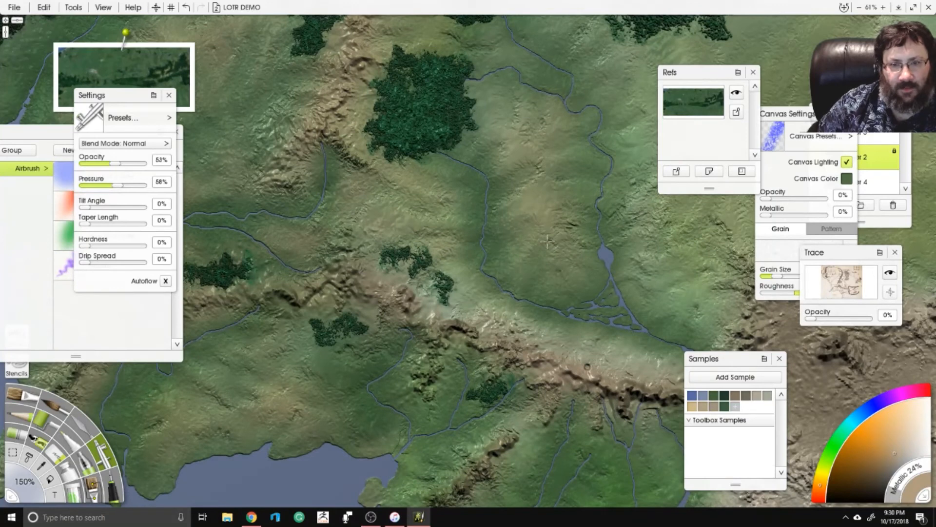
pyautogui.moveTo(485, 48); pyautogui.dragTo(445, 250)
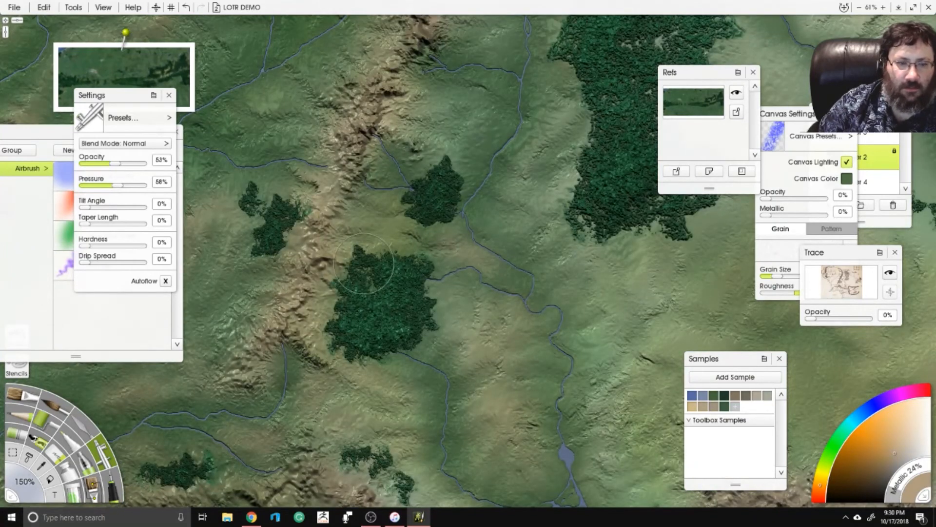
pyautogui.click(73, 422)
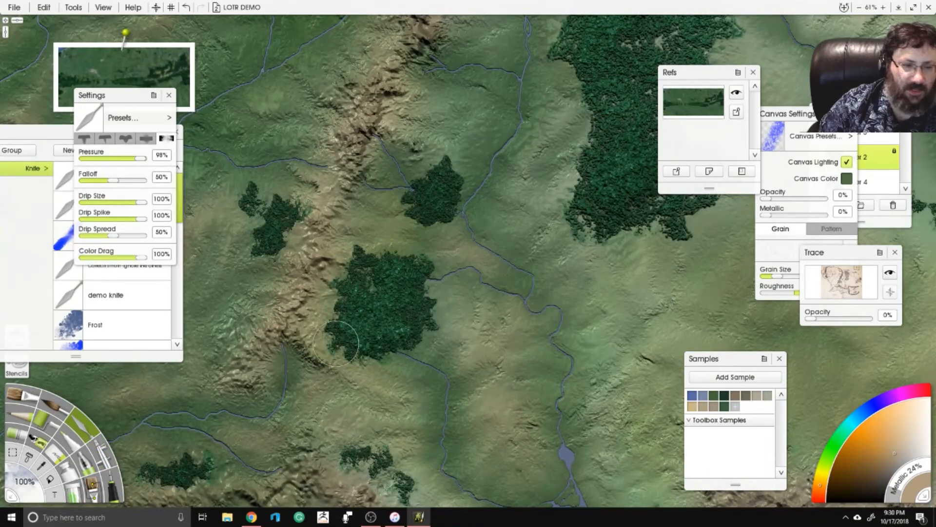
pyautogui.click(104, 441)
# Airbrush tan patches onto the eastern plains between the large forest and the inland sea.
pyautogui.moveTo(466, 109); pyautogui.dragTo(265, 205)
pyautogui.scroll(-6, 508, 70)
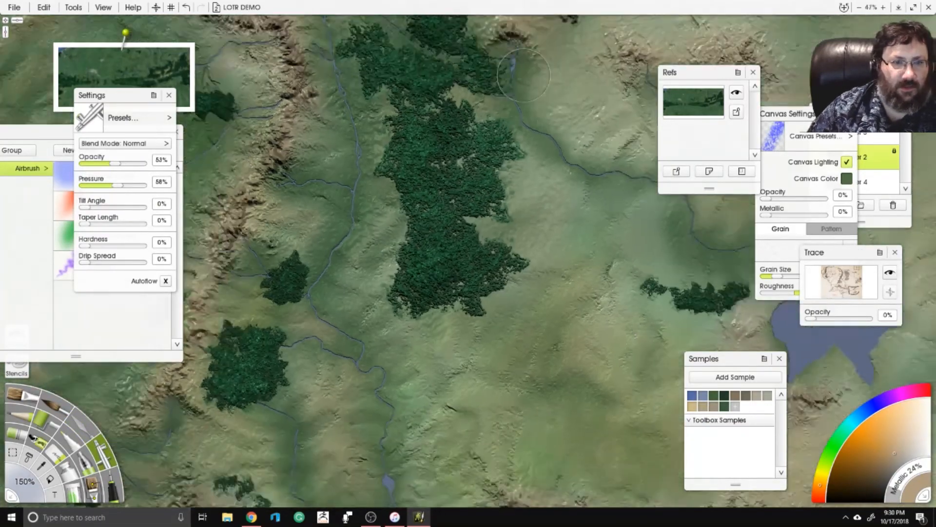
pyautogui.scroll(4, 599, 139)
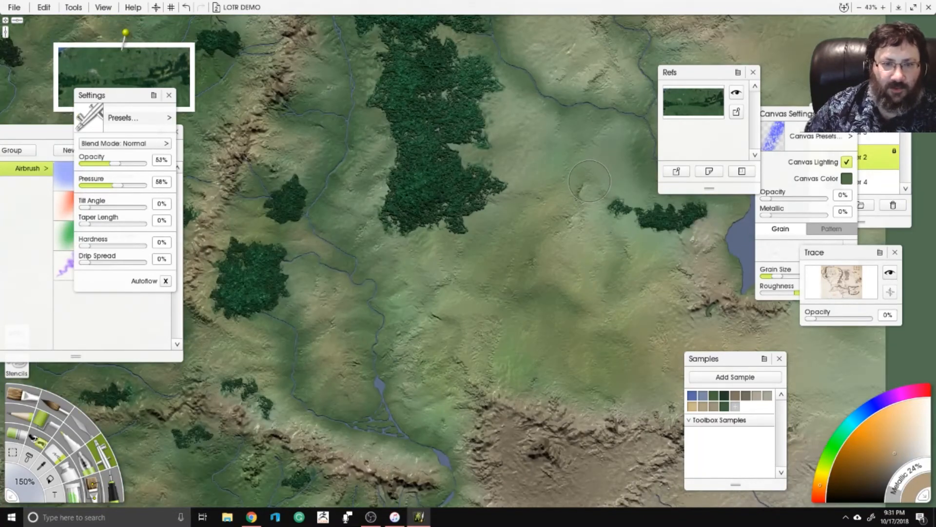
pyautogui.rightClick(590, 181)
pyautogui.click(496, 262)
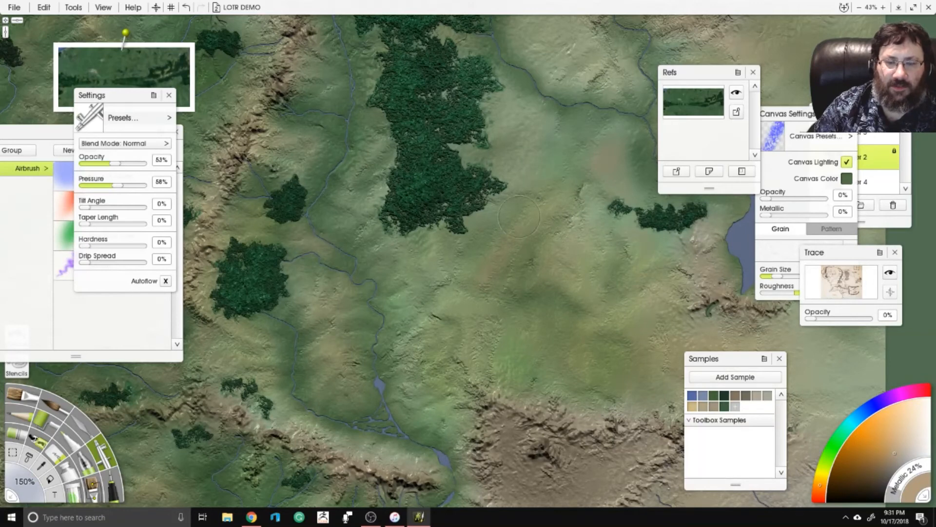
# Smooth away the leftover green patches along the southern desert river and the stray river branches near its coast with the Knife.
pyautogui.moveTo(284, 393); pyautogui.dragTo(479, 235)
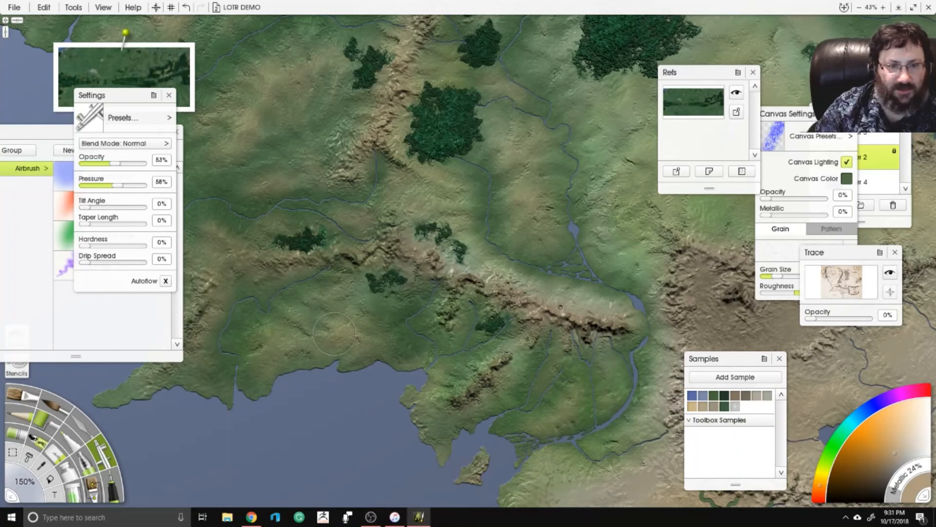
pyautogui.moveTo(480, 336); pyautogui.dragTo(390, 178)
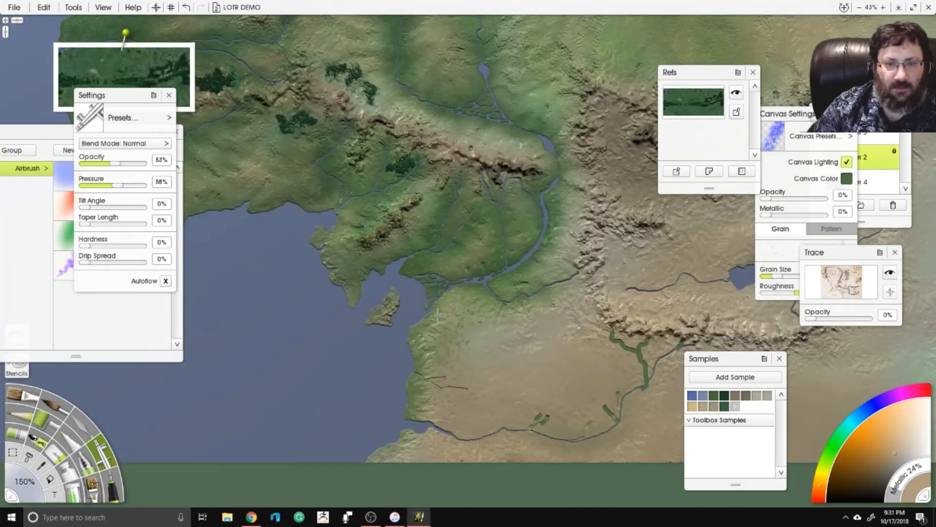
pyautogui.click(72, 423)
pyautogui.moveTo(448, 368)
pyautogui.mouseDown()
pyautogui.moveTo(451, 389)
pyautogui.moveTo(478, 320)
pyautogui.moveTo(458, 326)
pyautogui.moveTo(460, 419)
pyautogui.moveTo(537, 428)
pyautogui.moveTo(553, 412)
pyautogui.moveTo(614, 419)
pyautogui.moveTo(622, 390)
pyautogui.moveTo(644, 387)
pyautogui.moveTo(644, 351)
pyautogui.moveTo(605, 333)
pyautogui.moveTo(666, 357)
pyautogui.mouseUp()
pyautogui.moveTo(693, 275)
pyautogui.mouseDown()
pyautogui.moveTo(562, 297)
pyautogui.moveTo(525, 316)
pyautogui.moveTo(621, 295)
pyautogui.moveTo(674, 252)
pyautogui.moveTo(635, 207)
pyautogui.moveTo(594, 295)
pyautogui.moveTo(564, 307)
pyautogui.moveTo(588, 300)
pyautogui.mouseUp()
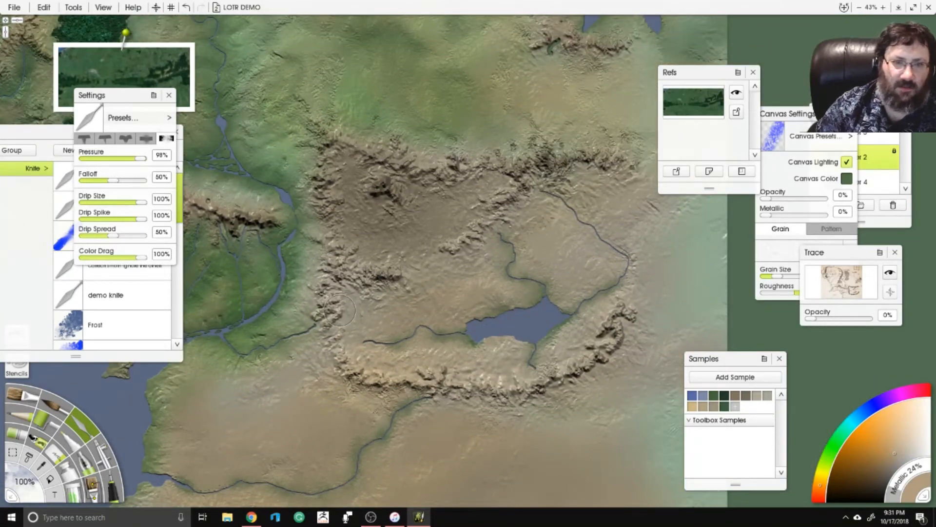
pyautogui.scroll(-3, 339, 310)
pyautogui.moveTo(339, 310); pyautogui.dragTo(473, 420)
pyautogui.scroll(2, 473, 264)
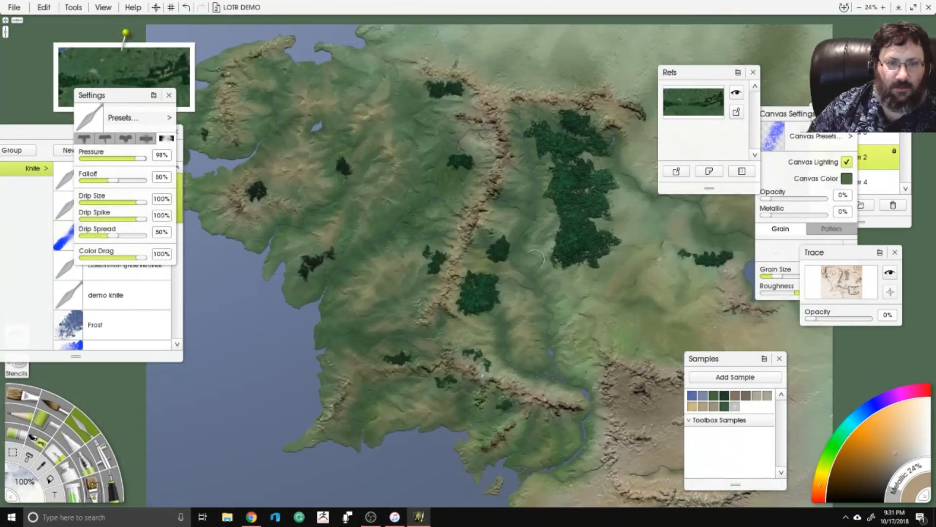
# Airbrush light yellow-tan onto the plains east of the large forest at 29% opacity and 28% pressure.
pyautogui.moveTo(534, 259)
pyautogui.mouseDown()
pyautogui.moveTo(437, 194)
pyautogui.moveTo(436, 216)
pyautogui.mouseUp()
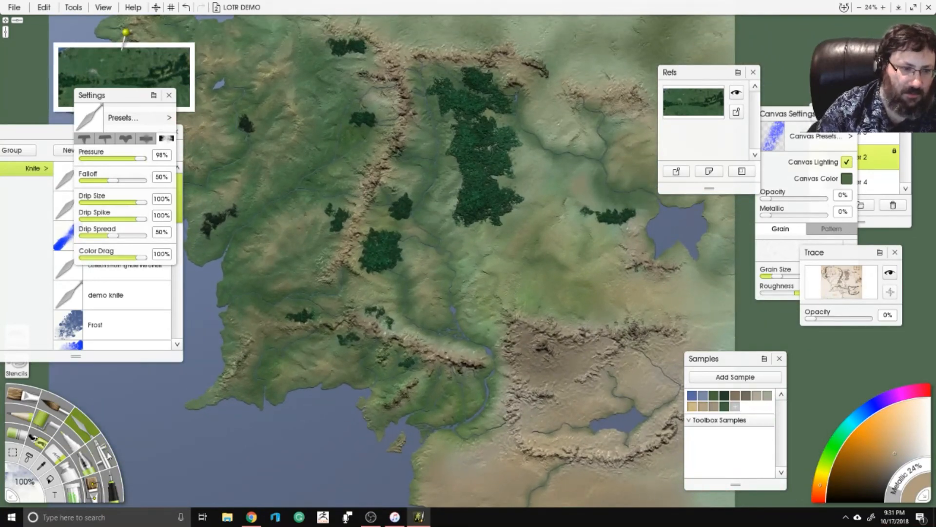
pyautogui.click(712, 397)
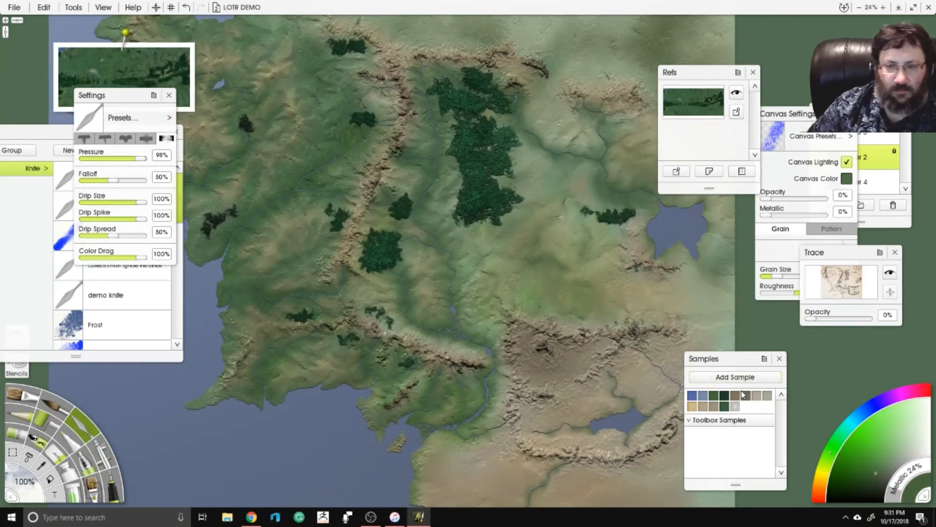
pyautogui.click(105, 451)
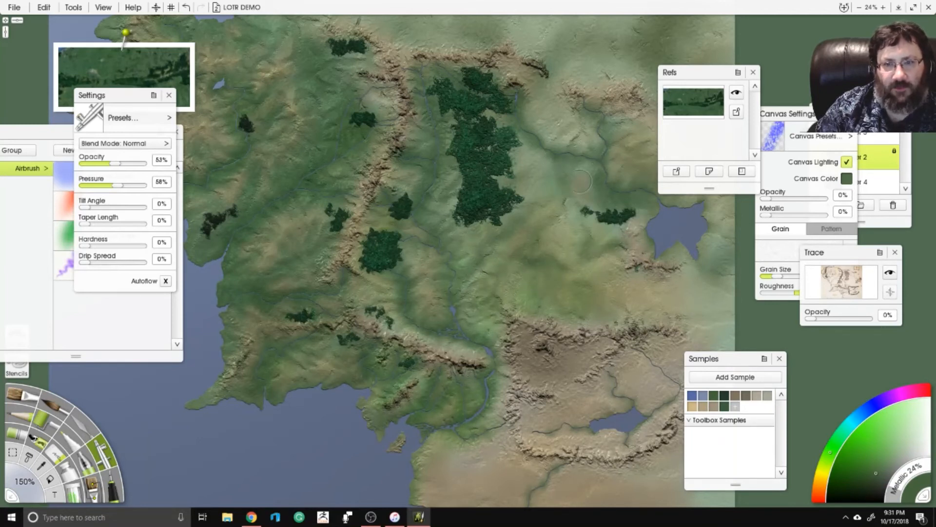
pyautogui.moveTo(582, 182); pyautogui.dragTo(542, 269)
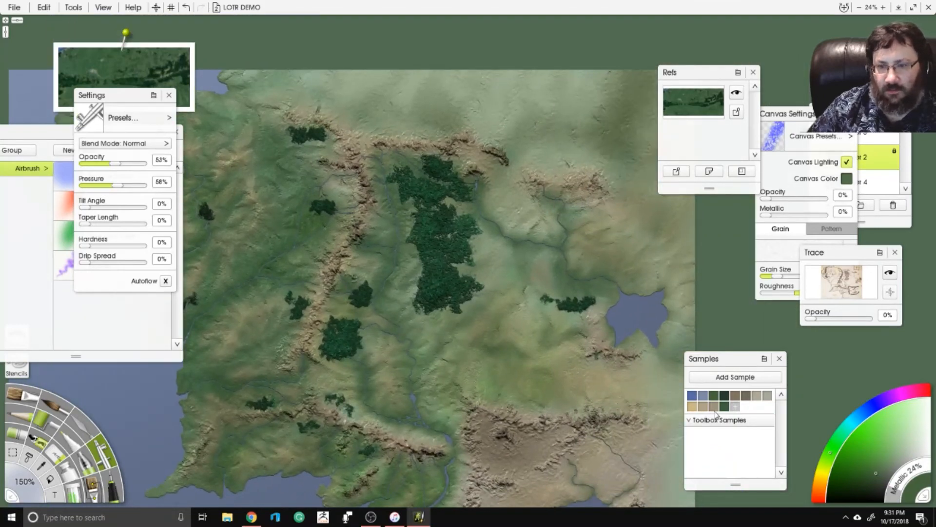
pyautogui.click(693, 407)
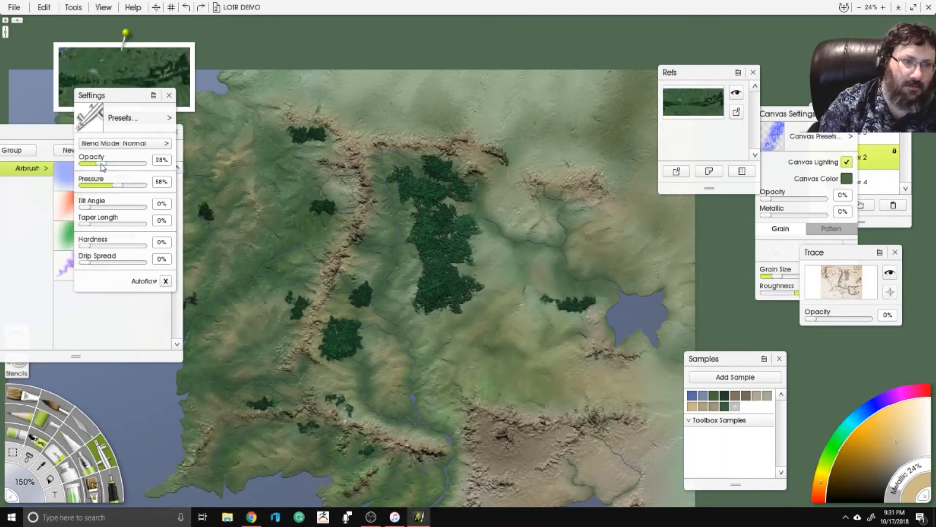
pyautogui.click(100, 185)
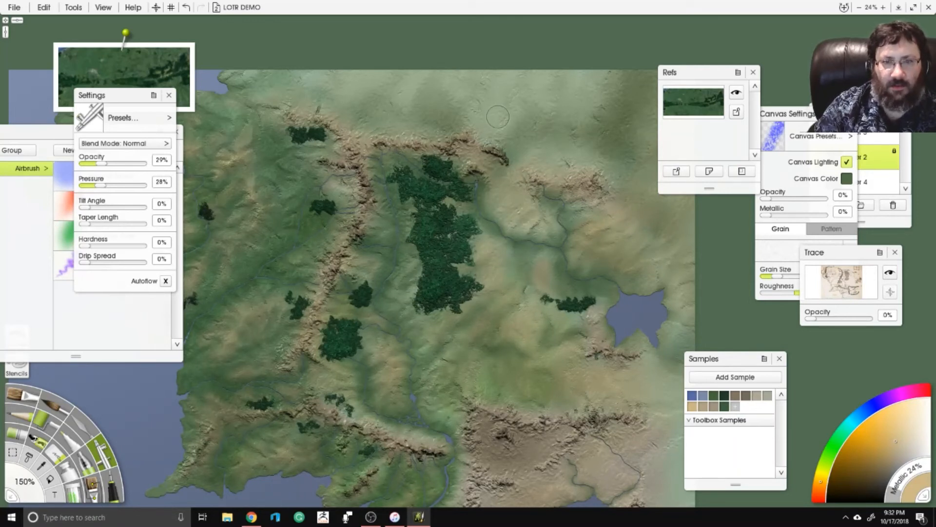
pyautogui.moveTo(590, 277); pyautogui.dragTo(507, 231)
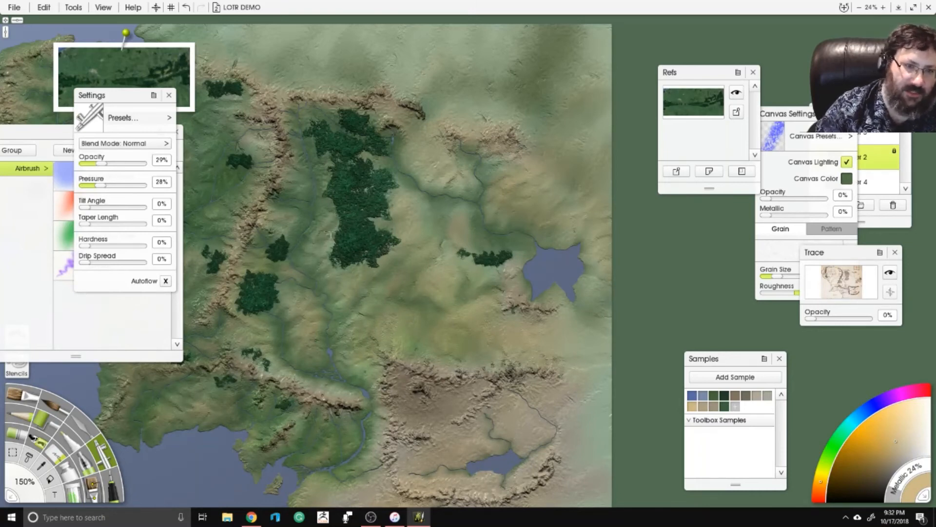
pyautogui.scroll(-3, 439, 205)
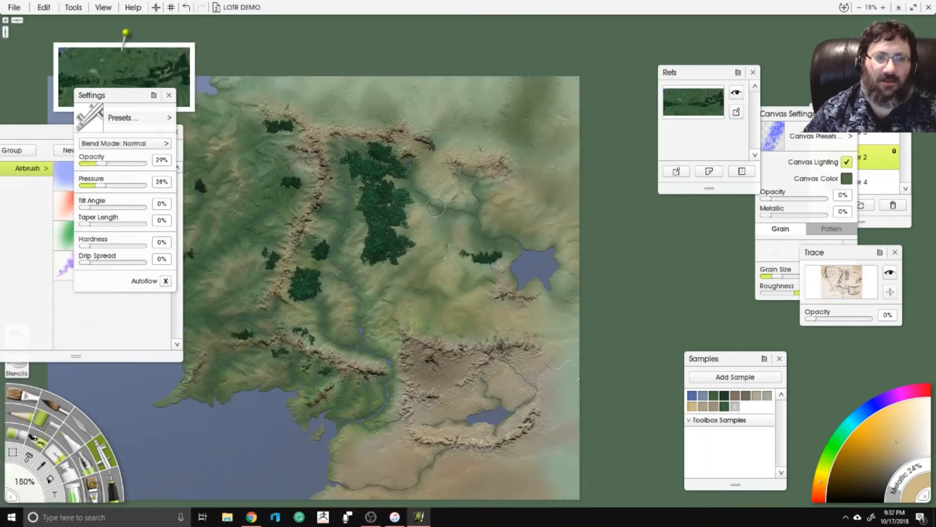
# Carve branching river channels from the central northern mountains to the map's north edge using Instant Erase at 44% size.
pyautogui.moveTo(325, 196); pyautogui.dragTo(451, 246)
pyautogui.scroll(5, 451, 246)
pyautogui.moveTo(429, 113); pyautogui.dragTo(457, 187)
pyautogui.scroll(3, 459, 210)
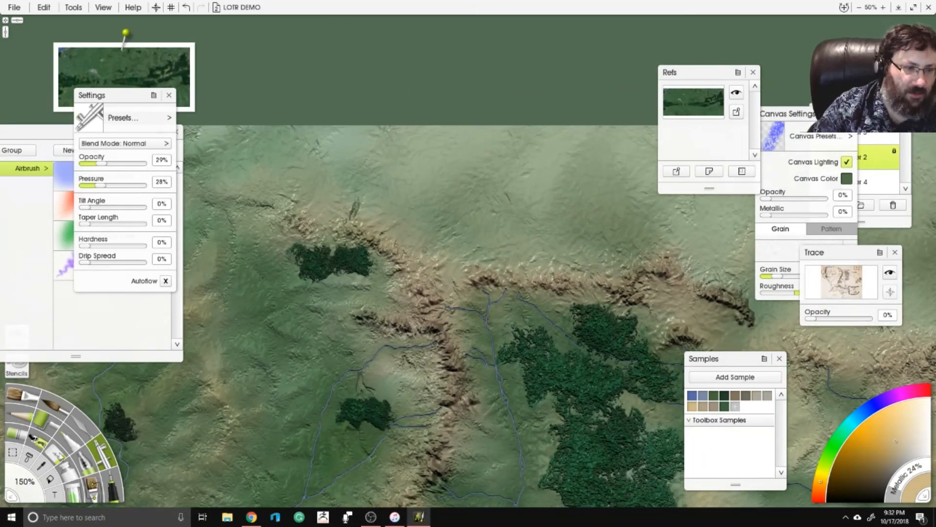
pyautogui.click(58, 456)
pyautogui.moveTo(20, 482); pyautogui.dragTo(30, 473)
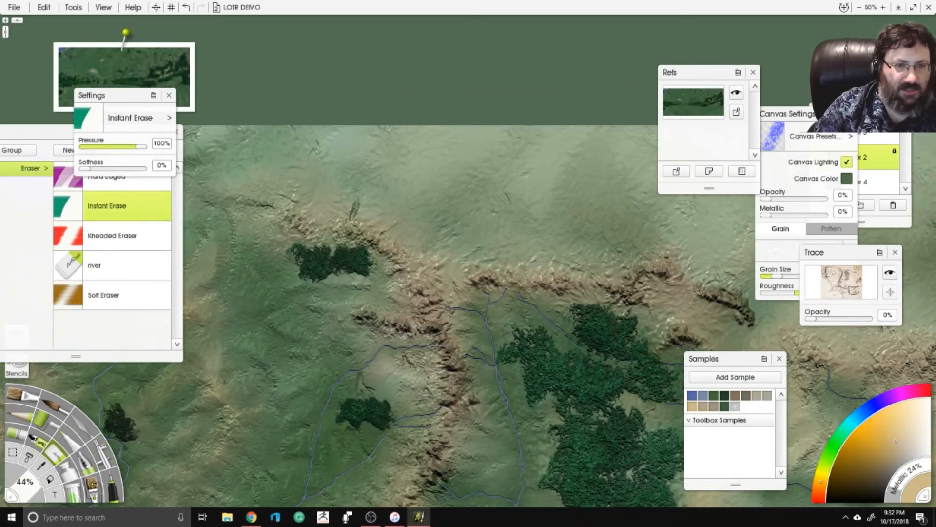
pyautogui.moveTo(418, 229)
pyautogui.mouseDown()
pyautogui.moveTo(434, 197)
pyautogui.moveTo(449, 257)
pyautogui.moveTo(432, 201)
pyautogui.moveTo(460, 137)
pyautogui.mouseUp()
pyautogui.moveTo(493, 260)
pyautogui.mouseDown()
pyautogui.moveTo(509, 211)
pyautogui.moveTo(523, 183)
pyautogui.mouseUp()
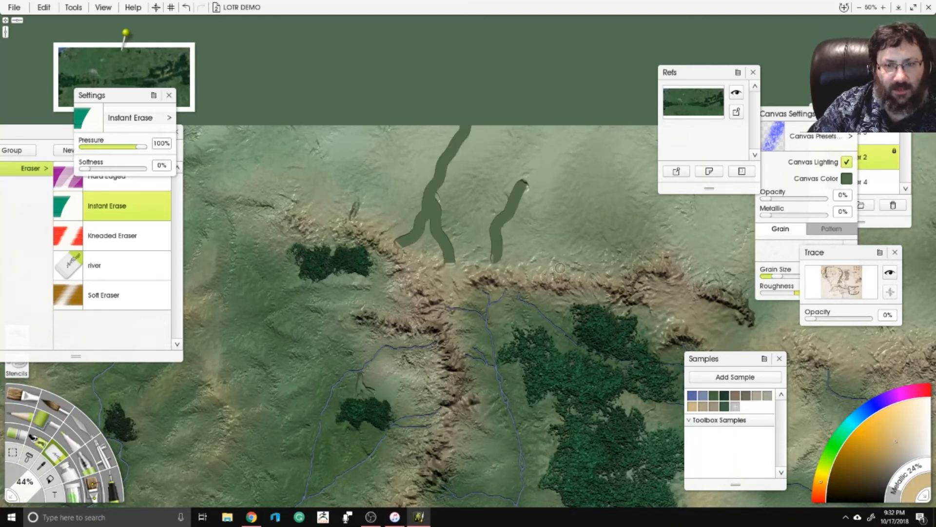
pyautogui.moveTo(568, 269); pyautogui.dragTo(567, 207)
pyautogui.moveTo(641, 263)
pyautogui.mouseDown()
pyautogui.moveTo(593, 176)
pyautogui.moveTo(591, 97)
pyautogui.moveTo(573, 135)
pyautogui.moveTo(567, 222)
pyautogui.mouseUp()
pyautogui.moveTo(523, 184); pyautogui.dragTo(555, 164)
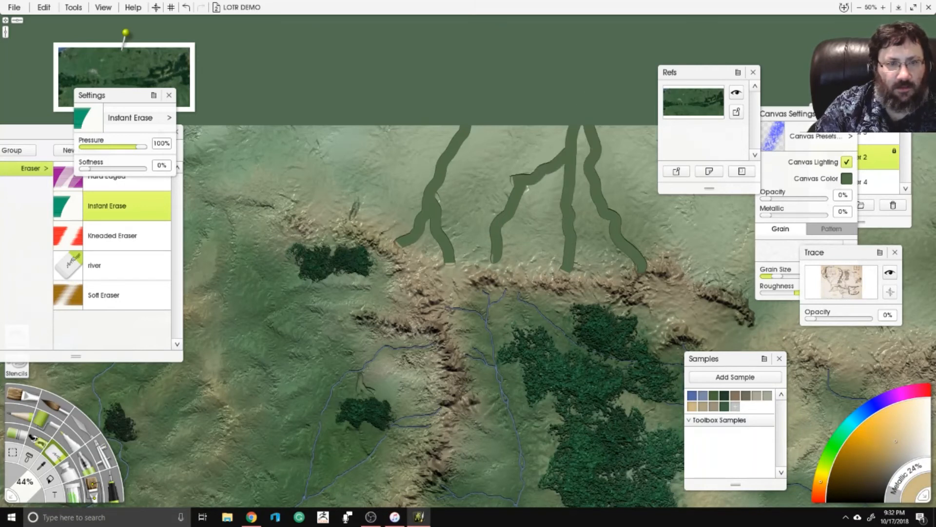
# Erase more forked channels to the map's north edge from the western and eastern ends of the northern range.
pyautogui.moveTo(299, 209); pyautogui.dragTo(308, 114)
pyautogui.moveTo(298, 190)
pyautogui.mouseDown()
pyautogui.moveTo(366, 114)
pyautogui.moveTo(371, 229)
pyautogui.moveTo(279, 237)
pyautogui.mouseUp()
pyautogui.moveTo(610, 278); pyautogui.dragTo(654, 135)
pyautogui.moveTo(630, 223); pyautogui.dragTo(589, 113)
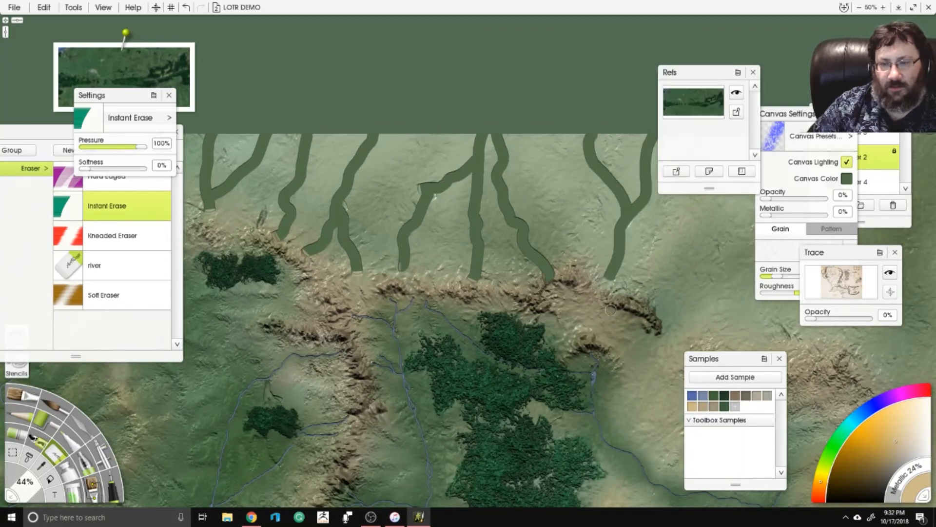
# Erase forked river channels from the northeastern mountains to the north and east edges of the map.
pyautogui.moveTo(611, 310); pyautogui.dragTo(296, 263)
pyautogui.moveTo(515, 297)
pyautogui.mouseDown()
pyautogui.moveTo(521, 145)
pyautogui.moveTo(535, 73)
pyautogui.mouseUp()
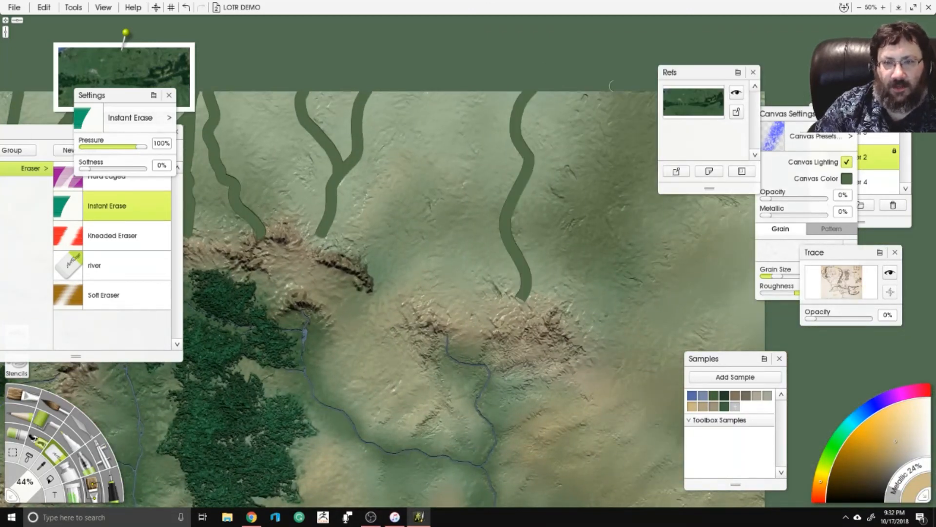
pyautogui.moveTo(628, 93)
pyautogui.mouseDown()
pyautogui.moveTo(568, 186)
pyautogui.moveTo(512, 228)
pyautogui.mouseUp()
pyautogui.moveTo(523, 299); pyautogui.dragTo(359, 285)
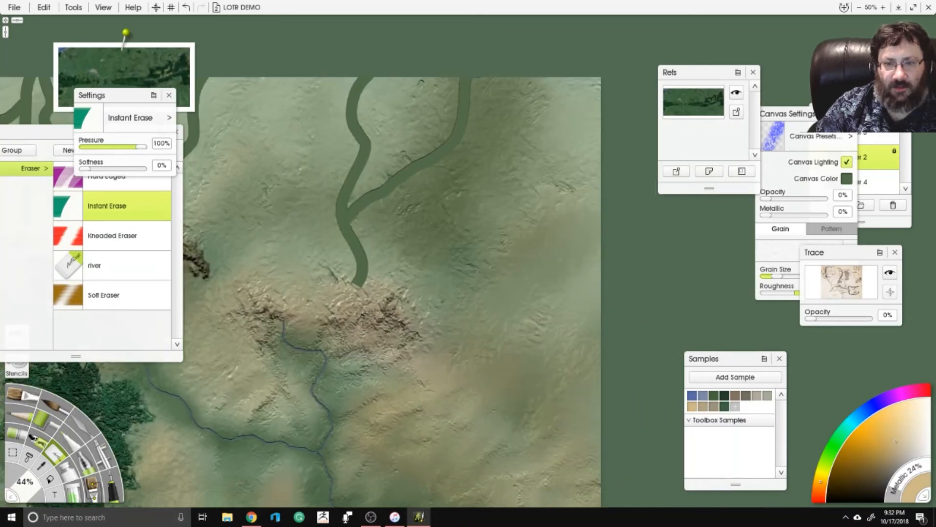
pyautogui.moveTo(429, 310); pyautogui.dragTo(594, 242)
pyautogui.moveTo(598, 132); pyautogui.dragTo(538, 222)
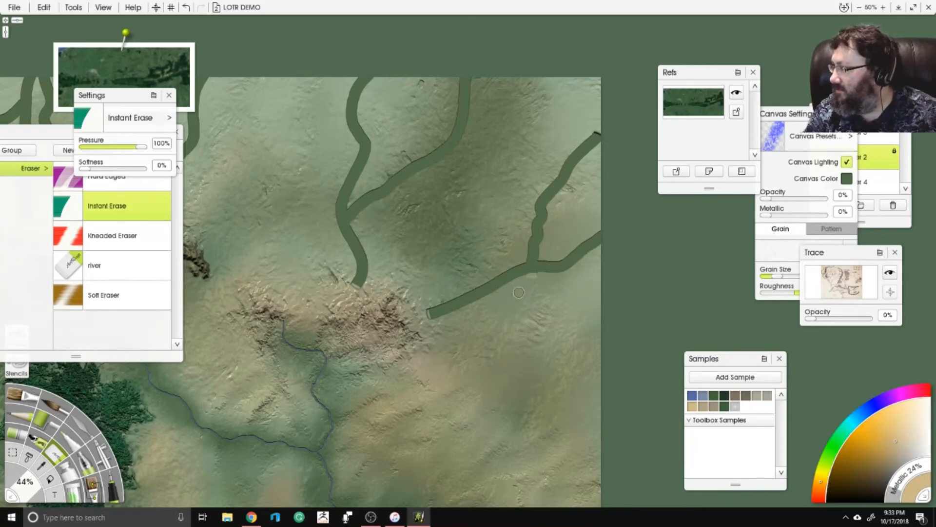
pyautogui.scroll(-5, 508, 244)
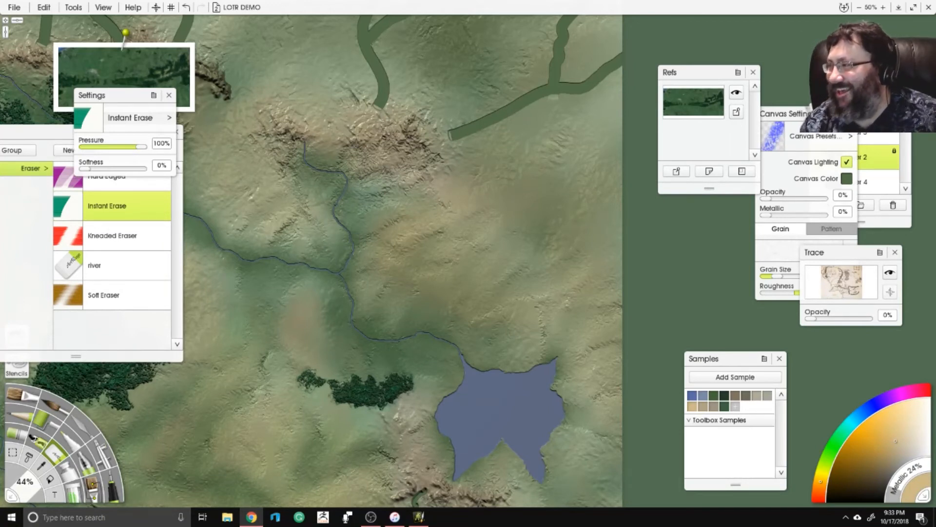
# Bring the browser window into view to look at the shared Imgur image and move it away again.
pyautogui.moveTo(935, 41); pyautogui.dragTo(540, 27)
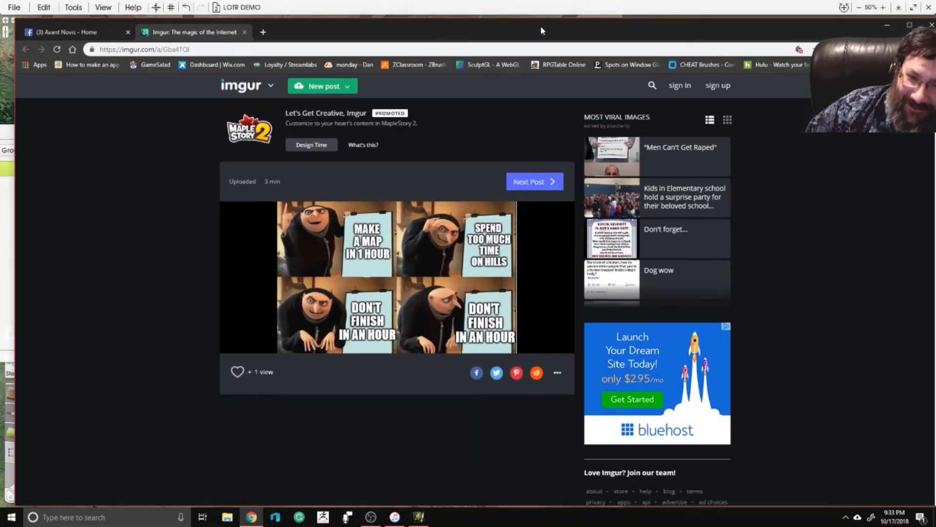
pyautogui.moveTo(541, 27); pyautogui.dragTo(935, 39)
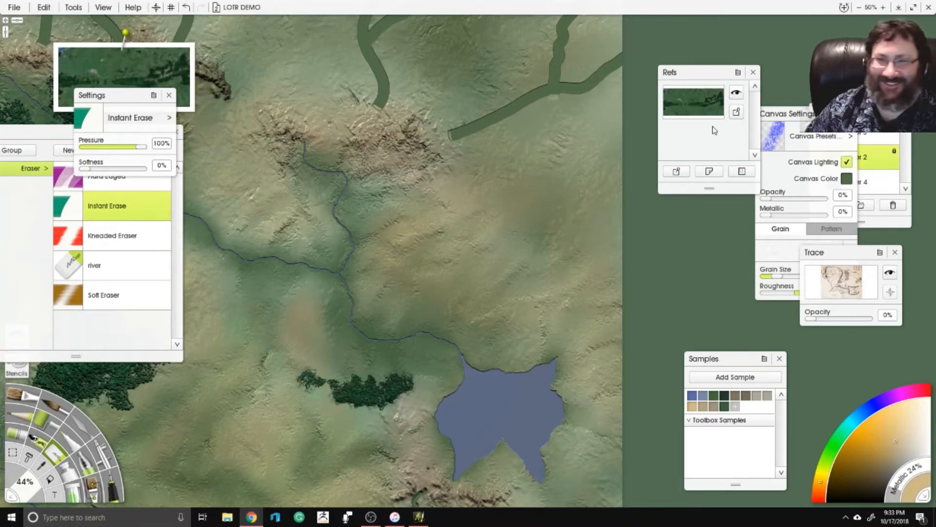
# Erase a branch joining the eastern channel and a forked channel between the northern range and the northeastern mountains.
pyautogui.moveTo(476, 211)
pyautogui.mouseDown()
pyautogui.moveTo(566, 271)
pyautogui.moveTo(584, 360)
pyautogui.mouseUp()
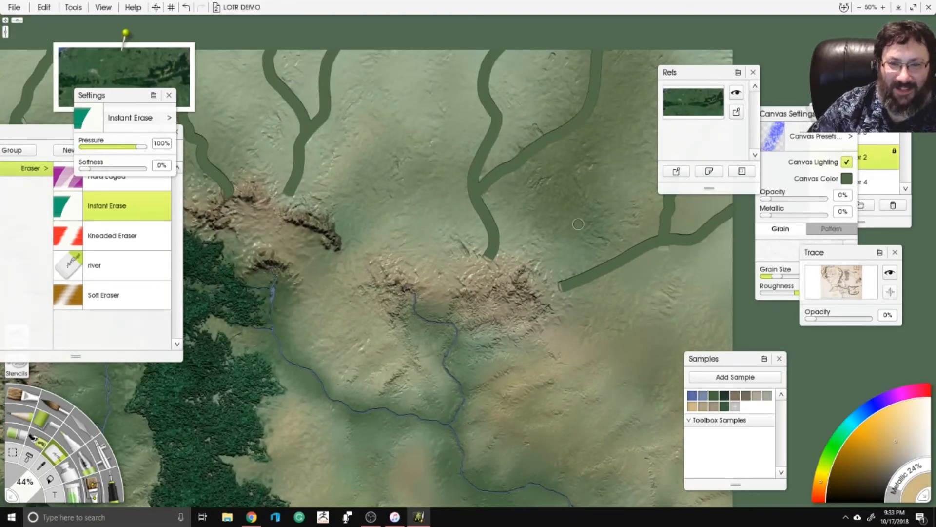
pyautogui.moveTo(535, 265)
pyautogui.mouseDown()
pyautogui.moveTo(625, 252)
pyautogui.moveTo(648, 360)
pyautogui.mouseUp()
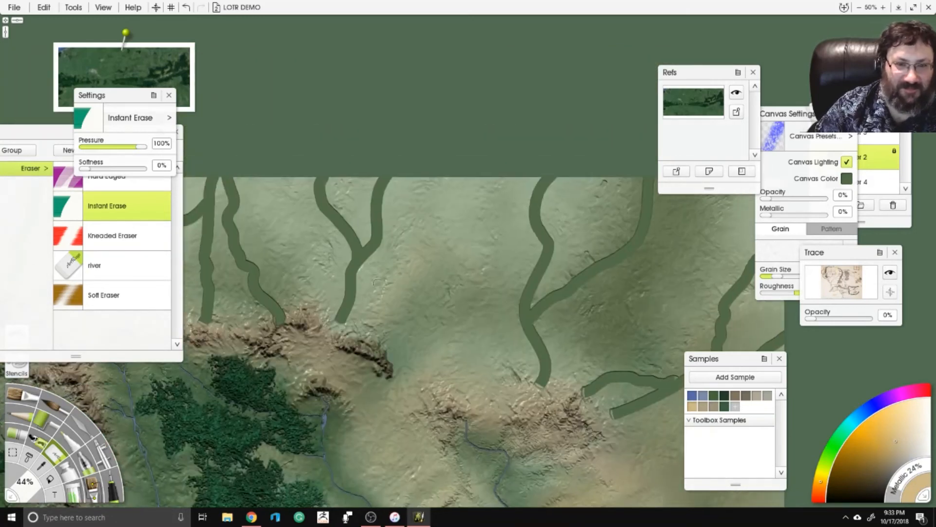
pyautogui.moveTo(453, 180); pyautogui.dragTo(450, 373)
pyautogui.moveTo(505, 363)
pyautogui.mouseDown()
pyautogui.moveTo(493, 335)
pyautogui.moveTo(457, 273)
pyautogui.mouseUp()
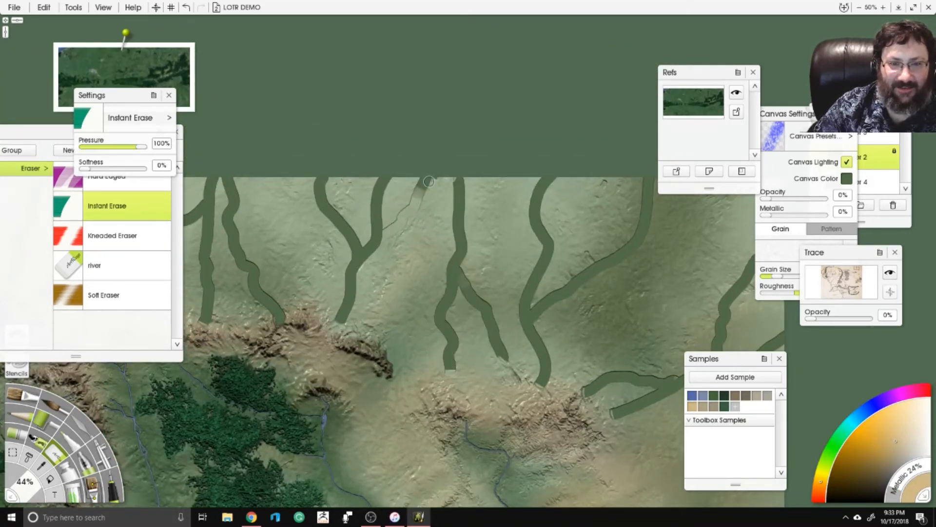
# Erase short tributaries linking the northeastern channels to the map's north edge.
pyautogui.moveTo(430, 178); pyautogui.dragTo(386, 228)
pyautogui.moveTo(472, 222); pyautogui.dragTo(517, 179)
pyautogui.moveTo(605, 179); pyautogui.dragTo(561, 234)
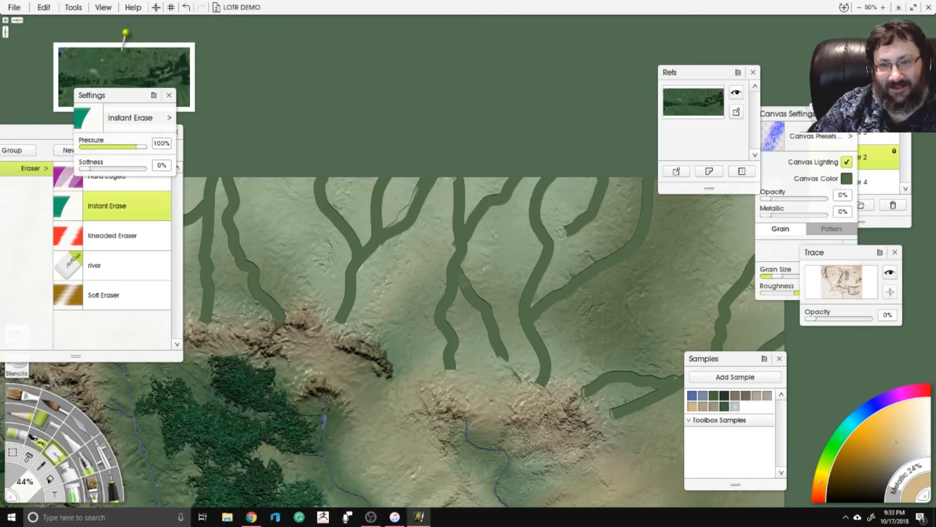
pyautogui.moveTo(646, 221)
pyautogui.mouseDown()
pyautogui.moveTo(494, 201)
pyautogui.moveTo(580, 155)
pyautogui.mouseUp()
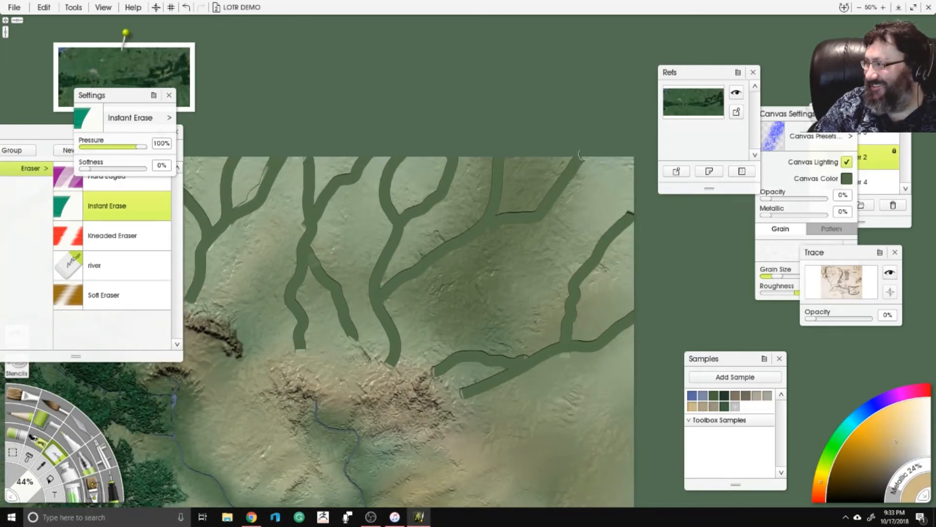
pyautogui.moveTo(314, 200); pyautogui.dragTo(587, 132)
pyautogui.scroll(-5, 587, 132)
pyautogui.moveTo(553, 181); pyautogui.dragTo(591, 132)
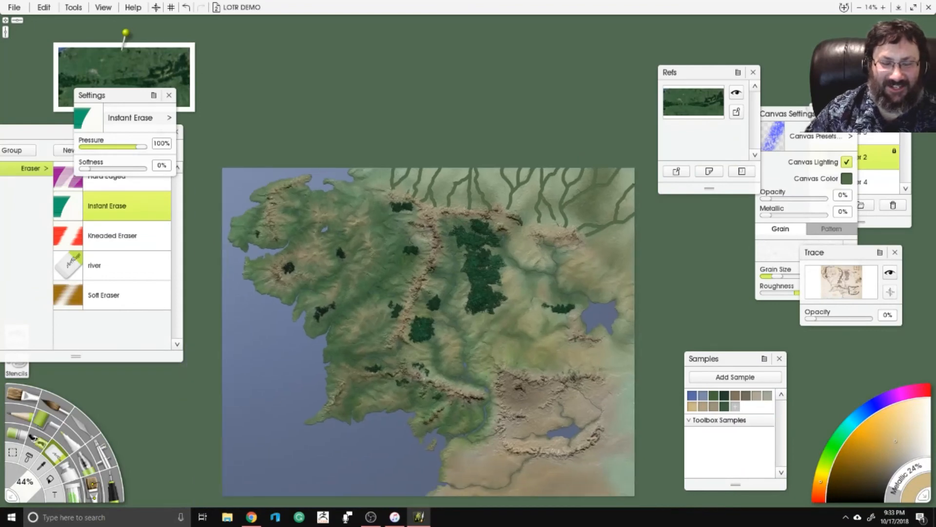
# Blend the erased channels north of the western and central mountains using the Knife's Harsh Chaos preset at 250% size.
pyautogui.scroll(2, 562, 132)
pyautogui.moveTo(381, 84); pyautogui.dragTo(417, 157)
pyautogui.click(82, 420)
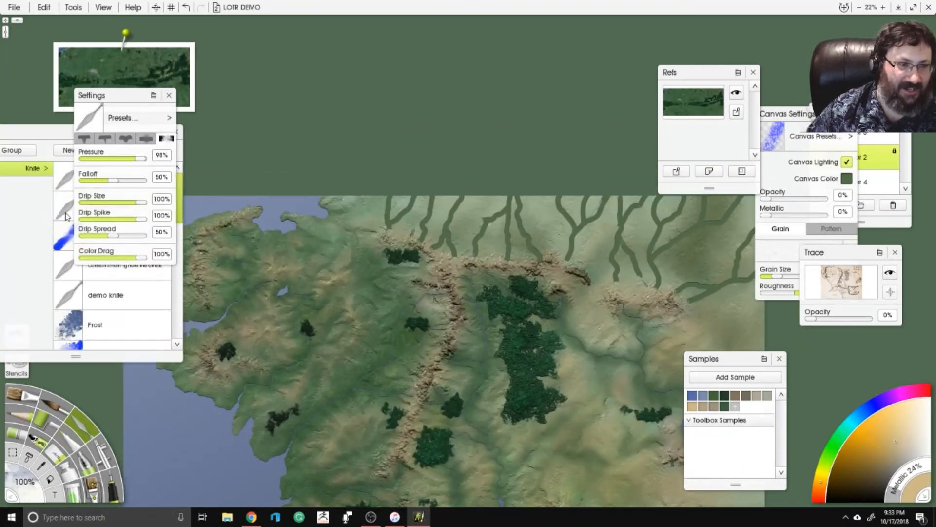
pyautogui.scroll(-6, 121, 283)
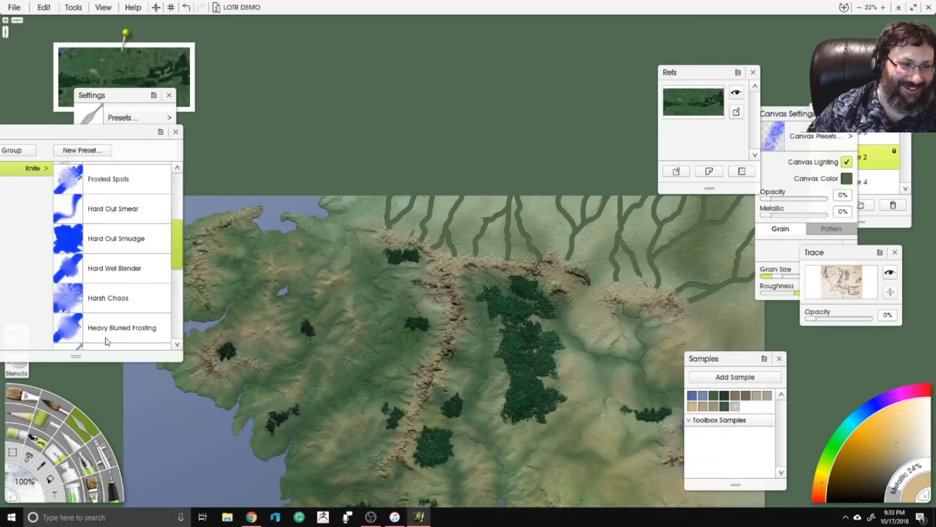
pyautogui.click(108, 307)
pyautogui.click(33, 495)
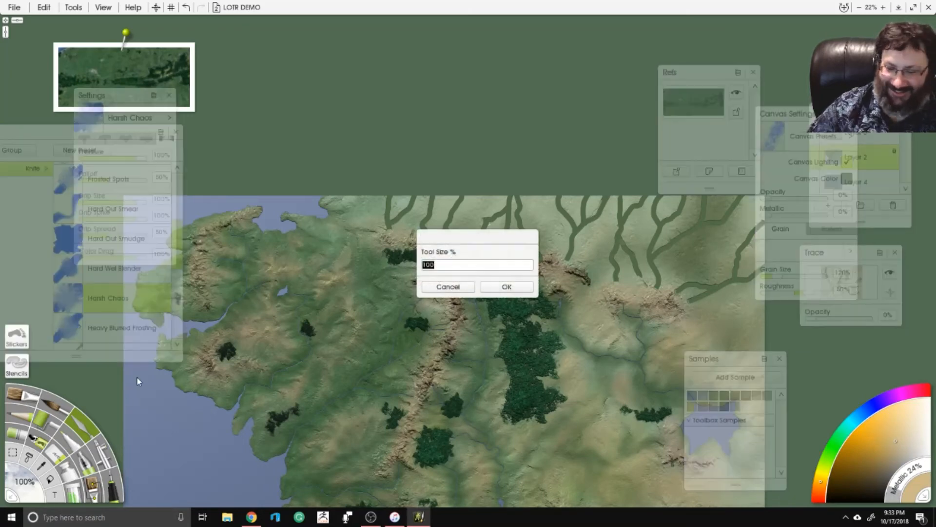
pyautogui.write('250')
pyautogui.press('Return')
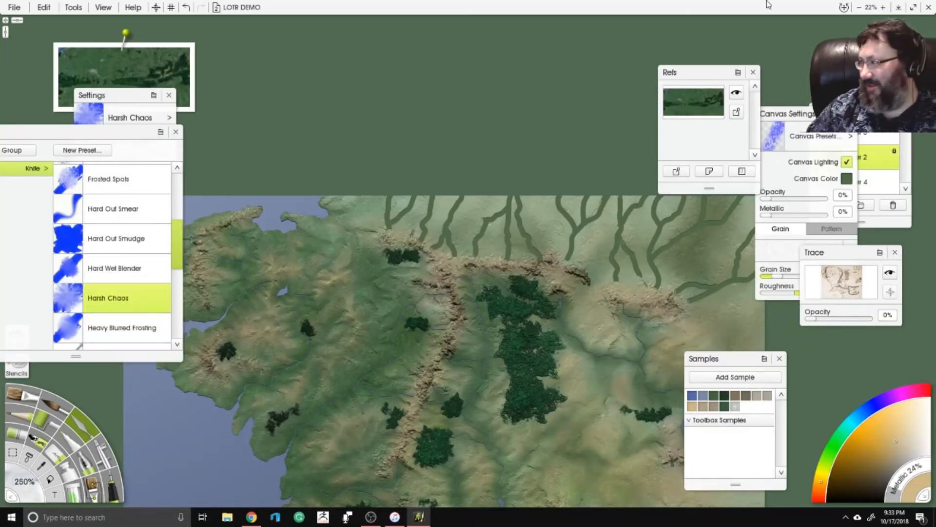
pyautogui.moveTo(894, 2)
pyautogui.mouseDown()
pyautogui.moveTo(911, 4)
pyautogui.moveTo(885, 7)
pyautogui.moveTo(898, 7)
pyautogui.mouseUp()
pyautogui.moveTo(396, 126); pyautogui.dragTo(530, 238)
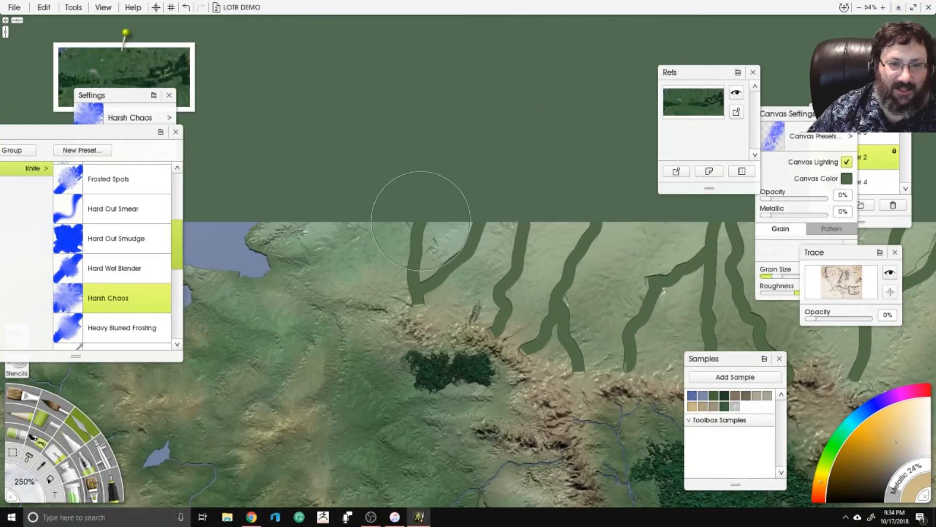
pyautogui.moveTo(420, 221)
pyautogui.mouseDown()
pyautogui.moveTo(417, 303)
pyautogui.moveTo(469, 243)
pyautogui.moveTo(454, 273)
pyautogui.moveTo(468, 317)
pyautogui.moveTo(490, 337)
pyautogui.moveTo(519, 256)
pyautogui.moveTo(590, 226)
pyautogui.moveTo(561, 292)
pyautogui.moveTo(556, 341)
pyautogui.moveTo(527, 351)
pyautogui.moveTo(577, 347)
pyautogui.moveTo(602, 368)
pyautogui.moveTo(516, 325)
pyautogui.mouseUp()
pyautogui.moveTo(512, 265)
pyautogui.mouseDown()
pyautogui.moveTo(524, 313)
pyautogui.moveTo(561, 274)
pyautogui.moveTo(626, 159)
pyautogui.moveTo(622, 336)
pyautogui.moveTo(676, 298)
pyautogui.moveTo(656, 244)
pyautogui.moveTo(690, 313)
pyautogui.mouseUp()
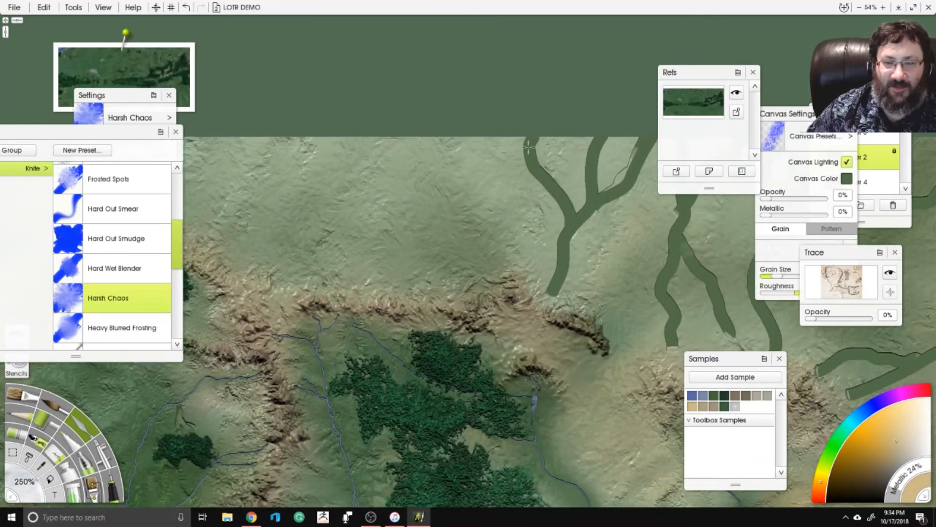
# Blend the remaining erased channels from north of the central range across to the northeastern map edges with the Harsh Chaos knife.
pyautogui.moveTo(525, 146)
pyautogui.mouseDown()
pyautogui.moveTo(533, 167)
pyautogui.moveTo(573, 210)
pyautogui.moveTo(592, 198)
pyautogui.moveTo(594, 151)
pyautogui.moveTo(644, 134)
pyautogui.moveTo(632, 162)
pyautogui.moveTo(574, 229)
pyautogui.moveTo(551, 293)
pyautogui.mouseUp()
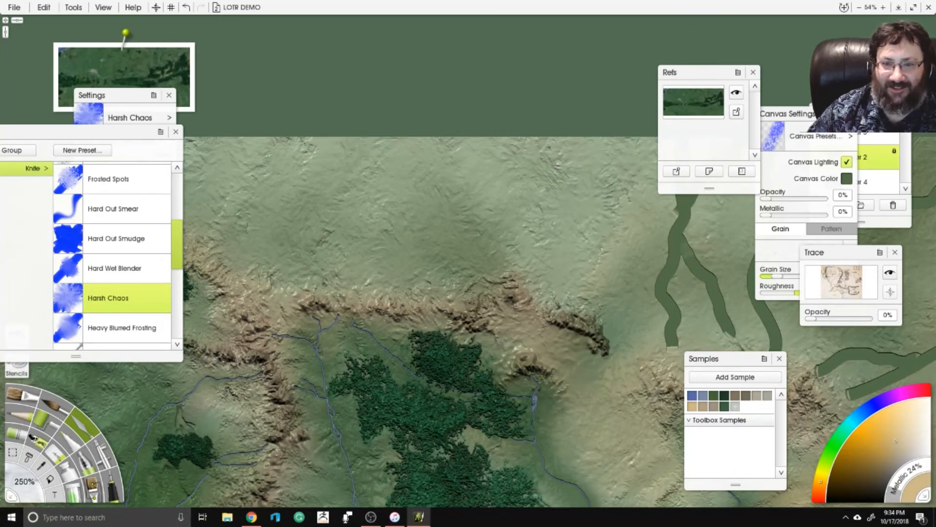
pyautogui.moveTo(561, 254)
pyautogui.mouseDown()
pyautogui.moveTo(573, 220)
pyautogui.moveTo(546, 273)
pyautogui.moveTo(566, 121)
pyautogui.mouseUp()
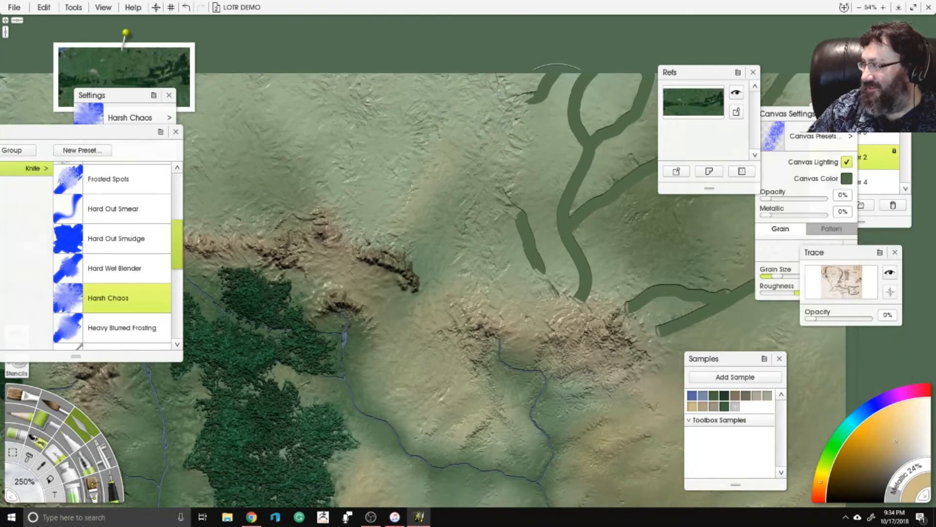
pyautogui.moveTo(541, 88)
pyautogui.mouseDown()
pyautogui.moveTo(529, 98)
pyautogui.moveTo(498, 83)
pyautogui.moveTo(595, 83)
pyautogui.moveTo(581, 127)
pyautogui.moveTo(622, 107)
pyautogui.moveTo(634, 73)
pyautogui.moveTo(551, 186)
pyautogui.moveTo(590, 205)
pyautogui.moveTo(566, 297)
pyautogui.moveTo(500, 190)
pyautogui.mouseUp()
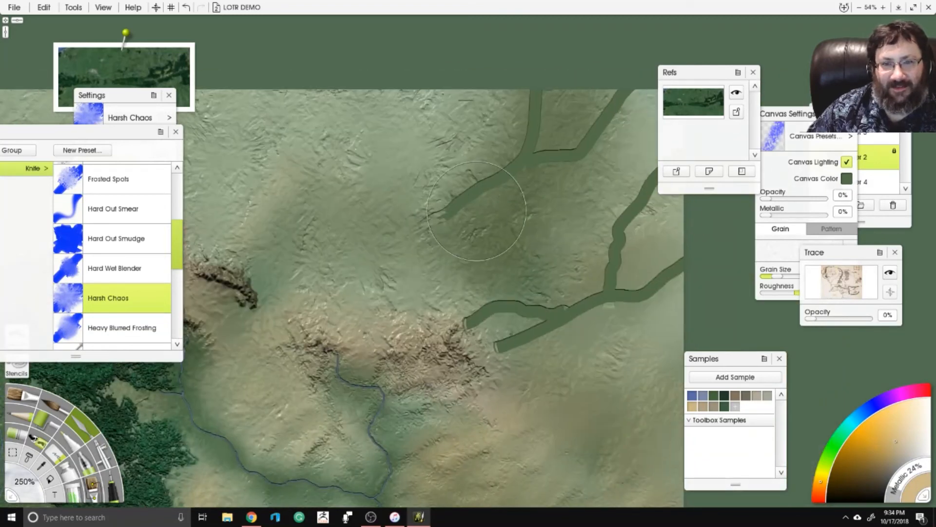
pyautogui.moveTo(476, 211)
pyautogui.mouseDown()
pyautogui.moveTo(458, 215)
pyautogui.moveTo(522, 156)
pyautogui.moveTo(541, 112)
pyautogui.moveTo(567, 166)
pyautogui.moveTo(627, 77)
pyautogui.mouseUp()
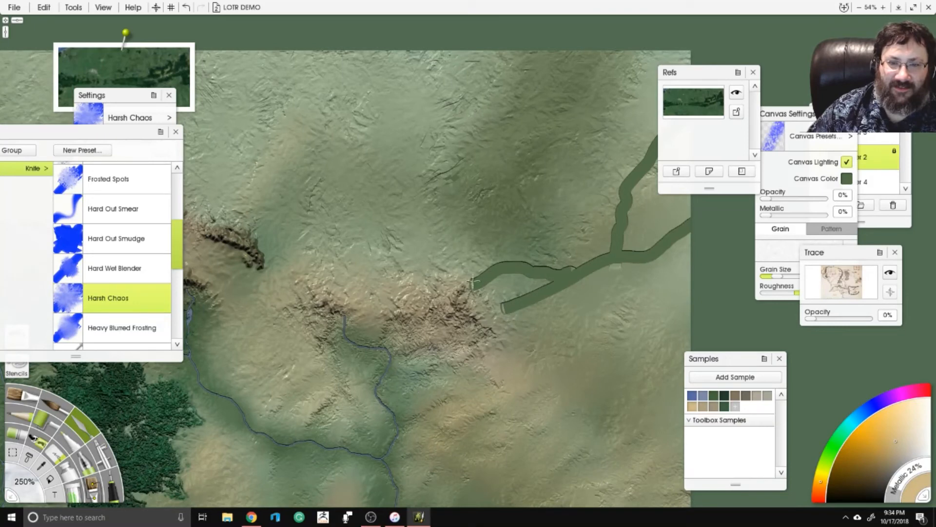
pyautogui.moveTo(473, 282)
pyautogui.mouseDown()
pyautogui.moveTo(536, 273)
pyautogui.moveTo(580, 254)
pyautogui.moveTo(602, 263)
pyautogui.moveTo(621, 210)
pyautogui.moveTo(675, 127)
pyautogui.moveTo(673, 242)
pyautogui.moveTo(683, 225)
pyautogui.mouseUp()
pyautogui.scroll(-4, 558, 198)
pyautogui.moveTo(557, 200); pyautogui.dragTo(733, 115)
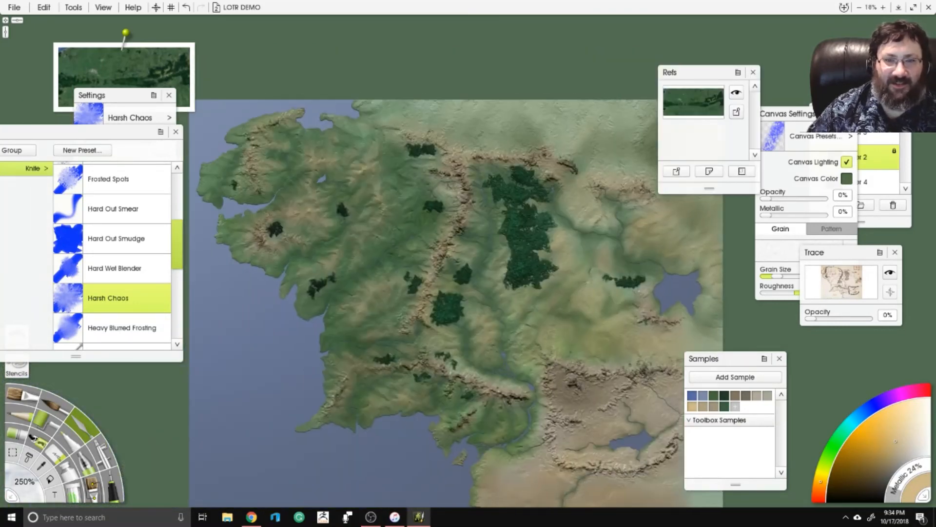
# Check the small forest beside the western river against the trace image at 100% opacity, and reduce the trace to 21%.
pyautogui.scroll(4, 521, 198)
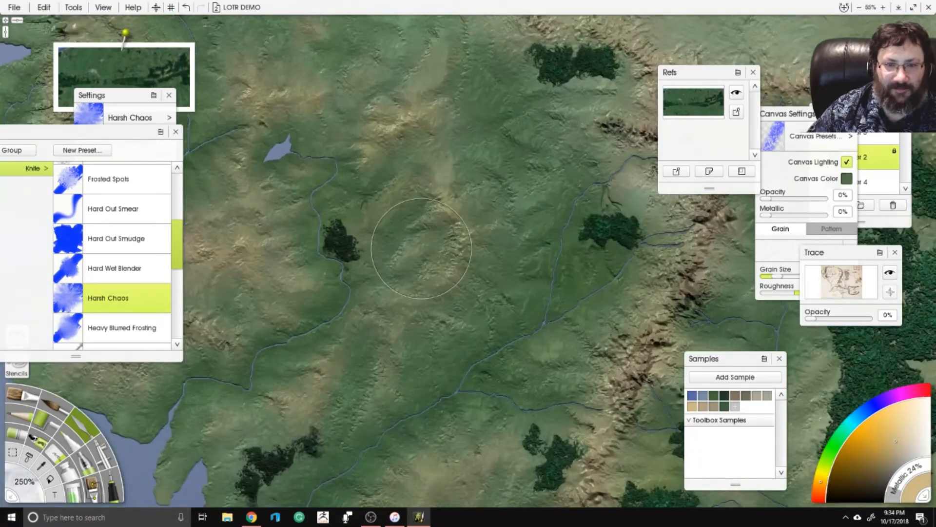
pyautogui.scroll(2, 421, 249)
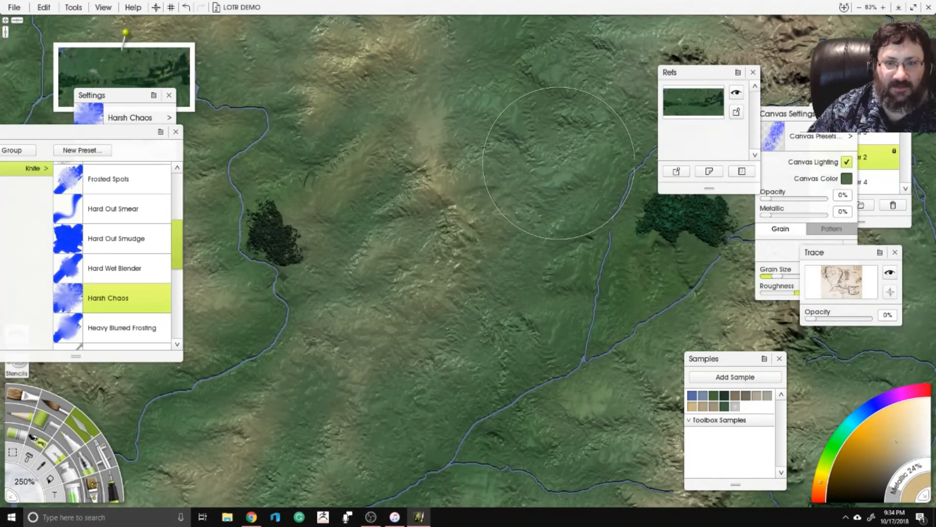
pyautogui.moveTo(520, 149); pyautogui.dragTo(511, 193)
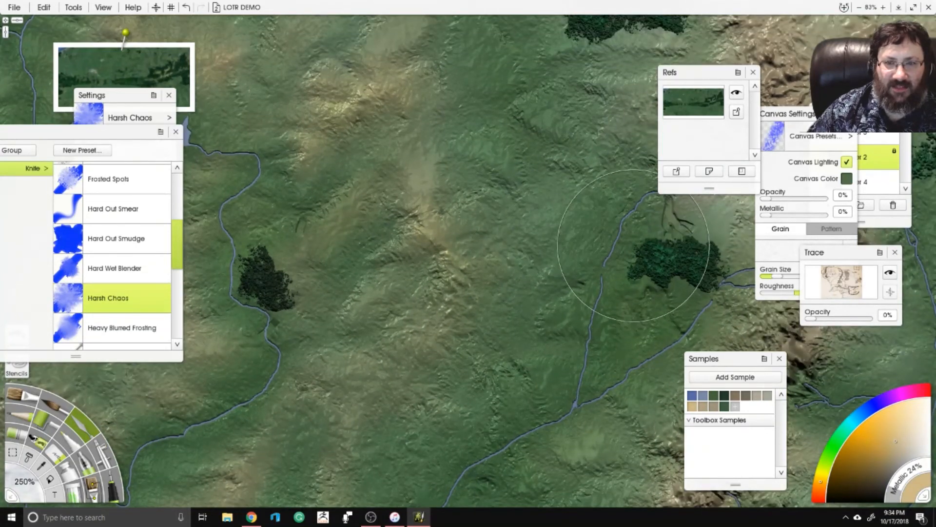
pyautogui.moveTo(246, 181); pyautogui.dragTo(448, 286)
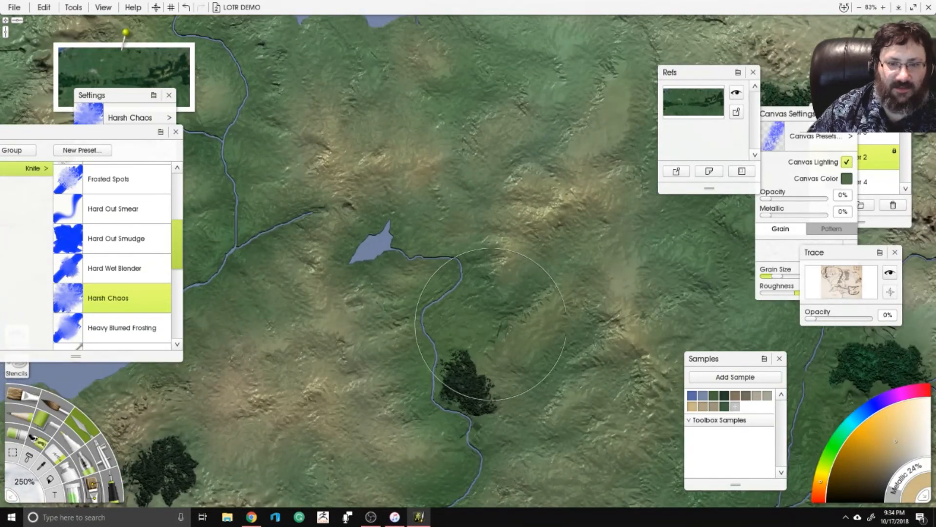
pyautogui.scroll(-3, 449, 278)
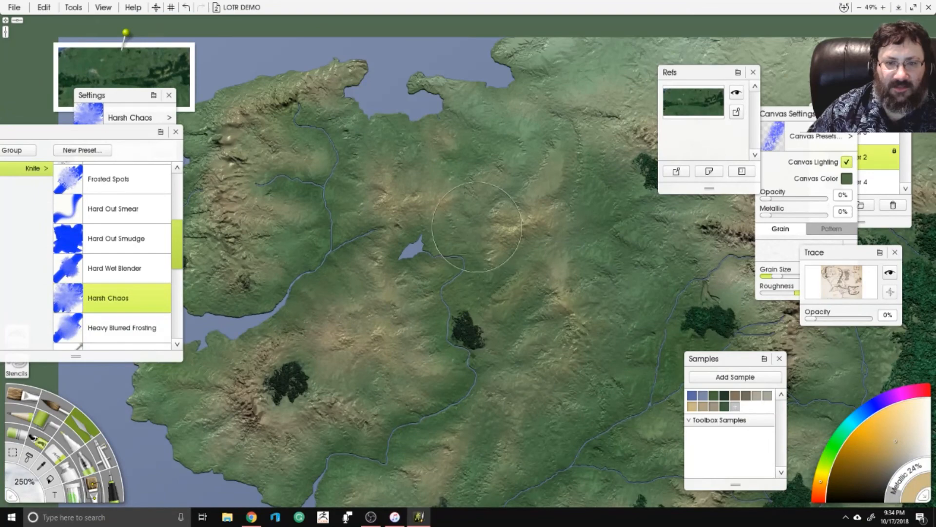
pyautogui.scroll(-3, 468, 254)
pyautogui.moveTo(504, 326); pyautogui.dragTo(553, 234)
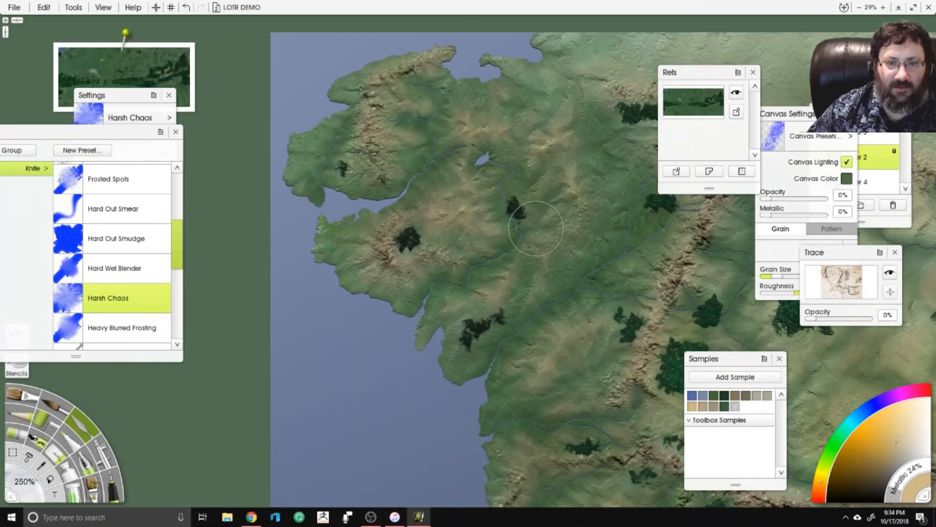
pyautogui.moveTo(816, 318); pyautogui.dragTo(873, 318)
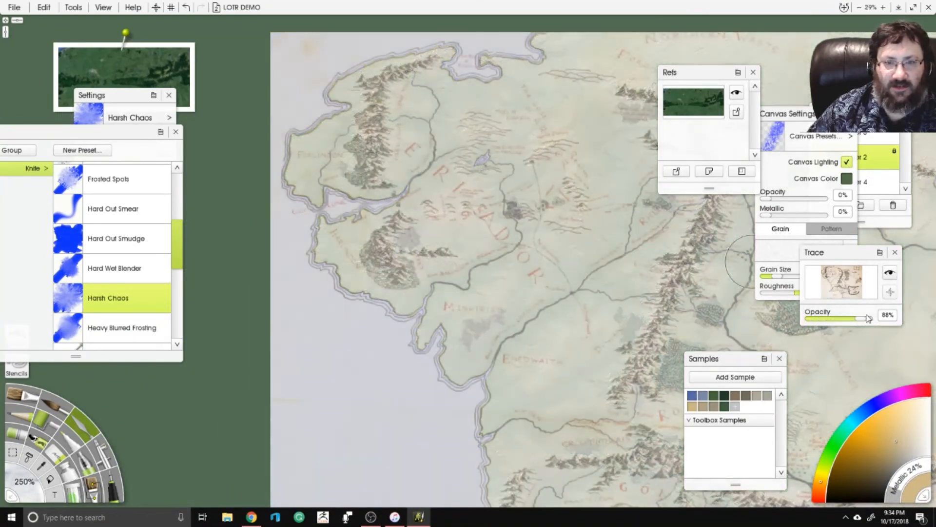
pyautogui.scroll(5, 468, 263)
pyautogui.scroll(4, 419, 271)
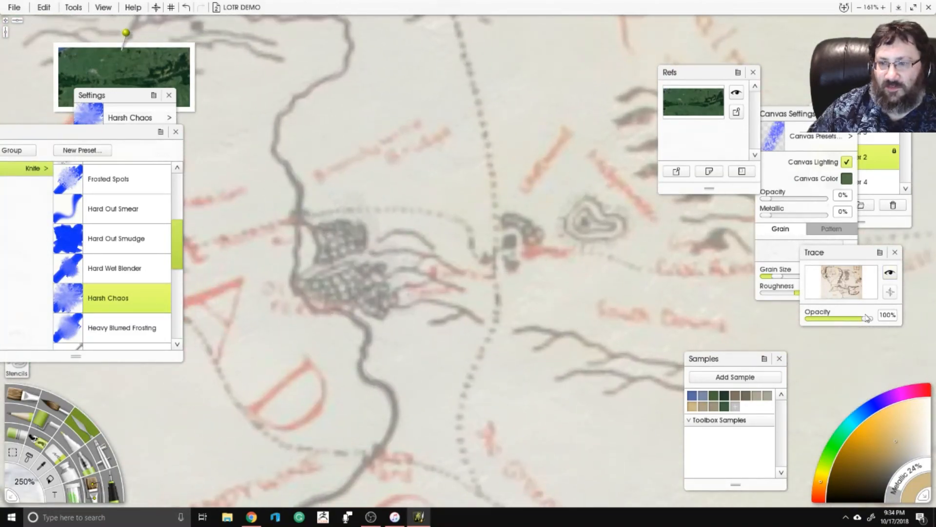
pyautogui.moveTo(867, 318)
pyautogui.mouseDown()
pyautogui.moveTo(807, 318)
pyautogui.moveTo(854, 318)
pyautogui.moveTo(823, 318)
pyautogui.mouseUp()
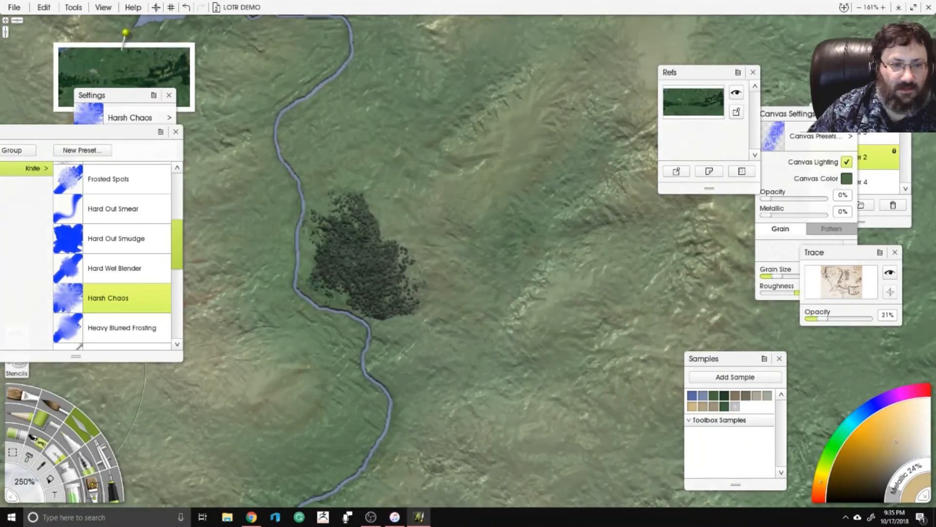
# Erase thin branching channels east and south of the small riverside forest using the Instant Erase preset at 12% size.
pyautogui.click(53, 454)
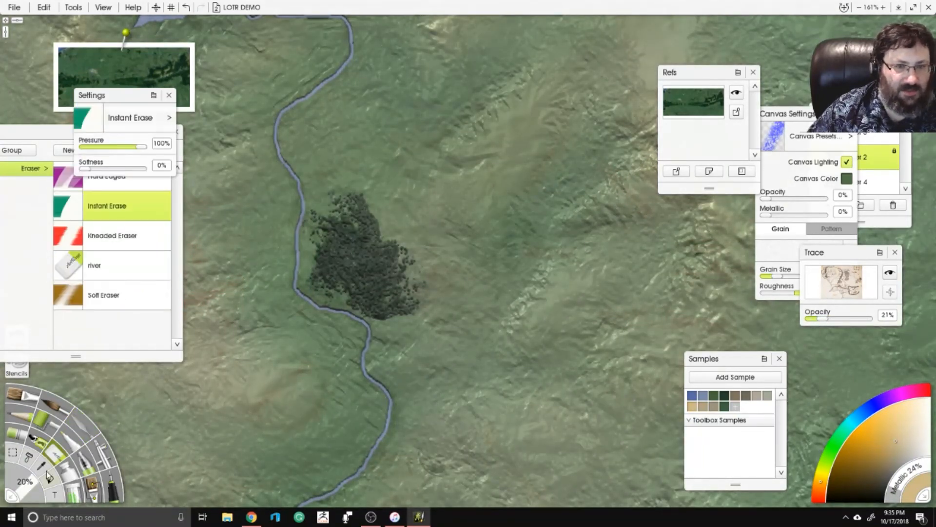
pyautogui.moveTo(25, 479)
pyautogui.mouseDown()
pyautogui.moveTo(19, 488)
pyautogui.moveTo(17, 469)
pyautogui.mouseUp()
pyautogui.moveTo(377, 215)
pyautogui.mouseDown()
pyautogui.moveTo(422, 231)
pyautogui.moveTo(480, 228)
pyautogui.mouseUp()
pyautogui.moveTo(415, 256)
pyautogui.mouseDown()
pyautogui.moveTo(451, 233)
pyautogui.moveTo(507, 242)
pyautogui.moveTo(520, 261)
pyautogui.mouseUp()
pyautogui.moveTo(403, 284)
pyautogui.mouseDown()
pyautogui.moveTo(452, 305)
pyautogui.moveTo(535, 253)
pyautogui.mouseUp()
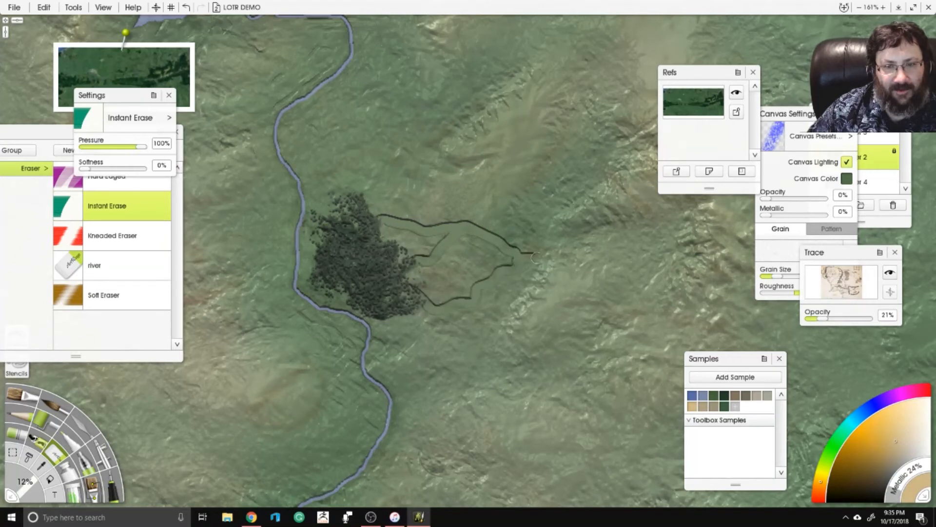
pyautogui.moveTo(647, 228)
pyautogui.mouseDown()
pyautogui.moveTo(605, 251)
pyautogui.moveTo(535, 254)
pyautogui.mouseUp()
pyautogui.moveTo(461, 312)
pyautogui.mouseDown()
pyautogui.moveTo(413, 382)
pyautogui.moveTo(389, 392)
pyautogui.mouseUp()
# Blend the thin channels around the small riverside forest using the Knife's Harsh Chaos preset at 100% size.
pyautogui.click(81, 423)
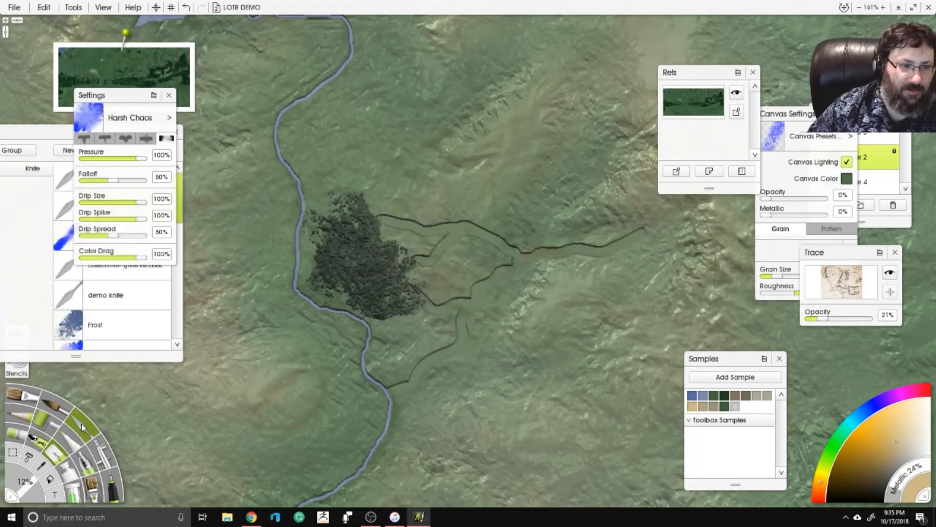
pyautogui.moveTo(23, 486); pyautogui.dragTo(8, 469)
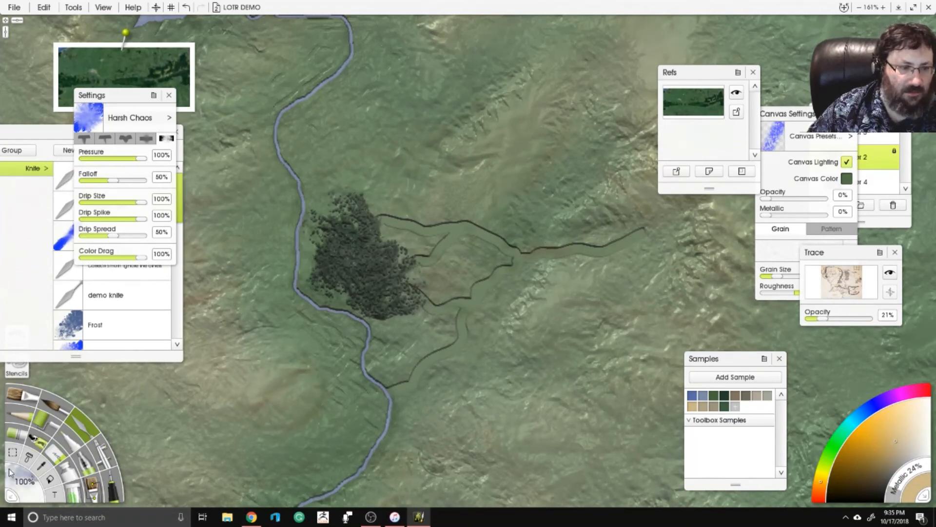
pyautogui.moveTo(425, 323)
pyautogui.mouseDown()
pyautogui.moveTo(385, 366)
pyautogui.moveTo(422, 369)
pyautogui.moveTo(442, 312)
pyautogui.moveTo(414, 273)
pyautogui.moveTo(439, 244)
pyautogui.moveTo(410, 229)
pyautogui.moveTo(405, 253)
pyautogui.moveTo(467, 224)
pyautogui.moveTo(537, 224)
pyautogui.moveTo(502, 273)
pyautogui.moveTo(478, 288)
pyautogui.moveTo(605, 245)
pyautogui.moveTo(541, 234)
pyautogui.moveTo(525, 250)
pyautogui.mouseUp()
pyautogui.press('+')
pyautogui.moveTo(431, 253); pyautogui.dragTo(549, 324)
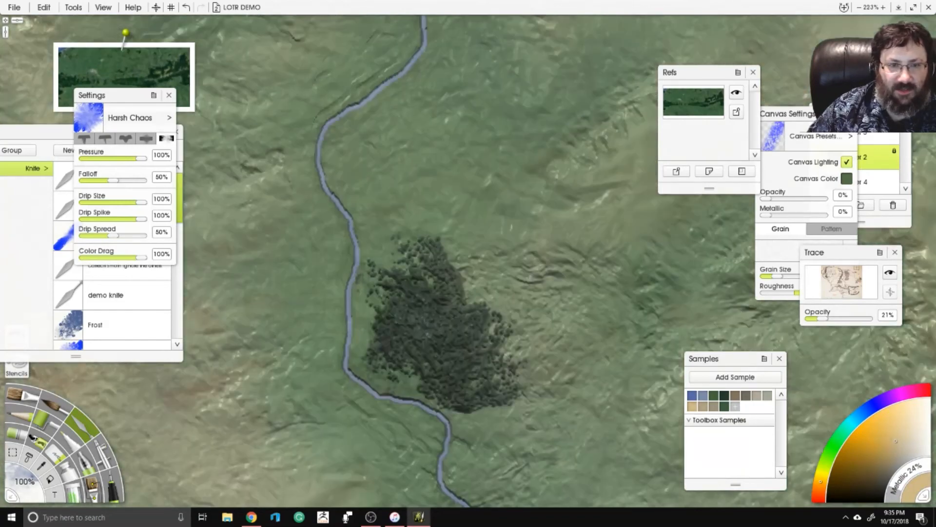
pyautogui.moveTo(364, 224); pyautogui.dragTo(546, 276)
# Inspect the terrain, rivers and forests across the western, central and eastern parts of the map.
pyautogui.scroll(-3, 462, 251)
pyautogui.moveTo(423, 273); pyautogui.dragTo(529, 238)
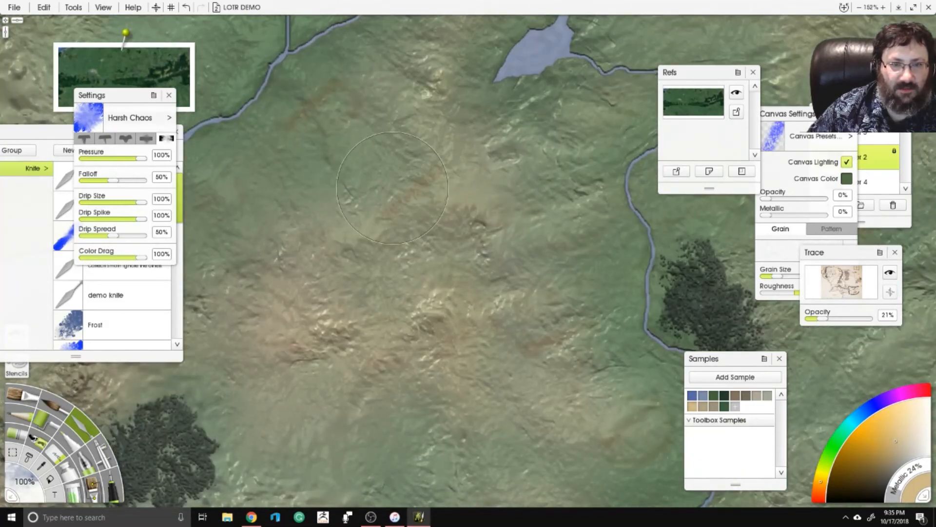
pyautogui.scroll(-5, 390, 176)
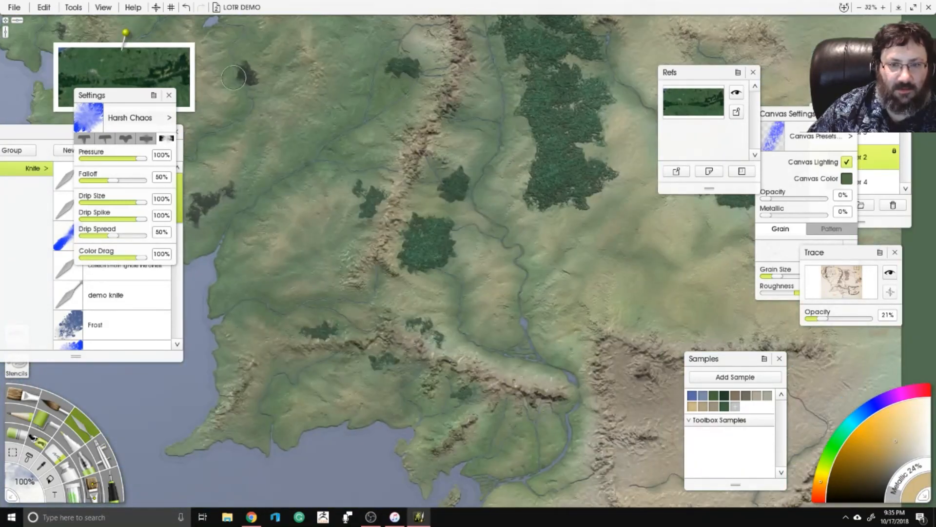
pyautogui.moveTo(745, 289); pyautogui.dragTo(551, 336)
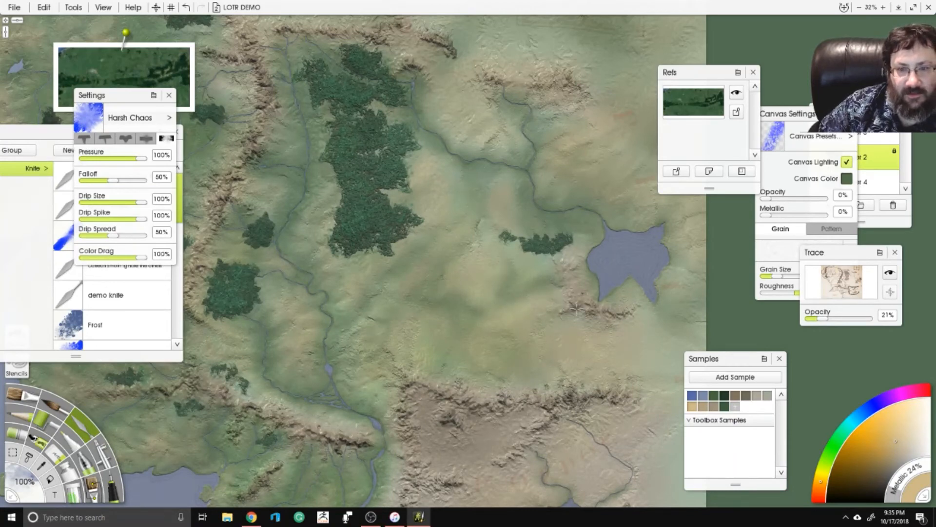
pyautogui.moveTo(342, 205); pyautogui.dragTo(544, 228)
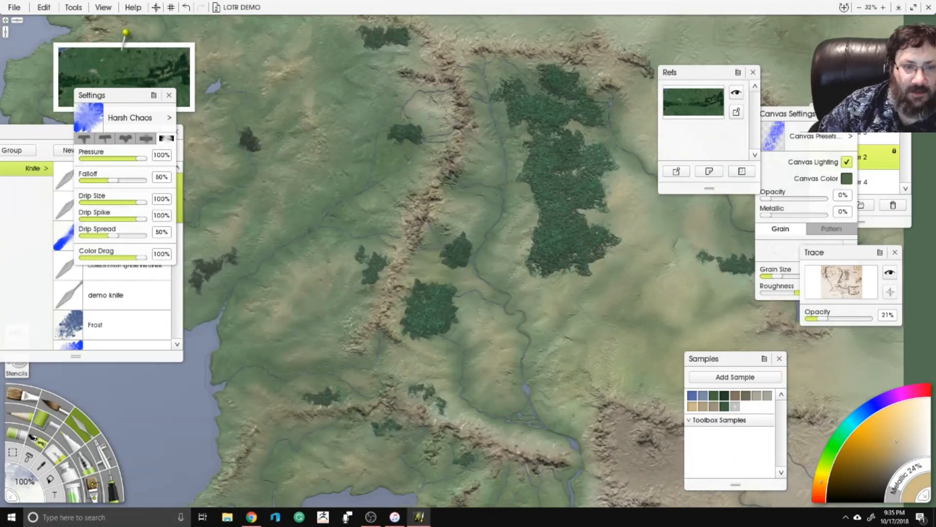
pyautogui.moveTo(353, 173); pyautogui.dragTo(489, 251)
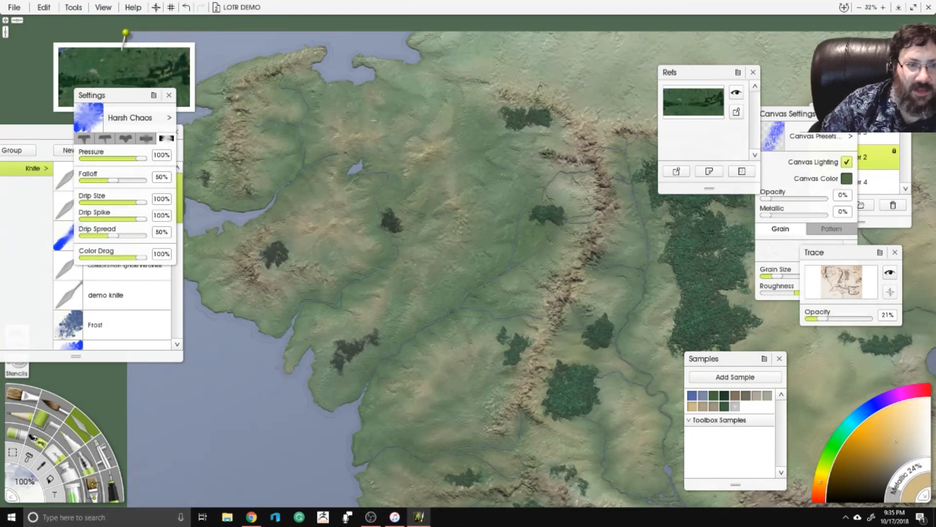
pyautogui.scroll(-3, 574, 156)
pyautogui.moveTo(531, 235); pyautogui.dragTo(427, 179)
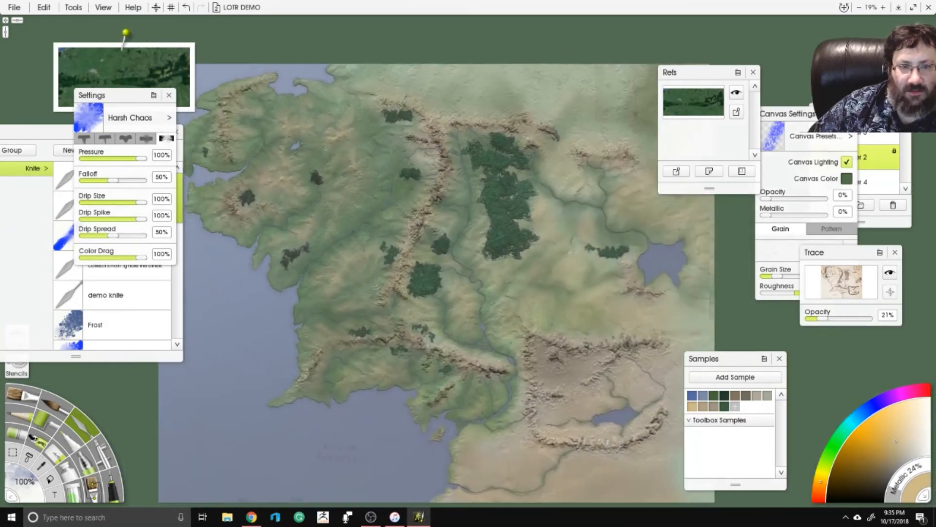
pyautogui.scroll(3, 466, 293)
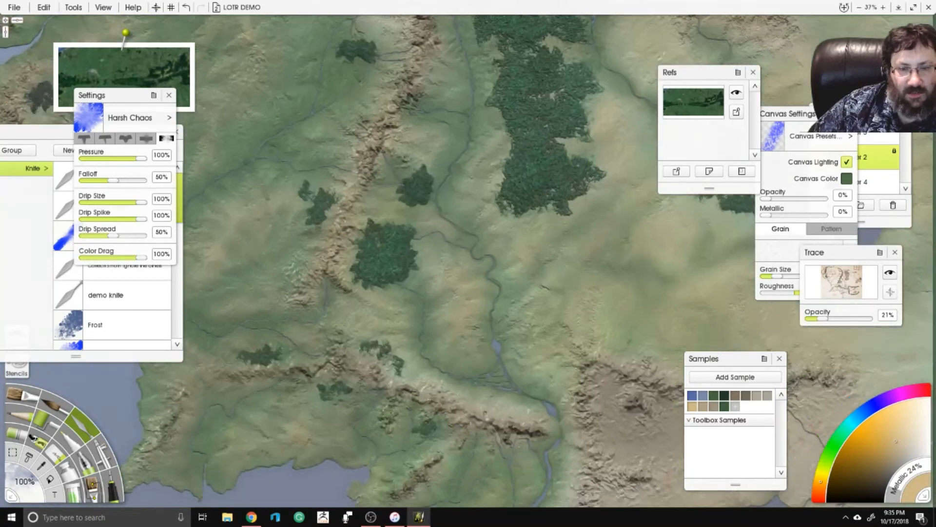
pyautogui.scroll(2, 480, 226)
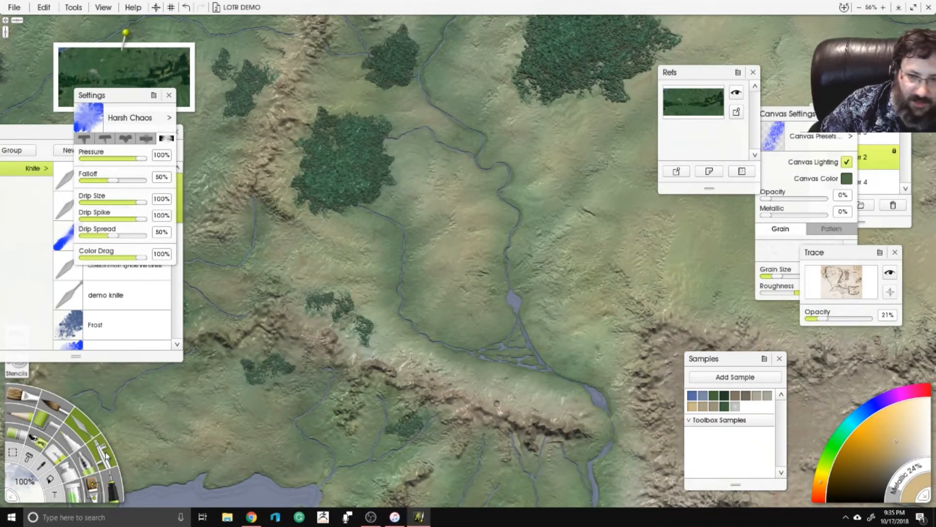
# Airbrush a brown sample color at 150% size over the hills and plains northwest and north of the southeastern mountain-ringed region.
pyautogui.click(106, 456)
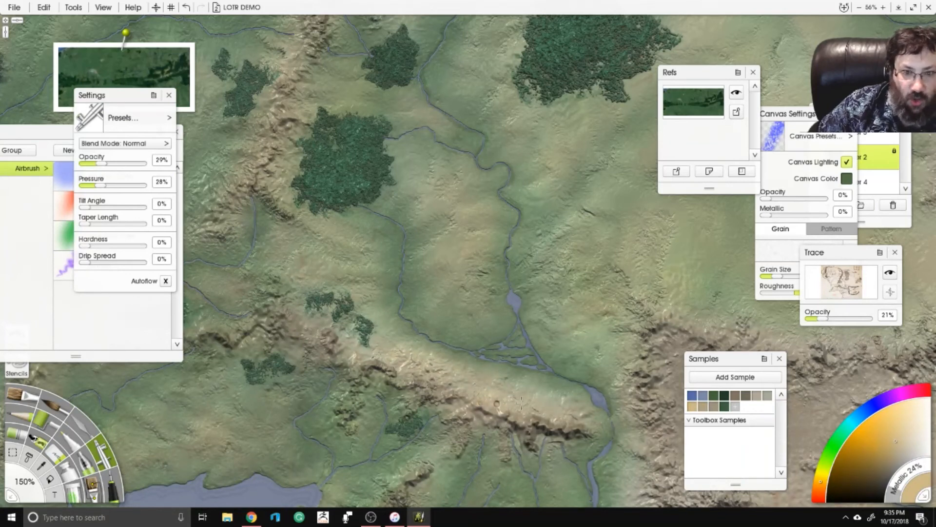
pyautogui.click(736, 394)
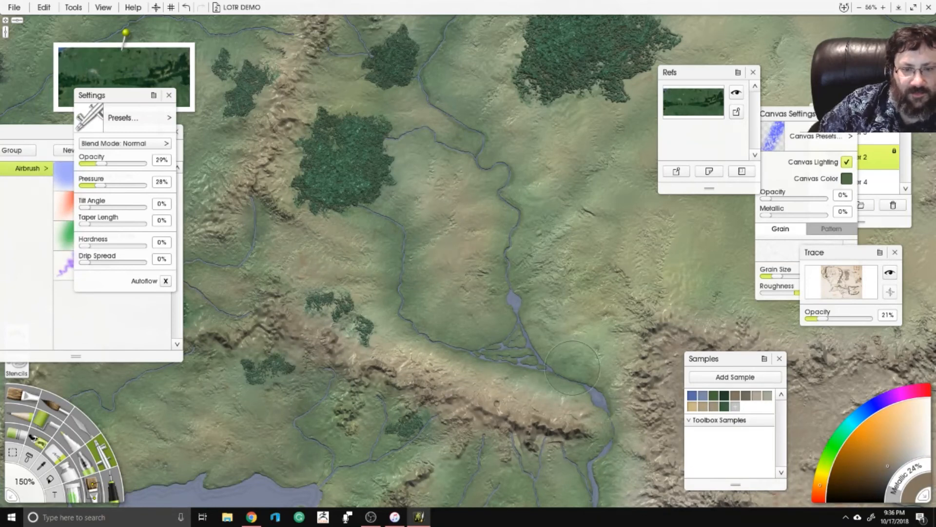
pyautogui.moveTo(679, 324); pyautogui.dragTo(513, 227)
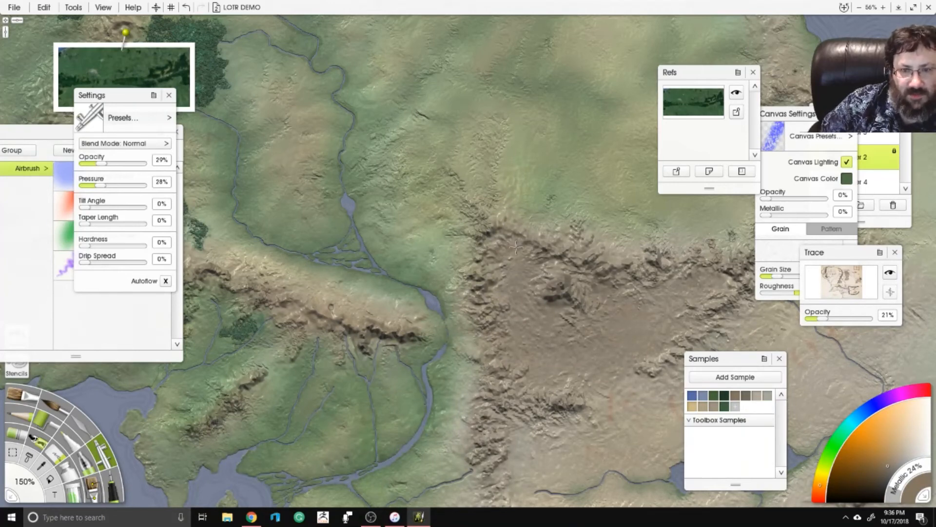
pyautogui.moveTo(700, 269)
pyautogui.mouseDown()
pyautogui.moveTo(828, 318)
pyautogui.moveTo(823, 264)
pyautogui.moveTo(729, 314)
pyautogui.moveTo(825, 330)
pyautogui.moveTo(794, 429)
pyautogui.moveTo(694, 402)
pyautogui.moveTo(545, 414)
pyautogui.mouseUp()
pyautogui.moveTo(299, 285); pyautogui.dragTo(360, 367)
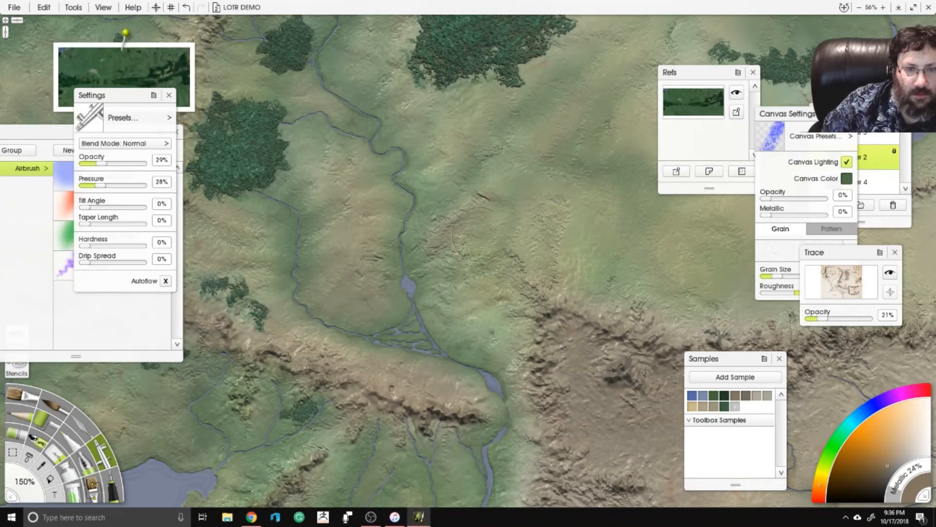
pyautogui.scroll(-3, 553, 236)
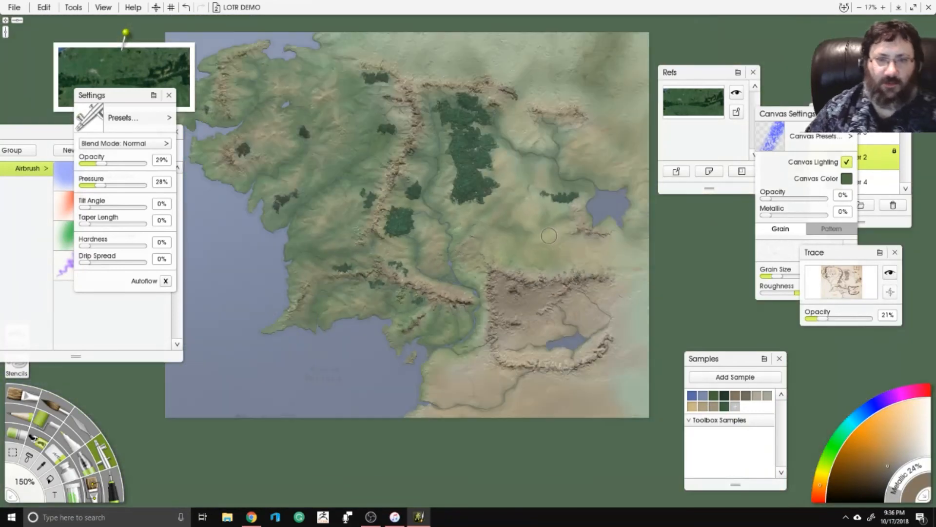
pyautogui.moveTo(554, 237)
pyautogui.mouseDown()
pyautogui.moveTo(562, 244)
pyautogui.moveTo(552, 250)
pyautogui.mouseUp()
# Airbrush the same brown tint down the map's eastern edge beside the southeastern mountain-ringed region.
pyautogui.scroll(3, 551, 250)
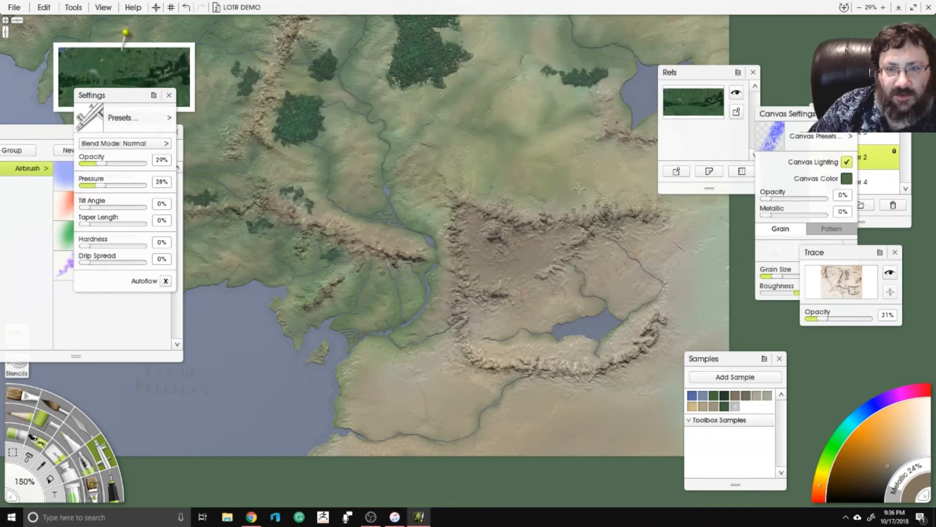
pyautogui.click(87, 423)
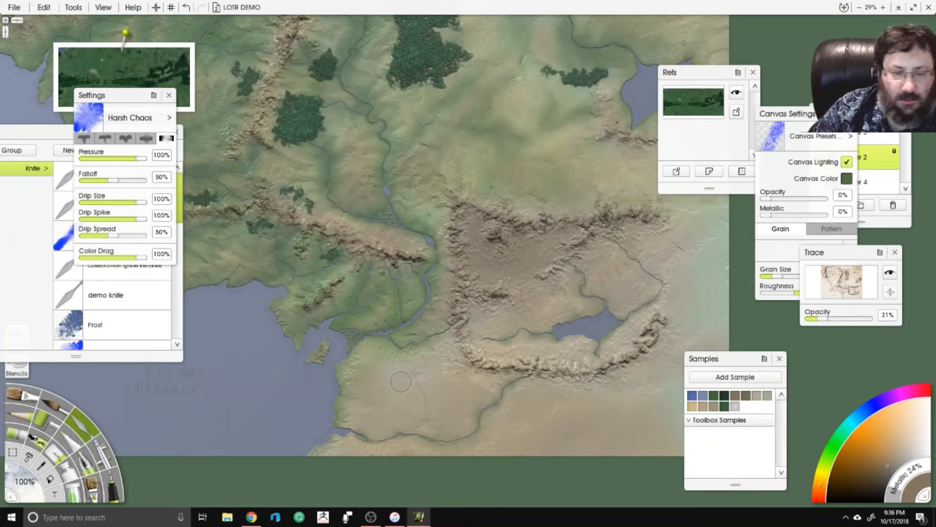
pyautogui.click(107, 452)
pyautogui.moveTo(722, 275)
pyautogui.mouseDown()
pyautogui.moveTo(676, 341)
pyautogui.moveTo(674, 383)
pyautogui.moveTo(707, 410)
pyautogui.moveTo(736, 385)
pyautogui.moveTo(717, 448)
pyautogui.mouseUp()
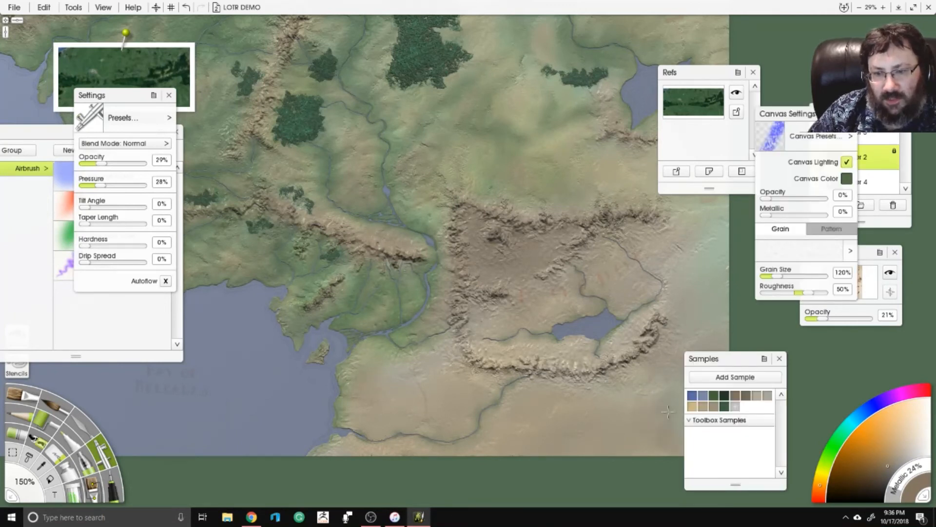
# Try another brown airbrush stroke over the plains south of the southeastern mountain ring, and undo it.
pyautogui.moveTo(668, 412)
pyautogui.mouseDown()
pyautogui.moveTo(650, 442)
pyautogui.moveTo(616, 412)
pyautogui.mouseUp()
pyautogui.hotkey('ctrl', 'z')
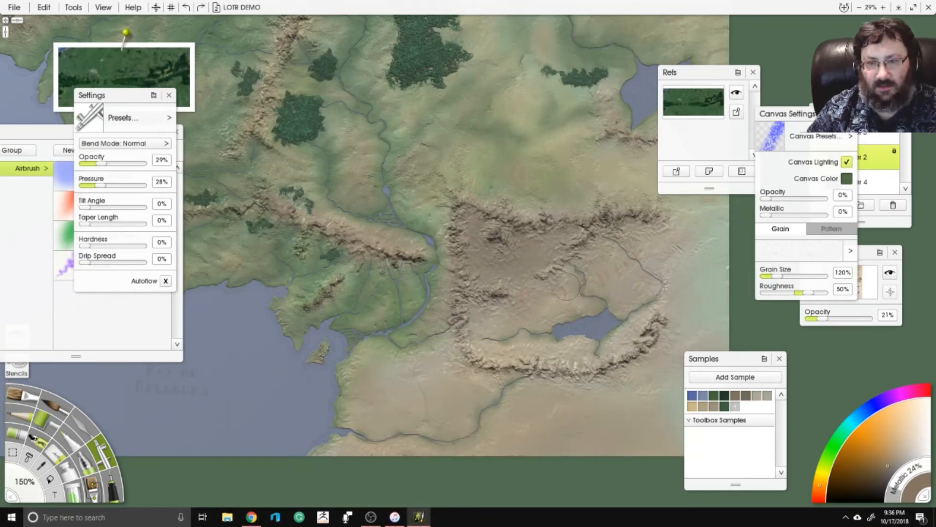
# Set the trace image's opacity to 0% and look over the whole map without it.
pyautogui.moveTo(346, 128); pyautogui.dragTo(468, 275)
pyautogui.moveTo(282, 244); pyautogui.dragTo(402, 292)
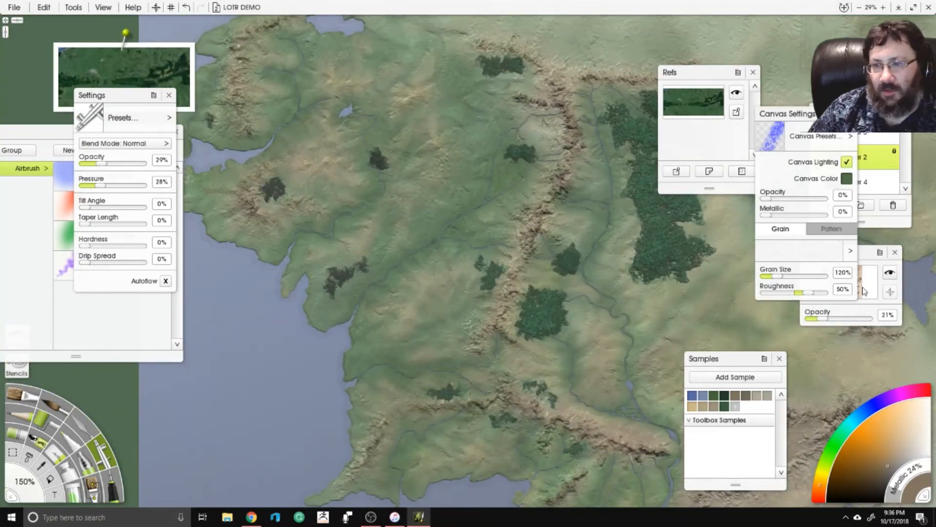
pyautogui.moveTo(823, 319); pyautogui.dragTo(791, 324)
pyautogui.scroll(-3, 775, 308)
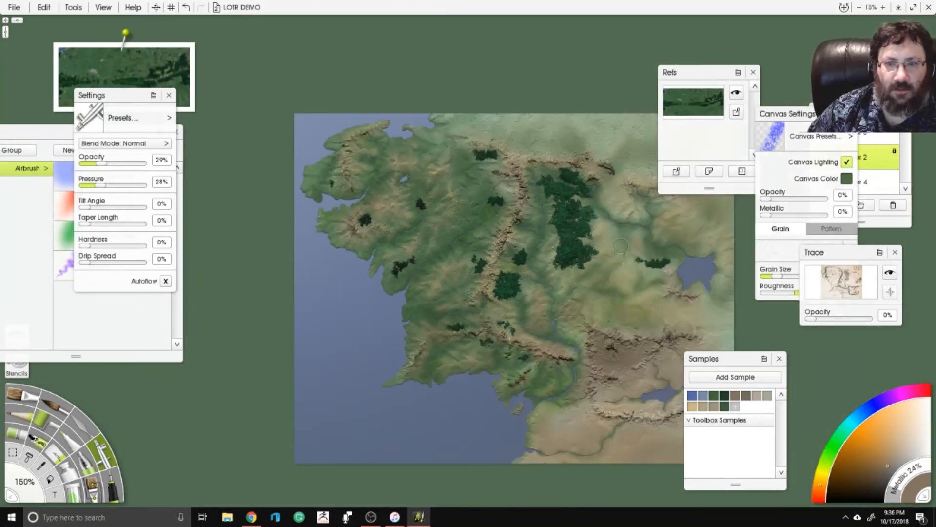
pyautogui.moveTo(577, 221); pyautogui.dragTo(525, 238)
pyautogui.scroll(5, 536, 206)
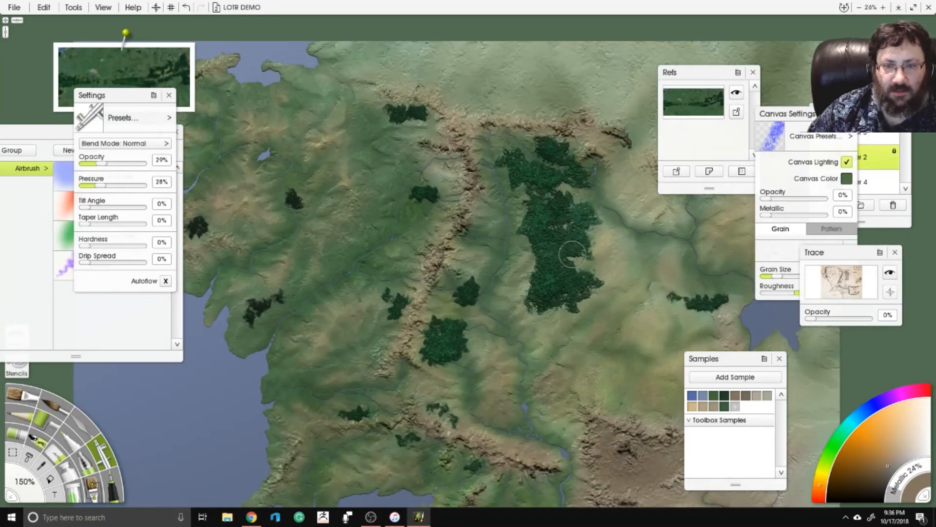
pyautogui.scroll(-2, 536, 206)
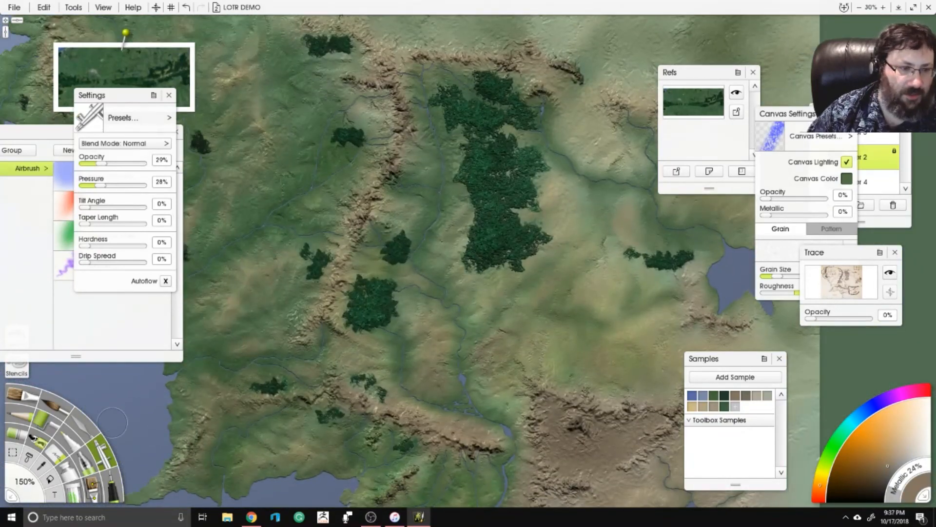
# Try the Knife's Instant Blur preset at 250% size.
pyautogui.click(84, 425)
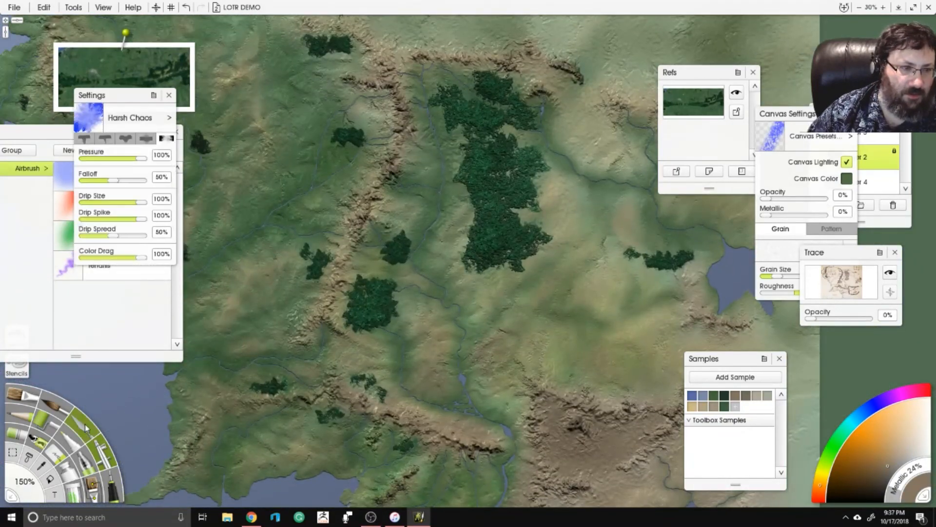
pyautogui.scroll(-1, 116, 274)
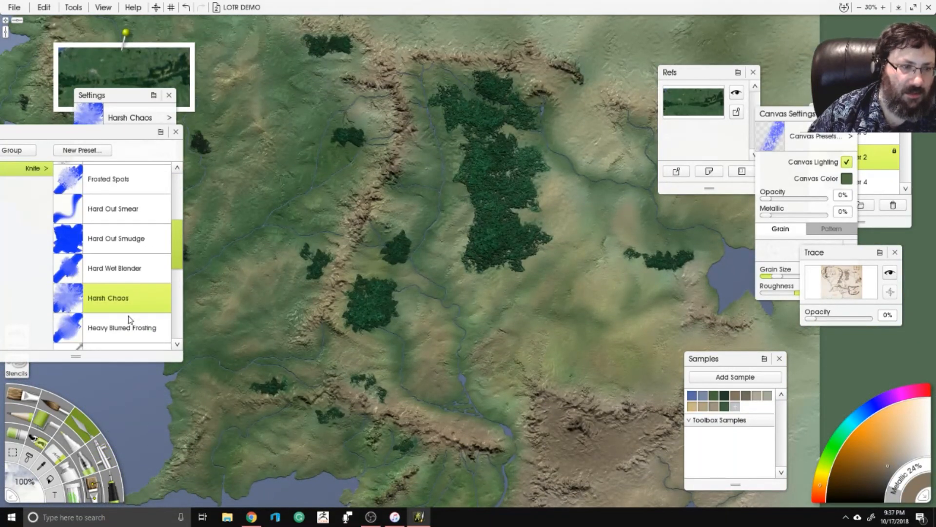
pyautogui.scroll(-1, 113, 225)
pyautogui.scroll(1, 113, 225)
pyautogui.scroll(-3, 113, 225)
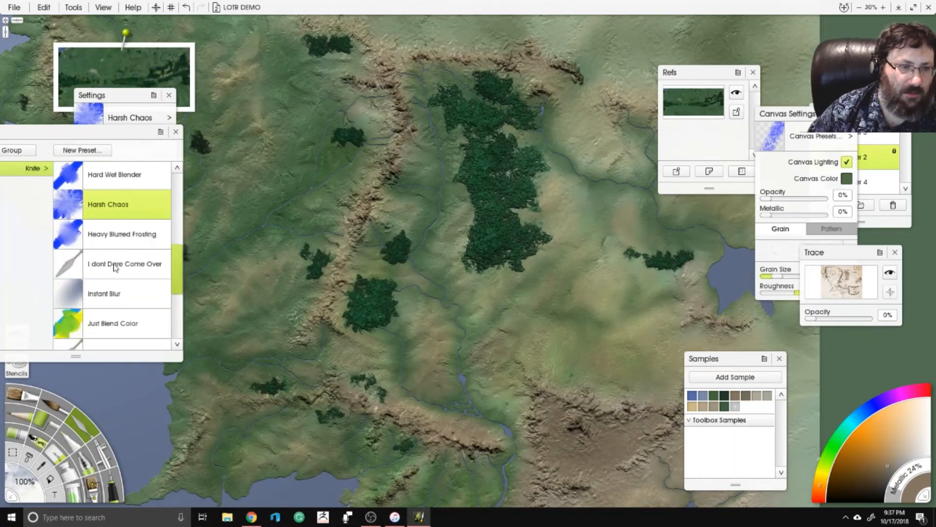
pyautogui.click(113, 290)
pyautogui.click(20, 483)
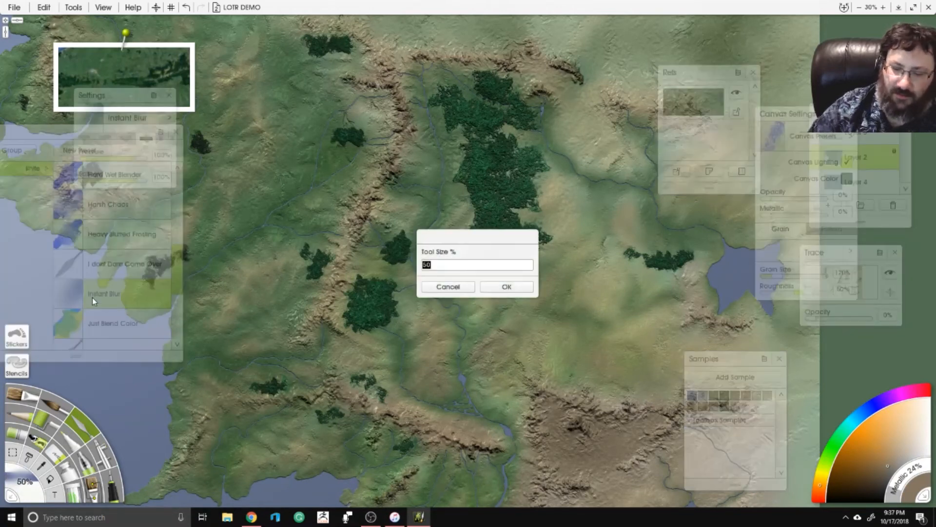
pyautogui.write('250')
pyautogui.press('Return')
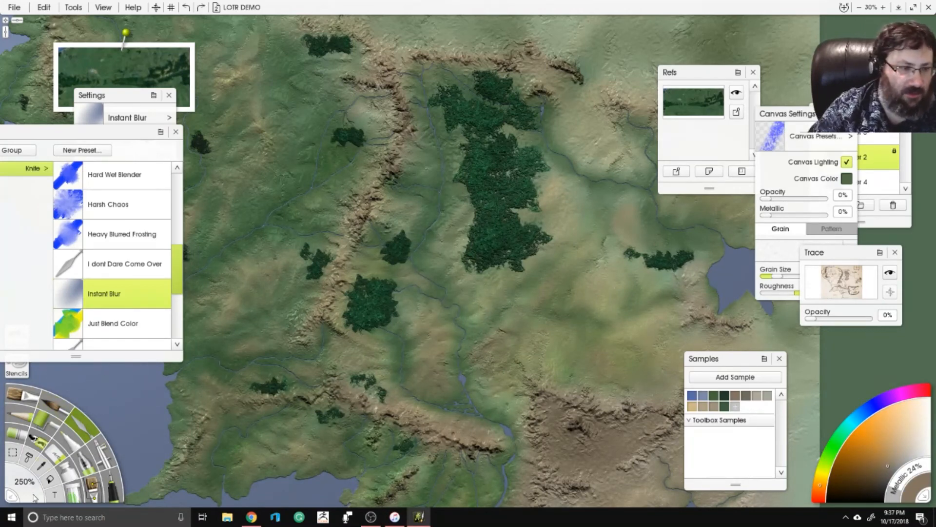
pyautogui.hotkey('ctrl', 'z')
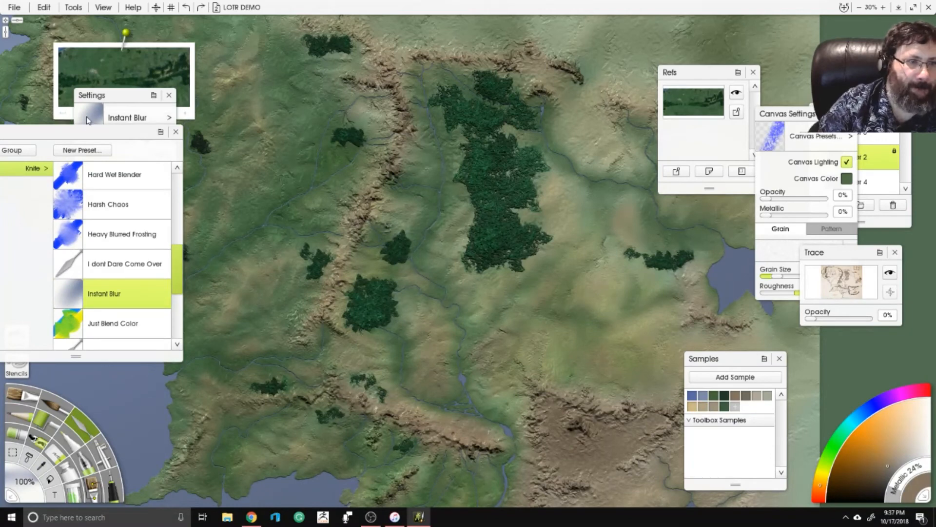
# Set the blur knife's pressure to 41%, softness to 37% and size to 150%, and dab it at the mountain-ringed region's northwest corner.
pyautogui.click(109, 159)
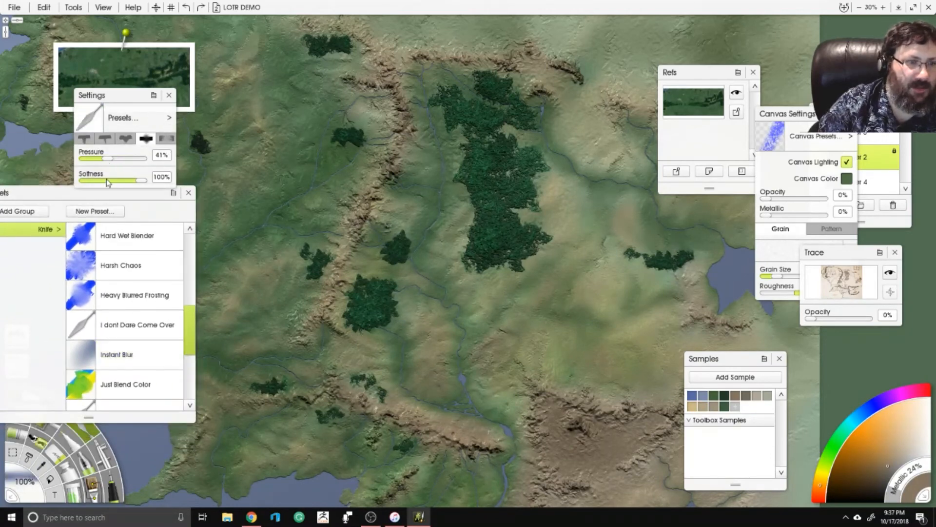
pyautogui.click(106, 179)
pyautogui.click(18, 486)
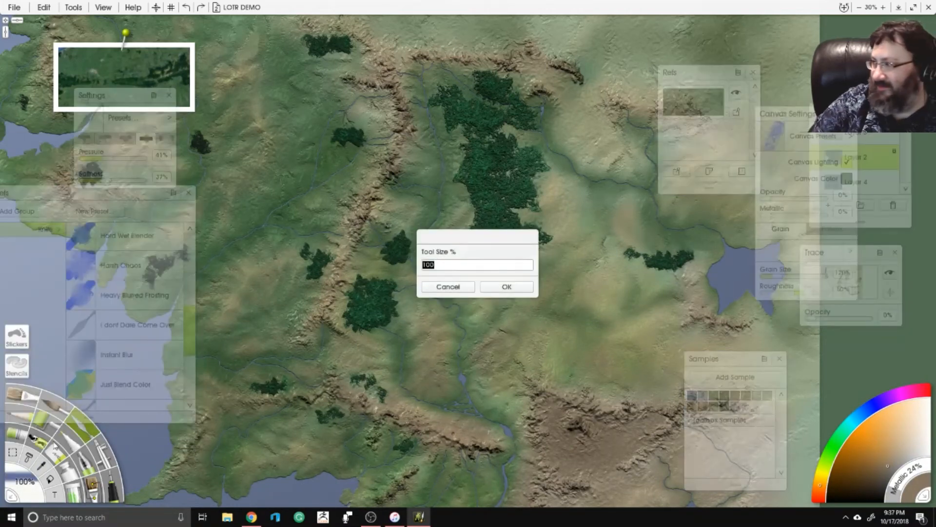
pyautogui.press('Return')
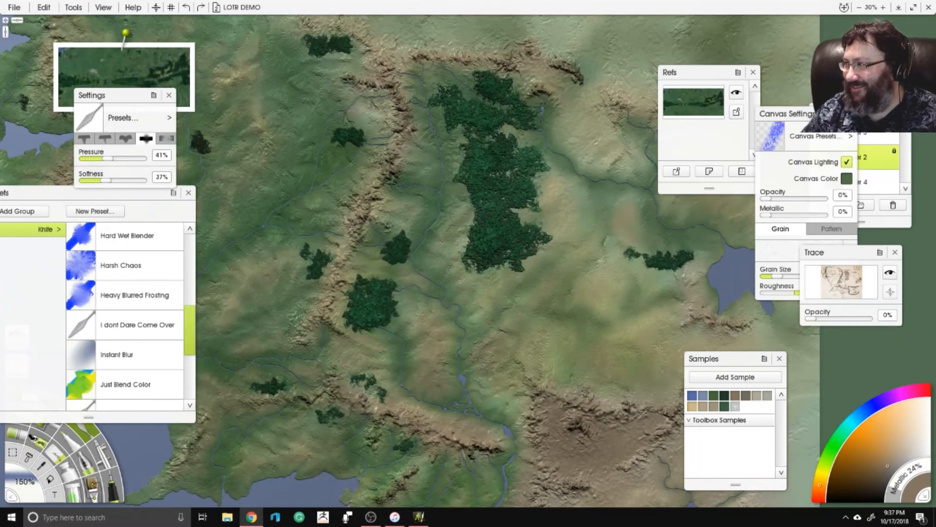
pyautogui.moveTo(935, 69); pyautogui.dragTo(935, 29)
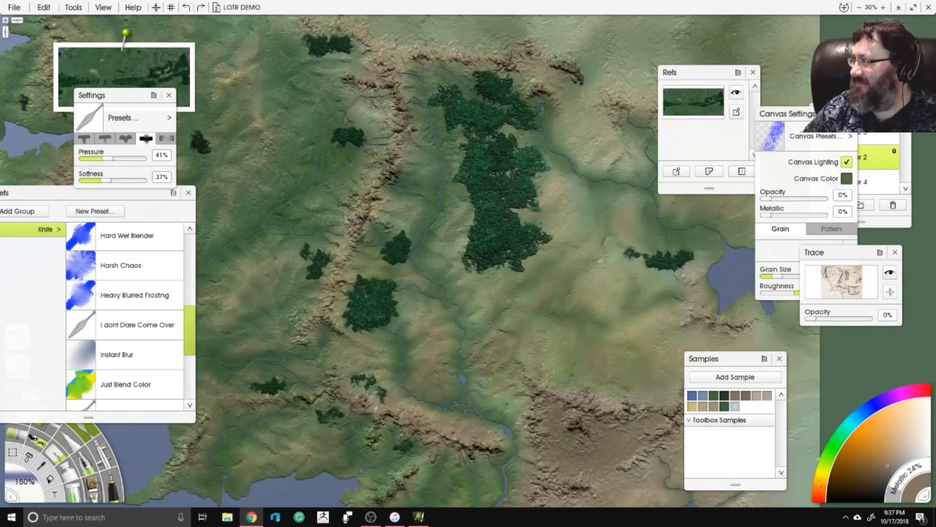
pyautogui.click(308, 238)
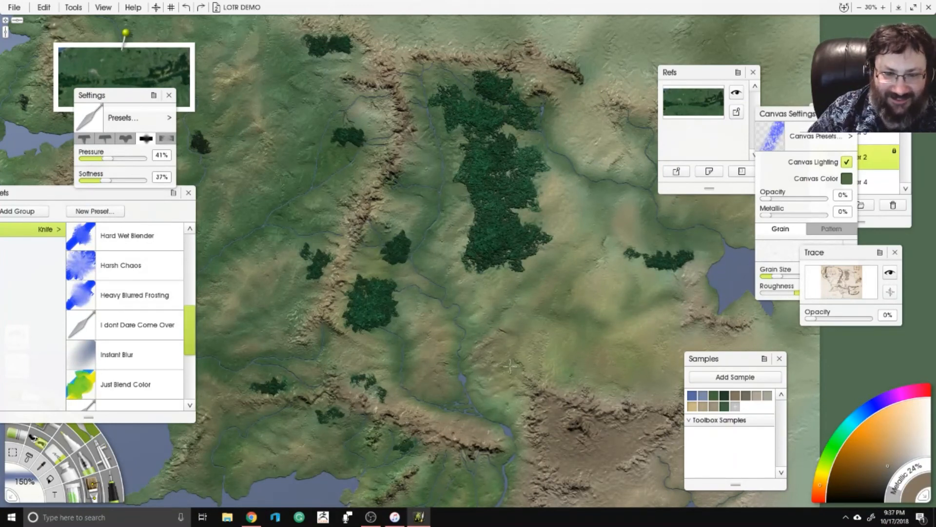
pyautogui.click(533, 385)
# Load the Knife's Harsh Chaos preset and set its size to 250%.
pyautogui.moveTo(367, 233); pyautogui.dragTo(467, 257)
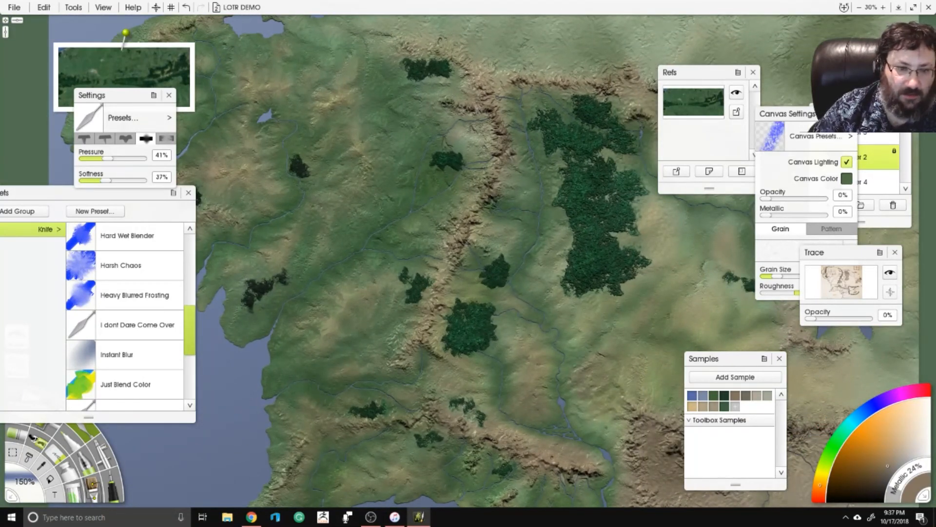
pyautogui.moveTo(322, 188); pyautogui.dragTo(366, 290)
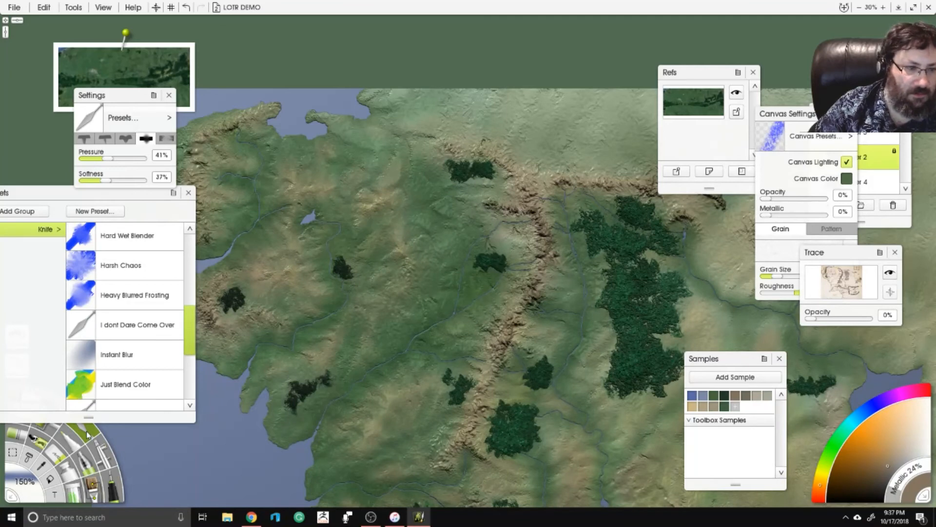
pyautogui.scroll(-3, 130, 368)
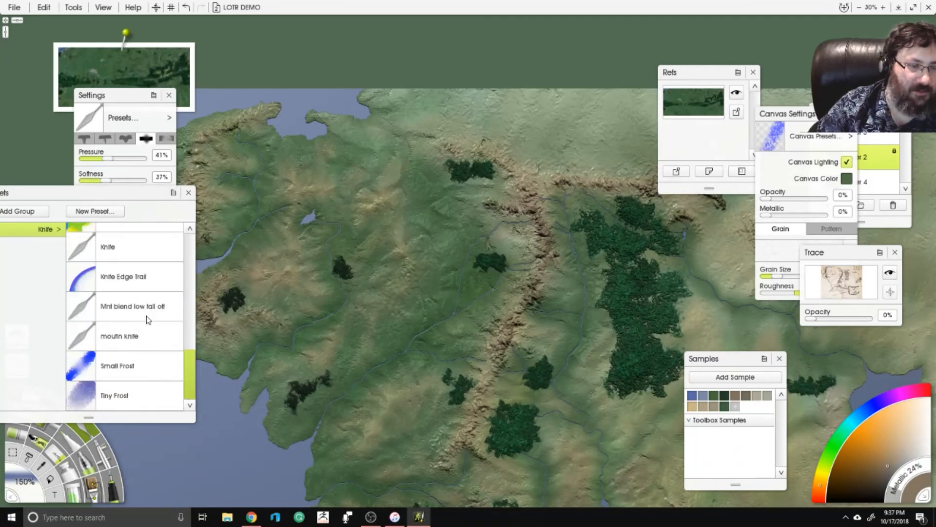
pyautogui.scroll(3, 191, 370)
pyautogui.click(122, 291)
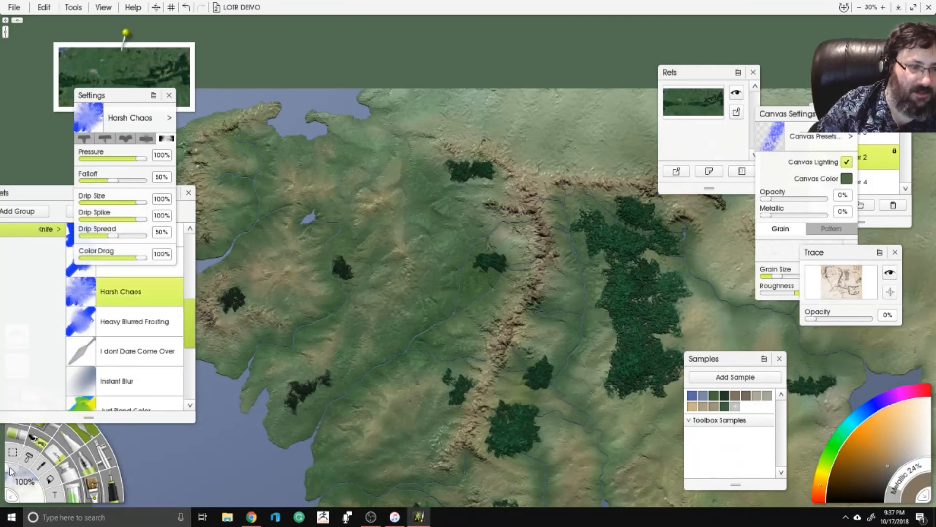
pyautogui.click(24, 481)
pyautogui.write('2')
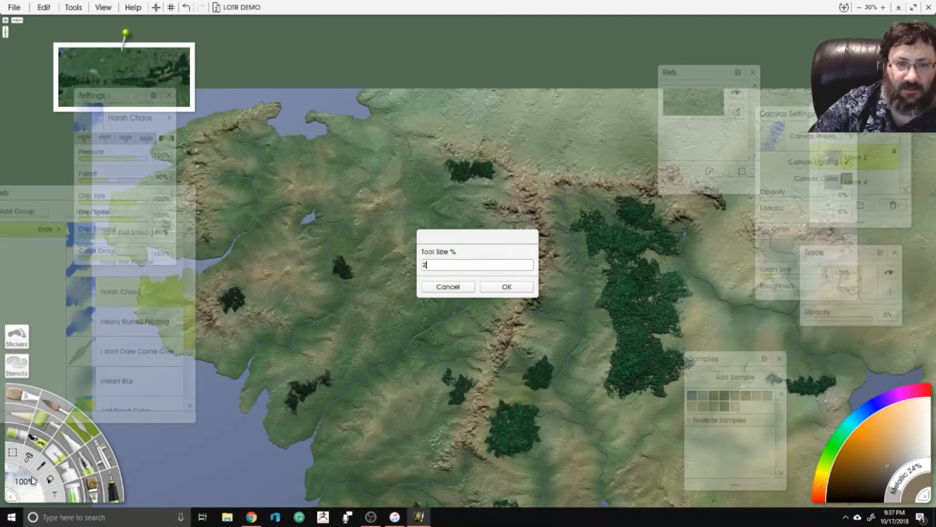
pyautogui.write('50')
pyautogui.press('Return')
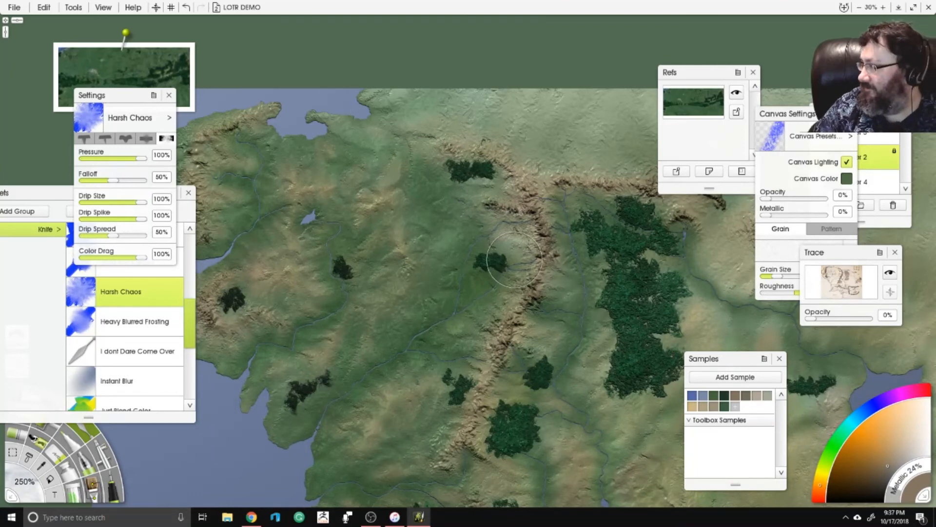
# Set the Harsh Chaos knife's size to 150% and its falloff to 0% for working around the central river delta.
pyautogui.moveTo(515, 260); pyautogui.dragTo(389, 329)
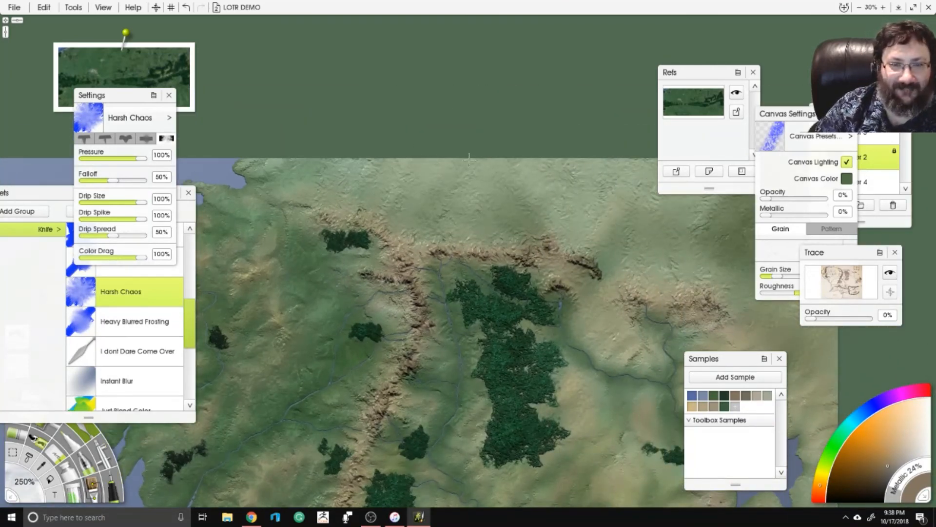
pyautogui.moveTo(602, 387); pyautogui.dragTo(554, 277)
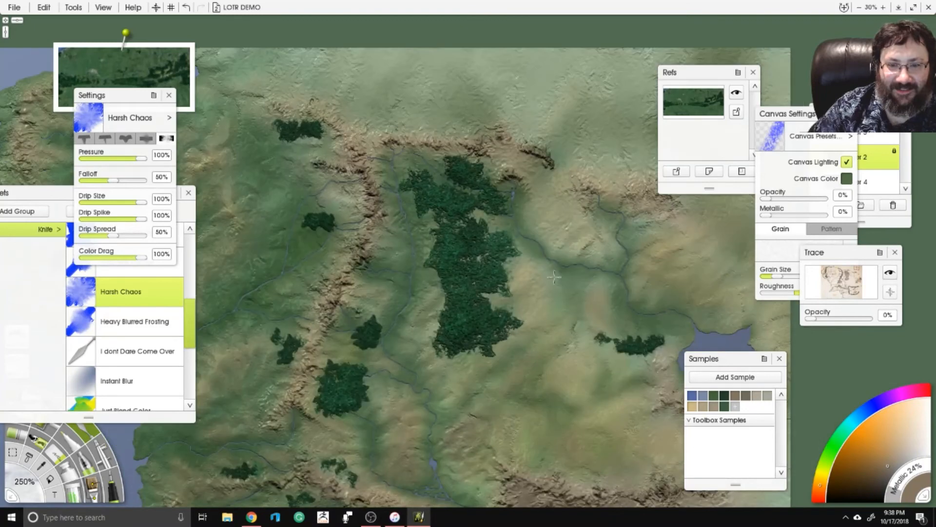
pyautogui.moveTo(464, 424); pyautogui.dragTo(445, 264)
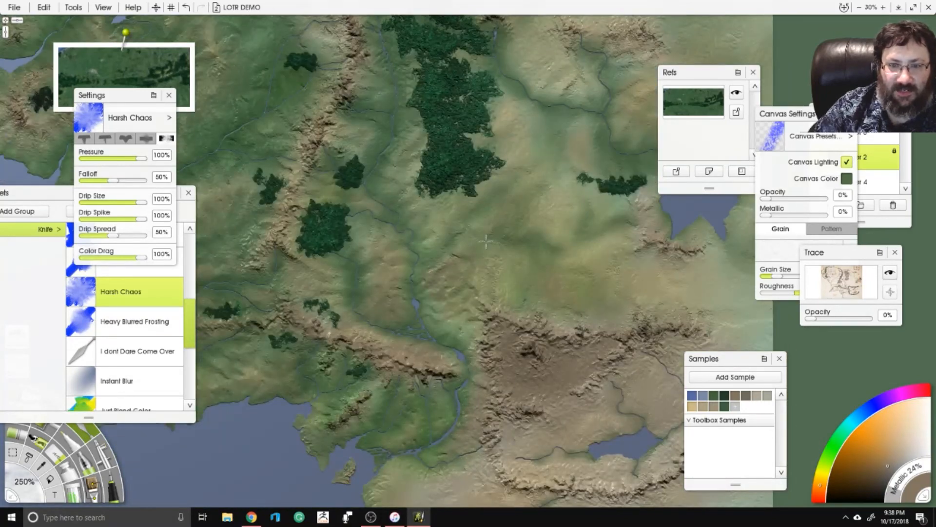
pyautogui.moveTo(31, 483)
pyautogui.mouseDown()
pyautogui.moveTo(6, 458)
pyautogui.moveTo(37, 494)
pyautogui.mouseUp()
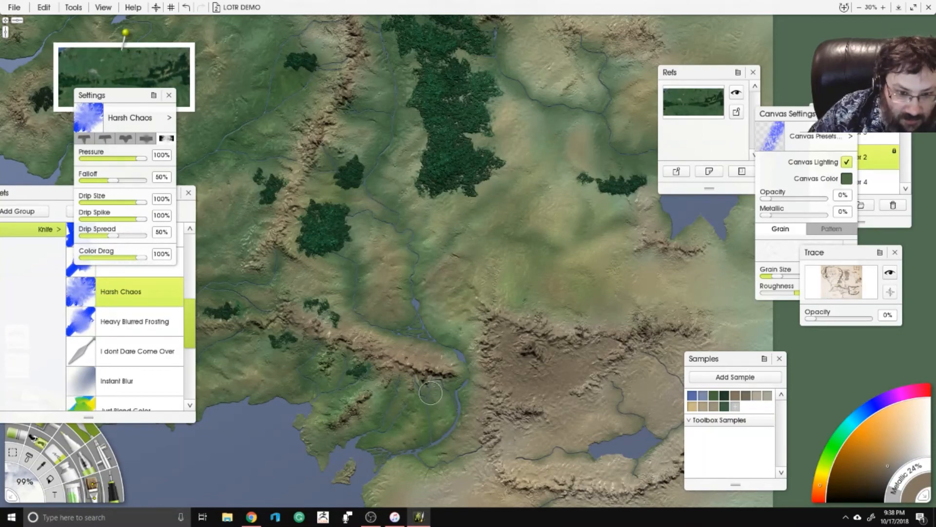
pyautogui.scroll(3, 432, 392)
pyautogui.scroll(2, 432, 392)
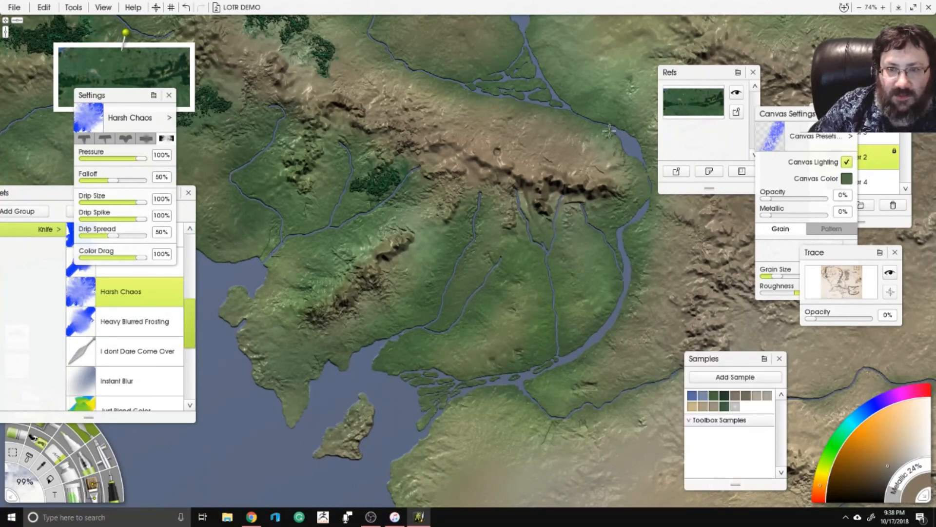
pyautogui.moveTo(414, 165); pyautogui.dragTo(383, 346)
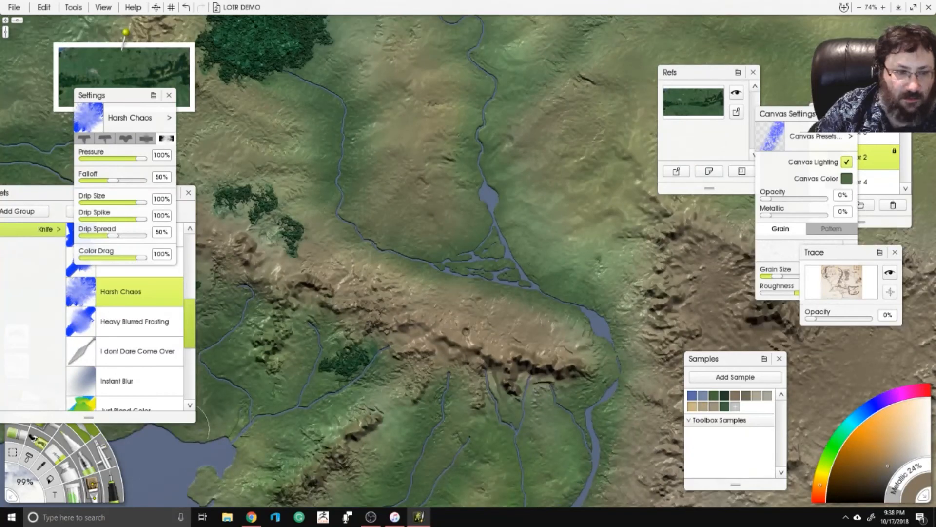
pyautogui.click(25, 483)
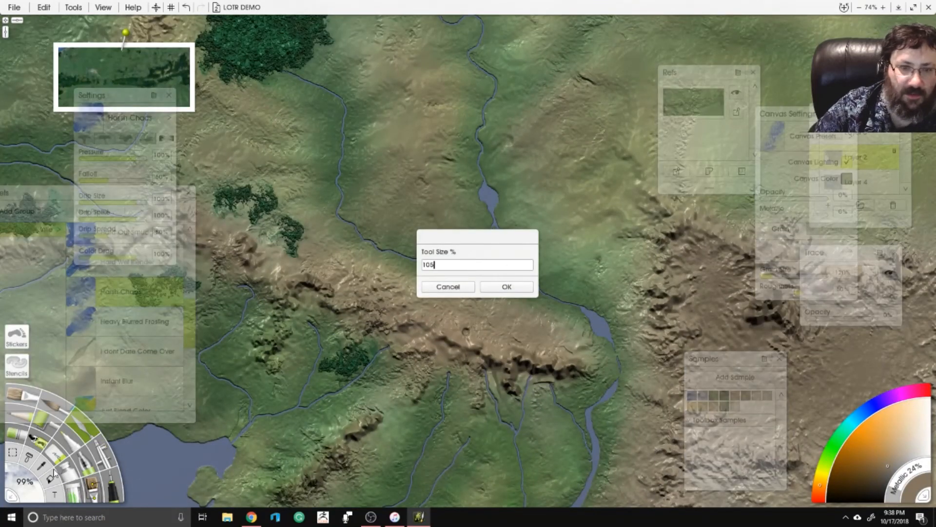
pyautogui.press('Return')
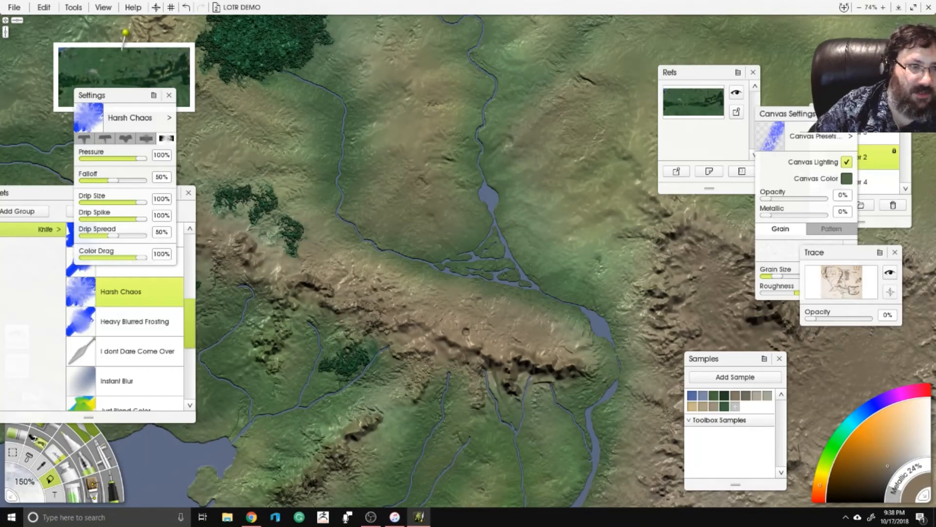
pyautogui.moveTo(109, 179); pyautogui.dragTo(148, 195)
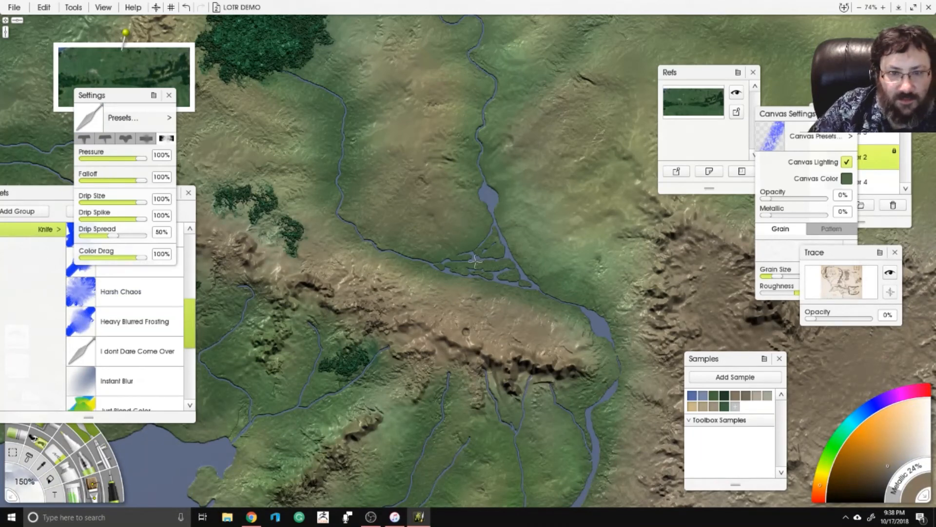
pyautogui.moveTo(142, 180); pyautogui.dragTo(78, 180)
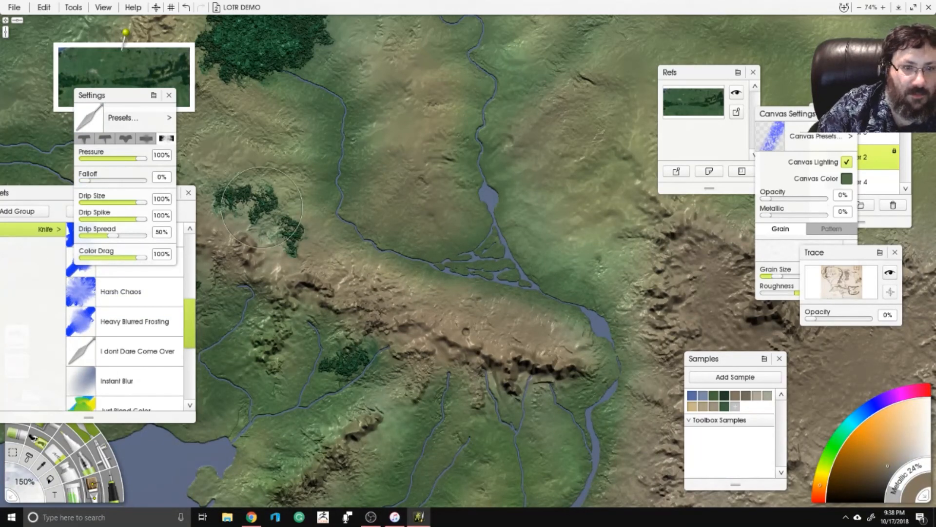
# Blend the terrain along the rivers running north from the central delta past the forests with the Harsh Chaos knife.
pyautogui.moveTo(423, 260)
pyautogui.mouseDown()
pyautogui.moveTo(345, 222)
pyautogui.moveTo(339, 107)
pyautogui.mouseUp()
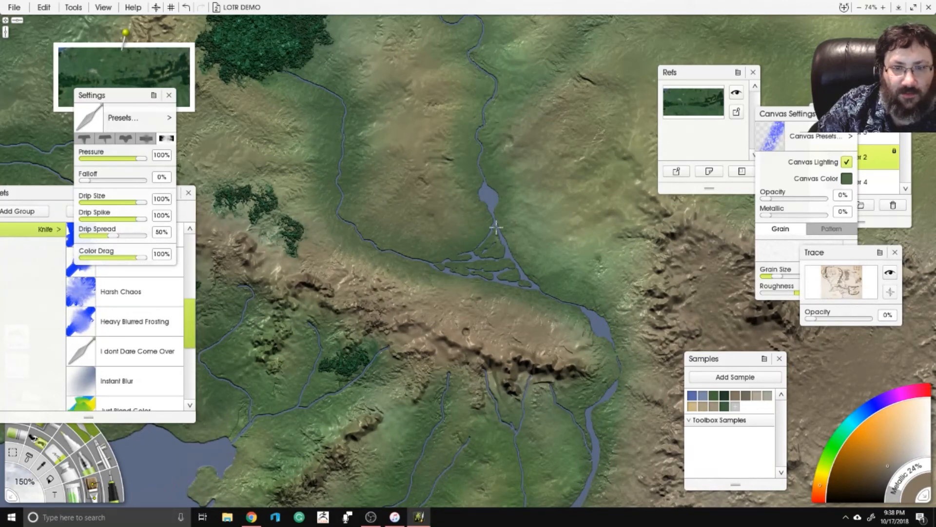
pyautogui.scroll(4, 455, 254)
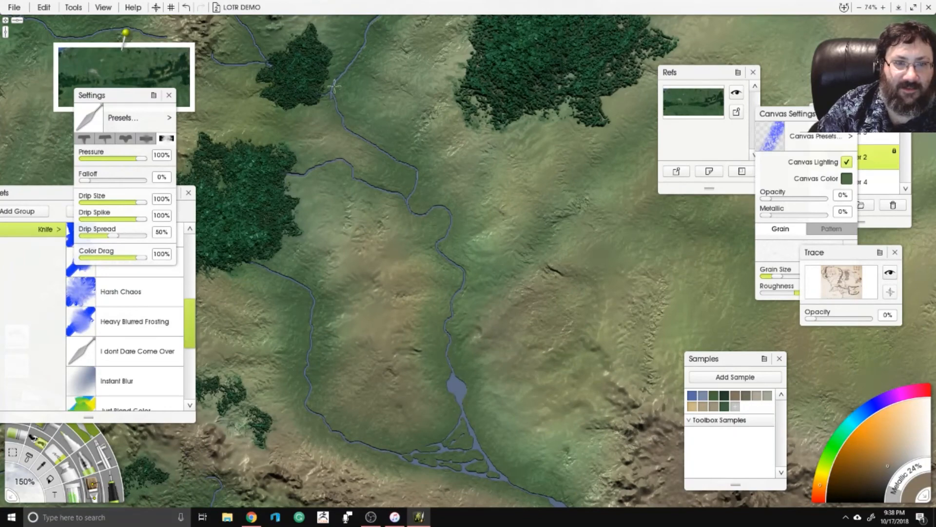
pyautogui.scroll(5, 362, 75)
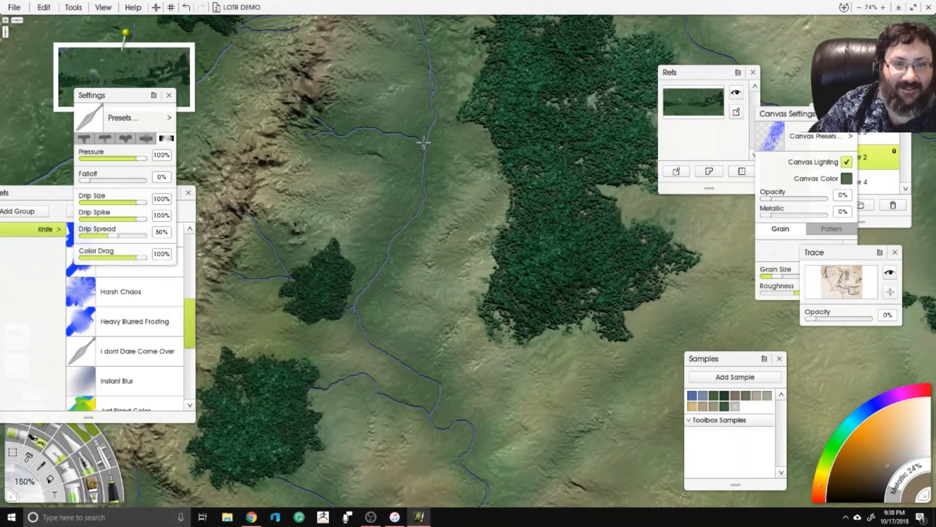
pyautogui.moveTo(439, 92); pyautogui.dragTo(289, 314)
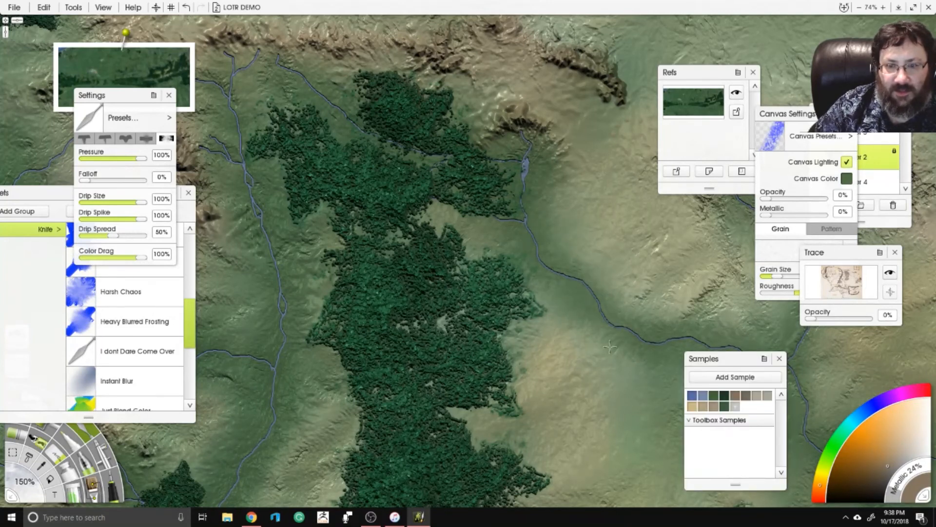
# Work the Harsh Chaos knife over the terrain around the long north-south mountain range and the river valleys to its west.
pyautogui.scroll(-6, 686, 255)
pyautogui.moveTo(687, 256); pyautogui.dragTo(768, 193)
pyautogui.scroll(4, 466, 178)
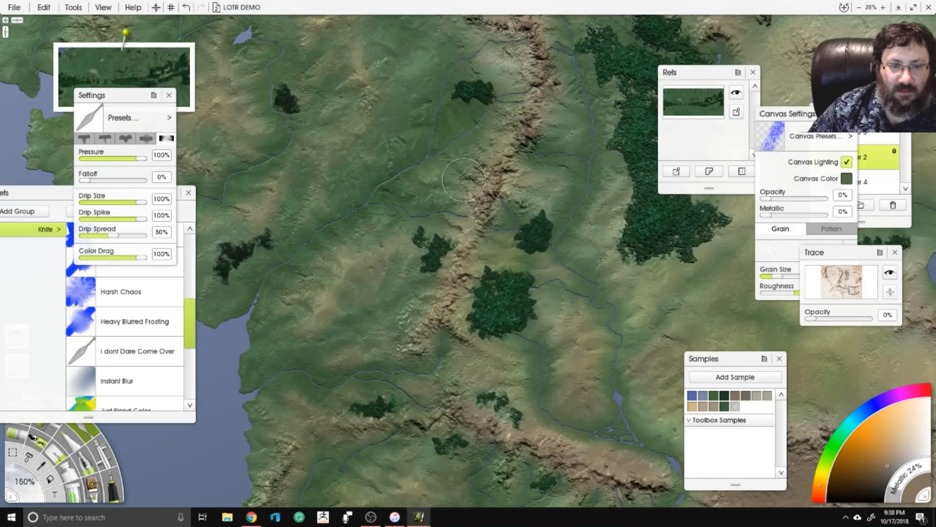
pyautogui.moveTo(466, 177); pyautogui.dragTo(488, 194)
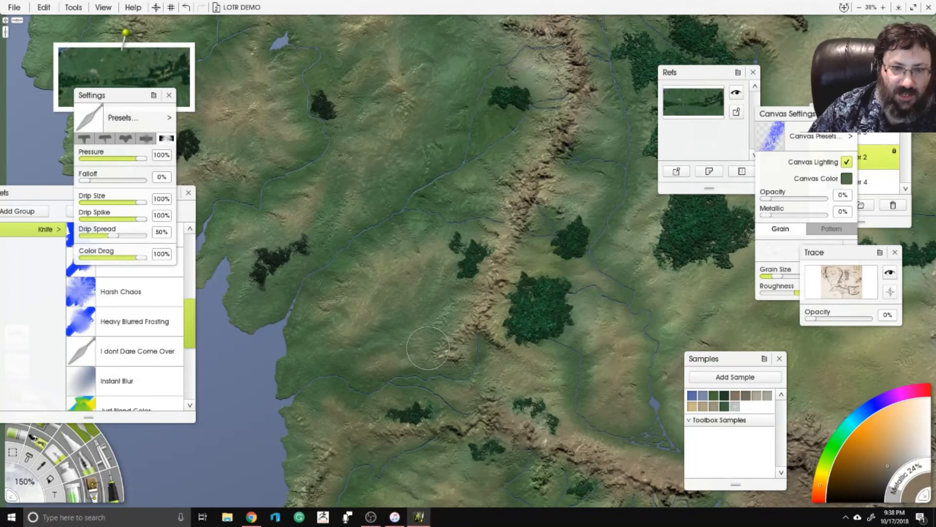
pyautogui.moveTo(549, 246); pyautogui.dragTo(466, 383)
pyautogui.moveTo(422, 253); pyautogui.dragTo(611, 263)
# Switch to the airbrush at 250% size and load the green sample, darkened slightly, with metallic at 18%.
pyautogui.click(97, 448)
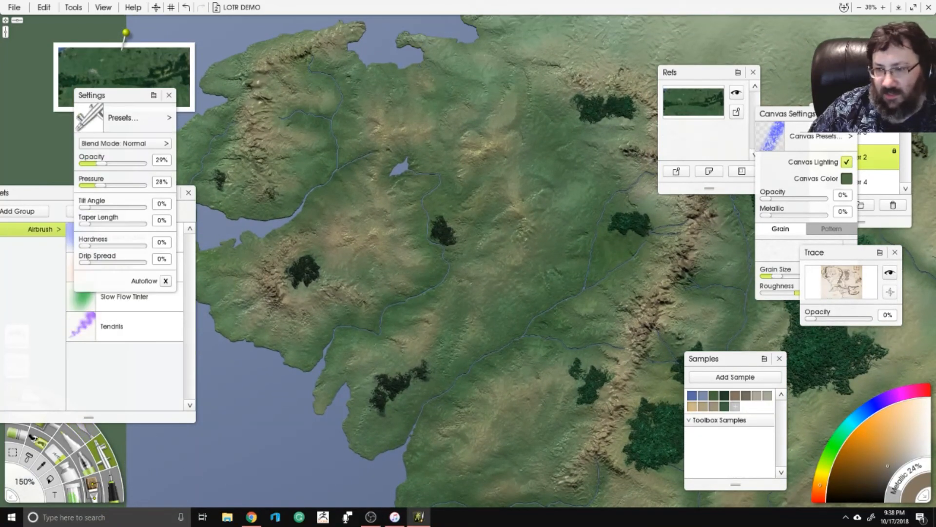
pyautogui.click(714, 398)
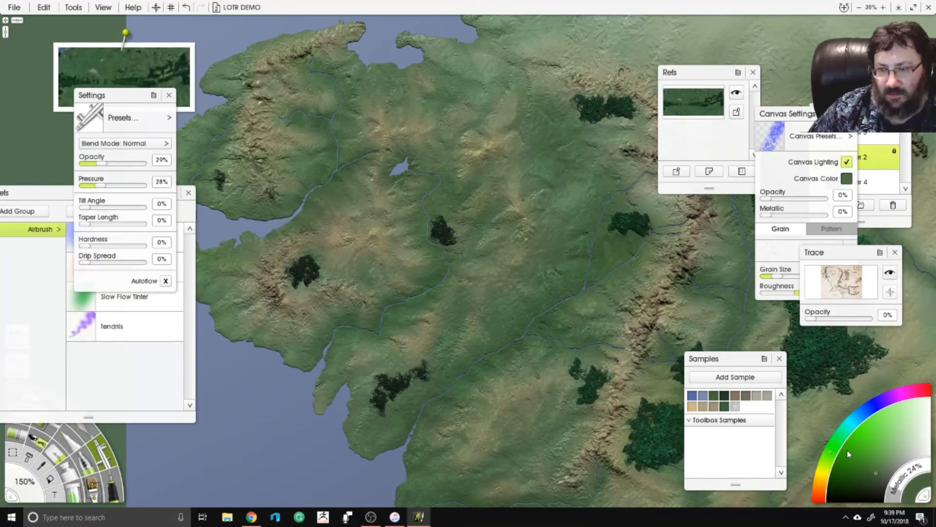
pyautogui.click(870, 466)
pyautogui.moveTo(888, 480); pyautogui.dragTo(866, 471)
pyautogui.moveTo(905, 496); pyautogui.dragTo(894, 499)
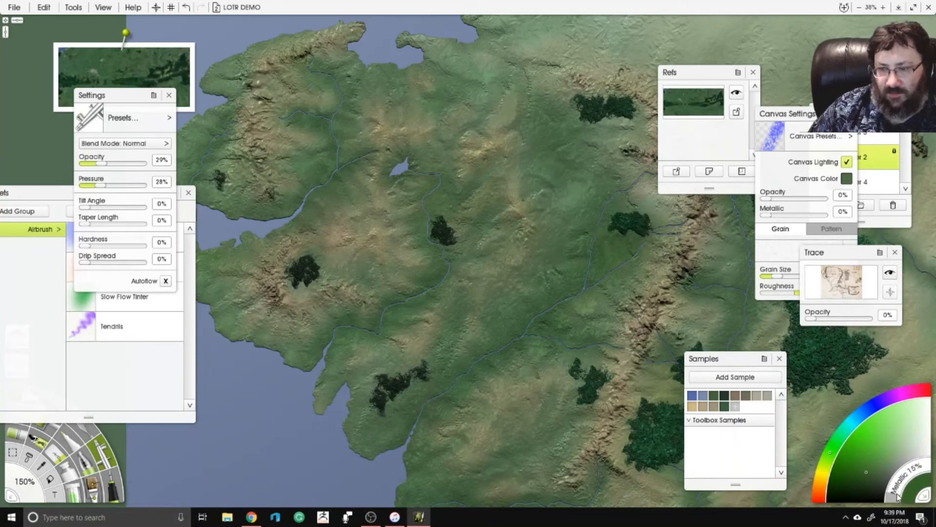
pyautogui.click(17, 471)
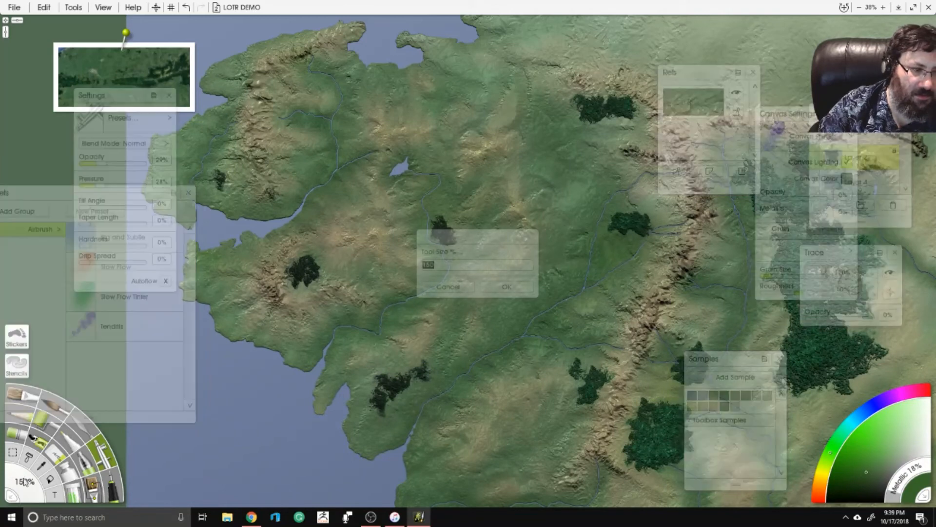
pyautogui.write('250')
pyautogui.press('Return')
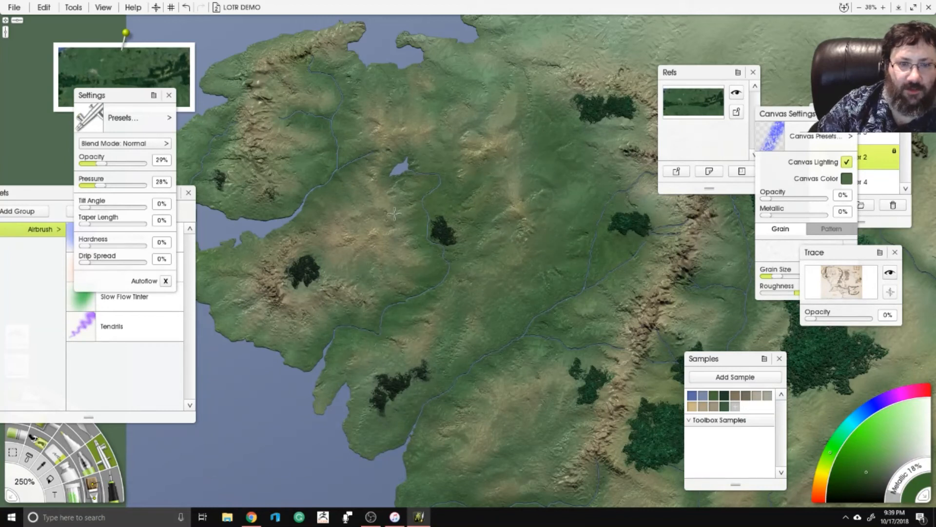
# Airbrush the dark green over the northwestern lowlands, the land west of the main range and the plains east of the great forest.
pyautogui.moveTo(367, 144)
pyautogui.mouseDown()
pyautogui.moveTo(389, 89)
pyautogui.moveTo(495, 108)
pyautogui.moveTo(403, 59)
pyautogui.mouseUp()
pyautogui.moveTo(469, 372); pyautogui.dragTo(523, 375)
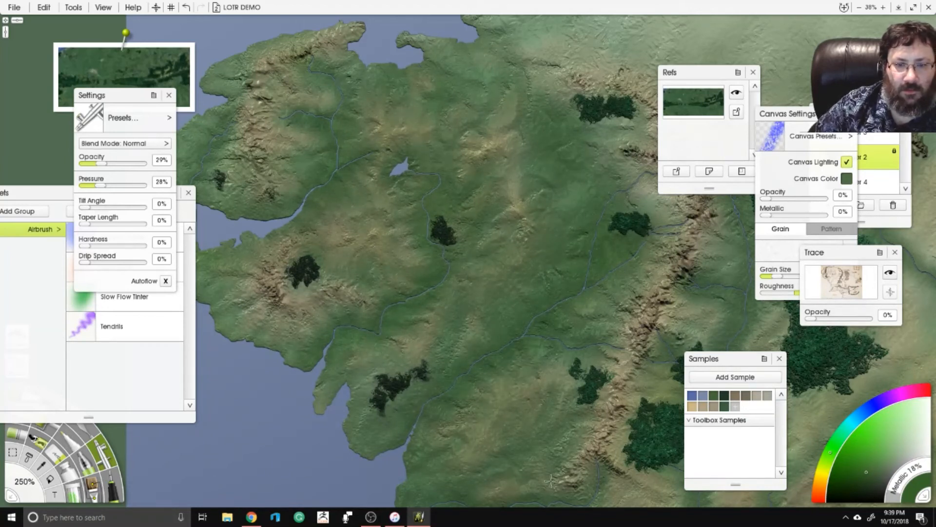
pyautogui.moveTo(556, 329); pyautogui.dragTo(443, 142)
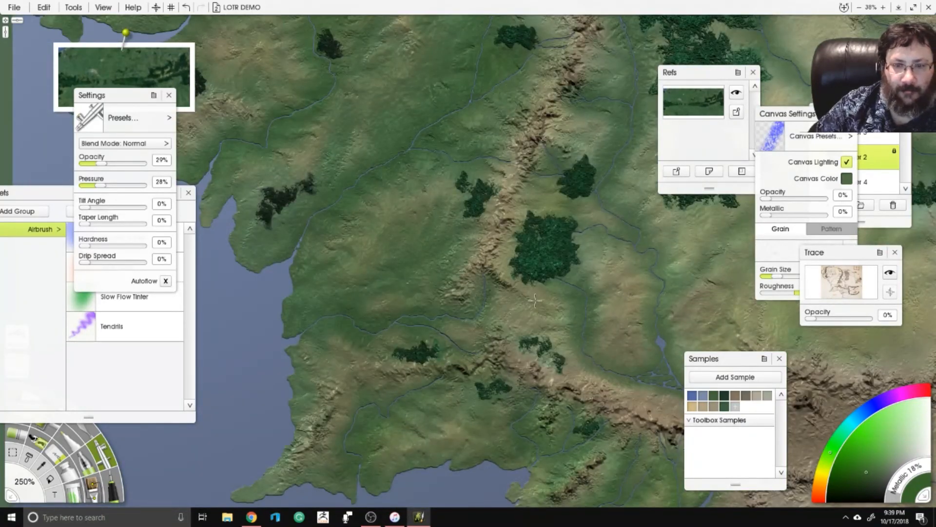
pyautogui.scroll(-3, 468, 253)
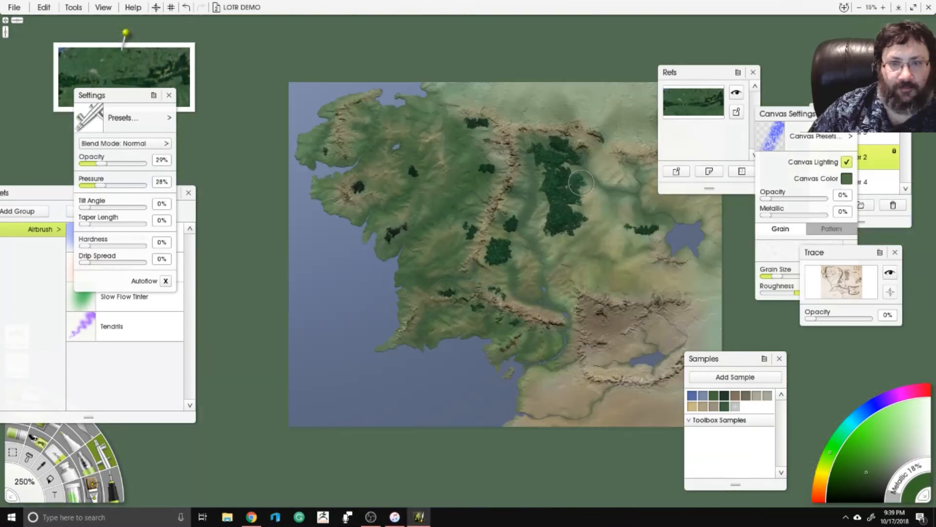
pyautogui.moveTo(593, 166)
pyautogui.mouseDown()
pyautogui.moveTo(586, 194)
pyautogui.moveTo(600, 246)
pyautogui.moveTo(631, 286)
pyautogui.moveTo(664, 315)
pyautogui.moveTo(705, 303)
pyautogui.mouseUp()
pyautogui.scroll(3, 401, 187)
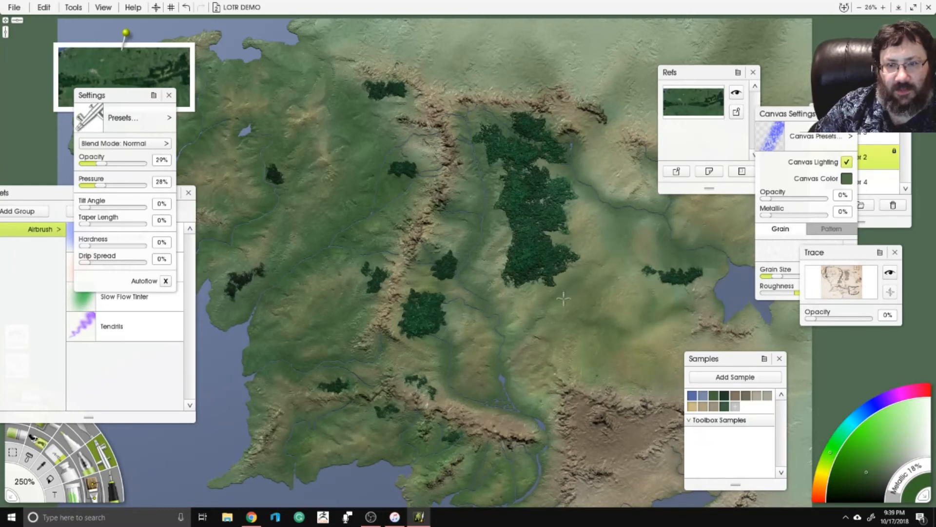
# Airbrush dark green east of the great forest, across the northern plains and down the map's eastern edge.
pyautogui.moveTo(592, 191)
pyautogui.mouseDown()
pyautogui.moveTo(605, 166)
pyautogui.moveTo(702, 222)
pyautogui.mouseUp()
pyautogui.moveTo(393, 194); pyautogui.dragTo(390, 304)
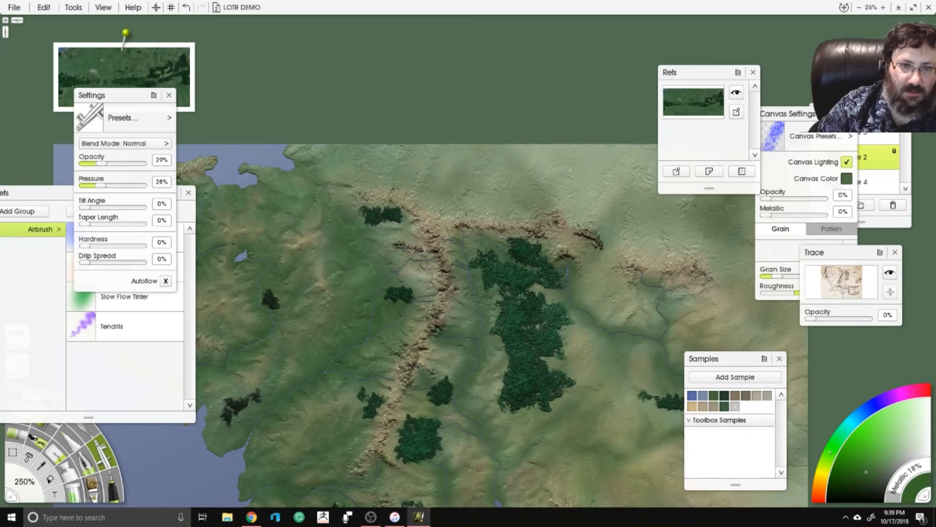
pyautogui.moveTo(456, 172)
pyautogui.mouseDown()
pyautogui.moveTo(488, 186)
pyautogui.moveTo(592, 178)
pyautogui.moveTo(598, 219)
pyautogui.moveTo(649, 210)
pyautogui.moveTo(700, 191)
pyautogui.moveTo(685, 121)
pyautogui.mouseUp()
pyautogui.moveTo(627, 246)
pyautogui.mouseDown()
pyautogui.moveTo(649, 303)
pyautogui.moveTo(738, 297)
pyautogui.moveTo(795, 205)
pyautogui.moveTo(774, 176)
pyautogui.moveTo(787, 147)
pyautogui.mouseUp()
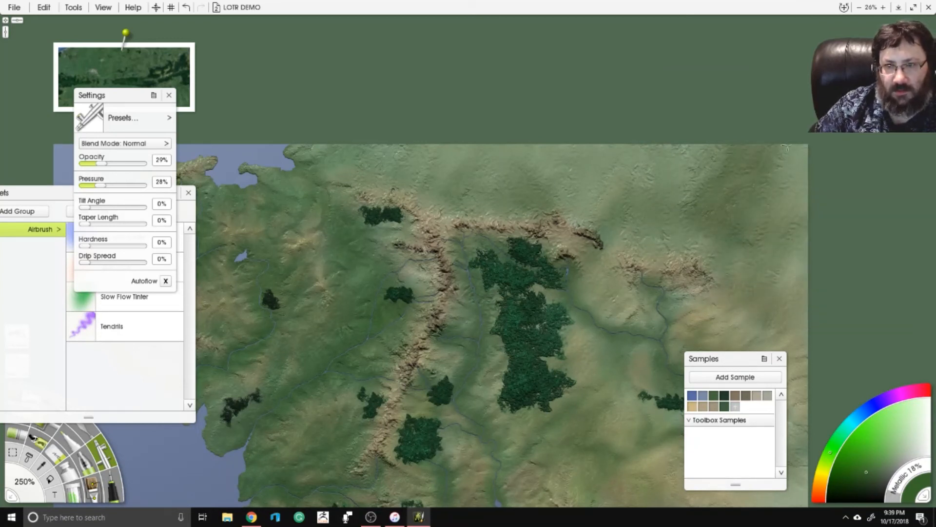
pyautogui.moveTo(795, 265)
pyautogui.mouseDown()
pyautogui.moveTo(766, 274)
pyautogui.moveTo(719, 341)
pyautogui.moveTo(771, 334)
pyautogui.moveTo(796, 476)
pyautogui.mouseUp()
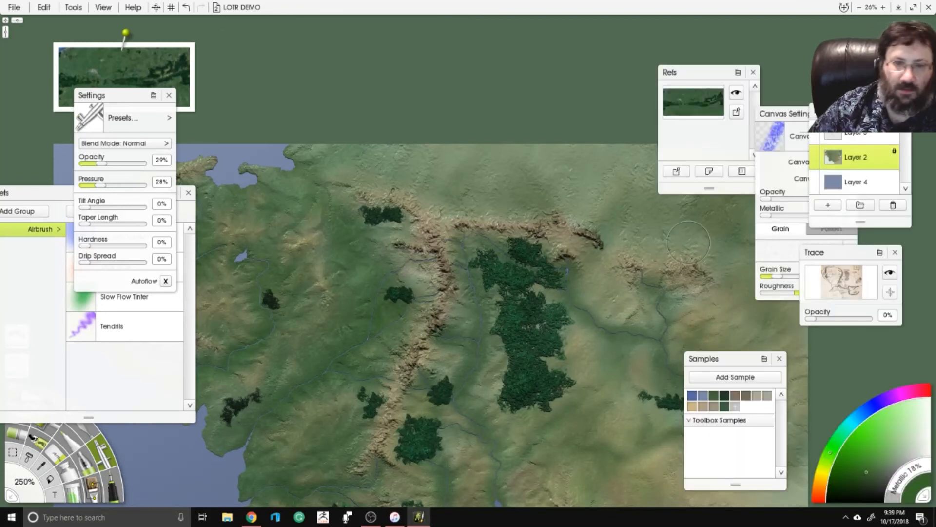
# Add more dark green airbrush tint across the northeastern plains and the terrain around the northern mountains.
pyautogui.scroll(-1, 642, 239)
pyautogui.scroll(-3, 641, 239)
pyautogui.moveTo(642, 239); pyautogui.dragTo(671, 220)
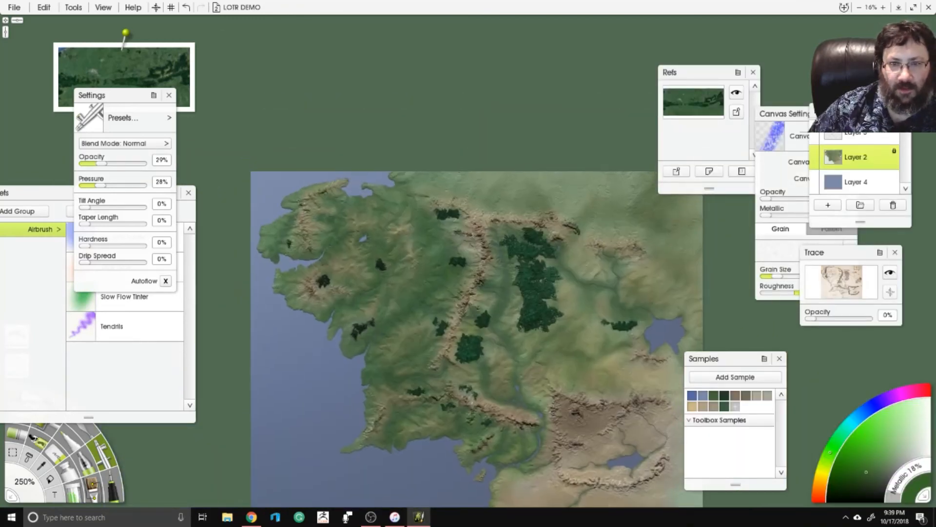
pyautogui.scroll(5, 628, 108)
pyautogui.moveTo(628, 109)
pyautogui.mouseDown()
pyautogui.moveTo(586, 149)
pyautogui.moveTo(605, 129)
pyautogui.mouseUp()
pyautogui.moveTo(566, 198)
pyautogui.mouseDown()
pyautogui.moveTo(592, 200)
pyautogui.moveTo(663, 162)
pyautogui.mouseUp()
pyautogui.moveTo(557, 214)
pyautogui.mouseDown()
pyautogui.moveTo(527, 195)
pyautogui.moveTo(351, 195)
pyautogui.moveTo(327, 185)
pyautogui.mouseUp()
pyautogui.scroll(6, 439, 283)
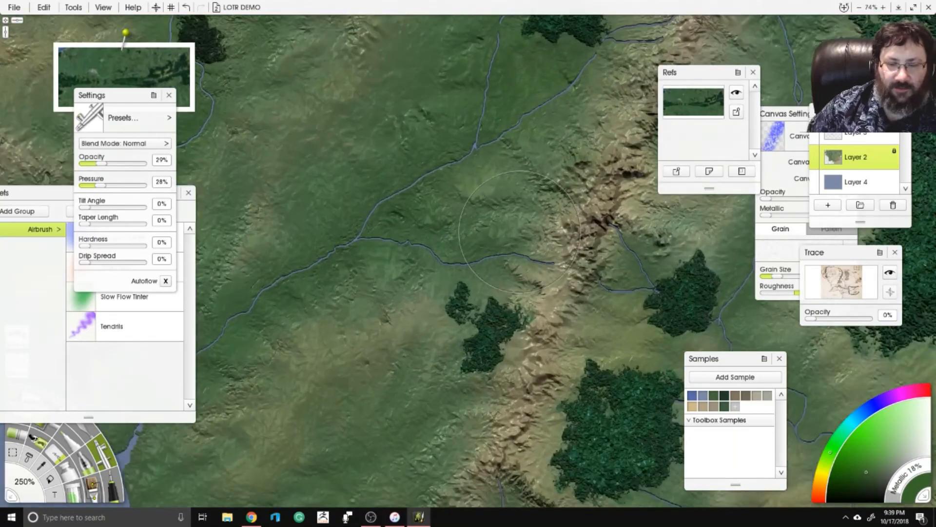
# Set the airbrush size to 76%, load the grey-brown sample and tint the northern mountain ridges where the ranges meet.
pyautogui.moveTo(520, 231); pyautogui.dragTo(400, 462)
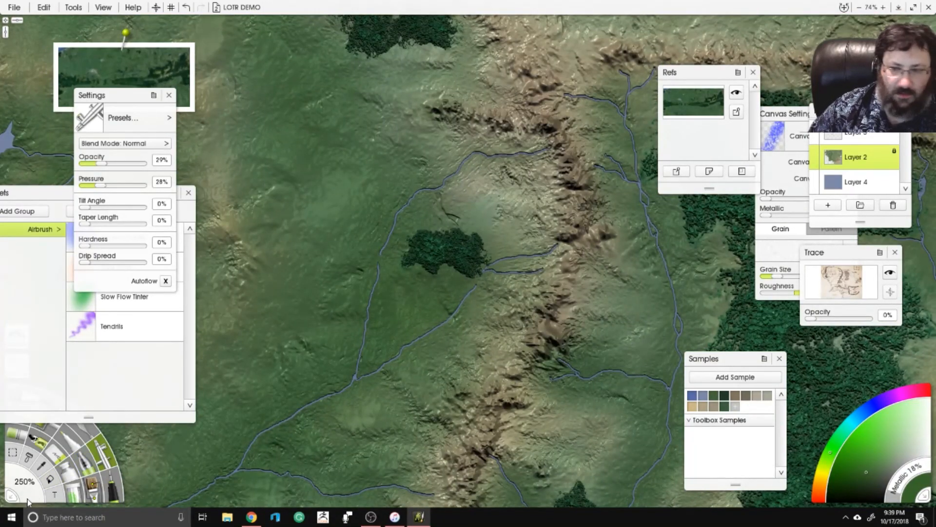
pyautogui.moveTo(33, 493); pyautogui.dragTo(30, 490)
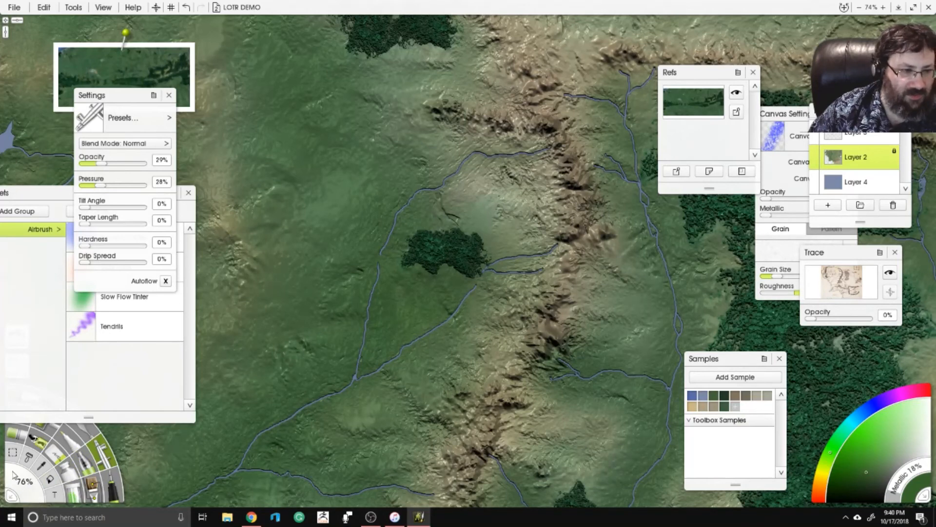
pyautogui.click(744, 397)
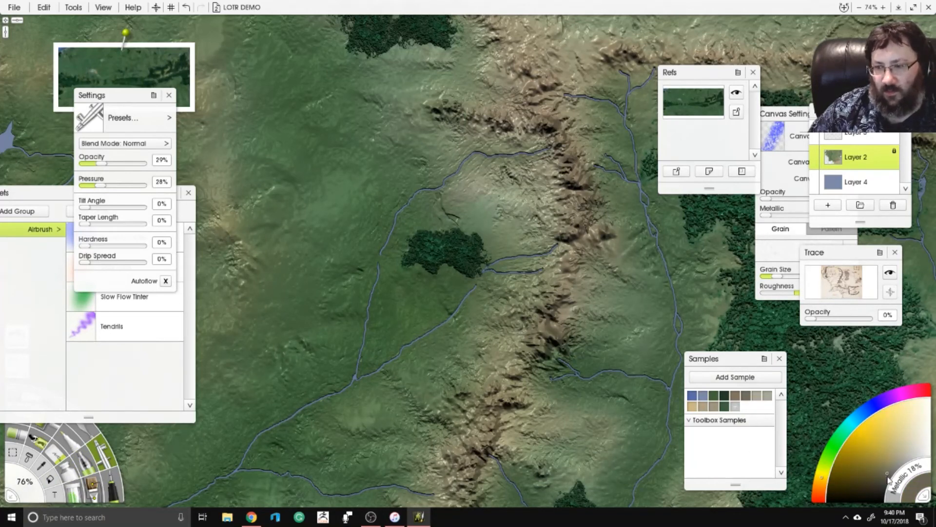
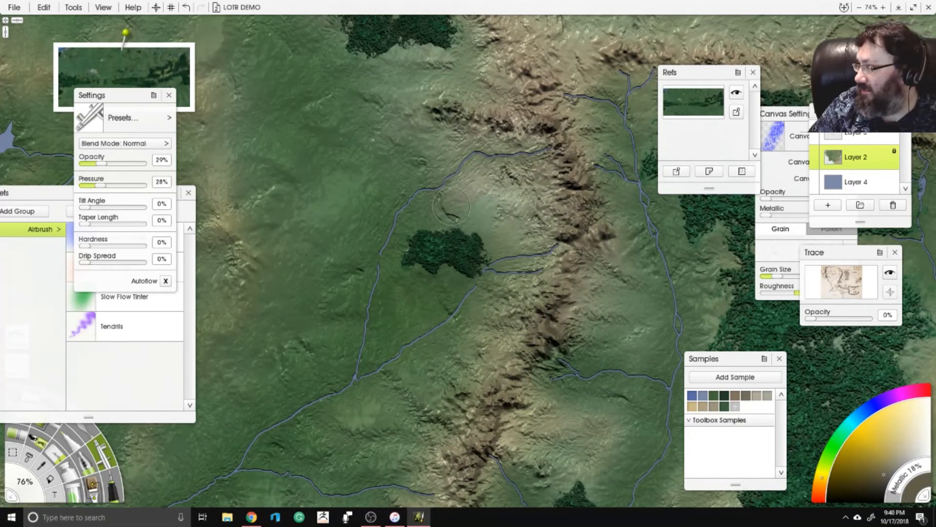
pyautogui.moveTo(566, 139); pyautogui.dragTo(521, 285)
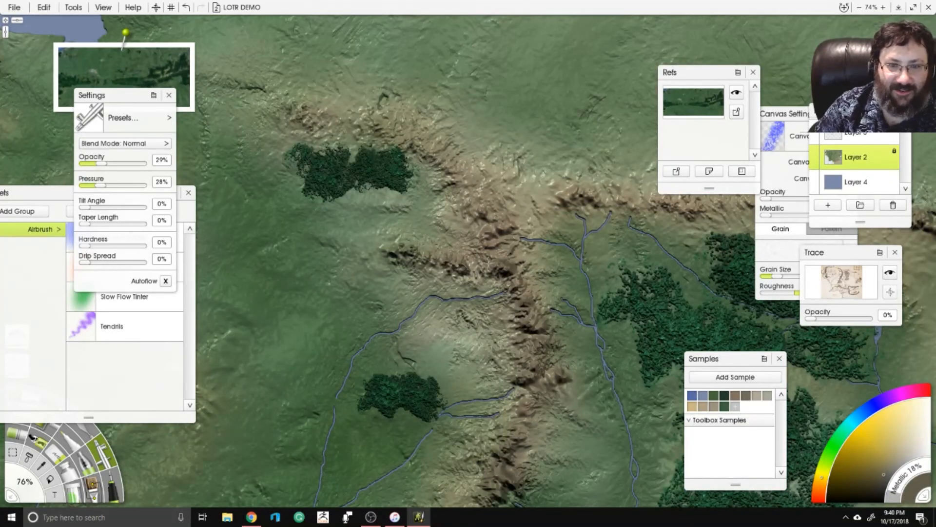
pyautogui.moveTo(494, 220)
pyautogui.mouseDown()
pyautogui.moveTo(605, 190)
pyautogui.moveTo(798, 209)
pyautogui.moveTo(752, 191)
pyautogui.mouseUp()
pyautogui.moveTo(511, 258)
pyautogui.mouseDown()
pyautogui.moveTo(399, 221)
pyautogui.moveTo(369, 160)
pyautogui.moveTo(413, 189)
pyautogui.moveTo(423, 164)
pyautogui.moveTo(553, 156)
pyautogui.mouseUp()
pyautogui.moveTo(654, 170); pyautogui.dragTo(469, 158)
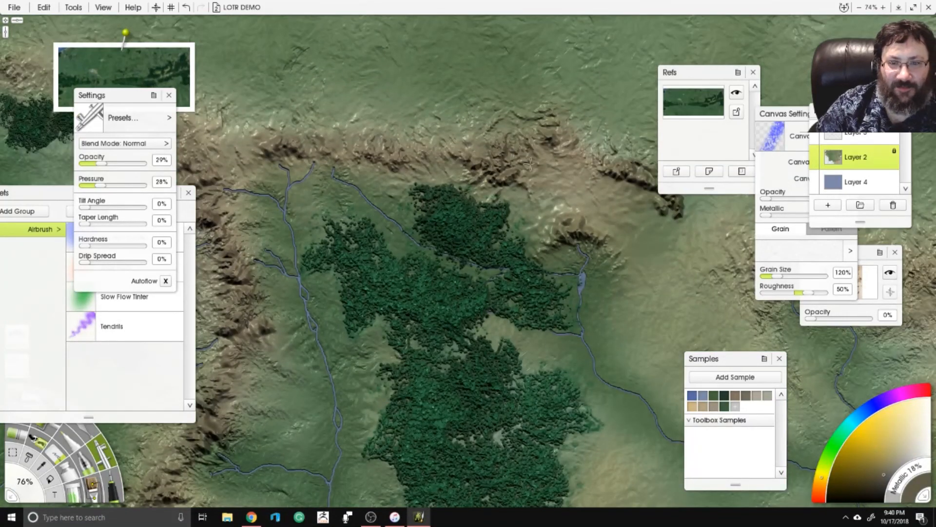
# Airbrush grey-brown over the ridges at the great forest's northeast corner and the separate mountains farther east.
pyautogui.moveTo(564, 217)
pyautogui.mouseDown()
pyautogui.moveTo(583, 241)
pyautogui.moveTo(601, 213)
pyautogui.moveTo(598, 161)
pyautogui.moveTo(656, 191)
pyautogui.moveTo(545, 223)
pyautogui.moveTo(649, 253)
pyautogui.mouseUp()
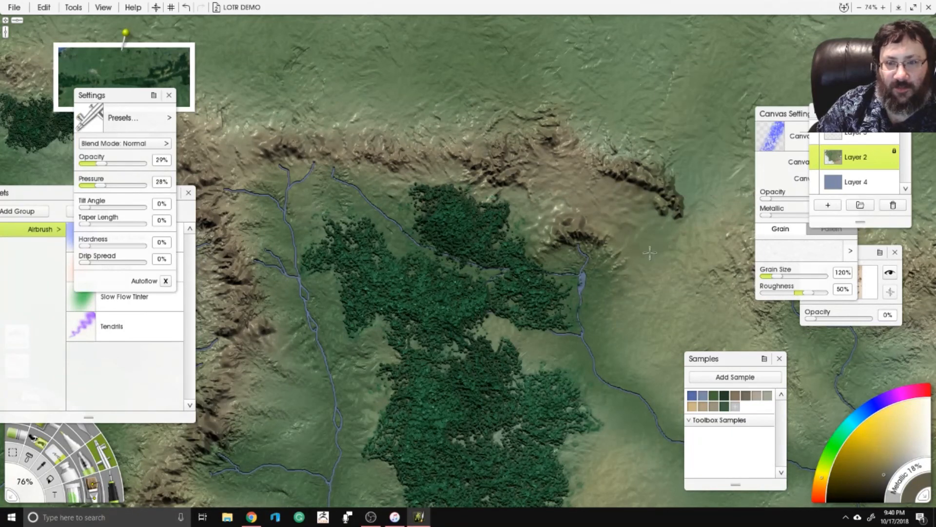
pyautogui.moveTo(578, 292)
pyautogui.mouseDown()
pyautogui.moveTo(384, 254)
pyautogui.moveTo(311, 223)
pyautogui.mouseUp()
pyautogui.moveTo(481, 194)
pyautogui.mouseDown()
pyautogui.moveTo(517, 193)
pyautogui.moveTo(462, 210)
pyautogui.moveTo(693, 200)
pyautogui.moveTo(642, 202)
pyautogui.moveTo(678, 265)
pyautogui.moveTo(730, 247)
pyautogui.mouseUp()
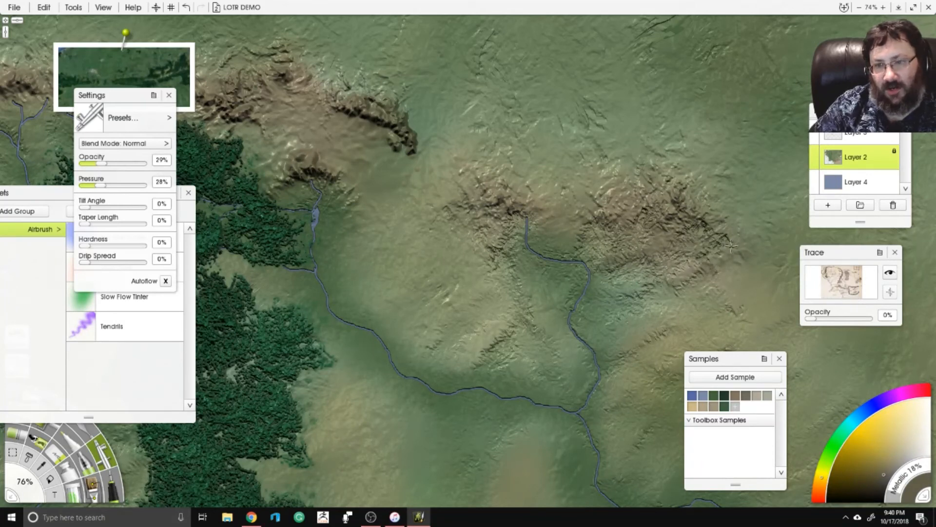
pyautogui.scroll(-5, 576, 229)
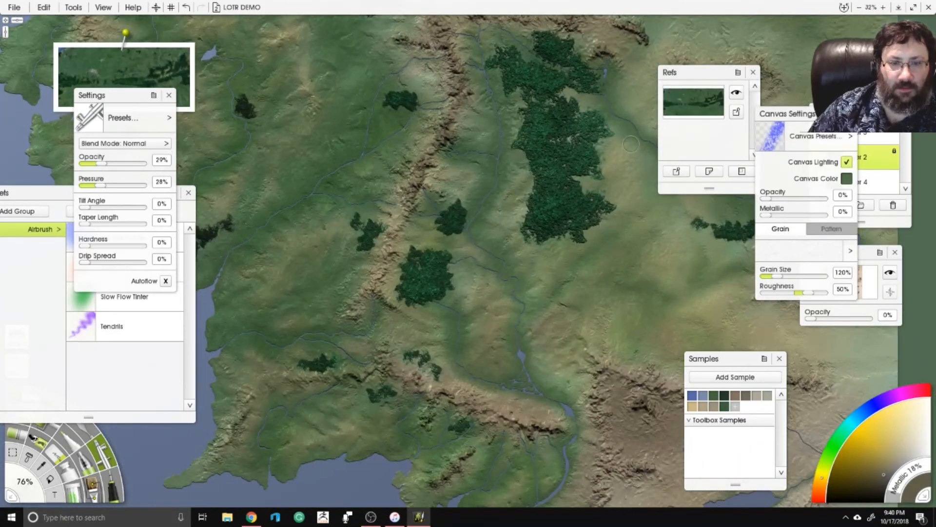
# Airbrush grey-brown along the southern mountain wall of the mountain-ringed region in the southeast.
pyautogui.moveTo(519, 256); pyautogui.dragTo(535, 252)
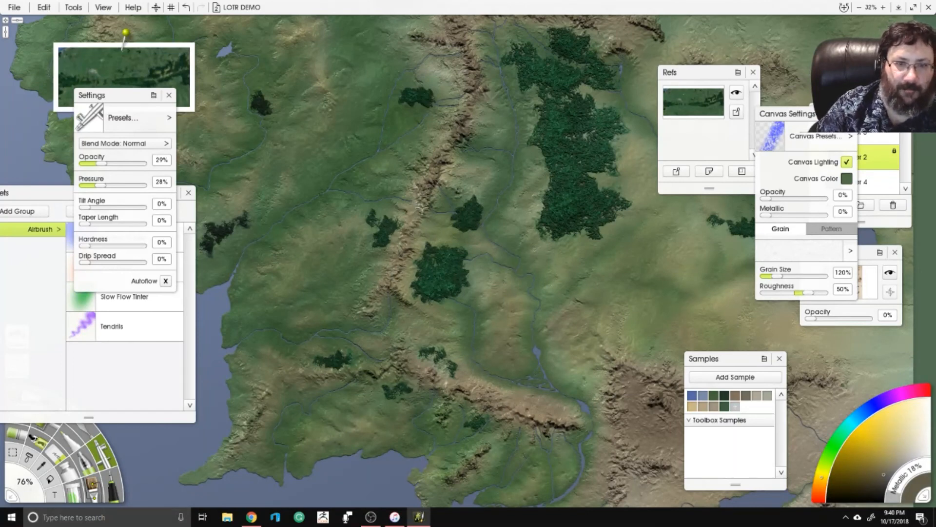
pyautogui.moveTo(319, 381); pyautogui.dragTo(377, 320)
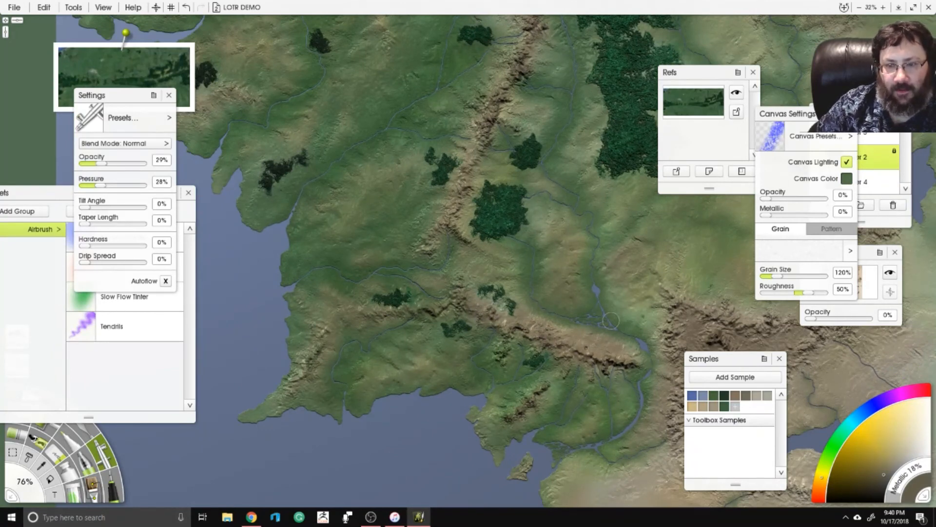
pyautogui.moveTo(611, 320); pyautogui.dragTo(532, 284)
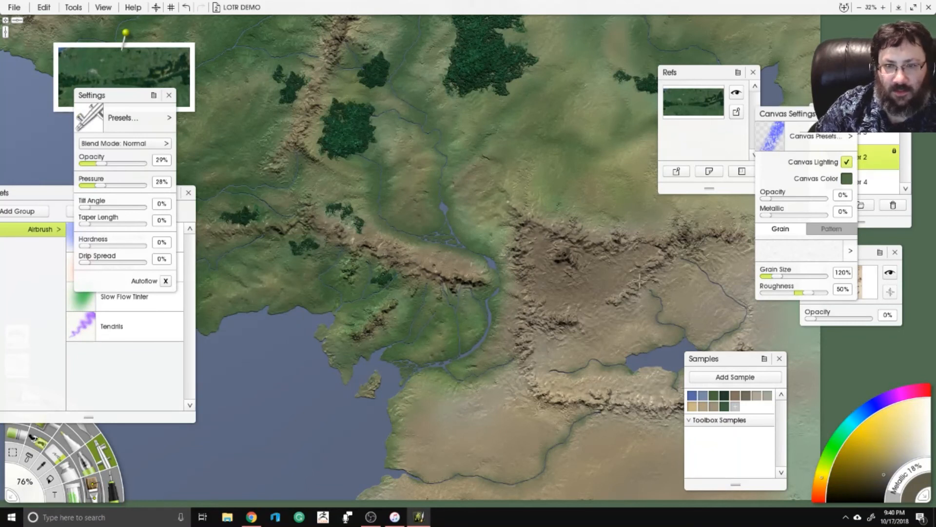
pyautogui.moveTo(530, 356)
pyautogui.mouseDown()
pyautogui.moveTo(542, 397)
pyautogui.moveTo(673, 407)
pyautogui.moveTo(739, 375)
pyautogui.moveTo(678, 397)
pyautogui.mouseUp()
# Set the airbrush size to 17%, opacity to 59% and pressure to 53% for painting small highlights on the northern ridges.
pyautogui.moveTo(284, 59); pyautogui.dragTo(435, 421)
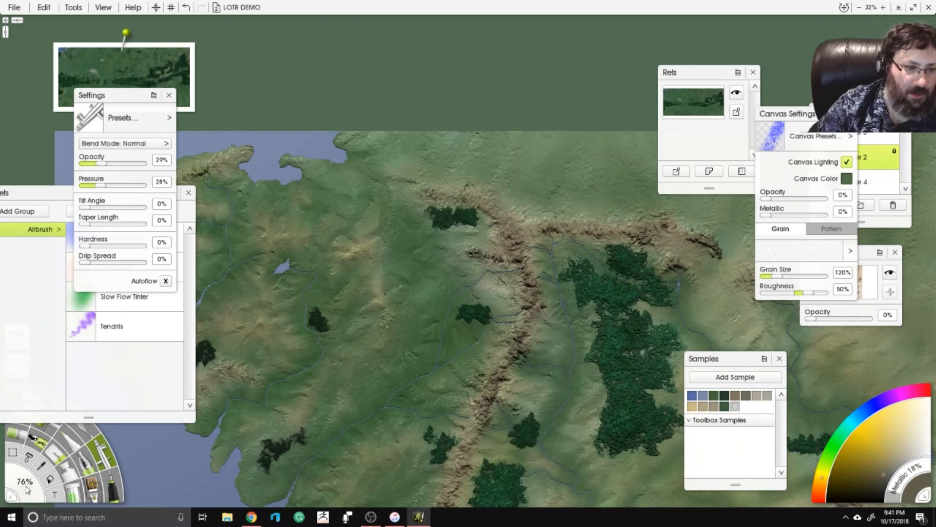
pyautogui.moveTo(29, 489); pyautogui.dragTo(23, 487)
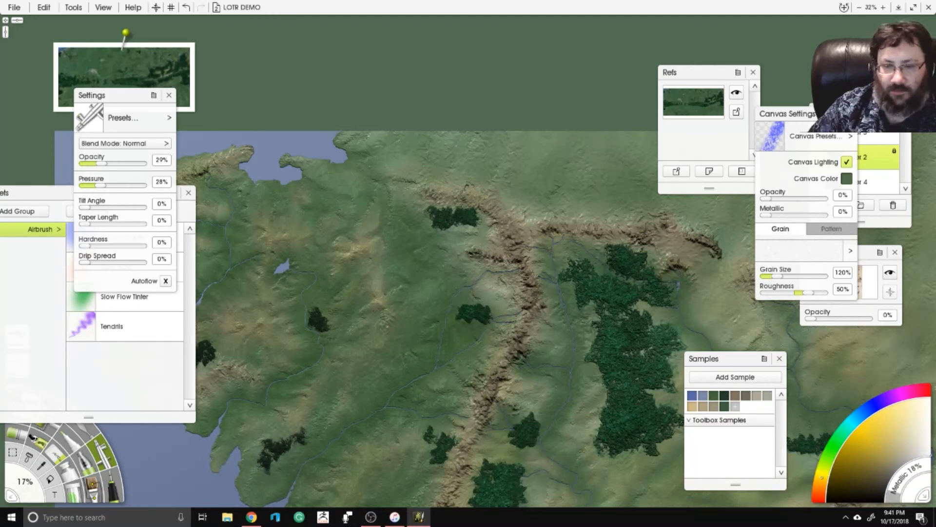
pyautogui.scroll(10, 531, 264)
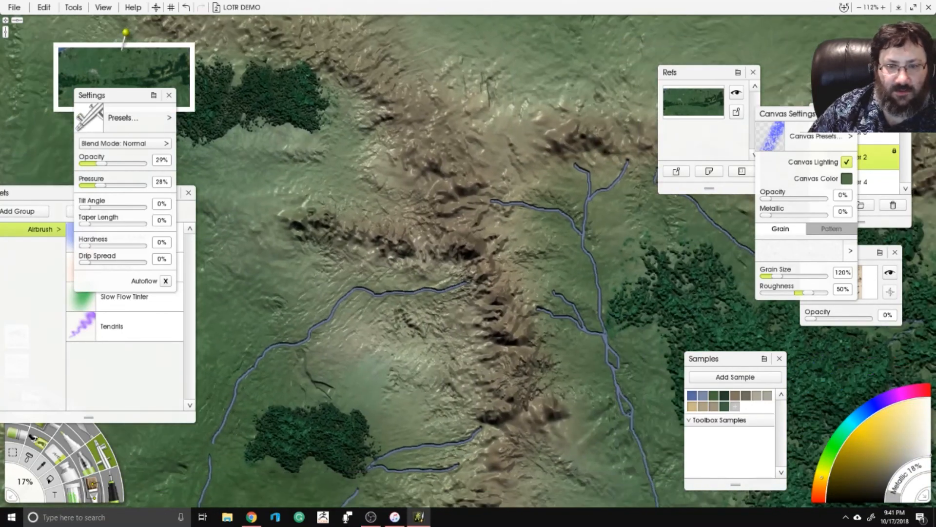
pyautogui.moveTo(400, 99); pyautogui.dragTo(390, 82)
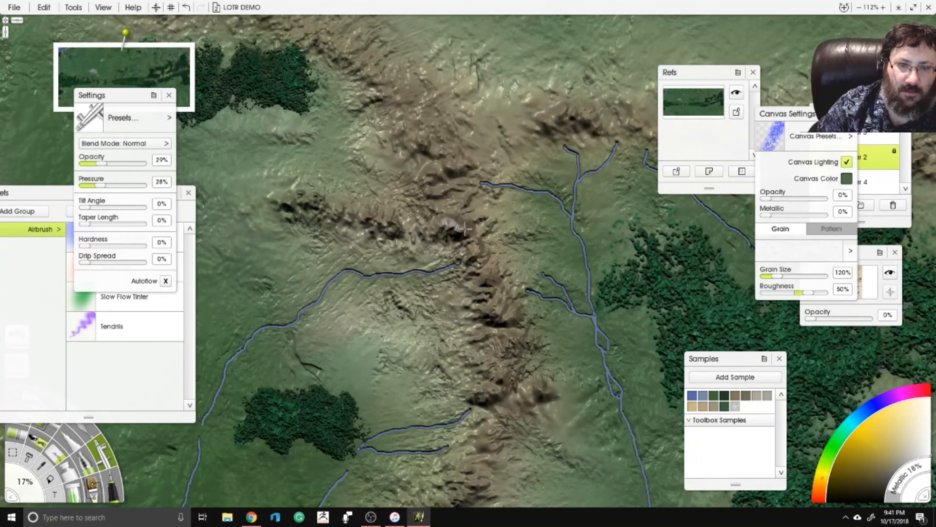
pyautogui.moveTo(105, 166); pyautogui.dragTo(116, 187)
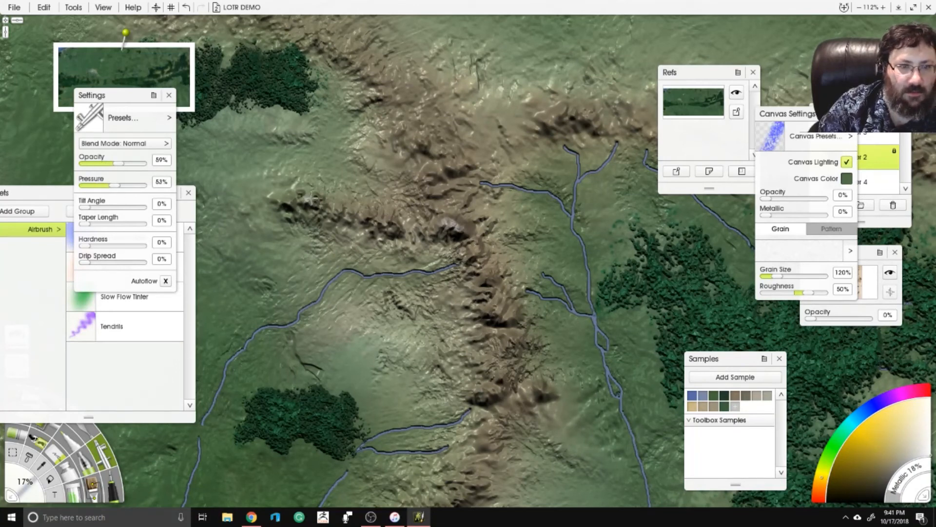
# Airbrush pale highlights along the short western spur and the adjoining northern stretch of the long north–south mountain range.
pyautogui.moveTo(312, 199); pyautogui.dragTo(330, 209)
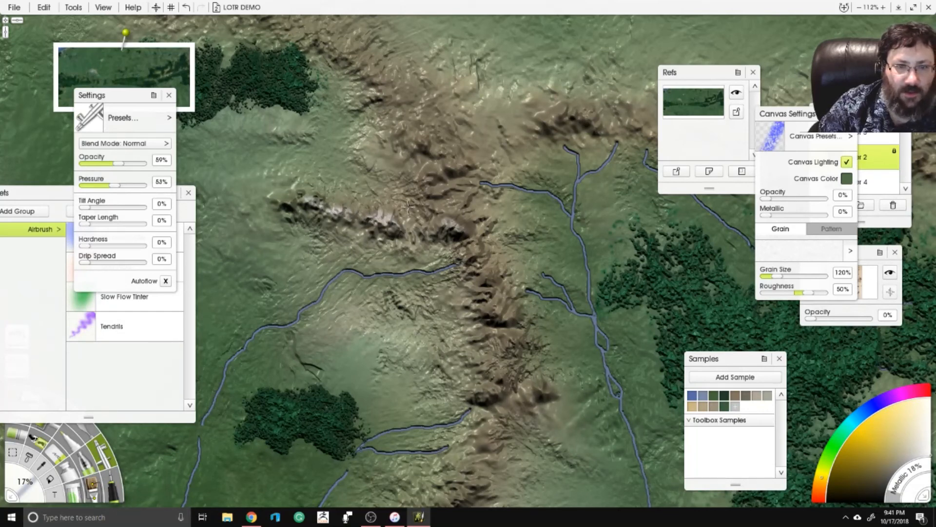
pyautogui.moveTo(408, 206)
pyautogui.mouseDown()
pyautogui.moveTo(470, 232)
pyautogui.moveTo(508, 345)
pyautogui.mouseUp()
pyautogui.scroll(-3, 526, 358)
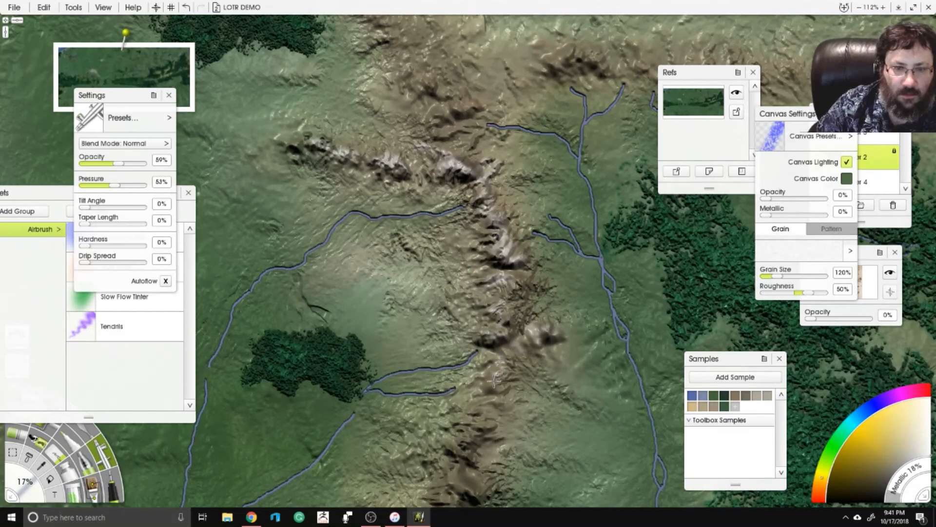
pyautogui.scroll(-3, 487, 352)
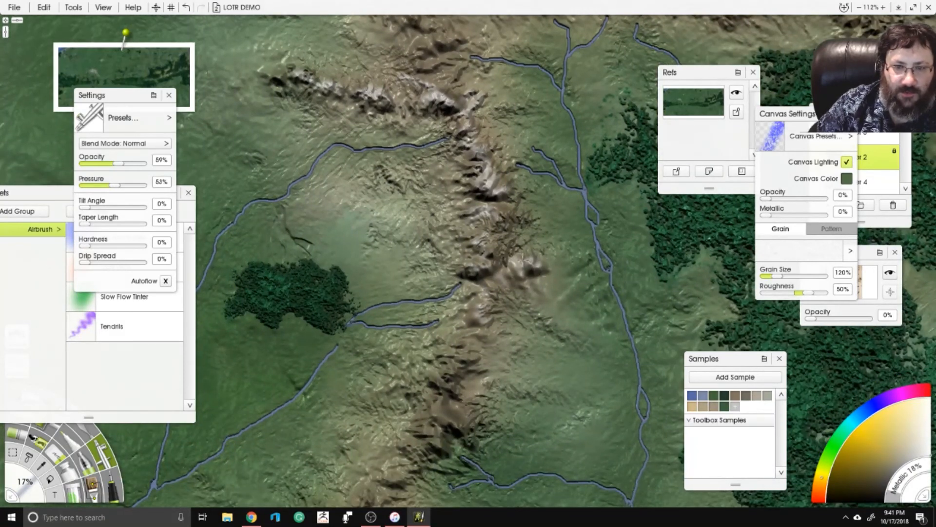
# Airbrush pale highlights on the small eastern peak beside the range and down the ridge crest south of the small forest.
pyautogui.moveTo(522, 260); pyautogui.dragTo(518, 277)
pyautogui.moveTo(453, 343)
pyautogui.mouseDown()
pyautogui.moveTo(477, 315)
pyautogui.moveTo(480, 330)
pyautogui.moveTo(459, 365)
pyautogui.moveTo(475, 360)
pyautogui.moveTo(450, 382)
pyautogui.moveTo(426, 382)
pyautogui.moveTo(445, 387)
pyautogui.moveTo(441, 412)
pyautogui.moveTo(455, 421)
pyautogui.moveTo(442, 402)
pyautogui.moveTo(436, 421)
pyautogui.mouseUp()
pyautogui.moveTo(464, 358); pyautogui.dragTo(476, 358)
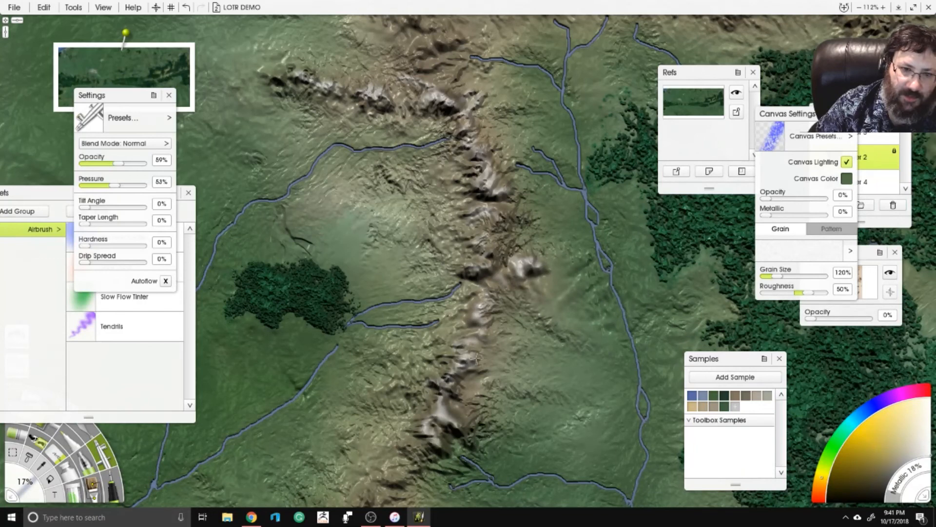
pyautogui.moveTo(430, 453); pyautogui.dragTo(487, 274)
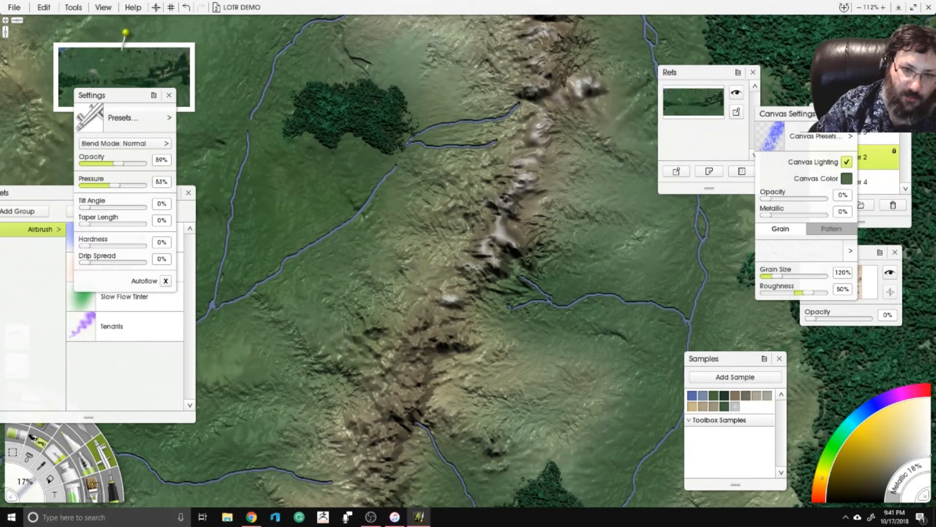
# Airbrush pale highlights over the middle peaks of the north–south range, around the river source on its eastern flank.
pyautogui.moveTo(413, 323)
pyautogui.mouseDown()
pyautogui.moveTo(411, 342)
pyautogui.moveTo(440, 333)
pyautogui.mouseUp()
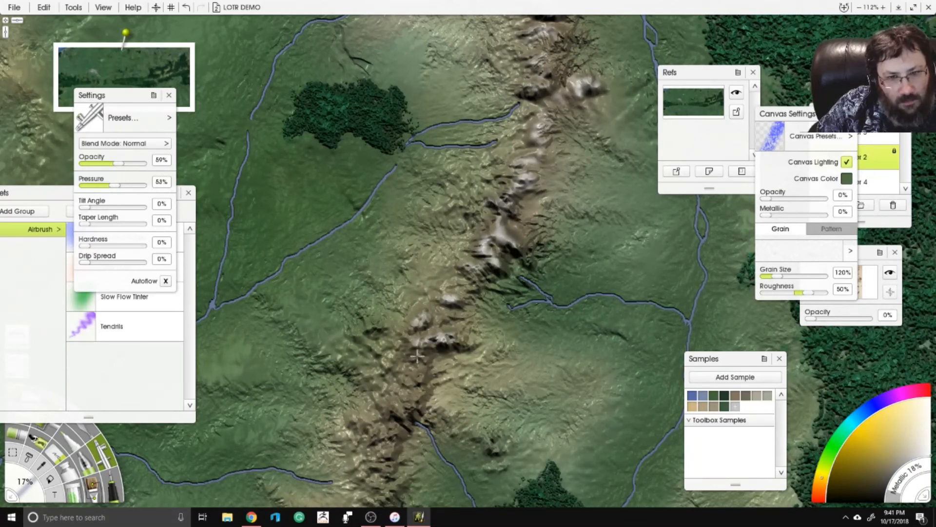
pyautogui.moveTo(412, 384)
pyautogui.mouseDown()
pyautogui.moveTo(415, 402)
pyautogui.moveTo(390, 408)
pyautogui.moveTo(400, 426)
pyautogui.moveTo(418, 399)
pyautogui.mouseUp()
pyautogui.moveTo(401, 450)
pyautogui.mouseDown()
pyautogui.moveTo(485, 289)
pyautogui.moveTo(485, 269)
pyautogui.moveTo(456, 278)
pyautogui.moveTo(472, 309)
pyautogui.moveTo(446, 358)
pyautogui.mouseUp()
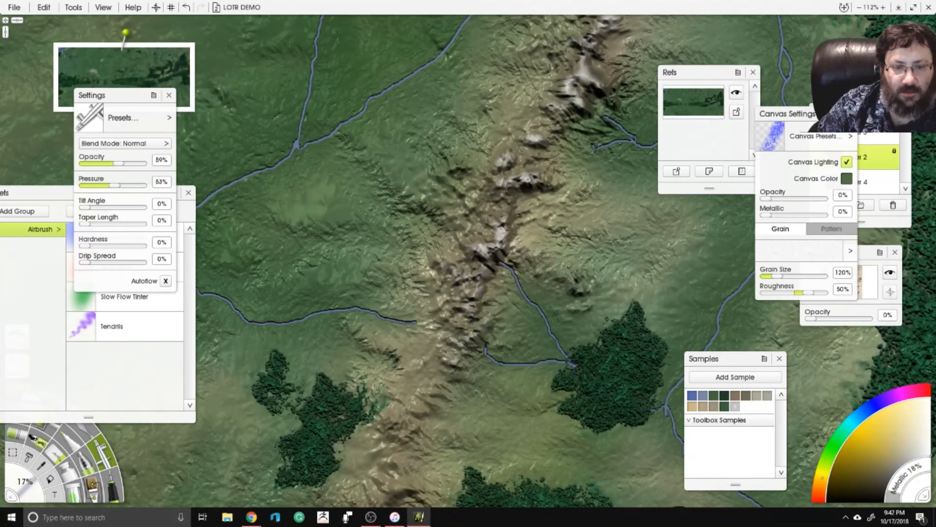
pyautogui.moveTo(418, 410); pyautogui.dragTo(478, 263)
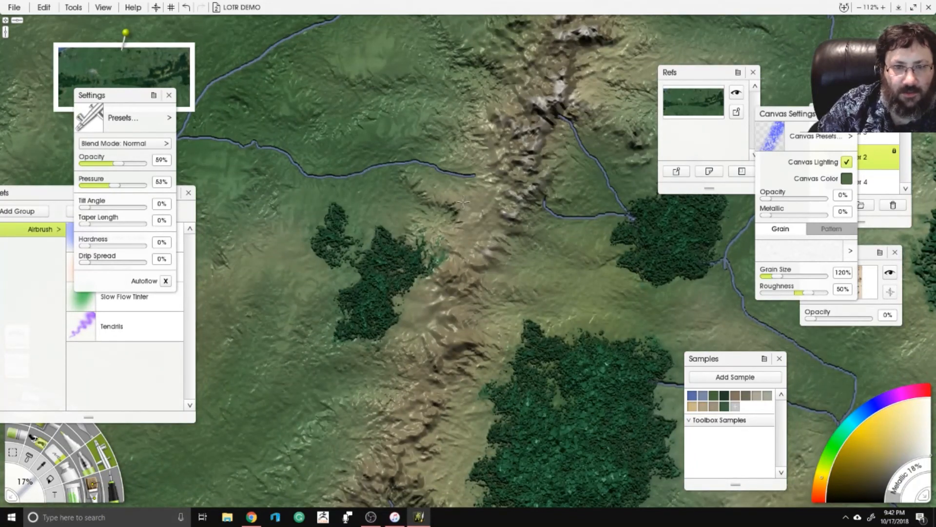
# Airbrush pale highlights down the southern part of the north–south range and onto both branches at its forked southern end.
pyautogui.moveTo(457, 206); pyautogui.dragTo(485, 213)
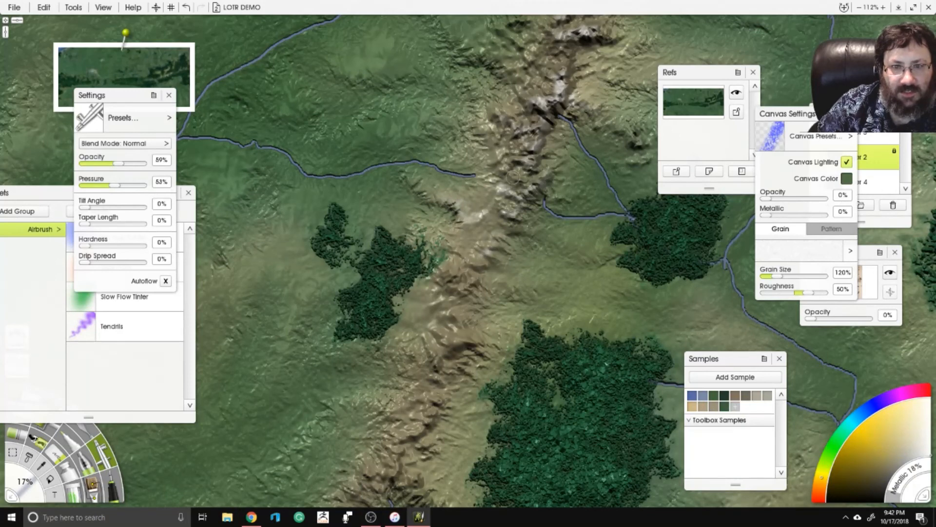
pyautogui.moveTo(513, 176); pyautogui.dragTo(520, 167)
pyautogui.moveTo(454, 293); pyautogui.dragTo(475, 225)
pyautogui.moveTo(489, 276)
pyautogui.mouseDown()
pyautogui.moveTo(460, 271)
pyautogui.moveTo(445, 282)
pyautogui.moveTo(455, 318)
pyautogui.mouseUp()
pyautogui.moveTo(446, 350)
pyautogui.mouseDown()
pyautogui.moveTo(412, 400)
pyautogui.moveTo(427, 417)
pyautogui.moveTo(462, 220)
pyautogui.mouseUp()
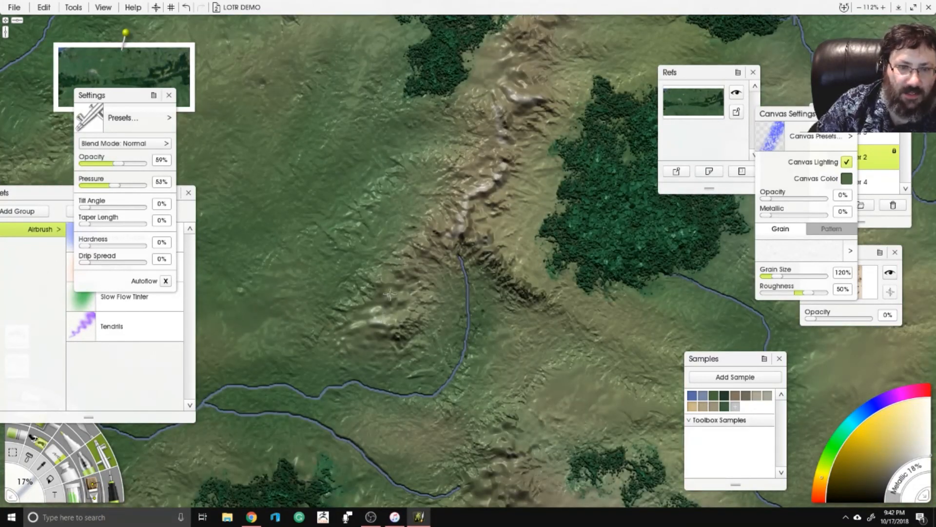
pyautogui.moveTo(401, 292)
pyautogui.mouseDown()
pyautogui.moveTo(436, 236)
pyautogui.moveTo(470, 233)
pyautogui.moveTo(497, 264)
pyautogui.moveTo(453, 233)
pyautogui.moveTo(464, 204)
pyautogui.moveTo(495, 272)
pyautogui.moveTo(527, 297)
pyautogui.mouseUp()
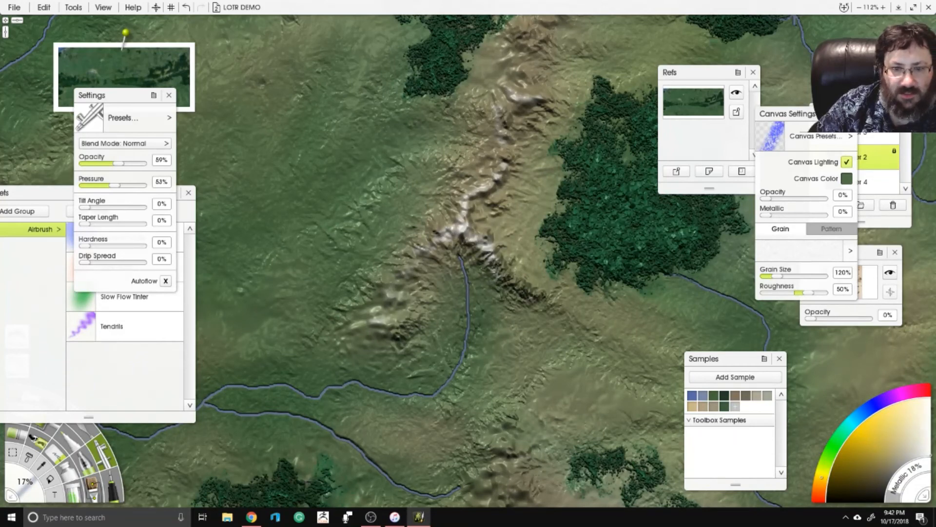
# Airbrush pale highlights on the western part of the southern mountain range, between and beside the two small forests.
pyautogui.scroll(-5, 459, 284)
pyautogui.moveTo(463, 265)
pyautogui.mouseDown()
pyautogui.moveTo(473, 245)
pyautogui.moveTo(473, 278)
pyautogui.moveTo(453, 289)
pyautogui.moveTo(463, 328)
pyautogui.moveTo(484, 315)
pyautogui.moveTo(485, 295)
pyautogui.moveTo(479, 335)
pyautogui.moveTo(464, 338)
pyautogui.moveTo(460, 358)
pyautogui.moveTo(480, 354)
pyautogui.mouseUp()
pyautogui.moveTo(385, 300); pyautogui.dragTo(499, 253)
pyautogui.moveTo(453, 296)
pyautogui.mouseDown()
pyautogui.moveTo(503, 322)
pyautogui.moveTo(568, 270)
pyautogui.moveTo(563, 259)
pyautogui.mouseUp()
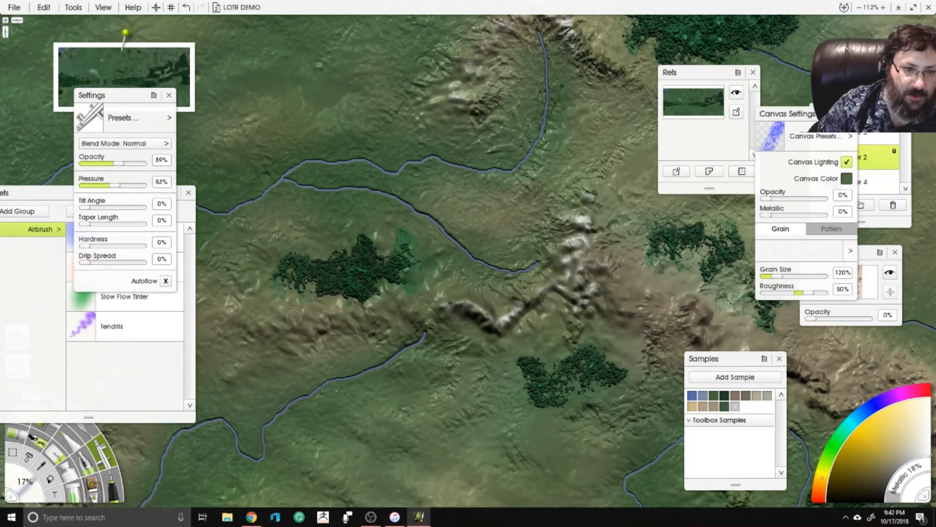
pyautogui.moveTo(293, 317); pyautogui.dragTo(378, 305)
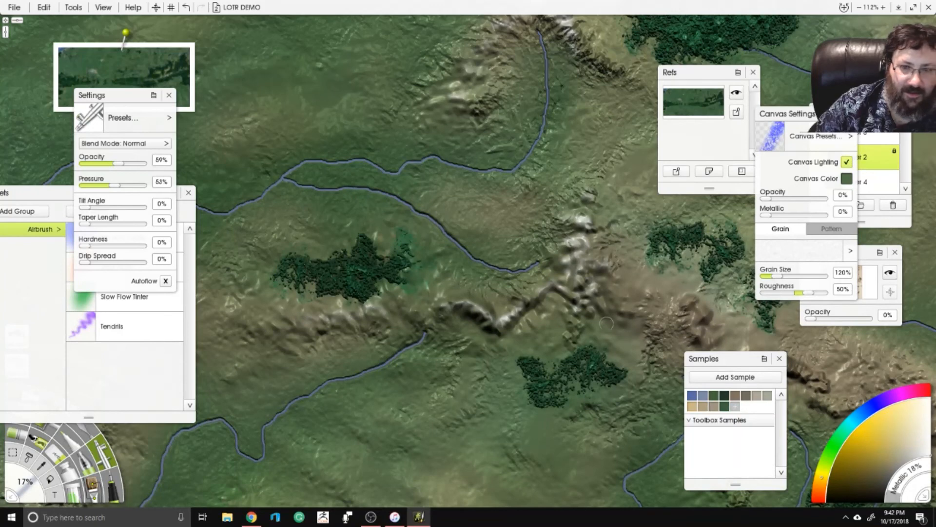
# Continue the pale airbrush highlights eastward along the southern range's crest to its end near the large river.
pyautogui.moveTo(607, 323)
pyautogui.mouseDown()
pyautogui.moveTo(533, 252)
pyautogui.moveTo(523, 297)
pyautogui.moveTo(569, 305)
pyautogui.moveTo(583, 320)
pyautogui.moveTo(601, 299)
pyautogui.moveTo(648, 318)
pyautogui.moveTo(648, 330)
pyautogui.moveTo(498, 278)
pyautogui.moveTo(541, 289)
pyautogui.moveTo(547, 304)
pyautogui.moveTo(536, 307)
pyautogui.moveTo(589, 303)
pyautogui.mouseUp()
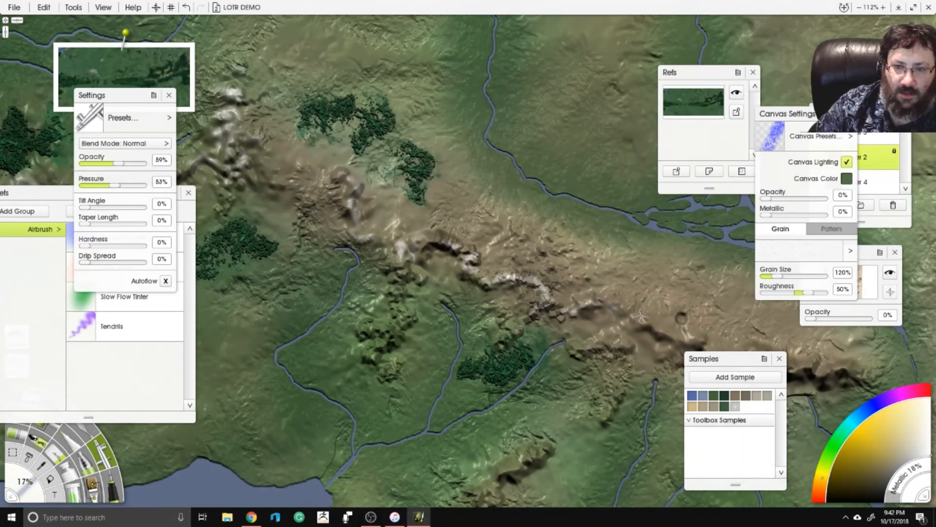
pyautogui.moveTo(640, 316)
pyautogui.mouseDown()
pyautogui.moveTo(653, 331)
pyautogui.moveTo(692, 351)
pyautogui.mouseUp()
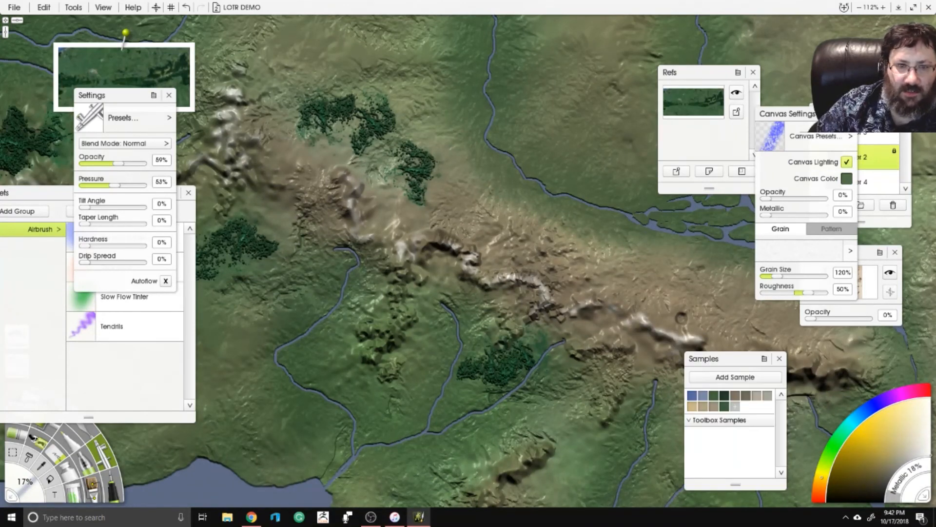
pyautogui.moveTo(611, 308); pyautogui.dragTo(371, 185)
pyautogui.moveTo(498, 236)
pyautogui.mouseDown()
pyautogui.moveTo(506, 257)
pyautogui.moveTo(527, 232)
pyautogui.moveTo(541, 245)
pyautogui.moveTo(606, 245)
pyautogui.mouseUp()
pyautogui.moveTo(610, 207); pyautogui.dragTo(405, 286)
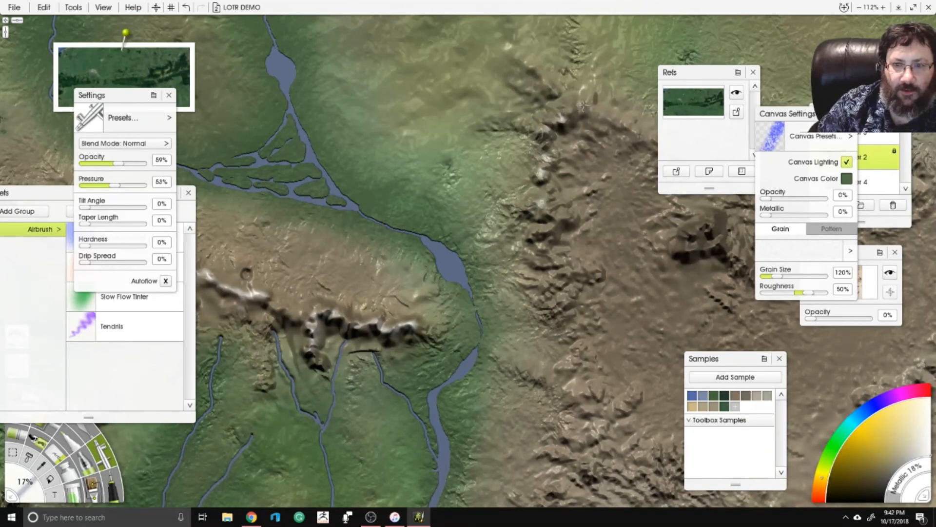
# Airbrush pale highlights down the western mountain wall of the mountain-ringed region east of the large river.
pyautogui.moveTo(543, 262); pyautogui.dragTo(566, 173)
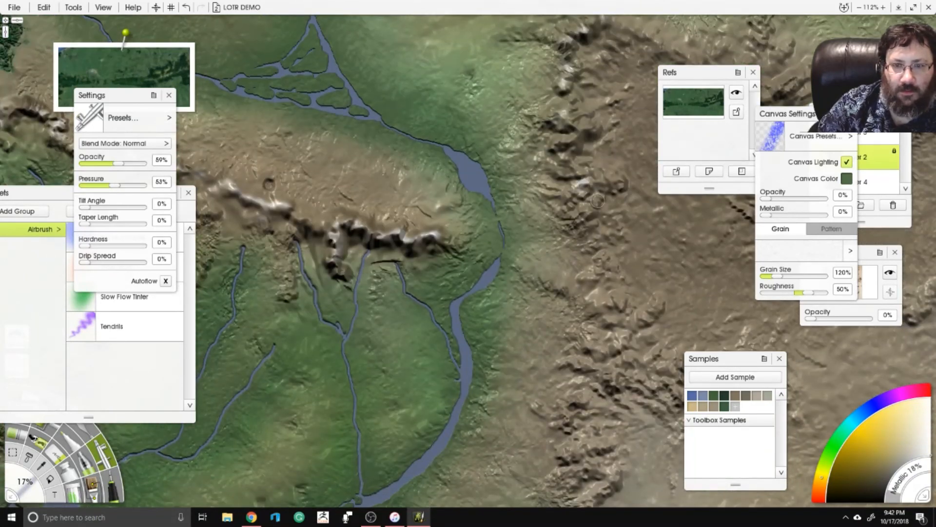
pyautogui.moveTo(601, 266)
pyautogui.mouseDown()
pyautogui.moveTo(588, 287)
pyautogui.moveTo(592, 304)
pyautogui.moveTo(622, 347)
pyautogui.moveTo(592, 346)
pyautogui.moveTo(578, 361)
pyautogui.moveTo(588, 373)
pyautogui.moveTo(561, 403)
pyautogui.moveTo(568, 429)
pyautogui.mouseUp()
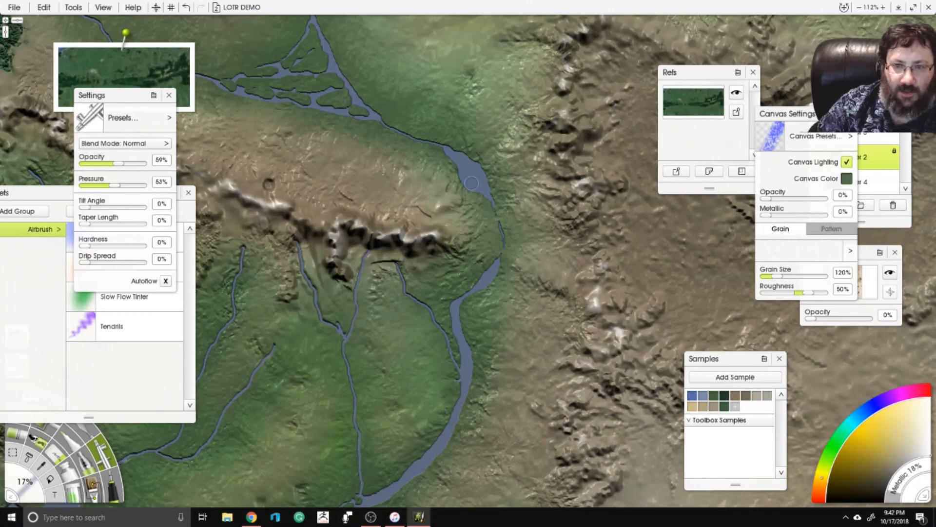
pyautogui.scroll(-10, 453, 132)
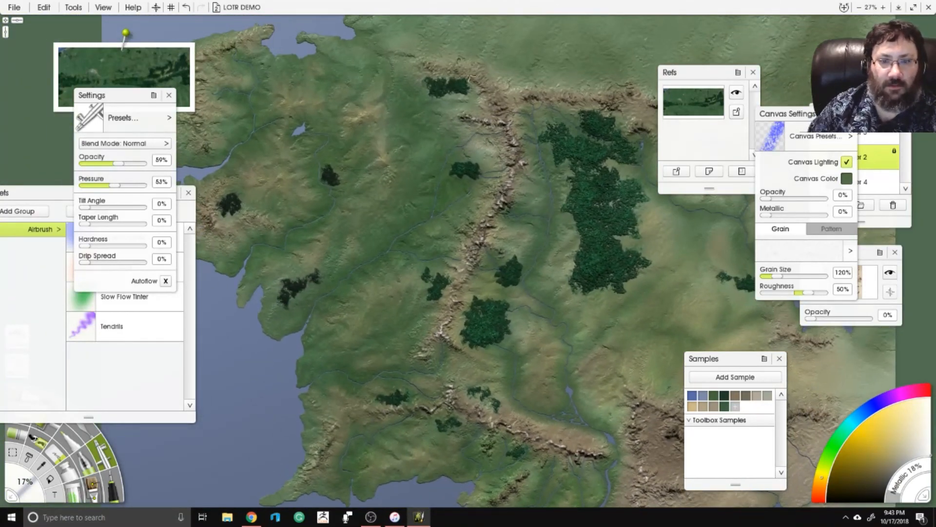
# Move the canvas settings out of the way and turn off the transparency lock of the layer above Layer 2.
pyautogui.scroll(5, 326, 28)
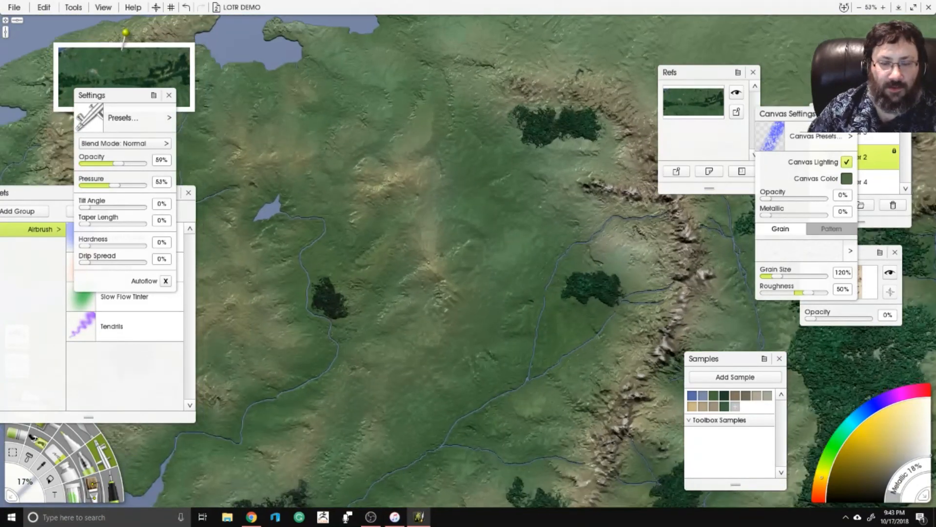
pyautogui.moveTo(626, 275); pyautogui.dragTo(610, 113)
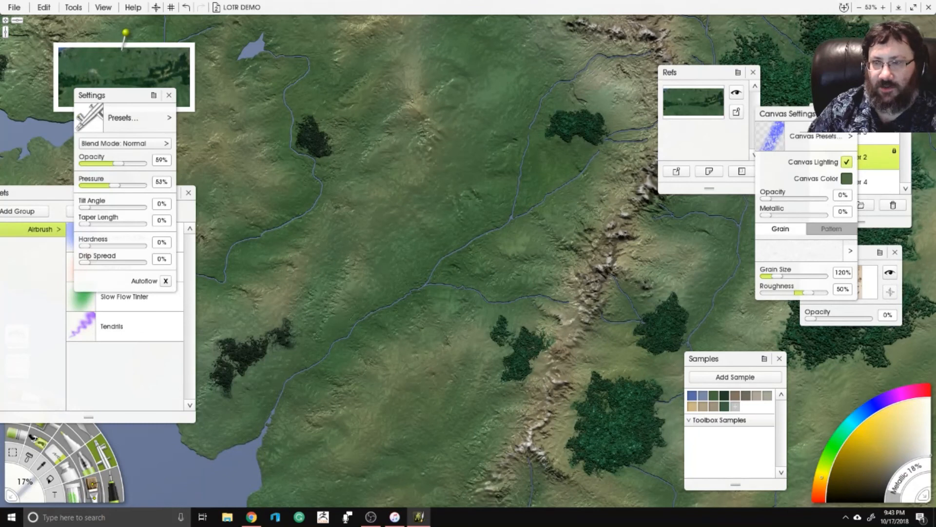
pyautogui.moveTo(823, 115); pyautogui.dragTo(709, 53)
pyautogui.click(881, 137)
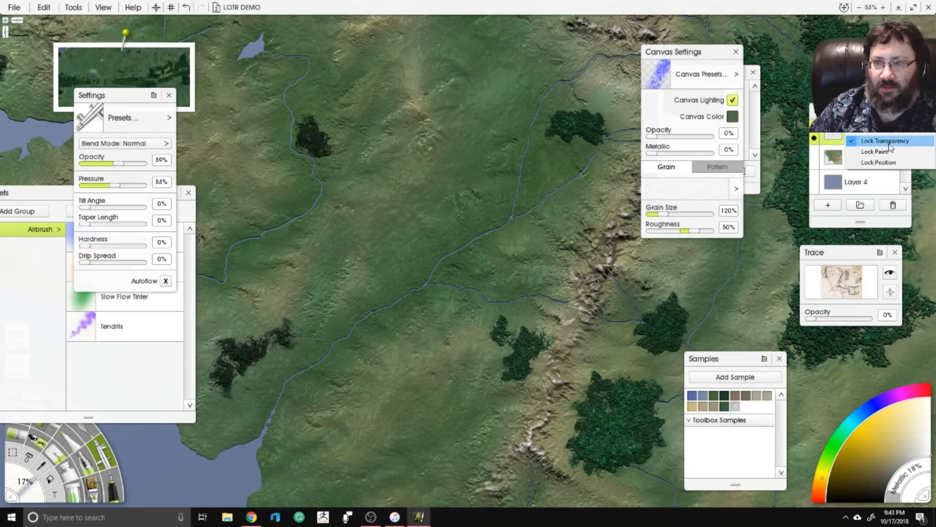
# Switch to the Sticker Spray with the Mossy 2 sheet, browse the Nature Stamps presets and turn off the spray's shadow.
pyautogui.click(35, 440)
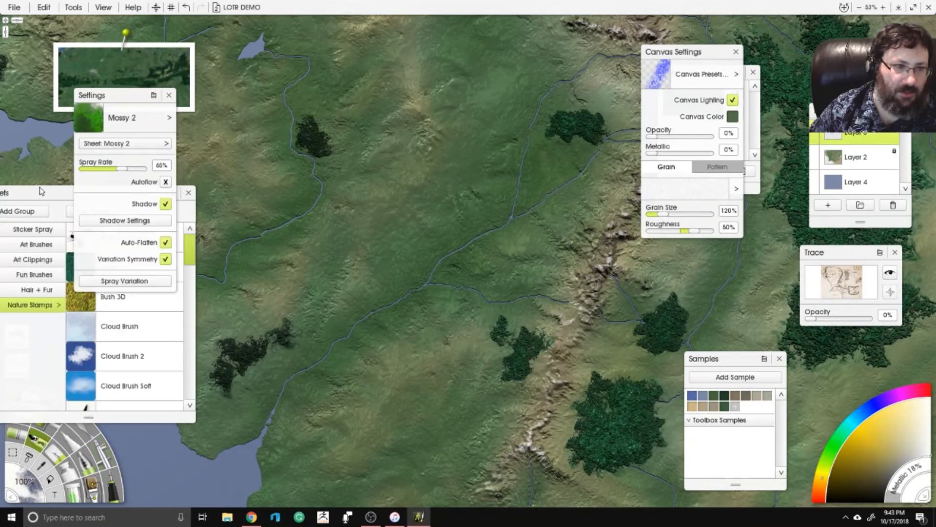
pyautogui.scroll(-10, 119, 336)
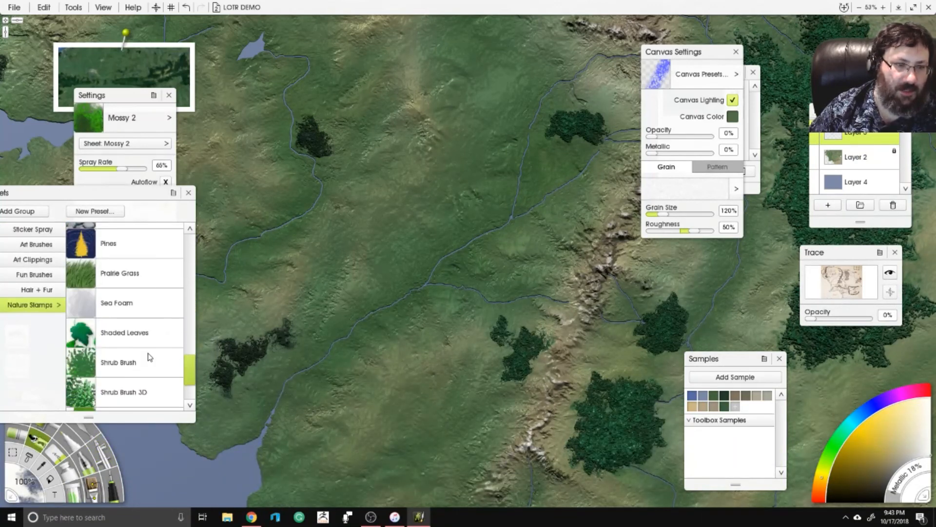
pyautogui.scroll(-3, 141, 324)
pyautogui.scroll(8, 141, 292)
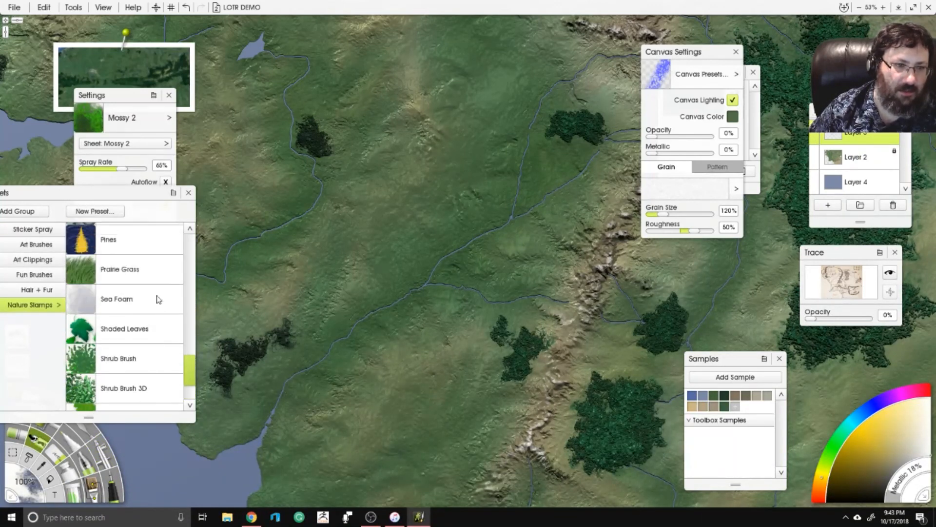
pyautogui.click(122, 104)
pyautogui.click(166, 204)
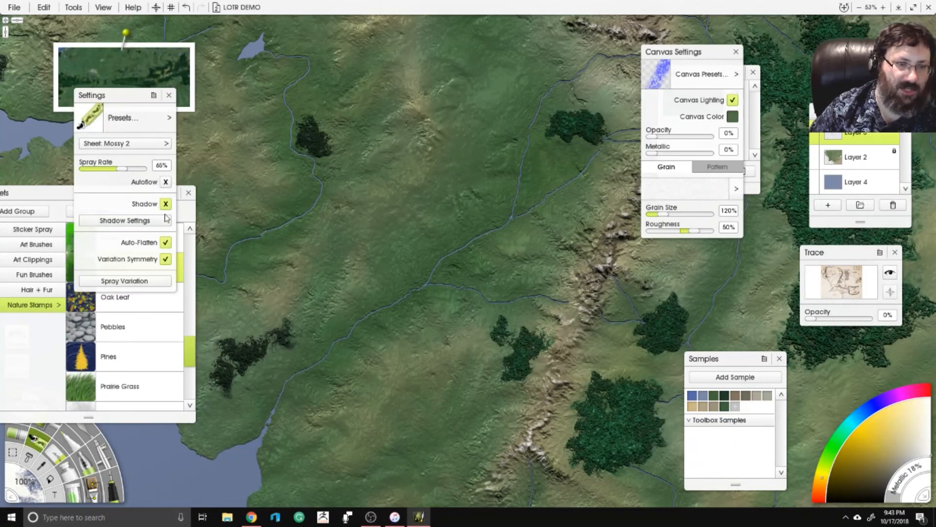
# Set the paint colour's hue to bright magenta pink.
pyautogui.click(909, 394)
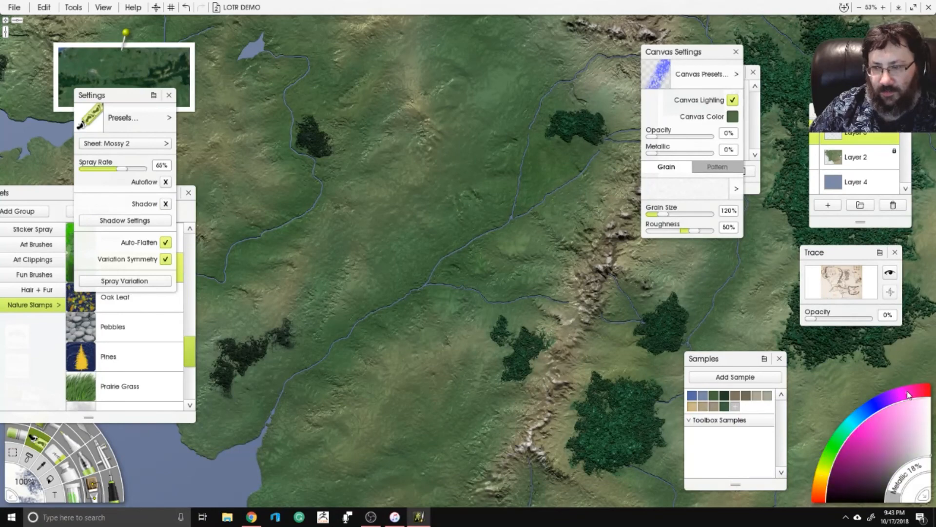
pyautogui.scroll(4, 490, 193)
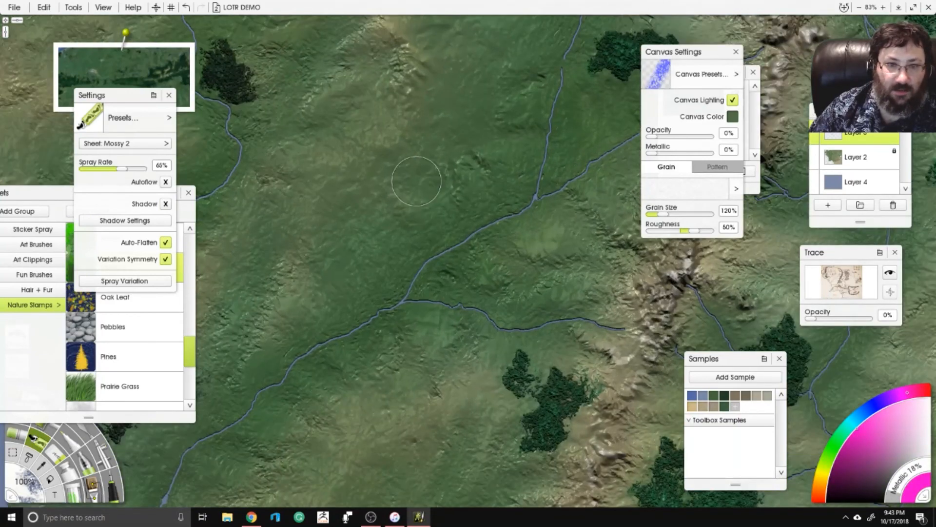
pyautogui.scroll(-4, 502, 263)
pyautogui.moveTo(502, 268); pyautogui.dragTo(451, 289)
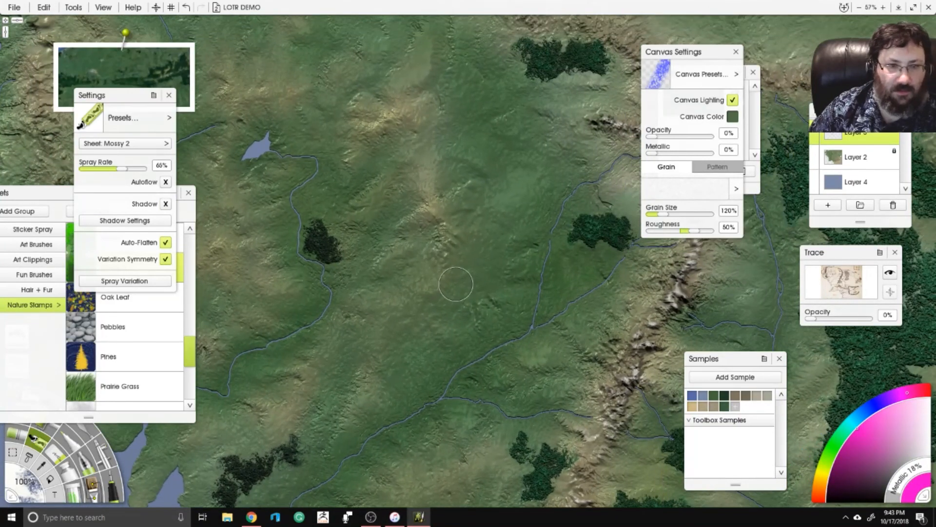
pyautogui.moveTo(497, 265); pyautogui.dragTo(294, 19)
pyautogui.moveTo(534, 269); pyautogui.dragTo(480, 144)
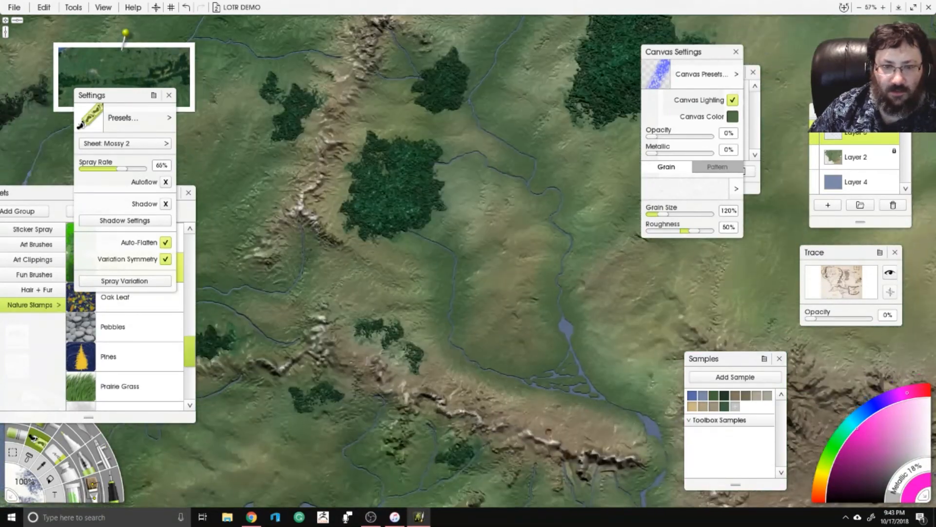
# Spray scattered pink Mossy 2 patches over the lowland southeast of the forked coastal peninsula, undoing unwanted strokes.
pyautogui.moveTo(217, 187); pyautogui.dragTo(501, 187)
pyautogui.moveTo(334, 126); pyautogui.dragTo(381, 253)
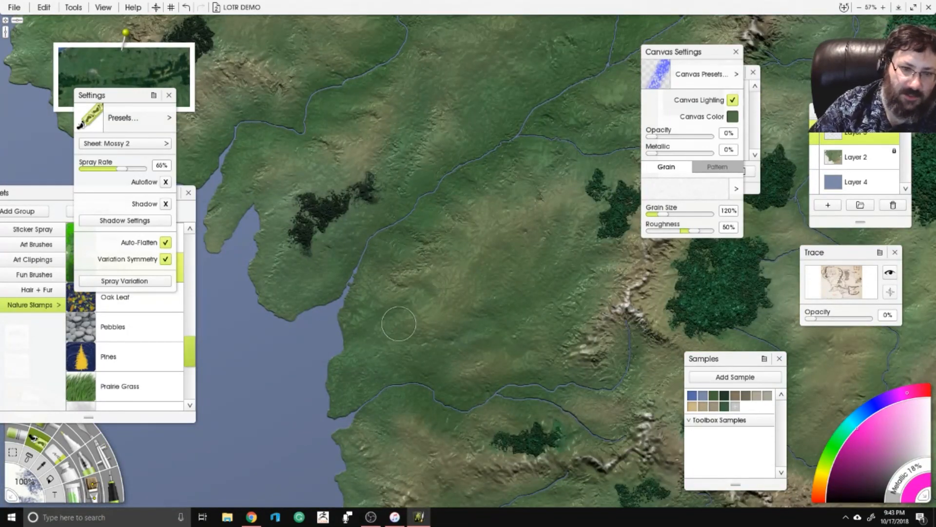
pyautogui.moveTo(398, 323)
pyautogui.mouseDown()
pyautogui.moveTo(419, 294)
pyautogui.moveTo(421, 309)
pyautogui.moveTo(445, 280)
pyautogui.moveTo(462, 214)
pyautogui.moveTo(519, 200)
pyautogui.moveTo(519, 190)
pyautogui.moveTo(518, 212)
pyautogui.moveTo(487, 248)
pyautogui.moveTo(498, 263)
pyautogui.moveTo(479, 325)
pyautogui.moveTo(527, 314)
pyautogui.moveTo(543, 290)
pyautogui.moveTo(538, 270)
pyautogui.moveTo(545, 325)
pyautogui.moveTo(454, 392)
pyautogui.moveTo(441, 374)
pyautogui.moveTo(414, 366)
pyautogui.moveTo(380, 371)
pyautogui.moveTo(344, 404)
pyautogui.moveTo(403, 365)
pyautogui.moveTo(437, 392)
pyautogui.moveTo(436, 421)
pyautogui.moveTo(455, 425)
pyautogui.moveTo(473, 423)
pyautogui.moveTo(478, 398)
pyautogui.moveTo(496, 384)
pyautogui.moveTo(607, 402)
pyautogui.mouseUp()
pyautogui.moveTo(466, 181); pyautogui.dragTo(487, 189)
pyautogui.moveTo(476, 272); pyautogui.dragTo(512, 281)
pyautogui.hotkey('ctrl', 'z')
pyautogui.hotkey('ctrl', 'z')
pyautogui.hotkey('ctrl', 'z')
pyautogui.hotkey('ctrl', 'z')
pyautogui.hotkey('ctrl', 'z')
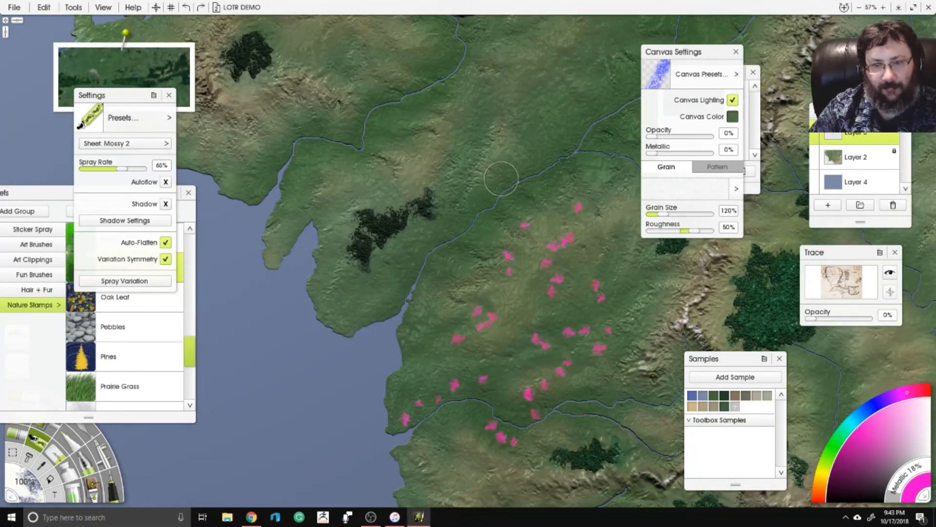
# Spray pink patches on the forked peninsula, beside its dark forest and across the plains to its northeast.
pyautogui.moveTo(489, 174); pyautogui.dragTo(487, 303)
pyautogui.moveTo(329, 303)
pyautogui.mouseDown()
pyautogui.moveTo(300, 322)
pyautogui.moveTo(313, 289)
pyautogui.moveTo(326, 289)
pyautogui.moveTo(373, 338)
pyautogui.moveTo(364, 311)
pyautogui.moveTo(366, 337)
pyautogui.moveTo(395, 341)
pyautogui.mouseUp()
pyautogui.moveTo(415, 248); pyautogui.dragTo(433, 246)
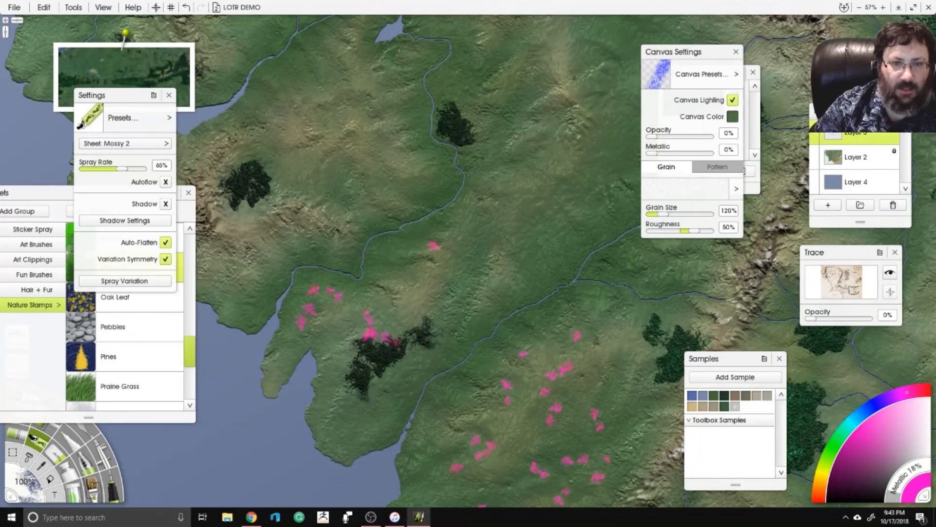
pyautogui.click(528, 251)
pyautogui.moveTo(531, 228); pyautogui.dragTo(526, 212)
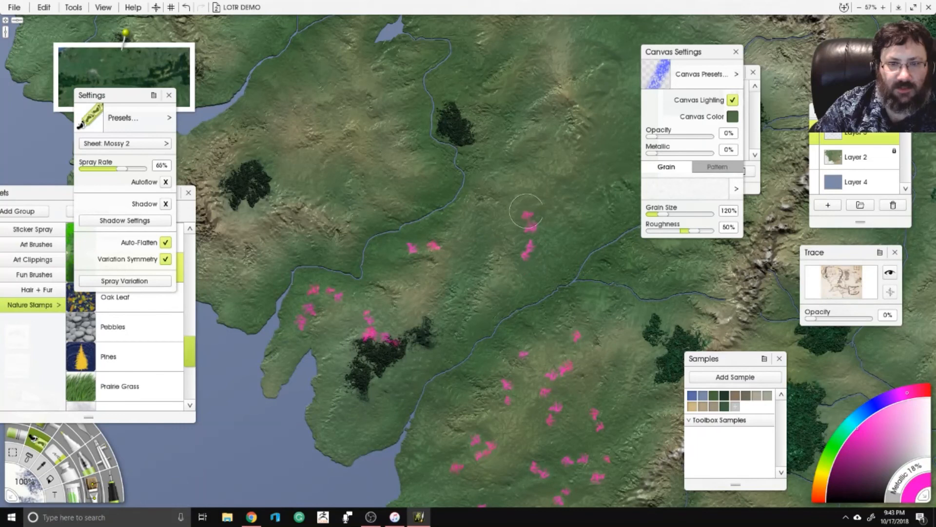
pyautogui.click(540, 208)
# Spray pink patches on the hills south of the small lake, along the riverside forest's edge and on the hills to the east.
pyautogui.moveTo(465, 69); pyautogui.dragTo(455, 256)
pyautogui.moveTo(338, 293)
pyautogui.mouseDown()
pyautogui.moveTo(336, 317)
pyautogui.moveTo(355, 350)
pyautogui.moveTo(378, 347)
pyautogui.mouseUp()
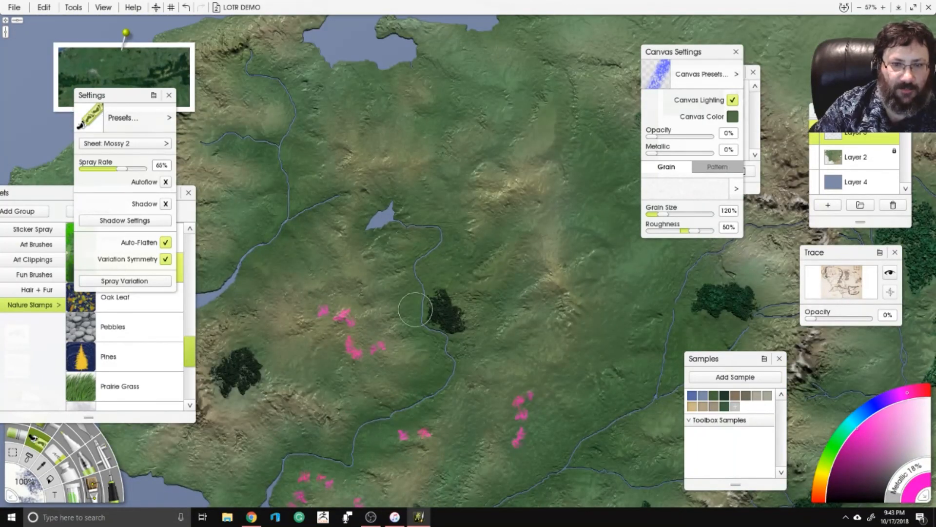
pyautogui.click(441, 292)
pyautogui.moveTo(442, 290); pyautogui.dragTo(458, 267)
pyautogui.moveTo(531, 276); pyautogui.dragTo(533, 294)
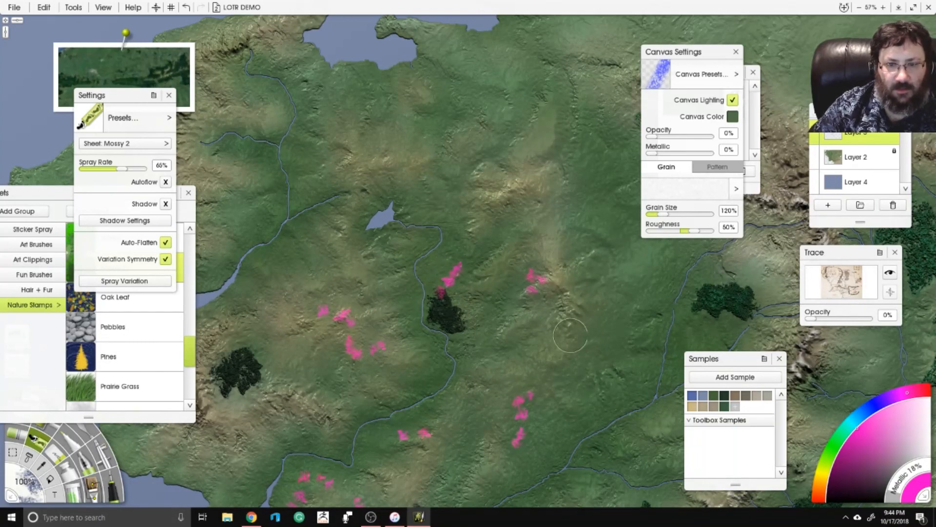
pyautogui.click(576, 346)
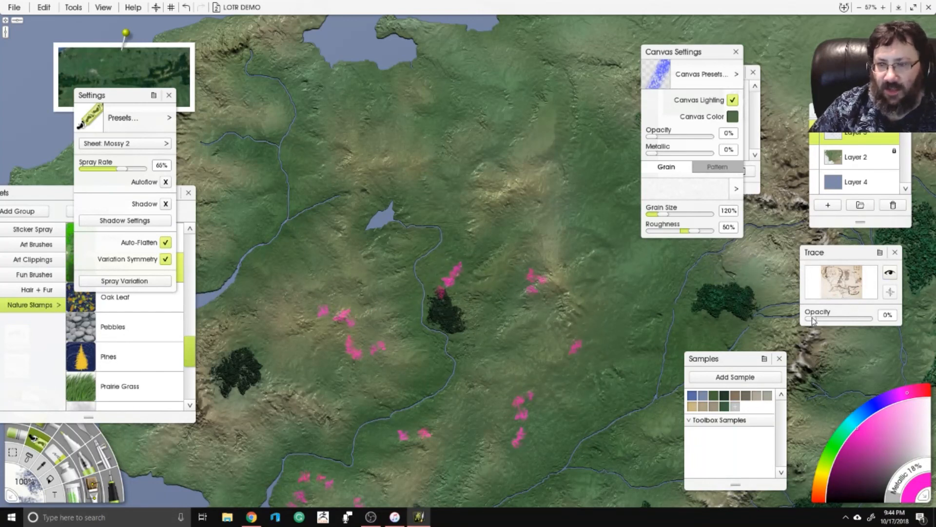
# Raise the trace image's opacity to 66% and spray pink patches on Eriador's central hills and the northwestern coastal mountains.
pyautogui.moveTo(812, 319)
pyautogui.mouseDown()
pyautogui.moveTo(873, 319)
pyautogui.moveTo(811, 319)
pyautogui.moveTo(849, 319)
pyautogui.mouseUp()
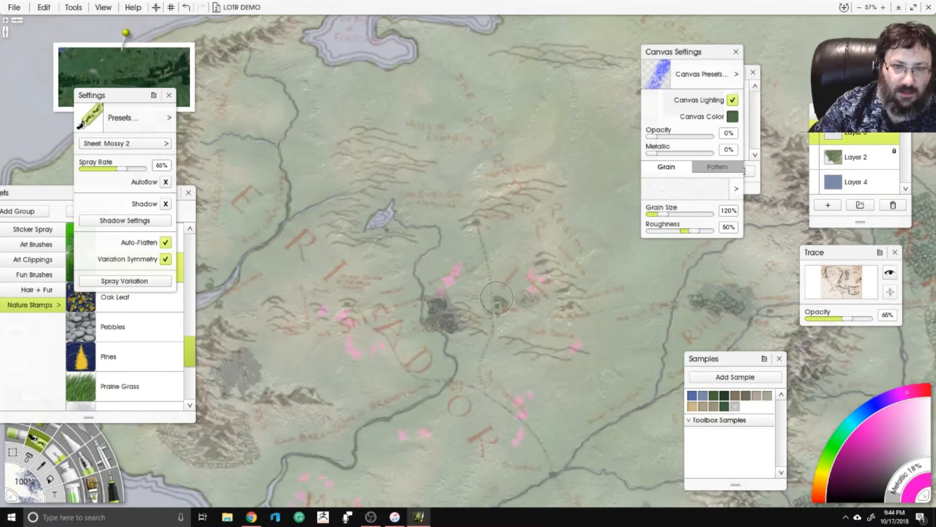
pyautogui.click(482, 225)
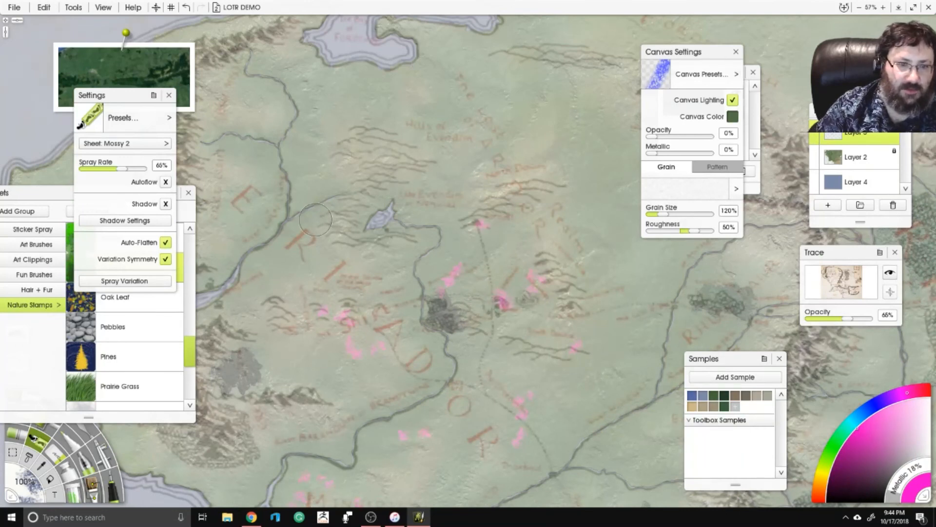
pyautogui.moveTo(310, 263); pyautogui.dragTo(460, 237)
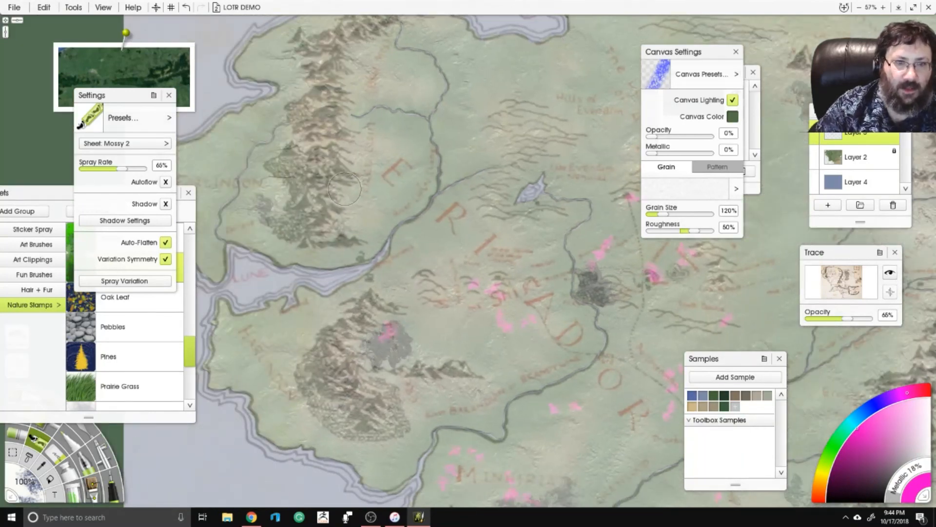
pyautogui.moveTo(347, 190); pyautogui.dragTo(394, 234)
pyautogui.click(308, 254)
pyautogui.moveTo(321, 268)
pyautogui.mouseDown()
pyautogui.moveTo(336, 277)
pyautogui.moveTo(340, 240)
pyautogui.mouseUp()
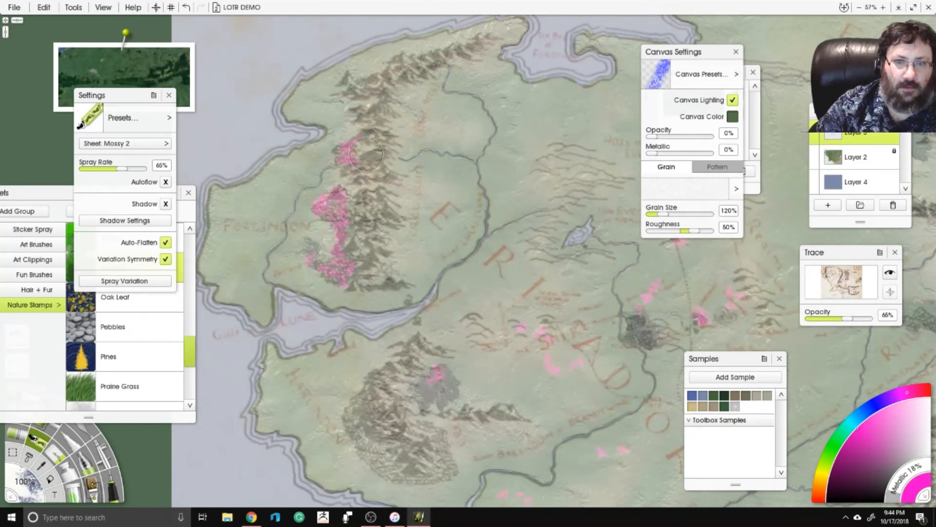
# Set the trace opacity to 49% and spray pink foliage across Mirkwood's central gap and along its western and southern edges.
pyautogui.moveTo(366, 154); pyautogui.dragTo(155, 132)
pyautogui.moveTo(550, 246); pyautogui.dragTo(353, 238)
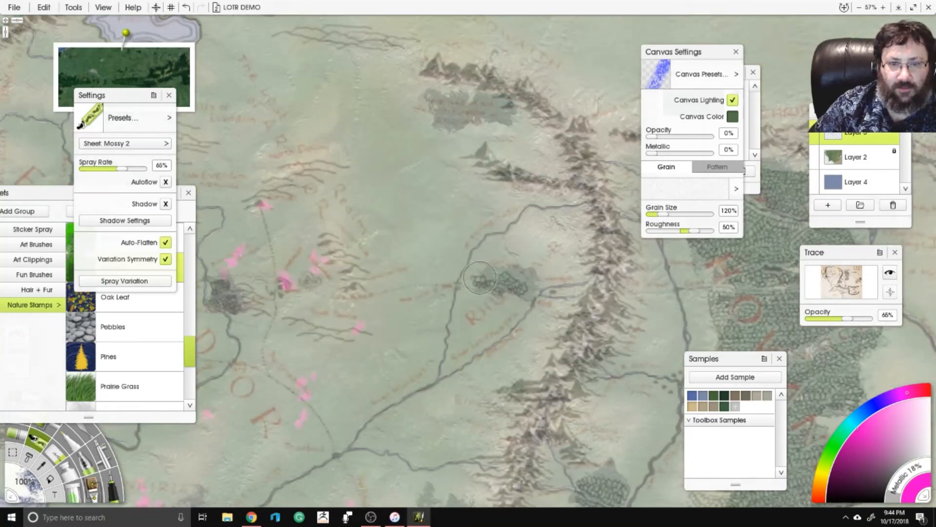
pyautogui.moveTo(459, 205); pyautogui.dragTo(394, 296)
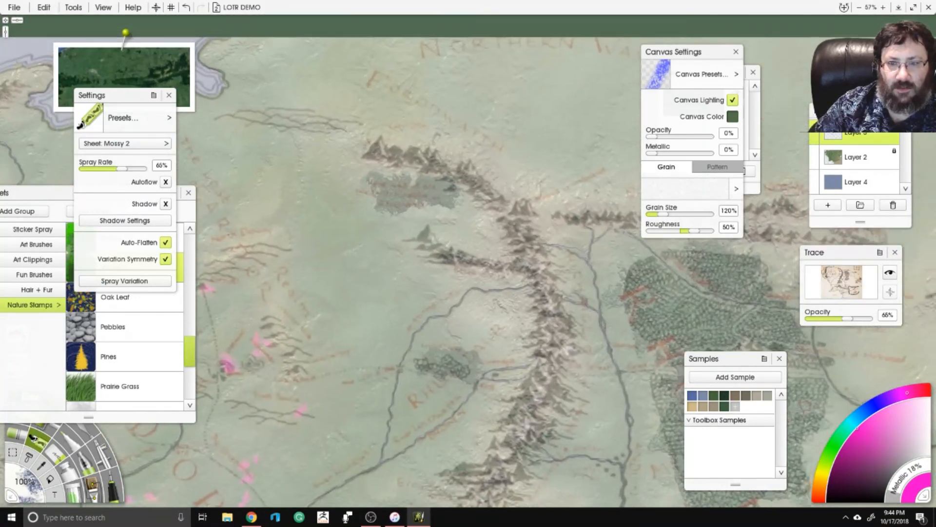
pyautogui.moveTo(656, 406); pyautogui.dragTo(385, 271)
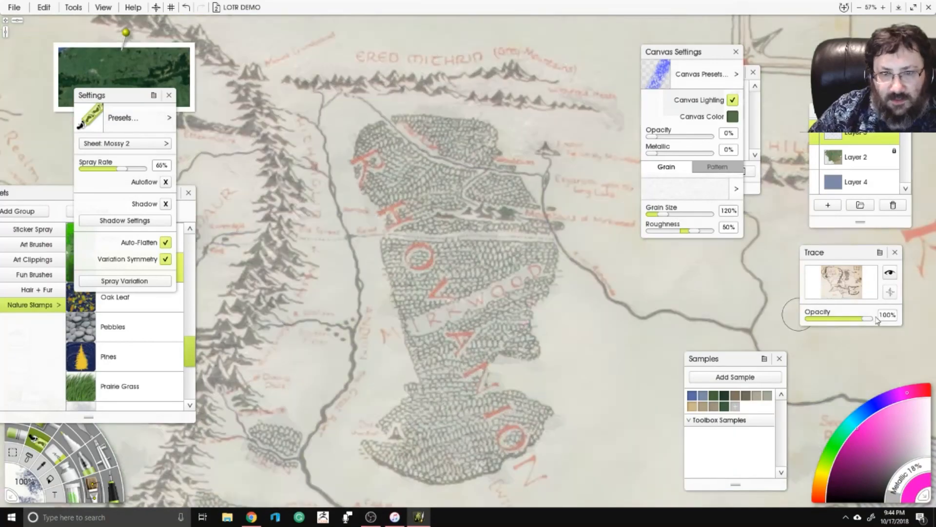
pyautogui.moveTo(851, 318)
pyautogui.mouseDown()
pyautogui.moveTo(873, 318)
pyautogui.moveTo(810, 320)
pyautogui.moveTo(831, 323)
pyautogui.mouseUp()
pyautogui.click(457, 221)
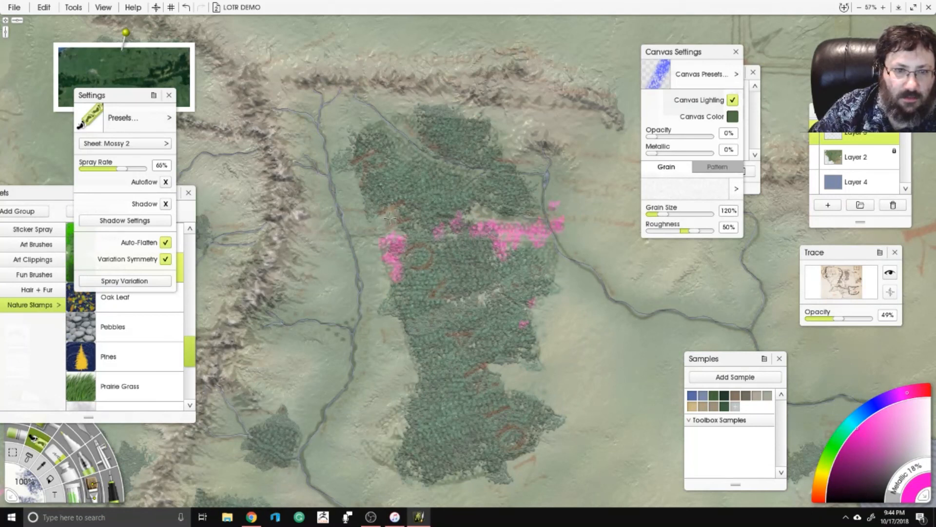
pyautogui.click(407, 388)
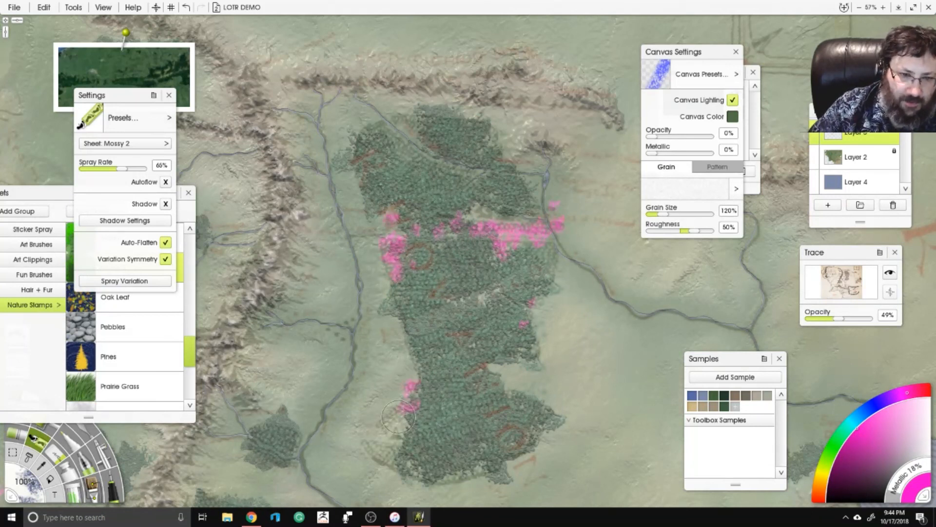
pyautogui.click(384, 421)
pyautogui.moveTo(414, 427); pyautogui.dragTo(385, 443)
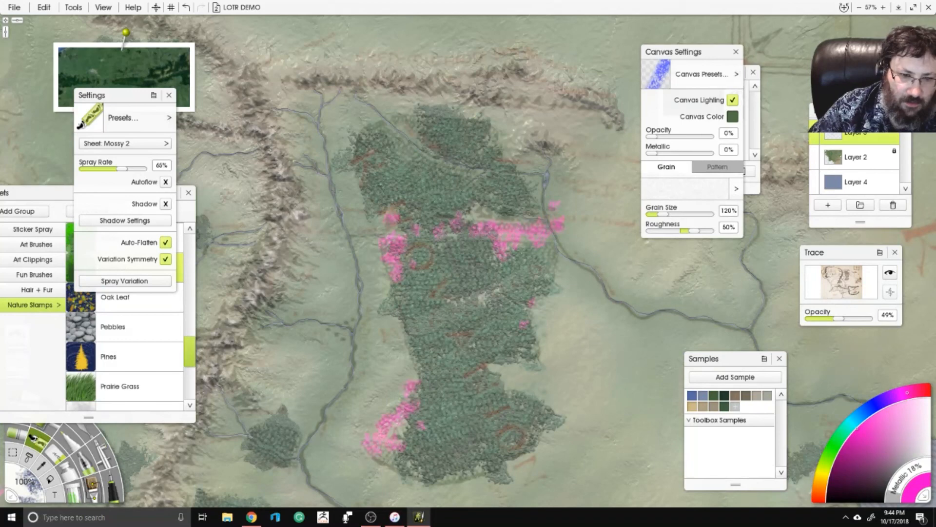
pyautogui.moveTo(446, 480); pyautogui.dragTo(478, 467)
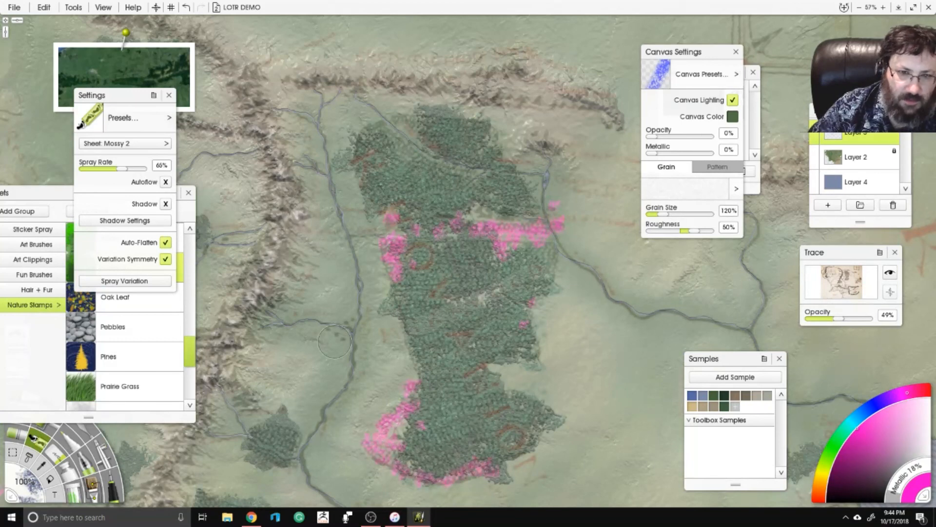
# Spray pink on the small forest west of Mirkwood, densely around the Sea of Rhûn's northeastern shore, and in patches northwest of it.
pyautogui.moveTo(255, 451); pyautogui.dragTo(303, 363)
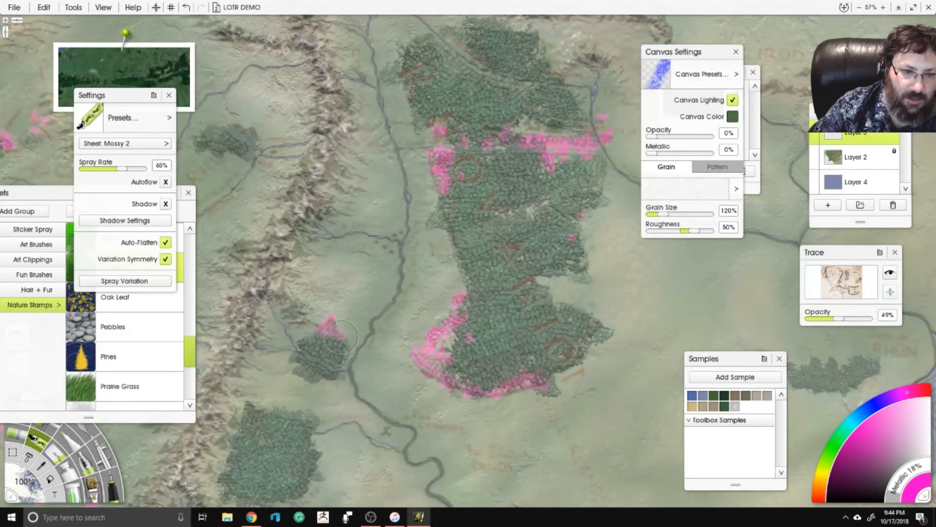
pyautogui.moveTo(425, 445); pyautogui.dragTo(318, 182)
pyautogui.moveTo(361, 294); pyautogui.dragTo(419, 270)
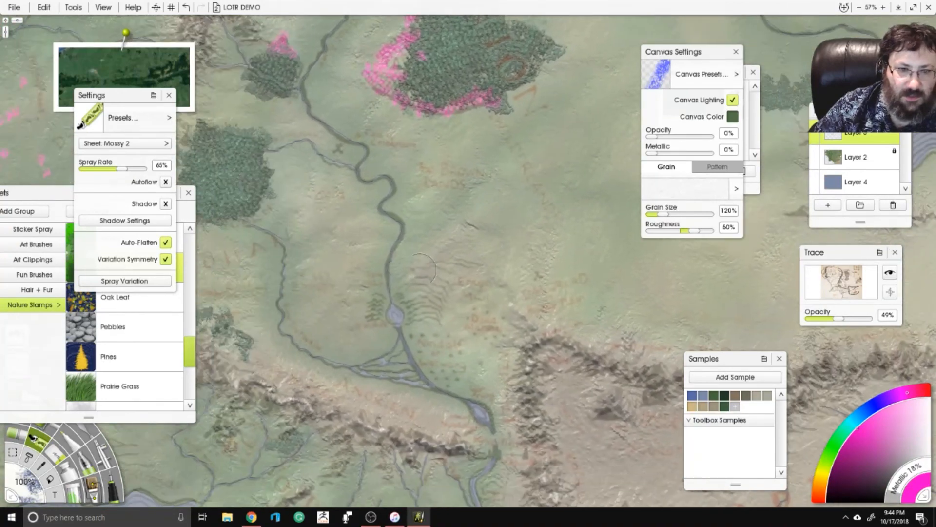
pyautogui.moveTo(609, 122); pyautogui.dragTo(383, 276)
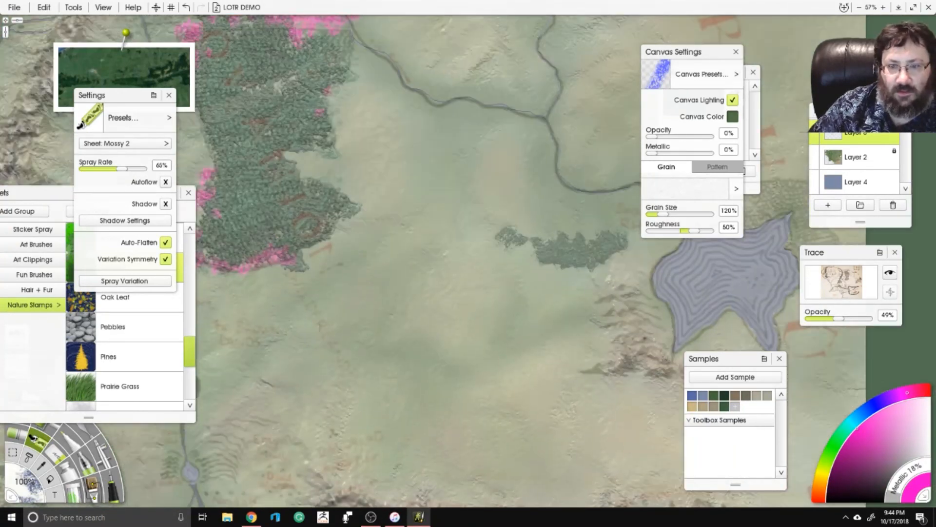
pyautogui.moveTo(712, 172); pyautogui.dragTo(463, 277)
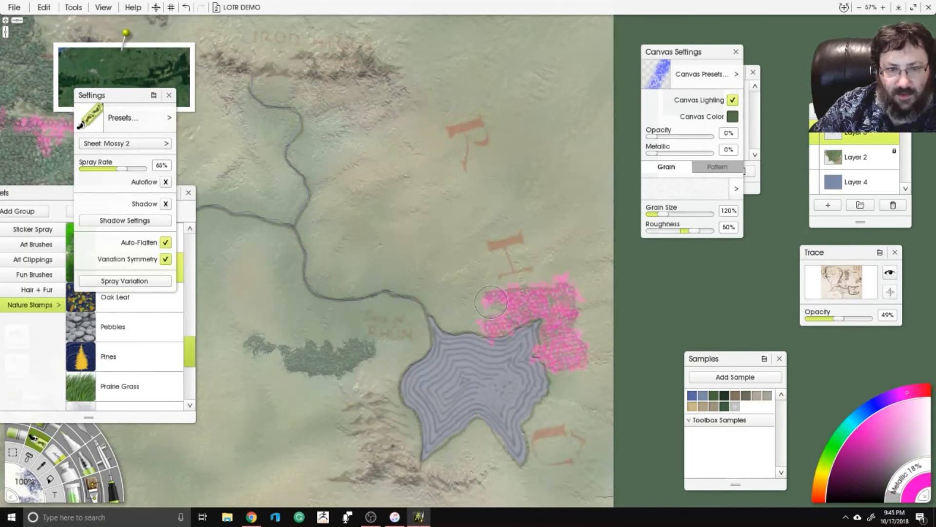
pyautogui.moveTo(437, 235)
pyautogui.mouseDown()
pyautogui.moveTo(463, 209)
pyautogui.moveTo(429, 227)
pyautogui.mouseUp()
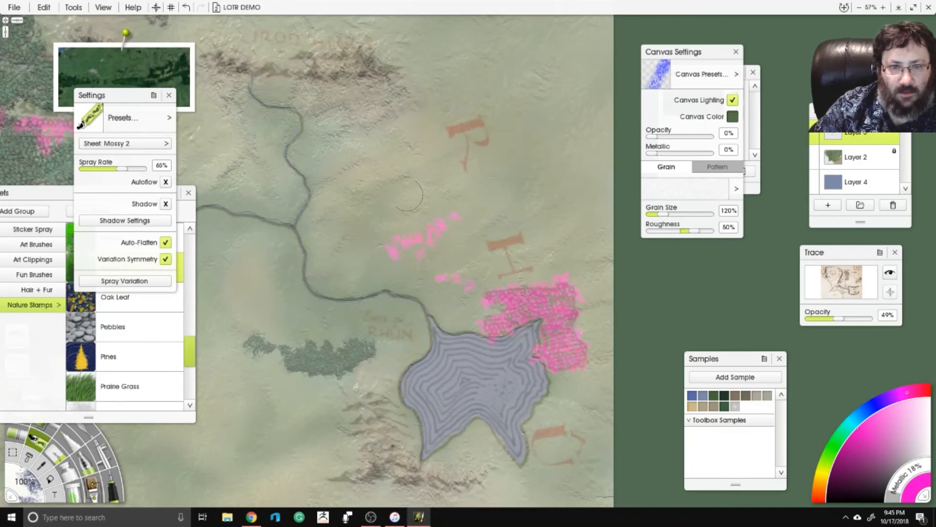
pyautogui.moveTo(404, 194); pyautogui.dragTo(444, 287)
# Scatter small pink dabs over the marshland between the branching river and Mordor's northwestern mountain corner.
pyautogui.moveTo(394, 237); pyautogui.dragTo(567, 99)
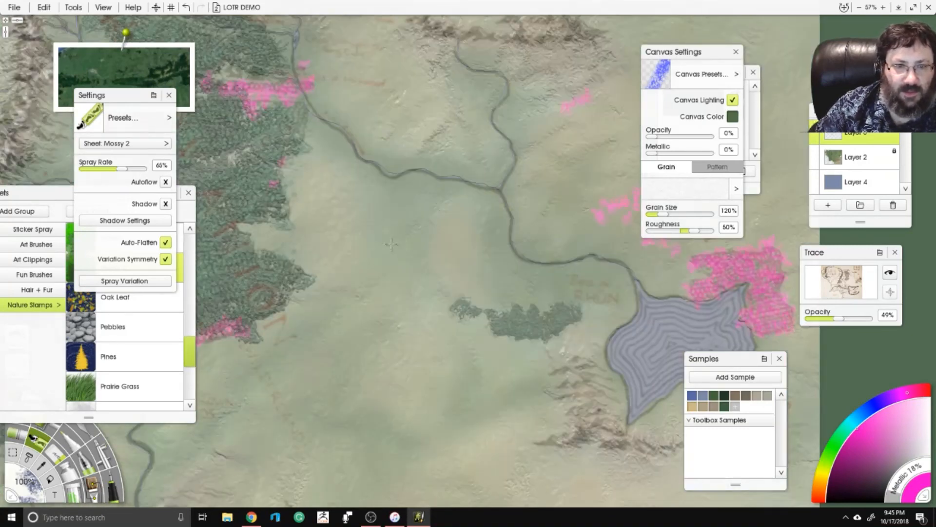
pyautogui.moveTo(395, 141); pyautogui.dragTo(513, 95)
pyautogui.moveTo(414, 495)
pyautogui.mouseDown()
pyautogui.moveTo(424, 273)
pyautogui.moveTo(472, 232)
pyautogui.mouseUp()
pyautogui.click(373, 256)
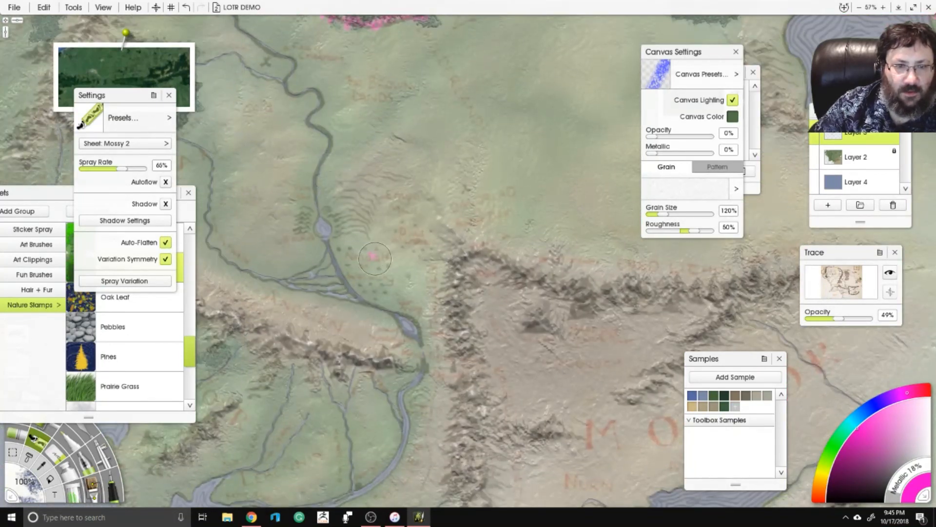
pyautogui.click(389, 289)
pyautogui.click(414, 259)
pyautogui.click(365, 285)
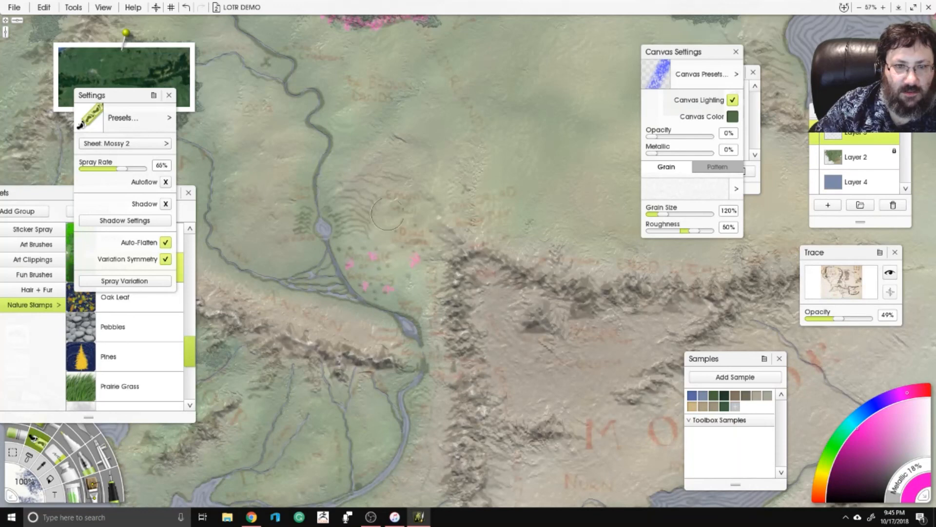
pyautogui.moveTo(421, 365); pyautogui.dragTo(442, 229)
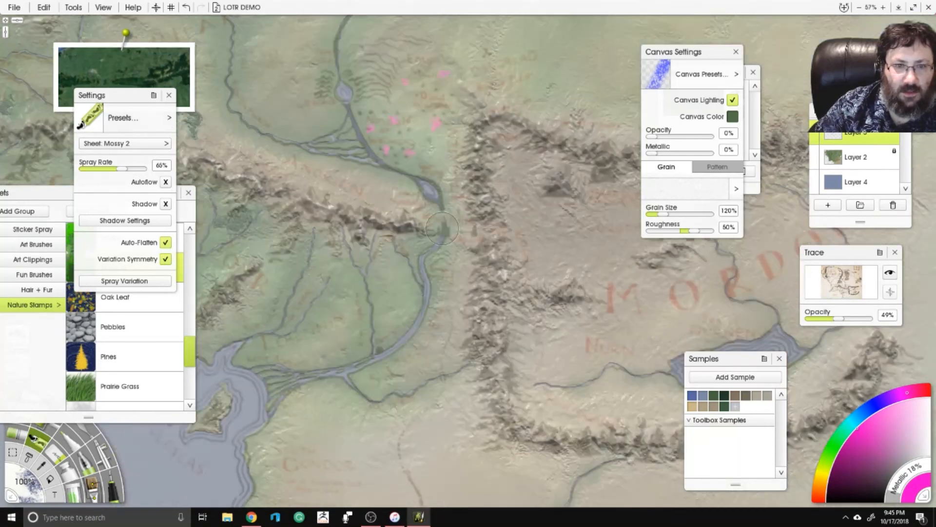
pyautogui.click(404, 109)
pyautogui.click(442, 157)
# Spray pink patches beside the tributary south of the great river and around the coastal hills northwest of its delta.
pyautogui.moveTo(373, 371); pyautogui.dragTo(406, 305)
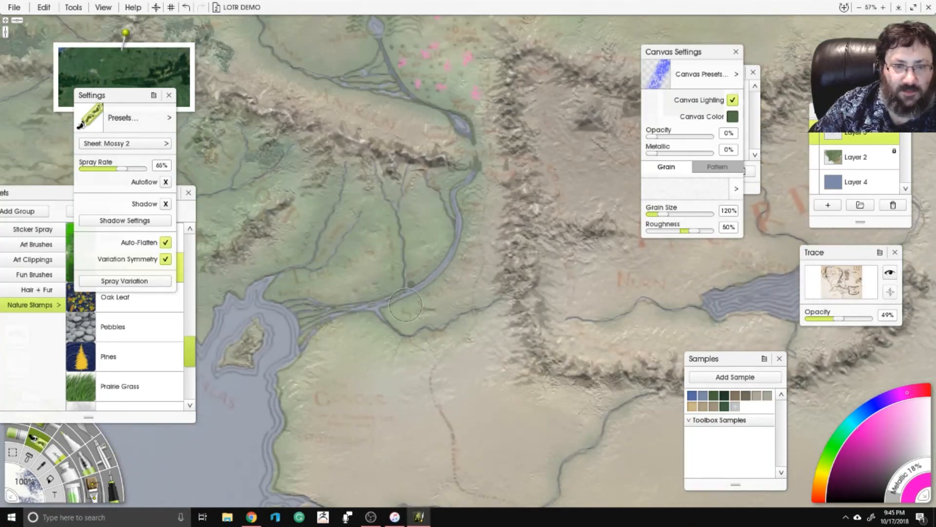
pyautogui.moveTo(236, 158); pyautogui.dragTo(364, 224)
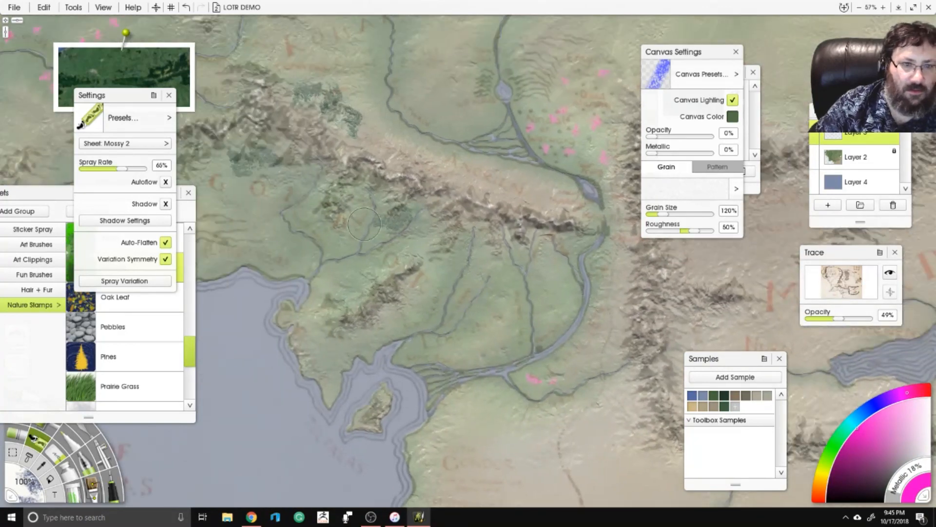
pyautogui.moveTo(326, 317); pyautogui.dragTo(330, 348)
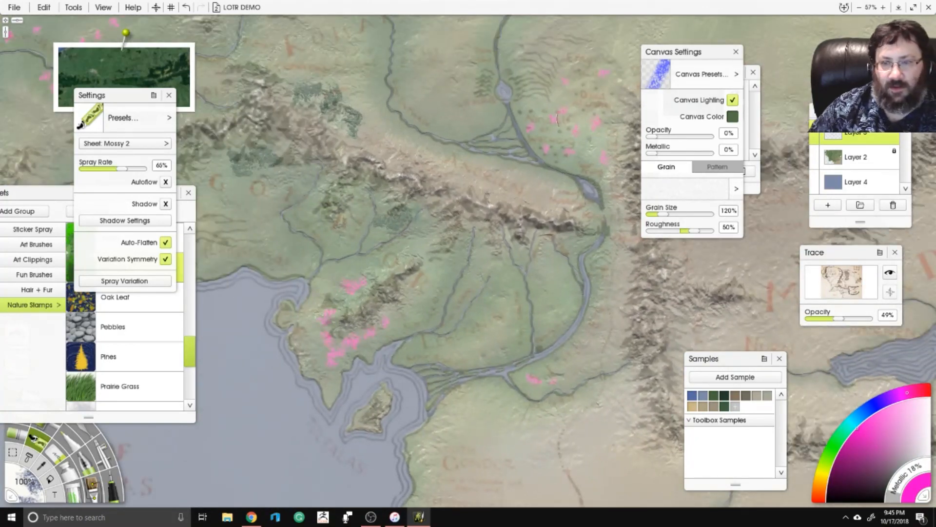
# Set the trace opacity to 0% and spray pink patches over the plains and foothills west of the long central mountain range.
pyautogui.moveTo(838, 317); pyautogui.dragTo(808, 317)
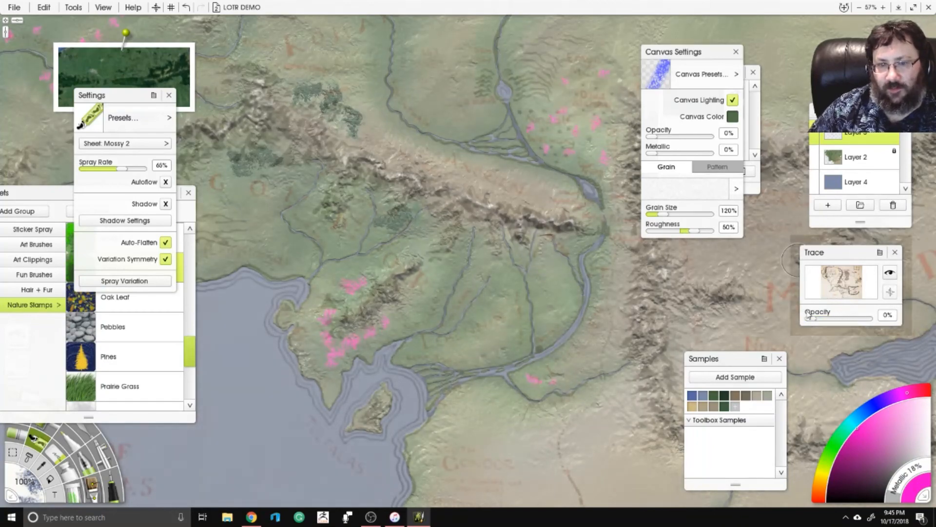
pyautogui.scroll(-10, 477, 272)
pyautogui.scroll(10, 447, 157)
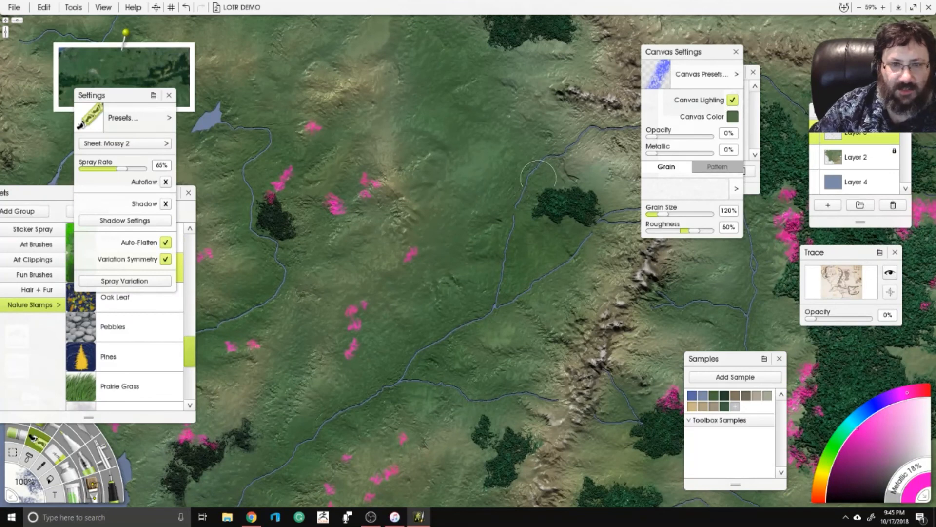
pyautogui.moveTo(438, 221)
pyautogui.mouseDown()
pyautogui.moveTo(424, 236)
pyautogui.moveTo(436, 247)
pyautogui.moveTo(443, 216)
pyautogui.moveTo(490, 155)
pyautogui.moveTo(455, 122)
pyautogui.moveTo(429, 120)
pyautogui.moveTo(445, 127)
pyautogui.moveTo(472, 99)
pyautogui.moveTo(505, 99)
pyautogui.mouseUp()
pyautogui.moveTo(607, 85); pyautogui.dragTo(614, 69)
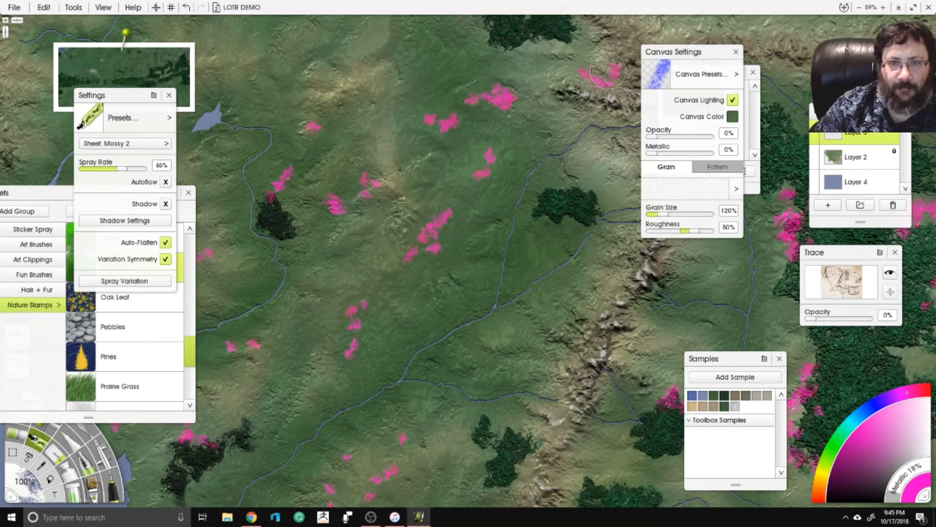
pyautogui.moveTo(588, 186); pyautogui.dragTo(529, 167)
pyautogui.moveTo(590, 120)
pyautogui.mouseDown()
pyautogui.moveTo(561, 136)
pyautogui.moveTo(587, 143)
pyautogui.moveTo(580, 158)
pyautogui.moveTo(589, 173)
pyautogui.moveTo(591, 160)
pyautogui.moveTo(578, 204)
pyautogui.mouseUp()
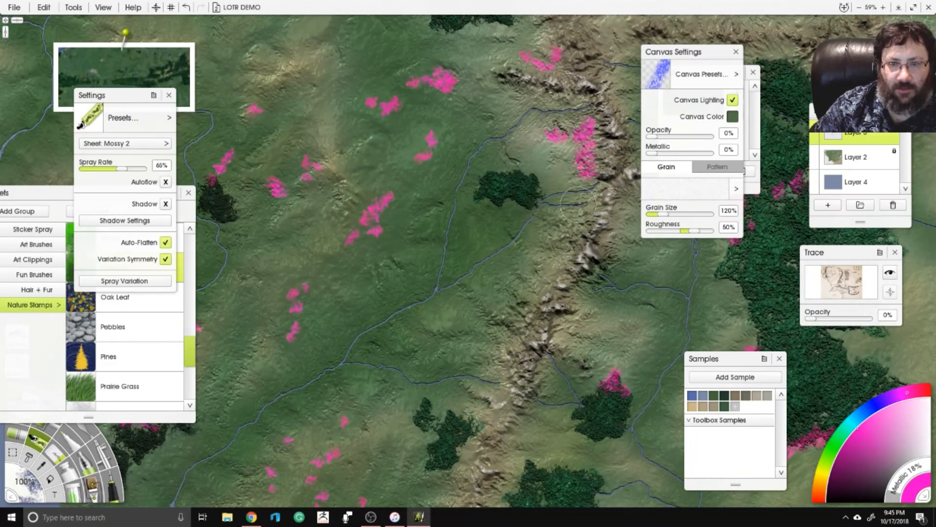
pyautogui.moveTo(558, 253); pyautogui.dragTo(529, 272)
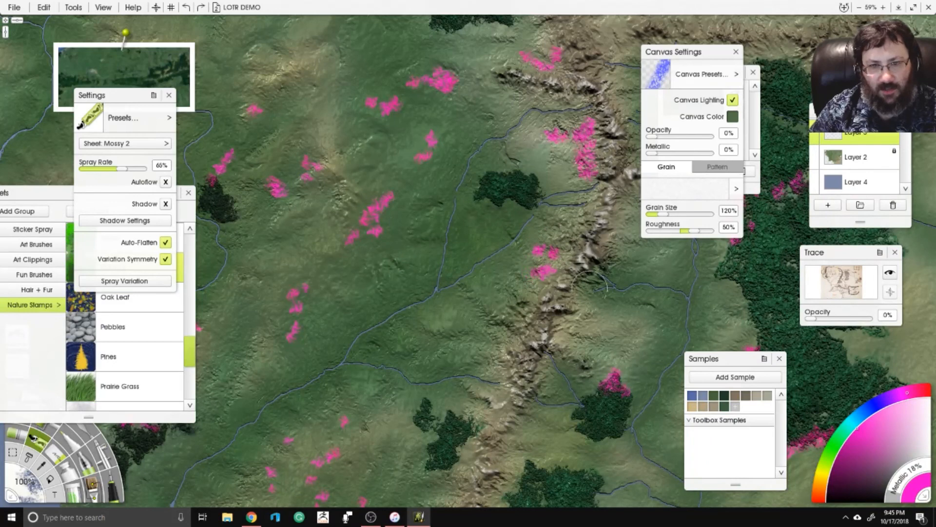
# Undo the last spray, then spray a curved pink band along the central range's western foothills and patches toward the nearby river.
pyautogui.hotkey('ctrl', 'z')
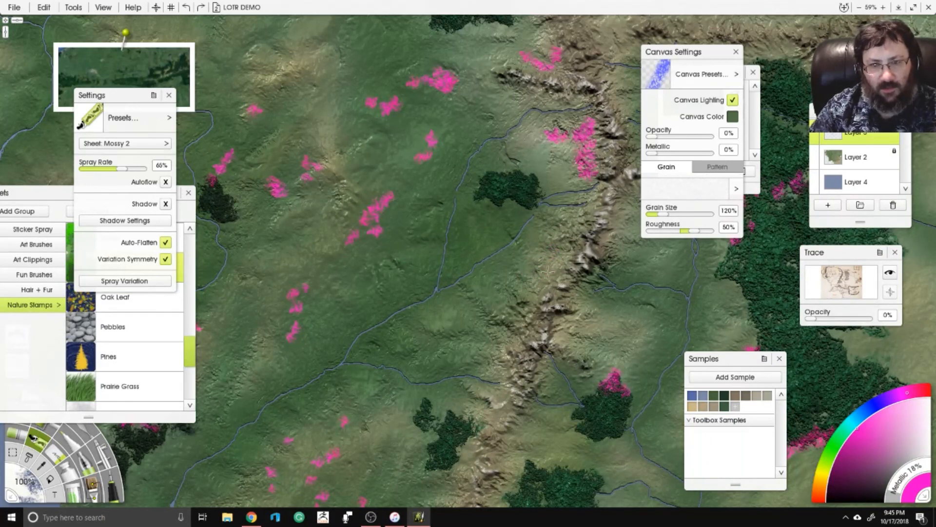
pyautogui.moveTo(532, 271)
pyautogui.mouseDown()
pyautogui.moveTo(540, 310)
pyautogui.moveTo(521, 333)
pyautogui.moveTo(444, 331)
pyautogui.moveTo(478, 334)
pyautogui.moveTo(493, 357)
pyautogui.mouseUp()
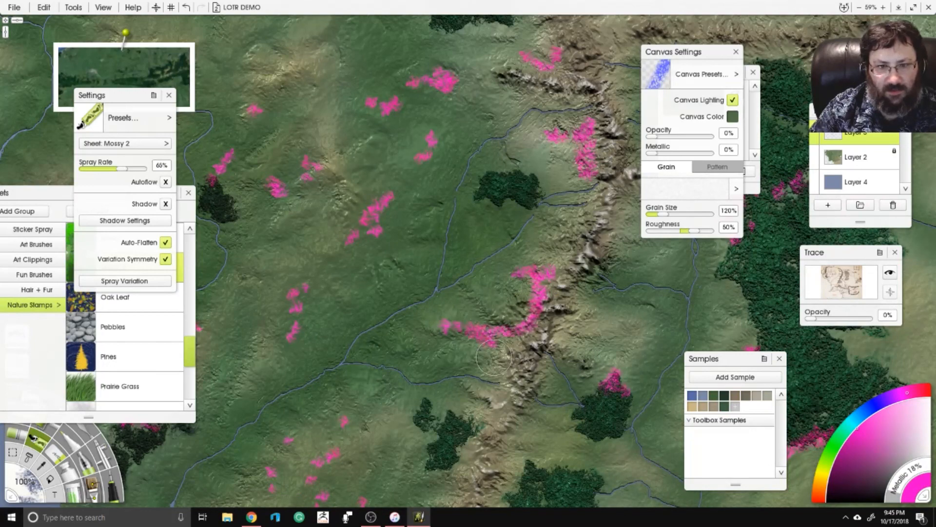
pyautogui.moveTo(470, 279); pyautogui.dragTo(527, 100)
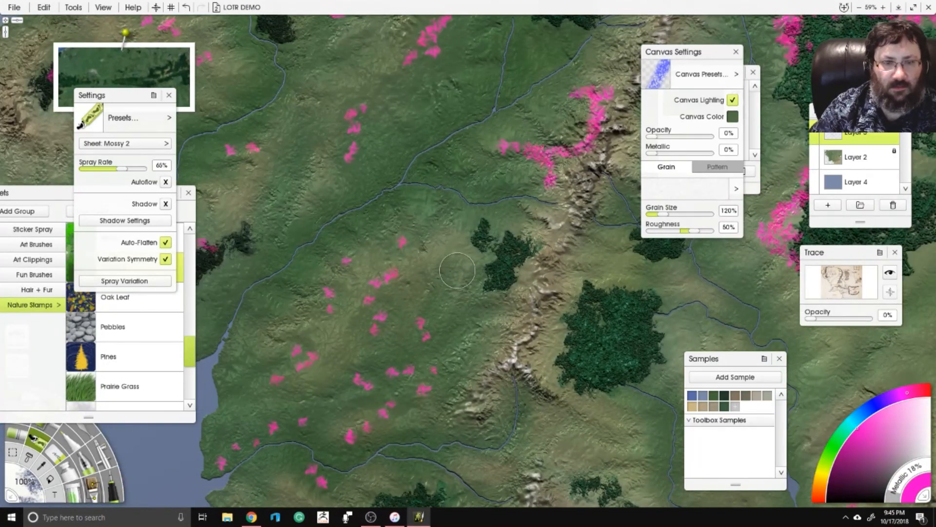
pyautogui.moveTo(451, 165)
pyautogui.mouseDown()
pyautogui.moveTo(483, 153)
pyautogui.moveTo(464, 112)
pyautogui.moveTo(484, 100)
pyautogui.mouseUp()
# Spray a small pink patch on the northwestern plain just south of the northern coastal inlet.
pyautogui.moveTo(335, 186)
pyautogui.mouseDown()
pyautogui.moveTo(393, 234)
pyautogui.moveTo(456, 229)
pyautogui.moveTo(485, 262)
pyautogui.moveTo(436, 275)
pyautogui.moveTo(361, 405)
pyautogui.moveTo(358, 373)
pyautogui.moveTo(422, 321)
pyautogui.mouseUp()
pyautogui.moveTo(300, 171)
pyautogui.mouseDown()
pyautogui.moveTo(409, 282)
pyautogui.moveTo(441, 291)
pyautogui.moveTo(478, 277)
pyautogui.moveTo(450, 273)
pyautogui.mouseUp()
pyautogui.moveTo(359, 174); pyautogui.dragTo(446, 278)
pyautogui.moveTo(443, 268)
pyautogui.mouseDown()
pyautogui.moveTo(464, 285)
pyautogui.moveTo(480, 273)
pyautogui.moveTo(493, 285)
pyautogui.mouseUp()
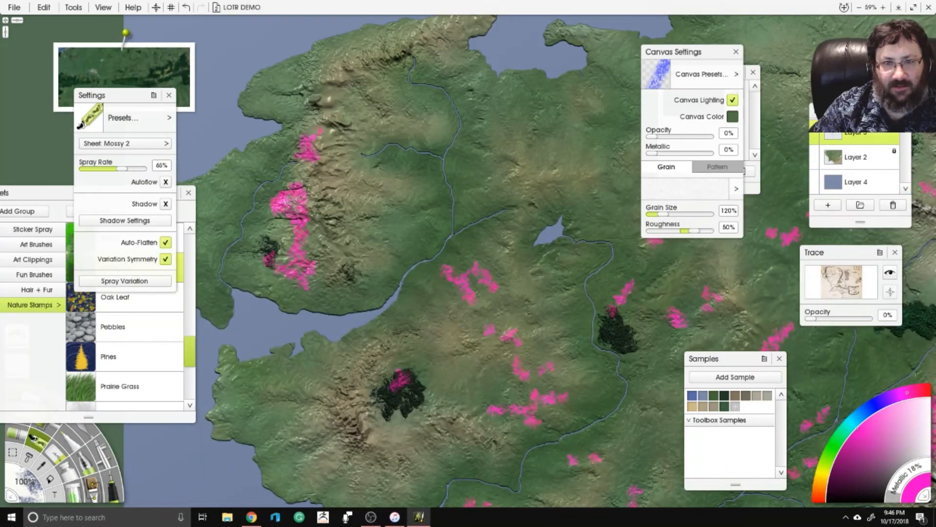
pyautogui.moveTo(445, 254); pyautogui.dragTo(415, 340)
pyautogui.moveTo(470, 204)
pyautogui.mouseDown()
pyautogui.moveTo(487, 176)
pyautogui.moveTo(469, 191)
pyautogui.moveTo(490, 175)
pyautogui.mouseUp()
# Scatter small pink dabs over the plain southeast of Mirkwood.
pyautogui.scroll(-5, 490, 175)
pyautogui.moveTo(634, 381)
pyautogui.mouseDown()
pyautogui.moveTo(524, 246)
pyautogui.moveTo(502, 251)
pyautogui.moveTo(481, 208)
pyautogui.mouseUp()
pyautogui.scroll(4, 502, 251)
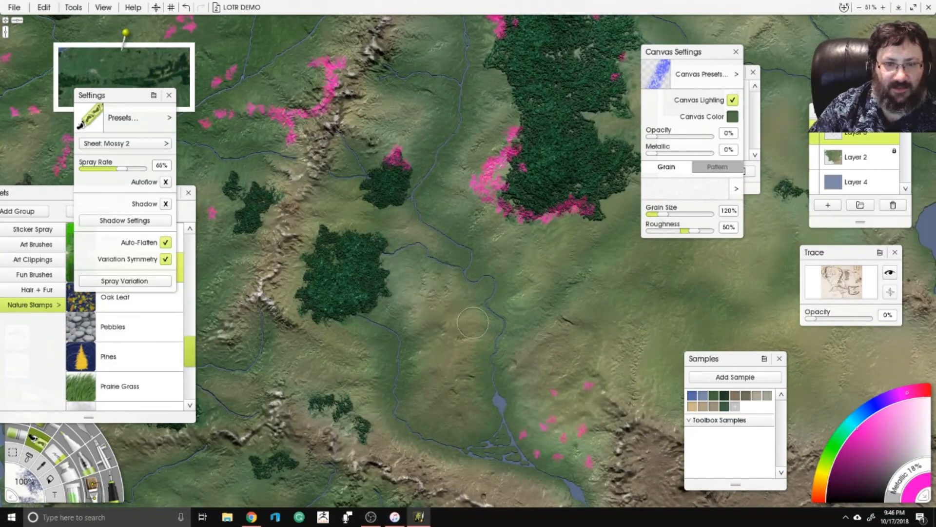
pyautogui.click(603, 253)
pyautogui.click(617, 238)
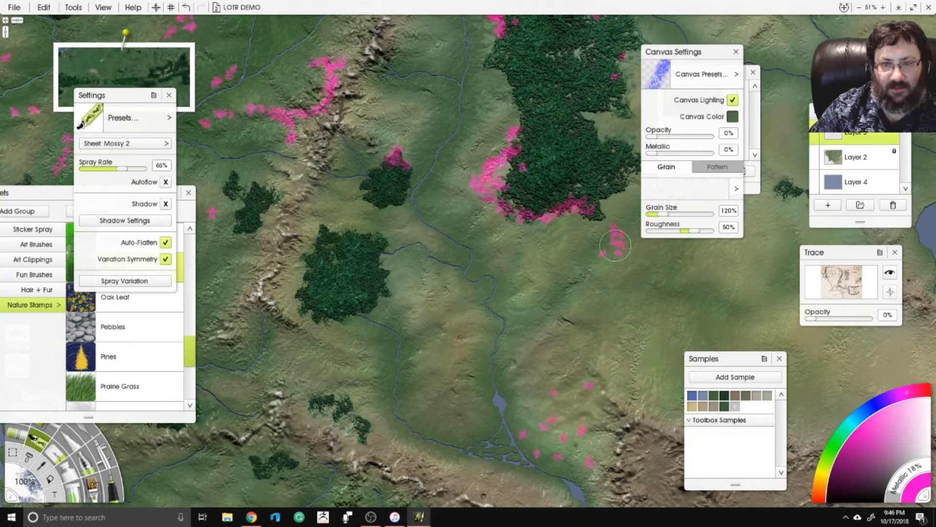
pyautogui.click(671, 274)
pyautogui.click(695, 271)
pyautogui.click(714, 272)
pyautogui.rightClick(730, 251)
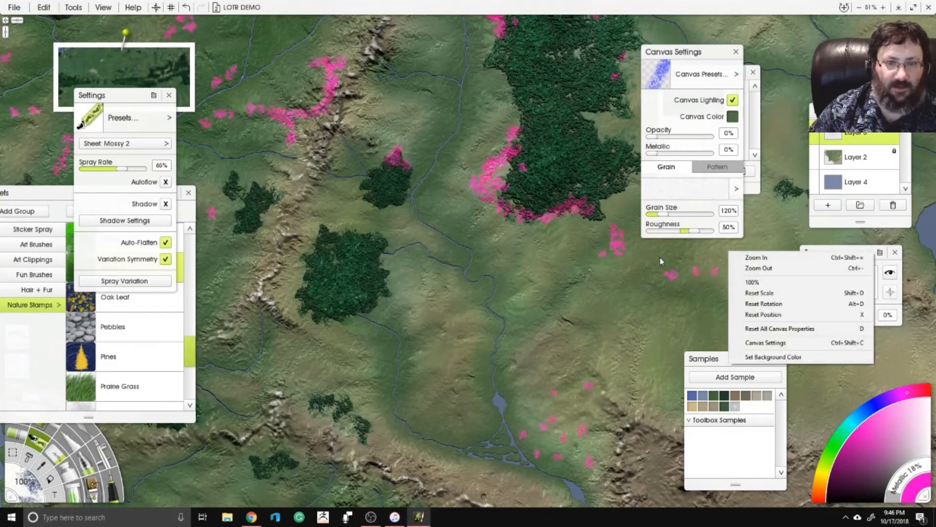
pyautogui.click(659, 256)
# Lock the transparency of the layer holding the pink foliage patches.
pyautogui.scroll(-6, 560, 403)
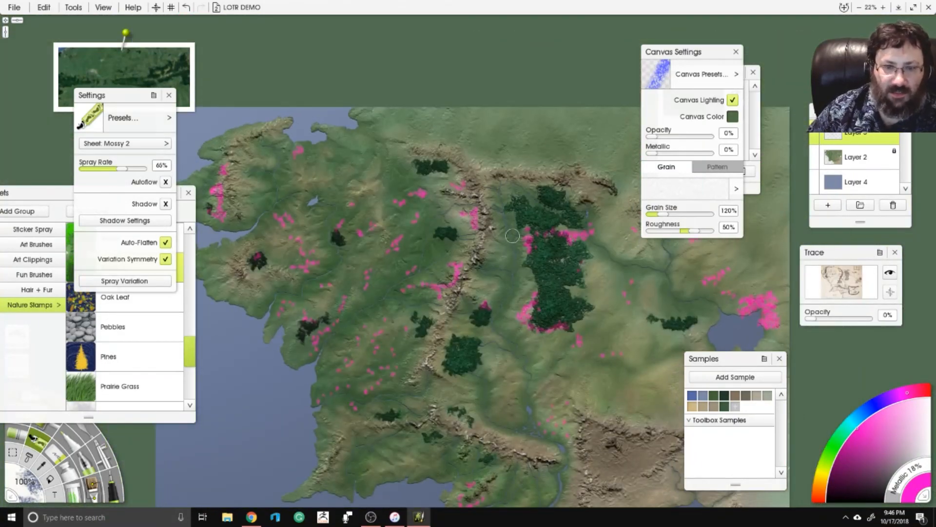
pyautogui.scroll(3, 513, 235)
pyautogui.moveTo(512, 236)
pyautogui.mouseDown()
pyautogui.moveTo(508, 158)
pyautogui.moveTo(518, 173)
pyautogui.mouseUp()
pyautogui.scroll(-2, 508, 161)
pyautogui.click(894, 126)
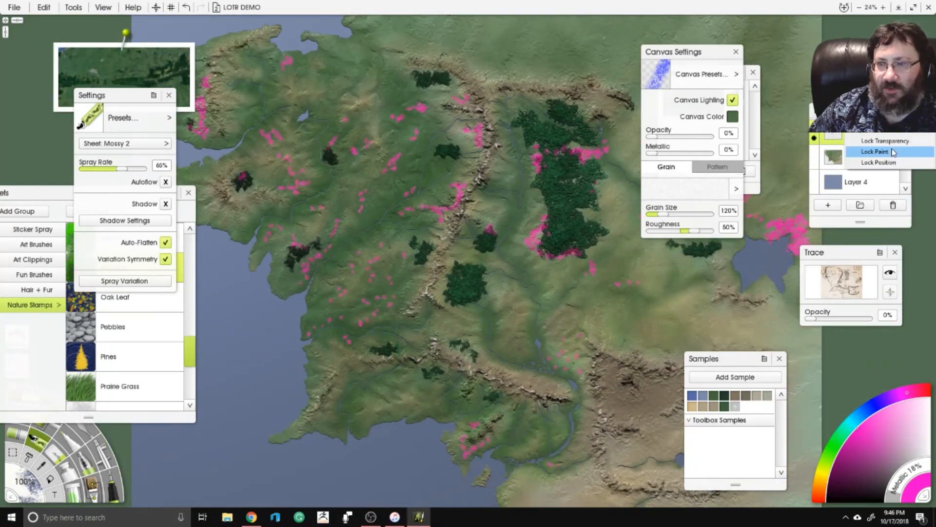
pyautogui.click(890, 151)
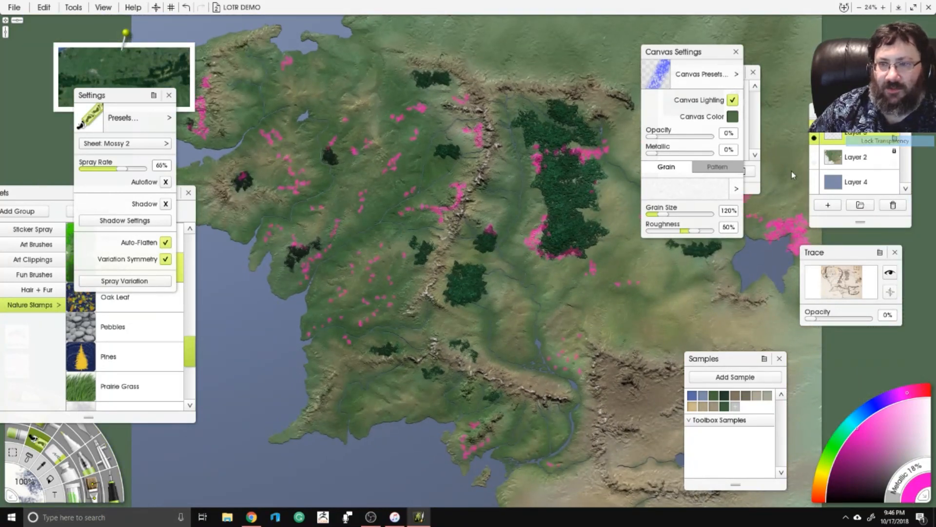
# Sample a dark green from the large square forest east of the central range as the paint color.
pyautogui.click(721, 407)
pyautogui.scroll(3, 476, 253)
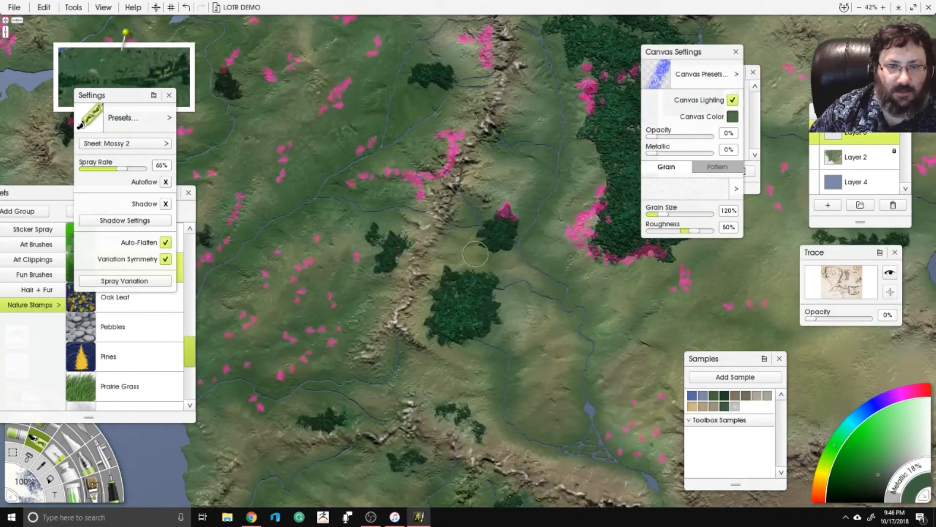
pyautogui.scroll(8, 477, 271)
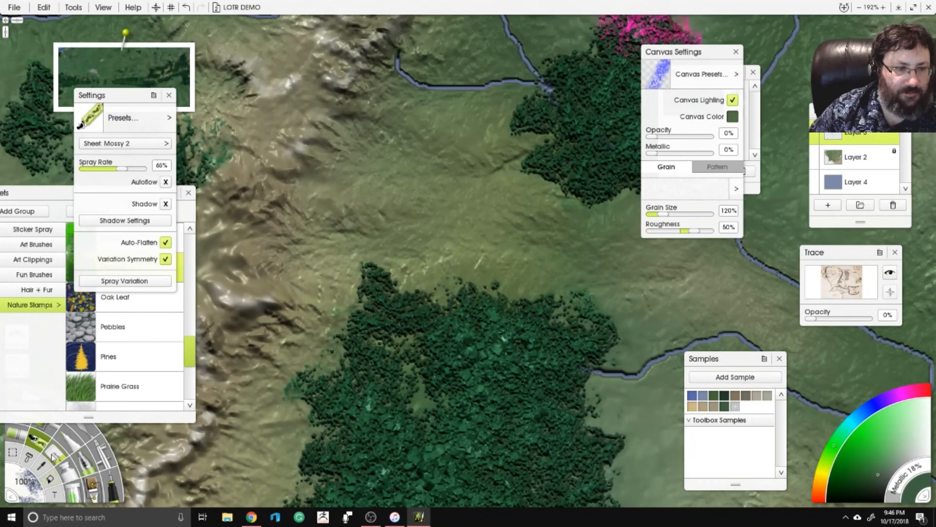
pyautogui.keyDown('alt'); pyautogui.click(465, 375); pyautogui.keyUp('alt')
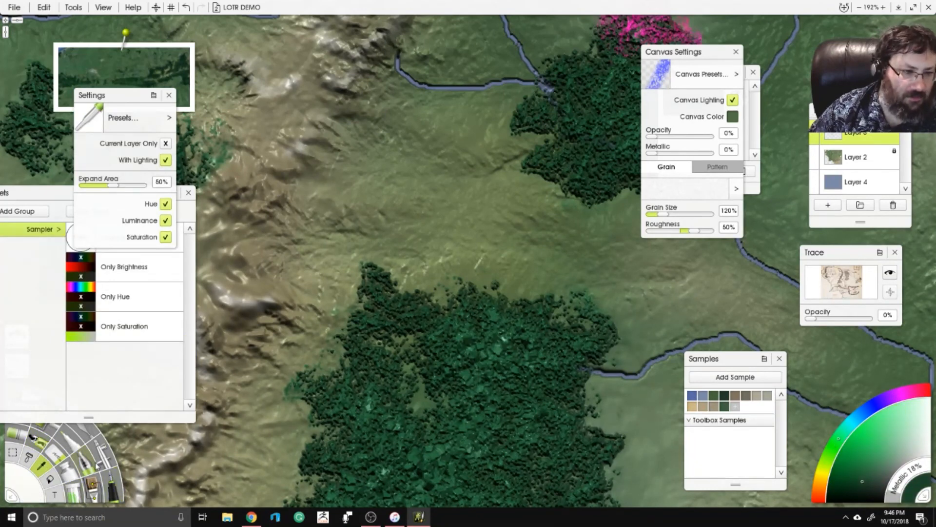
# Switch to the Glitter tool with pressure and glitter size at 100% and a tool size of 250%.
pyautogui.click(82, 495)
pyautogui.scroll(-8, 408, 356)
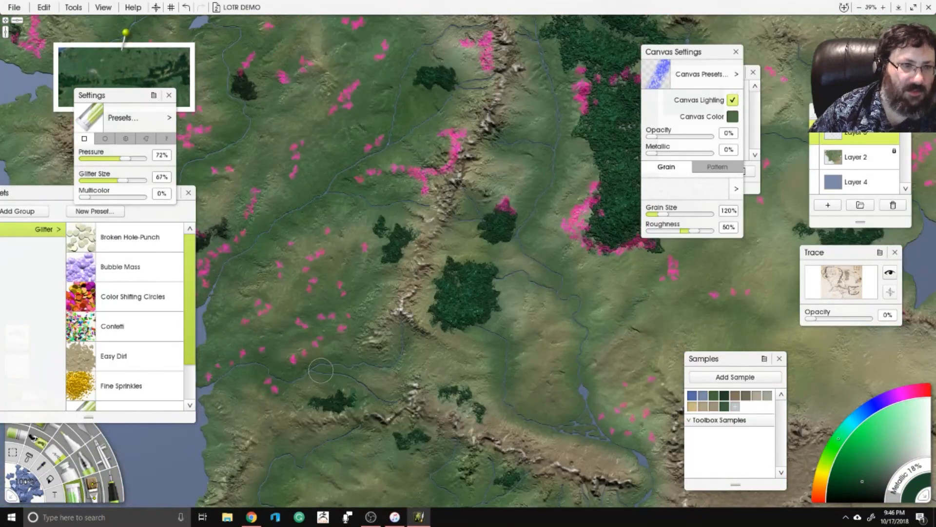
pyautogui.moveTo(126, 158); pyautogui.dragTo(147, 182)
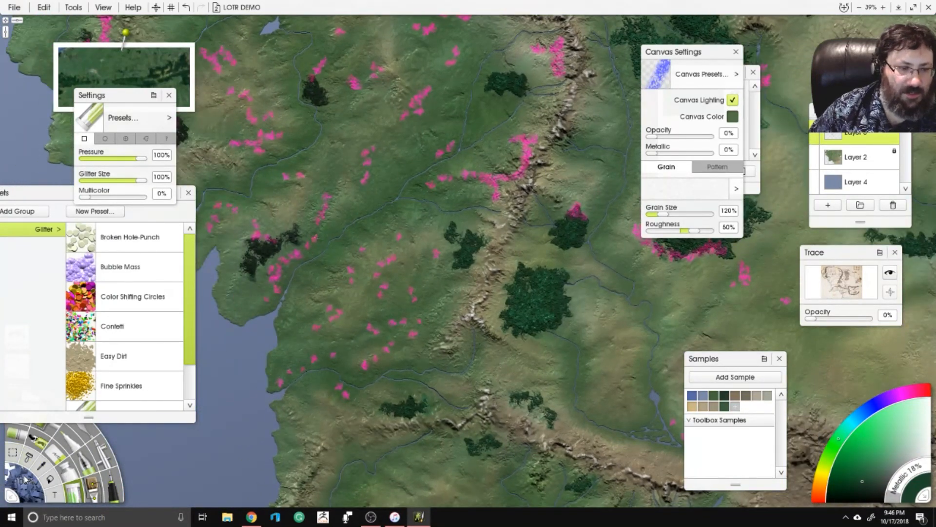
pyautogui.click(24, 480)
pyautogui.write('250')
pyautogui.press('Return')
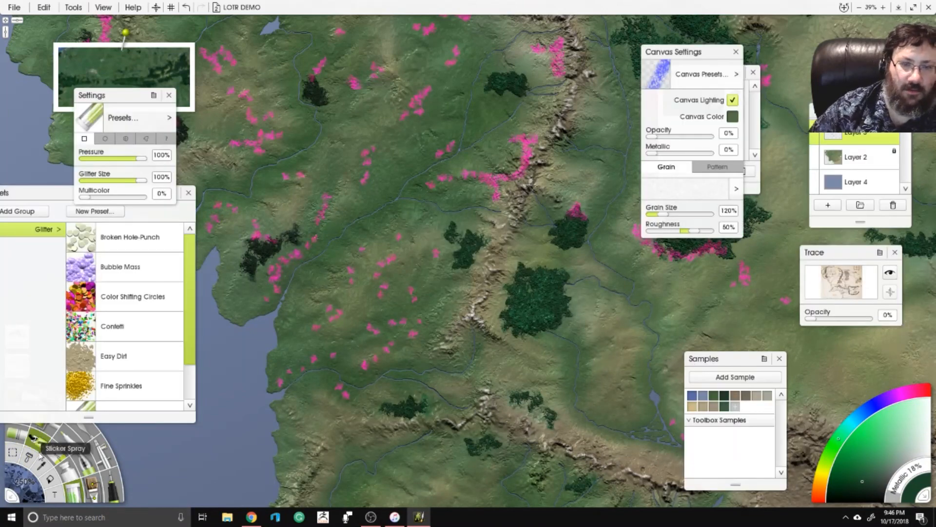
# Cover the curved pink foothill band and the patches by the nearby river with dark green glitter.
pyautogui.scroll(5, 478, 179)
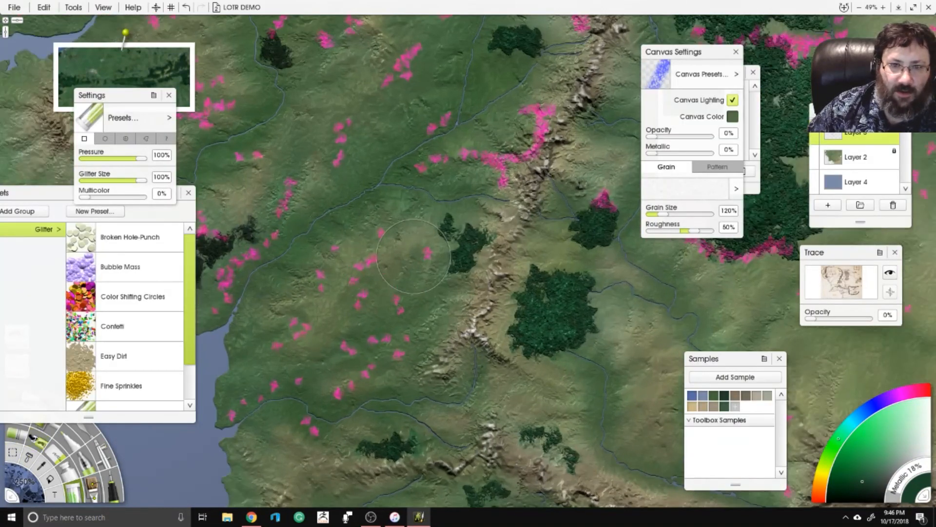
pyautogui.moveTo(478, 179)
pyautogui.mouseDown()
pyautogui.moveTo(496, 169)
pyautogui.moveTo(446, 158)
pyautogui.moveTo(537, 155)
pyautogui.moveTo(549, 112)
pyautogui.moveTo(526, 97)
pyautogui.moveTo(546, 130)
pyautogui.moveTo(478, 169)
pyautogui.moveTo(379, 175)
pyautogui.moveTo(389, 116)
pyautogui.moveTo(417, 107)
pyautogui.mouseUp()
pyautogui.click(324, 268)
pyautogui.click(314, 305)
pyautogui.click(388, 297)
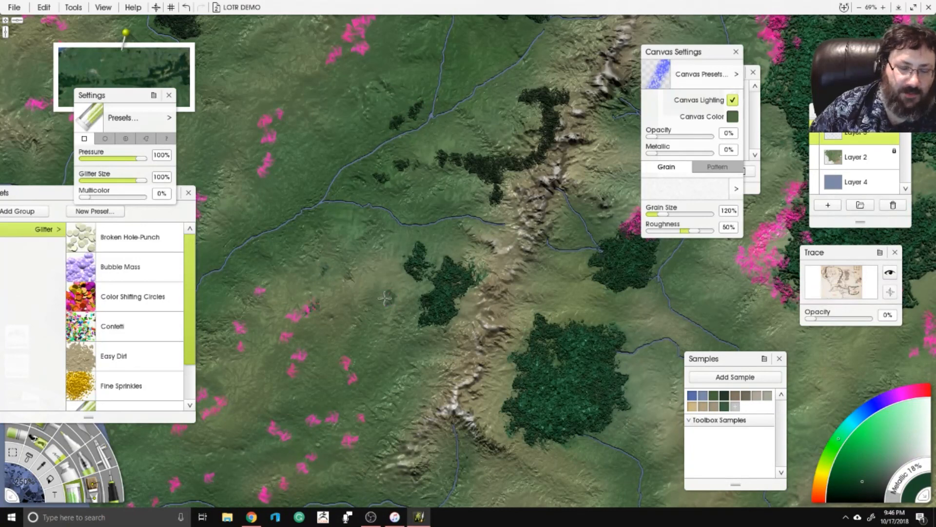
# Recolor the pink dabs on the plain southwest of the central range, and the forest at its foothills, with dark green glitter.
pyautogui.click(293, 317)
pyautogui.moveTo(476, 266)
pyautogui.mouseDown()
pyautogui.moveTo(429, 292)
pyautogui.moveTo(436, 319)
pyautogui.mouseUp()
pyautogui.moveTo(345, 361); pyautogui.dragTo(351, 378)
pyautogui.click(350, 439)
pyautogui.moveTo(332, 418); pyautogui.dragTo(313, 420)
pyautogui.moveTo(312, 456); pyautogui.dragTo(302, 467)
pyautogui.click(276, 429)
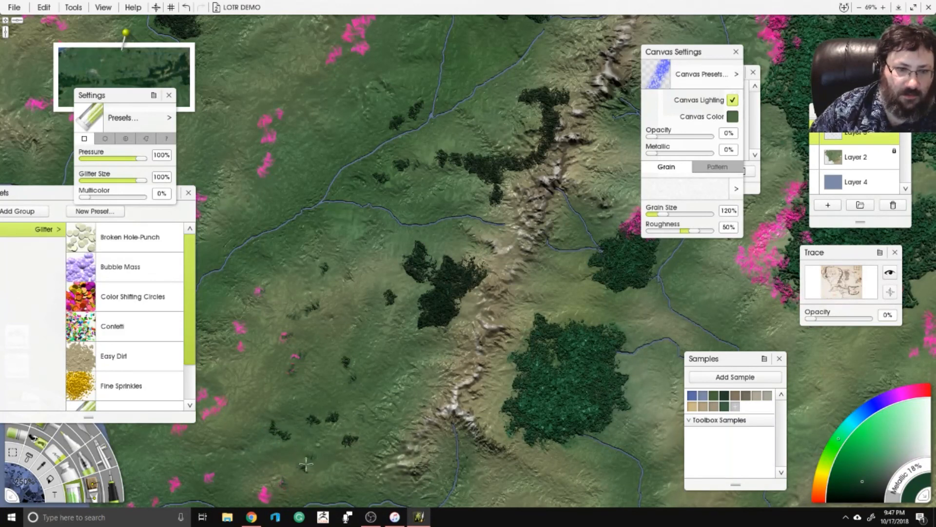
pyautogui.click(264, 493)
pyautogui.click(304, 308)
pyautogui.click(238, 327)
pyautogui.click(260, 289)
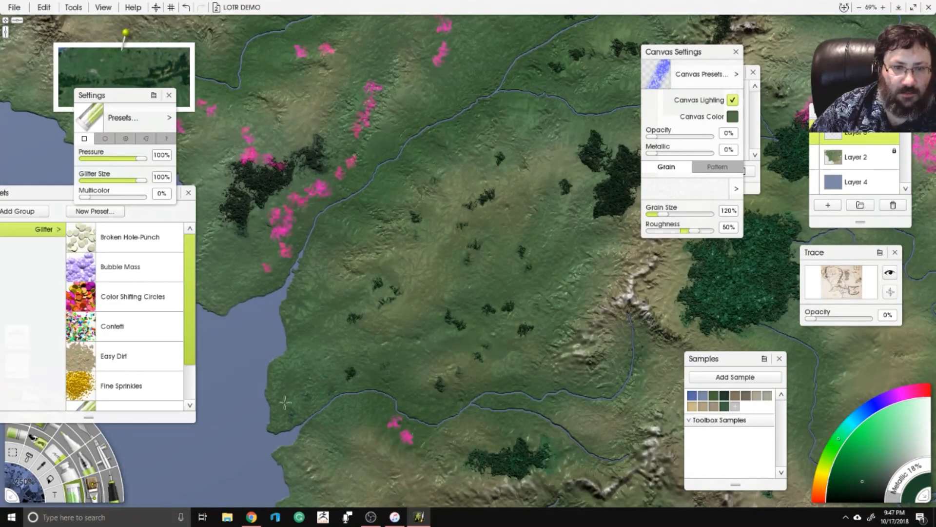
# Apply dark green glitter to the patches and forest south of the lower river and those around the western coastal forest.
pyautogui.click(395, 422)
pyautogui.click(406, 437)
pyautogui.moveTo(473, 461)
pyautogui.mouseDown()
pyautogui.moveTo(551, 449)
pyautogui.moveTo(543, 469)
pyautogui.mouseUp()
pyautogui.moveTo(317, 188)
pyautogui.mouseDown()
pyautogui.moveTo(251, 156)
pyautogui.moveTo(280, 229)
pyautogui.moveTo(264, 272)
pyautogui.mouseUp()
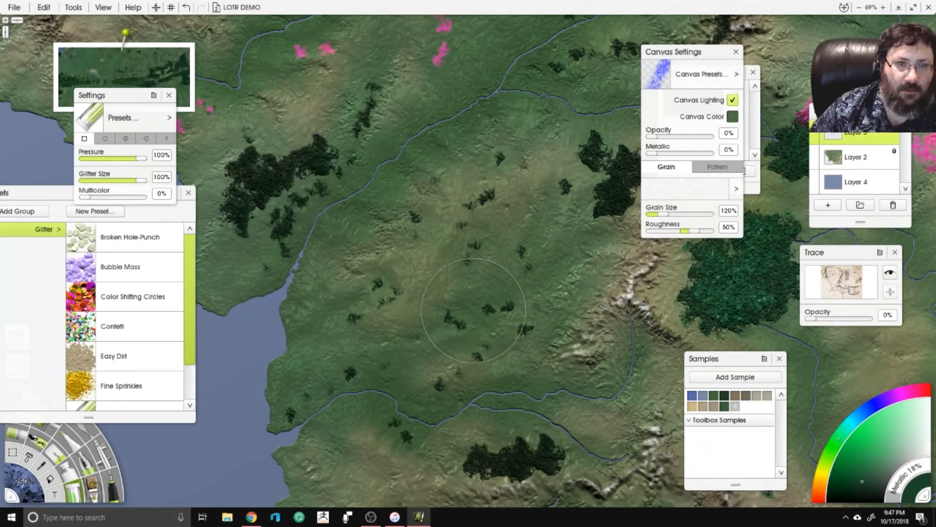
# Recolor the pink patches on the western coastal hills, southwest of the small lake, and the forest among those hills dark green.
pyautogui.scroll(-3, 471, 303)
pyautogui.moveTo(457, 226); pyautogui.dragTo(427, 333)
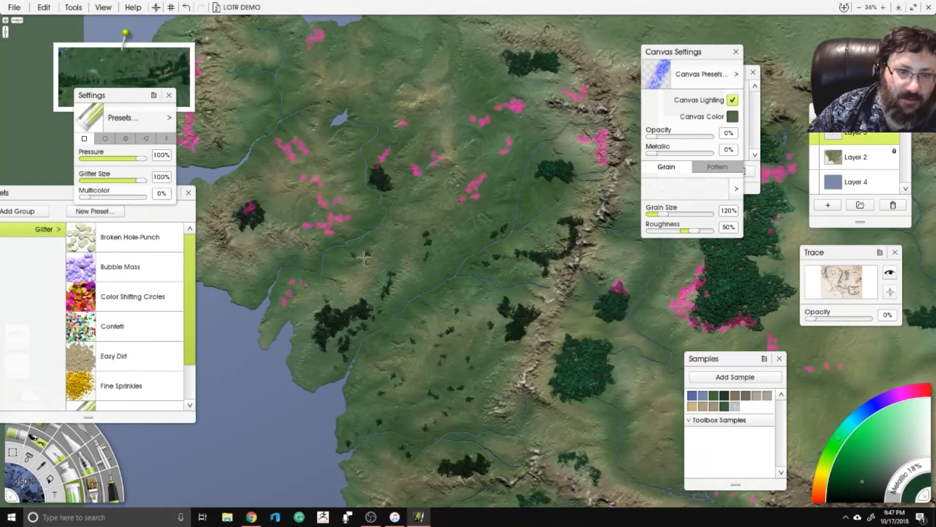
pyautogui.moveTo(288, 296)
pyautogui.mouseDown()
pyautogui.moveTo(305, 282)
pyautogui.moveTo(294, 277)
pyautogui.moveTo(316, 292)
pyautogui.moveTo(325, 194)
pyautogui.mouseUp()
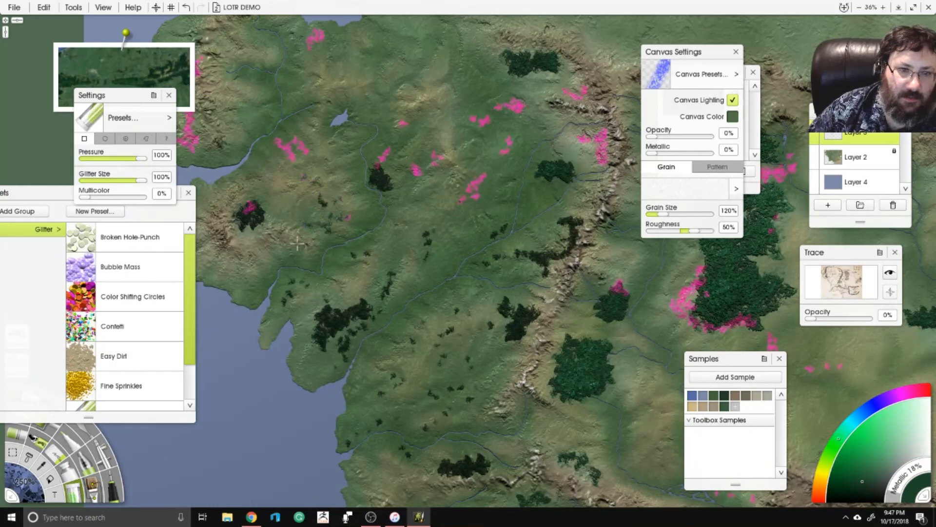
pyautogui.moveTo(247, 208)
pyautogui.mouseDown()
pyautogui.moveTo(296, 144)
pyautogui.moveTo(282, 143)
pyautogui.moveTo(294, 149)
pyautogui.moveTo(303, 183)
pyautogui.mouseUp()
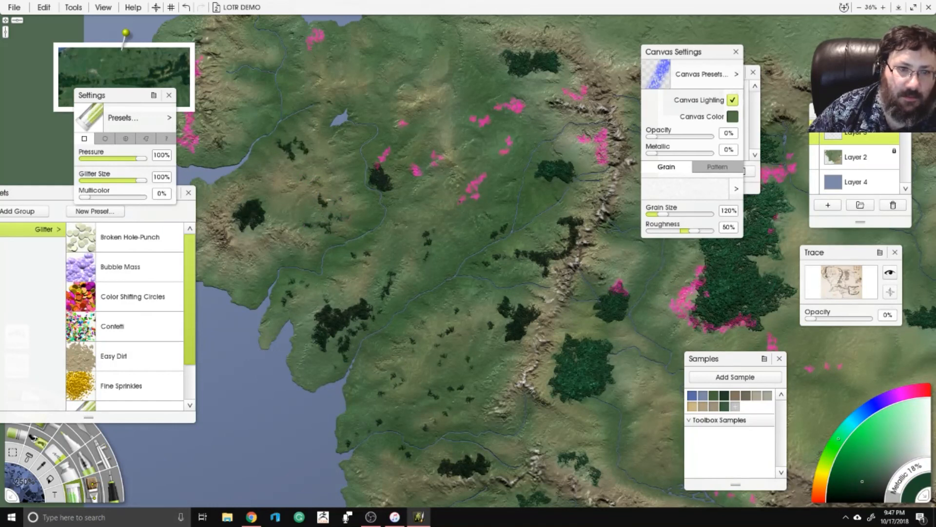
# Paint dark green glitter over the patches from the small lake to the central range and along the northwestern coast and peninsula.
pyautogui.moveTo(381, 161)
pyautogui.mouseDown()
pyautogui.moveTo(387, 188)
pyautogui.moveTo(484, 163)
pyautogui.moveTo(482, 183)
pyautogui.moveTo(460, 207)
pyautogui.moveTo(514, 128)
pyautogui.moveTo(485, 119)
pyautogui.moveTo(592, 91)
pyautogui.moveTo(556, 83)
pyautogui.moveTo(601, 155)
pyautogui.mouseUp()
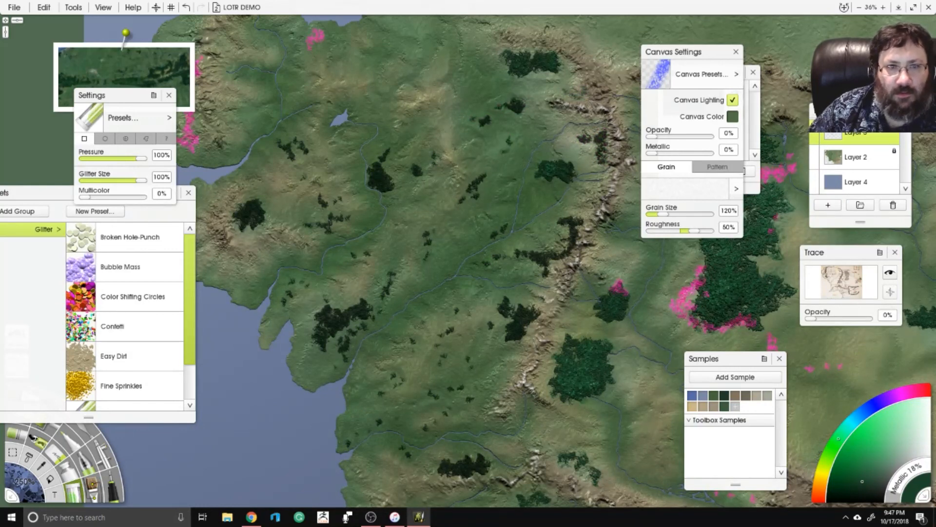
pyautogui.moveTo(312, 45); pyautogui.dragTo(334, 27)
pyautogui.moveTo(268, 57)
pyautogui.mouseDown()
pyautogui.moveTo(192, 122)
pyautogui.moveTo(173, 104)
pyautogui.mouseUp()
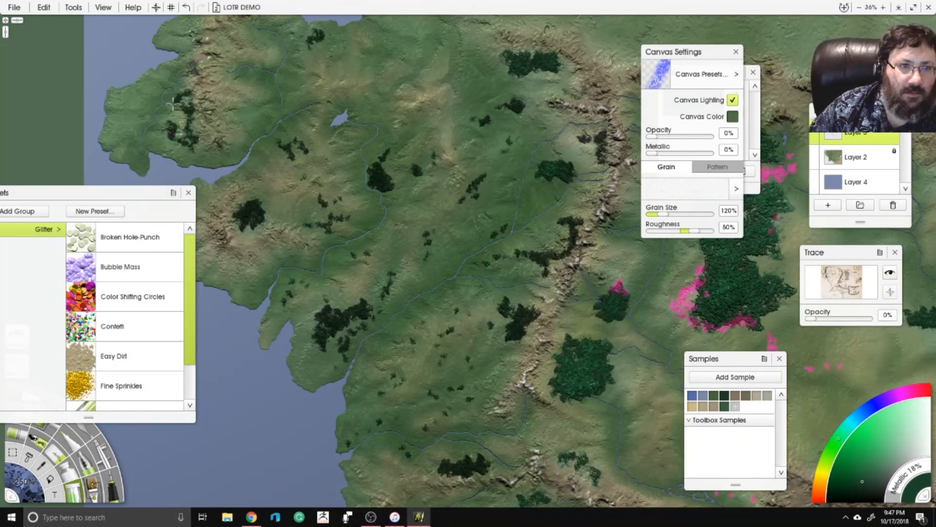
# Recolor Mirkwood and the remaining pink patches on the eastern plains, around the Sea of Rhûn and on the southern coastal hills dark green.
pyautogui.scroll(-3, 247, 151)
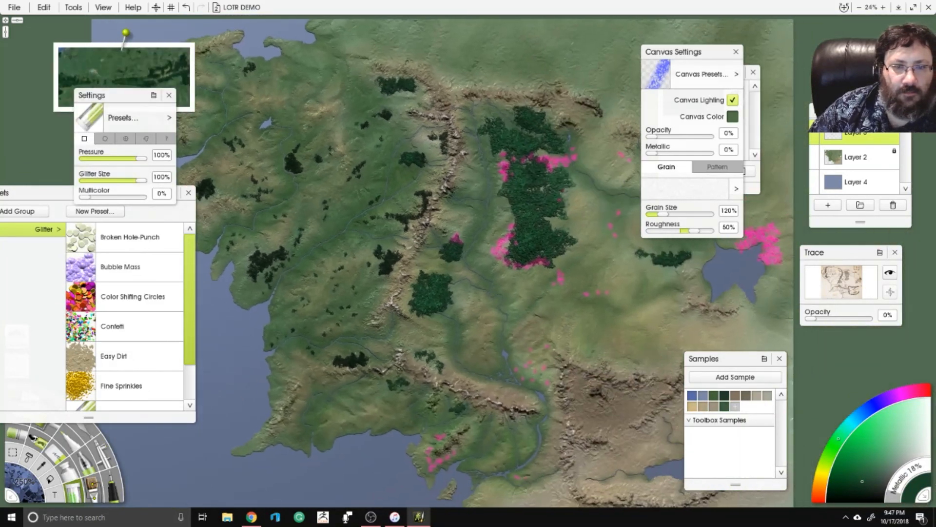
pyautogui.moveTo(503, 231)
pyautogui.mouseDown()
pyautogui.moveTo(510, 258)
pyautogui.moveTo(495, 262)
pyautogui.moveTo(556, 256)
pyautogui.moveTo(561, 280)
pyautogui.moveTo(542, 229)
pyautogui.moveTo(504, 184)
pyautogui.moveTo(520, 117)
pyautogui.moveTo(560, 161)
pyautogui.moveTo(510, 204)
pyautogui.mouseUp()
pyautogui.moveTo(453, 237); pyautogui.dragTo(444, 239)
pyautogui.moveTo(629, 199)
pyautogui.mouseDown()
pyautogui.moveTo(610, 148)
pyautogui.moveTo(694, 208)
pyautogui.moveTo(708, 229)
pyautogui.moveTo(769, 255)
pyautogui.mouseUp()
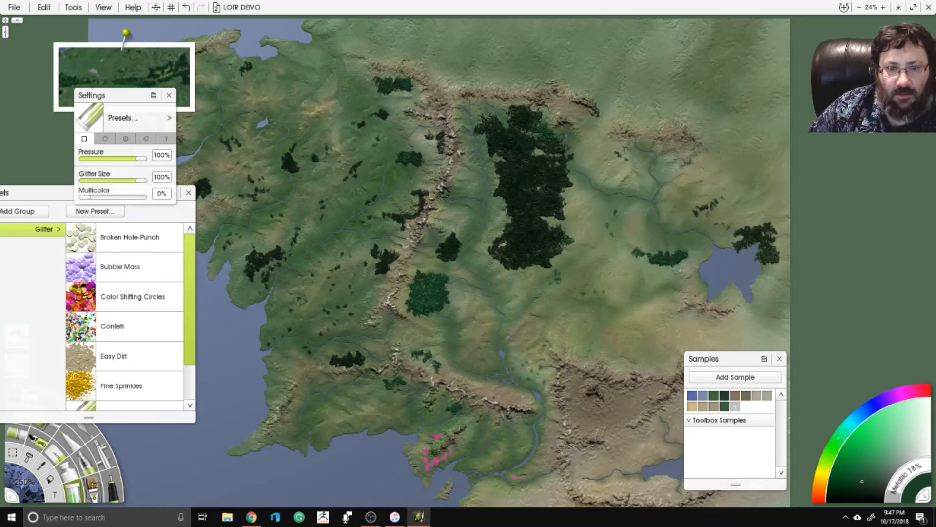
pyautogui.moveTo(447, 456); pyautogui.dragTo(425, 469)
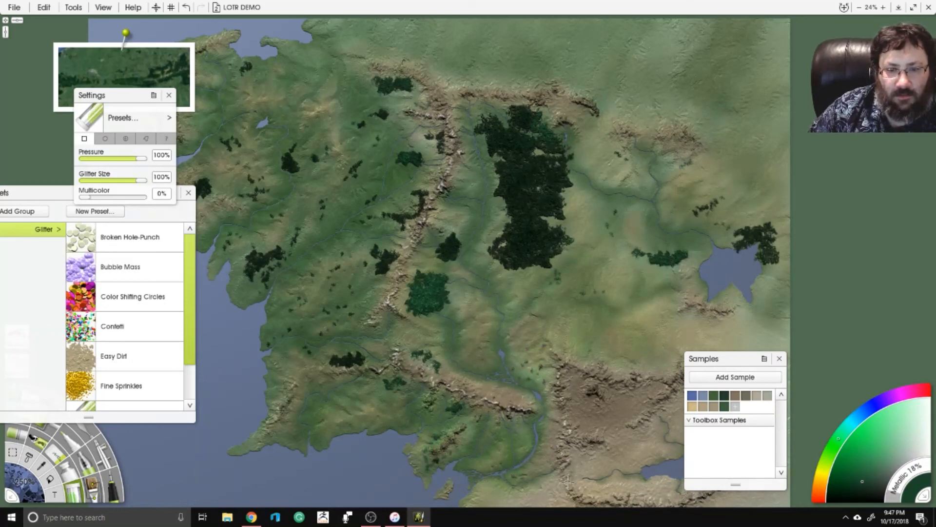
pyautogui.scroll(-3, 494, 262)
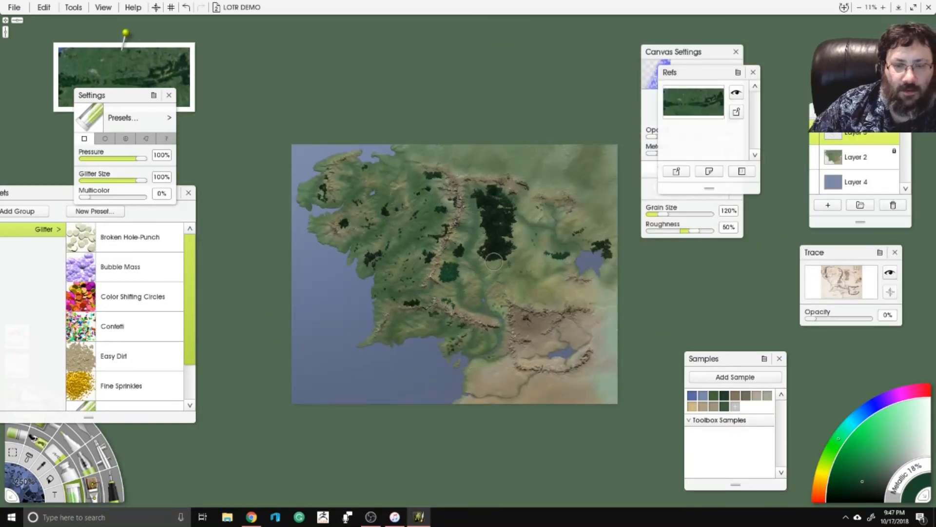
pyautogui.scroll(3, 494, 261)
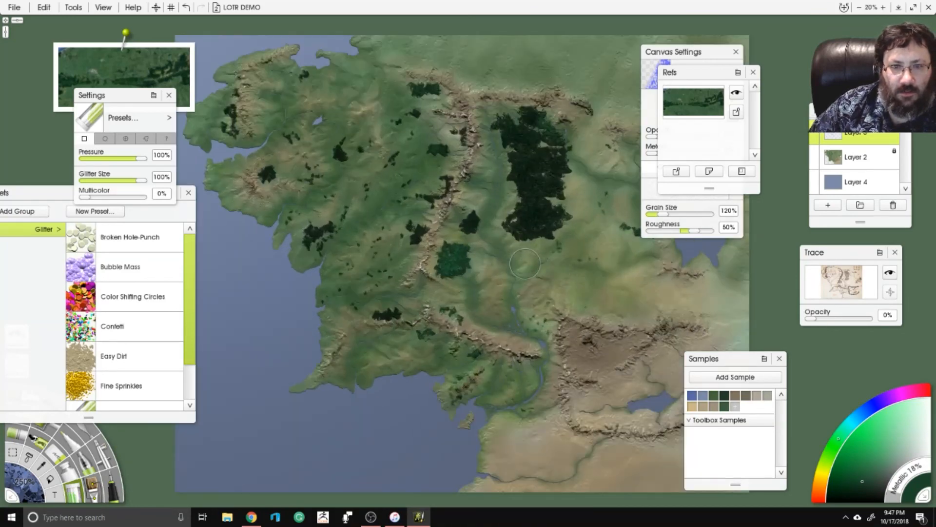
pyautogui.moveTo(525, 263); pyautogui.dragTo(524, 248)
pyautogui.moveTo(818, 315)
pyautogui.mouseDown()
pyautogui.moveTo(876, 316)
pyautogui.moveTo(804, 330)
pyautogui.mouseUp()
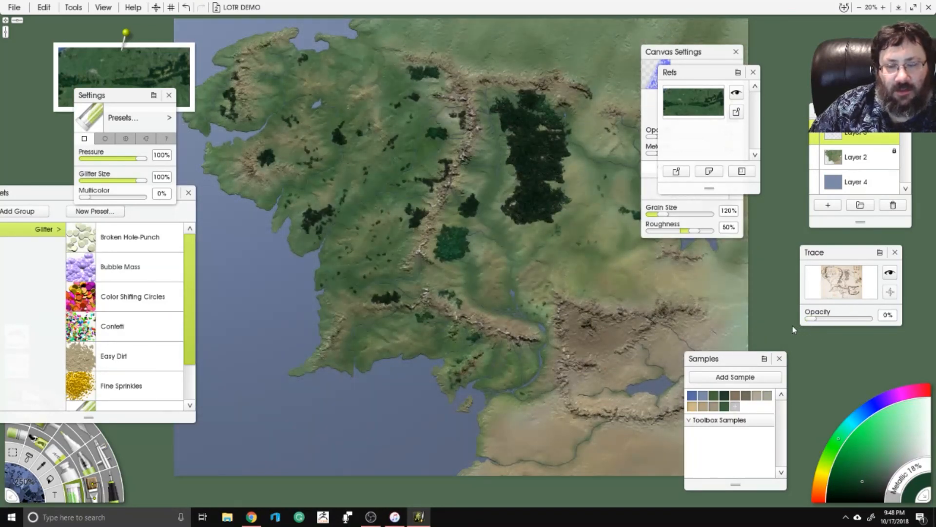
# Choose the Knife tool and make Layer 2 the active layer for editing the terrain.
pyautogui.scroll(3, 411, 345)
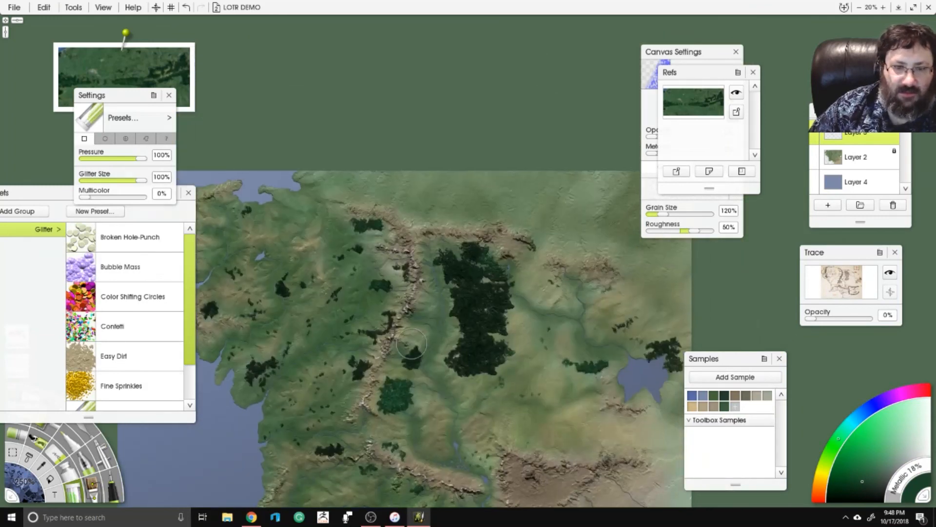
pyautogui.scroll(4, 411, 344)
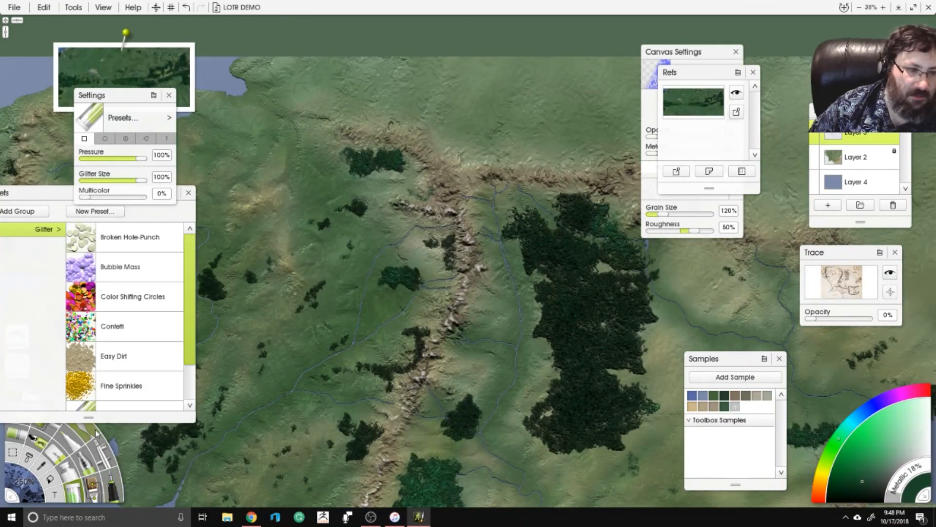
pyautogui.click(95, 429)
pyautogui.scroll(3, 393, 278)
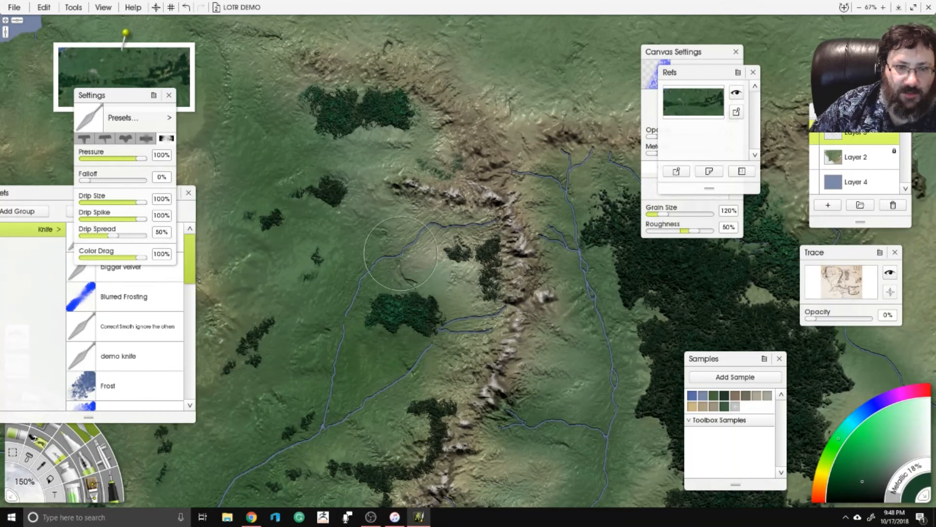
pyautogui.click(853, 161)
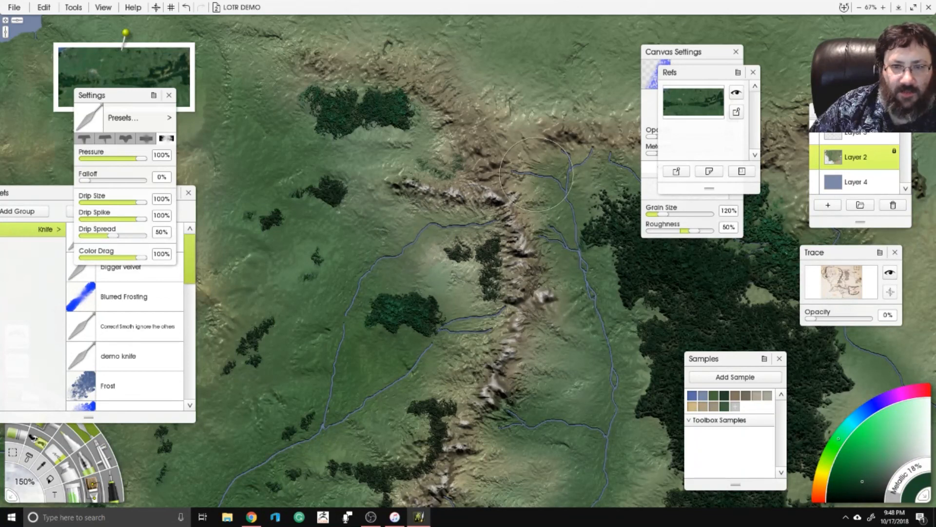
# Examine the terrain, rivers and forests along the central range, the southern mountains and coast, and across the whole map.
pyautogui.scroll(-5, 556, 193)
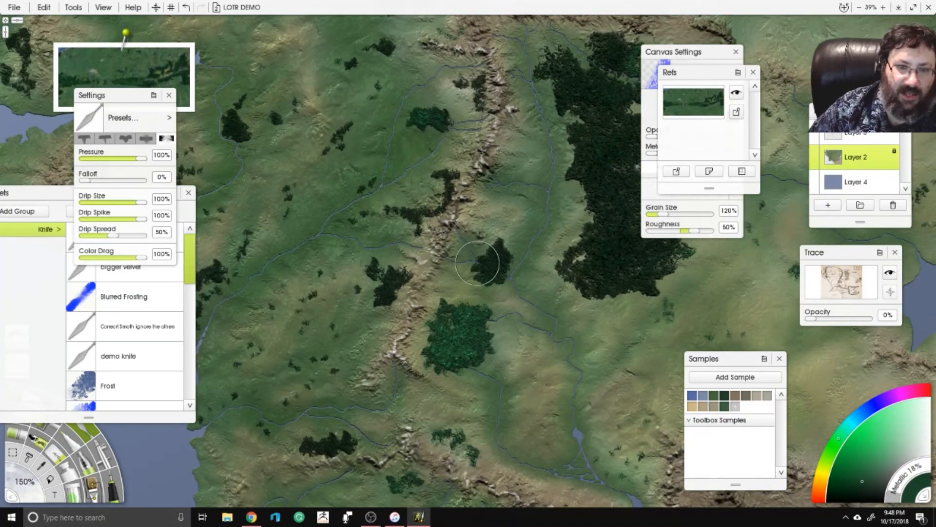
pyautogui.scroll(2, 468, 330)
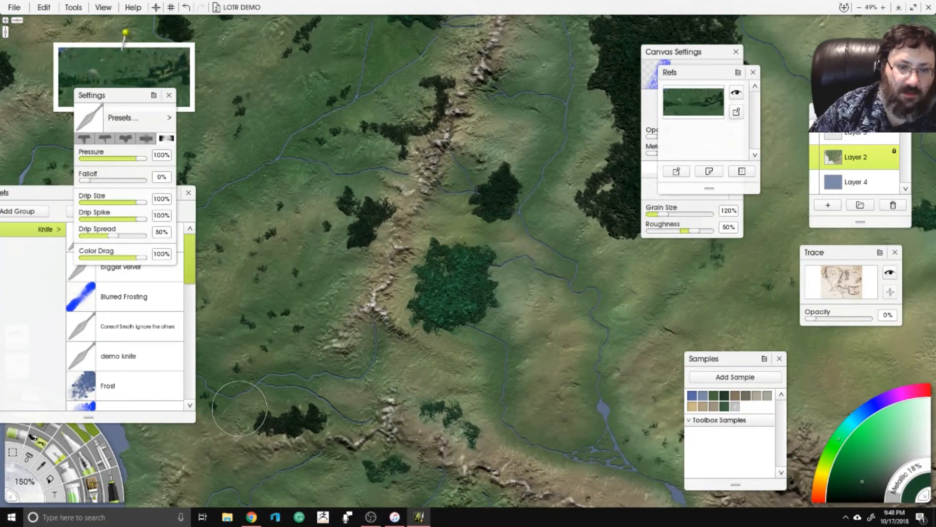
pyautogui.moveTo(249, 395); pyautogui.dragTo(345, 376)
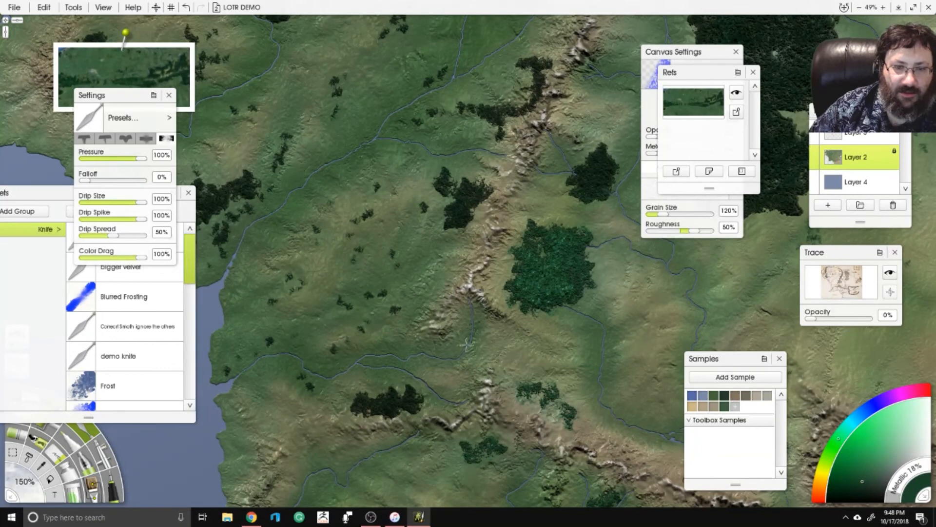
pyautogui.moveTo(454, 397); pyautogui.dragTo(458, 319)
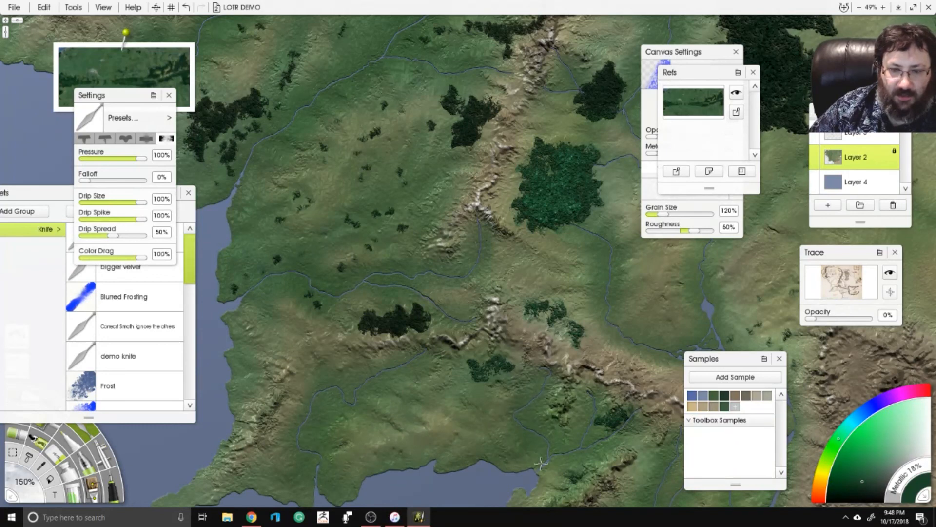
pyautogui.moveTo(628, 419); pyautogui.dragTo(374, 448)
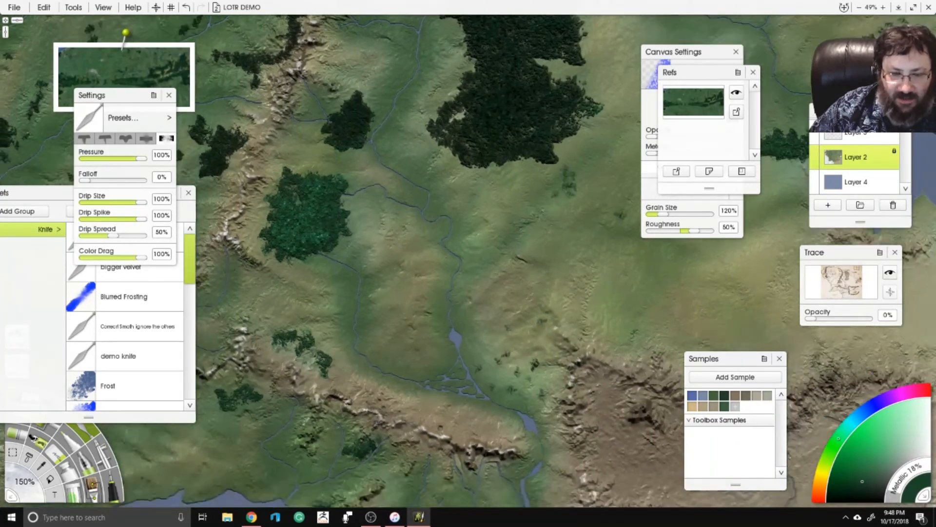
pyautogui.moveTo(484, 421); pyautogui.dragTo(486, 289)
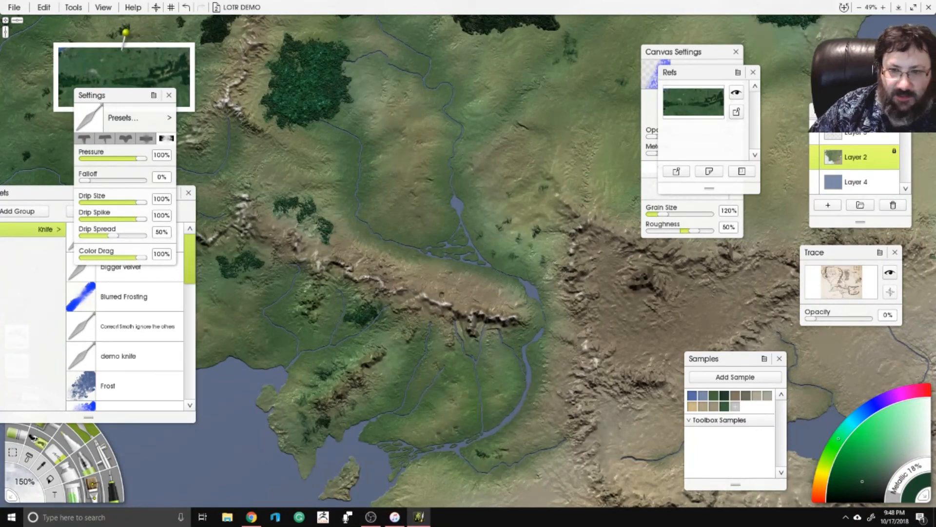
pyautogui.moveTo(600, 205); pyautogui.dragTo(324, 372)
pyautogui.moveTo(579, 155); pyautogui.dragTo(510, 270)
pyautogui.scroll(-5, 531, 236)
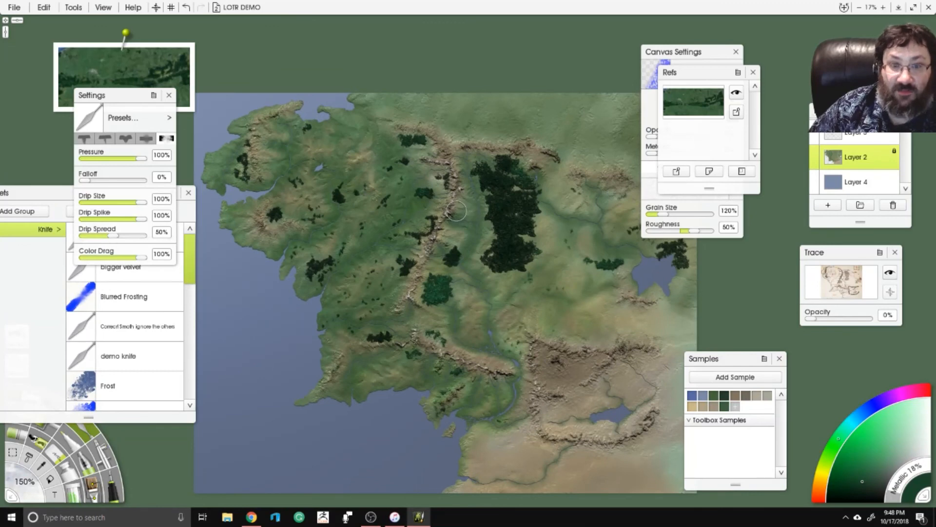
pyautogui.scroll(4, 392, 336)
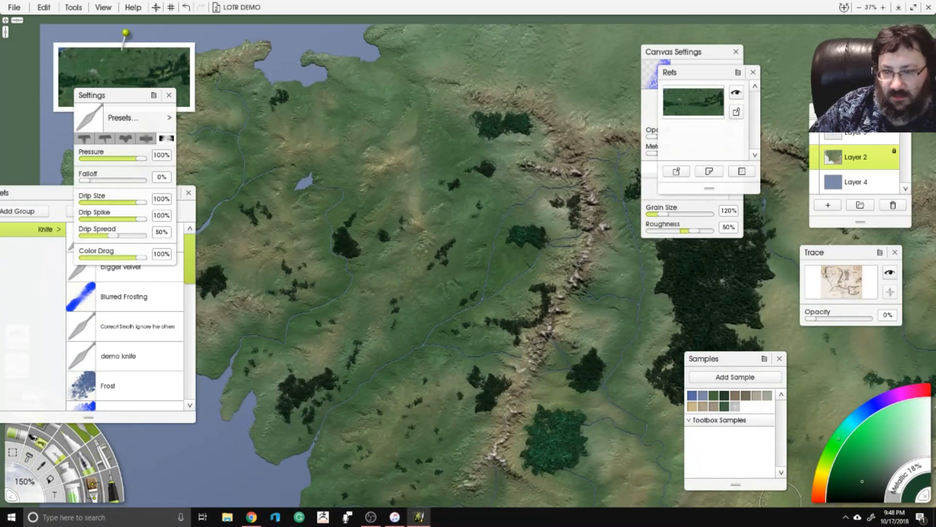
# Set up the Airbrush with a muted brown color, 100% size and 40% opacity.
pyautogui.click(820, 484)
pyautogui.moveTo(846, 460); pyautogui.dragTo(881, 475)
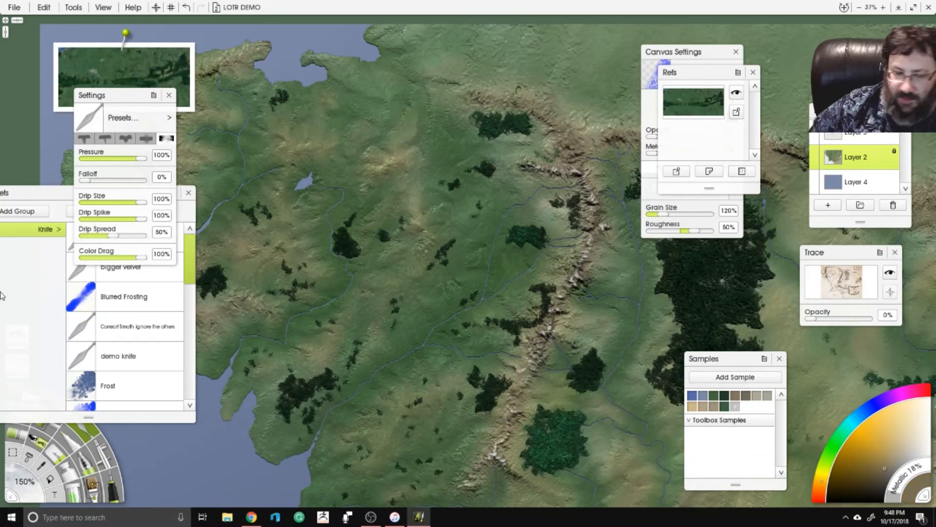
pyautogui.click(109, 457)
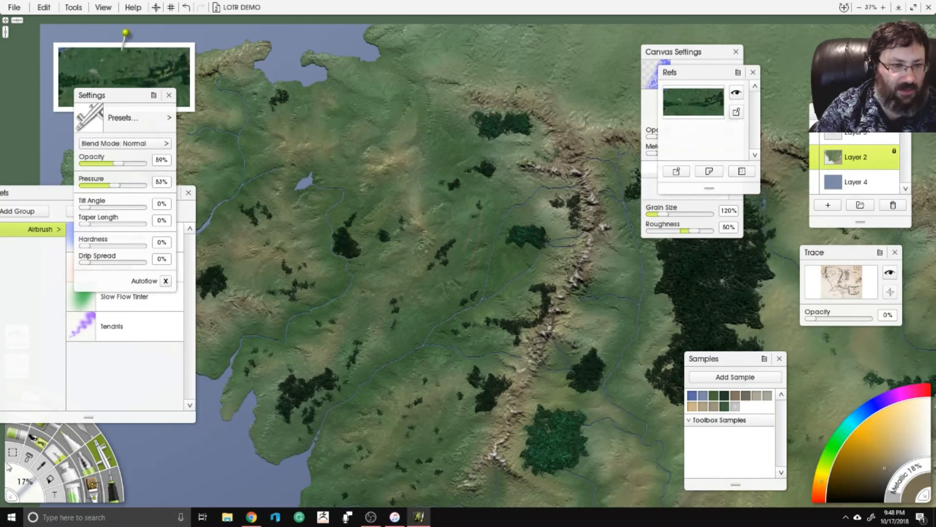
pyautogui.hotkey('ctrl', 'z')
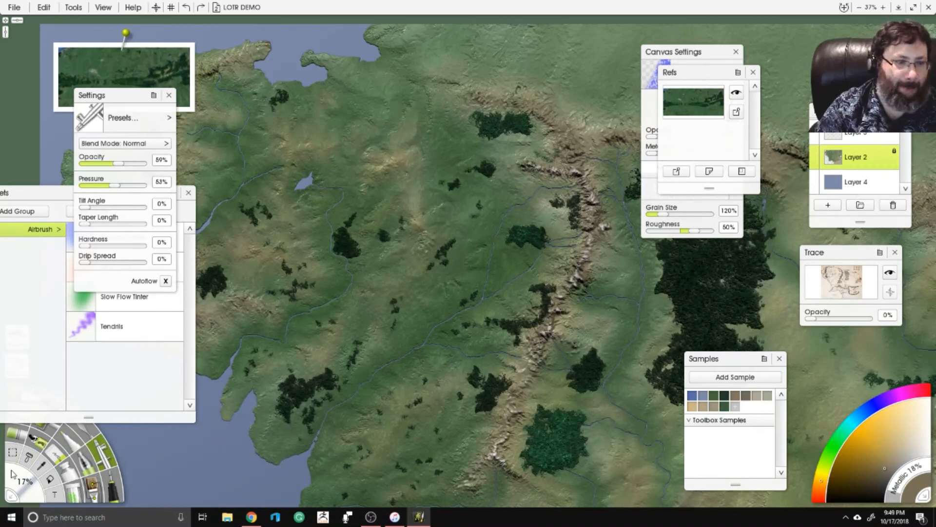
pyautogui.moveTo(13, 474); pyautogui.dragTo(51, 499)
pyautogui.moveTo(119, 163); pyautogui.dragTo(108, 163)
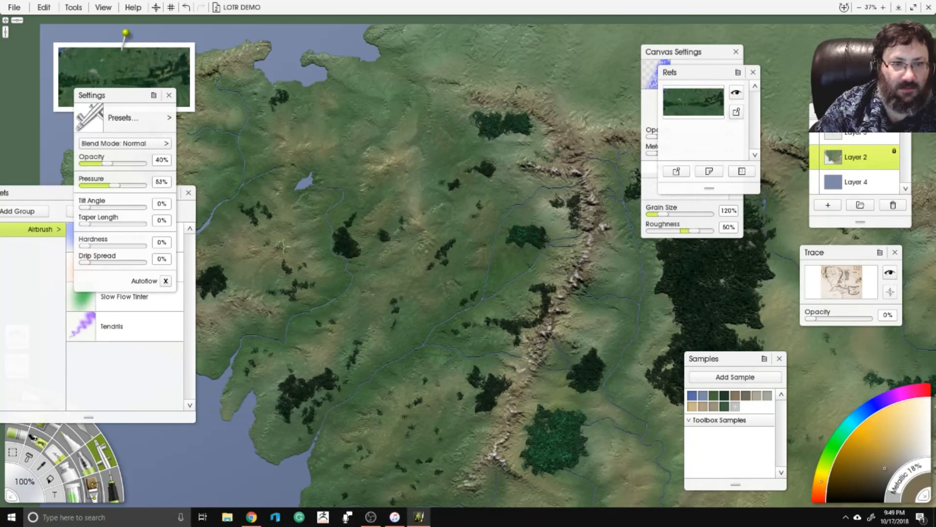
# Set the trace opacity to 1% and airbrush green along the rivers around the small lake and the western lands.
pyautogui.moveTo(286, 187); pyautogui.dragTo(422, 230)
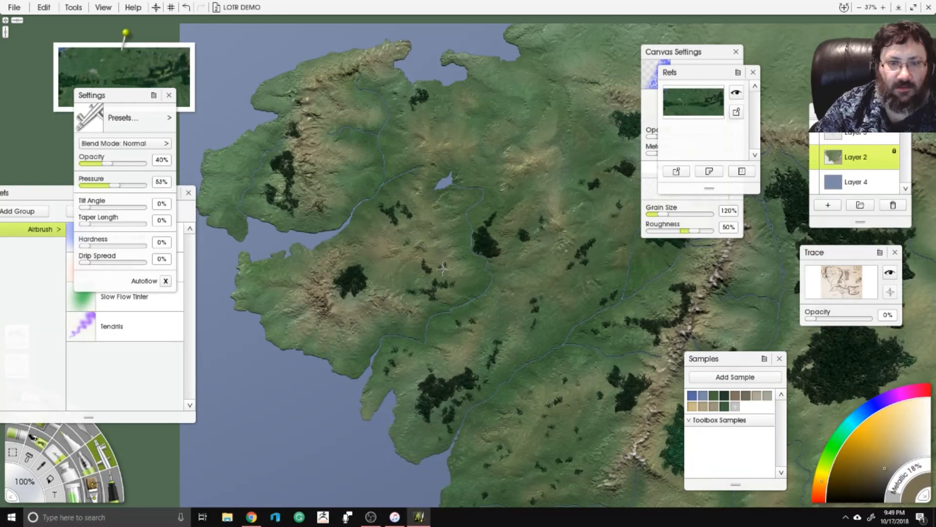
pyautogui.moveTo(810, 319)
pyautogui.mouseDown()
pyautogui.moveTo(873, 320)
pyautogui.moveTo(815, 321)
pyautogui.moveTo(872, 329)
pyautogui.moveTo(805, 326)
pyautogui.mouseUp()
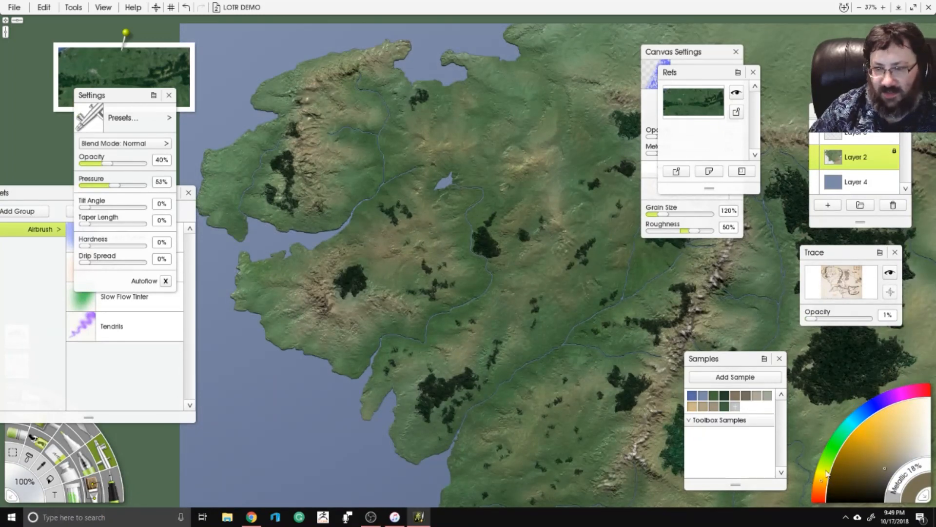
pyautogui.moveTo(826, 471); pyautogui.dragTo(837, 441)
pyautogui.moveTo(878, 477); pyautogui.dragTo(866, 462)
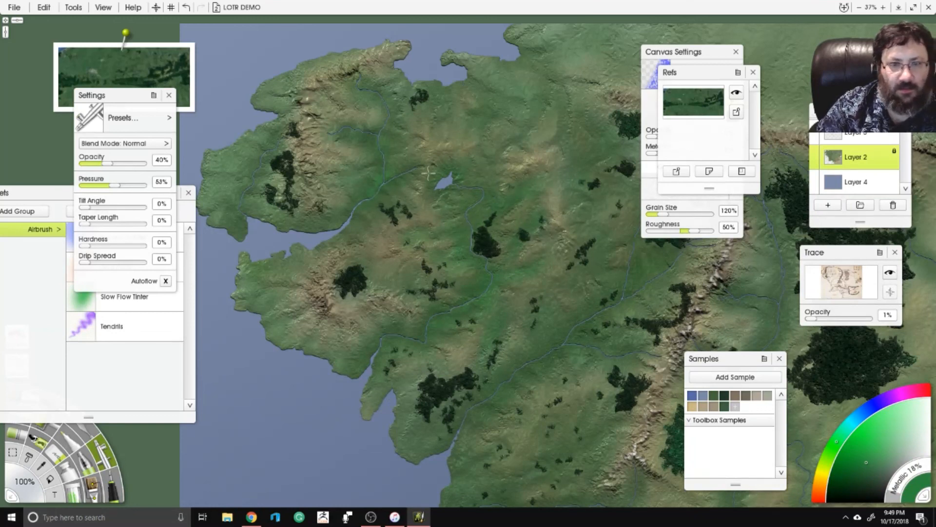
pyautogui.scroll(-5, 428, 172)
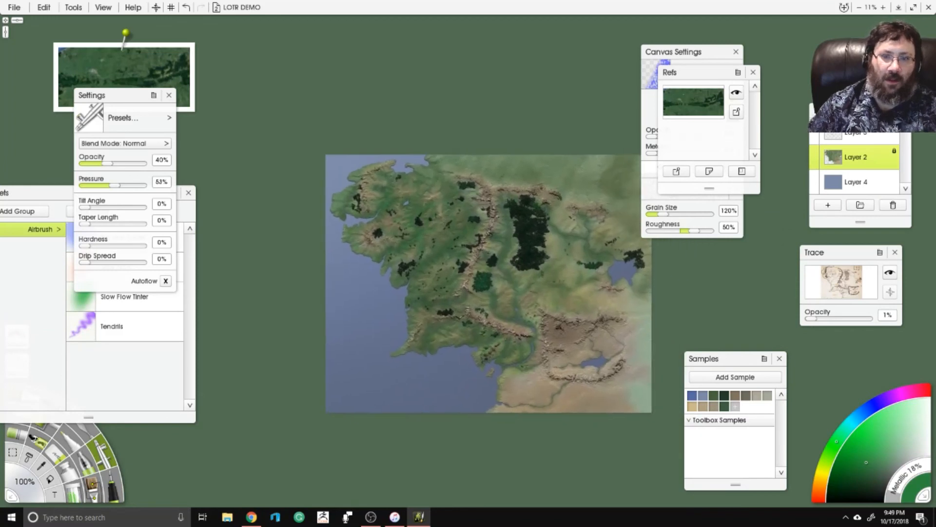
pyautogui.scroll(3, 433, 266)
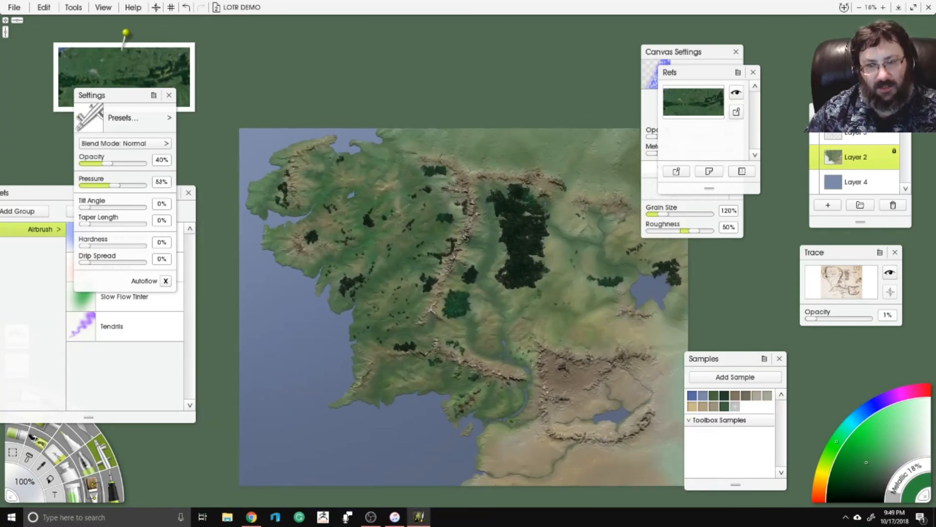